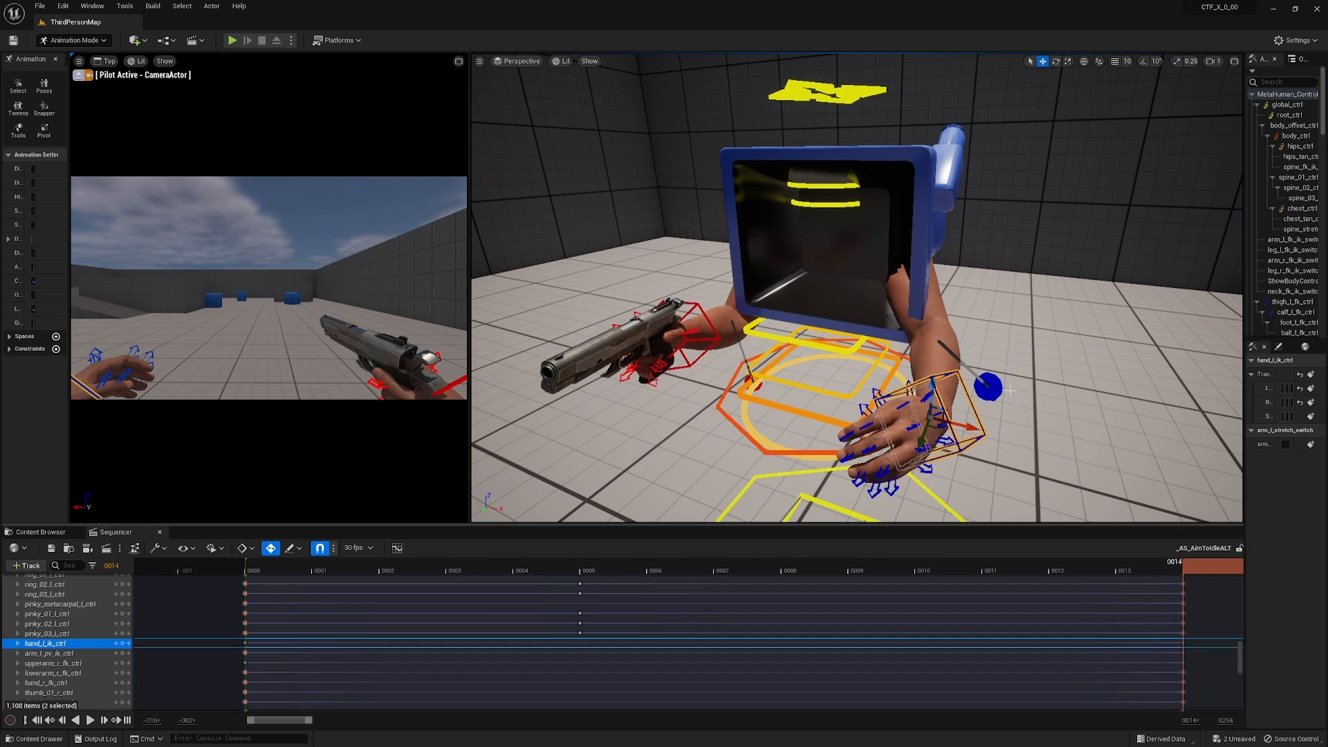
# Try moving the left hand's IK control toward the body and undo the move
pyautogui.moveTo(937, 429); pyautogui.dragTo(891, 390)
pyautogui.hotkey('ctrl', 'z')
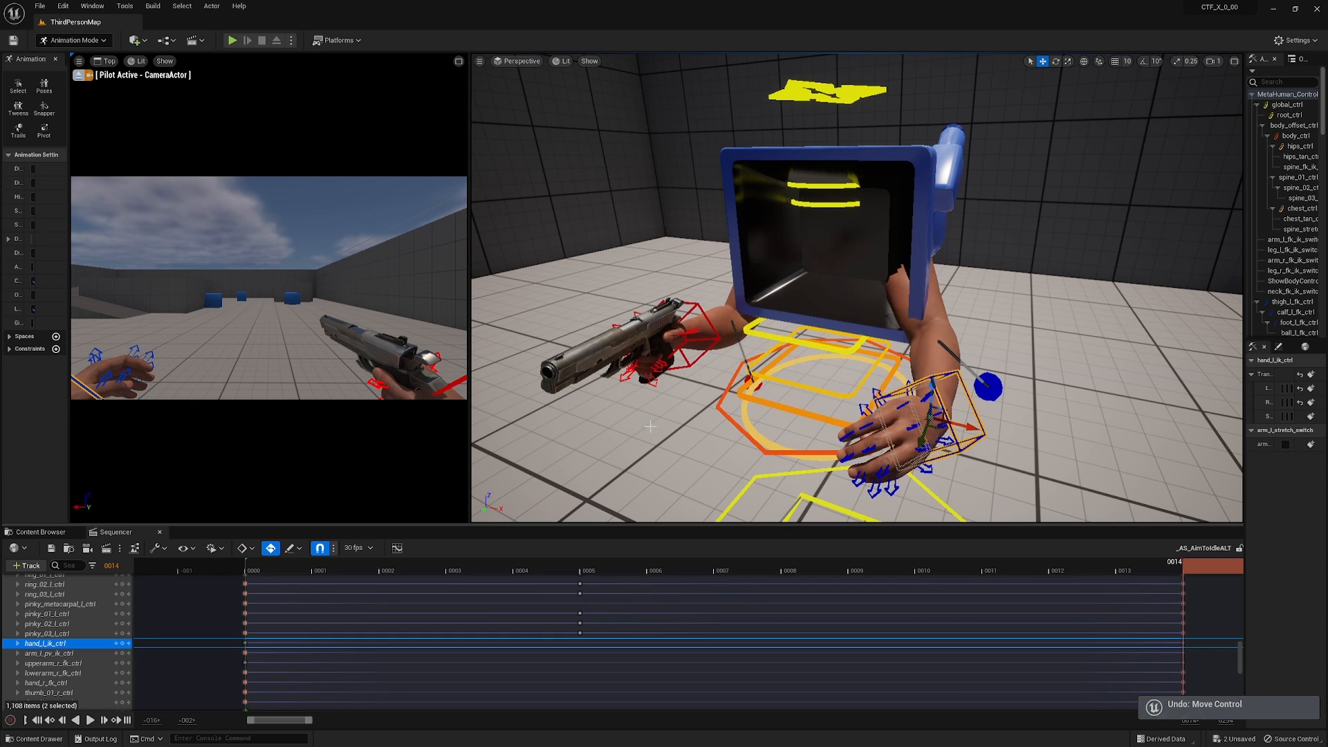
# Hide the control shapes and scrub the aim-to-idle animation from frame 14 back toward its start
pyautogui.click(34, 197)
pyautogui.moveTo(1185, 573); pyautogui.dragTo(325, 596)
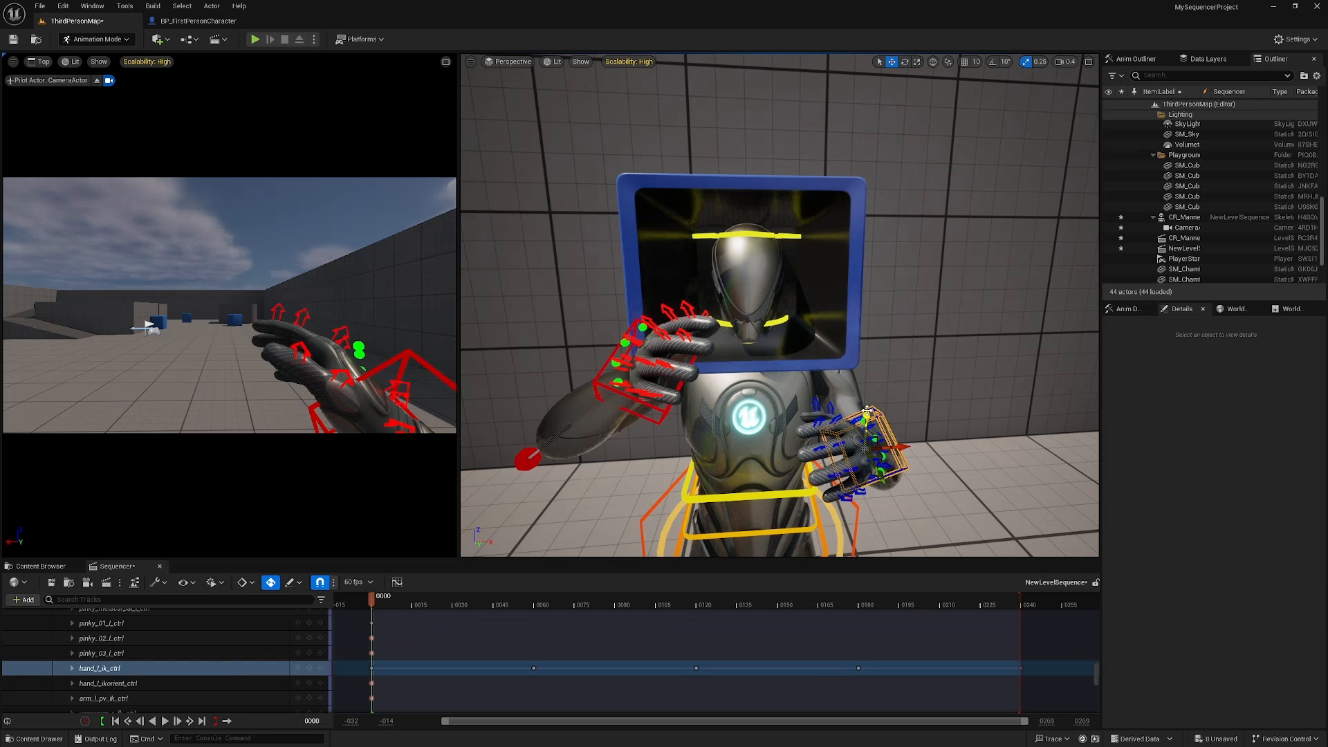
# Move the mannequin's left-hand IK control upward at frame 0 of the level sequence
pyautogui.moveTo(892, 450); pyautogui.dragTo(915, 352)
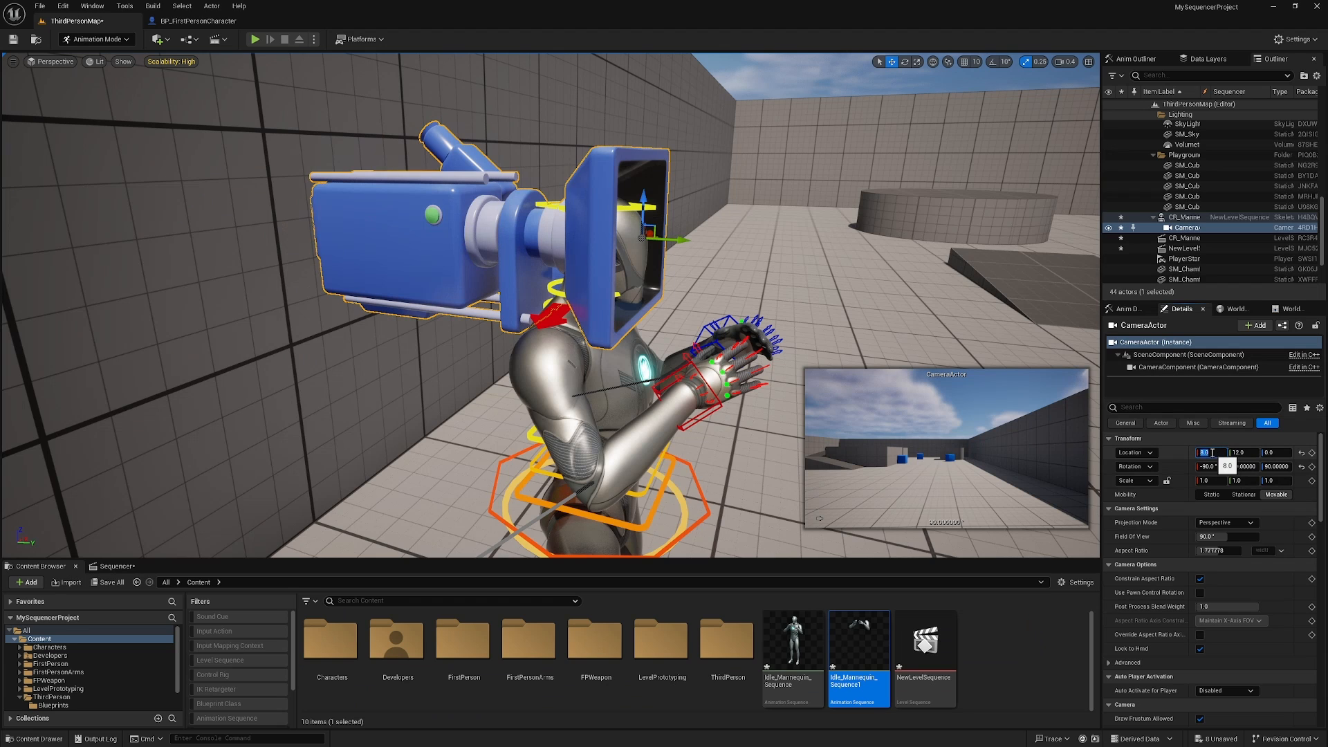
# Set the CameraActor's location to X 6 and Y 14
pyautogui.write('6')
pyautogui.press('Return')
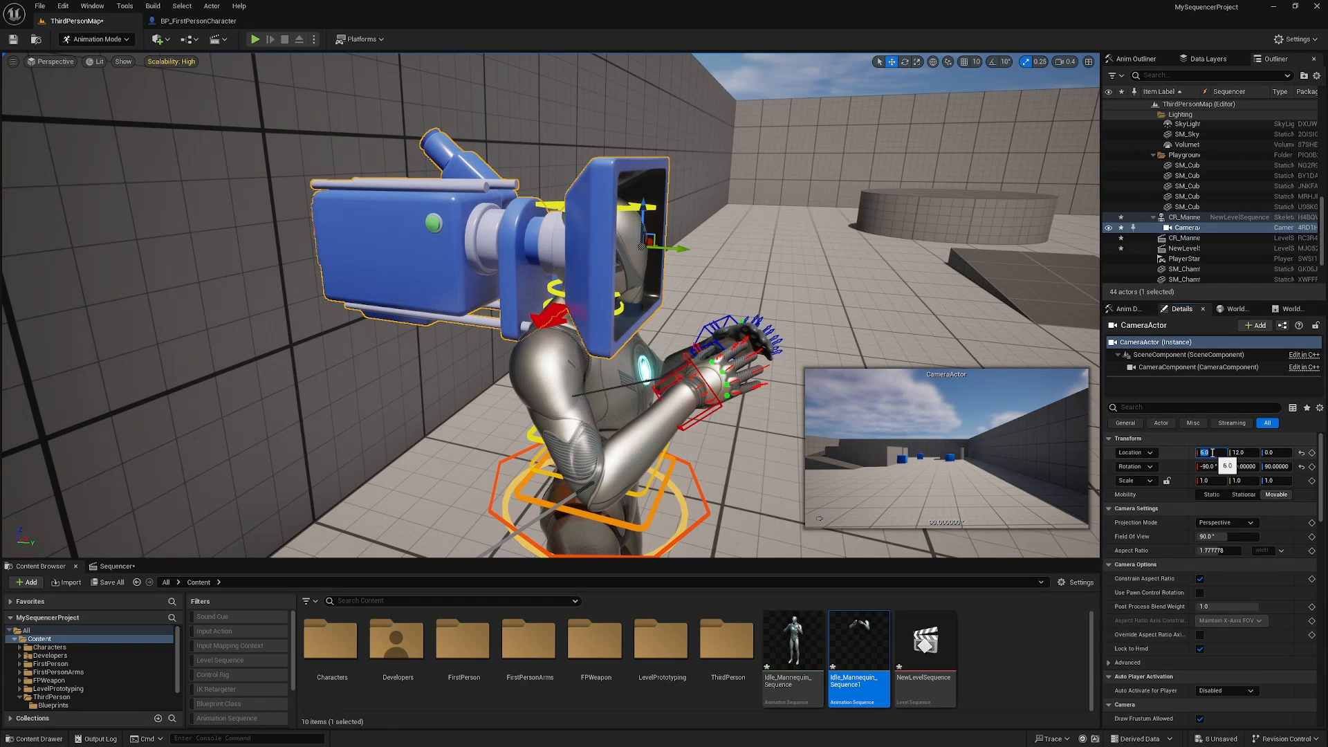
pyautogui.click(1240, 452)
pyautogui.write('14')
pyautogui.press('Return')
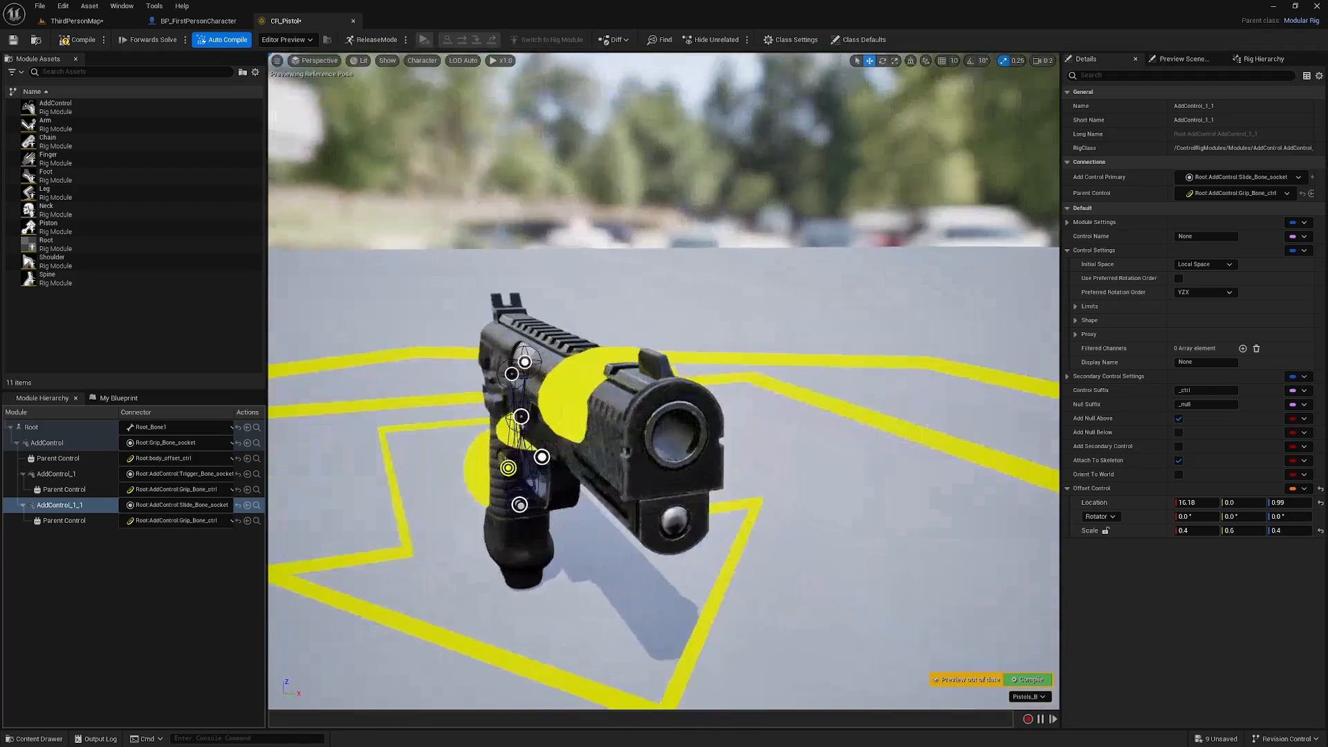
# Select the pistol rig's slide bone control and shift it to test the slide
pyautogui.click(933, 346)
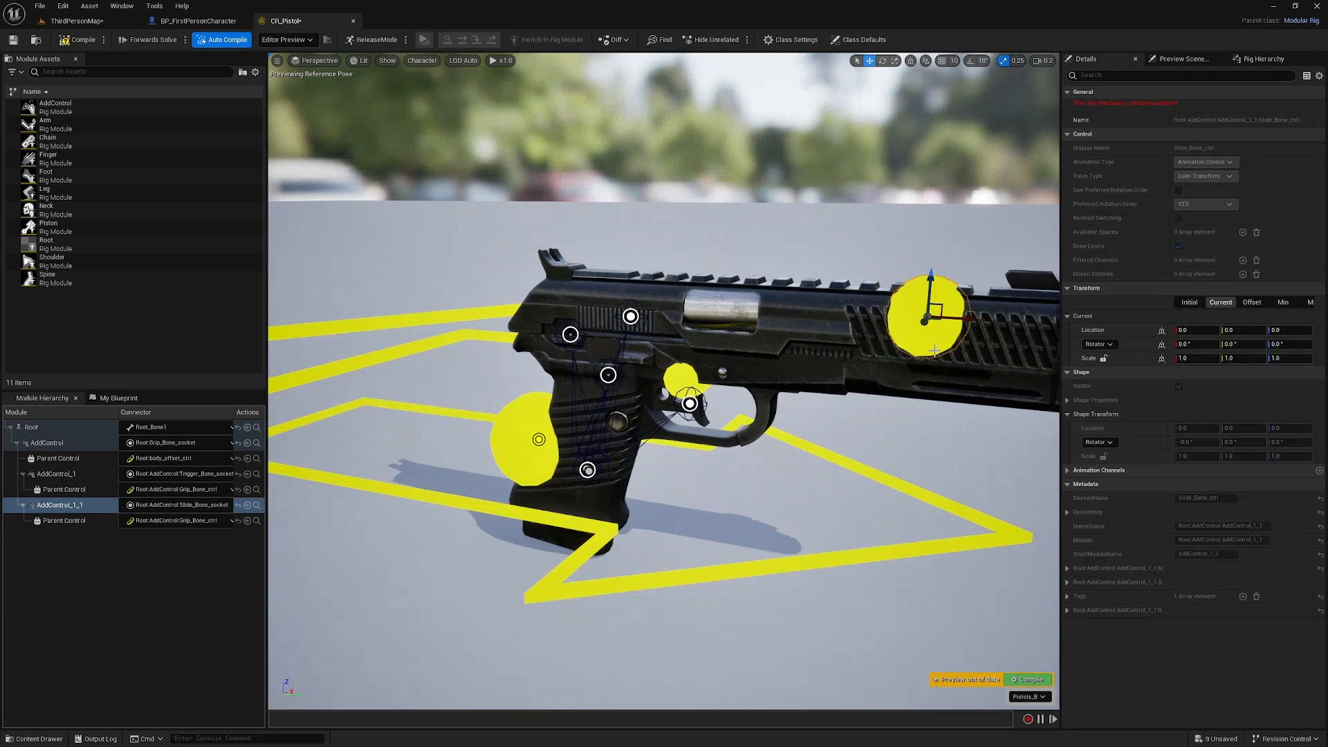
pyautogui.moveTo(968, 318)
pyautogui.mouseDown()
pyautogui.moveTo(814, 319)
pyautogui.moveTo(963, 333)
pyautogui.mouseUp()
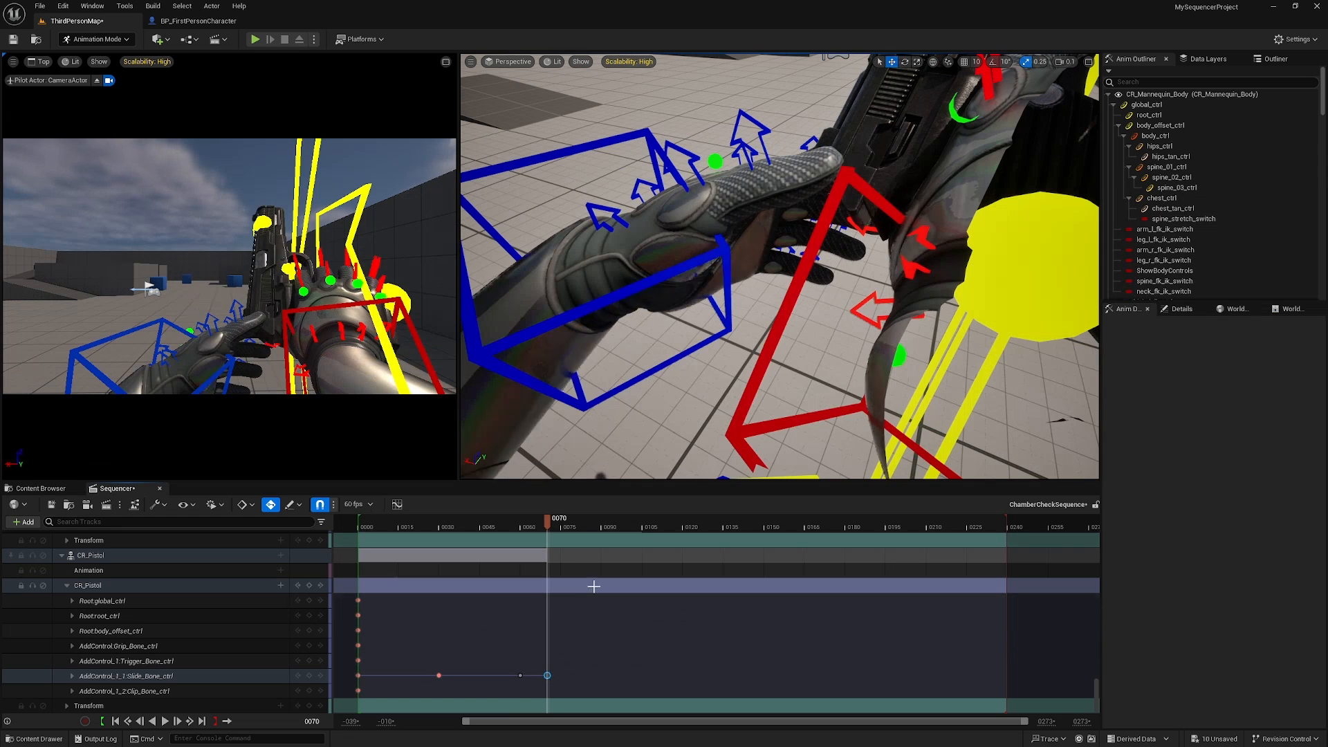
# Scrub through ChamberCheckSequence and examine the left hand and weapon animation from several viewing angles
pyautogui.moveTo(550, 520); pyautogui.dragTo(587, 544)
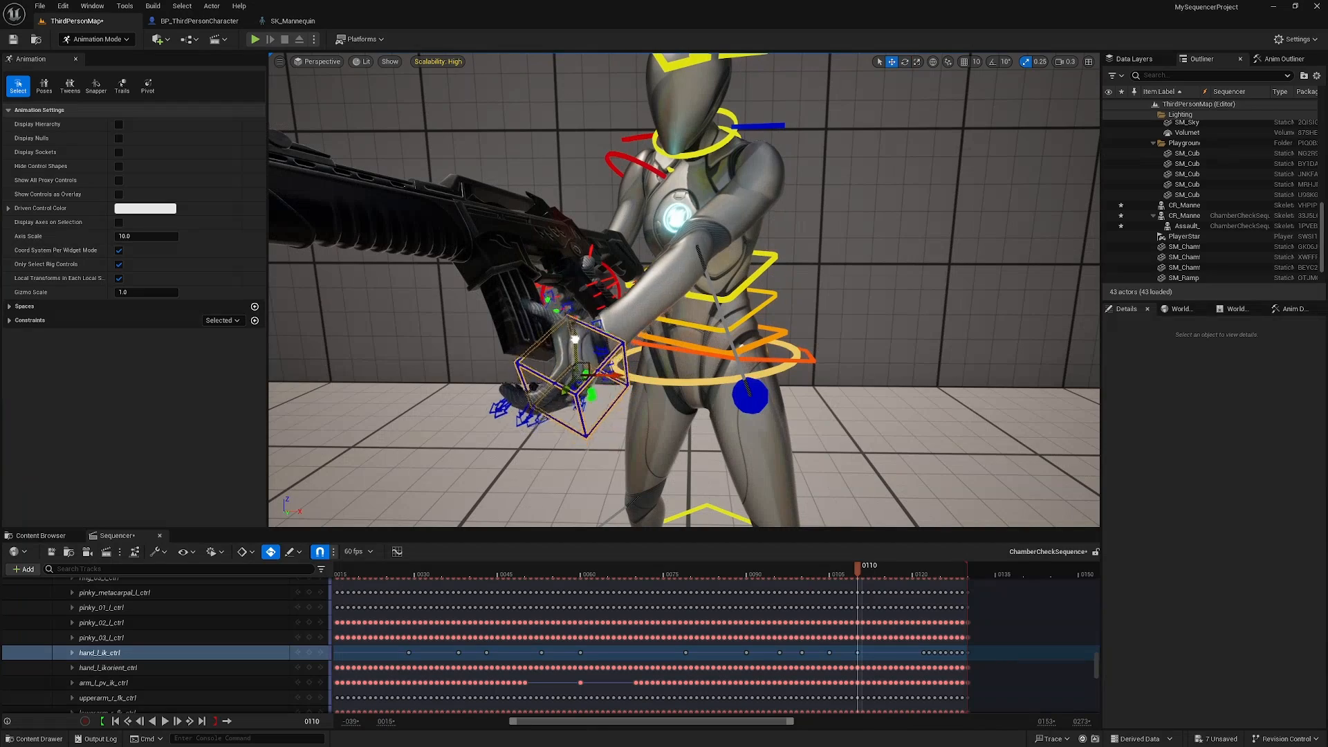
pyautogui.keyDown('alt'); pyautogui.moveTo(585, 329); pyautogui.dragTo(443, 336); pyautogui.keyUp('alt')
pyautogui.moveTo(864, 569); pyautogui.dragTo(614, 578)
pyautogui.press('s')
pyautogui.moveTo(684, 290); pyautogui.dragTo(701, 291, button='right')
pyautogui.moveTo(620, 575); pyautogui.dragTo(963, 633)
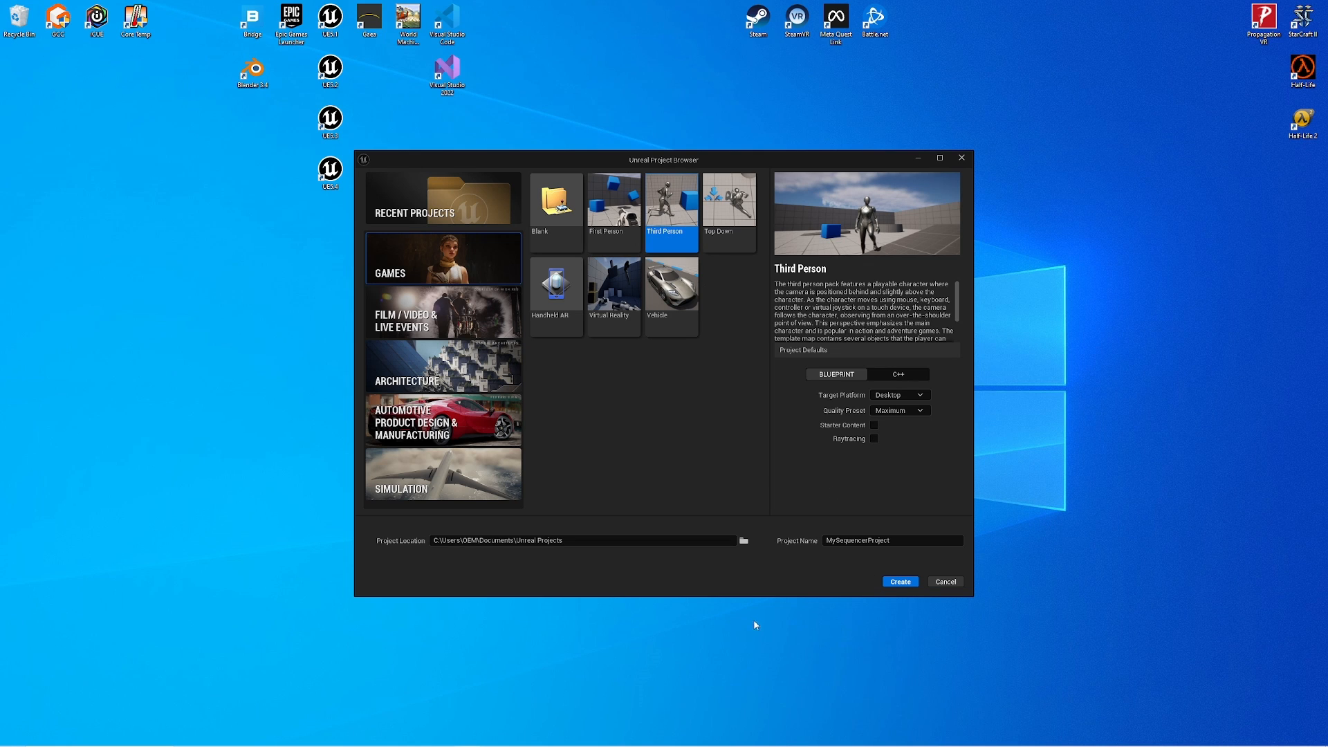
# Create the Blueprint project MySequencerProject from the Third Person games template
pyautogui.click(901, 582)
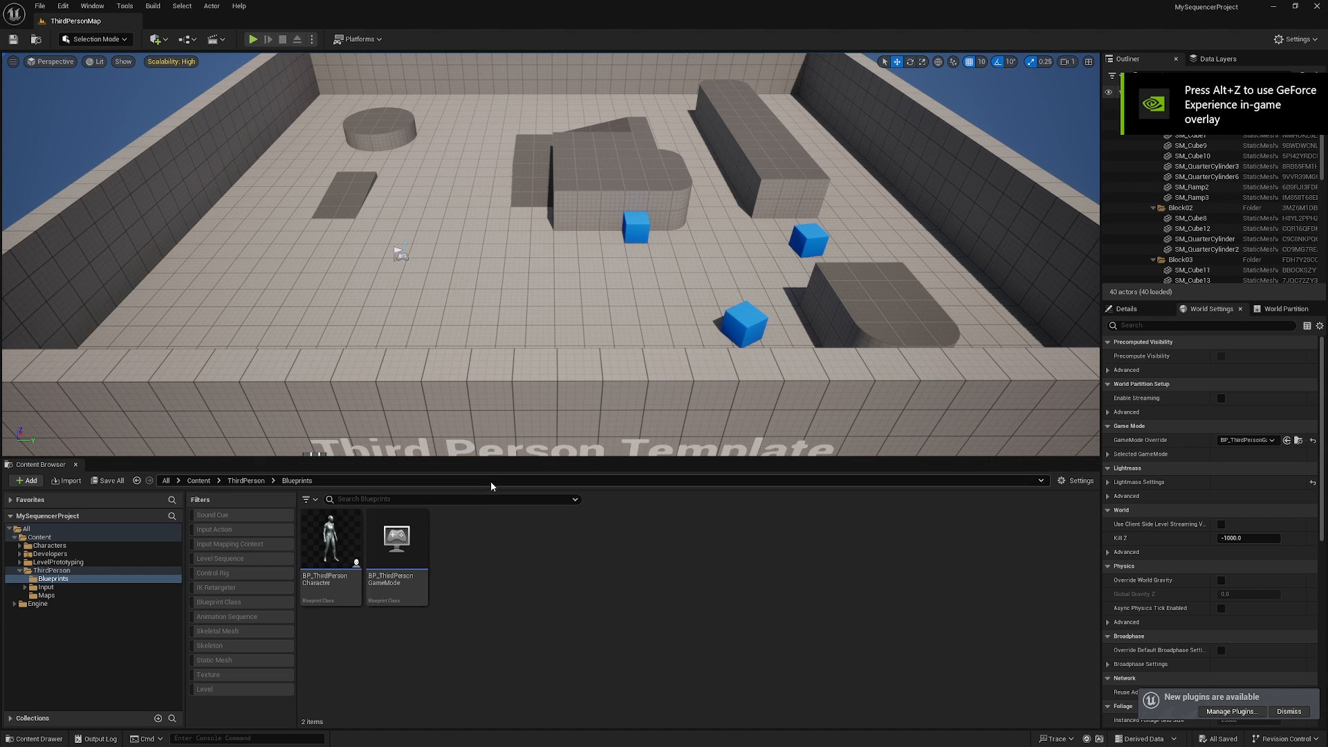
# Add the Blueprint First Person feature pack to the project and close the content dialog
pyautogui.click(30, 482)
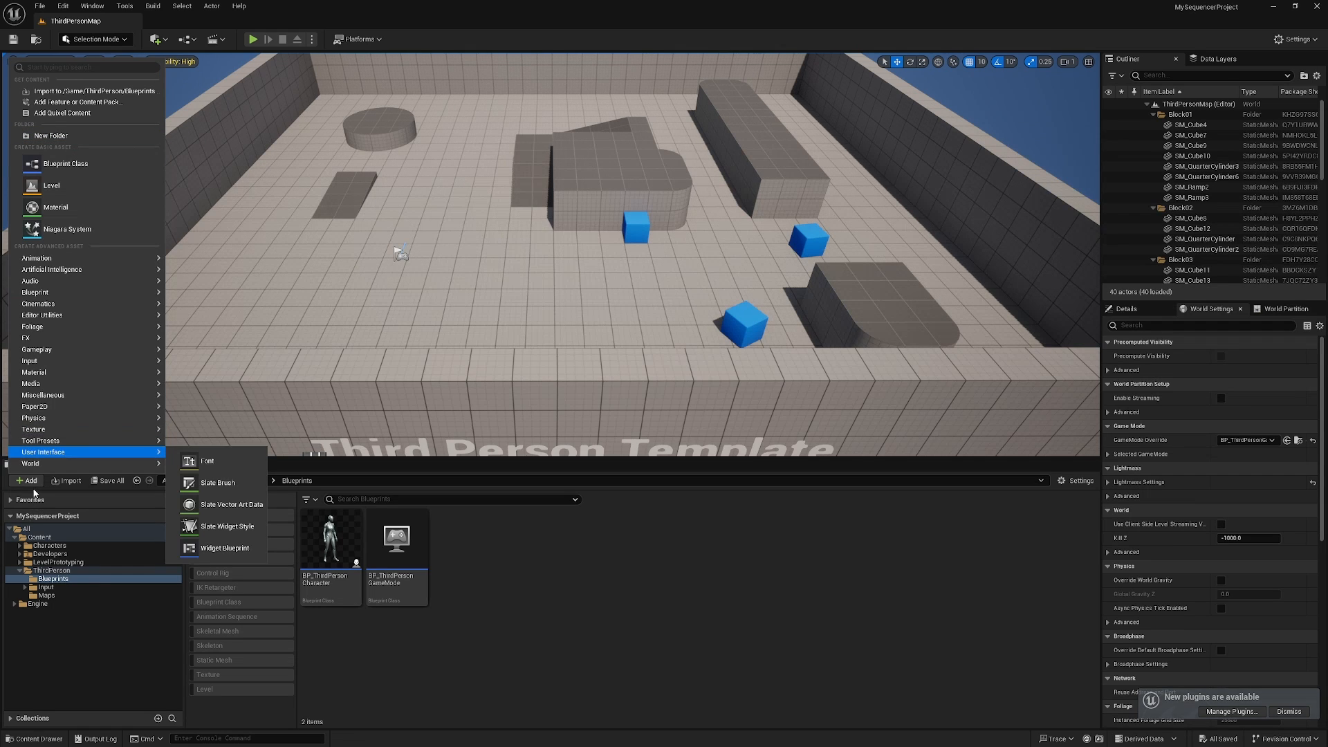
pyautogui.click(78, 102)
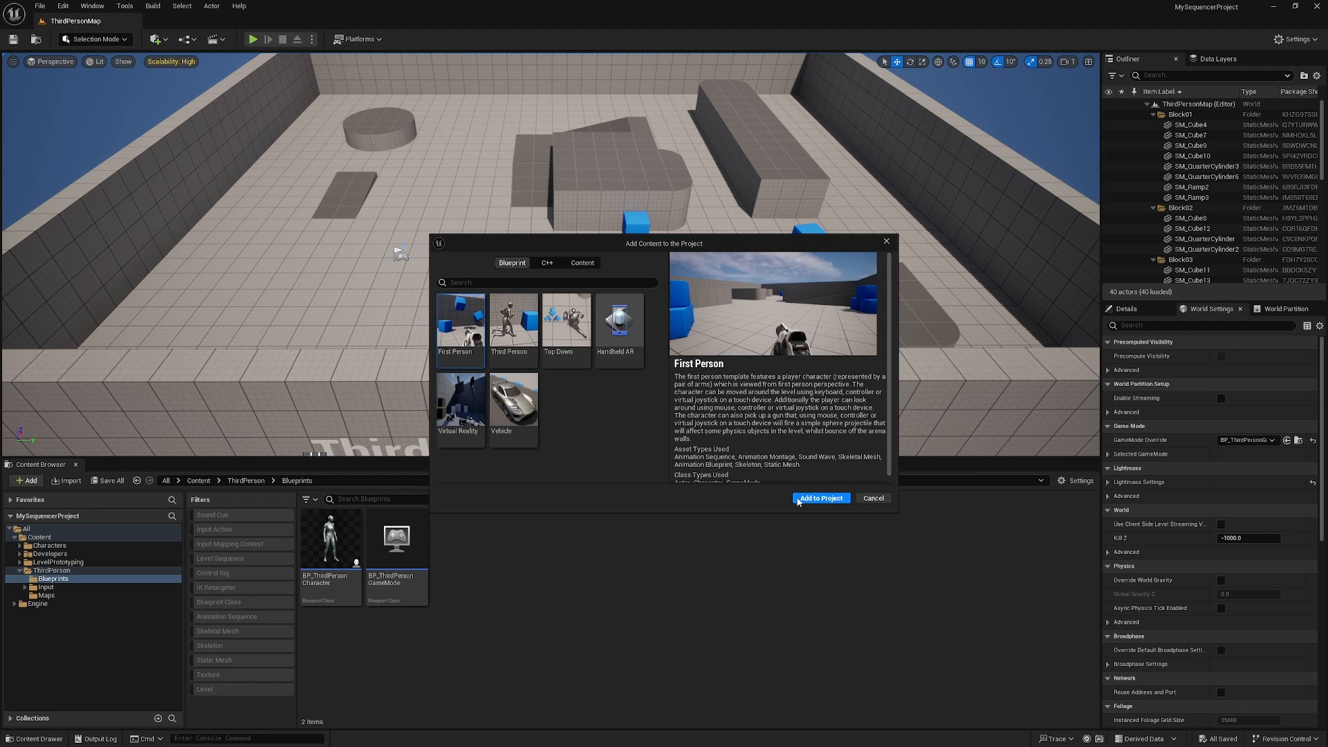
pyautogui.click(819, 501)
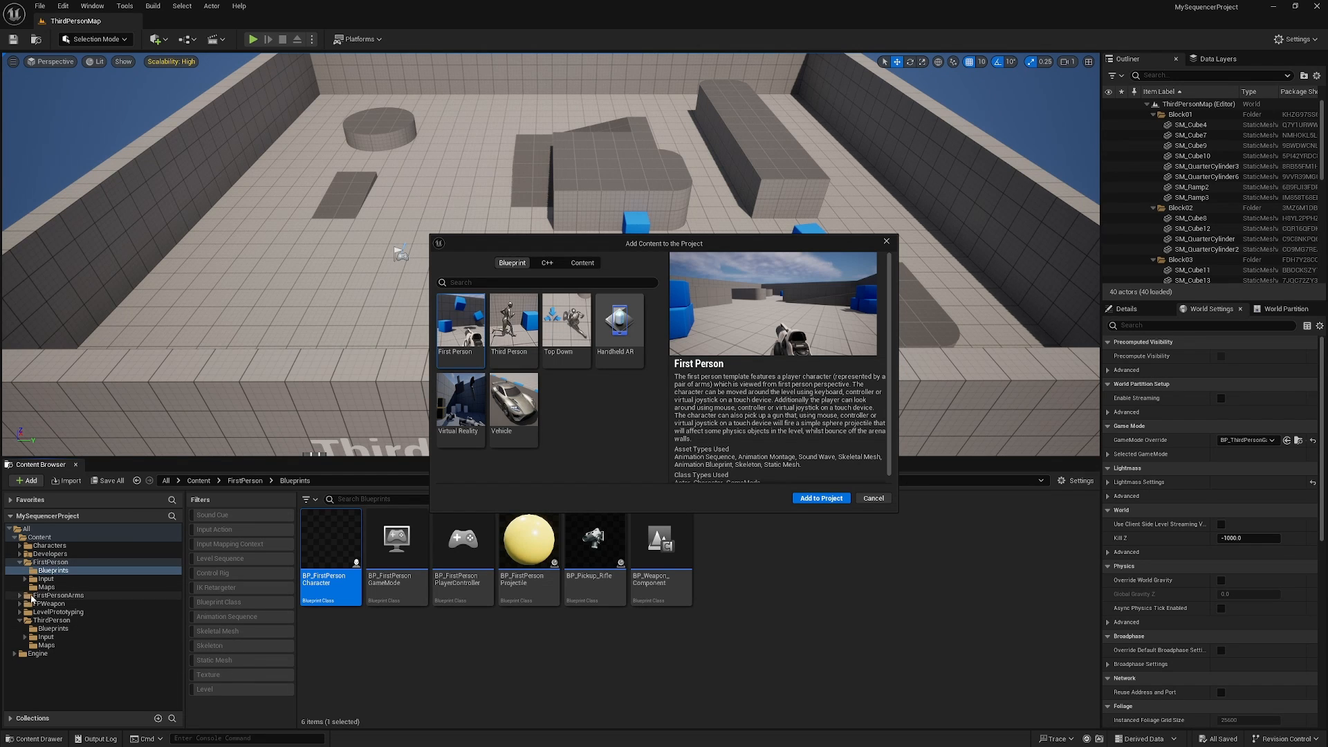
pyautogui.click(874, 499)
pyautogui.click(808, 598)
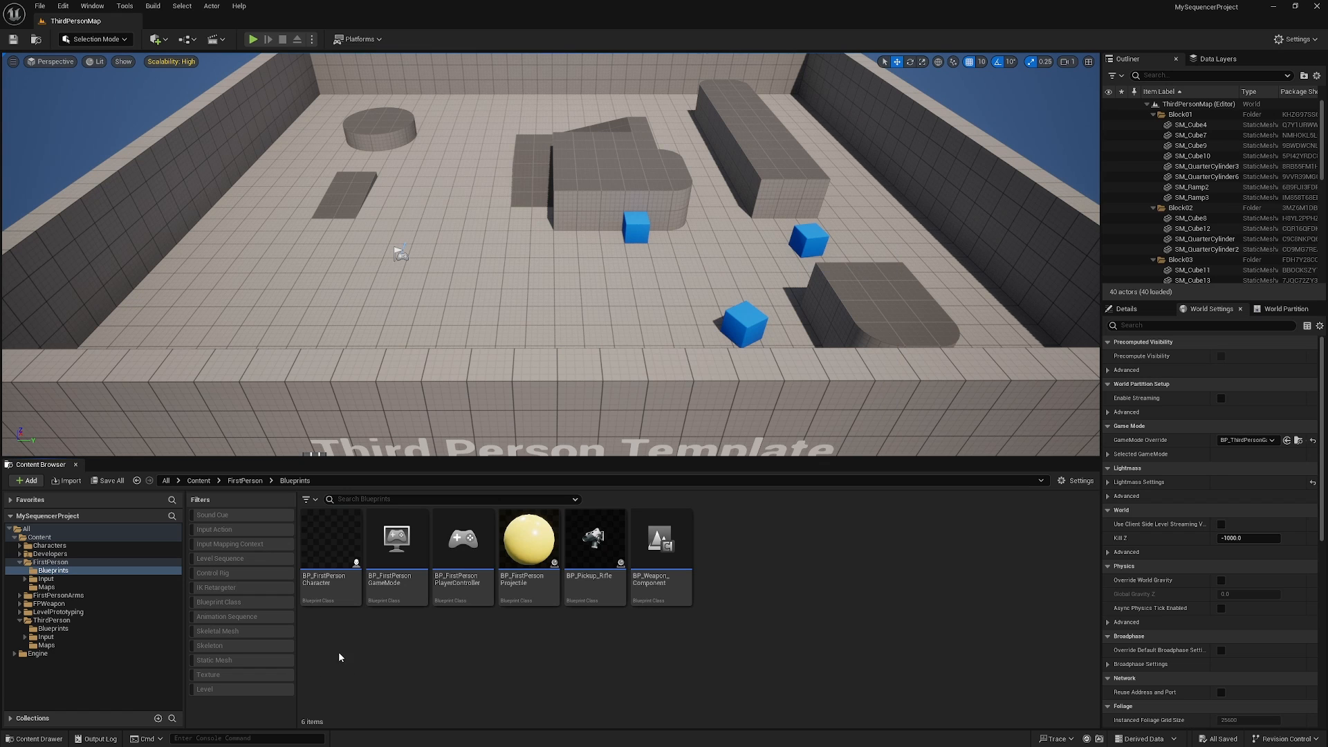
# Place the CR_Mannequin_Body Control Rig from Characters/Mannequins/Rigs on the open floor beside the level's wall
pyautogui.moveTo(341, 584)
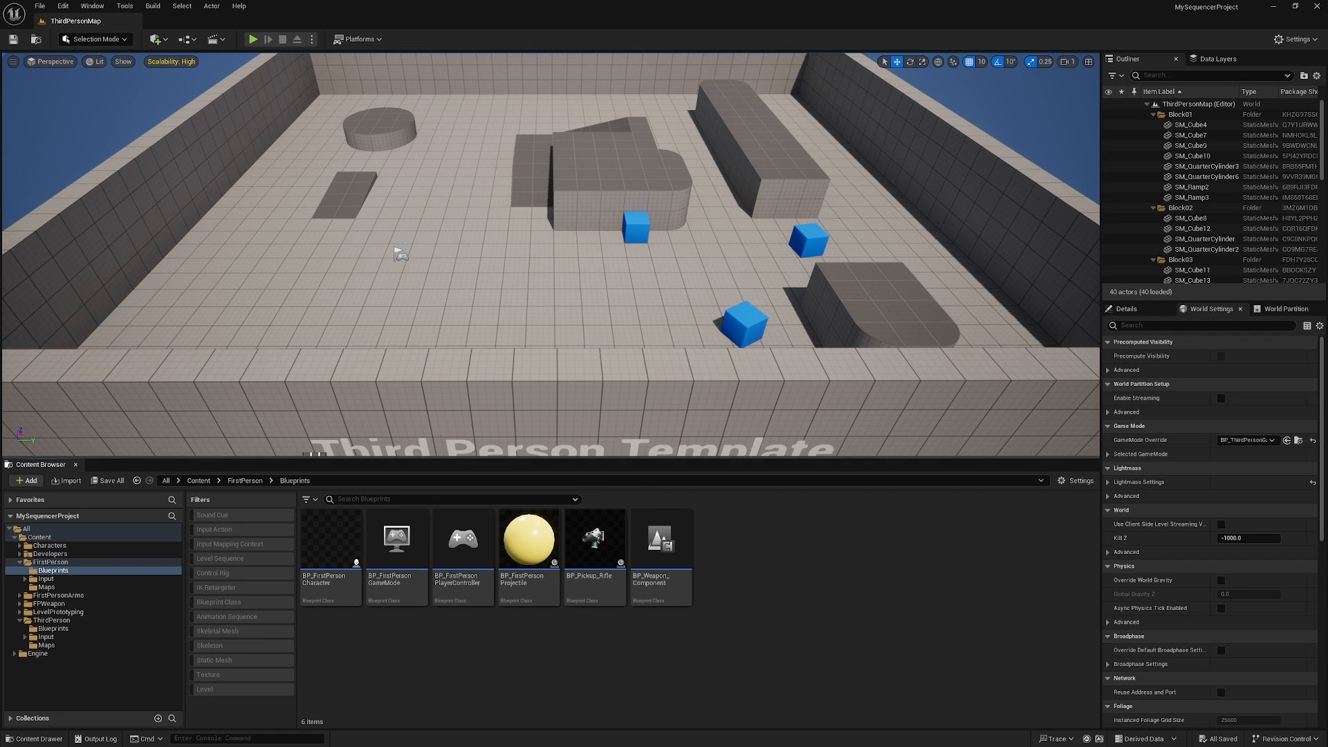
pyautogui.moveTo(550, 253); pyautogui.dragTo(156, 121, button='right')
pyautogui.press('w')
pyautogui.press('w')
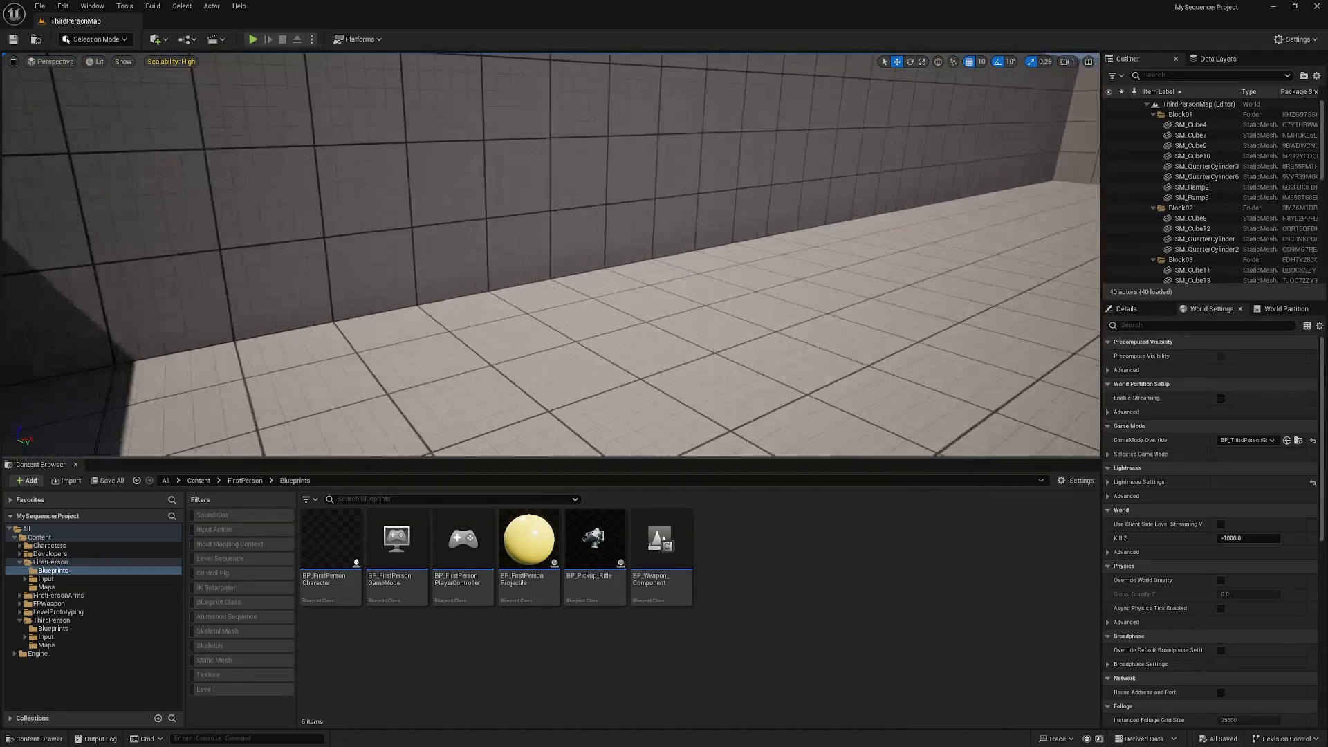
pyautogui.moveTo(635, 334); pyautogui.dragTo(598, 339, button='right')
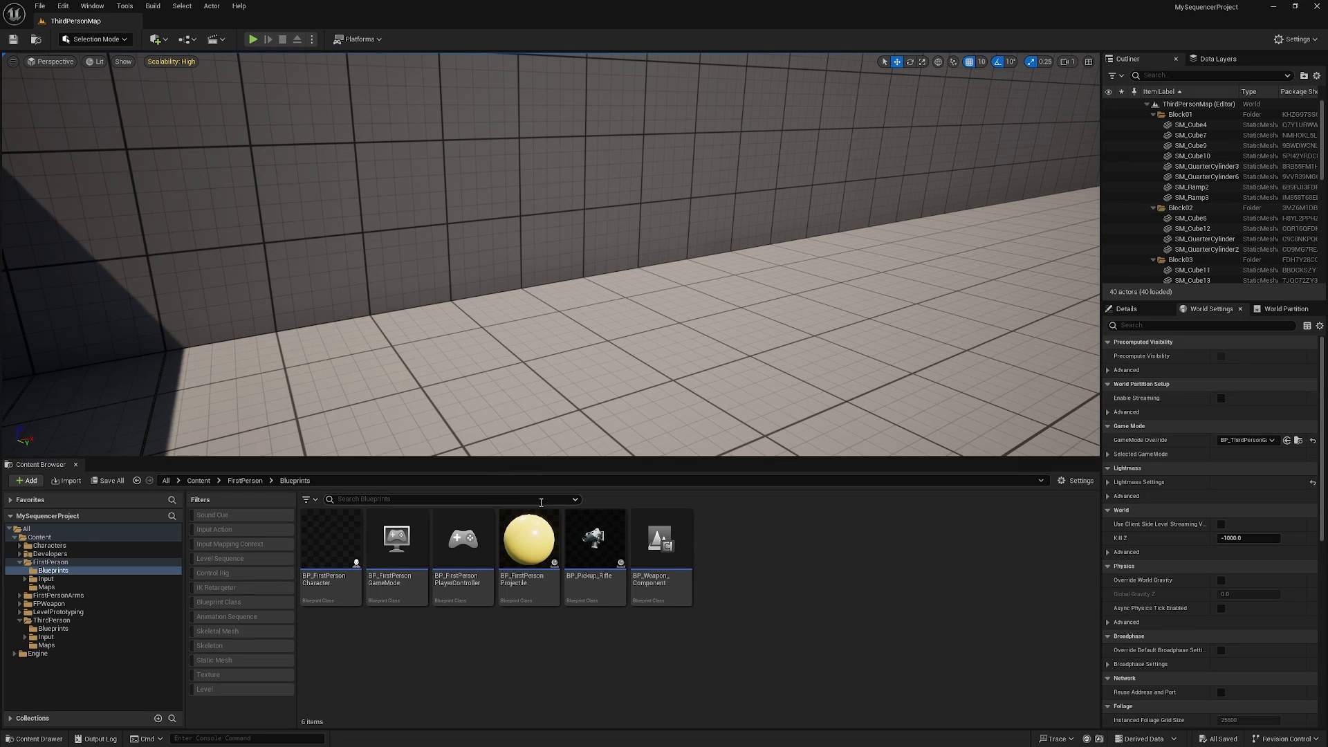
pyautogui.moveTo(618, 465)
pyautogui.mouseDown()
pyautogui.moveTo(634, 466)
pyautogui.moveTo(626, 477)
pyautogui.mouseUp()
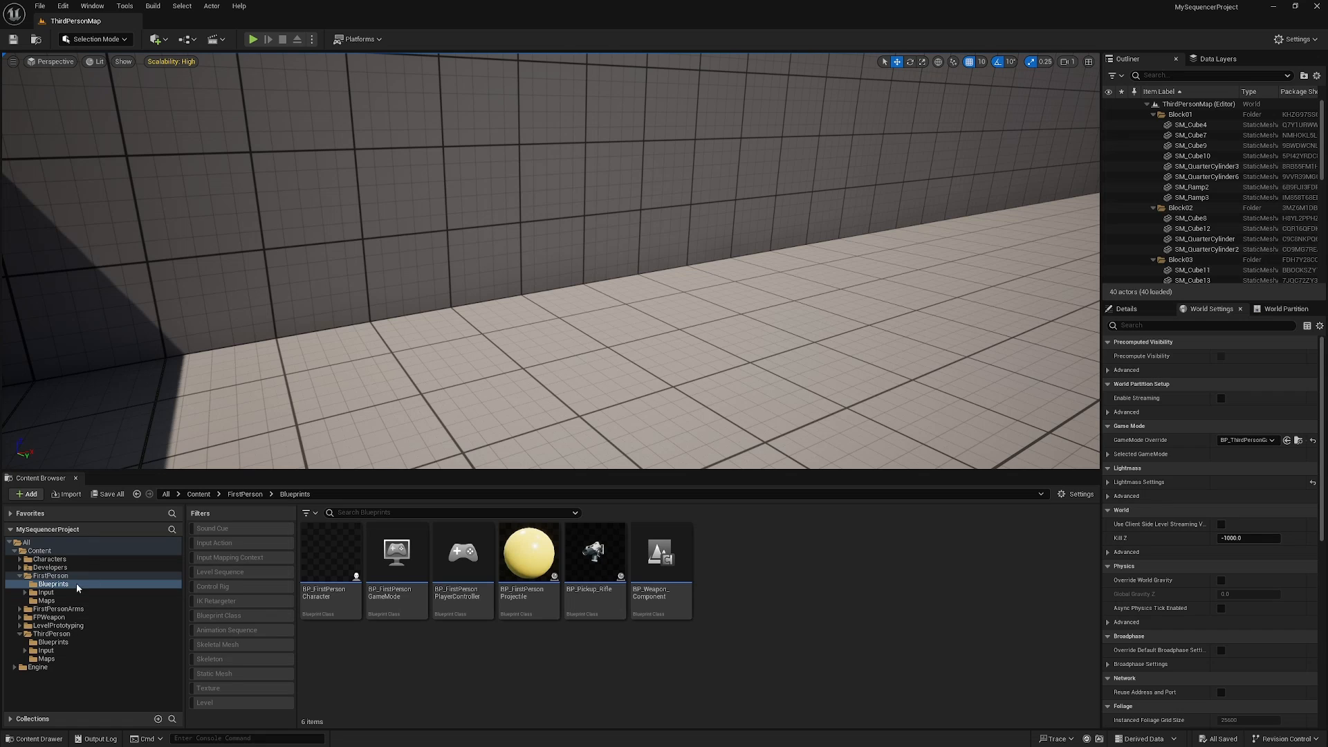
pyautogui.click(52, 559)
pyautogui.doubleClick(399, 552)
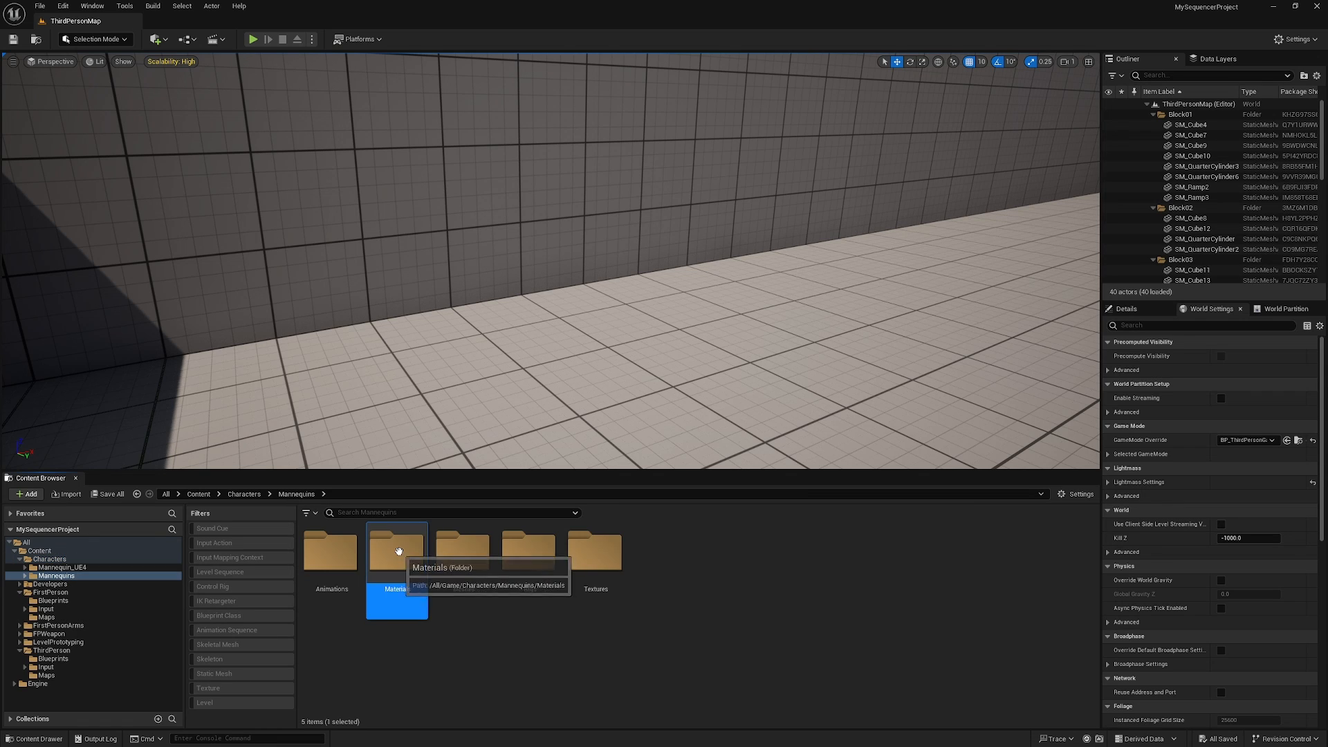
pyautogui.doubleClick(529, 574)
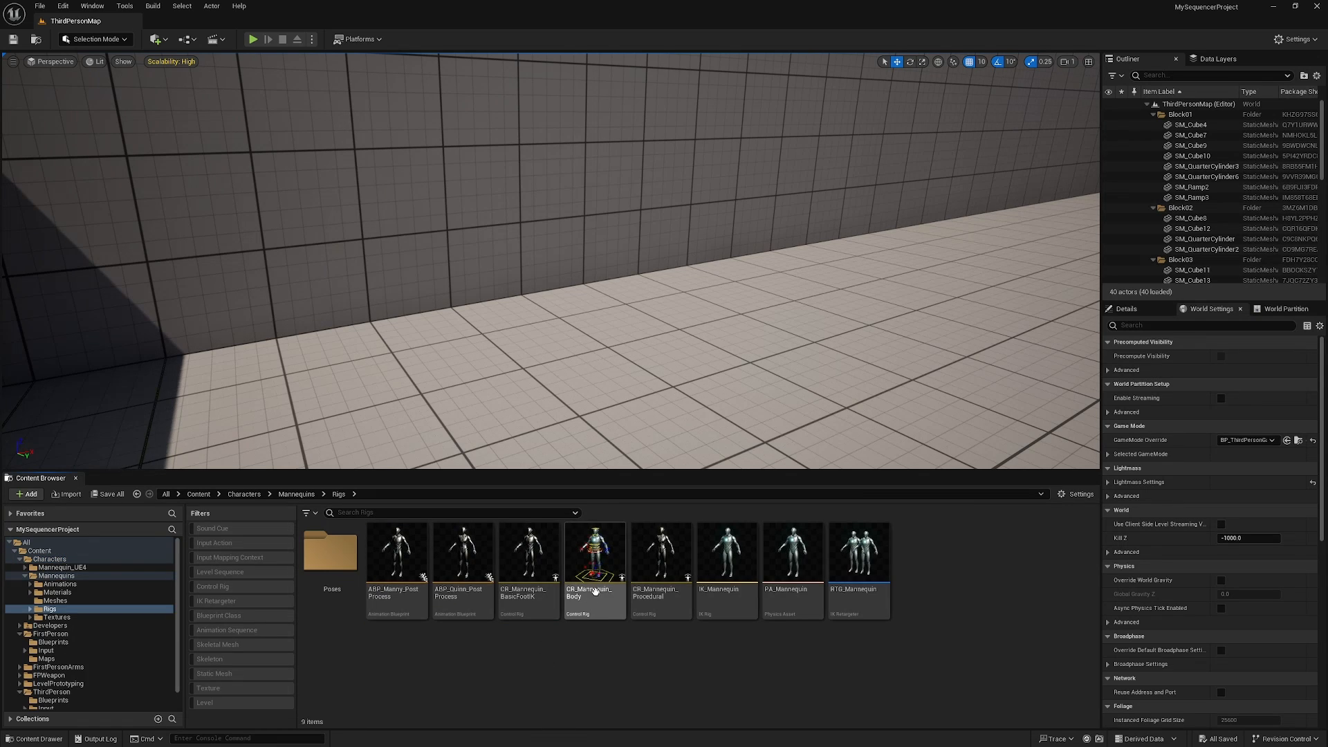
pyautogui.moveTo(604, 594)
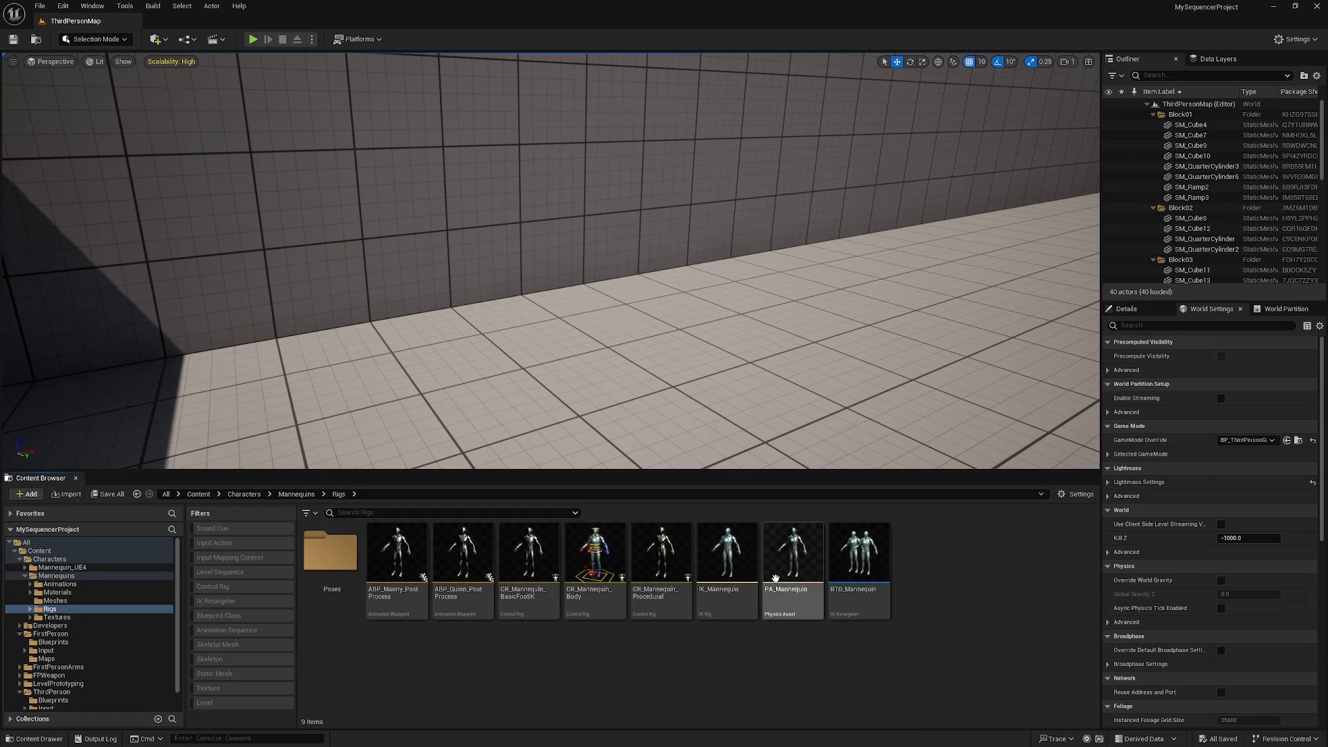
pyautogui.click(591, 559)
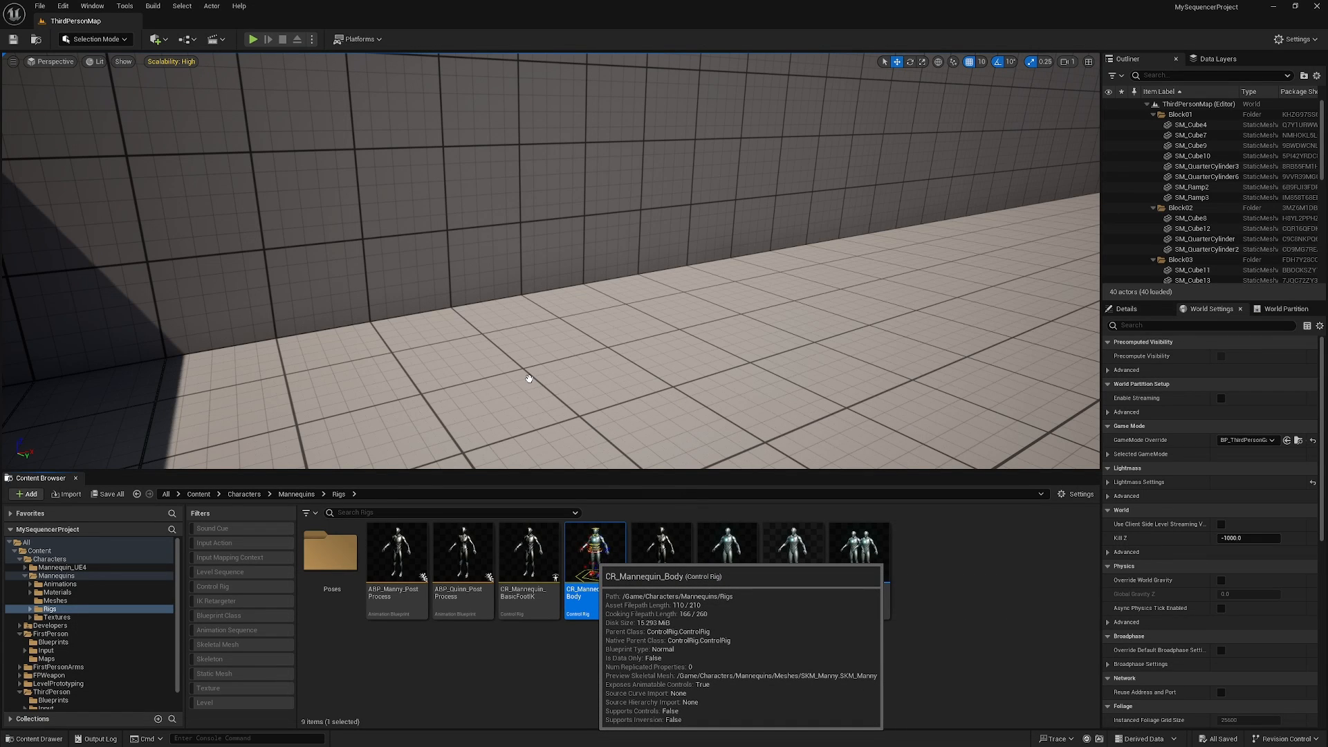
pyautogui.moveTo(528, 378); pyautogui.dragTo(521, 372)
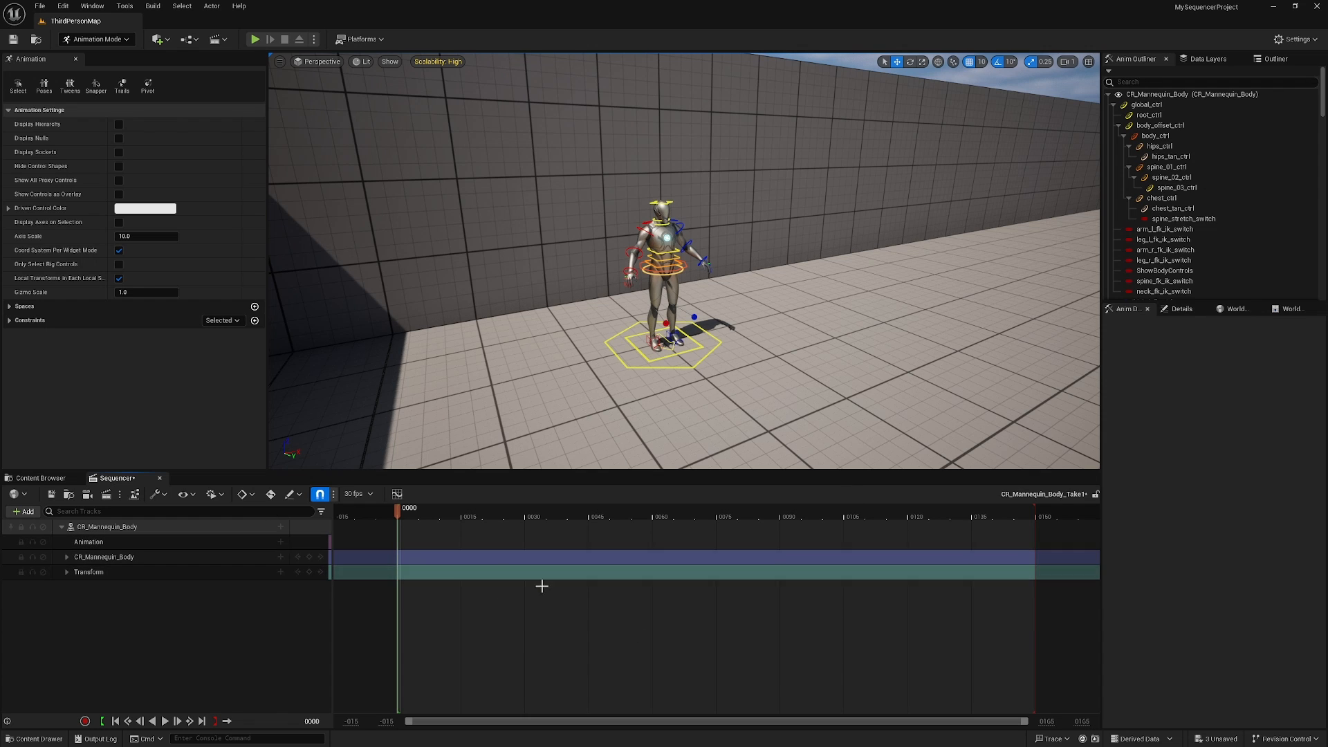
# Delete the CR_Mannequin_Body track from the sequence and add the mannequin actor back from the Outliner
pyautogui.click(125, 529)
pyautogui.press('Delete')
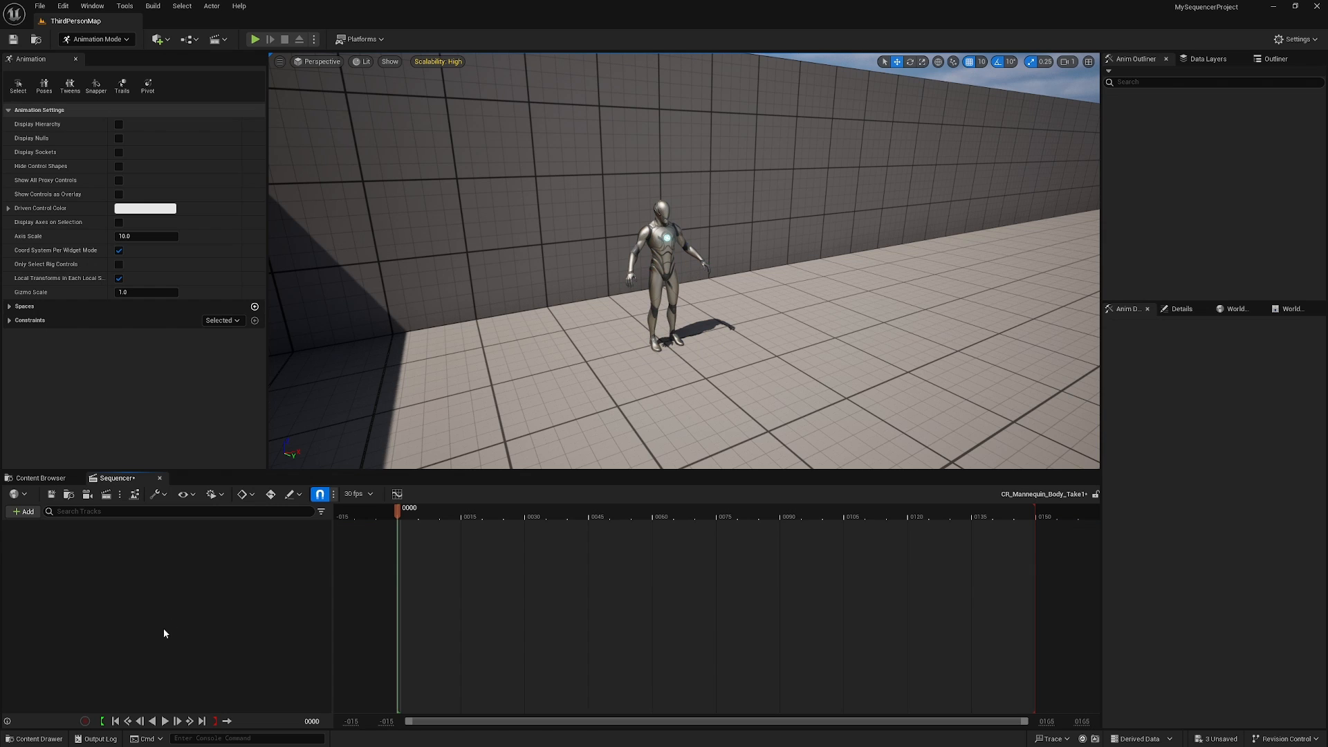
pyautogui.click(686, 257)
pyautogui.click(1270, 59)
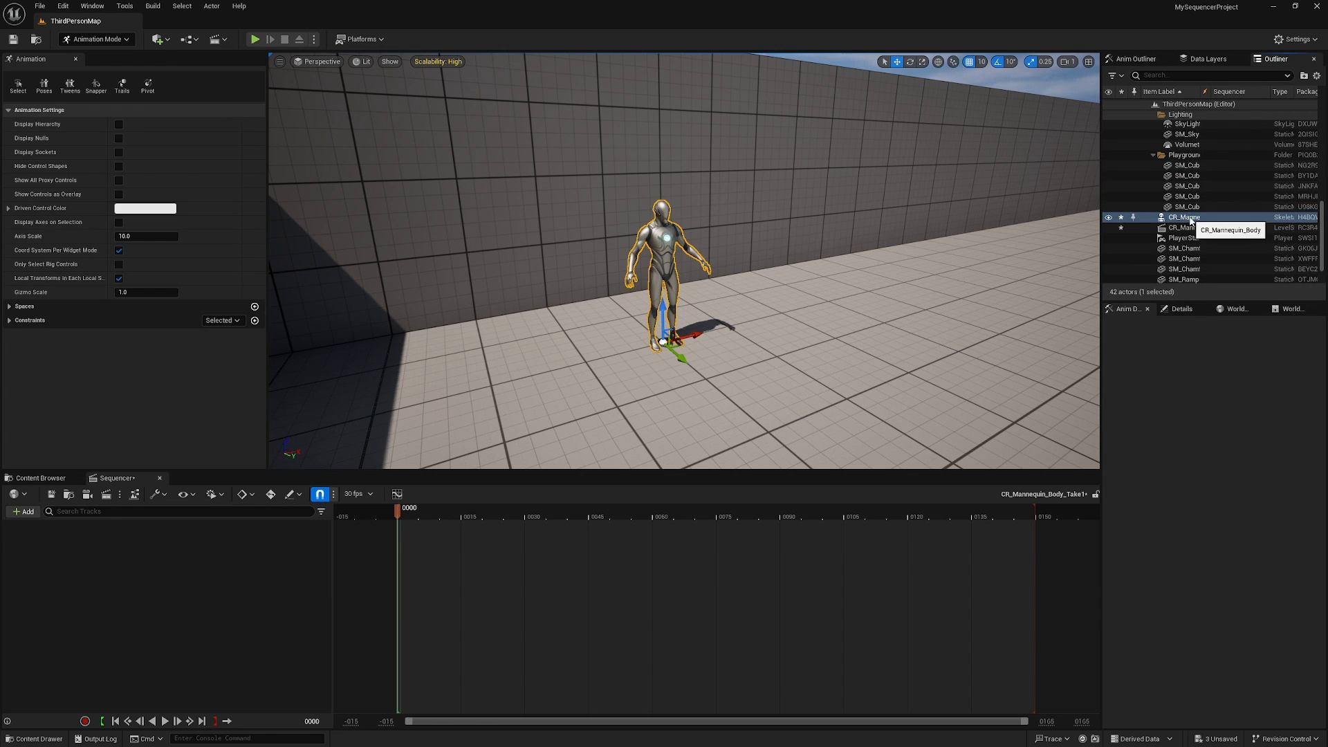
pyautogui.moveTo(1188, 220); pyautogui.dragTo(126, 559)
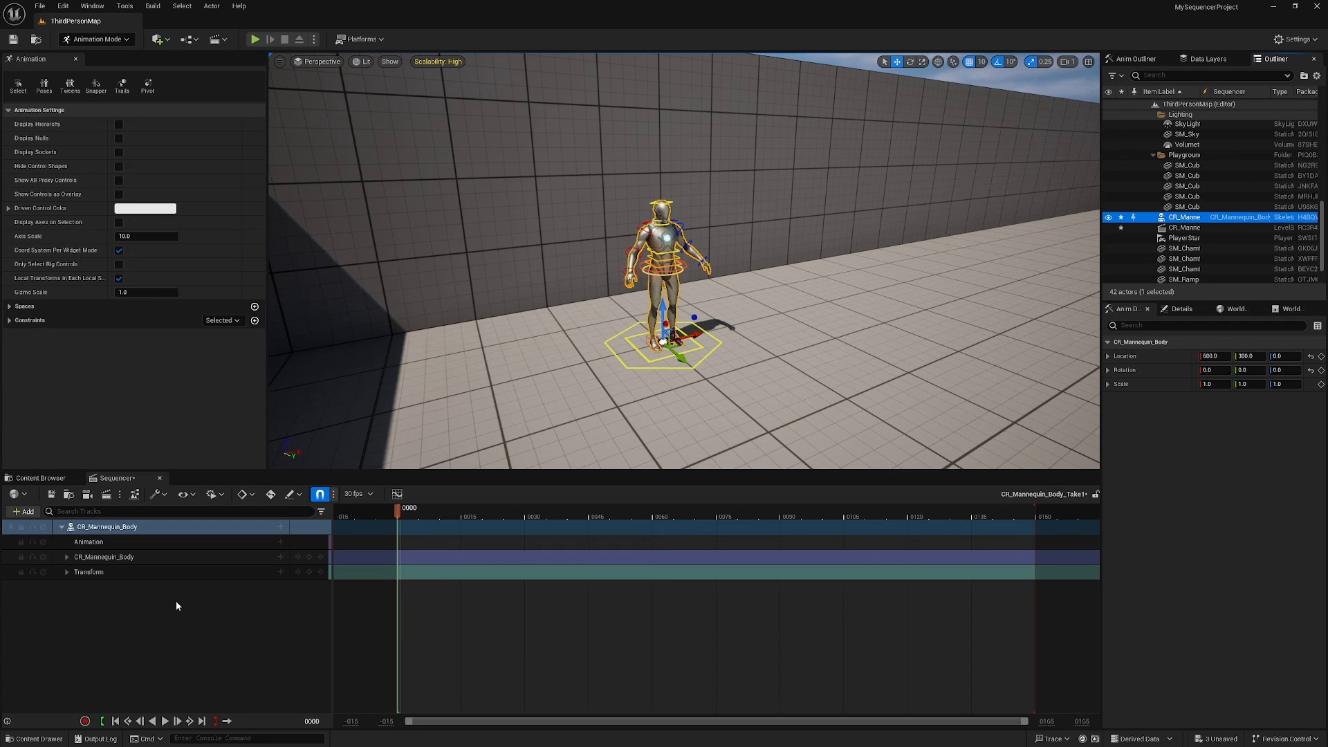
# Remove the CR_Mannequin_Body track from the CR_Mannequin_Body_Take1 sequence and close Sequencer
pyautogui.click(128, 530)
pyautogui.press('Delete')
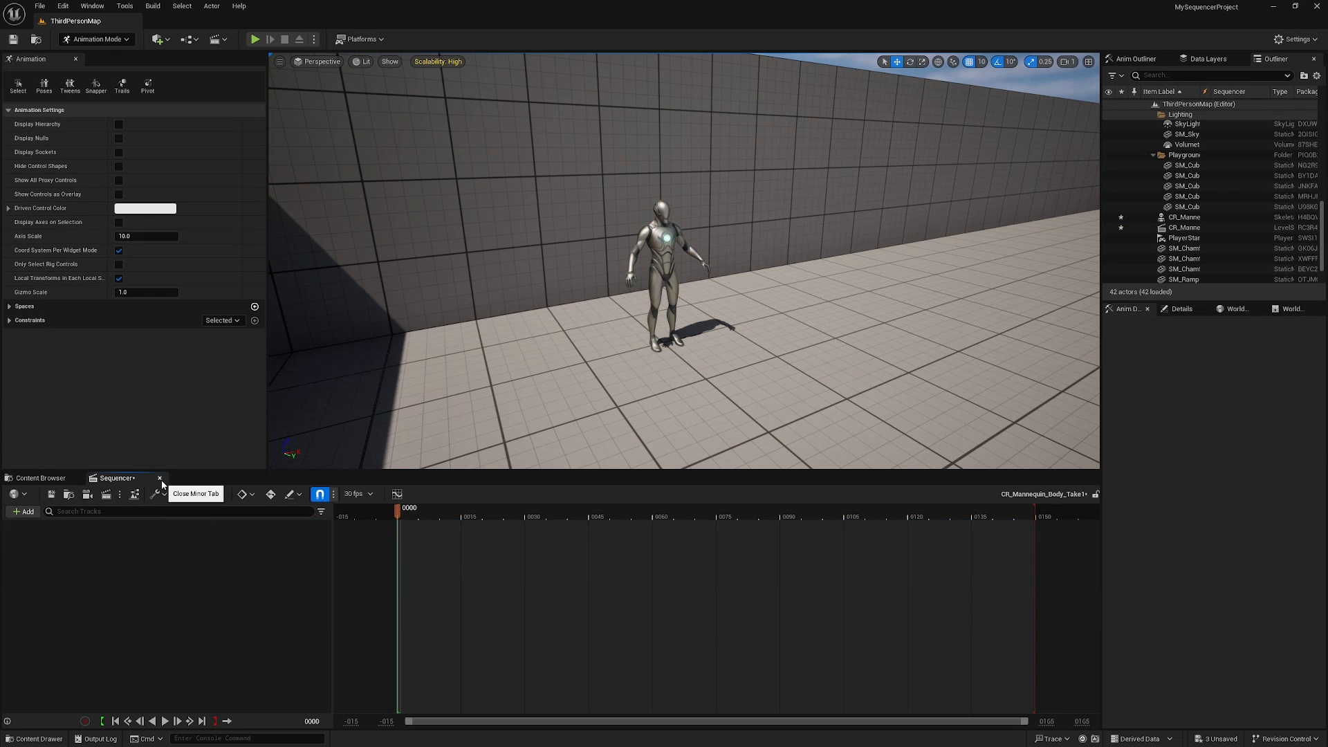
pyautogui.click(160, 480)
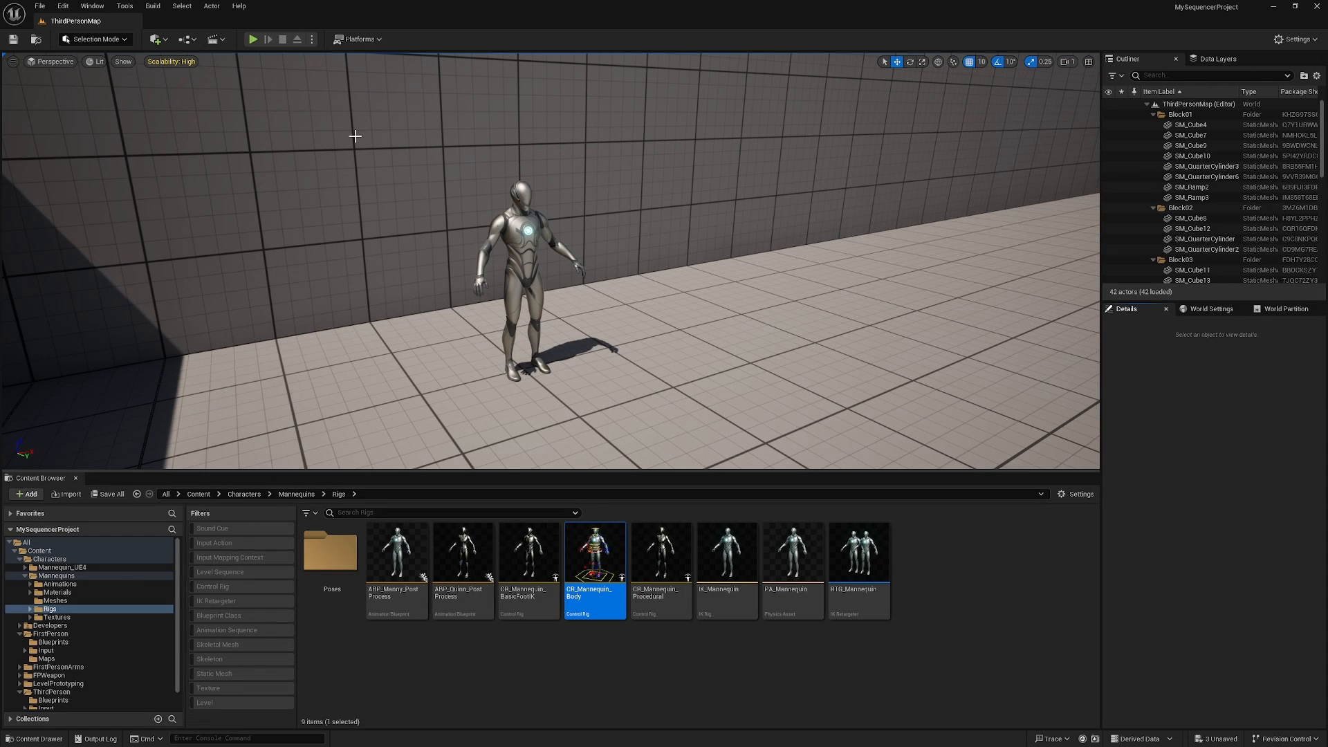
# Add a level sequence to the map and save it as NewLevelSequence in the Content folder
pyautogui.click(222, 42)
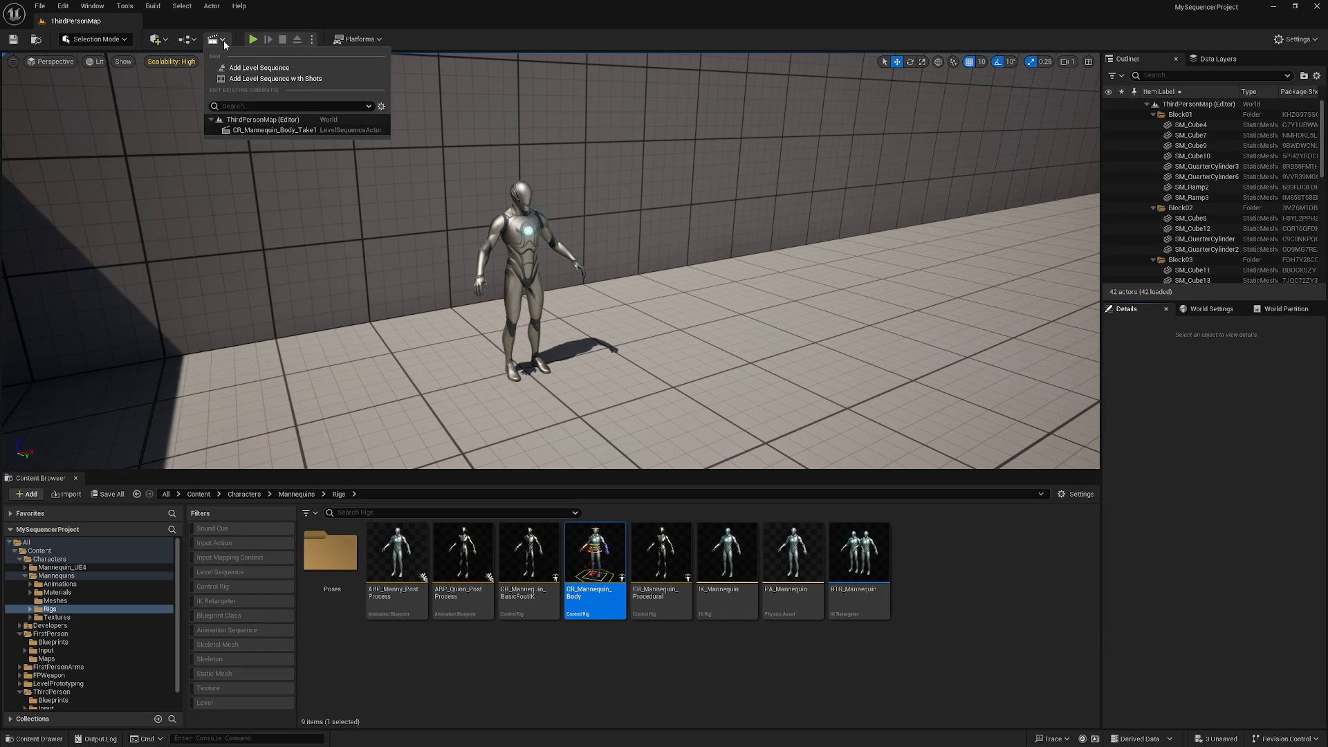
pyautogui.click(304, 70)
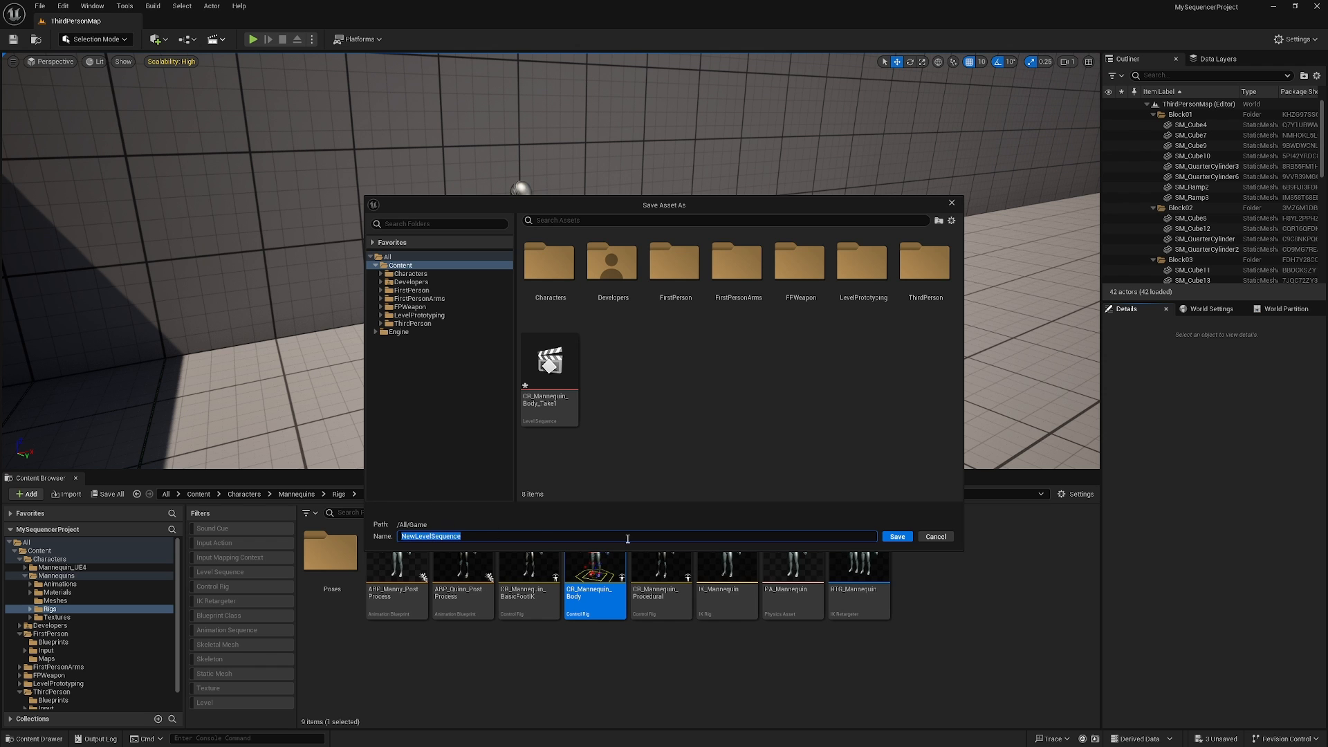
pyautogui.click(893, 538)
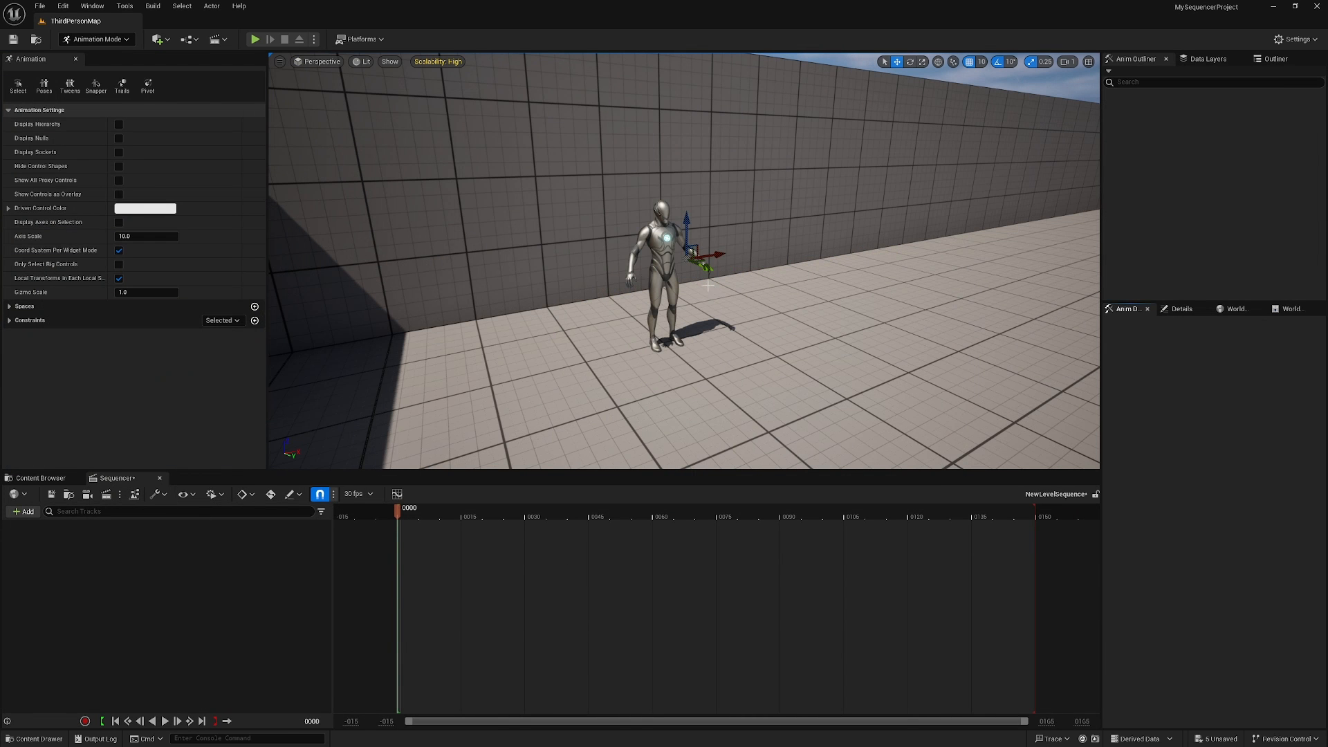
# Add the CR_Mannequin_Body actor from the Outliner to NewLevelSequence as a track
pyautogui.click(694, 257)
pyautogui.click(1276, 59)
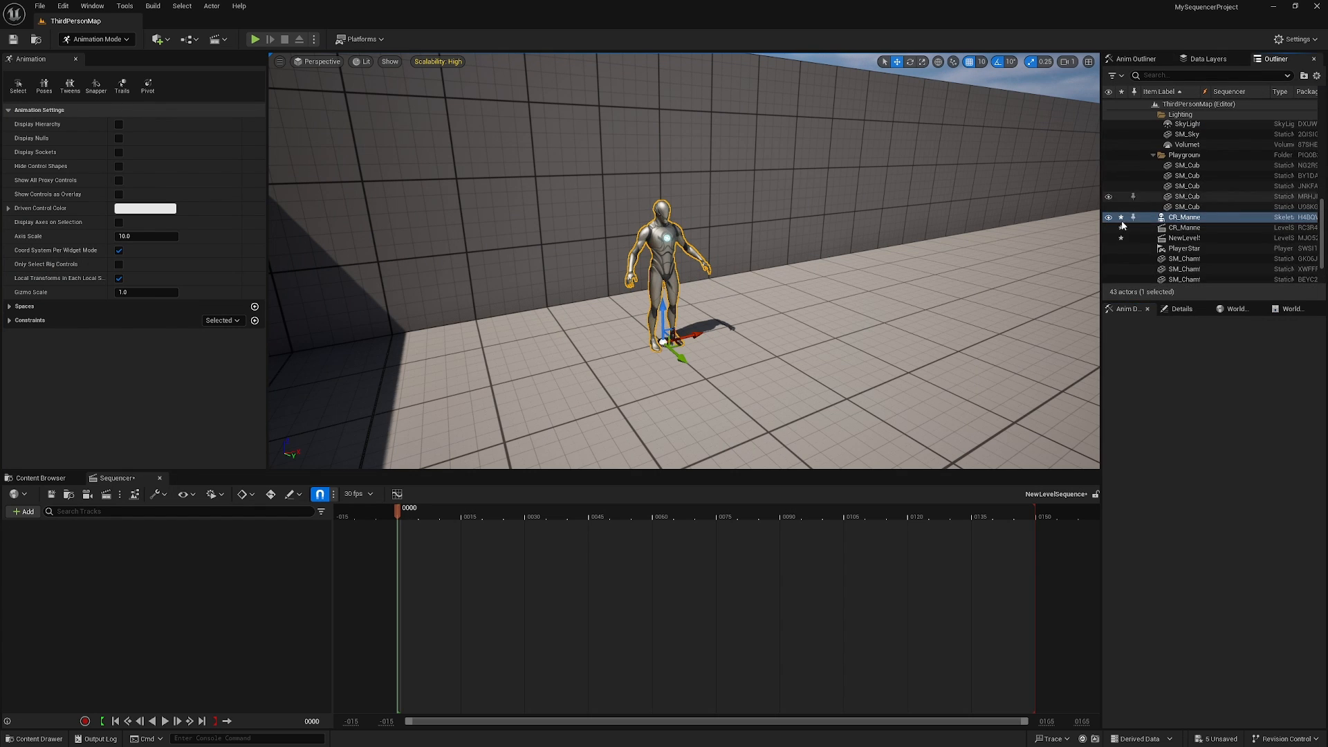
pyautogui.moveTo(1197, 220); pyautogui.dragTo(146, 577)
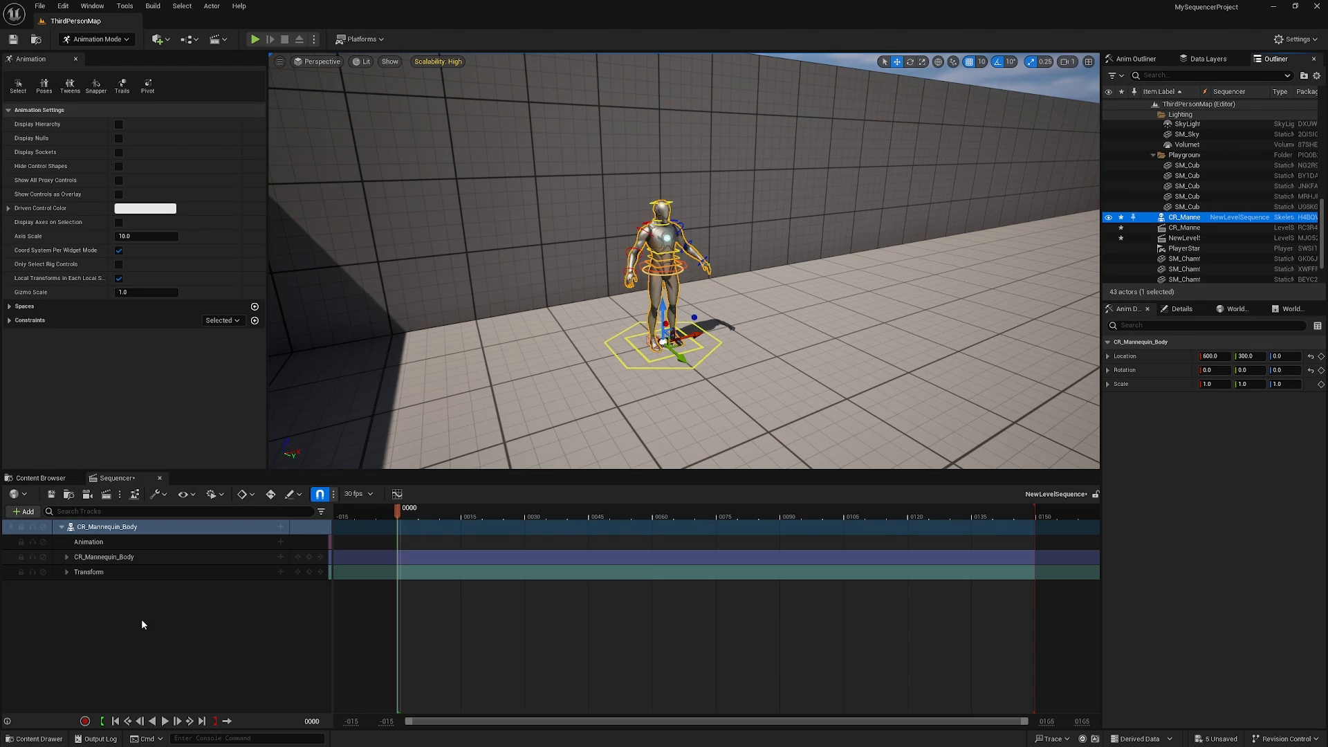
# Show the root Content folder's level sequence assets in the Content Browser
pyautogui.click(47, 478)
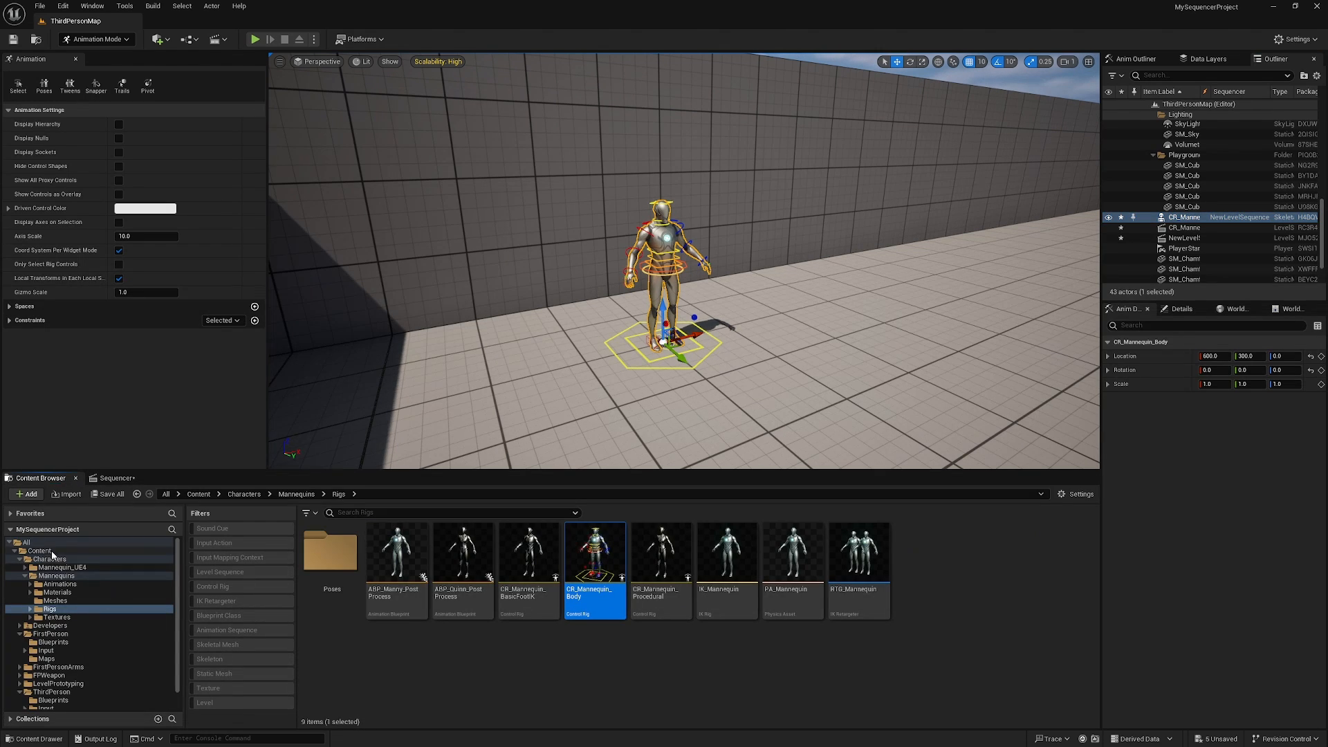
pyautogui.click(52, 552)
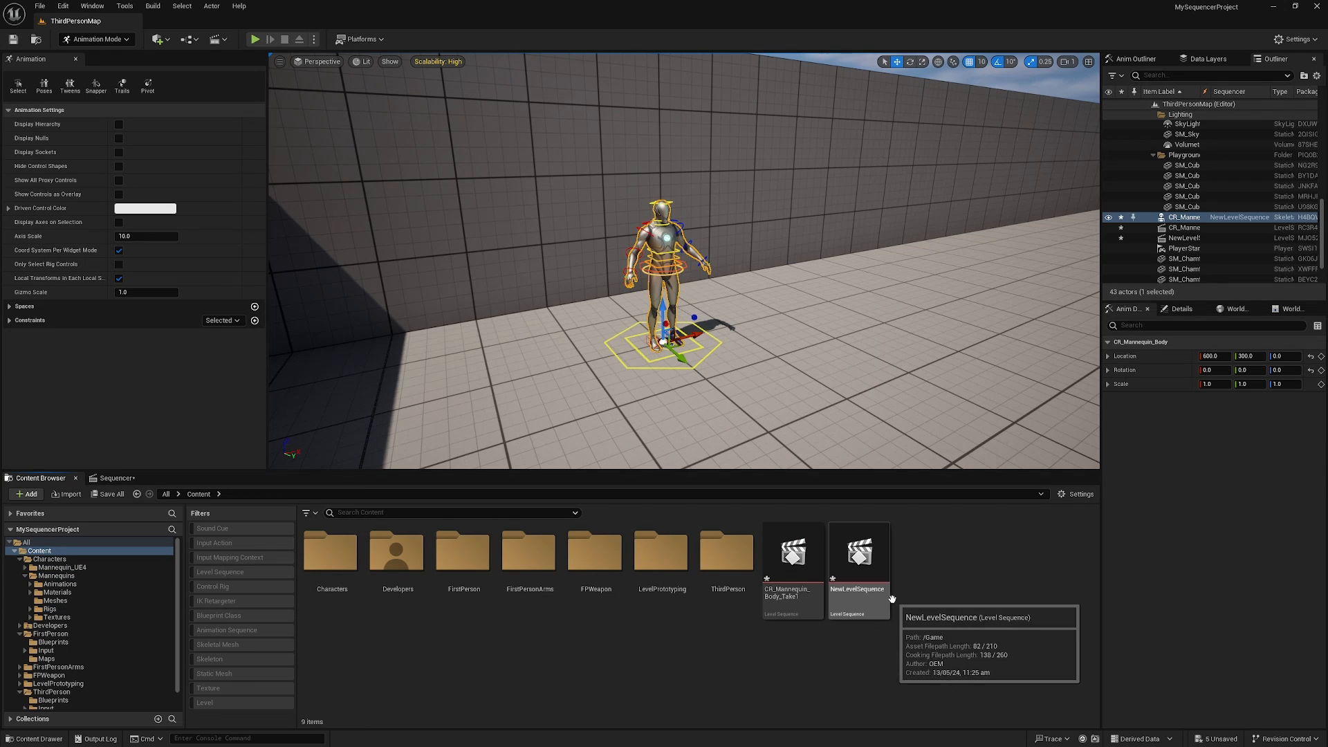
# Open CR_Mannequin_Body_Take1 and NewLevelSequence in turn to compare their tracks, and return to the Content Browser
pyautogui.doubleClick(795, 595)
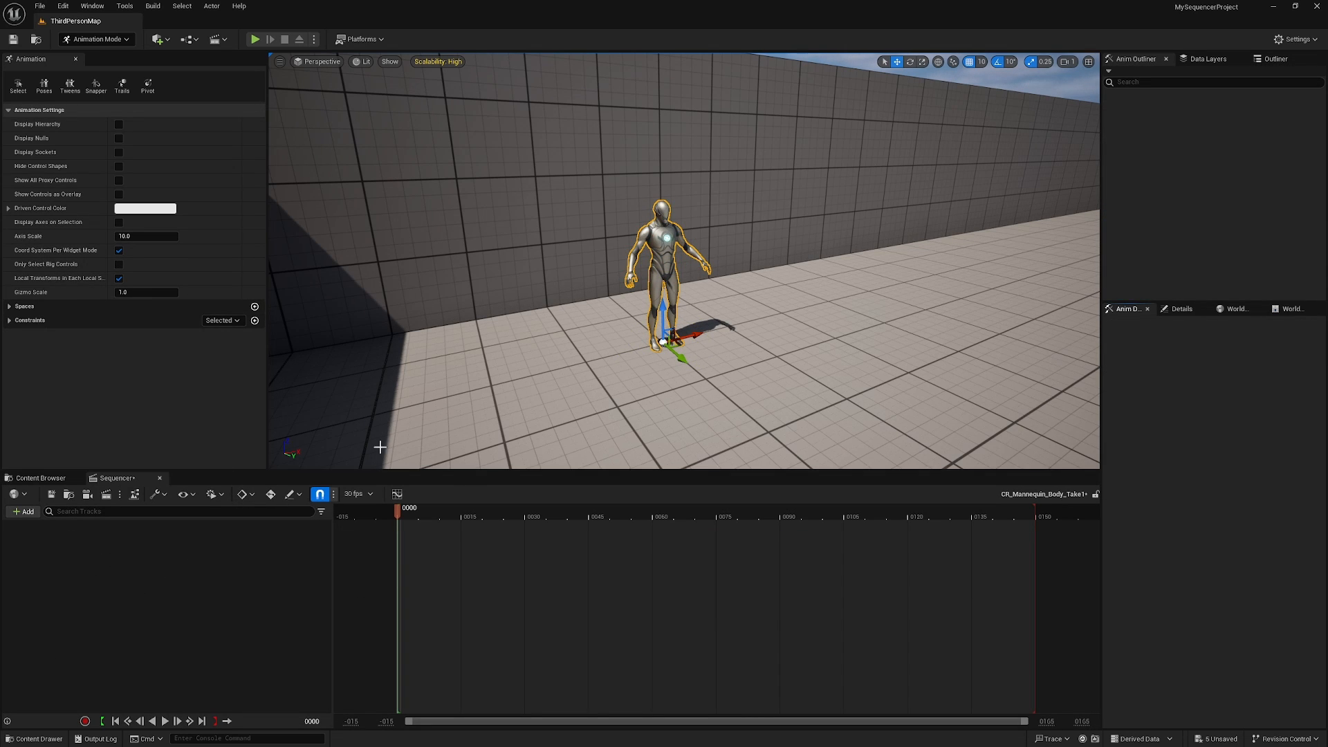
pyautogui.click(42, 478)
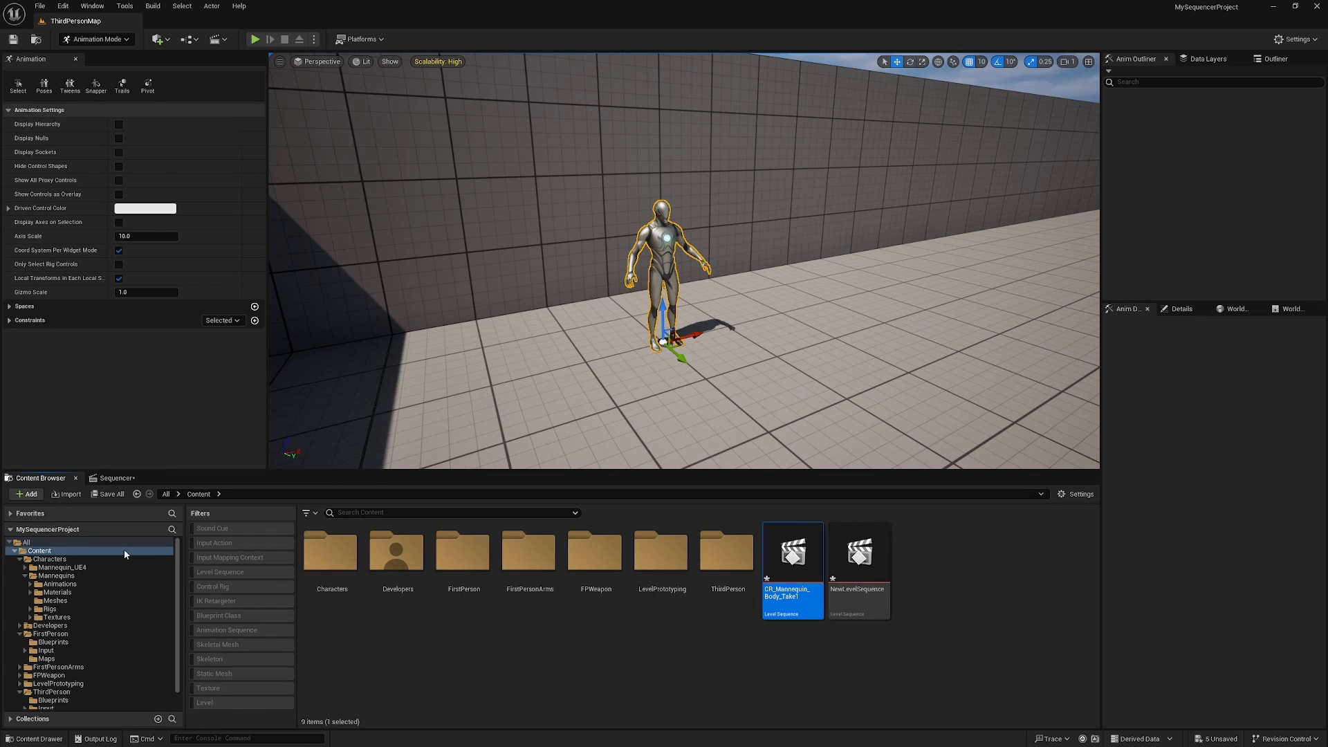
pyautogui.doubleClick(865, 583)
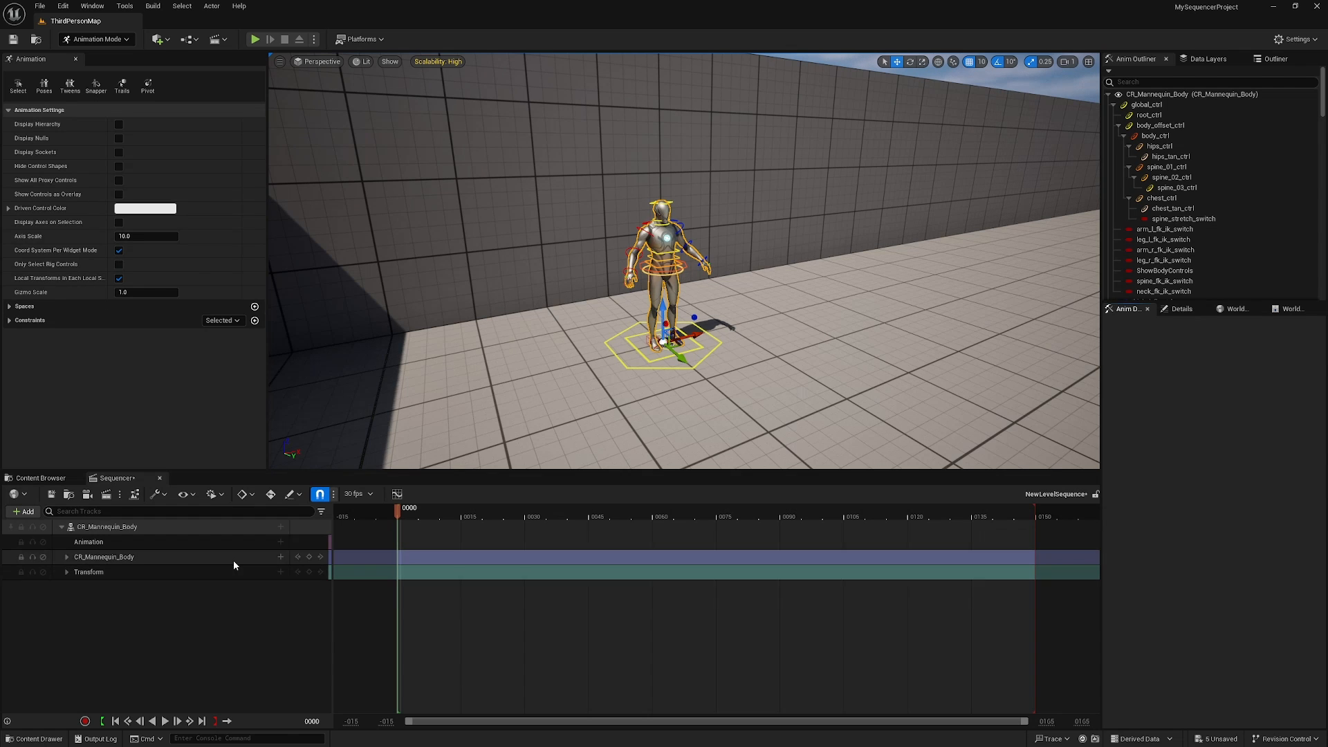
pyautogui.click(42, 478)
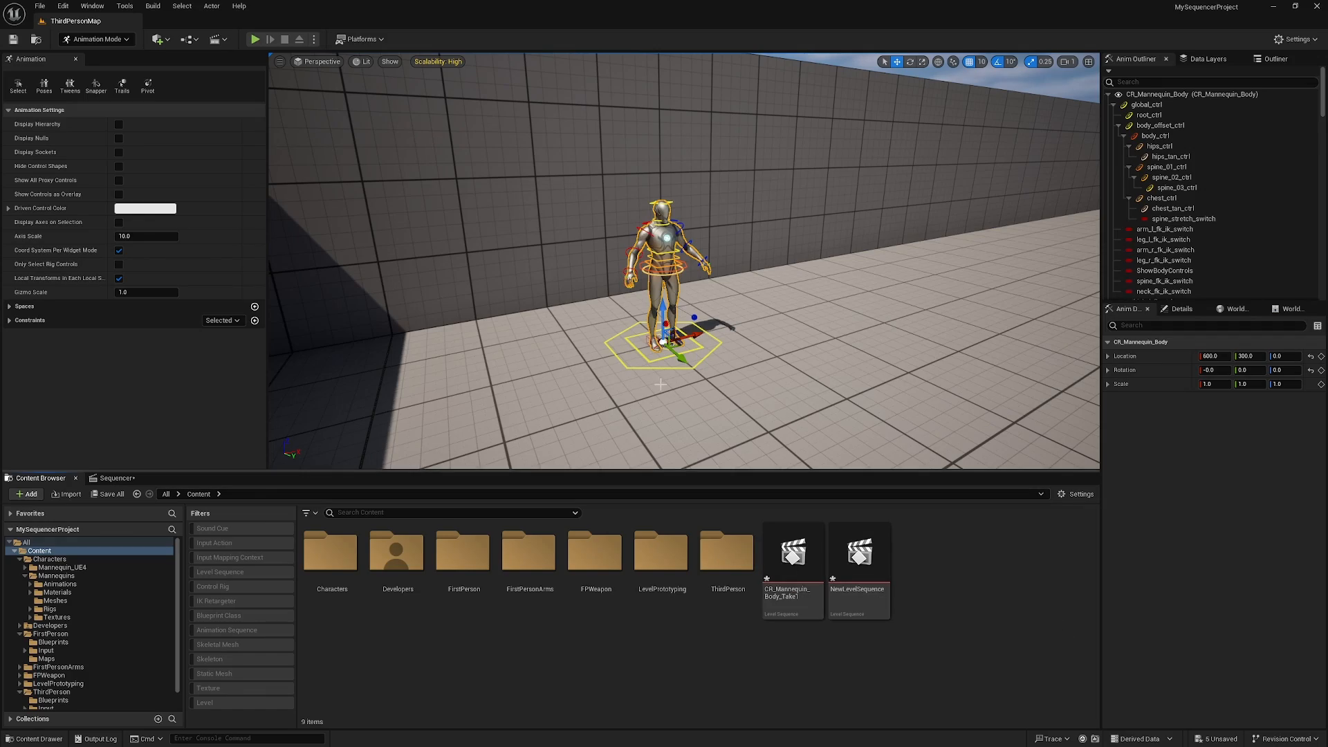
# Duplicate the NewLevelSequence asset in the Content folder under the default name and open the copy
pyautogui.moveTo(704, 415); pyautogui.dragTo(740, 422, button='right')
pyautogui.press('w')
pyautogui.scroll(-1, 688, 439)
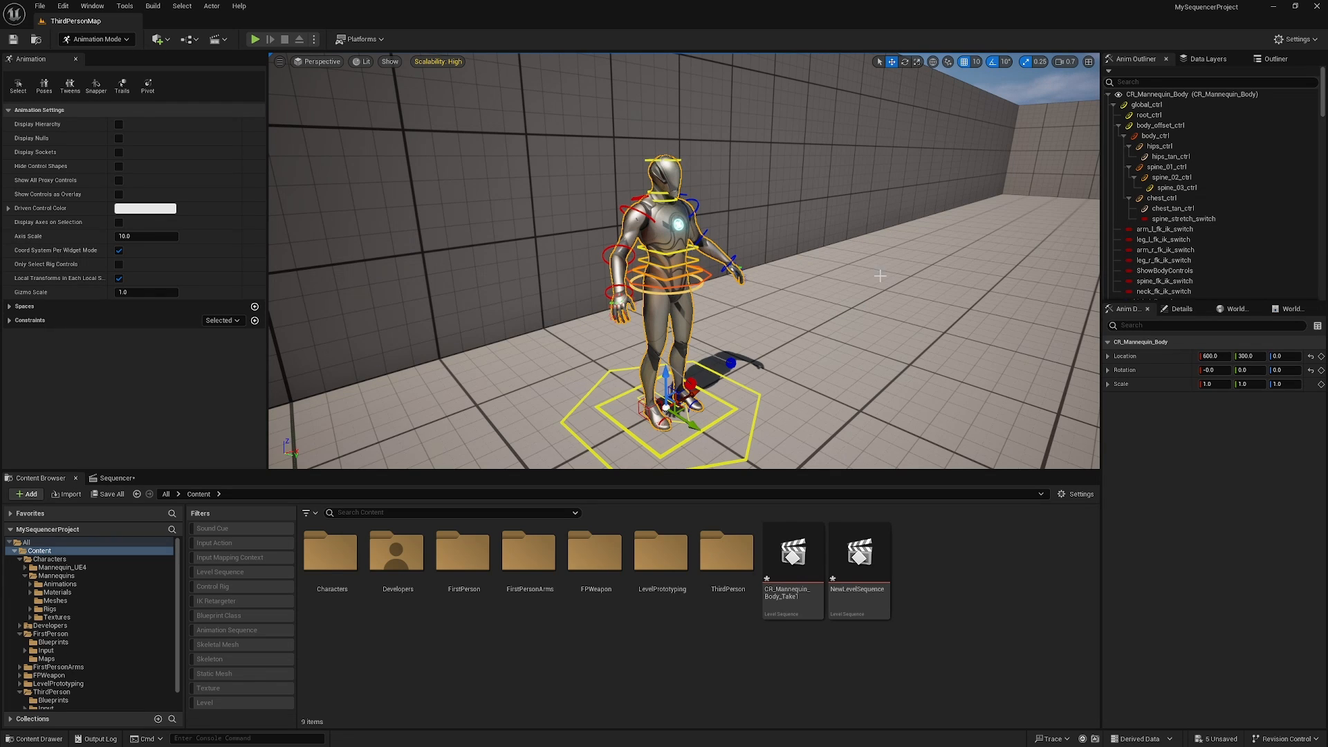
pyautogui.click(860, 561)
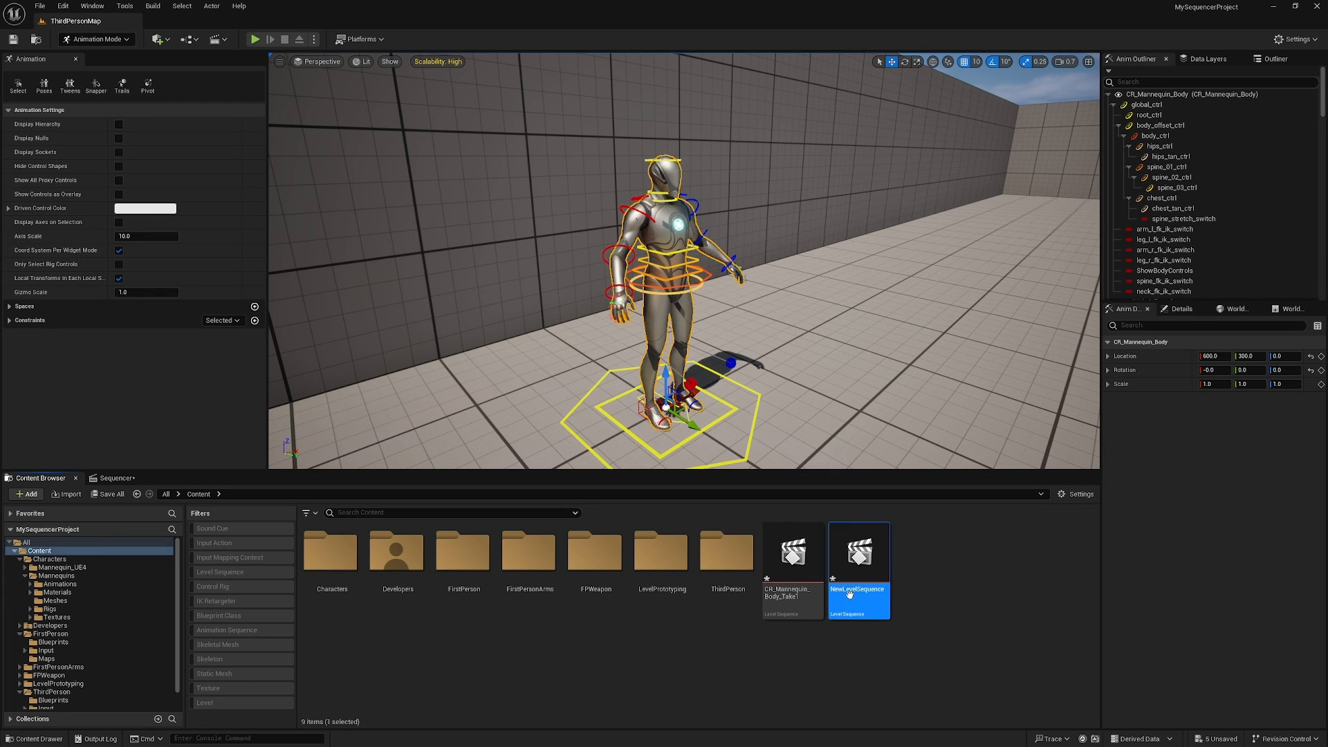
pyautogui.hotkey('ctrl', 'd')
pyautogui.press('Return')
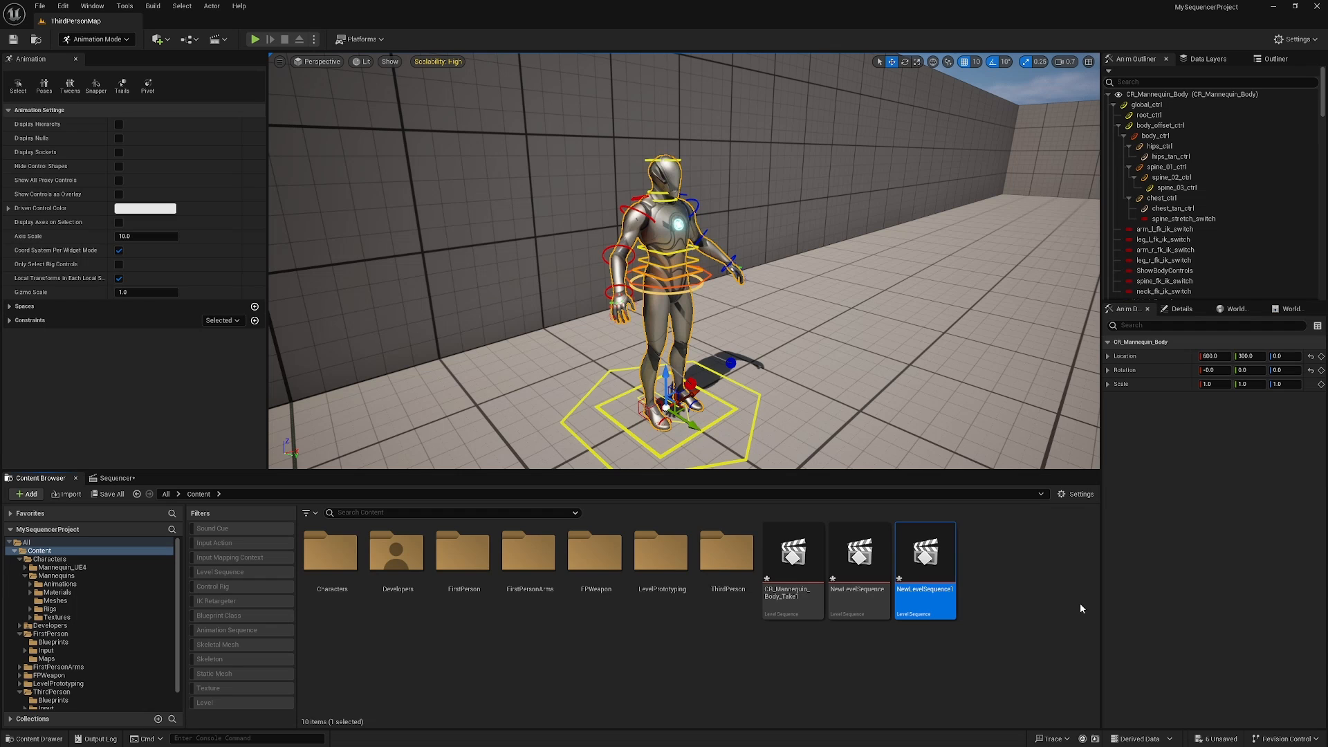
pyautogui.doubleClick(940, 553)
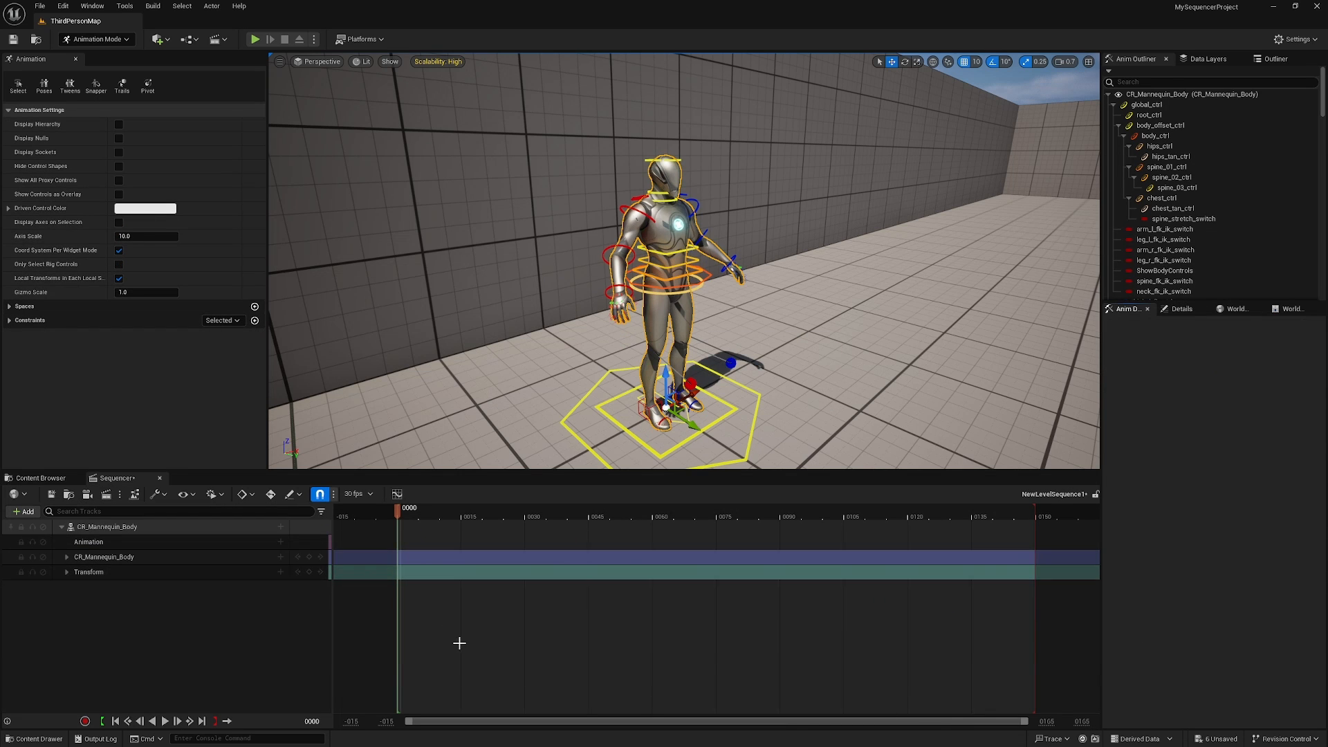
# Reopen the original NewLevelSequence in Sequencer and go back to the Content folder's assets
pyautogui.click(34, 478)
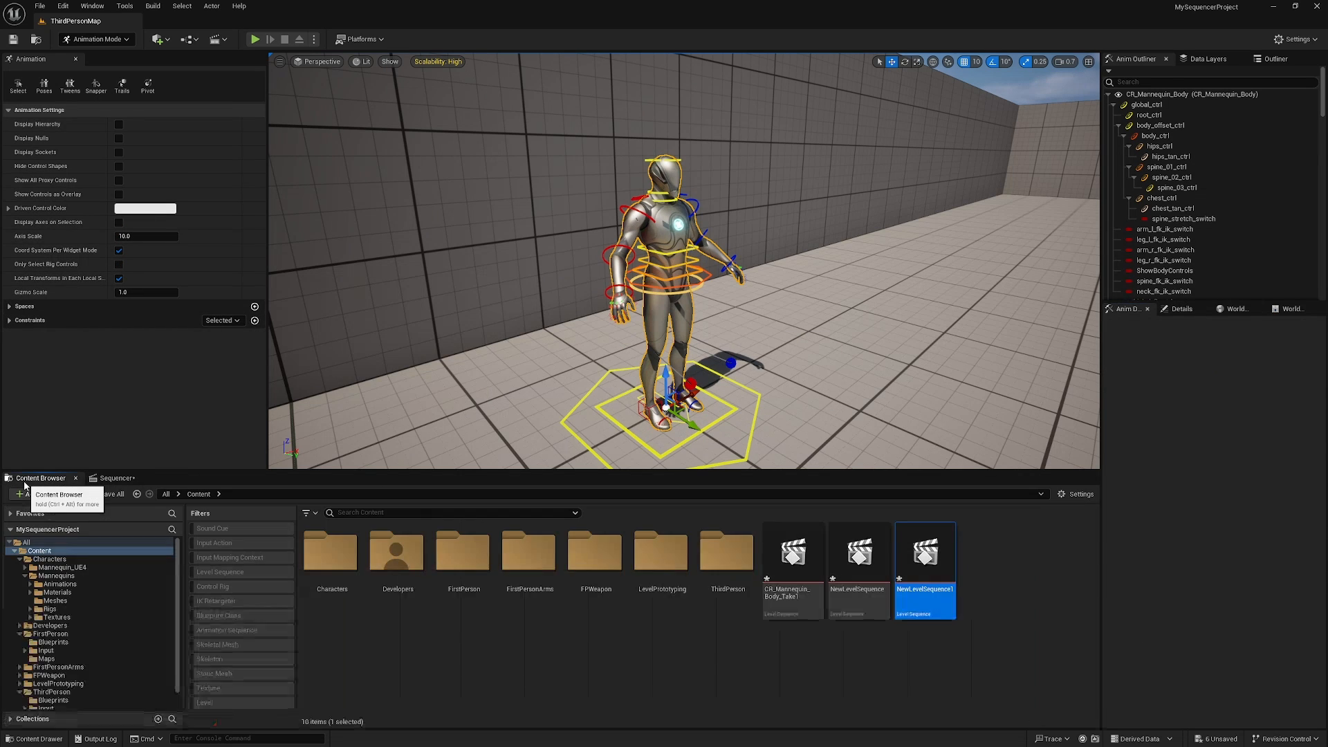
pyautogui.doubleClick(834, 591)
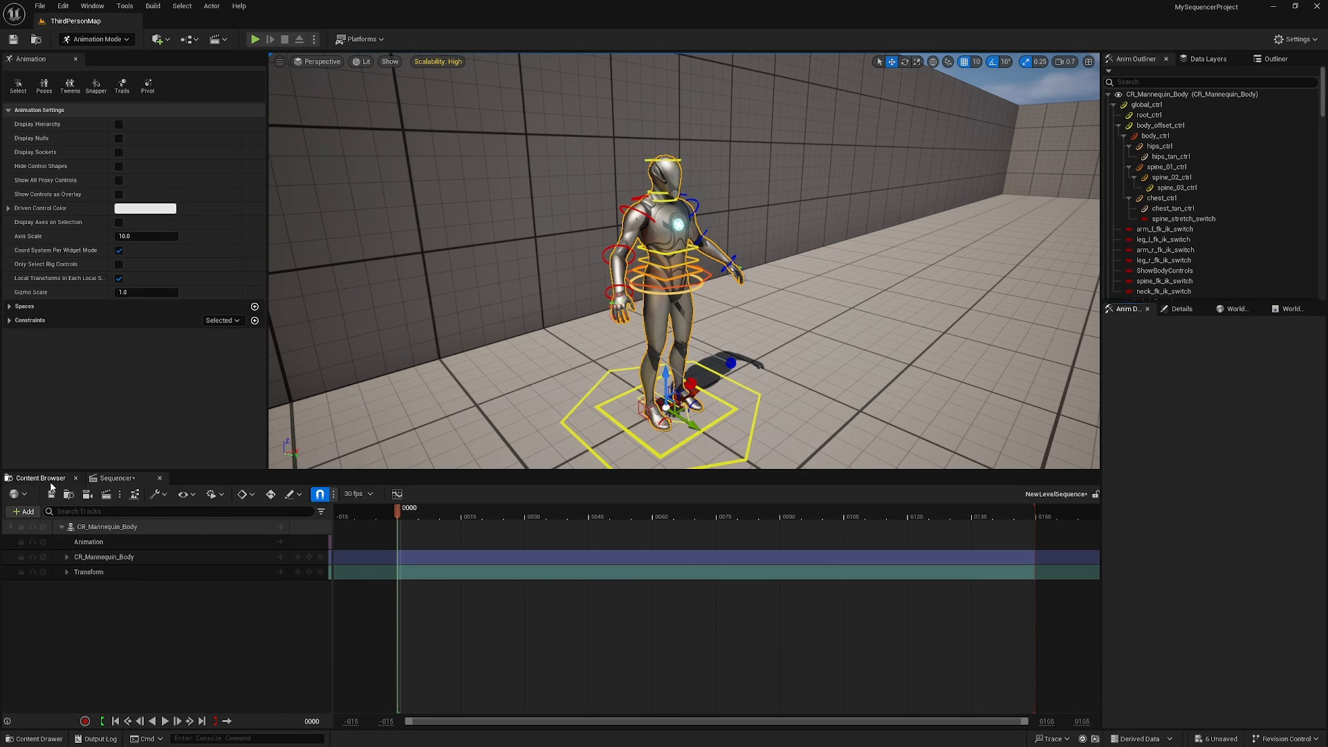
pyautogui.click(40, 478)
pyautogui.click(112, 478)
pyautogui.click(40, 478)
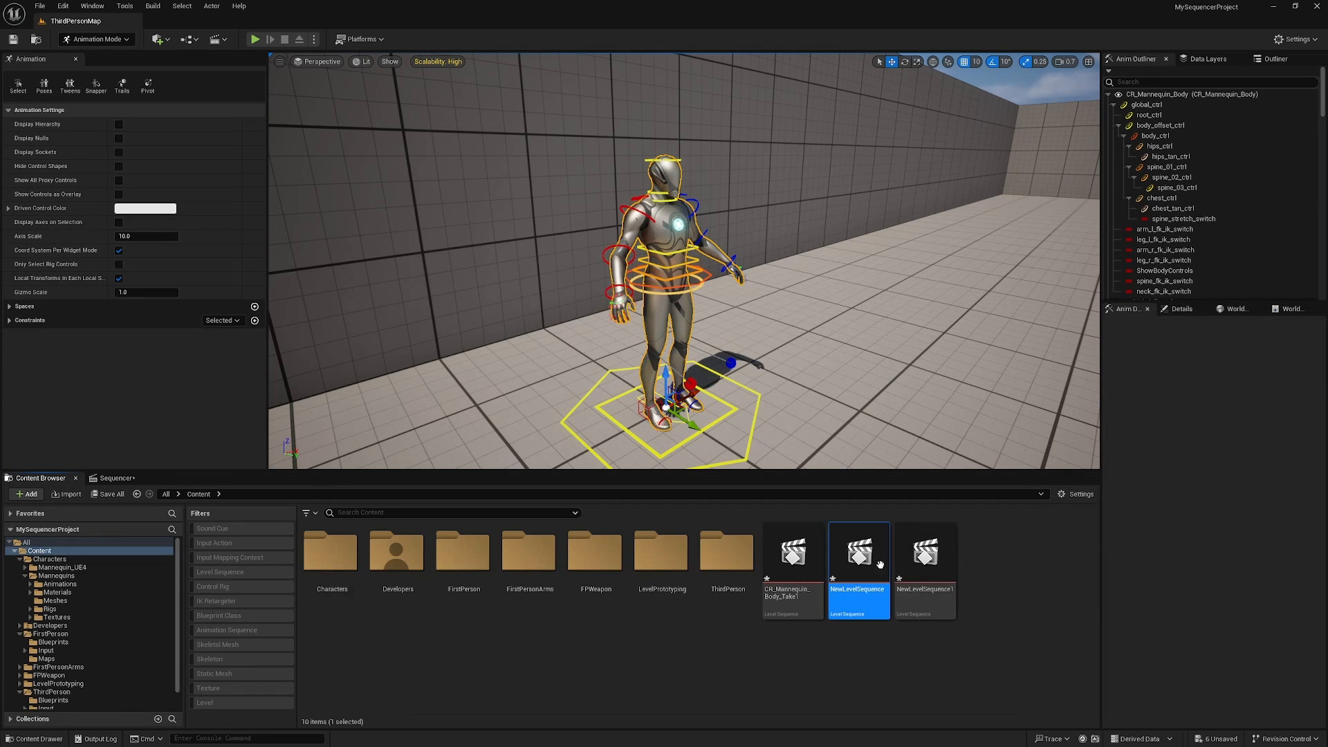
# Delete the duplicated NewLevelSequence1 asset from the Content folder
pyautogui.click(914, 564)
pyautogui.press('Delete')
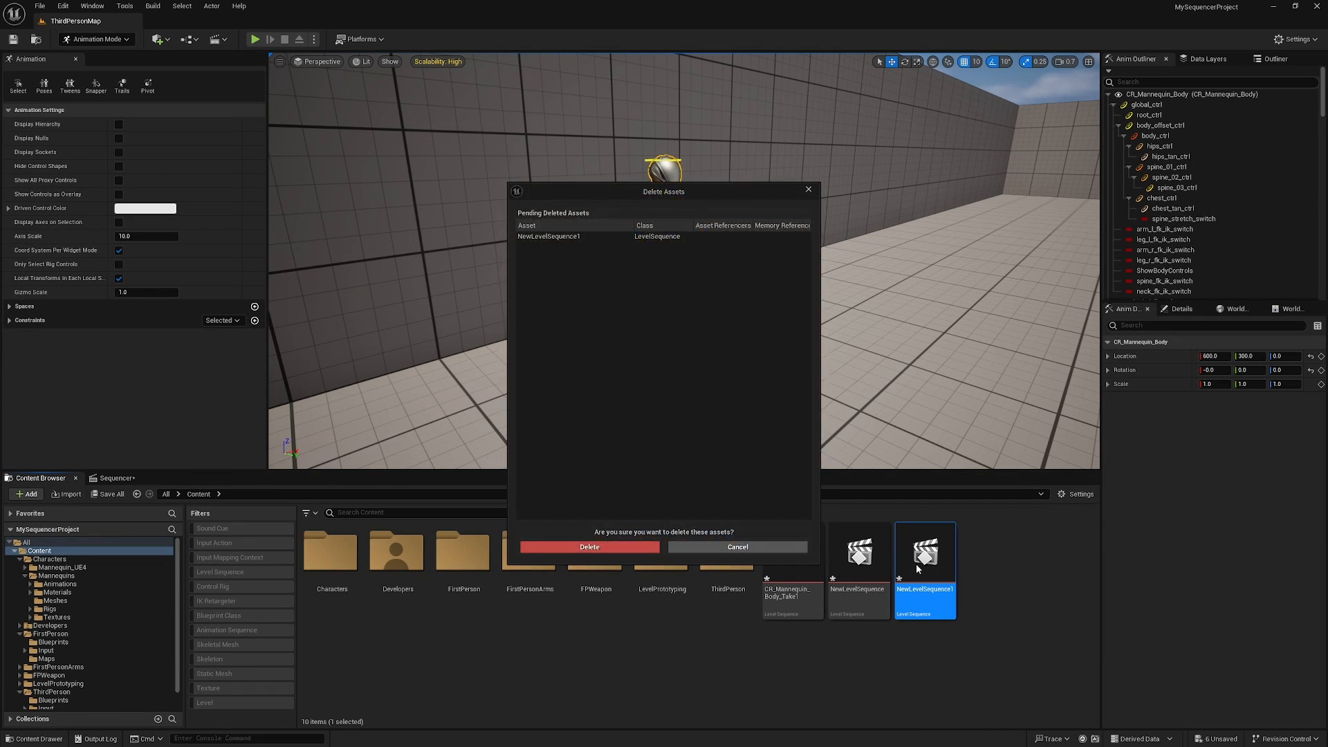
pyautogui.click(590, 546)
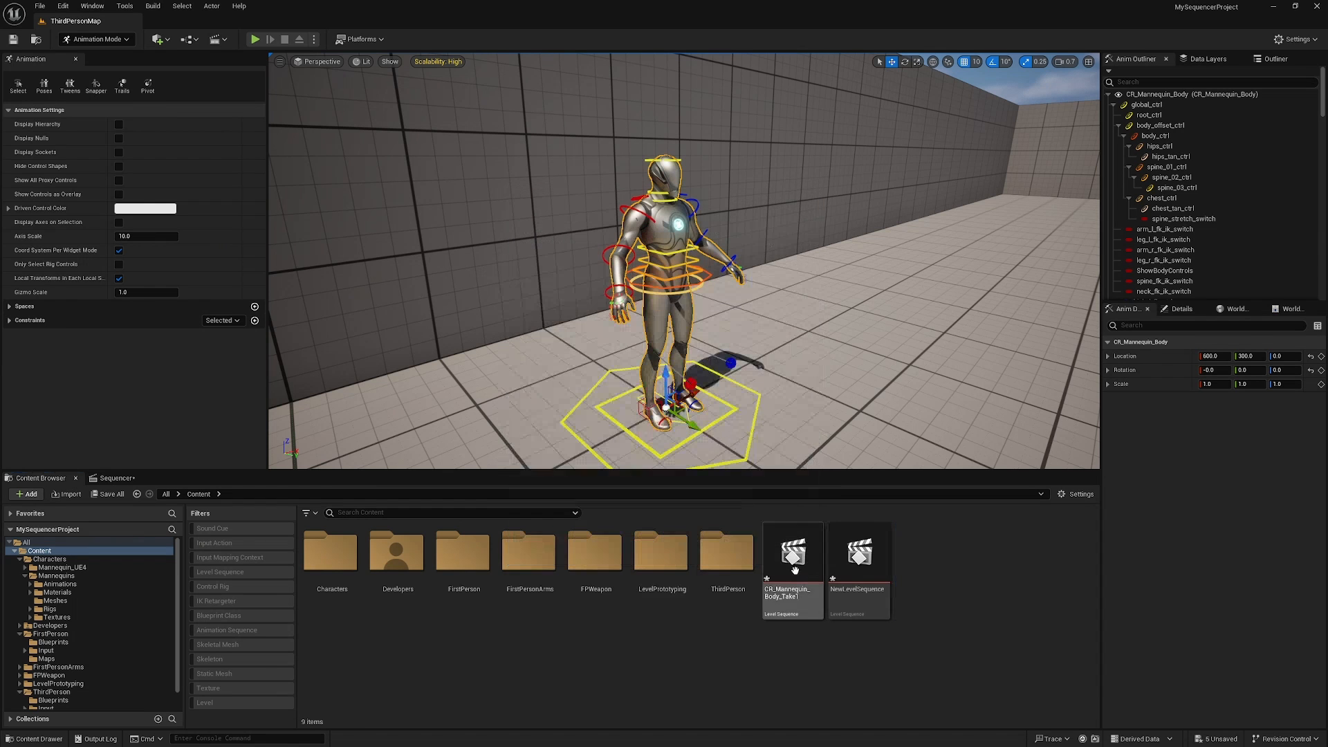
# Force delete the CR_Mannequin_Body_Take1 level sequence and bring NewLevelSequence back up in Sequencer
pyautogui.press('Delete')
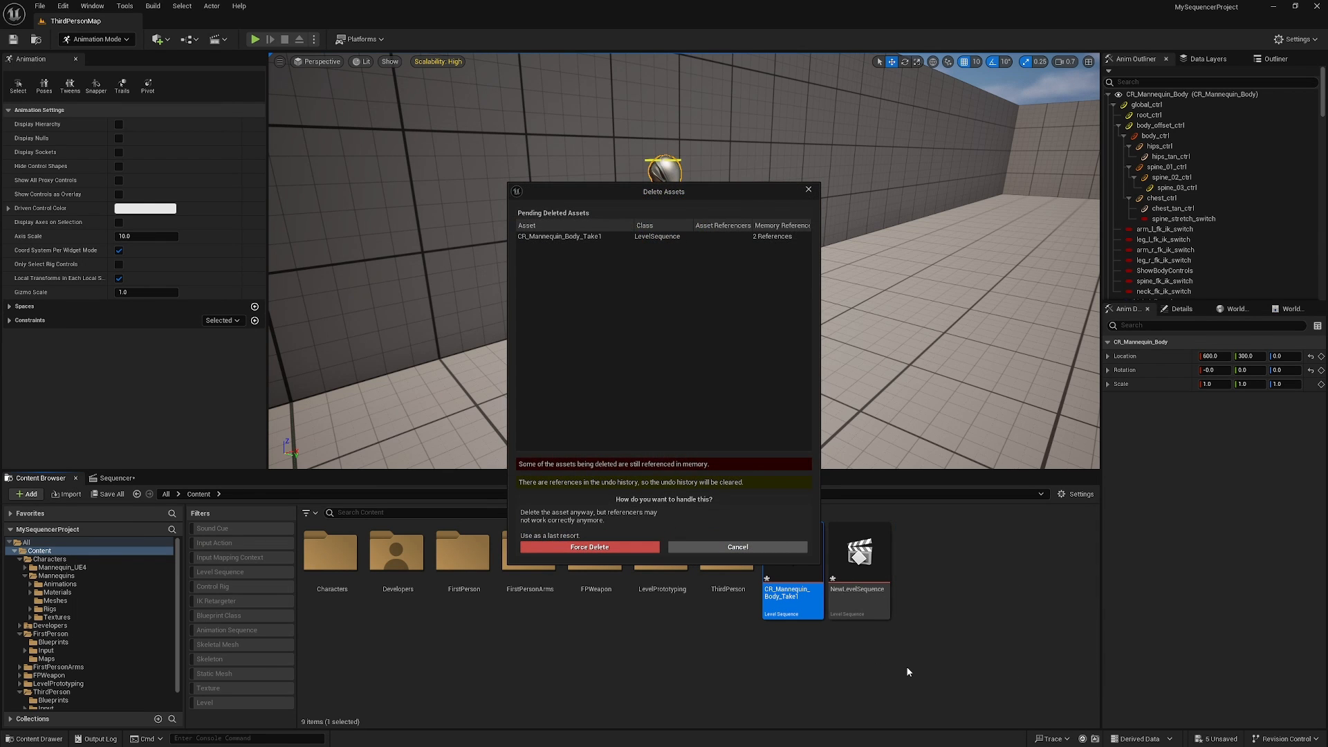
pyautogui.click(590, 547)
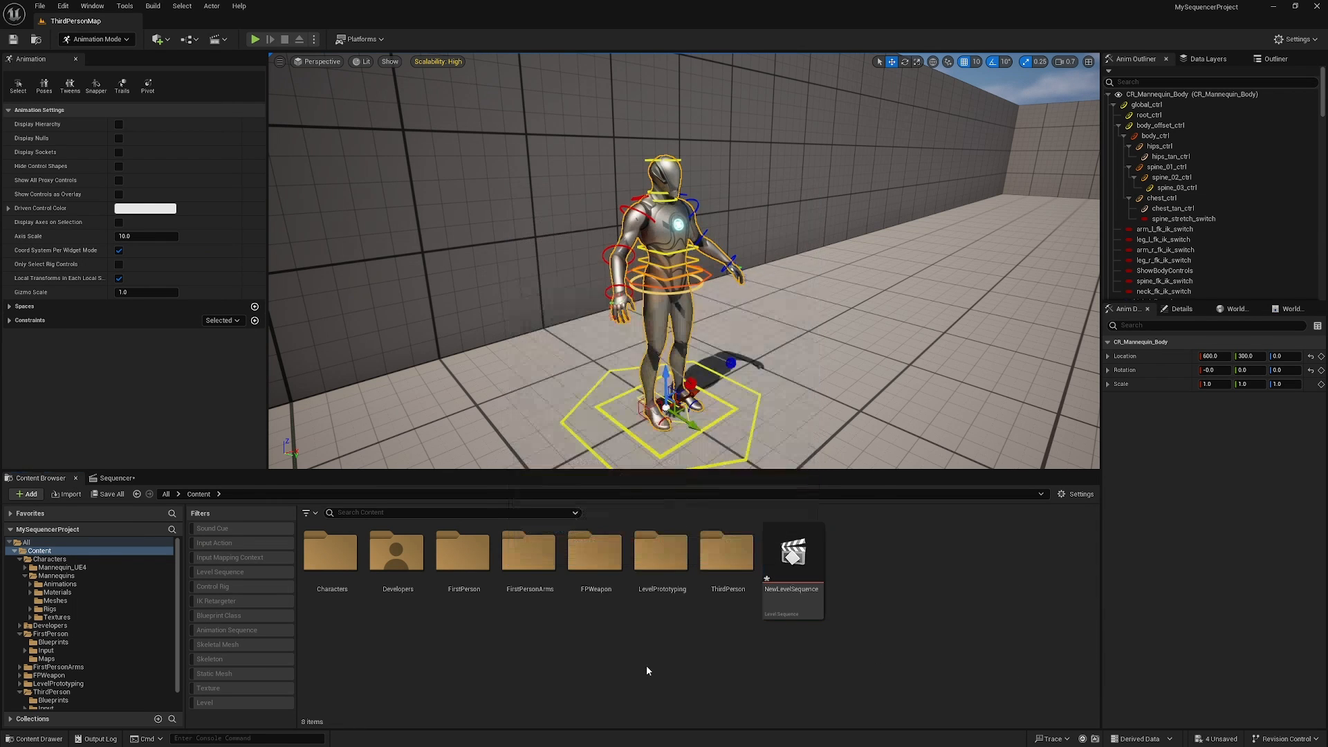
pyautogui.click(114, 479)
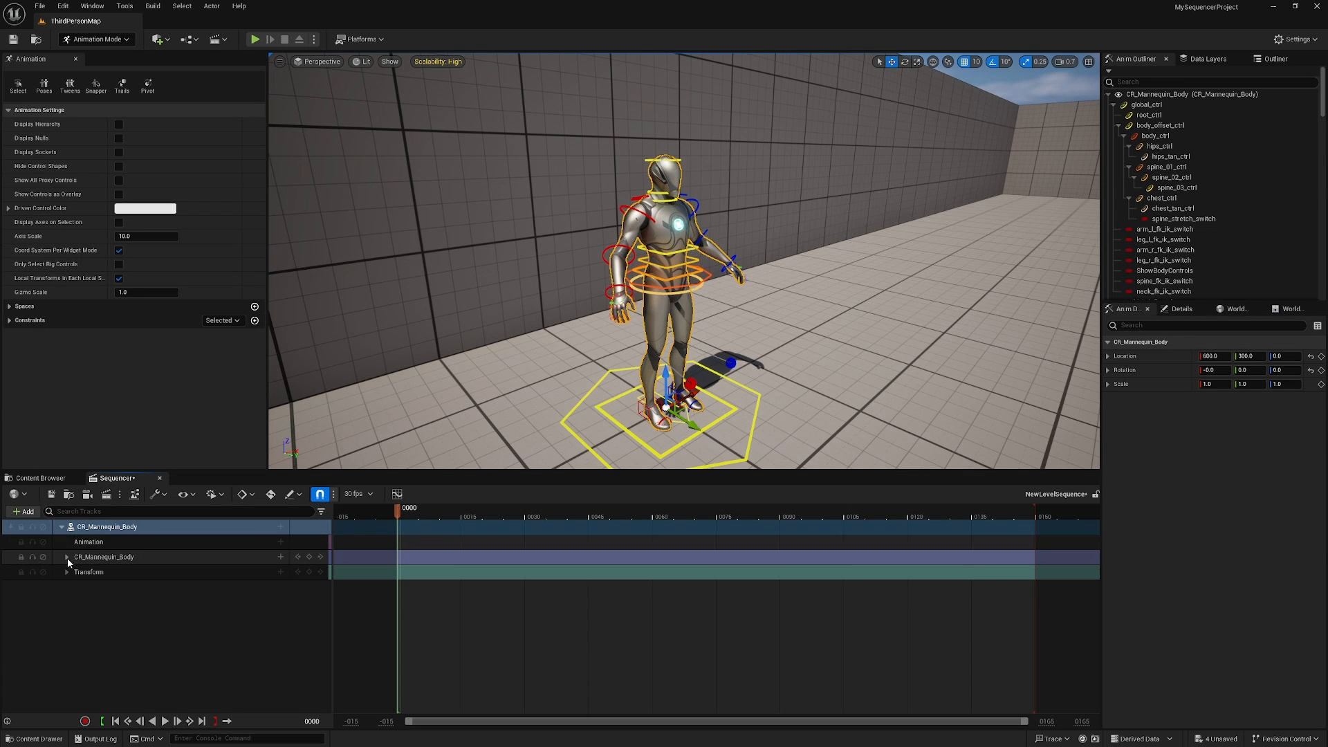
# Try pulling the mannequin's right hand forward with the hand_r_fk_ctrl control and undo the move
pyautogui.moveTo(683, 261); pyautogui.dragTo(526, 273, button='right')
pyautogui.press('w')
pyautogui.moveTo(683, 260); pyautogui.dragTo(588, 256, button='right')
pyautogui.press('s')
pyautogui.scroll(-1, 591, 257)
pyautogui.moveTo(595, 347); pyautogui.dragTo(601, 346, button='right')
pyautogui.press('w')
pyautogui.click(545, 312)
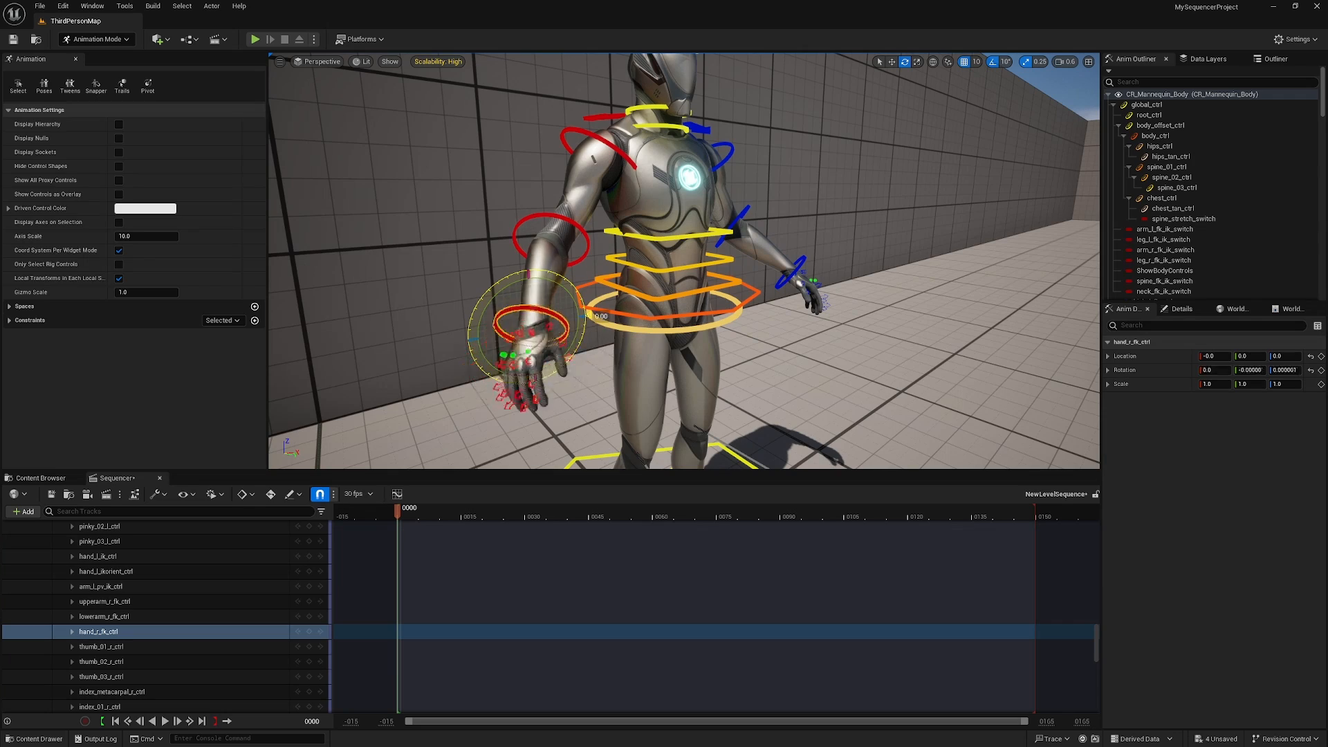
pyautogui.press('s')
pyautogui.moveTo(762, 348); pyautogui.dragTo(701, 410, button='right')
pyautogui.press('w')
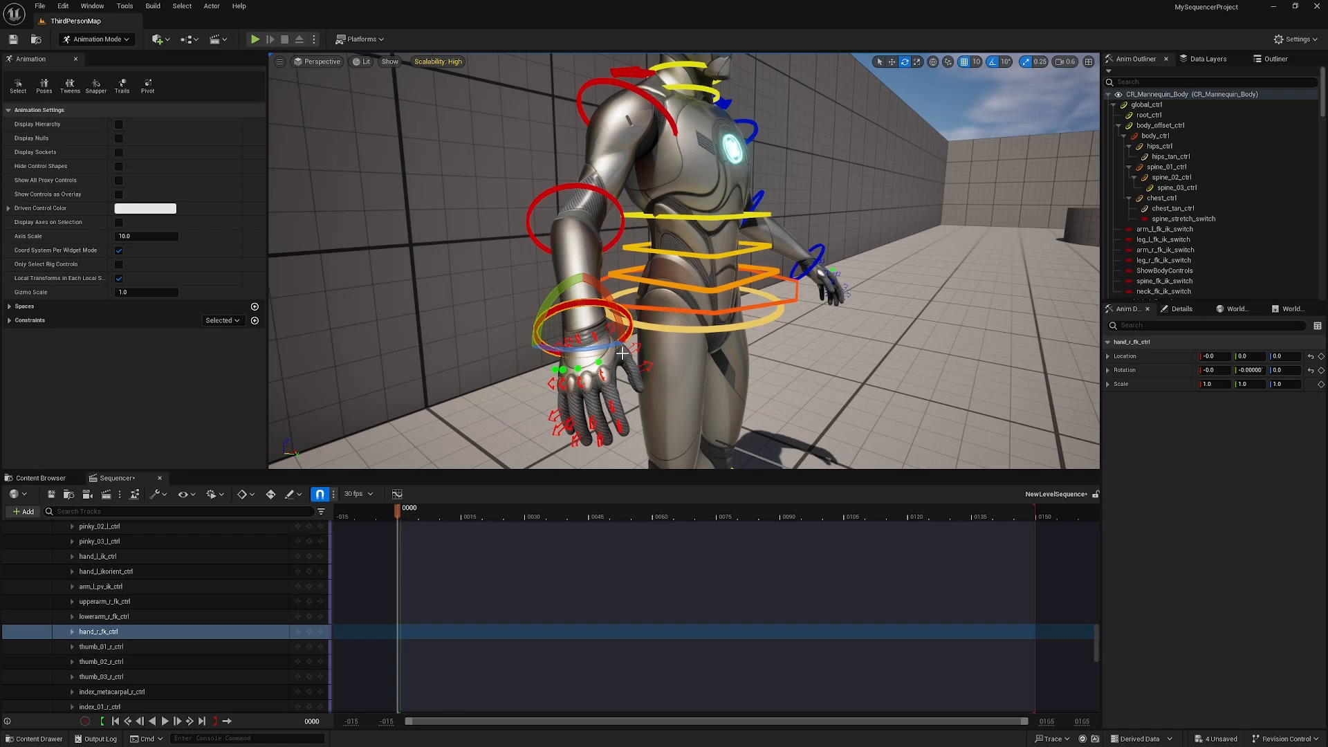
pyautogui.moveTo(686, 366); pyautogui.dragTo(704, 346, button='right')
pyautogui.press('w')
pyautogui.press('a')
pyautogui.press('s')
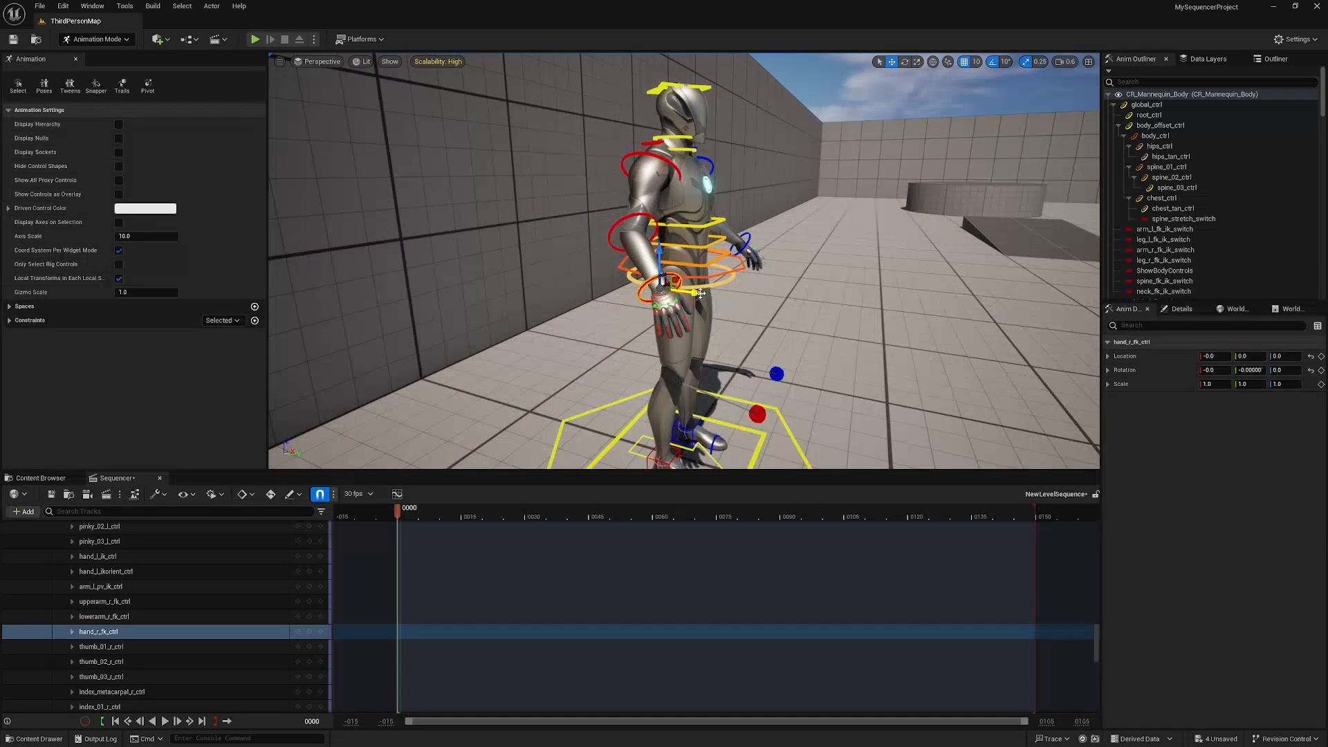
pyautogui.moveTo(695, 294); pyautogui.dragTo(996, 303)
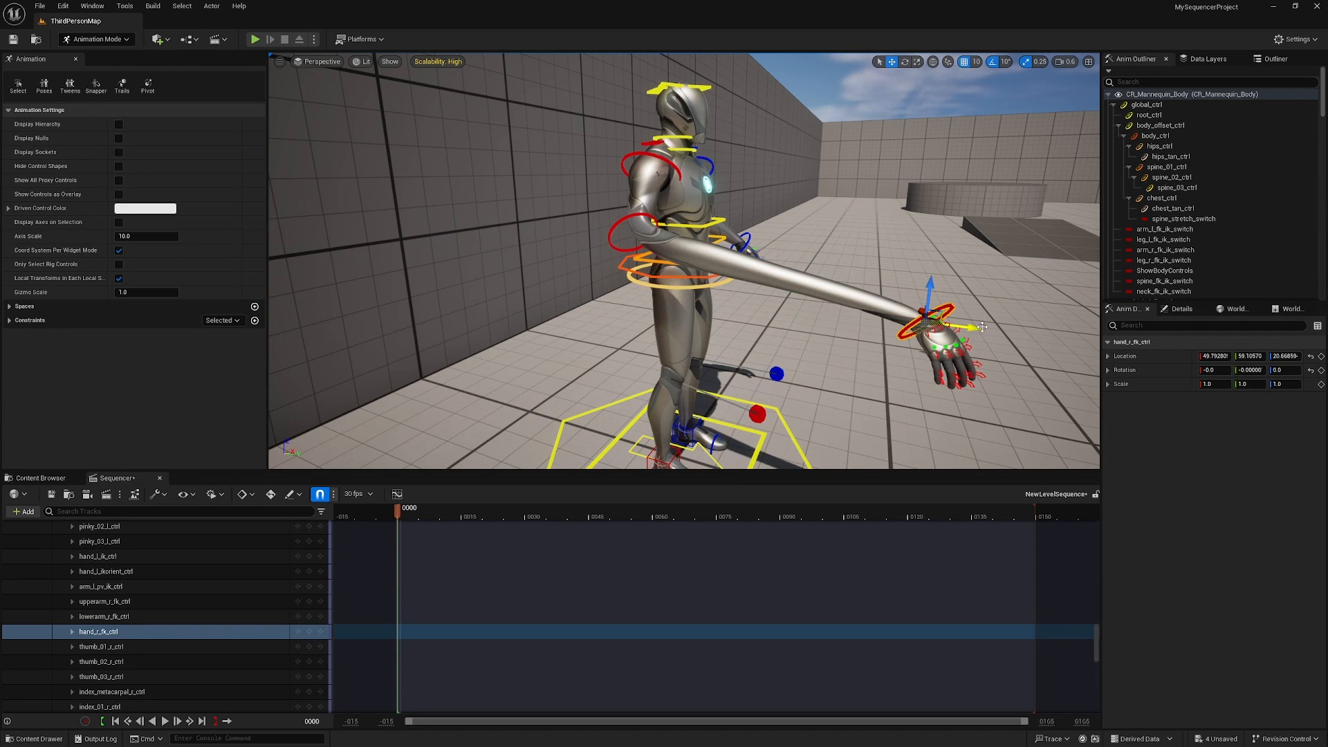
pyautogui.hotkey('ctrl', 'z')
# Try rotating the right forearm with the lowerarm_r_fk_ctrl control and undo the rotation
pyautogui.moveTo(915, 311); pyautogui.dragTo(810, 301, button='right')
pyautogui.press('d')
pyautogui.moveTo(629, 274); pyautogui.dragTo(629, 263, button='right')
pyautogui.press('w')
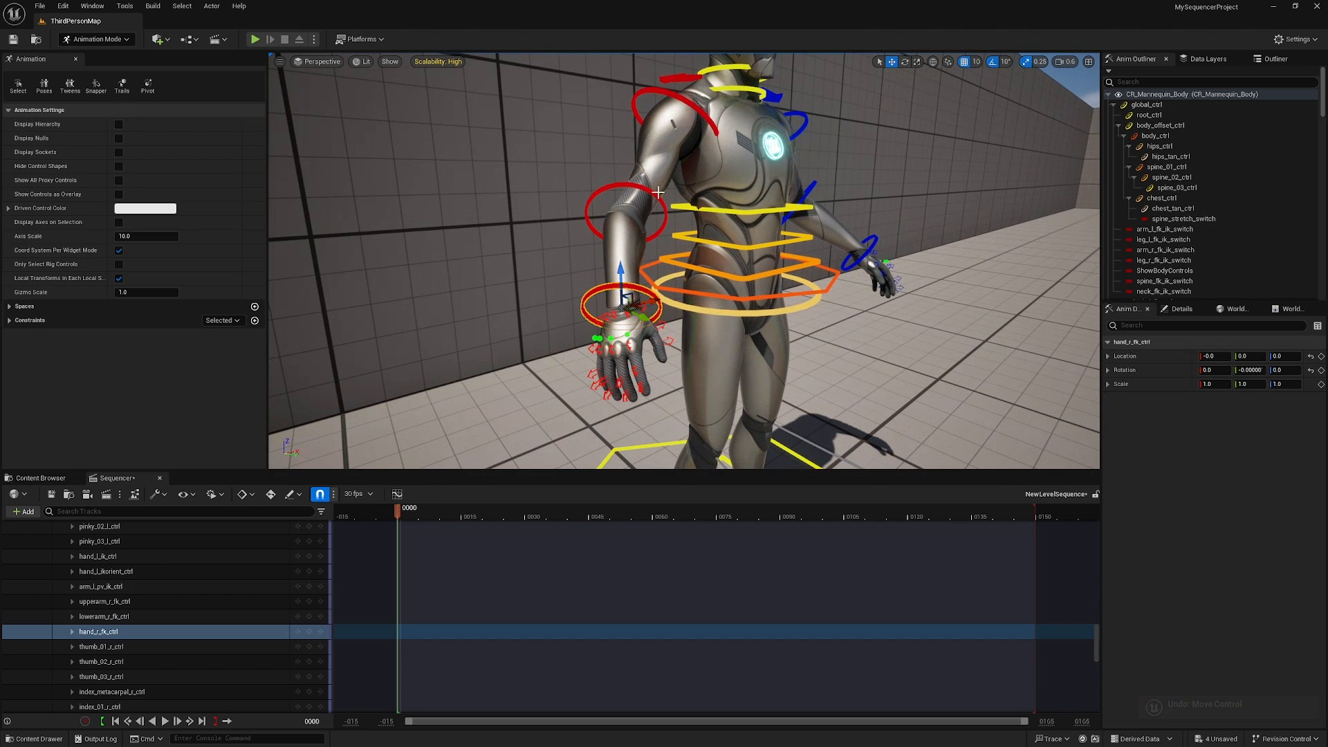
pyautogui.click(658, 231)
pyautogui.press('e')
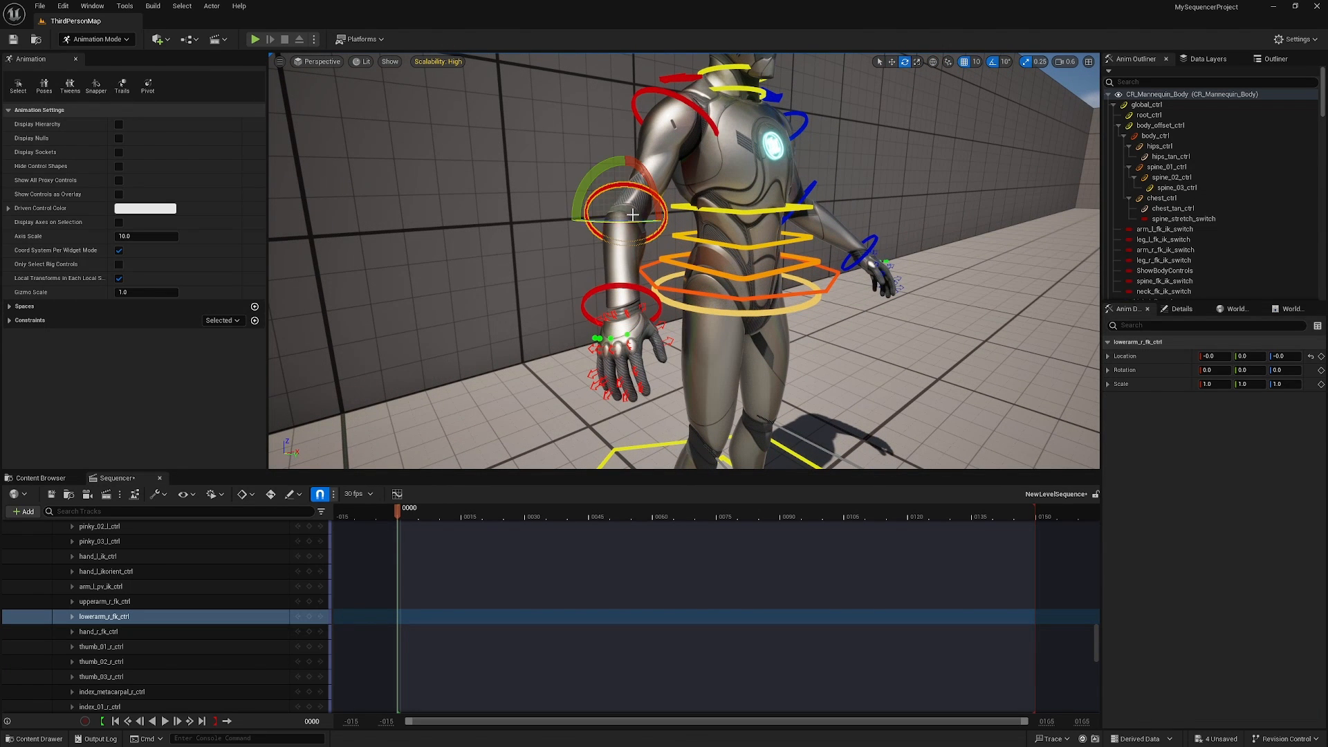
pyautogui.moveTo(661, 218); pyautogui.dragTo(654, 389)
pyautogui.hotkey('ctrl', 'z')
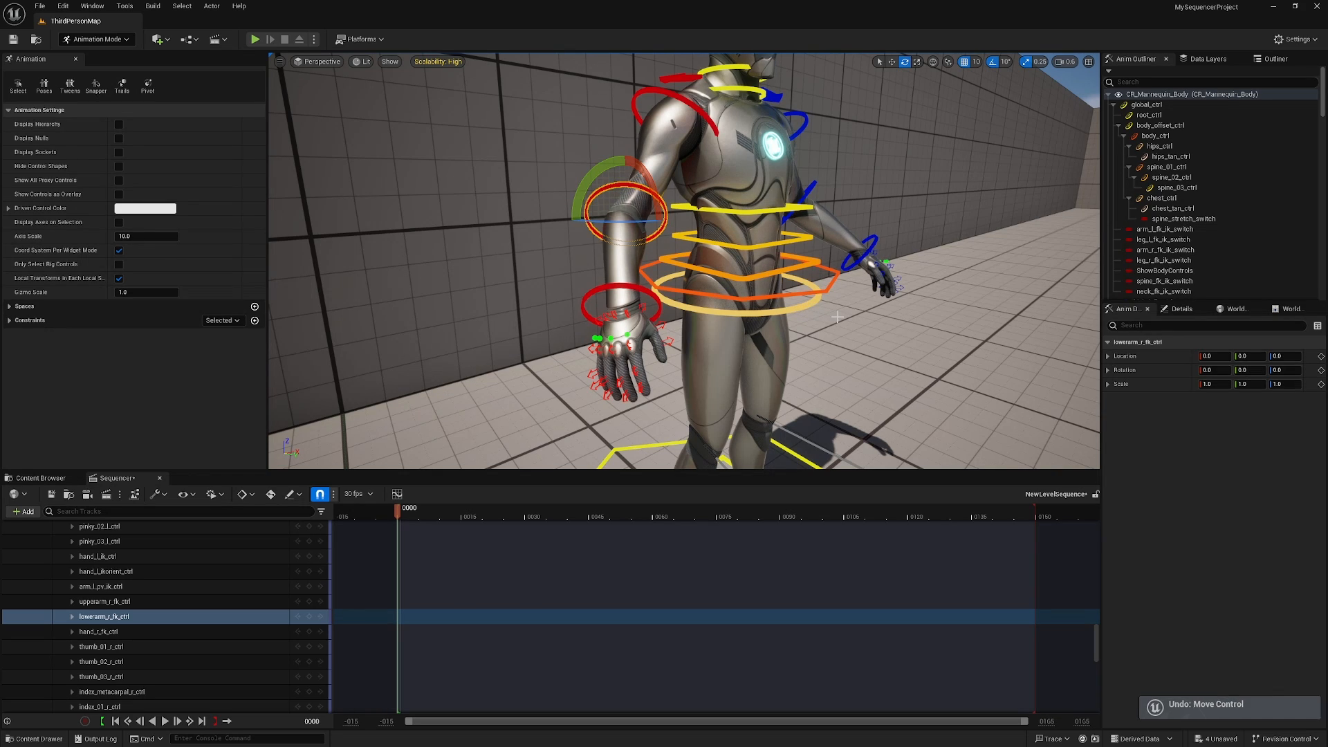
# Enable arm_l_fk_ik_switch and arm_r_fk_ik_switch under global_ctrl in the CR_Mannequin_Body control rig track
pyautogui.moveTo(799, 337)
pyautogui.keyDown('alt'); pyautogui.mouseDown()
pyautogui.moveTo(914, 325)
pyautogui.moveTo(816, 305)
pyautogui.moveTo(850, 311)
pyautogui.moveTo(698, 318)
pyautogui.moveTo(797, 362)
pyautogui.mouseUp(); pyautogui.keyUp('alt')
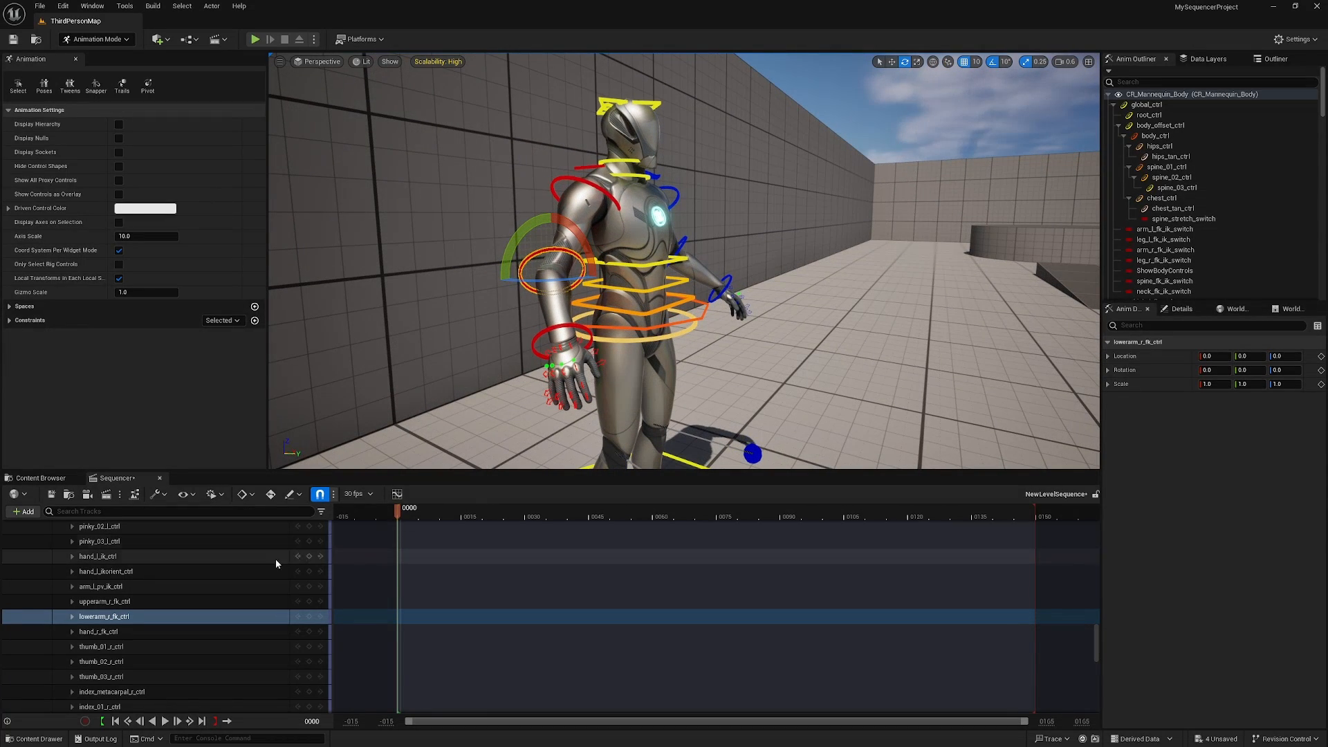
pyautogui.moveTo(1097, 640); pyautogui.dragTo(1096, 536)
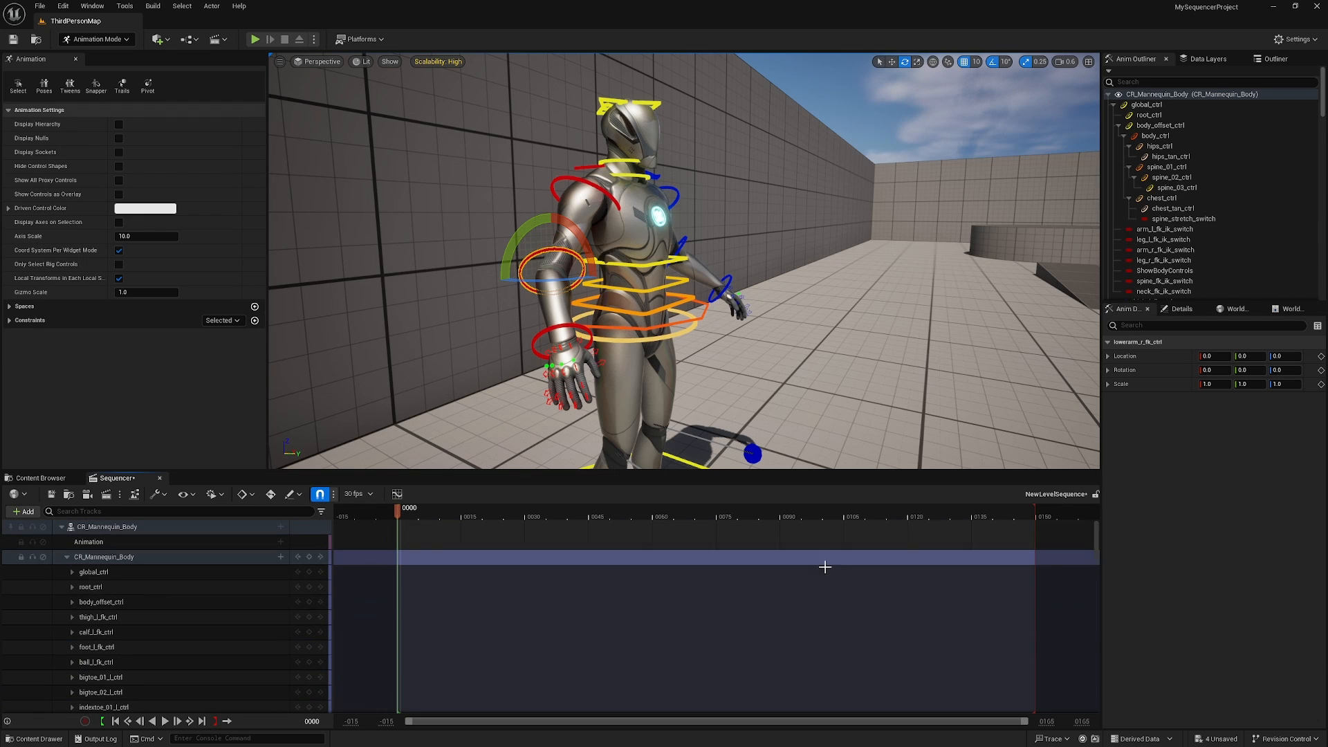
pyautogui.click(67, 557)
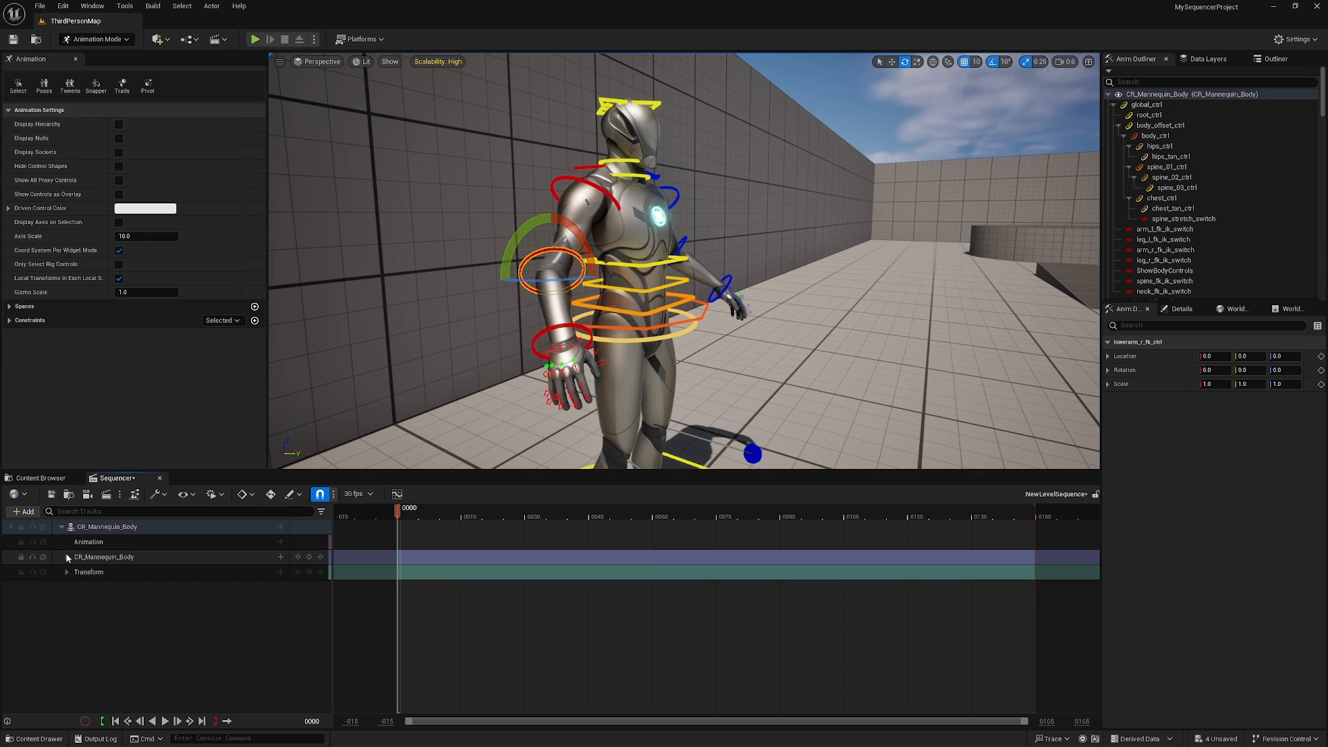
pyautogui.click(127, 560)
pyautogui.click(66, 558)
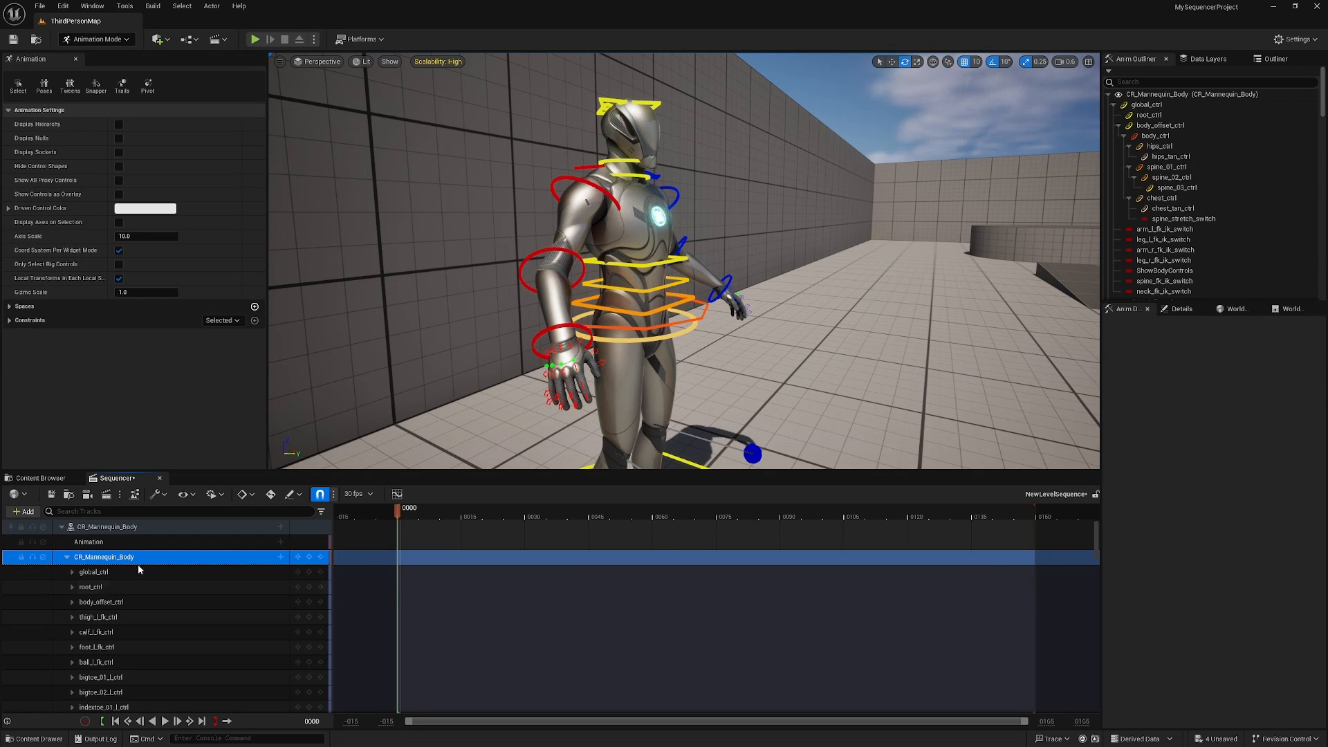
pyautogui.click(76, 573)
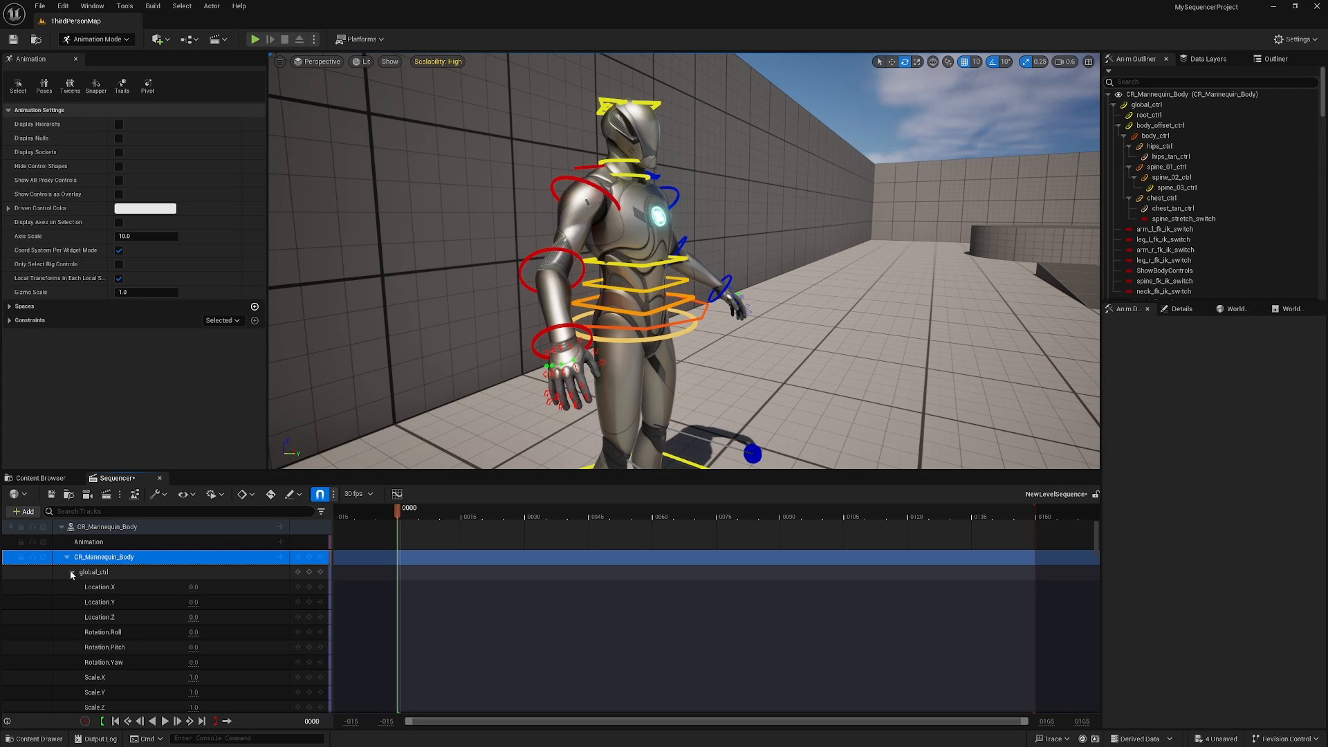
pyautogui.scroll(-3, 119, 573)
pyautogui.scroll(-2, 119, 569)
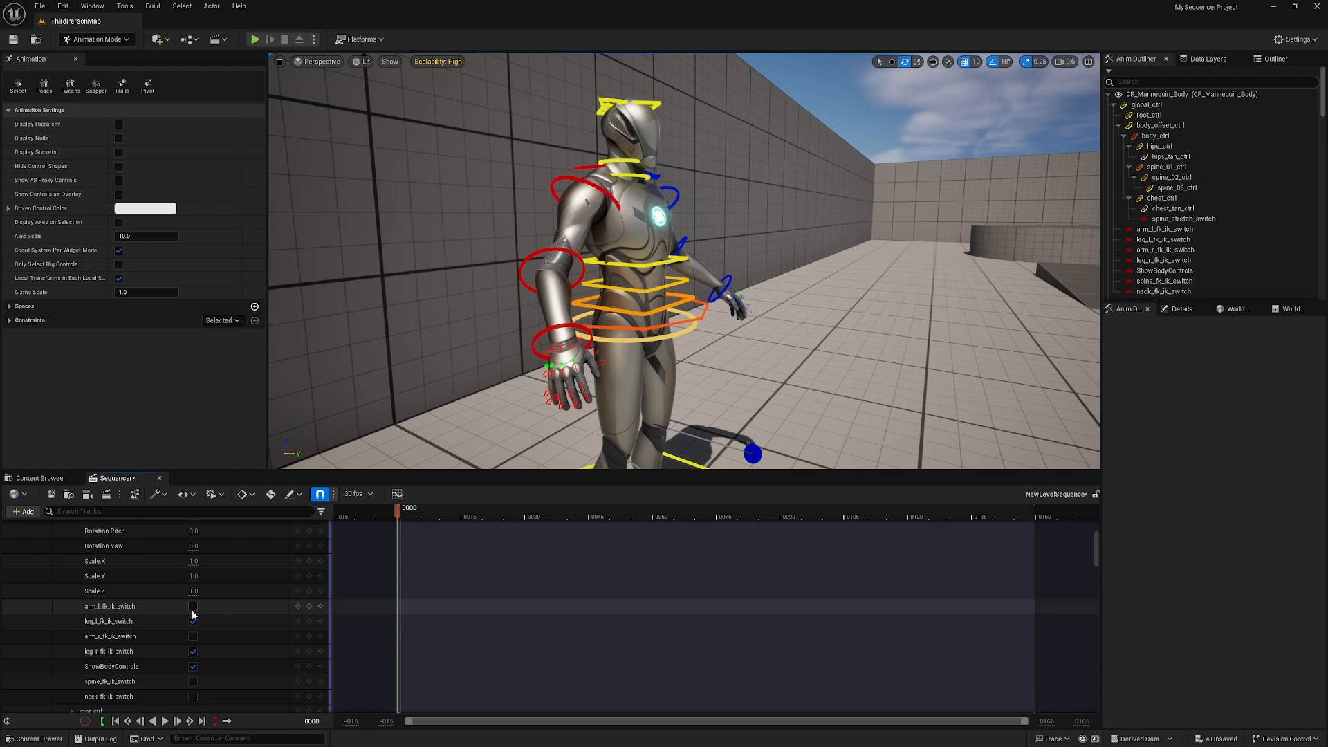
pyautogui.click(193, 636)
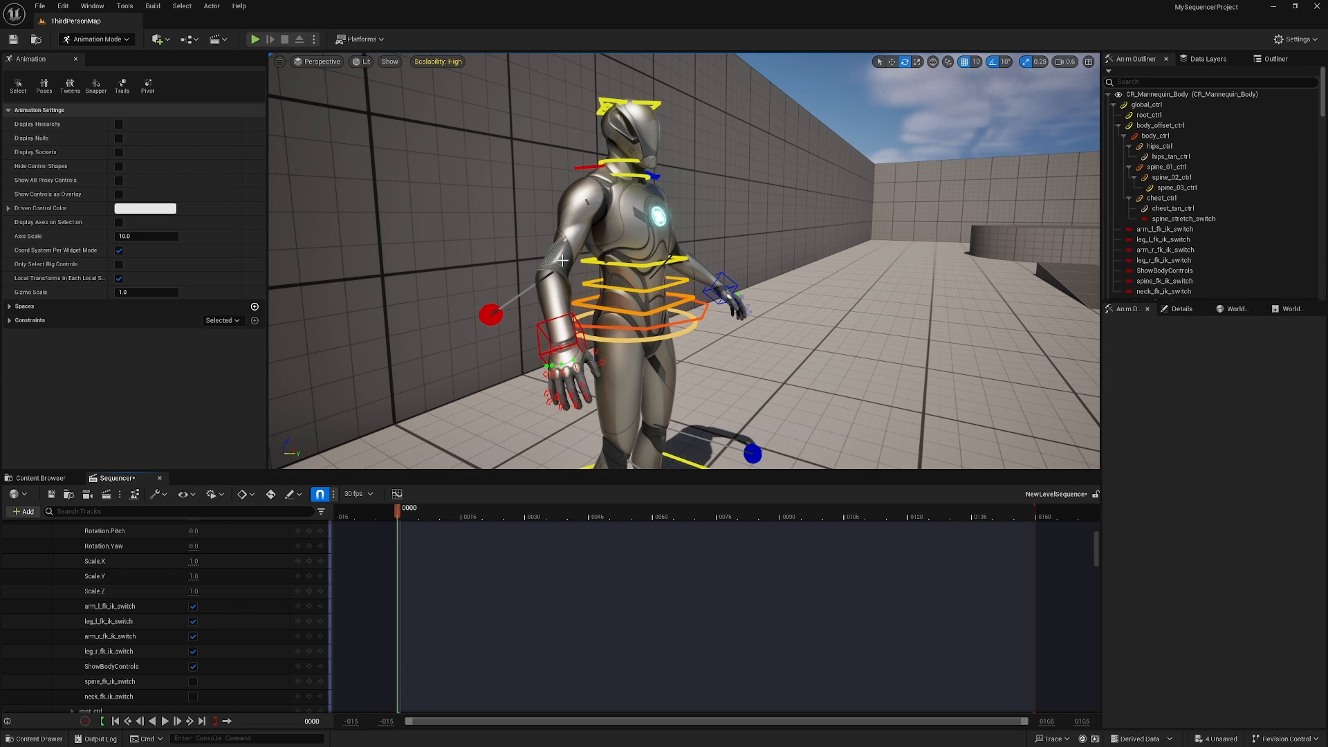
# Move hand_r_ik_ctrl in front of the waist to about (-20, 31, -2) and shift the arm_r_pv_ik_ctrl elbow control to X 30
pyautogui.scroll(6, 584, 324)
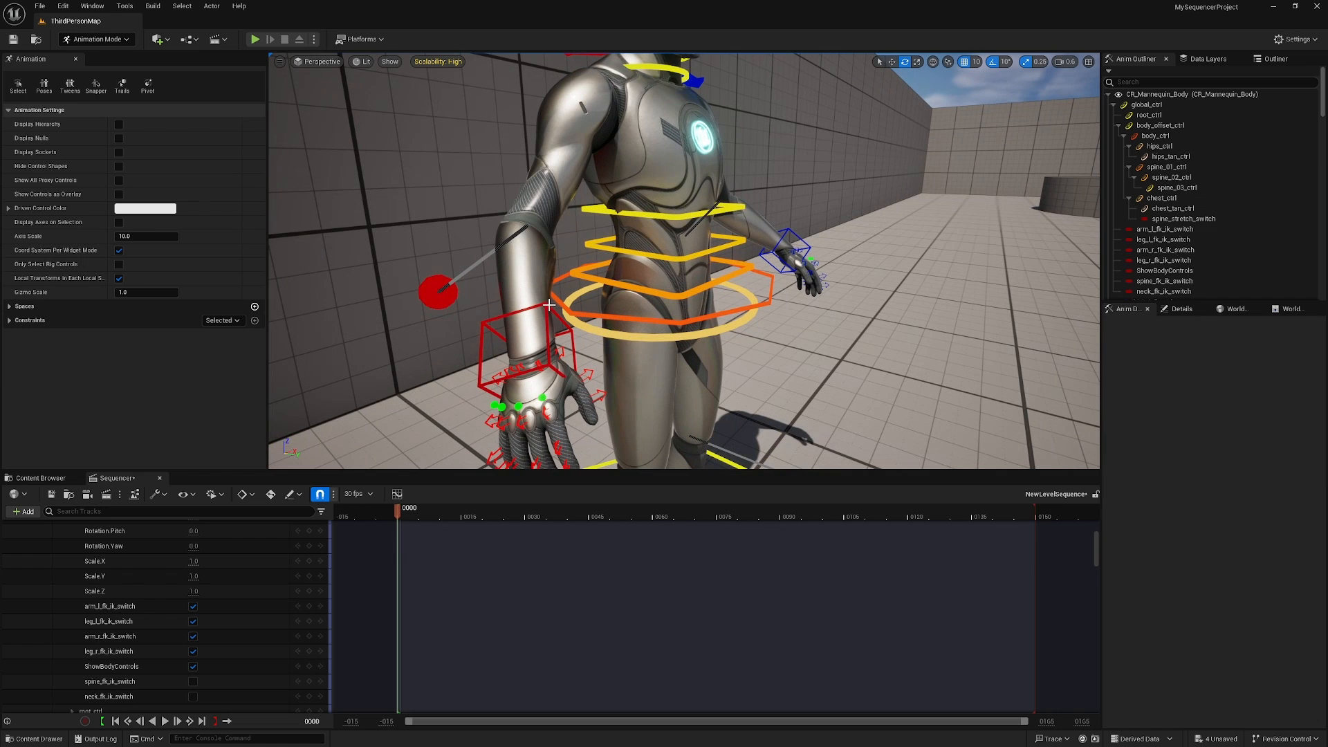
pyautogui.click(546, 306)
pyautogui.scroll(-5, 690, 330)
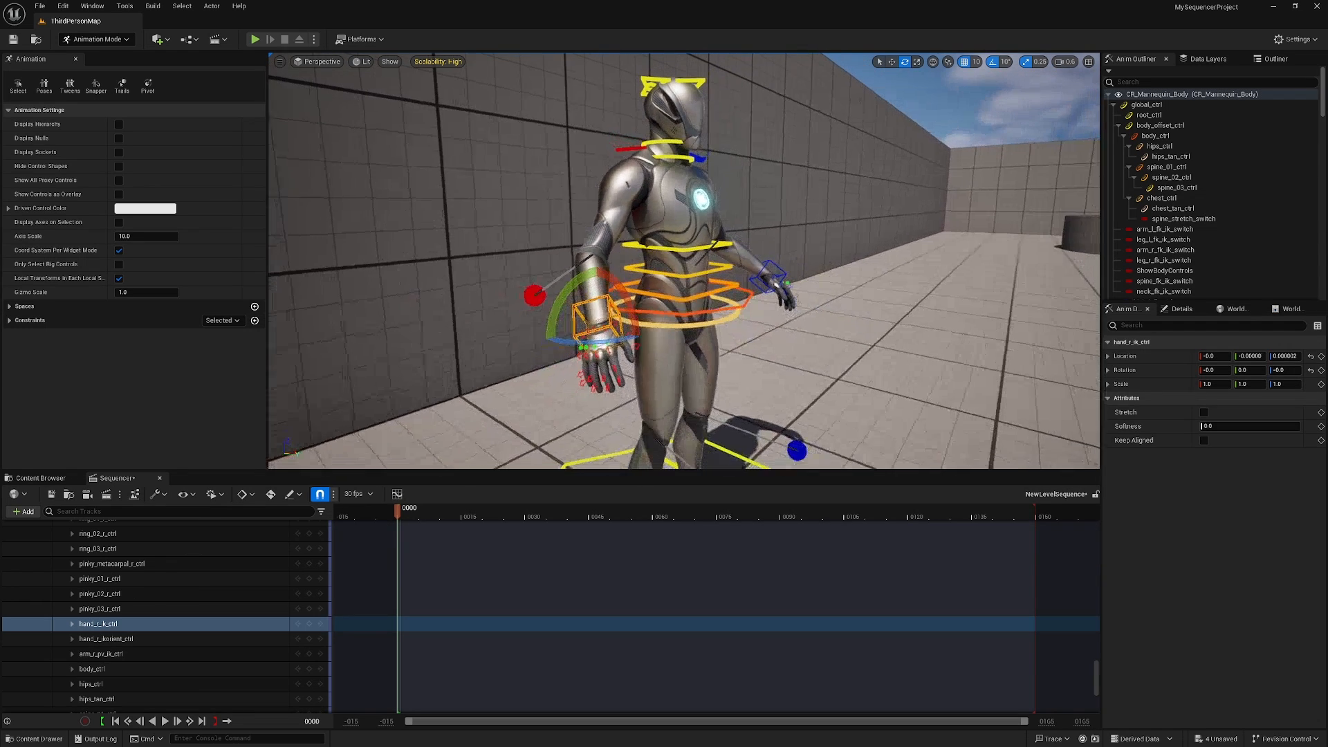
pyautogui.press('w')
pyautogui.moveTo(620, 330); pyautogui.dragTo(622, 216)
pyautogui.keyDown('alt'); pyautogui.moveTo(765, 244); pyautogui.dragTo(720, 264); pyautogui.keyUp('alt')
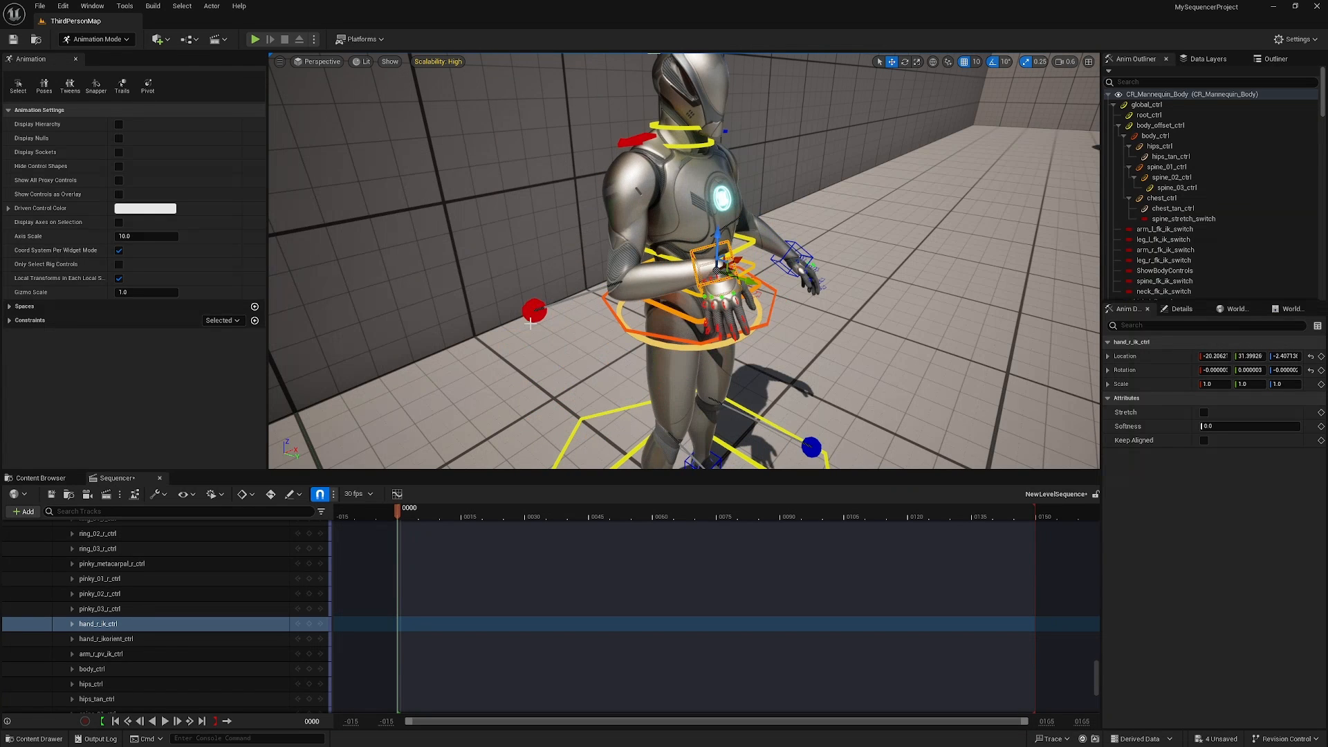
pyautogui.click(534, 310)
pyautogui.moveTo(566, 298); pyautogui.dragTo(460, 322)
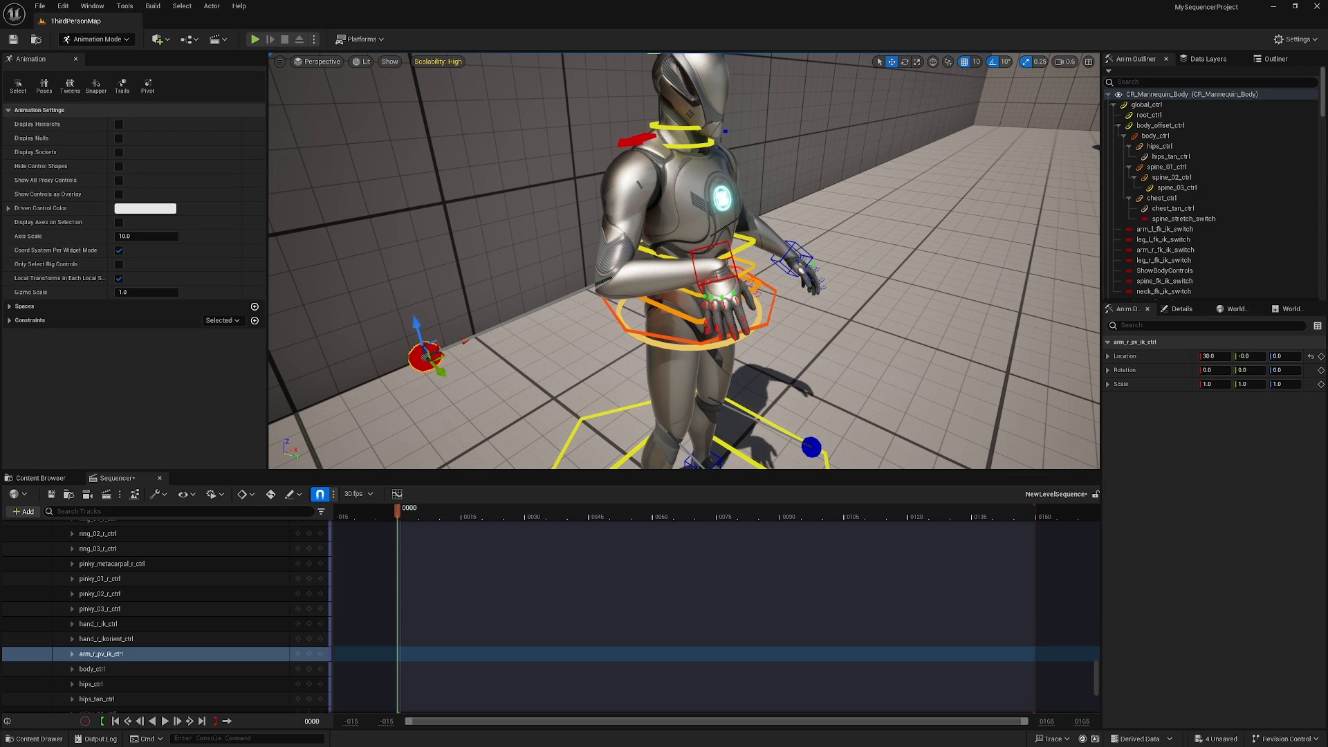
# Rotate hand_r_ik_ctrl so the right hand's fingers point forward, and reposition it to about (-26.6, 34.2, 4.8)
pyautogui.click(730, 247)
pyautogui.press('e')
pyautogui.moveTo(735, 294); pyautogui.dragTo(787, 260)
pyautogui.press('w')
pyautogui.press('e')
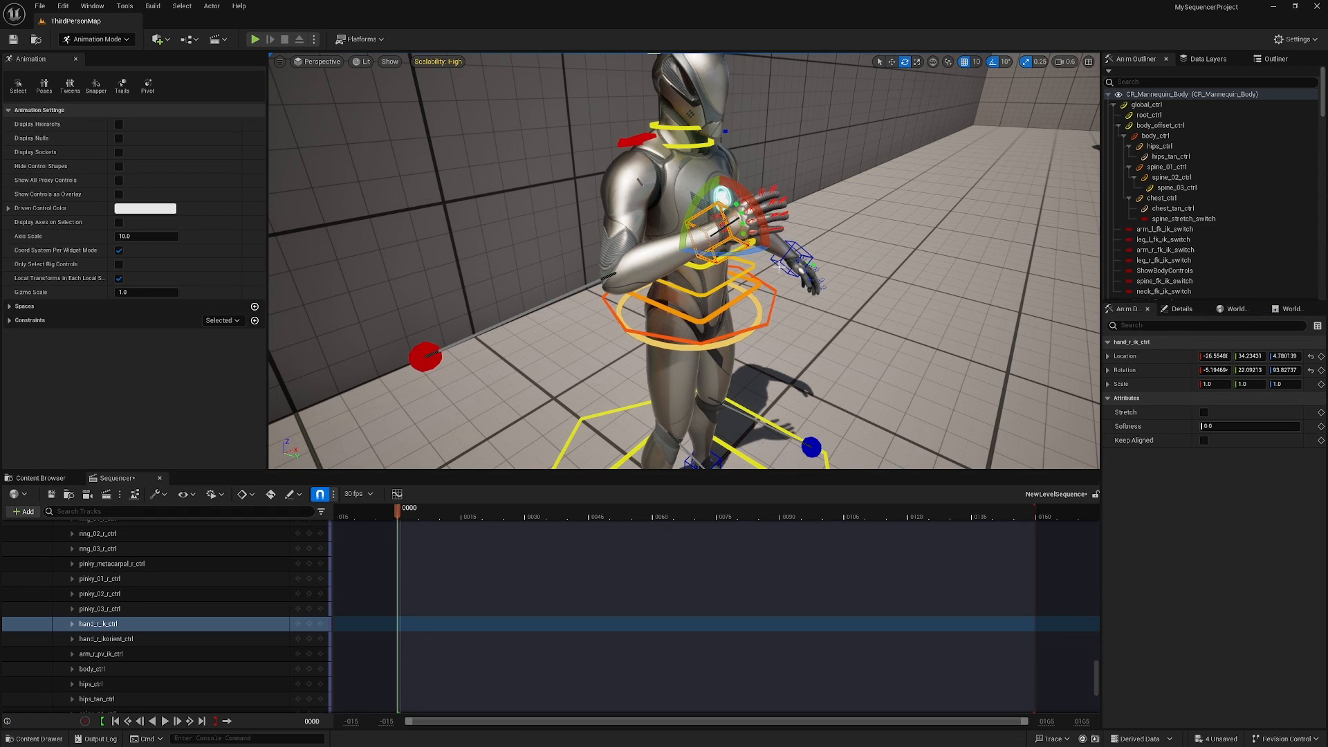
# Hide the rig's control shapes to inspect the mannequin's bare arm pose, and show them again
pyautogui.scroll(-6, 702, 367)
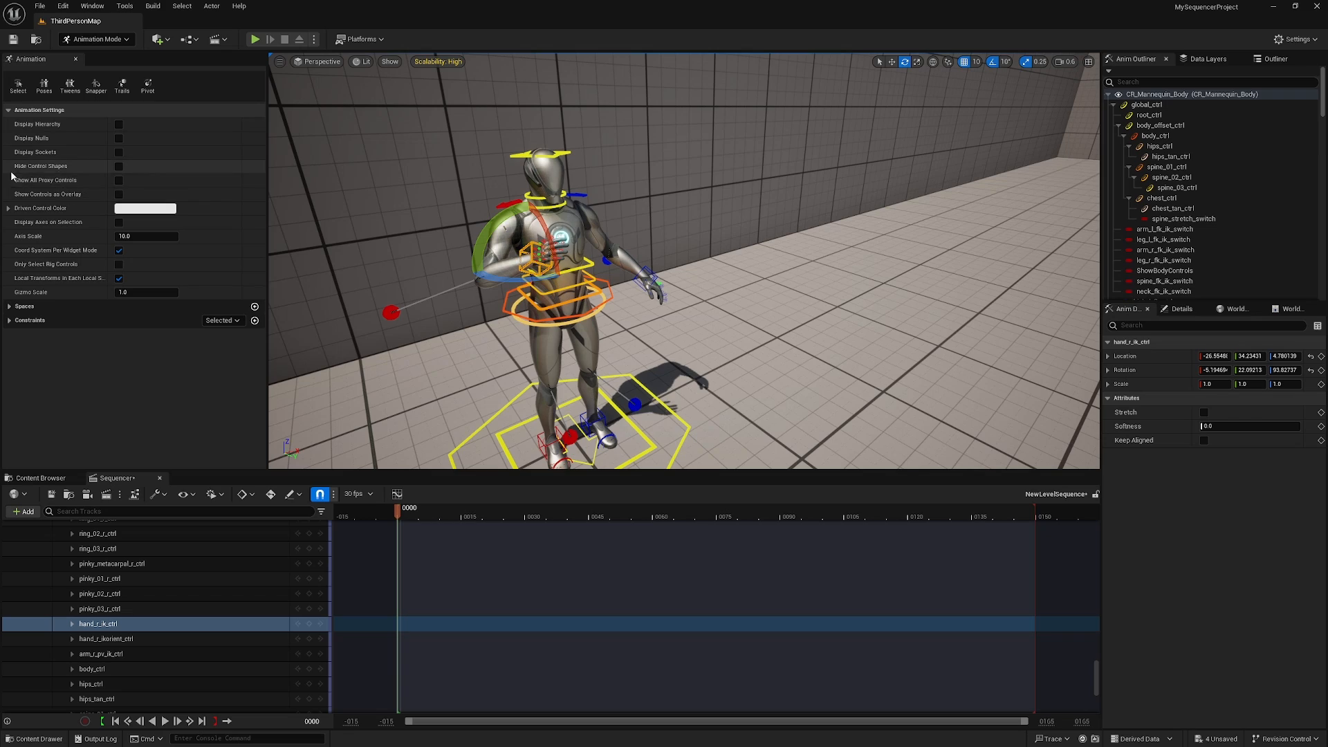
pyautogui.click(119, 167)
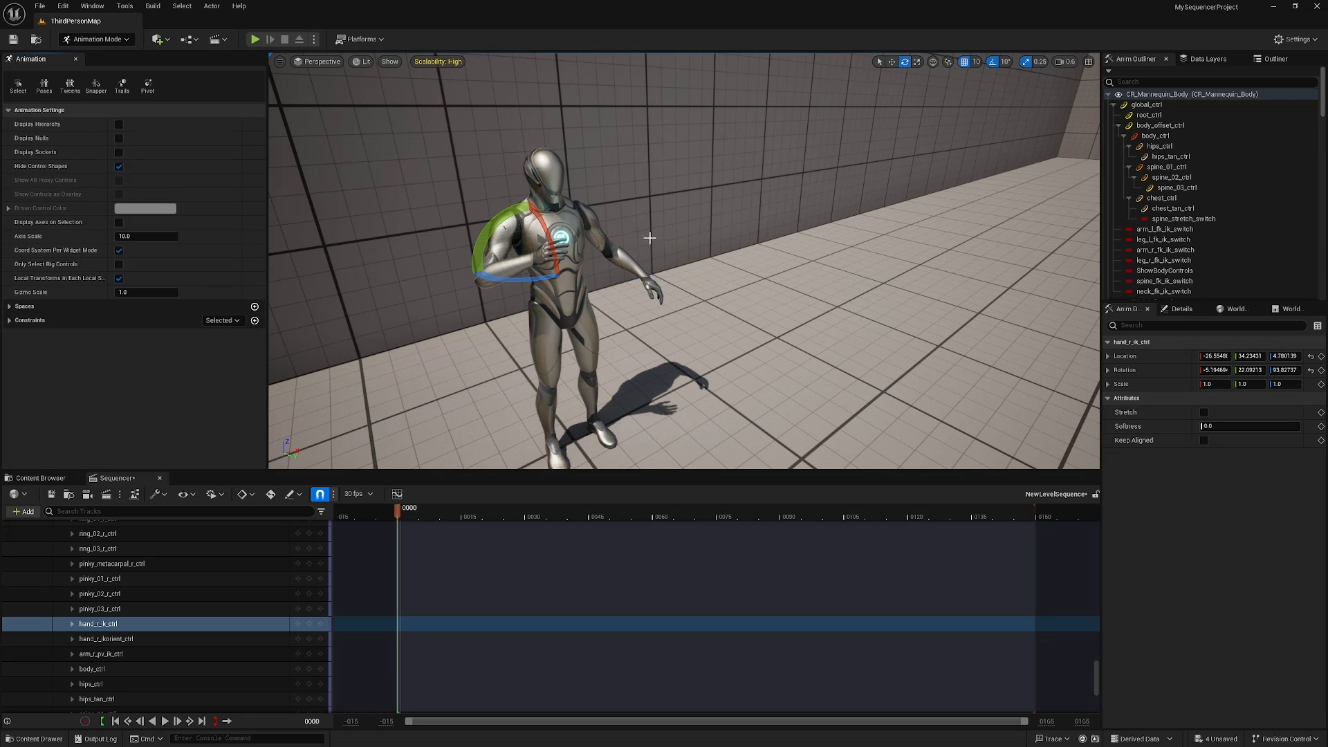
pyautogui.moveTo(649, 237); pyautogui.dragTo(623, 249, button='right')
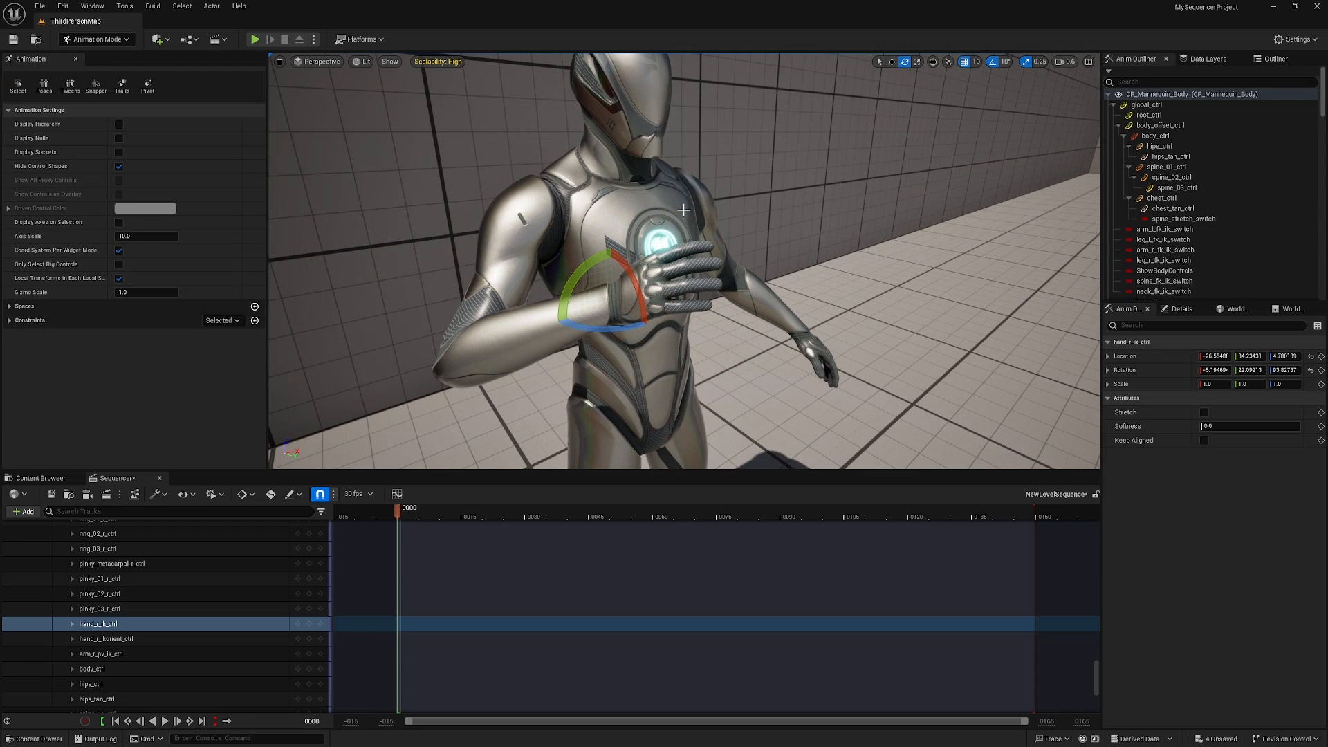
pyautogui.scroll(-5, 613, 368)
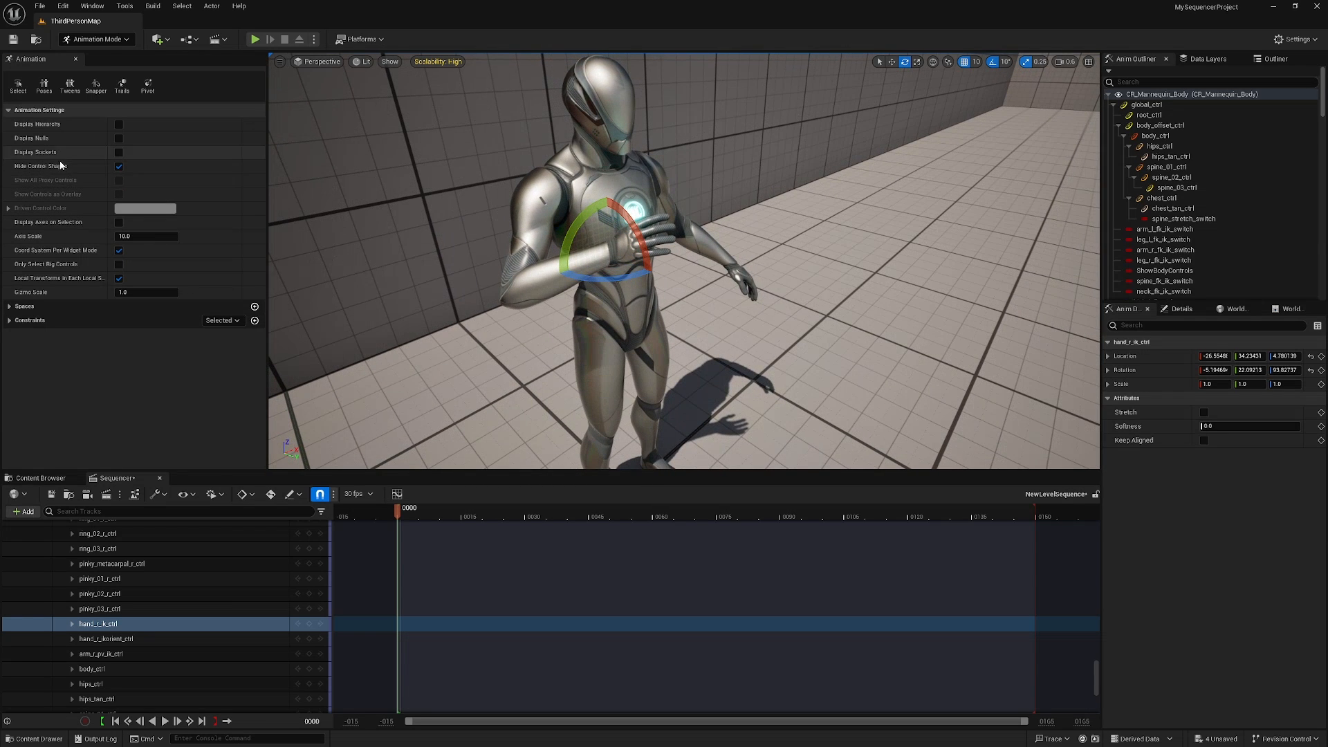
pyautogui.click(118, 166)
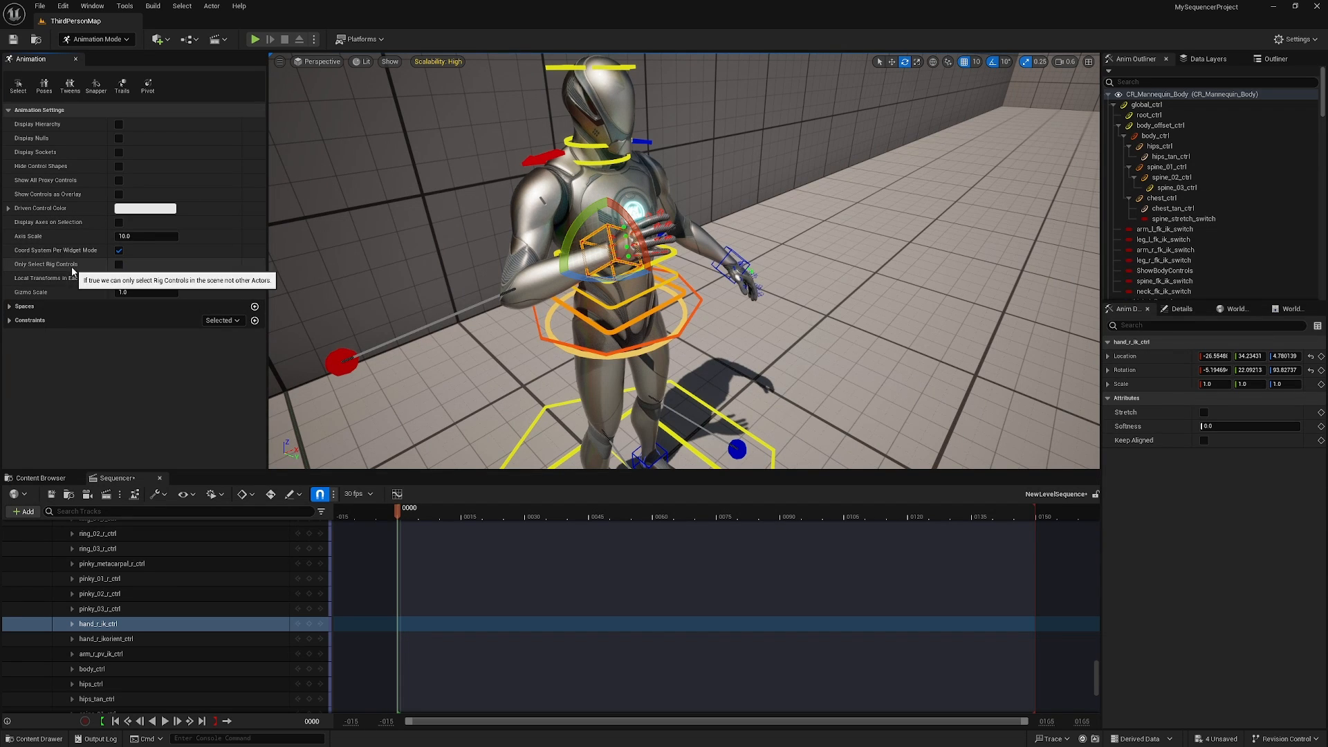
# Enable Only Select Rig Controls, test selecting on the mannequin's head, and reselect hand_r_ik_ctrl for moving
pyautogui.click(119, 264)
pyautogui.click(615, 128)
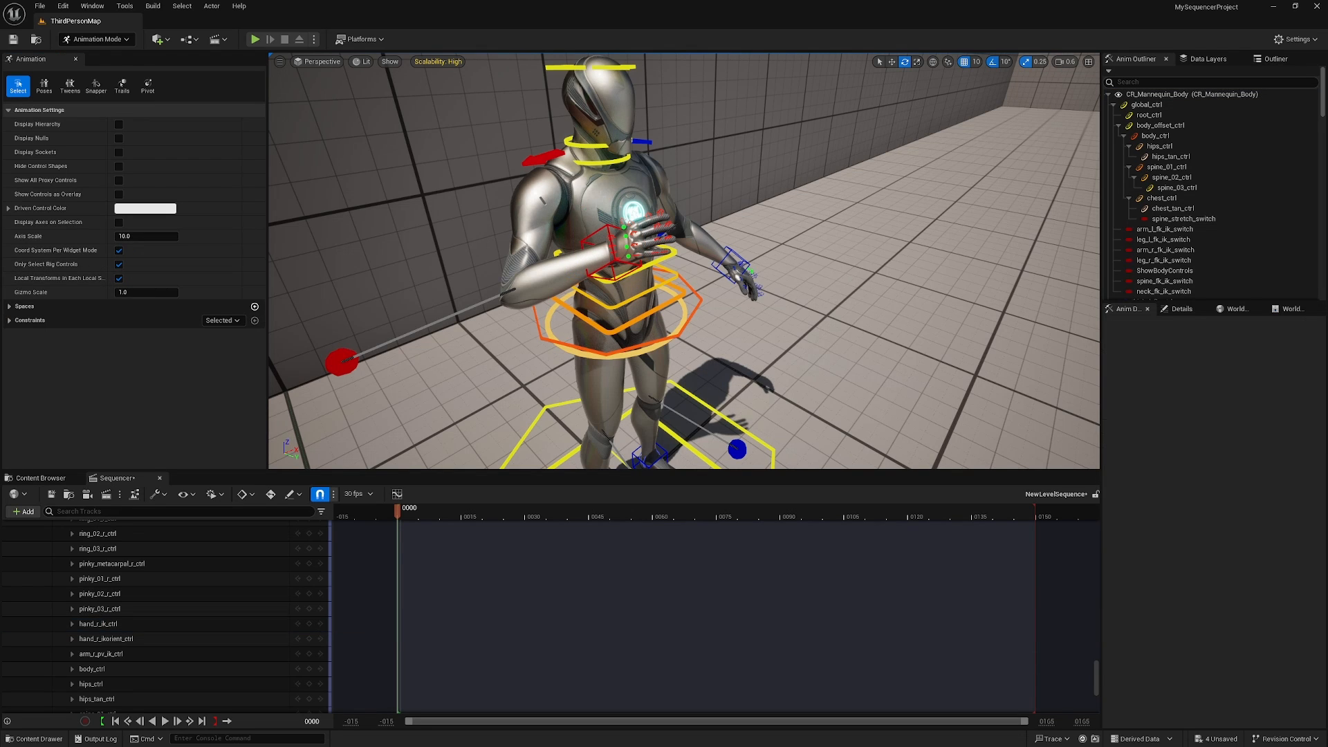
pyautogui.click(593, 235)
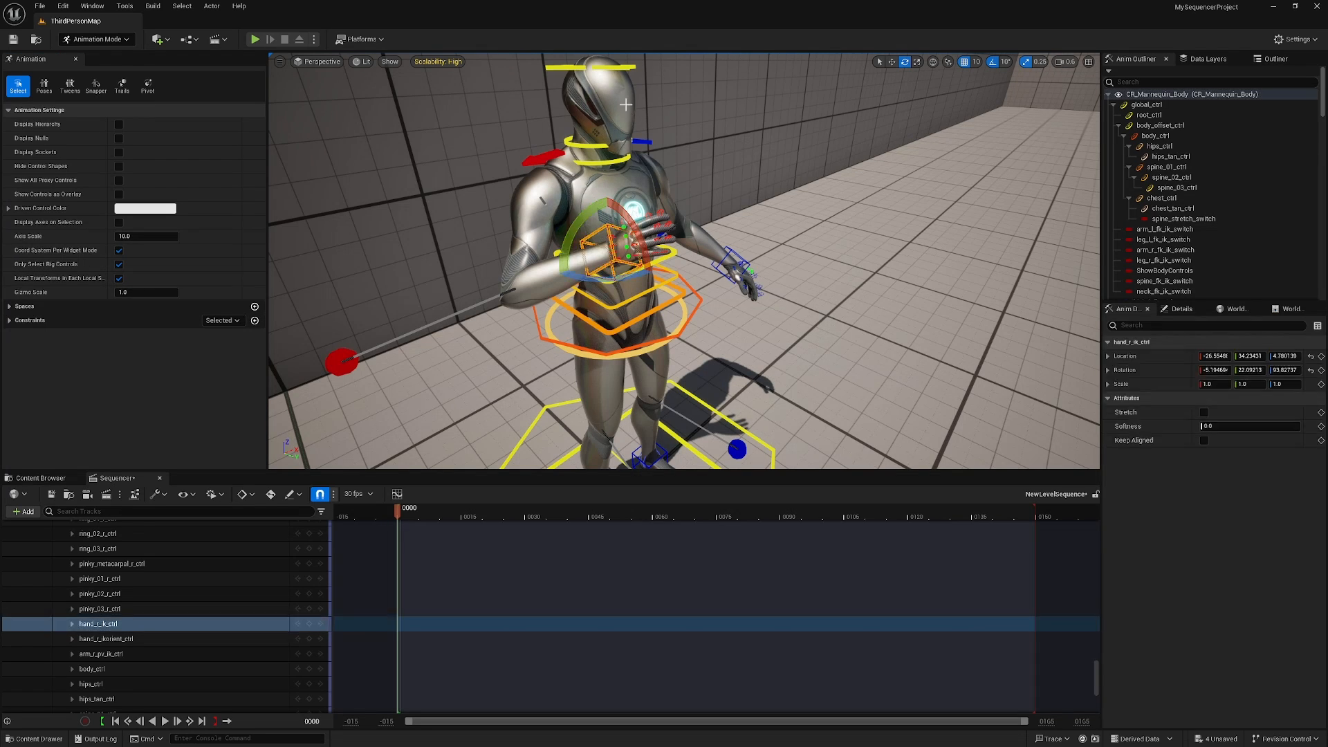
pyautogui.click(624, 88)
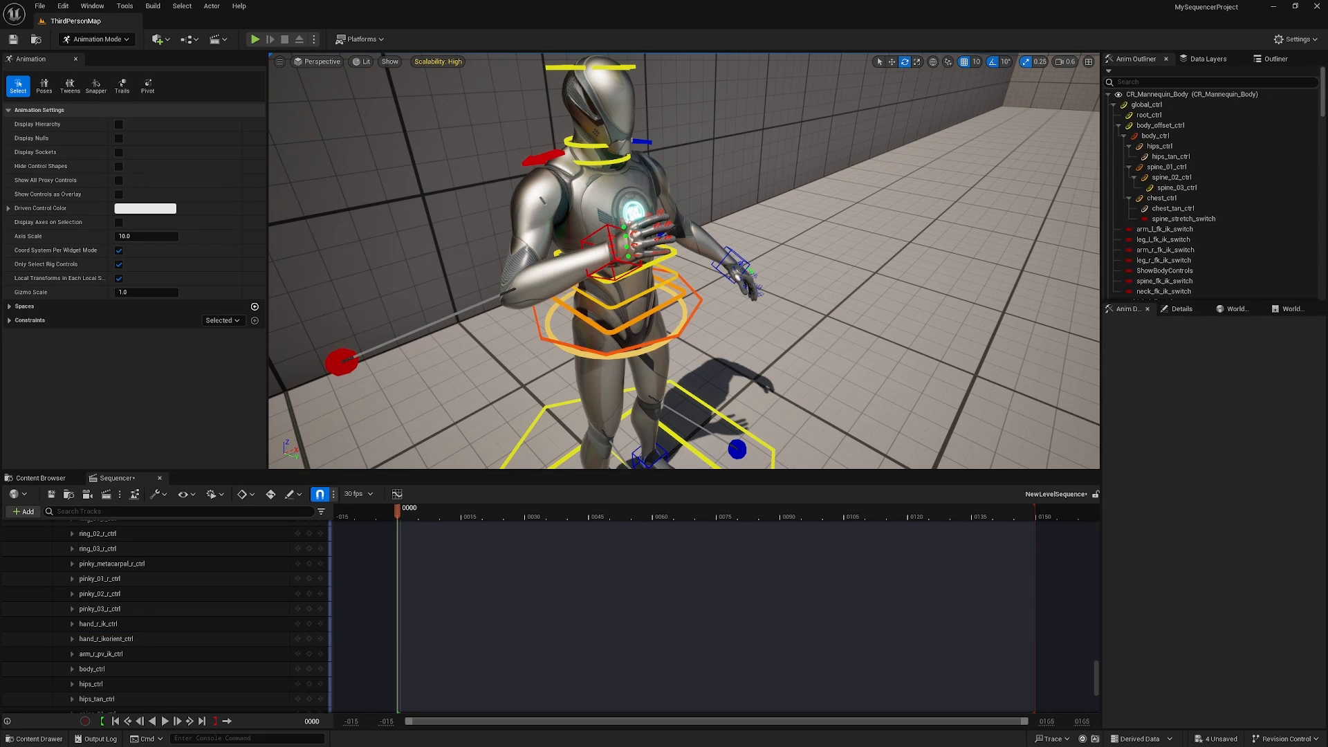
pyautogui.click(608, 227)
pyautogui.press('w')
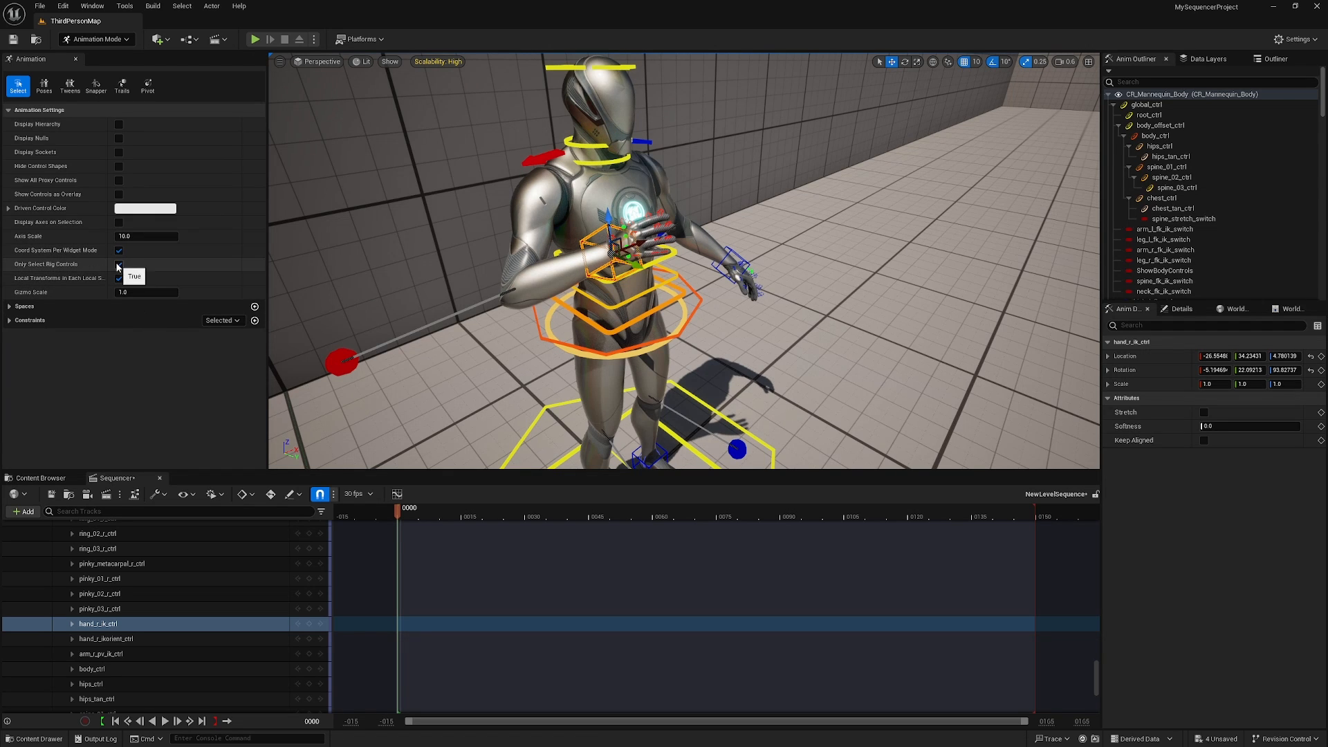
# Close the Animation settings panel and enlarge the level viewport to see the whole mannequin
pyautogui.click(76, 59)
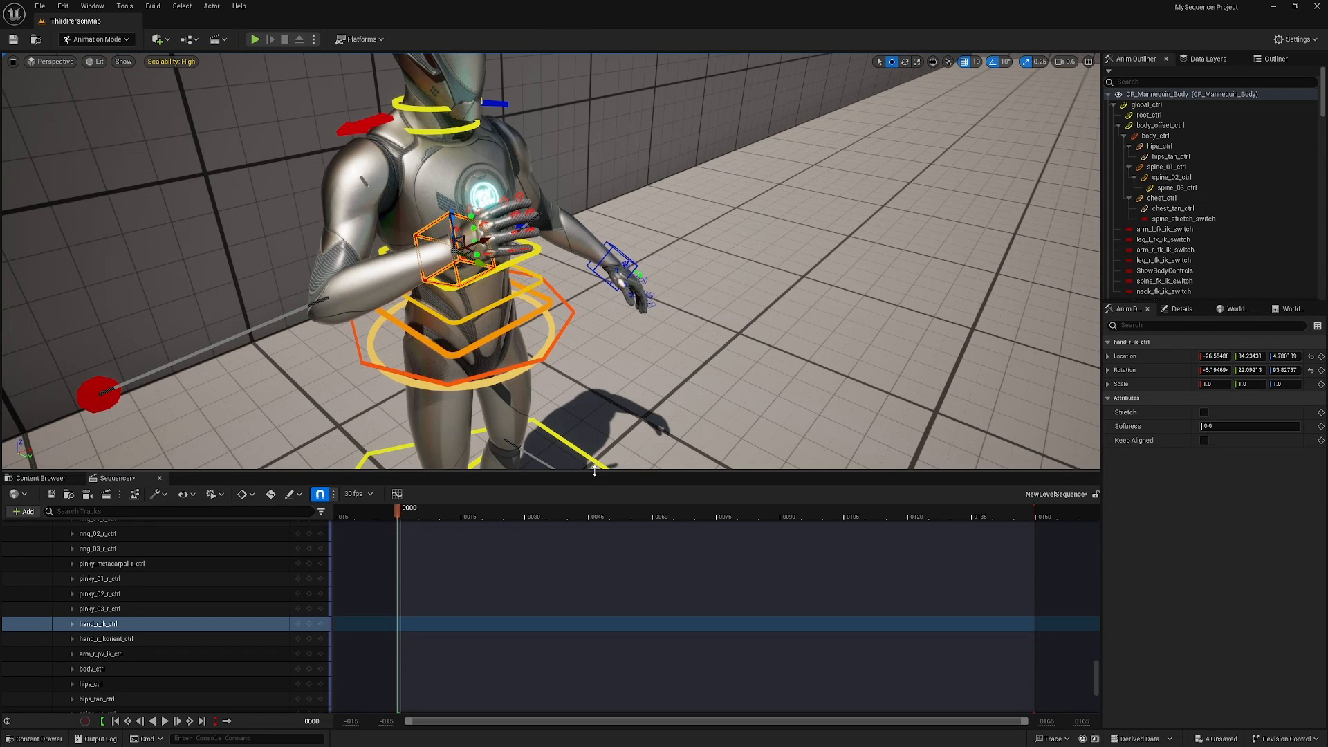
pyautogui.moveTo(595, 471); pyautogui.dragTo(684, 524)
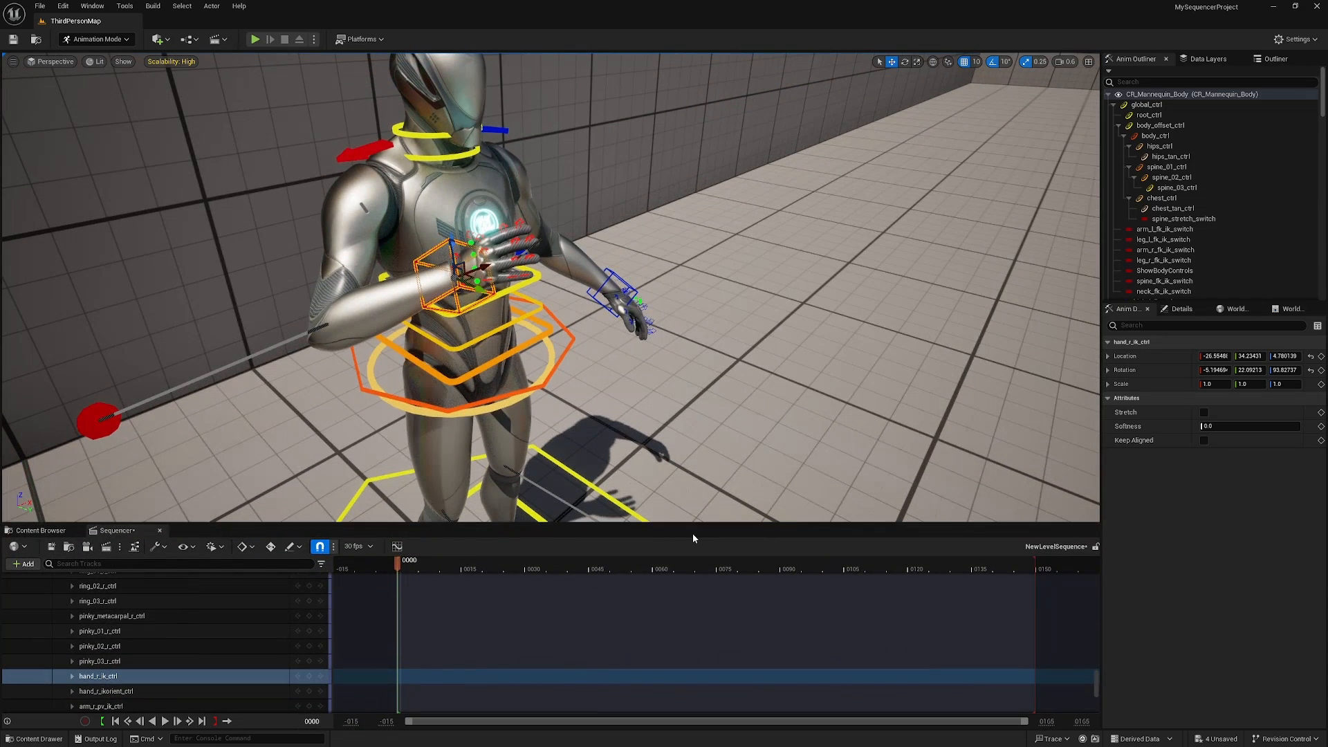
pyautogui.moveTo(642, 430)
pyautogui.mouseDown(button='right')
pyautogui.moveTo(692, 422)
pyautogui.moveTo(754, 436)
pyautogui.moveTo(642, 431)
pyautogui.mouseUp(button='right')
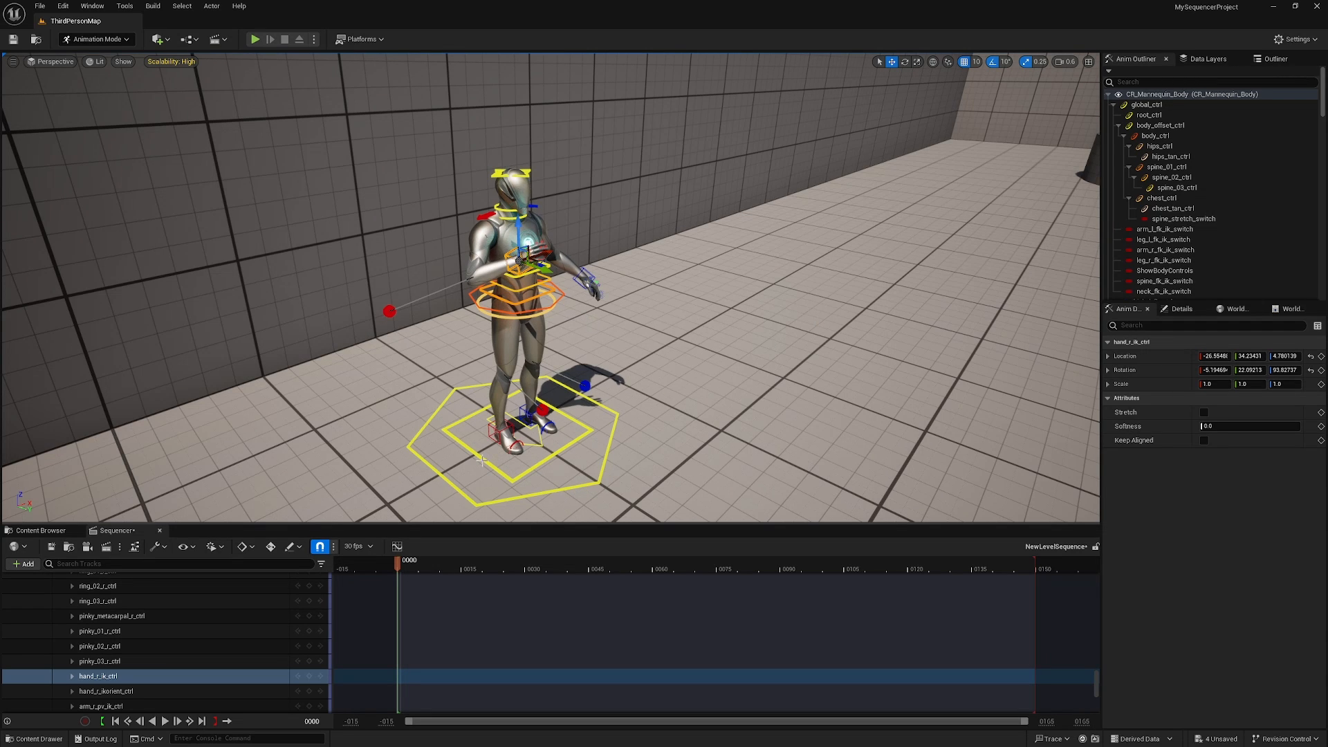
# Open BP_FirstPersonCharacter from the FirstPerson Blueprints folder, dock its editor in the main window, and show its component viewport
pyautogui.click(40, 531)
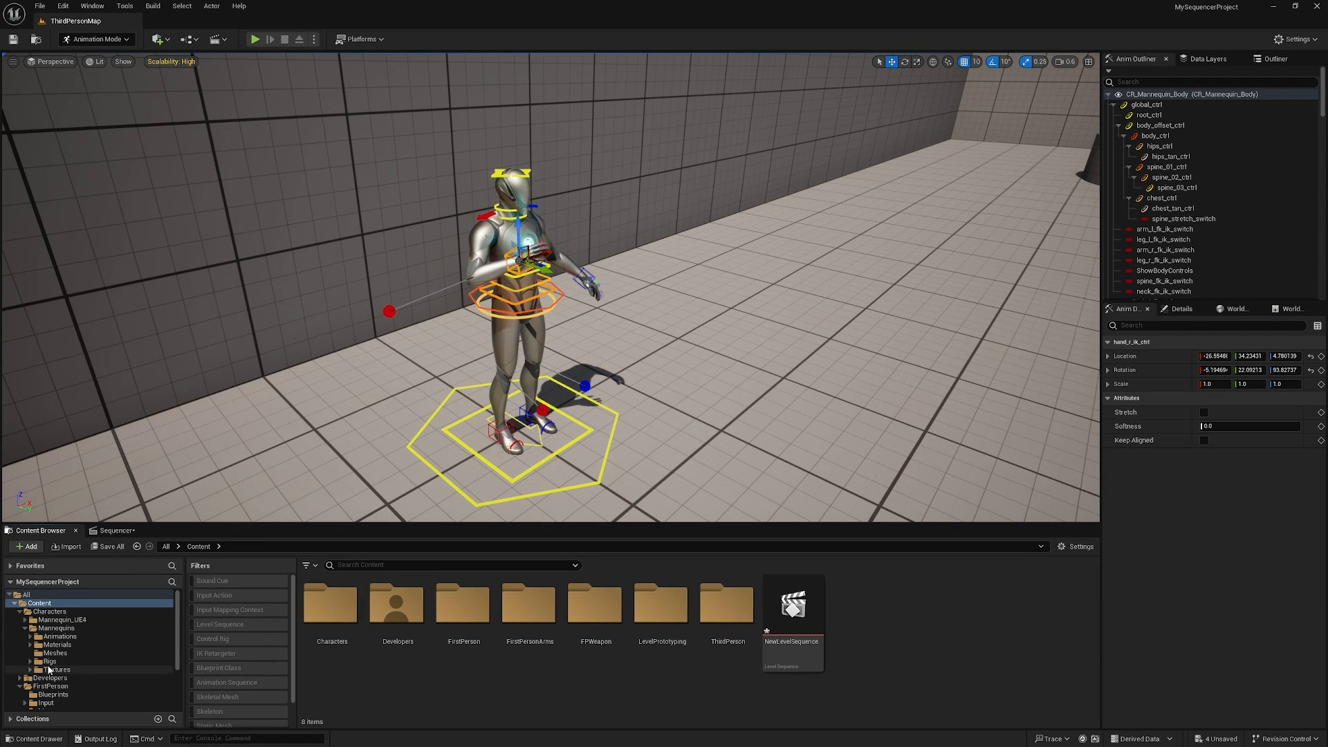
pyautogui.click(65, 686)
pyautogui.doubleClick(330, 604)
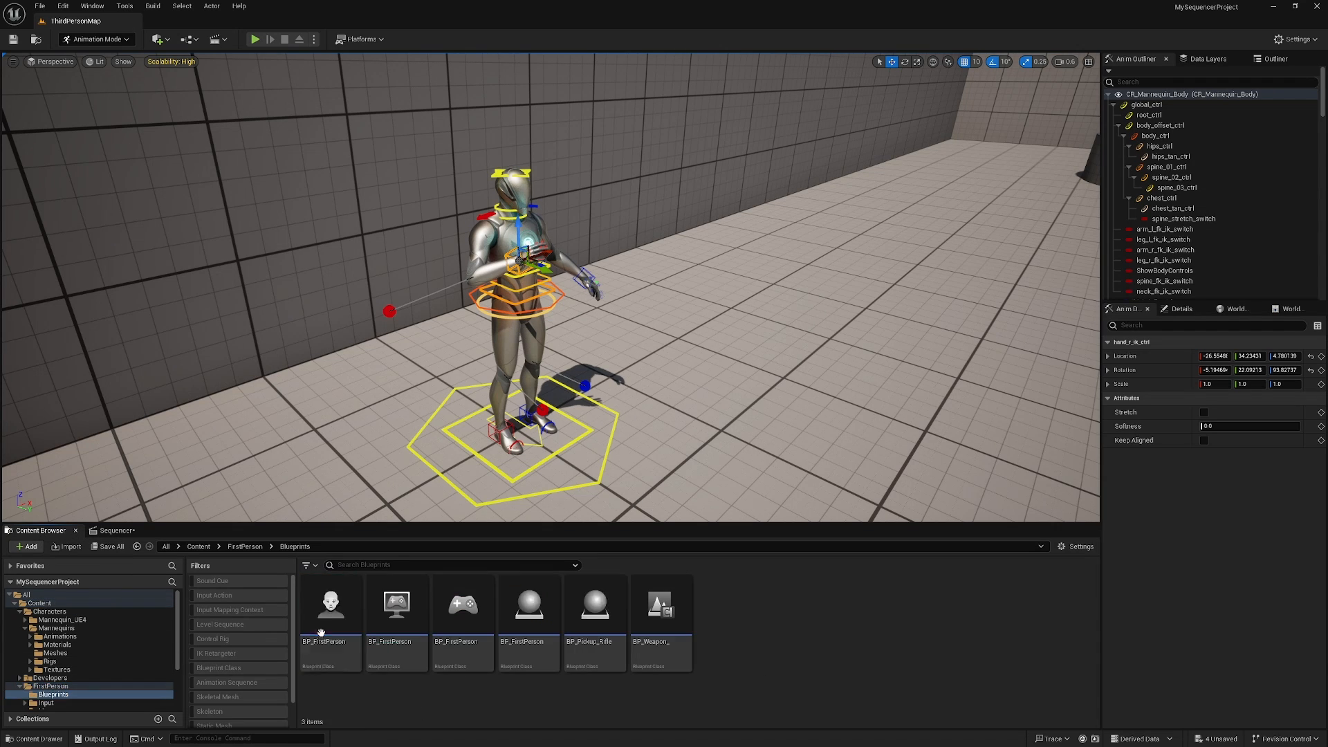
pyautogui.doubleClick(335, 631)
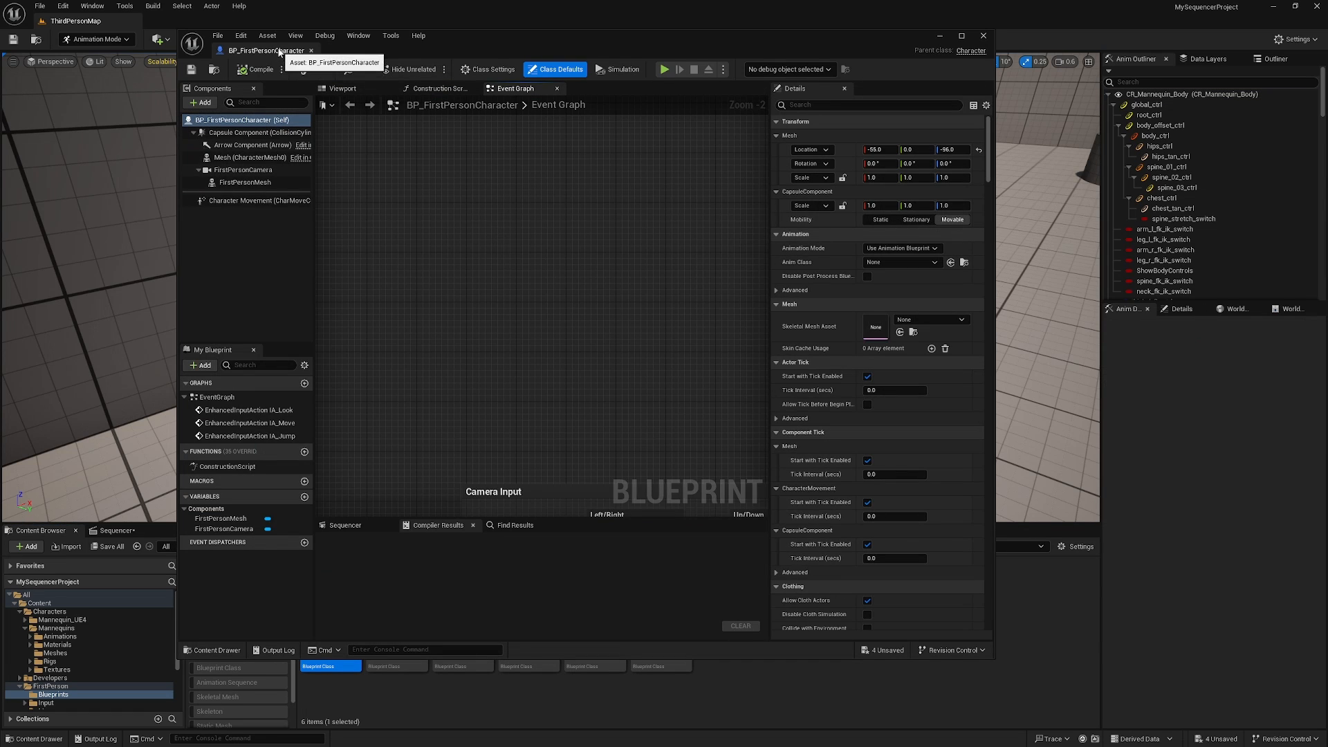
pyautogui.moveTo(279, 51); pyautogui.dragTo(220, 25)
pyautogui.click(253, 63)
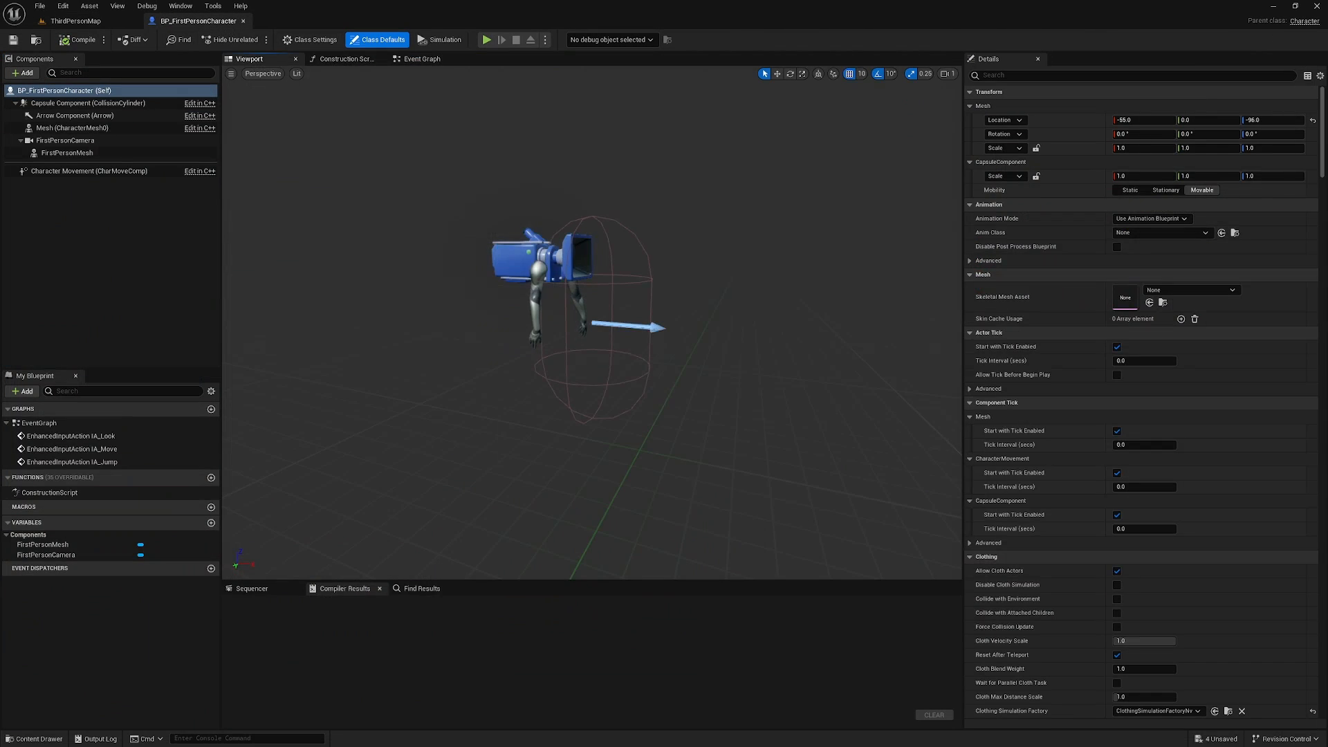
# Examine the FirstPersonMesh arms and how they sit relative to the first-person camera
pyautogui.press('w')
pyautogui.moveTo(582, 315)
pyautogui.mouseDown(button='right')
pyautogui.moveTo(553, 298)
pyautogui.moveTo(602, 304)
pyautogui.mouseUp(button='right')
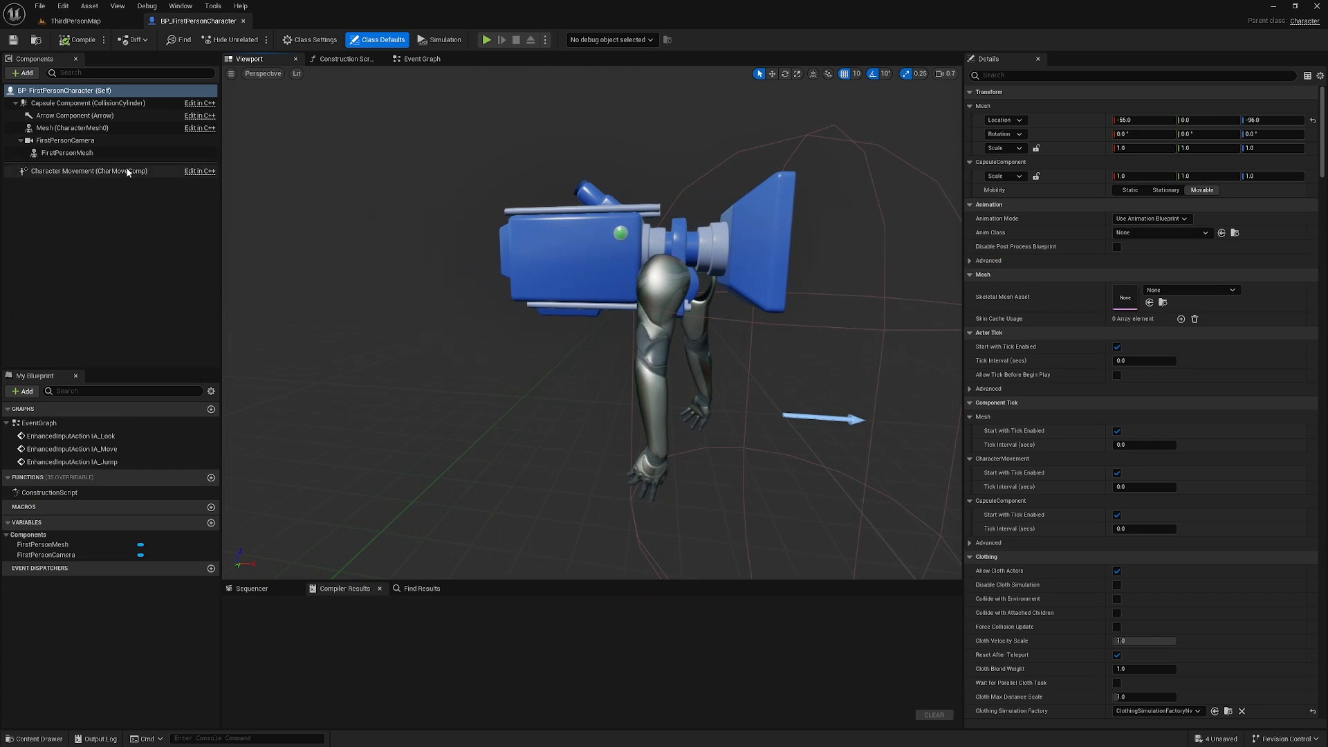
pyautogui.click(76, 154)
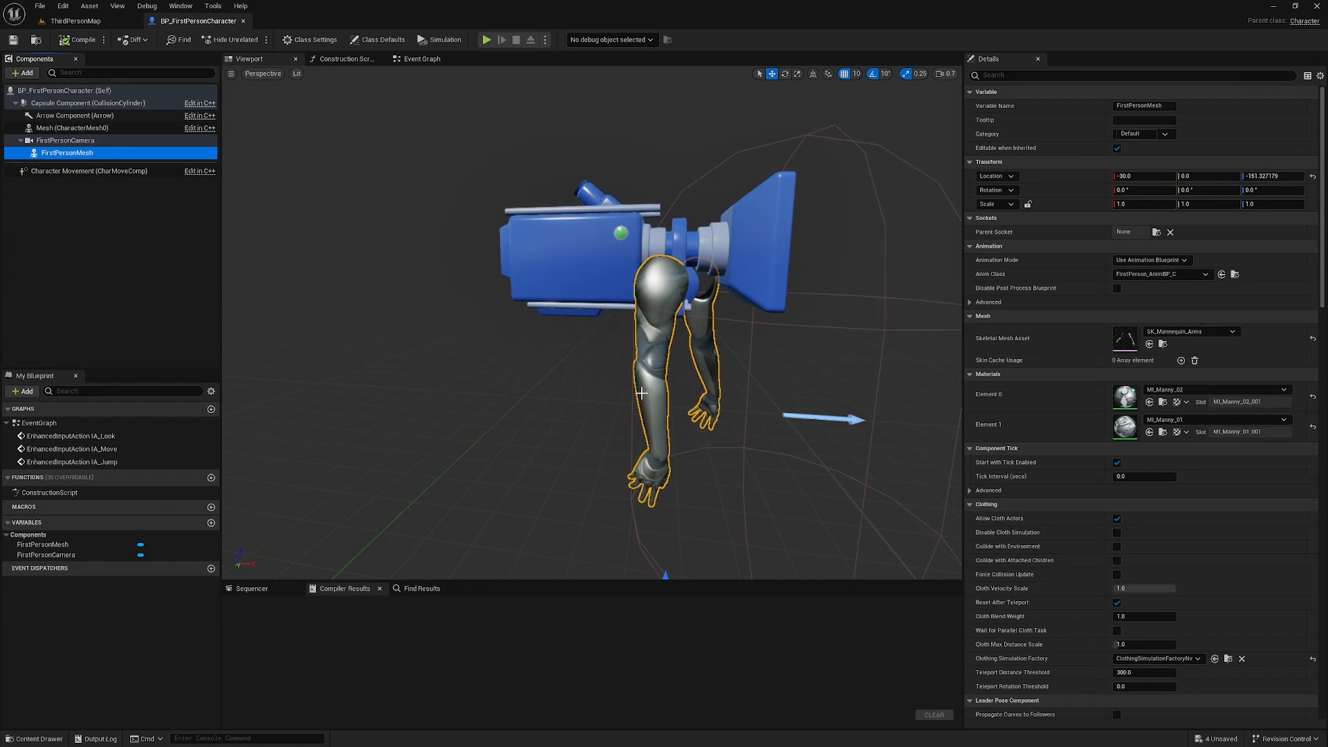
pyautogui.press('d')
pyautogui.moveTo(581, 315); pyautogui.dragTo(512, 311, button='right')
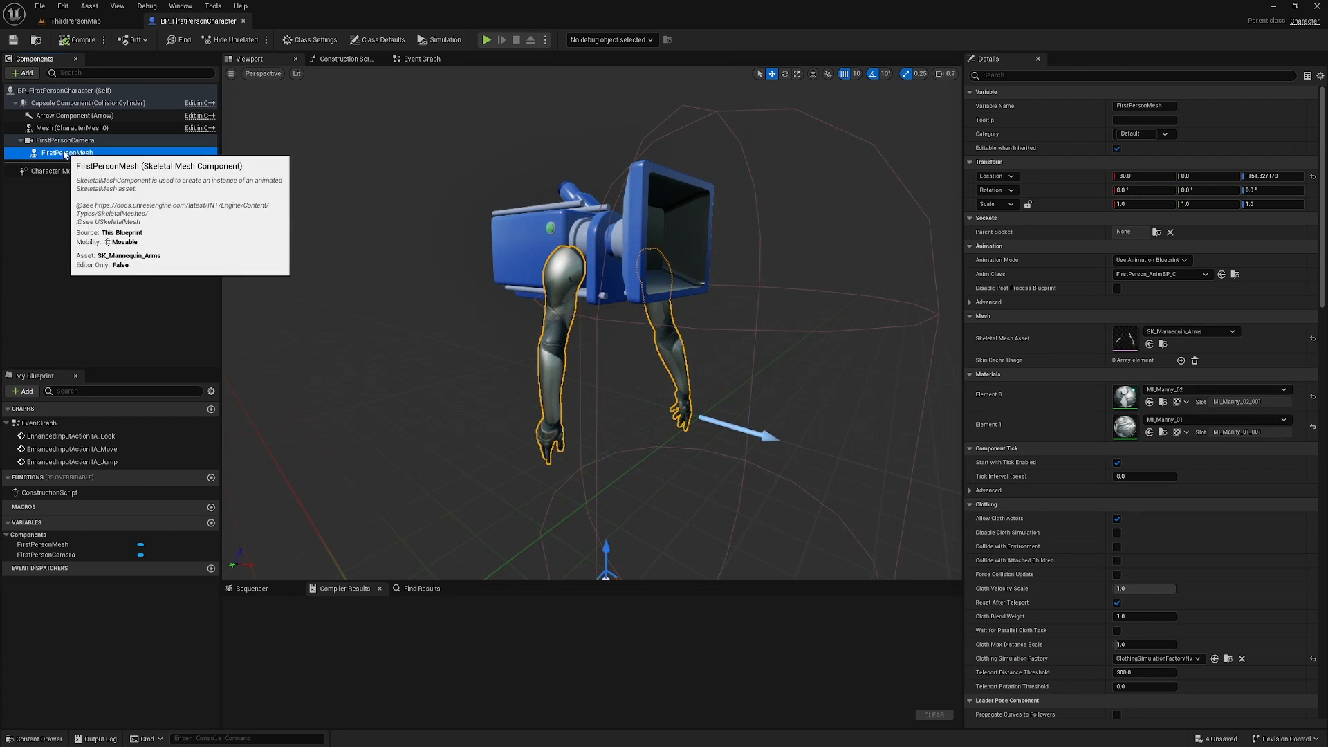
pyautogui.click(52, 153)
# Try moving FirstPersonCamera forward to X 20, undo the move, and inspect the camera and arms from several angles
pyautogui.click(54, 141)
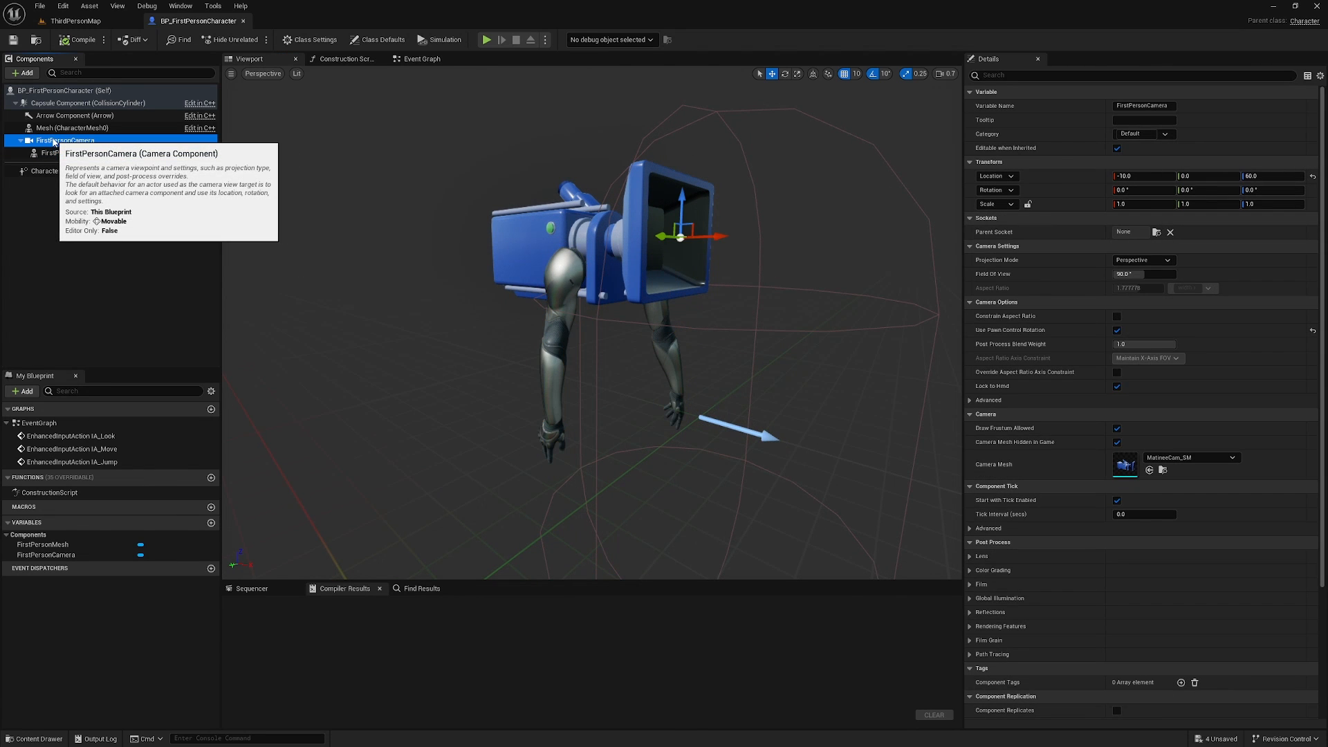
pyautogui.moveTo(713, 236); pyautogui.dragTo(777, 285)
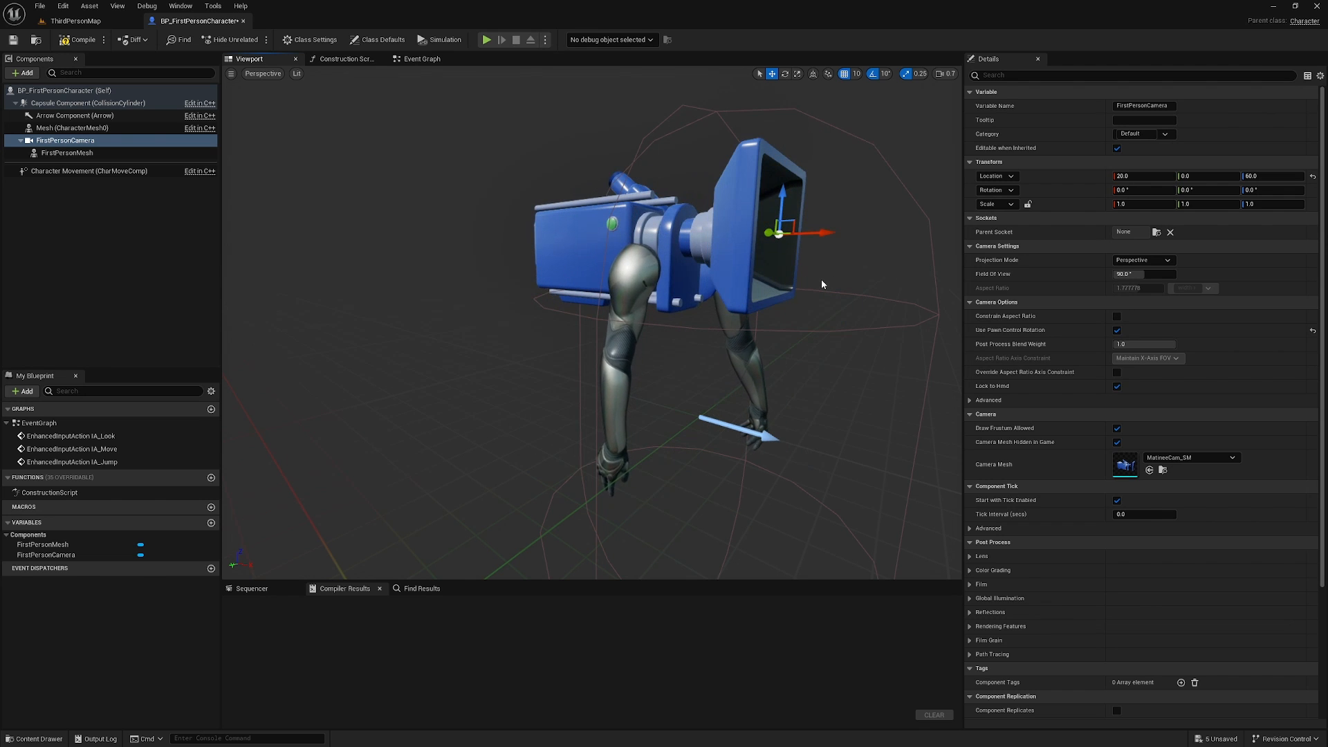
pyautogui.hotkey('ctrl', 'z')
pyautogui.keyDown('alt'); pyautogui.moveTo(761, 331); pyautogui.dragTo(837, 321); pyautogui.keyUp('alt')
pyautogui.moveTo(592, 323)
pyautogui.mouseDown(button='right')
pyautogui.moveTo(626, 339)
pyautogui.moveTo(579, 335)
pyautogui.mouseUp(button='right')
pyautogui.moveTo(780, 349)
pyautogui.mouseDown(button='right')
pyautogui.moveTo(713, 346)
pyautogui.moveTo(796, 353)
pyautogui.moveTo(781, 349)
pyautogui.mouseUp(button='right')
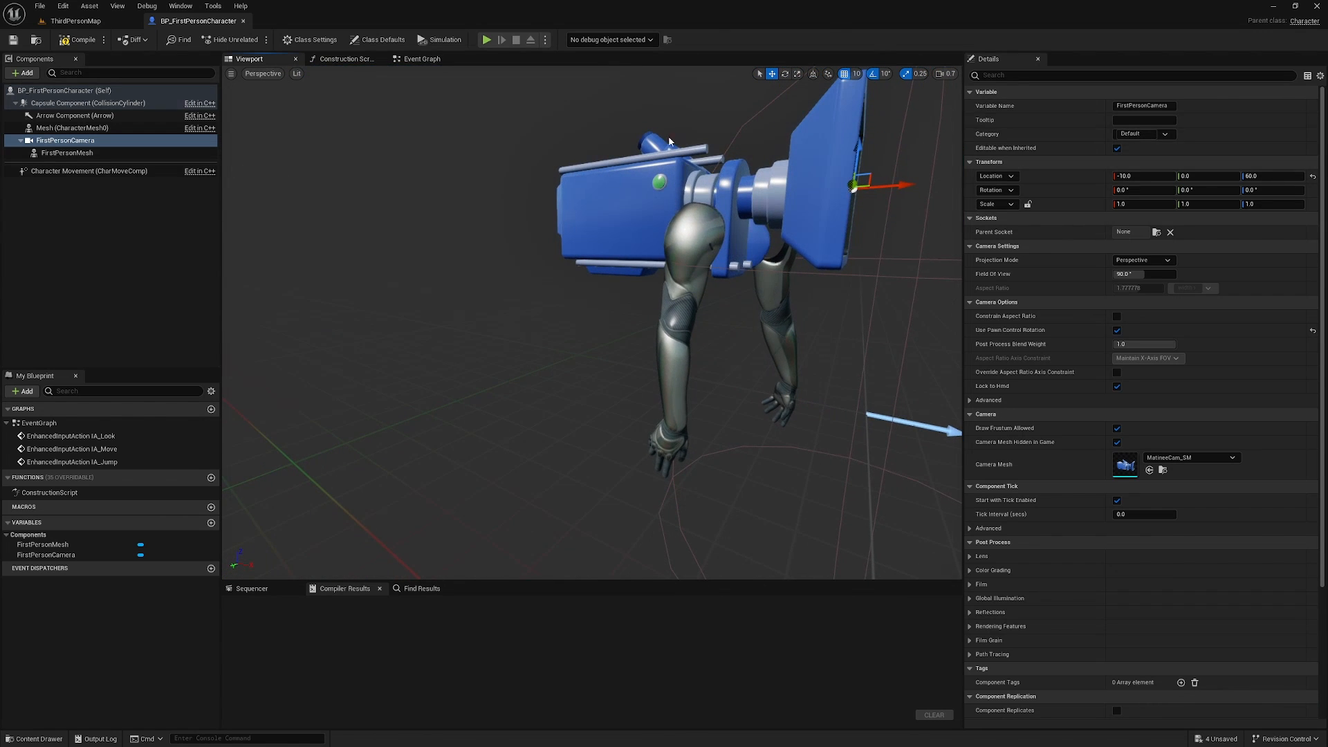
pyautogui.moveTo(851, 435); pyautogui.dragTo(741, 430, button='right')
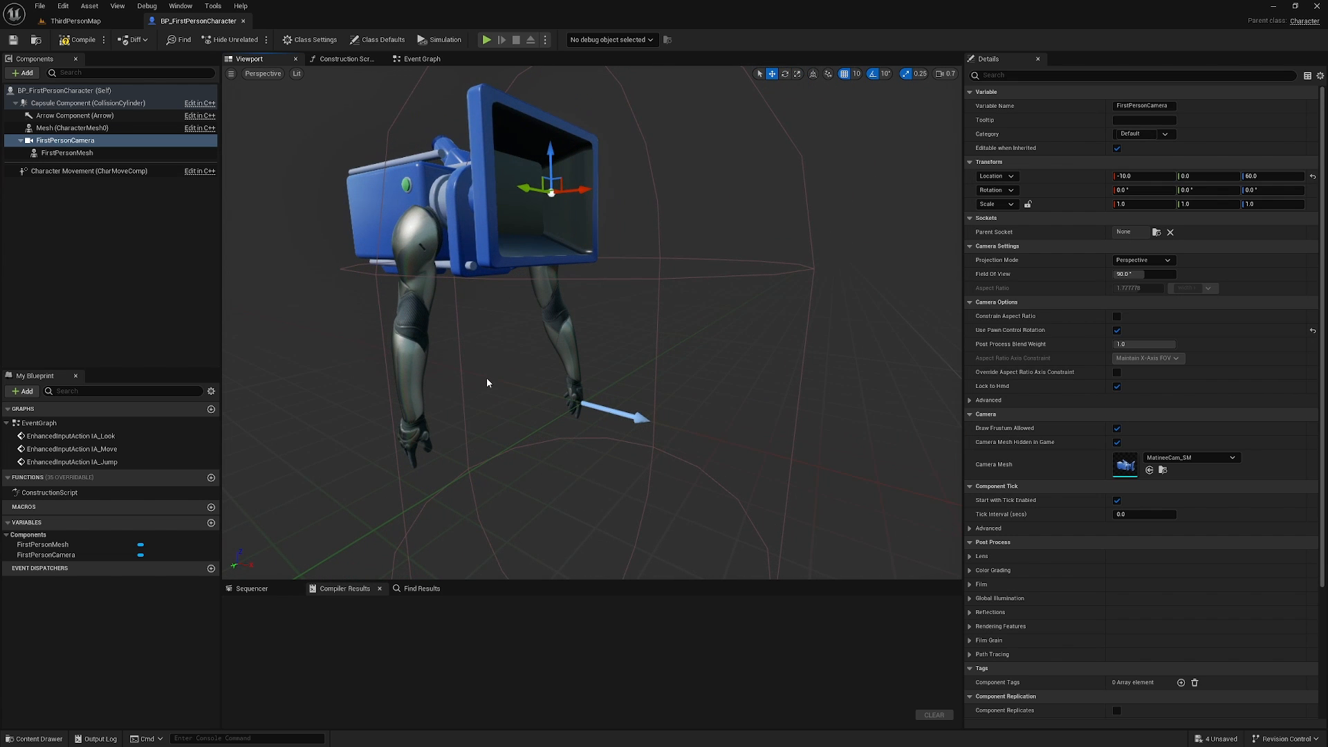
pyautogui.moveTo(492, 355); pyautogui.dragTo(522, 352, button='right')
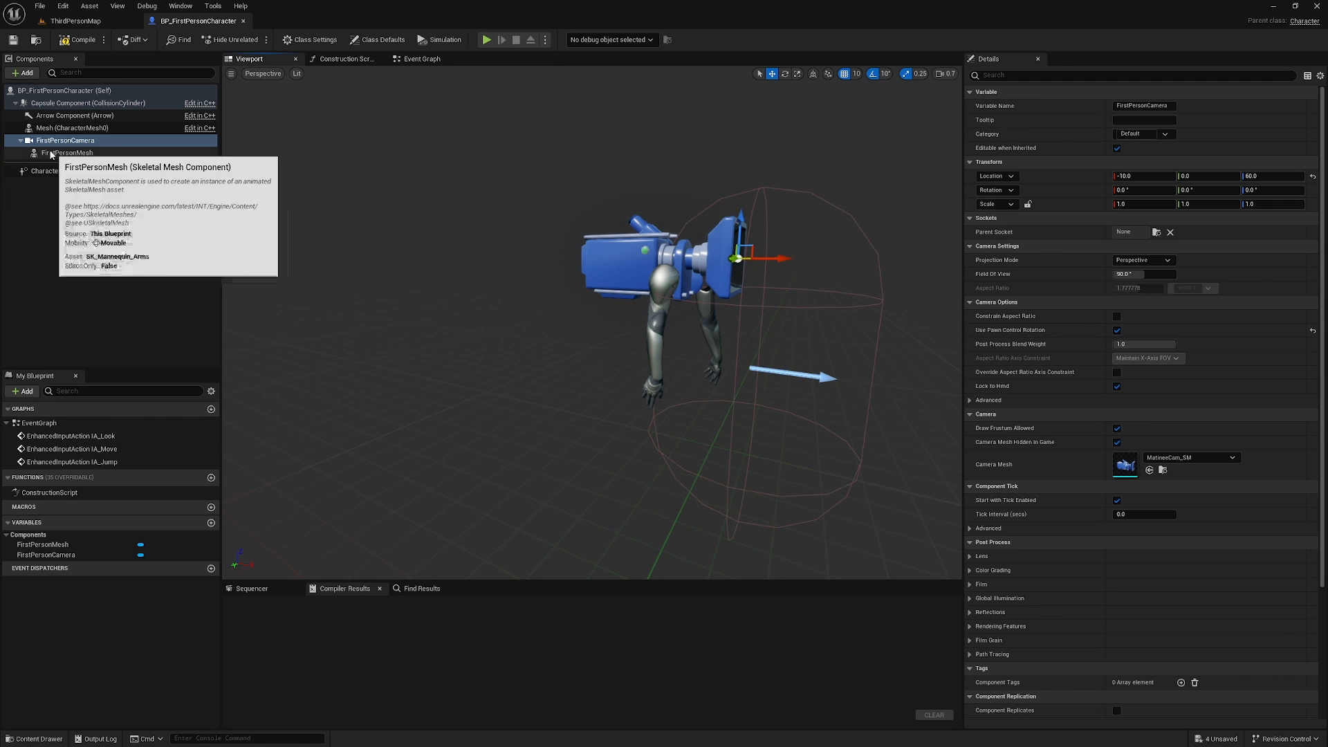
# Set the FirstPersonMesh component's Z location to -150
pyautogui.click(84, 154)
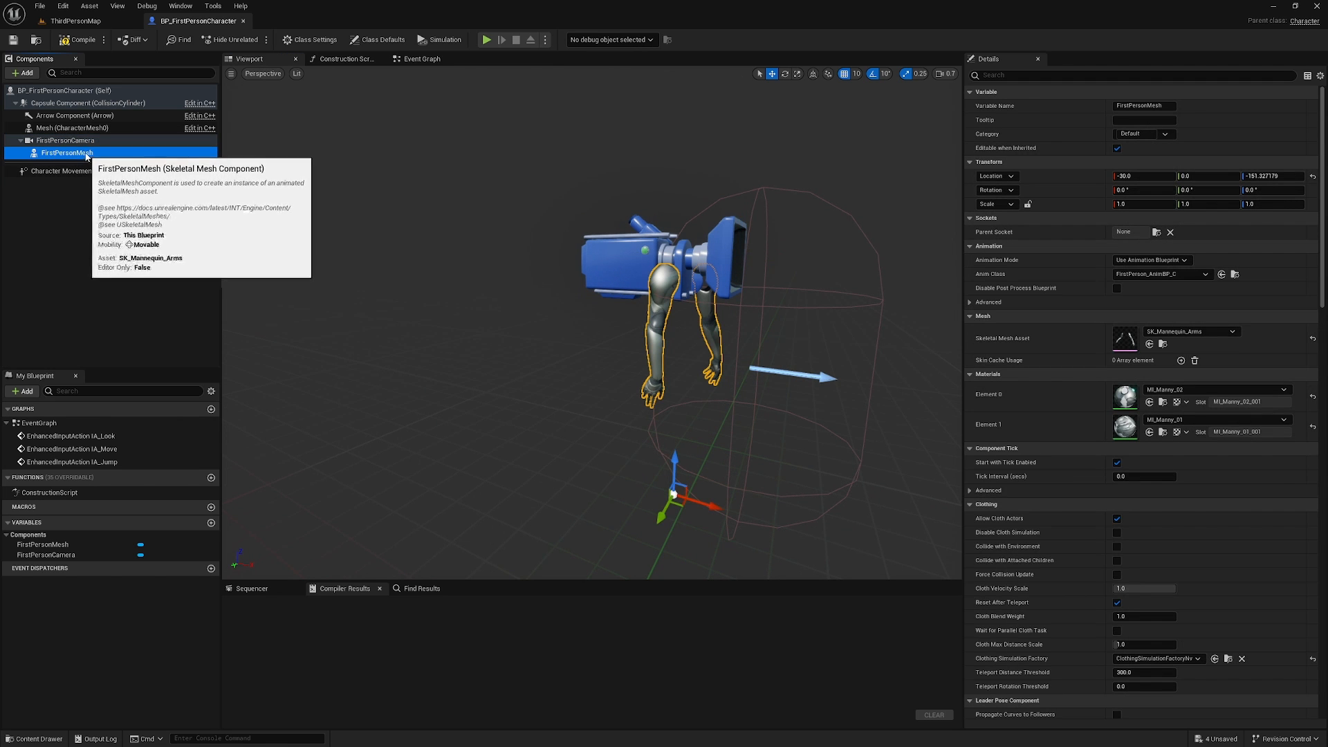
pyautogui.click(66, 141)
pyautogui.click(64, 154)
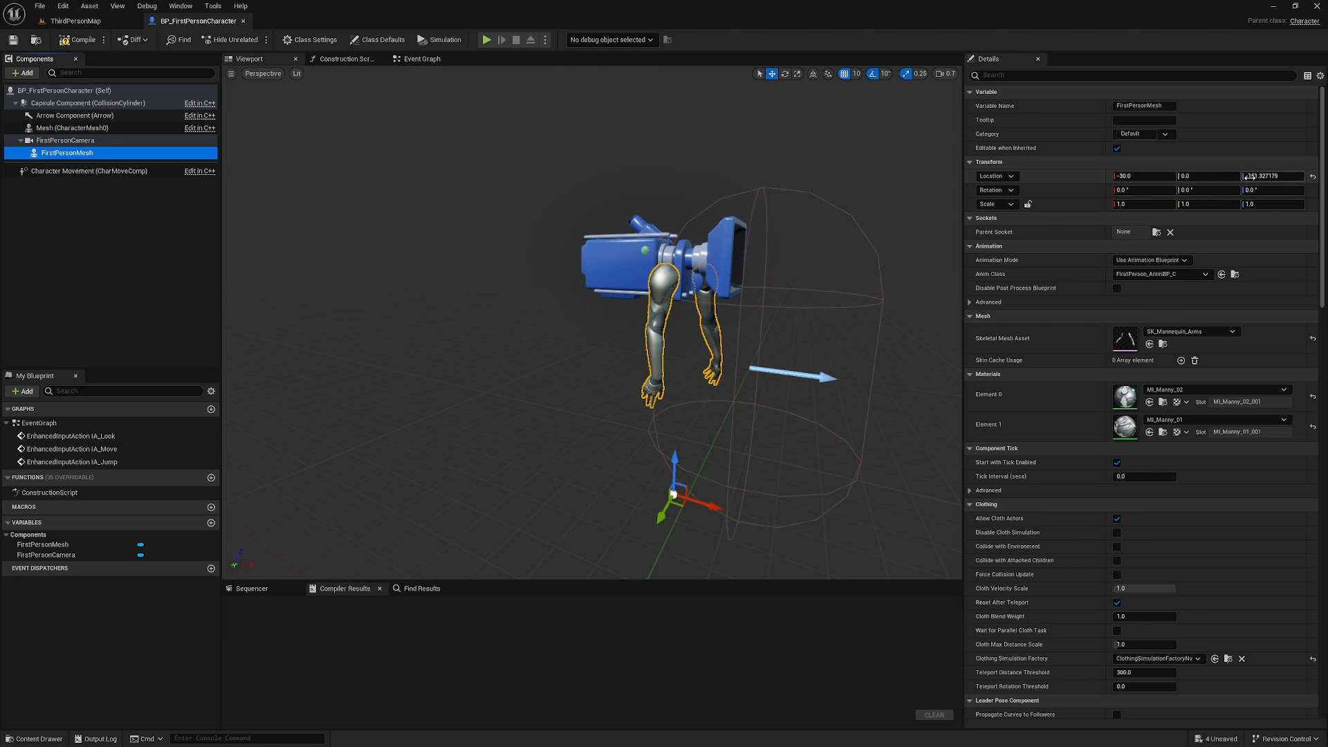
pyautogui.click(1273, 177)
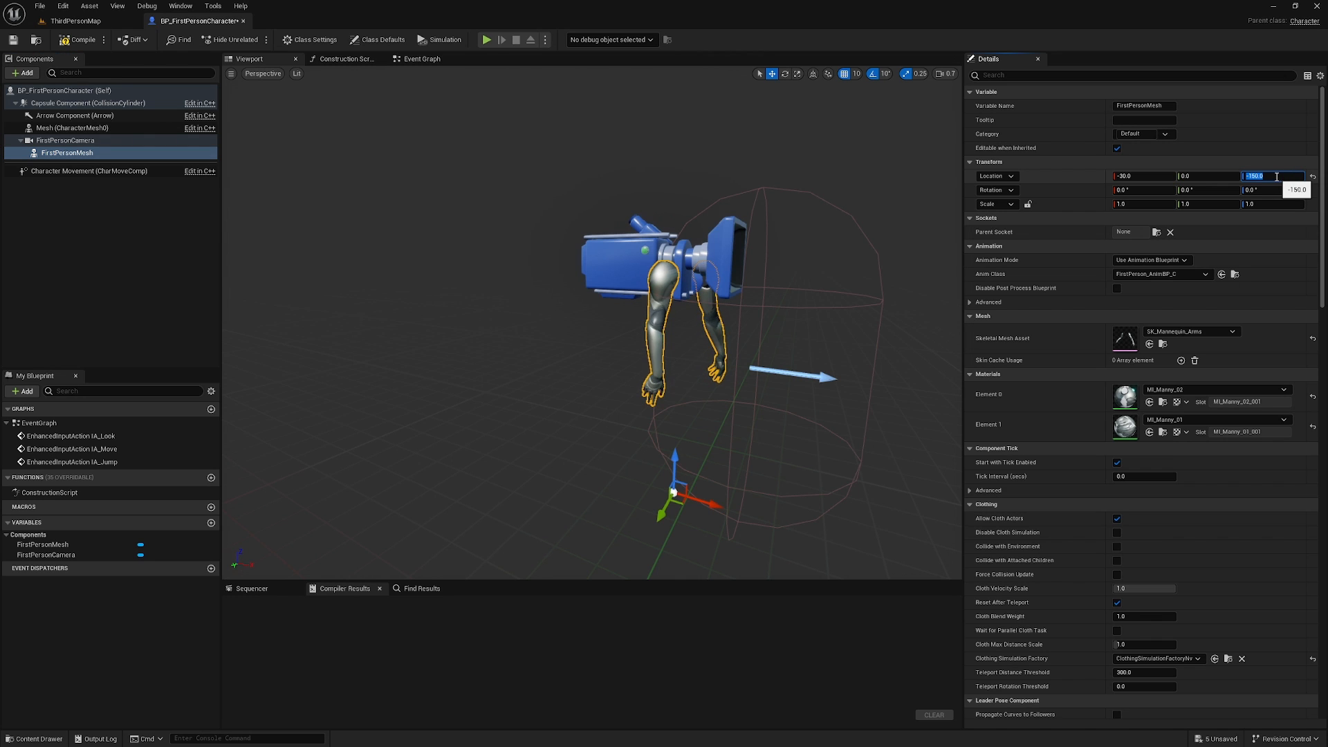
pyautogui.click(439, 394)
pyautogui.press('f')
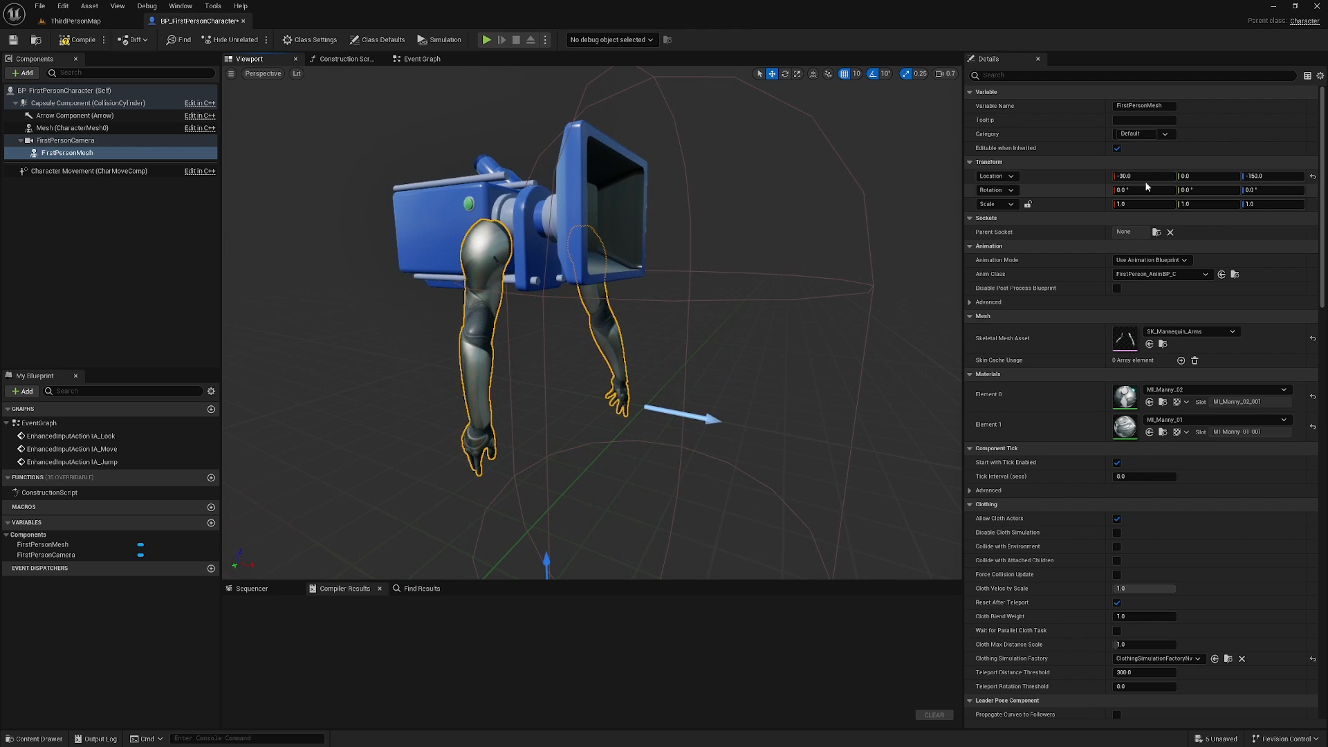
# Move the FirstPersonMesh arms forward by trying X location -10 and settling on -15, and check their placement against the camera
pyautogui.click(95, 141)
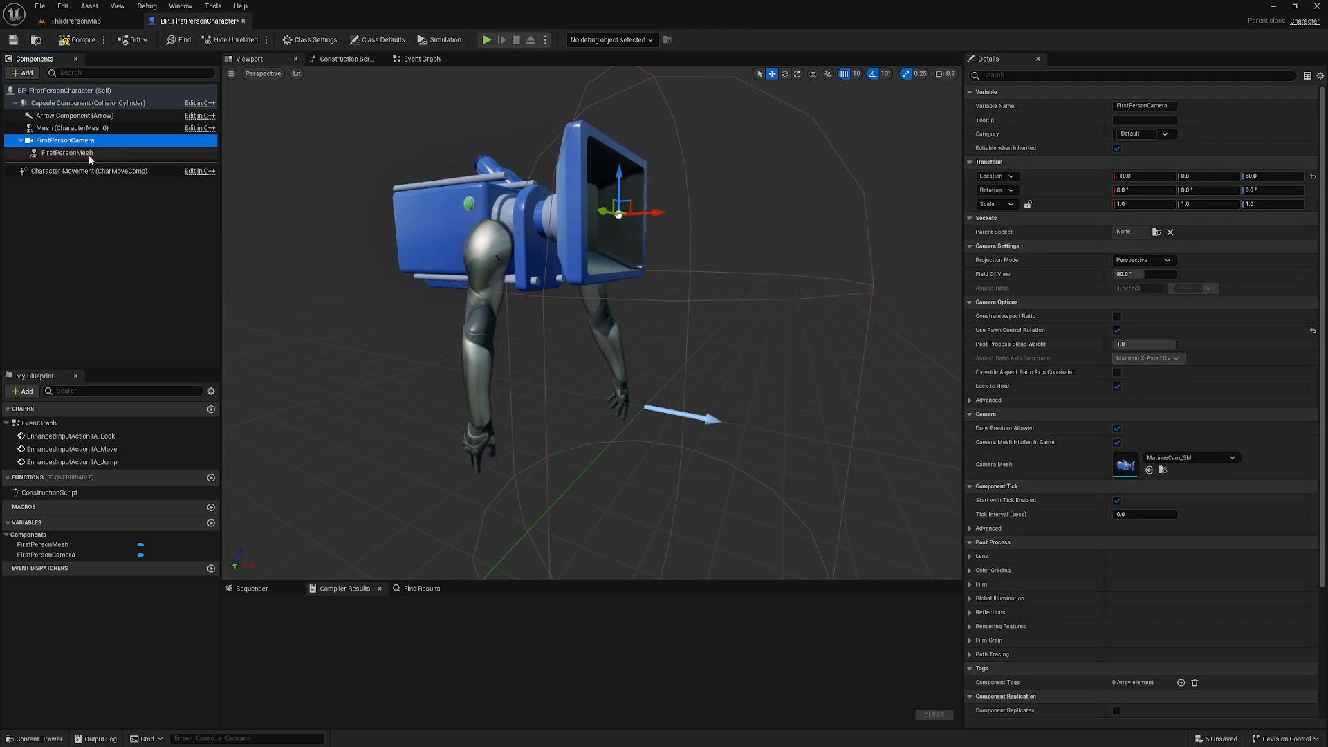
pyautogui.click(69, 153)
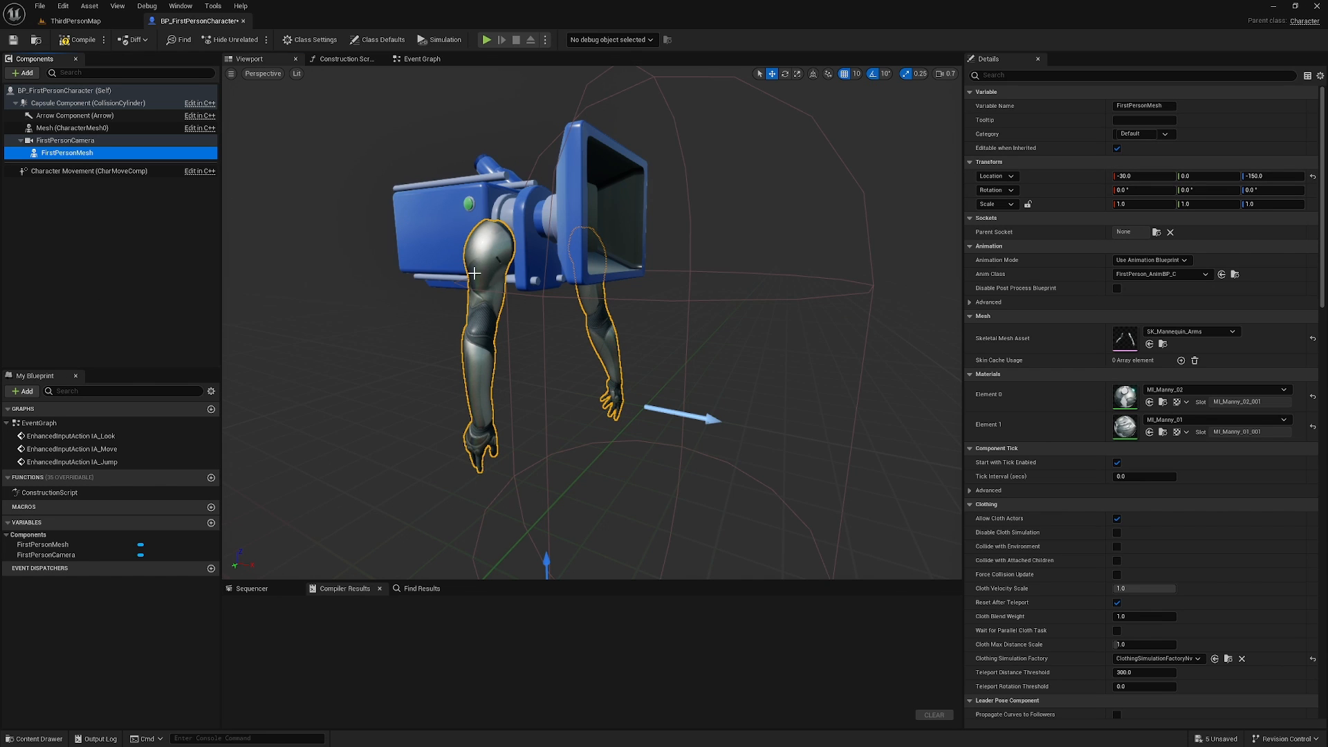
pyautogui.moveTo(566, 393)
pyautogui.mouseDown()
pyautogui.moveTo(550, 386)
pyautogui.moveTo(569, 395)
pyautogui.mouseUp()
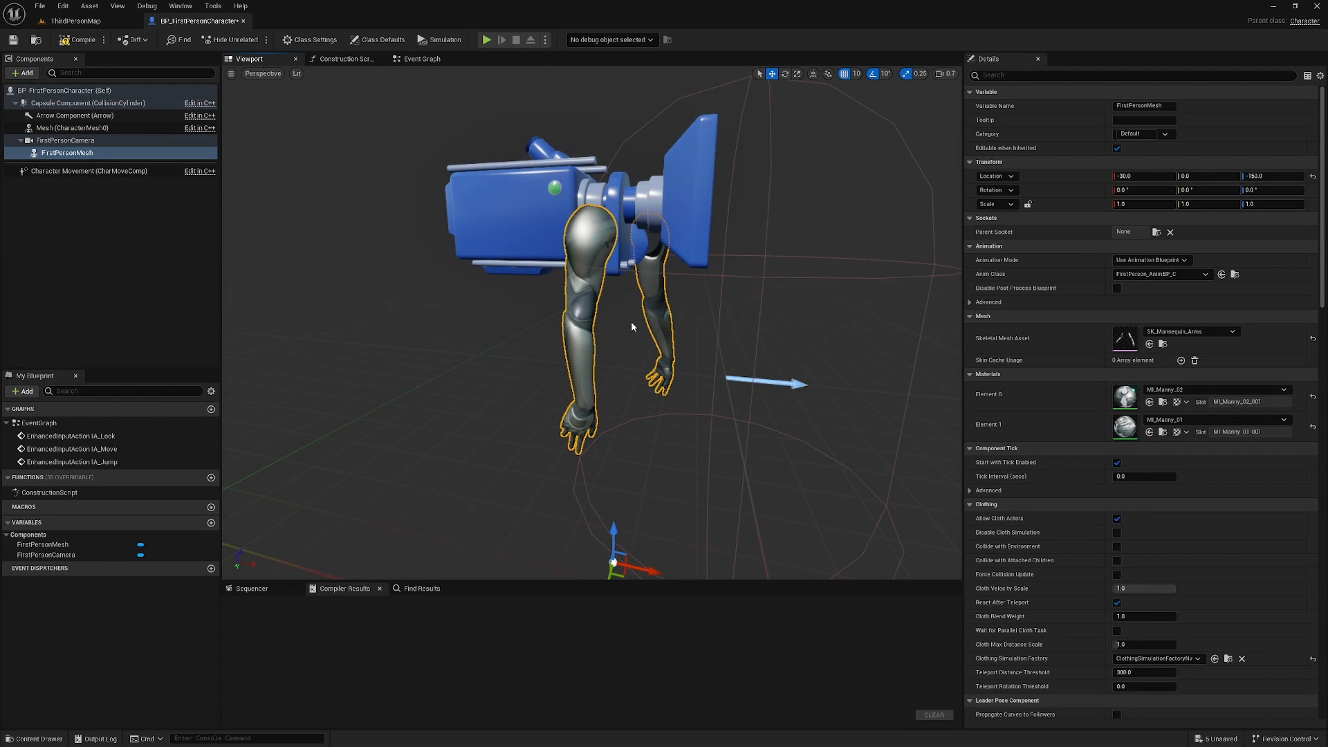
pyautogui.click(1142, 176)
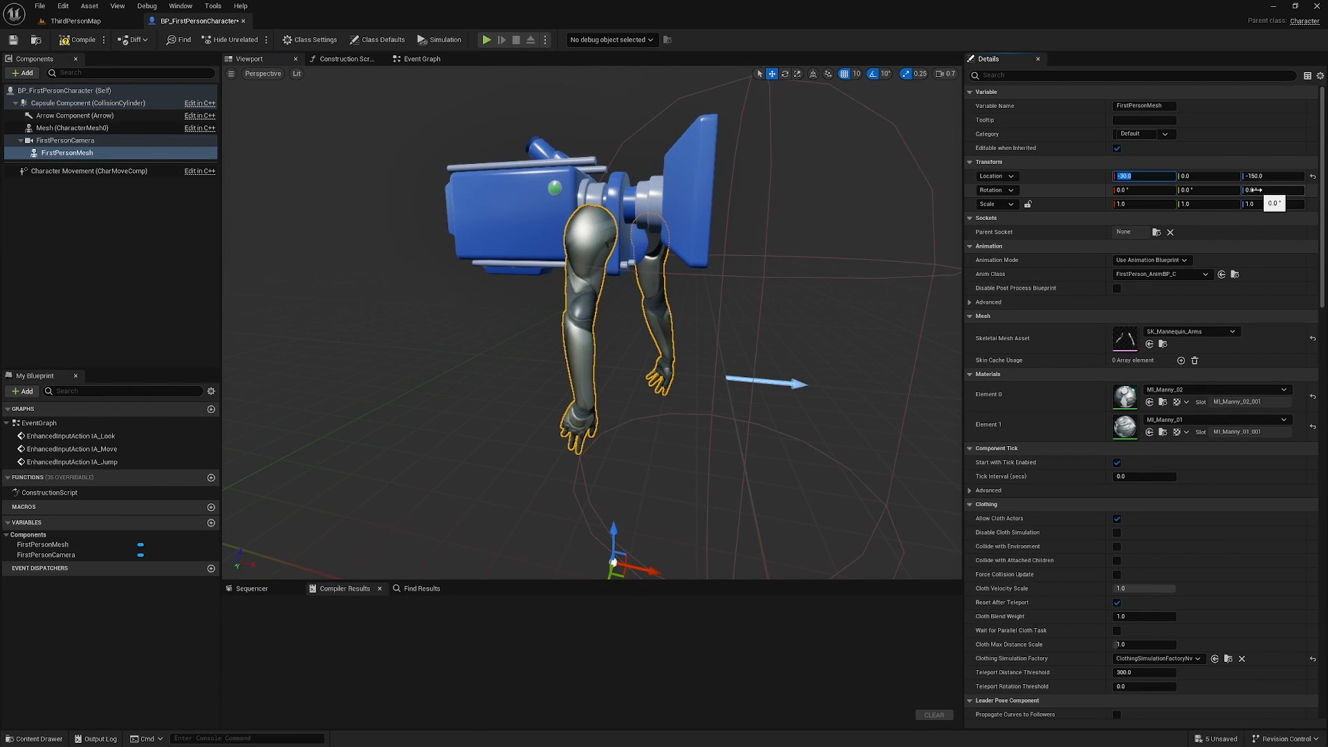
pyautogui.write('-10')
pyautogui.press('Return')
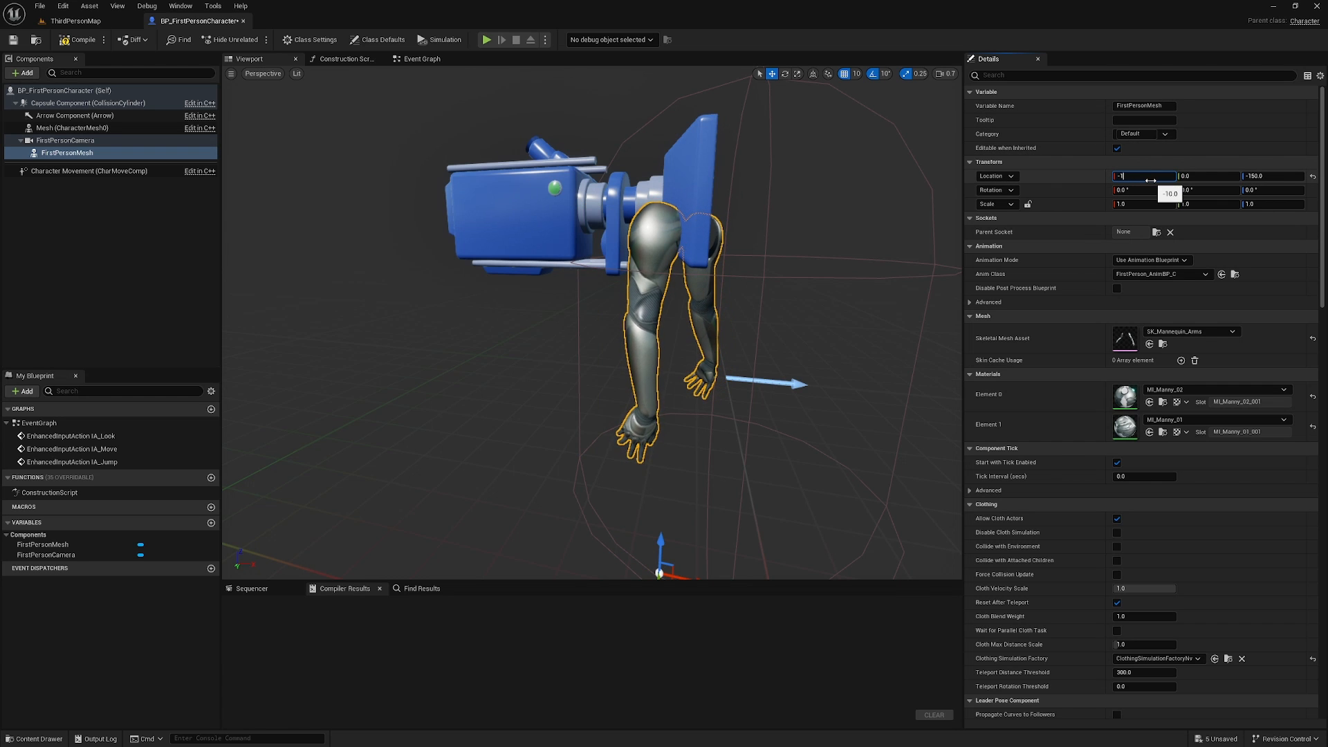
pyautogui.write('-15')
pyautogui.press('Return')
pyautogui.moveTo(771, 431)
pyautogui.mouseDown(button='right')
pyautogui.moveTo(311, 431)
pyautogui.moveTo(726, 415)
pyautogui.moveTo(657, 388)
pyautogui.moveTo(678, 470)
pyautogui.moveTo(748, 471)
pyautogui.moveTo(759, 429)
pyautogui.mouseUp(button='right')
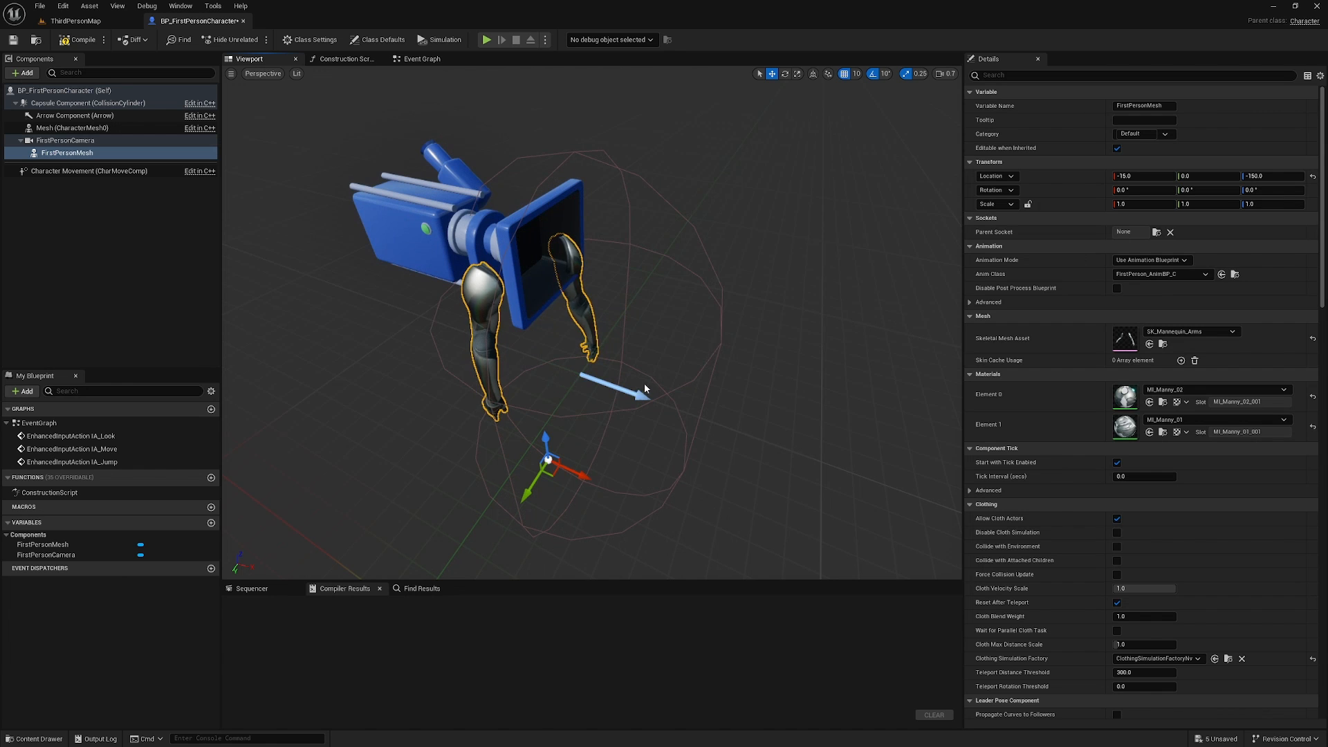
pyautogui.moveTo(568, 433); pyautogui.dragTo(499, 419, button='right')
pyautogui.press('s')
pyautogui.moveTo(620, 351); pyautogui.dragTo(638, 356, button='right')
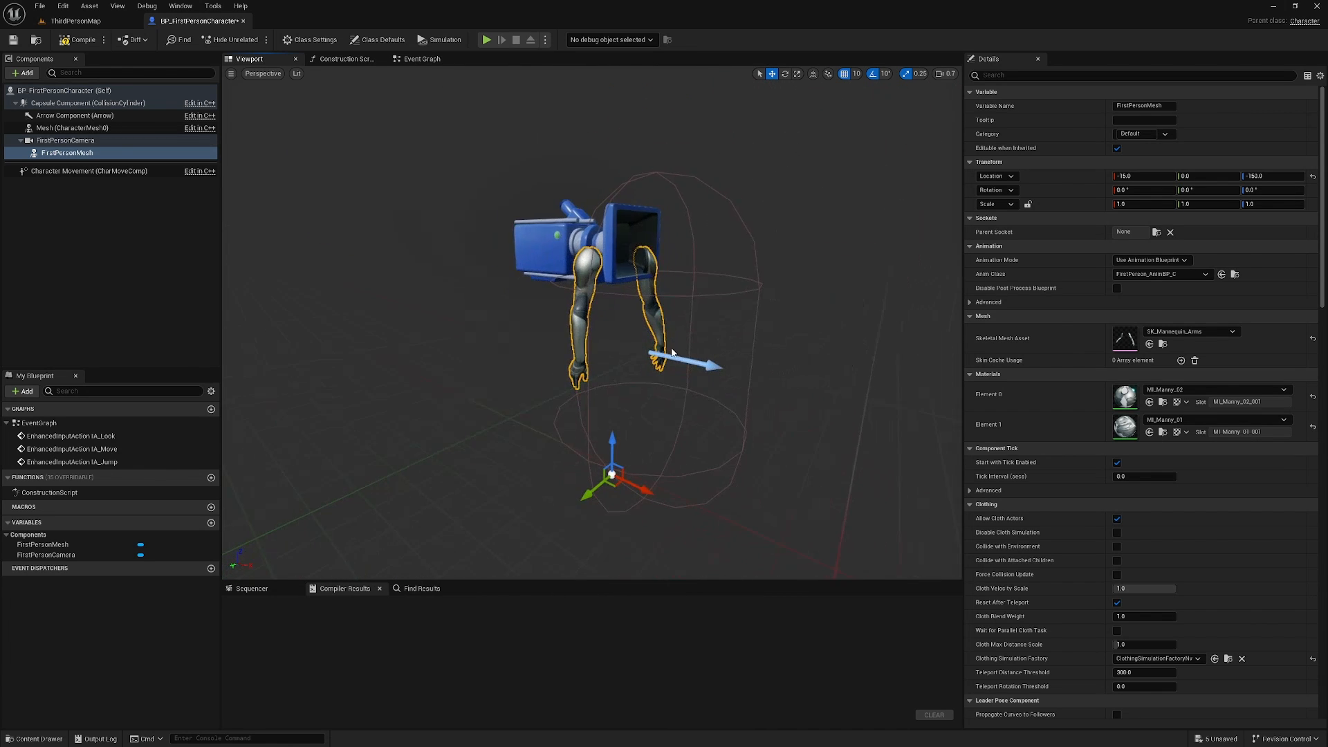
# Try a negative Z rotation on the FirstPersonMesh arms, and restore the Z rotation to 0
pyautogui.click(66, 140)
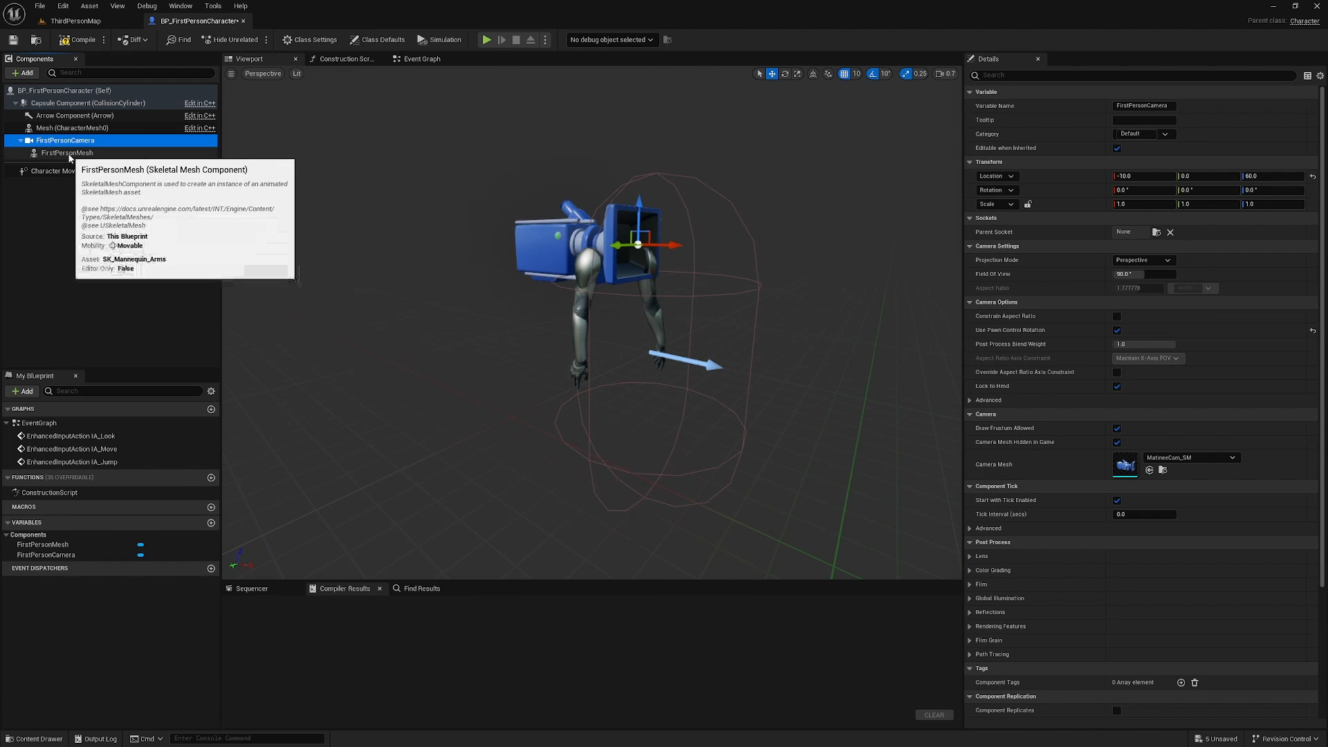
pyautogui.click(70, 153)
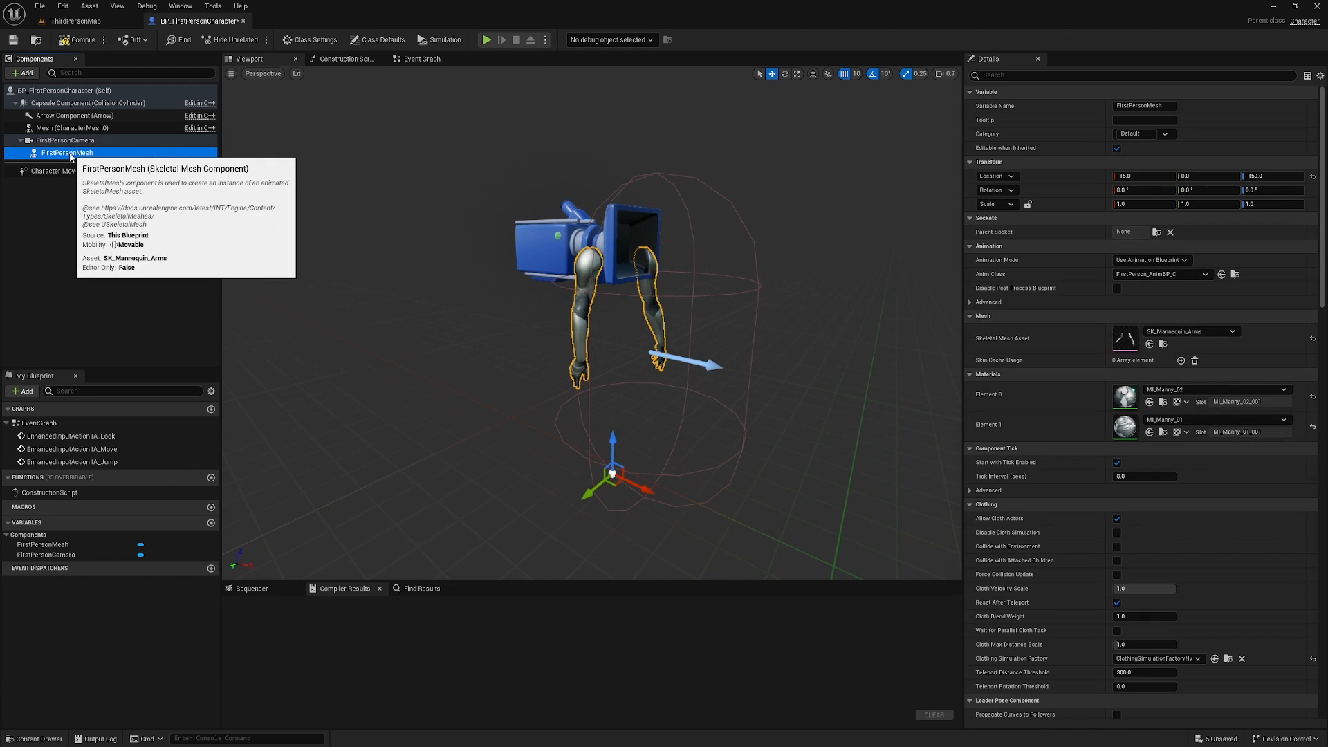
pyautogui.click(1264, 191)
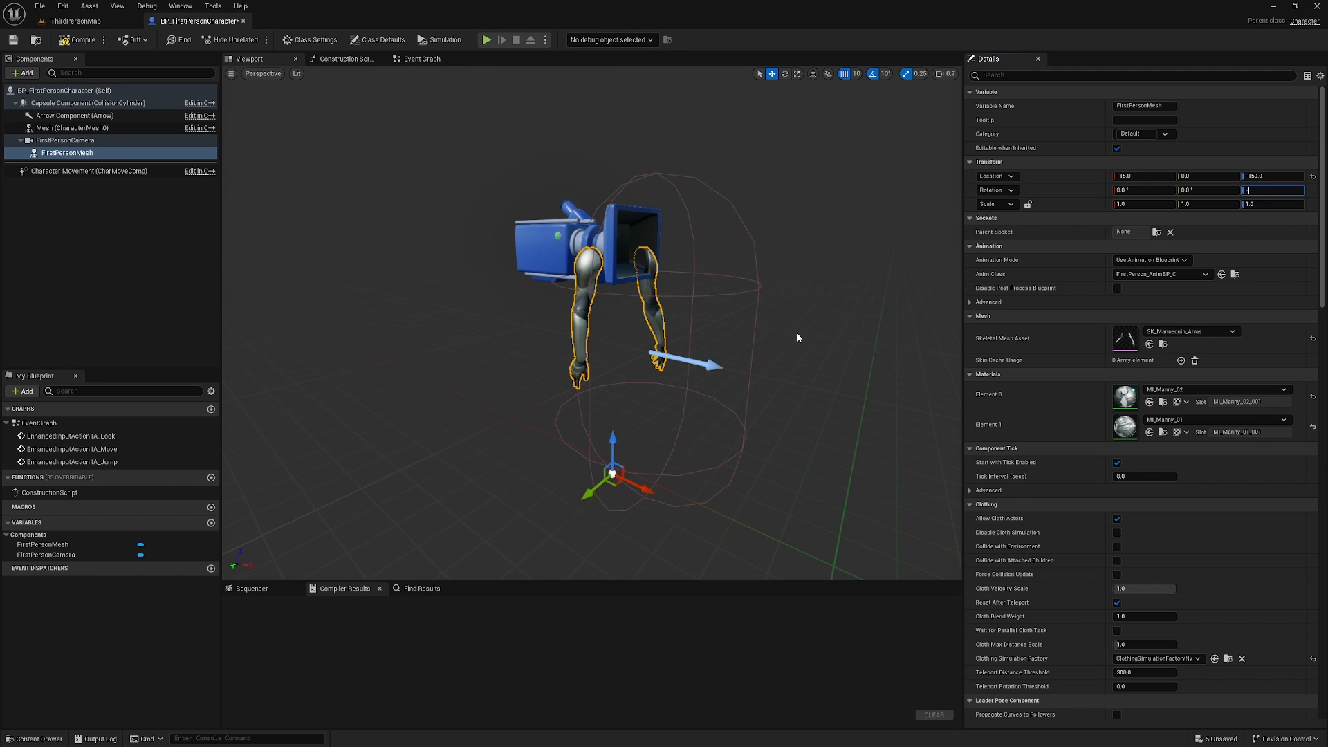
pyautogui.press('Return')
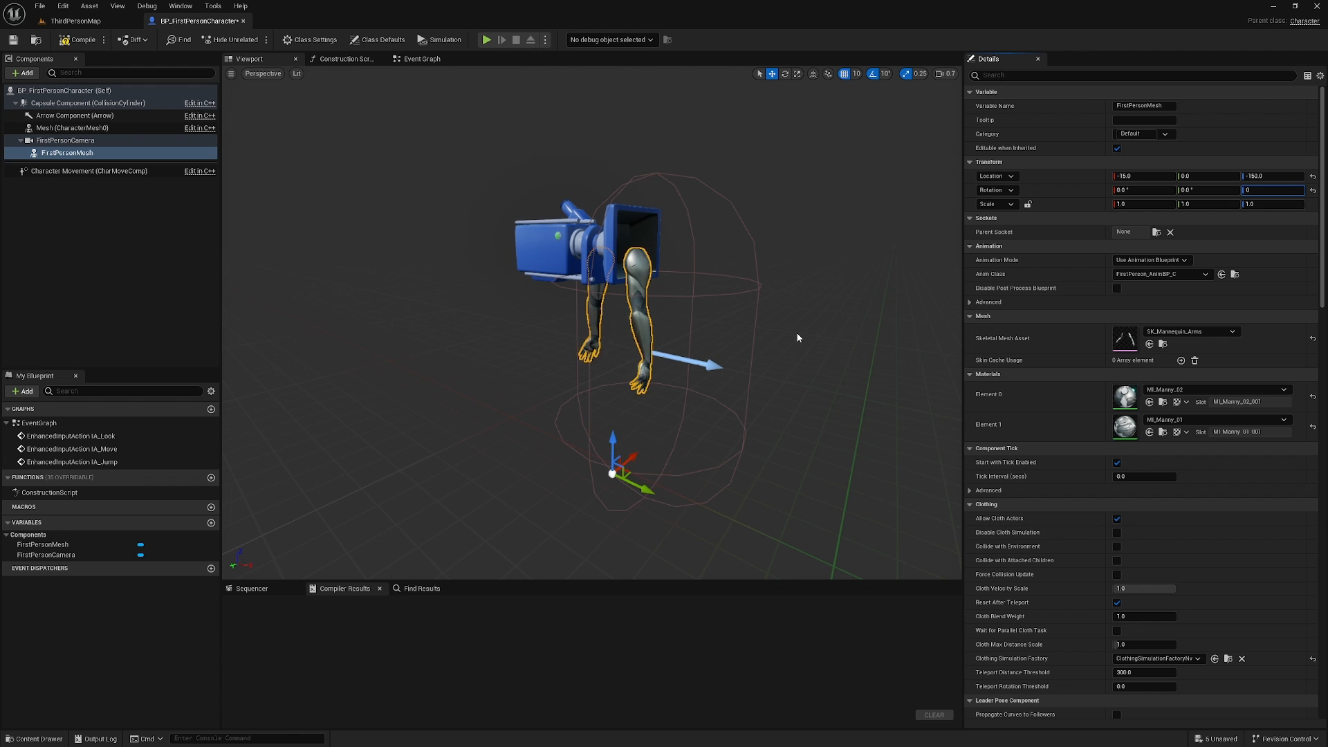
pyautogui.write('0')
pyautogui.press('Return')
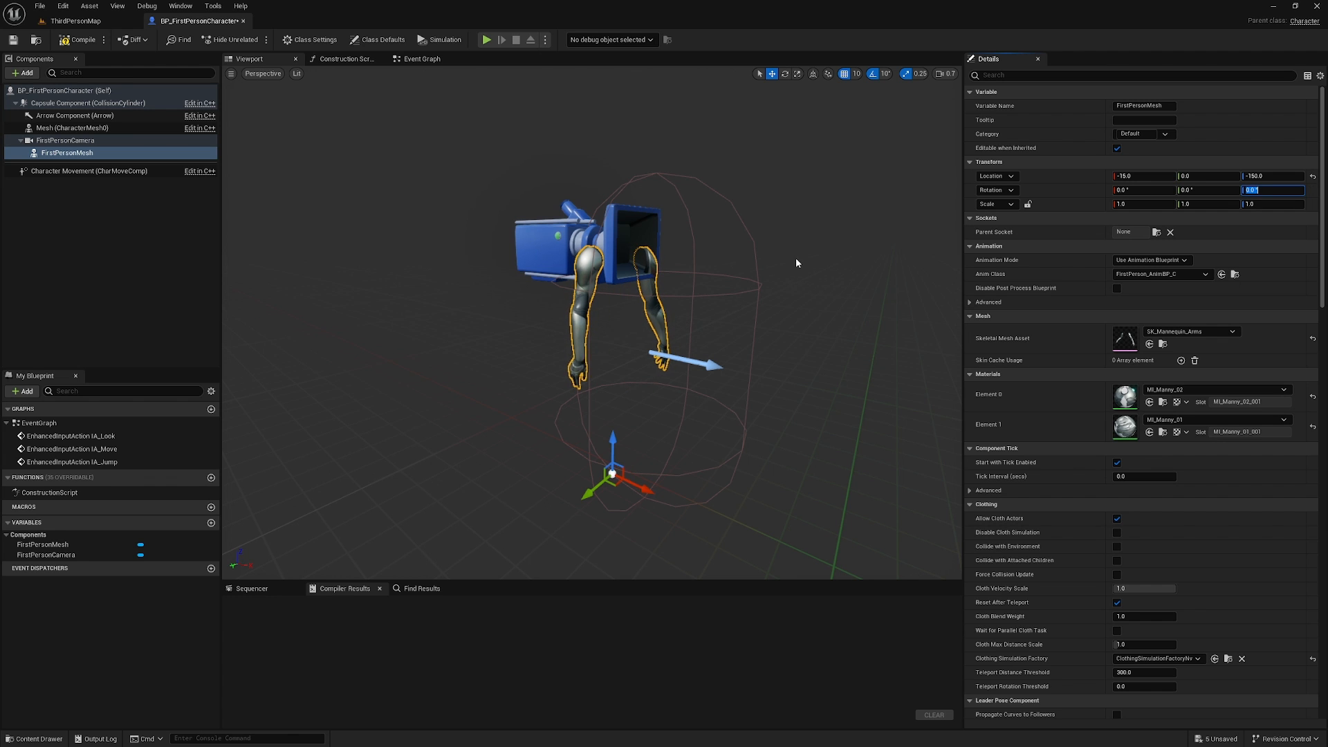
pyautogui.click(812, 358)
pyautogui.moveTo(811, 373); pyautogui.dragTo(786, 355, button='right')
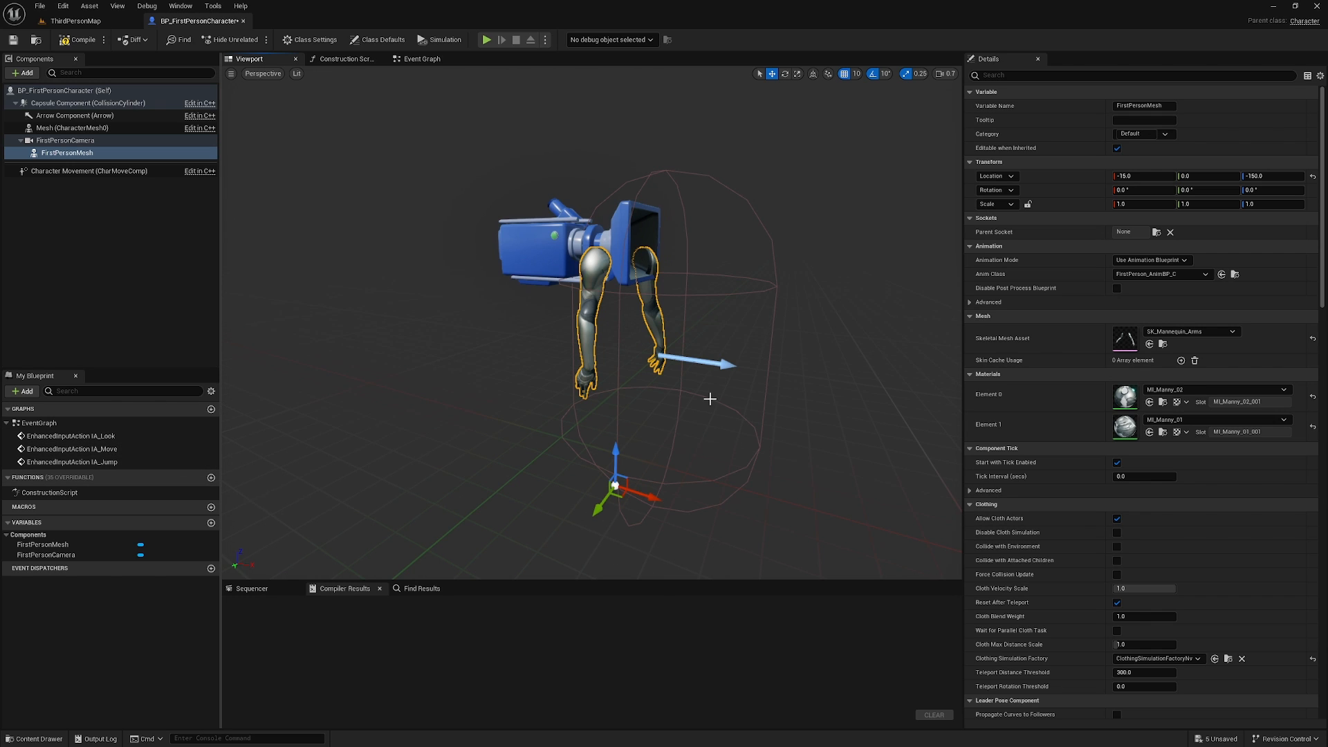
# Review the FirstPersonMesh component's location and rotation values in BP_FirstPersonCharacter
pyautogui.click(90, 21)
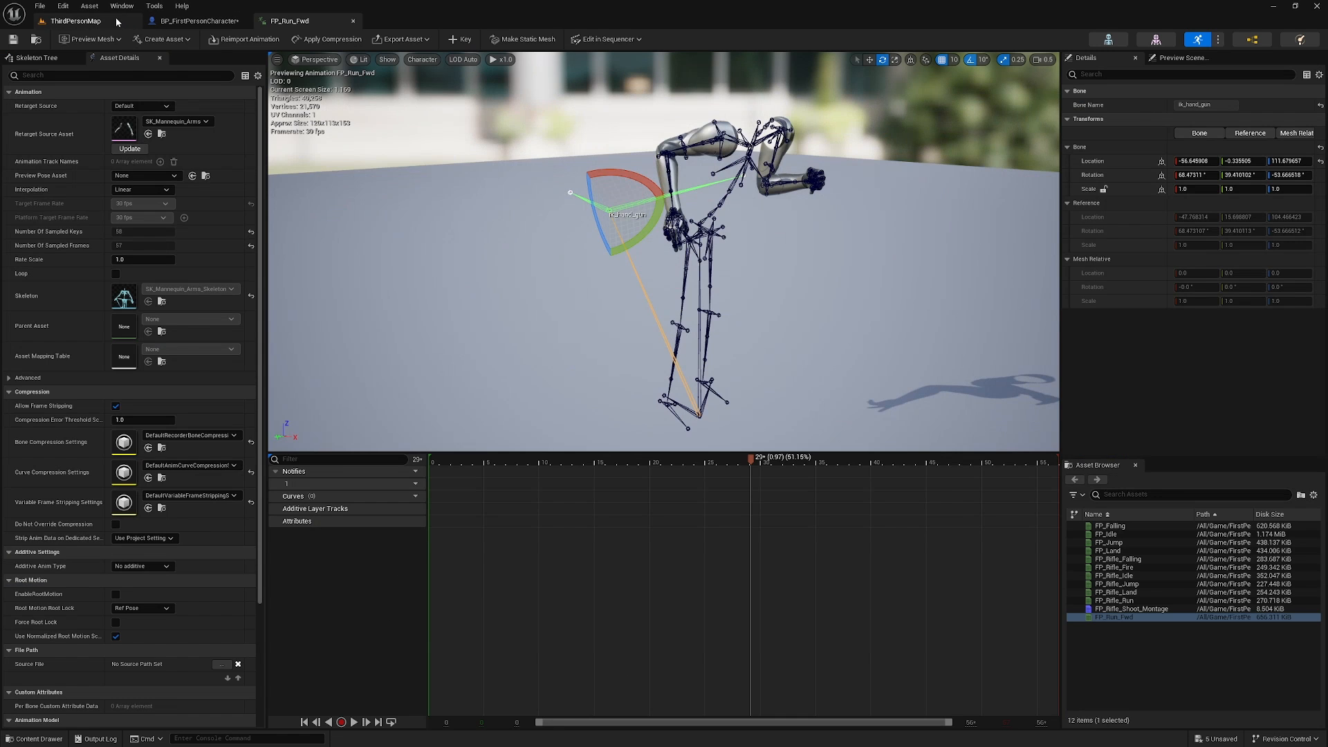
pyautogui.click(209, 18)
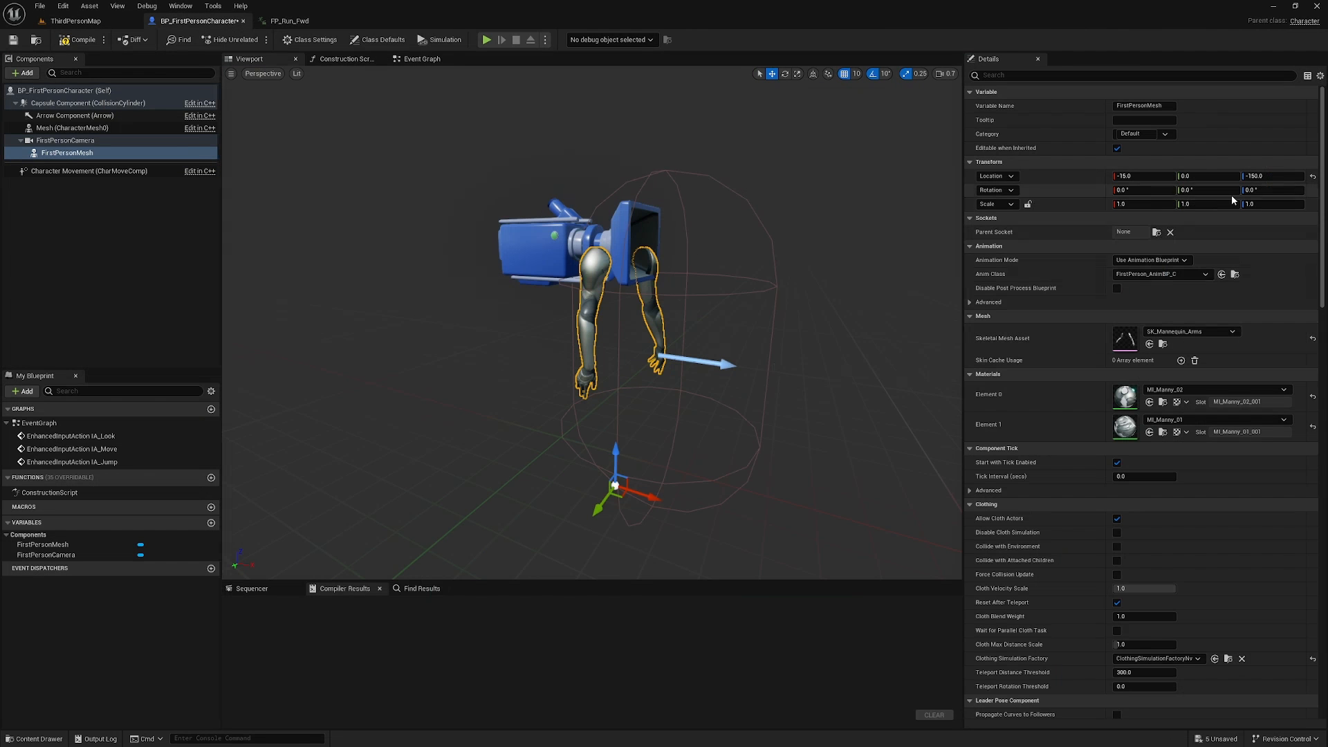
pyautogui.click(1288, 190)
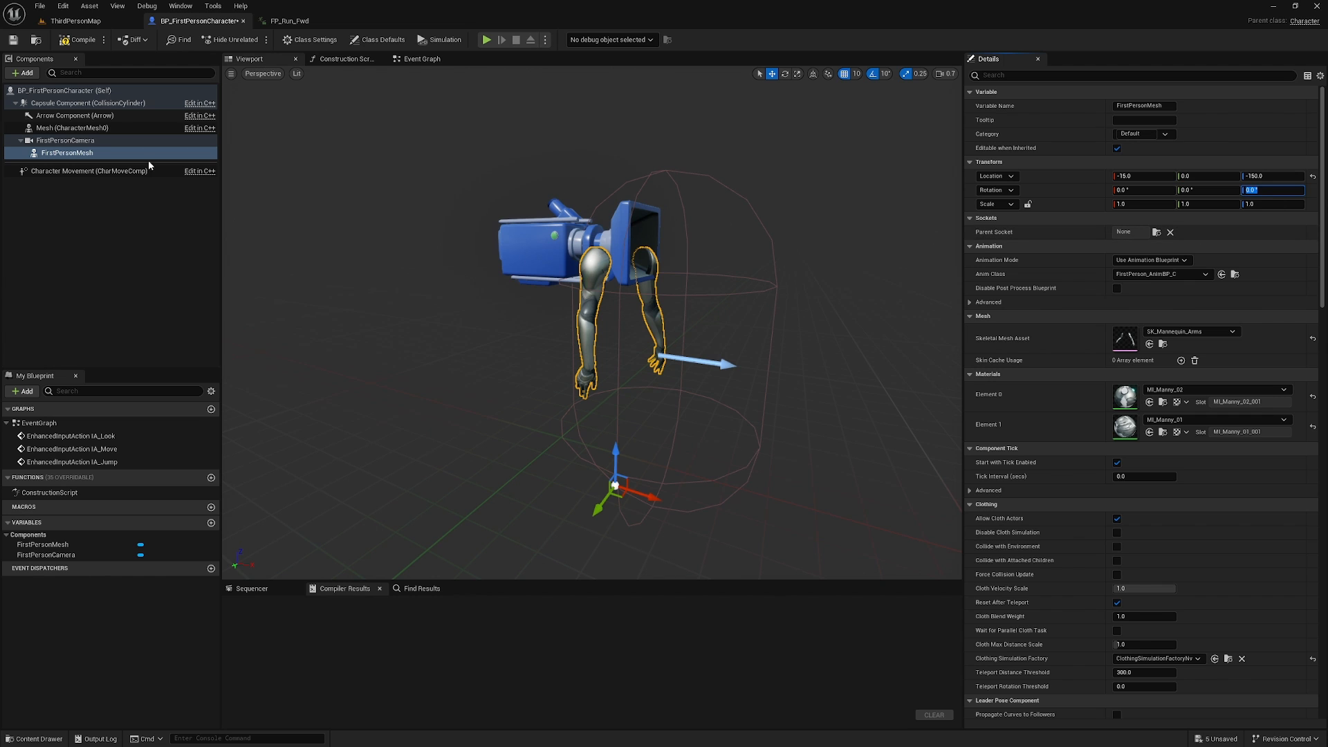
pyautogui.click(76, 153)
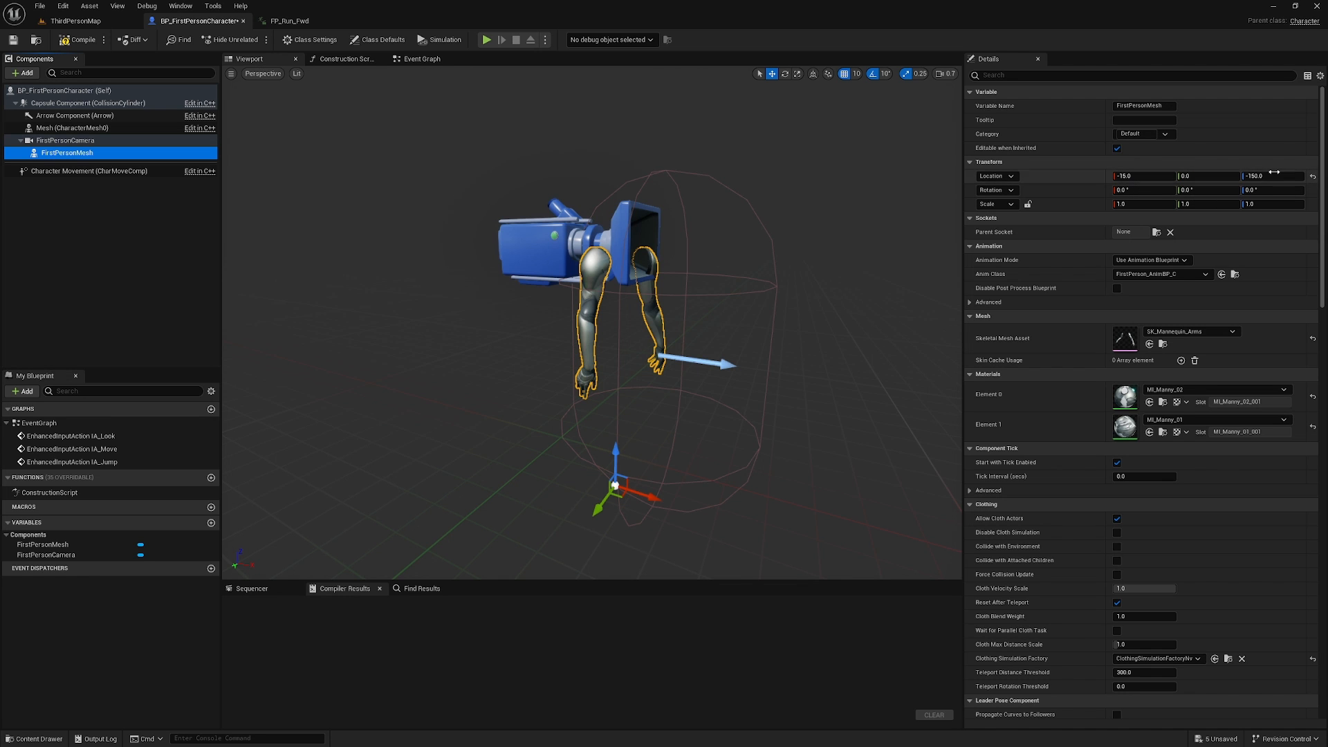
# Switch to ThirdPersonMap and place a Camera Actor in the level just behind the mannequin's head
pyautogui.click(78, 22)
pyautogui.moveTo(469, 202); pyautogui.dragTo(142, 247, button='right')
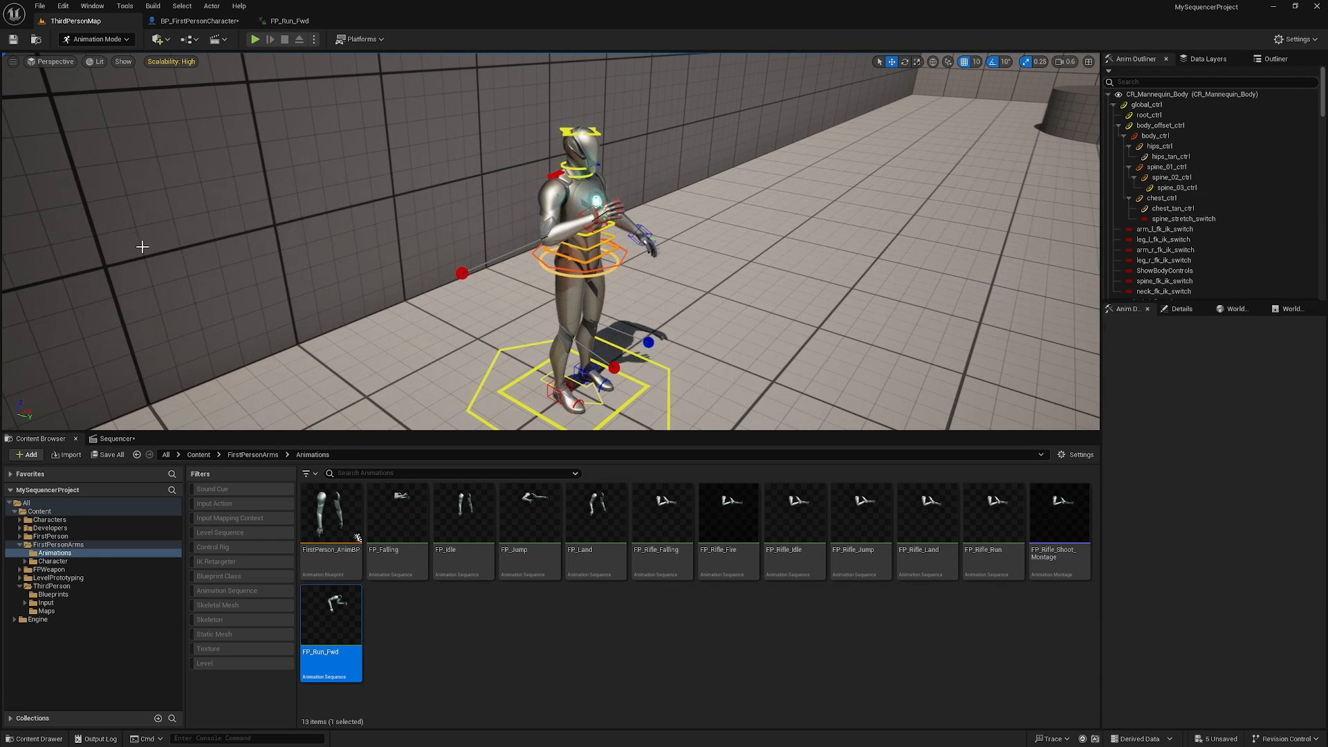
pyautogui.click(163, 40)
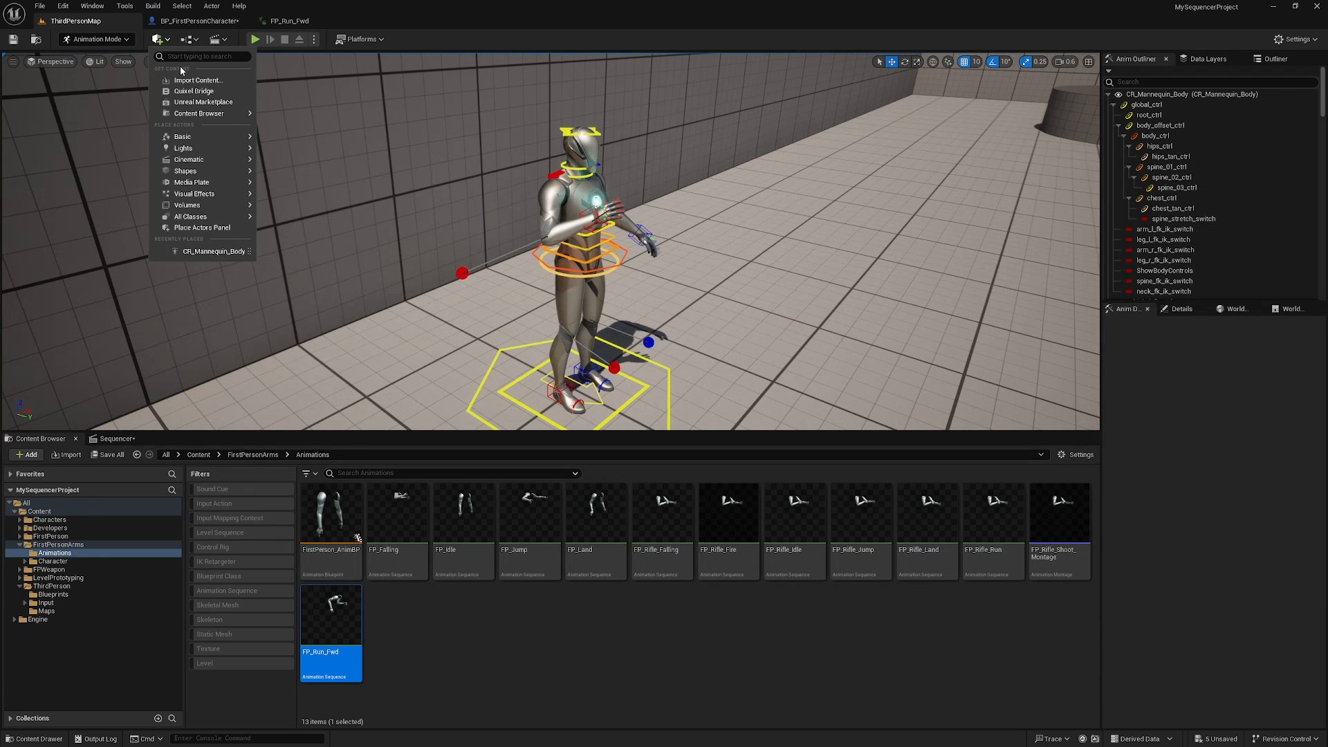
pyautogui.write('camera')
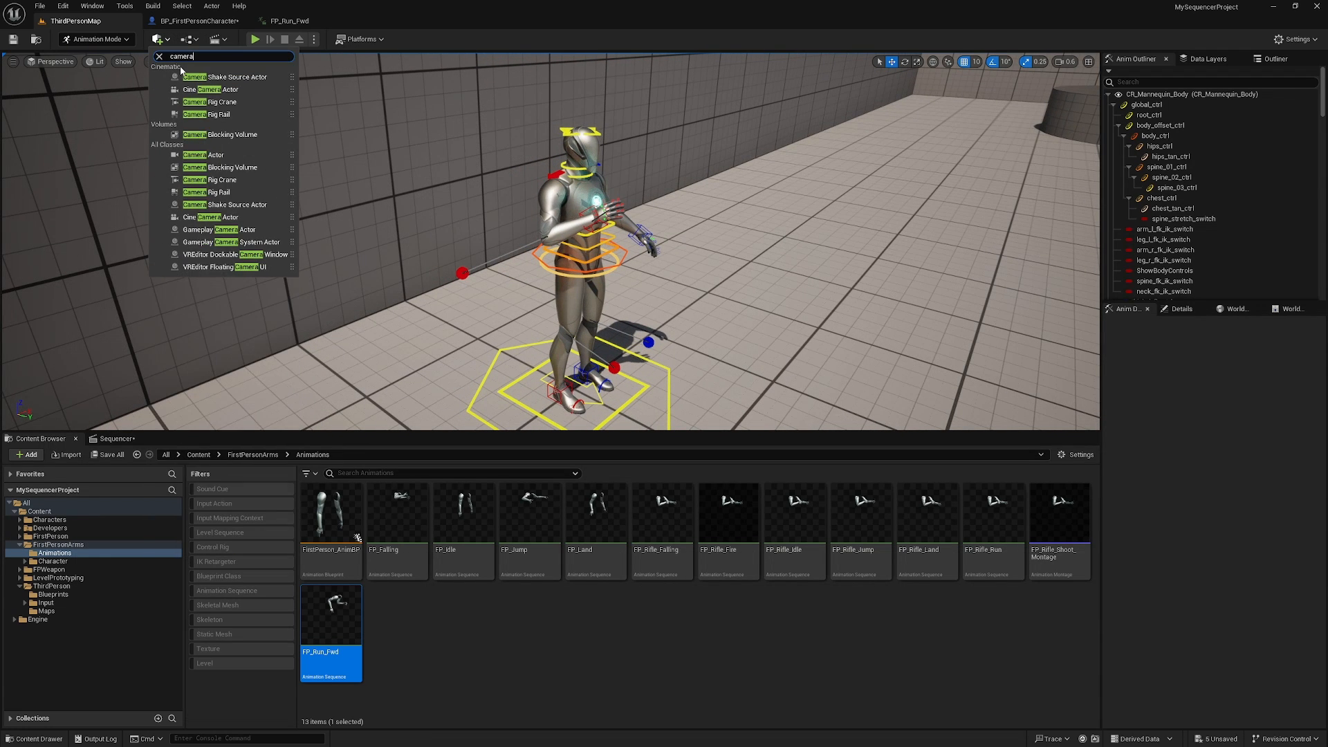
pyautogui.moveTo(206, 155); pyautogui.dragTo(552, 132)
pyautogui.press('e')
pyautogui.moveTo(698, 178); pyautogui.dragTo(761, 138, button='right')
pyautogui.moveTo(734, 257); pyautogui.dragTo(741, 207, button='right')
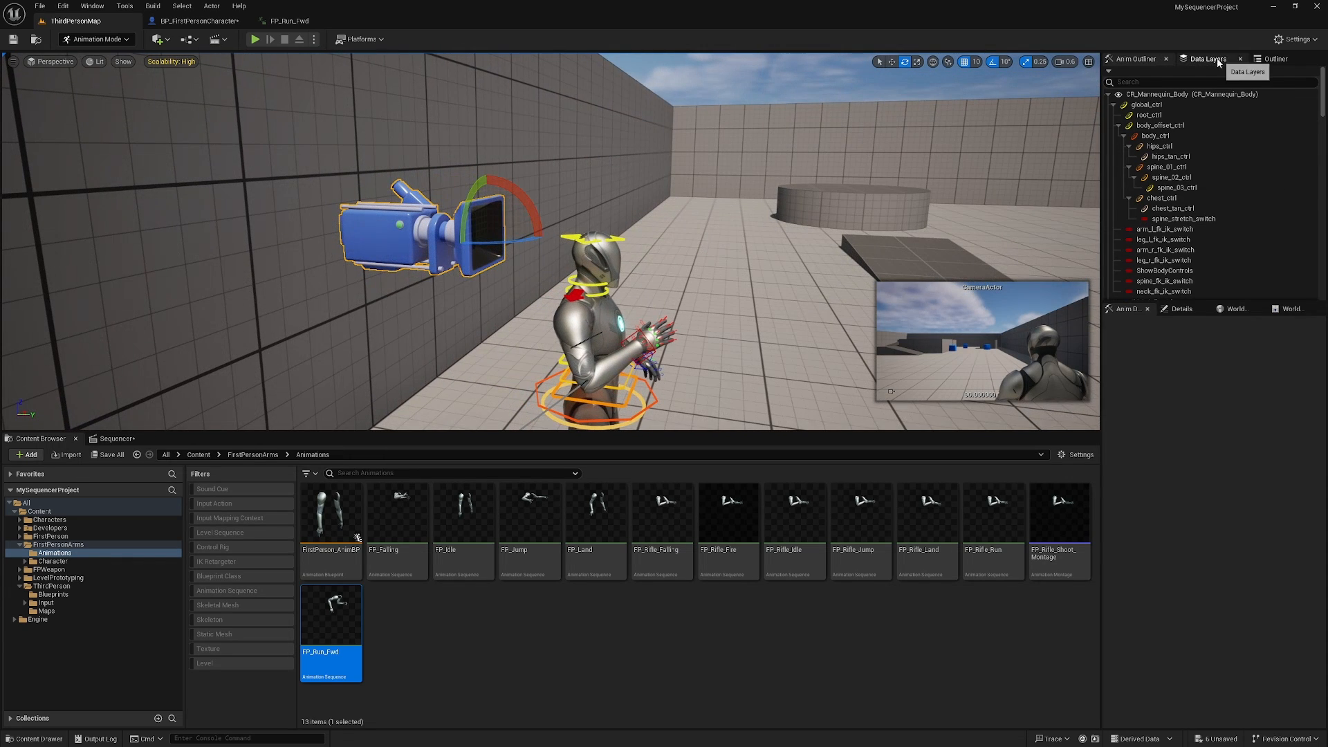
# Attach CR_Mannequin_Body to the CameraActor as its child in the level's actor hierarchy
pyautogui.click(1273, 58)
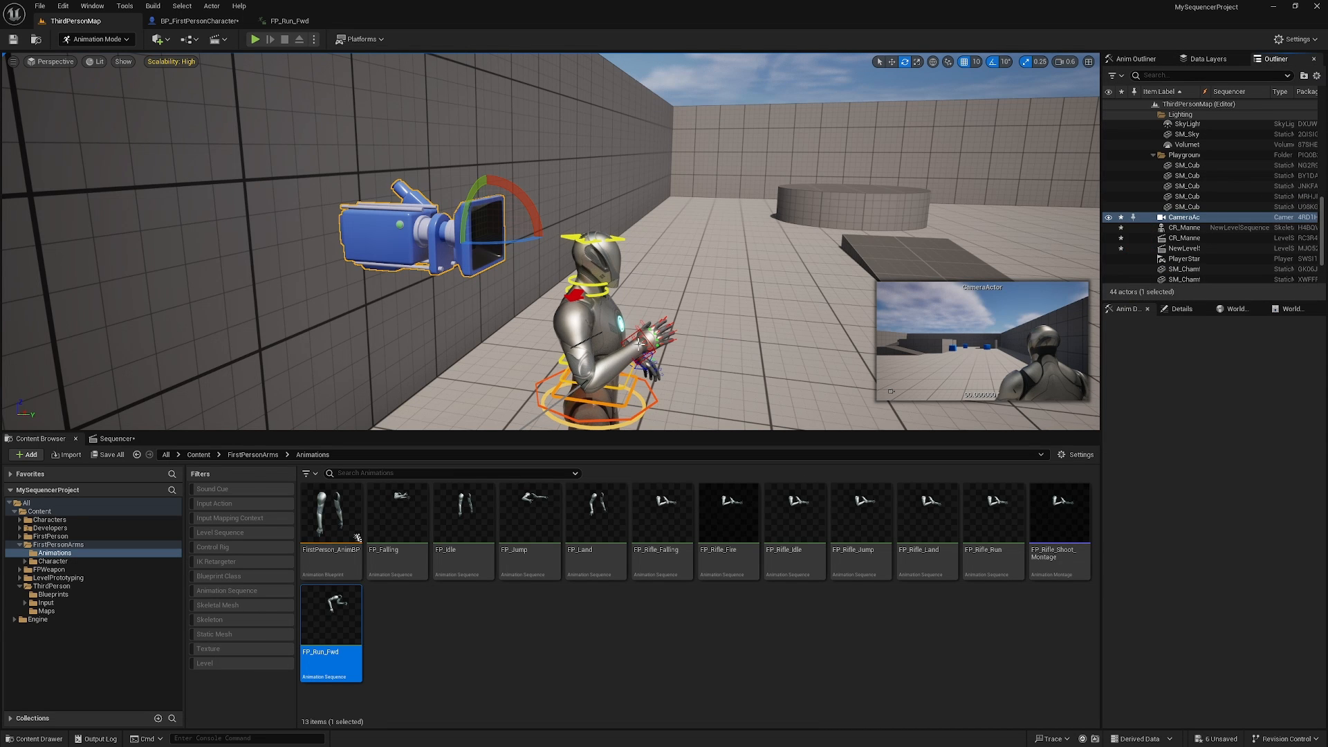
pyautogui.moveTo(639, 343); pyautogui.dragTo(581, 384, button='right')
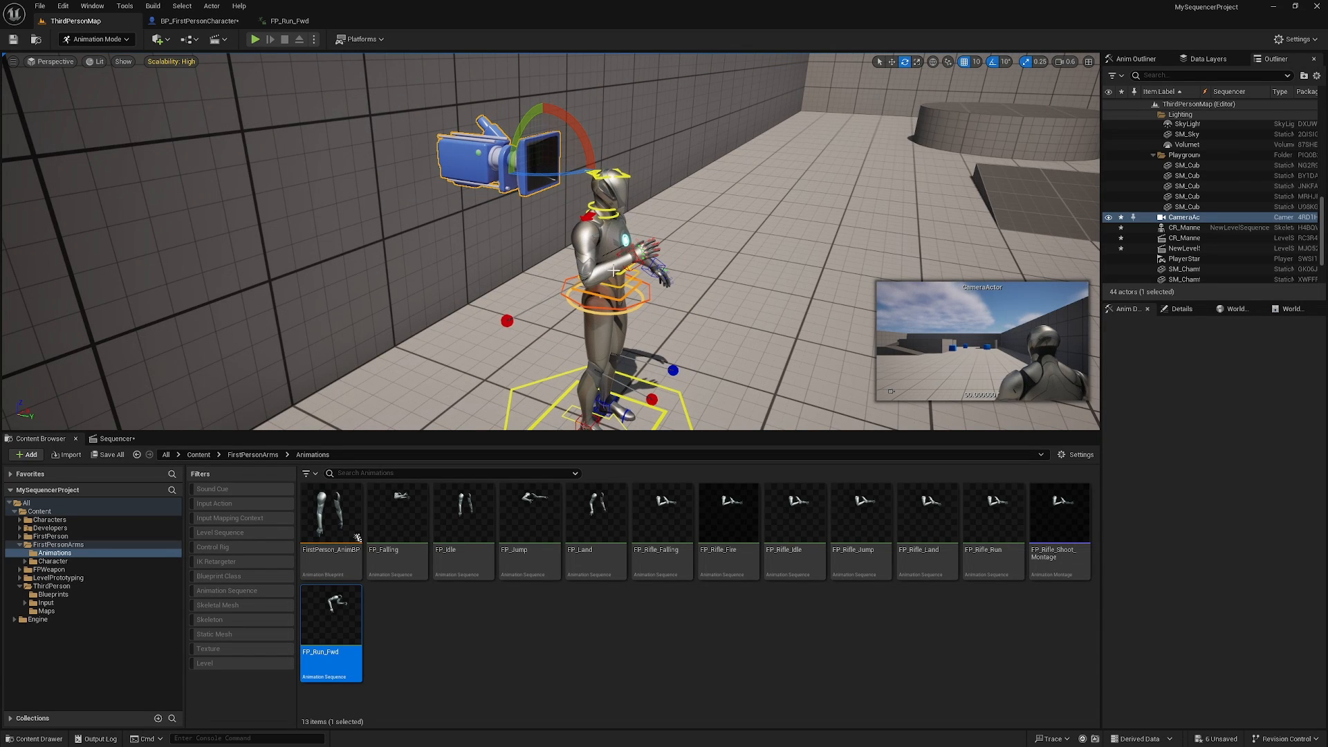
pyautogui.click(1185, 228)
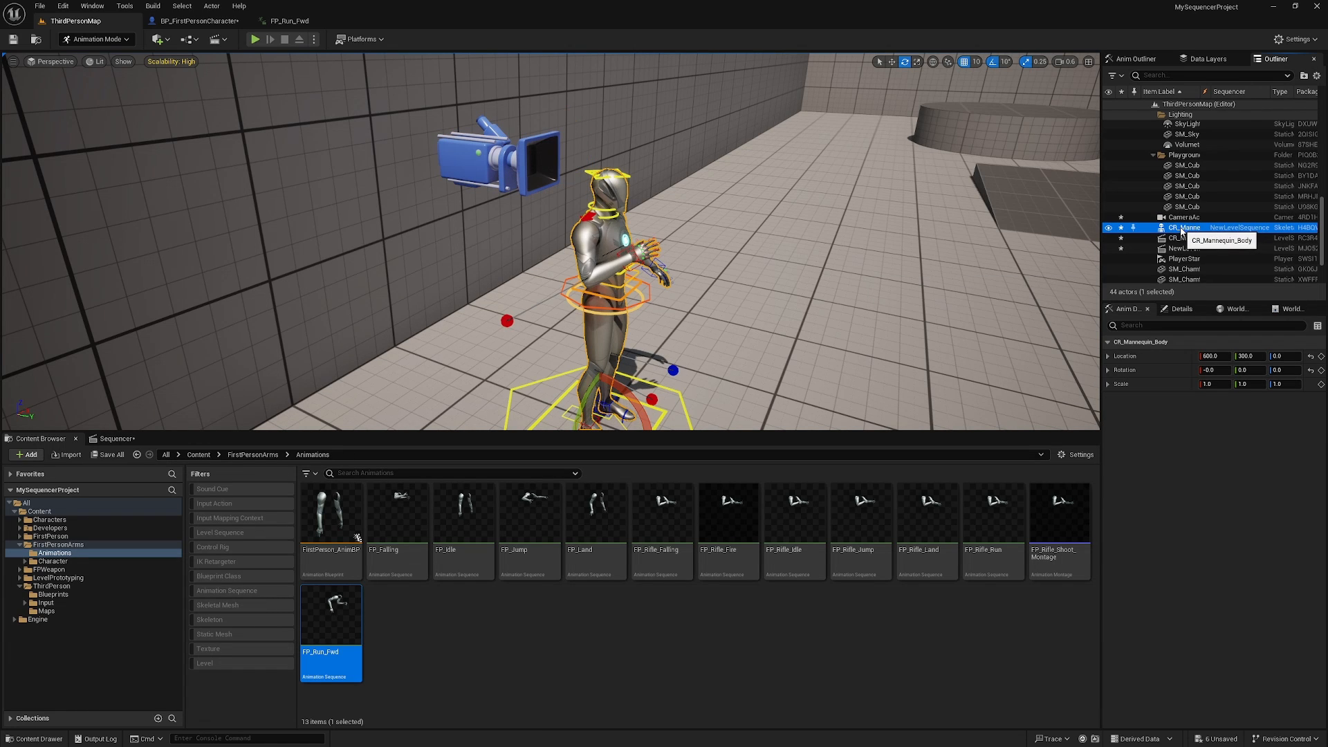
pyautogui.moveTo(1187, 233)
pyautogui.mouseDown()
pyautogui.moveTo(1199, 220)
pyautogui.moveTo(1167, 221)
pyautogui.mouseUp()
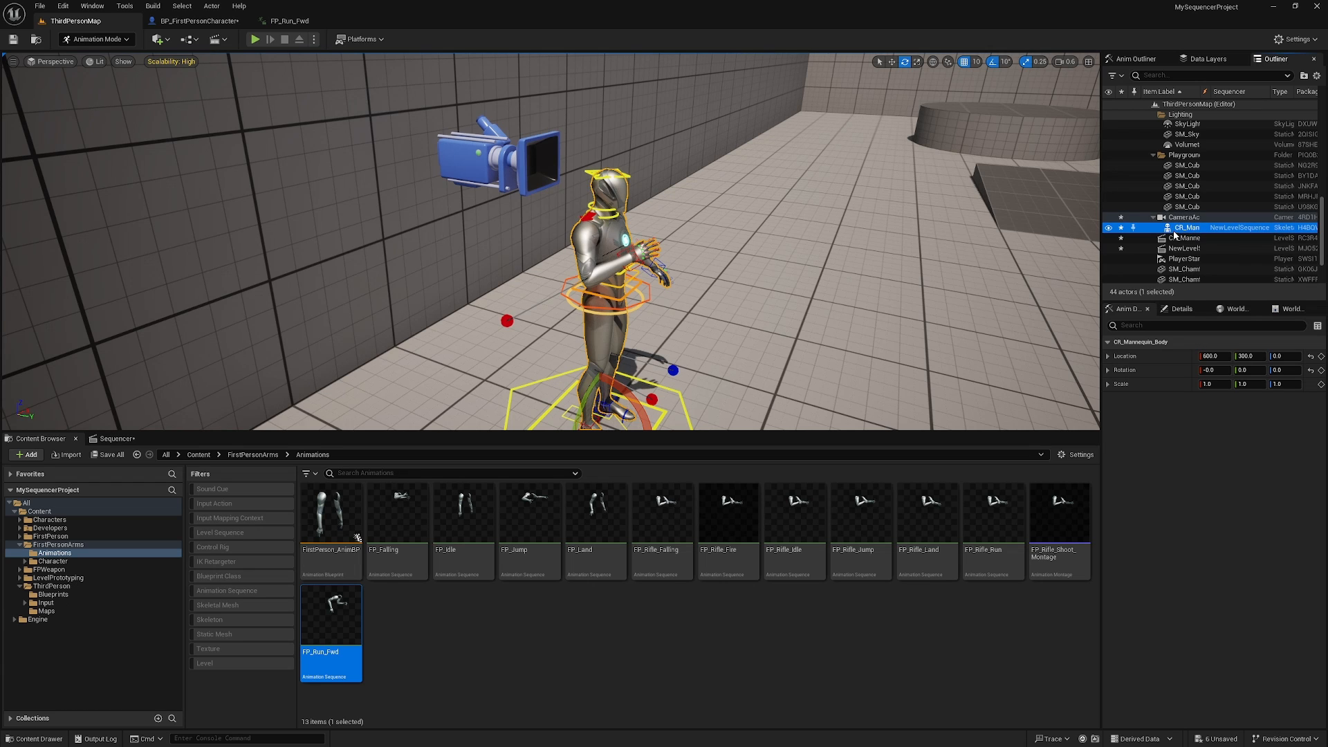
# Set the location of CR_Mannequin_Body relative to its parent camera to X -15, Y 0, Z -150
pyautogui.click(1220, 356)
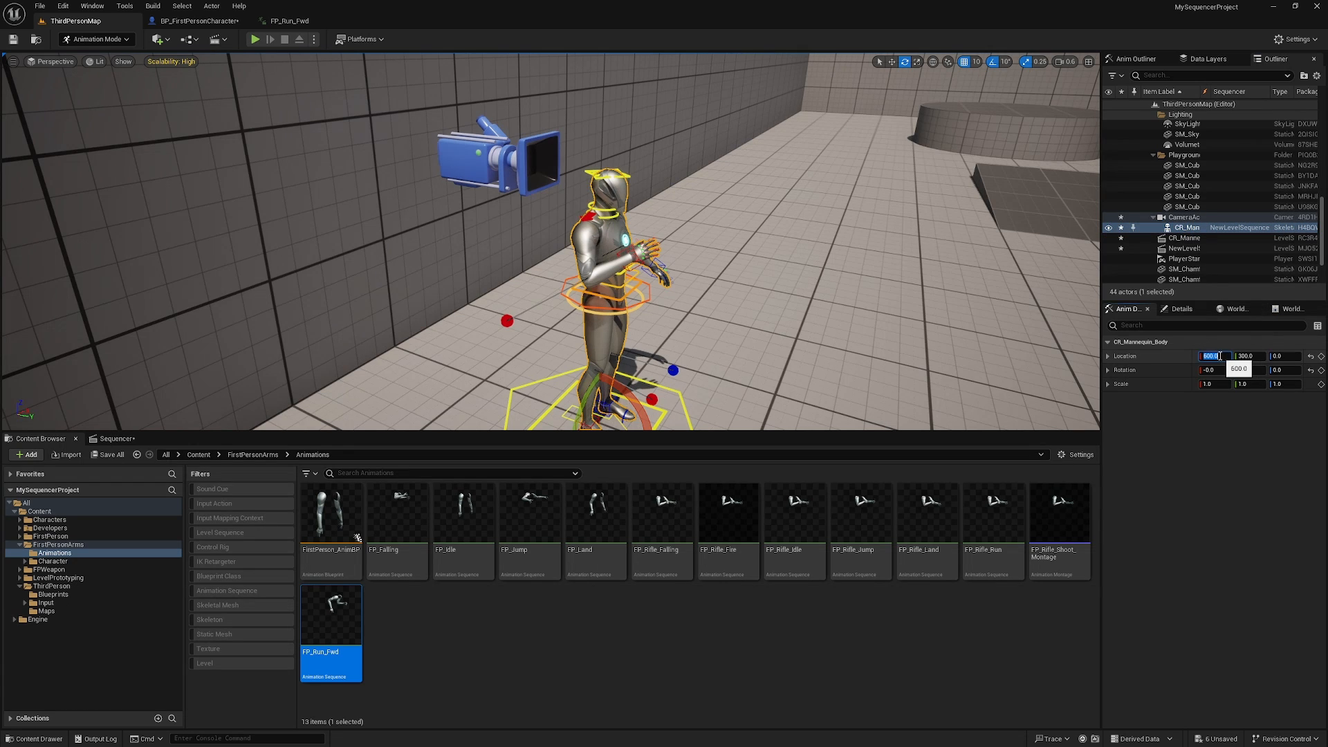
pyautogui.write('-15')
pyautogui.press('Return')
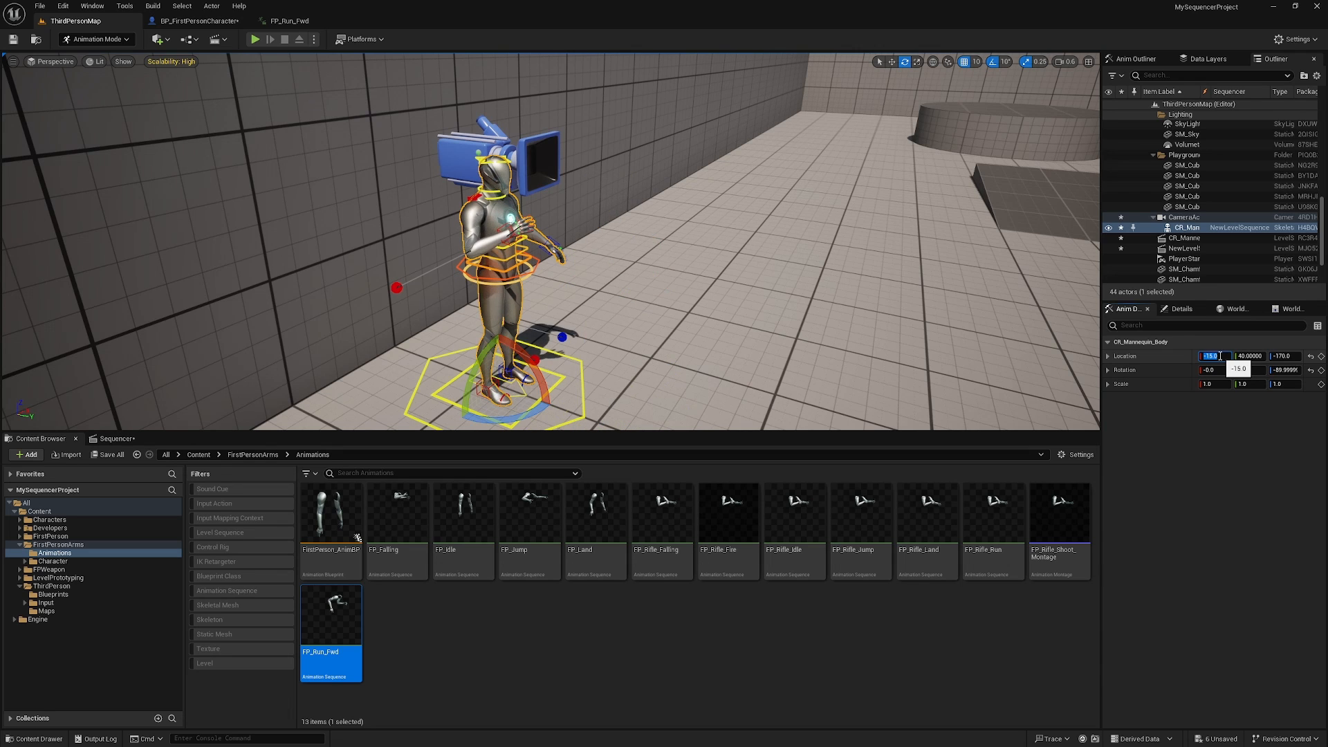
pyautogui.click(1253, 355)
pyautogui.write('0')
pyautogui.press('Return')
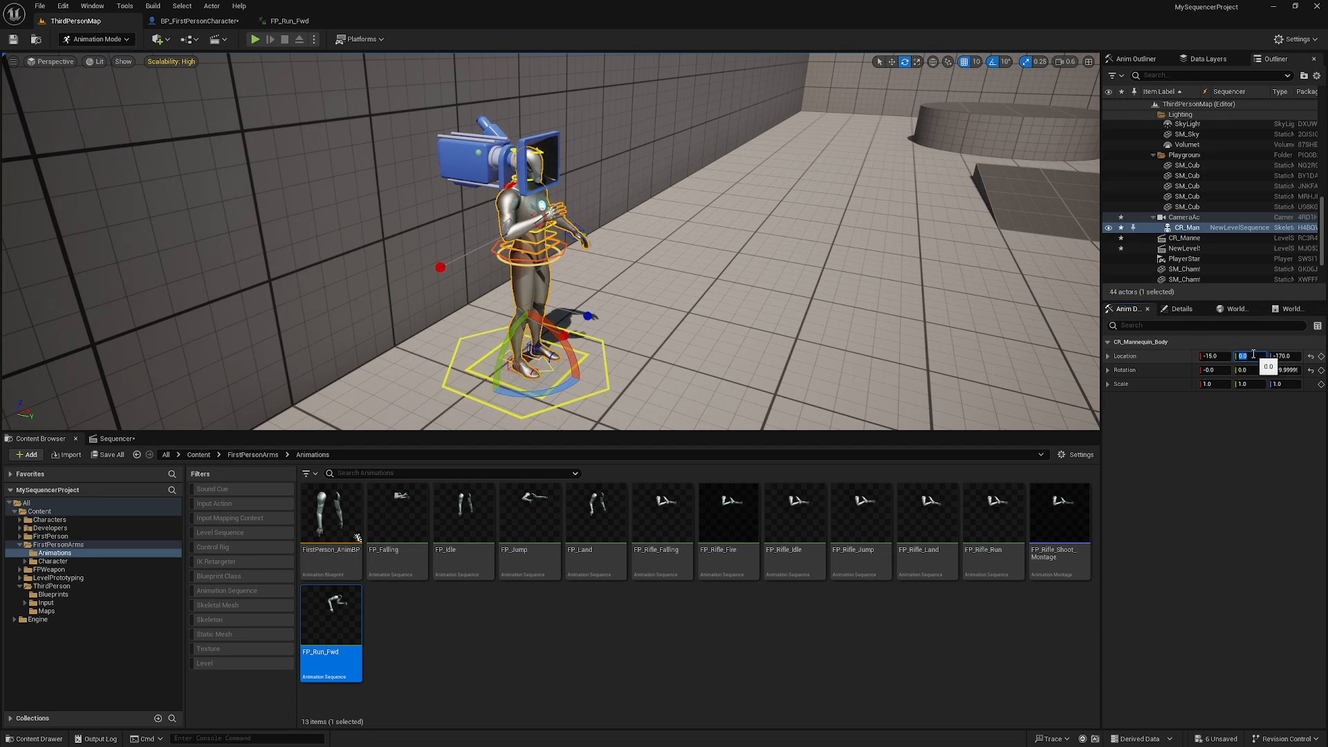
pyautogui.click(1294, 357)
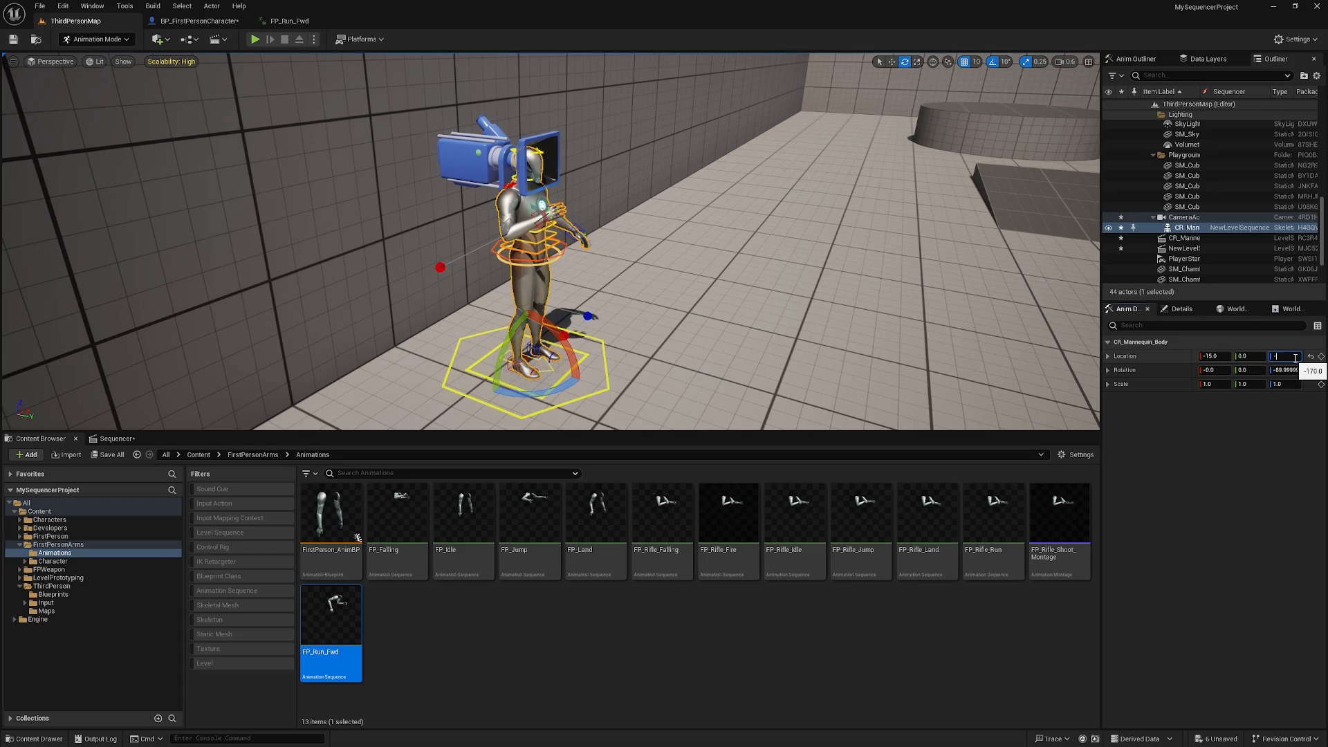
pyautogui.write('-150')
pyautogui.press('Return')
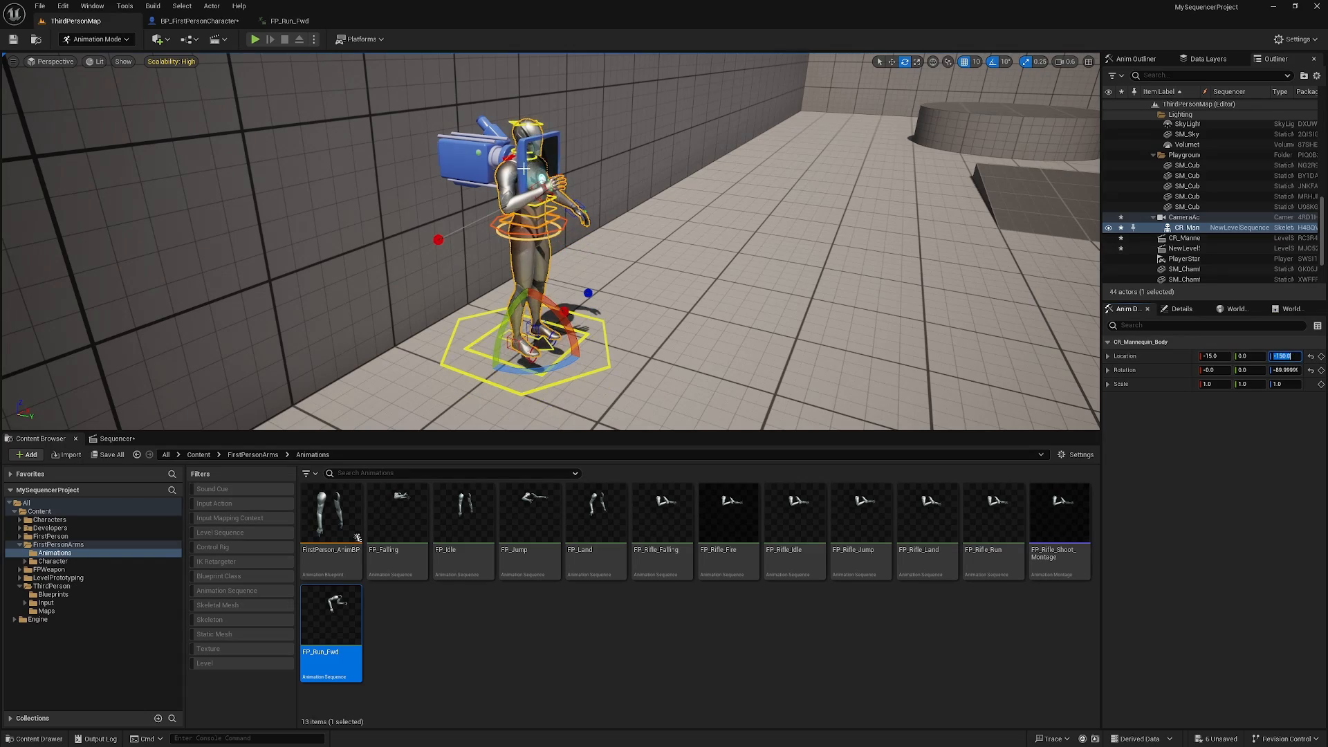
# Compare the mannequin's placement against the level camera with the arms and camera in BP_FirstPersonCharacter
pyautogui.press('w')
pyautogui.moveTo(551, 240); pyautogui.dragTo(373, 245, button='right')
pyautogui.press('s')
pyautogui.moveTo(502, 238); pyautogui.dragTo(657, 238, button='right')
pyautogui.press('a')
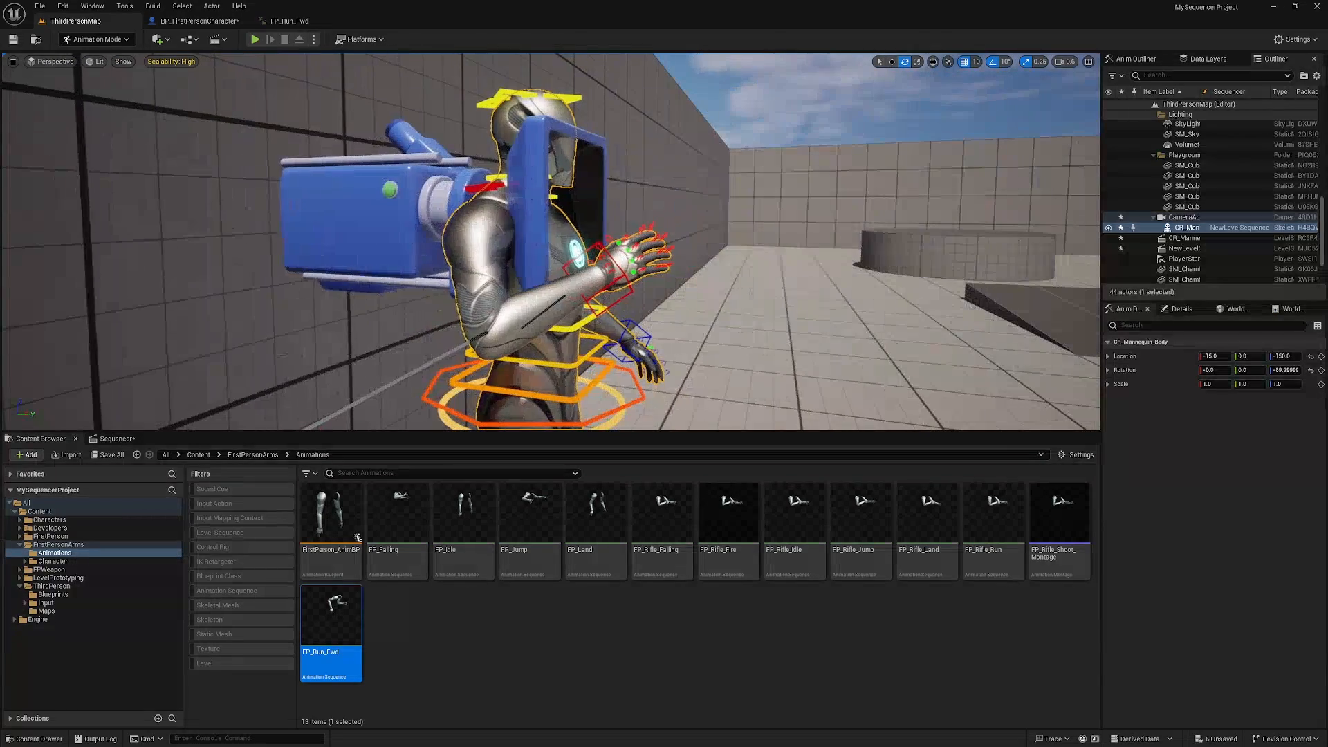
pyautogui.click(199, 21)
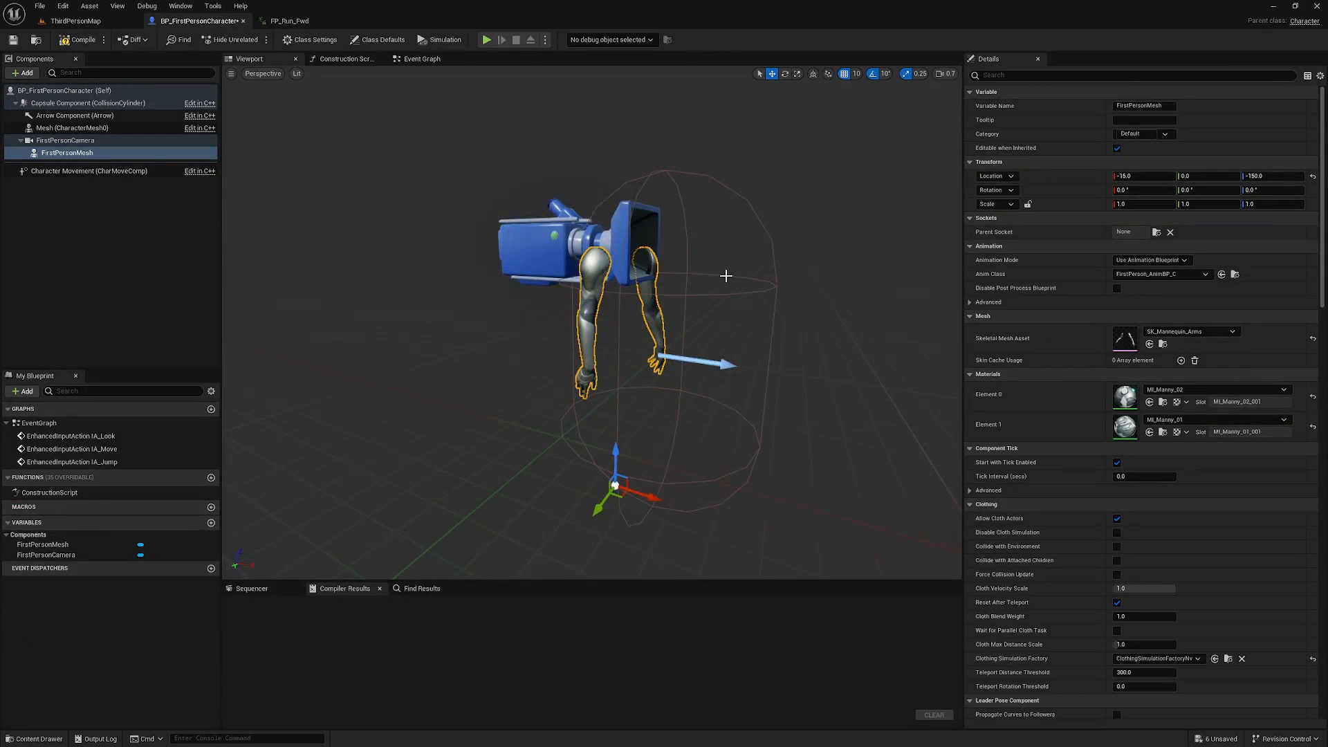
pyautogui.scroll(3, 545, 275)
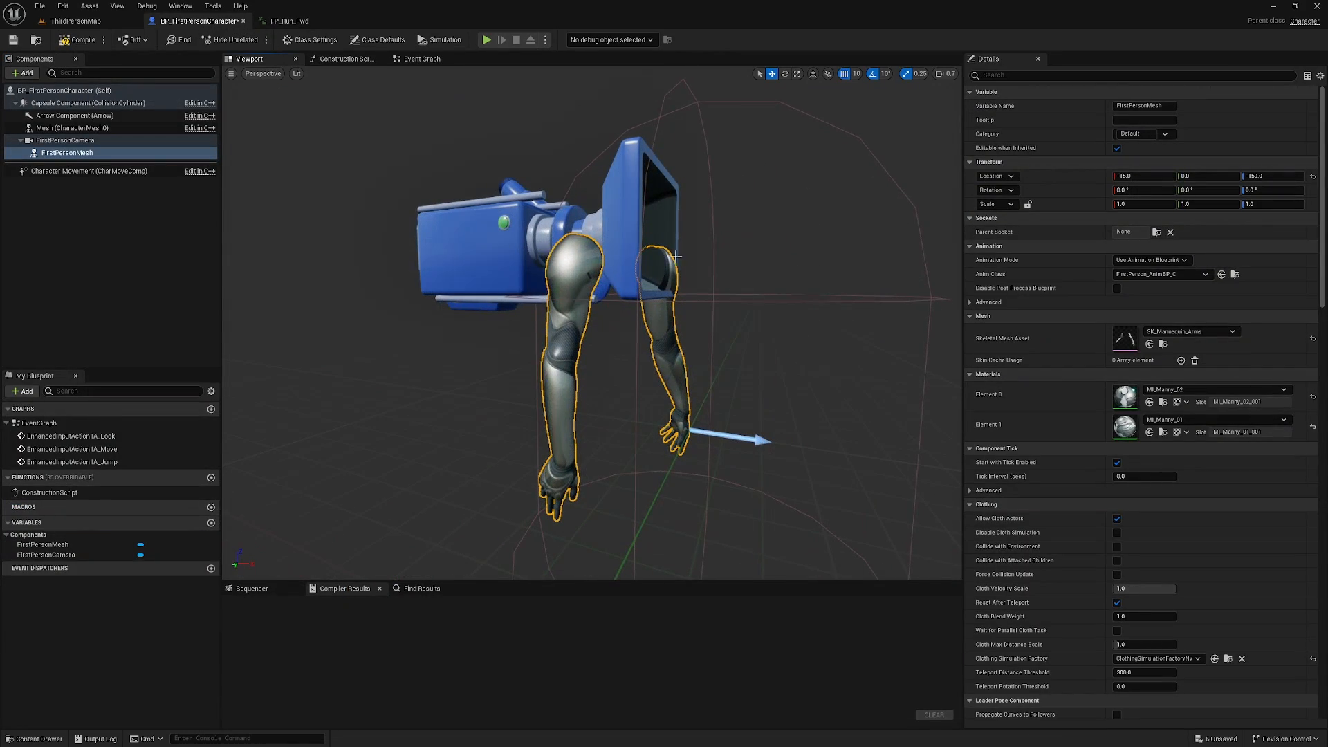
pyautogui.scroll(-4, 630, 402)
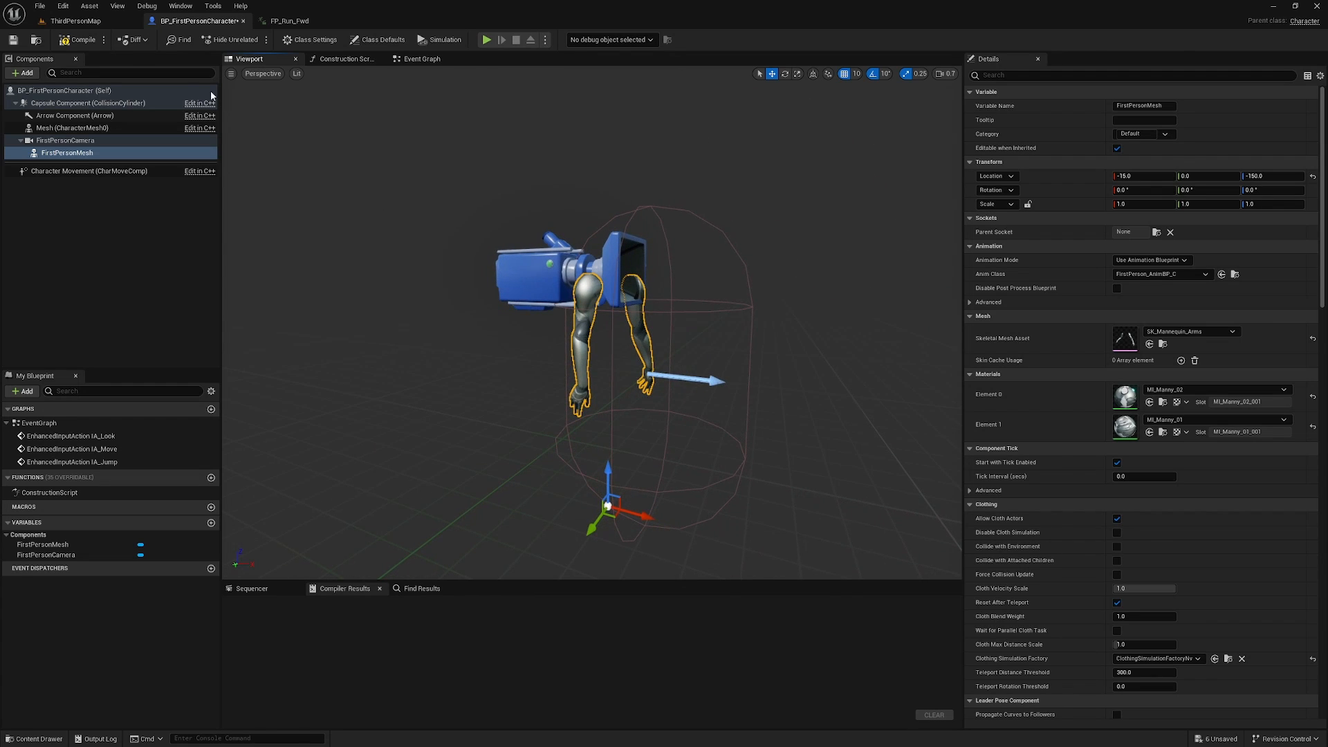
pyautogui.click(75, 21)
pyautogui.moveTo(541, 204); pyautogui.dragTo(623, 206, button='right')
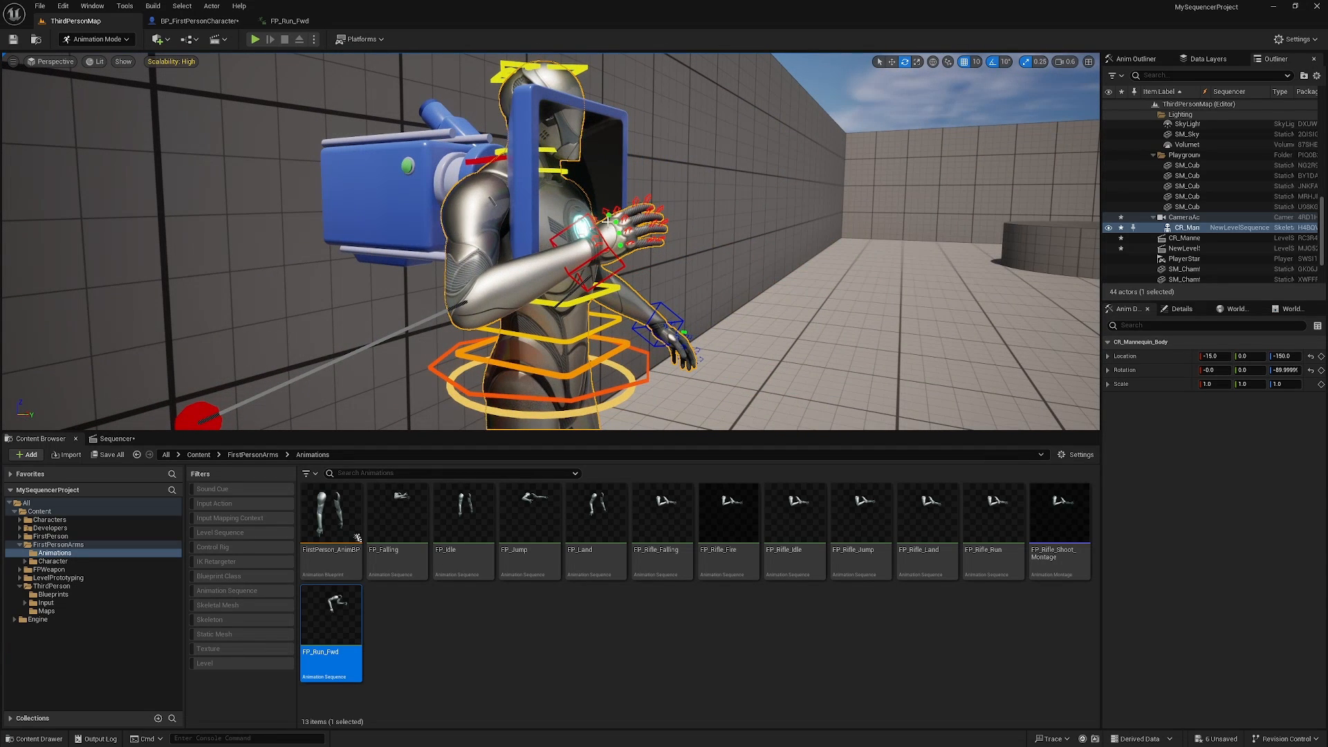
# Enlarge the level viewport and split it into two side-by-side panes, with the first pane looking through CameraActor
pyautogui.moveTo(635, 433); pyautogui.dragTo(693, 527)
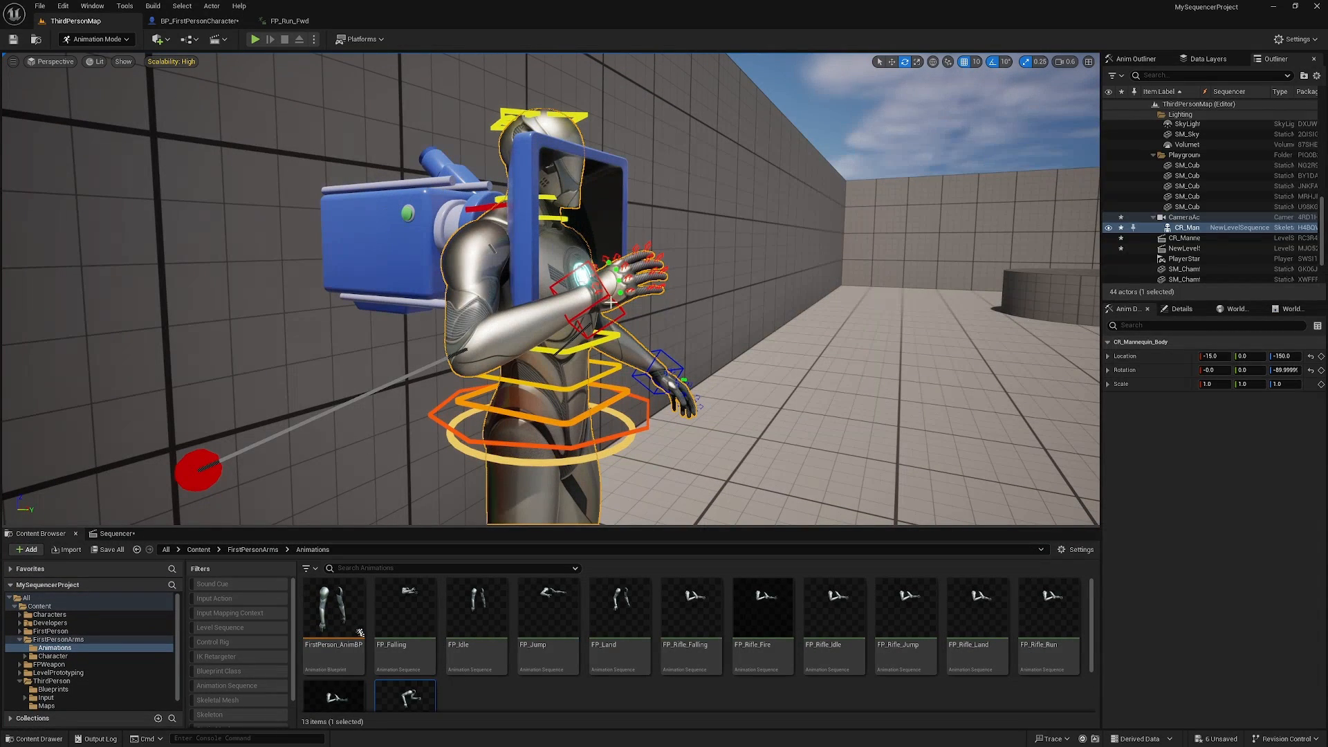
pyautogui.moveTo(534, 255); pyautogui.dragTo(678, 206, button='right')
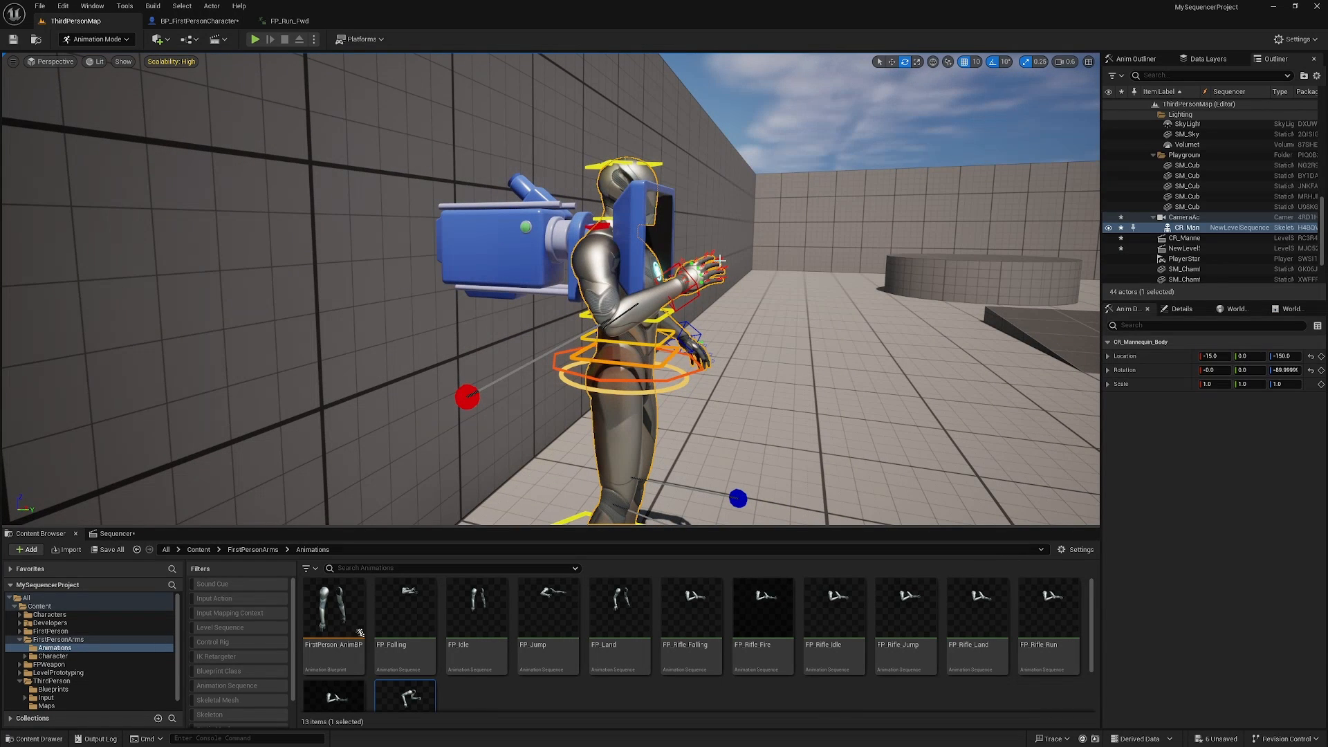
pyautogui.click(12, 63)
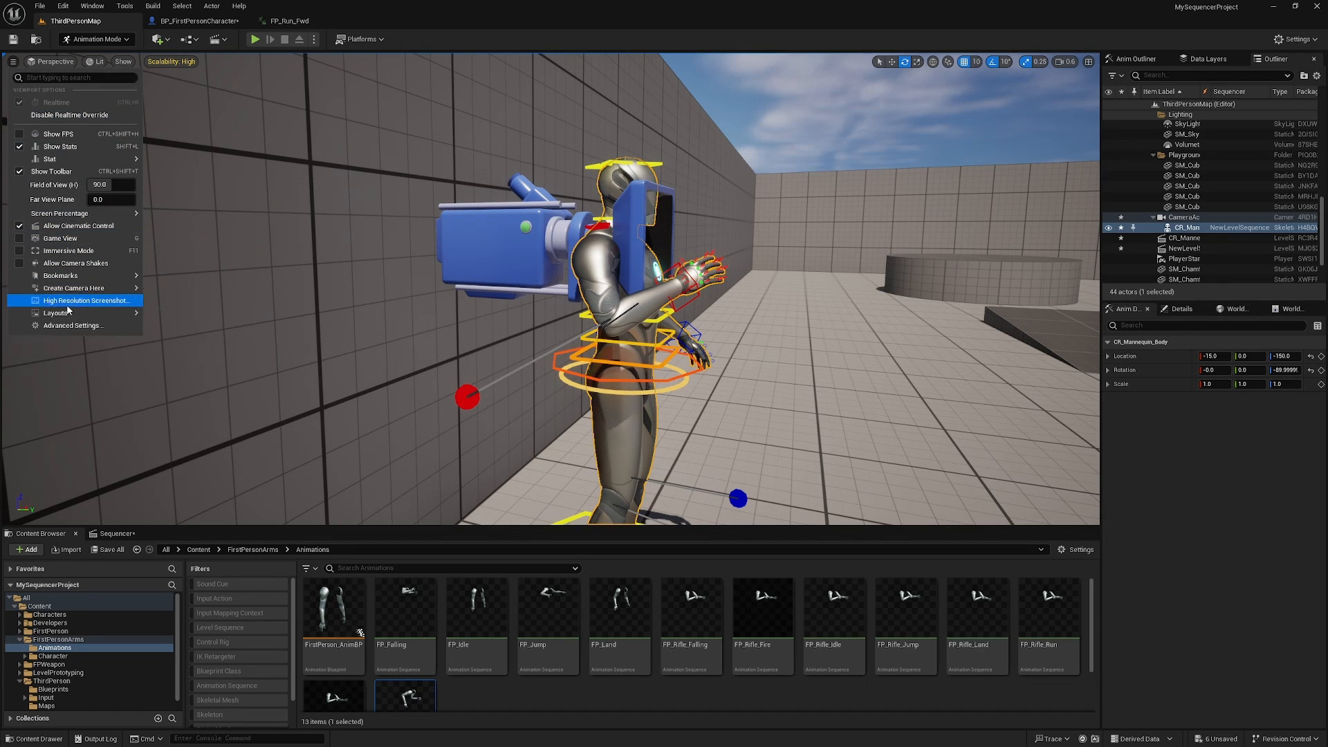
pyautogui.moveTo(72, 315)
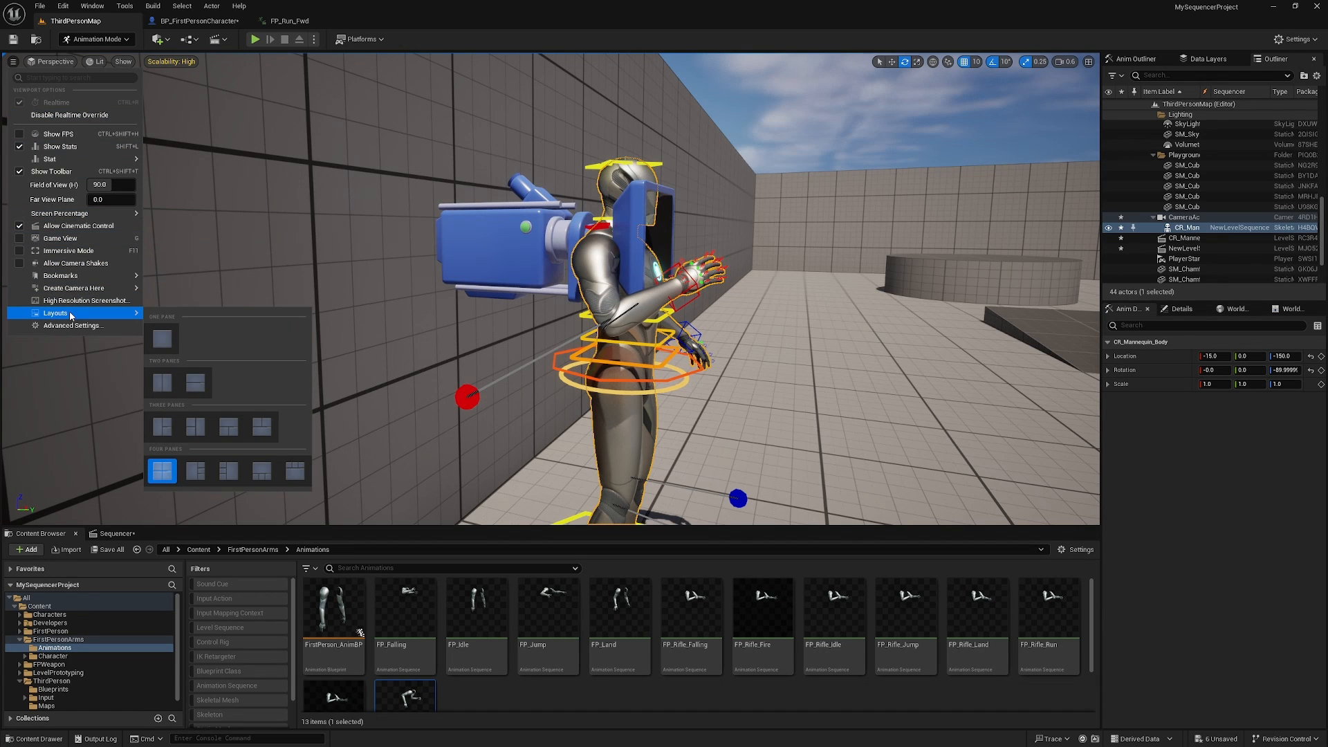
pyautogui.click(165, 385)
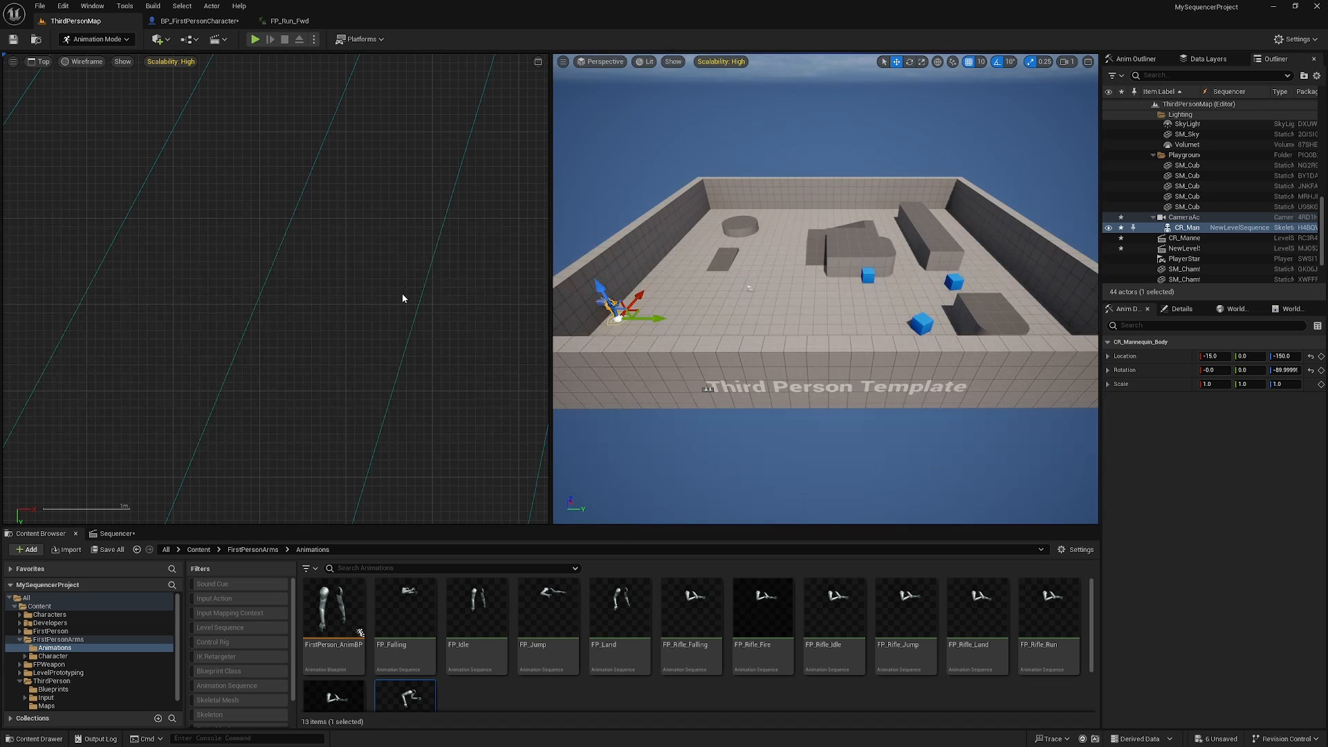
pyautogui.click(42, 63)
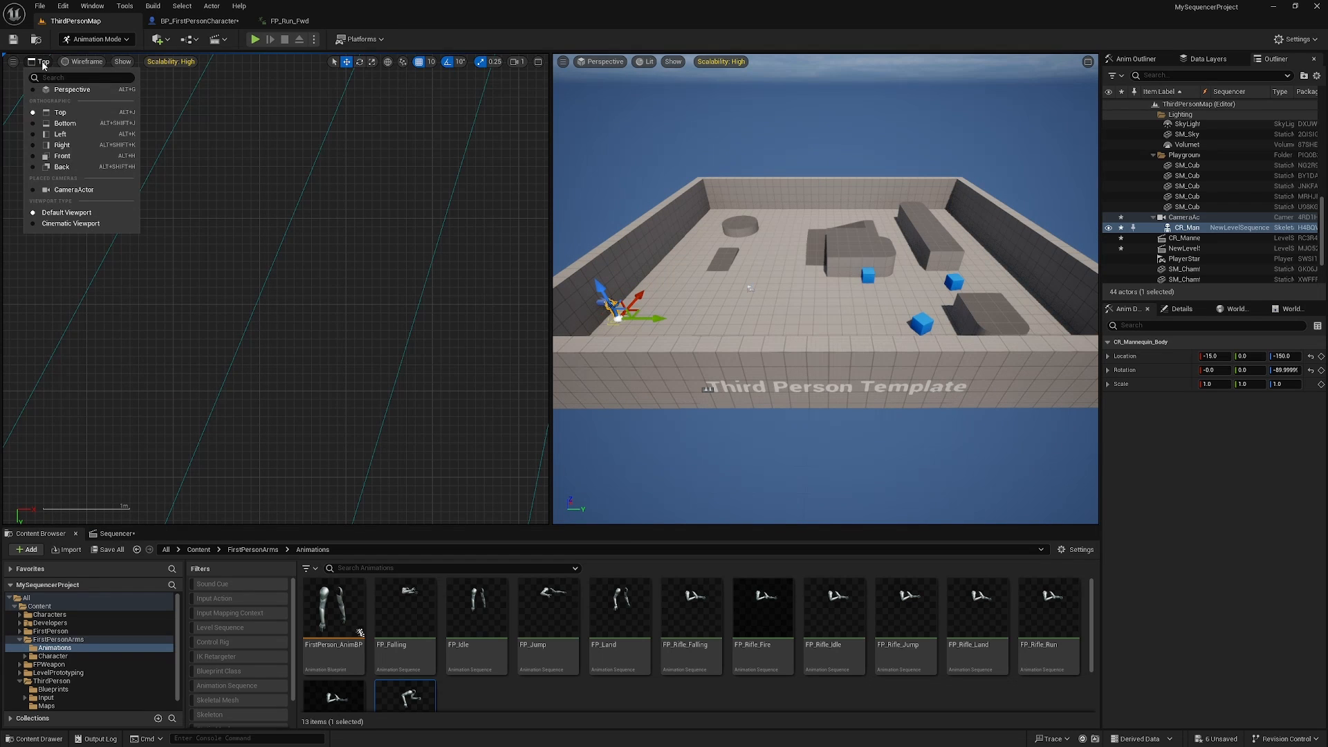
pyautogui.click(74, 190)
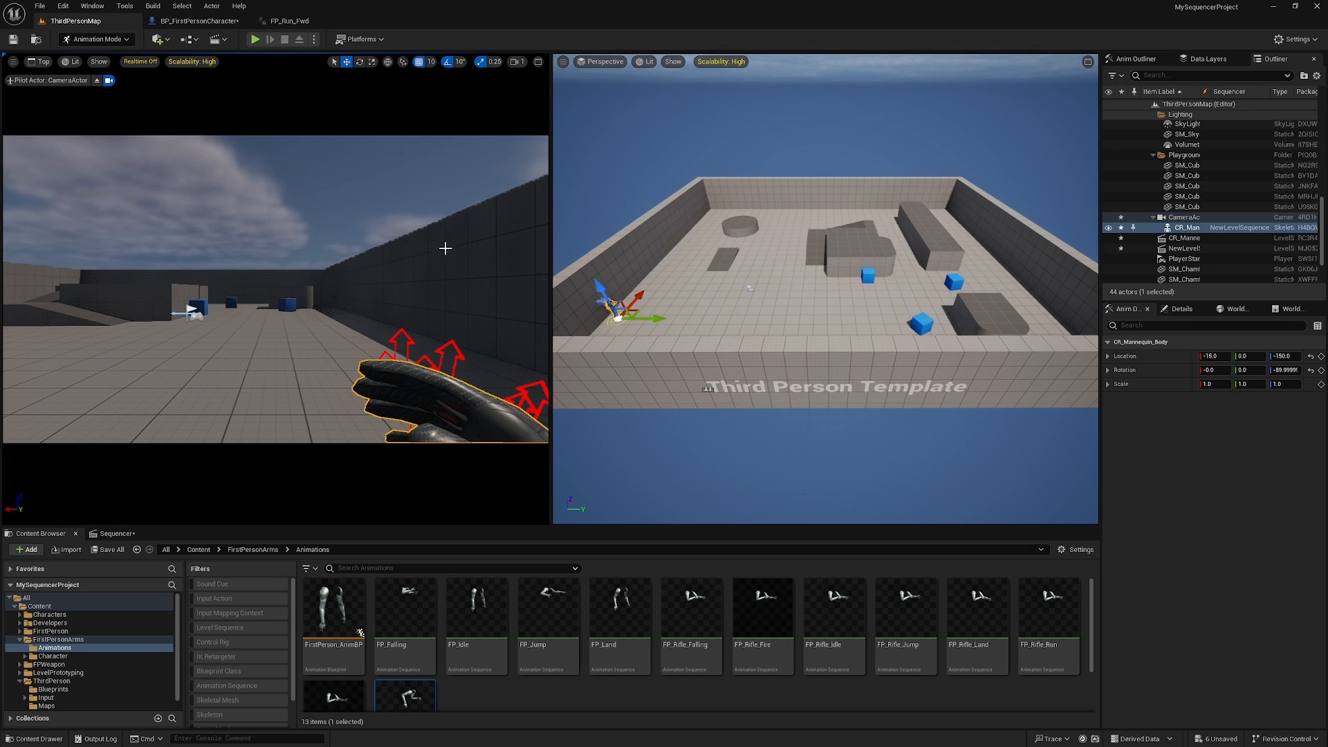
# Frame CR_Mannequin_Body in the perspective pane and turn on realtime rendering for the camera pane
pyautogui.press('f')
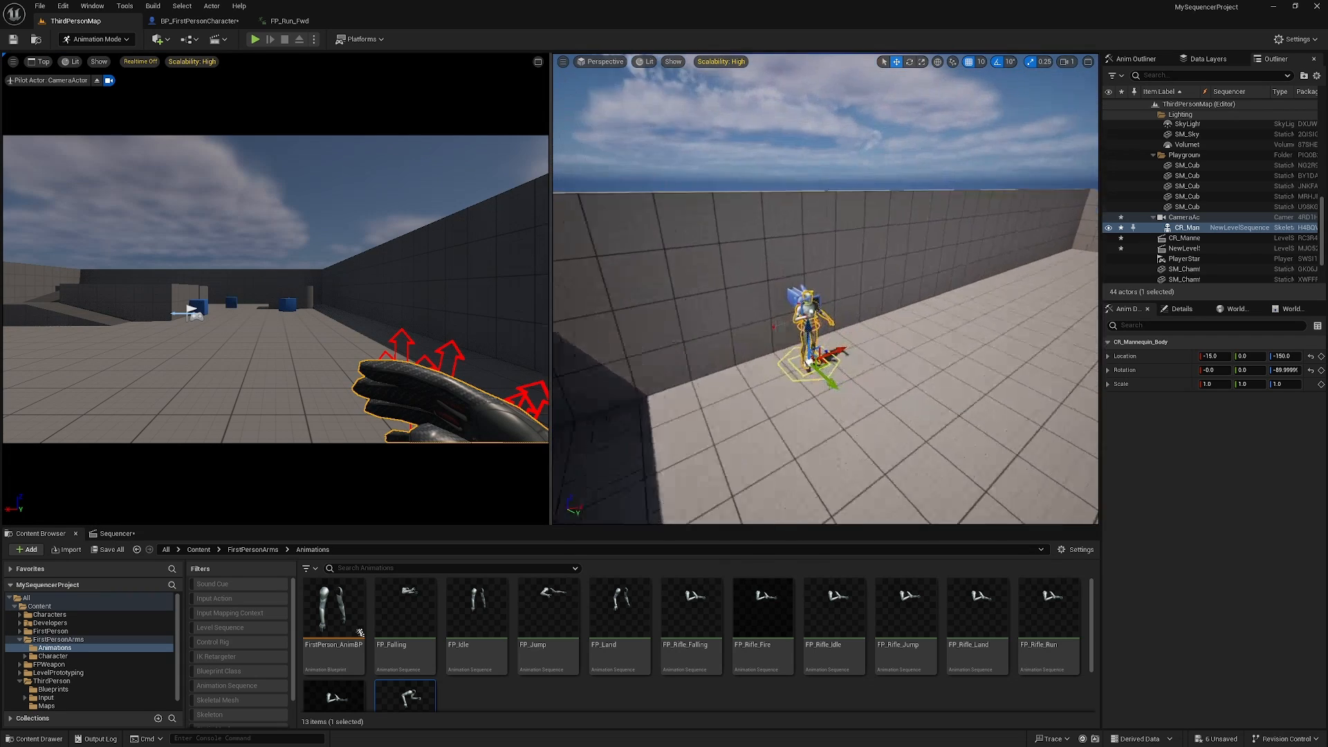
pyautogui.click(141, 63)
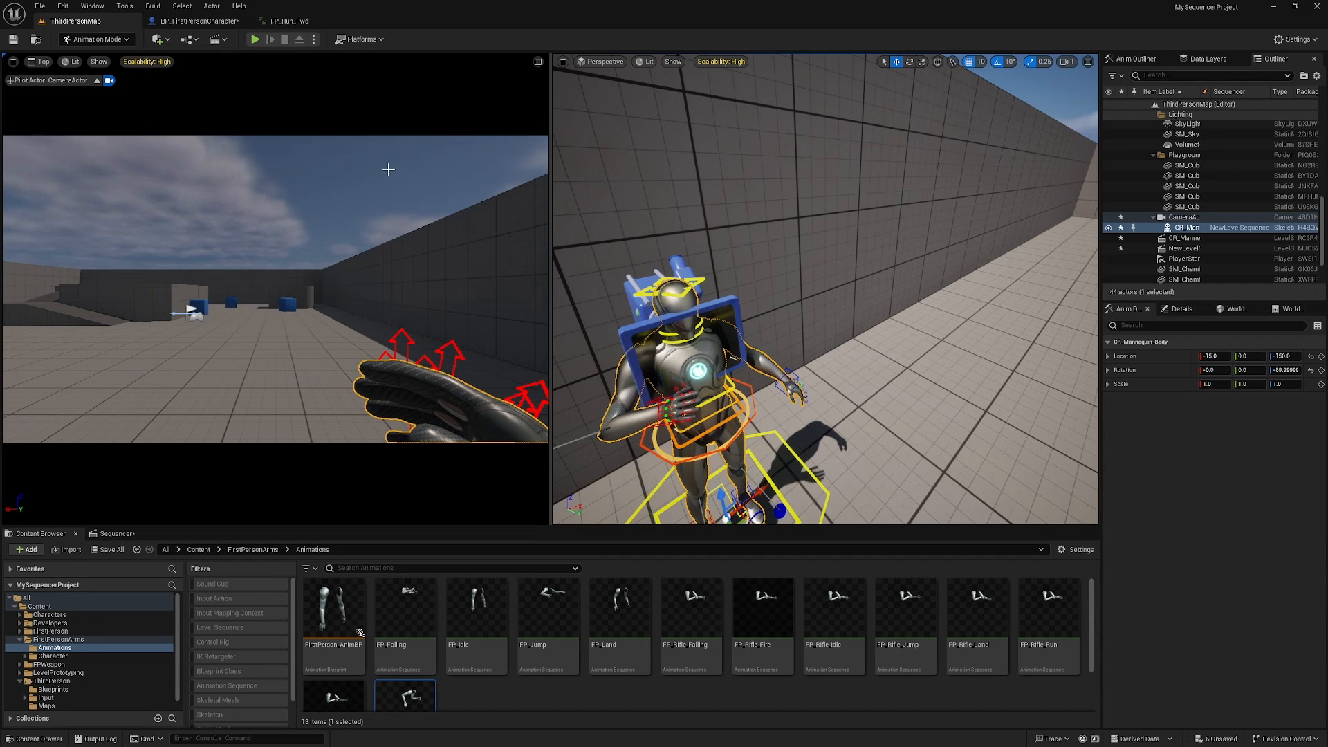
pyautogui.moveTo(699, 288); pyautogui.dragTo(716, 266, button='right')
pyautogui.press('s')
pyautogui.press('w')
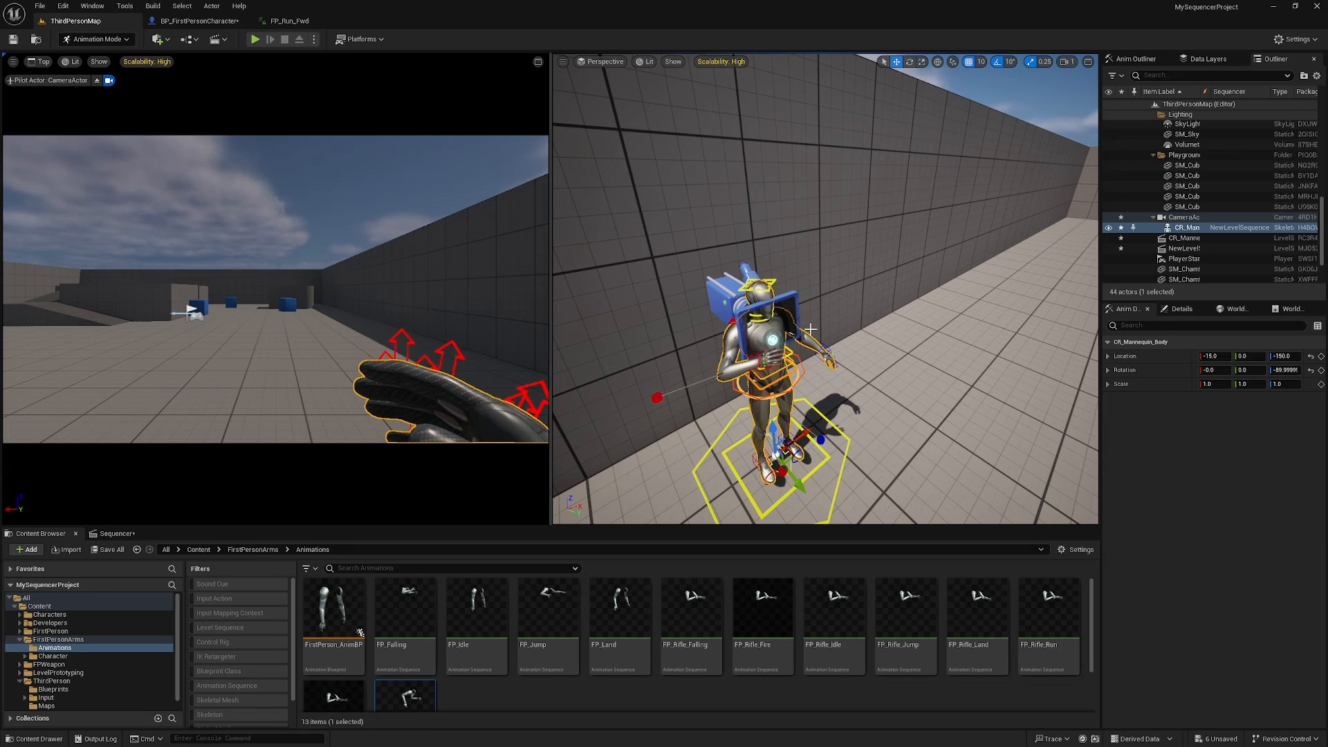
# Turn the piloted CameraActor to test that the mannequin follows it, and reset CR_Mannequin_Body's Z location to -150
pyautogui.moveTo(303, 332); pyautogui.dragTo(331, 332, button='right')
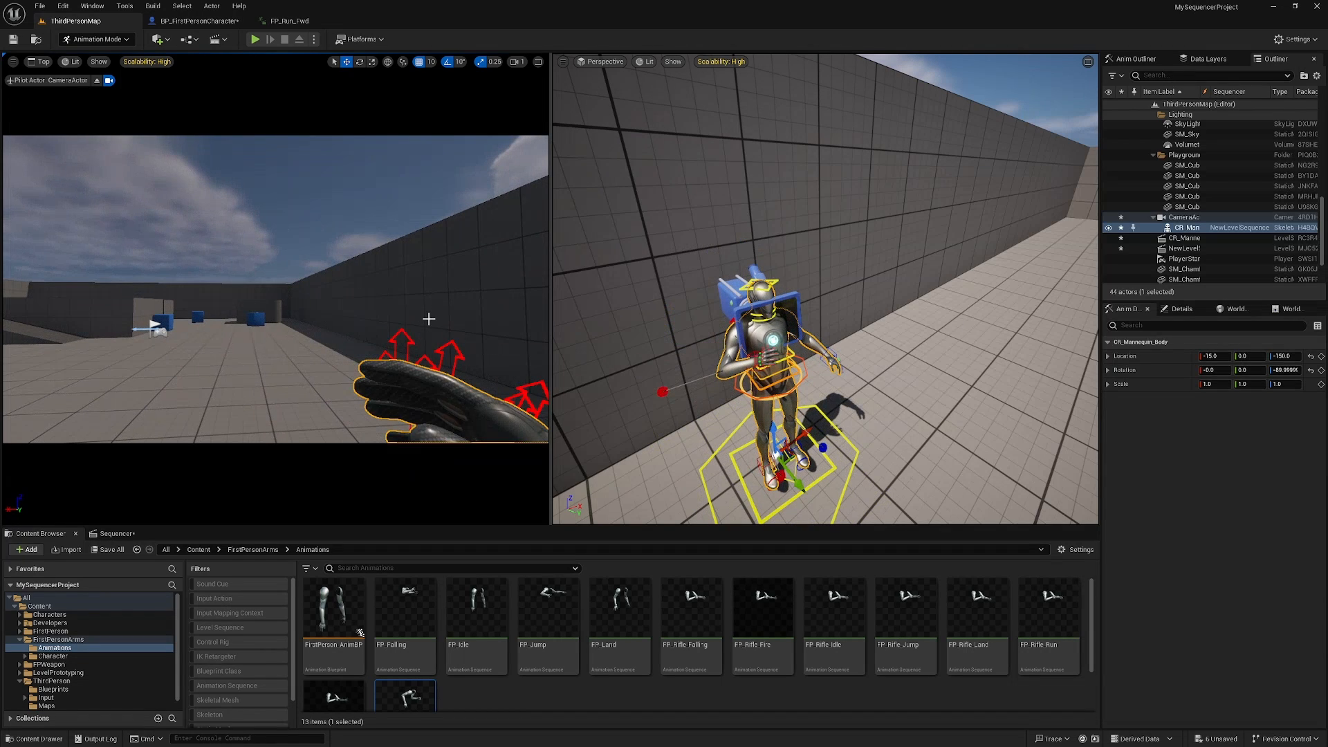
pyautogui.hotkey('ctrl', 'z')
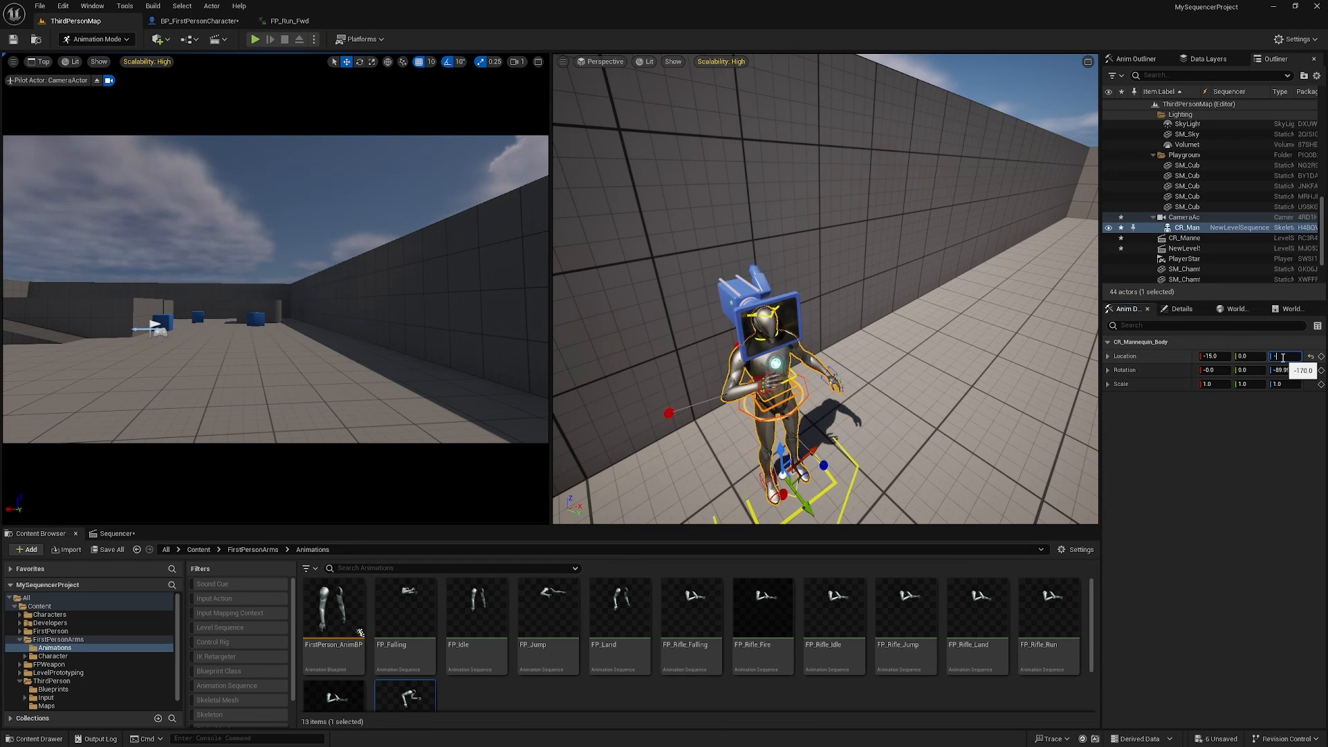
pyautogui.press('Return')
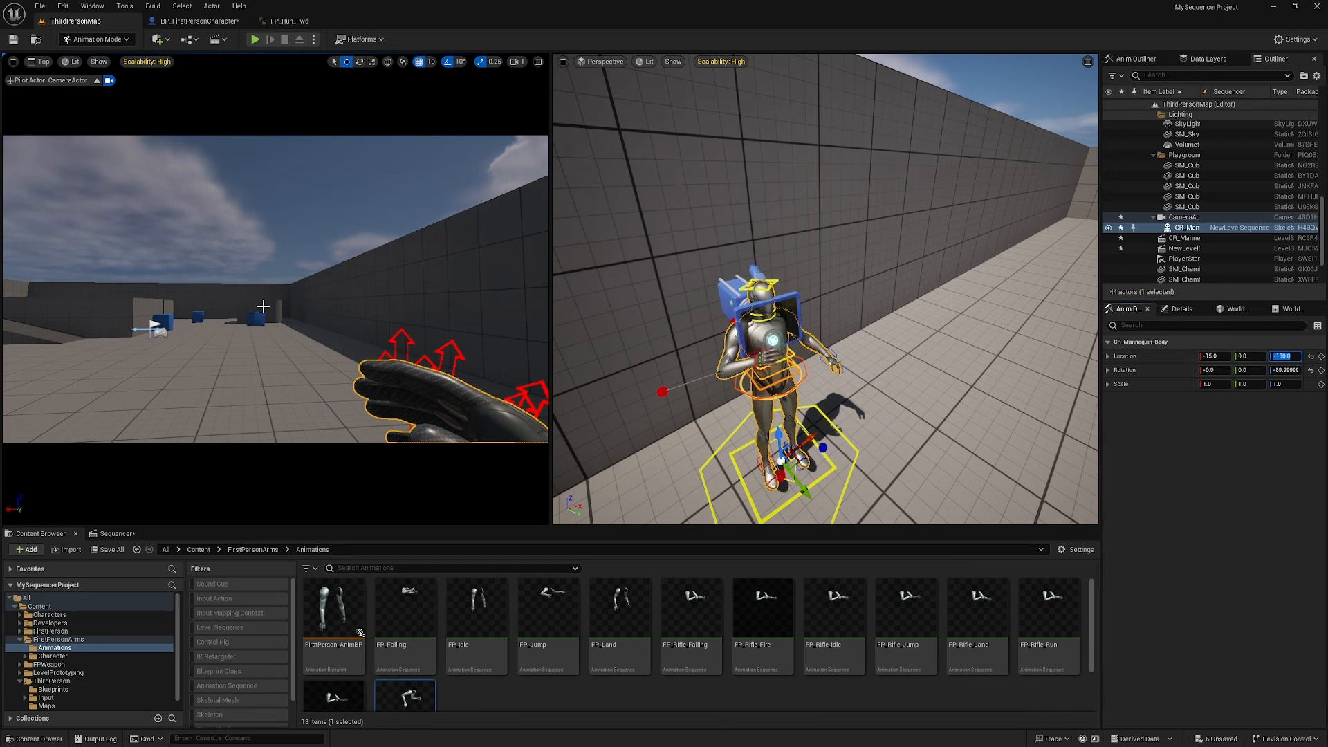
pyautogui.moveTo(193, 325); pyautogui.dragTo(173, 338, button='right')
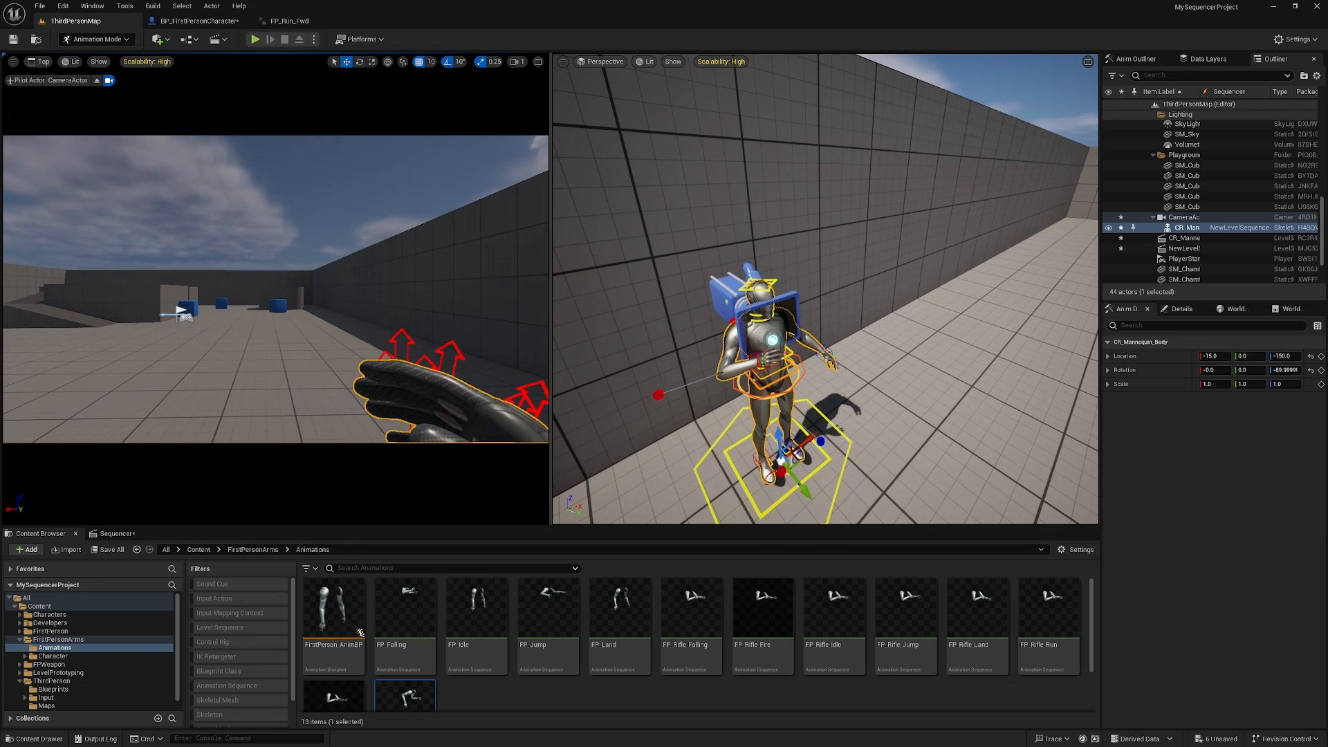
pyautogui.moveTo(368, 339); pyautogui.dragTo(363, 340, button='right')
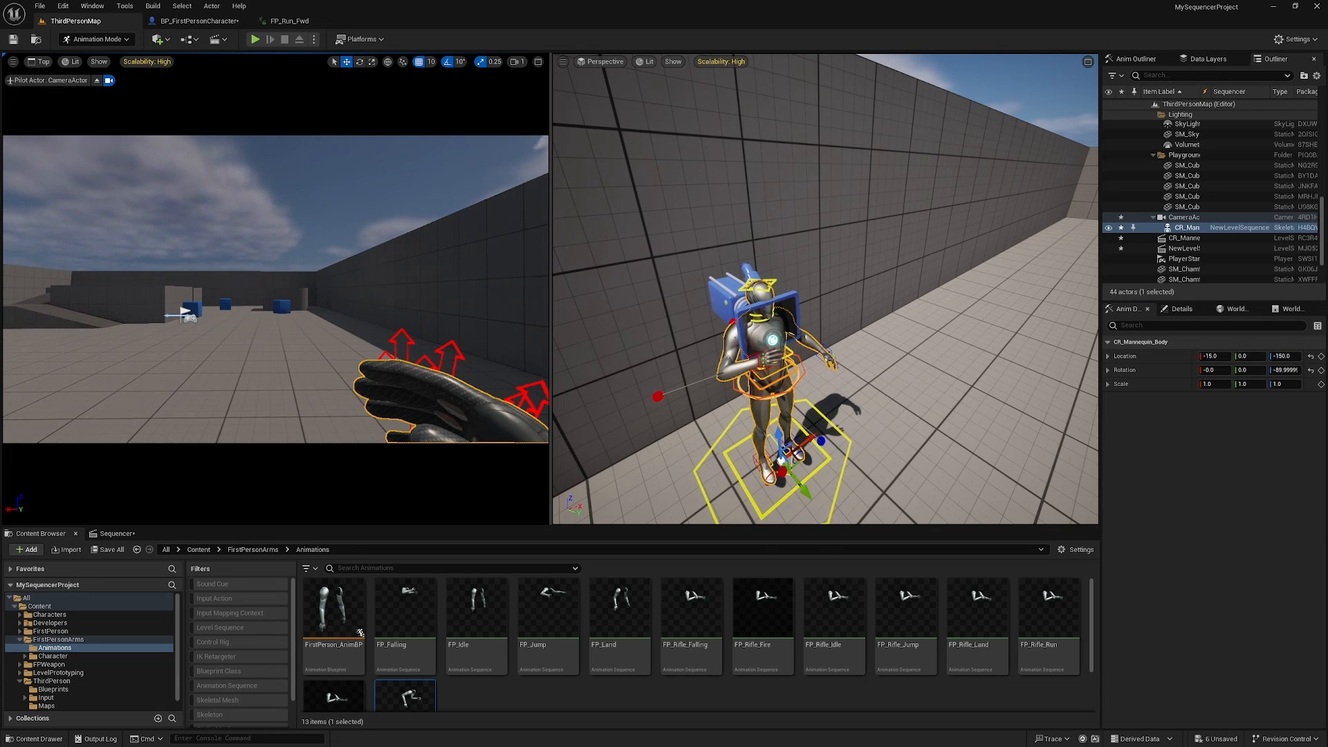
# Narrow the camera pane to give the perspective pane more room, and bring up the Sequencer in place of the Content Browser
pyautogui.moveTo(1076, 280)
pyautogui.mouseDown(button='right')
pyautogui.moveTo(1066, 304)
pyautogui.moveTo(1056, 280)
pyautogui.mouseUp(button='right')
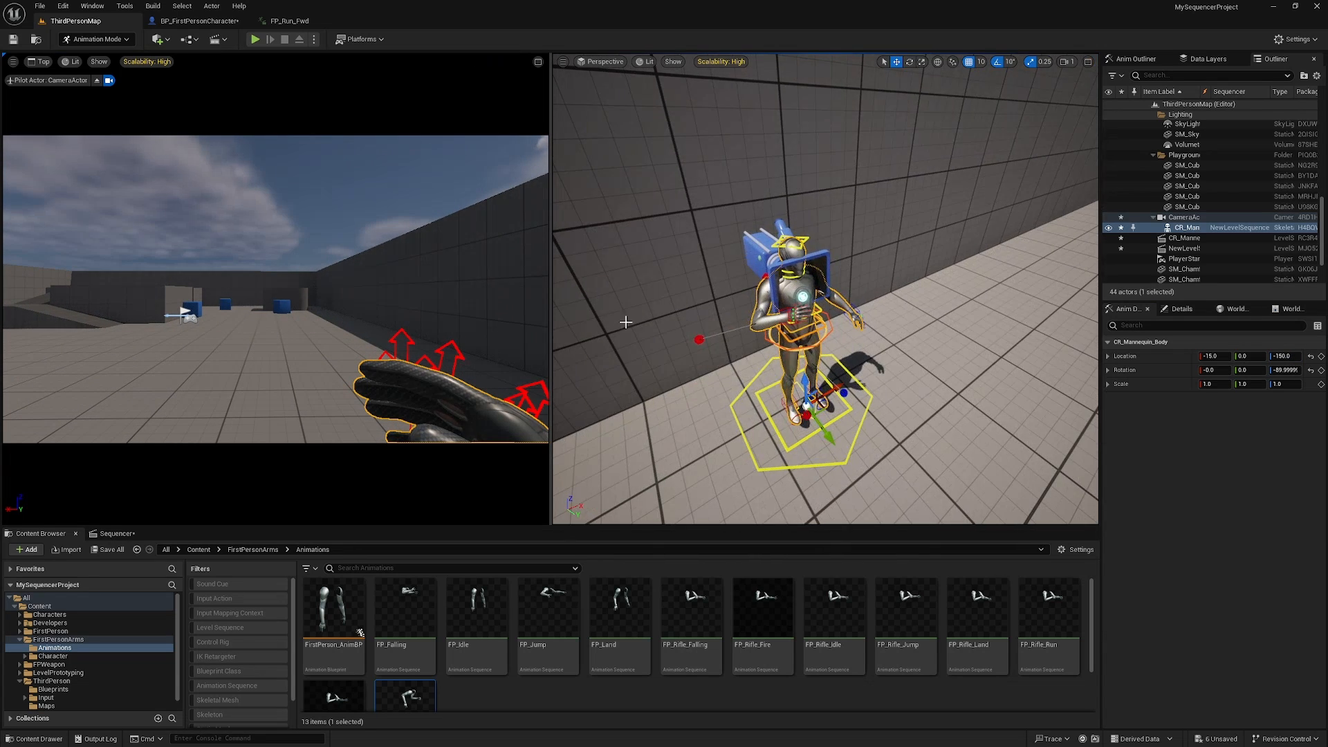
pyautogui.moveTo(550, 312); pyautogui.dragTo(457, 313)
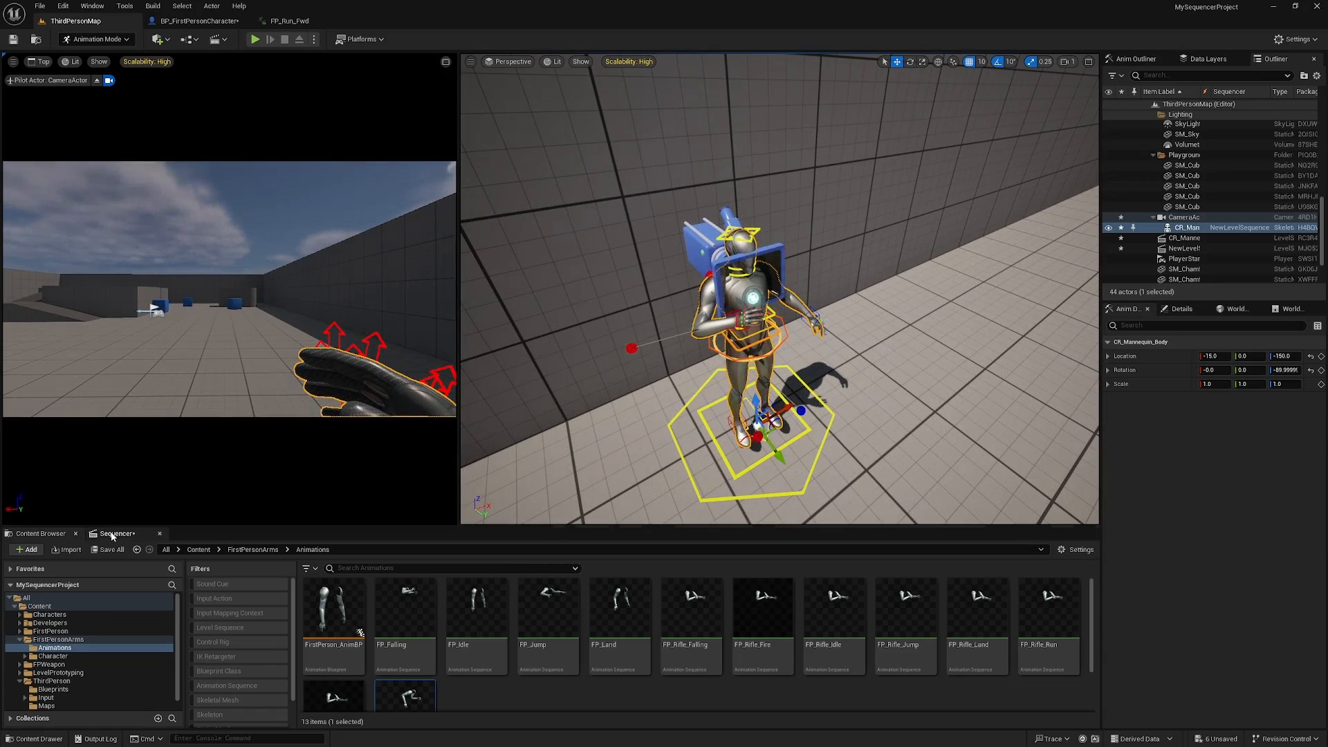
pyautogui.click(112, 534)
# Lower the perspective pane's camera speed to 0.6 and bring the view close to the mannequin's upper body
pyautogui.moveTo(609, 311); pyautogui.dragTo(629, 287, button='right')
pyautogui.press('w')
pyautogui.scroll(-1, 616, 312)
pyautogui.press('s')
pyautogui.scroll(-2, 615, 311)
pyautogui.press('q')
pyautogui.press('w')
pyautogui.press('e')
pyautogui.scroll(-1, 731, 393)
pyautogui.moveTo(731, 393)
pyautogui.mouseDown(button='right')
pyautogui.moveTo(731, 408)
pyautogui.moveTo(795, 422)
pyautogui.moveTo(732, 393)
pyautogui.mouseUp(button='right')
pyautogui.press('a')
pyautogui.press('d')
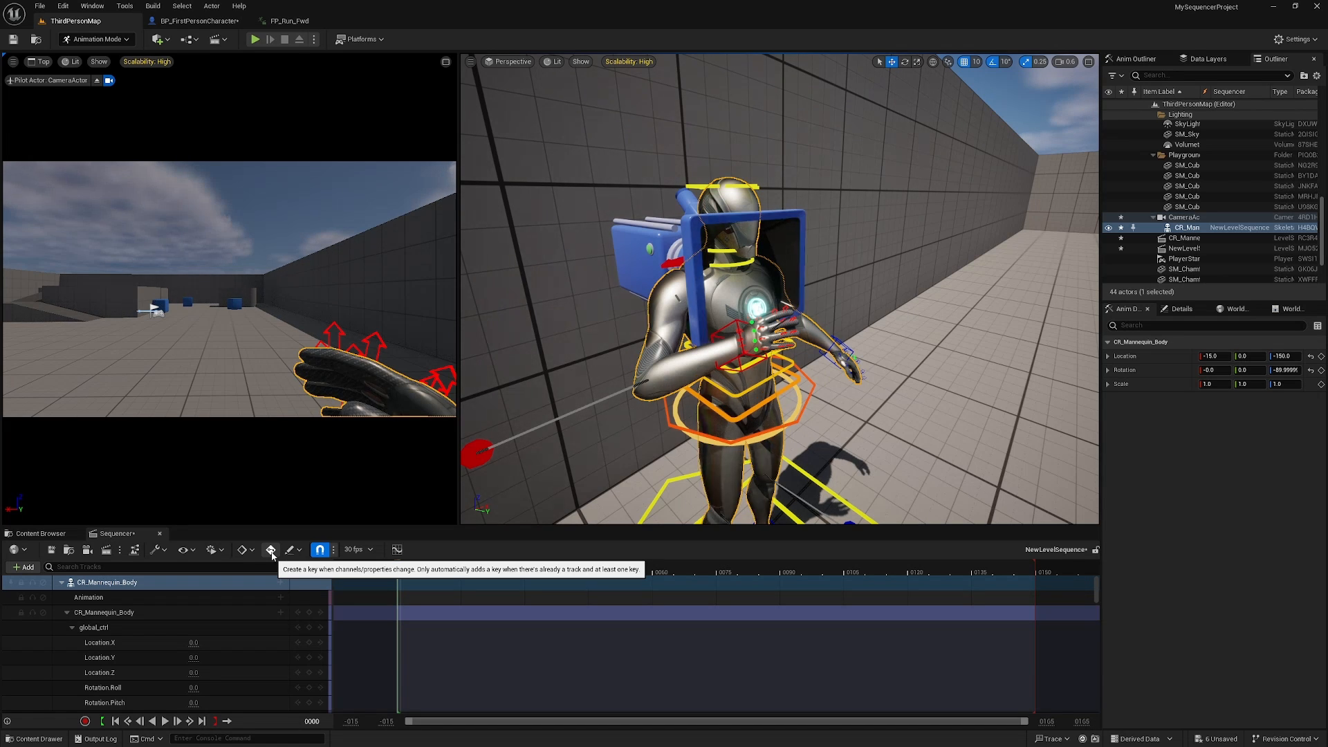
# Enable automatic keying and add a key for all CR_Mannequin_Body controls at frame 0
pyautogui.click(270, 550)
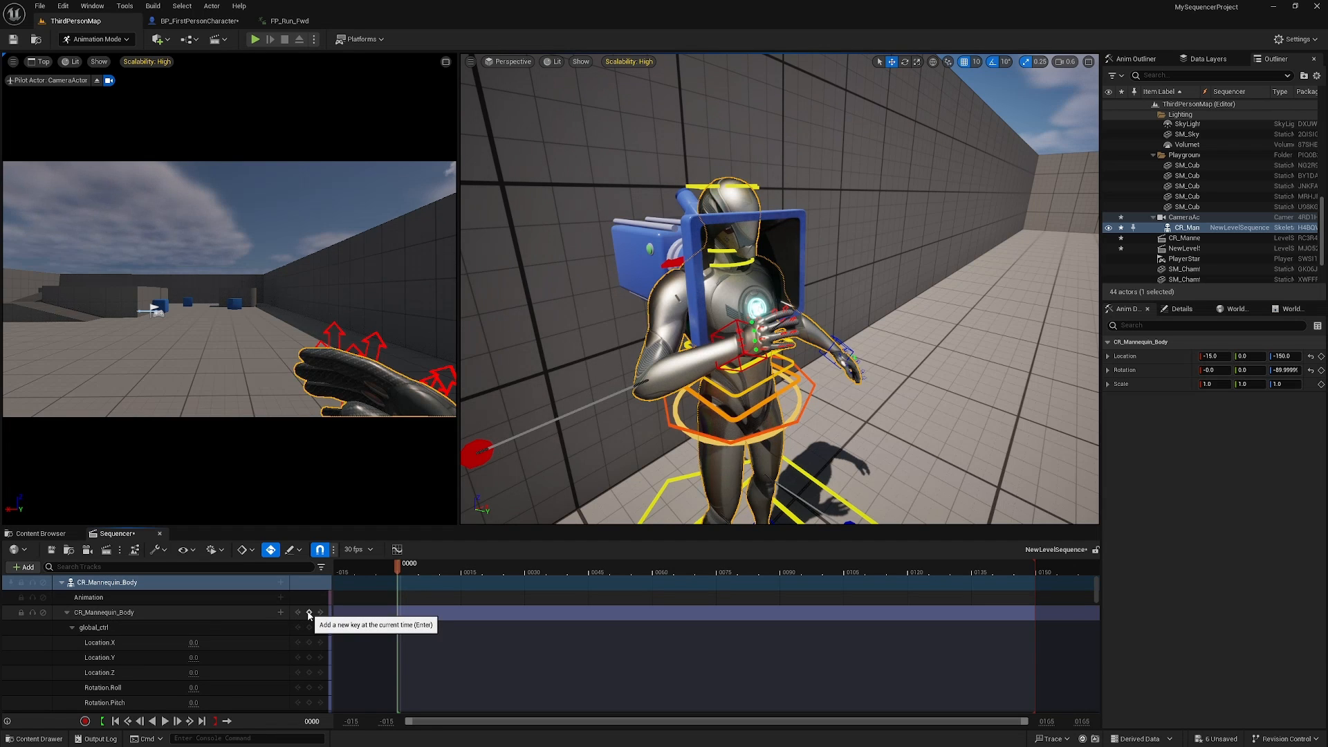
pyautogui.click(309, 613)
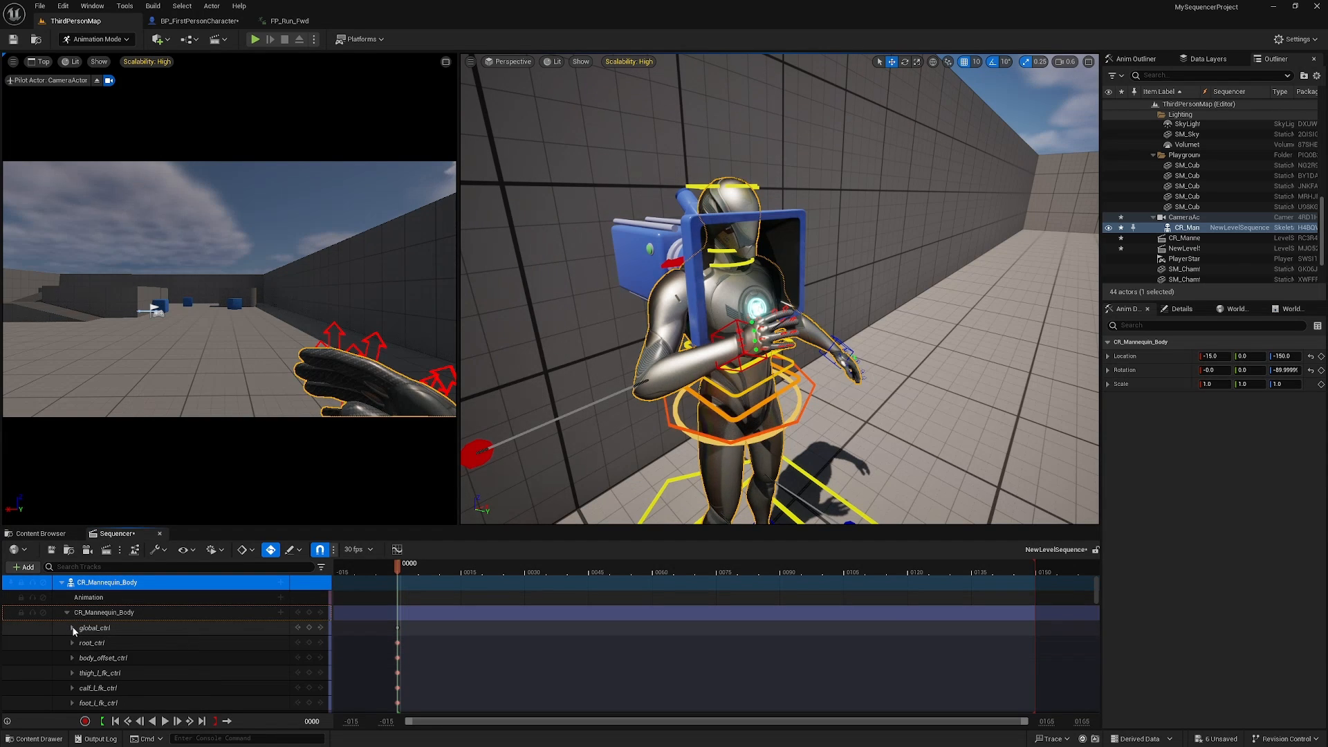
pyautogui.scroll(-5, 161, 628)
pyautogui.scroll(-10, 378, 630)
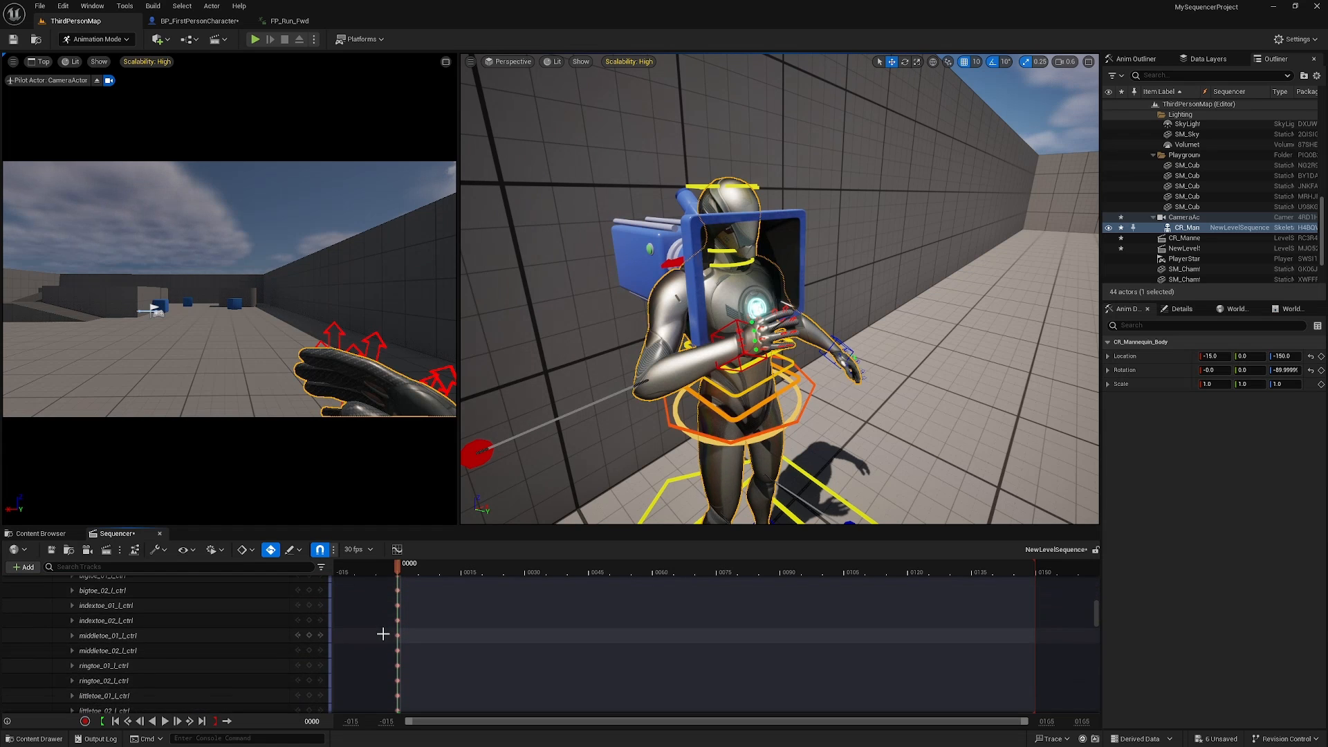
pyautogui.scroll(-15, 387, 646)
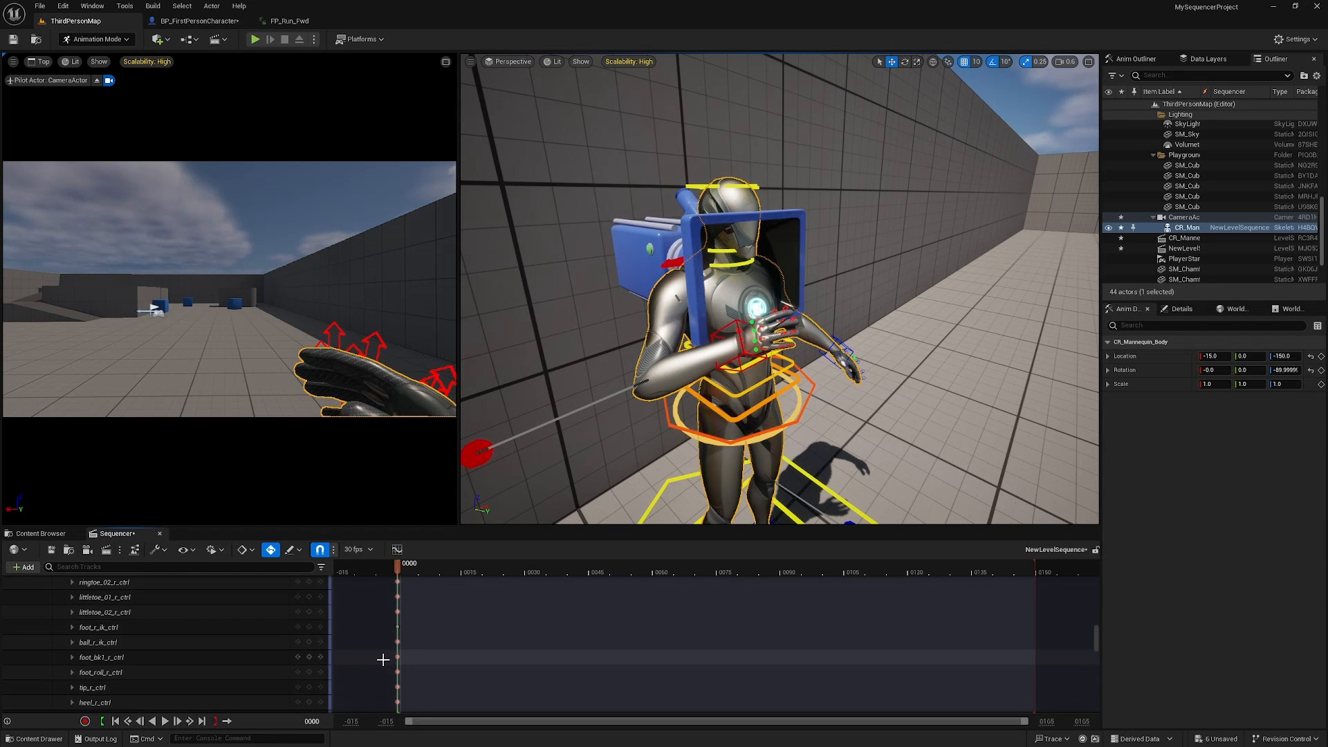
pyautogui.scroll(20, 382, 659)
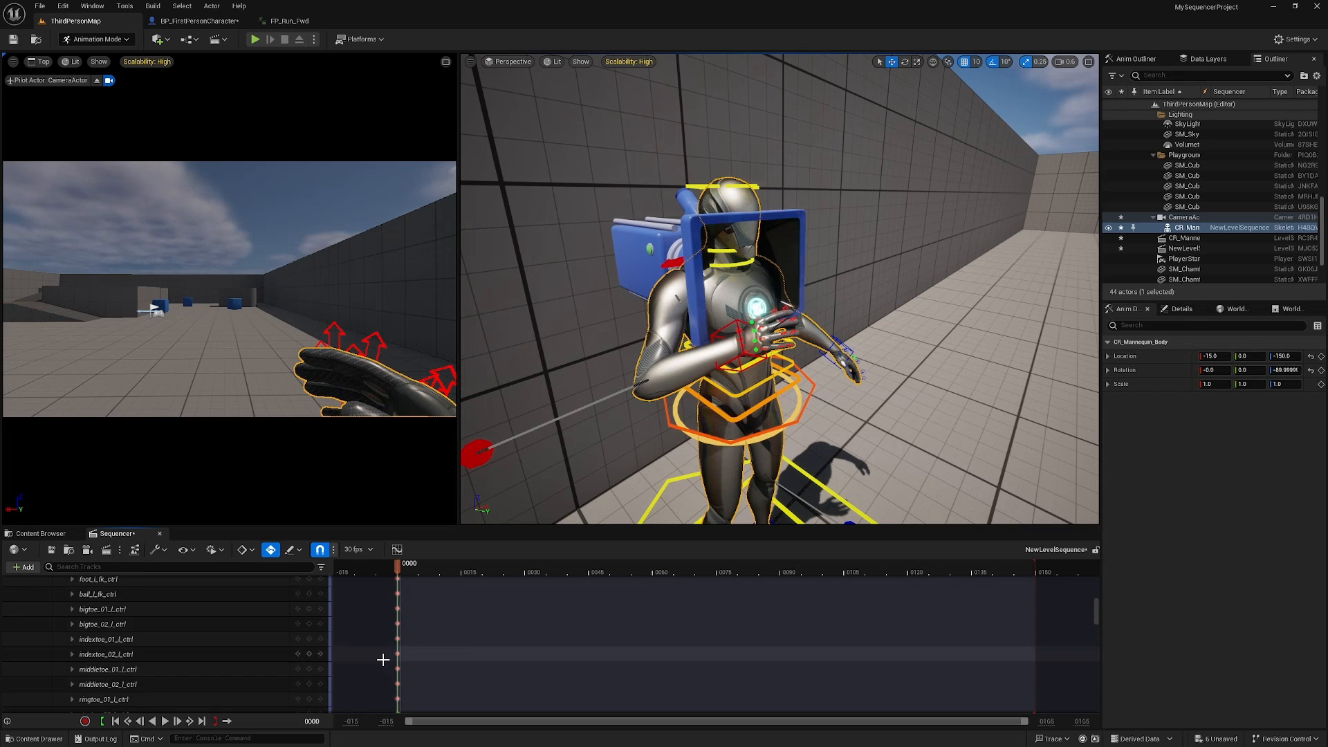
pyautogui.scroll(-1, 400, 694)
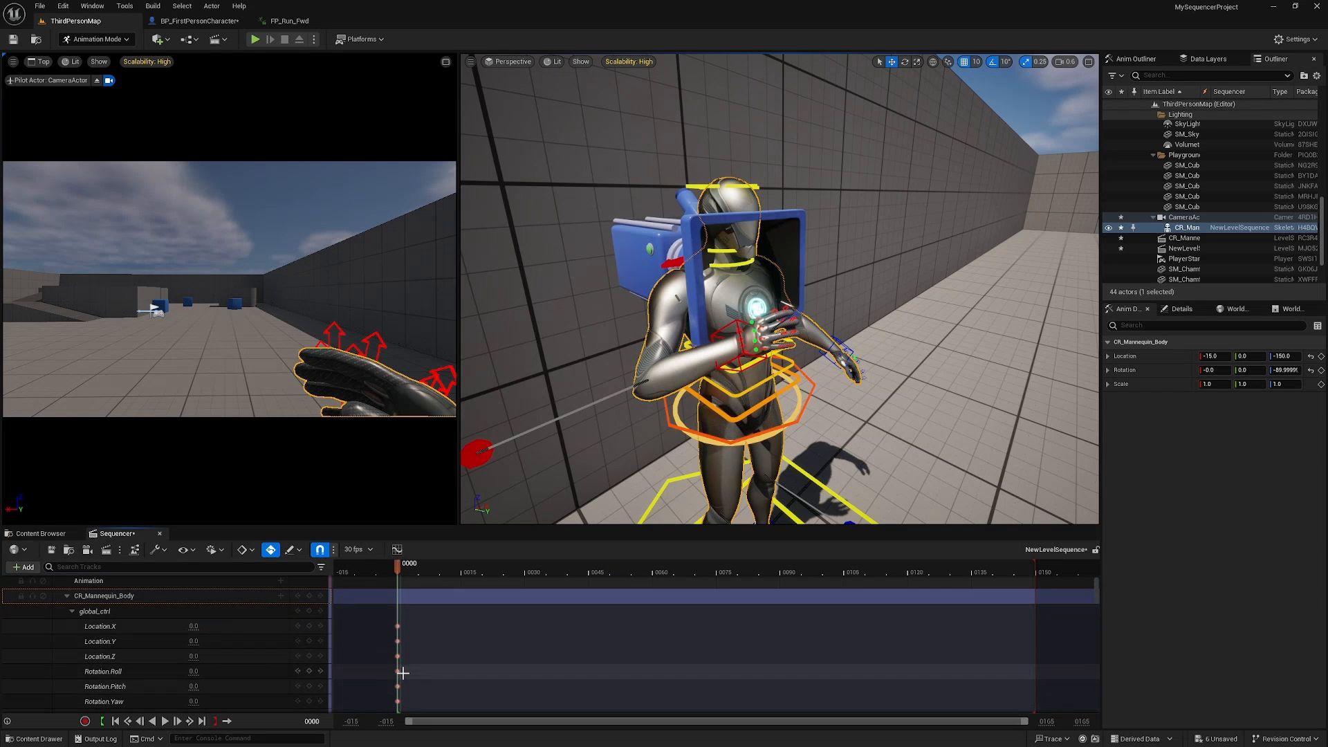
# Move the right hand IK control so the hand is raised in front of the camera
pyautogui.click(738, 322)
pyautogui.moveTo(752, 332); pyautogui.dragTo(747, 304)
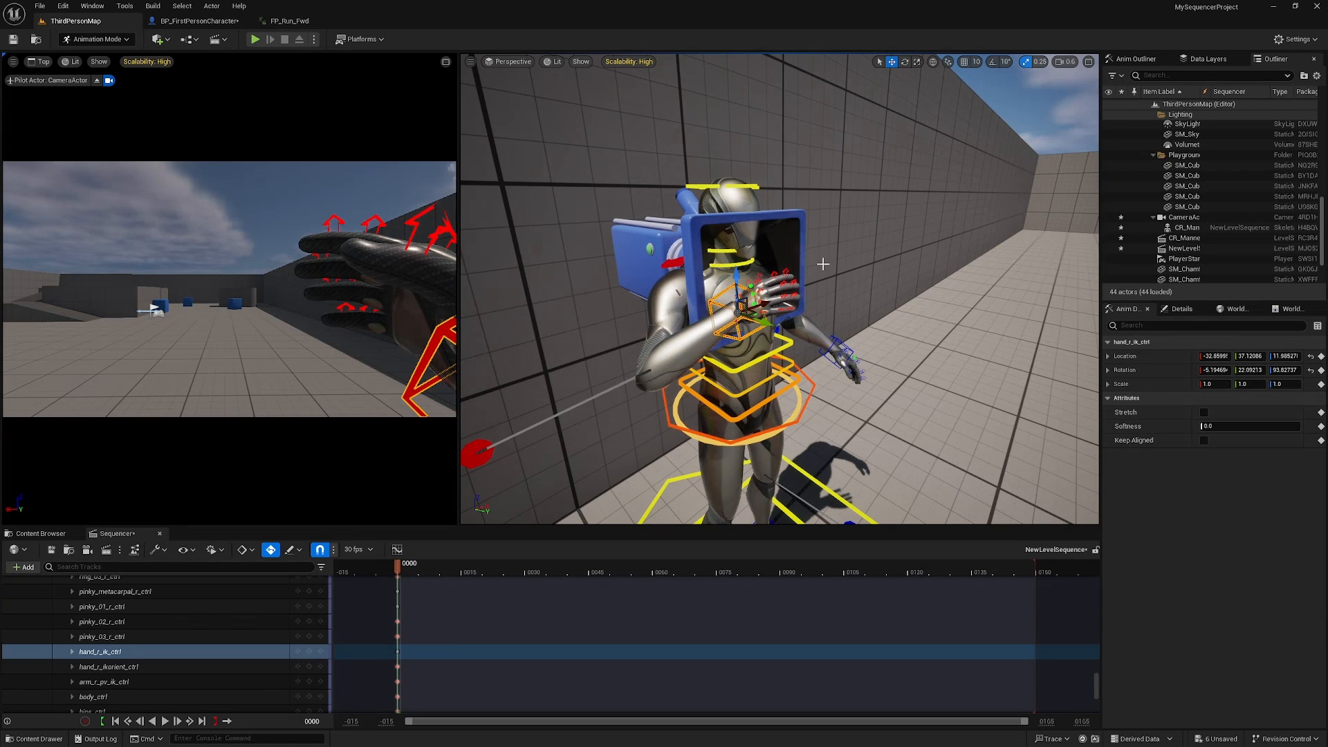
pyautogui.moveTo(740, 281); pyautogui.dragTo(784, 329)
# Move the left hand IK control in front of the chest to about X -34, Y 29, Z 2.4
pyautogui.moveTo(799, 334); pyautogui.dragTo(623, 336, button='right')
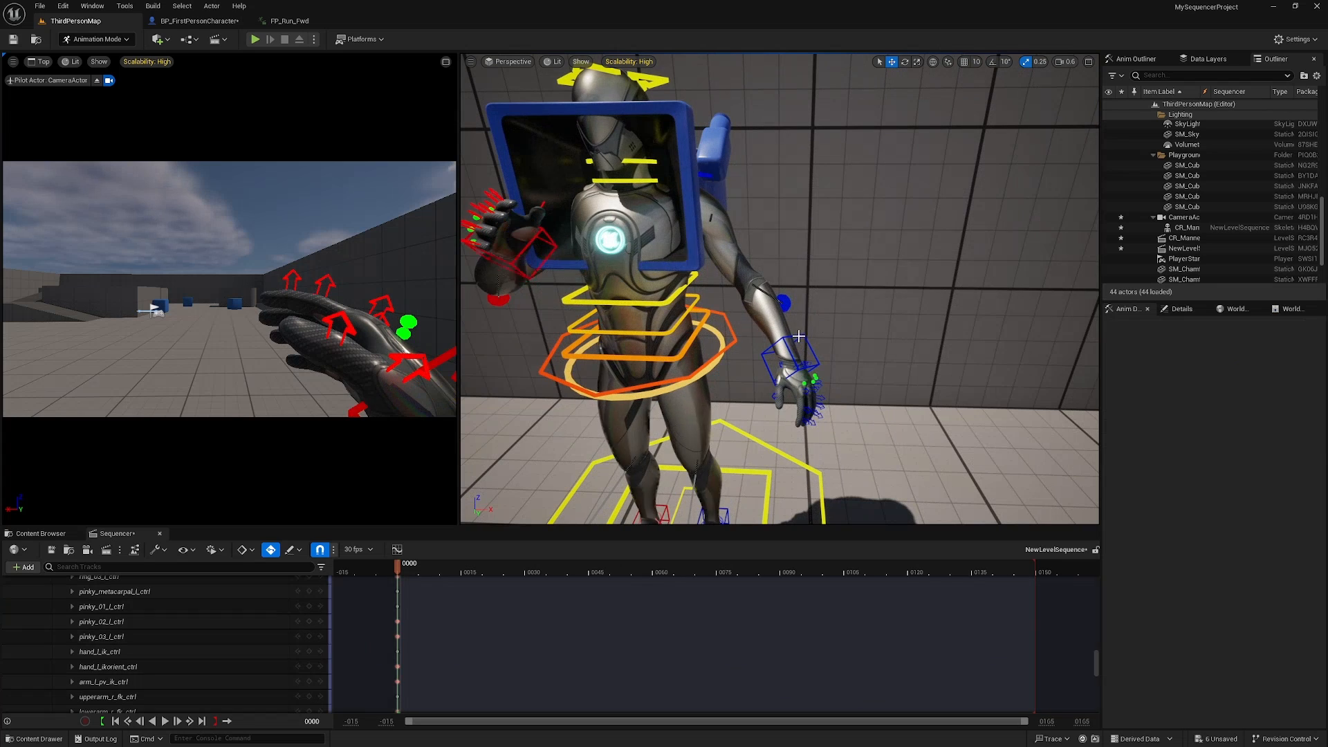
pyautogui.click(799, 334)
pyautogui.click(790, 333)
pyautogui.moveTo(791, 332); pyautogui.dragTo(662, 220)
pyautogui.press('e')
pyautogui.press('w')
# Move the left hand IK control further into the camera's view, to about X -25, Y 39, Z 6
pyautogui.moveTo(662, 220); pyautogui.dragTo(768, 276, button='right')
pyautogui.scroll(-2, 768, 208)
pyautogui.moveTo(552, 220)
pyautogui.mouseDown(button='right')
pyautogui.moveTo(547, 232)
pyautogui.moveTo(609, 222)
pyautogui.moveTo(601, 205)
pyautogui.moveTo(551, 220)
pyautogui.mouseUp(button='right')
pyautogui.press('w')
pyautogui.scroll(-3, 552, 220)
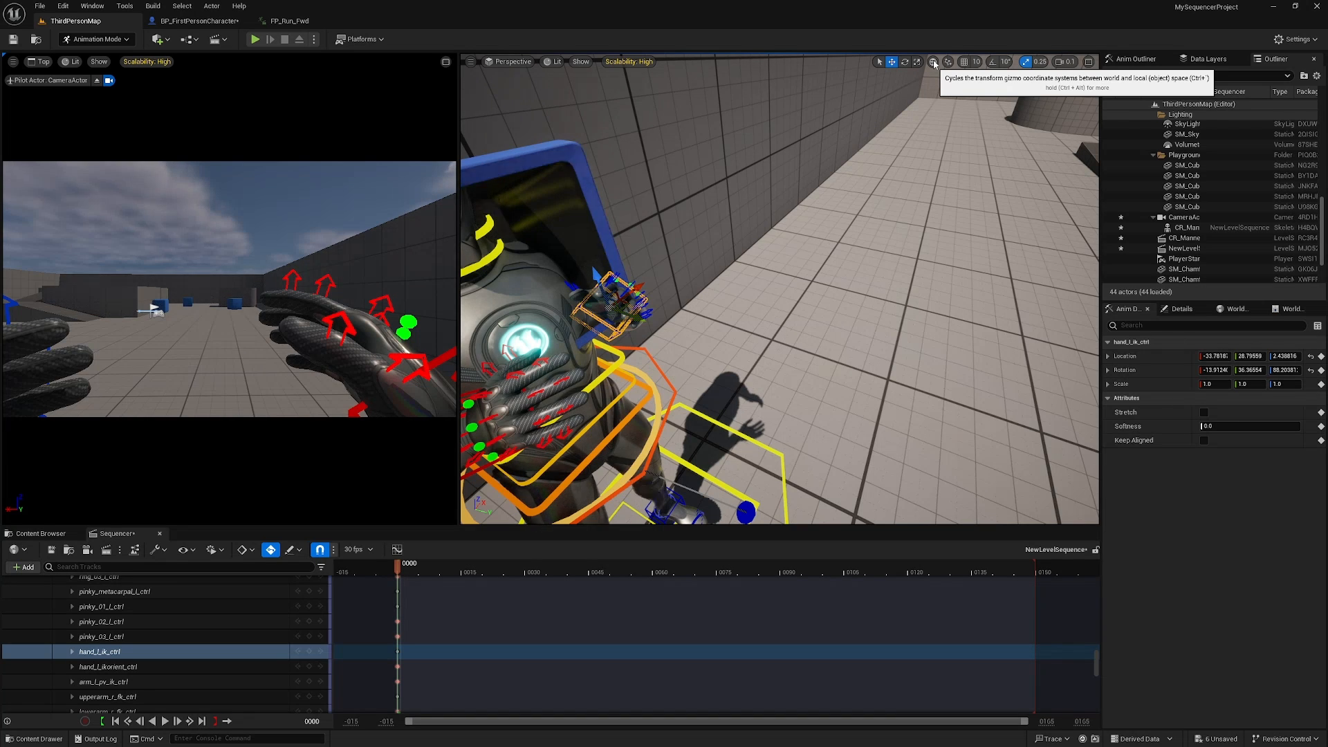
pyautogui.moveTo(632, 319); pyautogui.dragTo(687, 333)
pyautogui.moveTo(682, 335); pyautogui.dragTo(610, 335, button='right')
# Switch the transform coordinate system and rotate the left hand IK control to about -9.3, 14.6, 97.1 degrees
pyautogui.press('e')
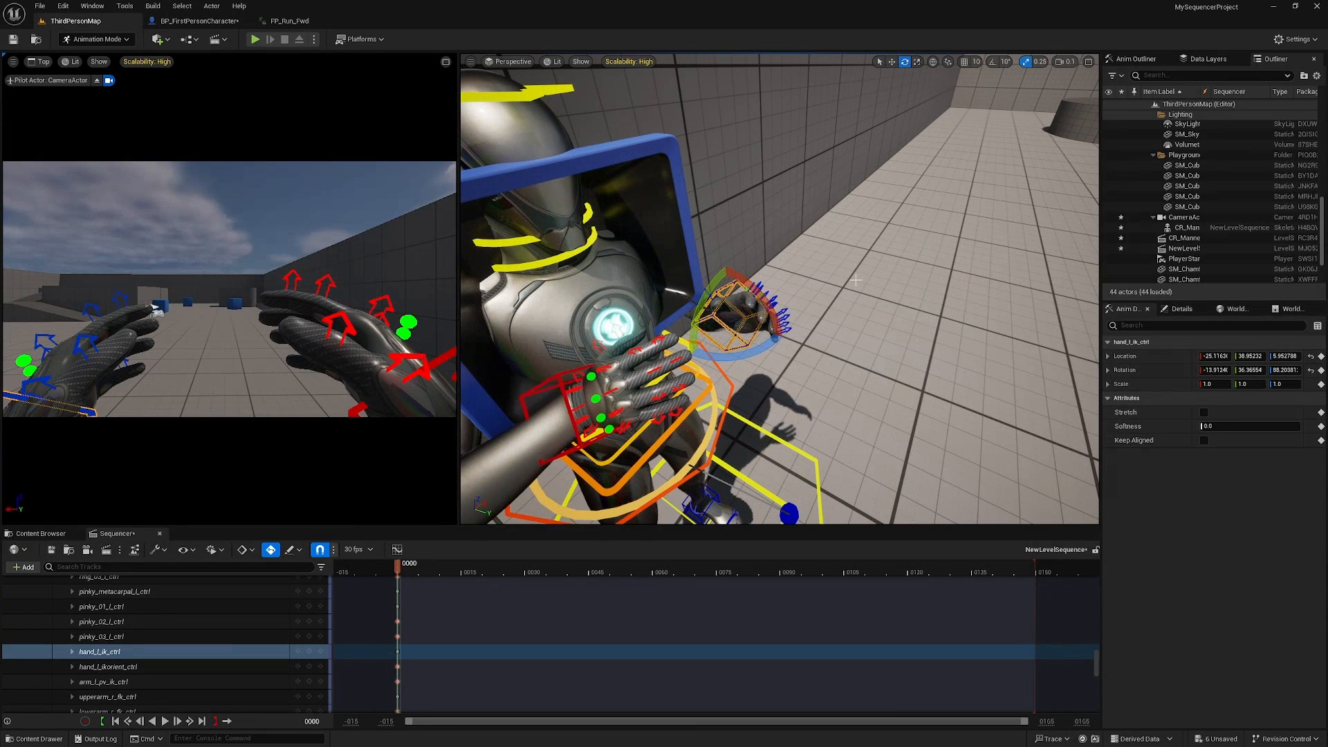
pyautogui.click(934, 64)
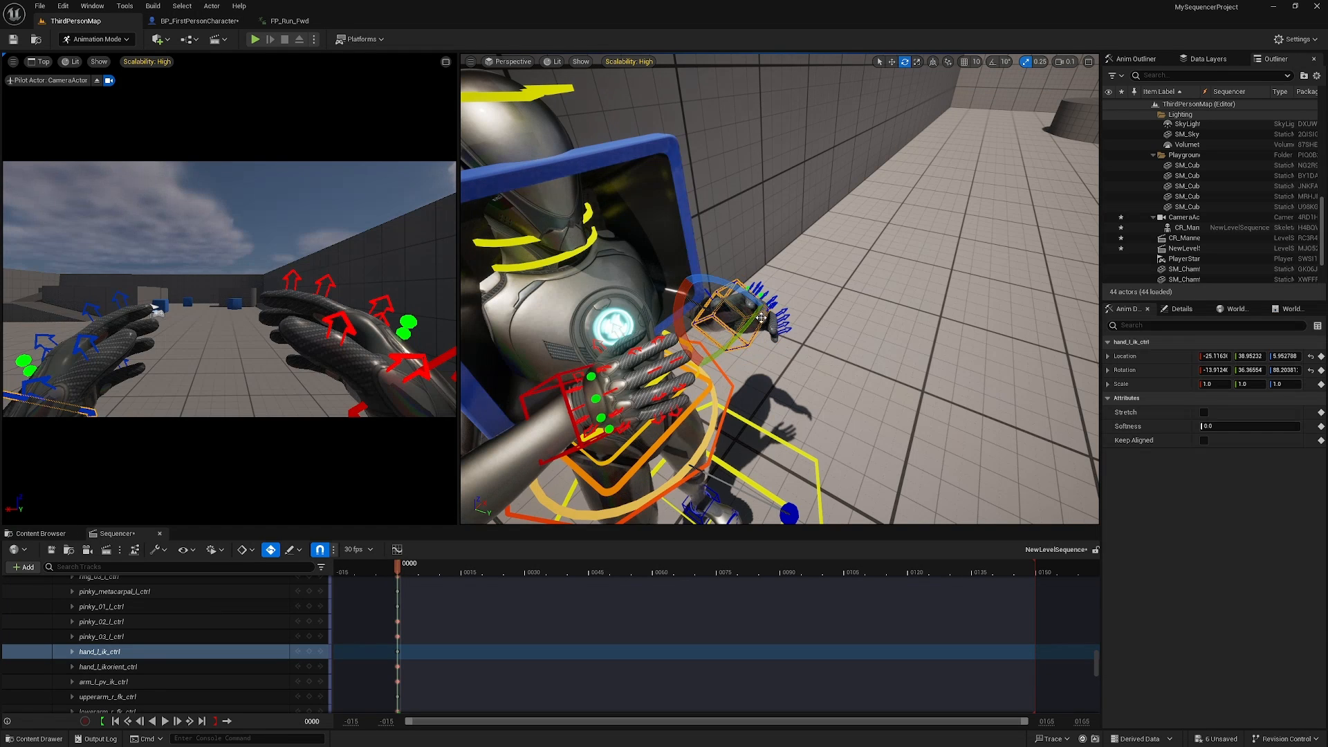
pyautogui.moveTo(738, 287); pyautogui.dragTo(742, 385)
# Try to rotate the right index finger's index_02_r_ctrl in world space, and undo that rotation
pyautogui.moveTo(741, 385); pyautogui.dragTo(637, 380, button='right')
pyautogui.moveTo(804, 326)
pyautogui.mouseDown(button='right')
pyautogui.moveTo(789, 312)
pyautogui.moveTo(795, 332)
pyautogui.moveTo(864, 324)
pyautogui.moveTo(795, 317)
pyautogui.moveTo(811, 314)
pyautogui.mouseUp(button='right')
pyautogui.press('w')
pyautogui.click(803, 327)
pyautogui.moveTo(726, 317); pyautogui.dragTo(769, 315)
pyautogui.moveTo(754, 382)
pyautogui.mouseDown()
pyautogui.moveTo(765, 361)
pyautogui.moveTo(760, 371)
pyautogui.mouseUp()
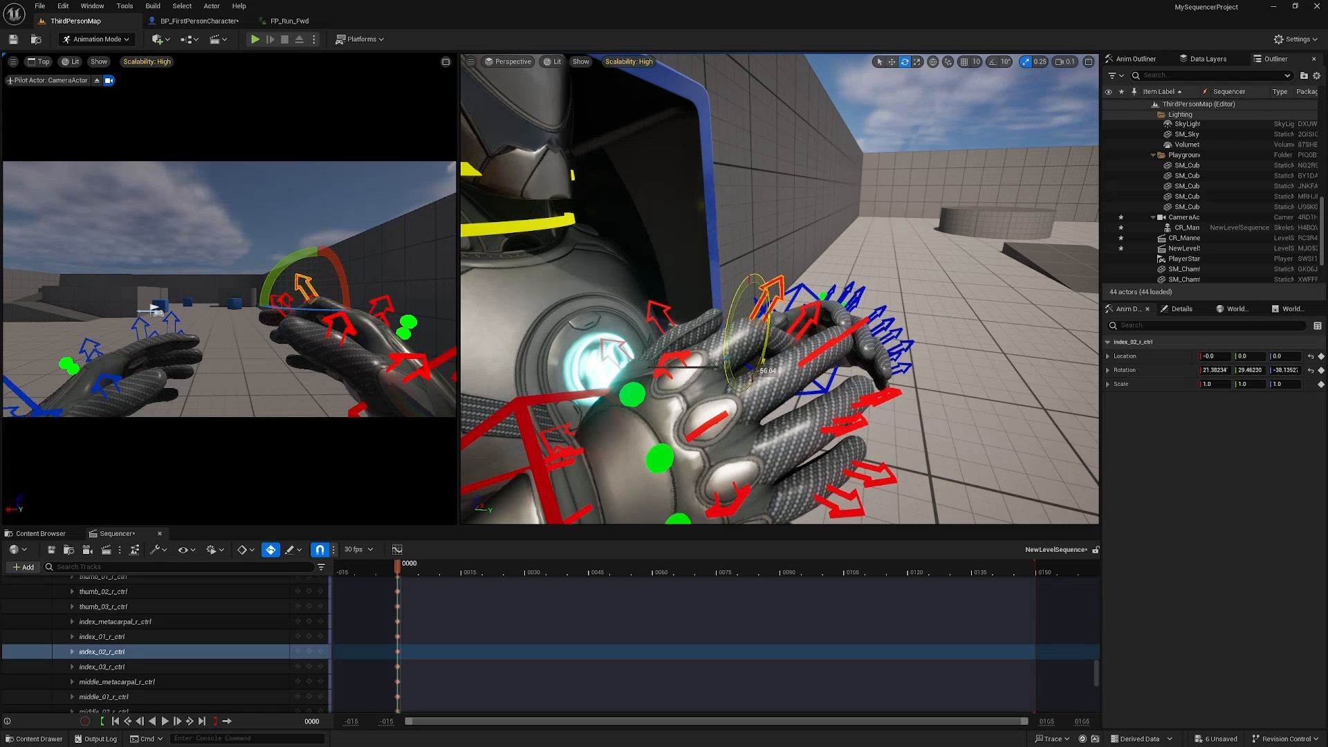
pyautogui.hotkey('ctrl', 'z')
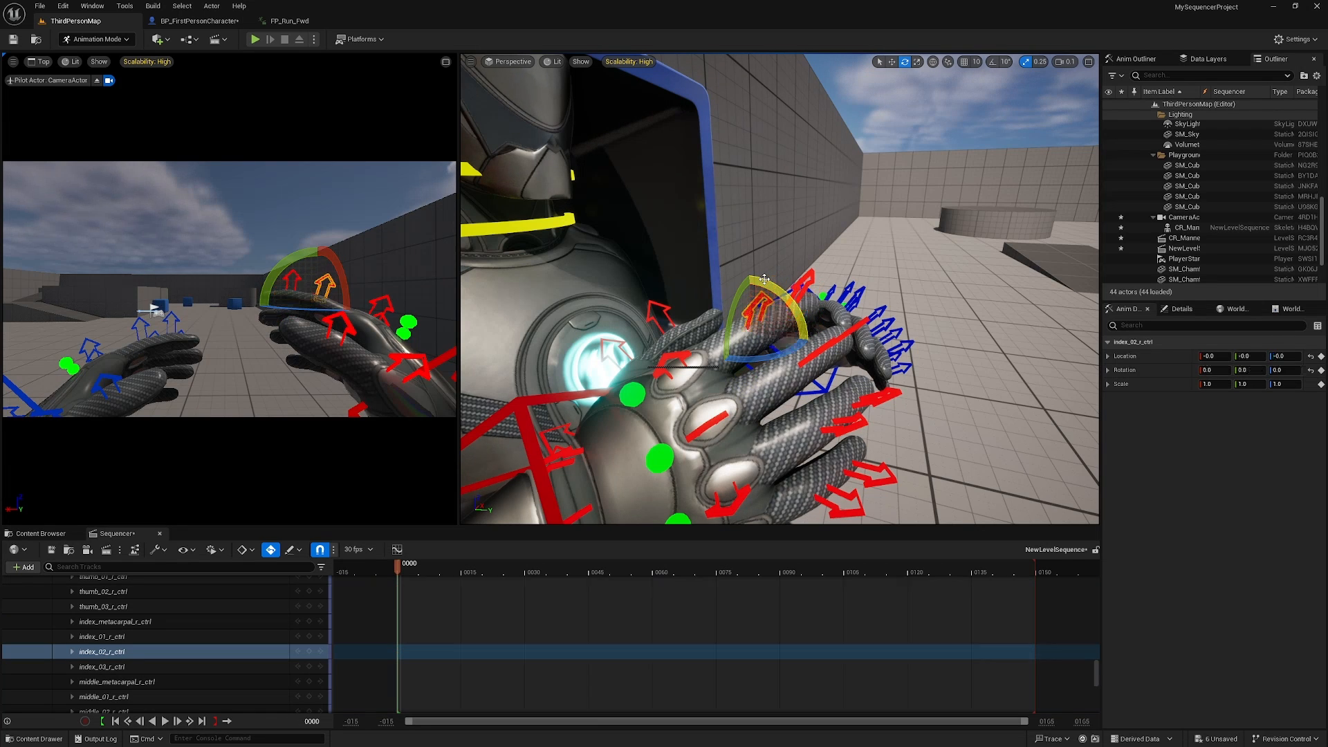
# Switch to local space and bend index_02_r_ctrl to a Z rotation of about -41 degrees, undoing any extra rotation
pyautogui.click(933, 61)
pyautogui.moveTo(733, 319); pyautogui.dragTo(700, 349)
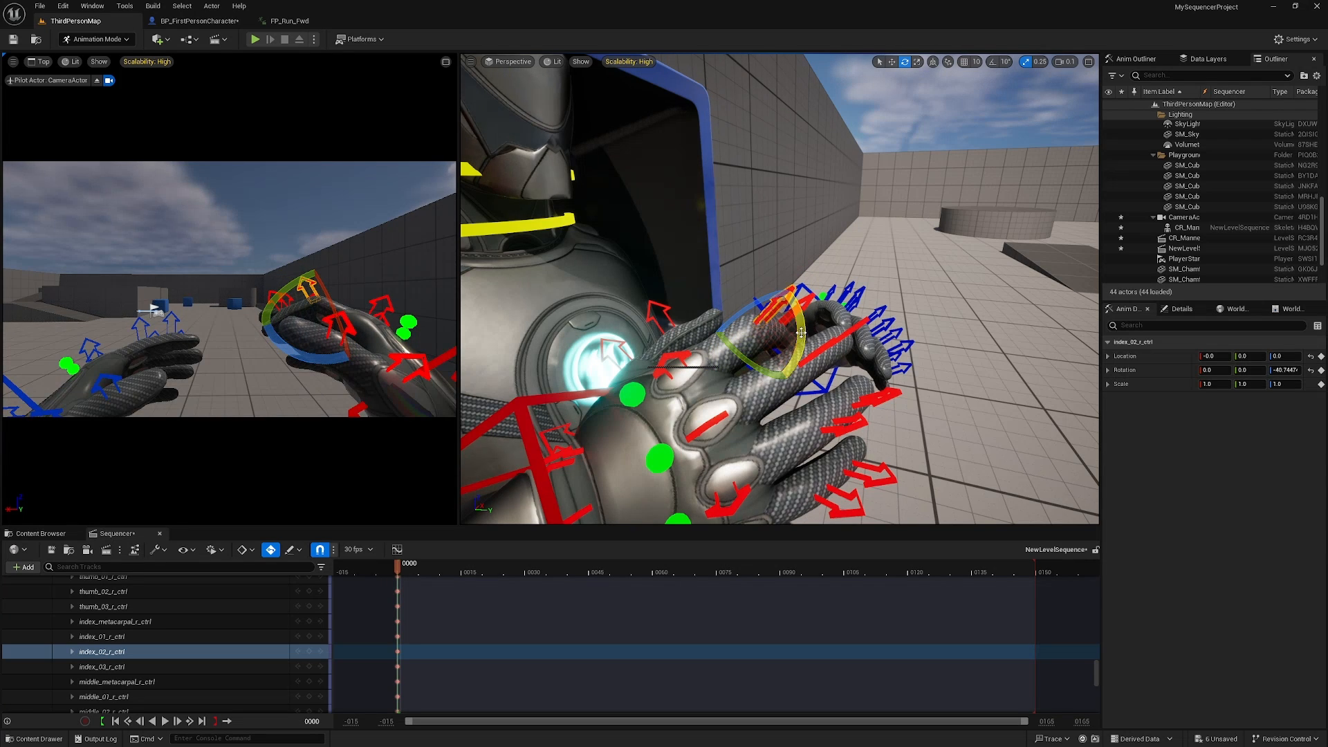
pyautogui.moveTo(789, 374); pyautogui.dragTo(788, 380)
pyautogui.hotkey('ctrl', 'z')
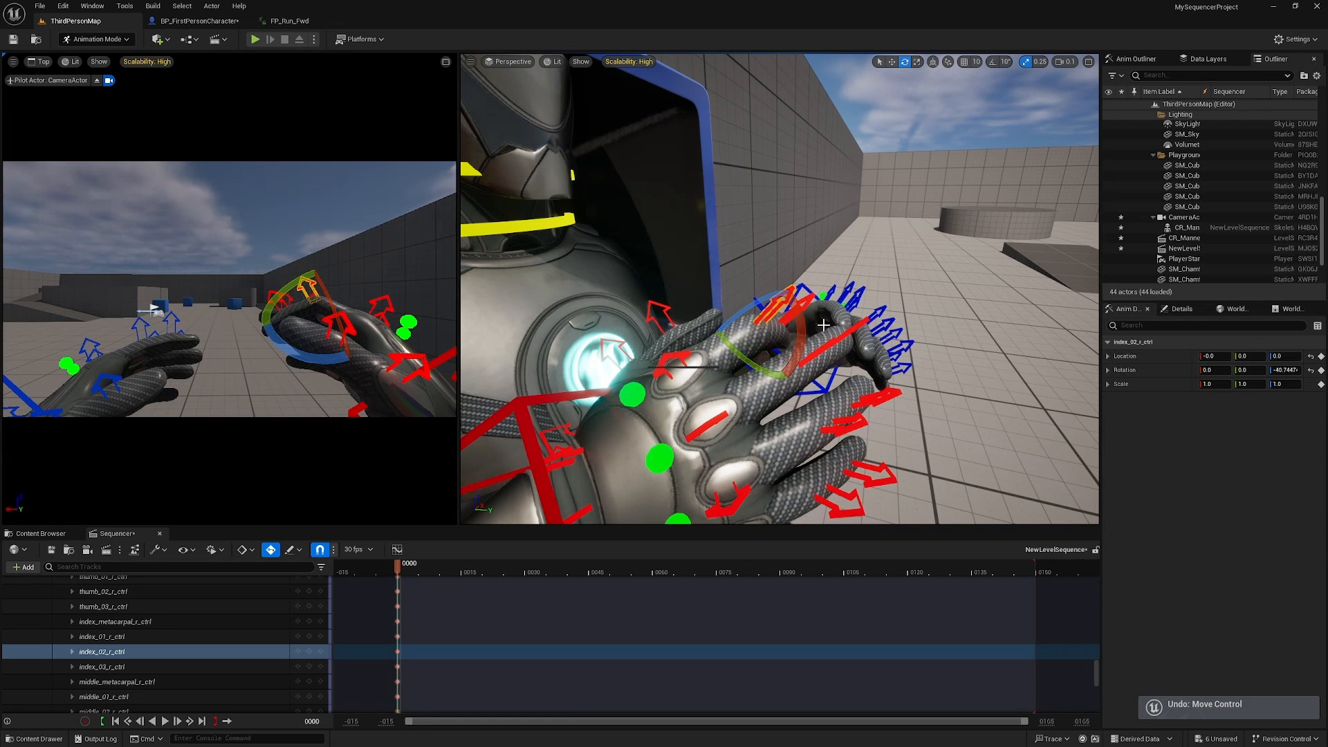
# Compare the move and rotate gizmos of the left hand IK control in world and local coordinate space
pyautogui.moveTo(796, 353); pyautogui.dragTo(925, 318, button='right')
pyautogui.click(900, 279)
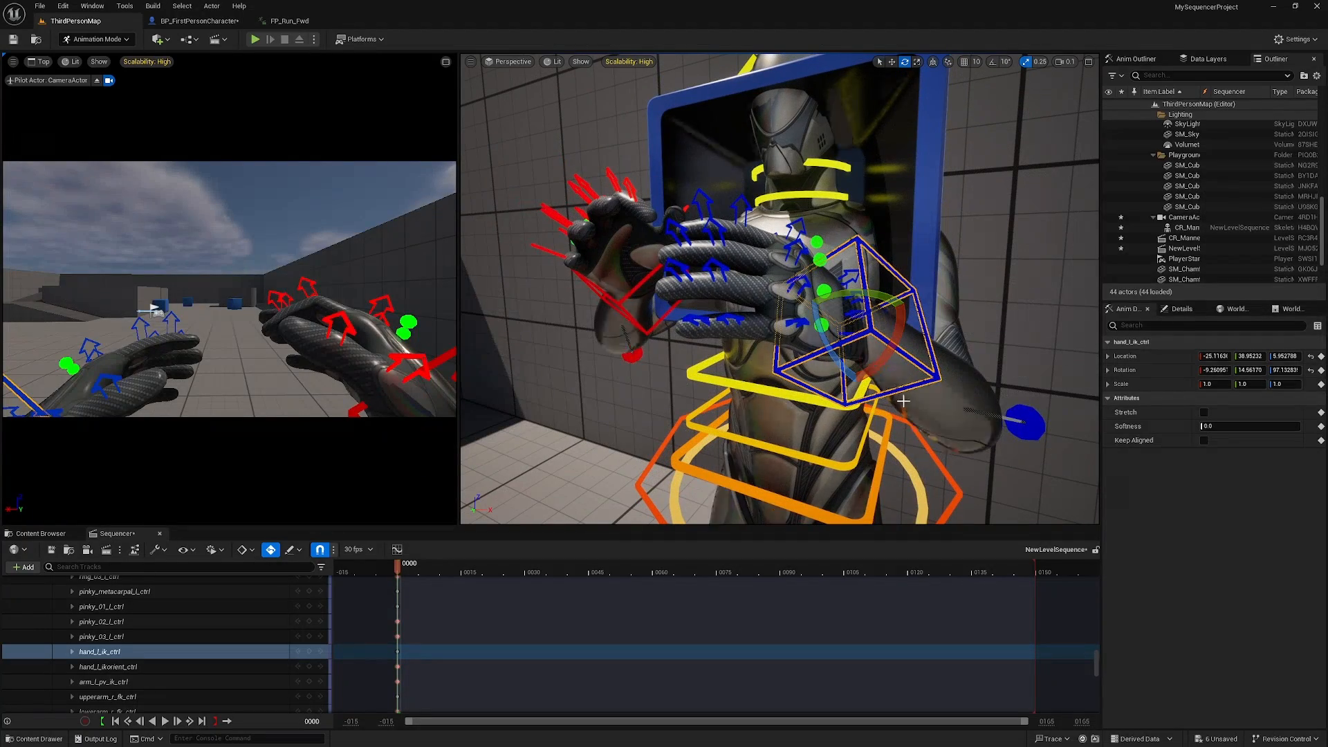
pyautogui.keyDown('alt'); pyautogui.moveTo(850, 374); pyautogui.dragTo(920, 388); pyautogui.keyUp('alt')
pyautogui.press('w')
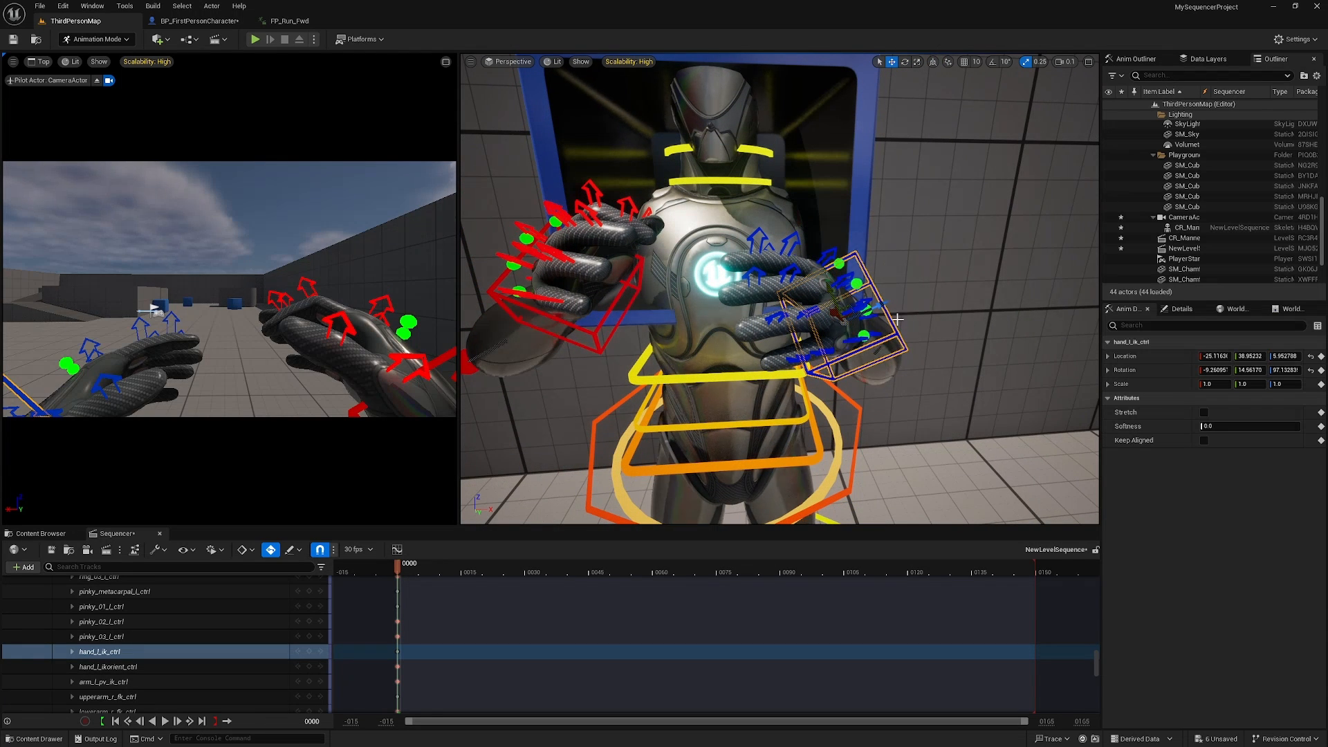
pyautogui.keyDown('alt'); pyautogui.moveTo(850, 328); pyautogui.dragTo(717, 340); pyautogui.keyUp('alt')
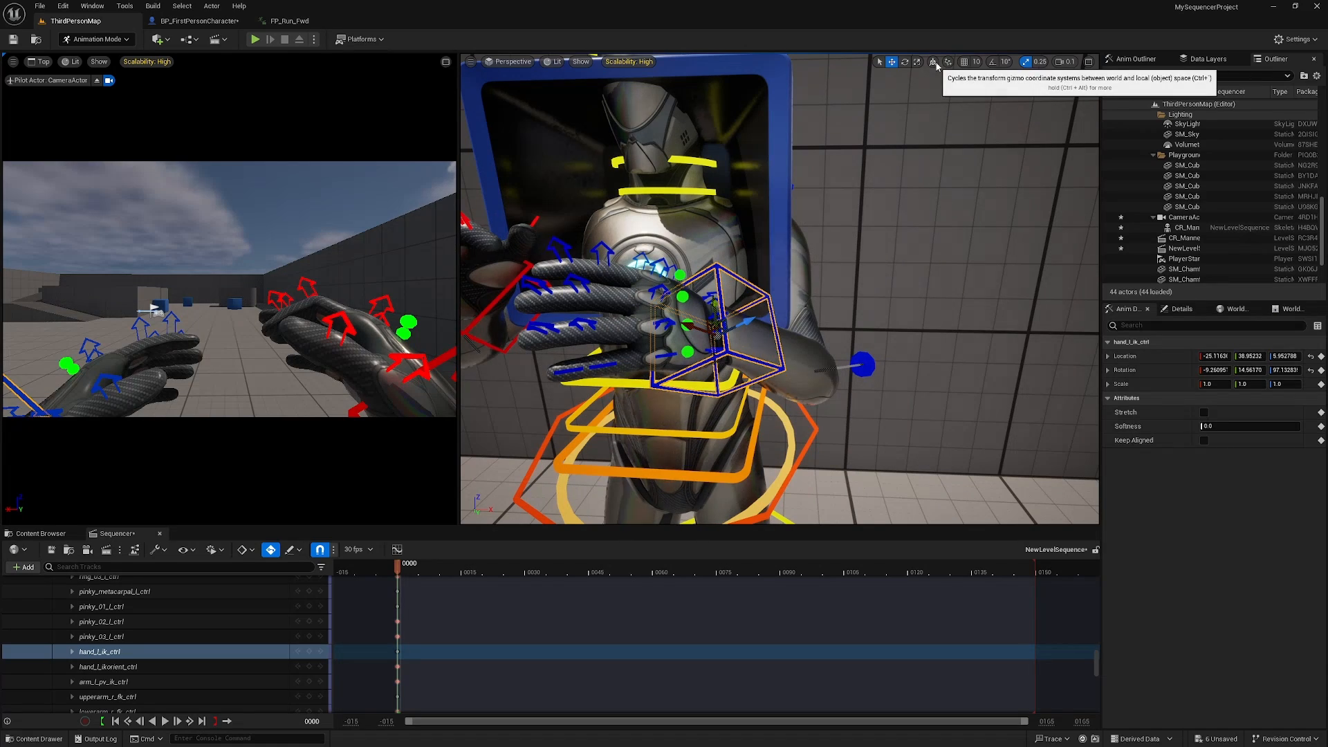
pyautogui.keyDown('alt'); pyautogui.moveTo(809, 353); pyautogui.dragTo(901, 366); pyautogui.keyUp('alt')
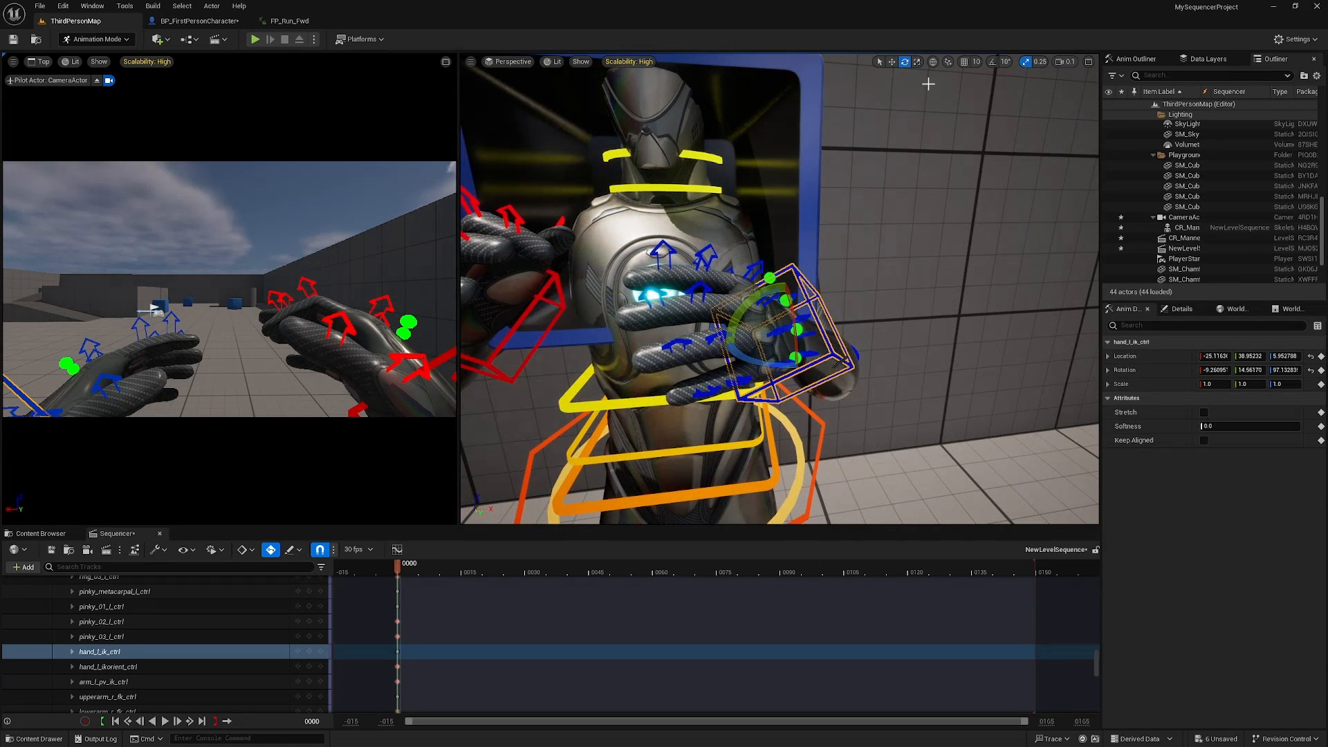
pyautogui.click(932, 62)
pyautogui.press('w')
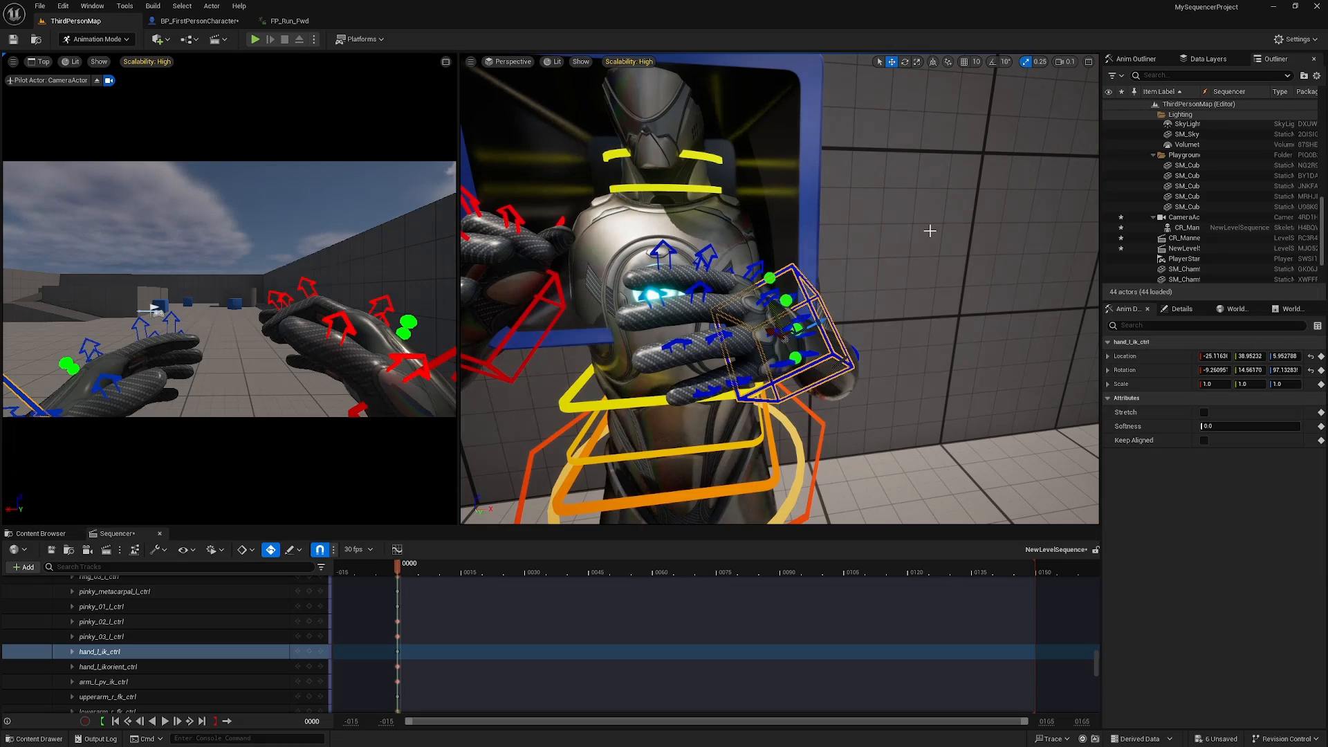
pyautogui.moveTo(887, 279); pyautogui.dragTo(790, 296, button='right')
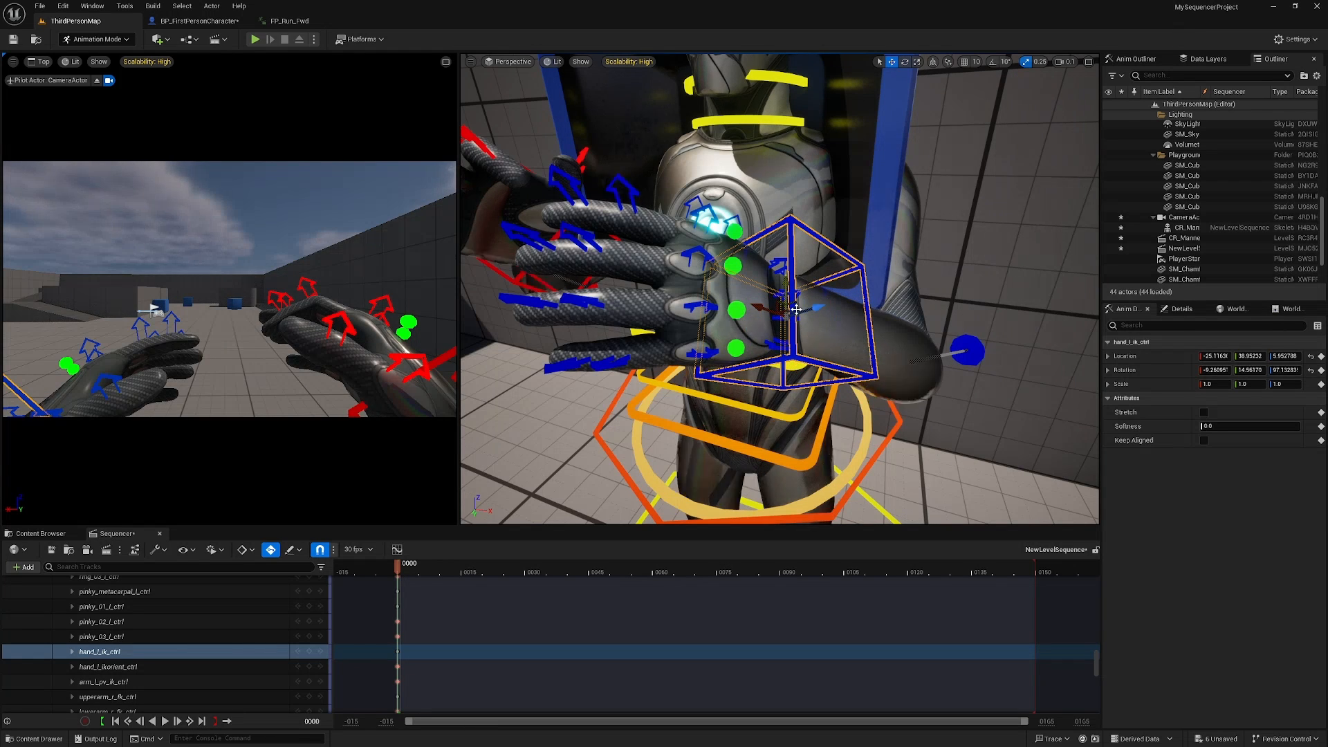
pyautogui.click(935, 63)
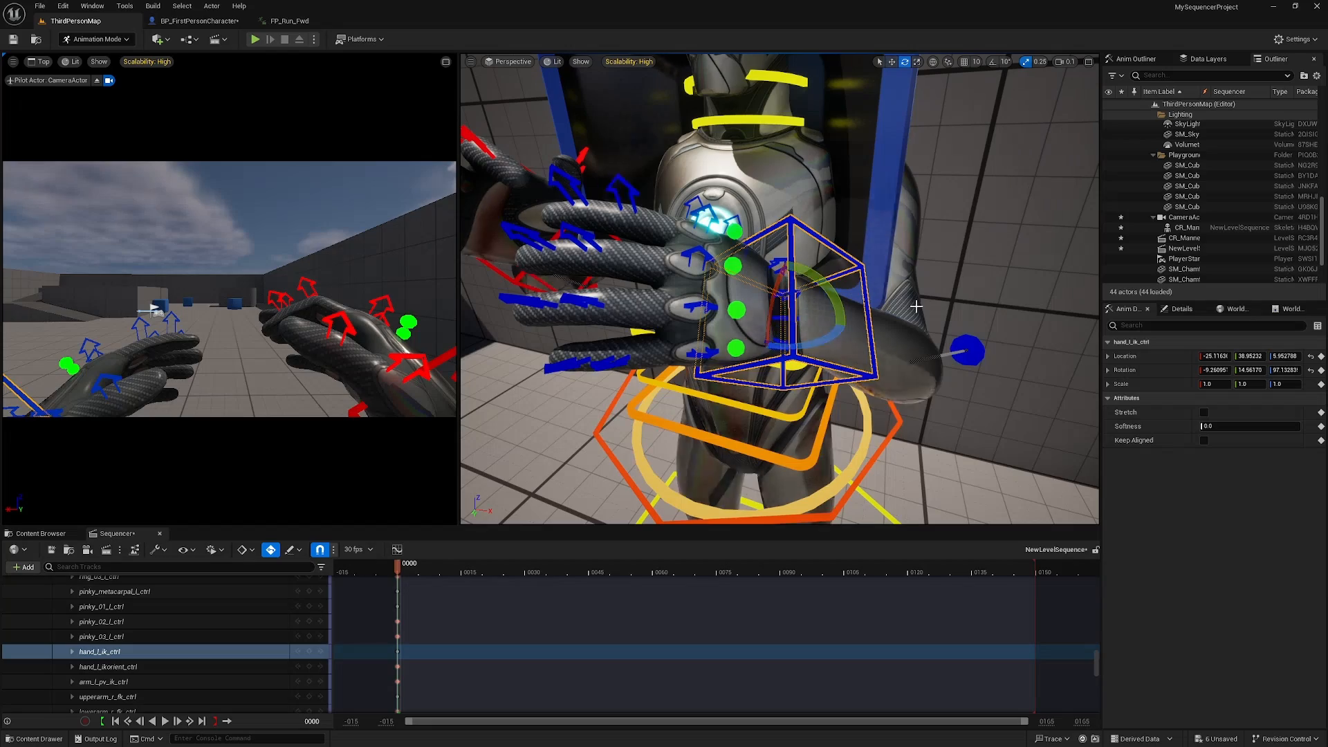
pyautogui.moveTo(787, 291)
pyautogui.mouseDown(button='right')
pyautogui.moveTo(830, 290)
pyautogui.moveTo(803, 290)
pyautogui.mouseUp(button='right')
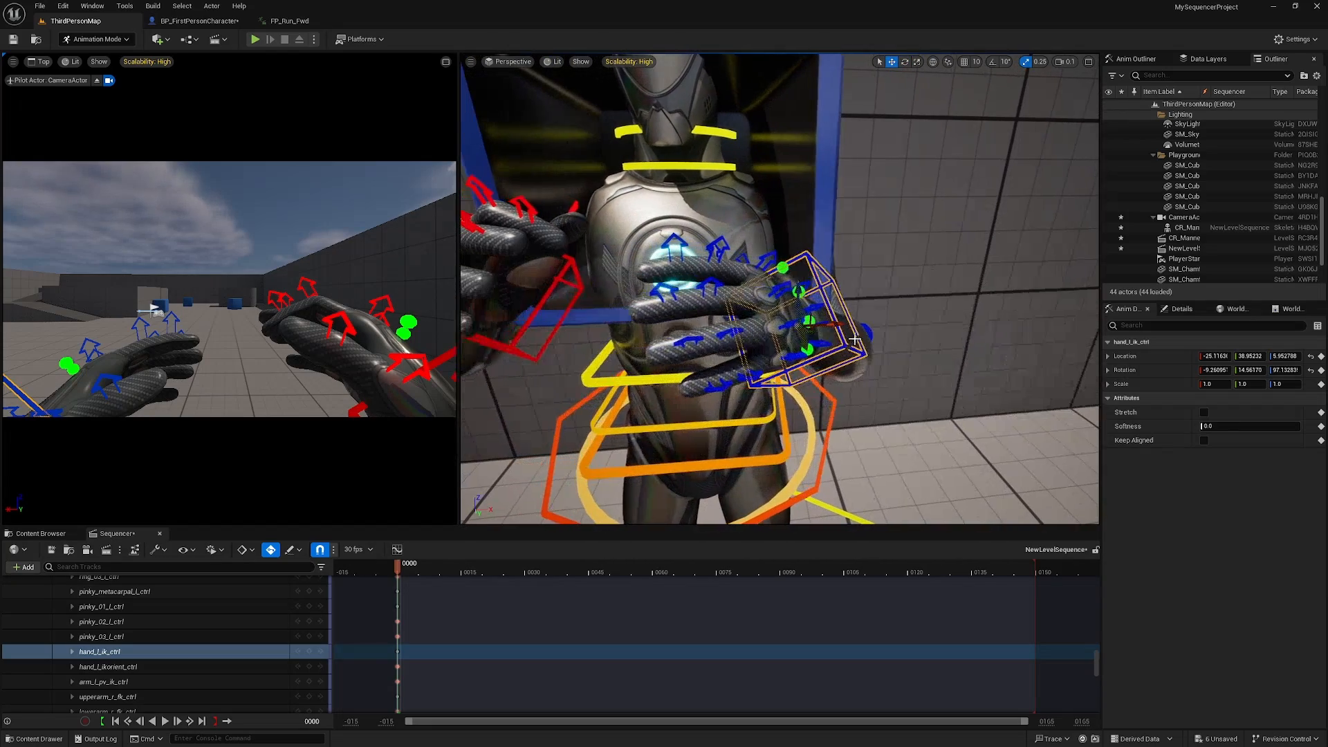
# Reposition the left hand IK control in front of the camera, and select several hand and finger controls on both hands together
pyautogui.moveTo(805, 297); pyautogui.dragTo(876, 284)
pyautogui.moveTo(823, 303); pyautogui.dragTo(711, 342, button='right')
pyautogui.keyDown('ctrl'); pyautogui.keyDown('alt'); pyautogui.moveTo(711, 342); pyautogui.dragTo(882, 219); pyautogui.keyUp('alt'); pyautogui.keyUp('ctrl')
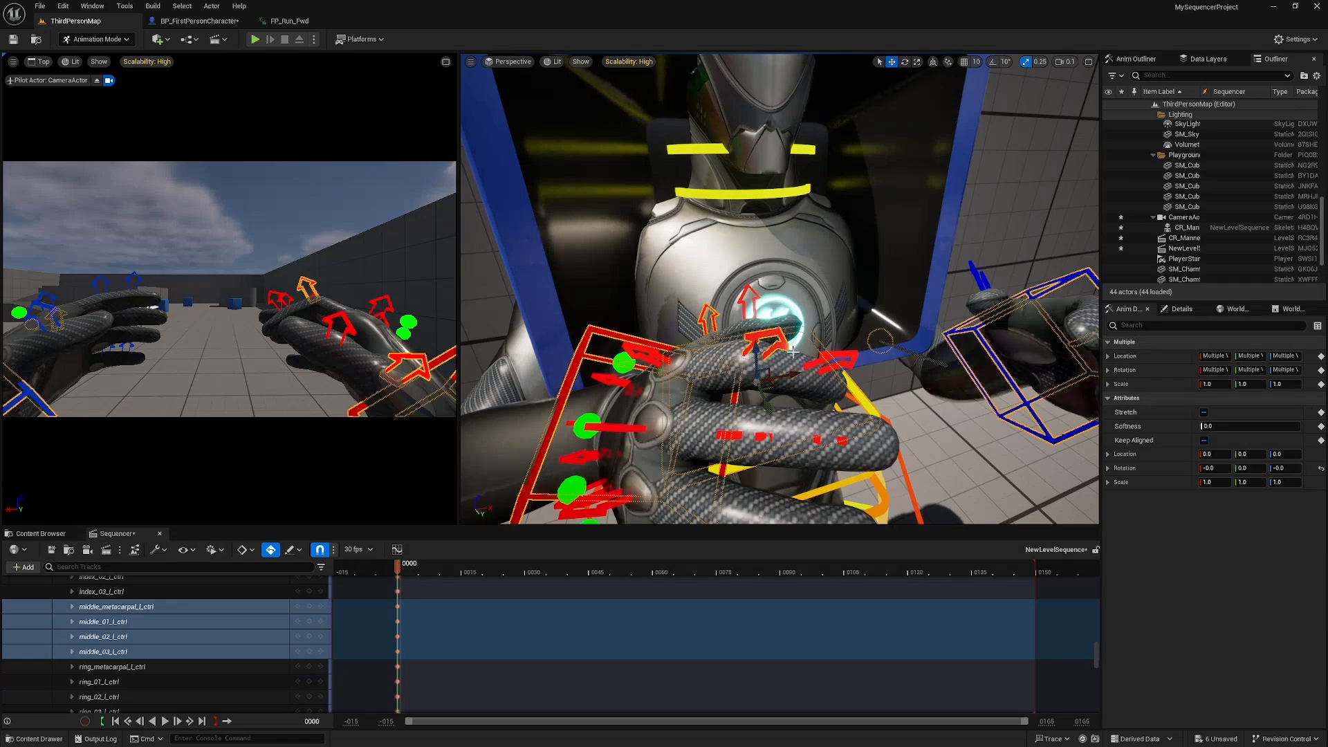
# Straighten the right index finger by rotating index_02_r_ctrl to a Z rotation of about 1 degree
pyautogui.press('e')
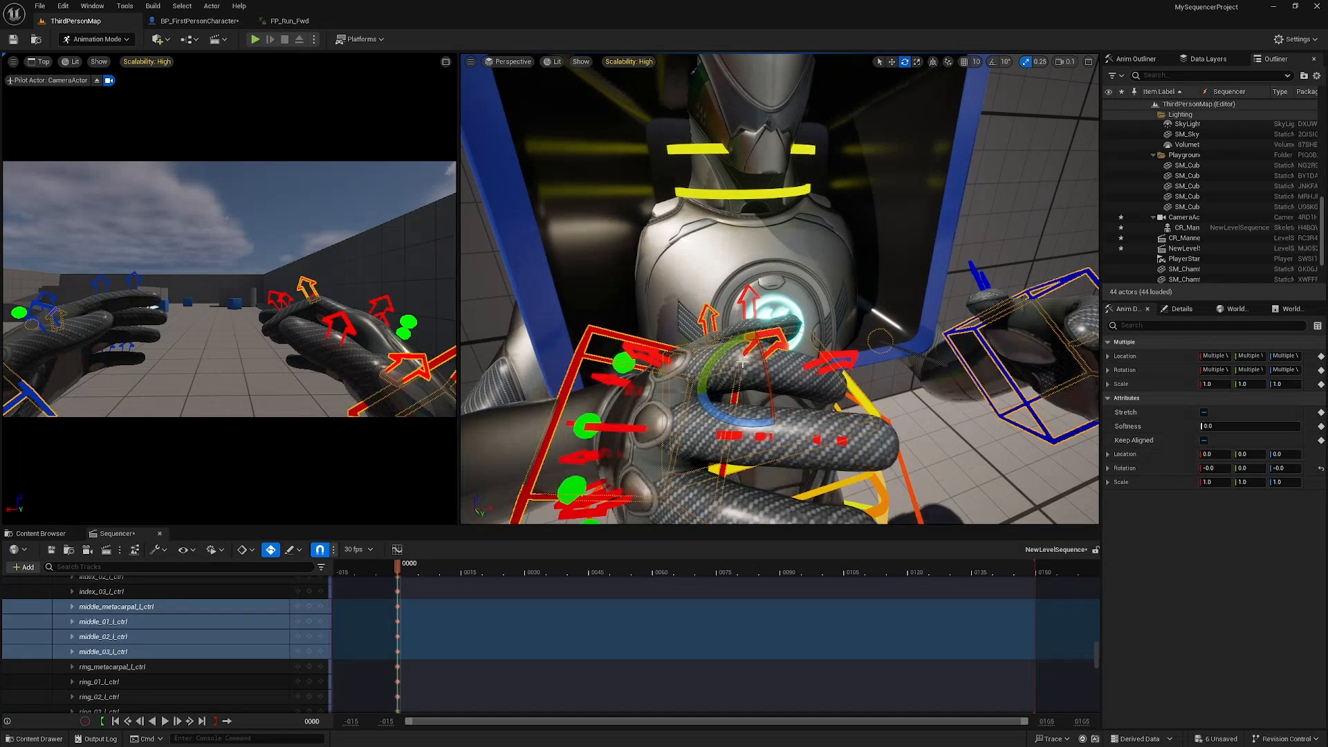
pyautogui.moveTo(770, 368); pyautogui.dragTo(857, 355, button='right')
pyautogui.click(857, 355)
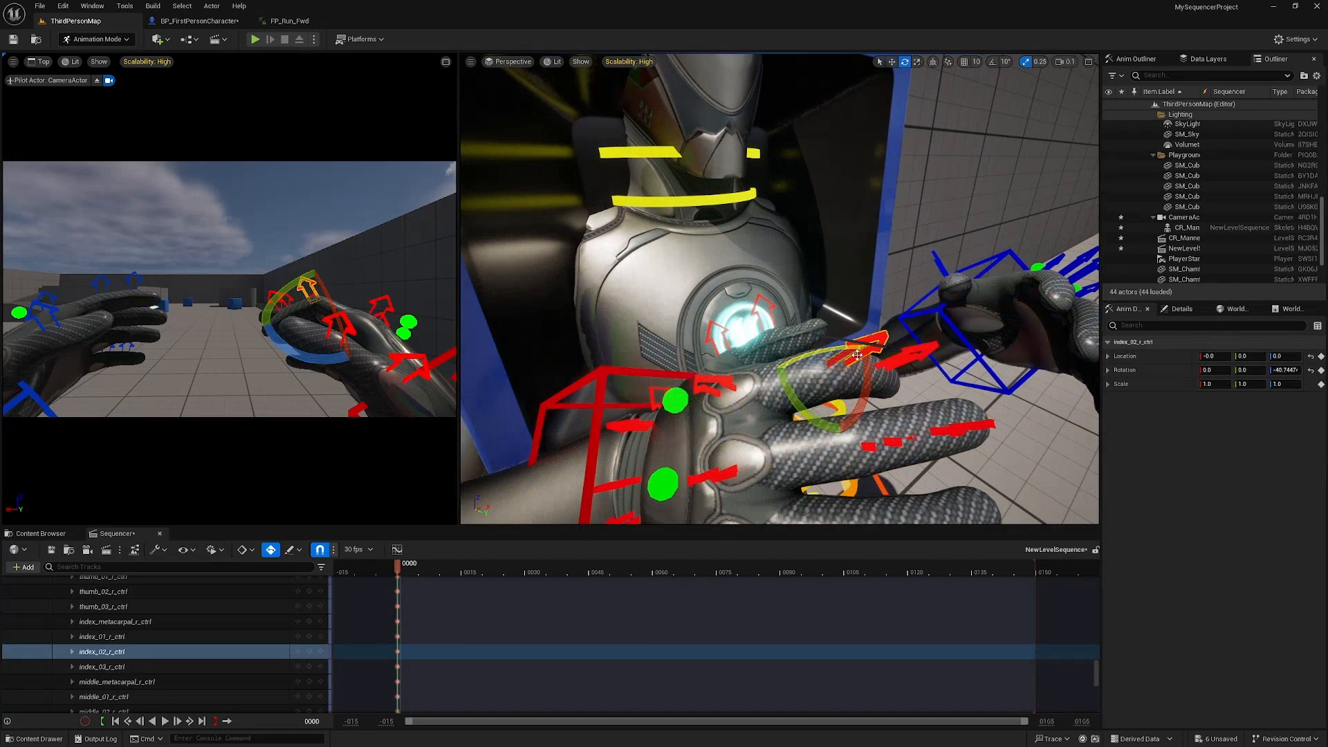
pyautogui.moveTo(749, 381); pyautogui.dragTo(751, 391)
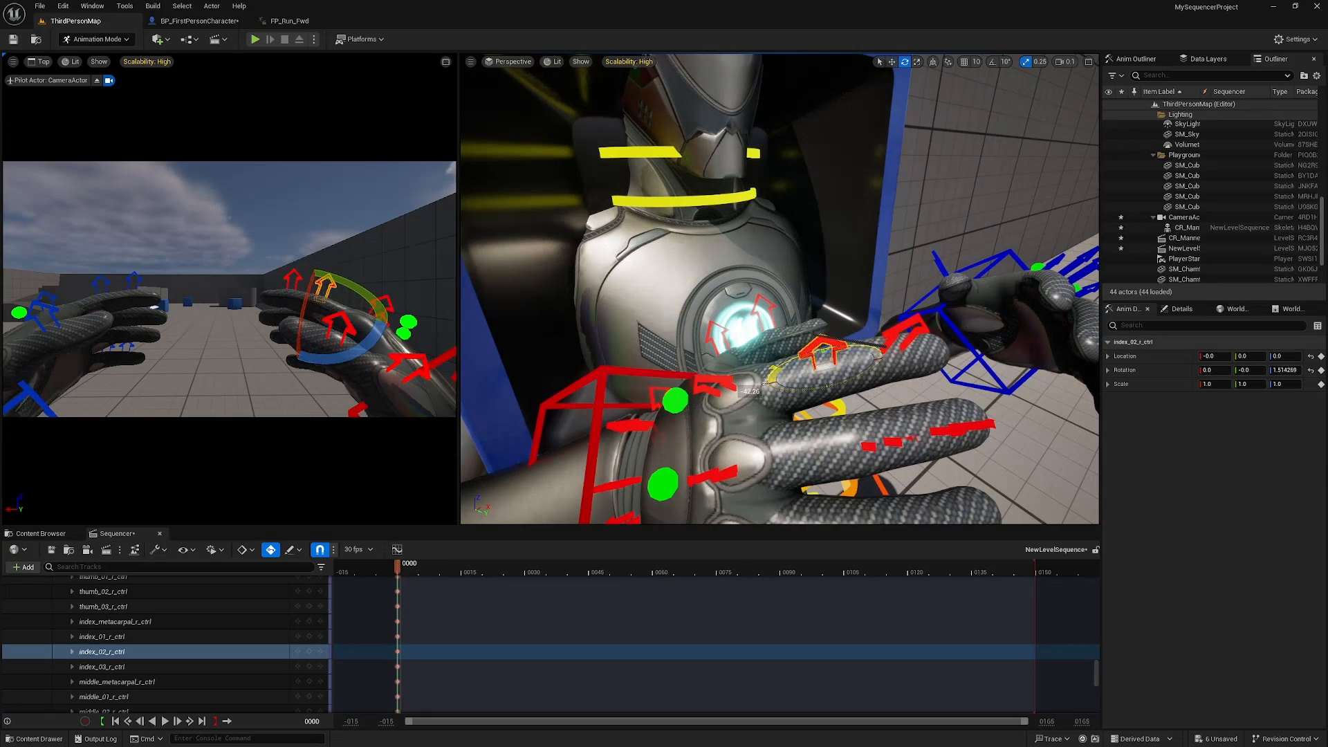
pyautogui.moveTo(980, 397); pyautogui.dragTo(830, 391, button='right')
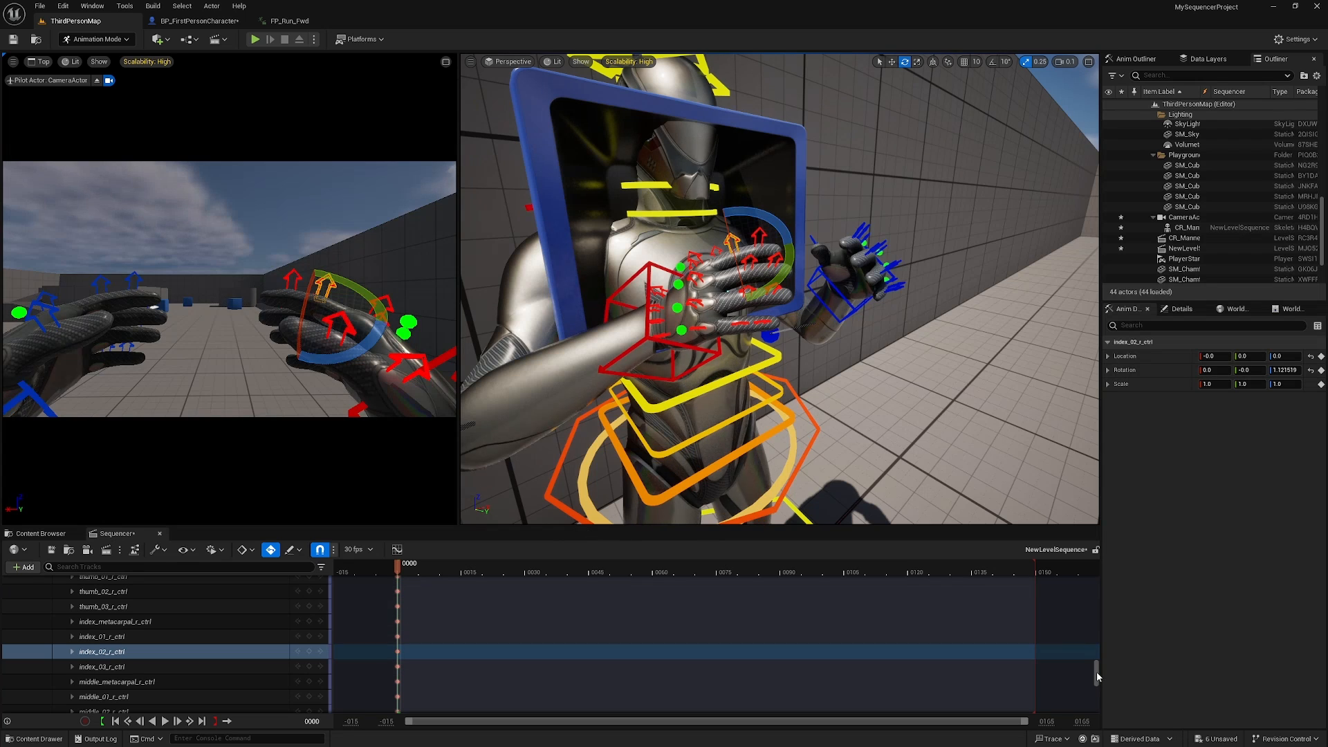
# Set the sequence display rate to 60 fps and enlarge the Sequencer area
pyautogui.moveTo(1097, 672); pyautogui.dragTo(1096, 577)
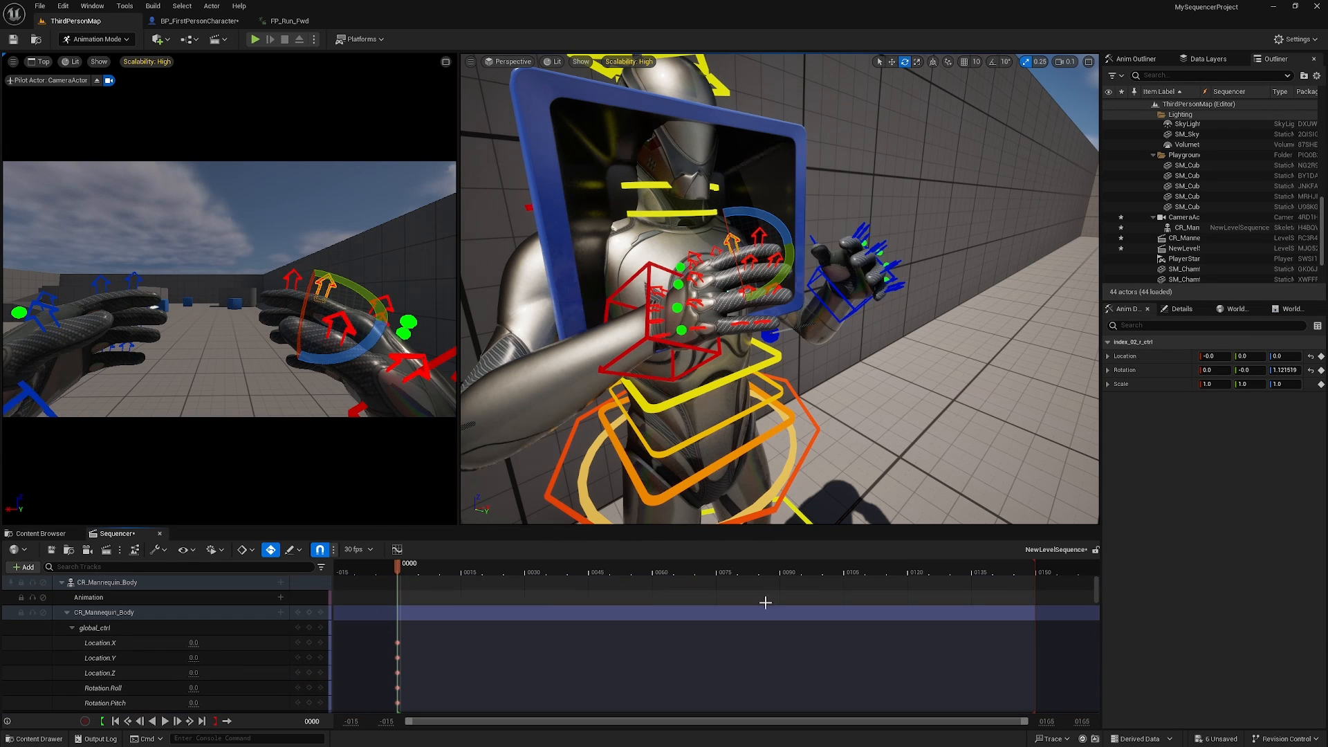
pyautogui.click(359, 550)
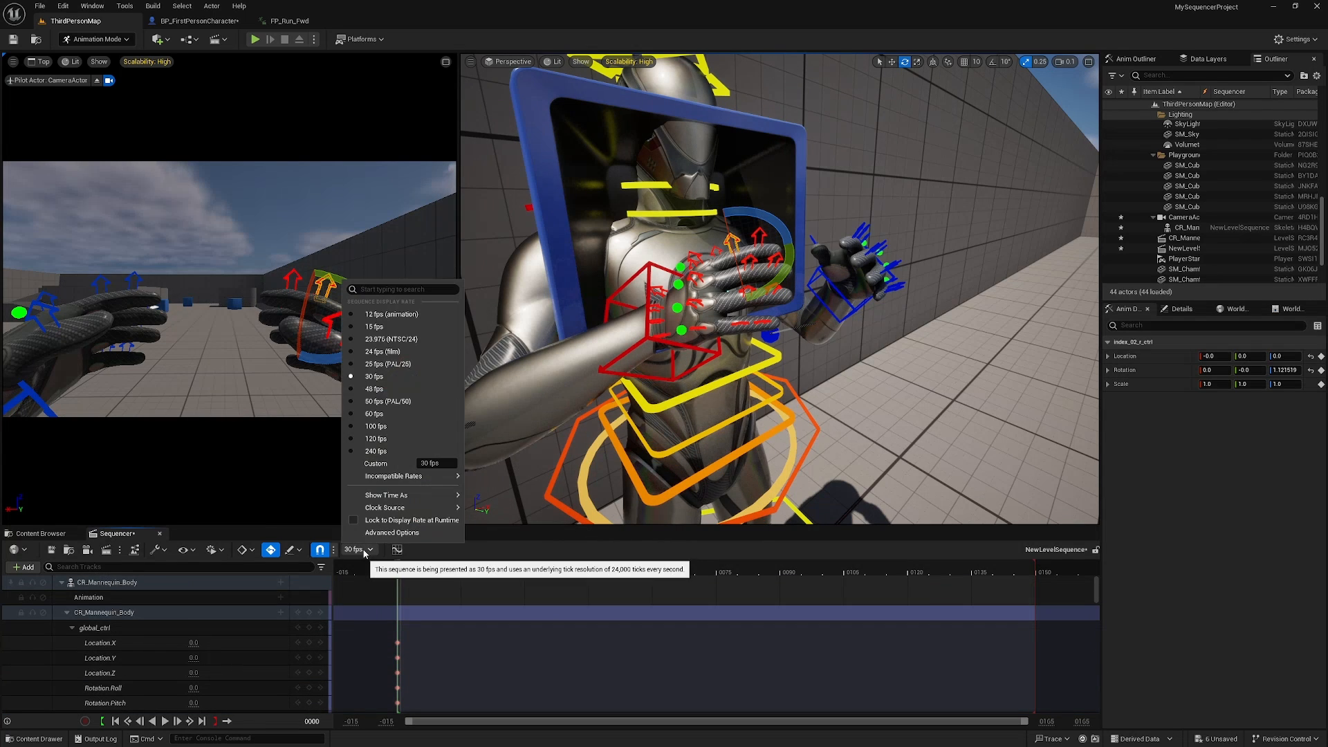
pyautogui.click(375, 414)
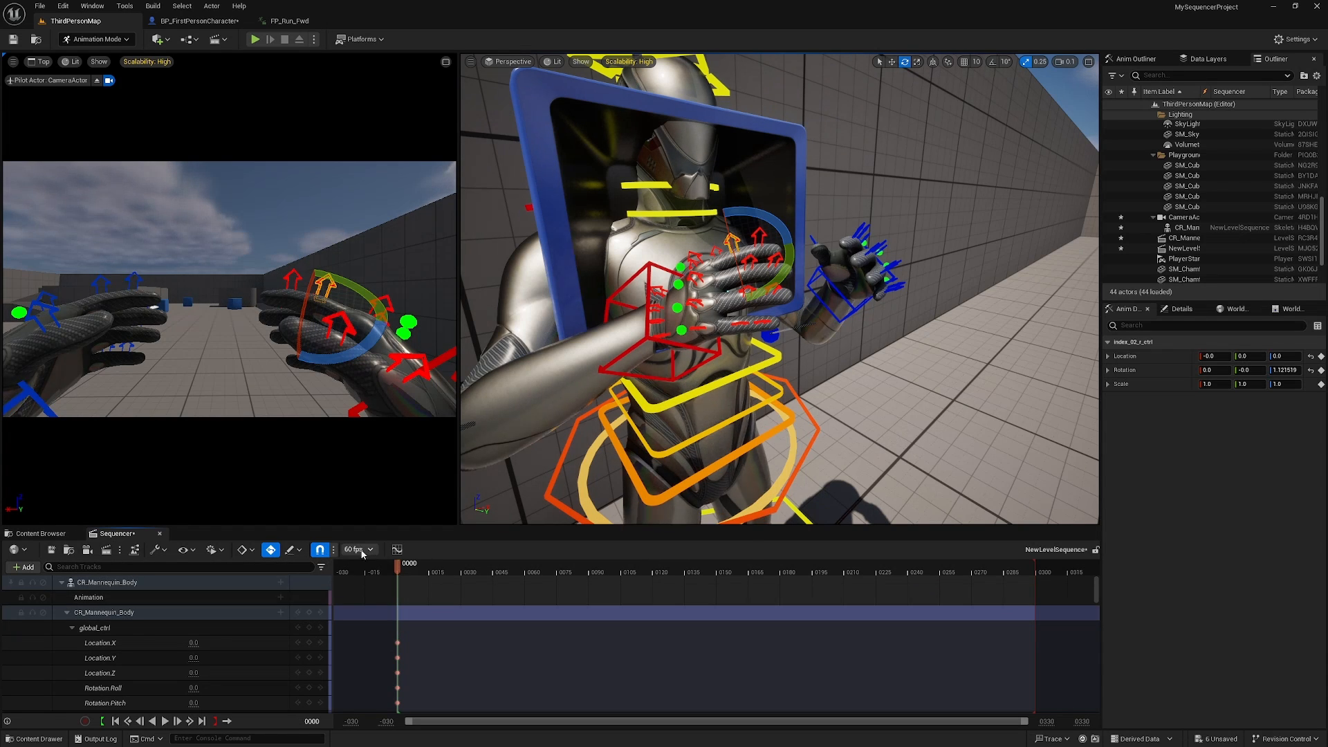
pyautogui.moveTo(1018, 525); pyautogui.dragTo(1056, 473)
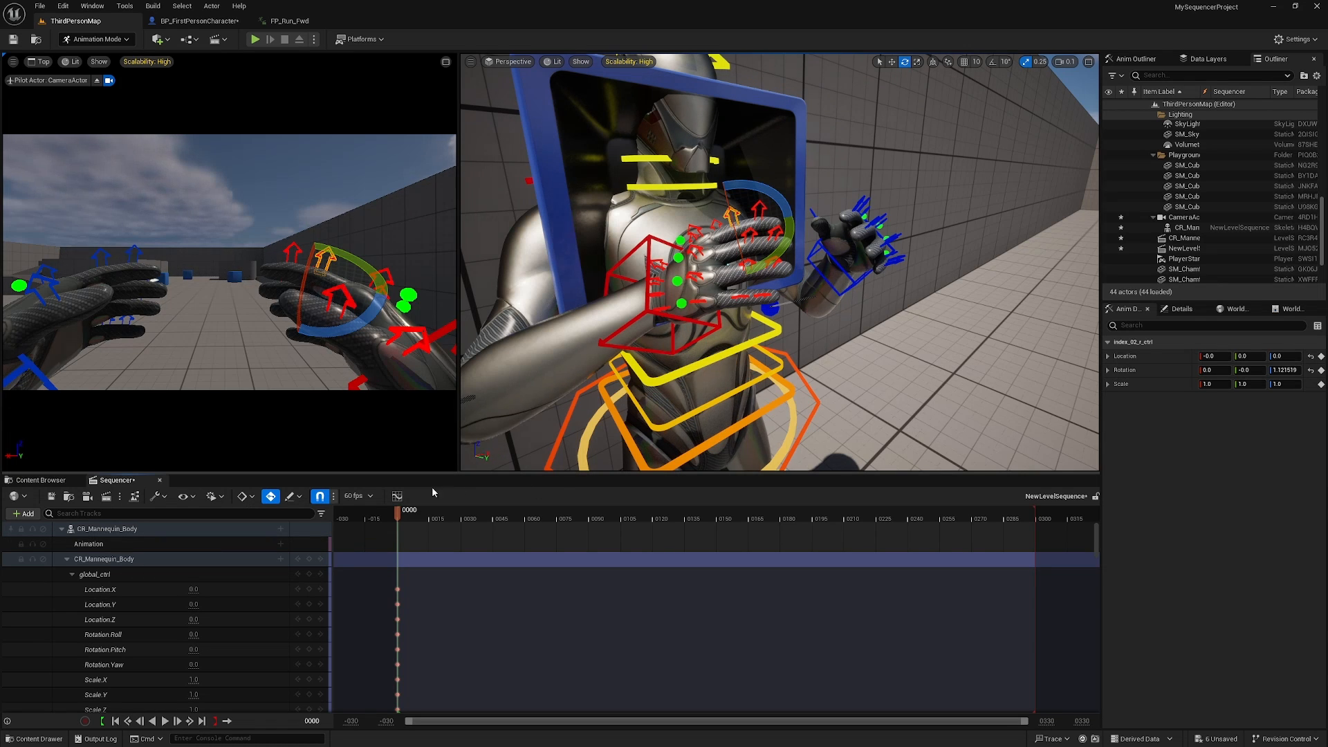
# At frame 60, switch to world space and move the right hand IK control slightly outward, keying hand_r_ik_ctrl there
pyautogui.moveTo(801, 238); pyautogui.dragTo(927, 242, button='right')
pyautogui.scroll(1, 886, 238)
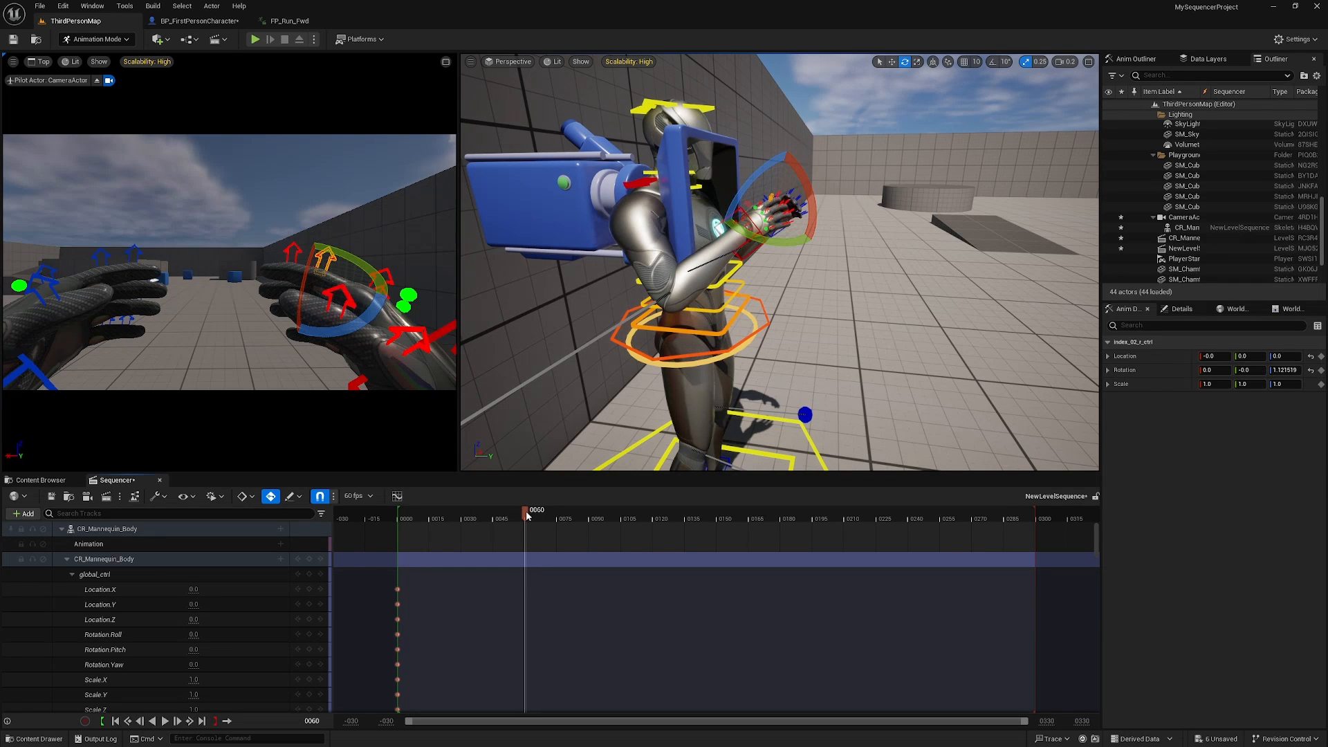
pyautogui.moveTo(700, 318); pyautogui.dragTo(768, 284, button='right')
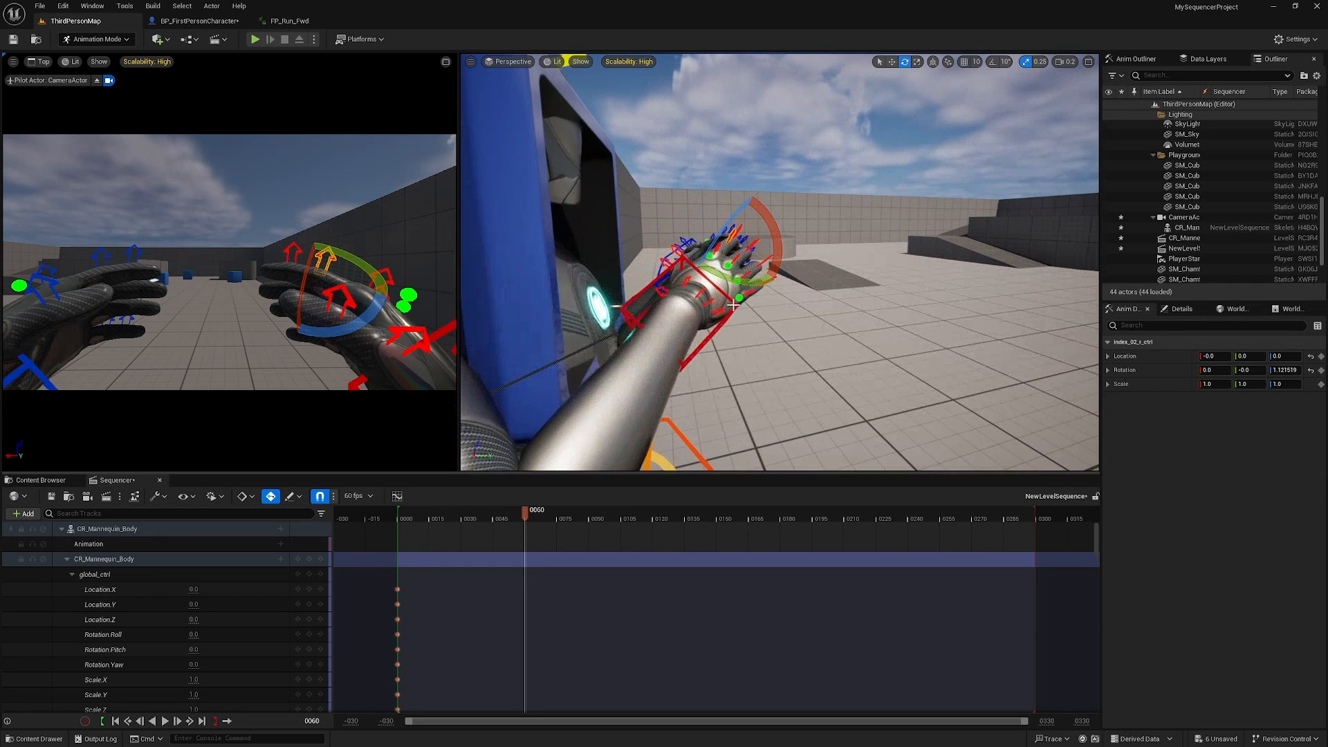
pyautogui.press('w')
pyautogui.click(932, 61)
pyautogui.moveTo(830, 208); pyautogui.dragTo(924, 316, button='right')
pyautogui.click(948, 359)
pyautogui.press('s')
pyautogui.moveTo(949, 360); pyautogui.dragTo(926, 380)
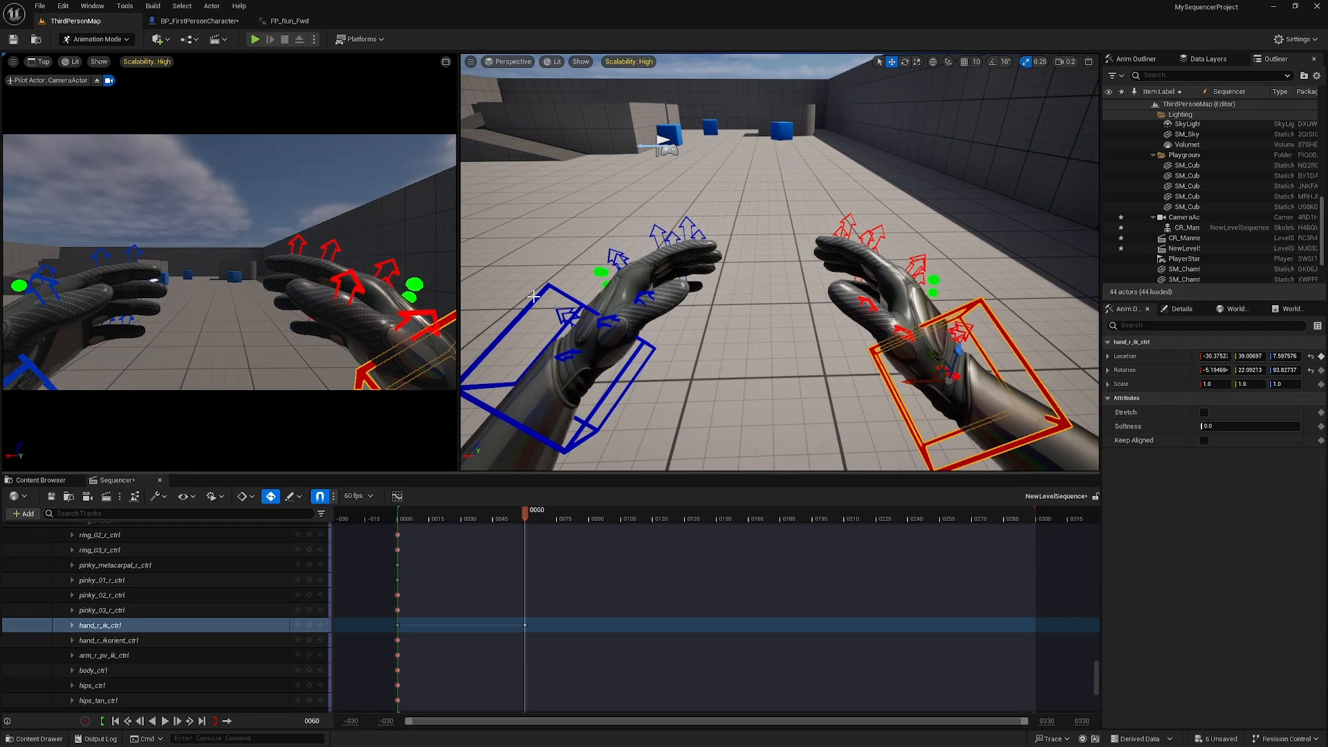
# Move the left hand IK control slightly outward at frame 60, enlarge the Sequencer area, and key hand_l_ik_ctrl there
pyautogui.click(574, 303)
pyautogui.moveTo(565, 333); pyautogui.dragTo(535, 358)
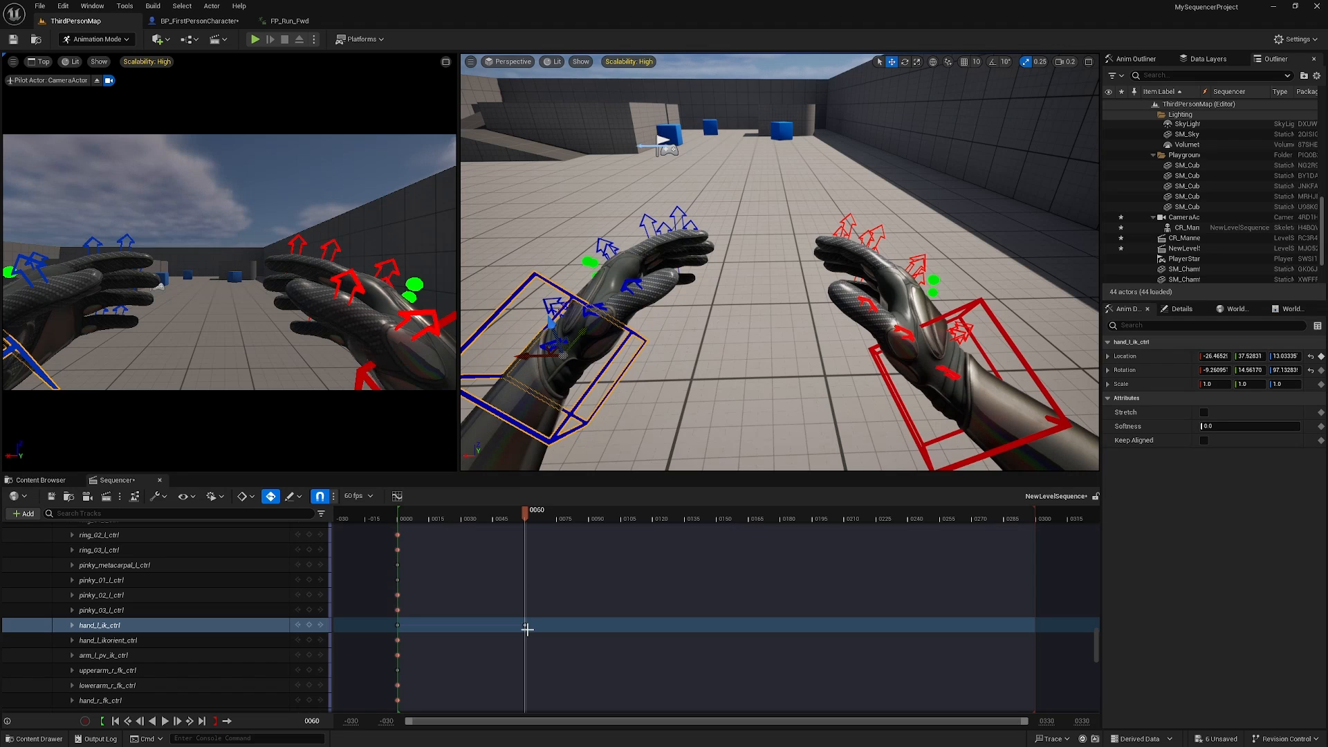
pyautogui.moveTo(1098, 638); pyautogui.dragTo(1105, 671)
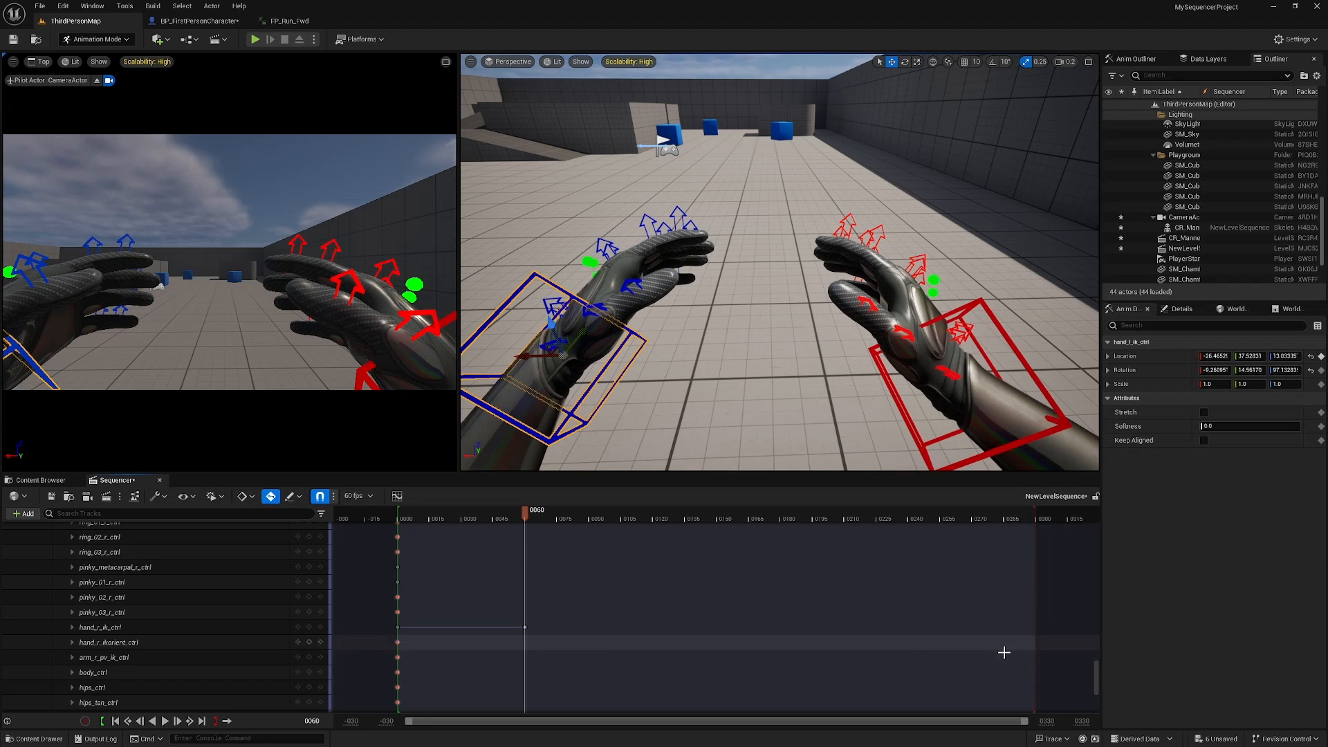
pyautogui.moveTo(1094, 673); pyautogui.dragTo(1096, 638)
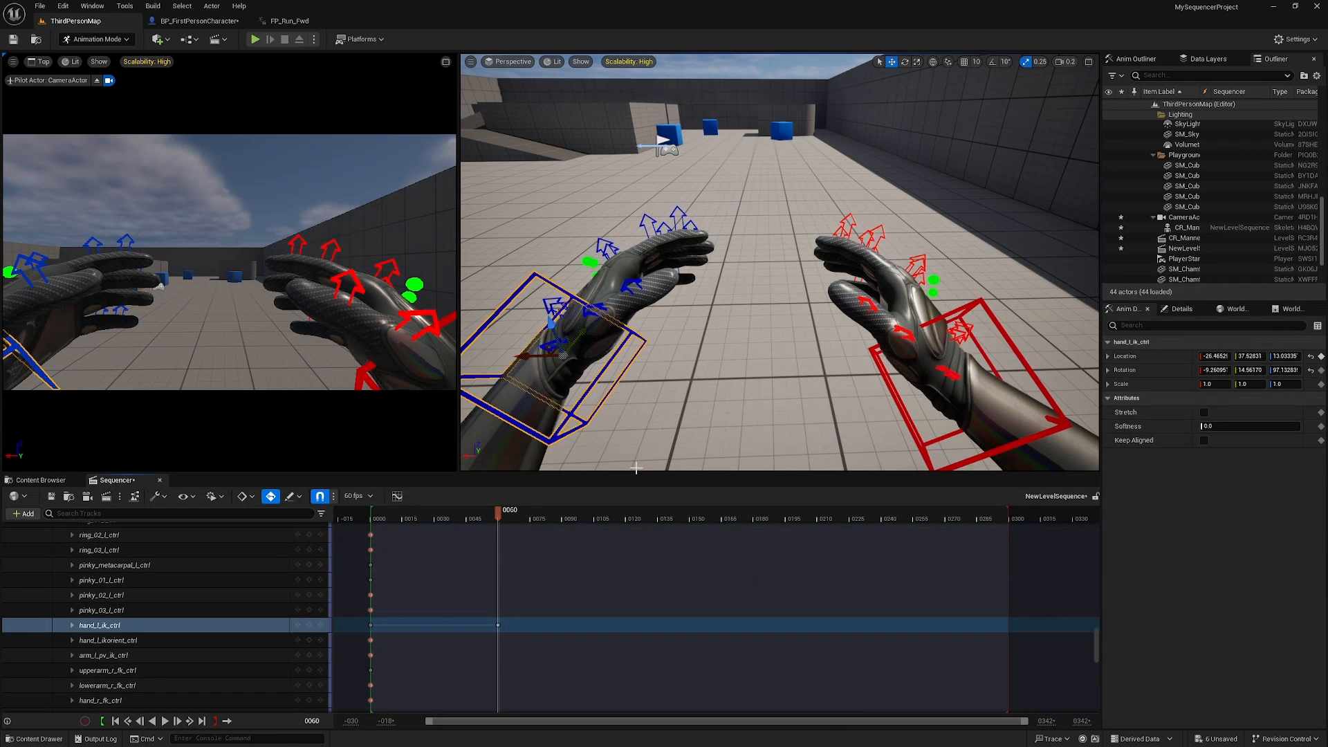
pyautogui.moveTo(635, 473); pyautogui.dragTo(643, 259)
pyautogui.scroll(-5, 687, 403)
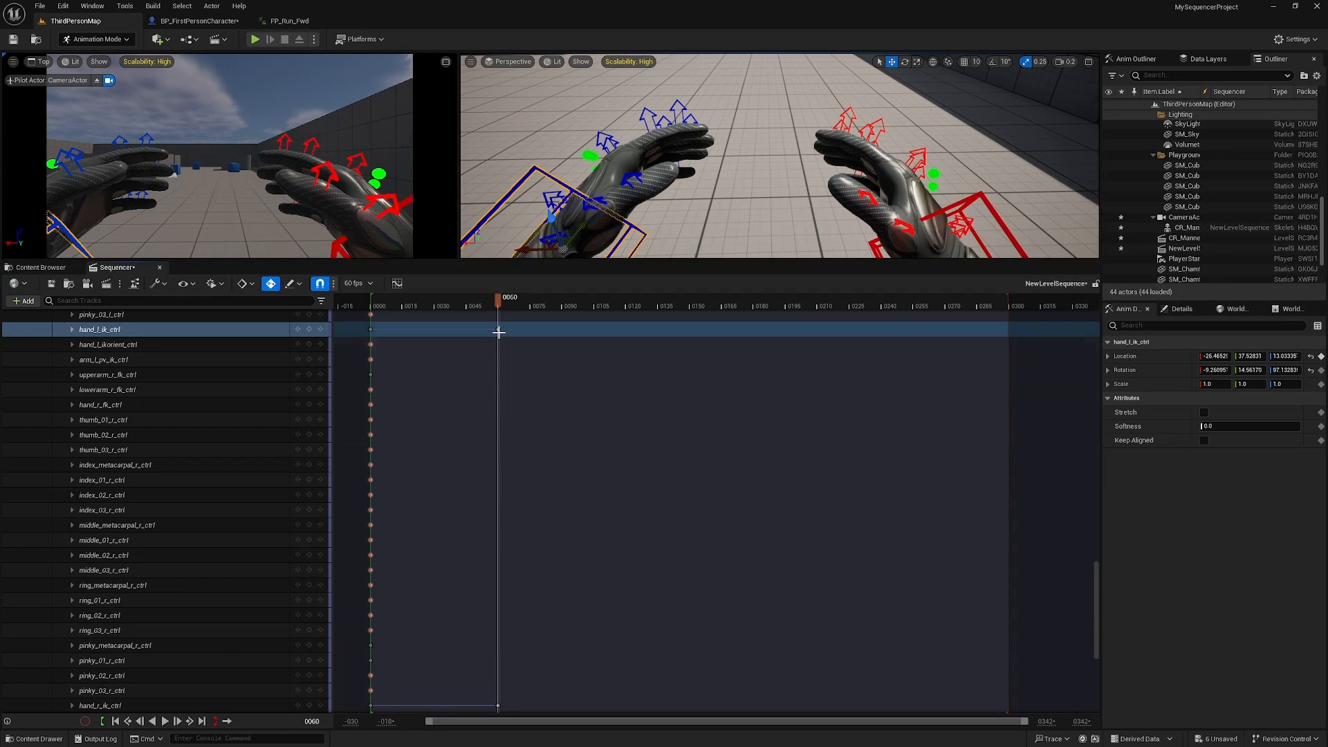
pyautogui.press('s')
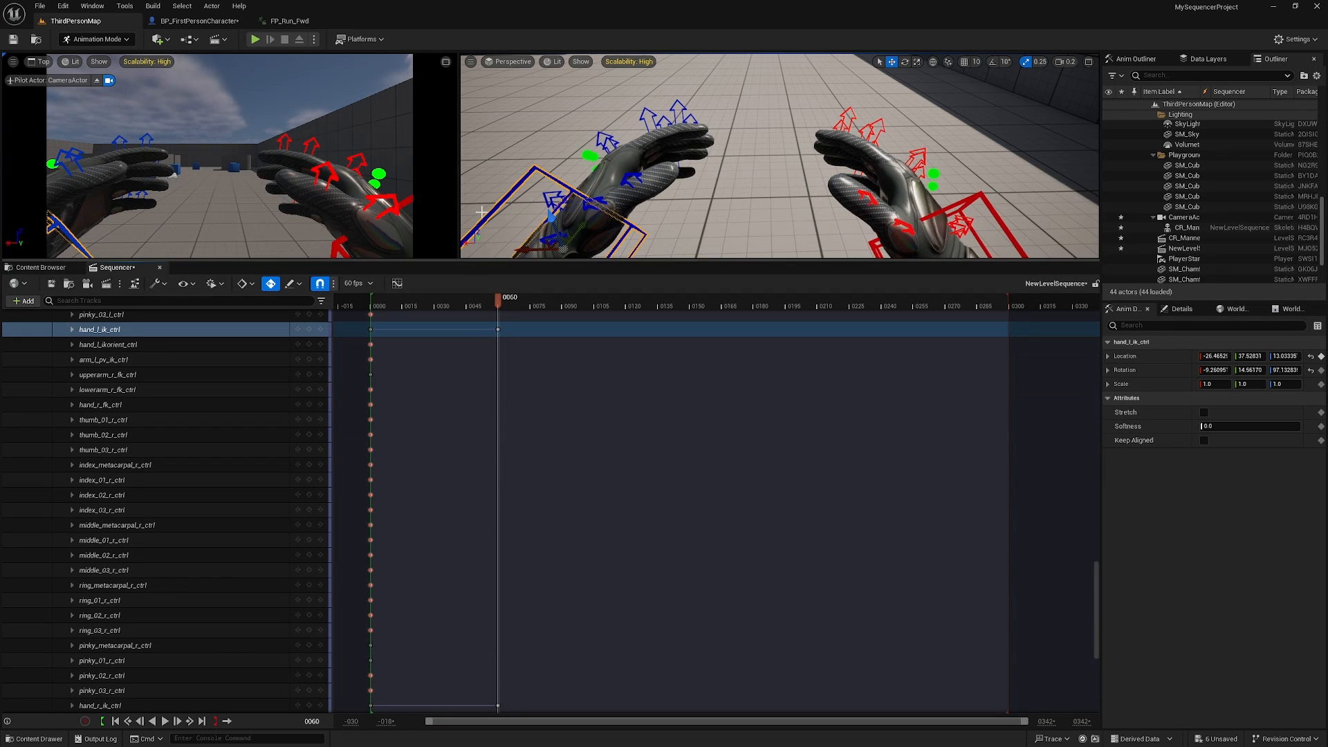
# Copy the frame 0 keys of hand_l_ik_ctrl and hand_r_ik_ctrl and paste them at frame 120
pyautogui.click(370, 329)
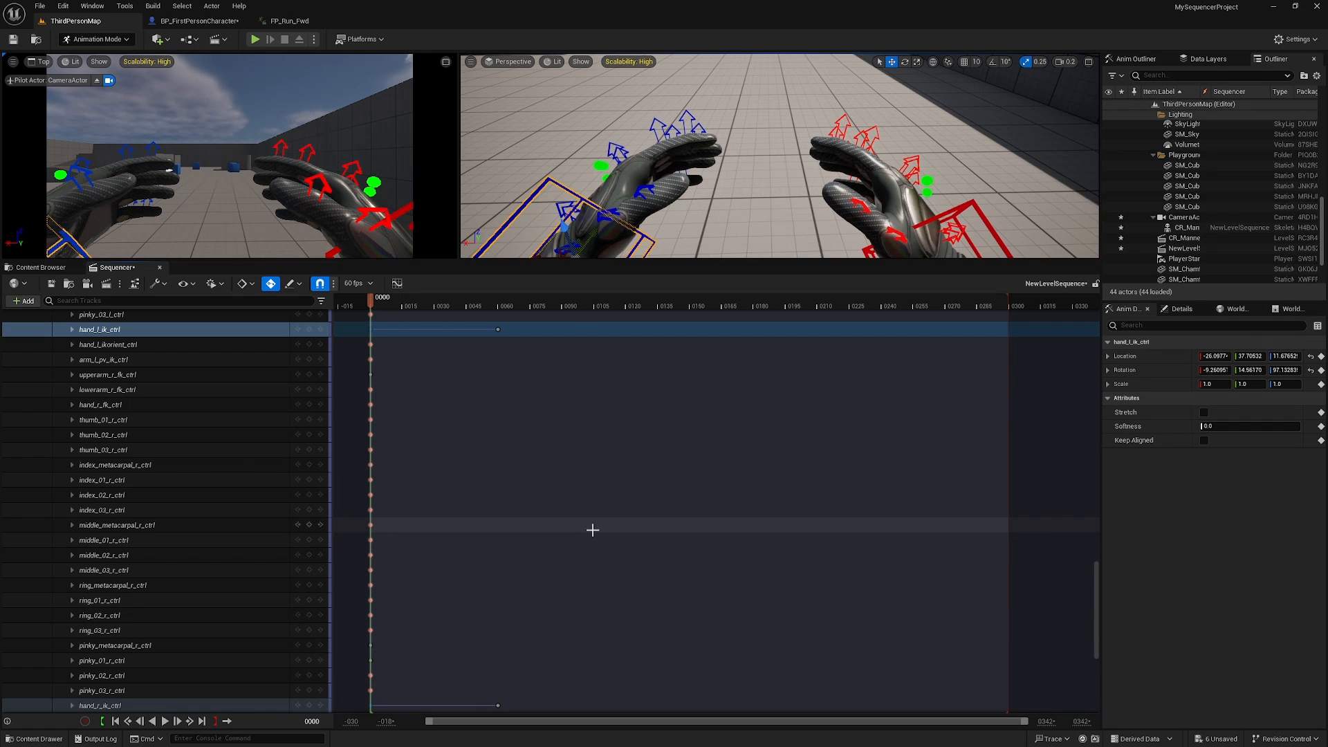
pyautogui.click(628, 307)
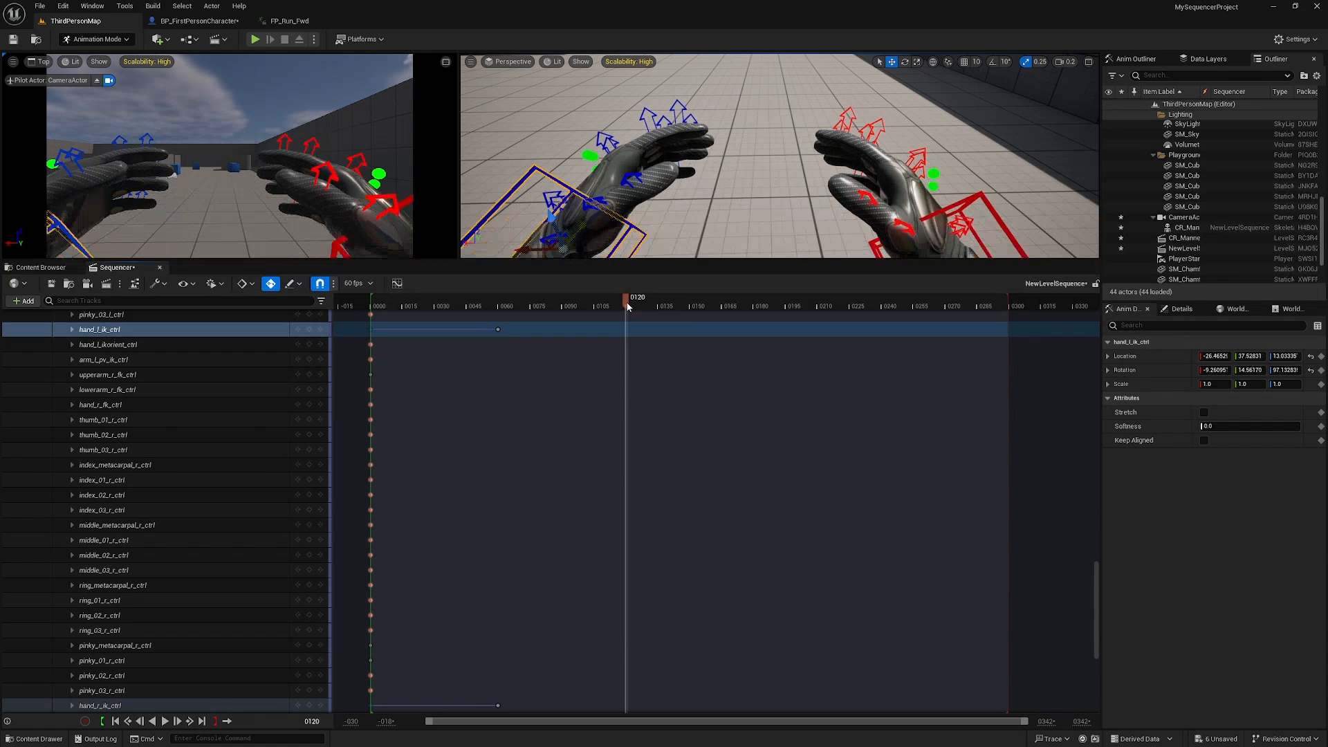
pyautogui.hotkey('ctrl', 'v')
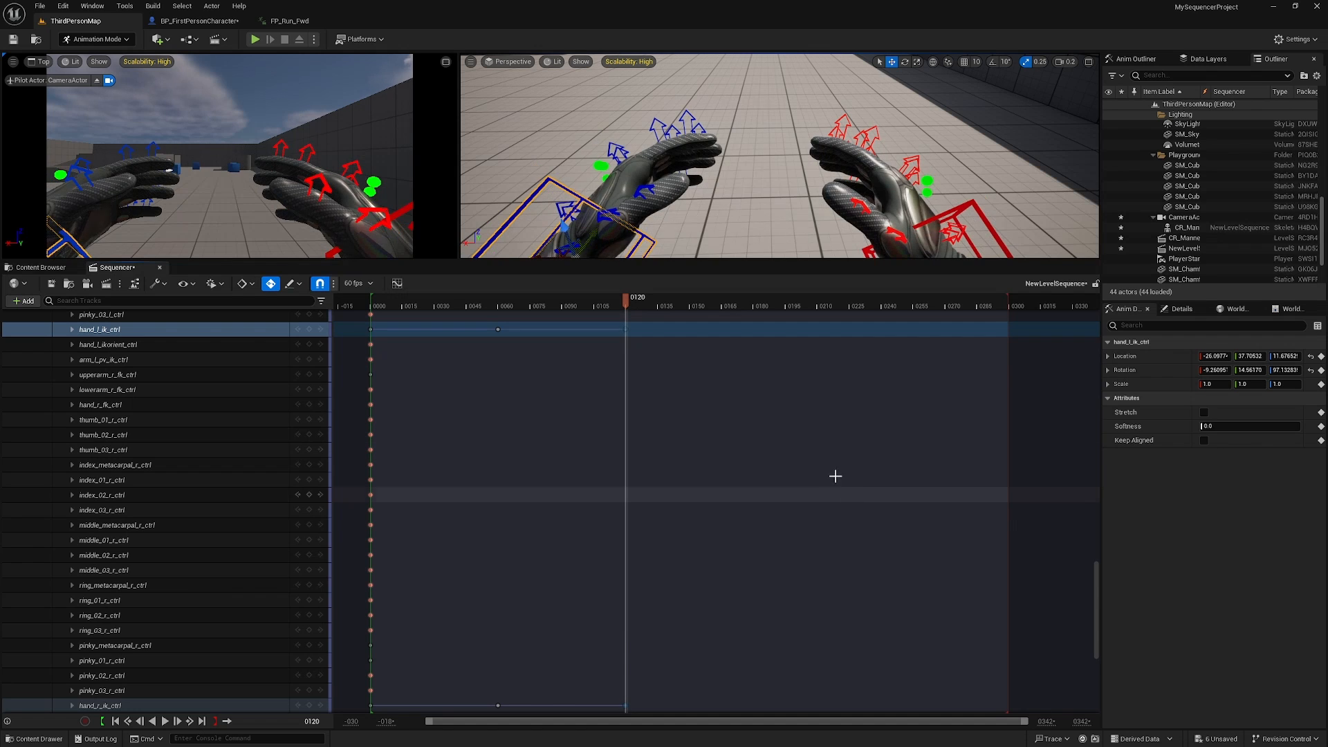
pyautogui.moveTo(623, 304); pyautogui.dragTo(625, 355)
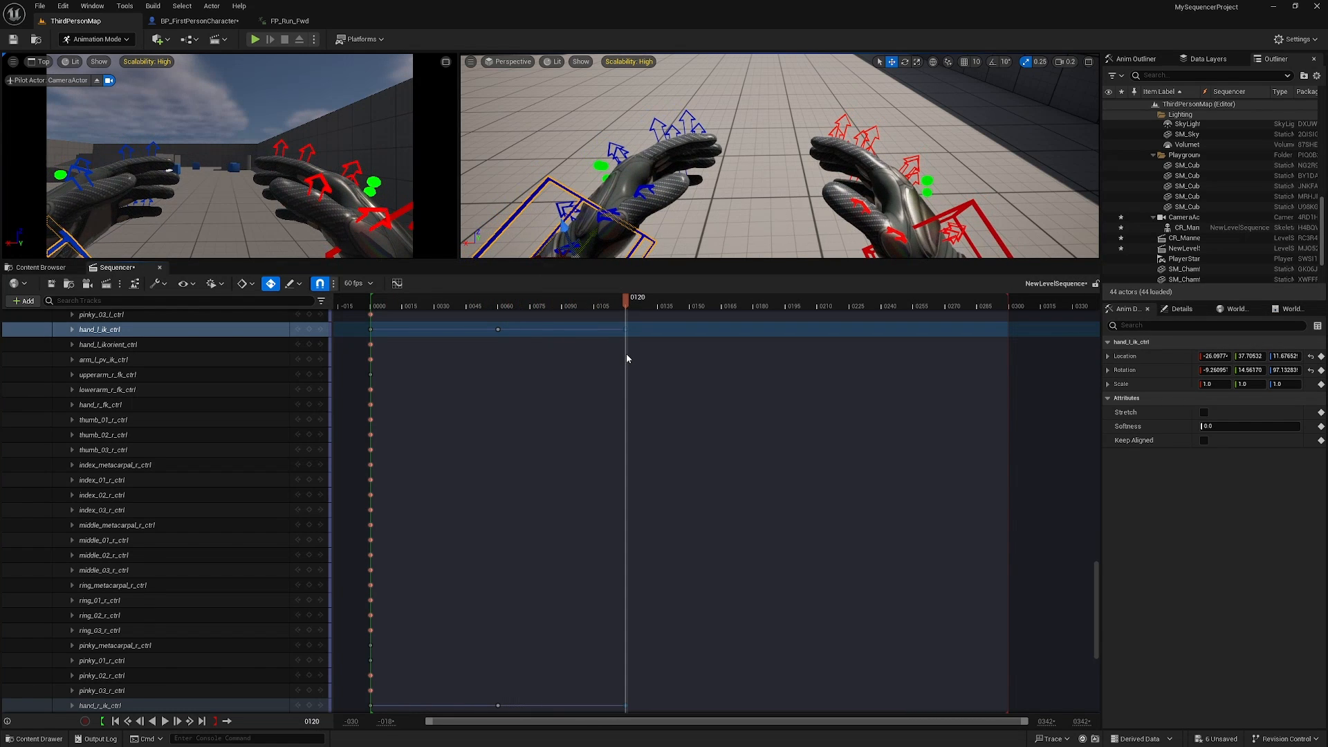
# Copy both hand IK controls' keys from frames 60 and 120 to frame 180, and end the playback range at frame 240
pyautogui.moveTo(637, 711); pyautogui.dragTo(477, 326)
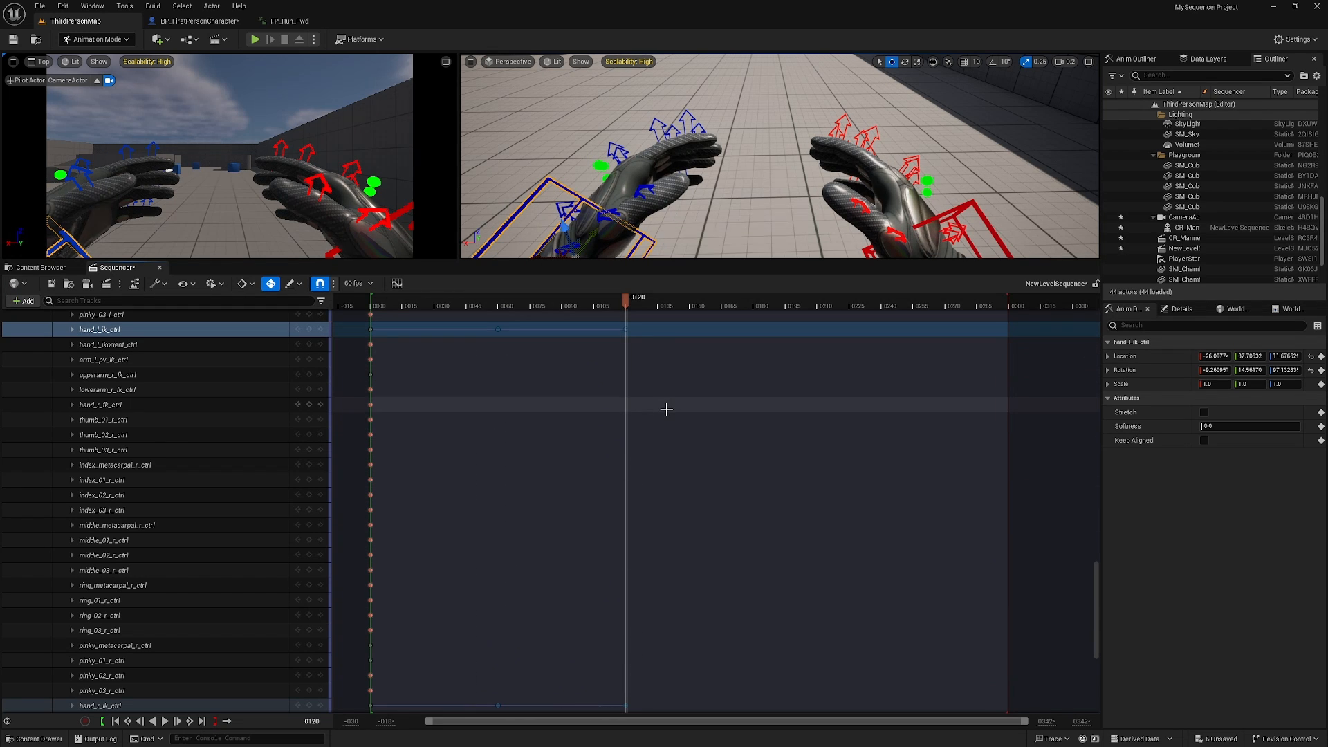
pyautogui.click(754, 302)
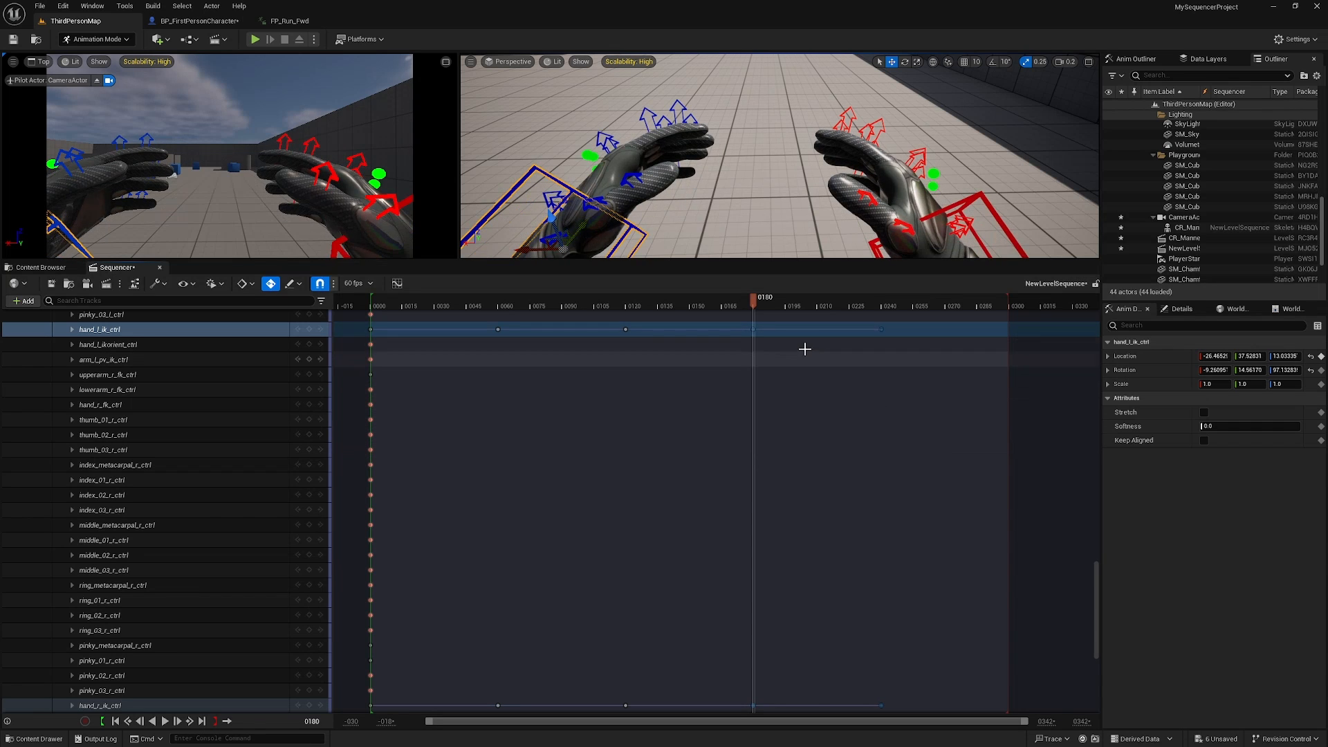
pyautogui.moveTo(1003, 298)
pyautogui.mouseDown()
pyautogui.moveTo(1021, 301)
pyautogui.moveTo(883, 311)
pyautogui.mouseUp()
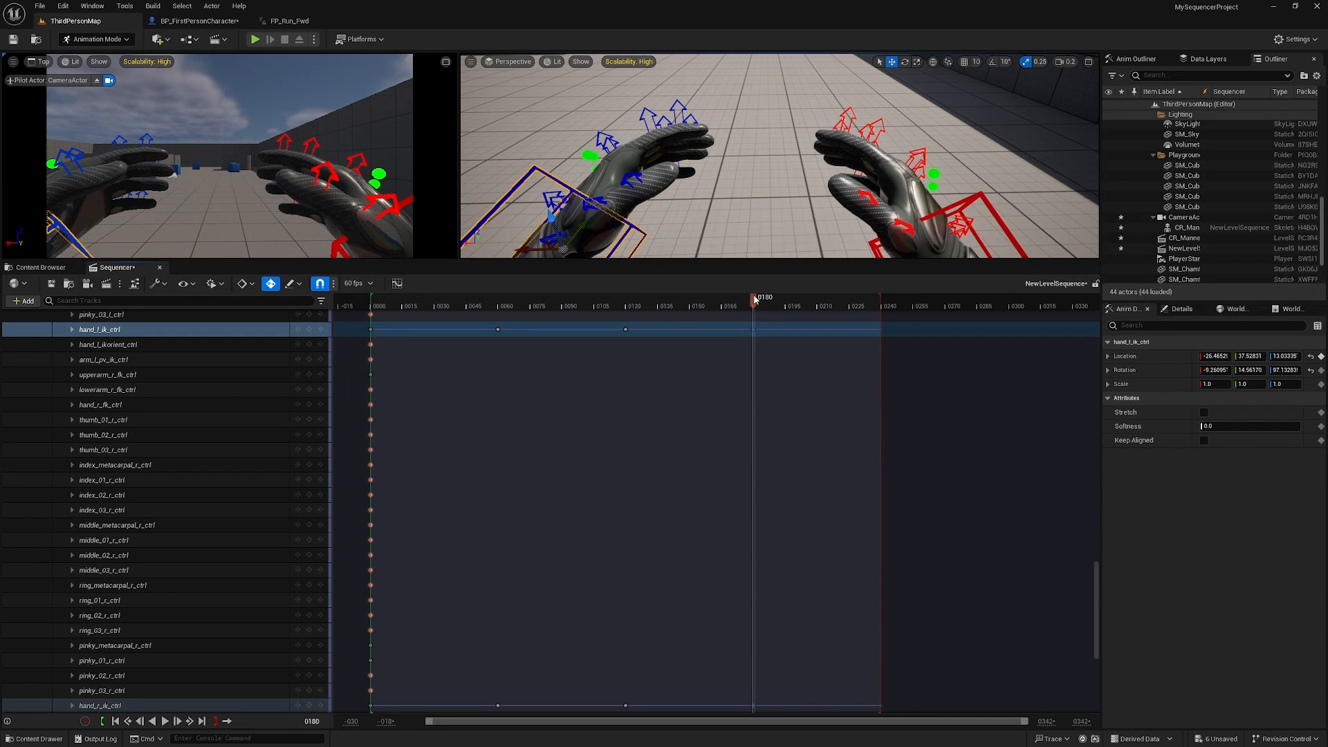
pyautogui.moveTo(755, 299); pyautogui.dragTo(885, 322)
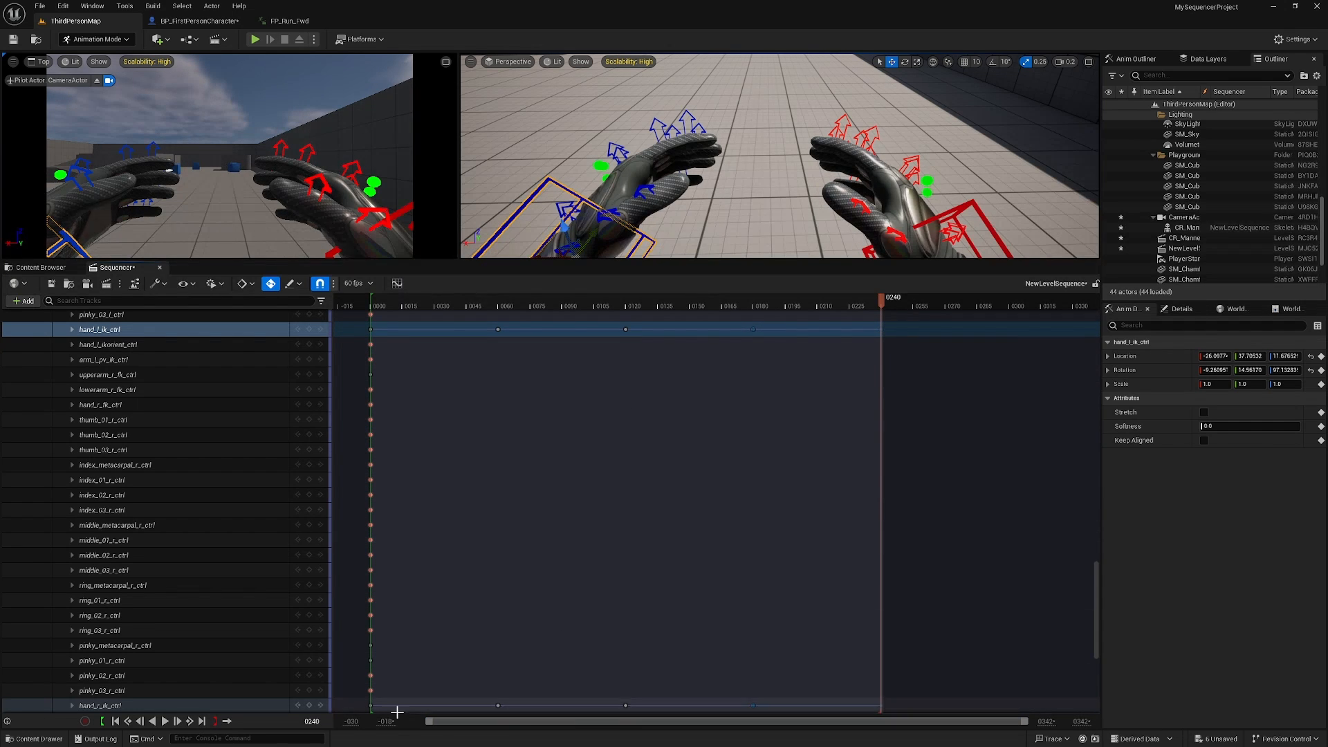
# Adjust the timeline's visible and working ranges to fit frames 0 to 240, and return the playhead to frame 0
pyautogui.moveTo(428, 721); pyautogui.dragTo(796, 708)
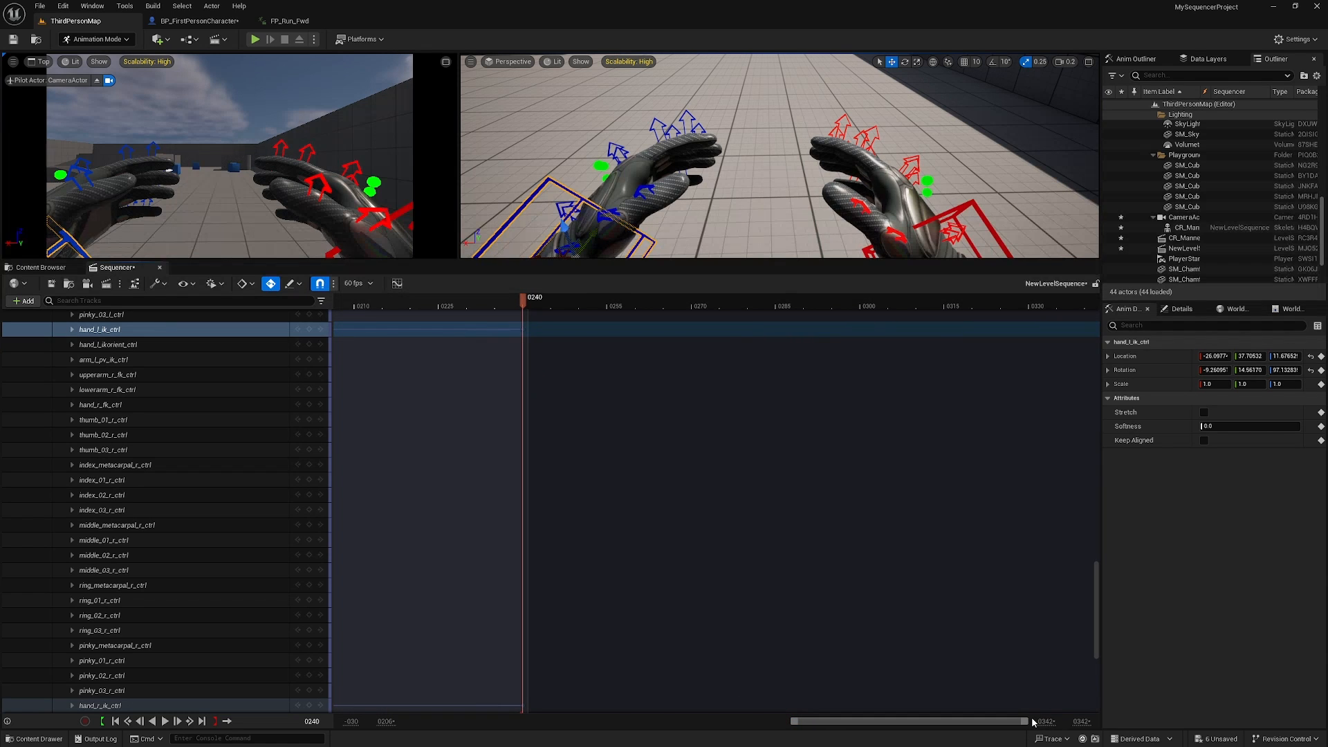
pyautogui.moveTo(1028, 723); pyautogui.dragTo(983, 724)
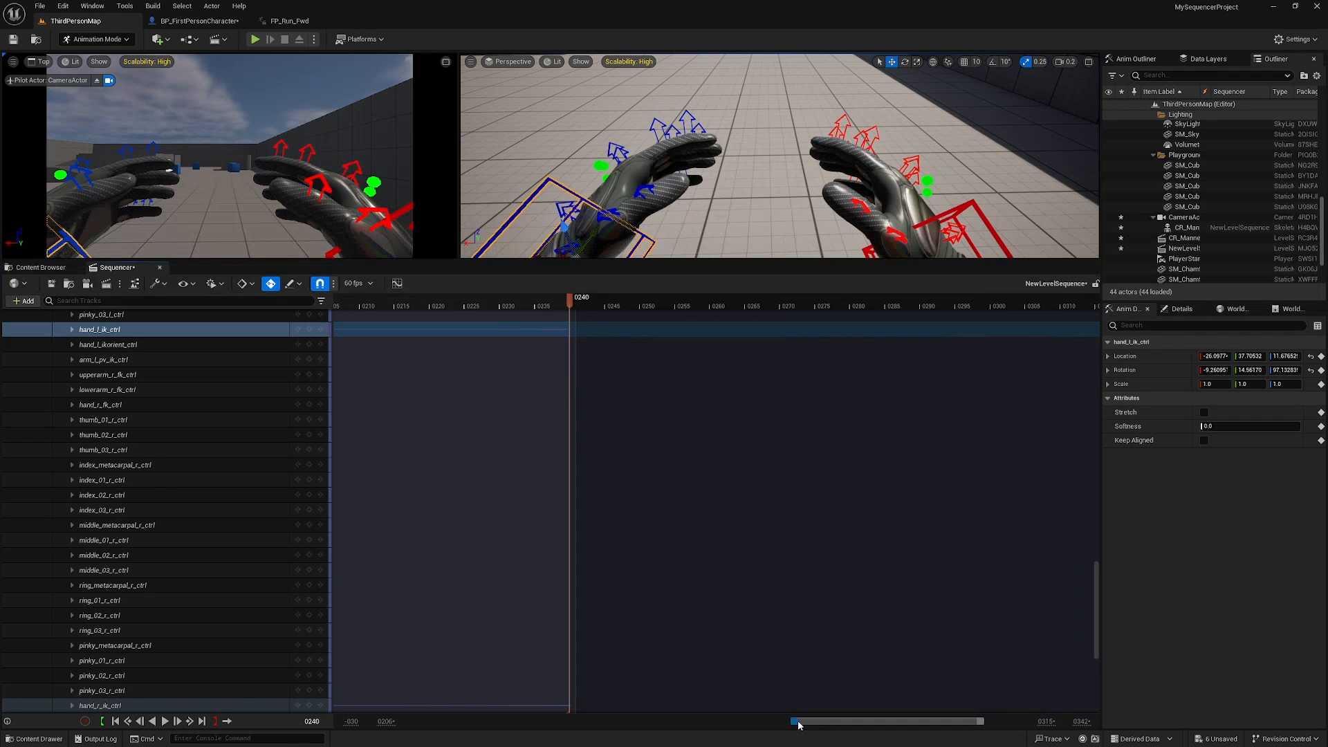
pyautogui.moveTo(801, 722); pyautogui.dragTo(407, 735)
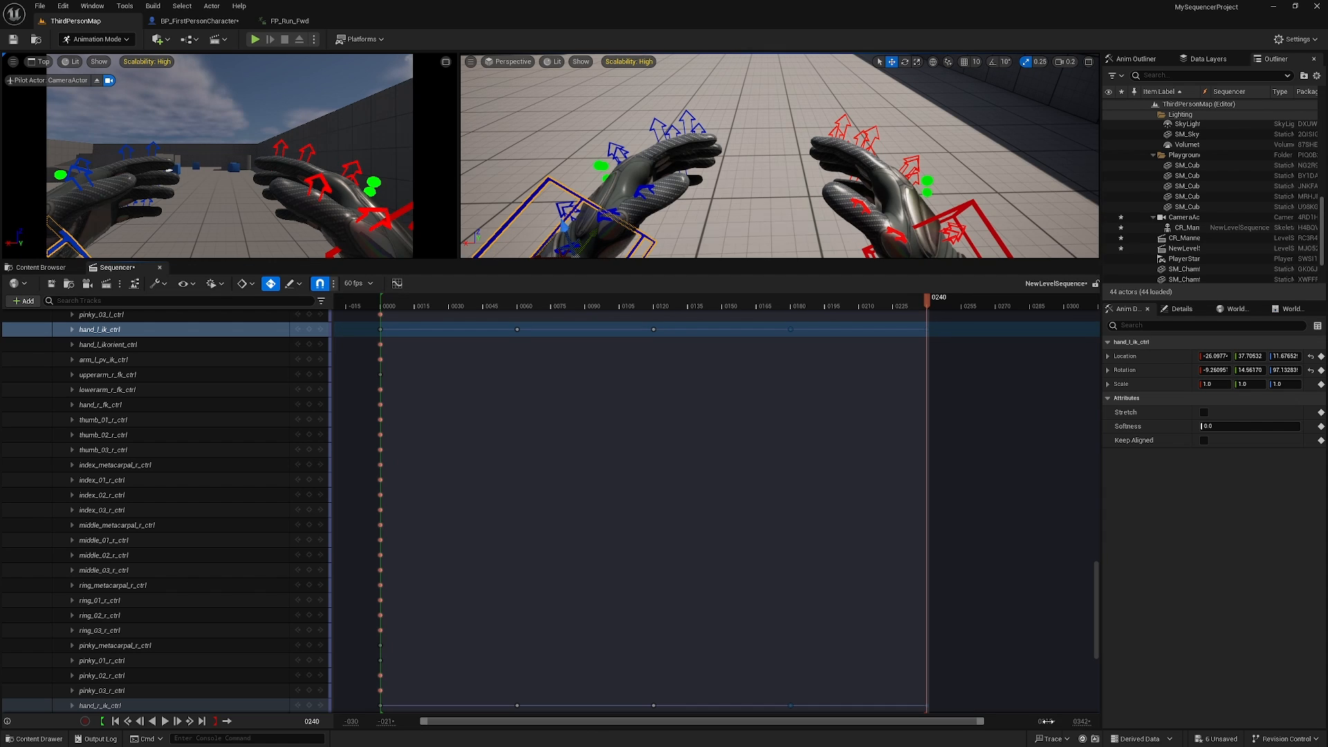
pyautogui.moveTo(1048, 722); pyautogui.dragTo(1013, 722)
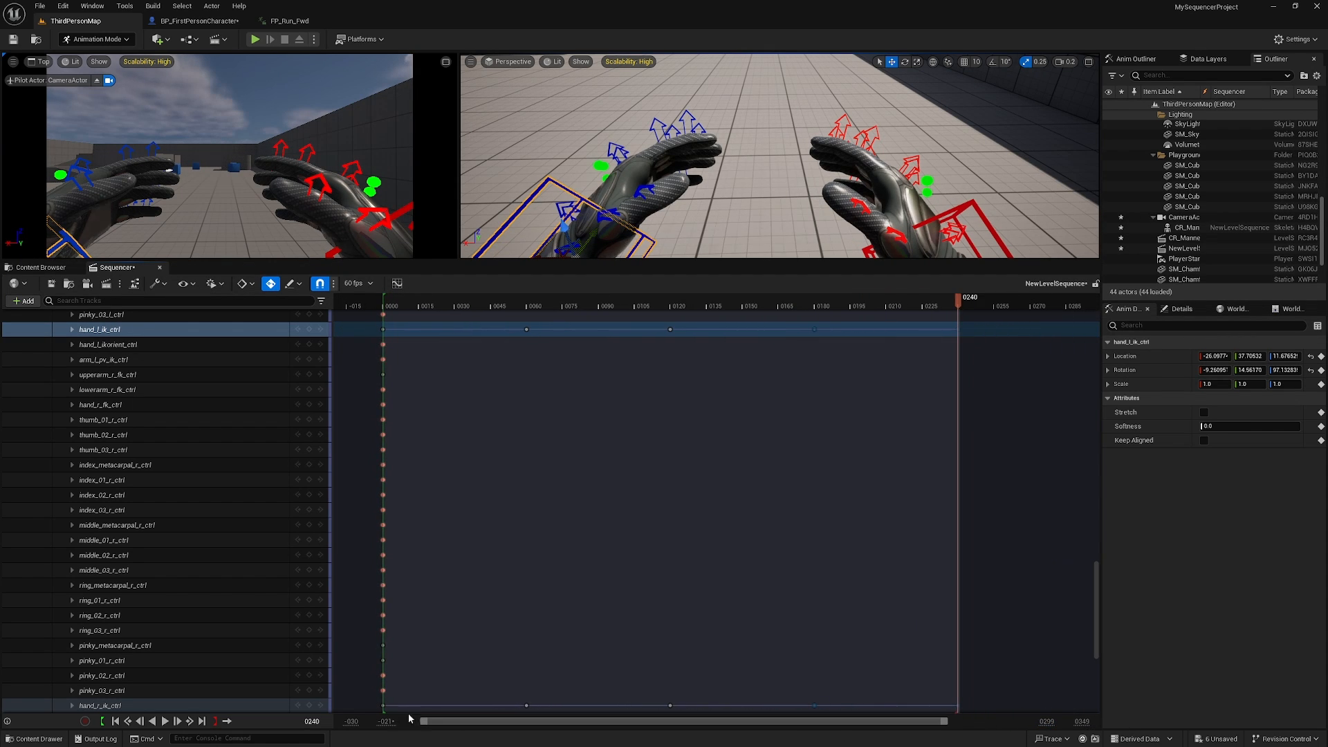
pyautogui.moveTo(387, 720); pyautogui.dragTo(352, 721)
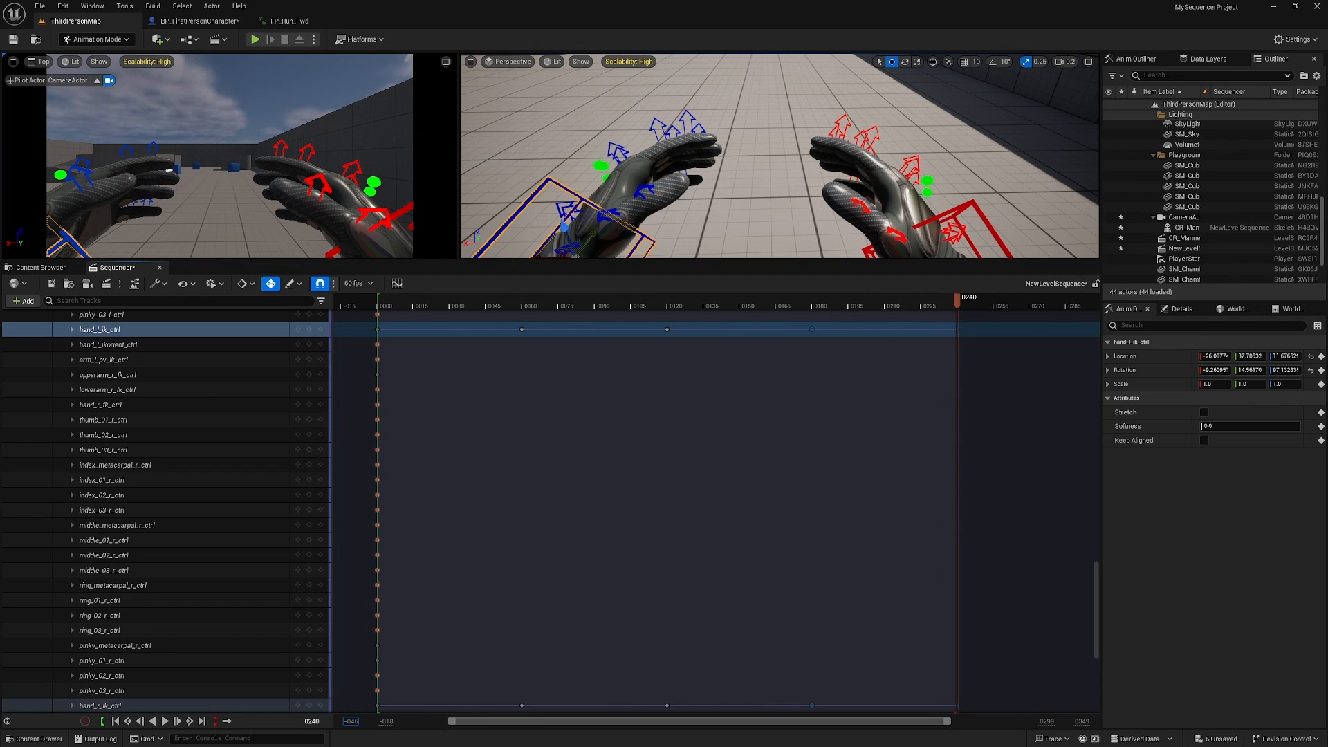
pyautogui.moveTo(351, 721); pyautogui.dragTo(348, 721)
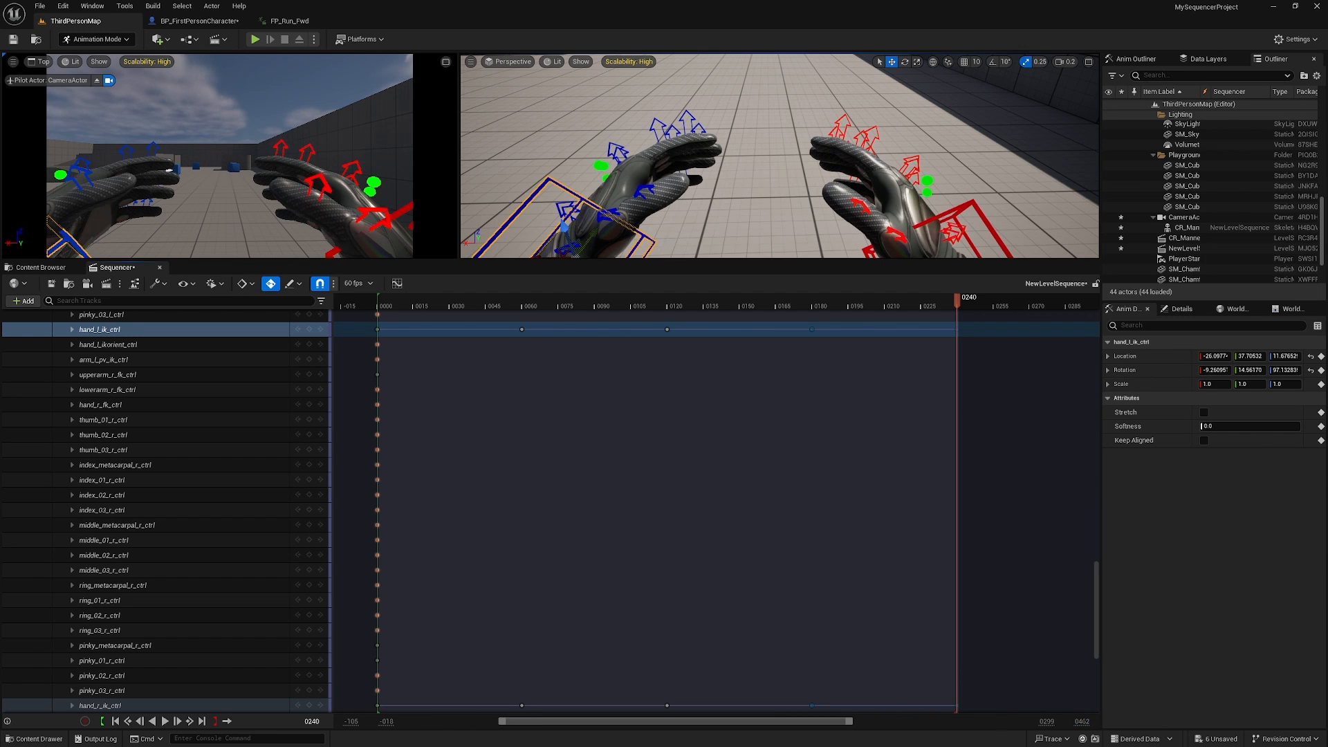
pyautogui.moveTo(850, 722); pyautogui.dragTo(1083, 711)
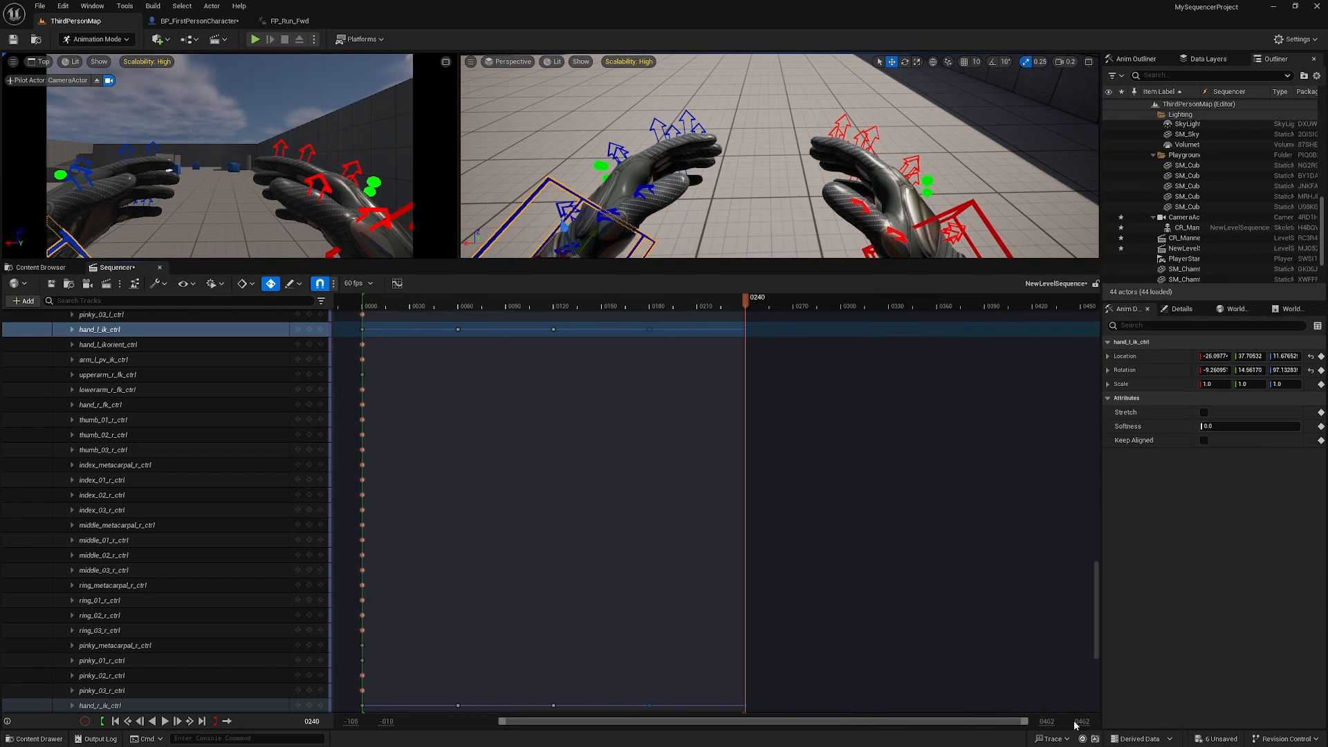
pyautogui.moveTo(974, 721); pyautogui.dragTo(917, 732)
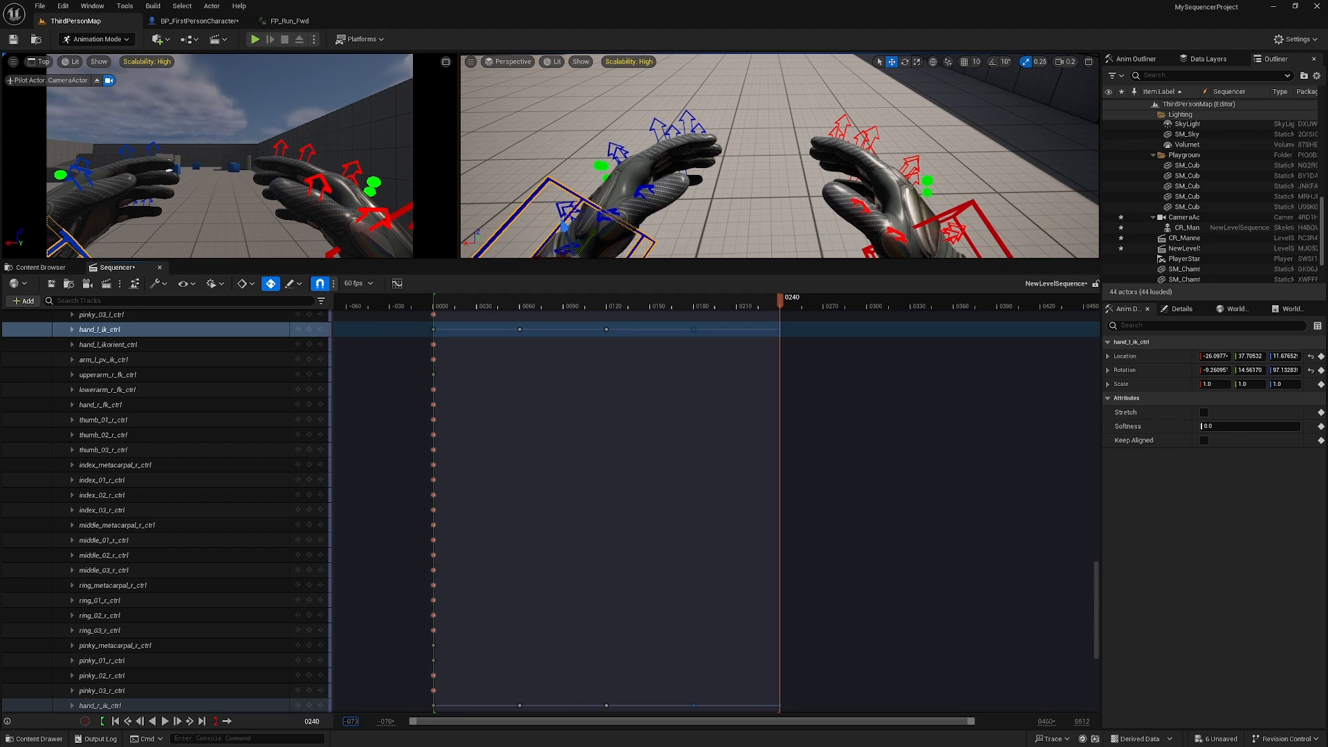
pyautogui.moveTo(351, 721); pyautogui.dragTo(391, 721)
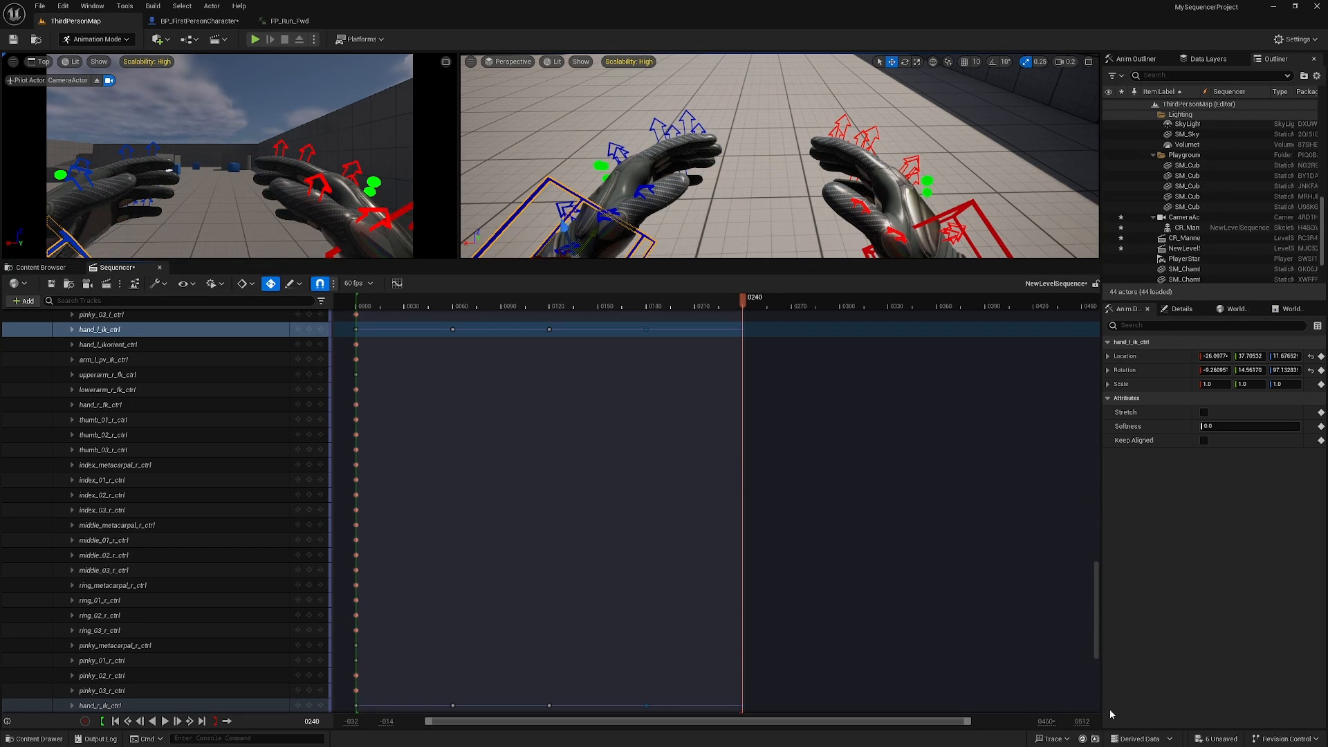
pyautogui.moveTo(1081, 720); pyautogui.dragTo(934, 721)
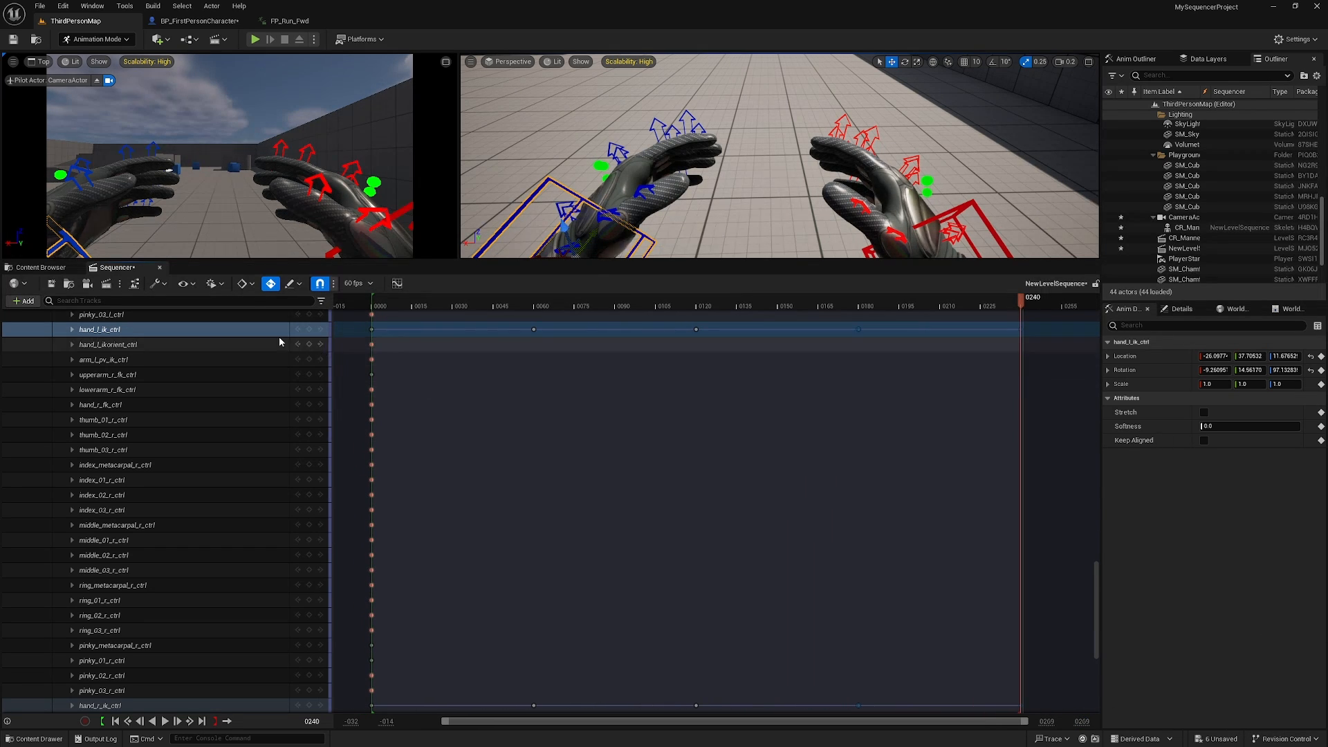
pyautogui.moveTo(1022, 299); pyautogui.dragTo(371, 356)
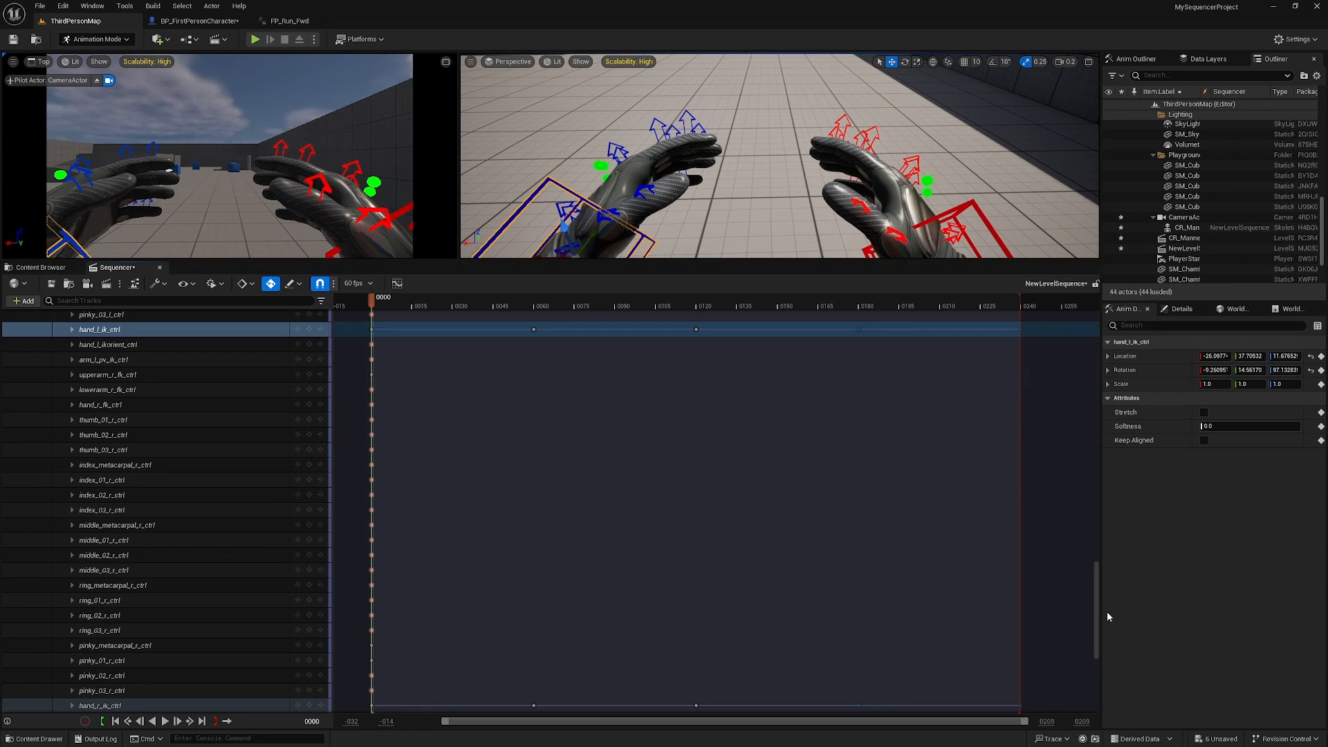
# Bake the CR_Mannequin_Body track to an animation sequence named Idle_Mannequin_Sequence in the Content folder, using the default export options
pyautogui.moveTo(1096, 599); pyautogui.dragTo(1108, 290)
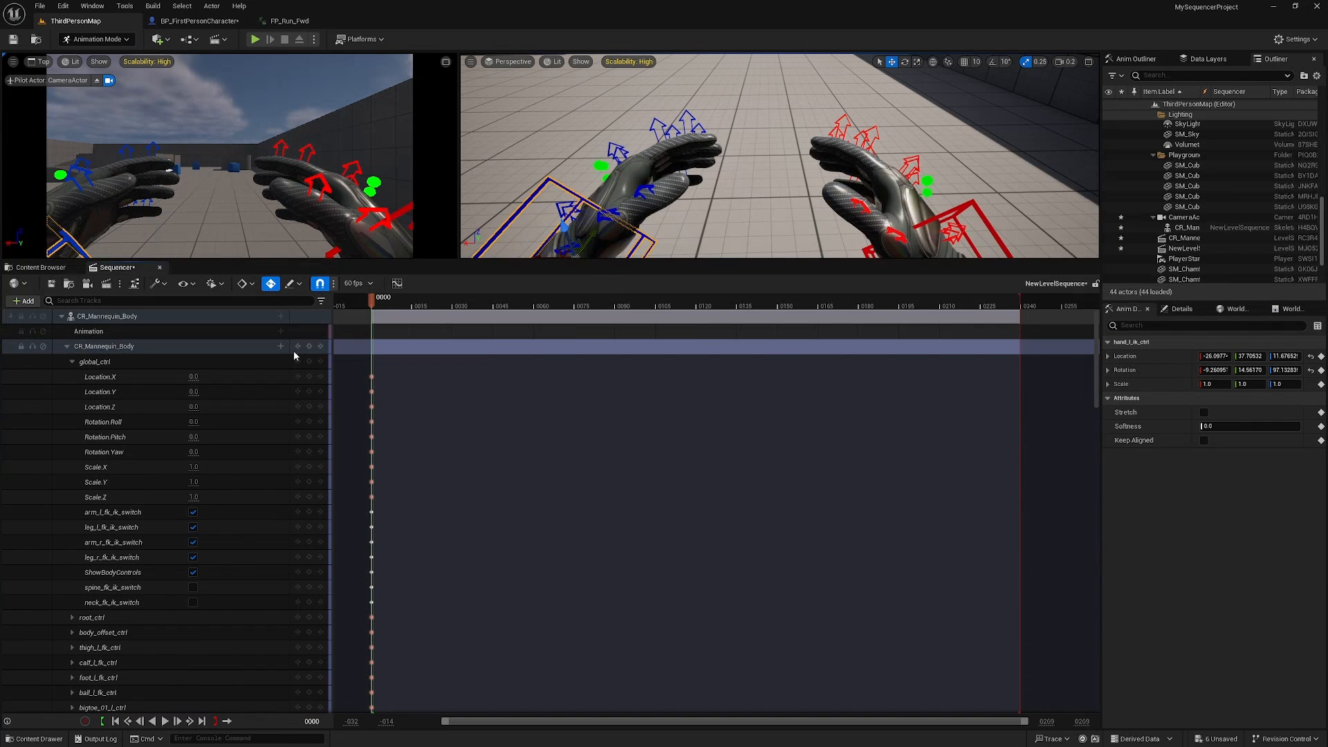
pyautogui.rightClick(124, 319)
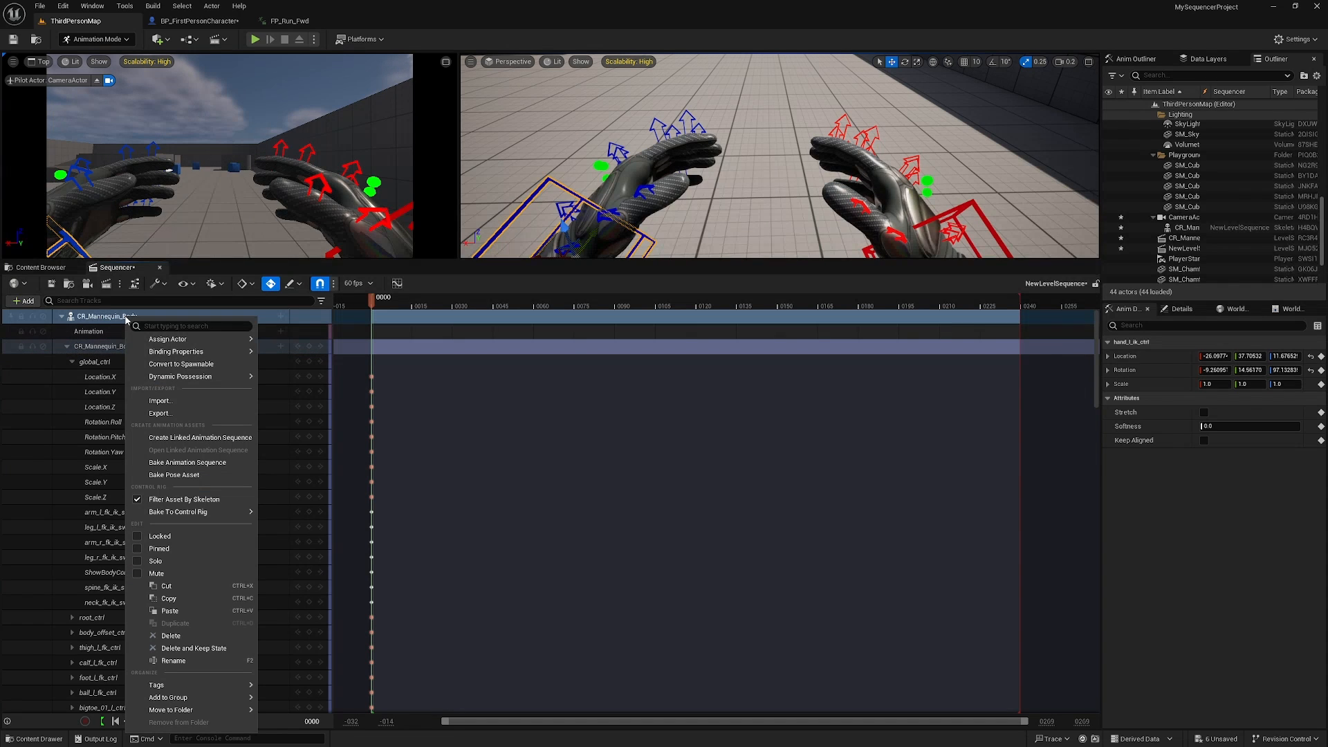
pyautogui.click(198, 463)
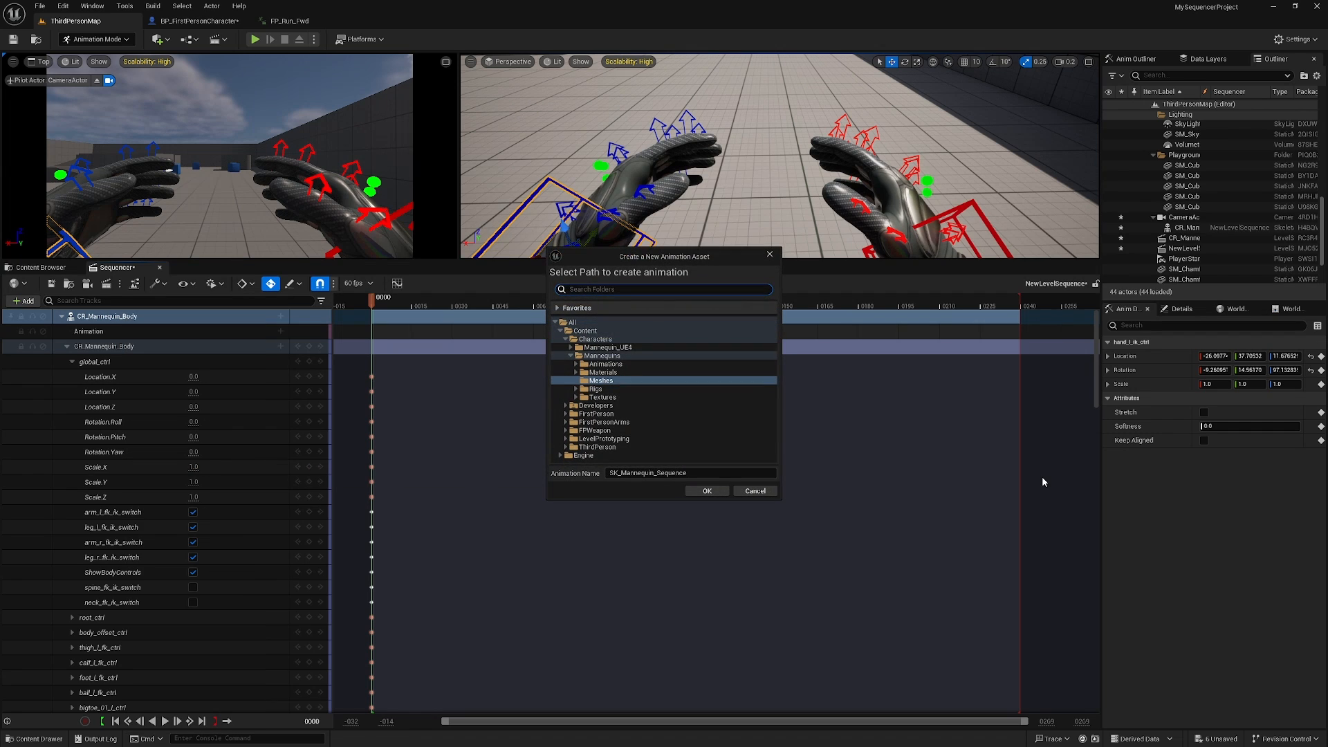
pyautogui.click(611, 332)
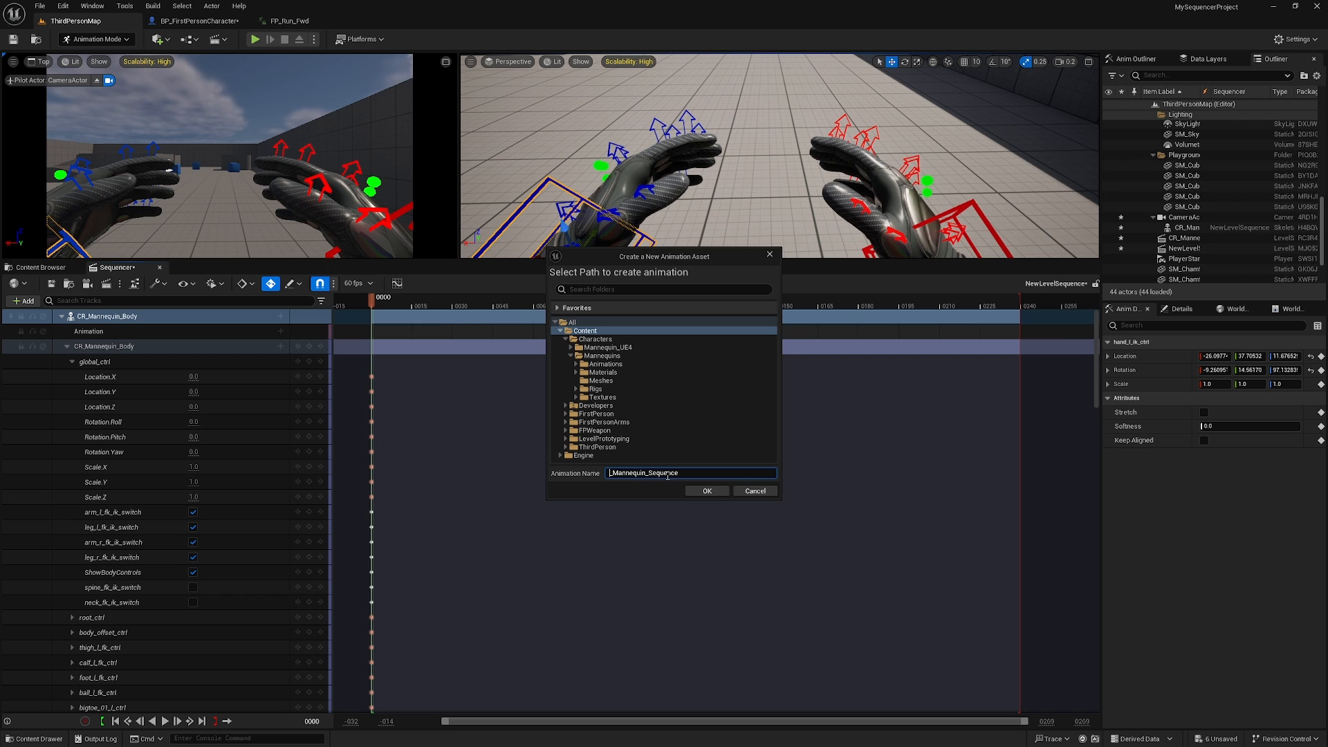
pyautogui.write('Idle')
pyautogui.click(723, 491)
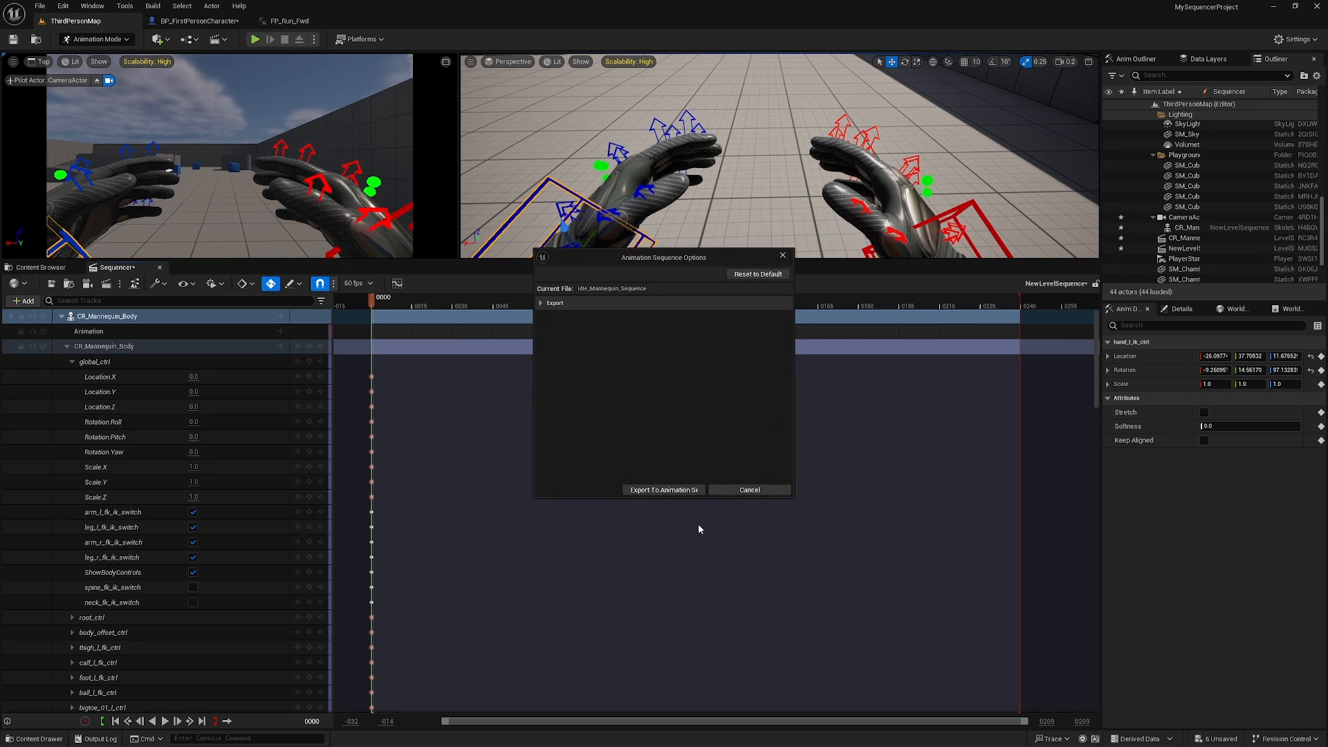
pyautogui.click(673, 492)
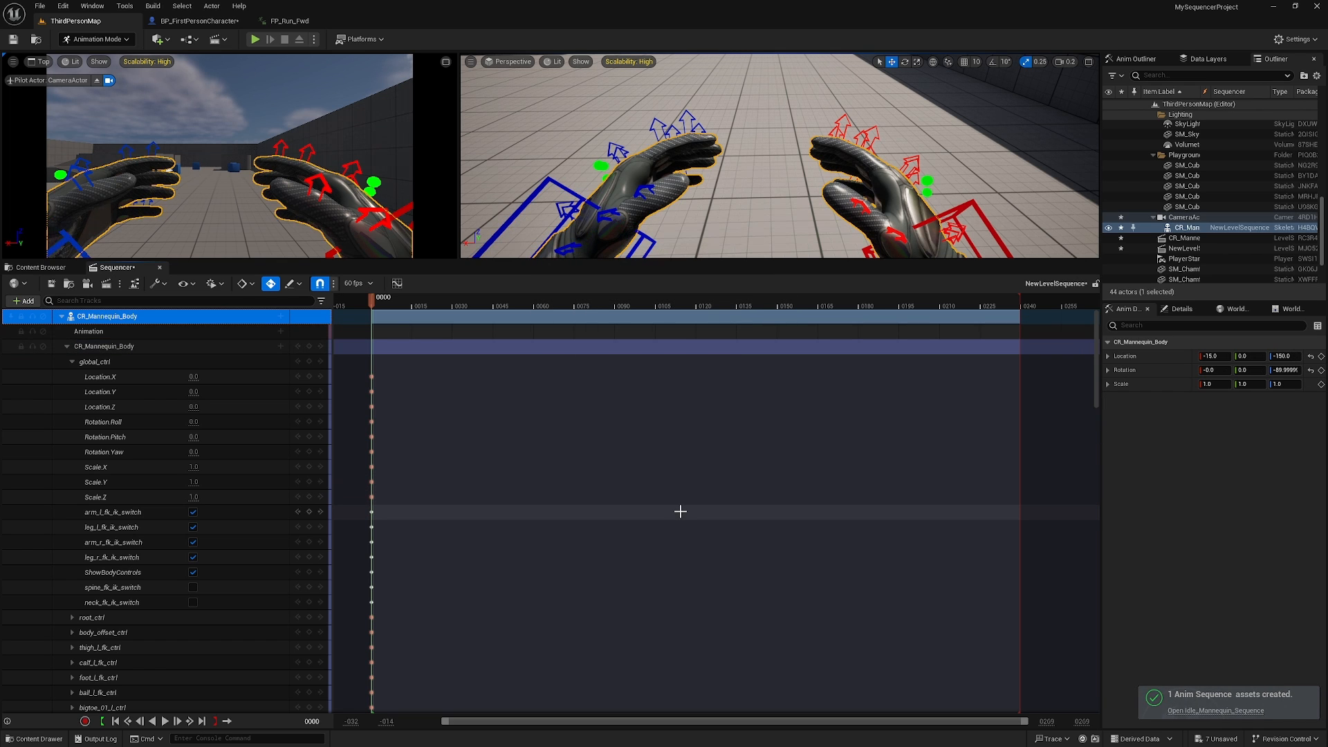
# Open Idle_Mannequin_Sequence from the Content folder, examine its playback on the mannequin, and return to ThirdPersonMap
pyautogui.click(59, 270)
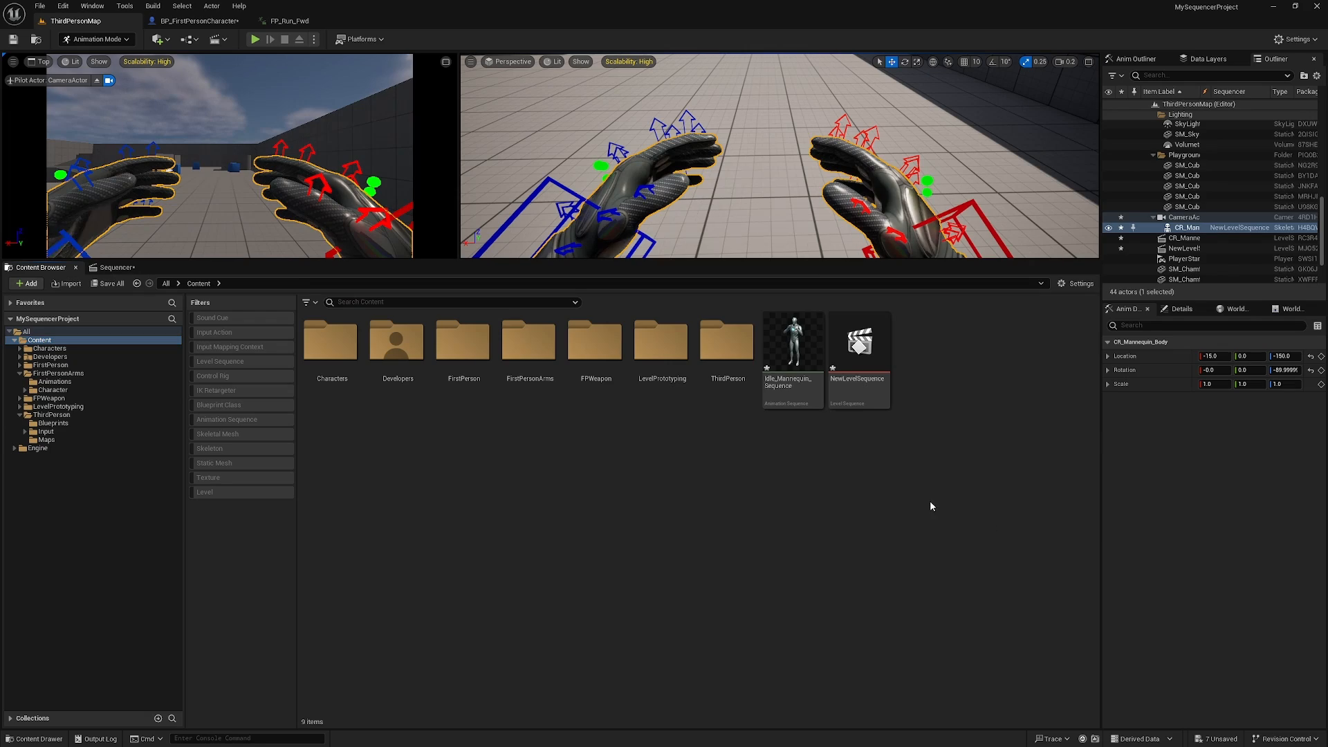
pyautogui.doubleClick(809, 372)
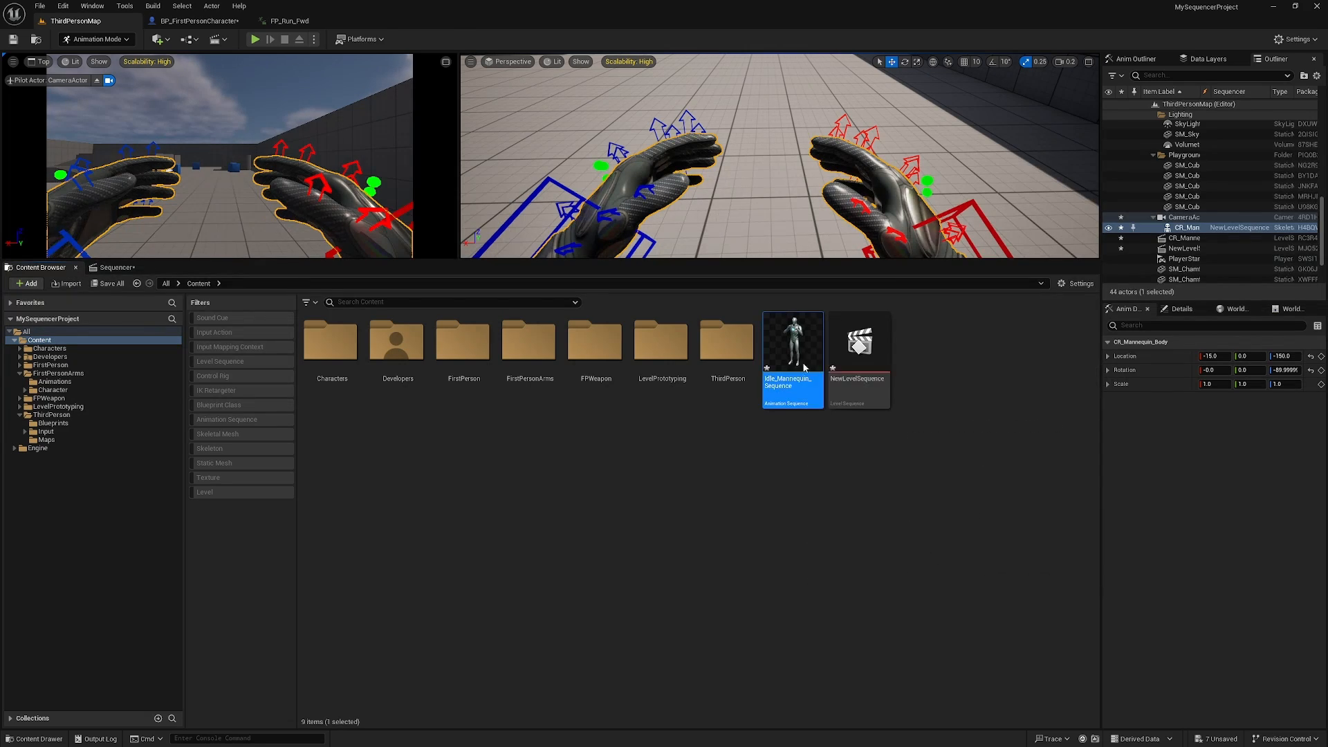
pyautogui.moveTo(665, 252); pyautogui.dragTo(744, 234, button='right')
pyautogui.press('w')
pyautogui.scroll(-3, 622, 290)
pyautogui.press('a')
pyautogui.press('w')
pyautogui.press('d')
pyautogui.press('s')
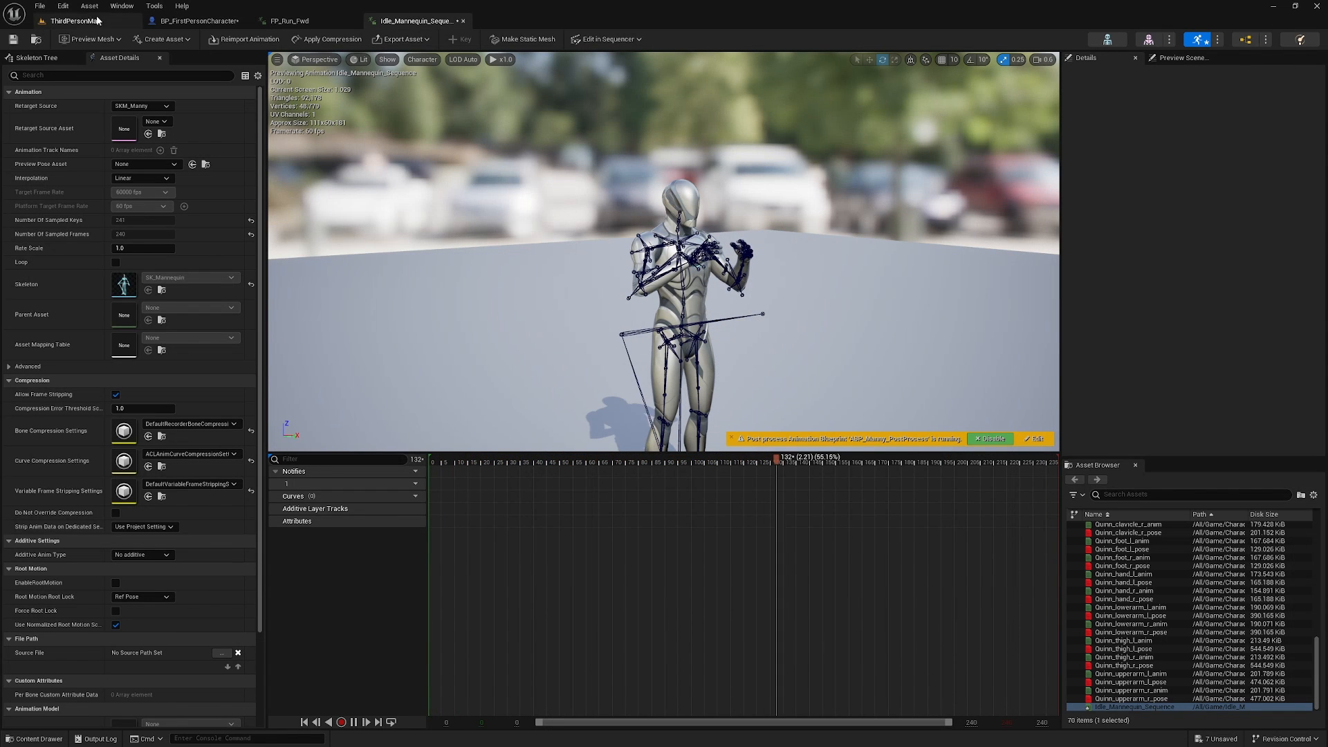
pyautogui.click(463, 22)
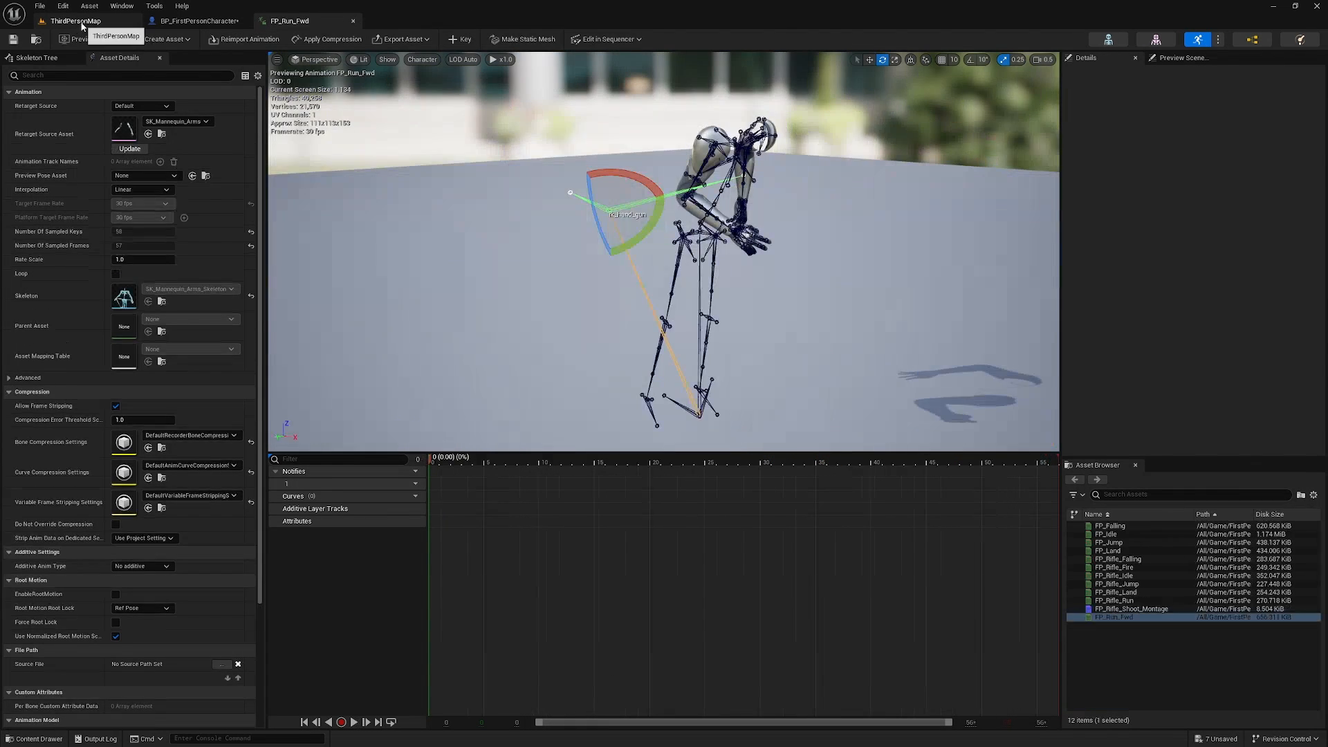
pyautogui.click(75, 21)
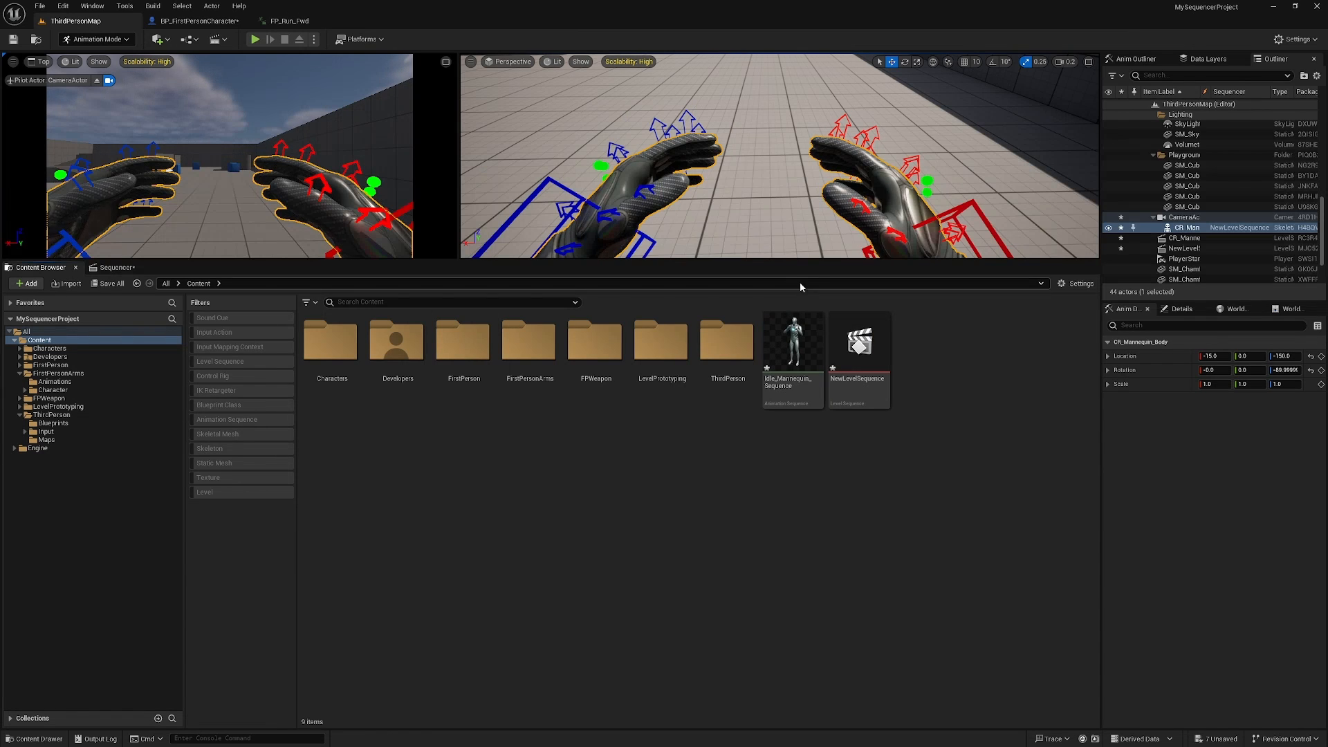
# Duplicate Idle_Mannequin_Sequence and replace the copy's skeleton with SK_Mannequin_Arms_Skeleton
pyautogui.moveTo(881, 262); pyautogui.dragTo(881, 394)
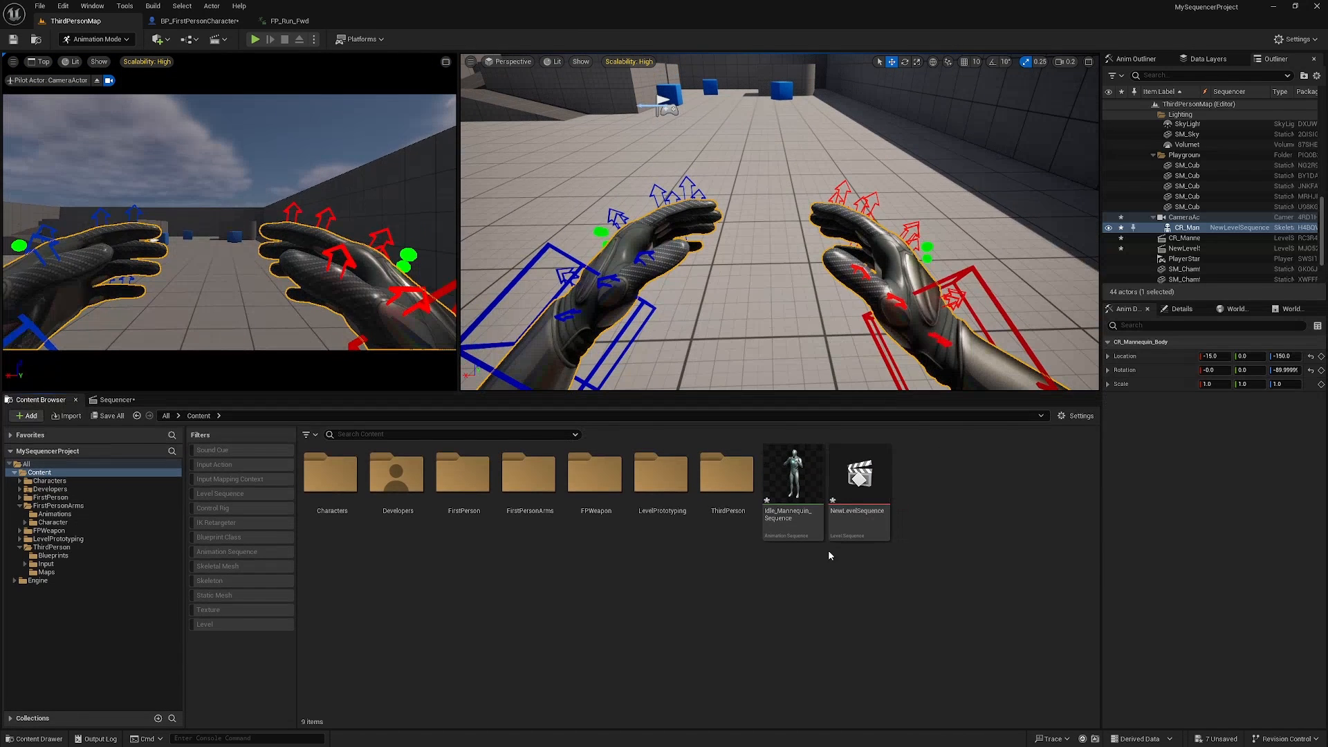
pyautogui.hotkey('ctrl', 'd')
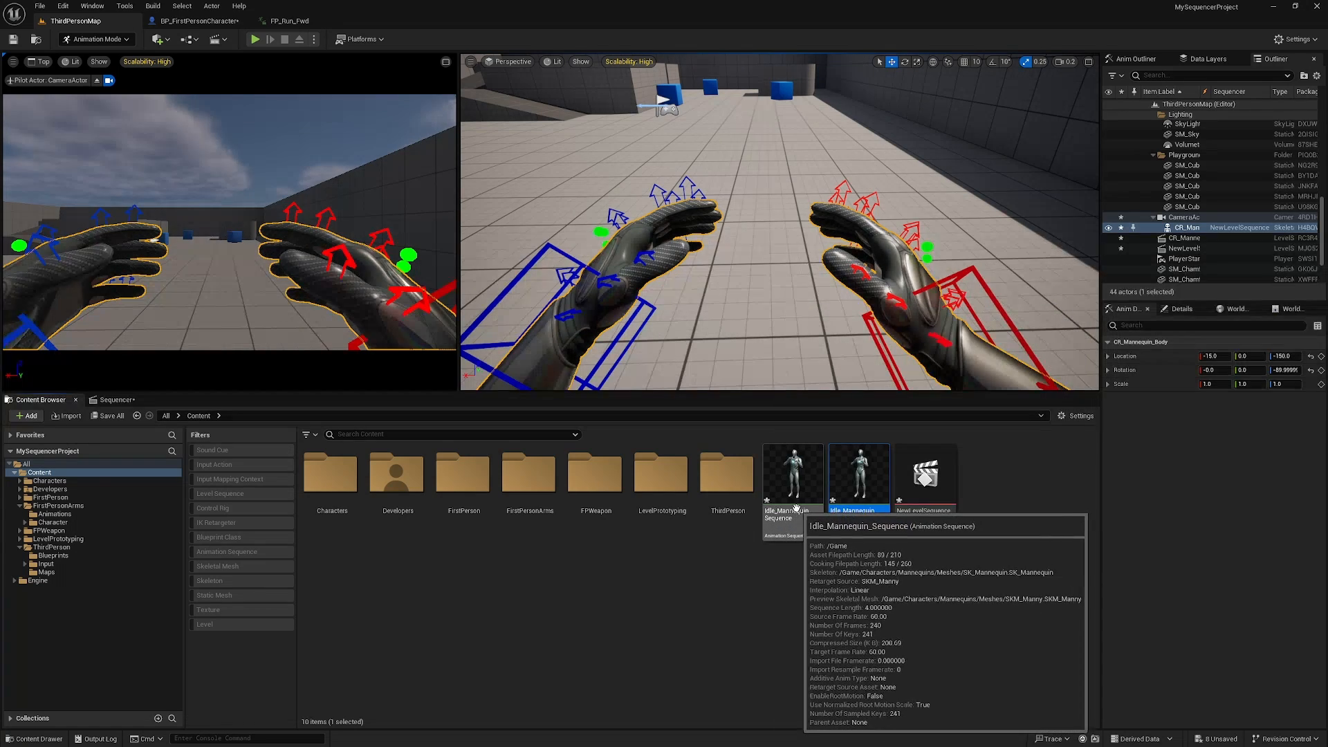
pyautogui.rightClick(871, 515)
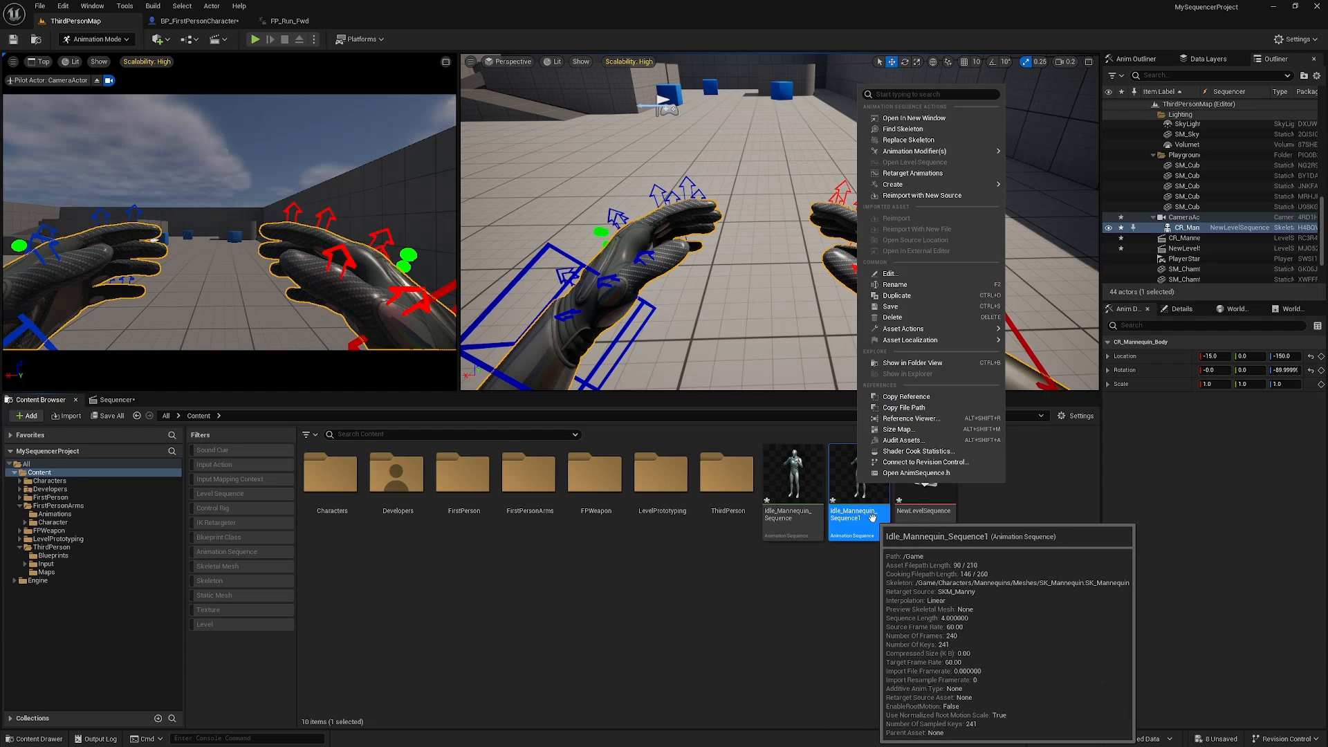
pyautogui.click(940, 140)
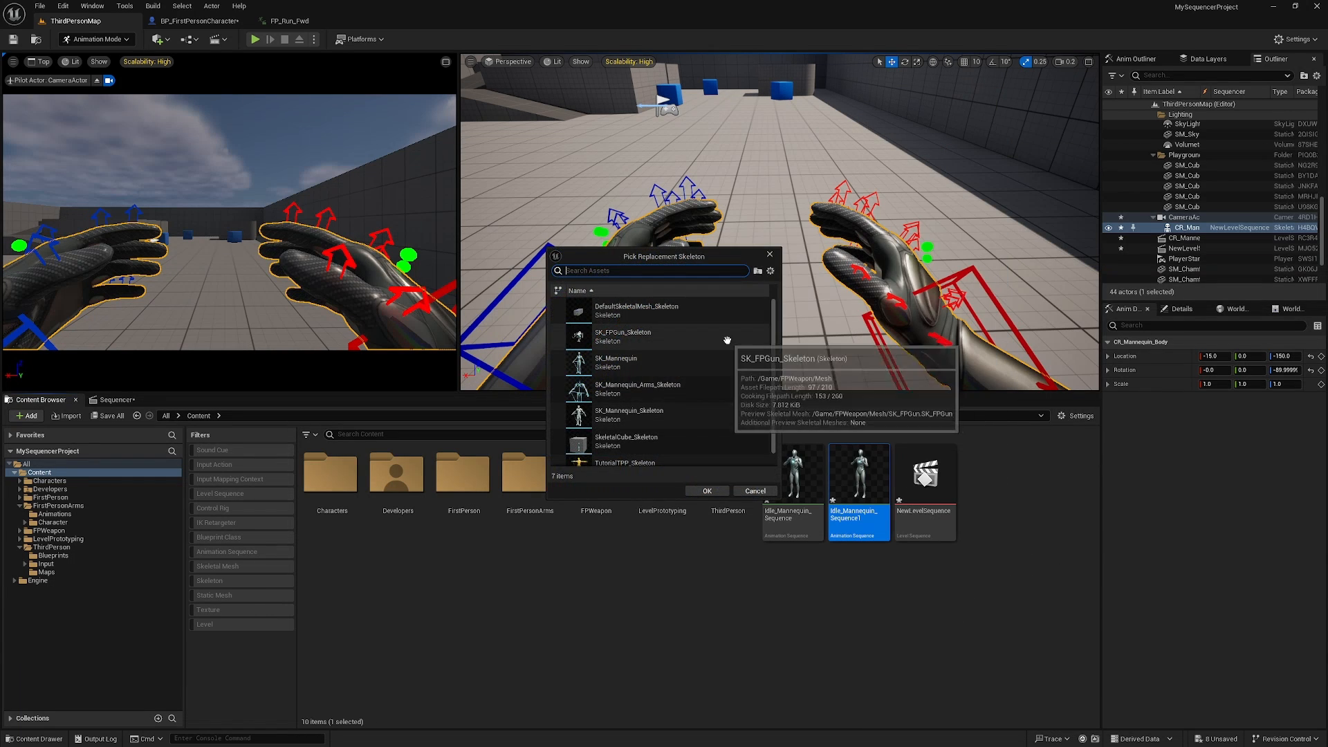
pyautogui.click(612, 386)
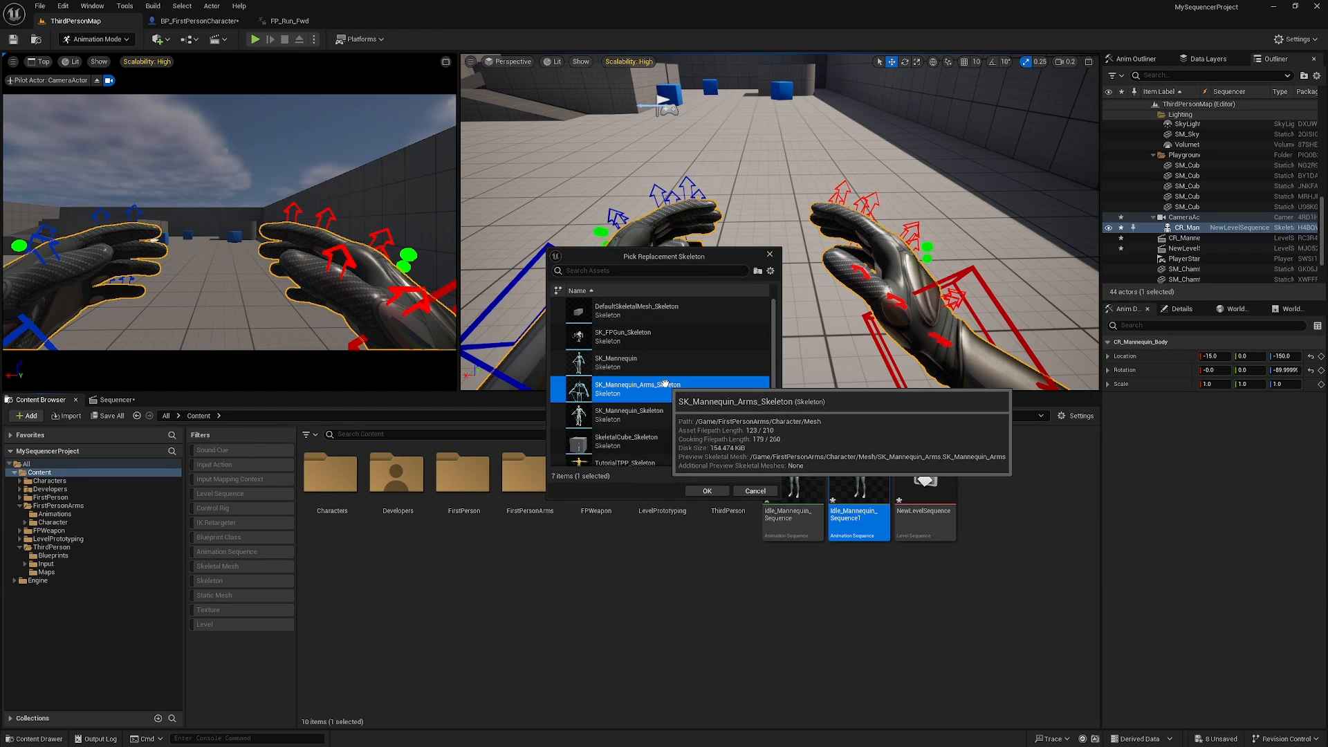
pyautogui.click(704, 491)
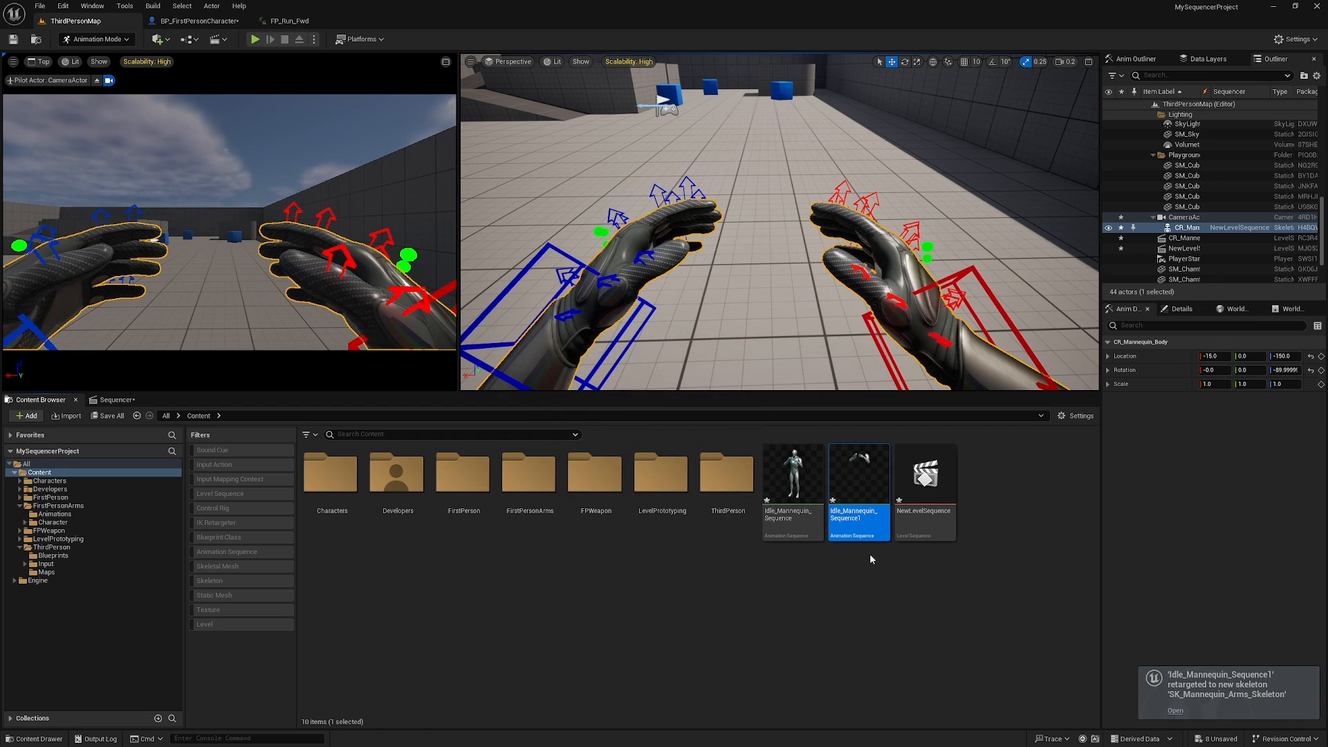
# Open Idle_Mannequin_Sequence1 and examine how the idle plays on the arms mesh
pyautogui.doubleClick(861, 493)
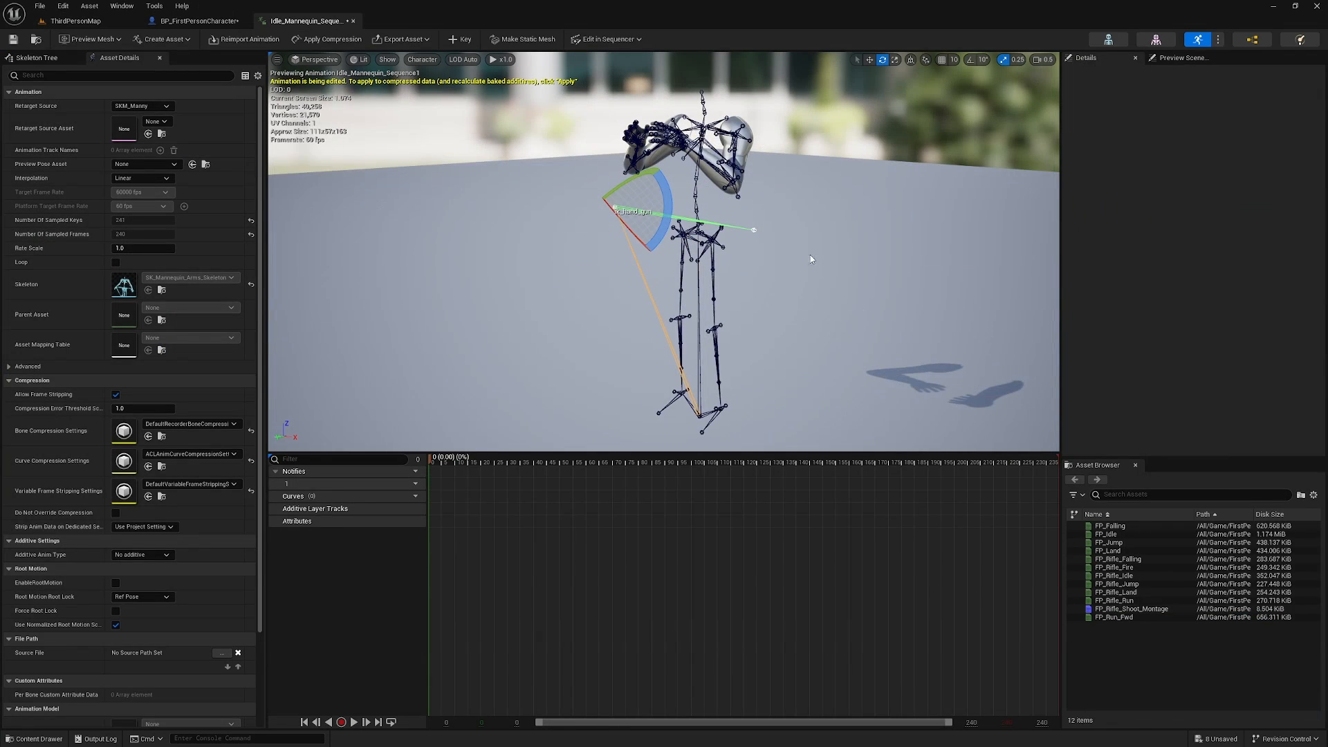
pyautogui.moveTo(811, 255); pyautogui.dragTo(876, 115, button='right')
pyautogui.press('w')
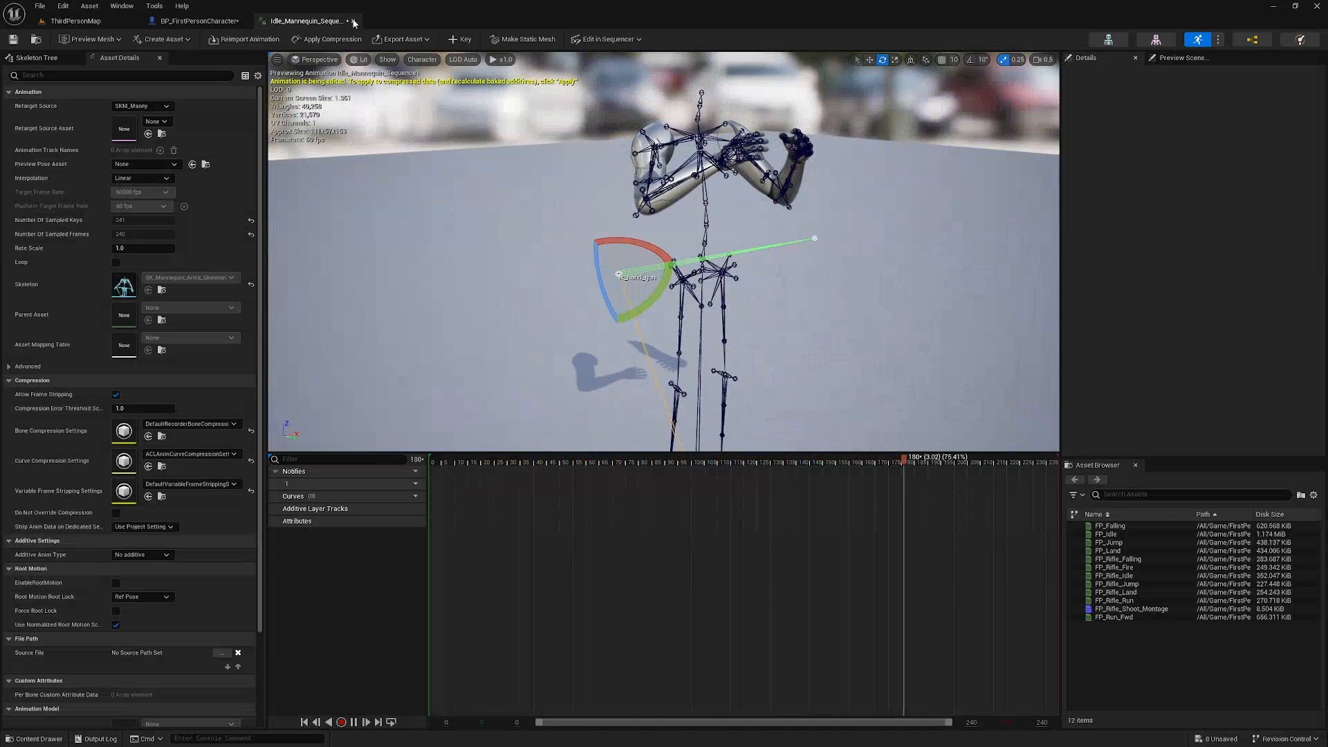
# In BP_FirstPersonCharacter, switch FirstPersonMesh to Use Animation Asset and assign Idle_Mannequin_Sequence1 as its animation
pyautogui.click(220, 22)
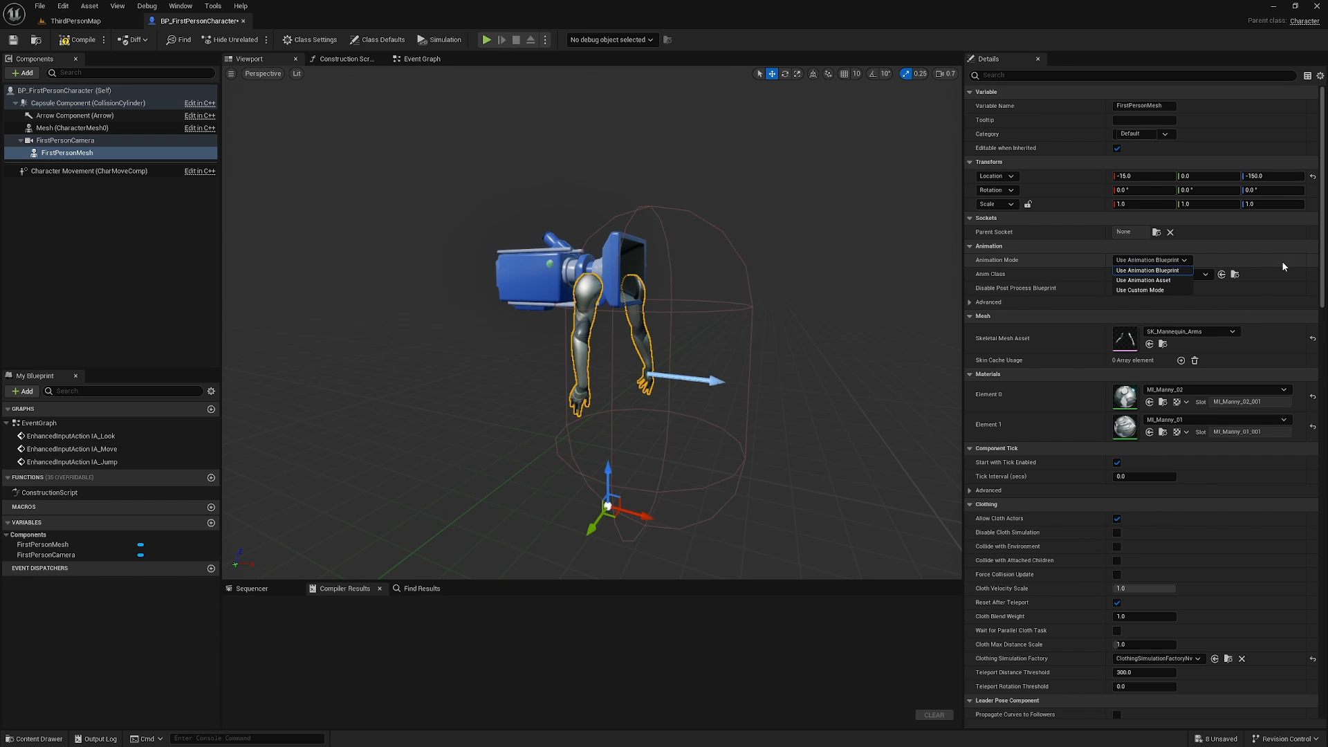
pyautogui.click(1160, 282)
pyautogui.click(1183, 276)
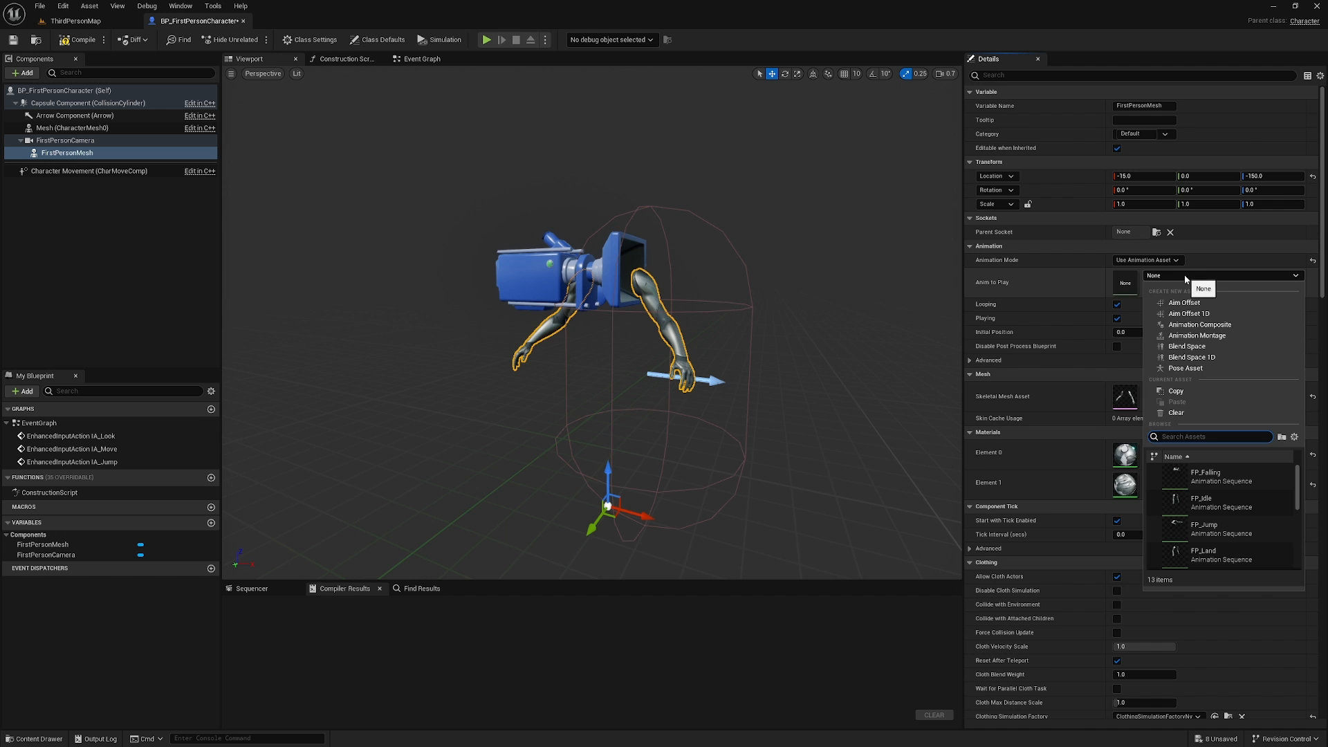
pyautogui.scroll(-3, 1288, 491)
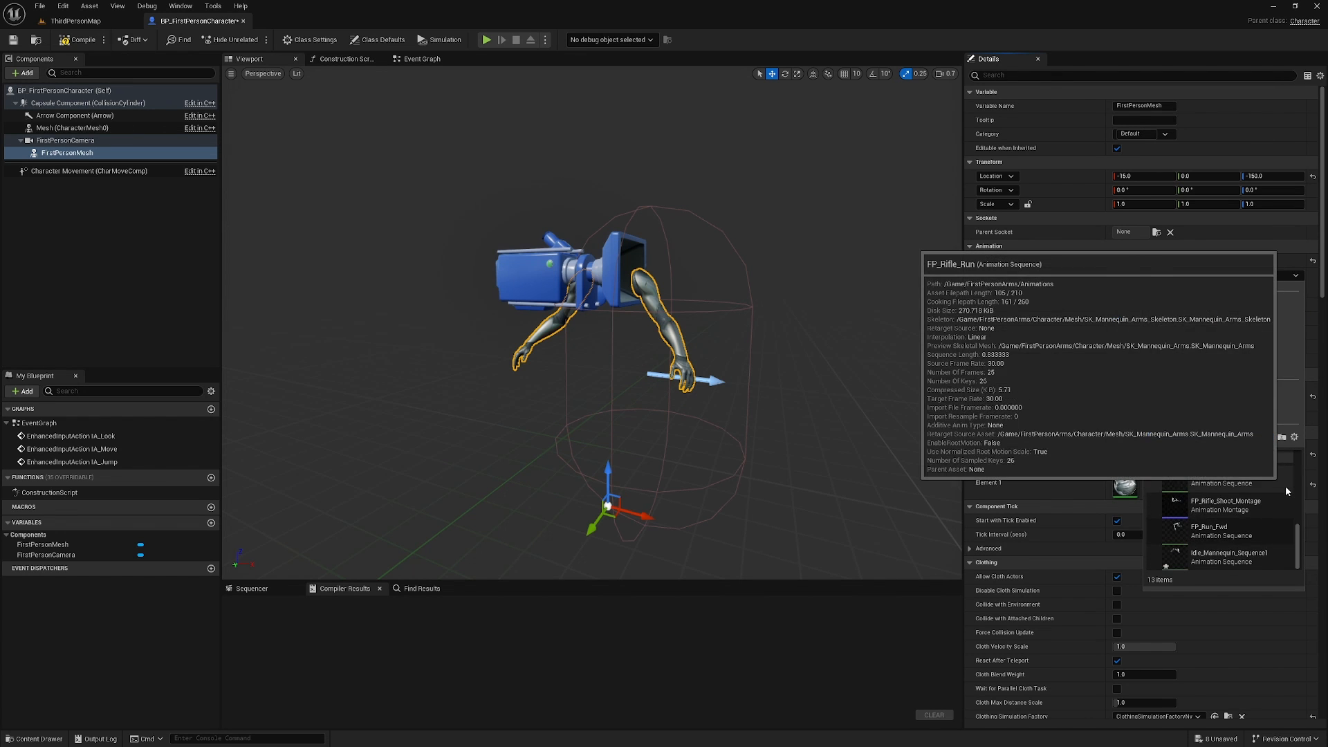
pyautogui.click(1239, 557)
# Examine the animated arms' orientation relative to the first-person camera and the forward arrow
pyautogui.moveTo(532, 444); pyautogui.dragTo(512, 470, button='right')
pyautogui.press('w')
pyautogui.scroll(-2, 532, 444)
pyautogui.press('s')
pyautogui.scroll(-1, 519, 438)
pyautogui.press('d')
pyautogui.press('s')
pyautogui.moveTo(642, 363)
pyautogui.mouseDown(button='right')
pyautogui.moveTo(612, 370)
pyautogui.moveTo(623, 391)
pyautogui.moveTo(642, 363)
pyautogui.mouseUp(button='right')
pyautogui.press('a')
pyautogui.press('w')
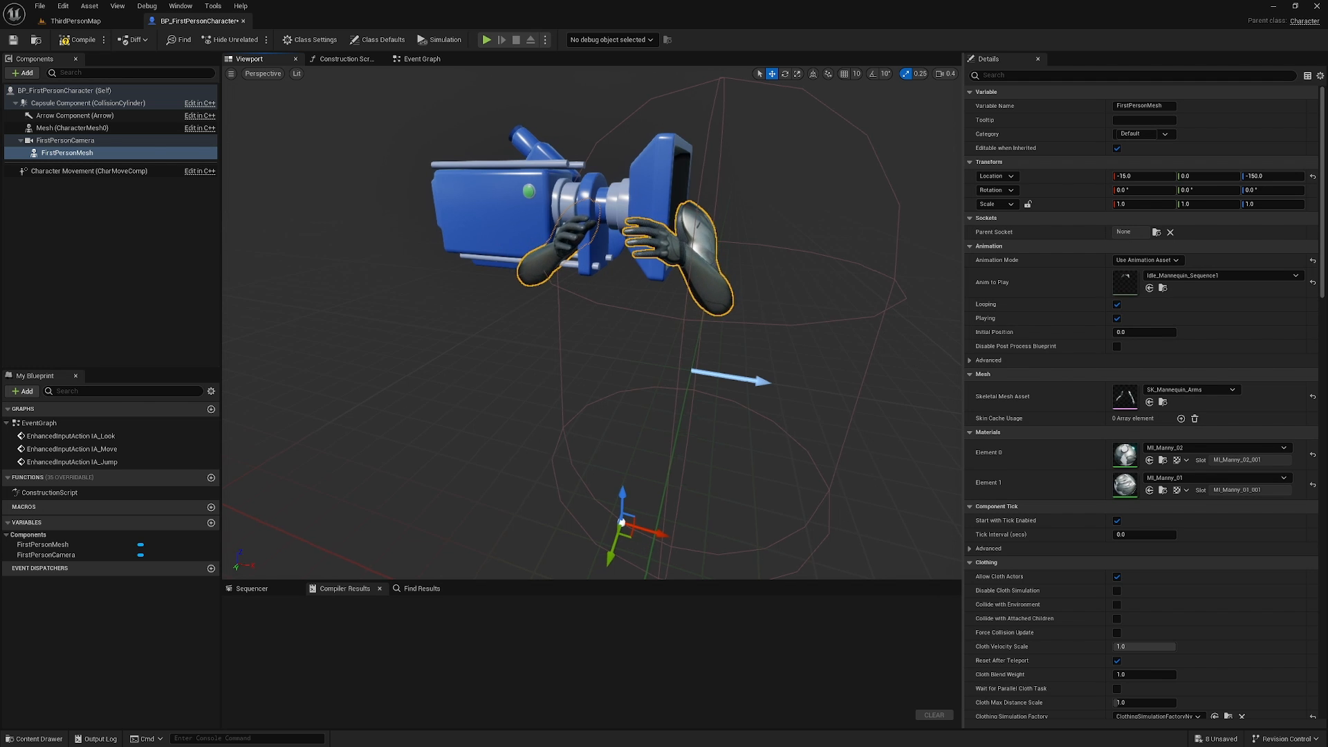
pyautogui.press('d')
pyautogui.moveTo(794, 430)
pyautogui.mouseDown(button='right')
pyautogui.moveTo(747, 426)
pyautogui.moveTo(806, 436)
pyautogui.mouseUp(button='right')
pyautogui.press('s')
pyautogui.press('a')
pyautogui.moveTo(702, 318)
pyautogui.mouseDown(button='right')
pyautogui.moveTo(685, 319)
pyautogui.moveTo(703, 318)
pyautogui.mouseUp(button='right')
pyautogui.press('w')
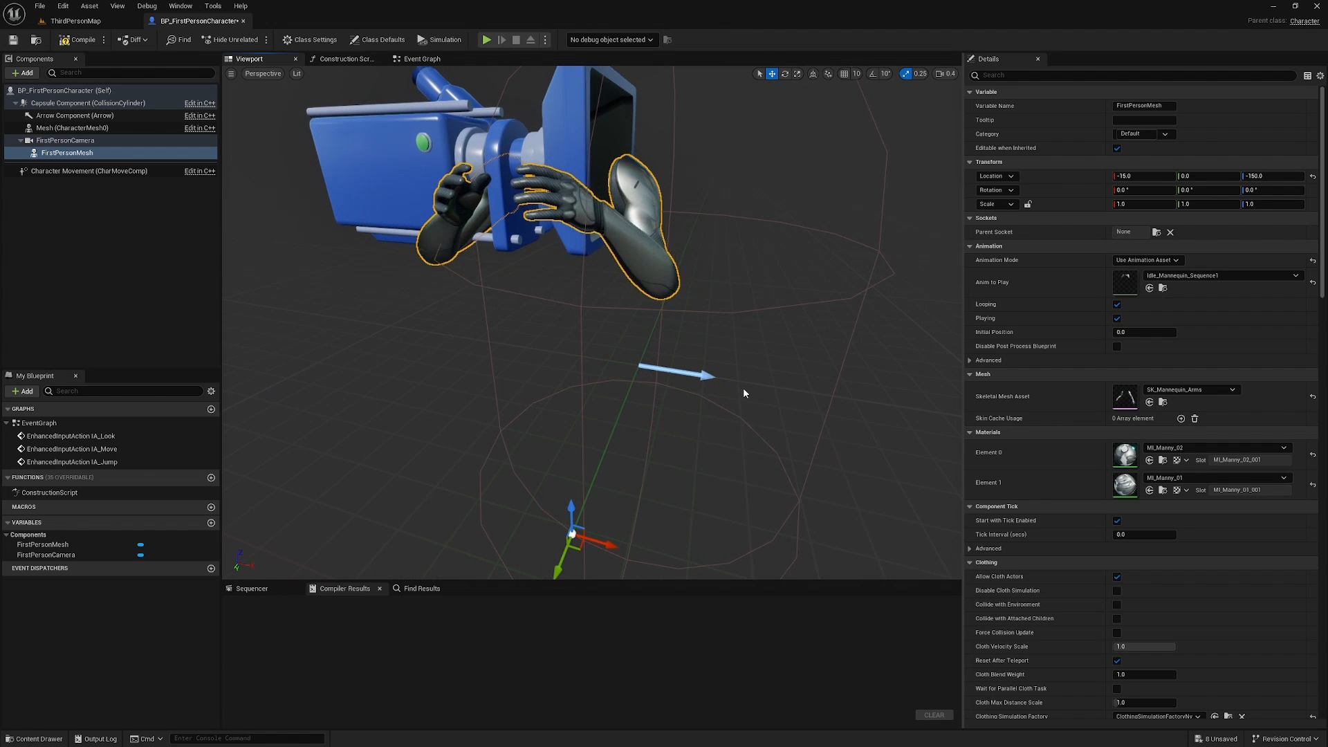
pyautogui.moveTo(744, 393); pyautogui.dragTo(720, 408, button='right')
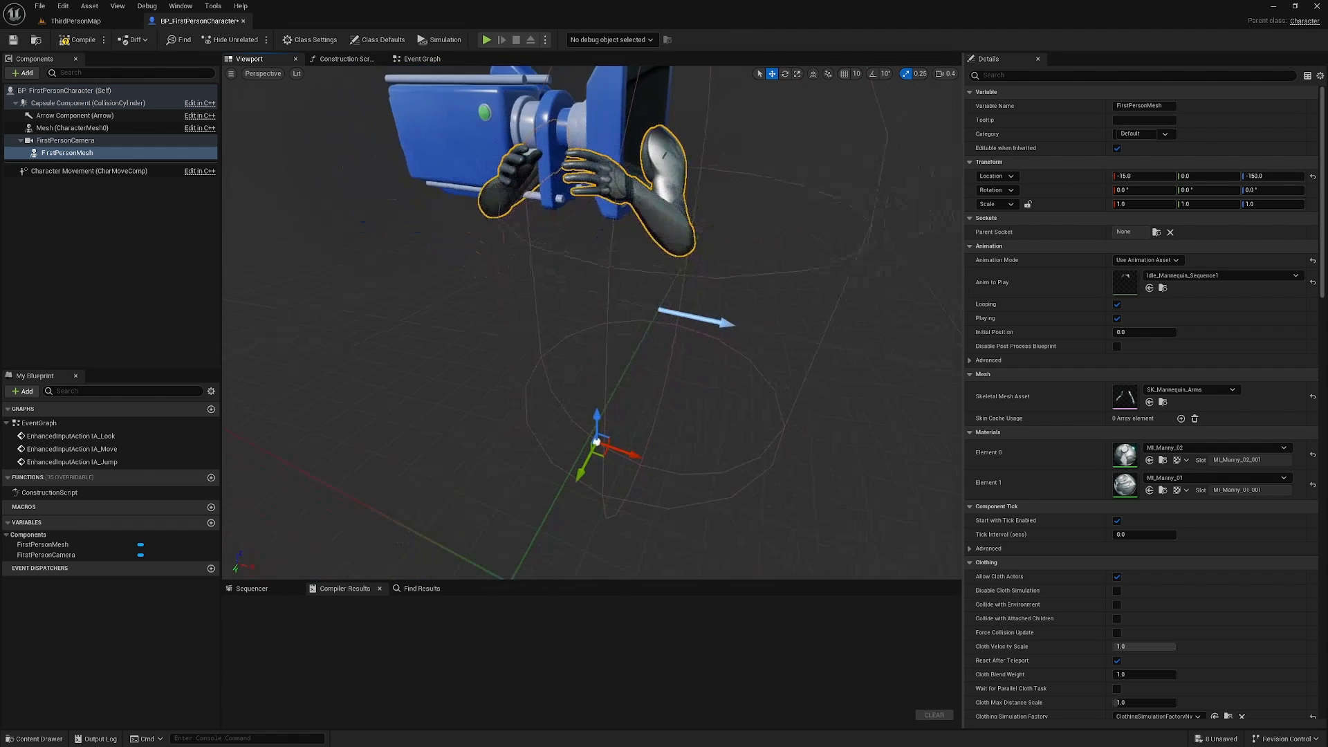
# Set FirstPersonMesh's Z rotation to -90°, then compile and save the blueprint
pyautogui.click(1275, 190)
pyautogui.write('-90')
pyautogui.press('Return')
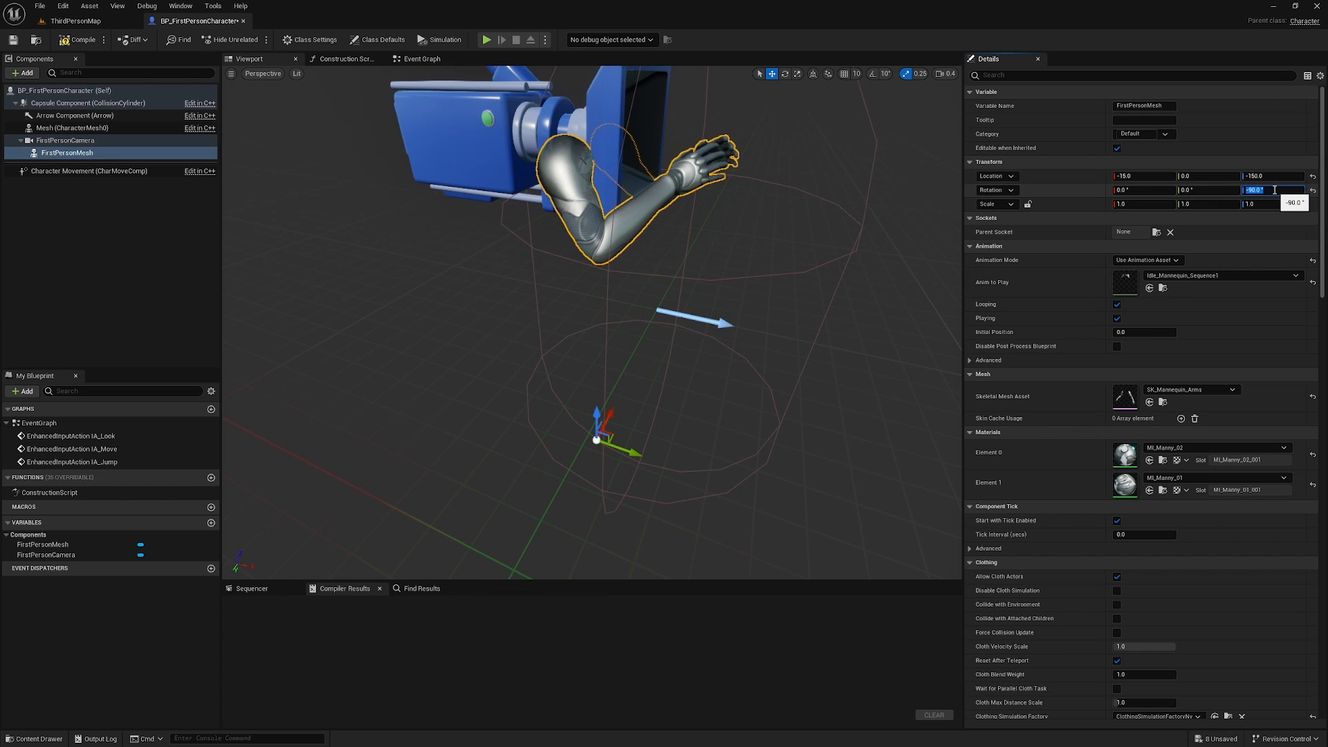
pyautogui.moveTo(692, 311); pyautogui.dragTo(611, 241, button='right')
pyautogui.press('s')
pyautogui.click(77, 40)
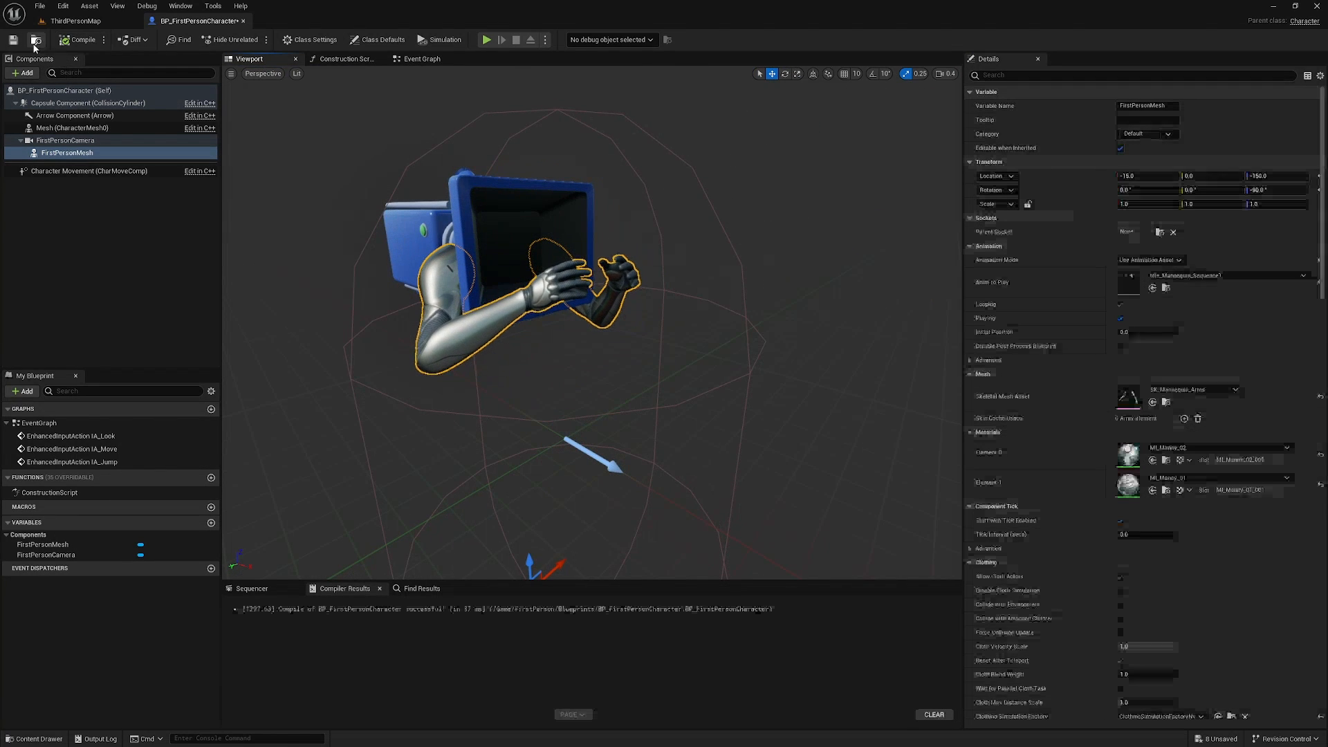
pyautogui.click(13, 39)
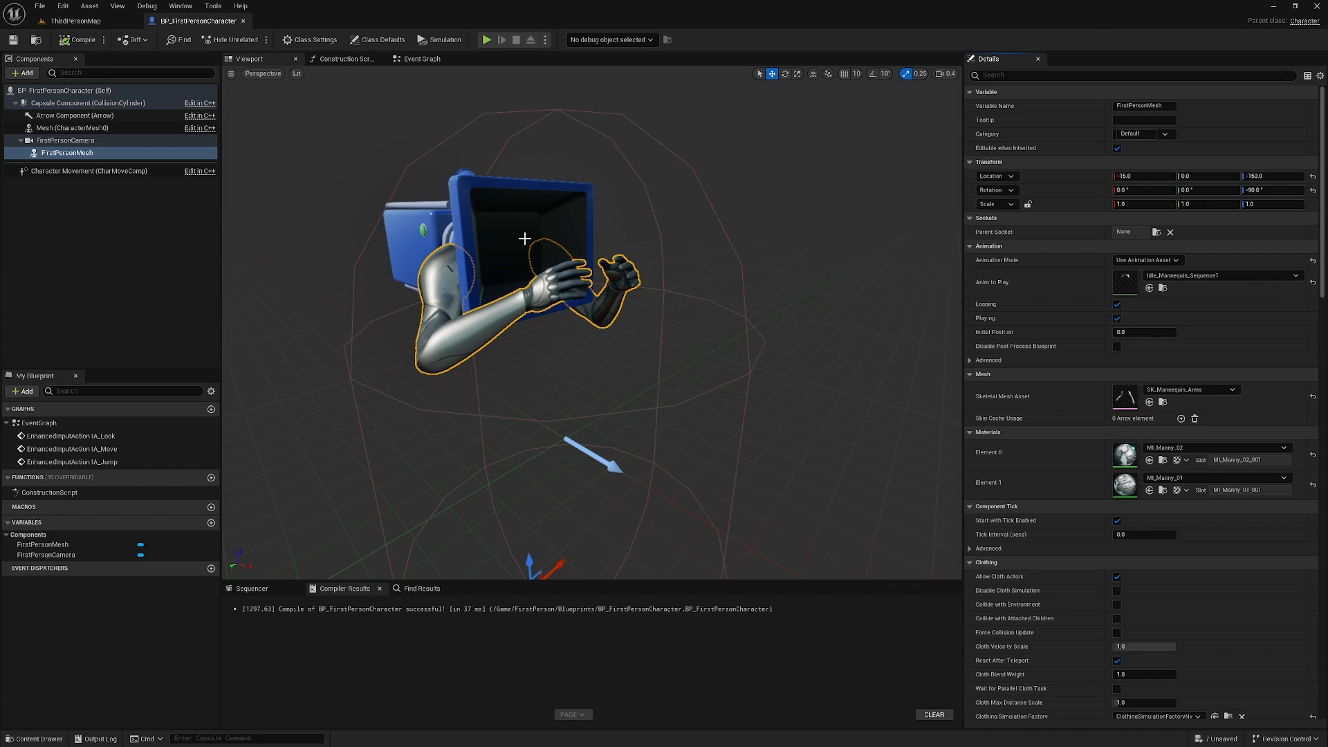
# Return to ThirdPersonMap, enlarge the viewport area, and check the perspective and camera views one at a time at full size
pyautogui.click(76, 21)
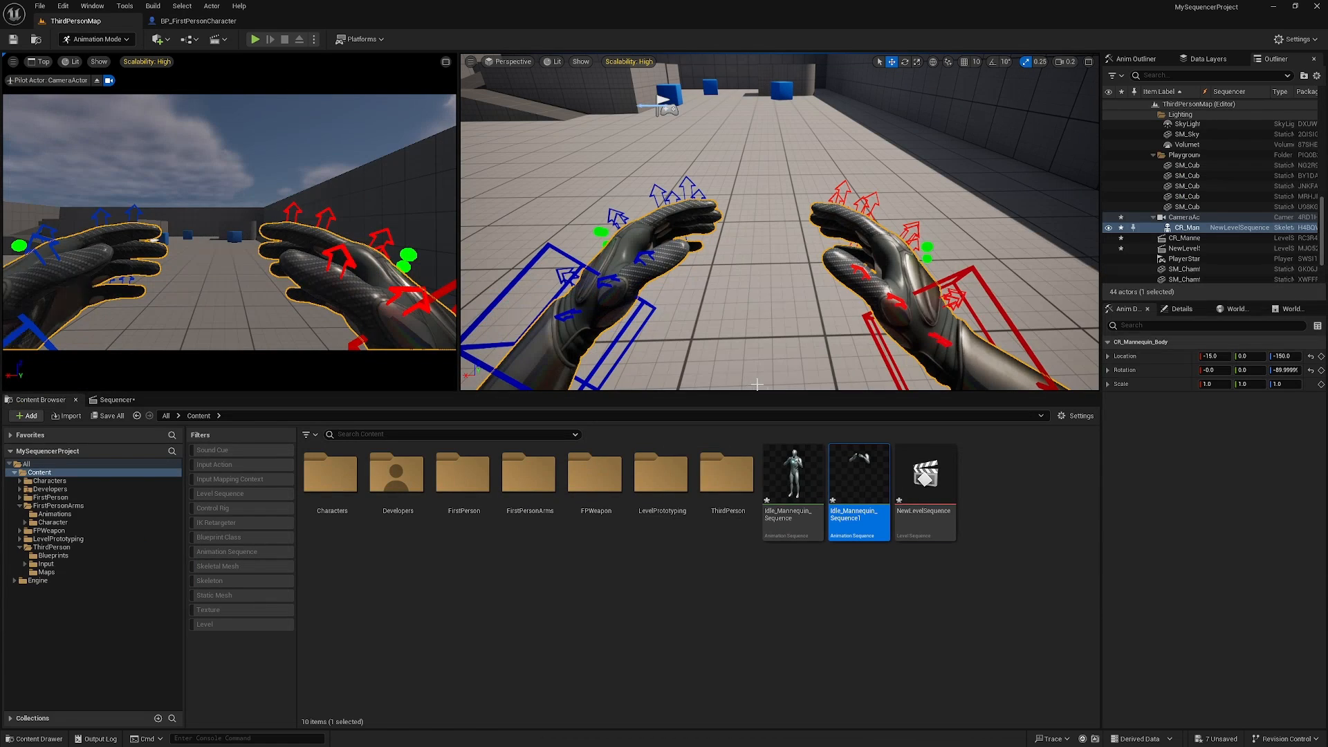
pyautogui.moveTo(761, 394); pyautogui.dragTo(830, 559)
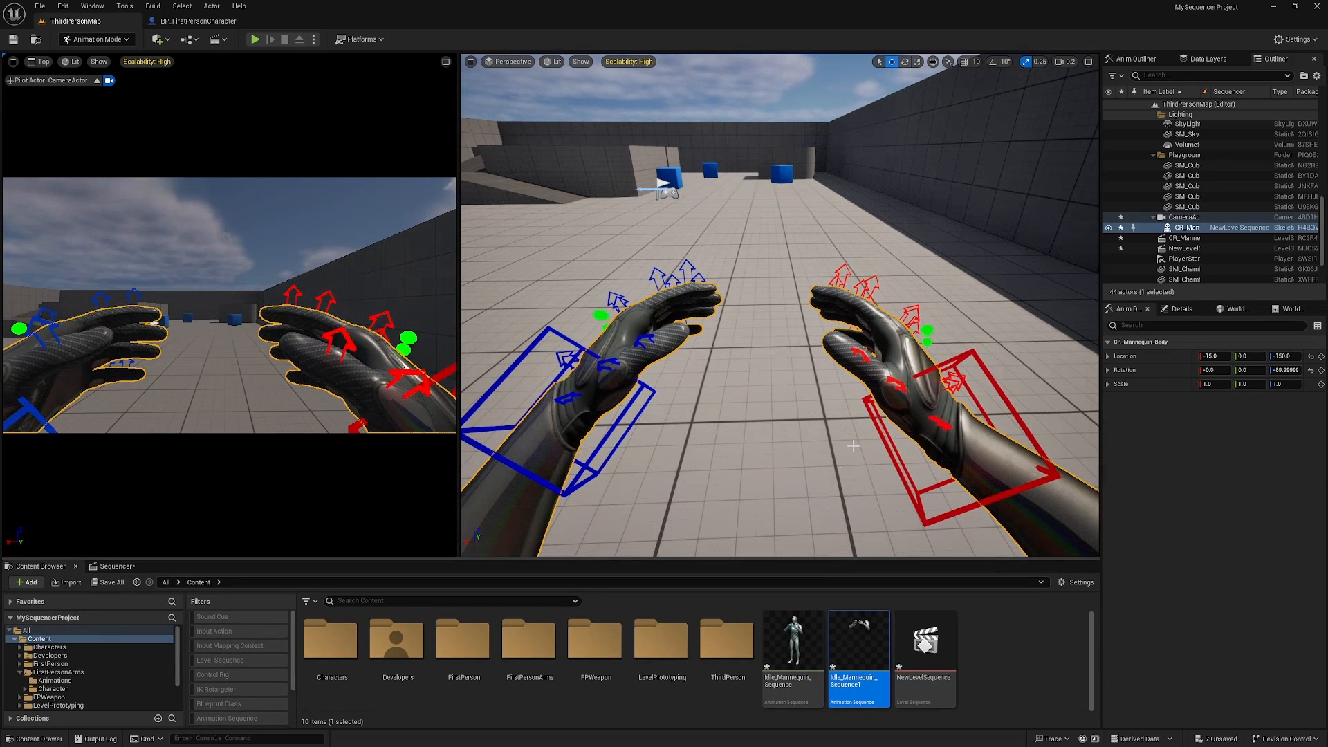
pyautogui.click(1089, 61)
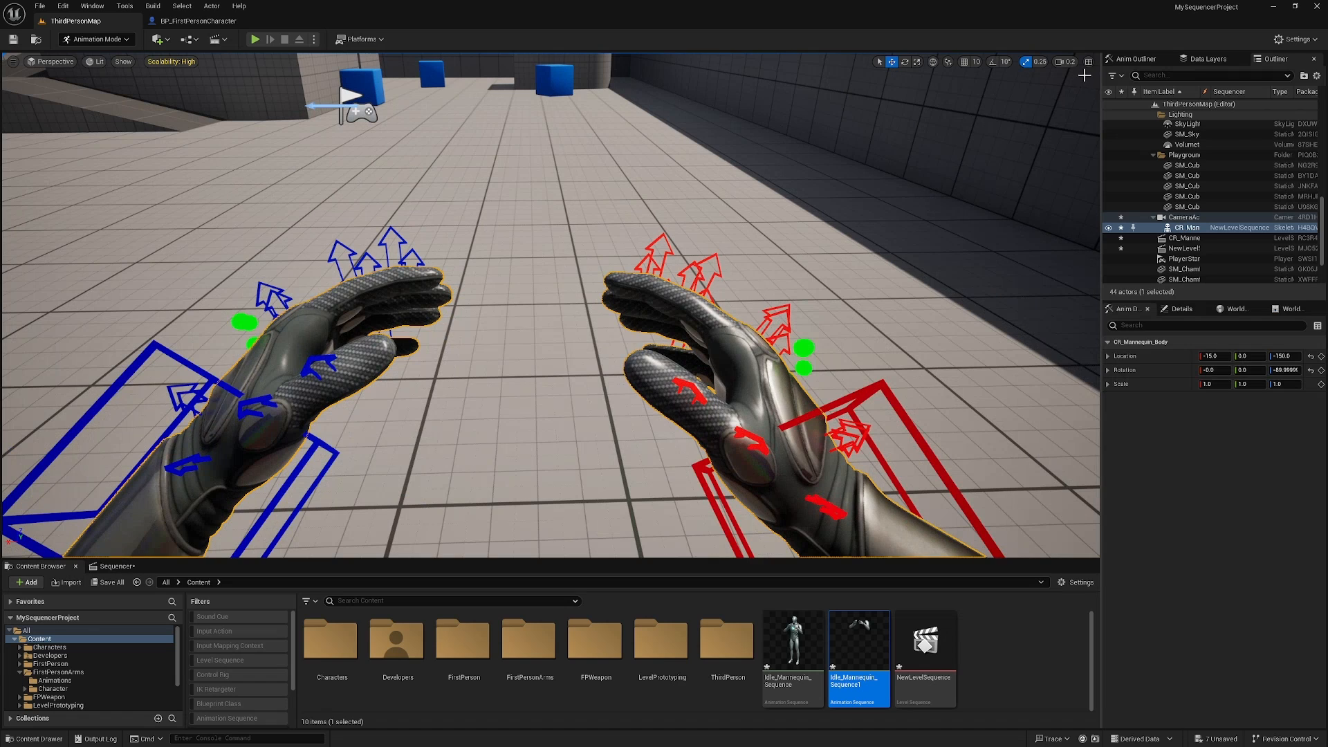
pyautogui.click(1090, 63)
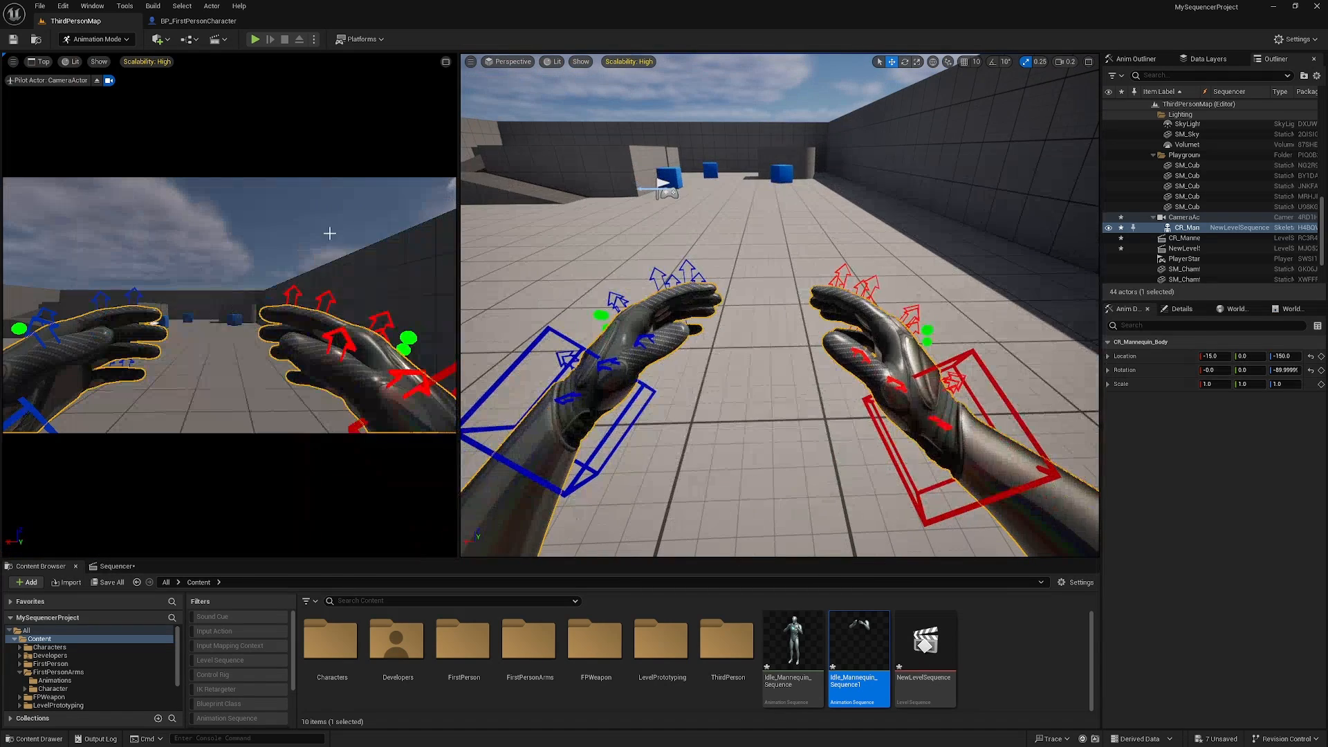
pyautogui.click(445, 63)
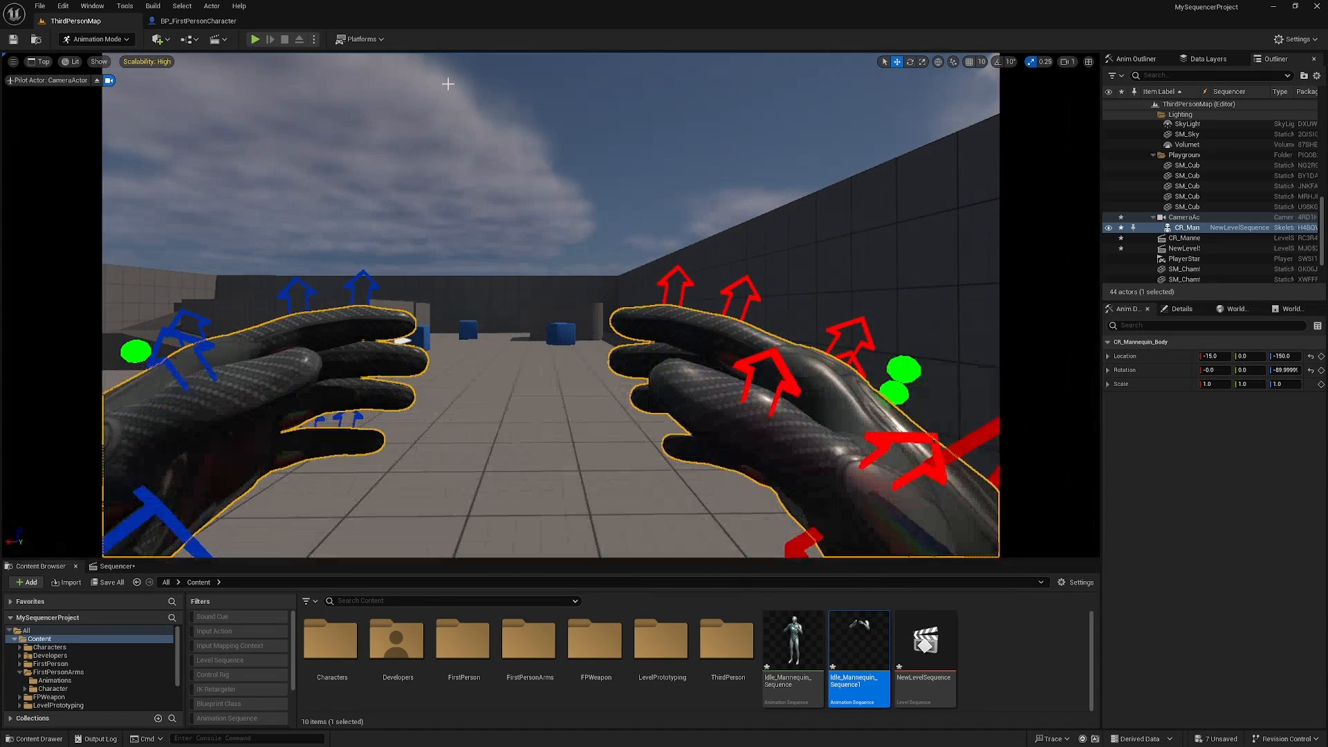
pyautogui.click(1090, 63)
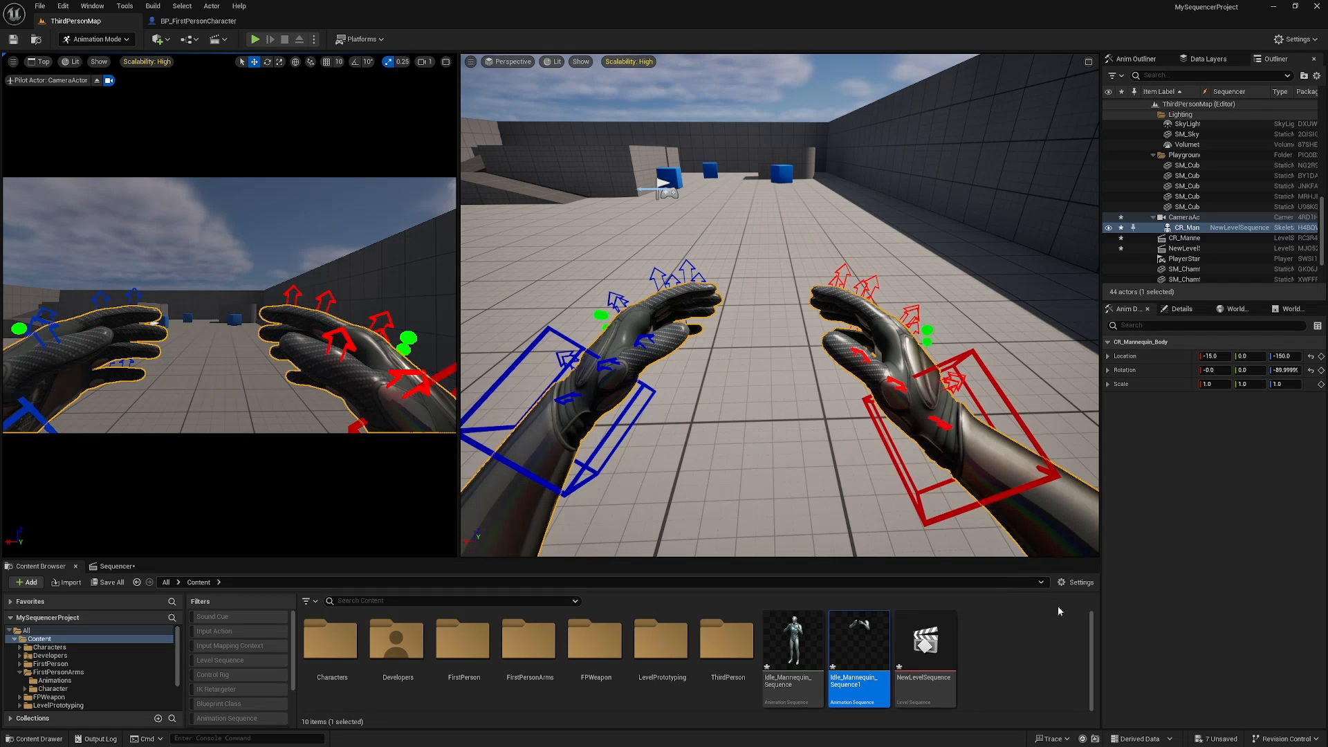
# Override the level's game mode with BP_FirstPersonGameMode in the World Settings
pyautogui.click(1235, 308)
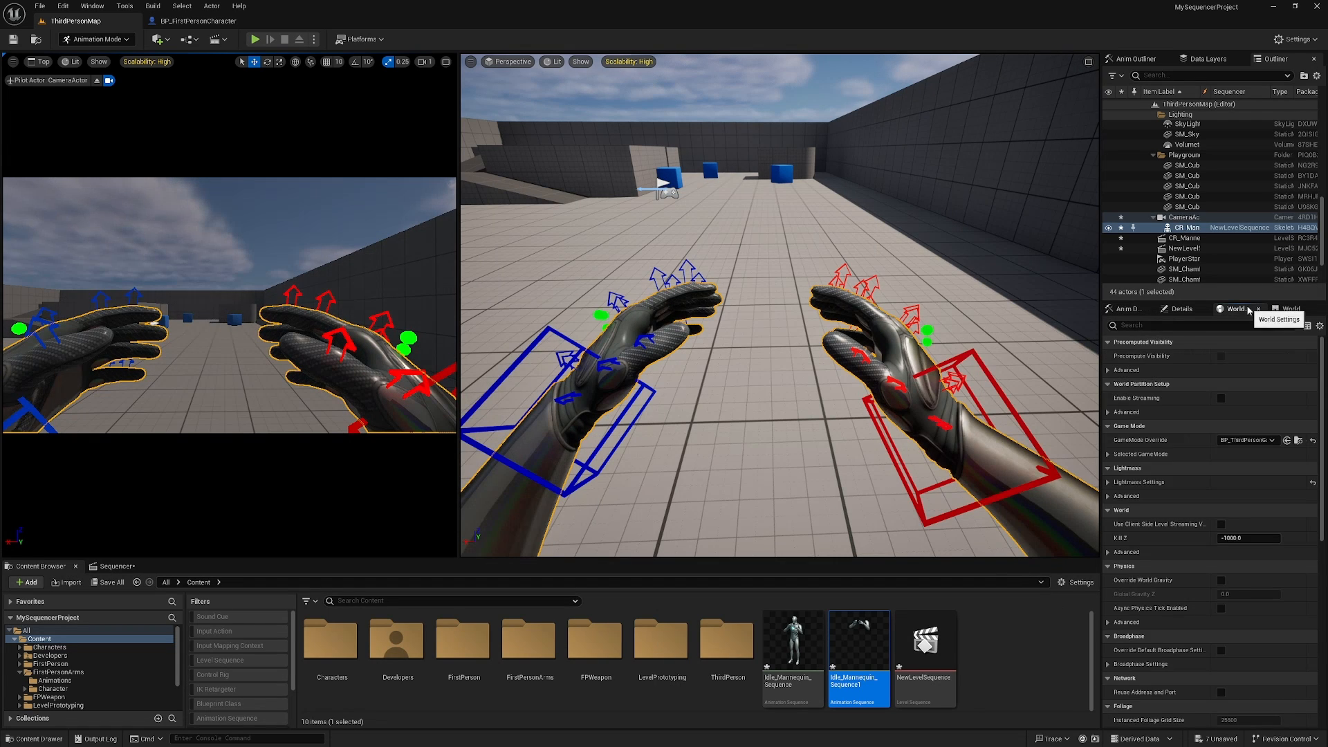
pyautogui.click(1242, 440)
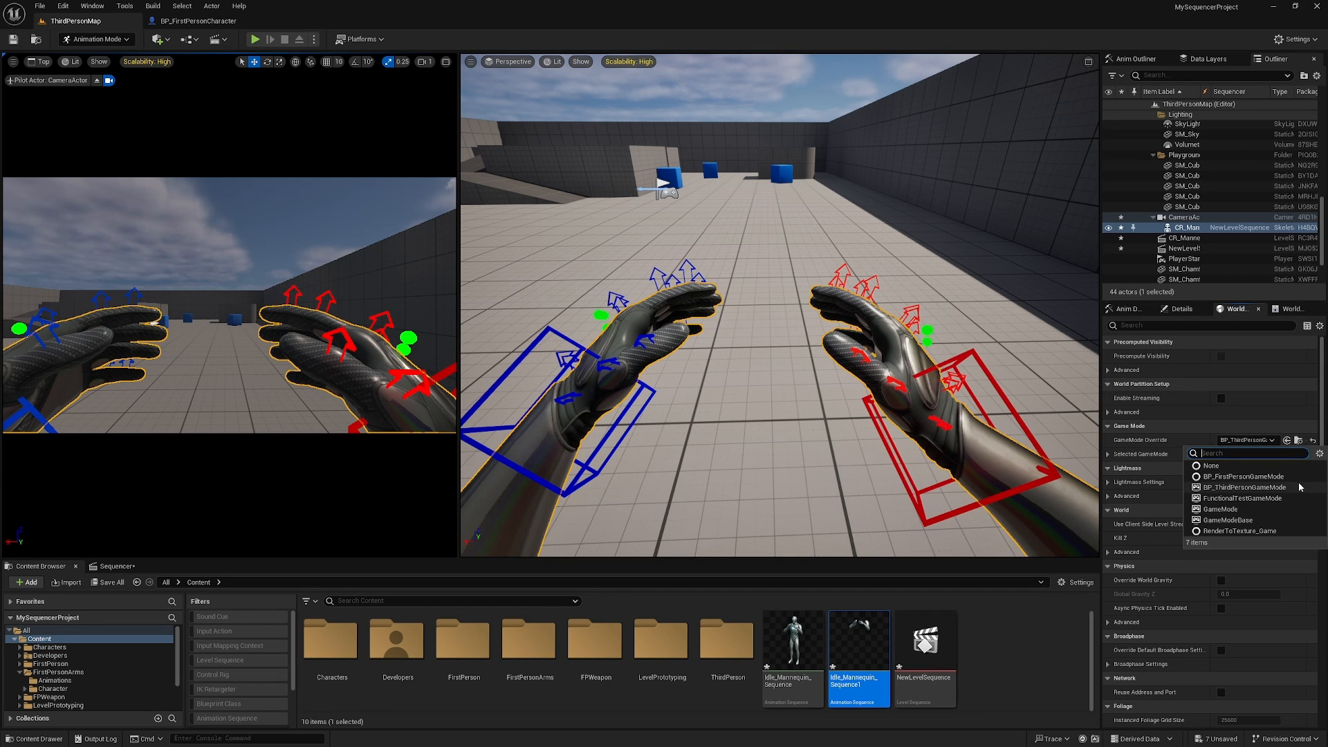
pyautogui.click(1241, 478)
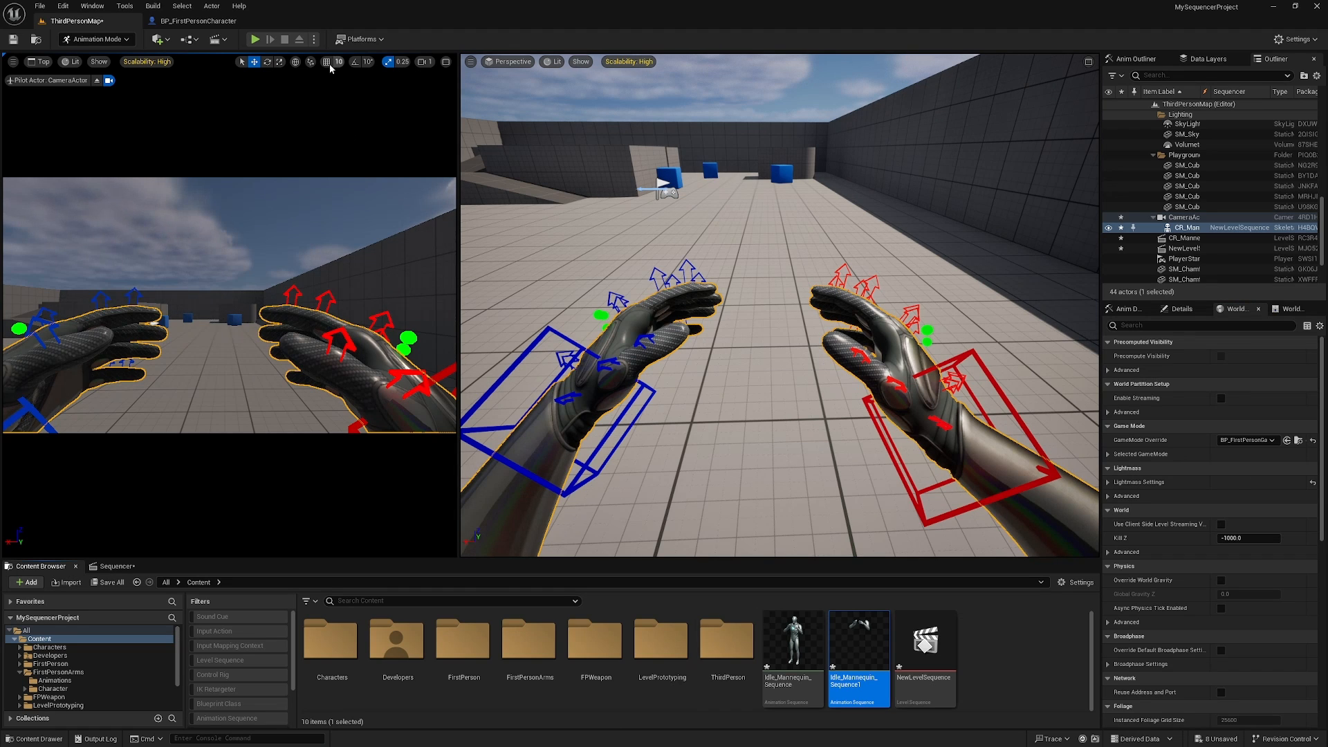
# Enlarge the perspective view and play the level to check the first-person arms' idle animation, then stop playing
pyautogui.click(1089, 61)
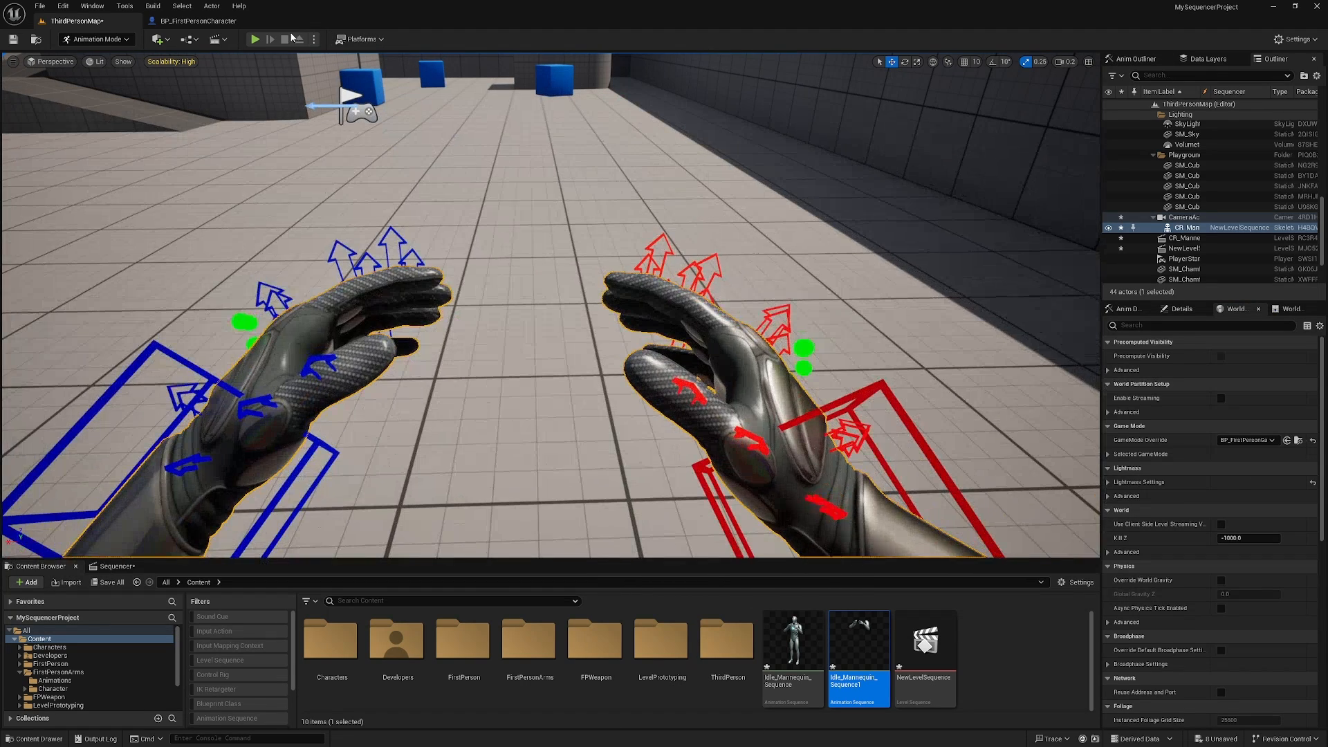
pyautogui.click(254, 40)
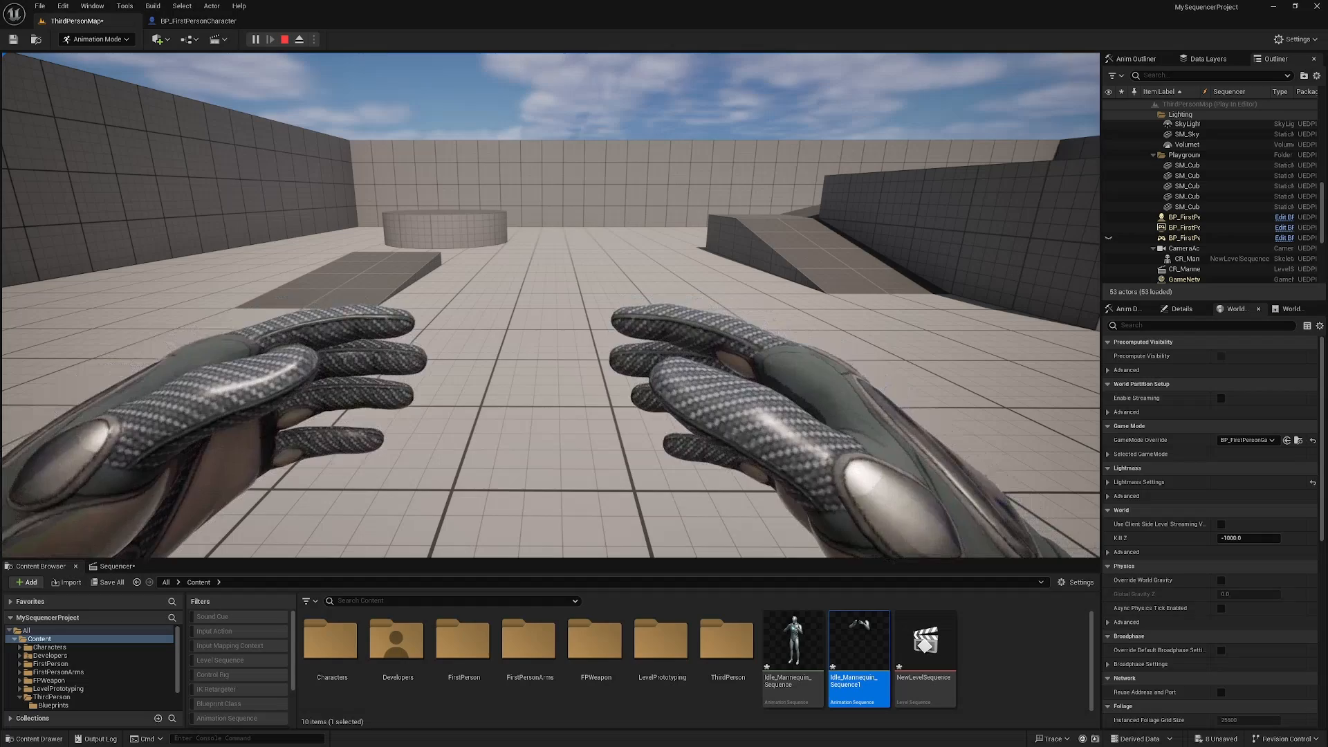
pyautogui.press('Escape')
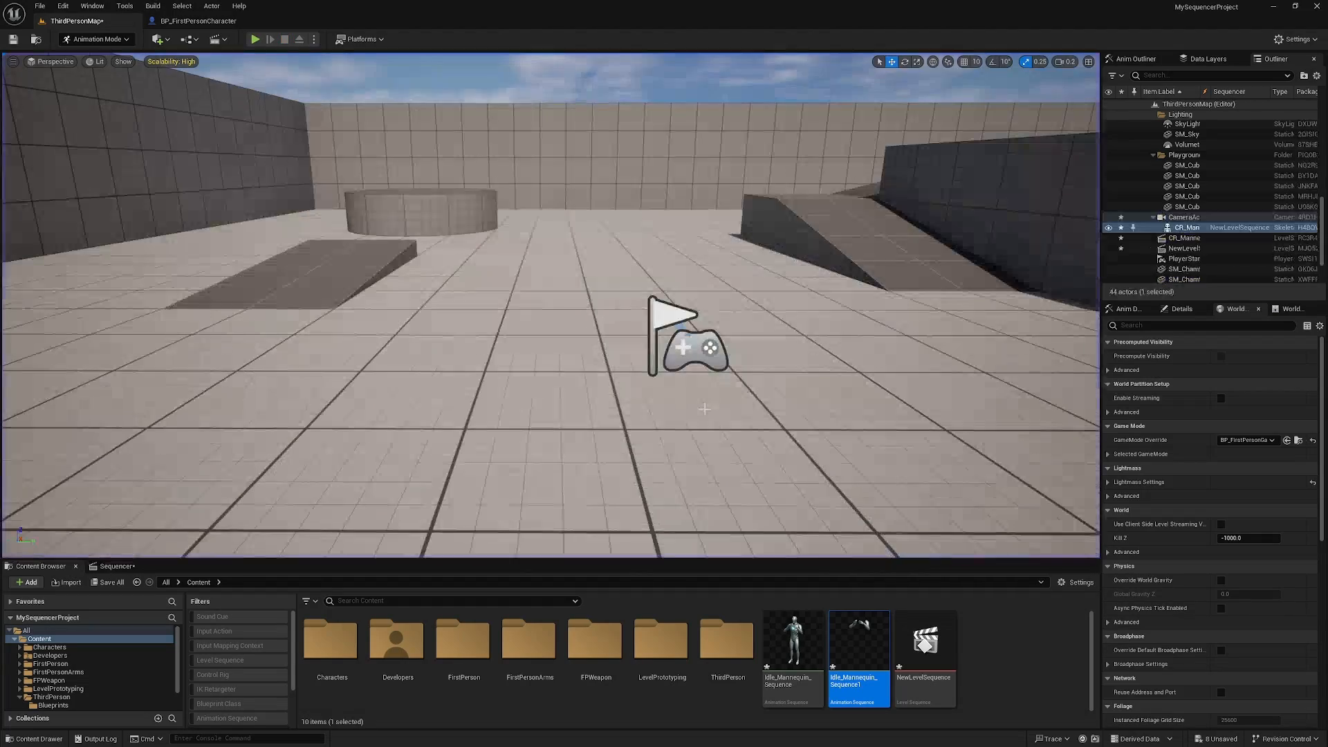
# Detach CR_Mannequin_Body from CameraActor and move the mannequin forward so it stands clear in front of the camera
pyautogui.moveTo(698, 372); pyautogui.dragTo(588, 387, button='right')
pyautogui.press('w')
pyautogui.scroll(3, 698, 372)
pyautogui.press('w')
pyautogui.press('a')
pyautogui.press('s')
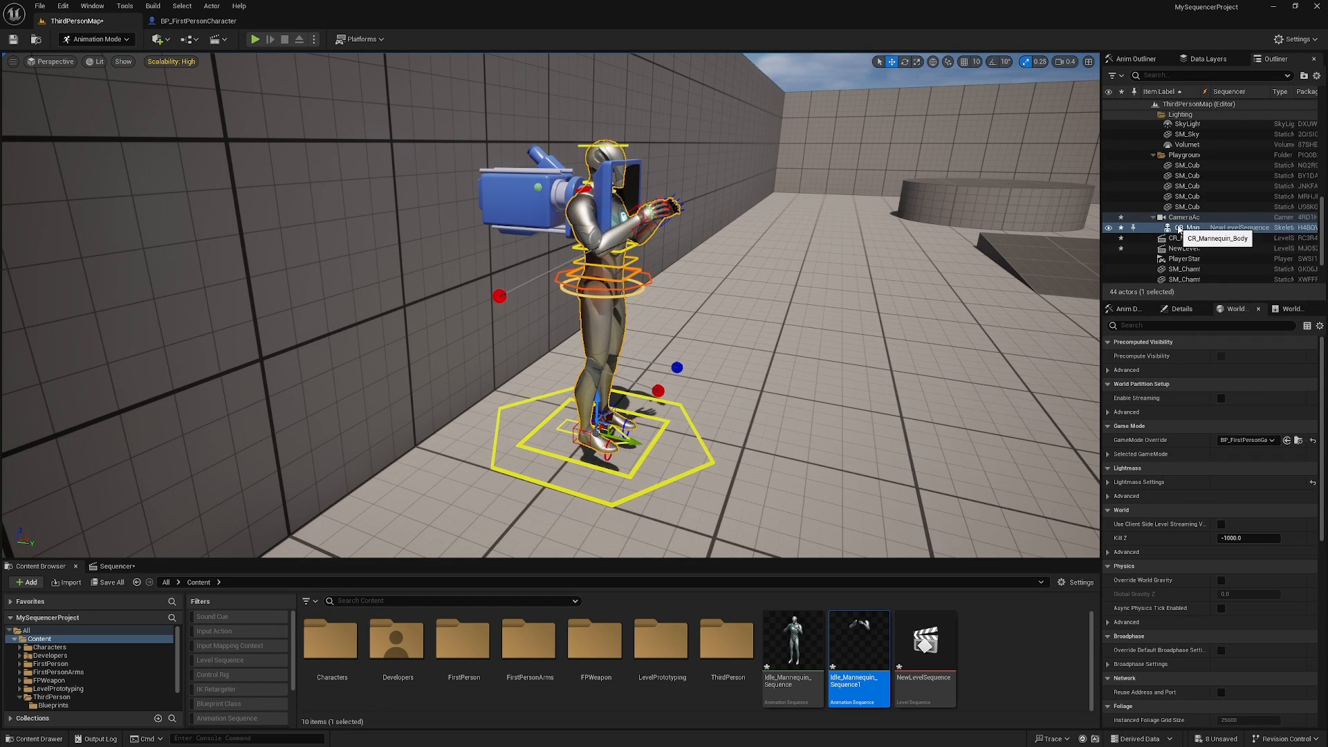
pyautogui.click(1190, 230)
pyautogui.moveTo(1191, 229); pyautogui.dragTo(1199, 213)
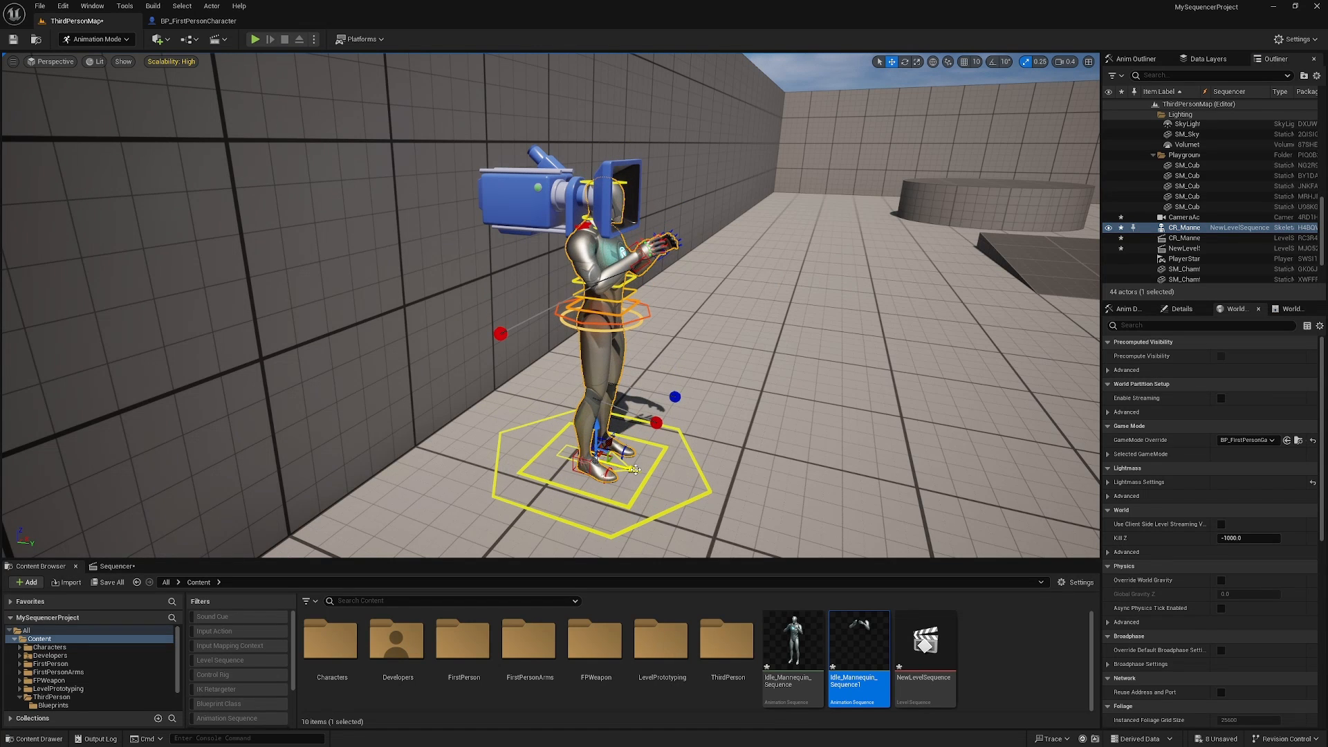
pyautogui.moveTo(635, 470); pyautogui.dragTo(738, 490)
pyautogui.moveTo(793, 393); pyautogui.dragTo(830, 348, button='right')
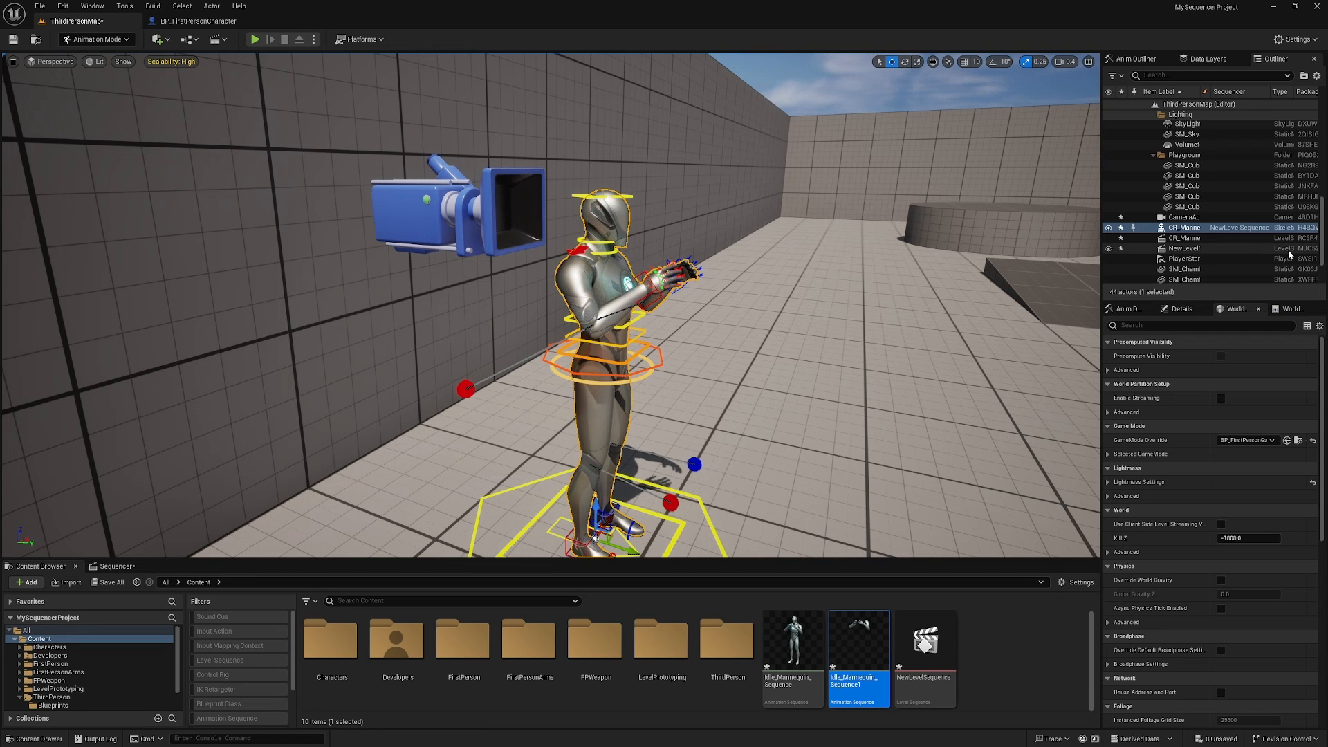
# Attach CameraActor to the head bone of CR_Mannequin_Body
pyautogui.click(1196, 217)
pyautogui.moveTo(1197, 218); pyautogui.dragTo(1198, 232)
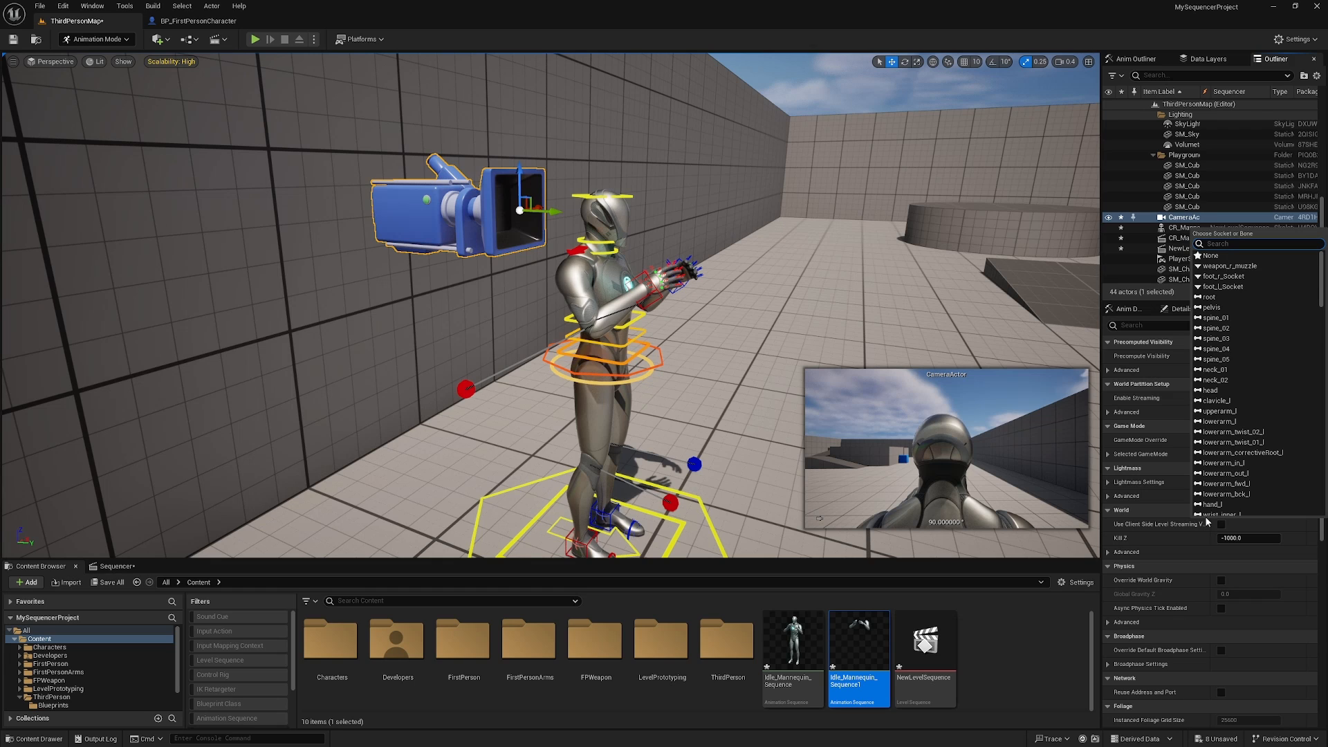
pyautogui.click(1226, 392)
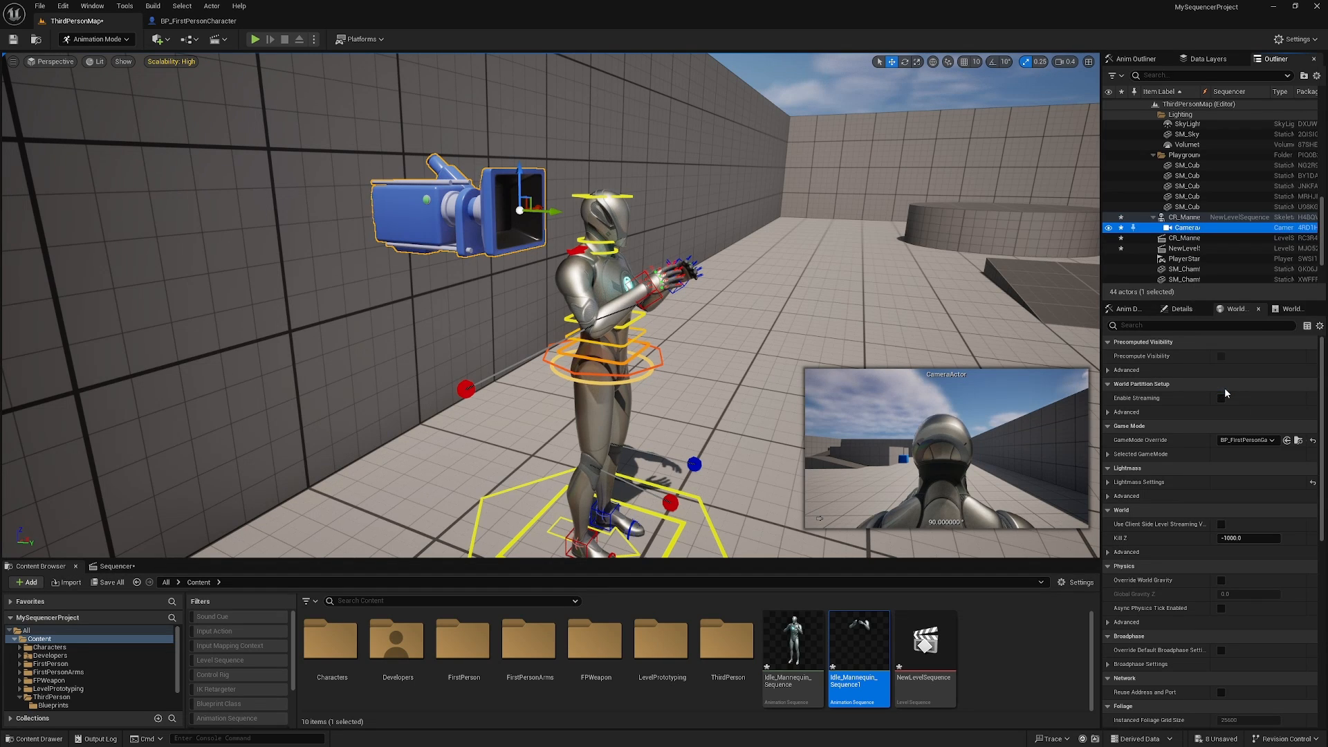
# Reset CameraActor's relative location to 0, 0, 0 and view the camera from beside the mannequin's head
pyautogui.click(1182, 308)
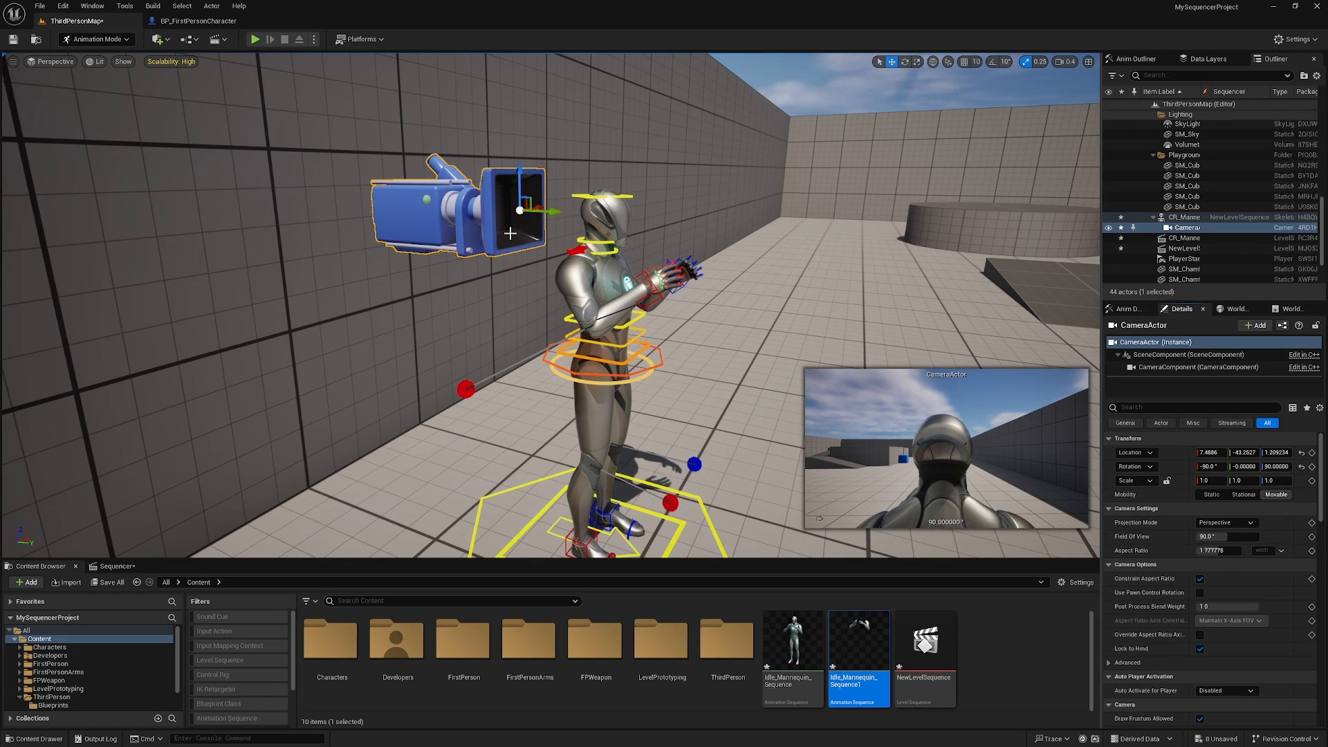
pyautogui.click(1303, 454)
pyautogui.moveTo(692, 311); pyautogui.dragTo(723, 206, button='right')
pyautogui.press('w')
pyautogui.press('d')
pyautogui.press('a')
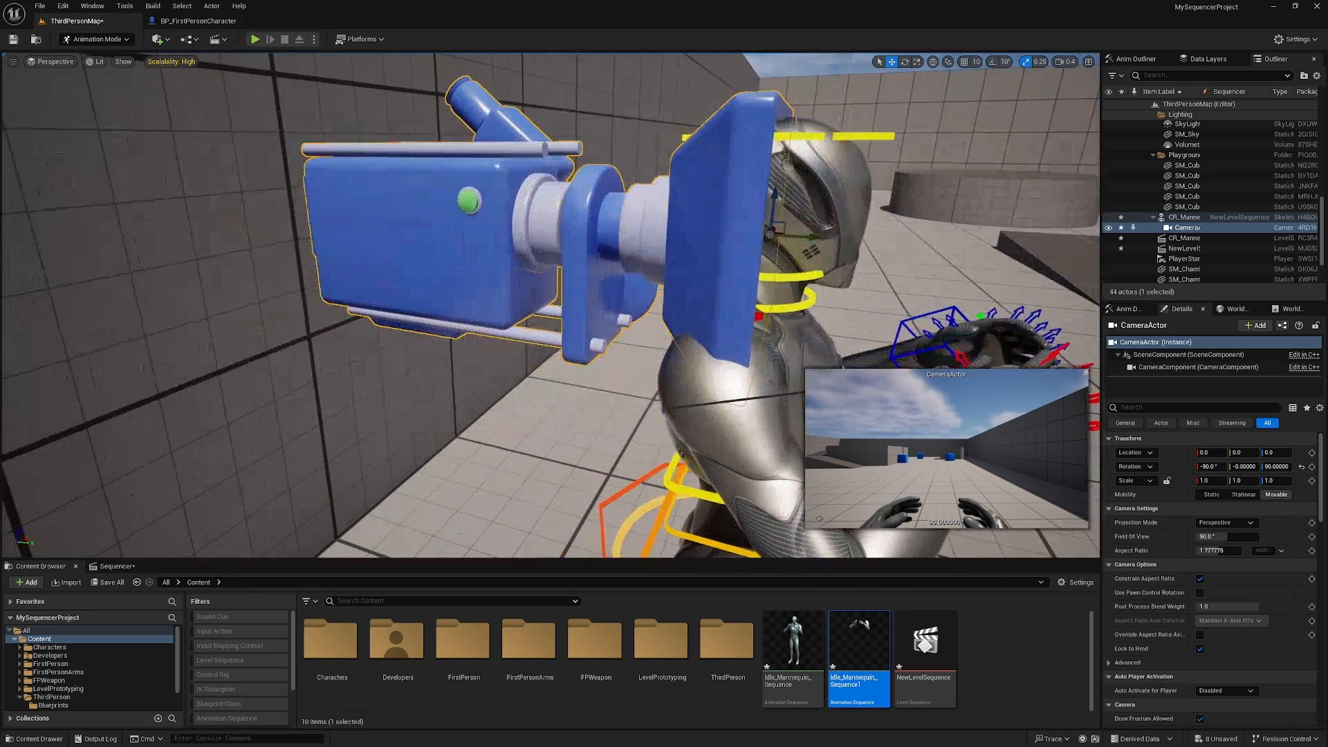
pyautogui.press('s')
pyautogui.moveTo(835, 263); pyautogui.dragTo(858, 253, button='right')
pyautogui.press('d')
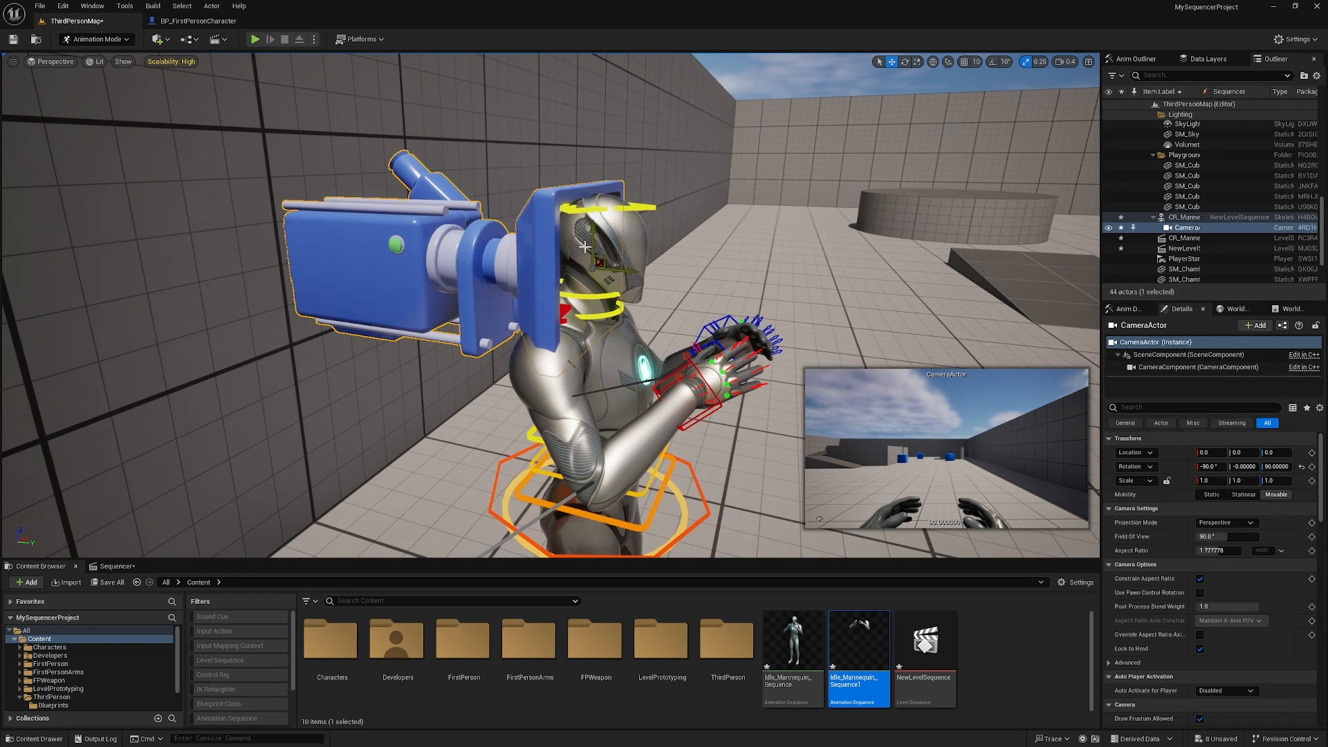
# Set CameraActor's relative location to X 8 and Y 12
pyautogui.click(1207, 452)
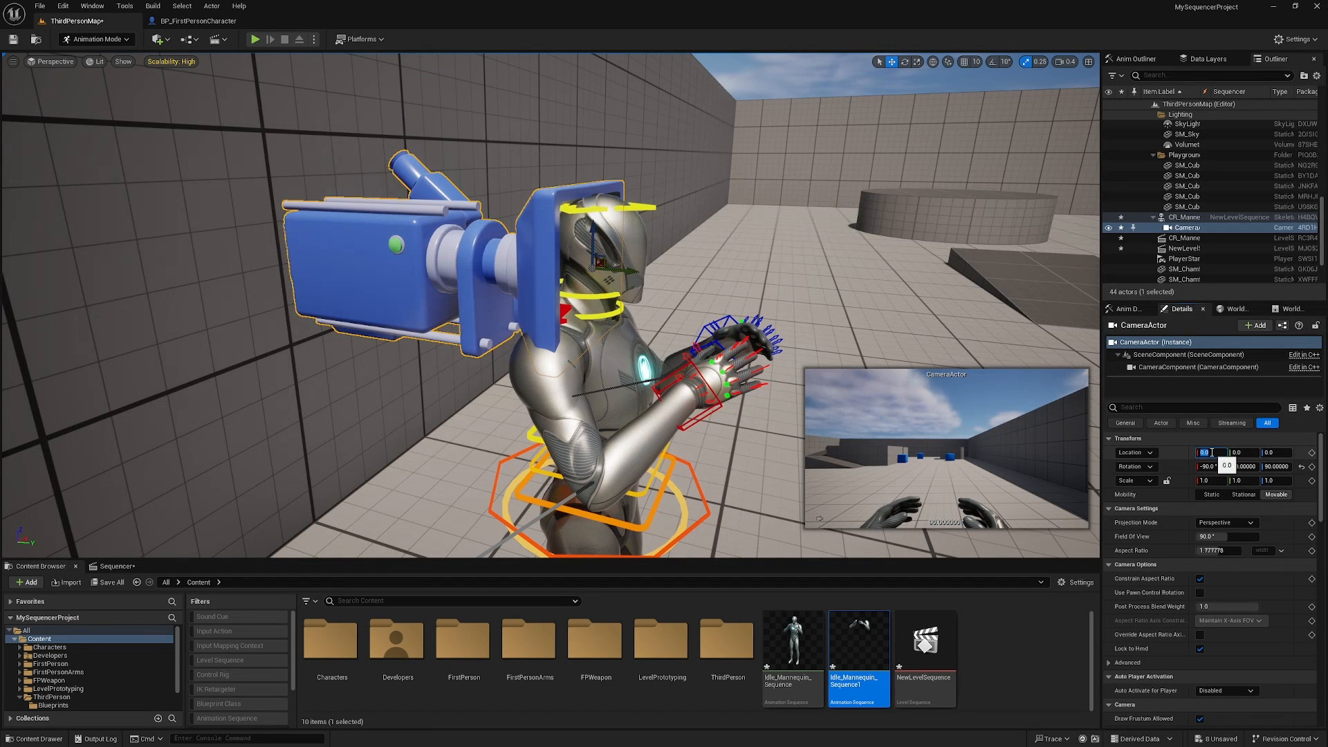
pyautogui.press('Return')
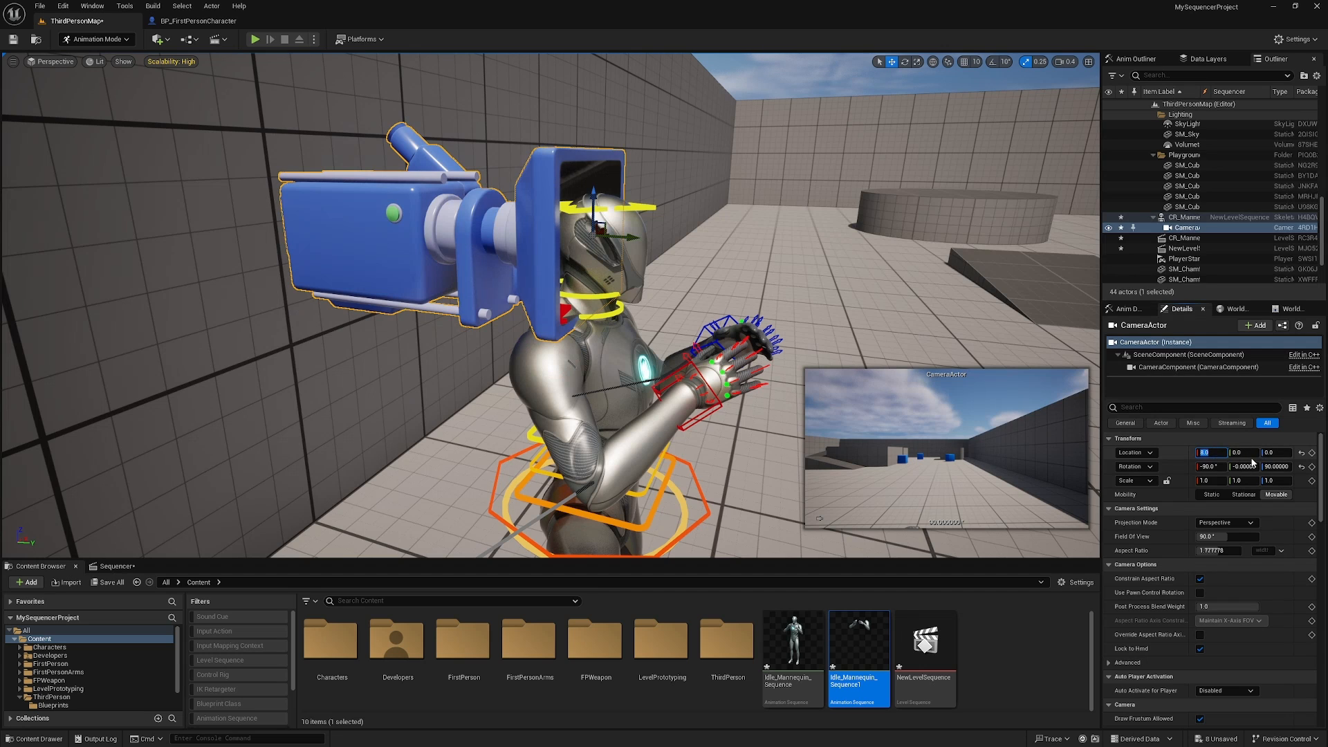
pyautogui.click(1245, 451)
pyautogui.write('12')
pyautogui.press('Return')
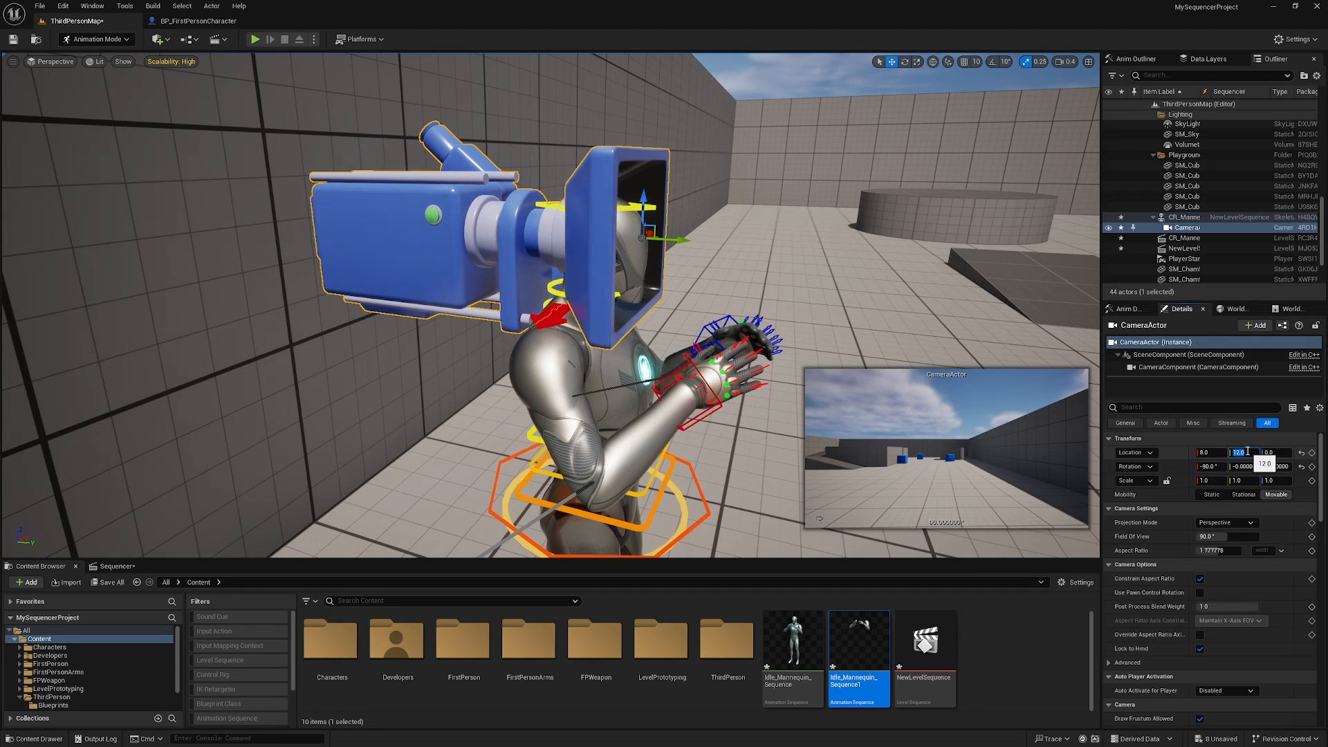
# Adjust CameraActor's relative location to X 6 and Y 14
pyautogui.click(1212, 453)
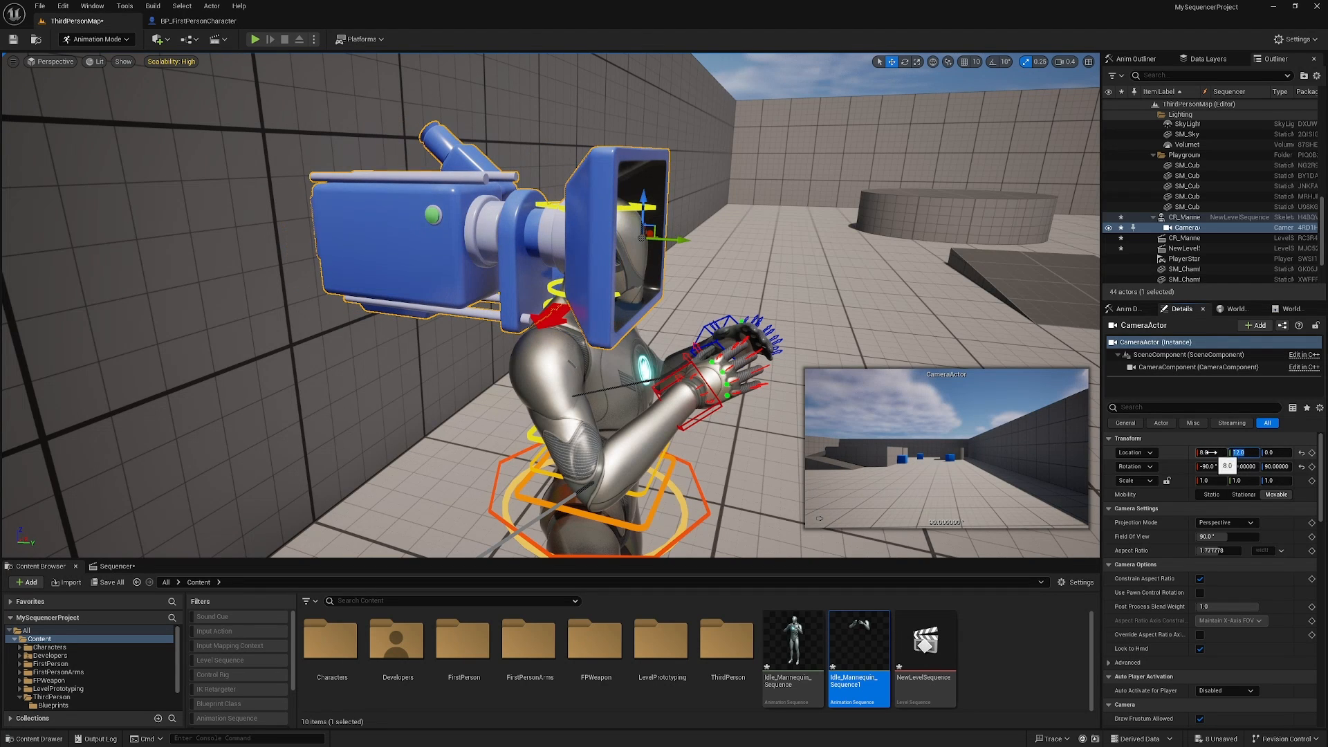
pyautogui.write('6')
pyautogui.press('Return')
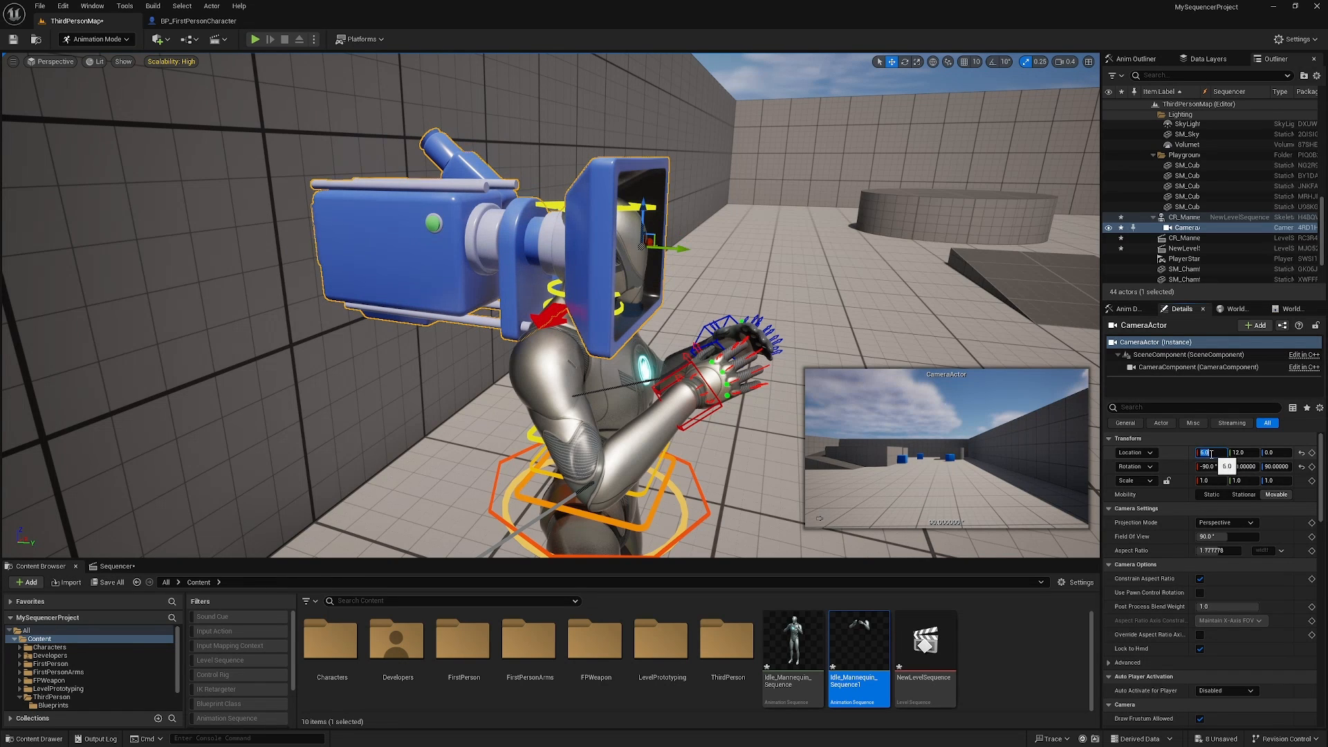
pyautogui.click(1238, 451)
pyautogui.write('14')
pyautogui.press('Return')
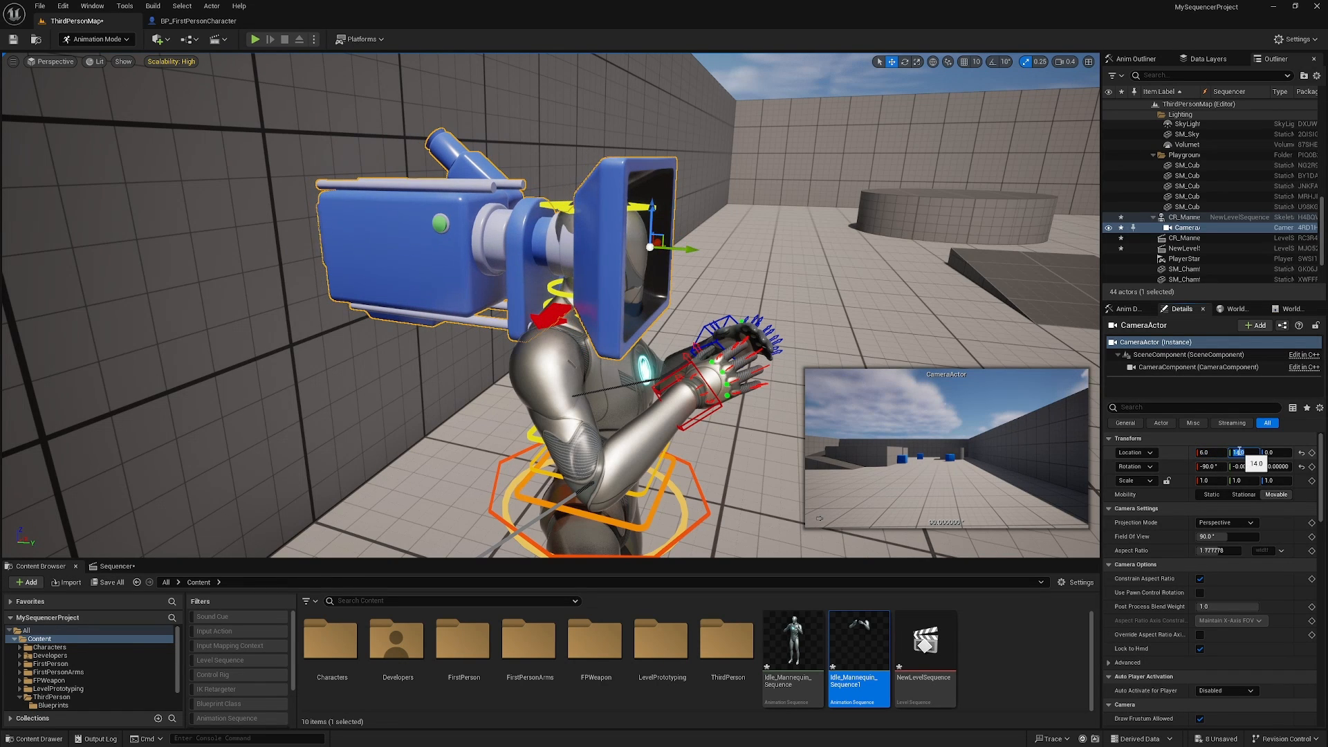
# Bring up the level sequence in Sequencer and show the camera view and perspective view side by side
pyautogui.moveTo(792, 206); pyautogui.dragTo(540, 211, button='right')
pyautogui.moveTo(682, 245); pyautogui.dragTo(619, 290, button='right')
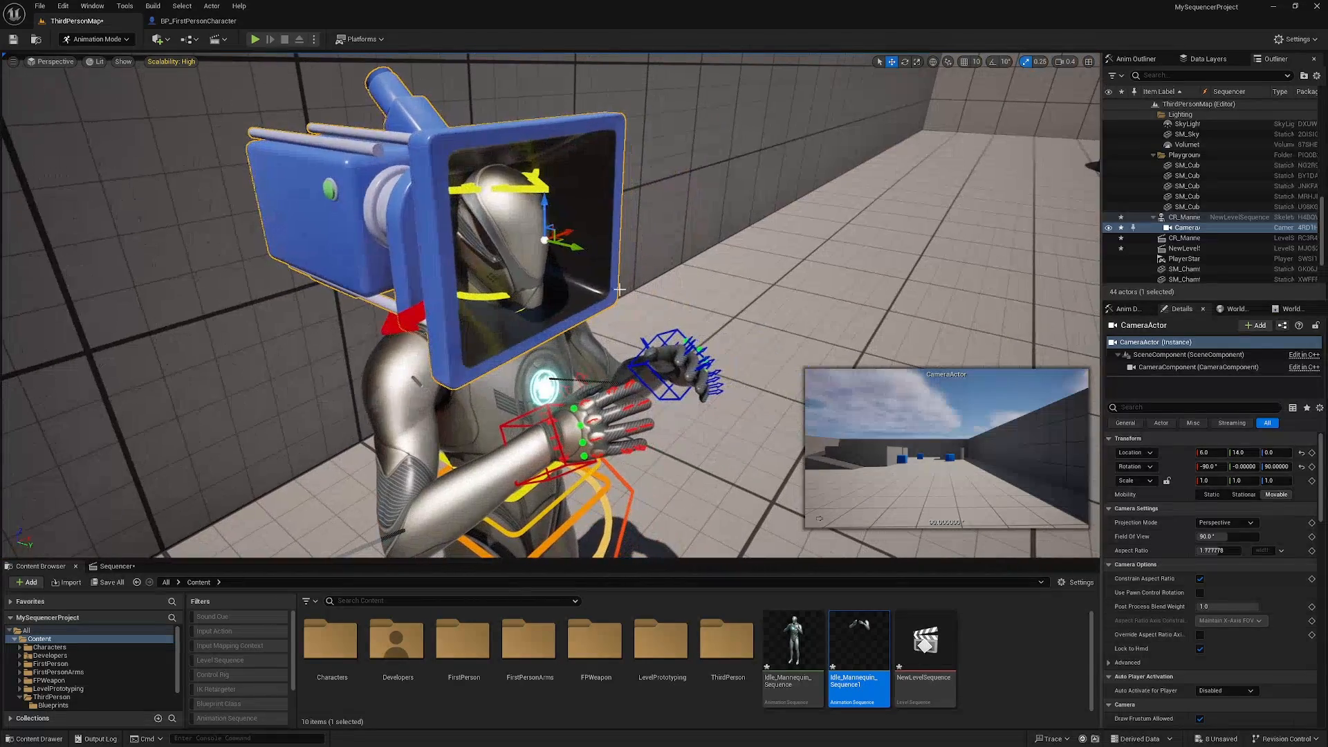
pyautogui.click(123, 565)
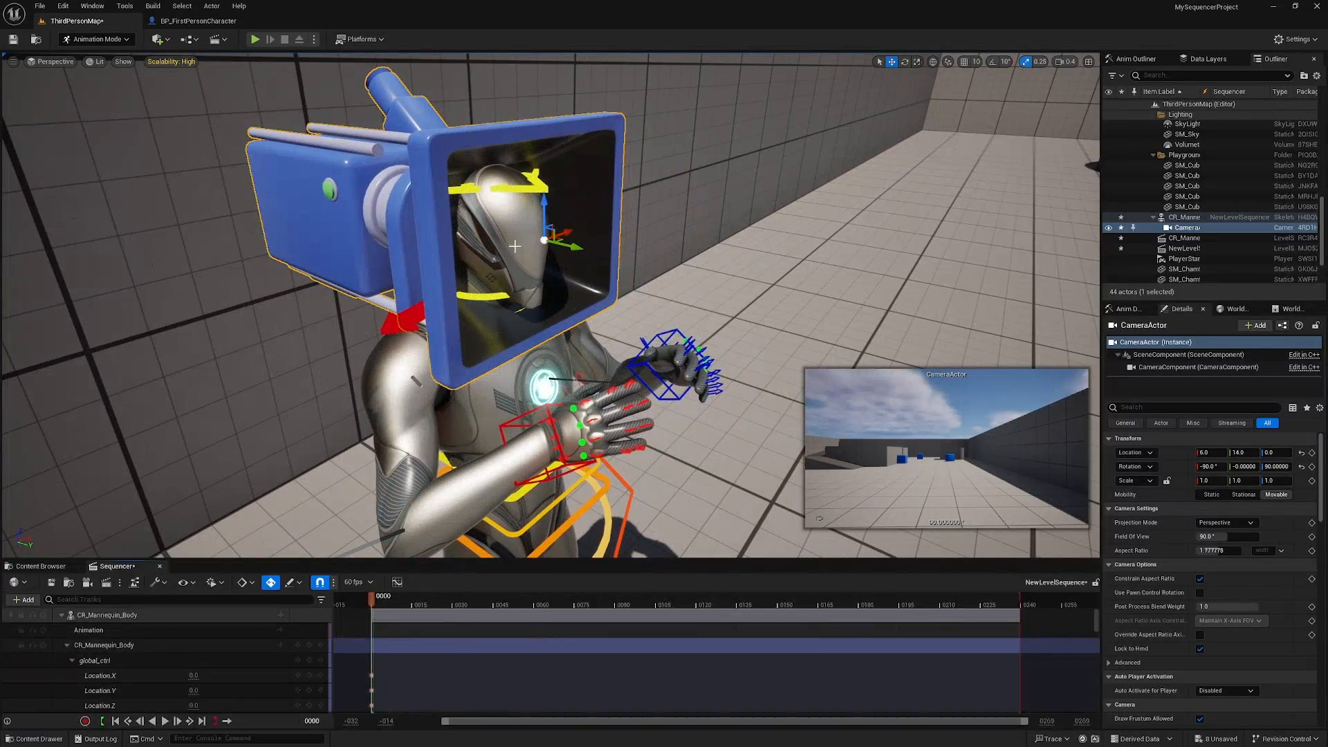
pyautogui.click(1090, 63)
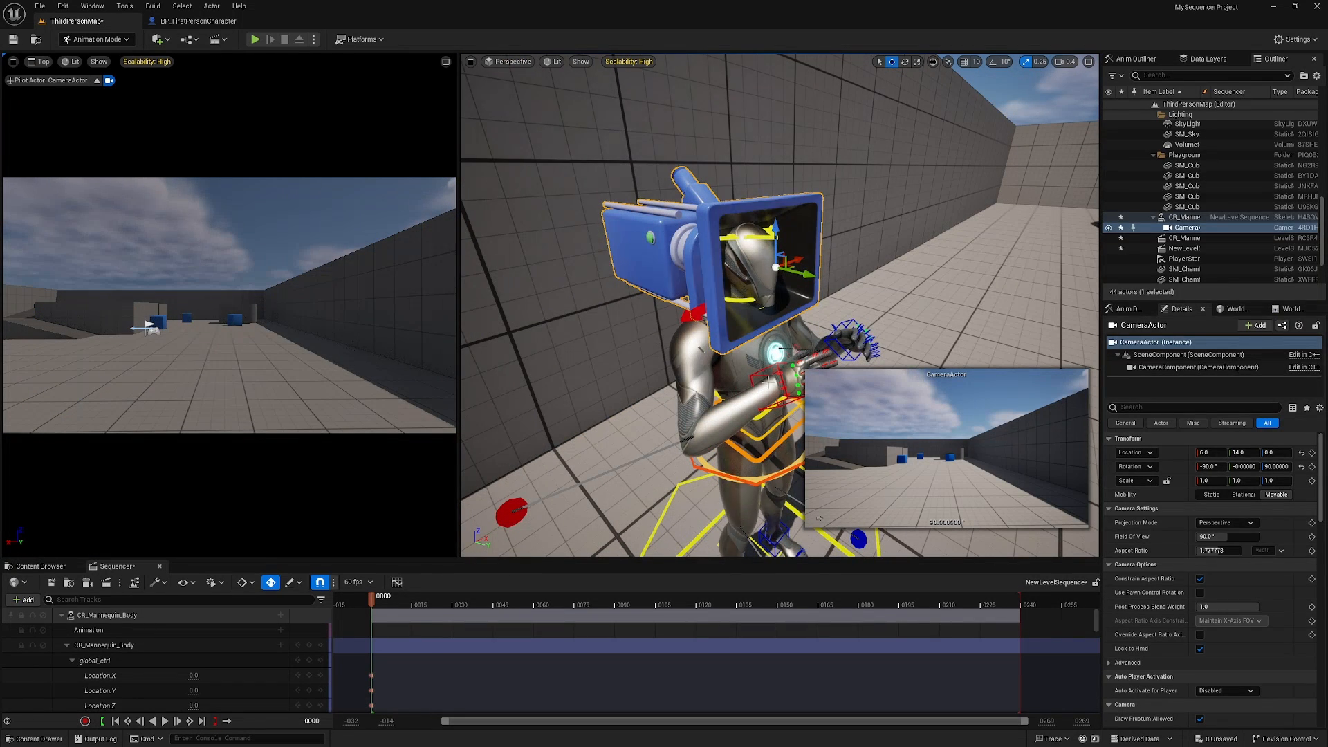
pyautogui.moveTo(768, 382); pyautogui.dragTo(792, 329, button='right')
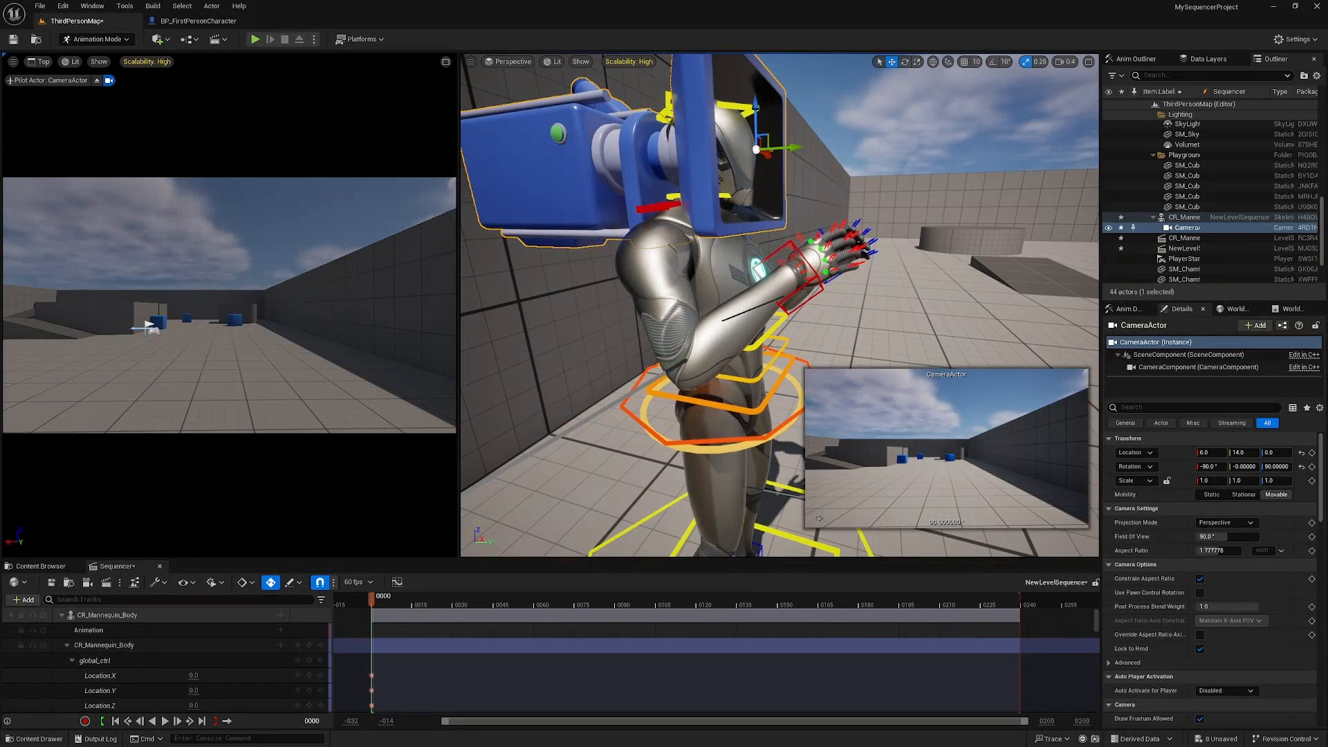
# Move hand_r_ik_ctrl and hand_l_ik_ctrl up and forward at frame 0000 so both hands enter the camera view
pyautogui.click(795, 248)
pyautogui.moveTo(797, 236); pyautogui.dragTo(853, 198)
pyautogui.moveTo(854, 198); pyautogui.dragTo(915, 289, button='right')
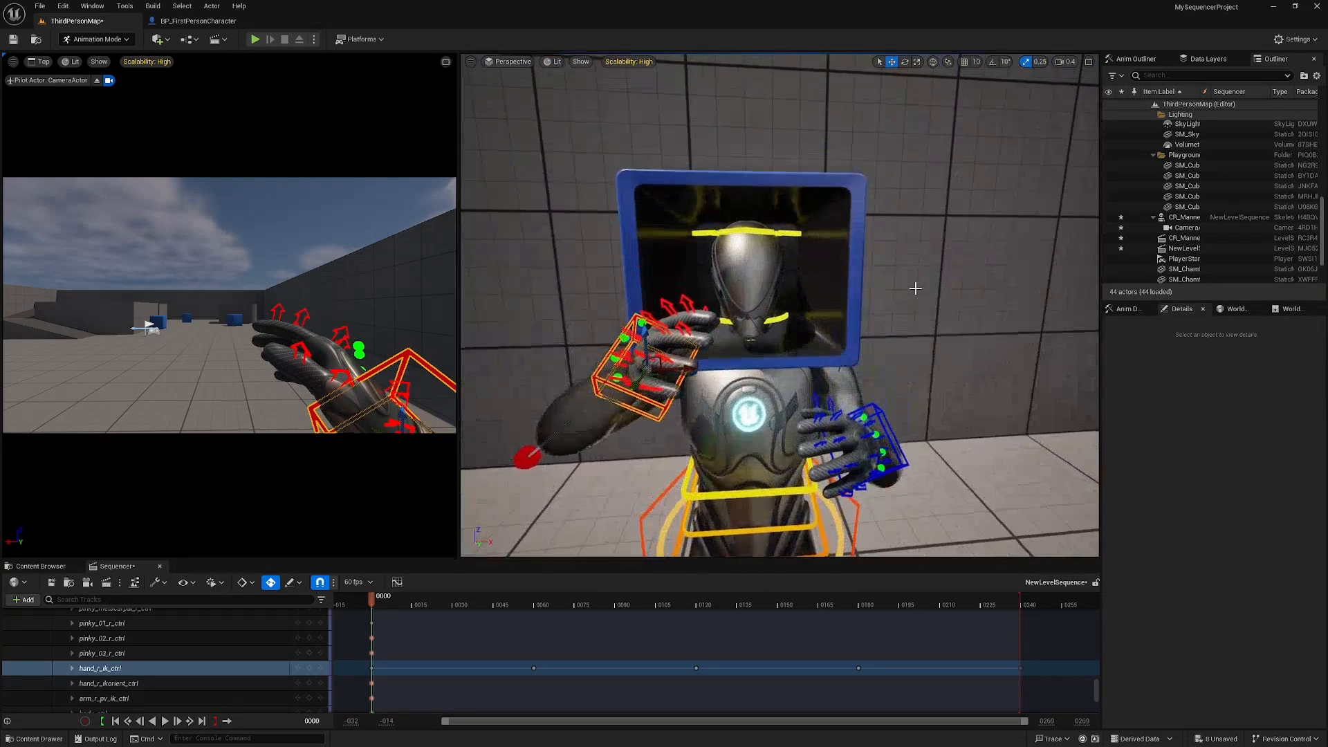
pyautogui.click(869, 407)
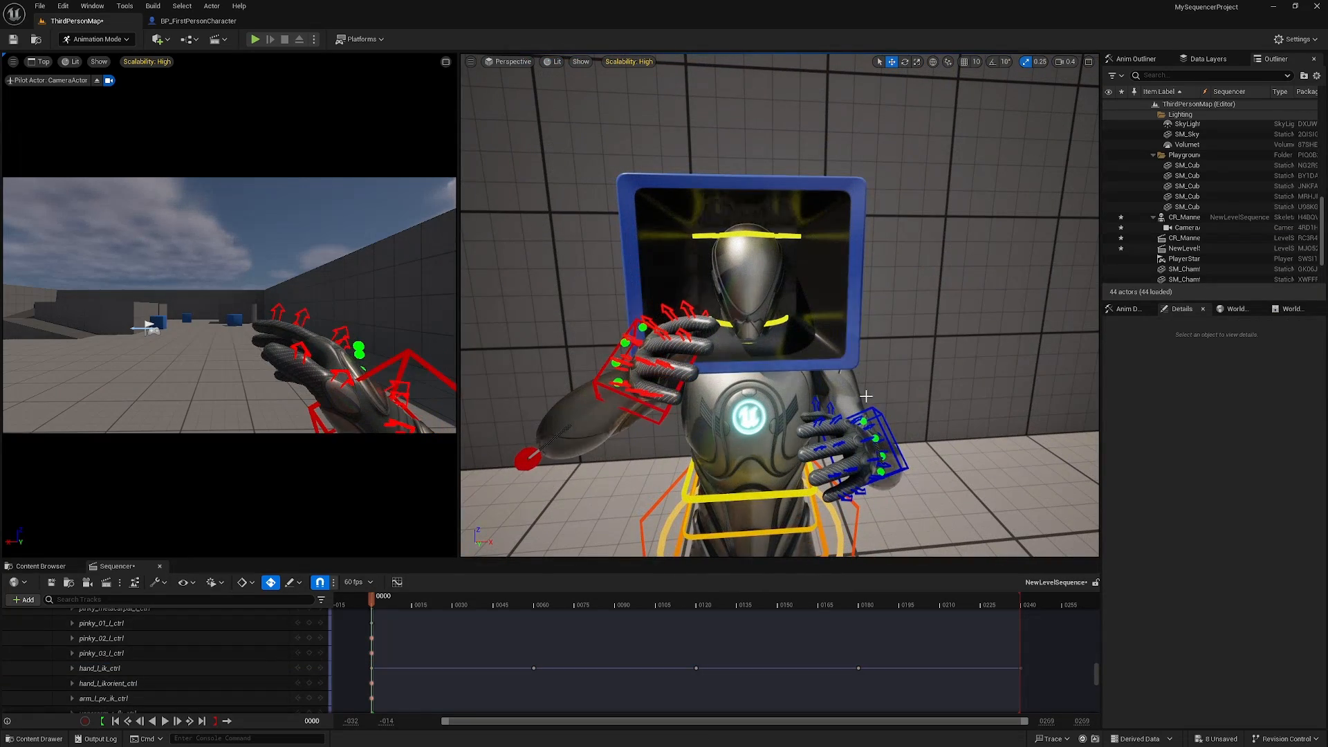
pyautogui.click(870, 433)
pyautogui.moveTo(873, 410); pyautogui.dragTo(925, 351)
pyautogui.moveTo(924, 351); pyautogui.dragTo(1080, 351, button='right')
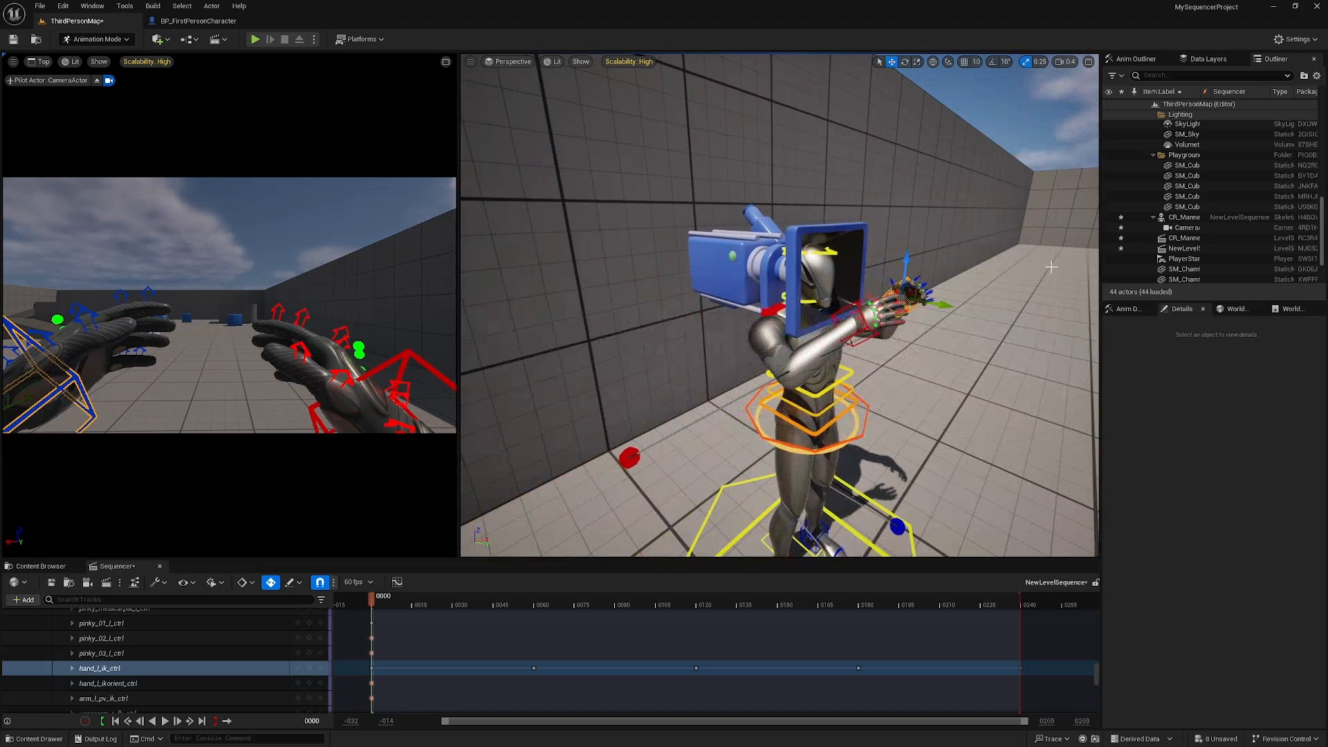
# Select CR_Mannequin_Body and examine the head-attached camera and both hands from several angles
pyautogui.click(1176, 218)
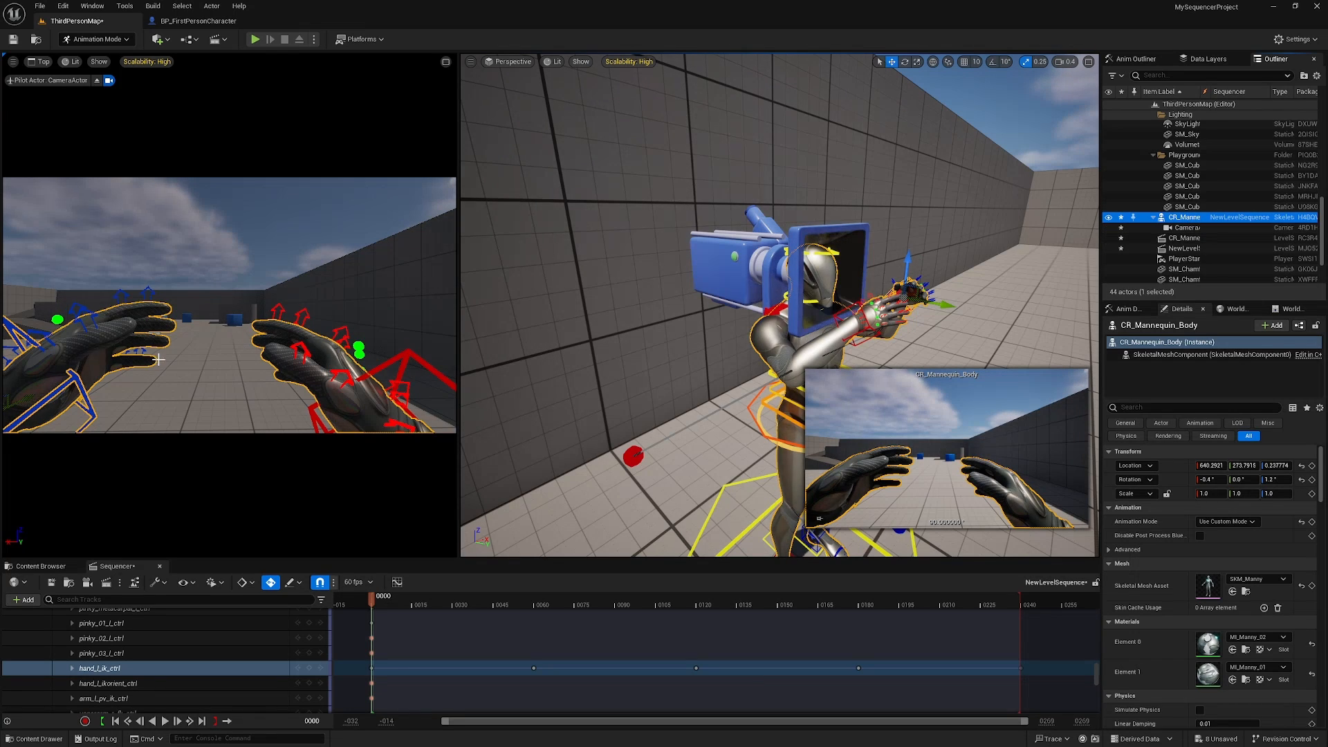
pyautogui.moveTo(685, 305); pyautogui.dragTo(768, 294, button='right')
pyautogui.press('w')
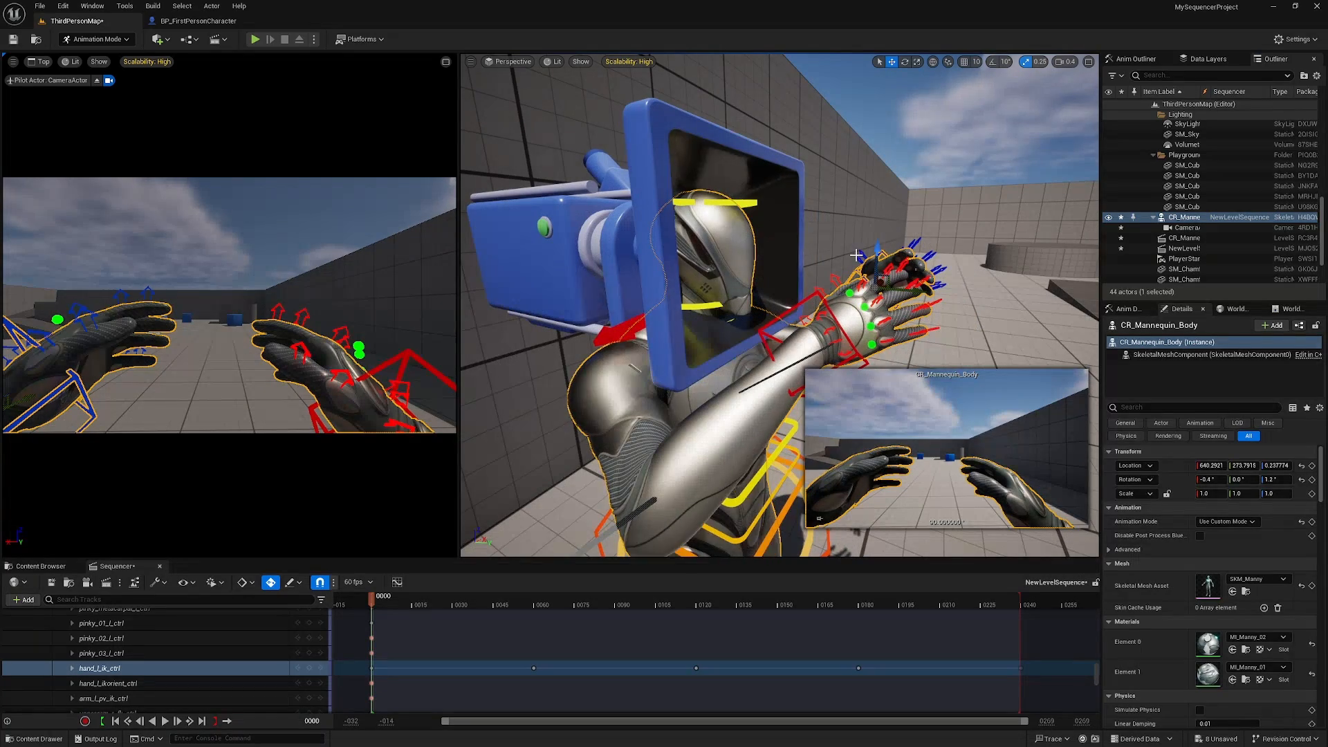
pyautogui.press('a')
pyautogui.moveTo(856, 255)
pyautogui.mouseDown(button='right')
pyautogui.moveTo(718, 229)
pyautogui.moveTo(748, 255)
pyautogui.moveTo(692, 260)
pyautogui.moveTo(834, 257)
pyautogui.mouseUp(button='right')
pyautogui.press('d')
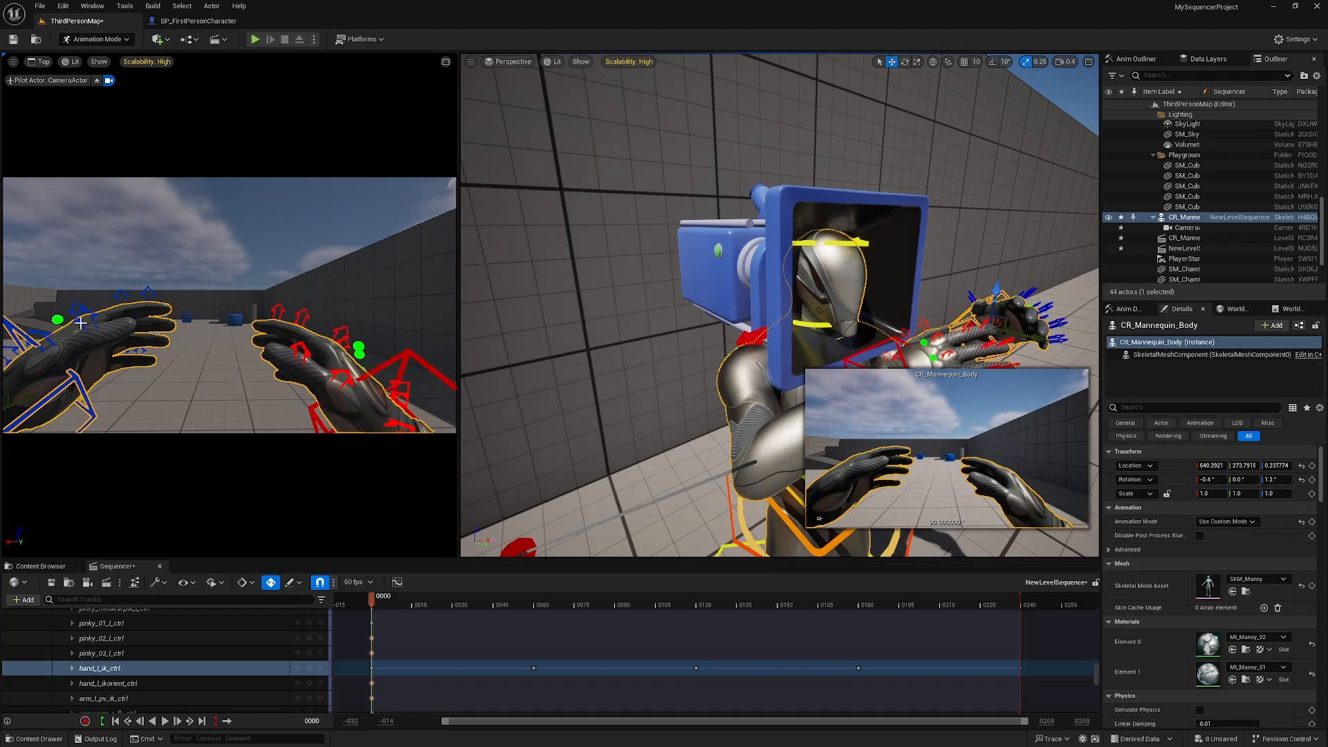
pyautogui.moveTo(895, 273); pyautogui.dragTo(1051, 279, button='right')
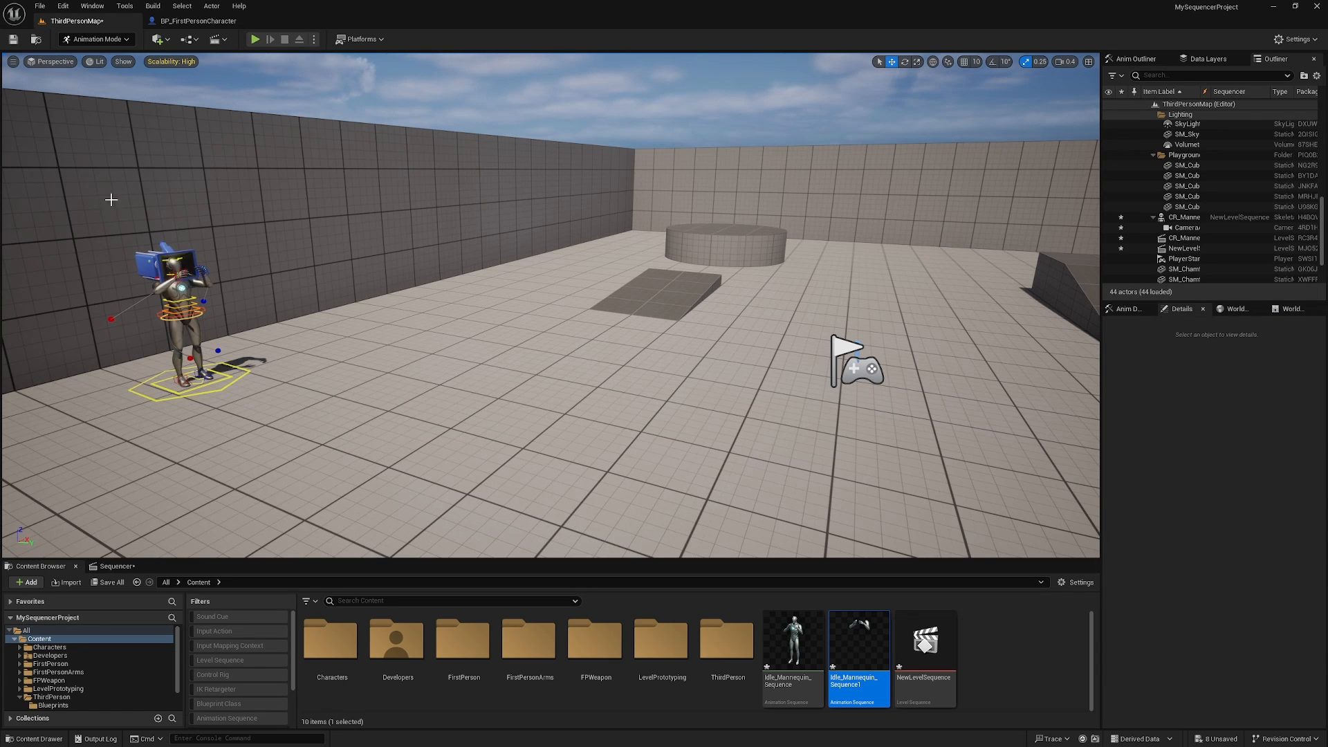
# Add the Military Weapons Dark pack from the Unreal Marketplace to MySequencerProject, using asset version 4.27
pyautogui.click(160, 40)
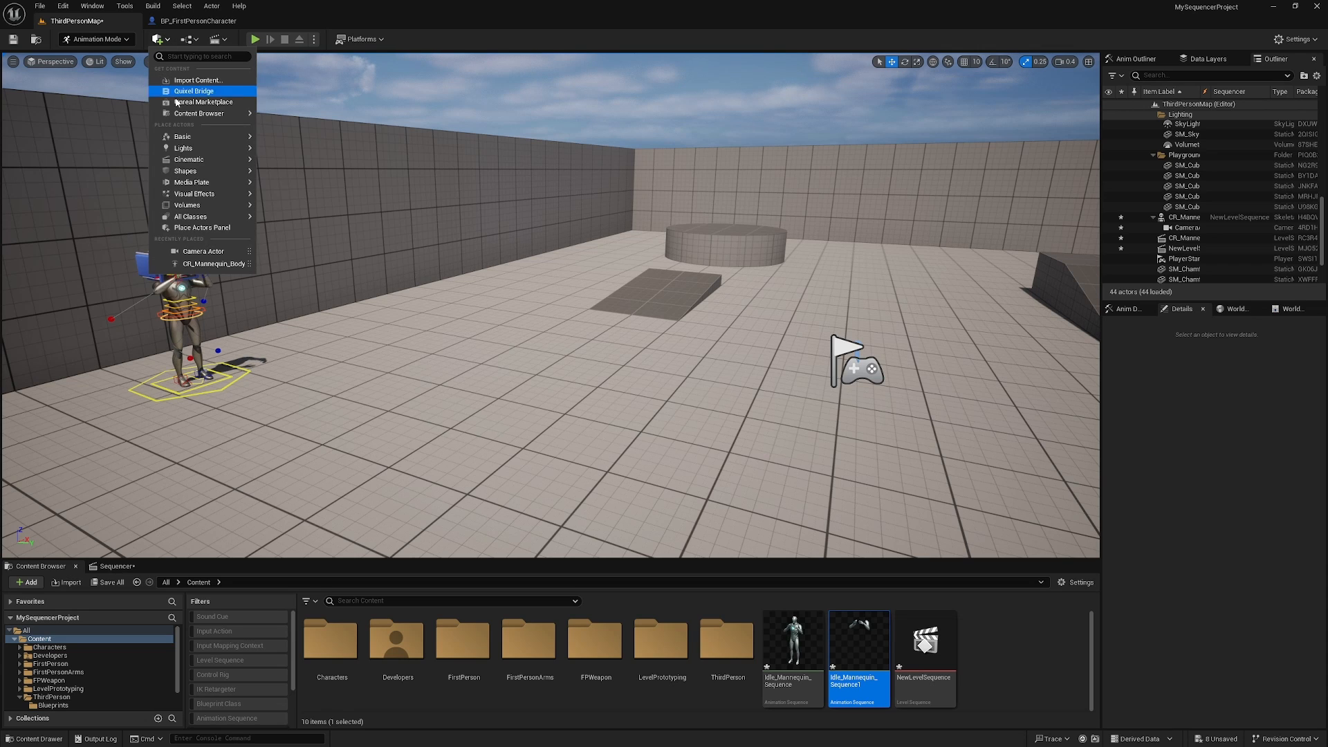
pyautogui.click(203, 102)
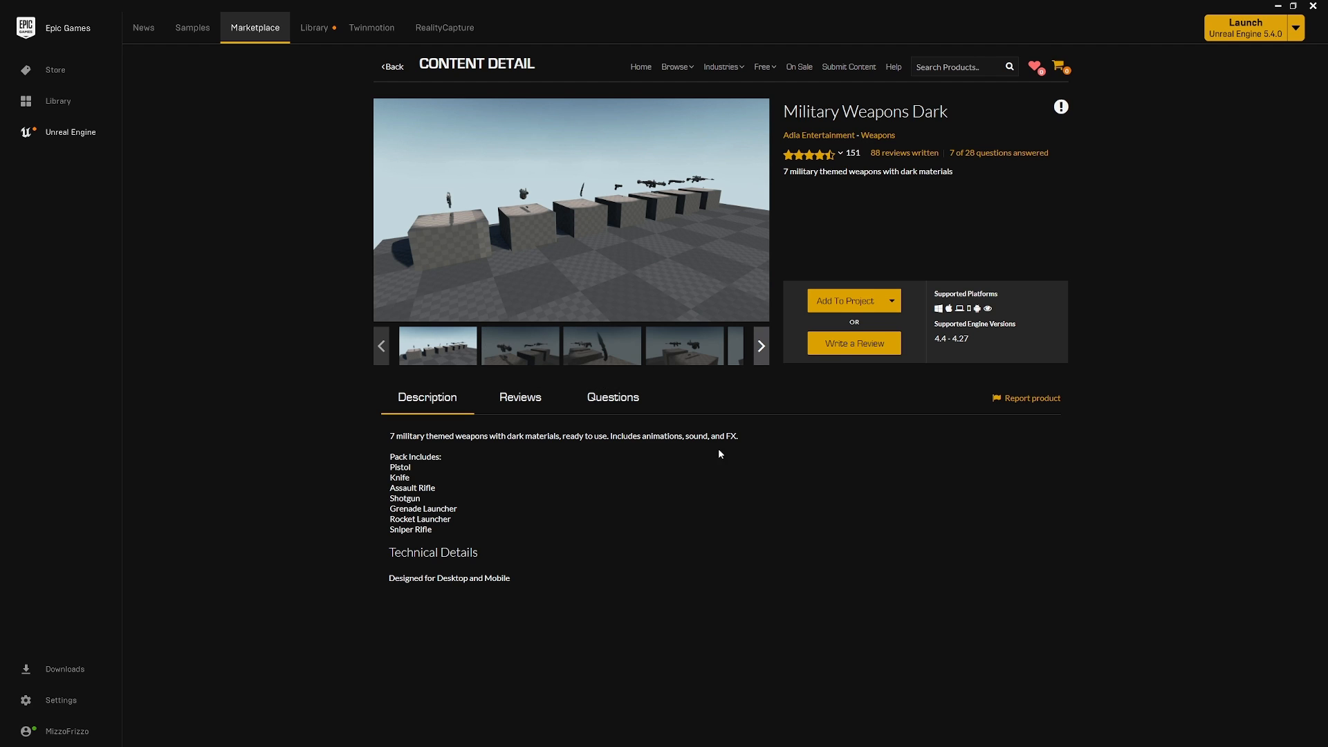
pyautogui.click(843, 302)
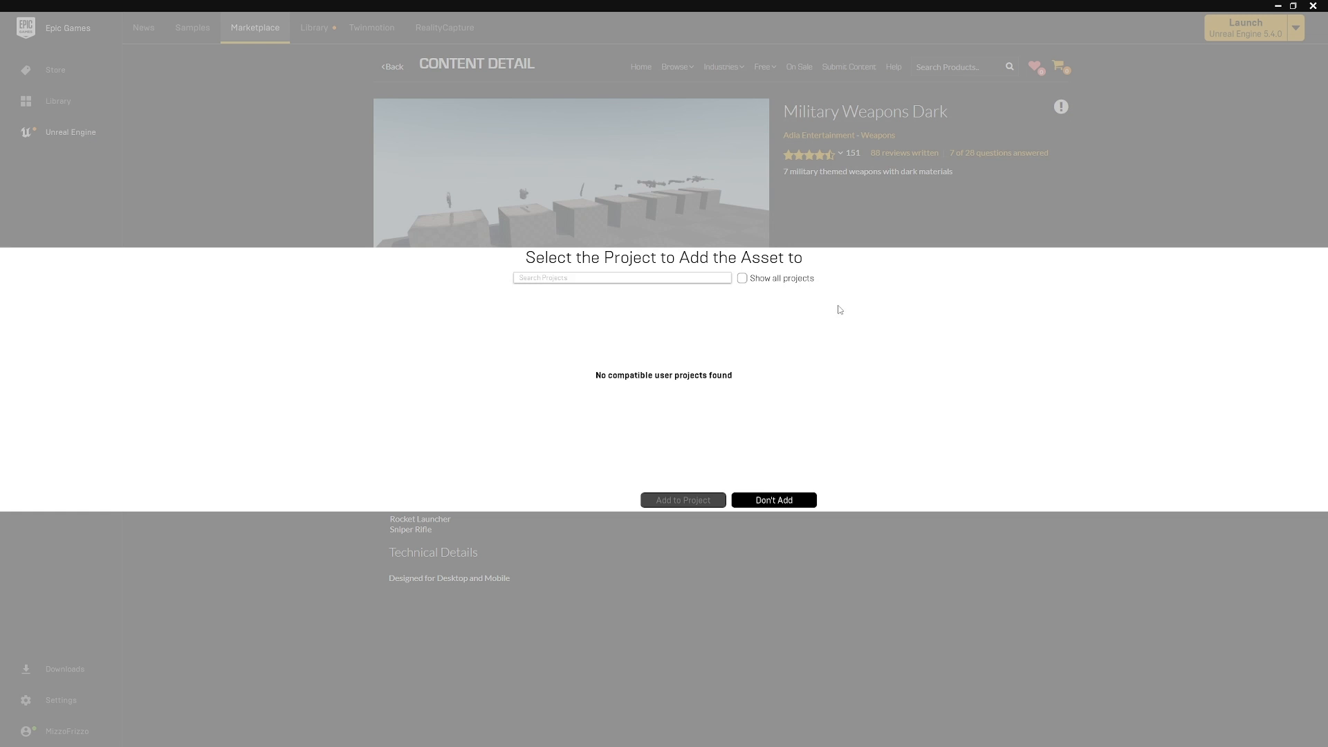
pyautogui.click(742, 278)
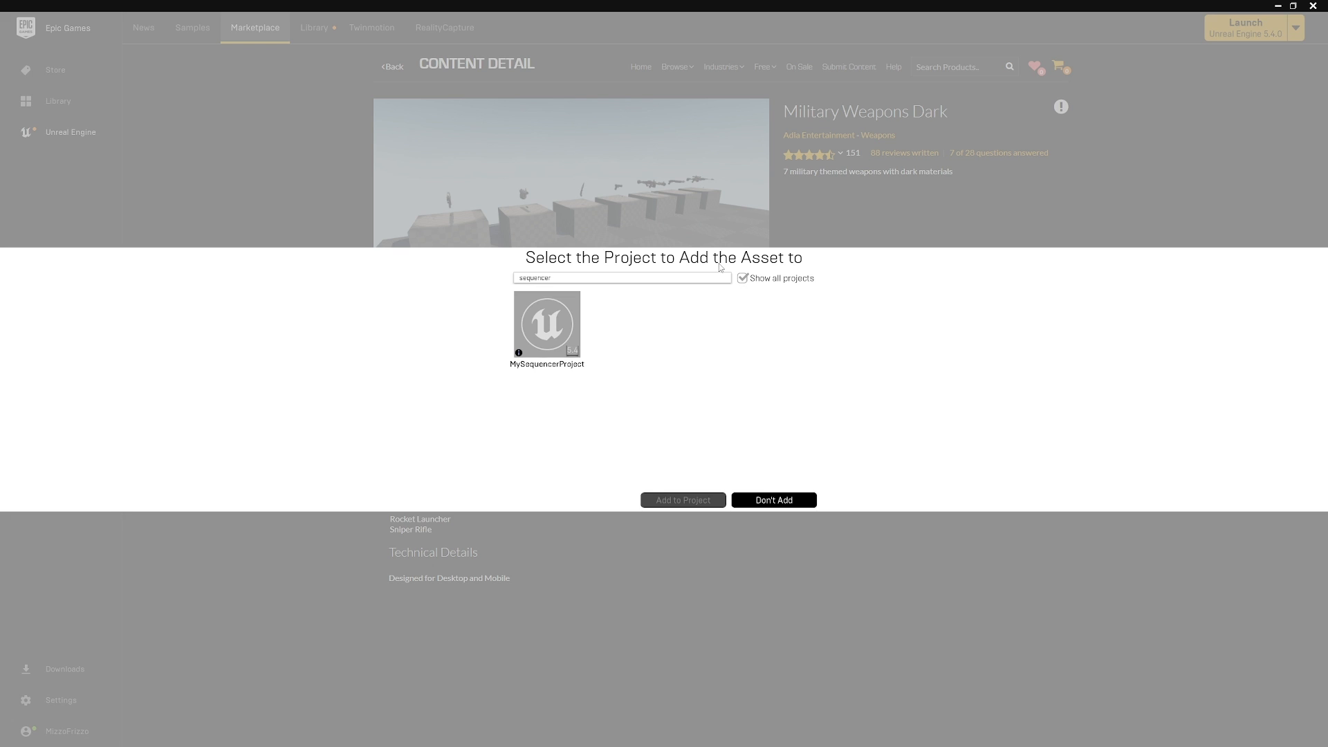
pyautogui.click(550, 329)
pyautogui.click(591, 481)
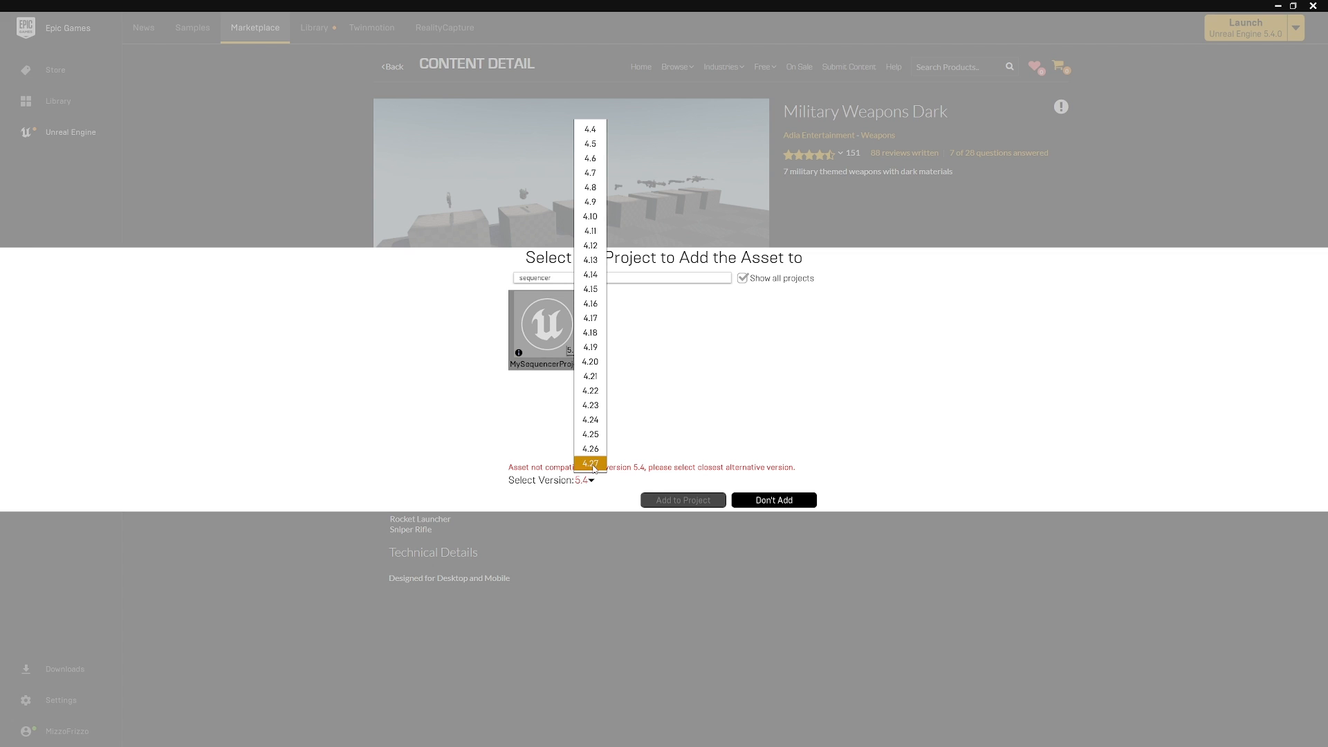
pyautogui.click(592, 464)
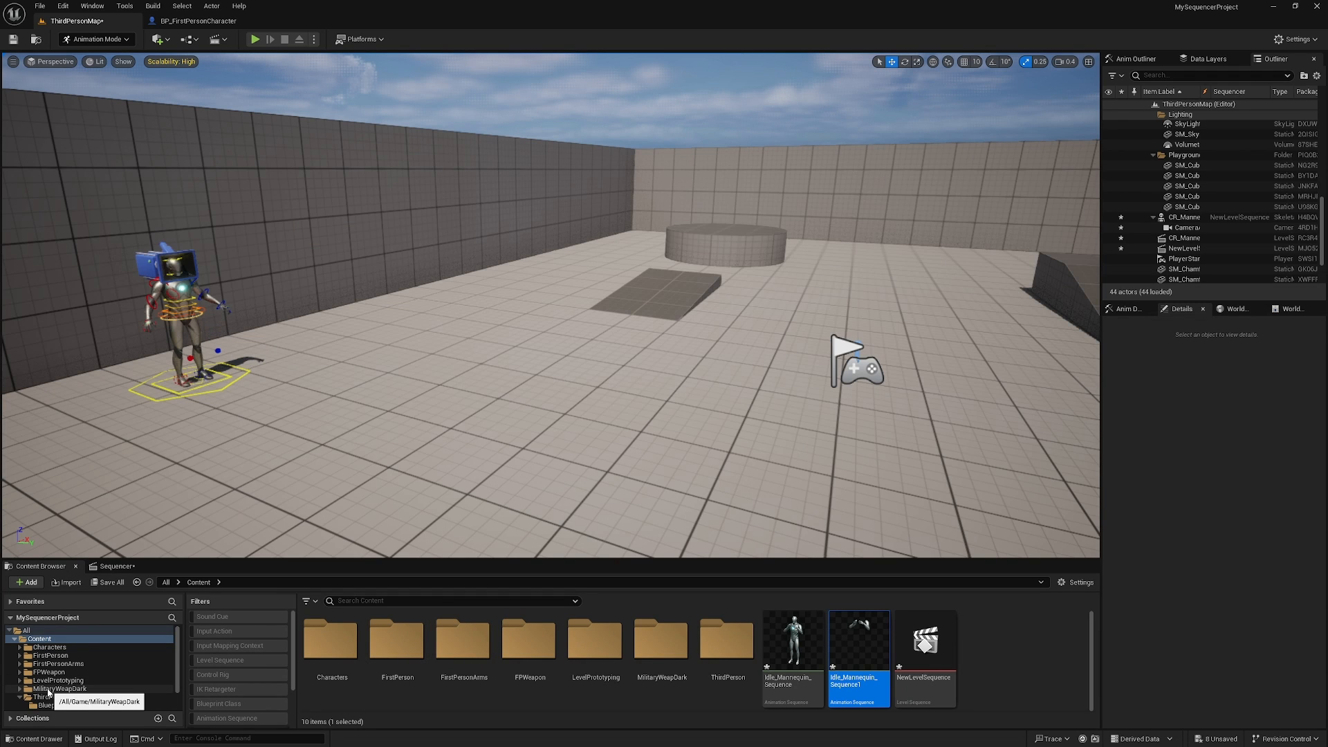
# Enlarge the Content Browser and create a folder named Pistol inside MilitaryWeapDark/Weapons
pyautogui.click(54, 689)
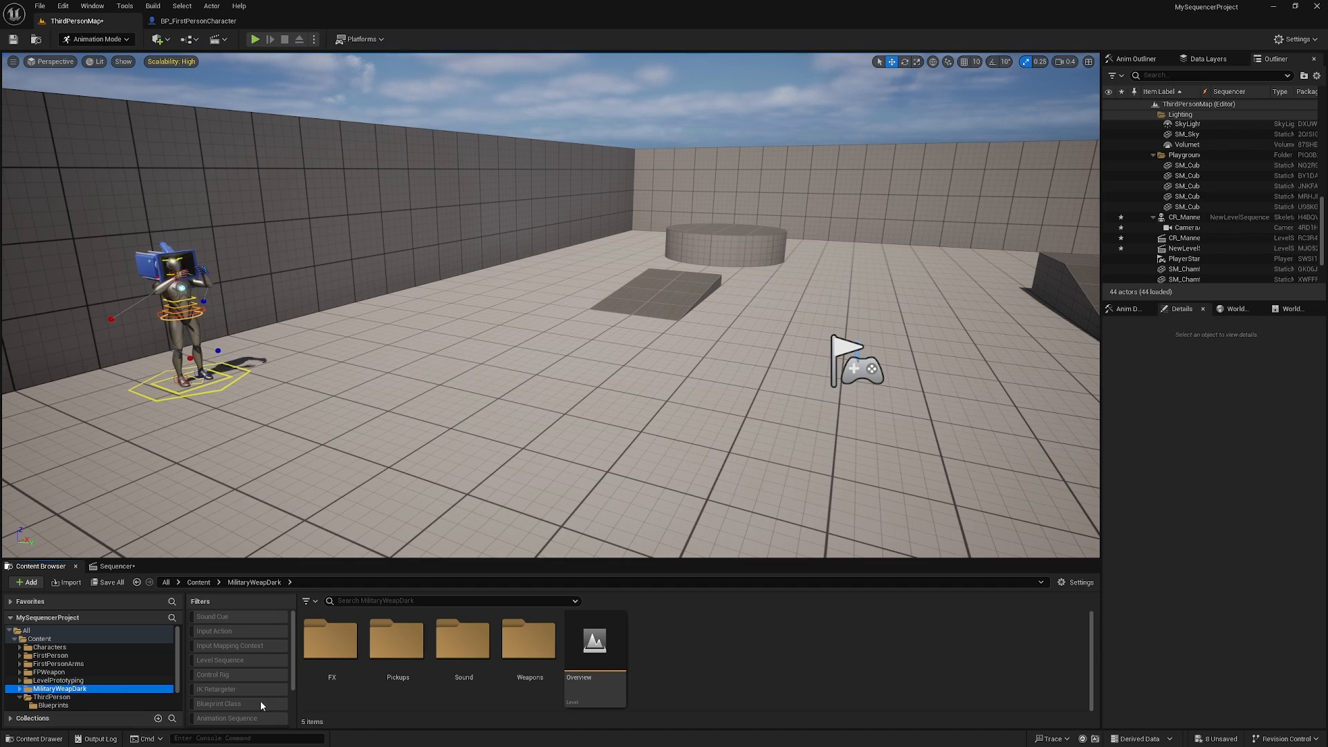
pyautogui.doubleClick(529, 639)
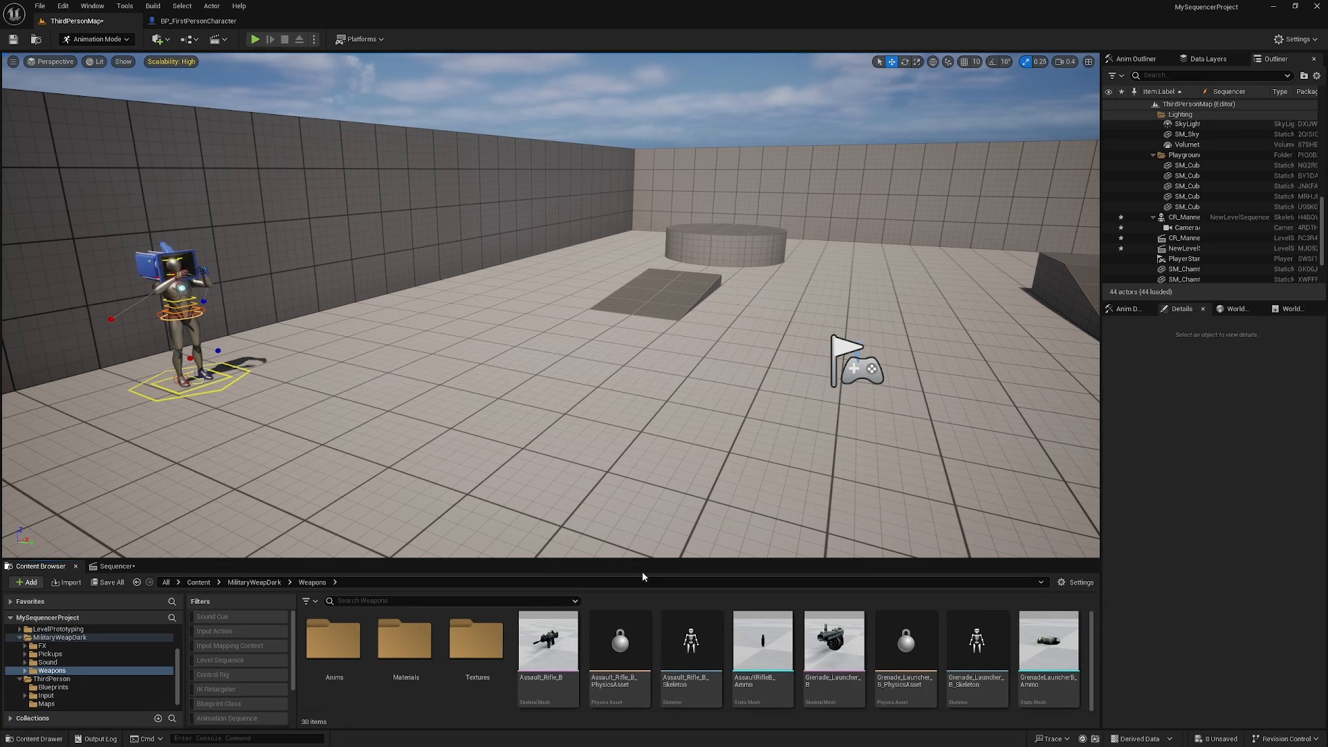
pyautogui.moveTo(641, 558); pyautogui.dragTo(702, 377)
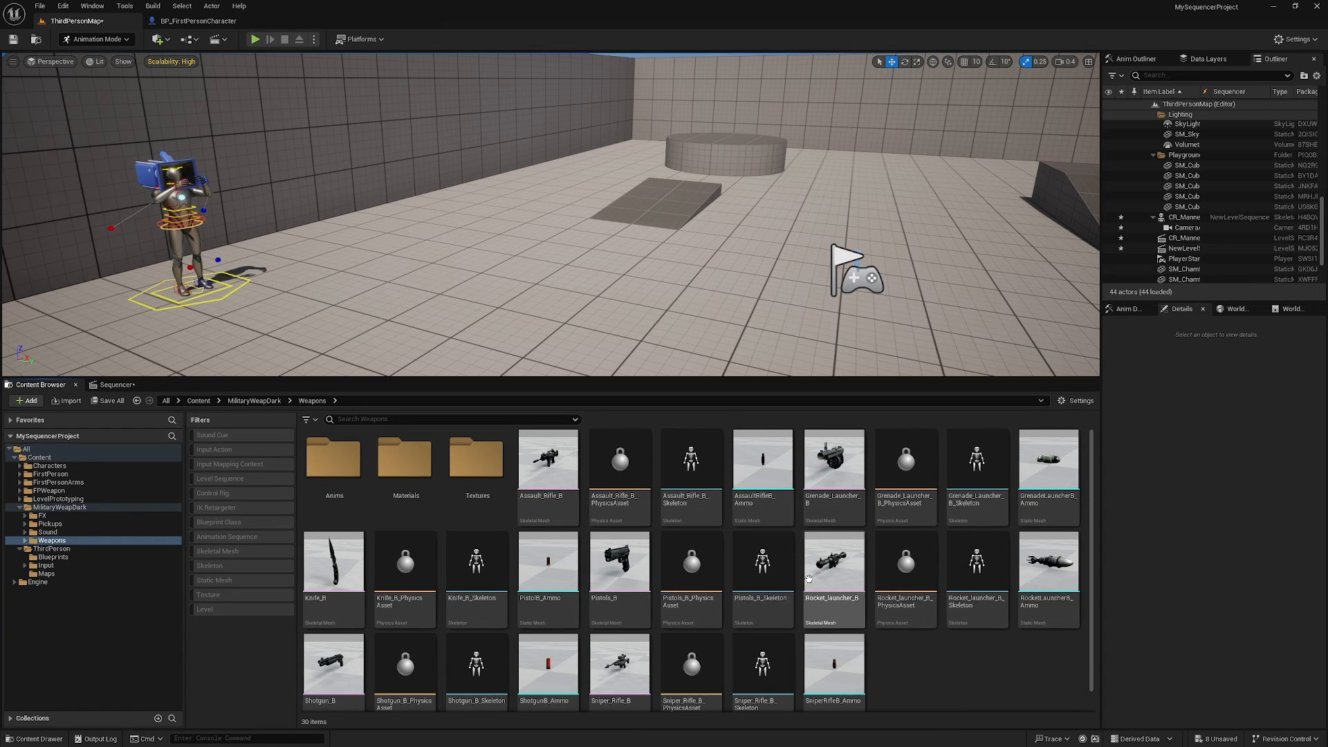
pyautogui.rightClick(934, 691)
pyautogui.click(985, 333)
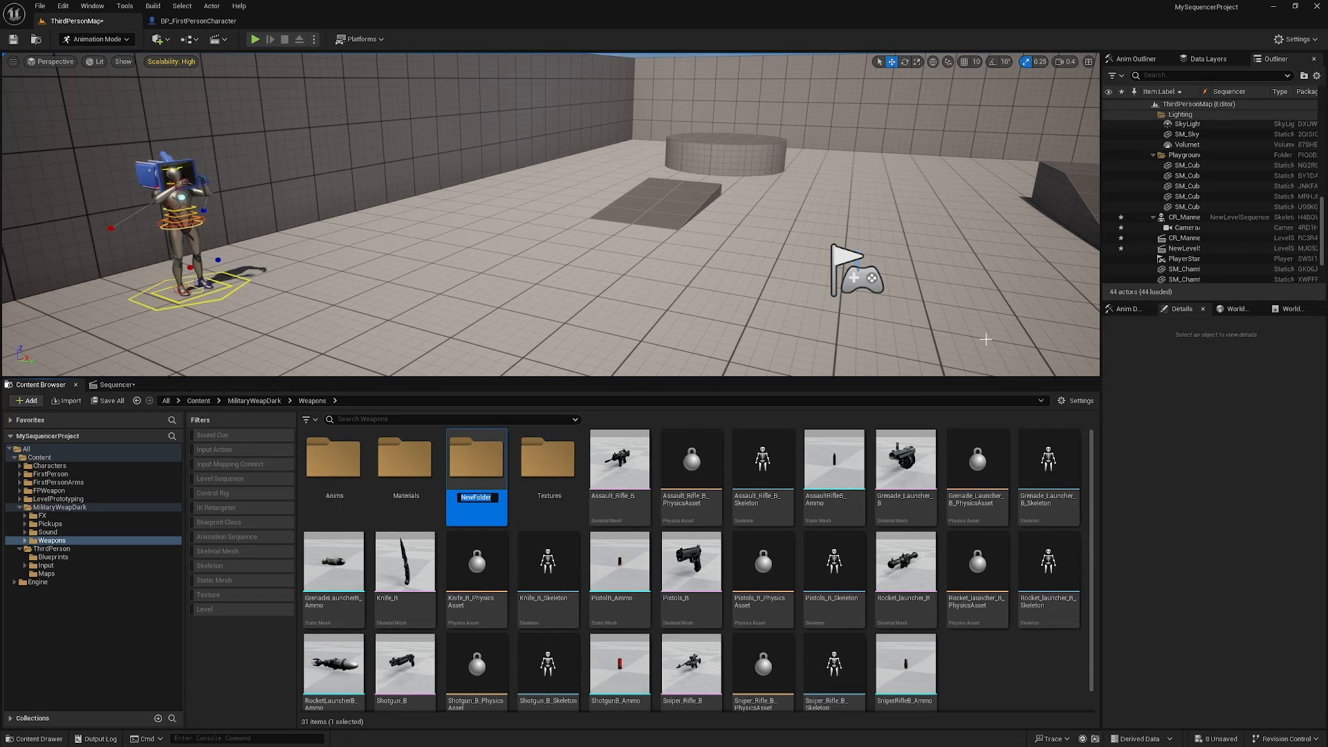
pyautogui.write('Pistol')
pyautogui.press('Return')
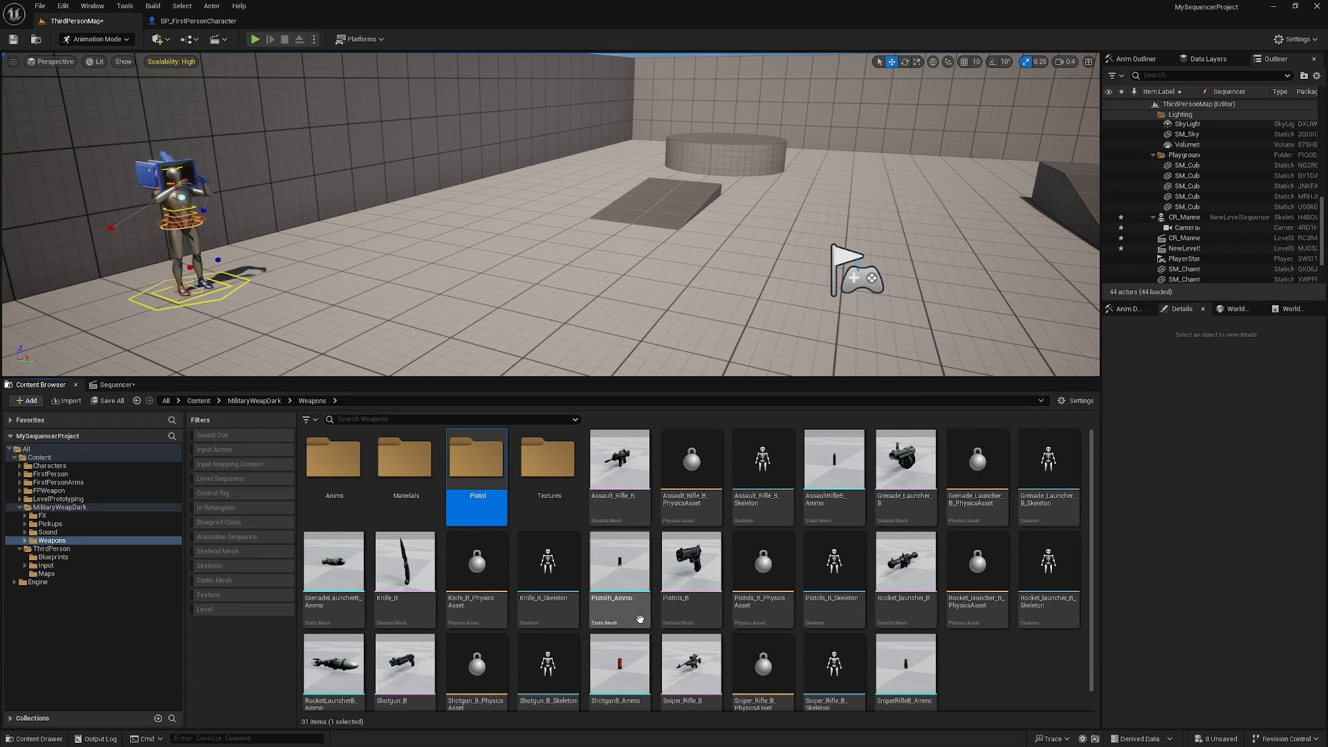
# Move PistolB_Ammo, Pistols_B, its physics asset and its skeleton into the Pistol folder, and open that folder
pyautogui.click(622, 602)
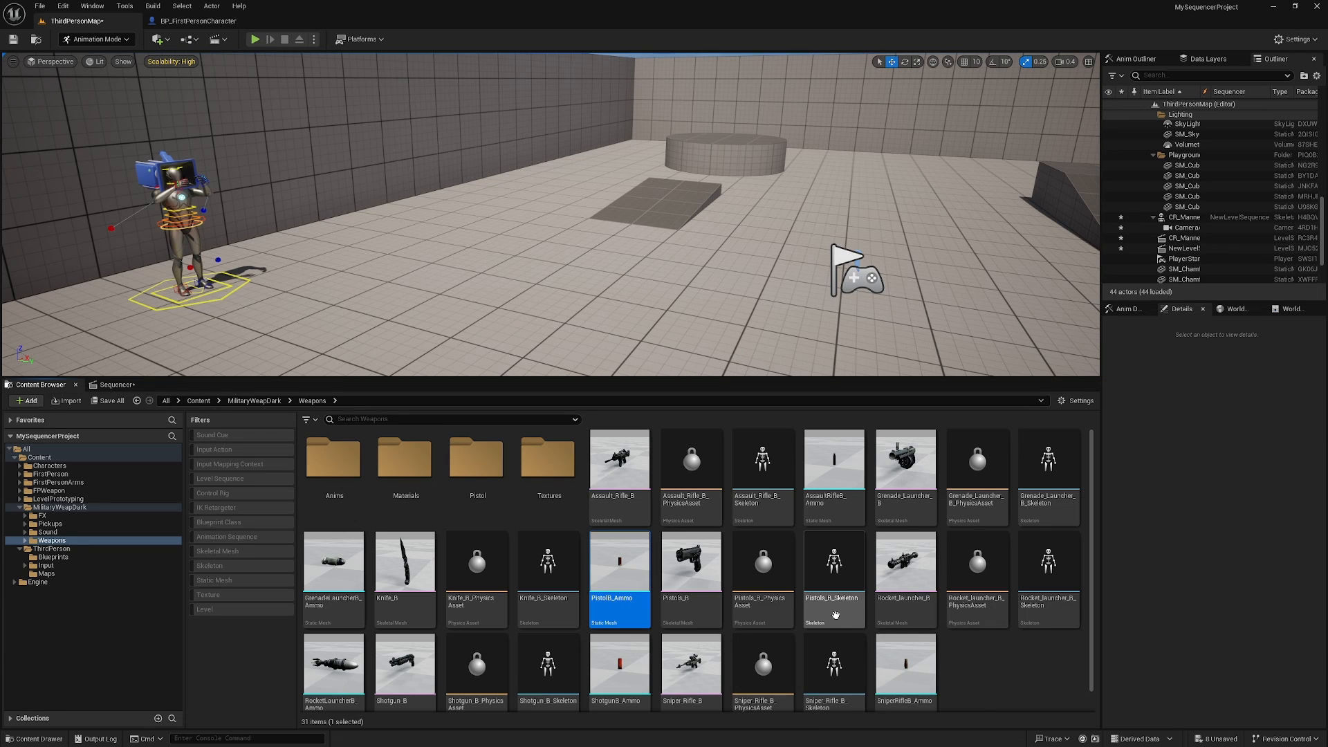
pyautogui.keyDown('shift'); pyautogui.click(850, 586); pyautogui.keyUp('shift')
pyautogui.moveTo(706, 574); pyautogui.dragTo(483, 473)
pyautogui.click(498, 503)
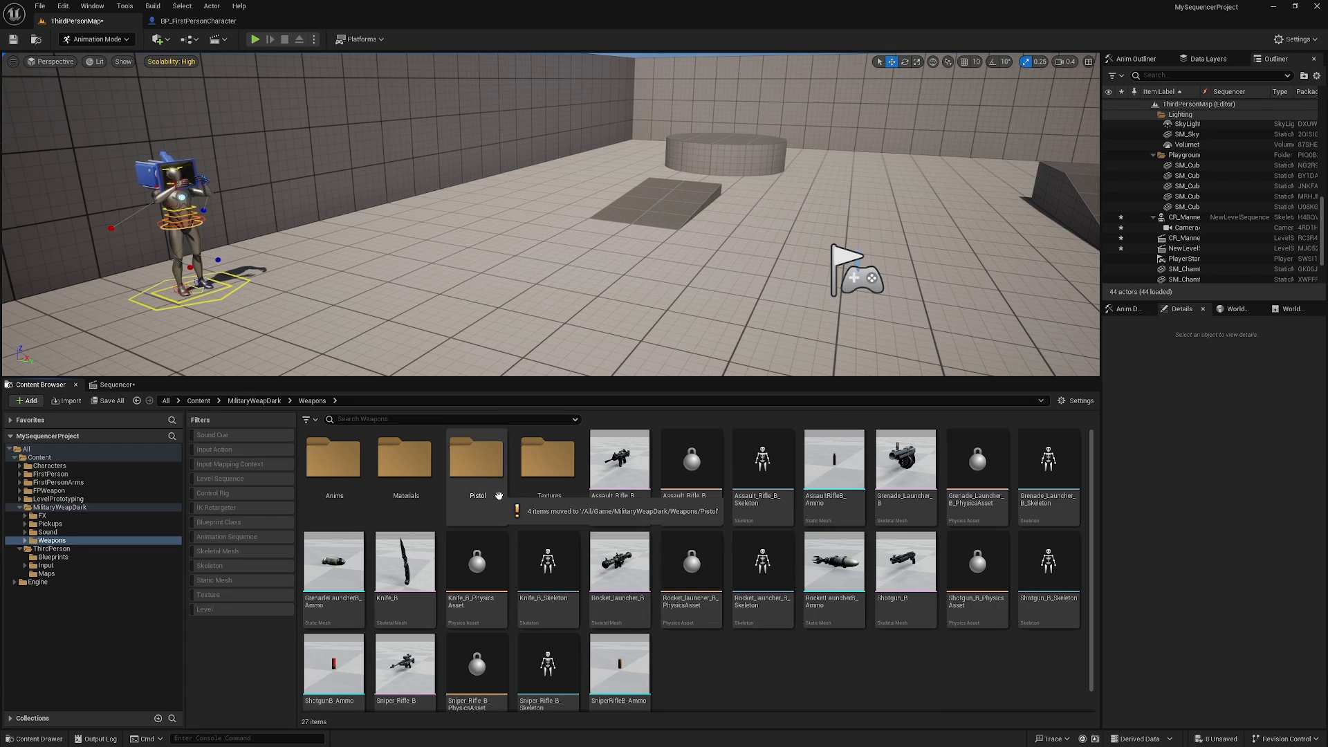
pyautogui.doubleClick(481, 477)
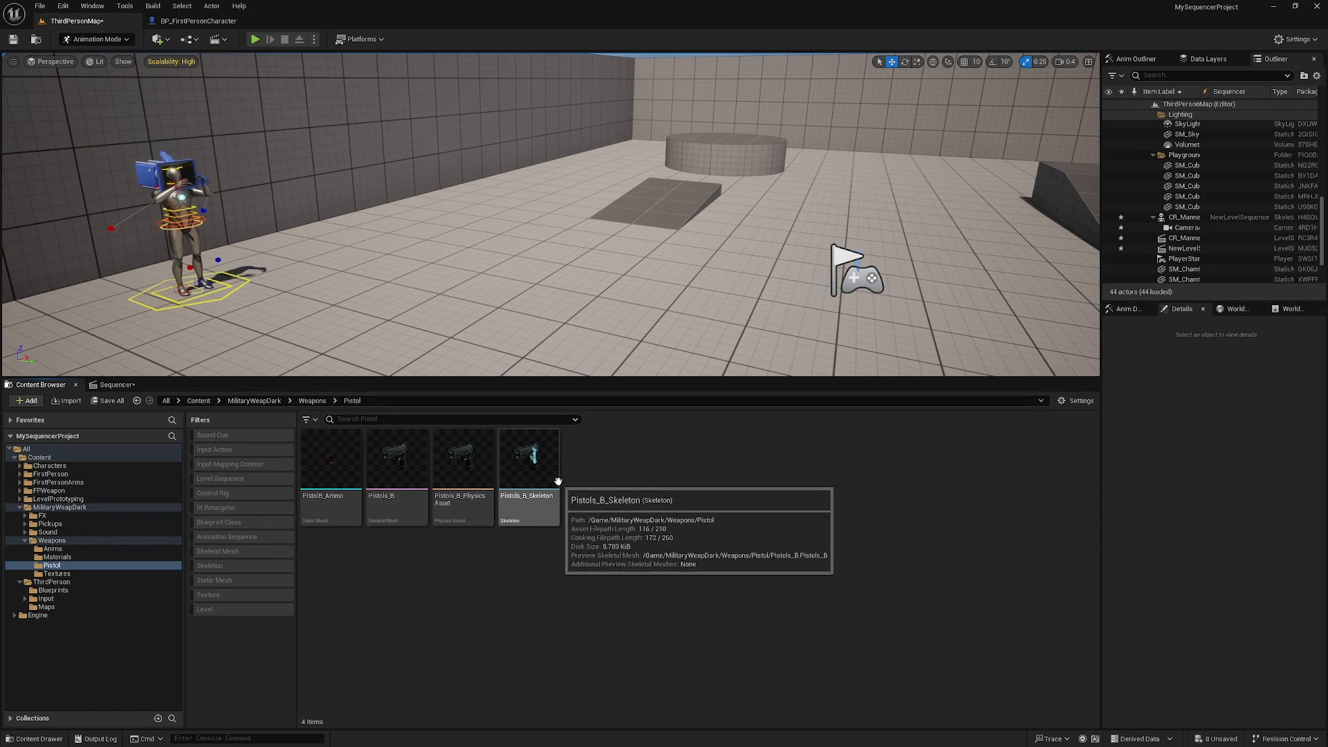
# Open Pistols_B_Skeleton, test moving Trigger_Bone slightly forward along X, and undo the move
pyautogui.moveTo(553, 474)
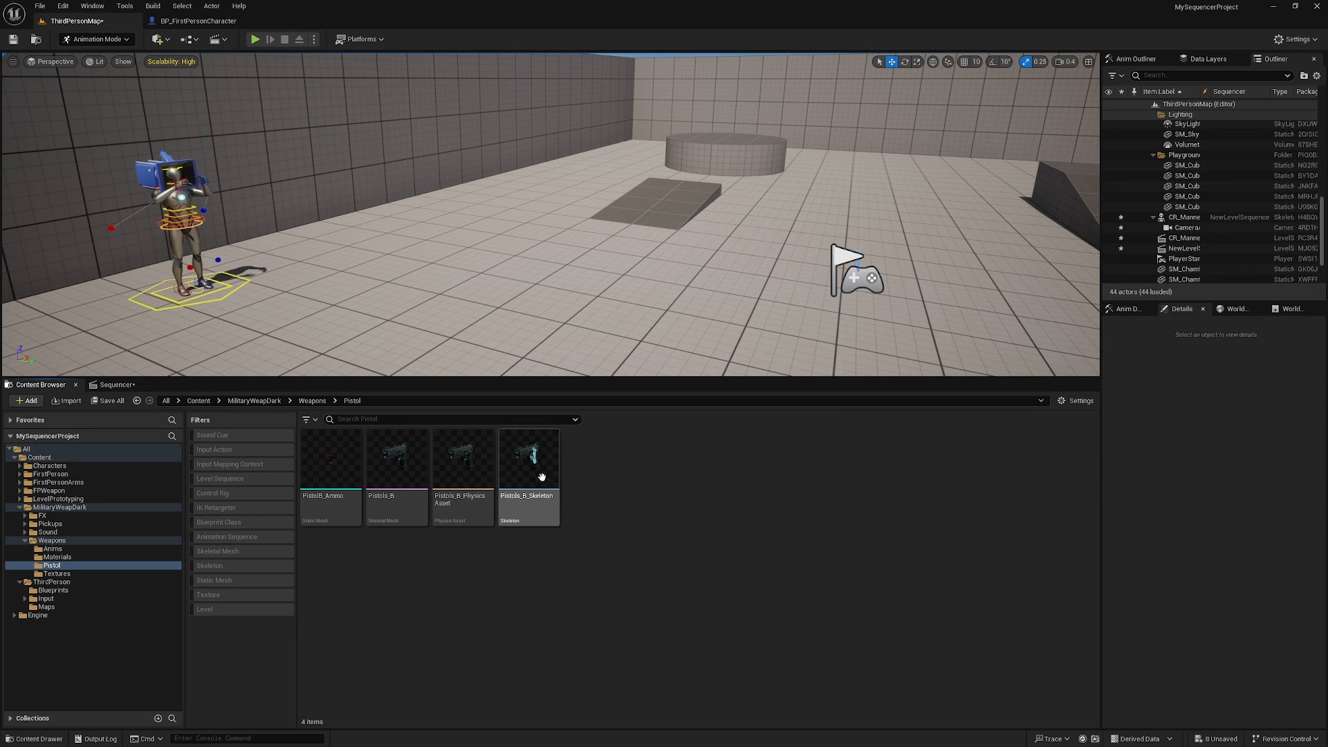
pyautogui.doubleClick(530, 457)
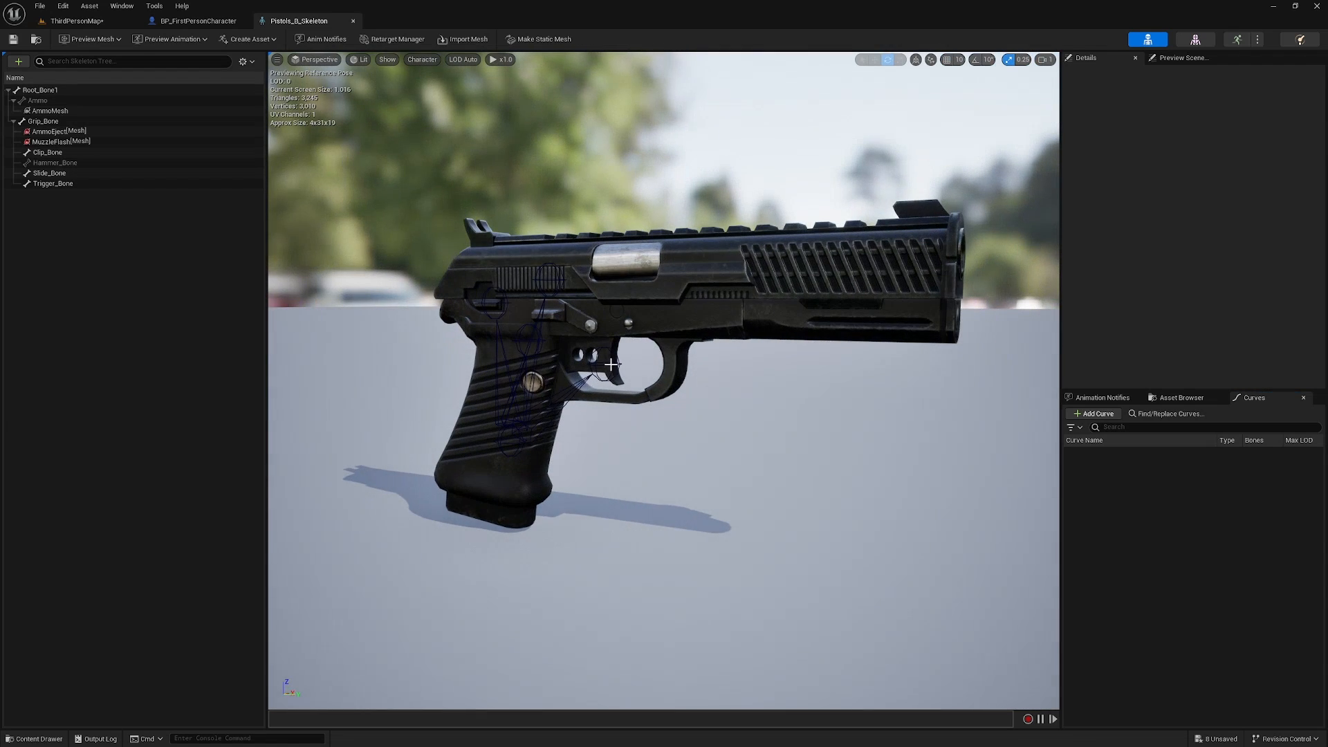
pyautogui.click(612, 365)
pyautogui.press('w')
pyautogui.moveTo(638, 369); pyautogui.dragTo(642, 369)
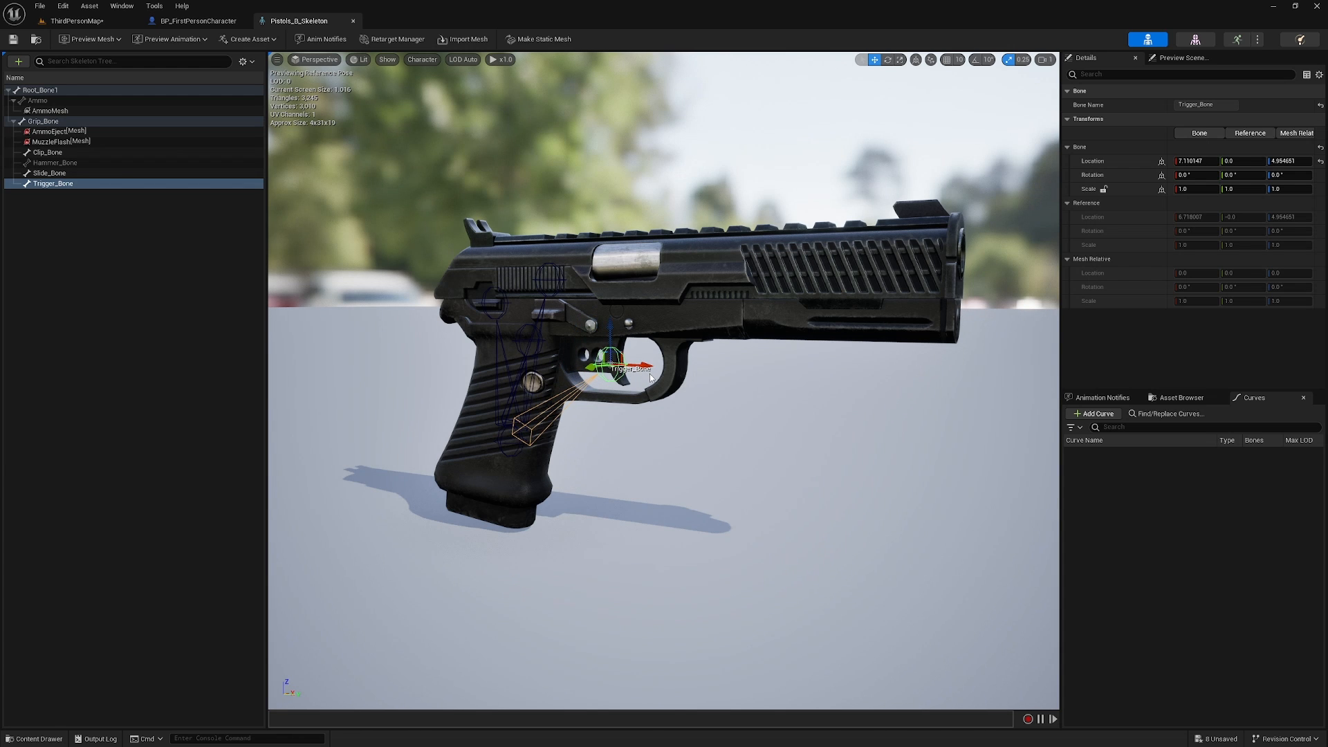
pyautogui.hotkey('ctrl', 'z')
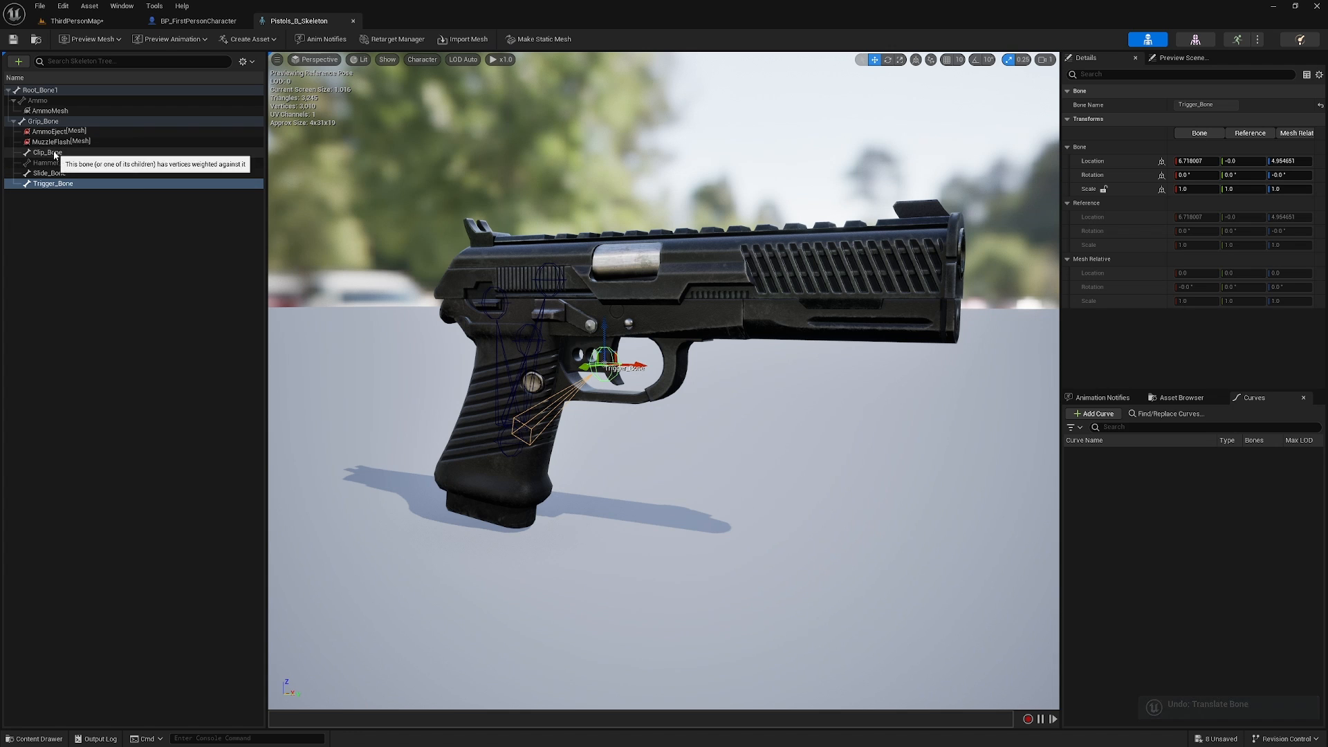
# Test pulling Slide_Bone backward and moving Clip_Bone vertically on the pistol, and undo both moves
pyautogui.click(61, 173)
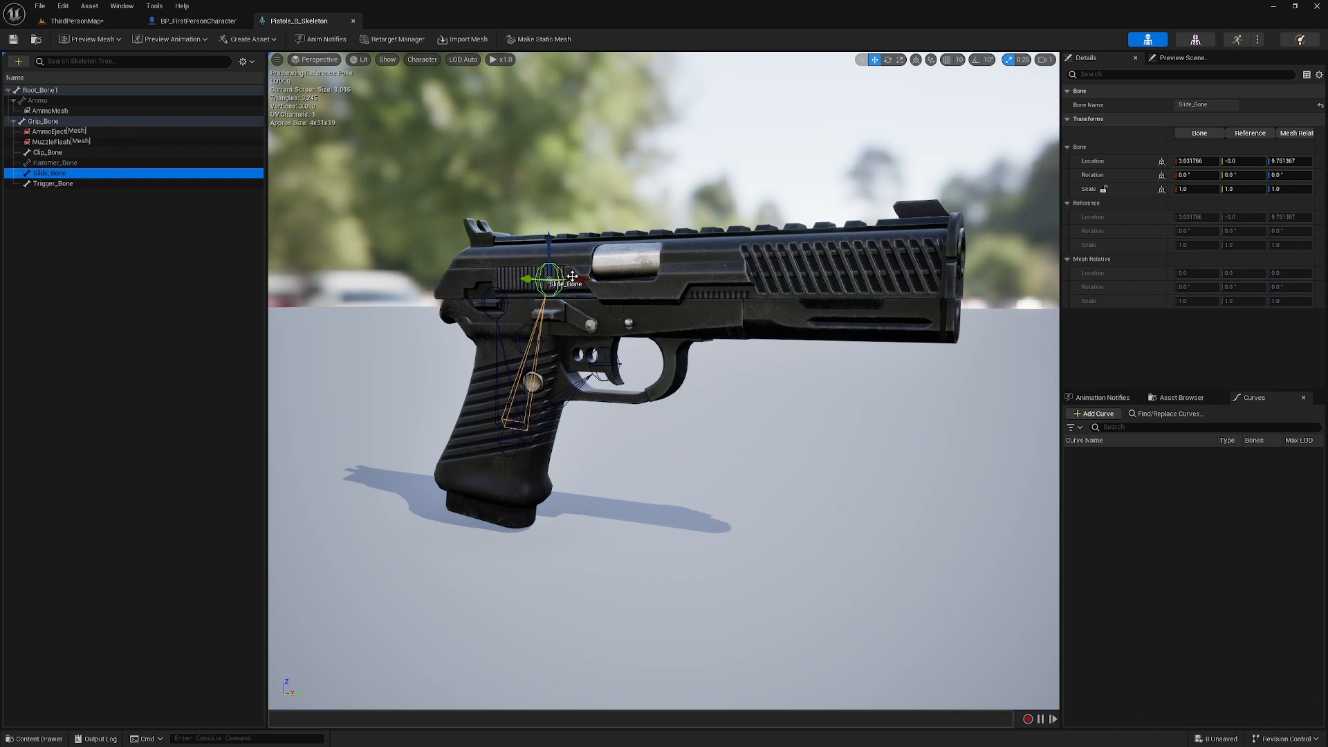
pyautogui.moveTo(575, 280); pyautogui.dragTo(514, 302)
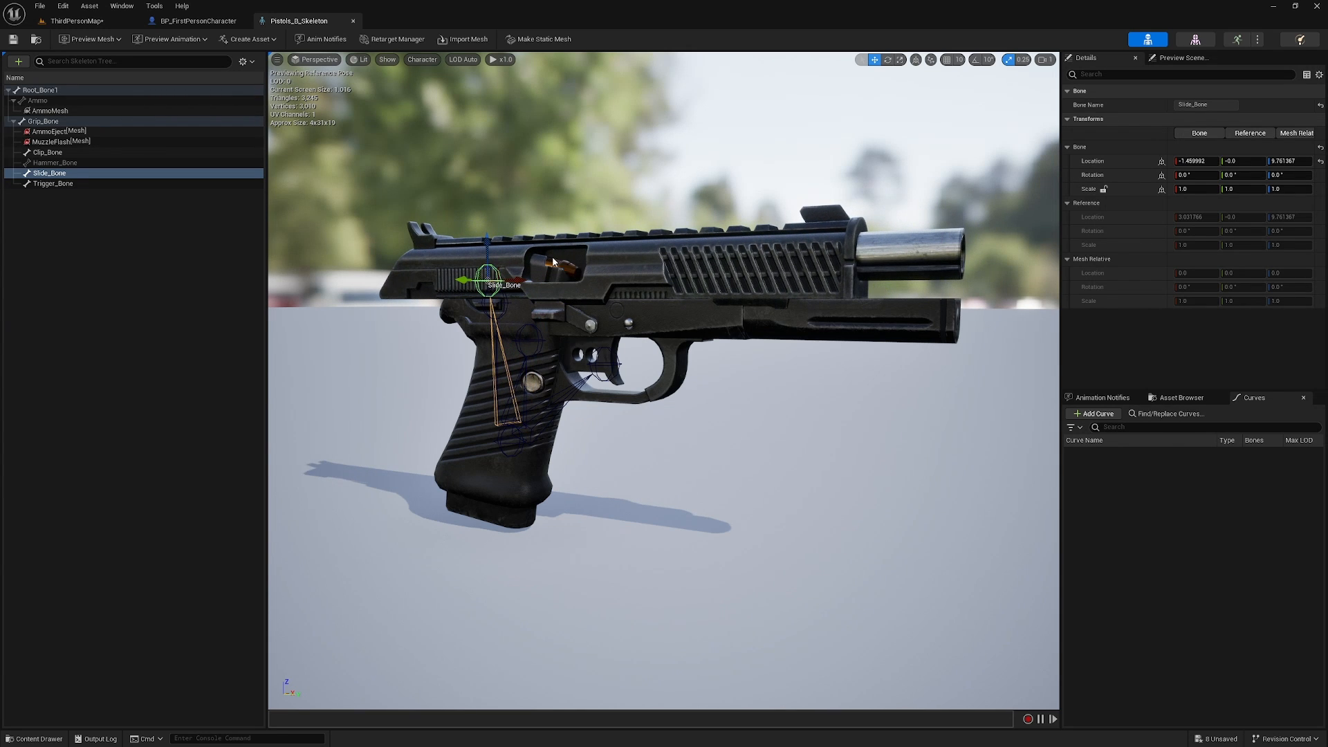
pyautogui.click(69, 153)
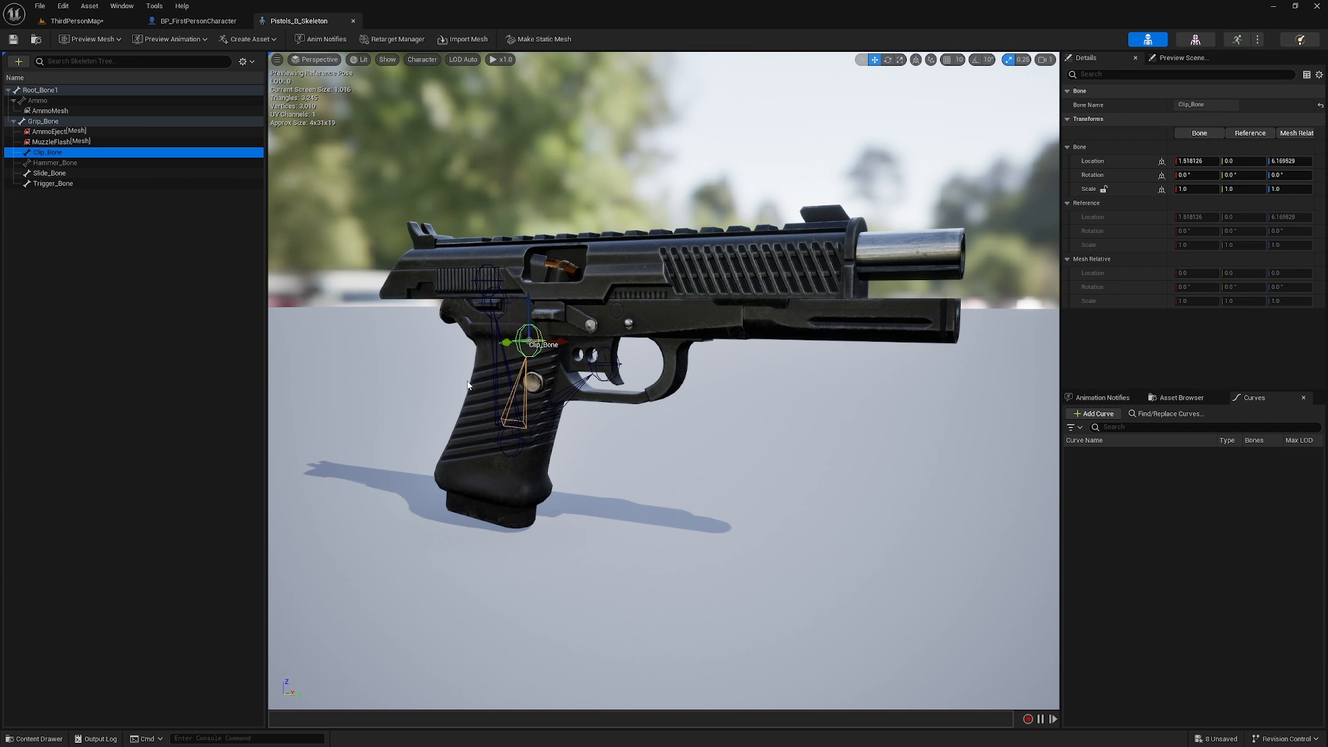
pyautogui.moveTo(530, 313); pyautogui.dragTo(588, 299)
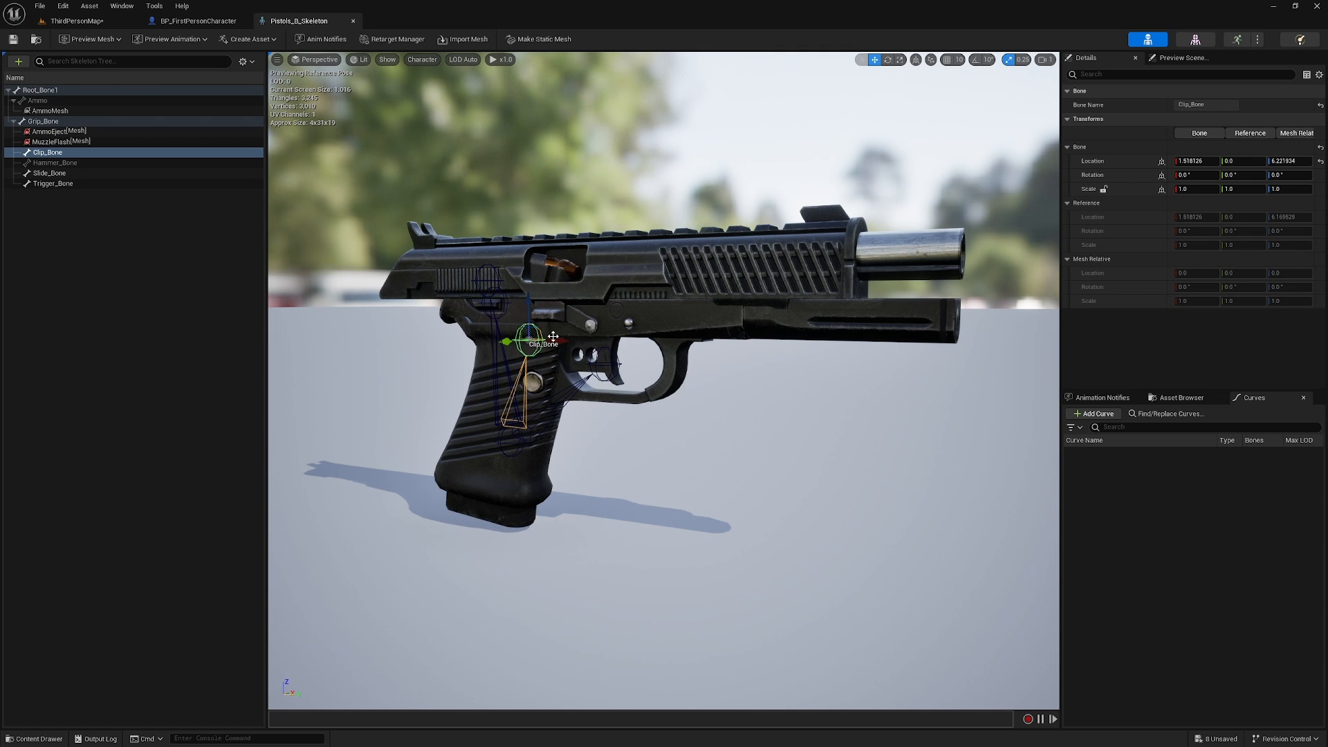
pyautogui.hotkey('ctrl', 'z')
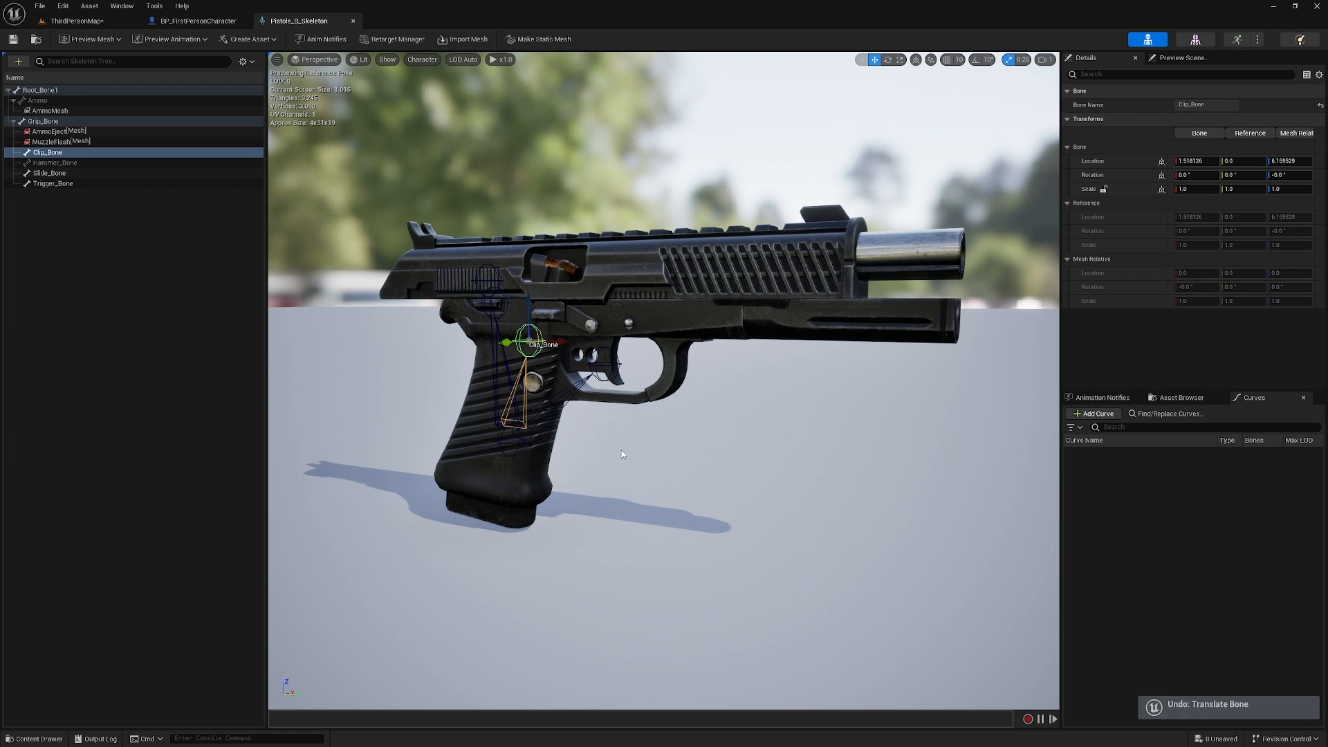
pyautogui.hotkey('ctrl', 'z')
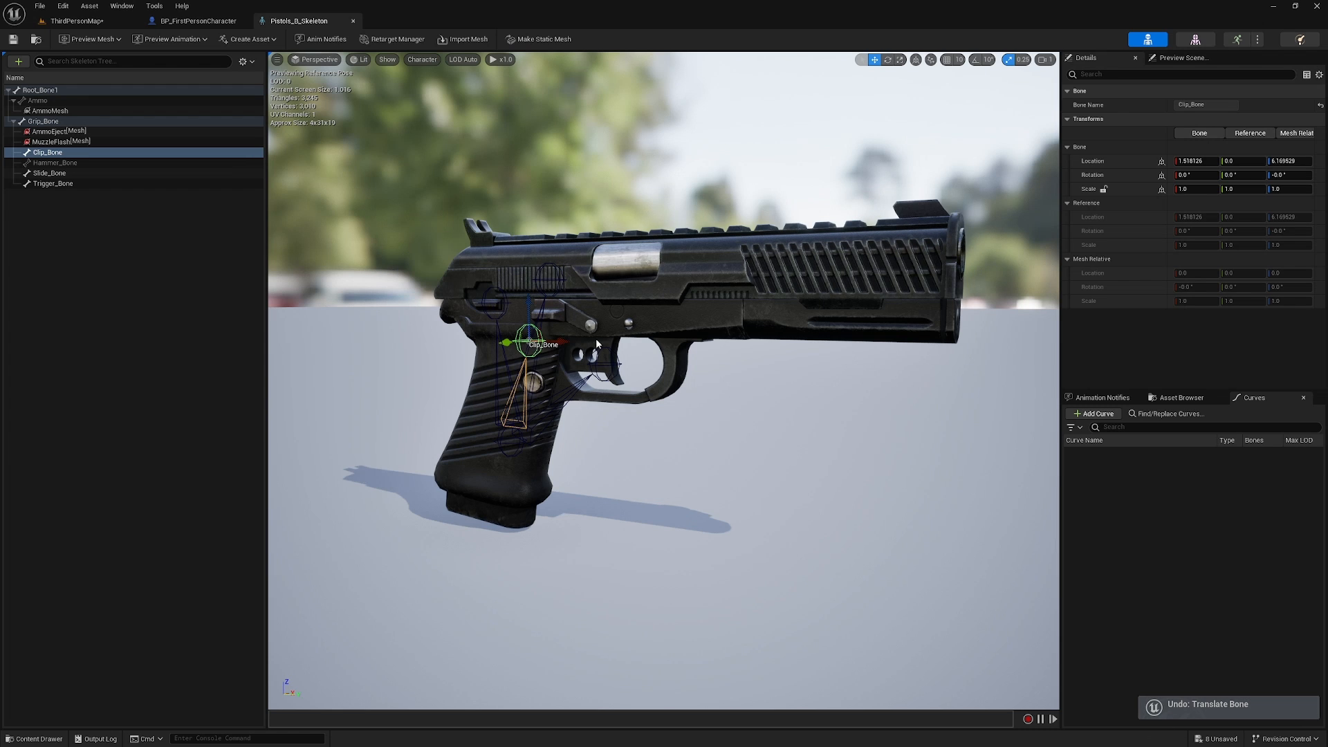
# Test the slide travel by moving Slide_Bone backward and partly forward, undo both moves, and deselect the bone
pyautogui.click(50, 173)
pyautogui.moveTo(580, 279); pyautogui.dragTo(524, 280)
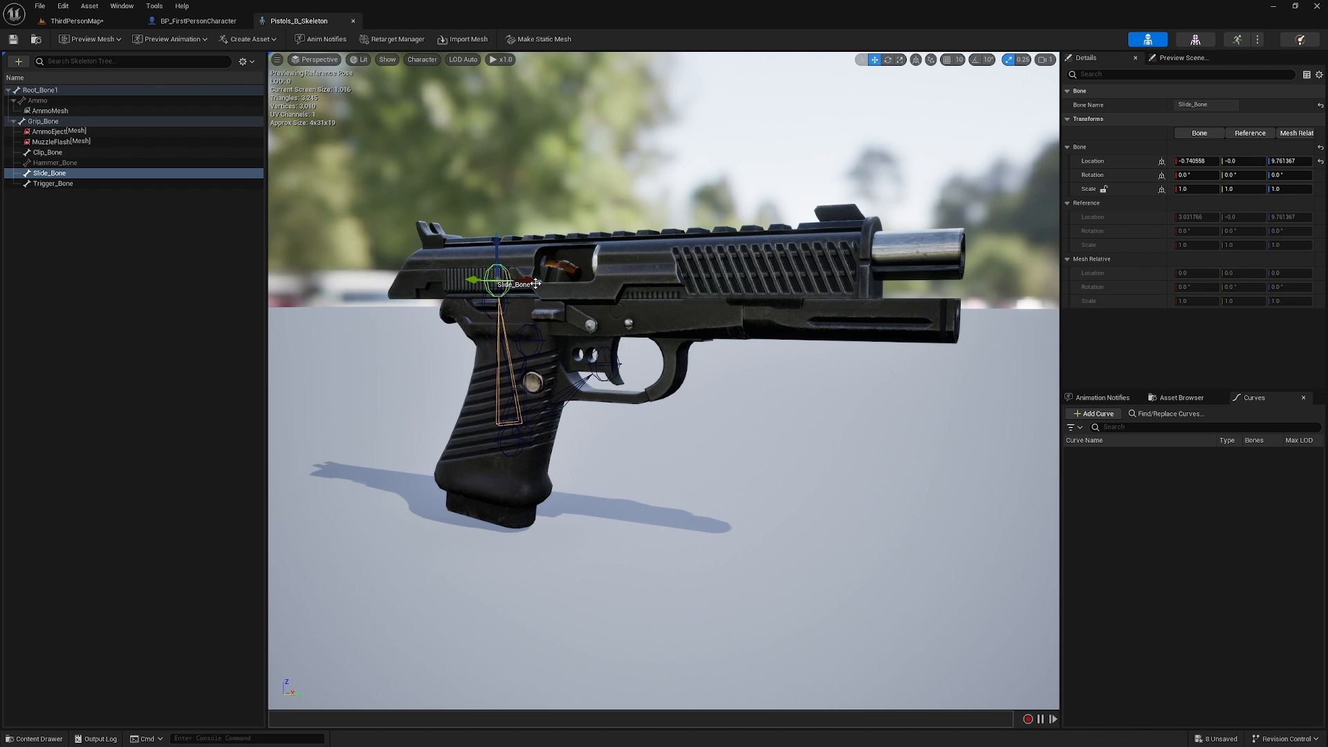
pyautogui.moveTo(526, 281); pyautogui.dragTo(538, 281)
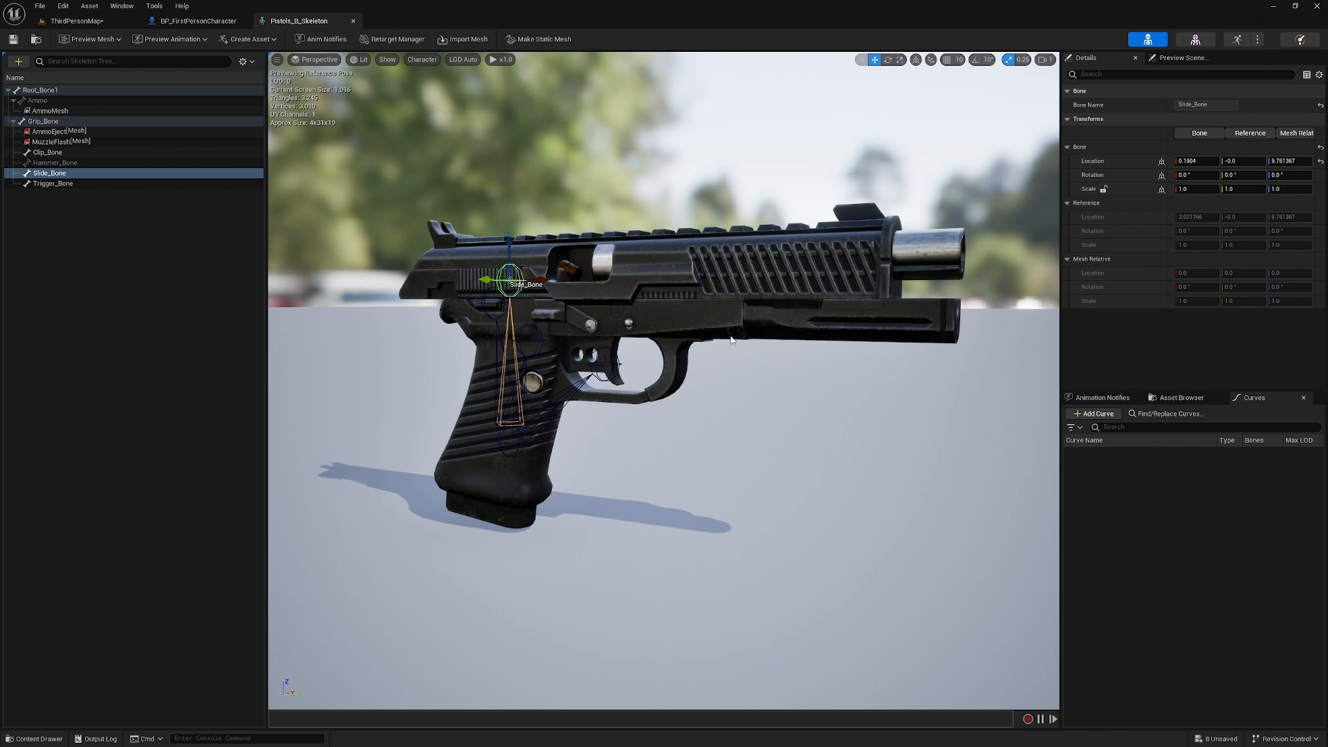
pyautogui.hotkey('ctrl', 'z')
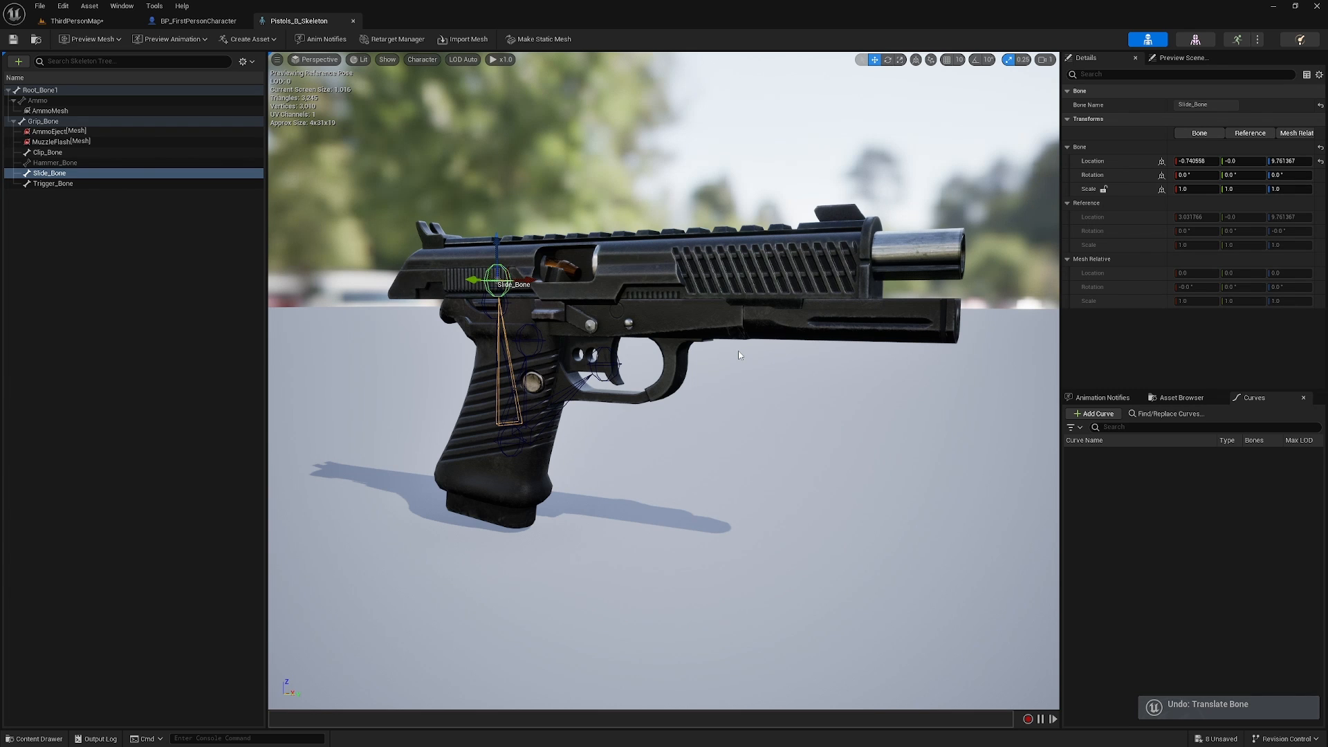
pyautogui.hotkey('ctrl', 'z')
pyautogui.click(724, 482)
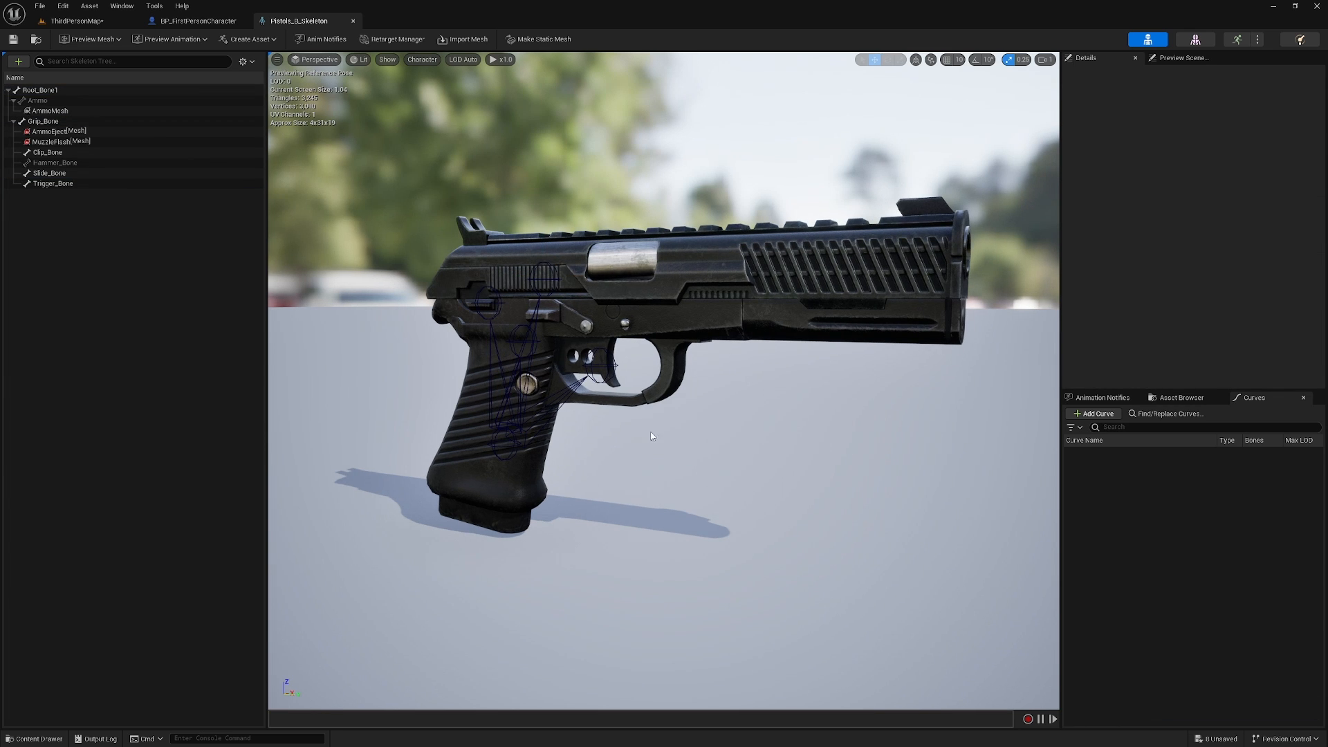
# Close Pistols_B_Skeleton and return to the ThirdPersonMap level with the Pistol folder showing
pyautogui.click(352, 21)
pyautogui.click(86, 7)
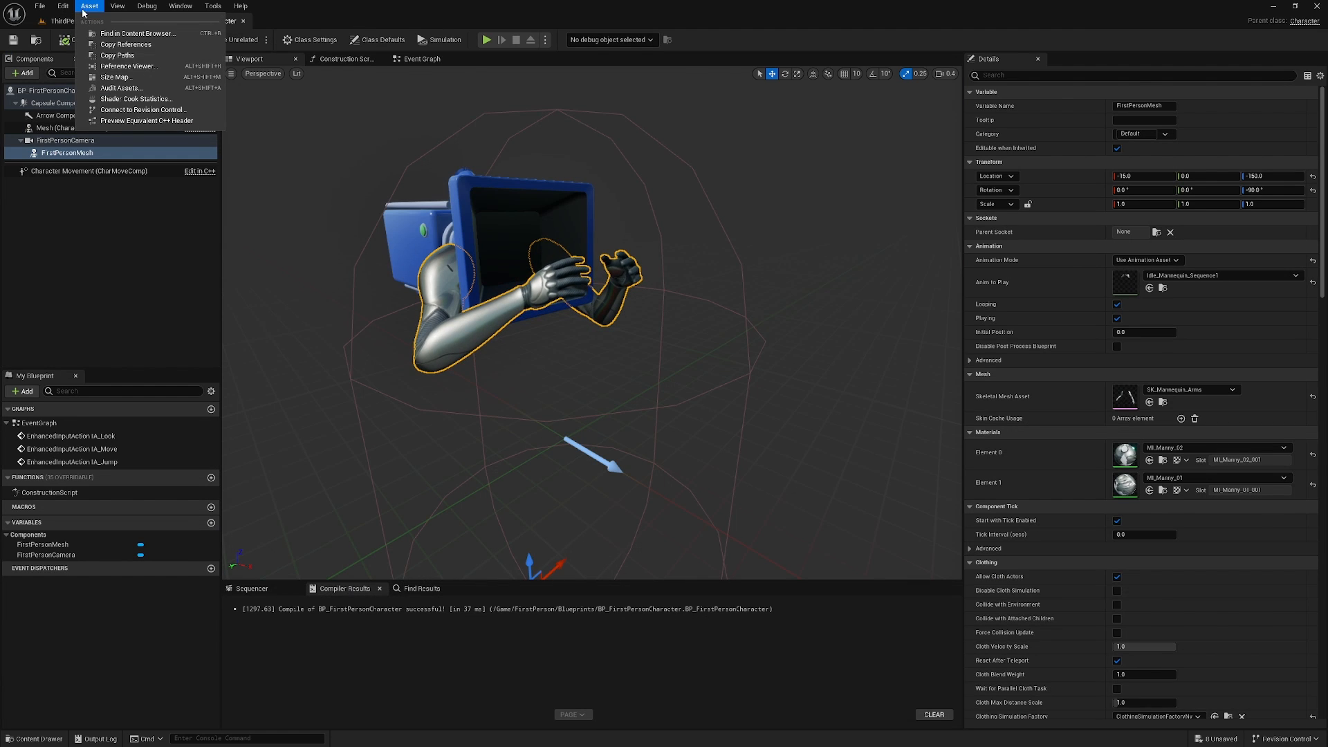
pyautogui.click(83, 10)
pyautogui.click(83, 22)
pyautogui.click(536, 599)
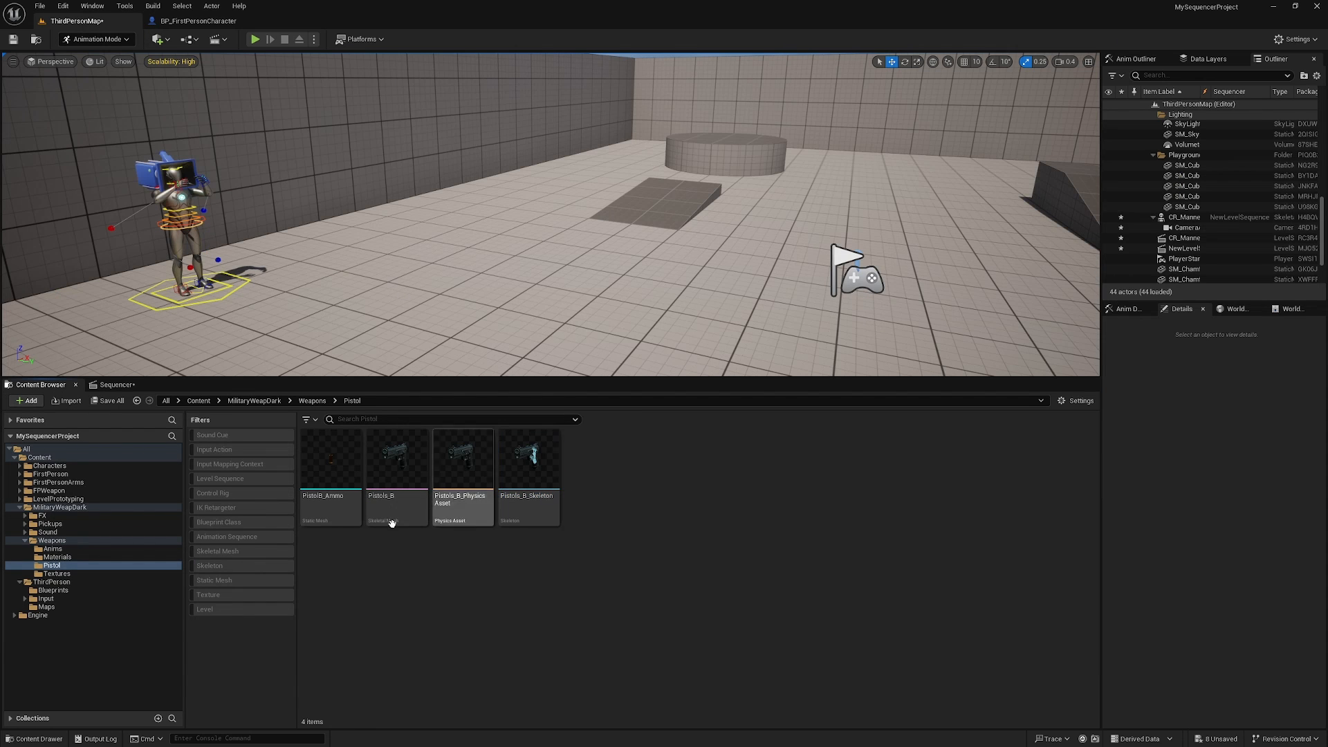
# Create a Control Rig with ModularRig as its parent class in the Pistol folder and name it CR_Pistol
pyautogui.rightClick(636, 484)
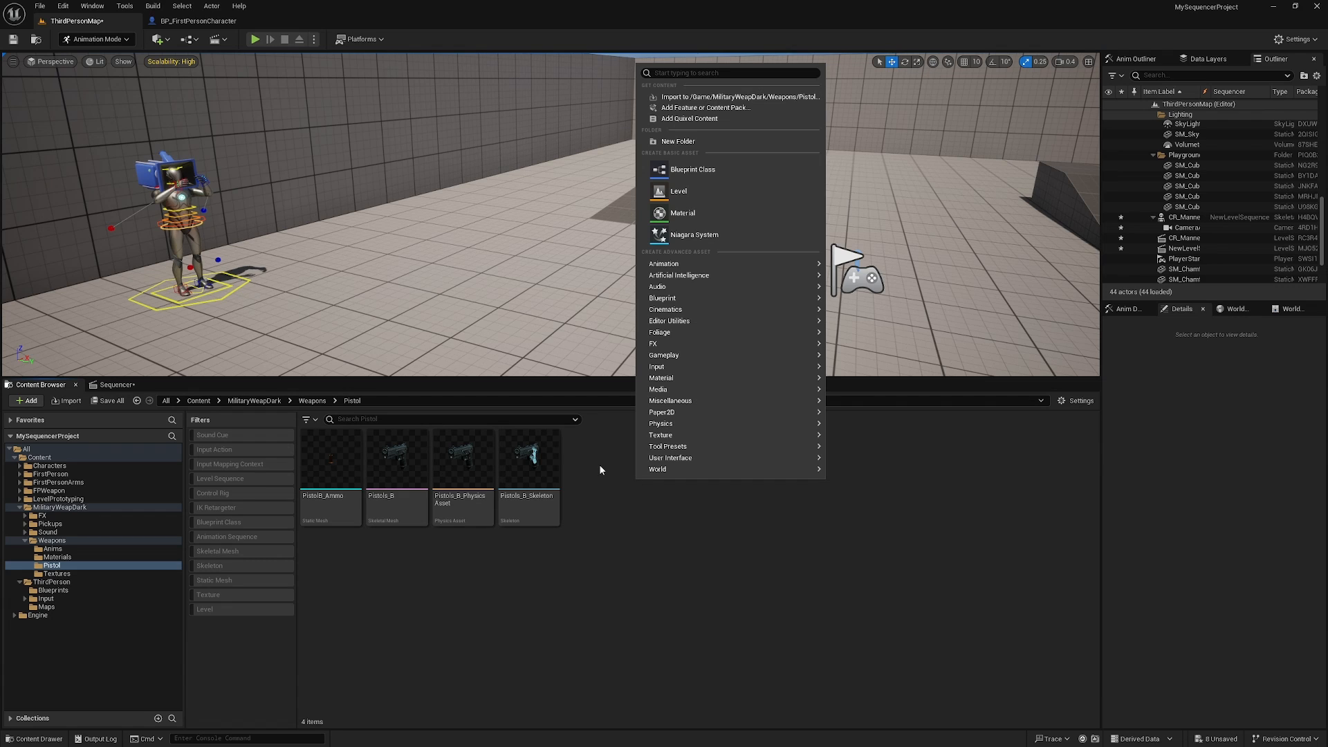
pyautogui.moveTo(735, 265)
pyautogui.moveTo(886, 496)
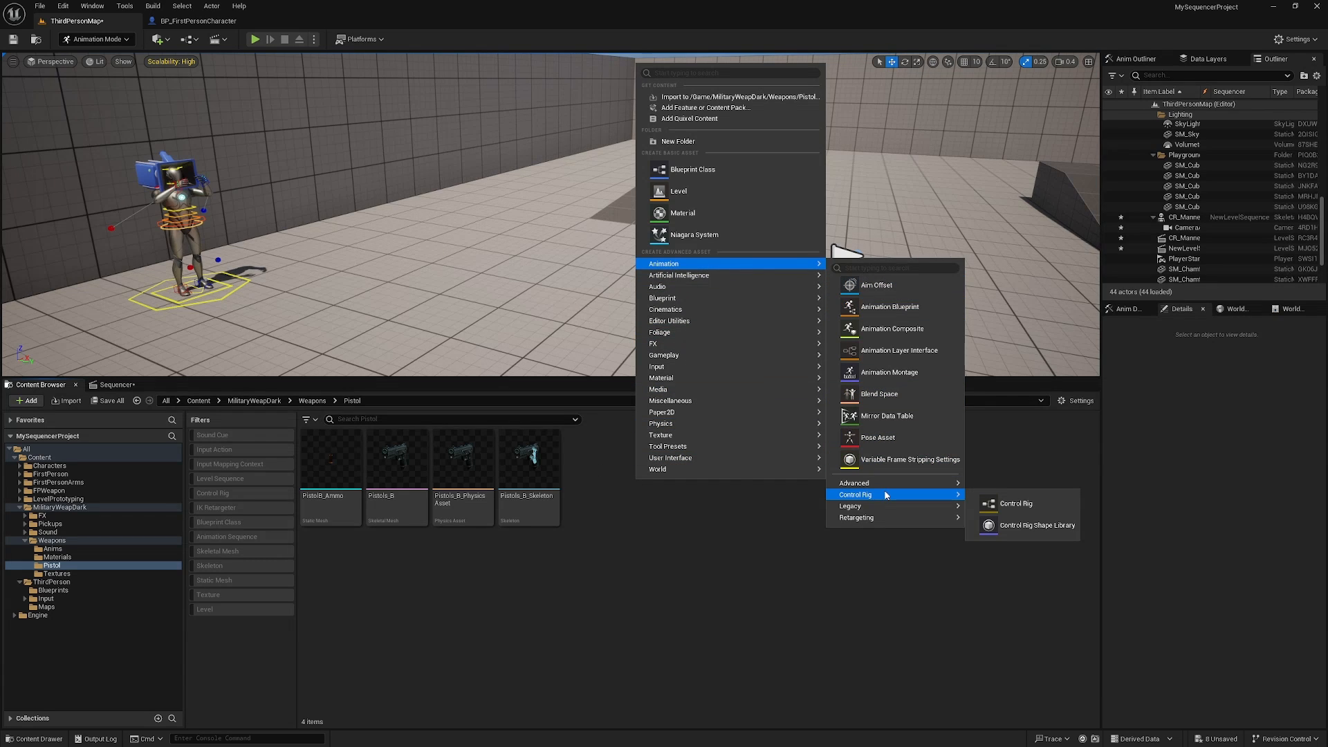
pyautogui.click(1018, 504)
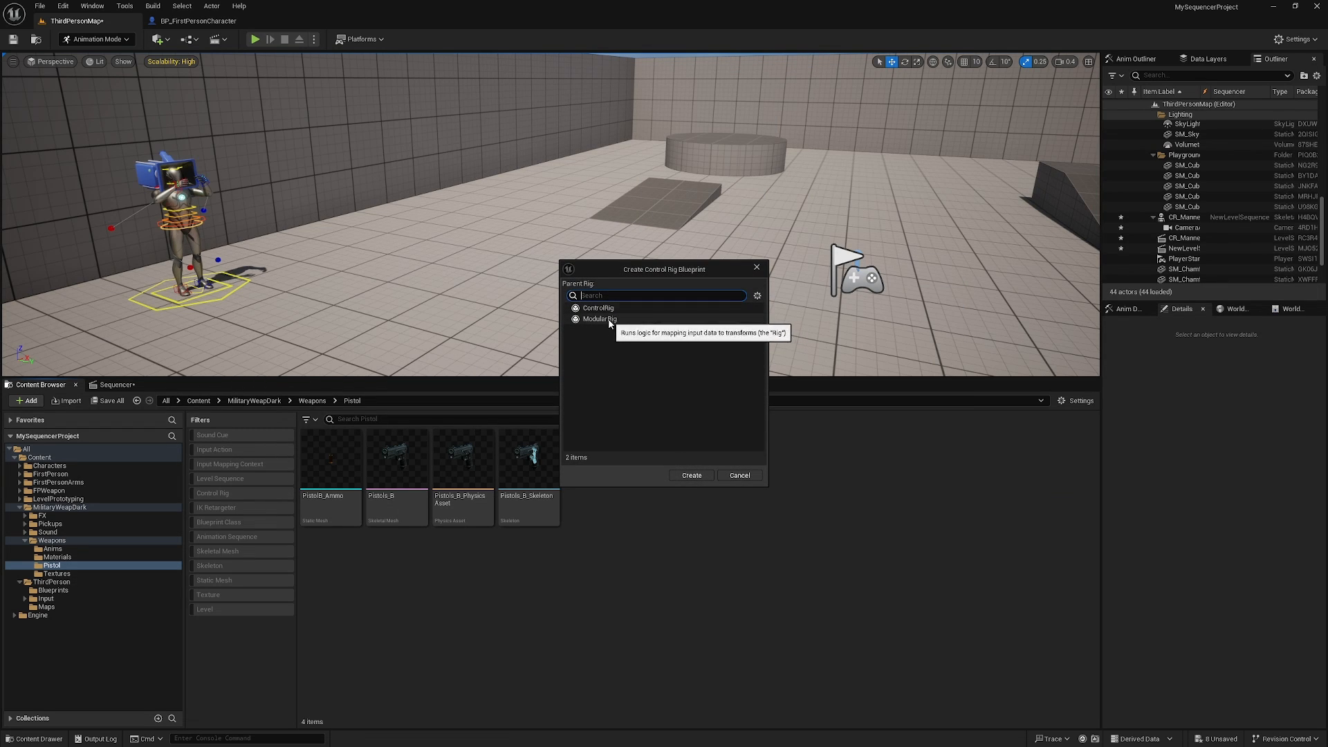
pyautogui.click(606, 322)
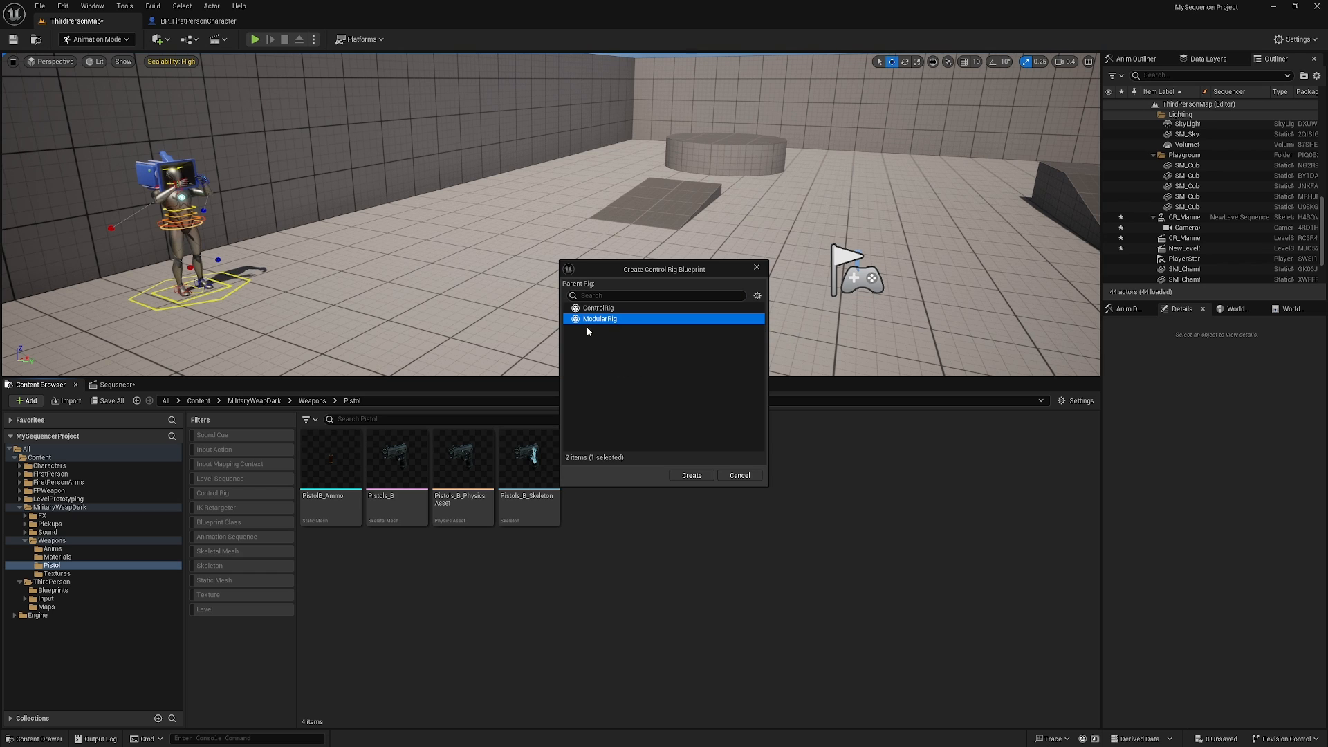
pyautogui.click(691, 476)
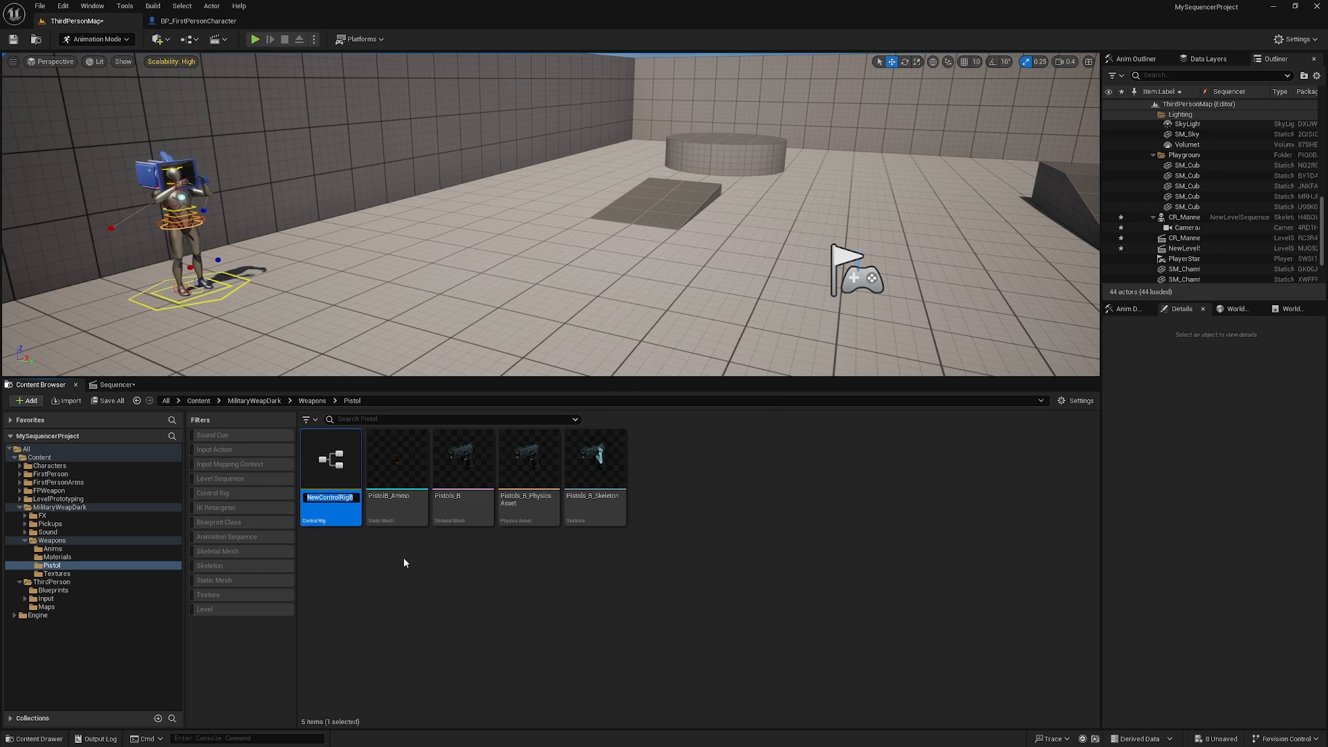
pyautogui.write('Pistol')
pyautogui.write('CR_')
pyautogui.press('Return')
# Open CR_Pistol, dismiss the compiler results, and set the preview mesh to the Pistols_B skeletal mesh
pyautogui.doubleClick(342, 501)
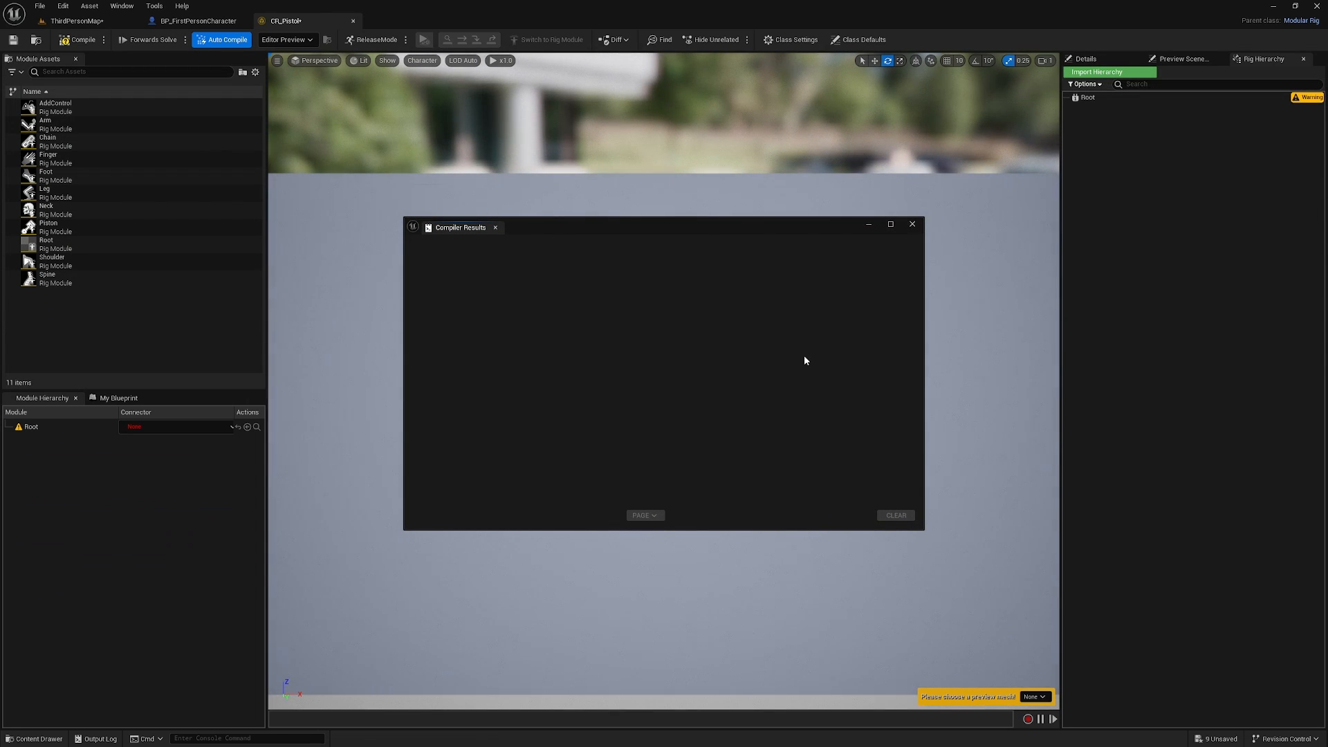
pyautogui.click(912, 225)
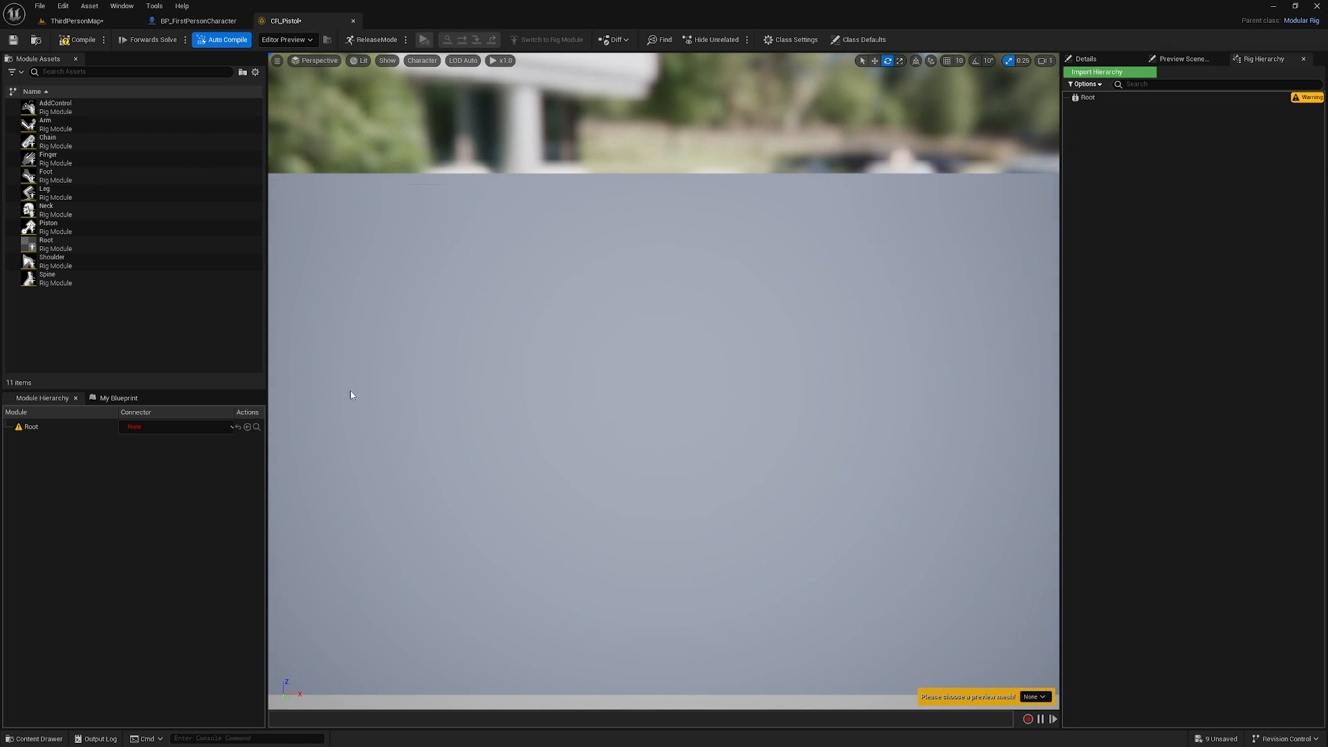
pyautogui.click(1189, 61)
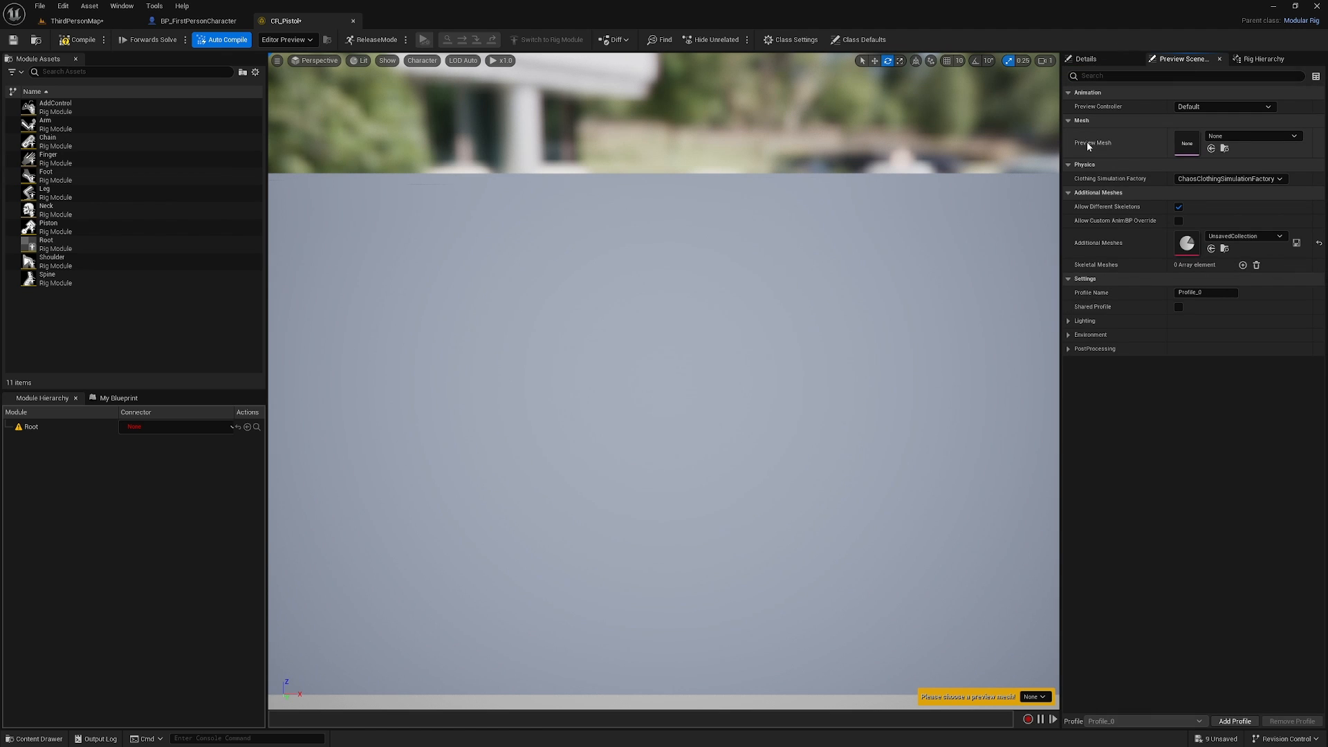
pyautogui.click(1248, 142)
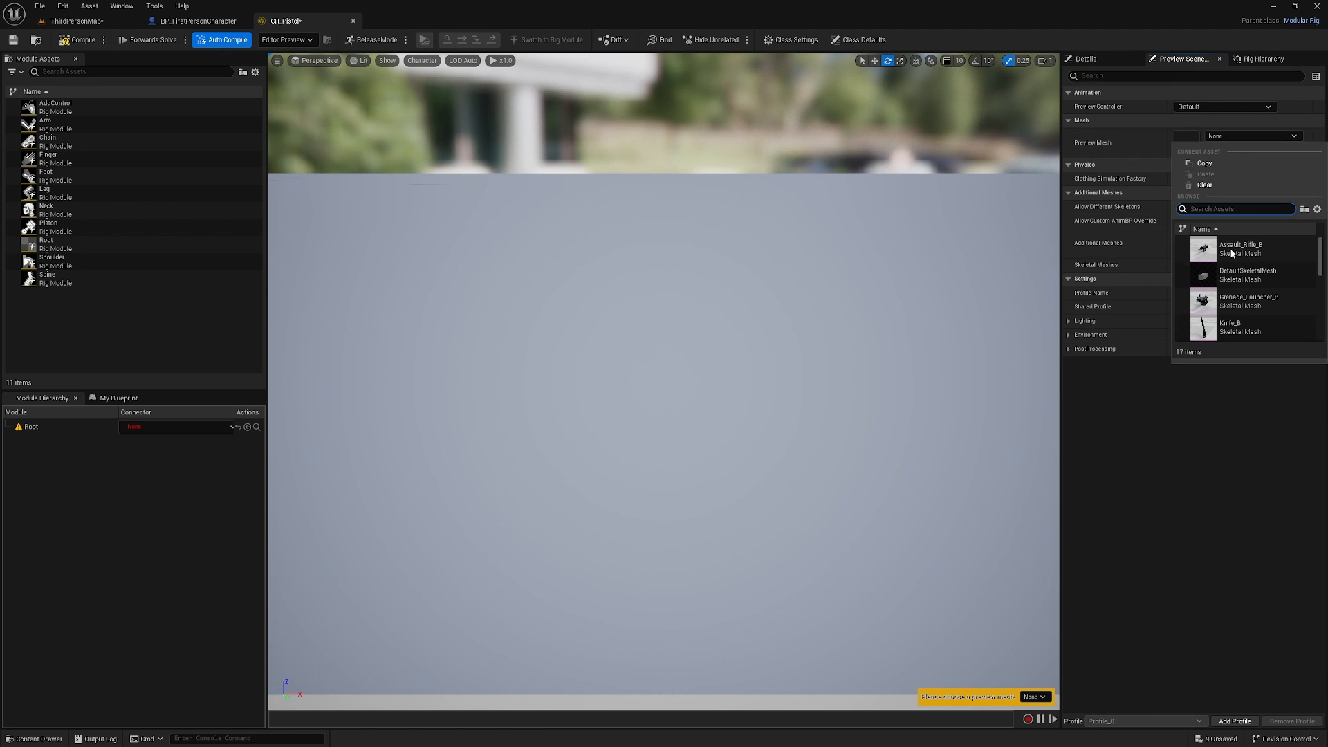
pyautogui.scroll(-5, 1247, 286)
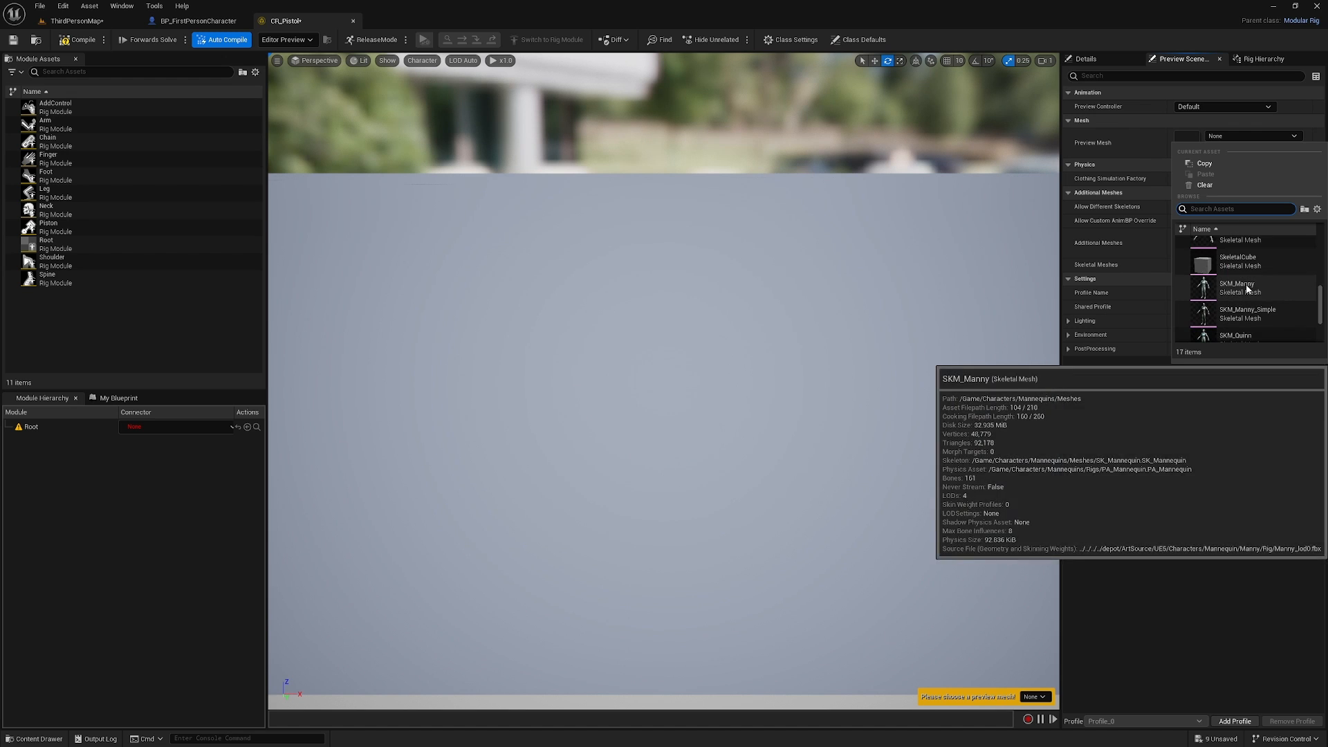
pyautogui.scroll(-2, 1247, 285)
pyautogui.write('pistol')
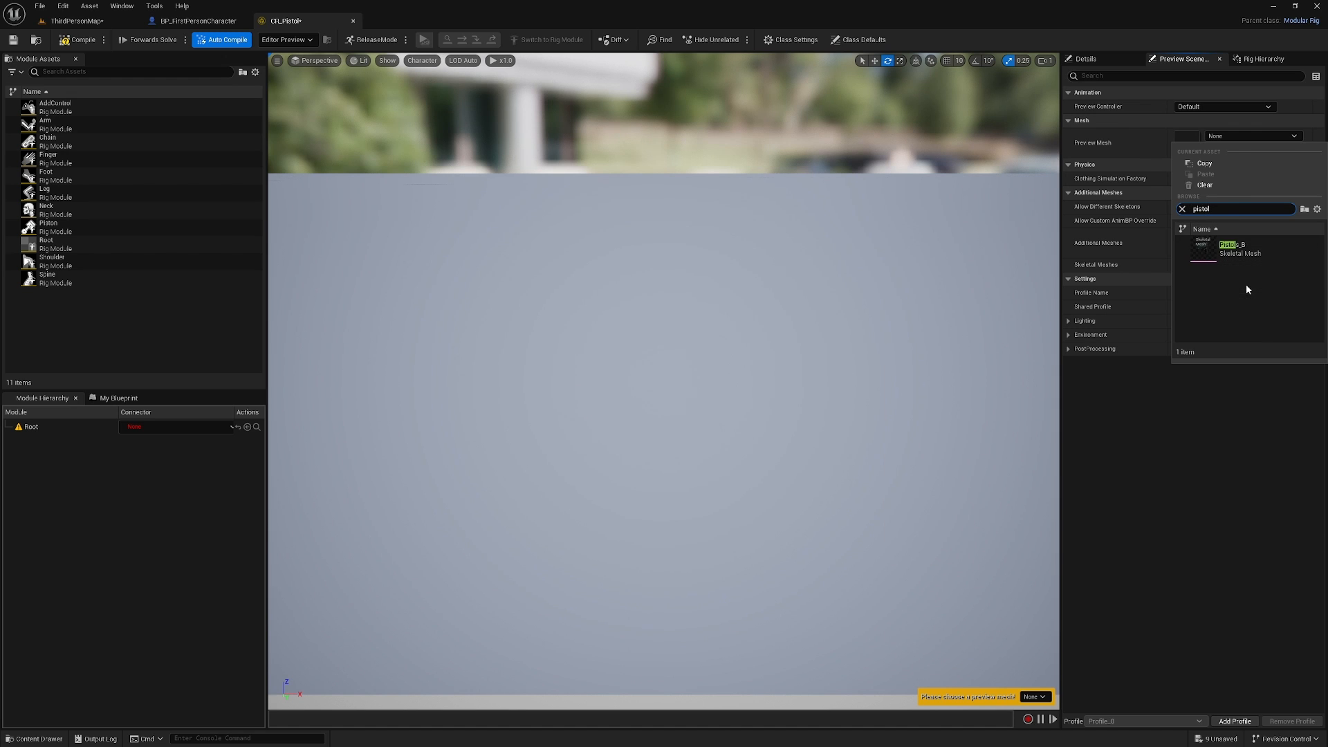
pyautogui.click(1242, 247)
# Examine the pistol preview from the side and inspect the socket at its grip
pyautogui.scroll(-5, 755, 304)
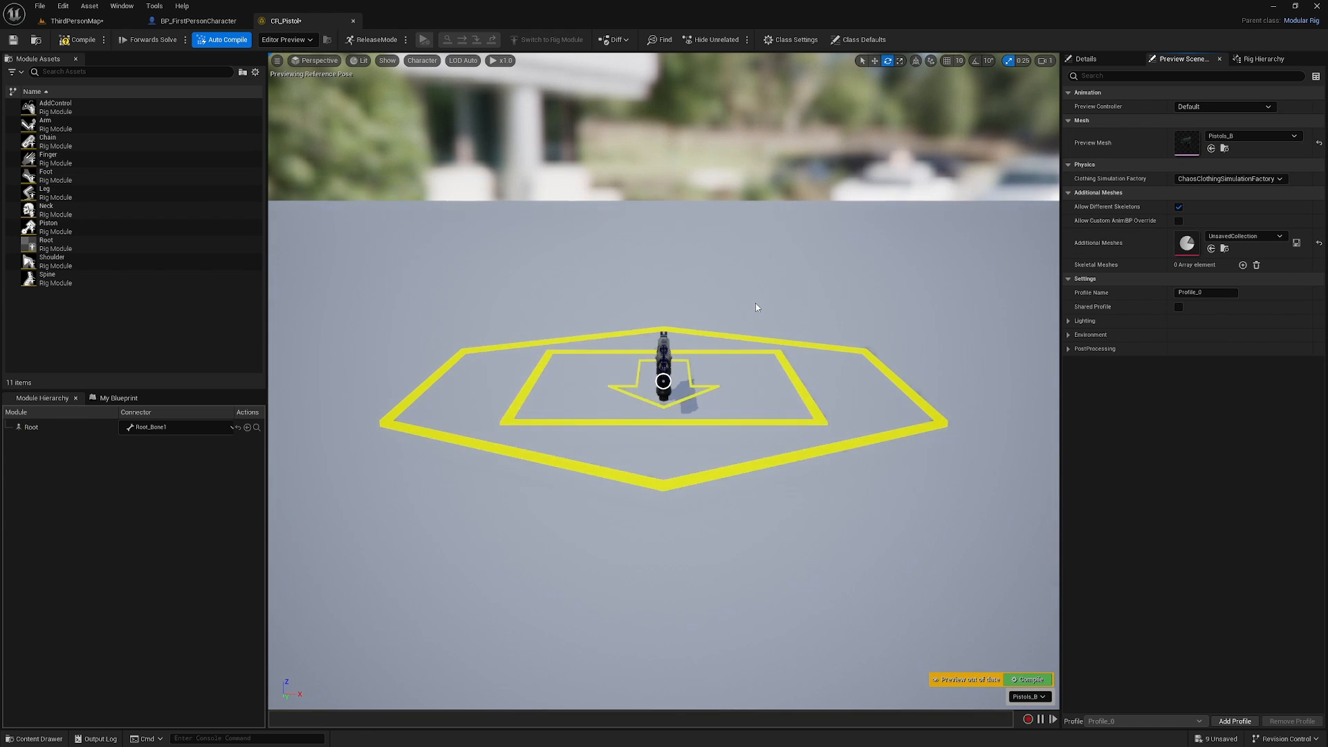
pyautogui.scroll(2, 756, 303)
pyautogui.click(664, 381)
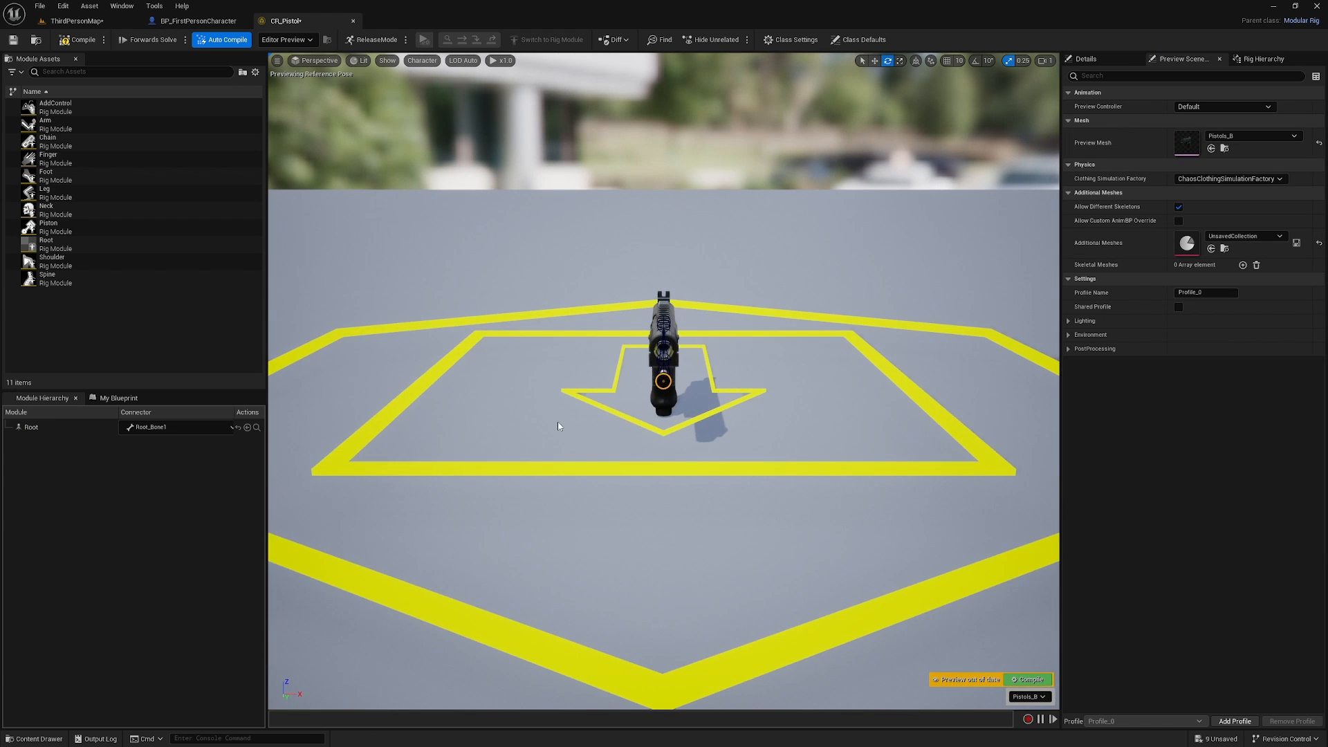
pyautogui.keyDown('alt'); pyautogui.moveTo(558, 426); pyautogui.dragTo(782, 388); pyautogui.keyUp('alt')
pyautogui.scroll(6, 714, 328)
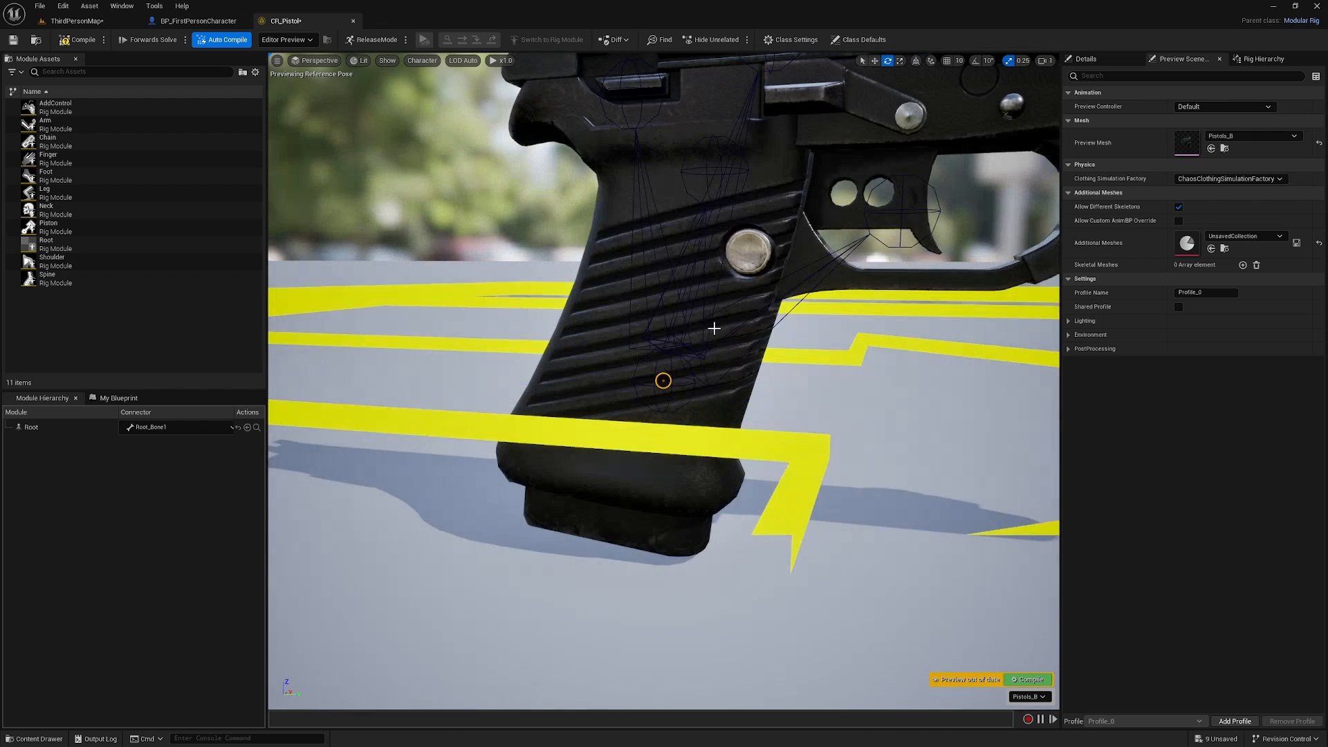
pyautogui.scroll(-6, 714, 328)
pyautogui.scroll(6, 714, 328)
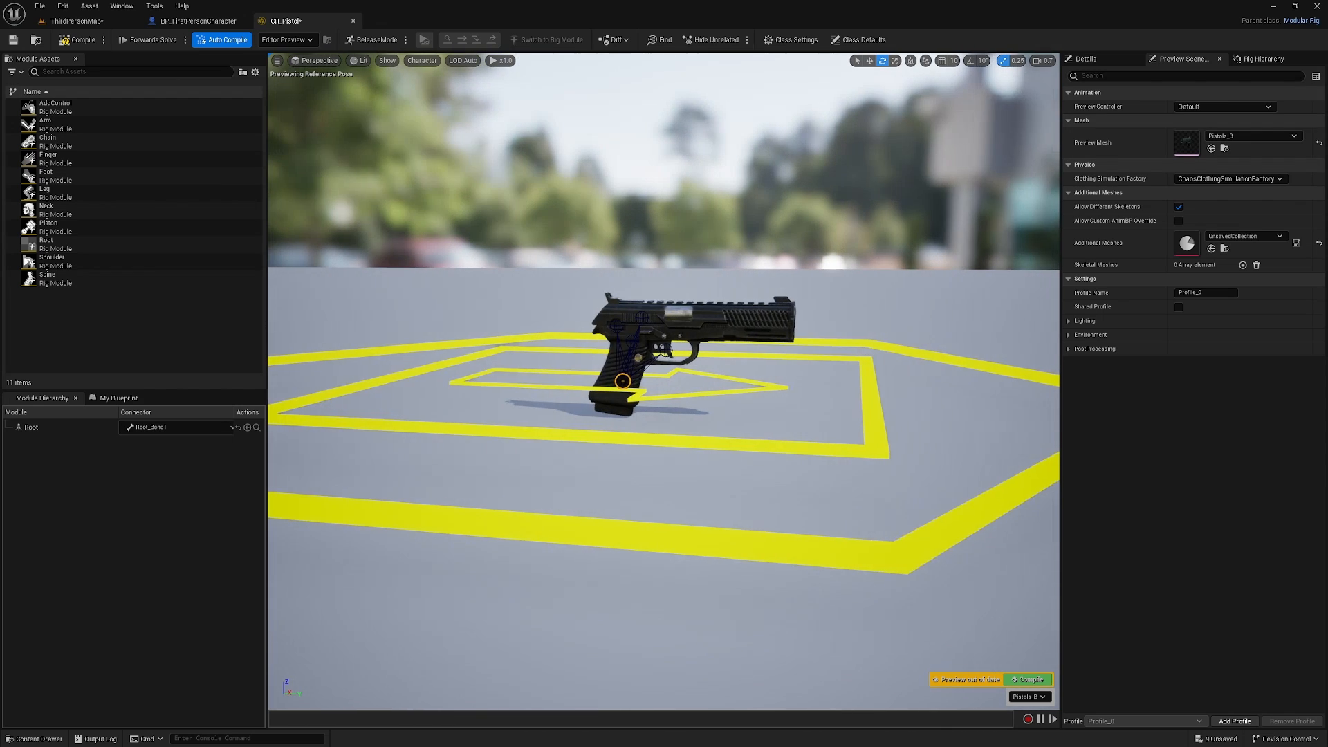
pyautogui.scroll(-4, 724, 344)
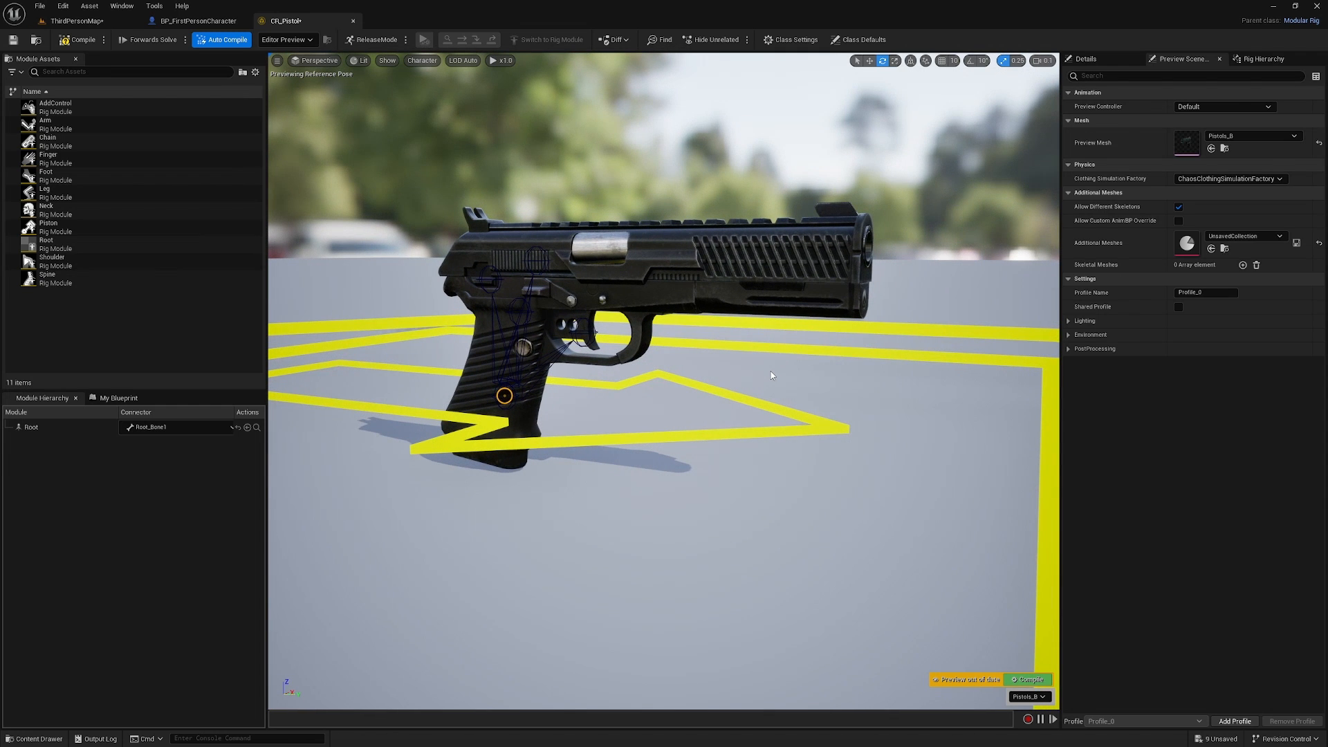
pyautogui.moveTo(763, 353); pyautogui.dragTo(615, 367, button='right')
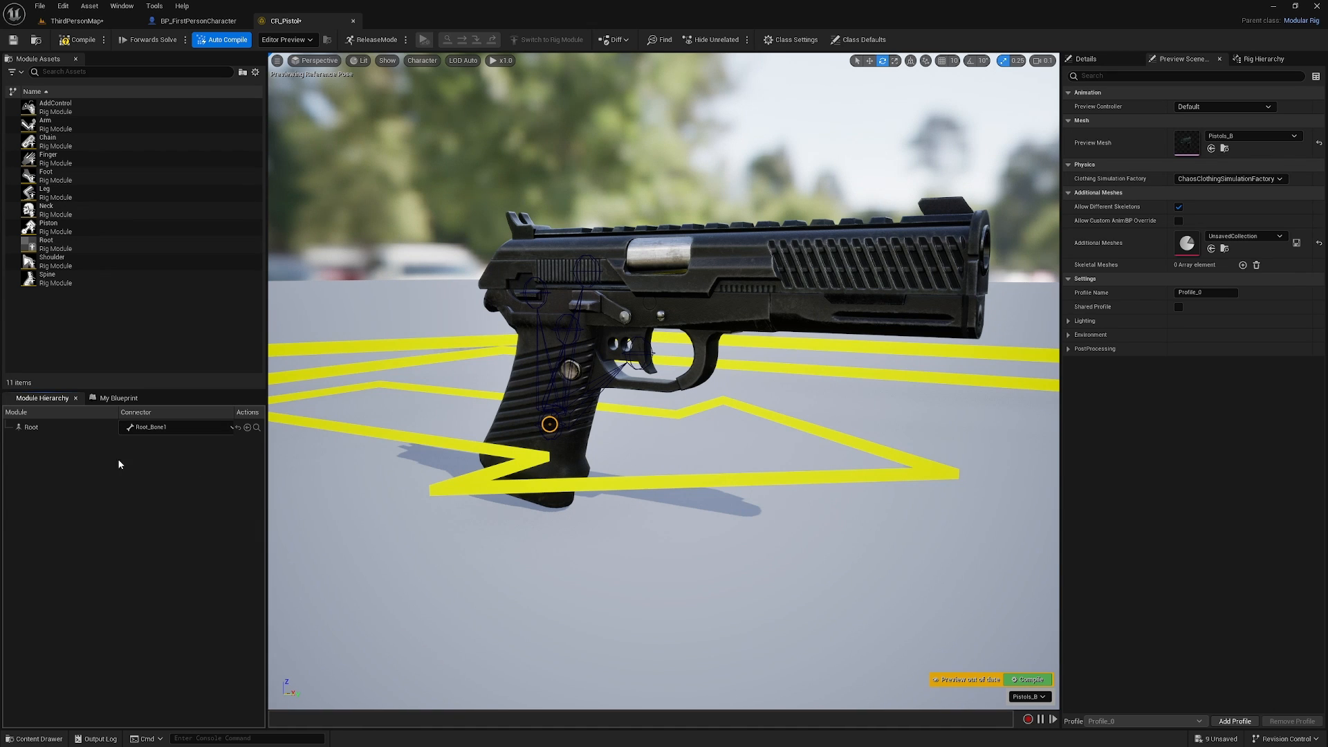
# Add an AddControl module under the Root module and connect it to Grip_Bone_socket
pyautogui.click(62, 431)
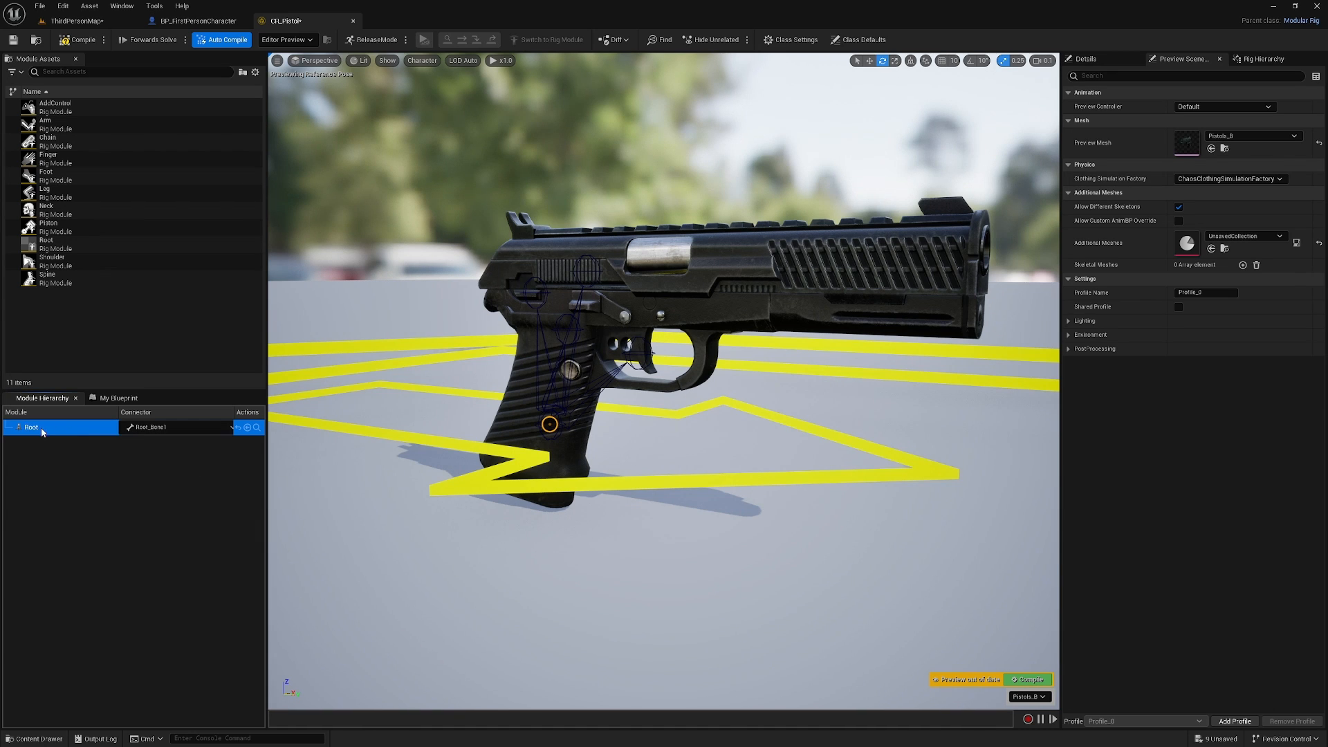
pyautogui.rightClick(44, 432)
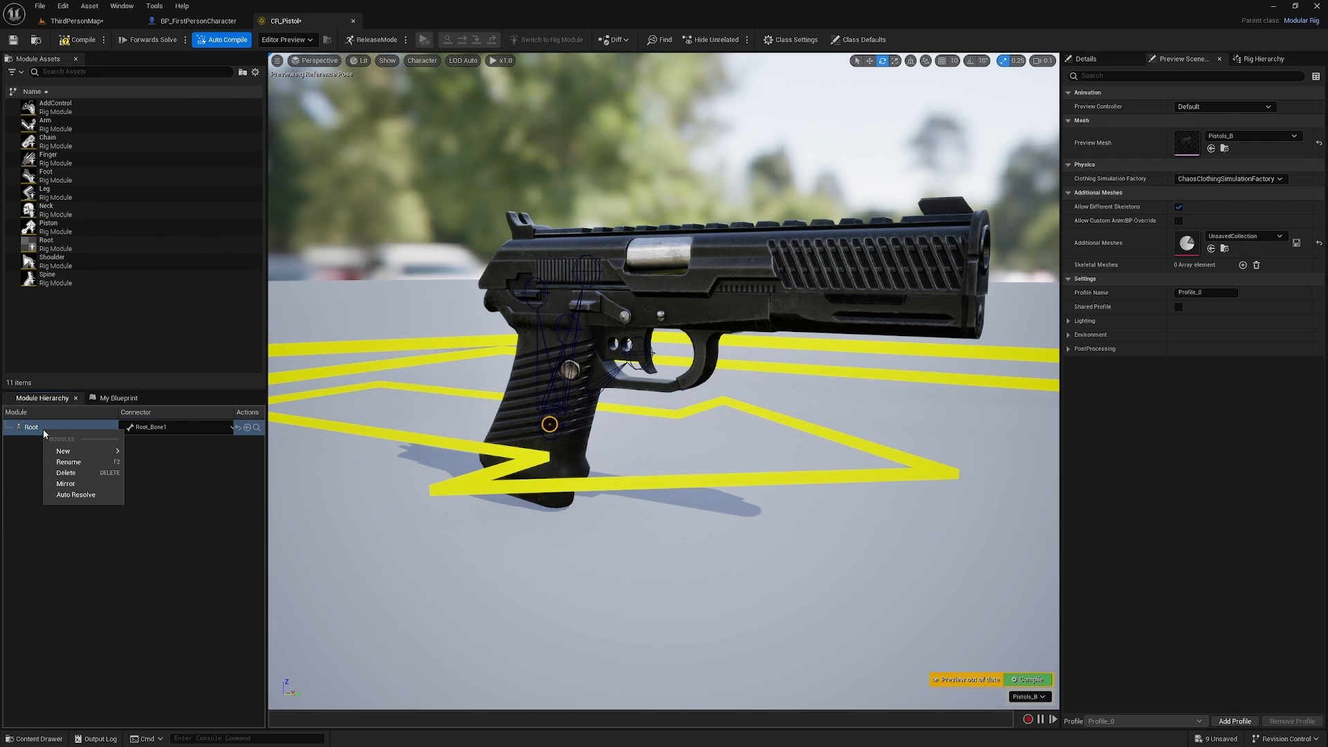
pyautogui.moveTo(81, 452)
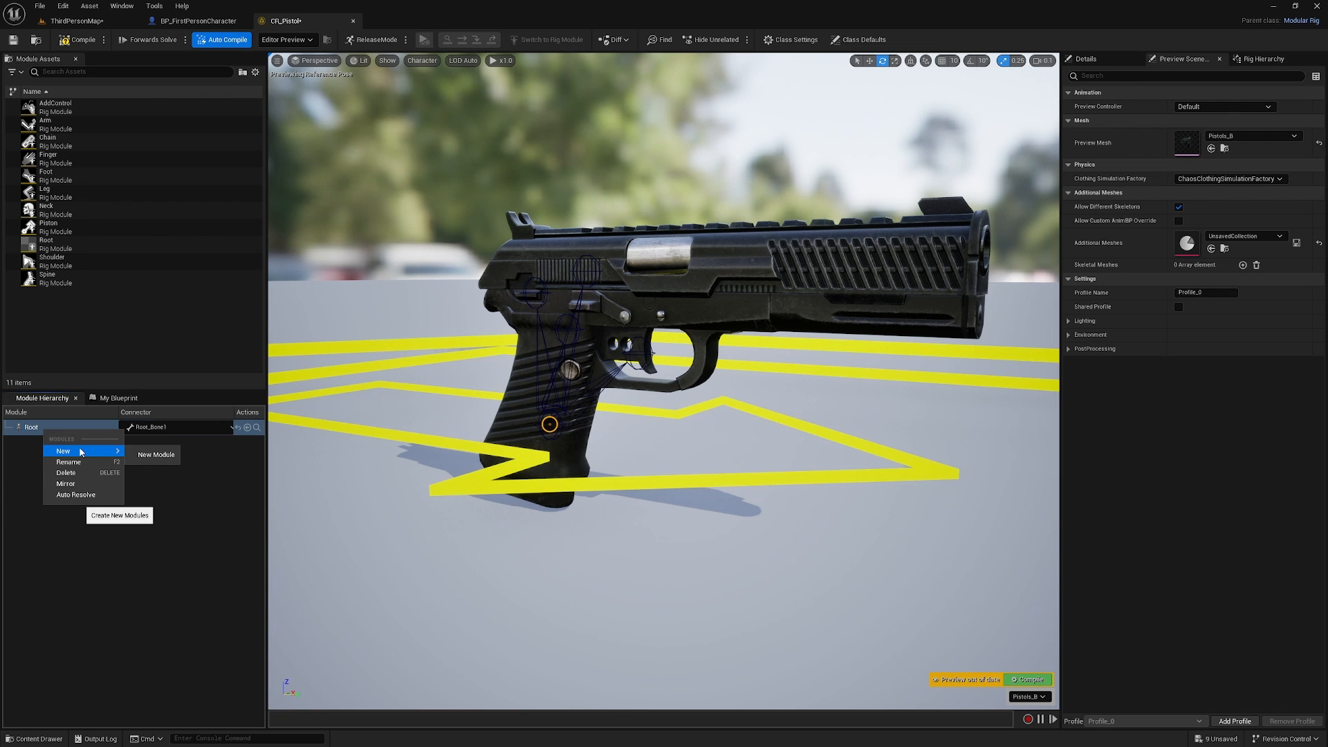
pyautogui.click(150, 455)
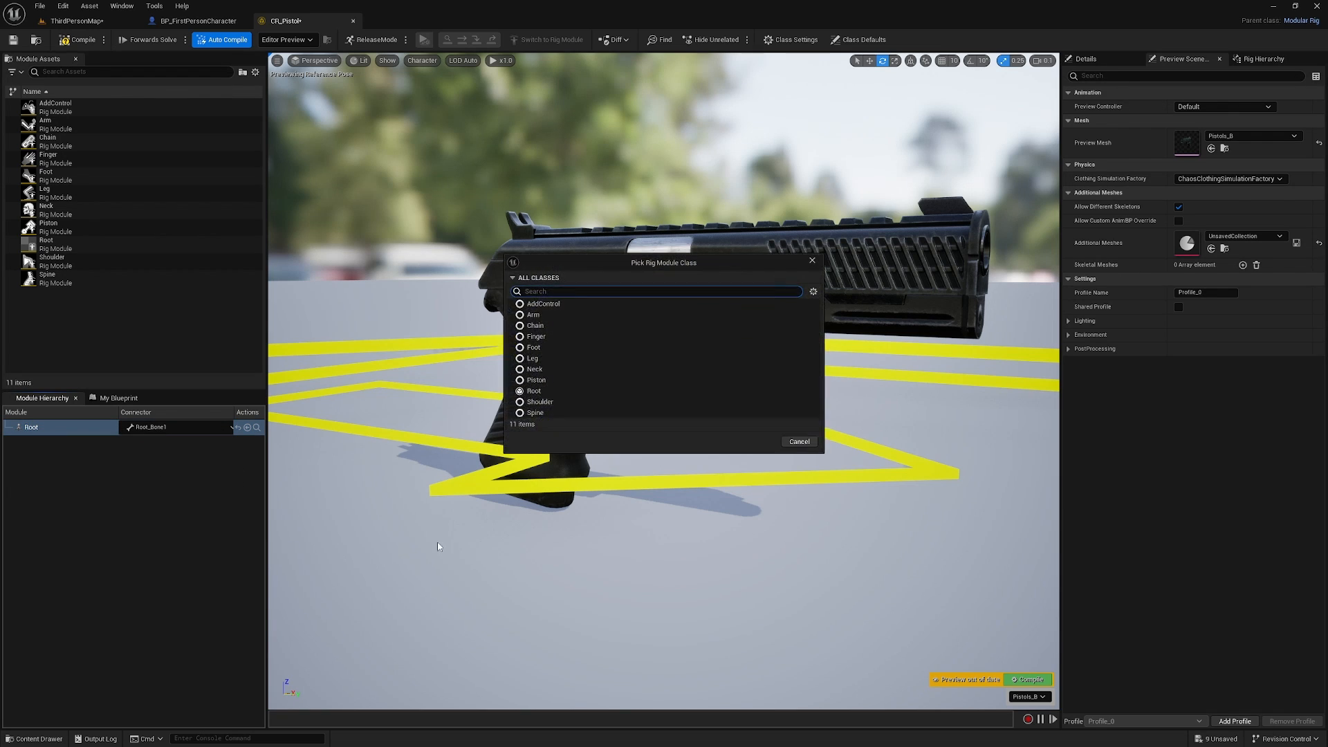
pyautogui.click(548, 305)
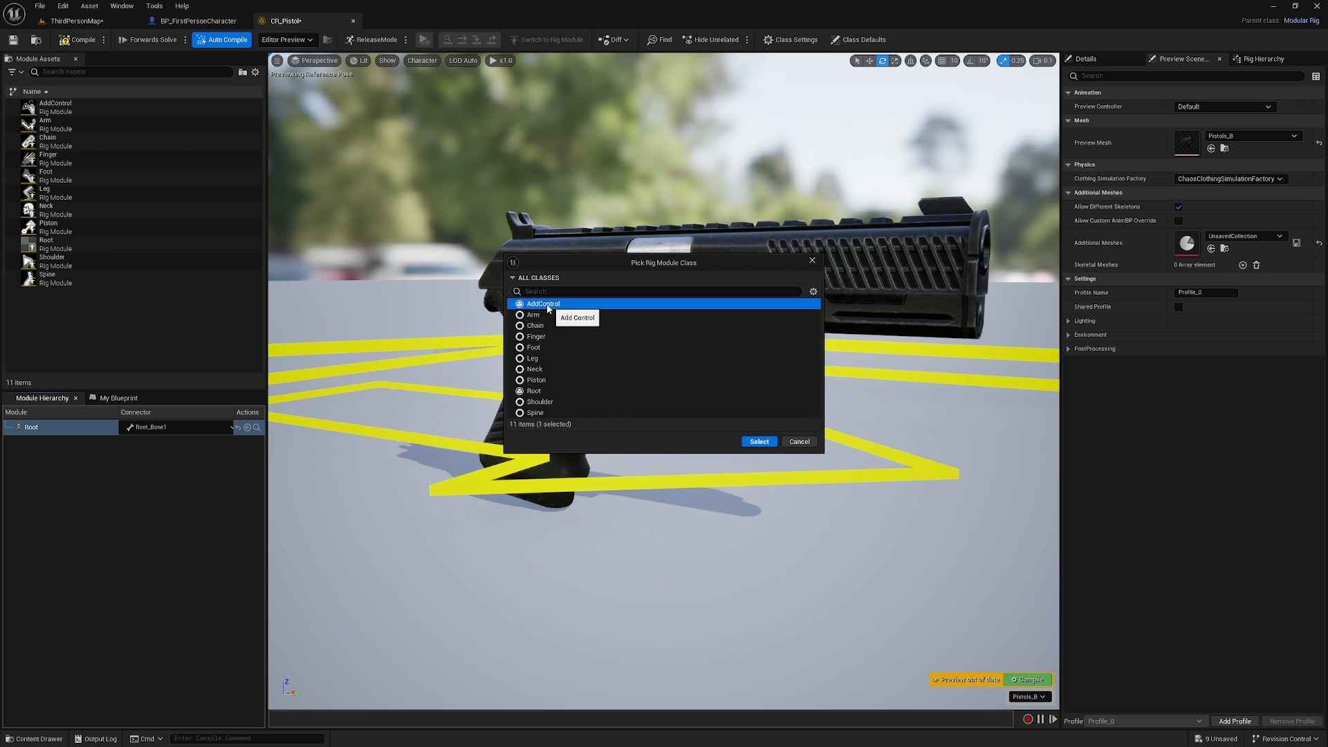
pyautogui.click(759, 441)
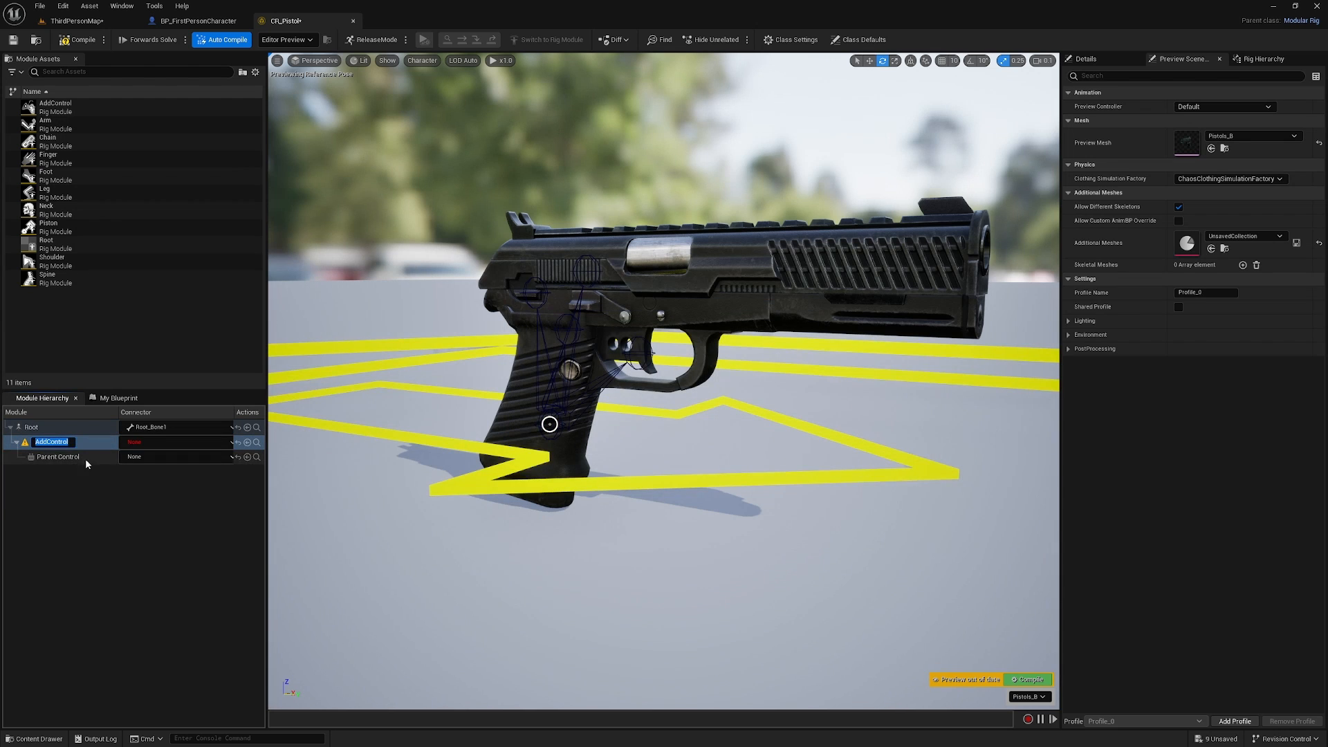
pyautogui.click(176, 443)
pyautogui.click(180, 442)
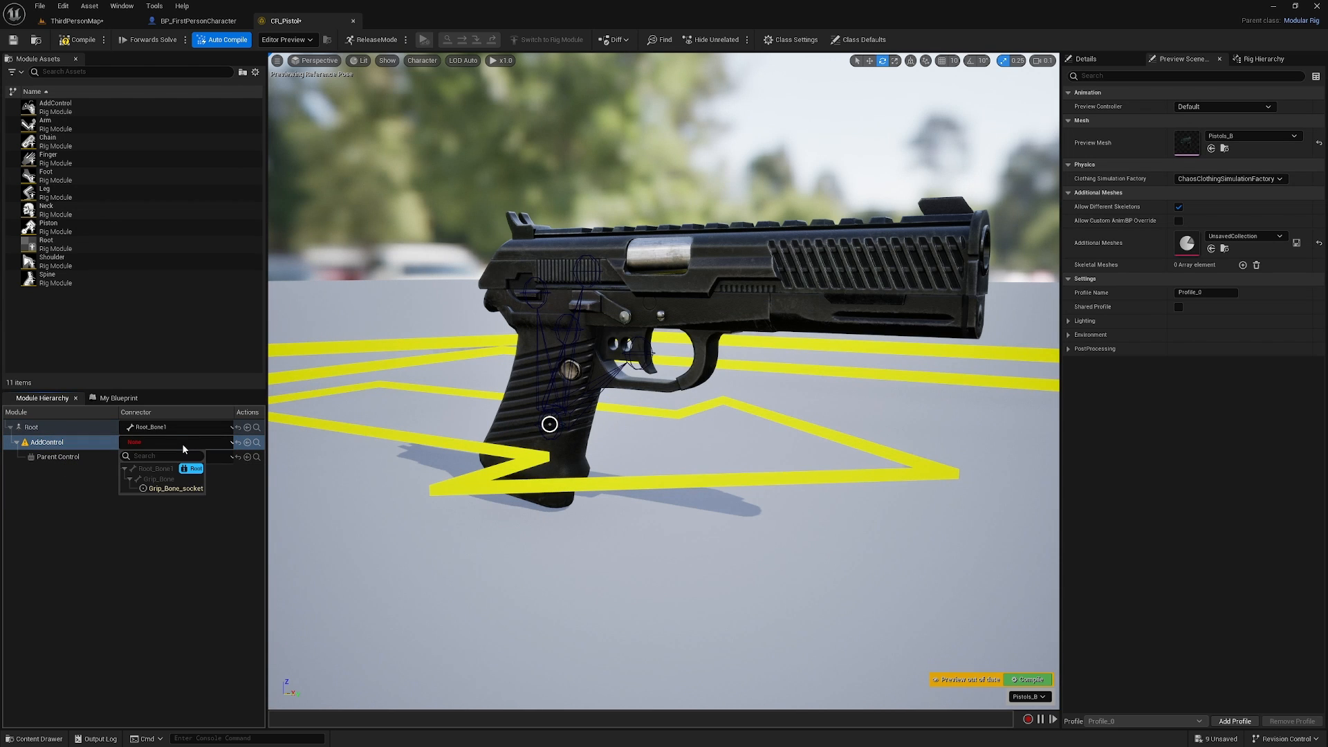
pyautogui.click(178, 490)
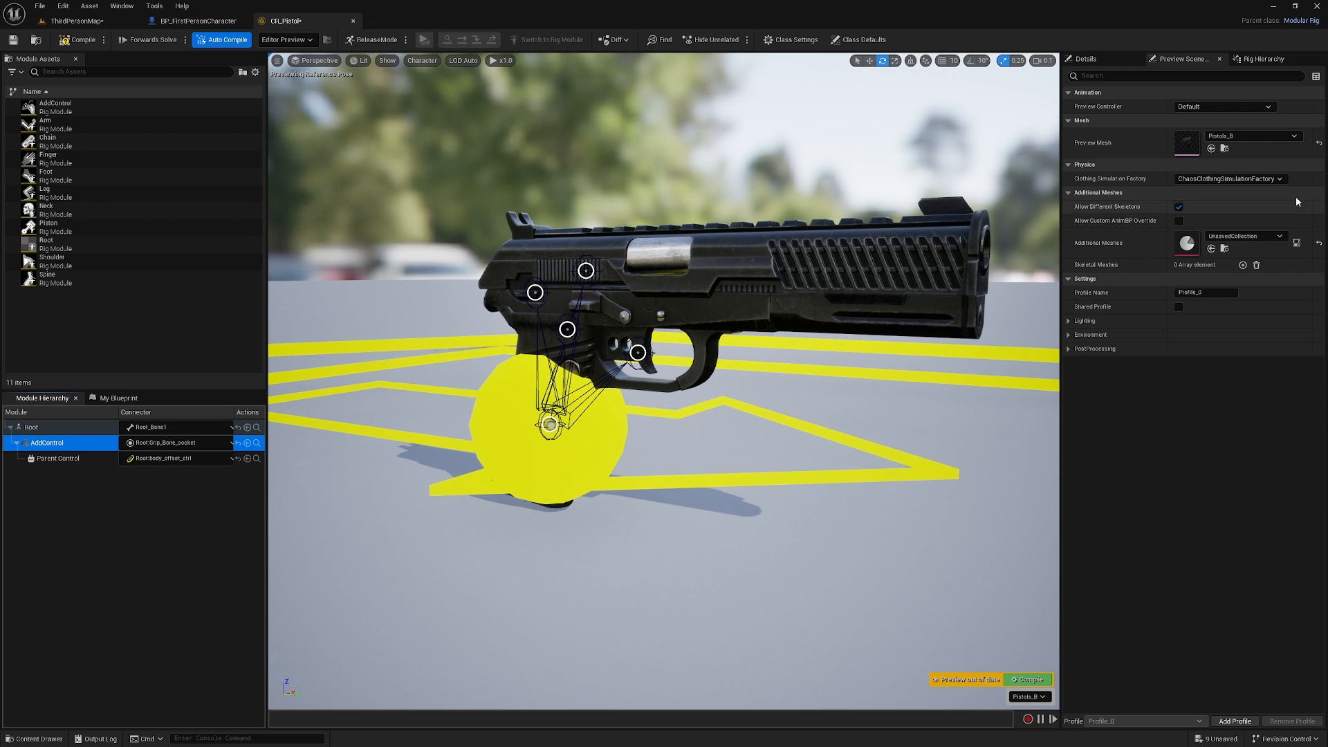
# Set the AddControl module's Offset Control location to X -3.47 and Z 1.52, and its locked scale to 0.6
pyautogui.click(1105, 59)
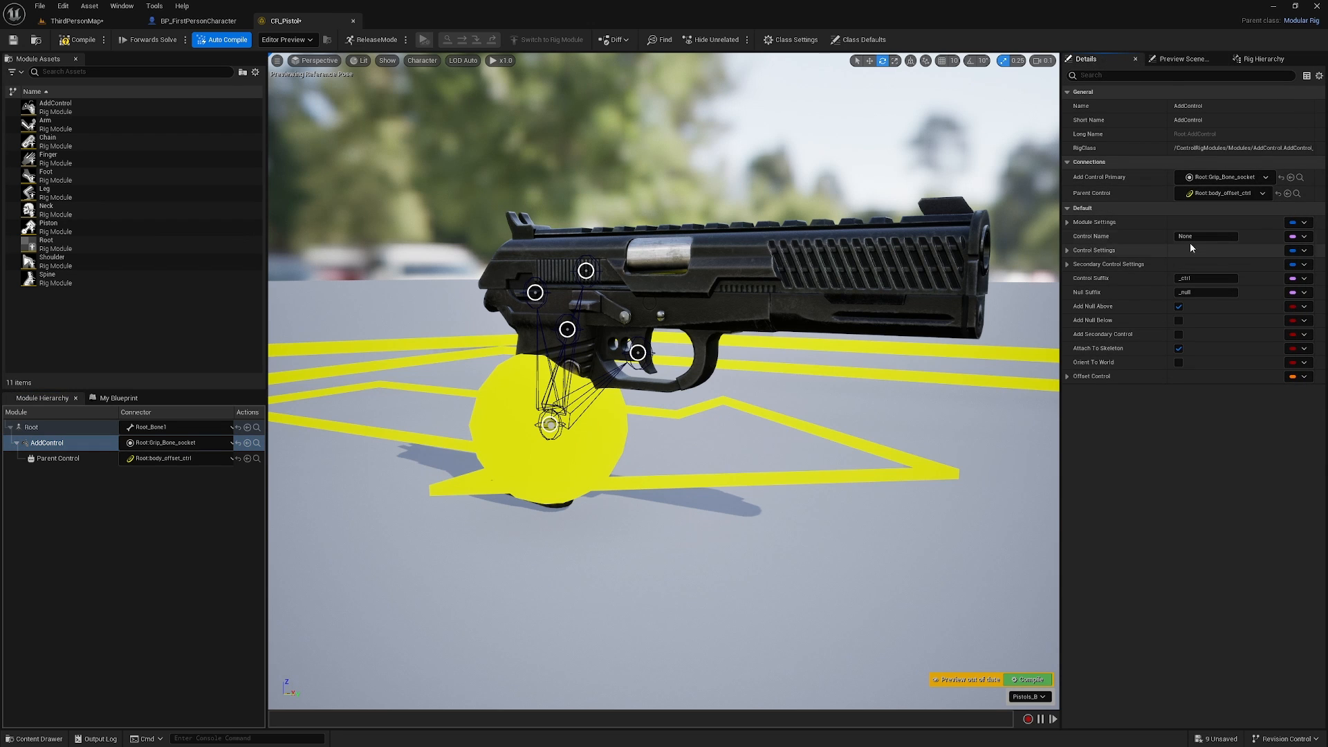
pyautogui.click(1067, 252)
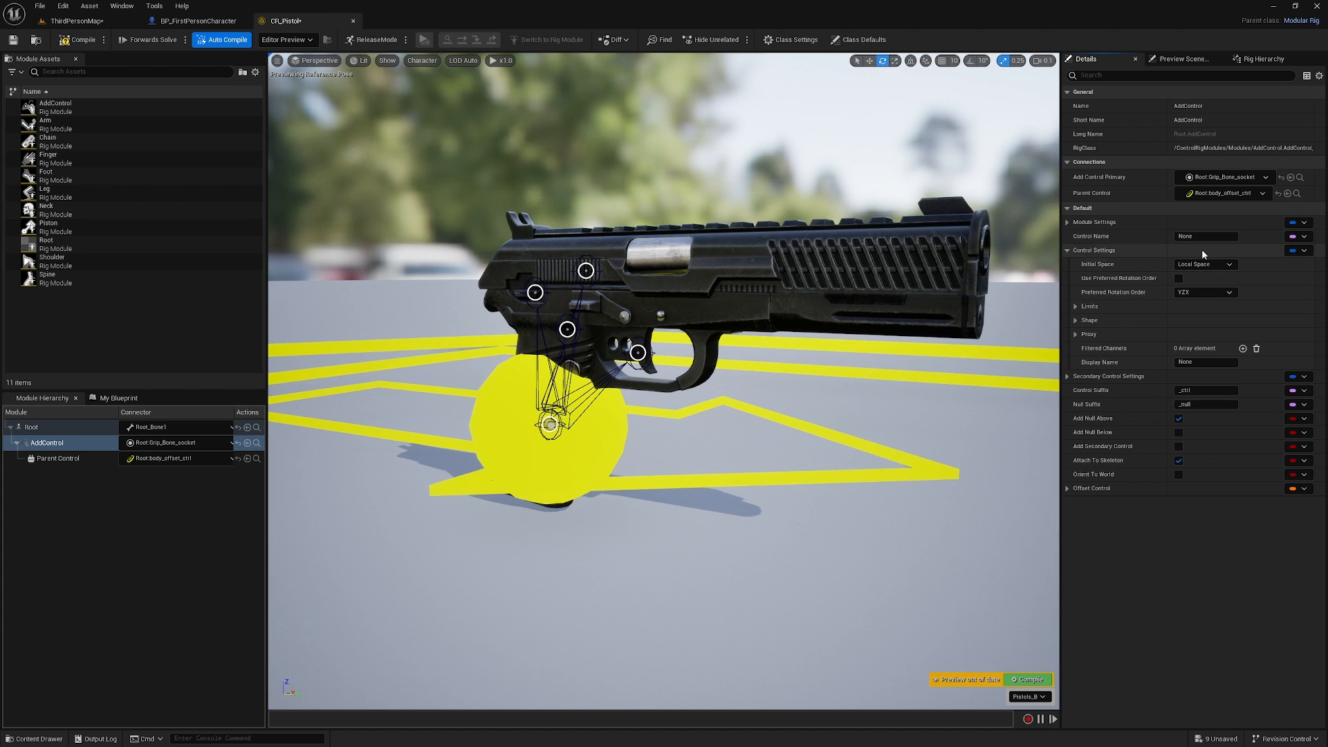
pyautogui.click(1067, 489)
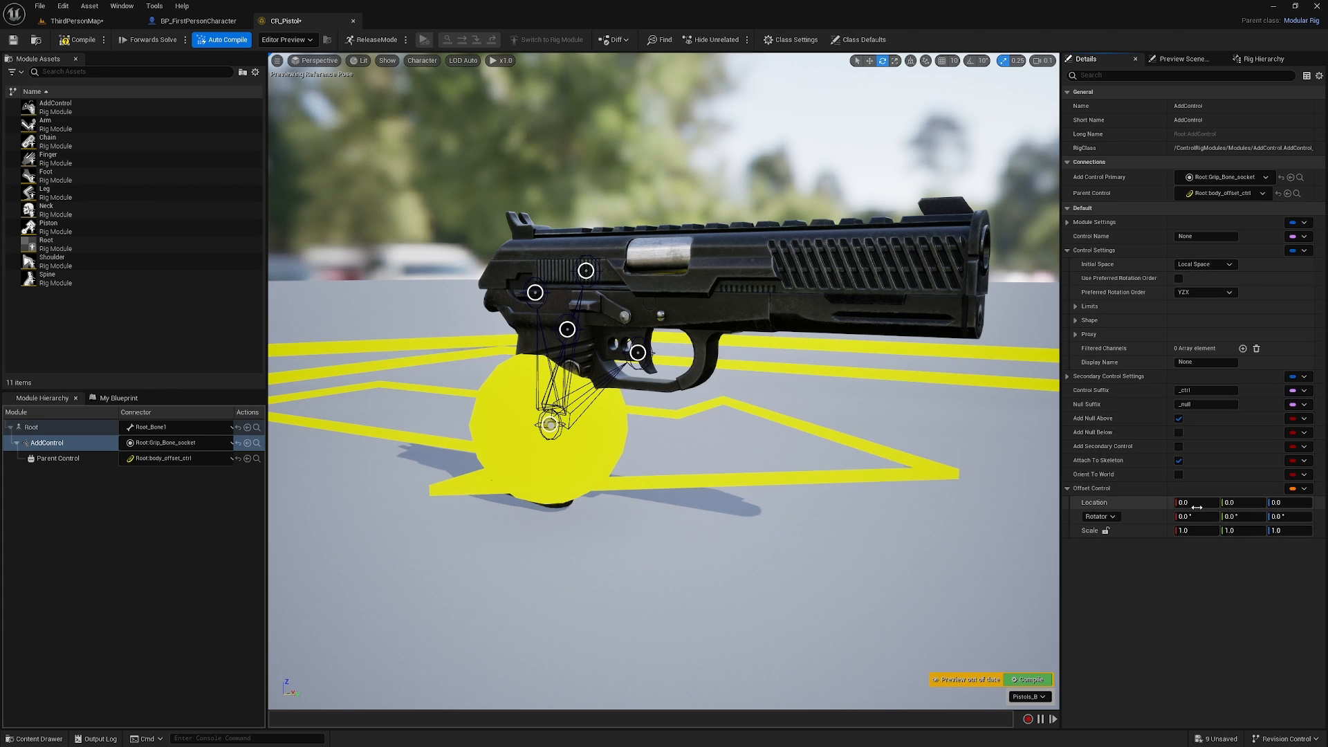
pyautogui.moveTo(1197, 503)
pyautogui.mouseDown()
pyautogui.moveTo(1217, 502)
pyautogui.moveTo(1177, 502)
pyautogui.mouseUp()
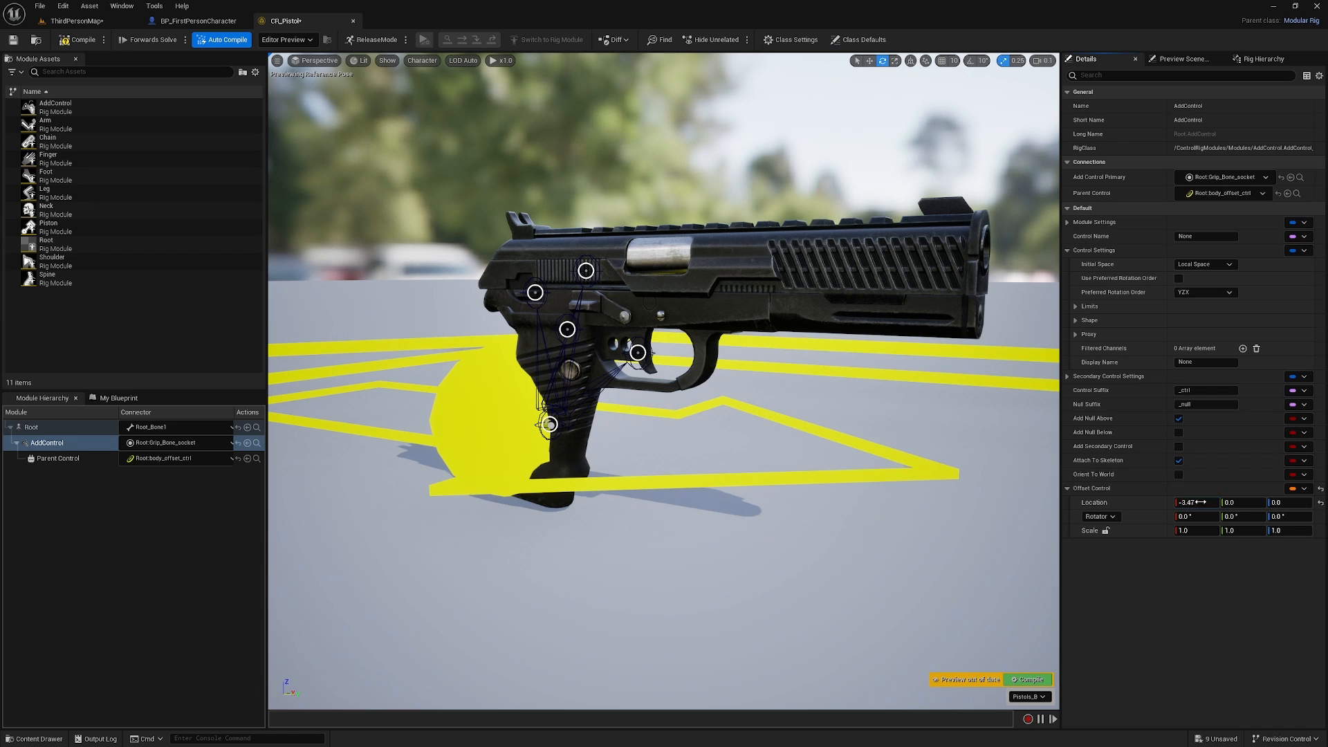
pyautogui.moveTo(1288, 503); pyautogui.dragTo(1297, 502)
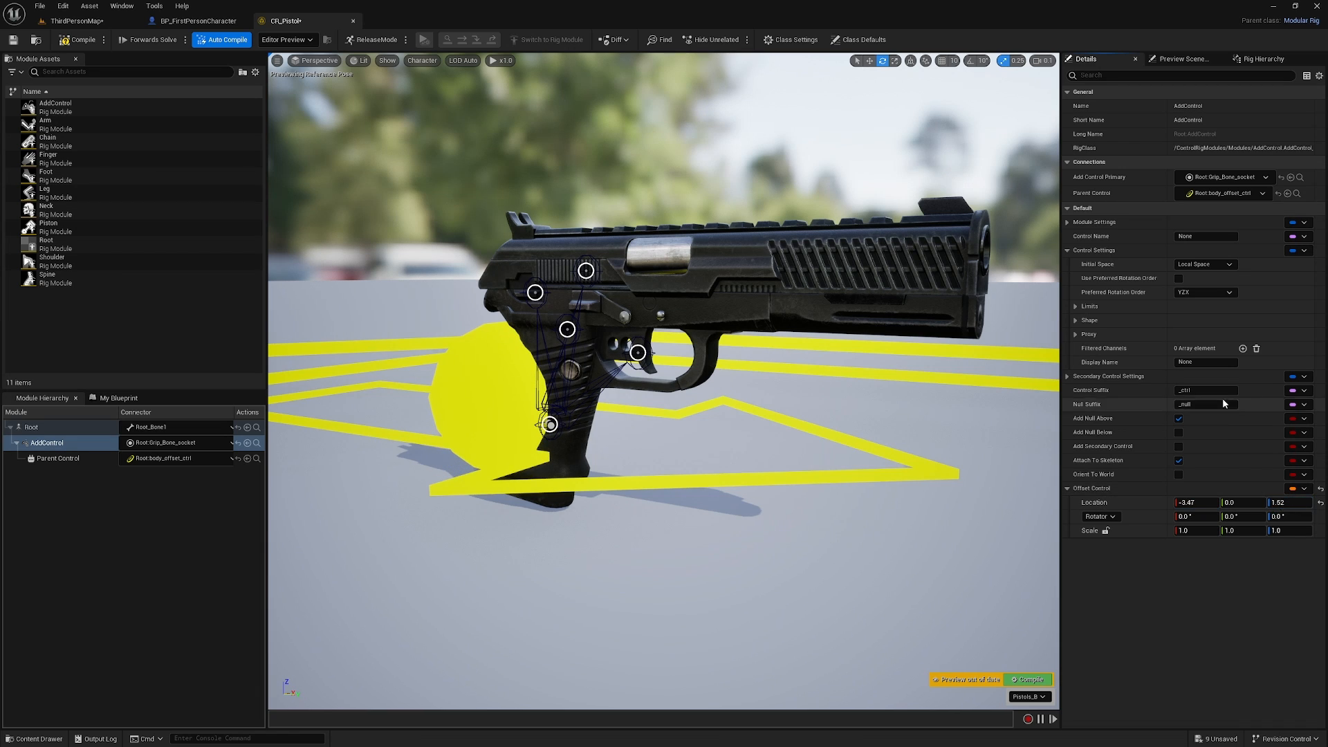
pyautogui.click(1105, 531)
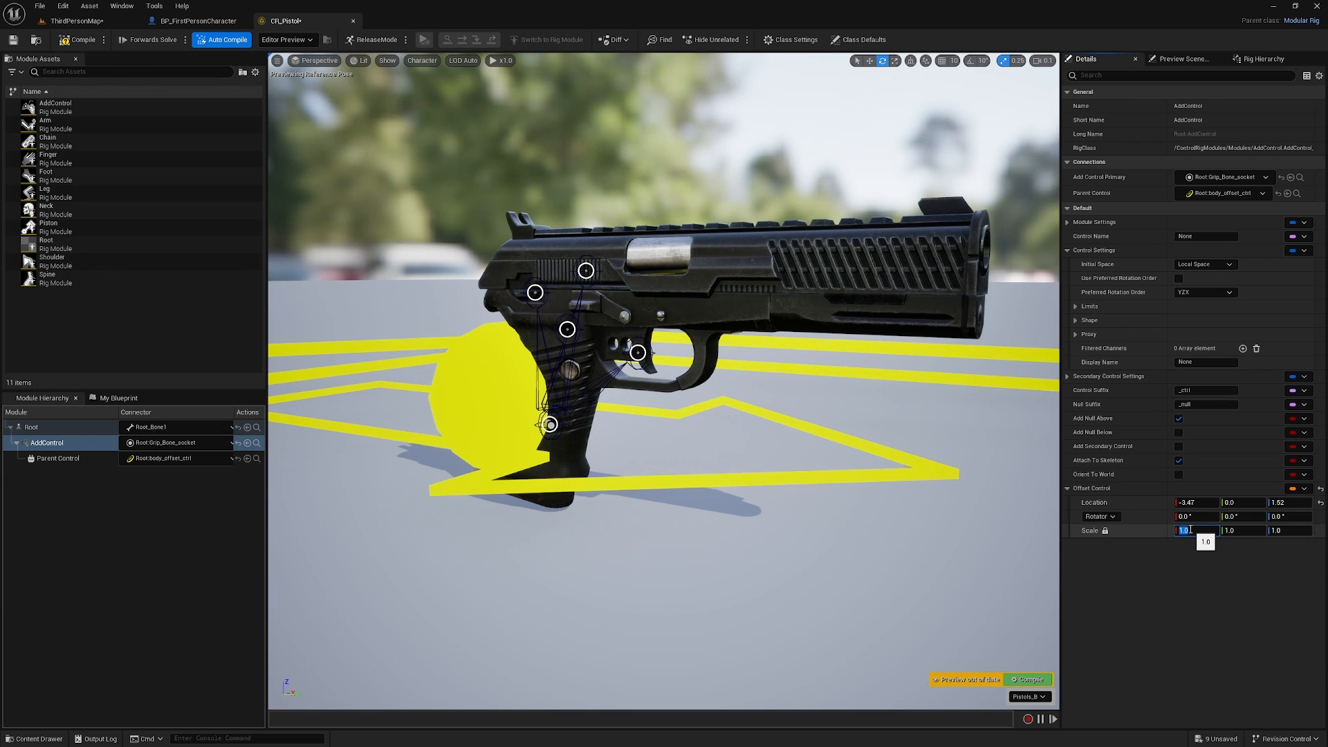
pyautogui.press('Return')
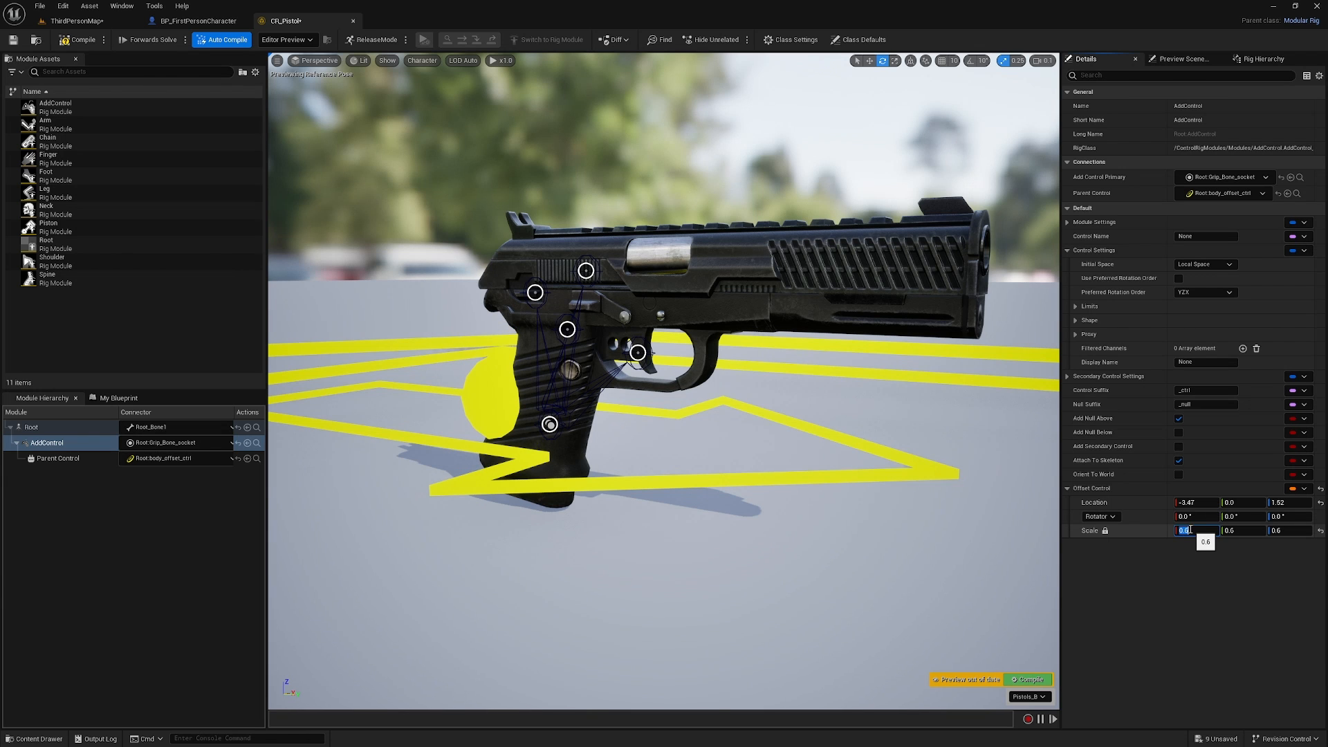
# Test the grip control by moving it about 5.74 along X and rotating it about 17.7°, and undo both changes
pyautogui.keyDown('alt'); pyautogui.moveTo(899, 511); pyautogui.dragTo(1058, 498); pyautogui.keyUp('alt')
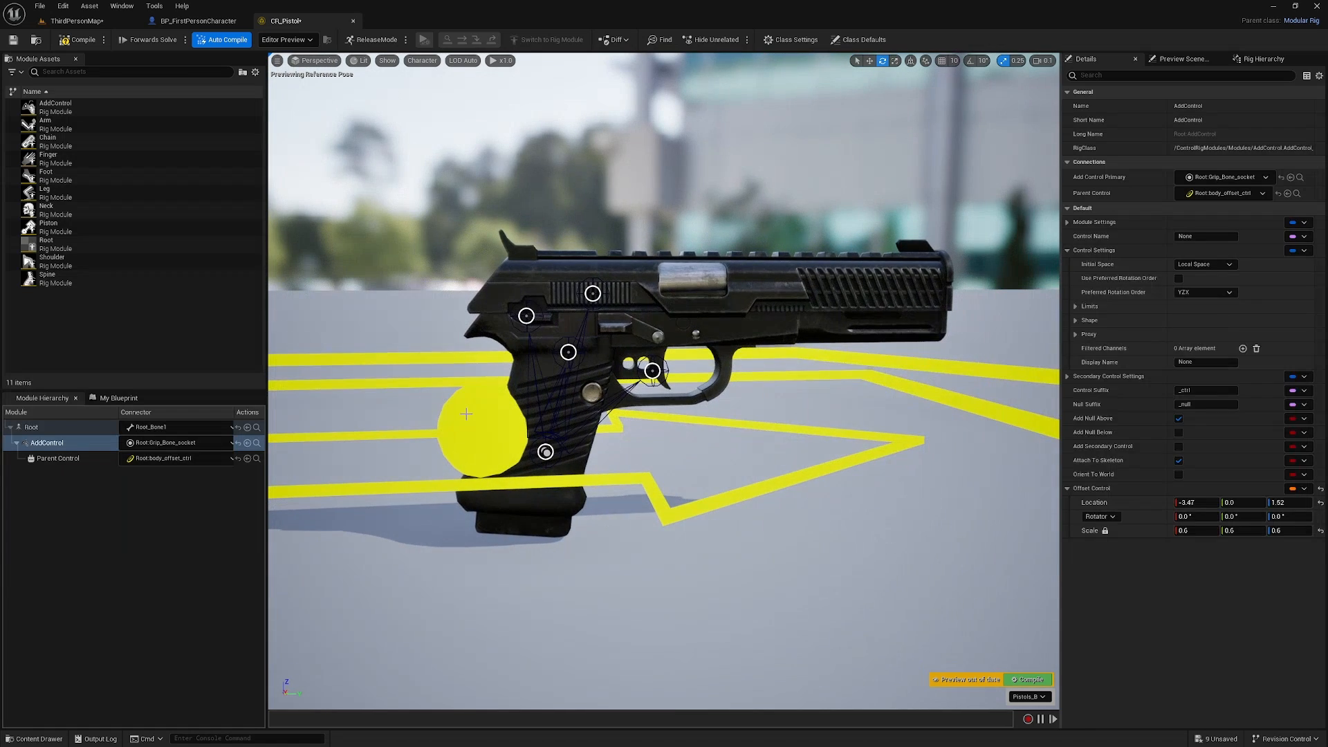
pyautogui.click(514, 453)
pyautogui.press('w')
pyautogui.moveTo(520, 435); pyautogui.dragTo(552, 393)
pyautogui.press('e')
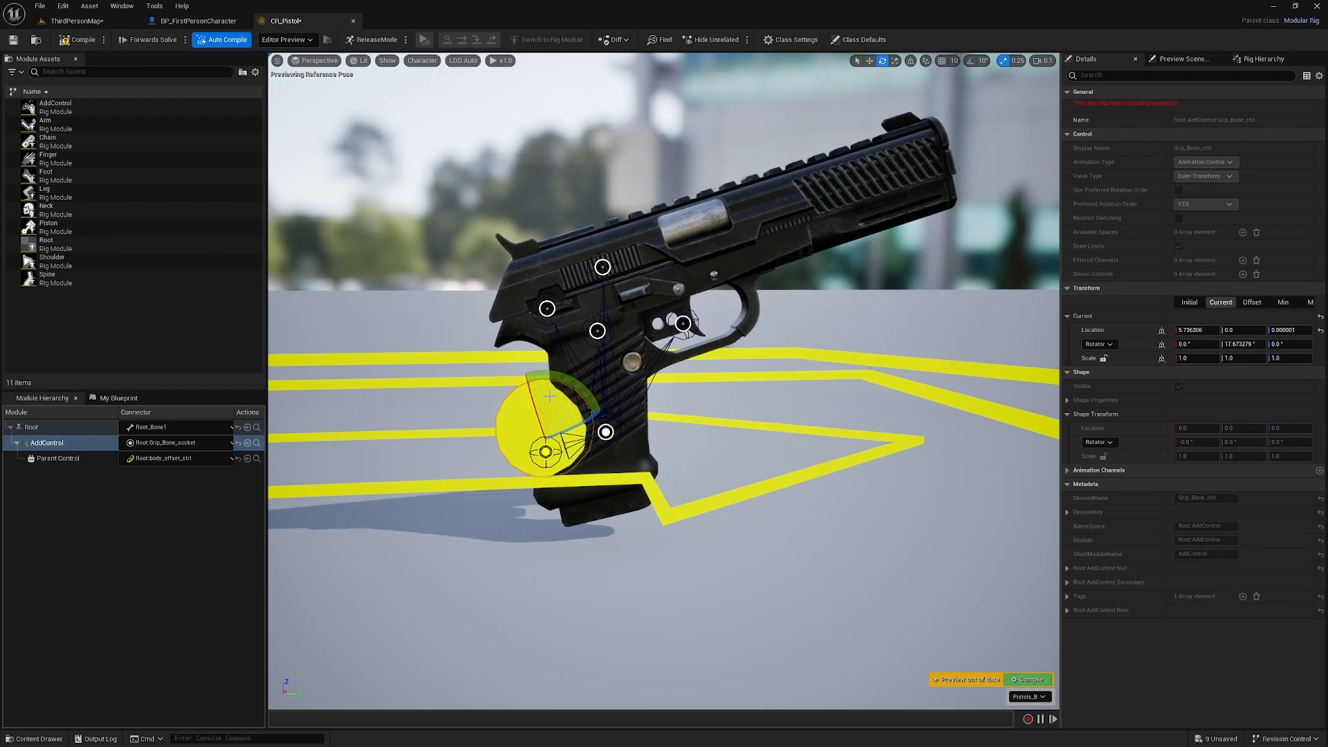
pyautogui.hotkey('ctrl', 'z')
pyautogui.hotkey('ctrl', 'z')
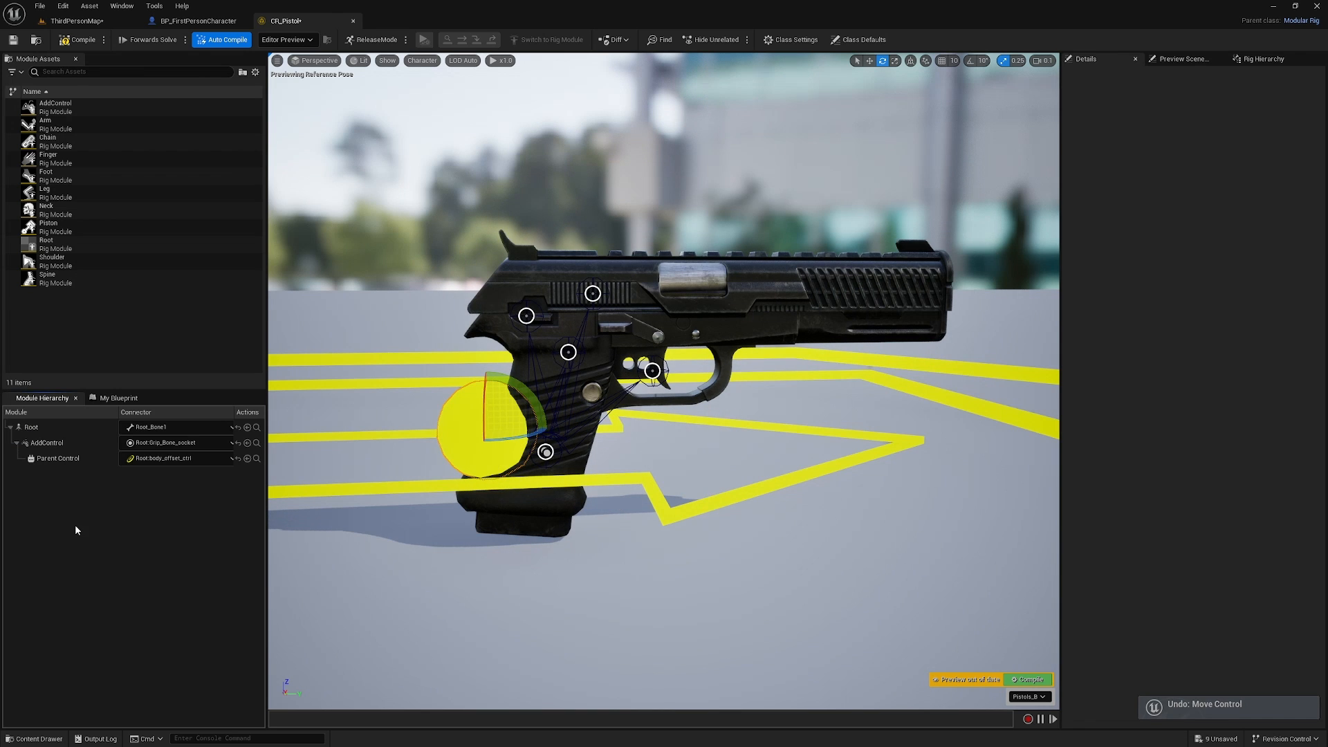
# Add a second AddControl module under the Root module and connect it to Trigger_Bone_socket
pyautogui.moveTo(592, 442); pyautogui.dragTo(519, 440, button='right')
pyautogui.press('d')
pyautogui.press('w')
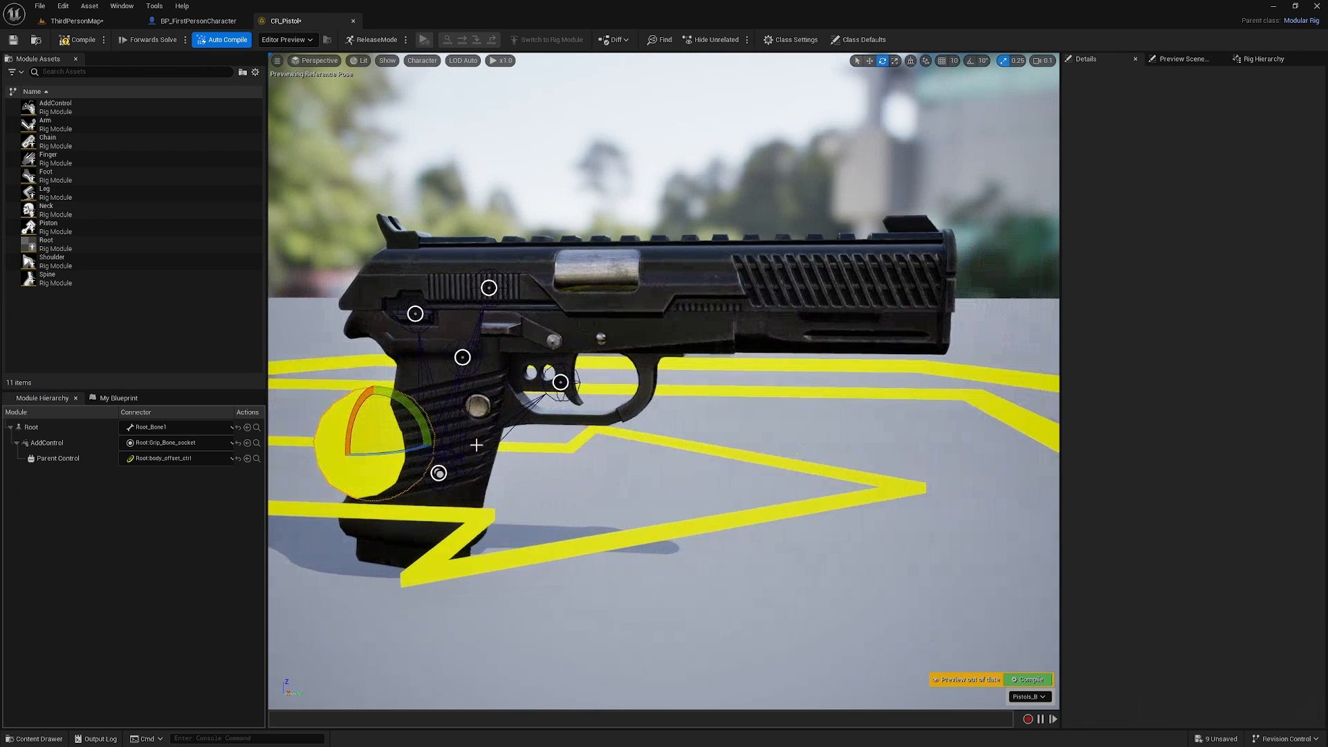
pyautogui.rightClick(36, 426)
pyautogui.click(142, 458)
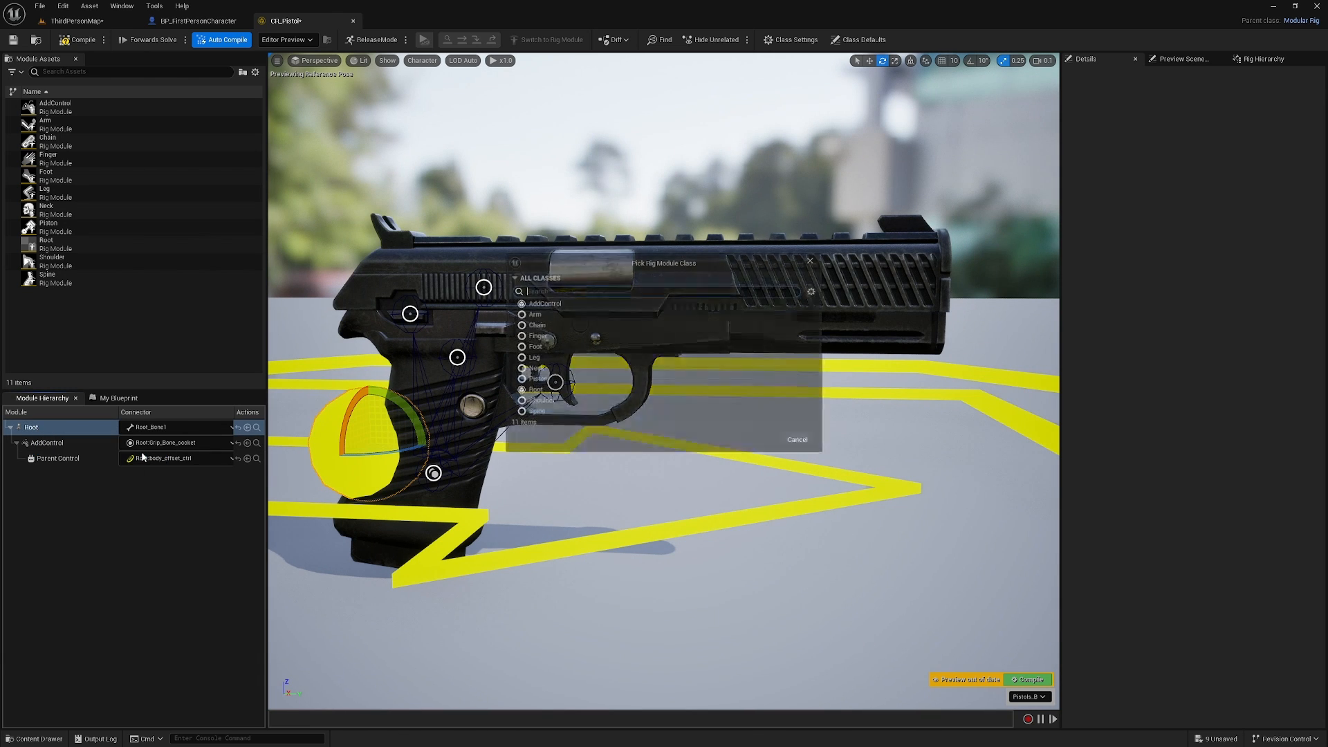
pyautogui.click(544, 304)
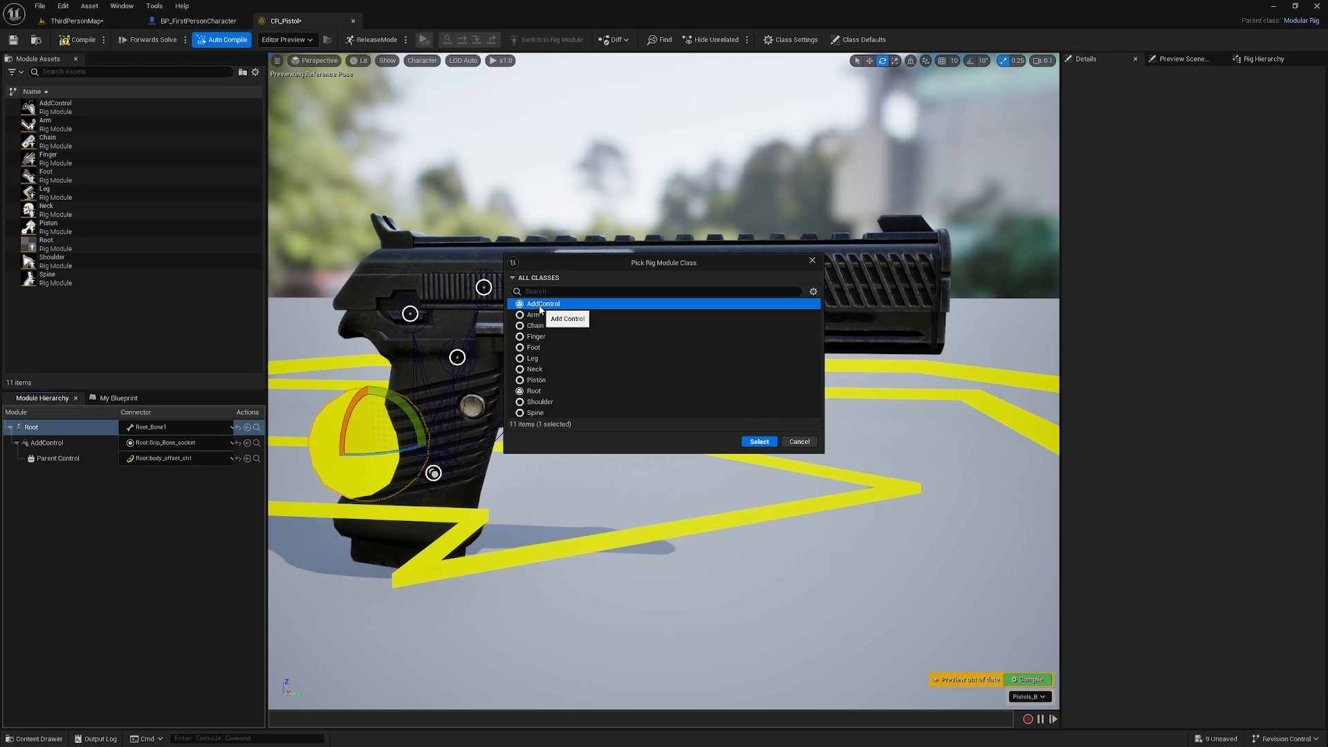
pyautogui.click(759, 443)
pyautogui.click(196, 473)
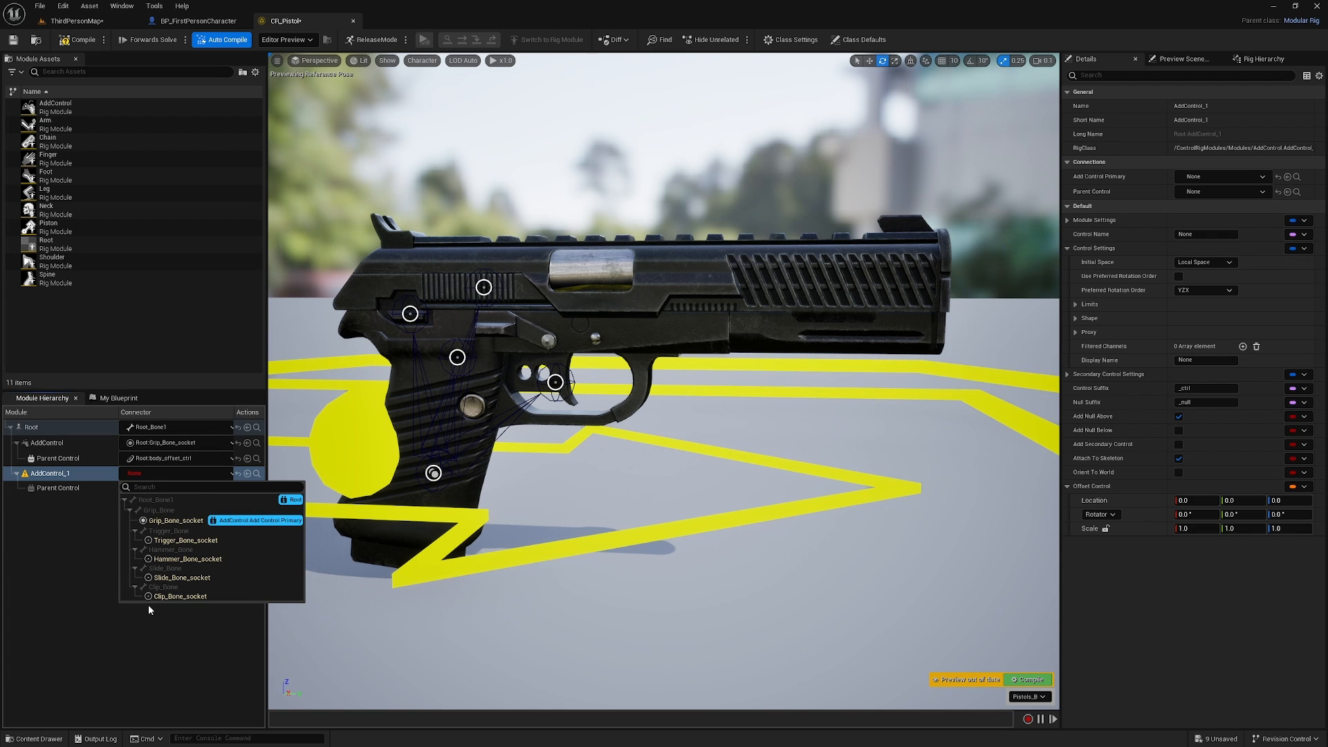
pyautogui.click(185, 541)
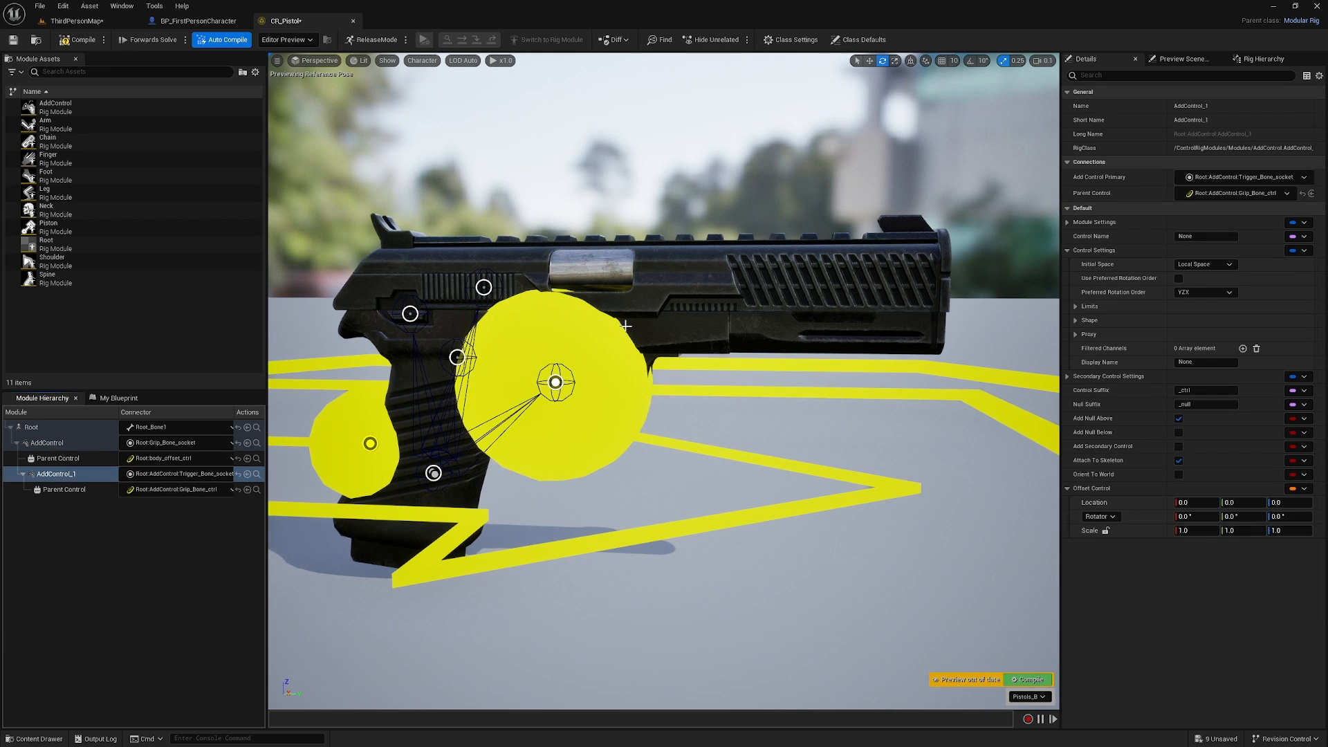
# Set the trigger module's Offset Control scale uniformly to 0.4 with the scale locked, and unlock the scale
pyautogui.click(1105, 531)
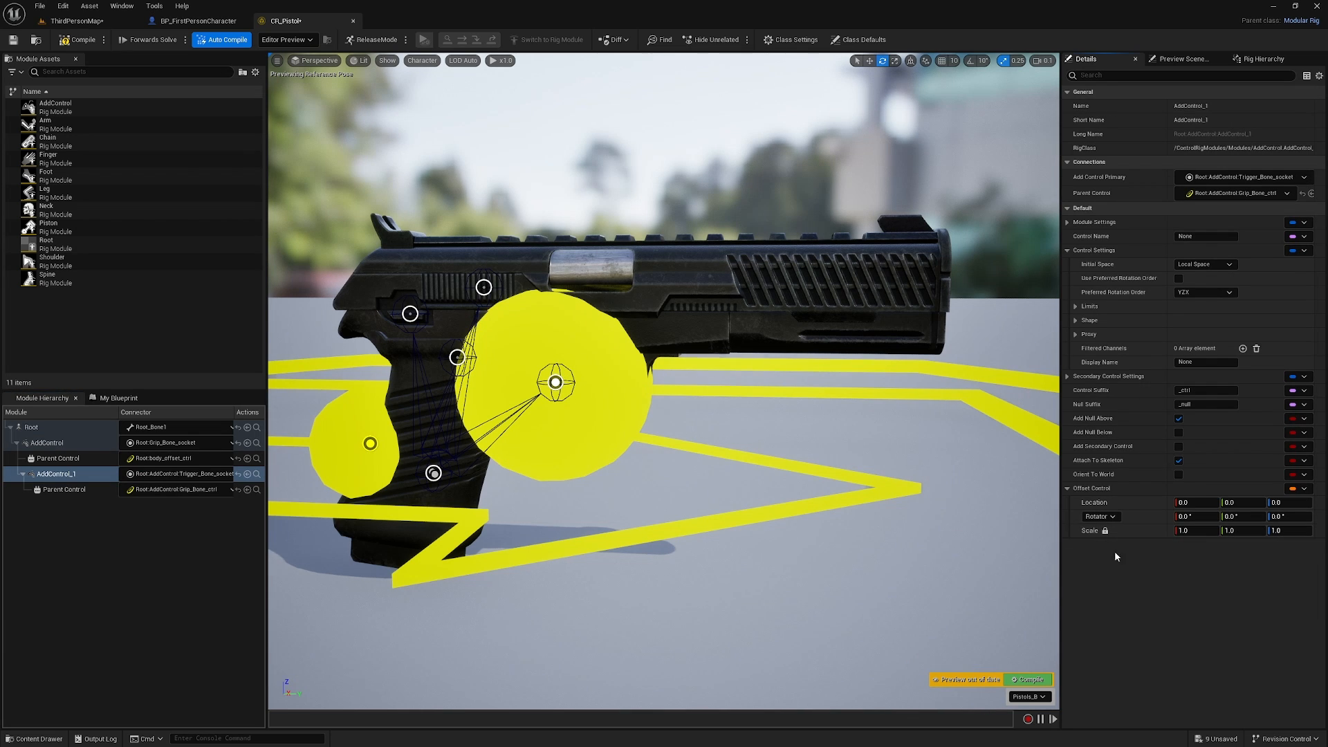
pyautogui.click(1207, 532)
pyautogui.write('0.5')
pyautogui.press('Return')
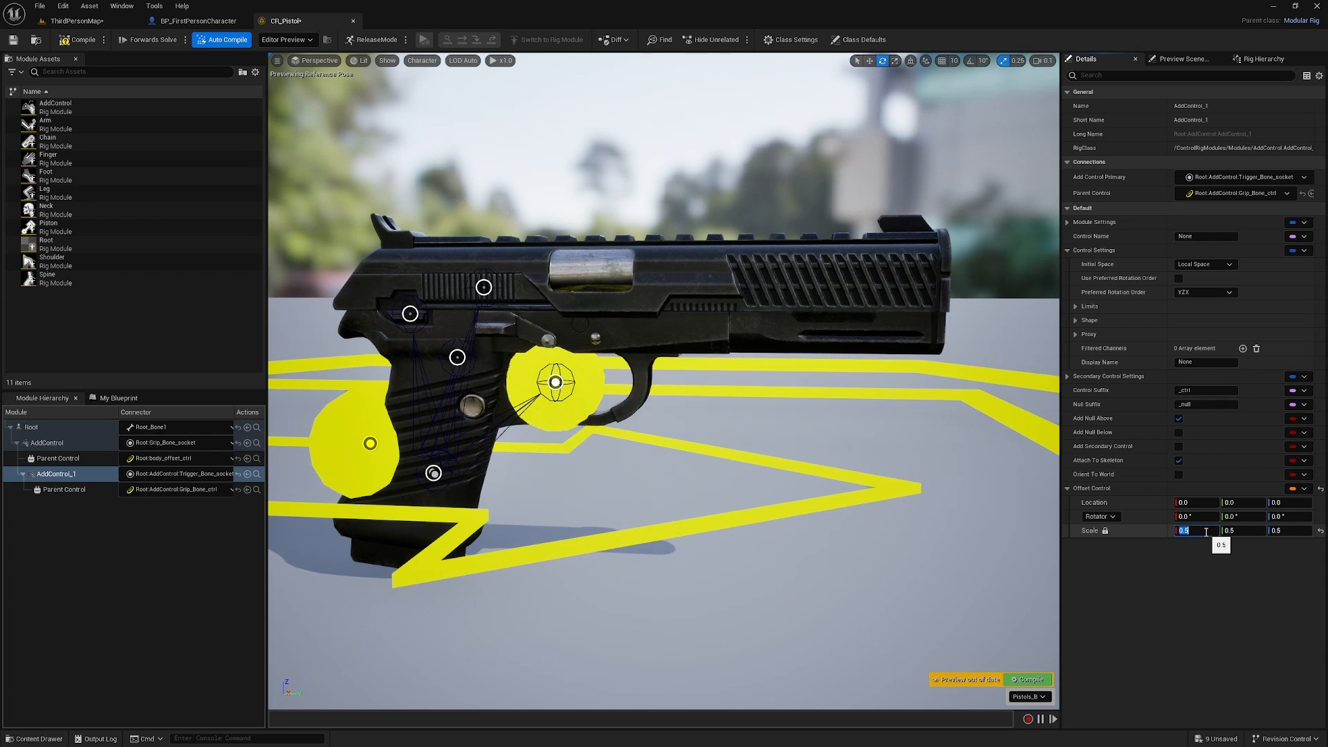
pyautogui.write('0.4')
pyautogui.press('Return')
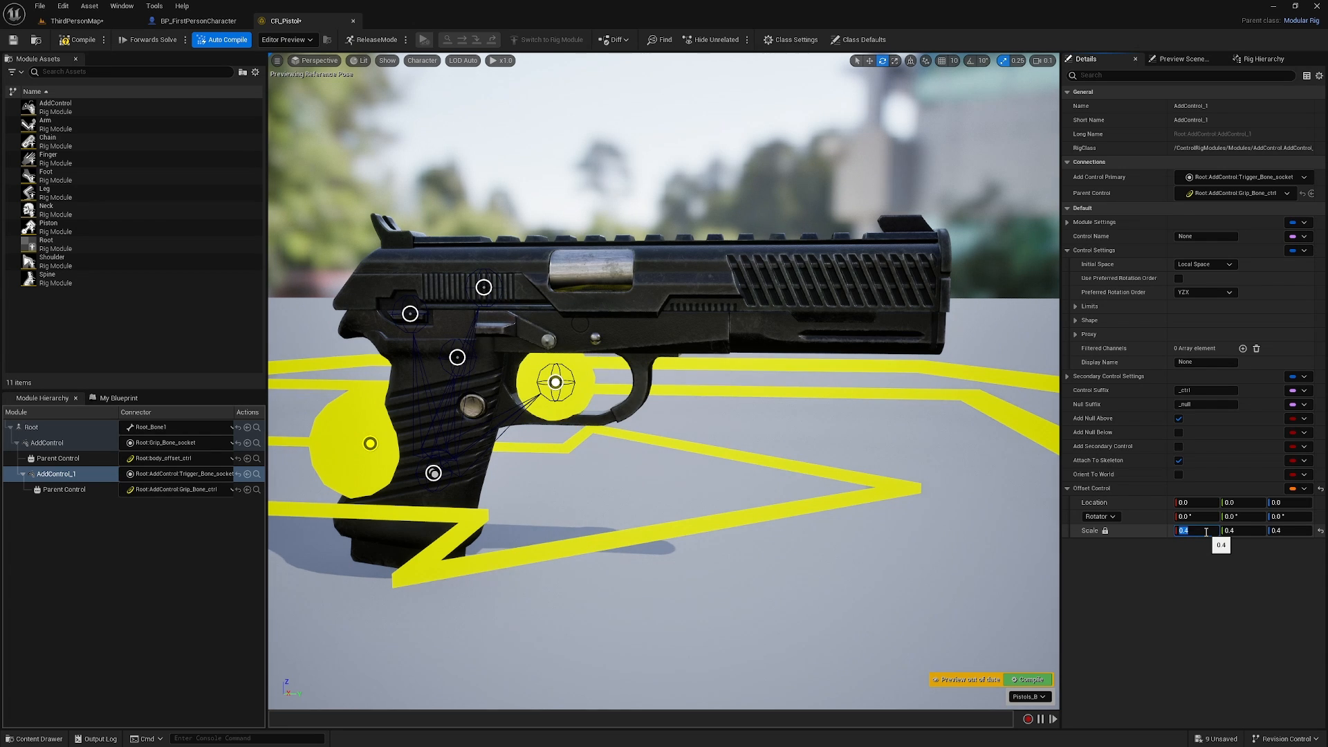
pyautogui.click(1105, 530)
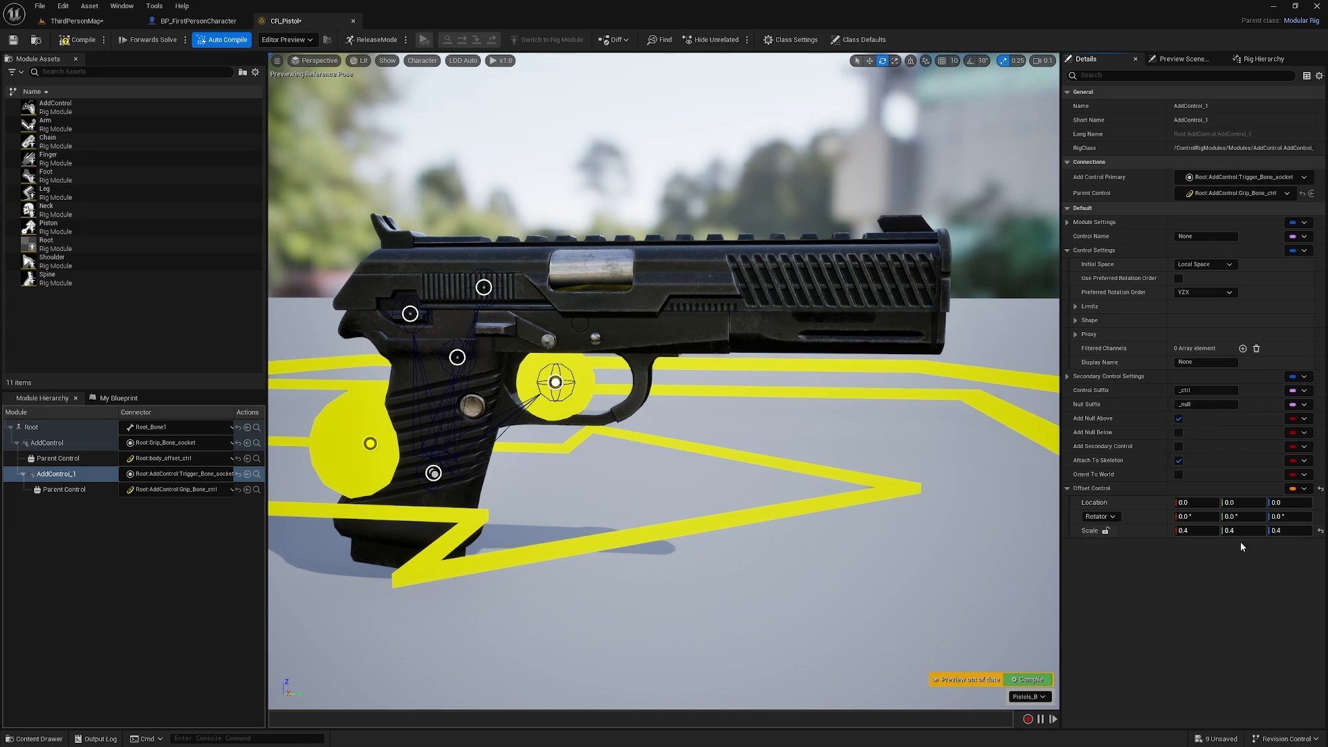
# Set the trigger module's Offset Control scale to 0.25 on both Y and Z
pyautogui.moveTo(919, 503); pyautogui.dragTo(744, 505, button='right')
pyautogui.press('d')
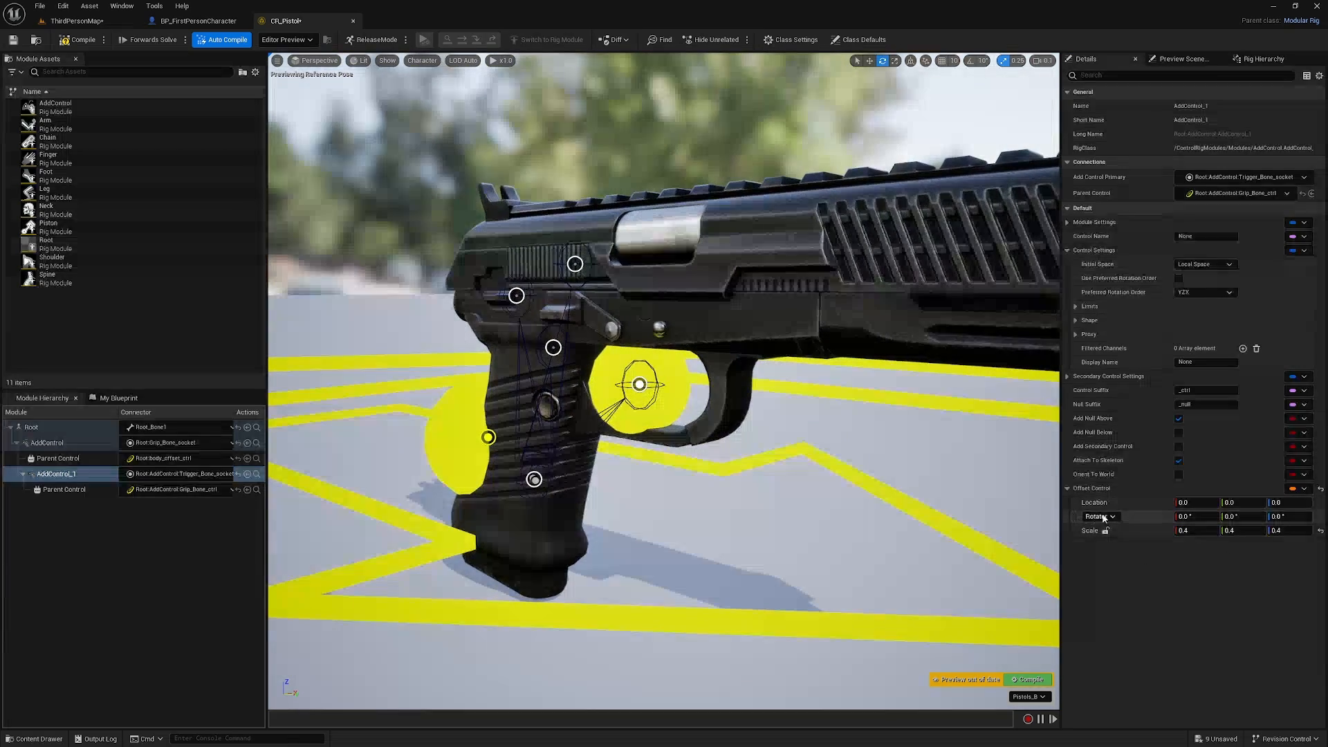
pyautogui.click(1248, 531)
pyautogui.write('0')
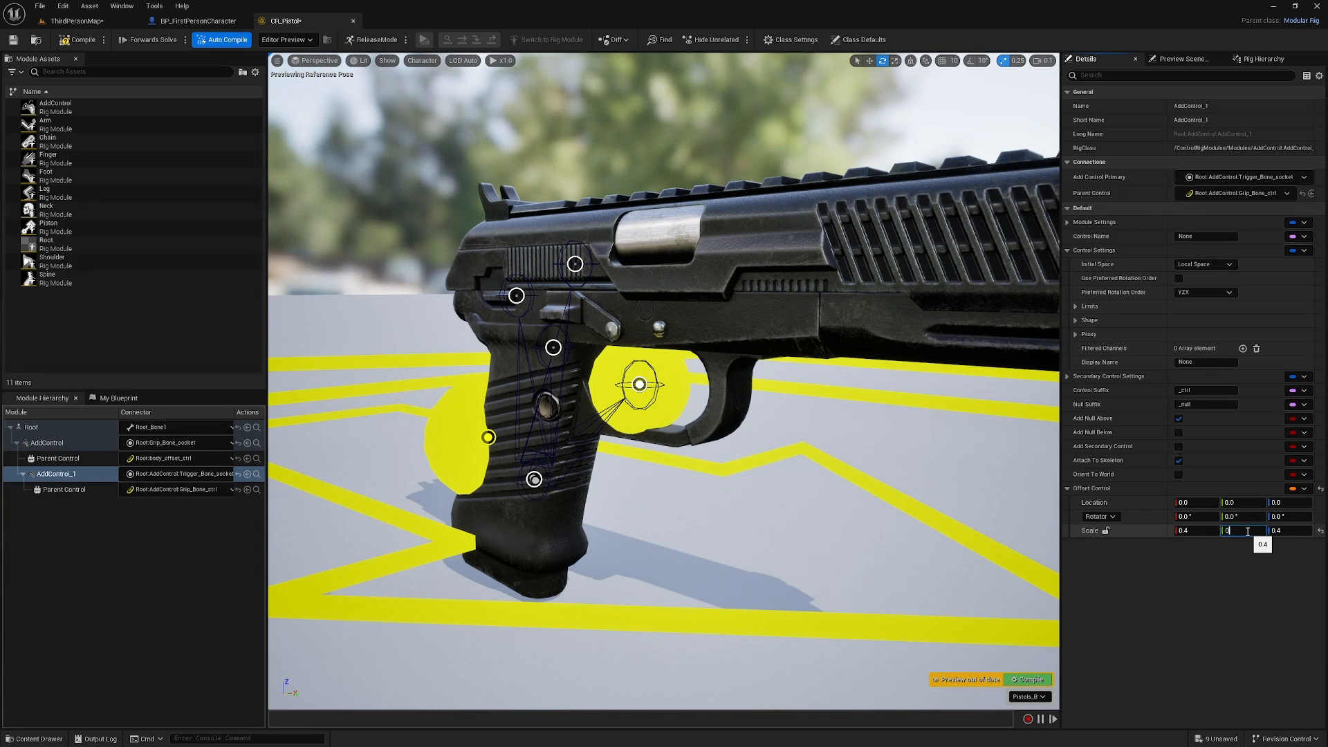
pyautogui.write('.25')
pyautogui.press('Return')
pyautogui.click(1284, 530)
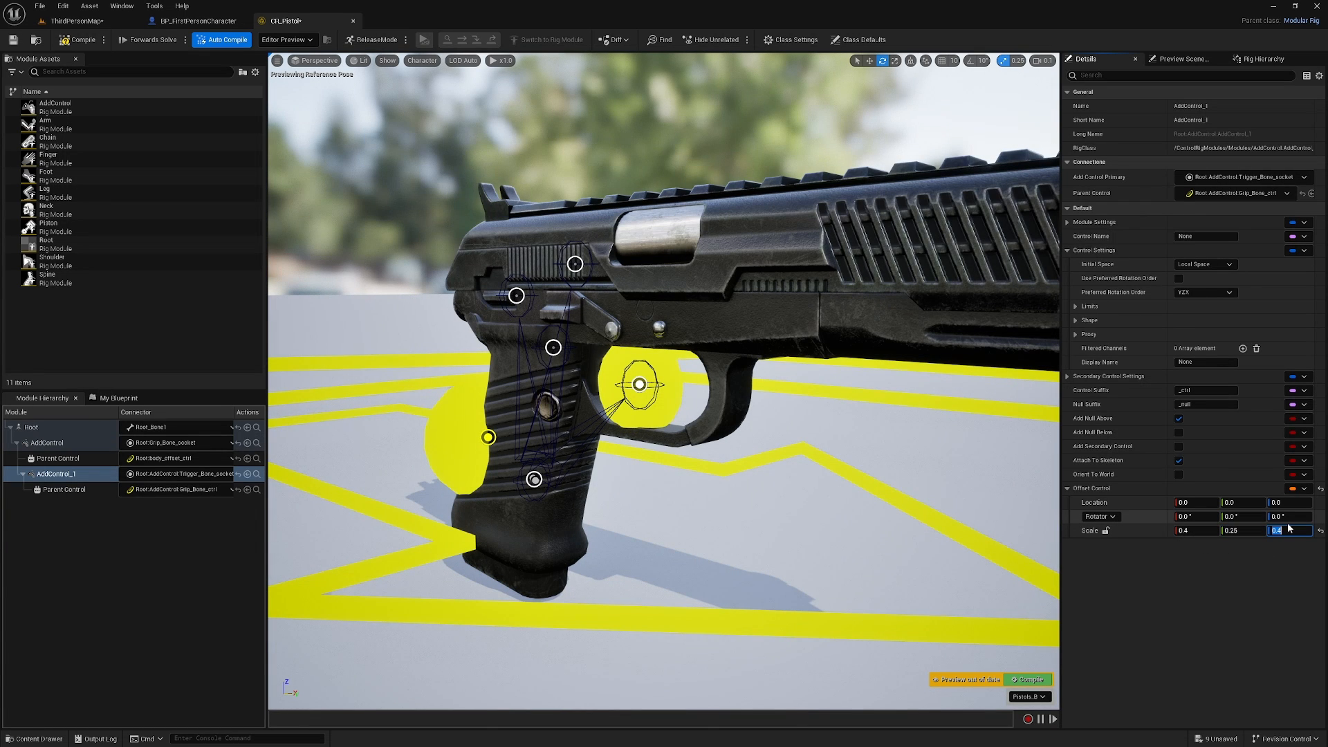
pyautogui.write('0.25')
pyautogui.press('Return')
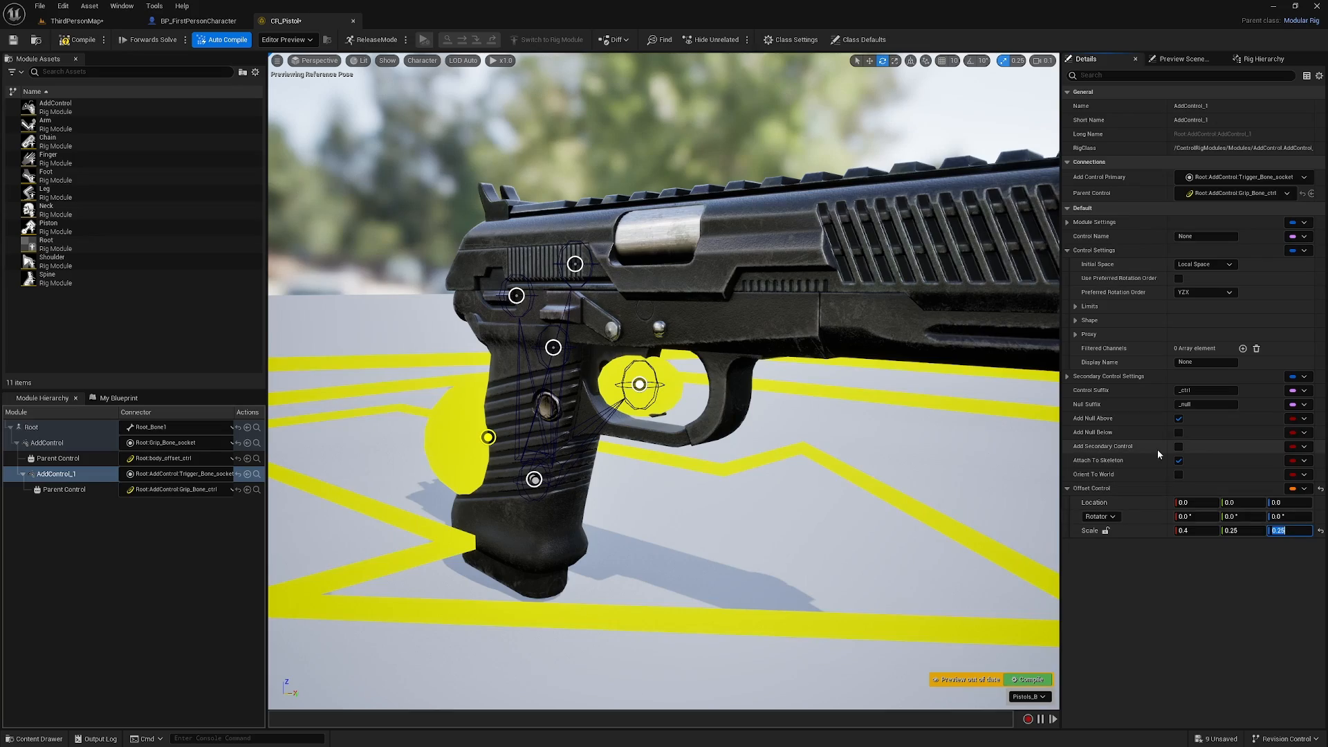
# Set the trigger module's Offset Control scale to 0.25 on X and 0.4 on Y
pyautogui.moveTo(844, 415); pyautogui.dragTo(933, 469, button='right')
pyautogui.scroll(1, 844, 415)
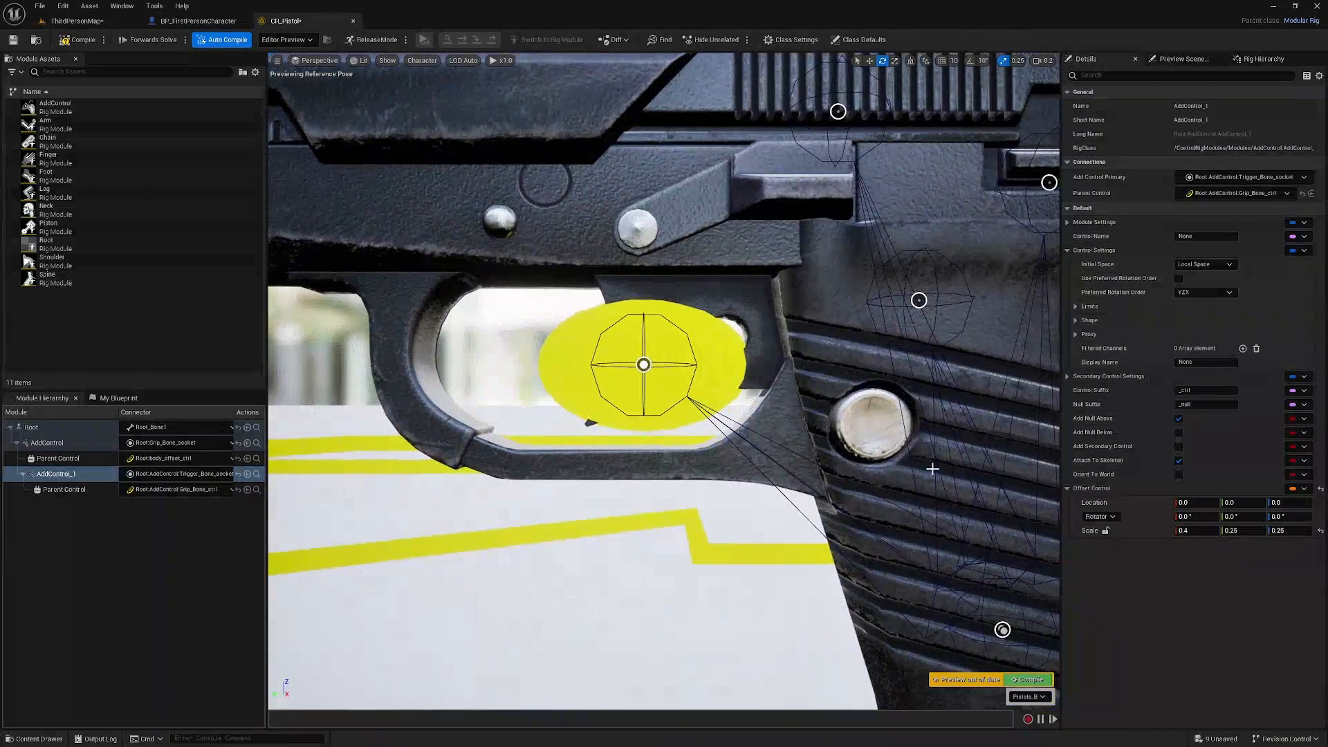
pyautogui.click(1196, 530)
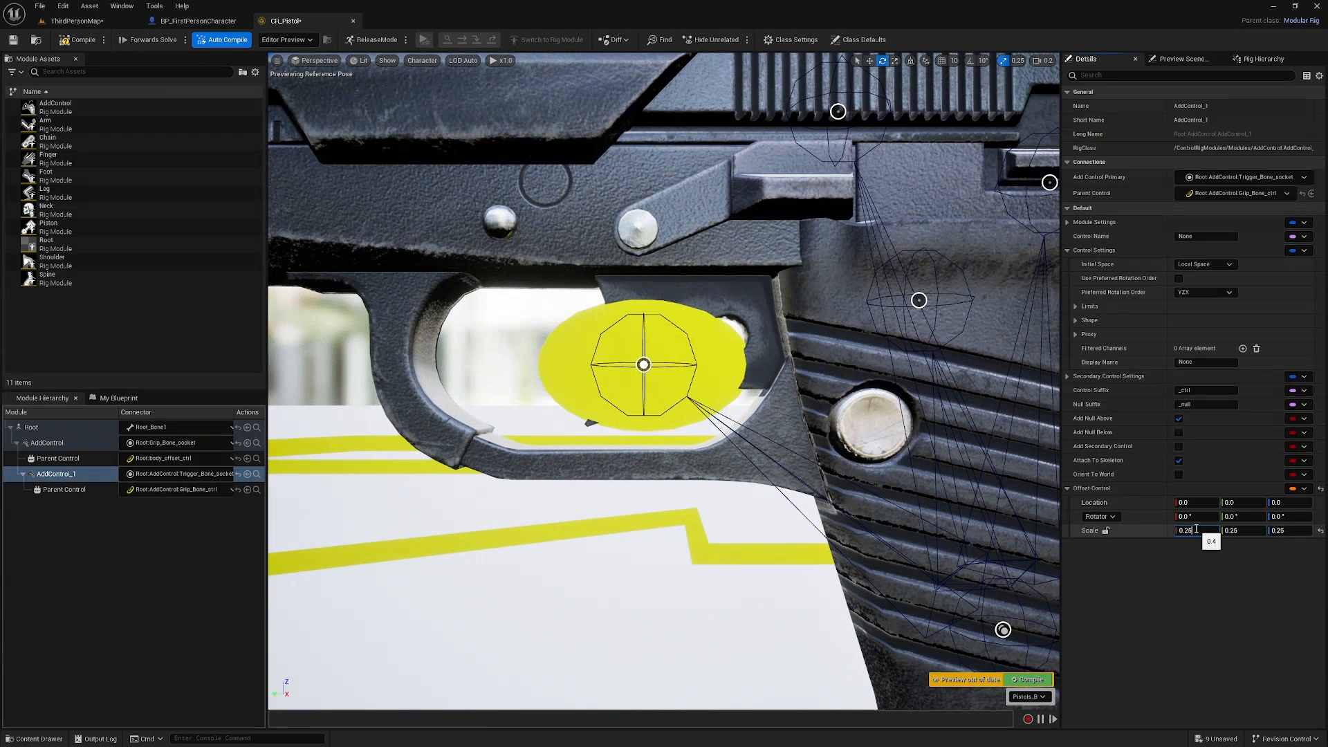
pyautogui.write('0.25')
pyautogui.press('Return')
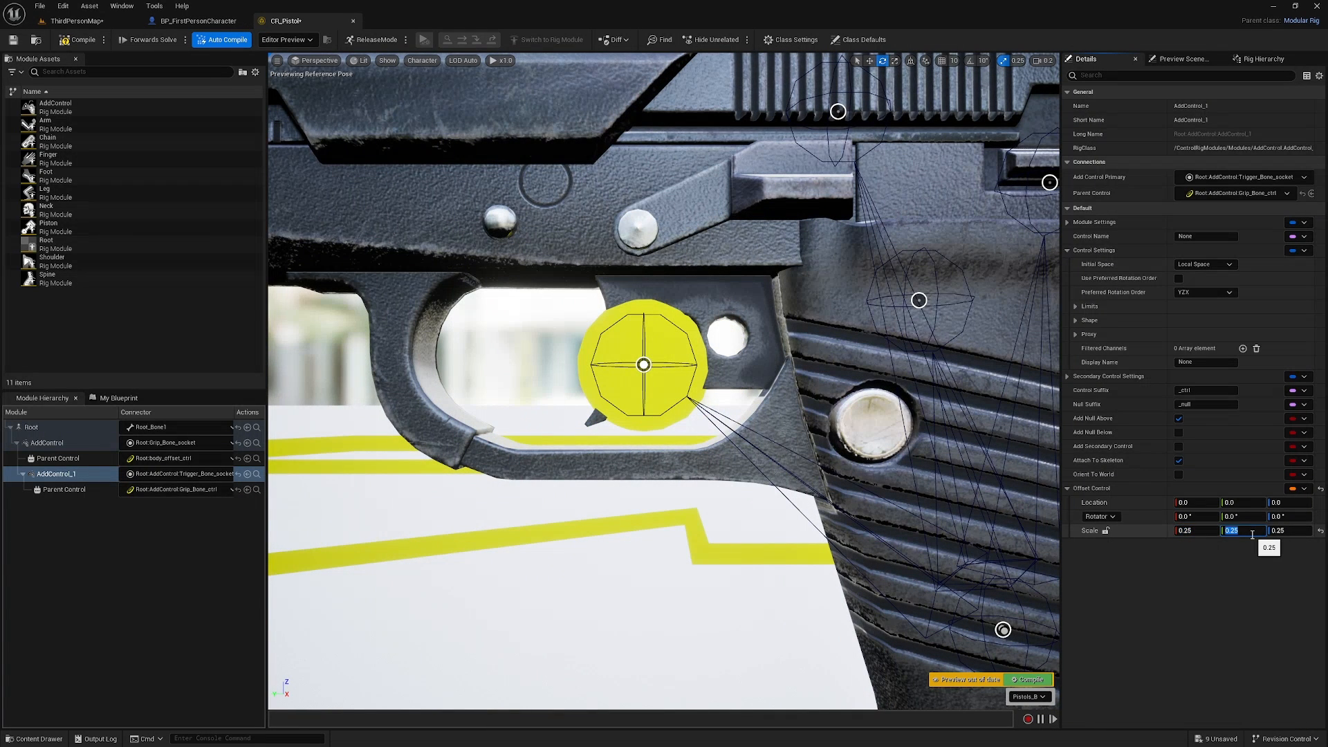
pyautogui.write('0.4')
pyautogui.press('Return')
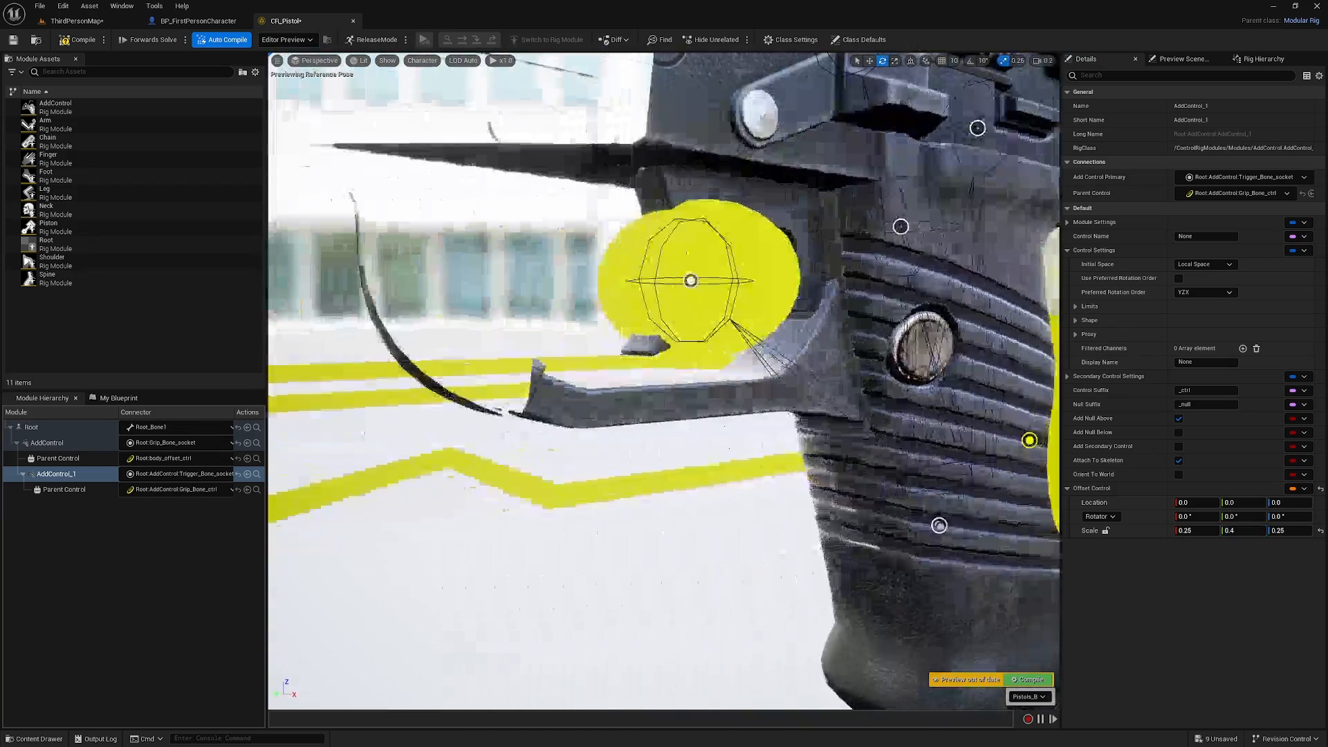
# Set the trigger module's Offset Control scale Y to 0.5 and its location Z to 1.72
pyautogui.keyDown('alt'); pyautogui.moveTo(665, 381); pyautogui.dragTo(844, 415); pyautogui.keyUp('alt')
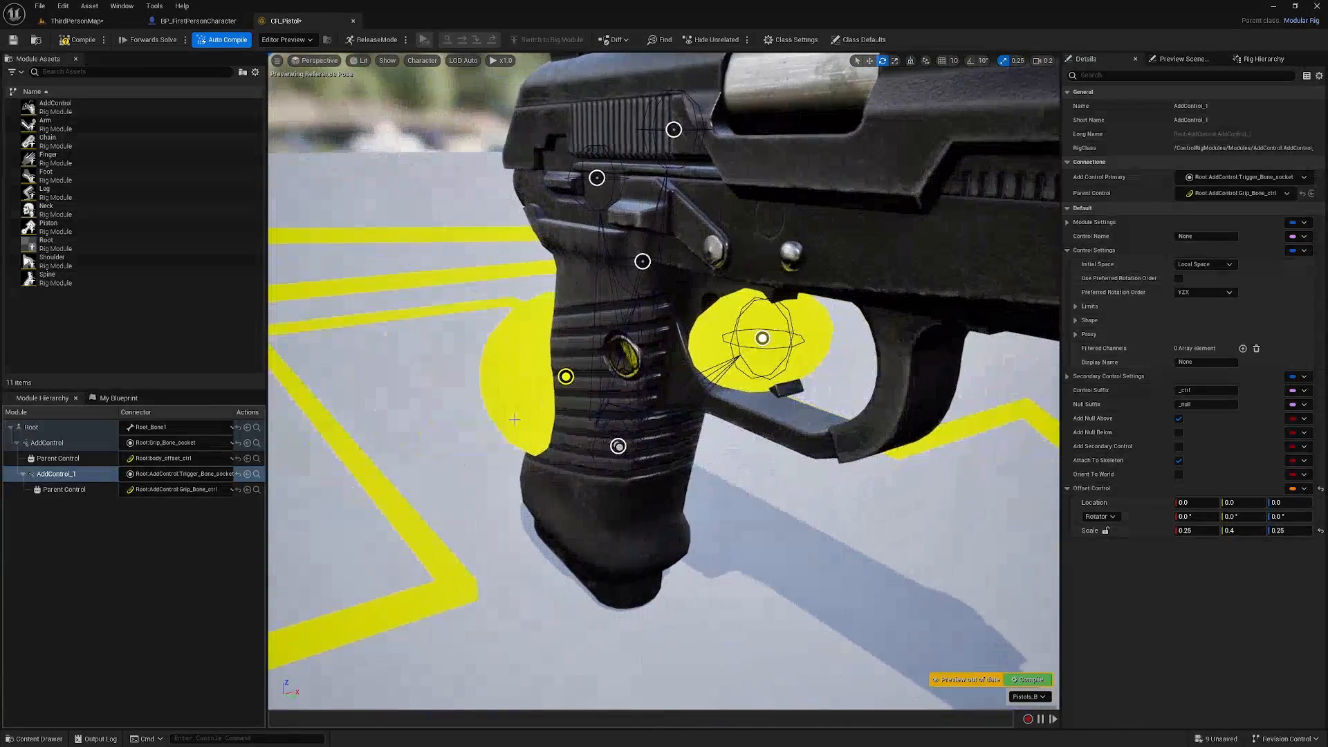
pyautogui.click(1247, 529)
pyautogui.write('0.5')
pyautogui.press('Return')
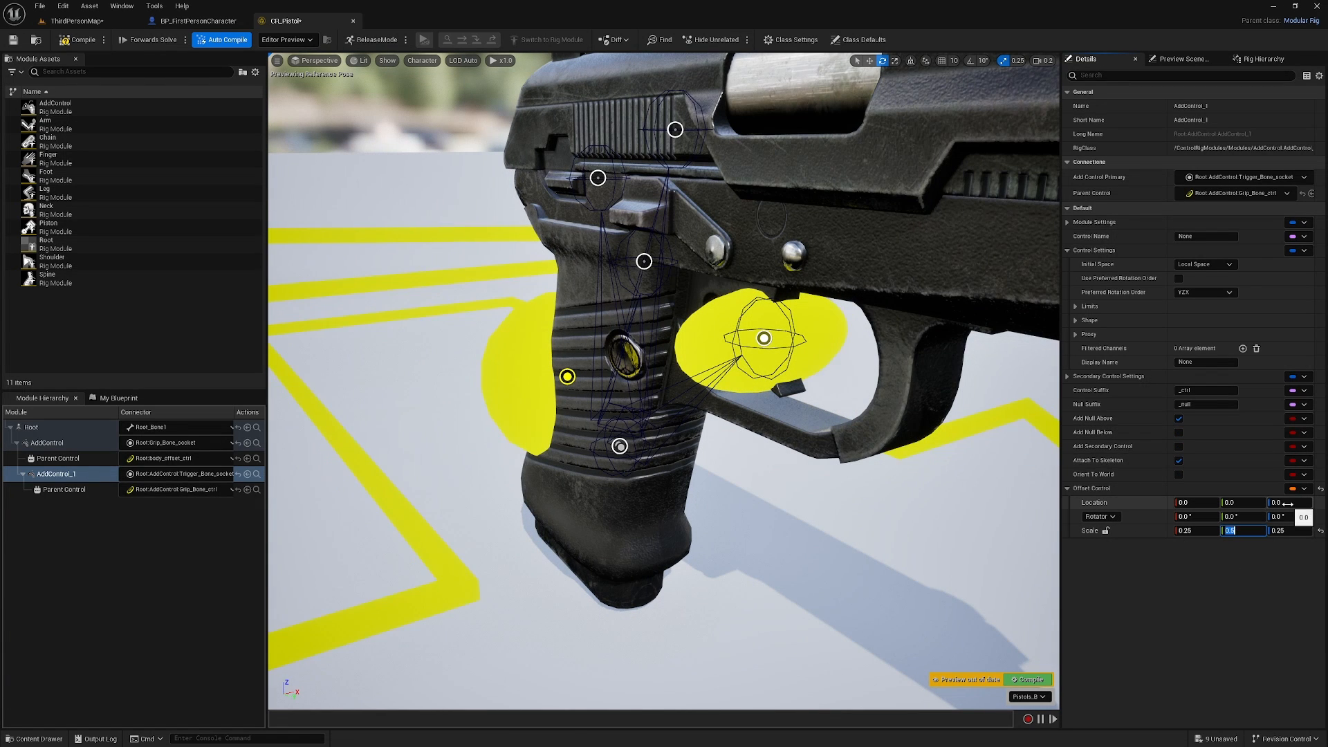
pyautogui.moveTo(1288, 503); pyautogui.dragTo(1319, 503)
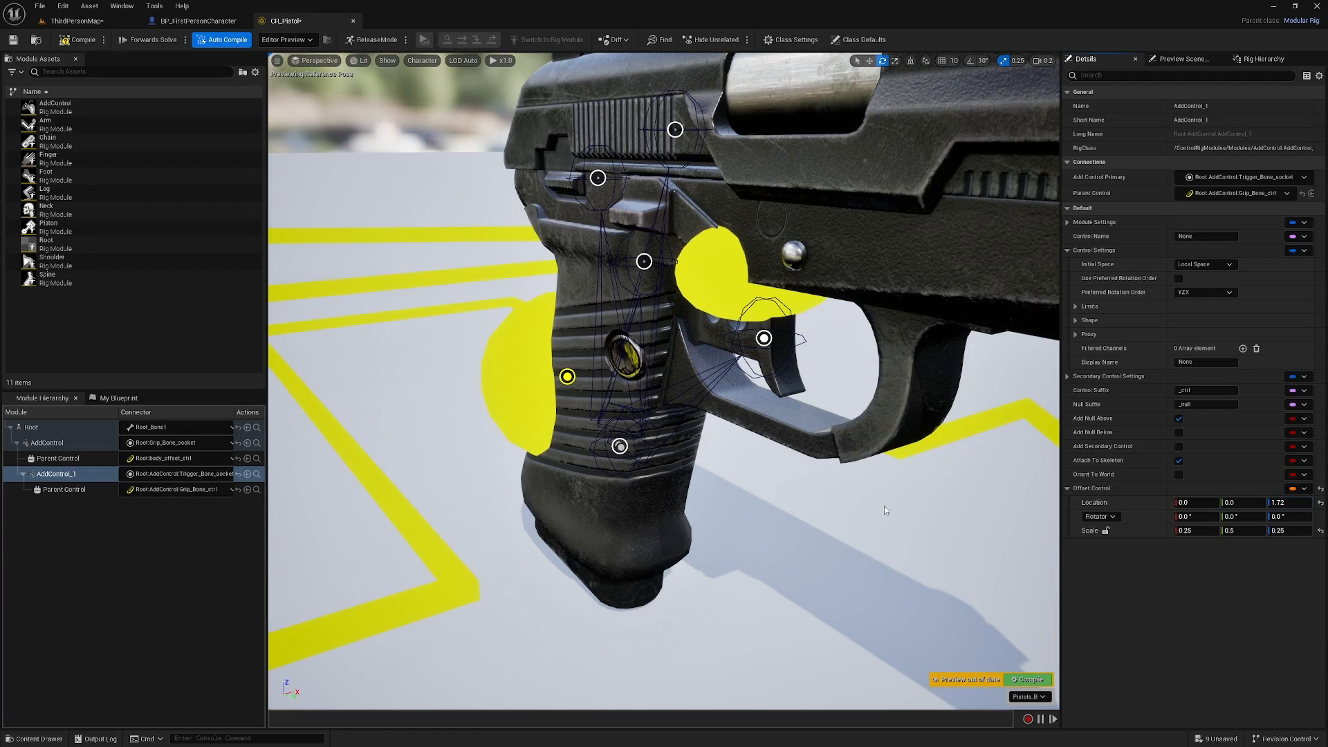
# Test the trigger control by moving it about 6.2 along X, and undo the move
pyautogui.keyDown('alt'); pyautogui.moveTo(830, 443); pyautogui.dragTo(664, 373); pyautogui.keyUp('alt')
pyautogui.keyDown('alt'); pyautogui.moveTo(664, 374); pyautogui.dragTo(775, 153, button='middle'); pyautogui.keyUp('alt')
pyautogui.keyDown('alt'); pyautogui.moveTo(789, 335); pyautogui.dragTo(761, 304); pyautogui.keyUp('alt')
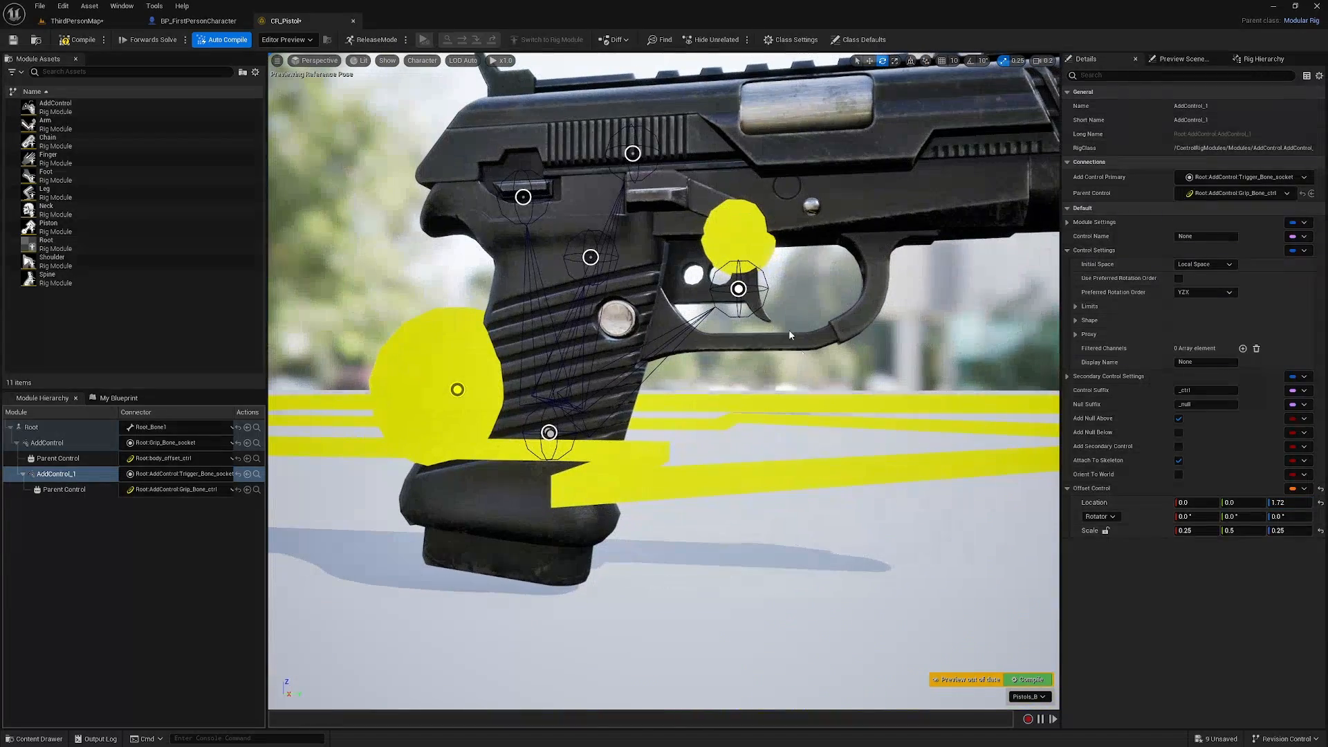
pyautogui.click(741, 234)
pyautogui.press('w')
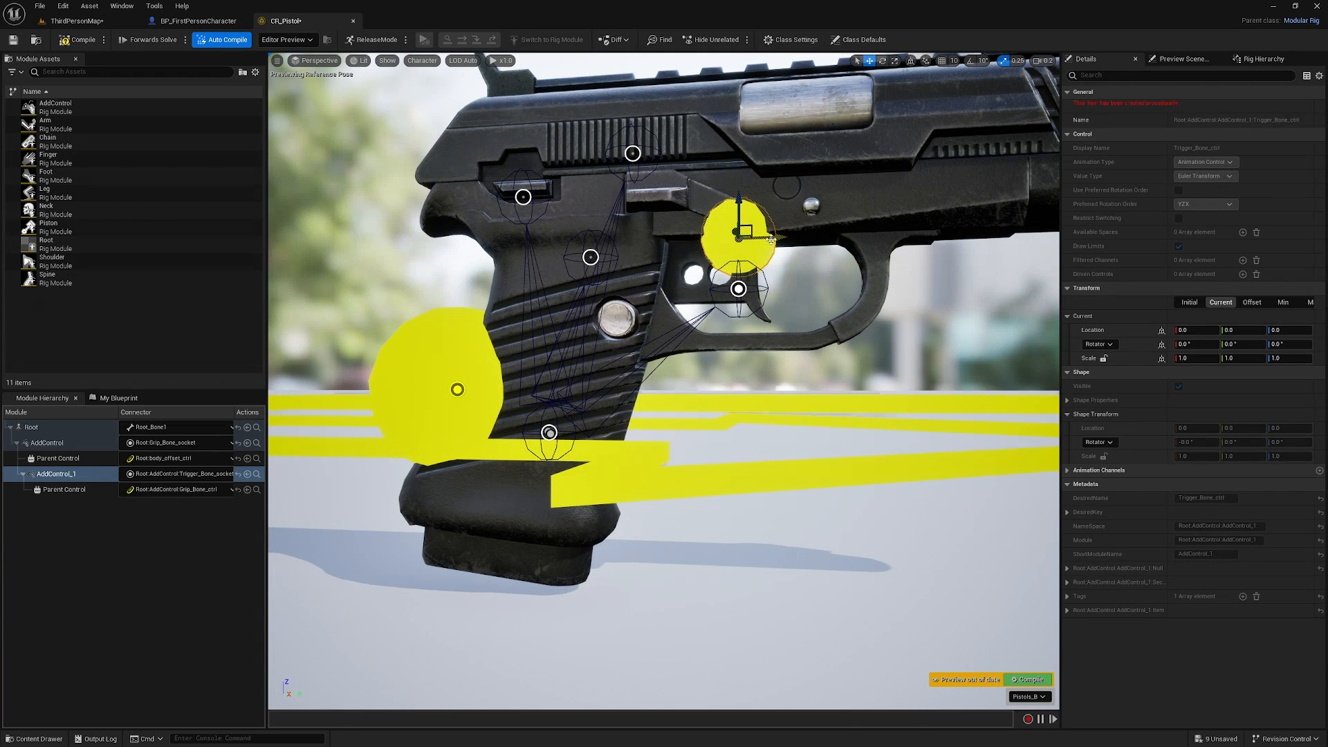
pyautogui.moveTo(771, 240); pyautogui.dragTo(813, 300)
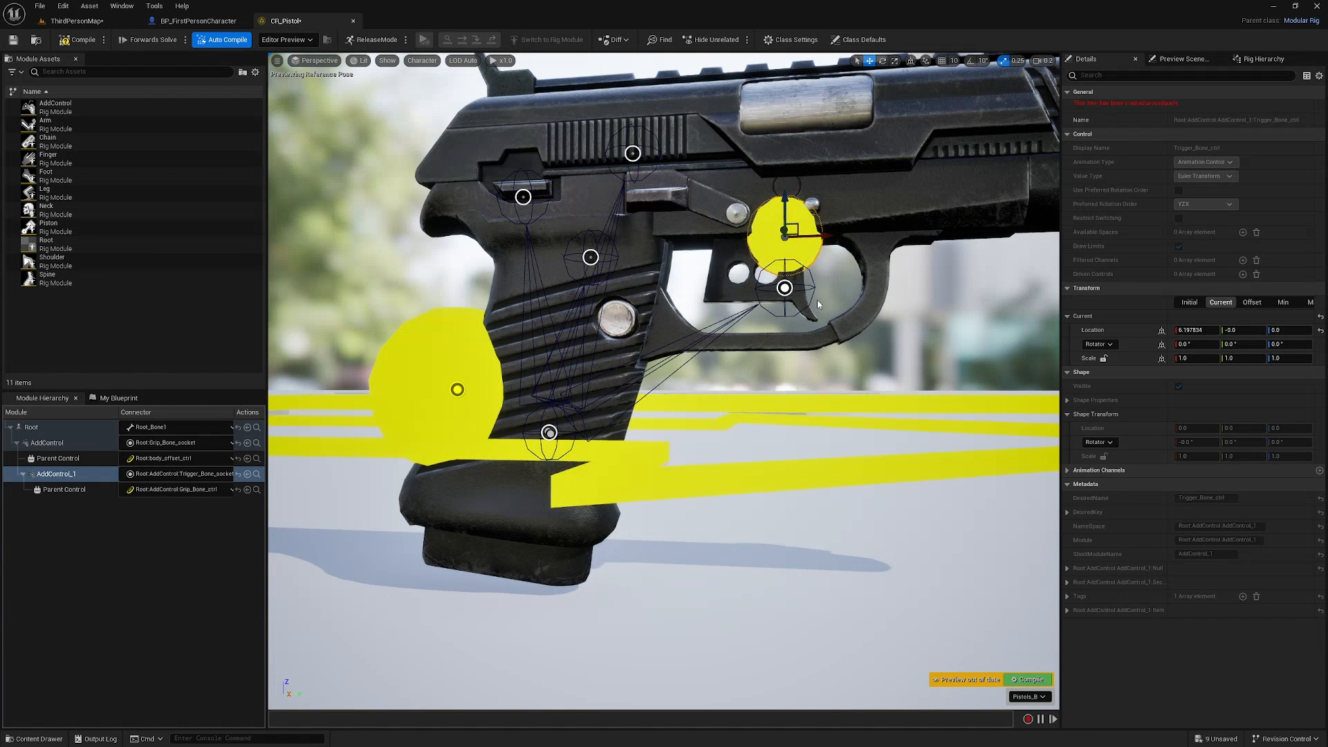
pyautogui.hotkey('ctrl', 'z')
pyautogui.moveTo(795, 332); pyautogui.dragTo(768, 393, button='right')
pyautogui.press('e')
pyautogui.press('d')
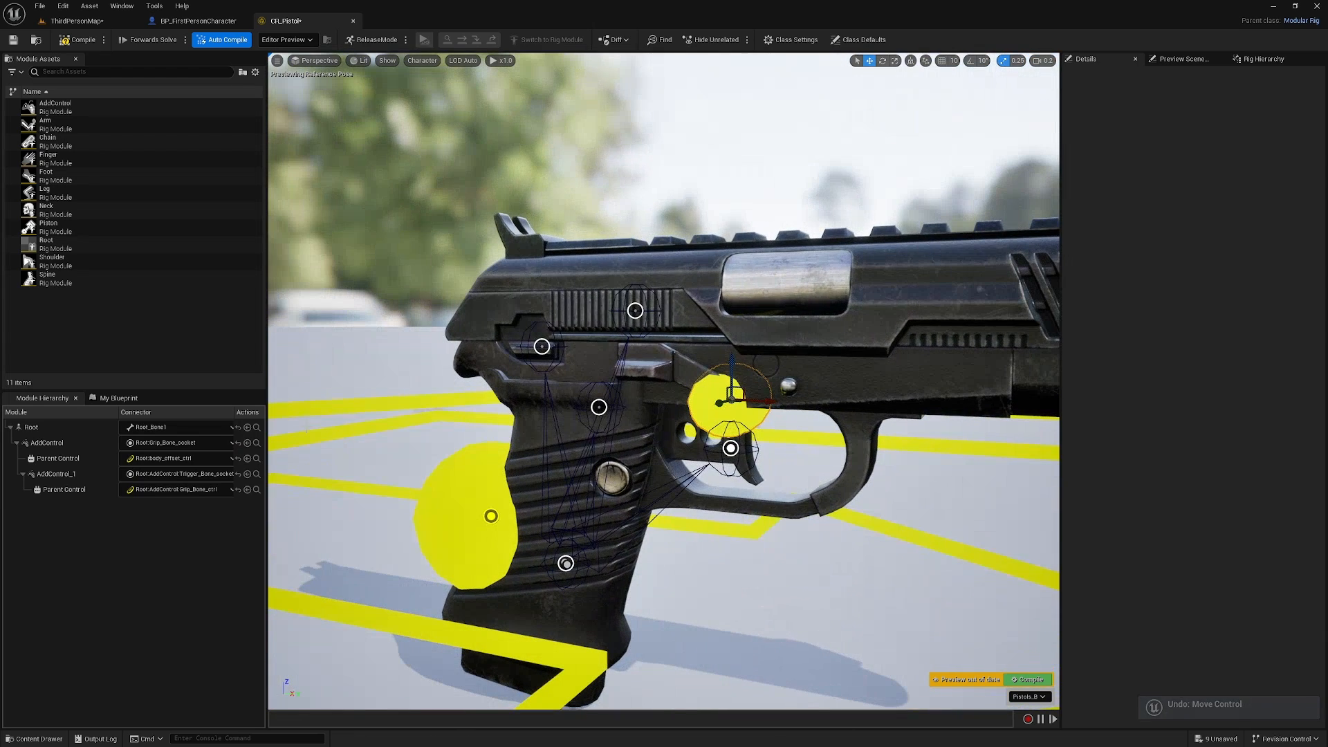
# Add a new AddControl module under the Root module and connect it to Slide_Bone_socket
pyautogui.rightClick(55, 430)
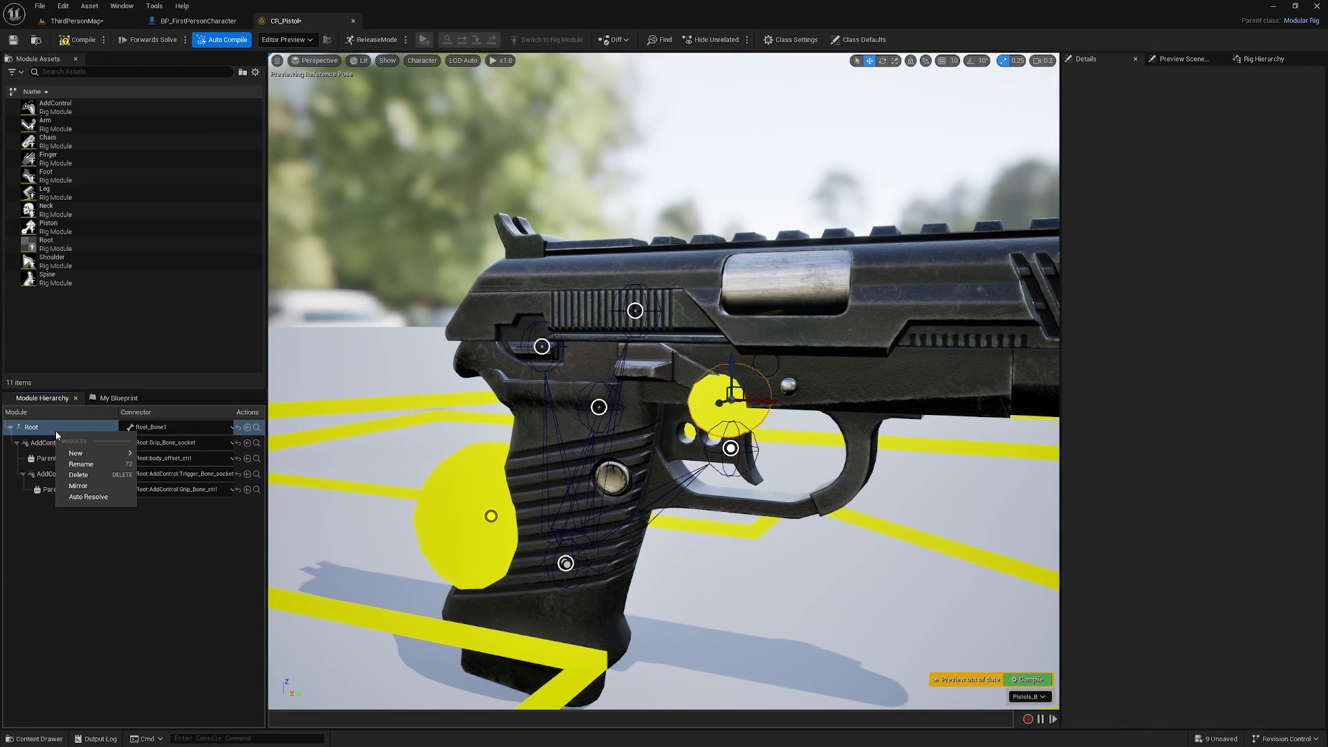
pyautogui.moveTo(104, 453)
pyautogui.click(165, 455)
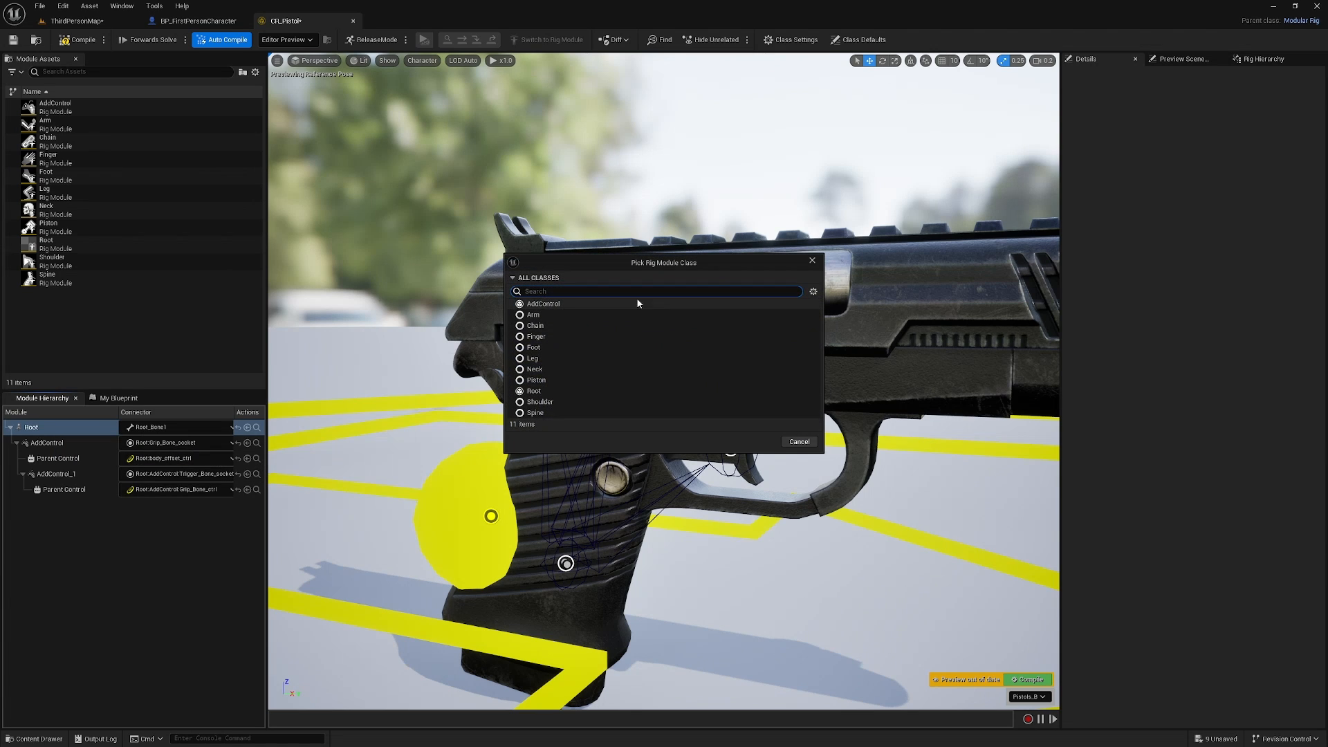
pyautogui.click(544, 304)
pyautogui.click(760, 441)
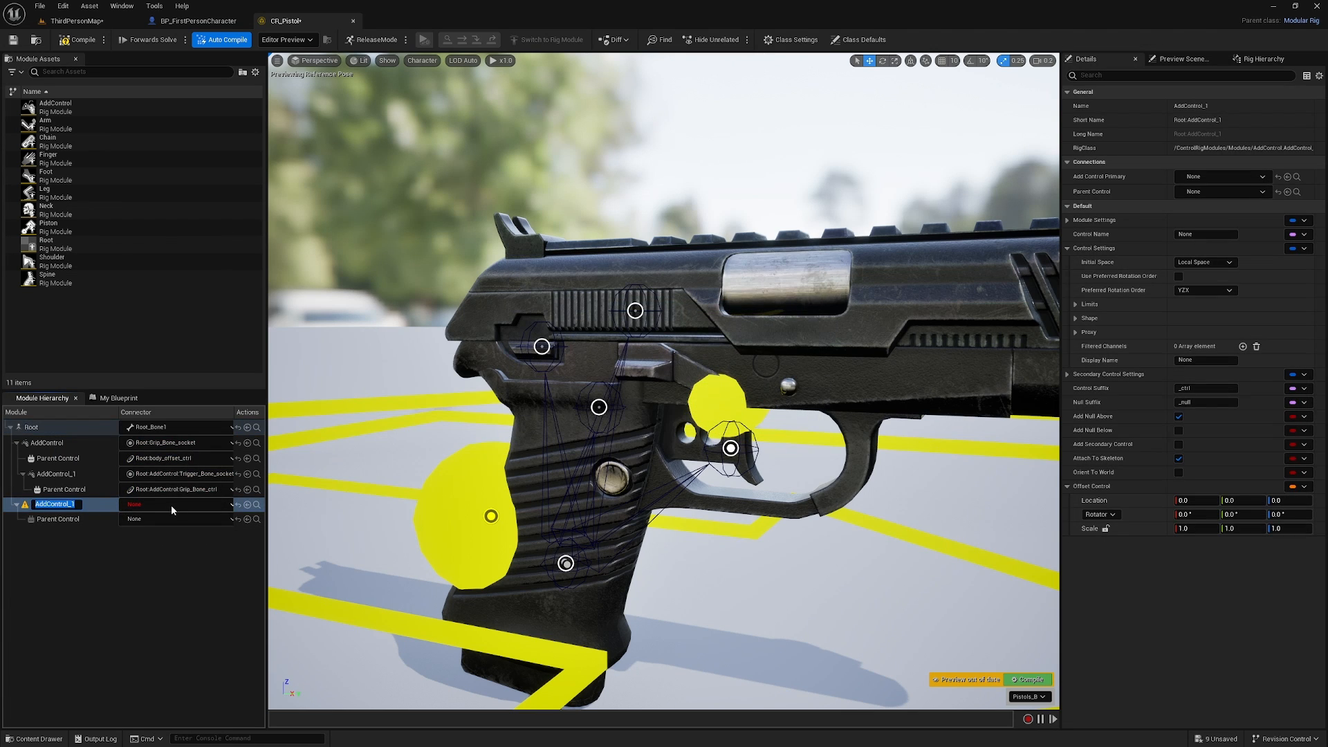
pyautogui.click(194, 501)
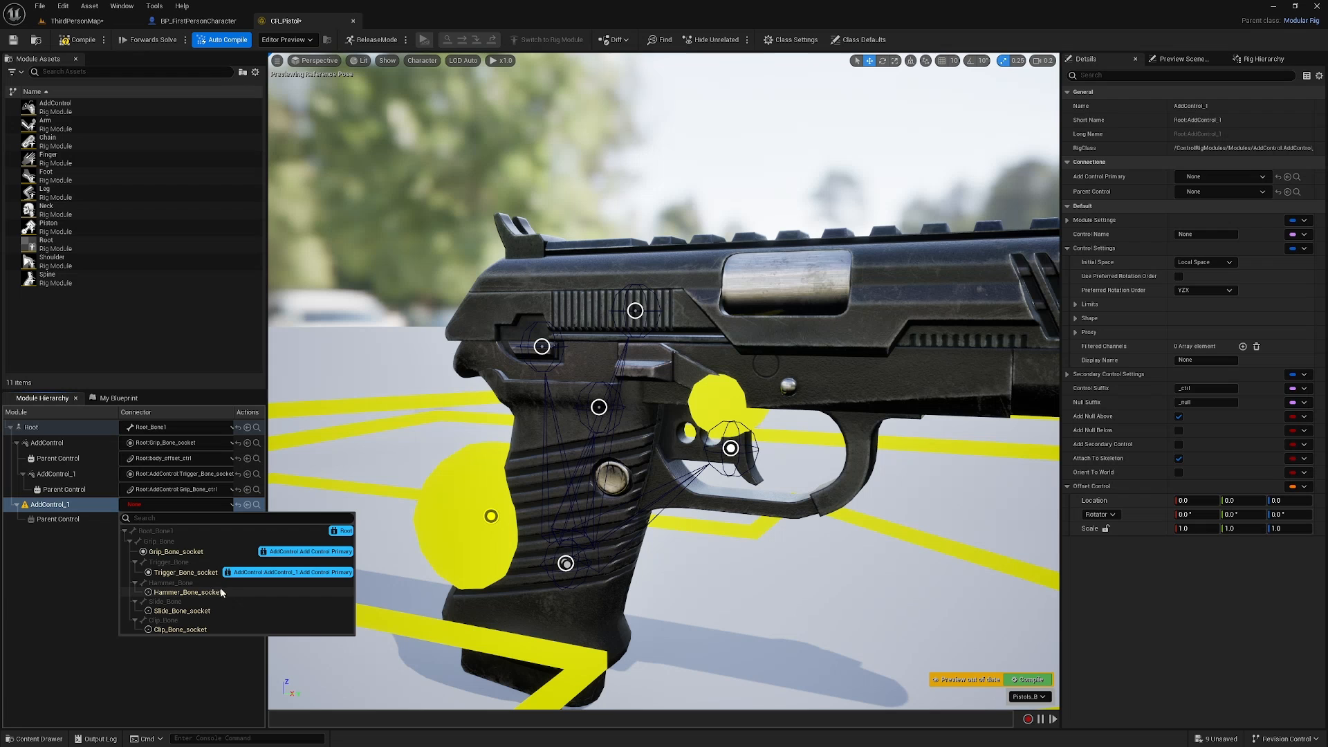
pyautogui.click(189, 611)
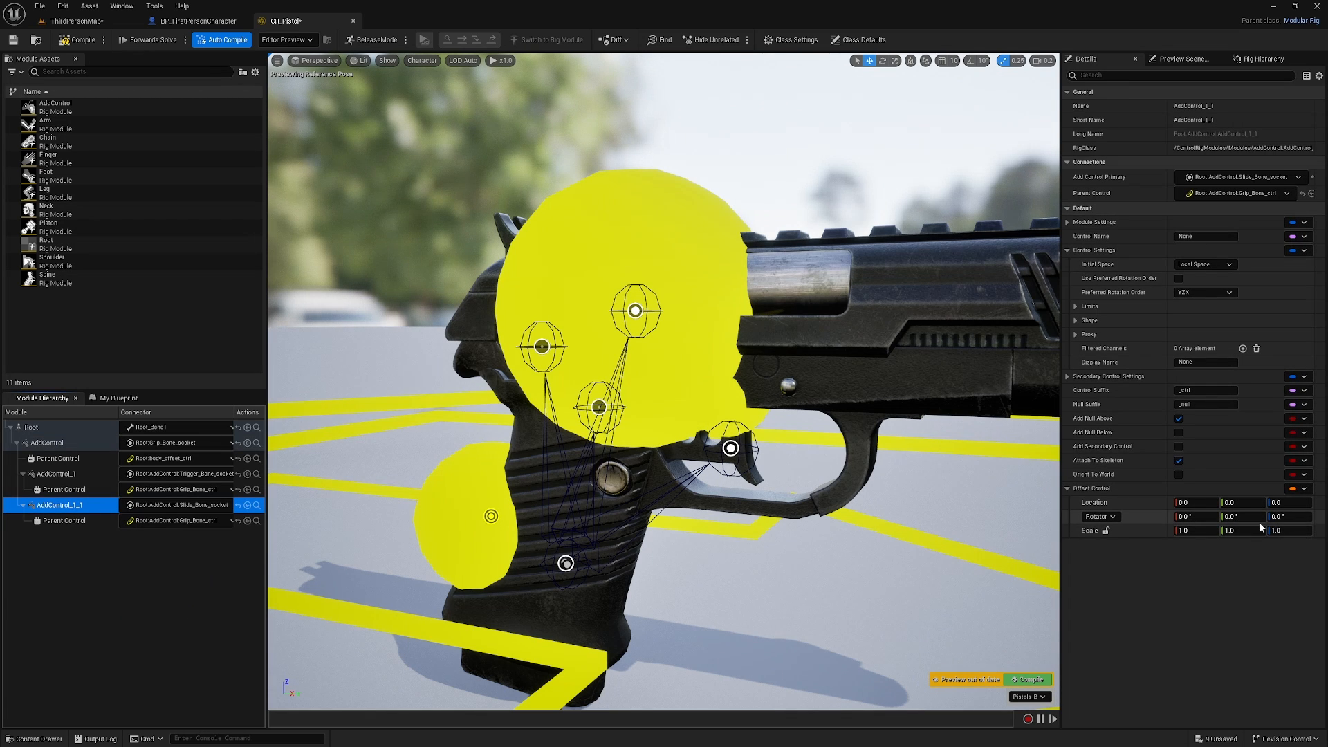
# Set the slide control's offset scale to X 0.4, Y 0.6 and Z 0.4
pyautogui.click(1106, 531)
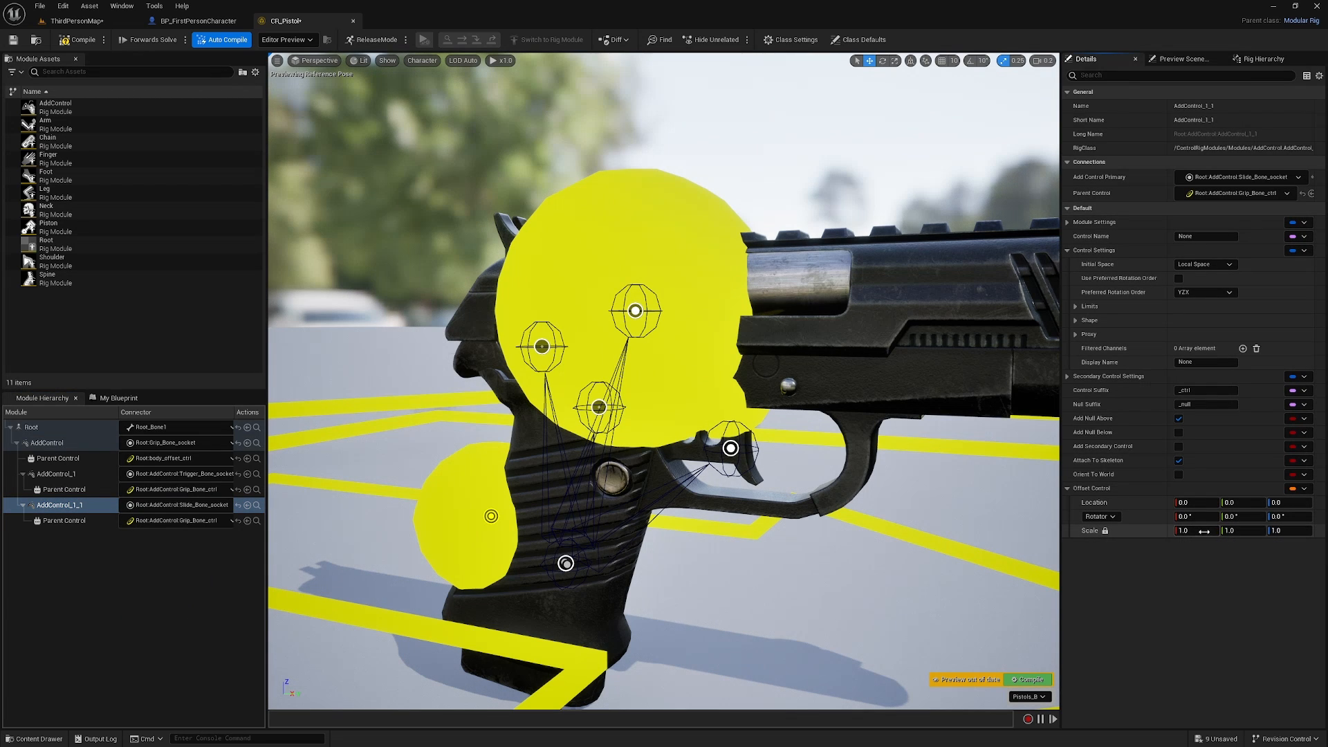
pyautogui.write('0.4')
pyautogui.press('Return')
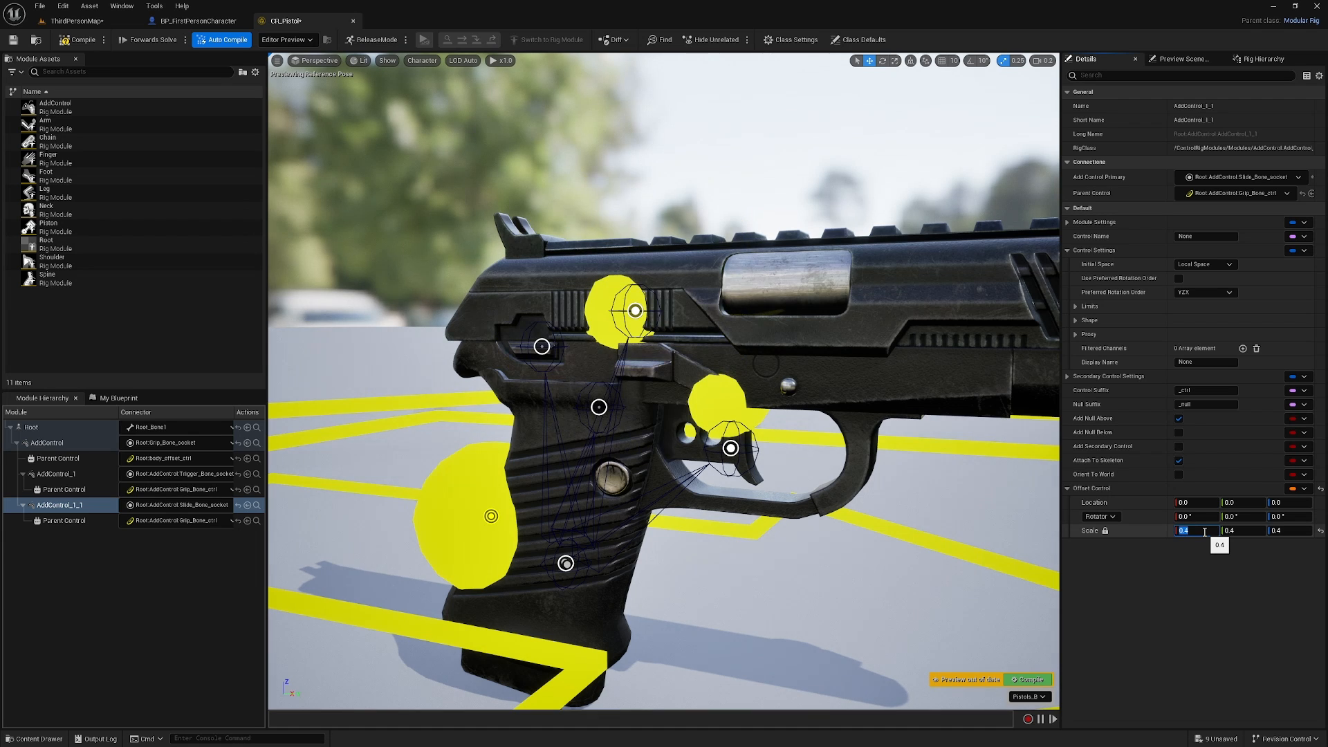
pyautogui.click(1105, 531)
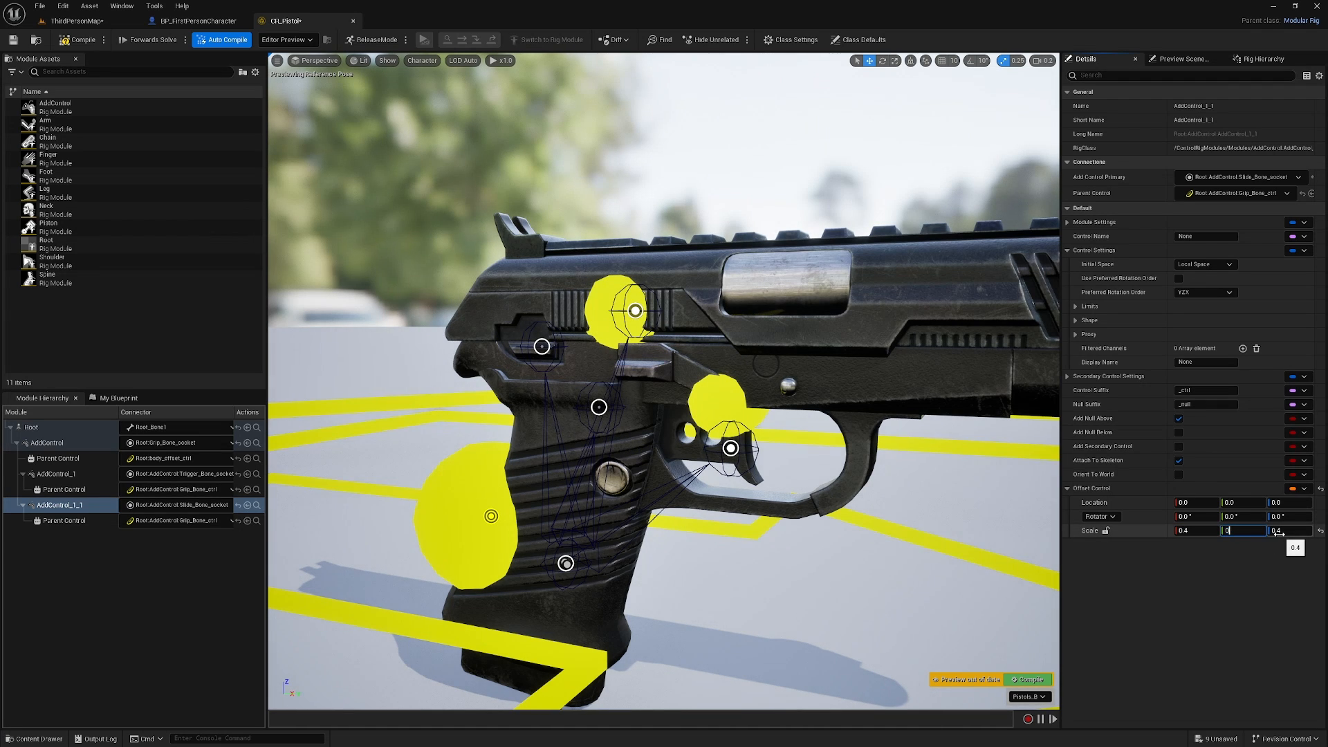
pyautogui.press('Return')
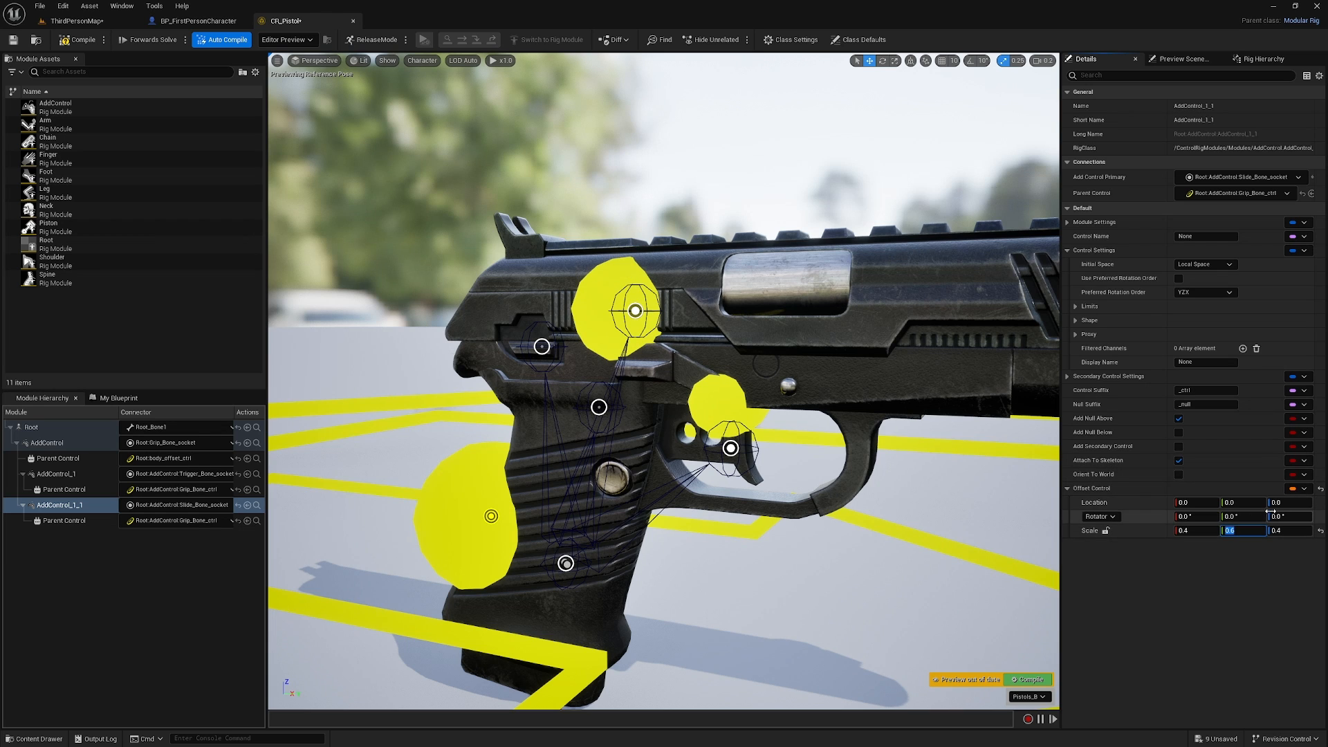
# Offset the slide control toward the front of the slide, to about X 16.18 and Z 0.99
pyautogui.moveTo(1283, 504); pyautogui.dragTo(1278, 503)
pyautogui.moveTo(855, 391); pyautogui.dragTo(955, 388, button='right')
pyautogui.moveTo(484, 422); pyautogui.dragTo(418, 410, button='right')
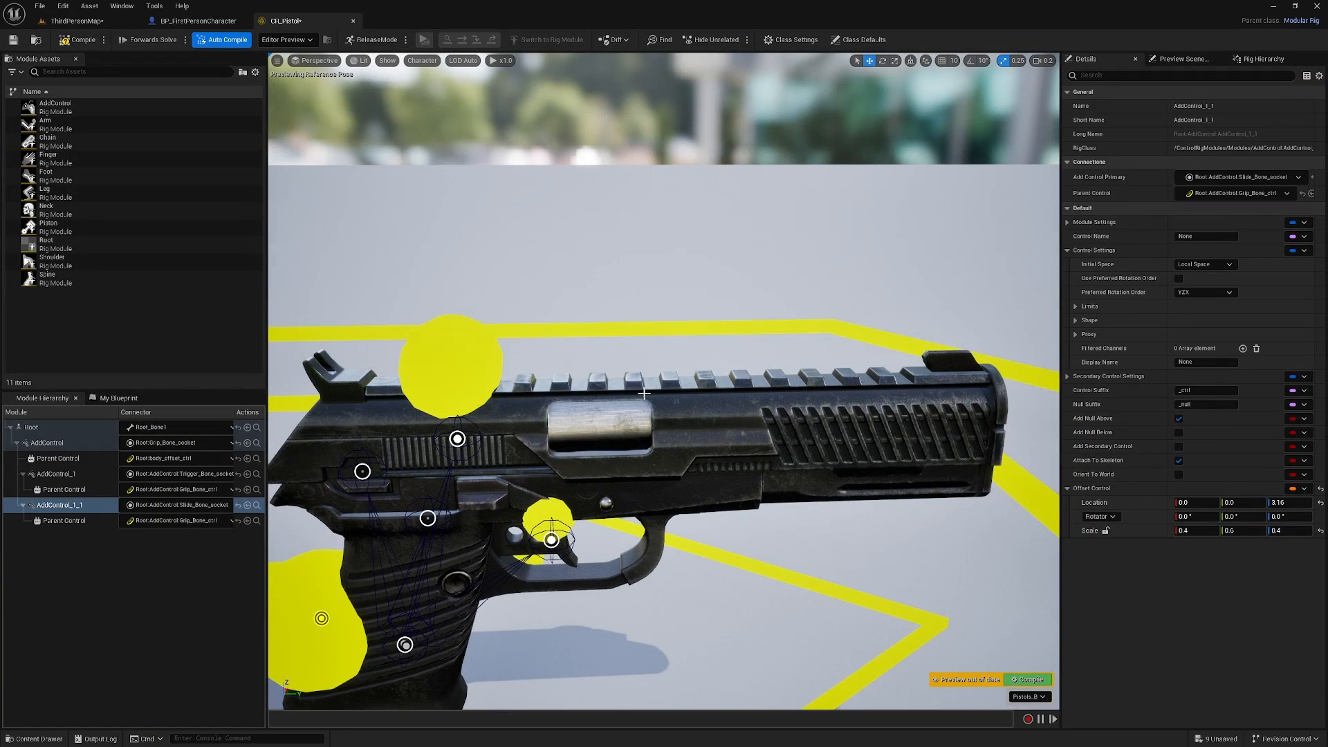
pyautogui.moveTo(553, 367); pyautogui.dragTo(466, 415, button='right')
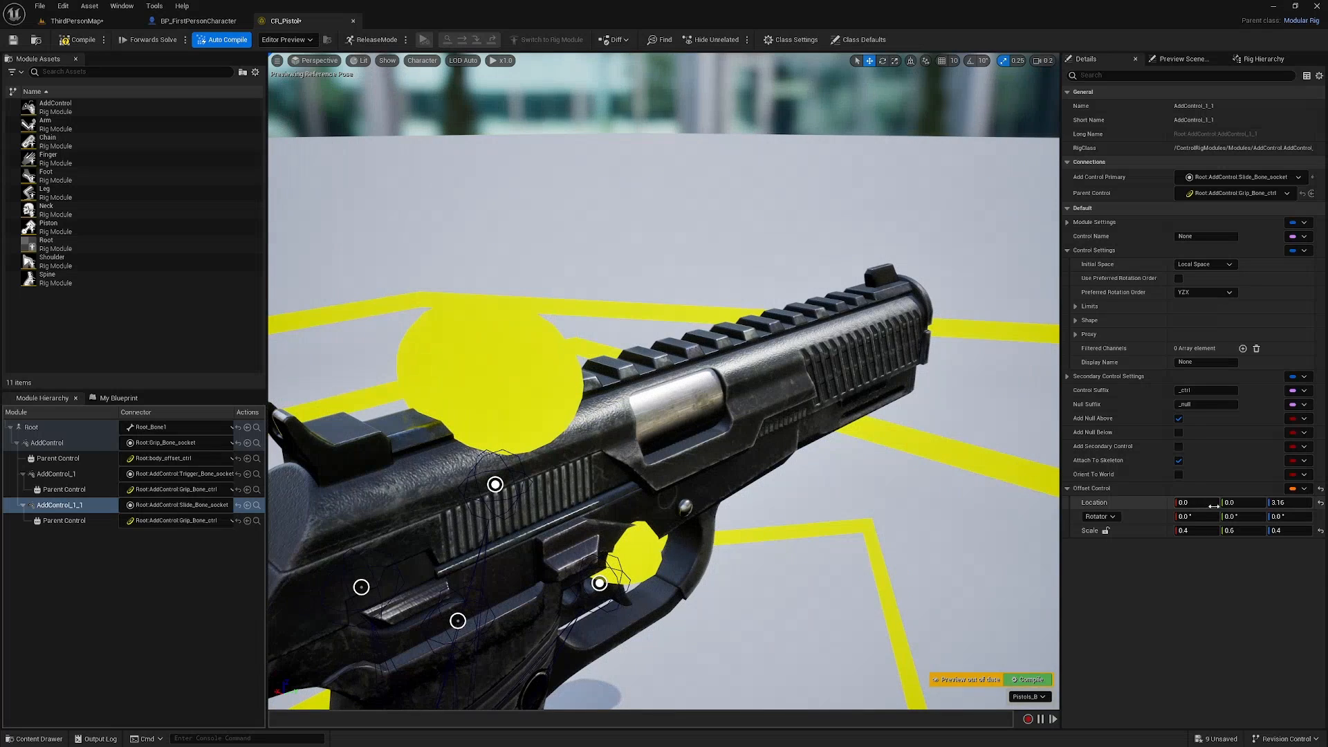
pyautogui.moveTo(1201, 500); pyautogui.dragTo(1276, 503)
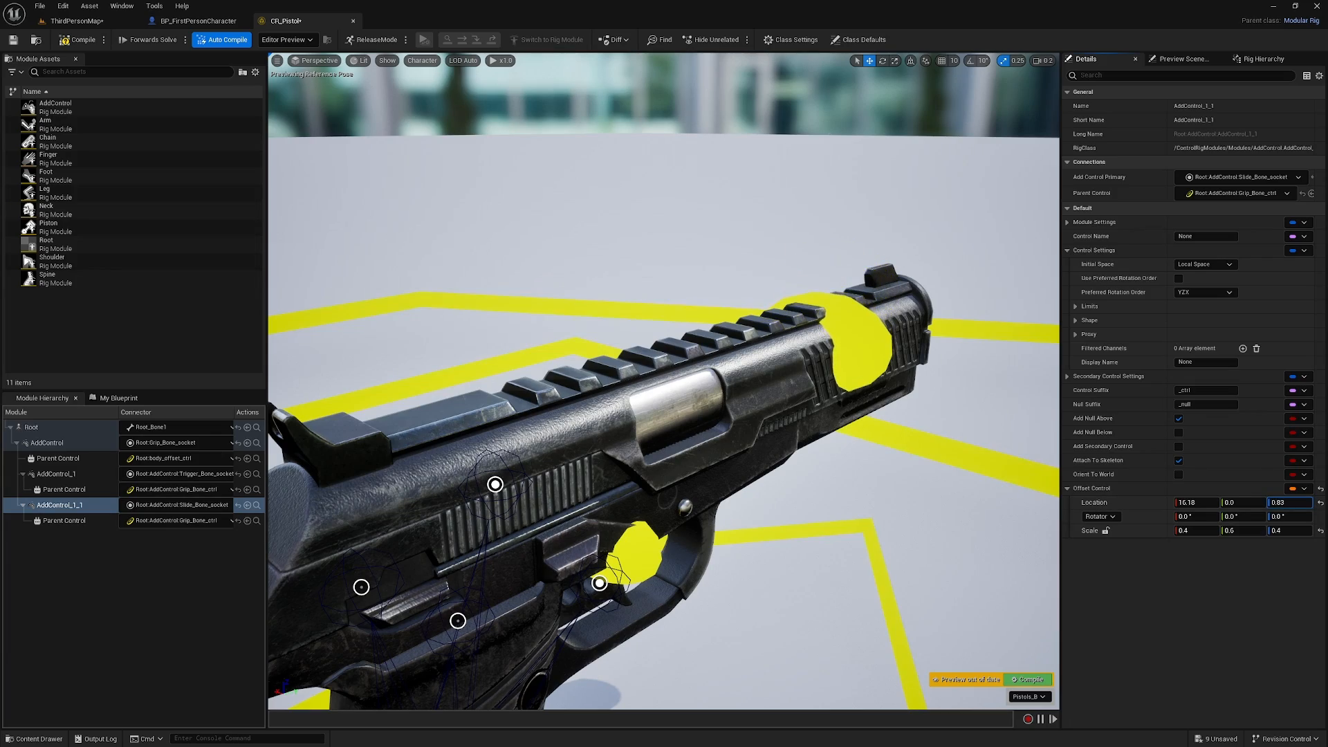
pyautogui.keyDown('alt'); pyautogui.moveTo(857, 471); pyautogui.dragTo(833, 430); pyautogui.keyUp('alt')
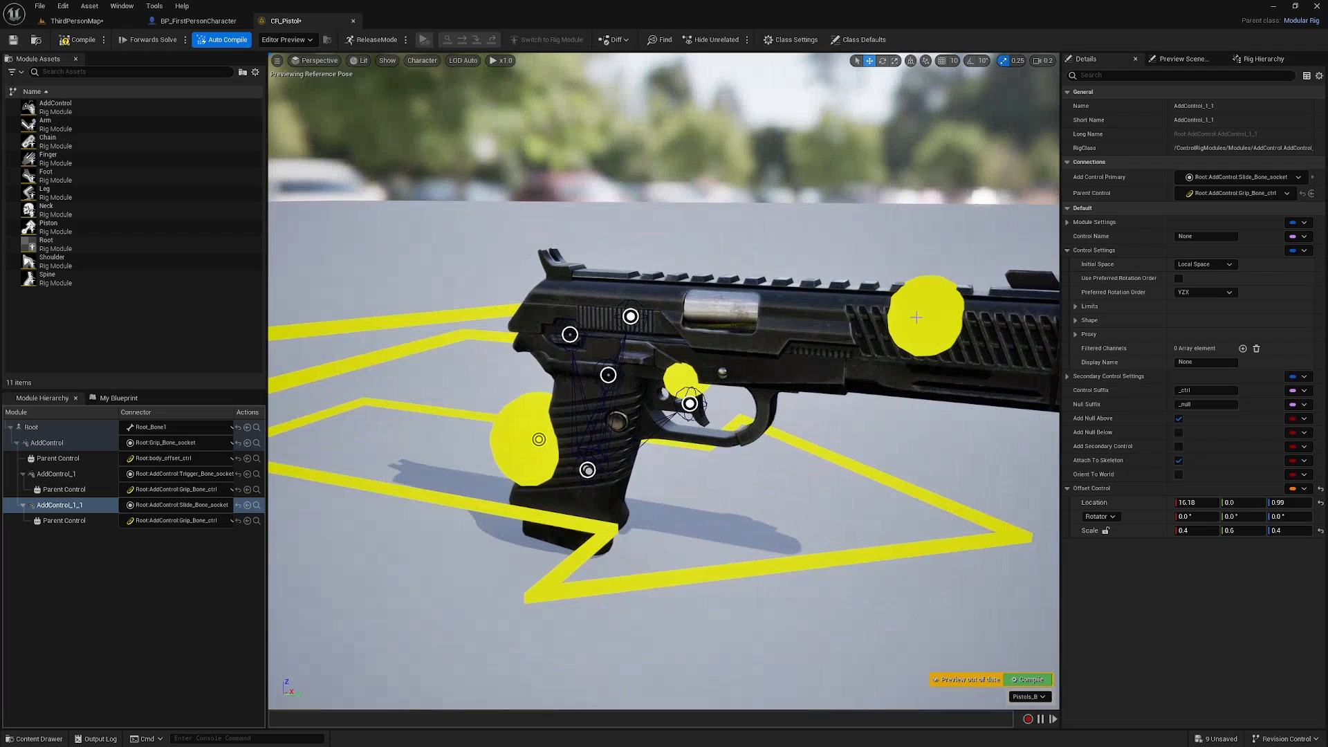
# Test the slide control by moving it, and undo the move
pyautogui.click(933, 351)
pyautogui.moveTo(968, 319)
pyautogui.mouseDown()
pyautogui.moveTo(803, 322)
pyautogui.moveTo(966, 331)
pyautogui.mouseUp()
pyautogui.hotkey('ctrl', 'z')
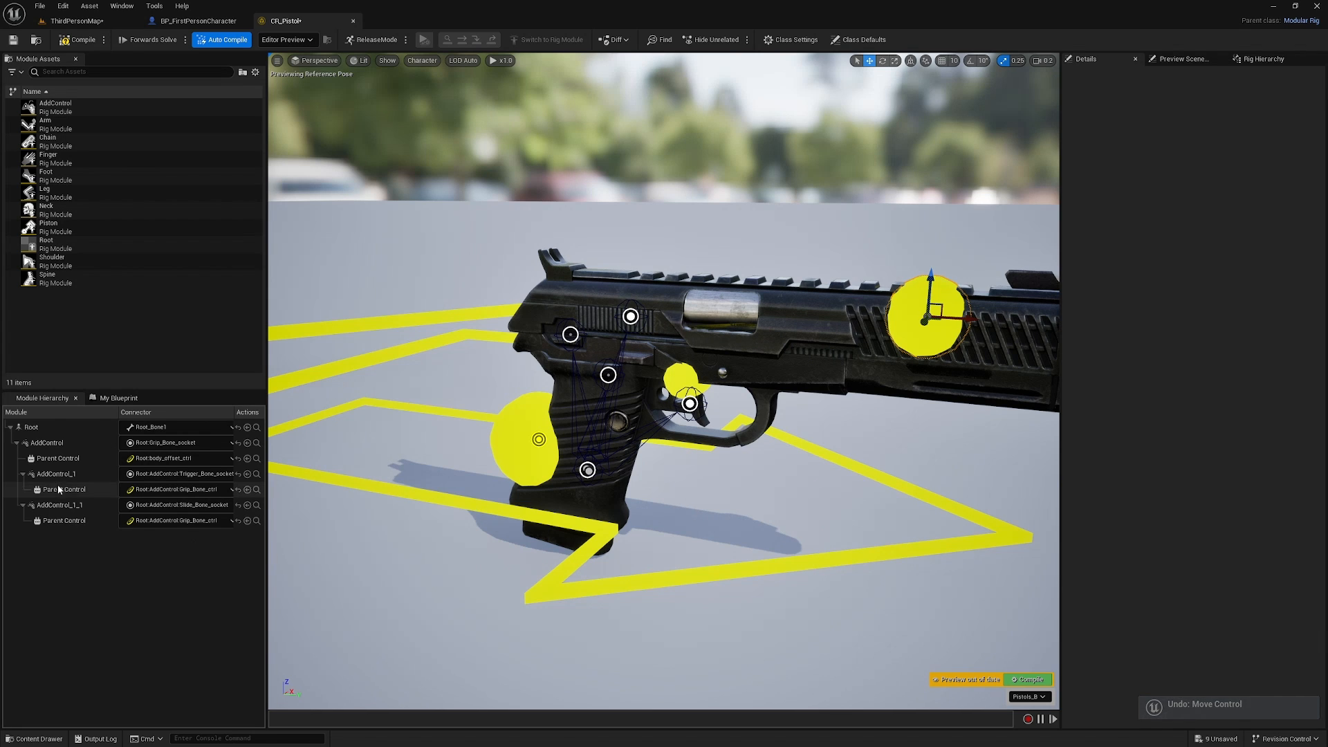
# Add another AddControl module under the Root module and connect it to Clip_Bone_socket
pyautogui.click(43, 427)
pyautogui.rightClick(42, 426)
pyautogui.moveTo(66, 450)
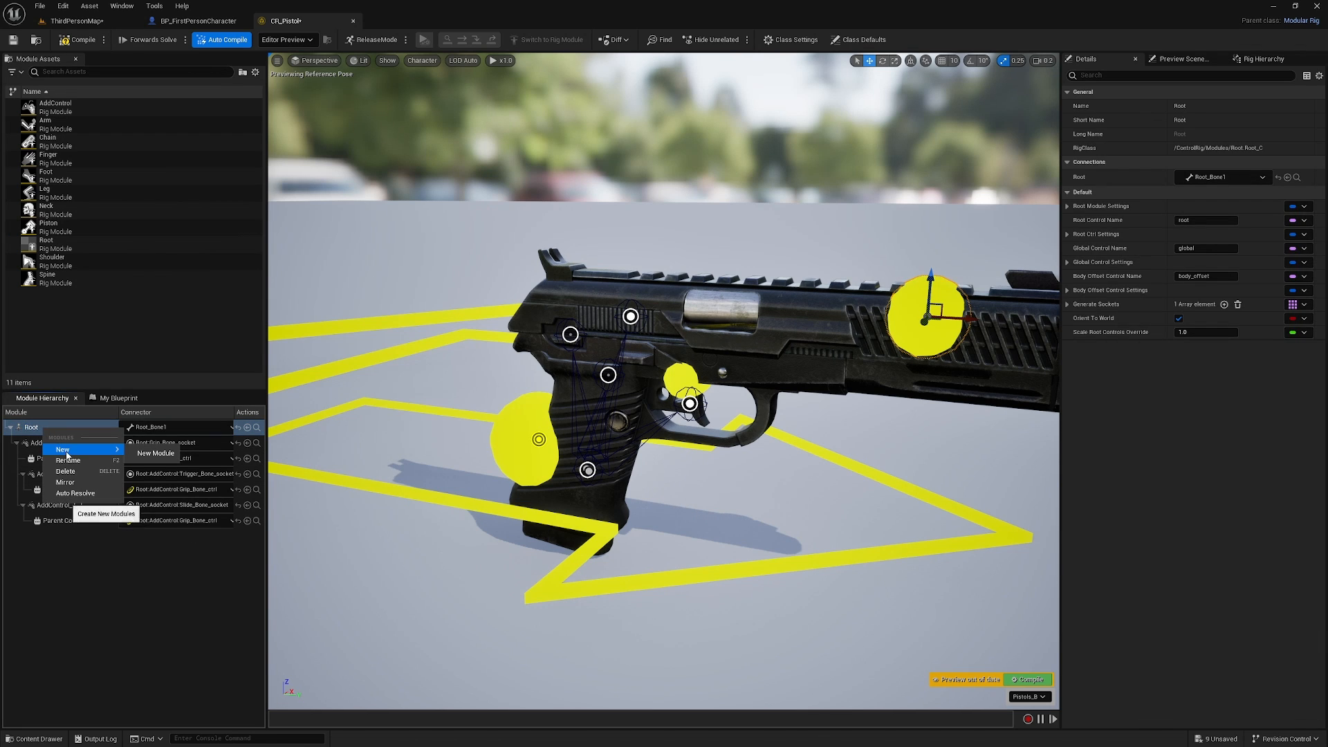
pyautogui.click(145, 473)
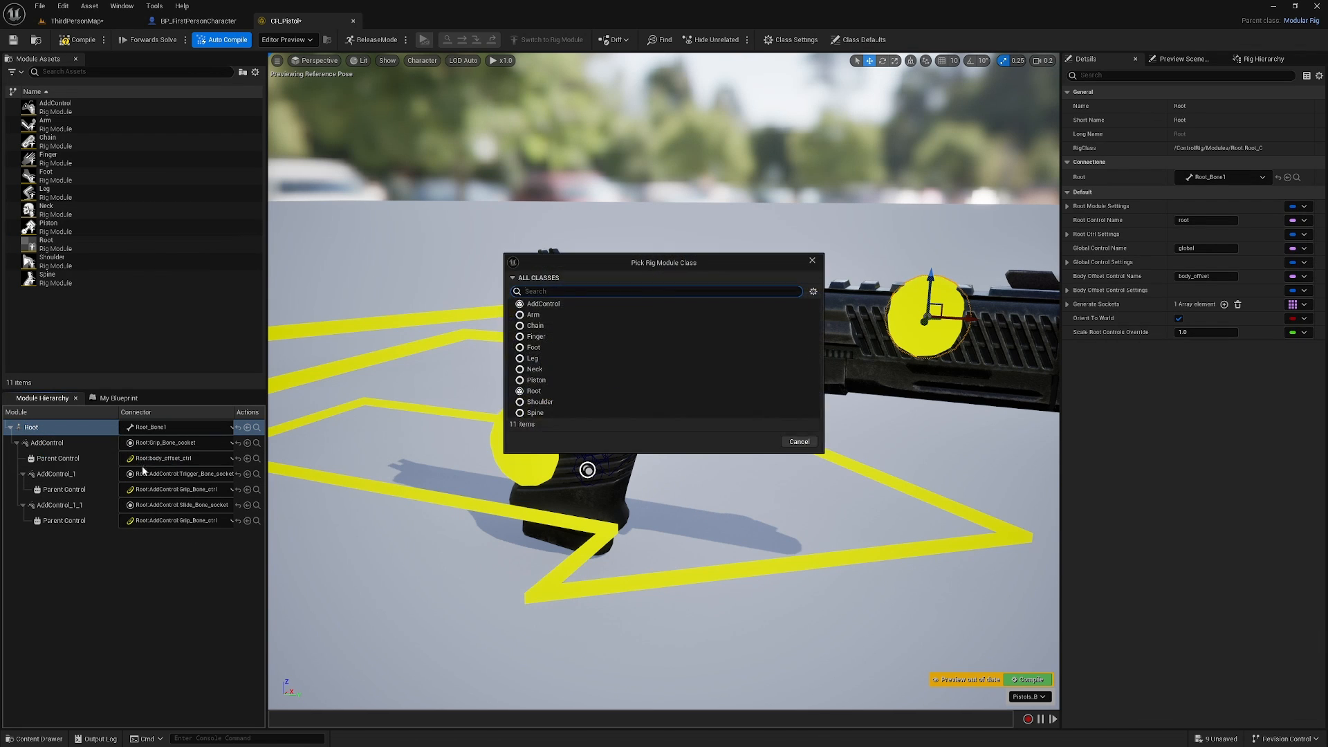
pyautogui.click(543, 305)
pyautogui.click(759, 441)
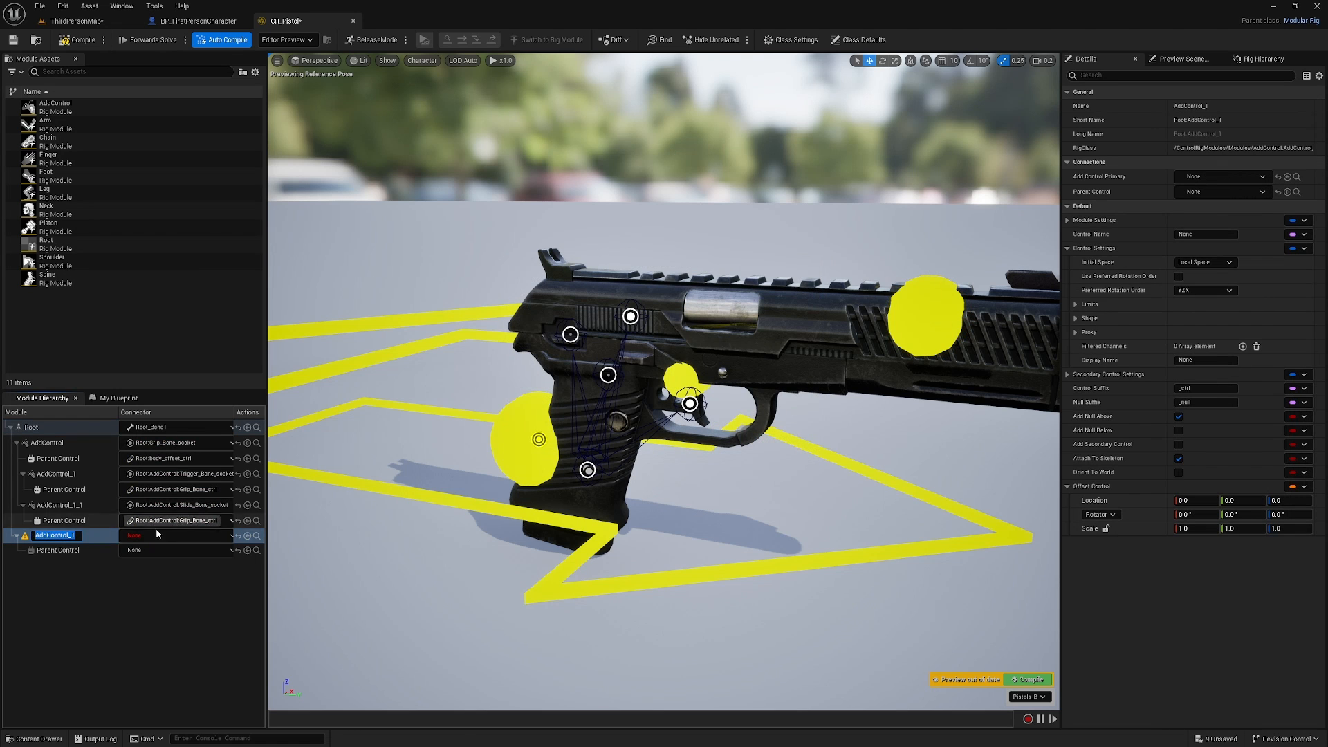
pyautogui.click(186, 535)
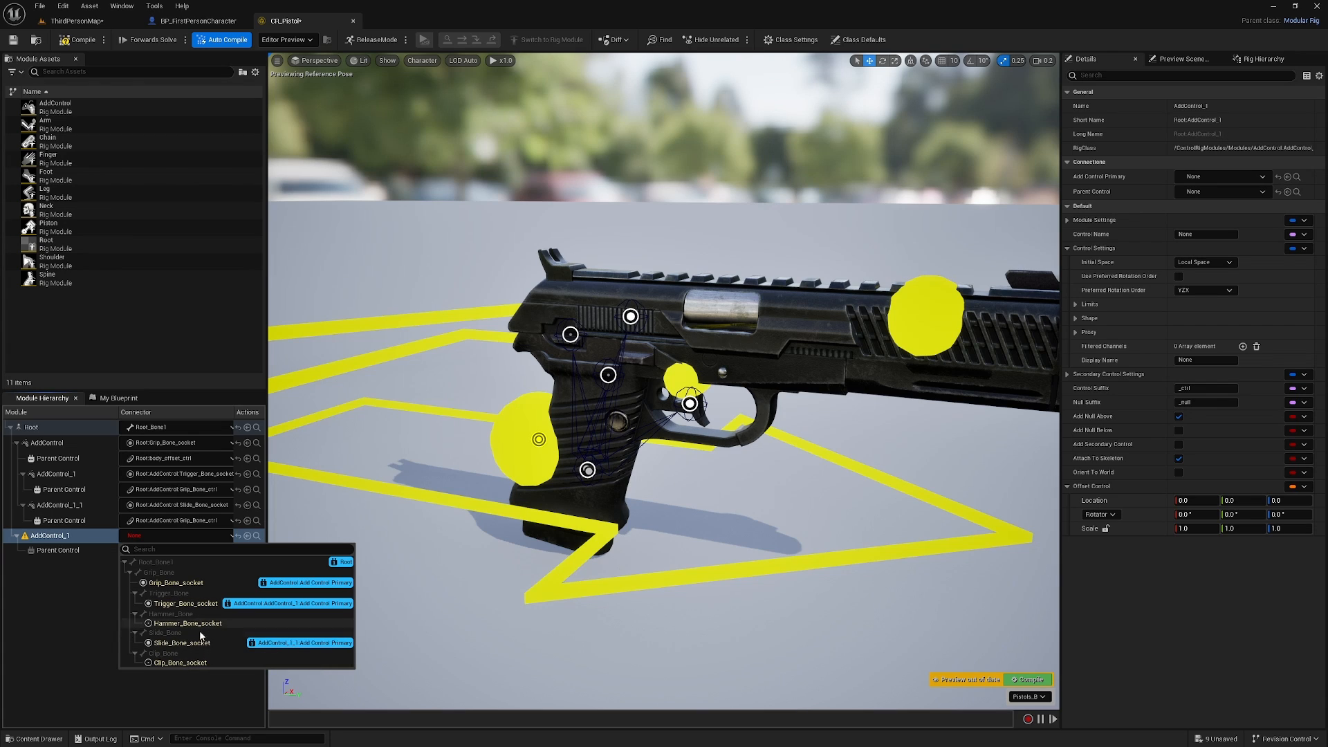
pyautogui.click(187, 663)
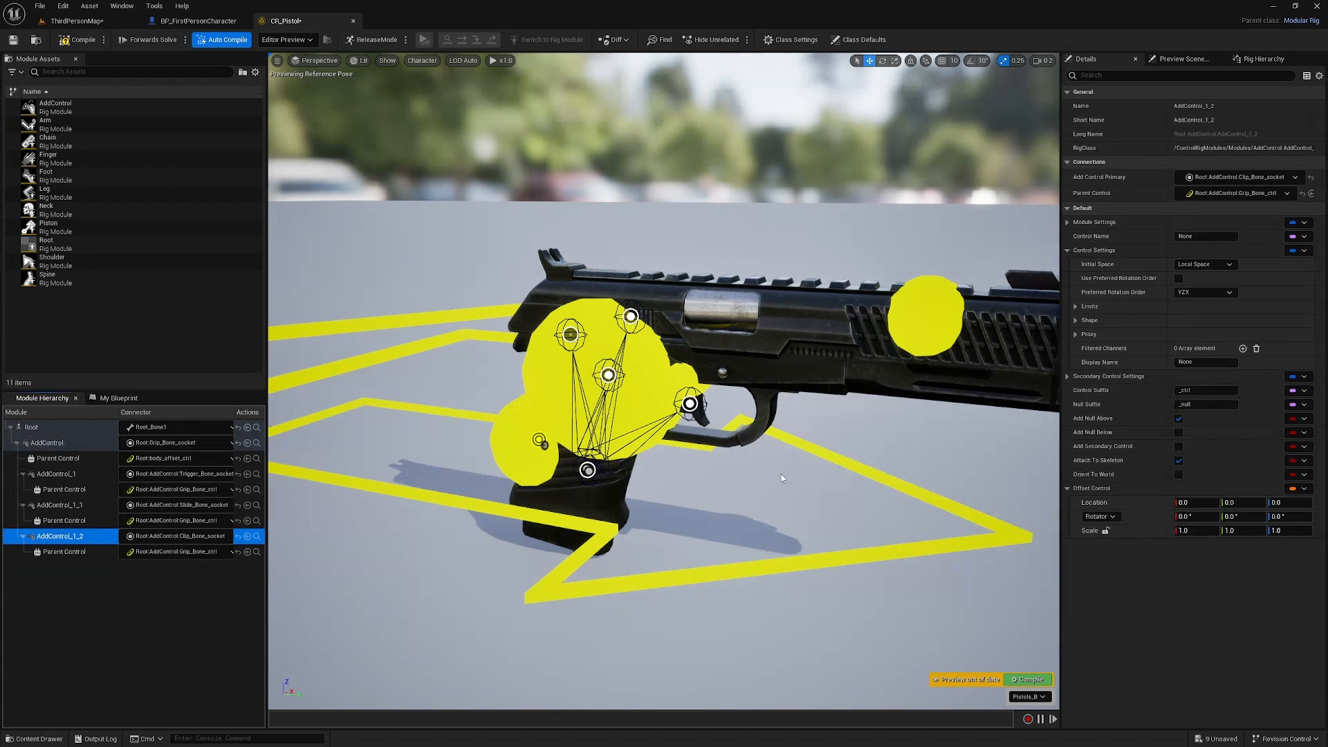
# Scale the clip control's offset uniformly to 0.5 and place it below the magazine at about X 0.96, Z -11.9
pyautogui.moveTo(781, 474); pyautogui.dragTo(692, 505, button='right')
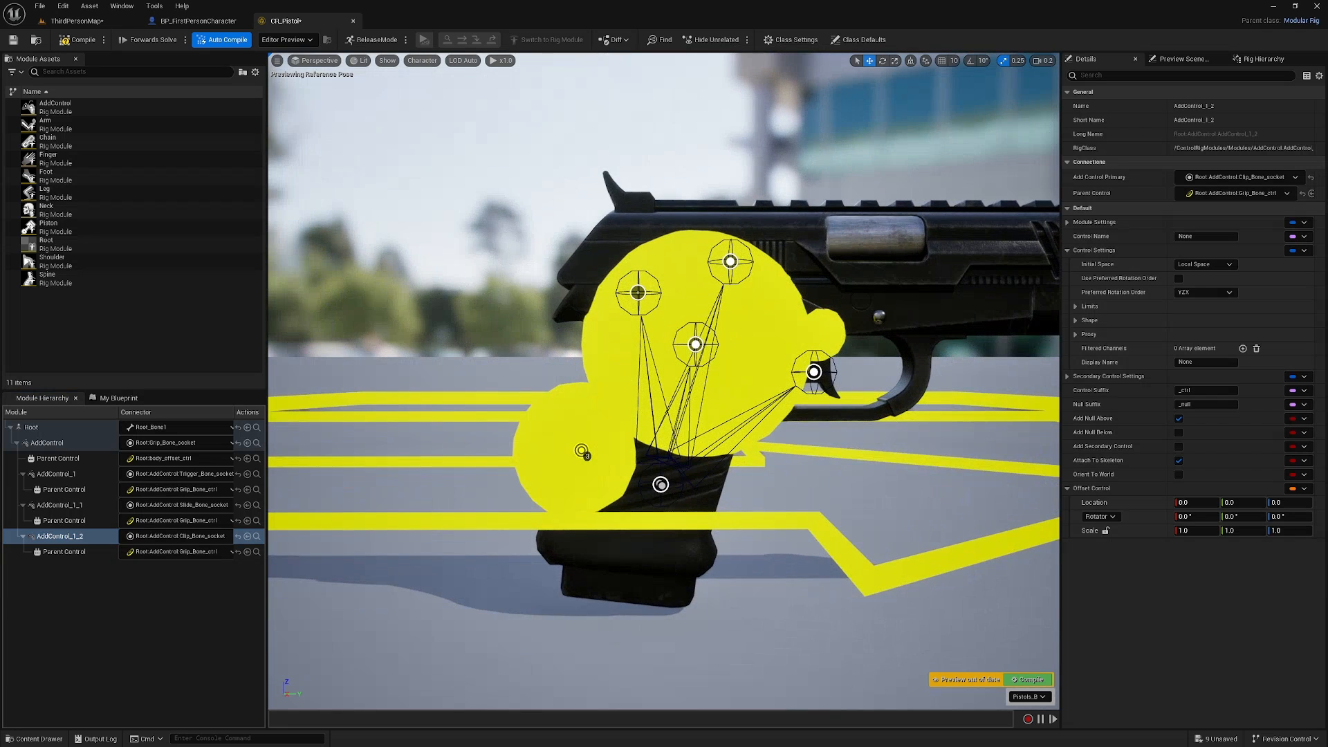
pyautogui.click(1106, 531)
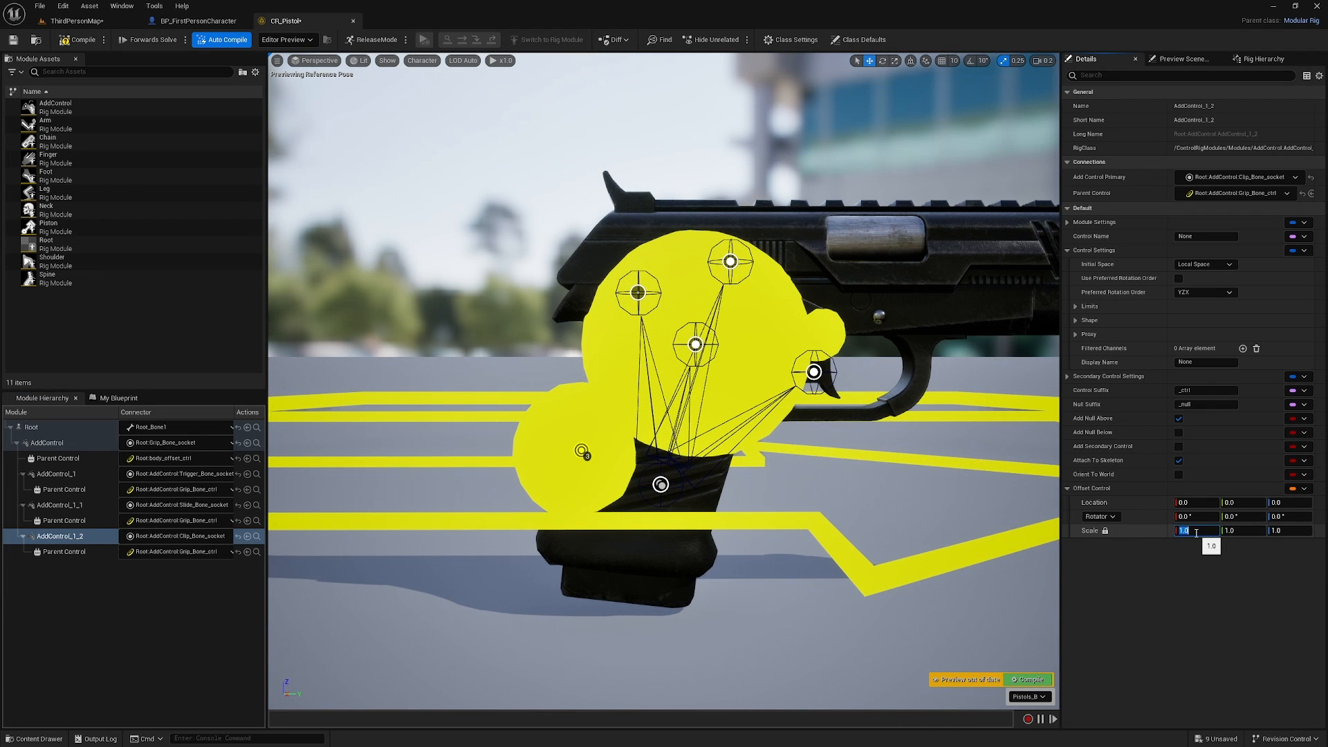
pyautogui.write('0.5')
pyautogui.press('Return')
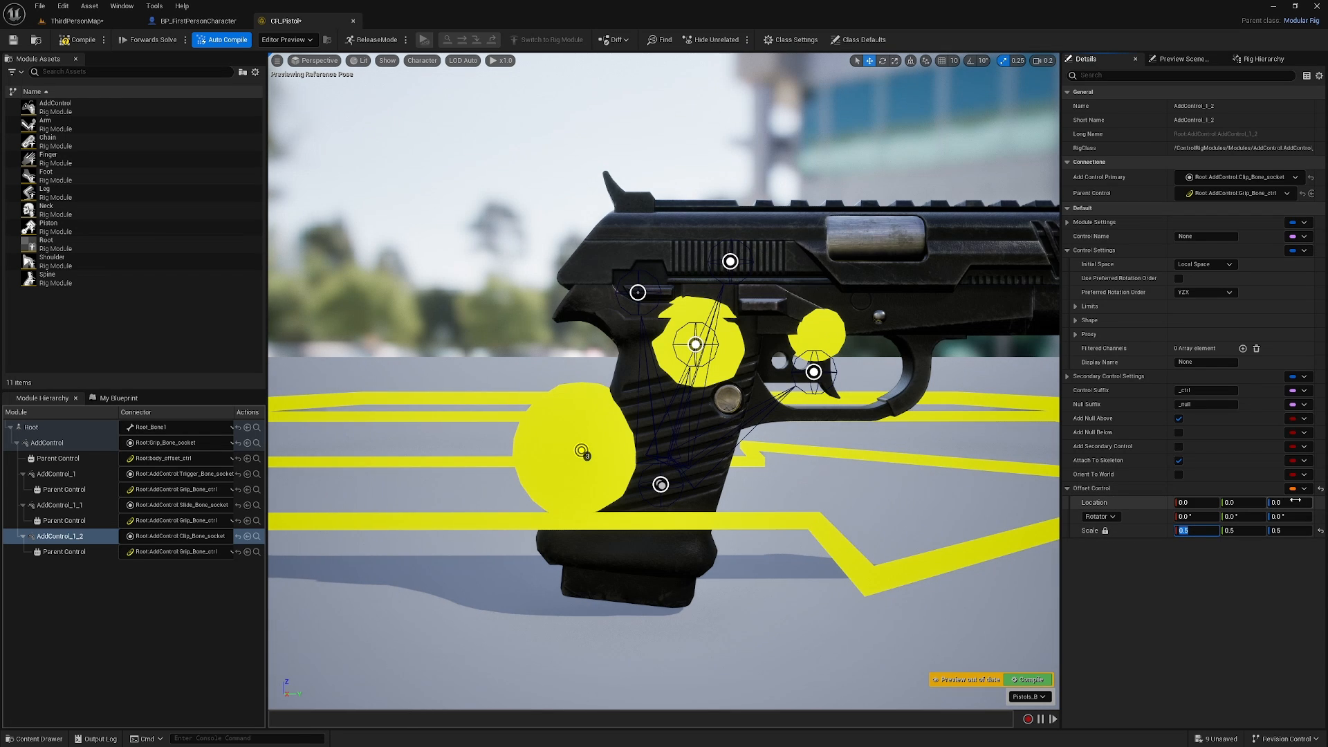
pyautogui.moveTo(1288, 502); pyautogui.dragTo(1206, 503)
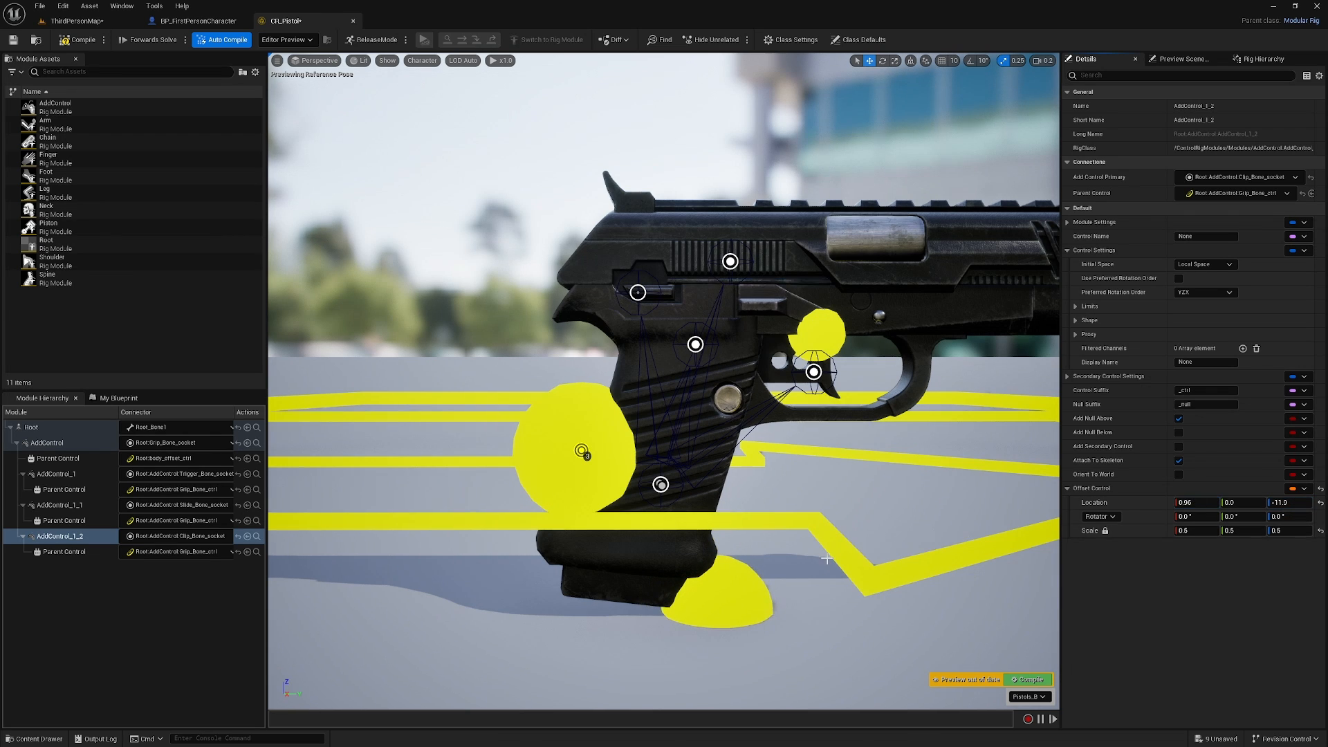
# Test the clip control by moving it vertically above the pistol, and undo the move
pyautogui.click(720, 591)
pyautogui.scroll(-5, 705, 563)
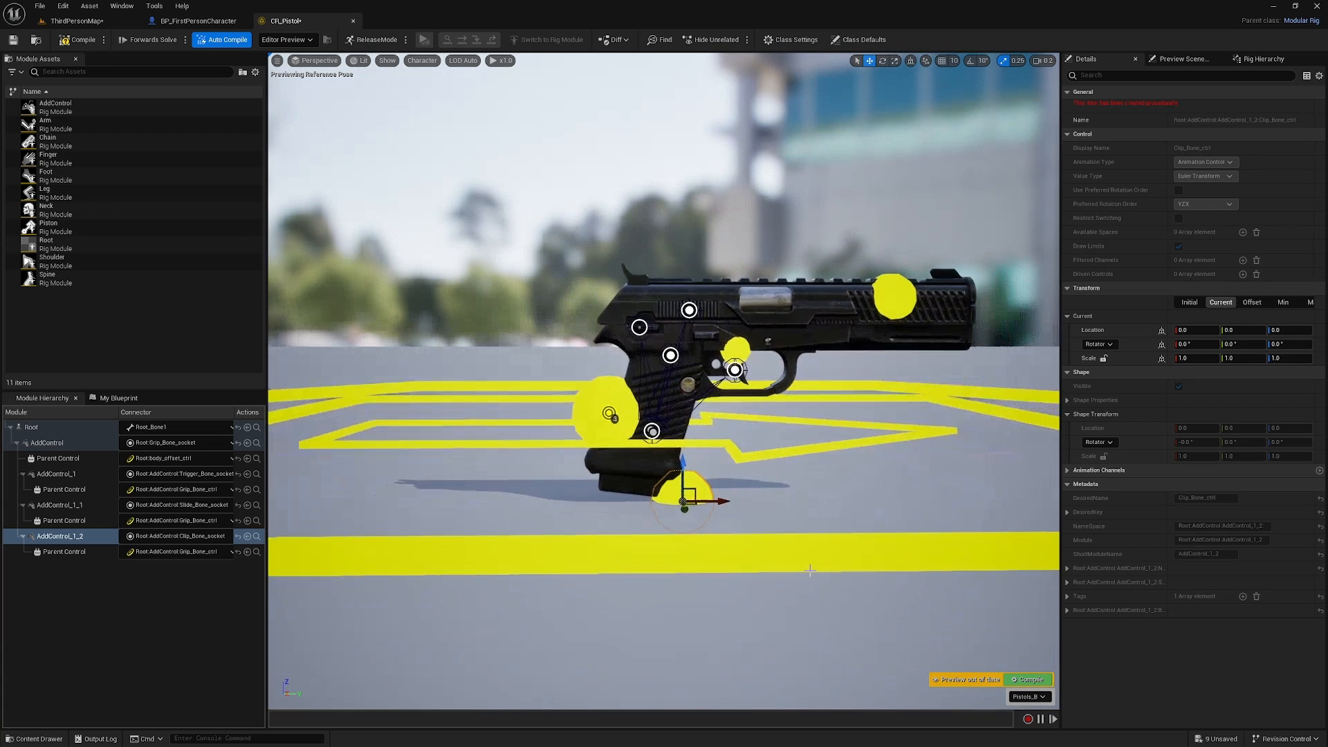
pyautogui.moveTo(681, 465); pyautogui.dragTo(802, 207)
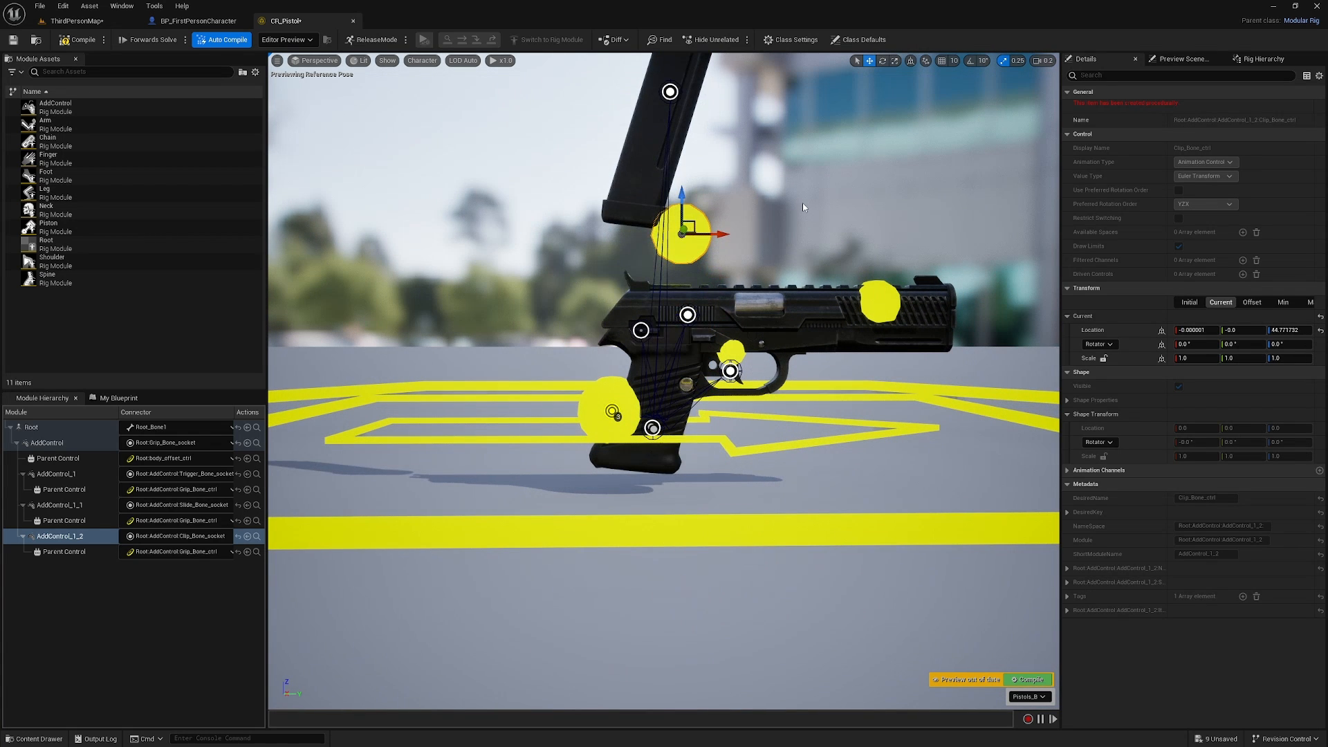
pyautogui.hotkey('ctrl', 'z')
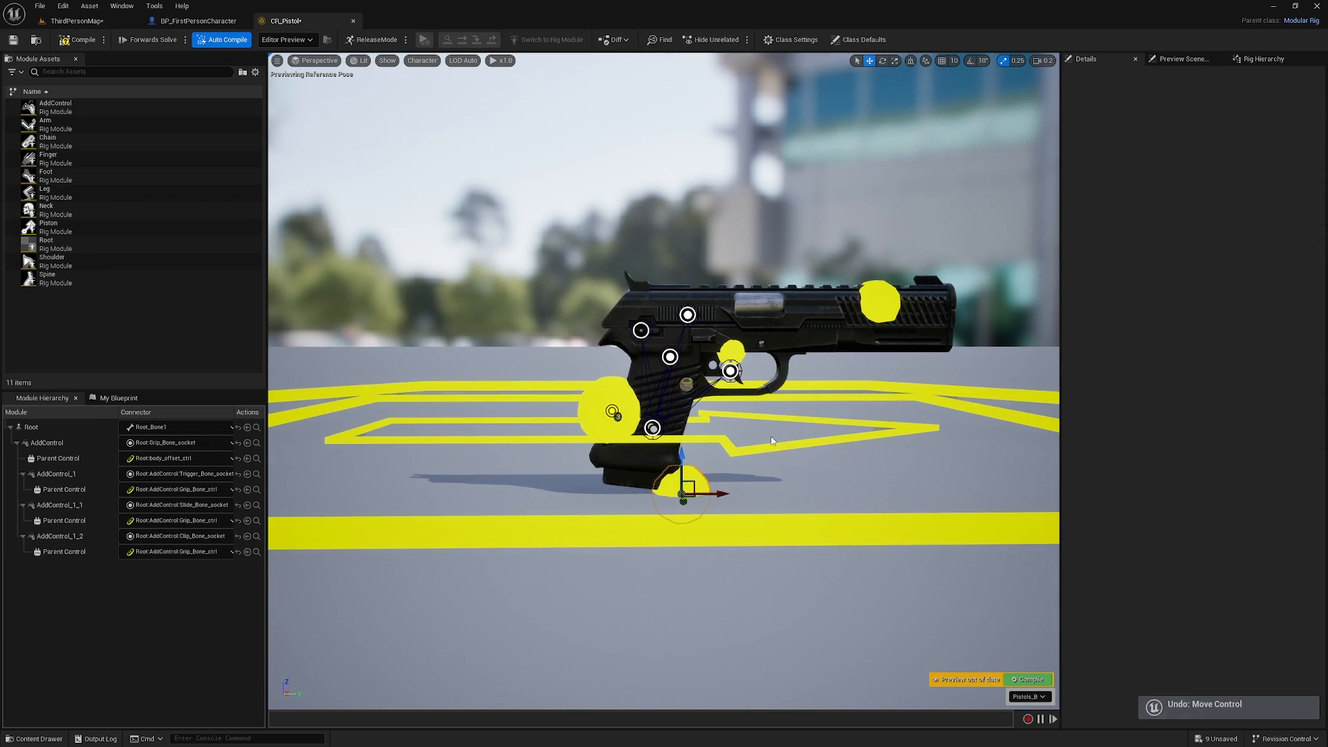
# Examine the grip control's details, including its shape and color properties, plus the preview scene settings and rig hierarchy, and clear the selection
pyautogui.press('w')
pyautogui.moveTo(784, 362); pyautogui.dragTo(804, 402, button='right')
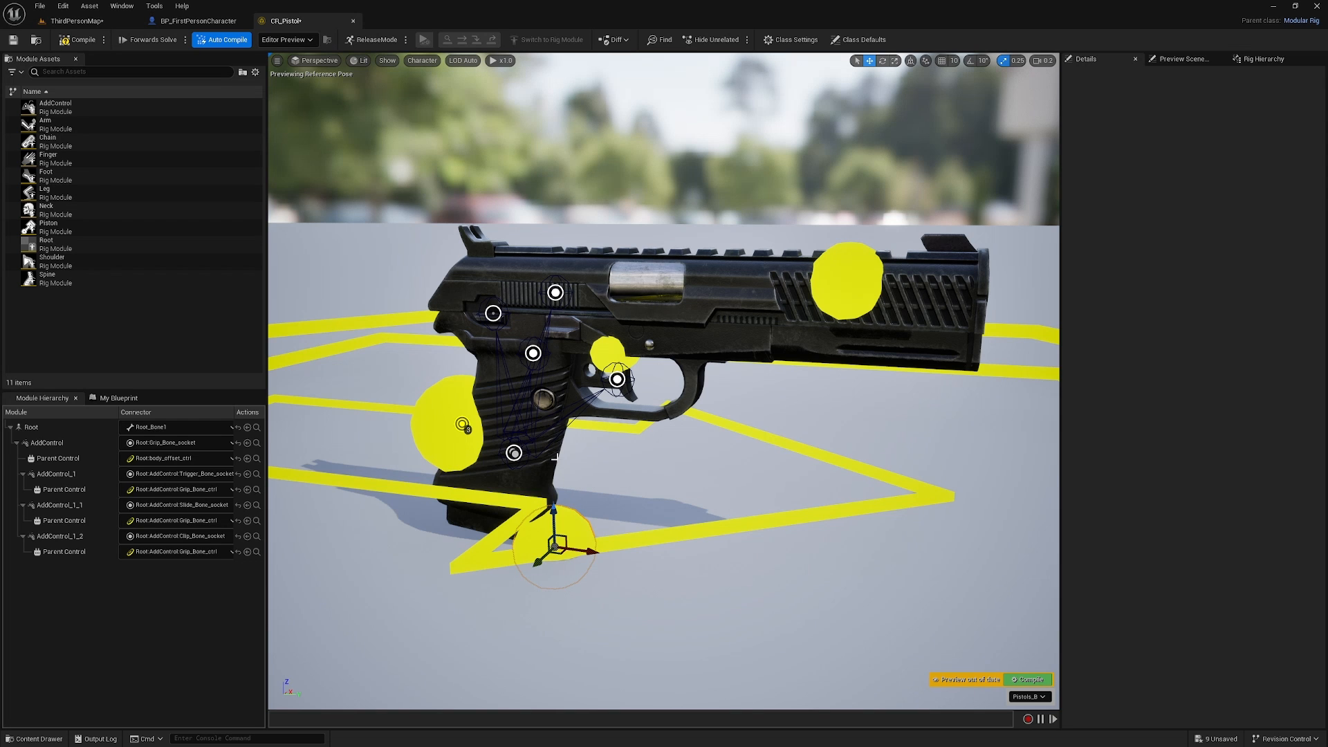
pyautogui.moveTo(642, 446); pyautogui.dragTo(664, 443, button='right')
pyautogui.click(508, 444)
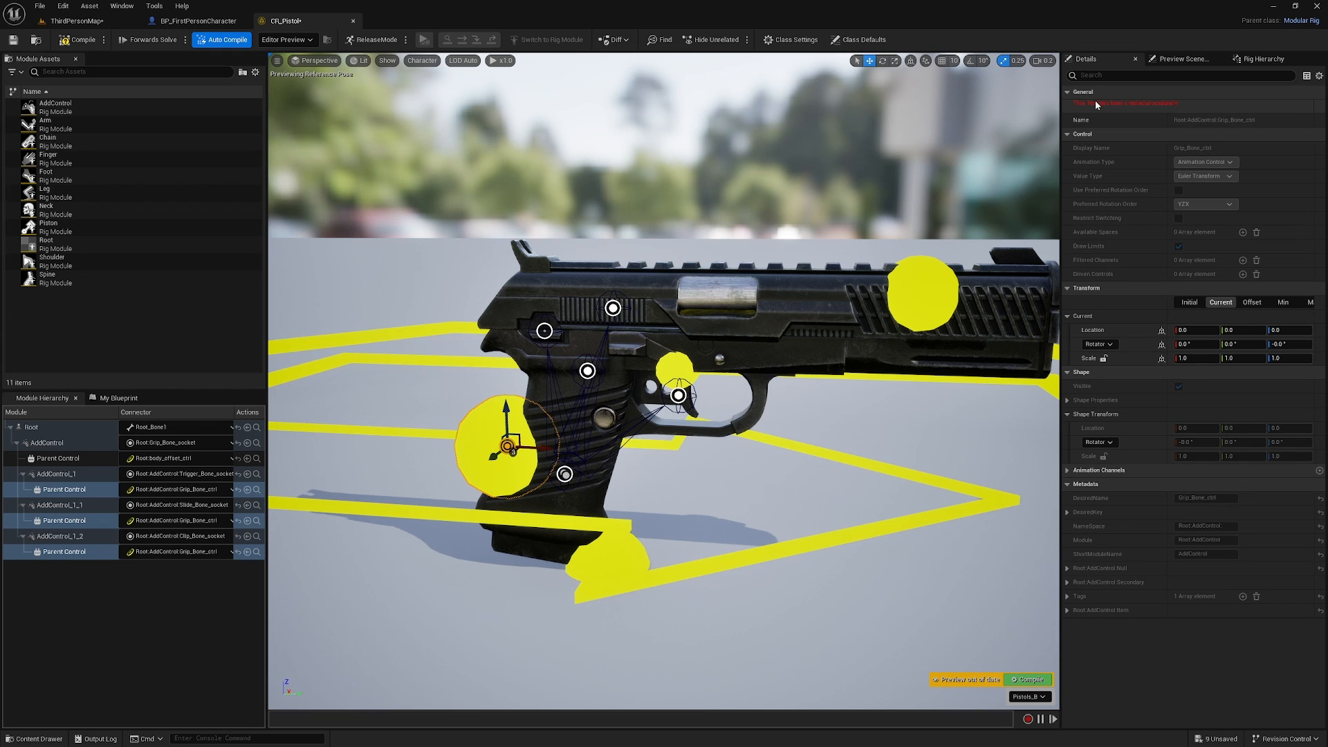
pyautogui.click(1184, 58)
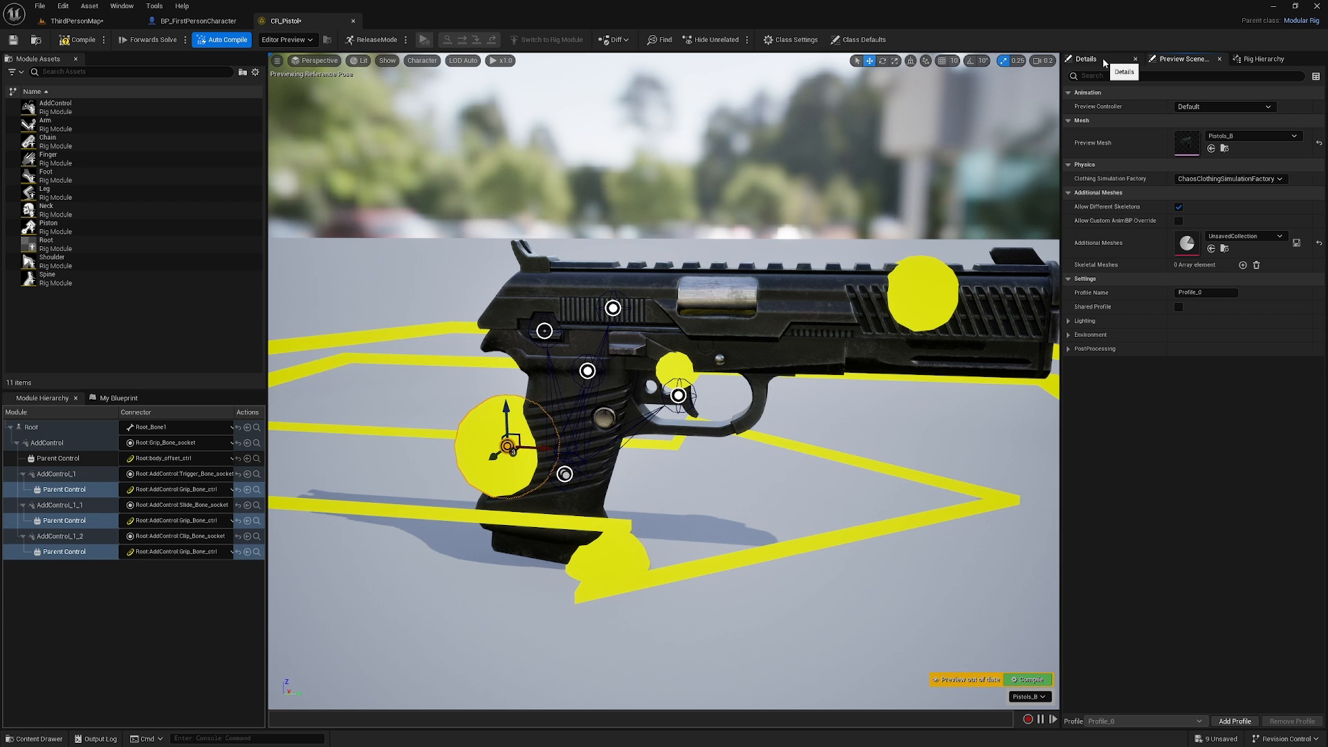
pyautogui.click(1248, 58)
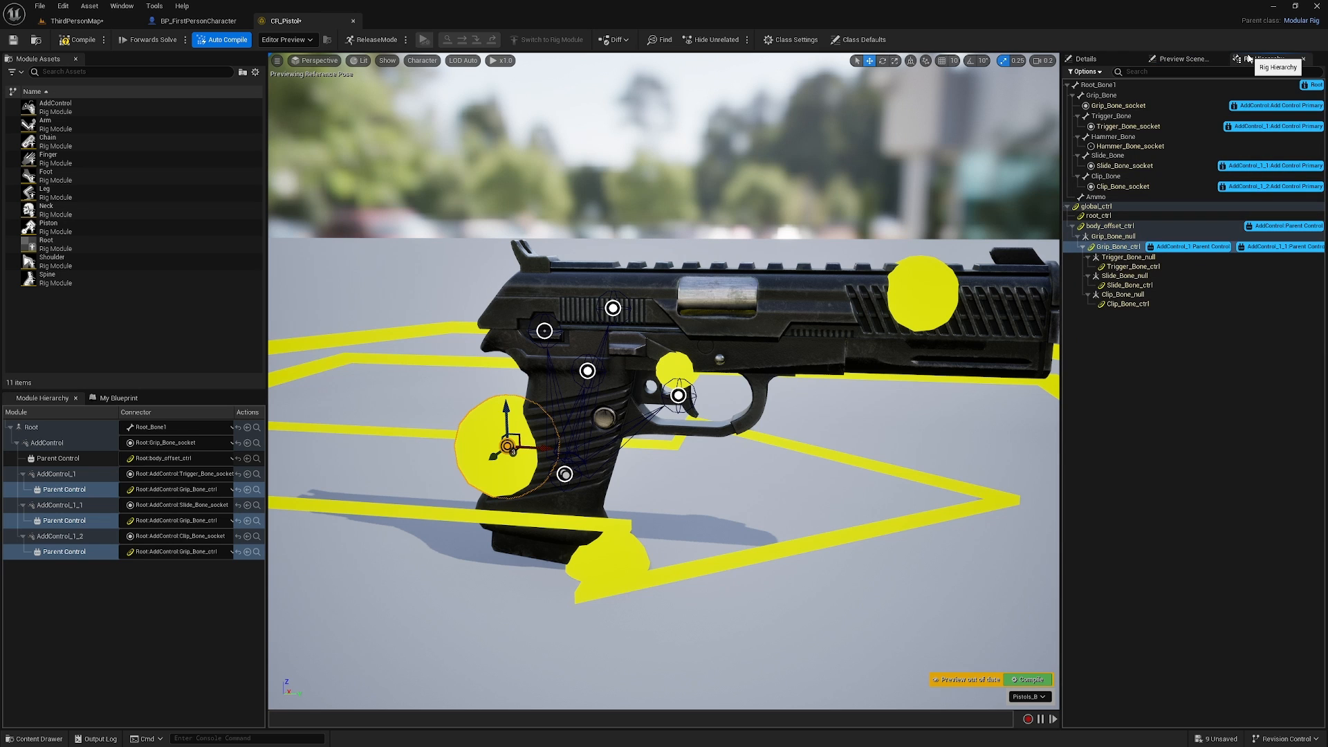
pyautogui.click(1114, 58)
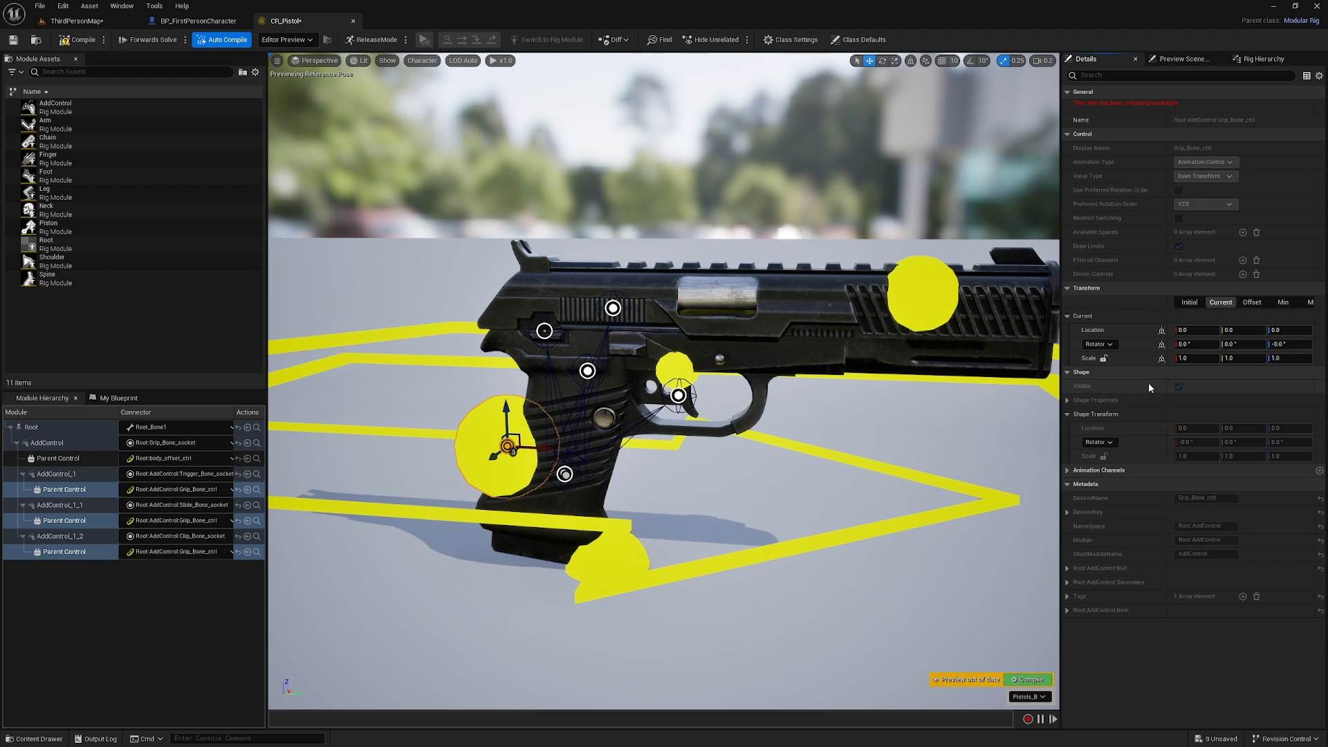
pyautogui.click(1068, 400)
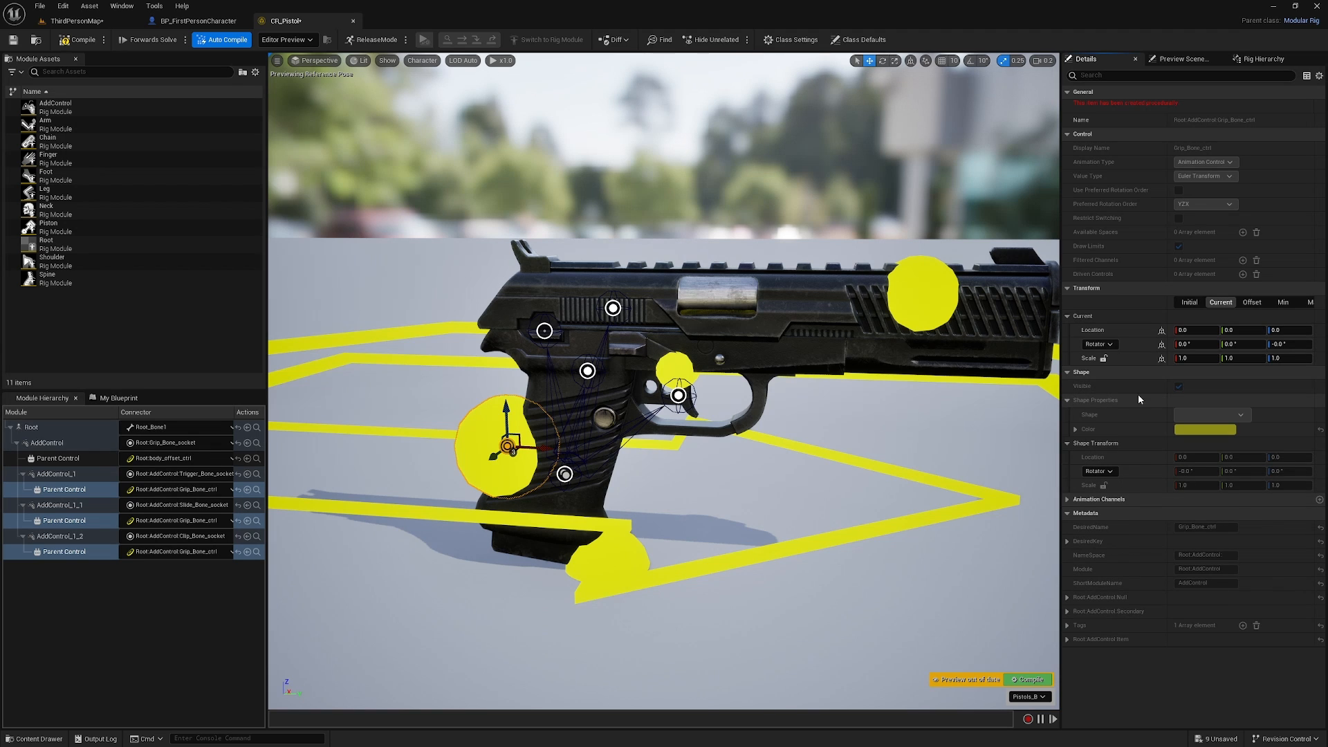
pyautogui.click(1076, 430)
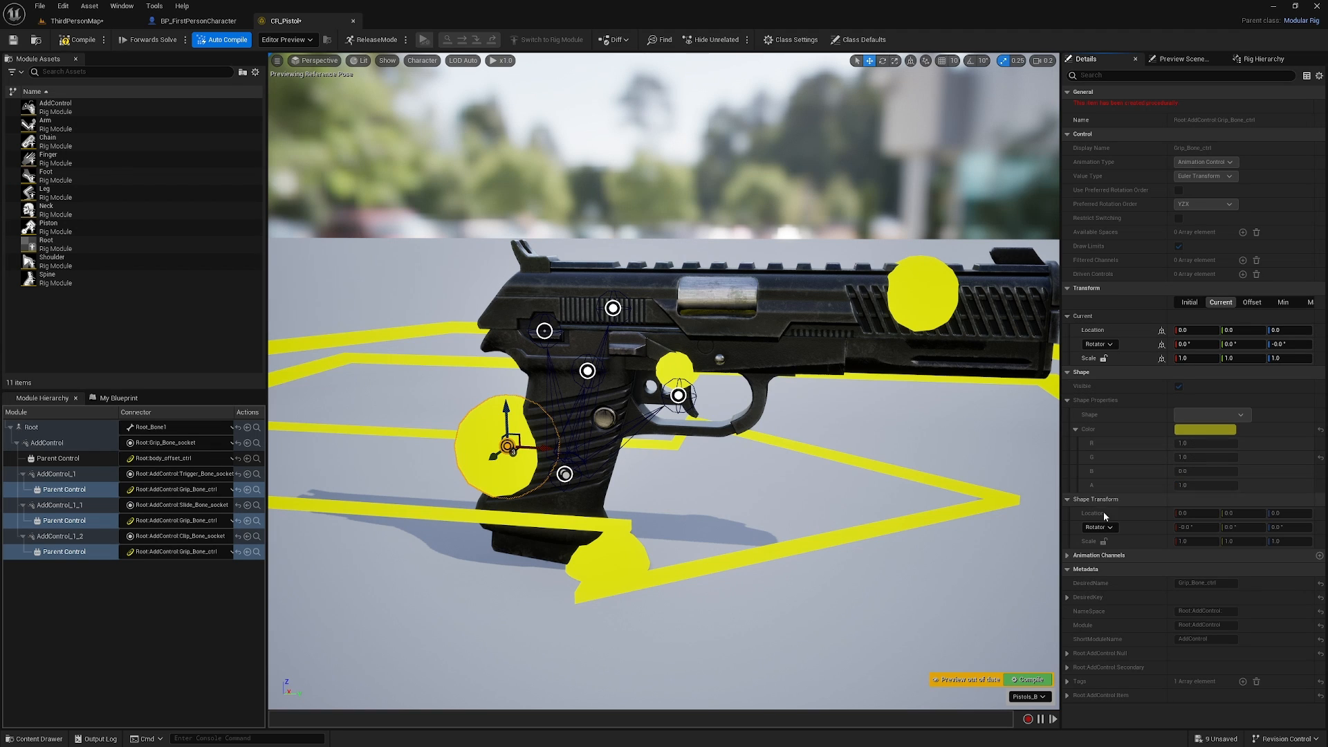
pyautogui.press('s')
pyautogui.press('d')
pyautogui.moveTo(797, 515); pyautogui.dragTo(720, 514, button='right')
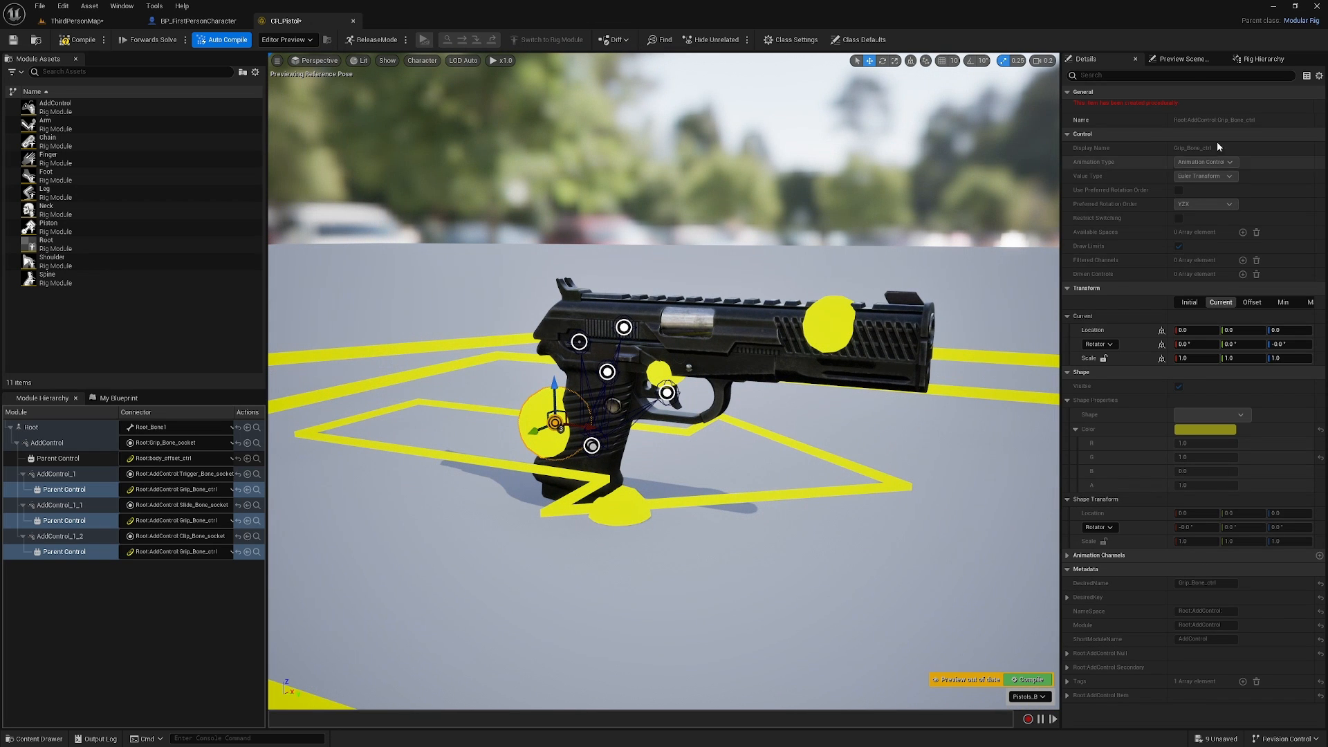
pyautogui.click(755, 569)
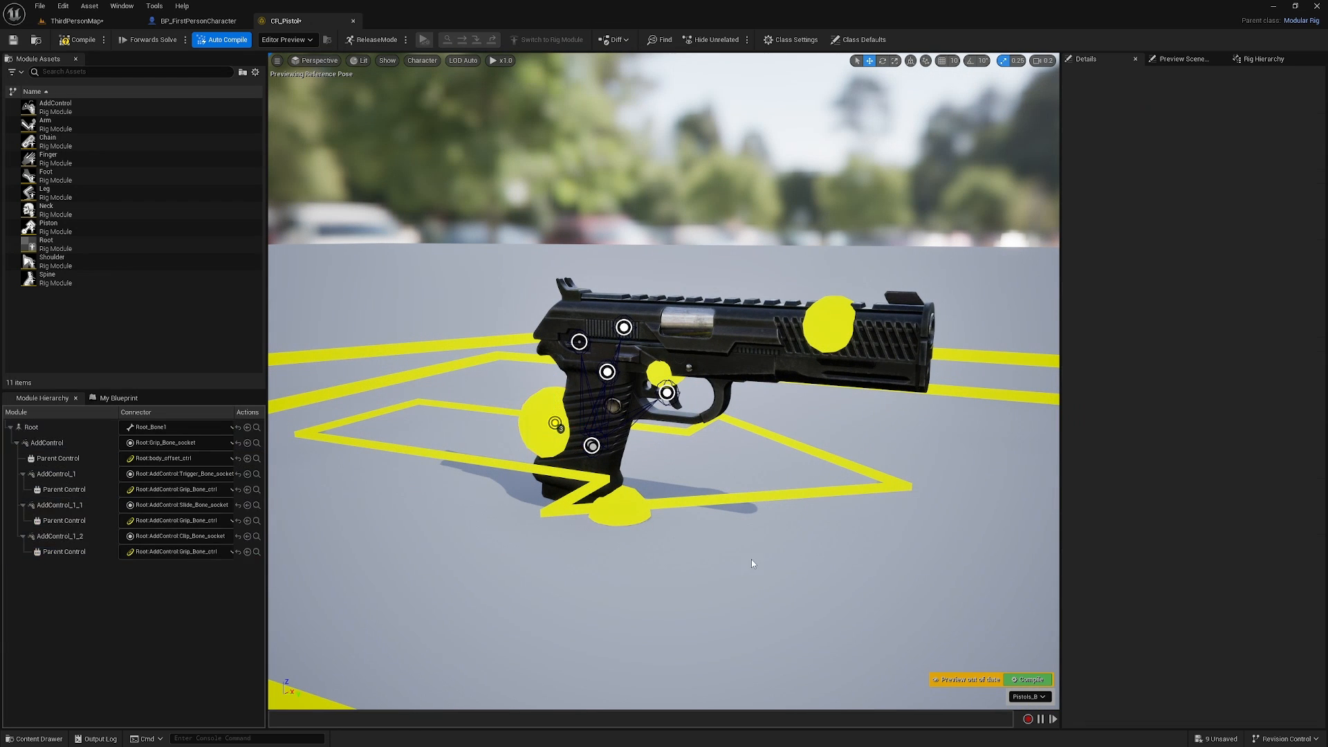
# Compile and save the pistol's control rig, and close its editor
pyautogui.press('a')
pyautogui.moveTo(736, 455); pyautogui.dragTo(806, 462, button='right')
pyautogui.press('w')
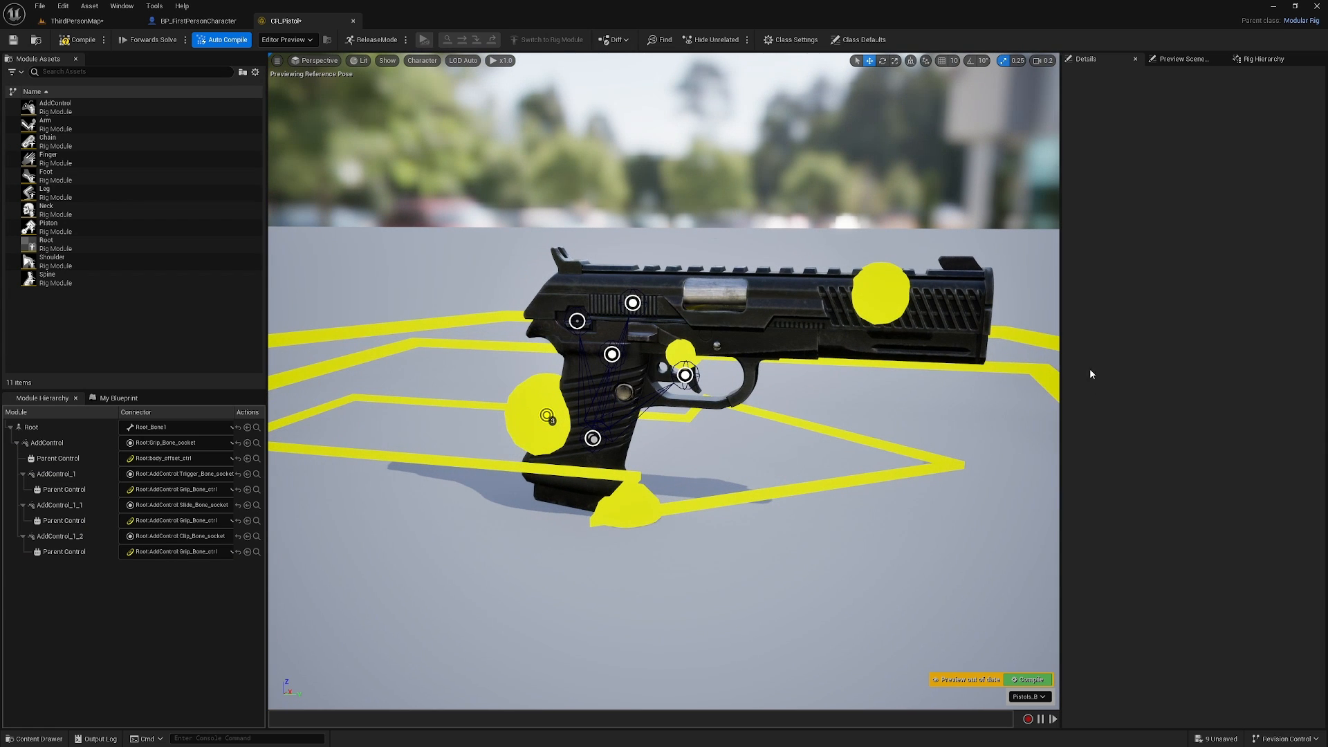
pyautogui.click(78, 39)
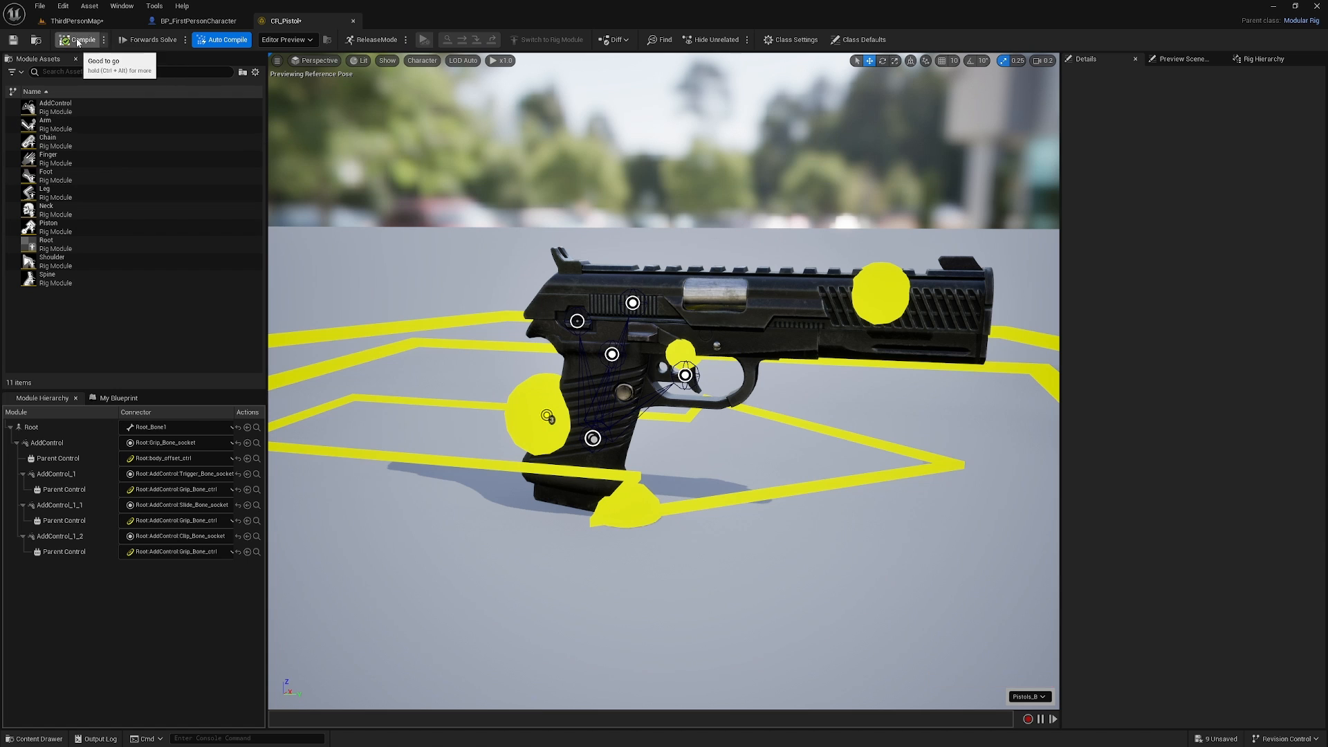
pyautogui.click(15, 41)
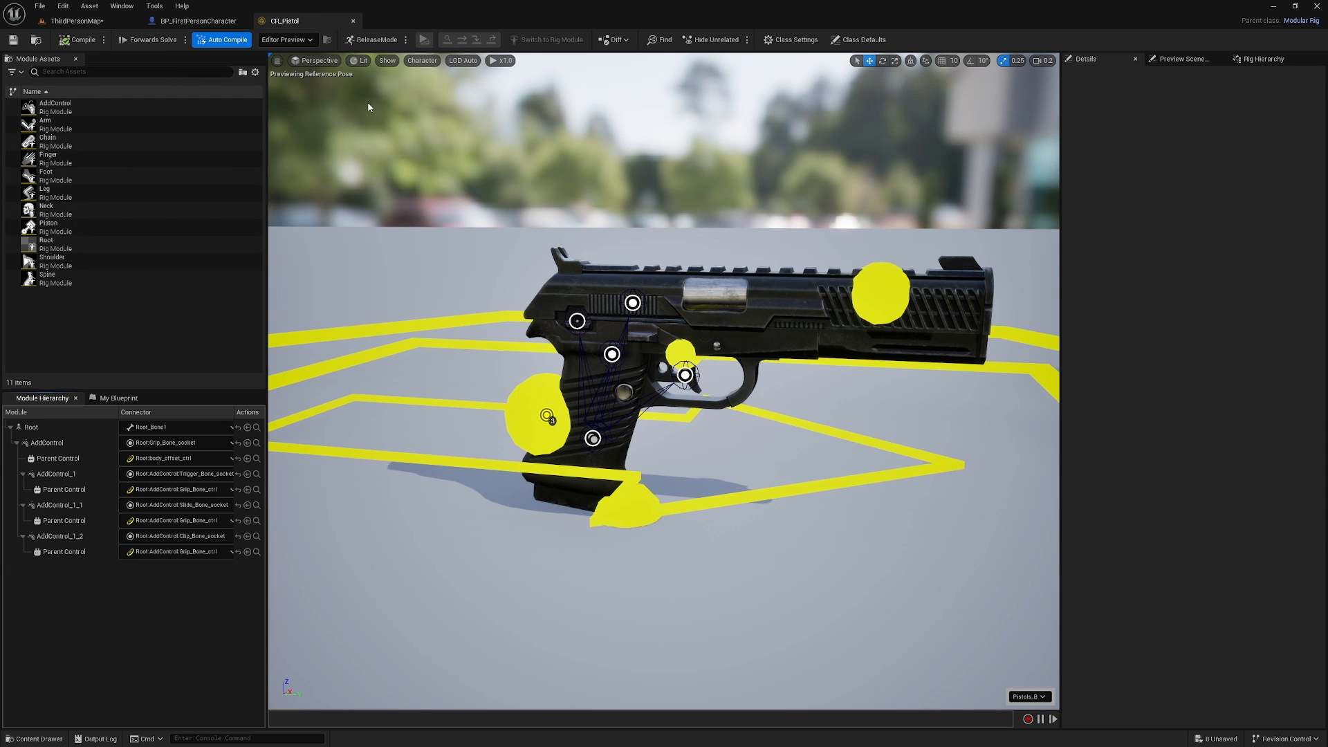
pyautogui.click(354, 22)
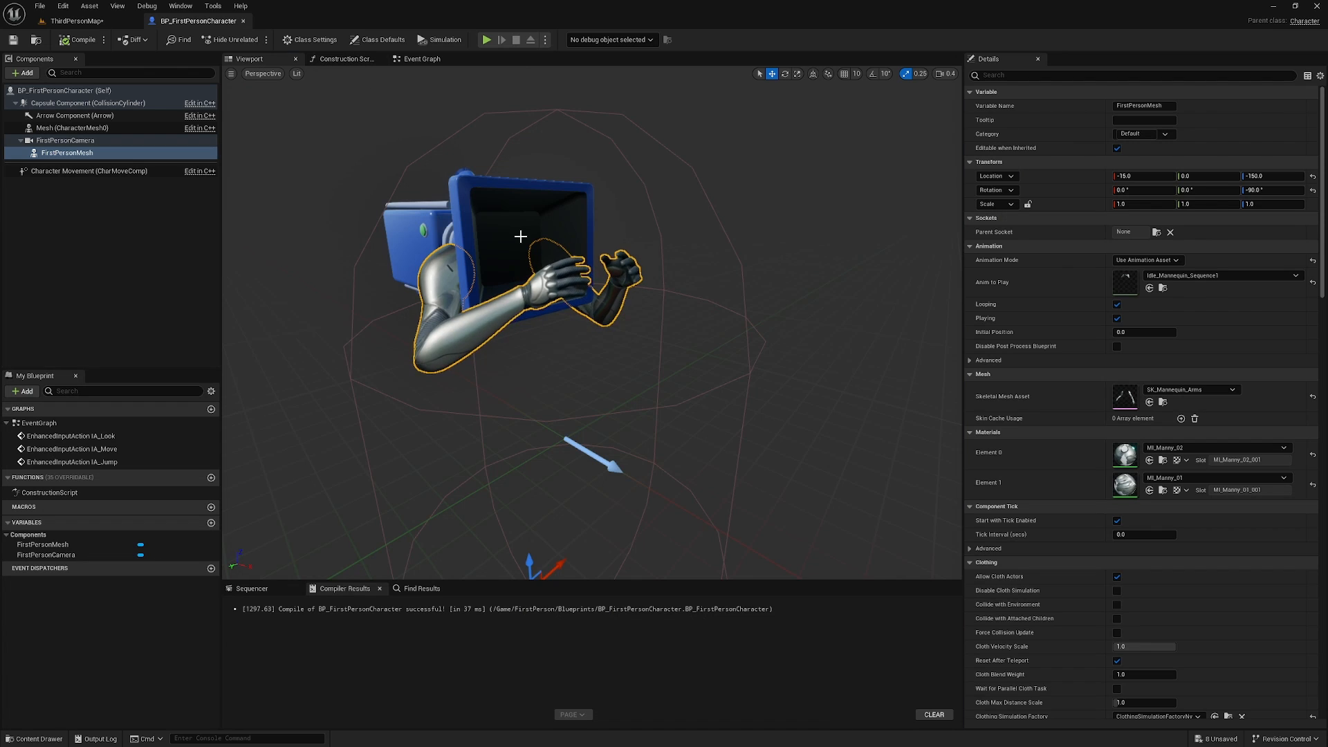
# Locate the FirstPersonMesh's SK_Mannequin_Arms asset in the project content and open its skeleton, SK_Mannequin_Arms_Skeleton
pyautogui.moveTo(519, 234)
pyautogui.mouseDown(button='right')
pyautogui.moveTo(609, 235)
pyautogui.moveTo(581, 221)
pyautogui.moveTo(522, 240)
pyautogui.mouseUp(button='right')
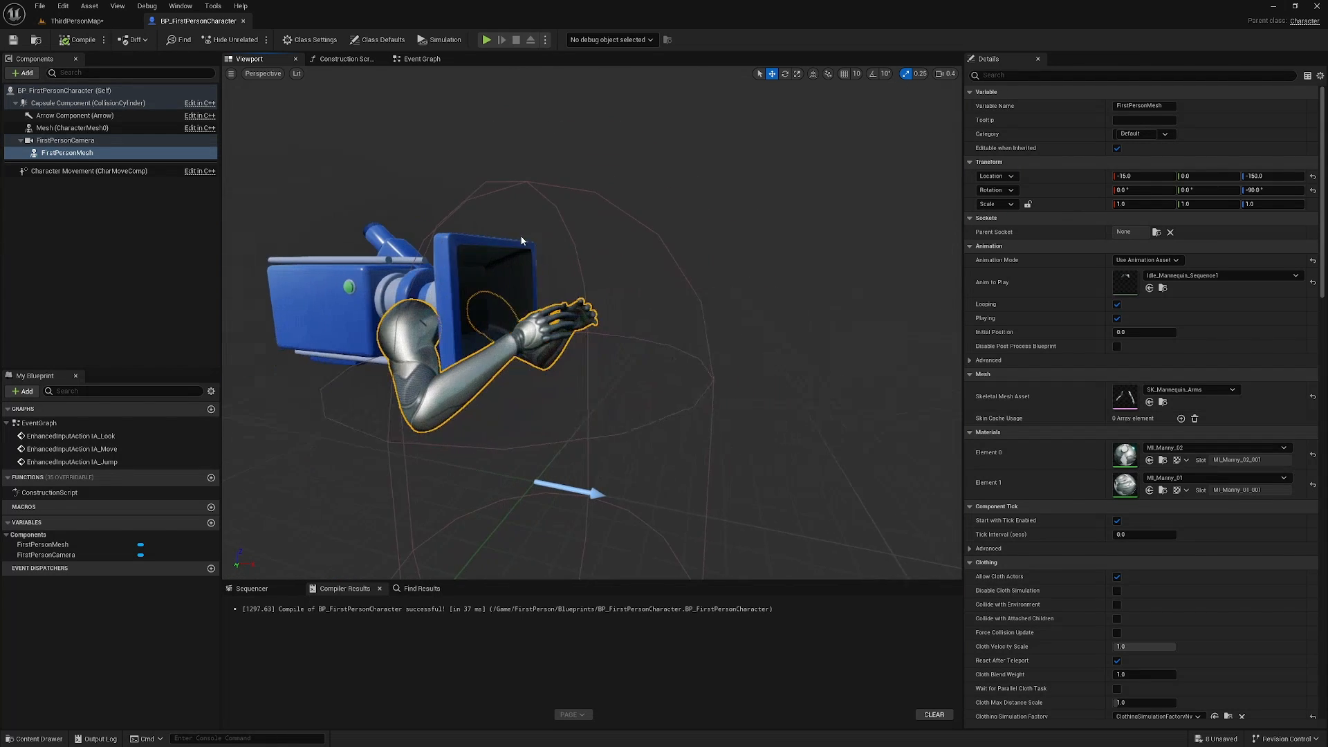
pyautogui.moveTo(587, 371); pyautogui.dragTo(768, 315, button='right')
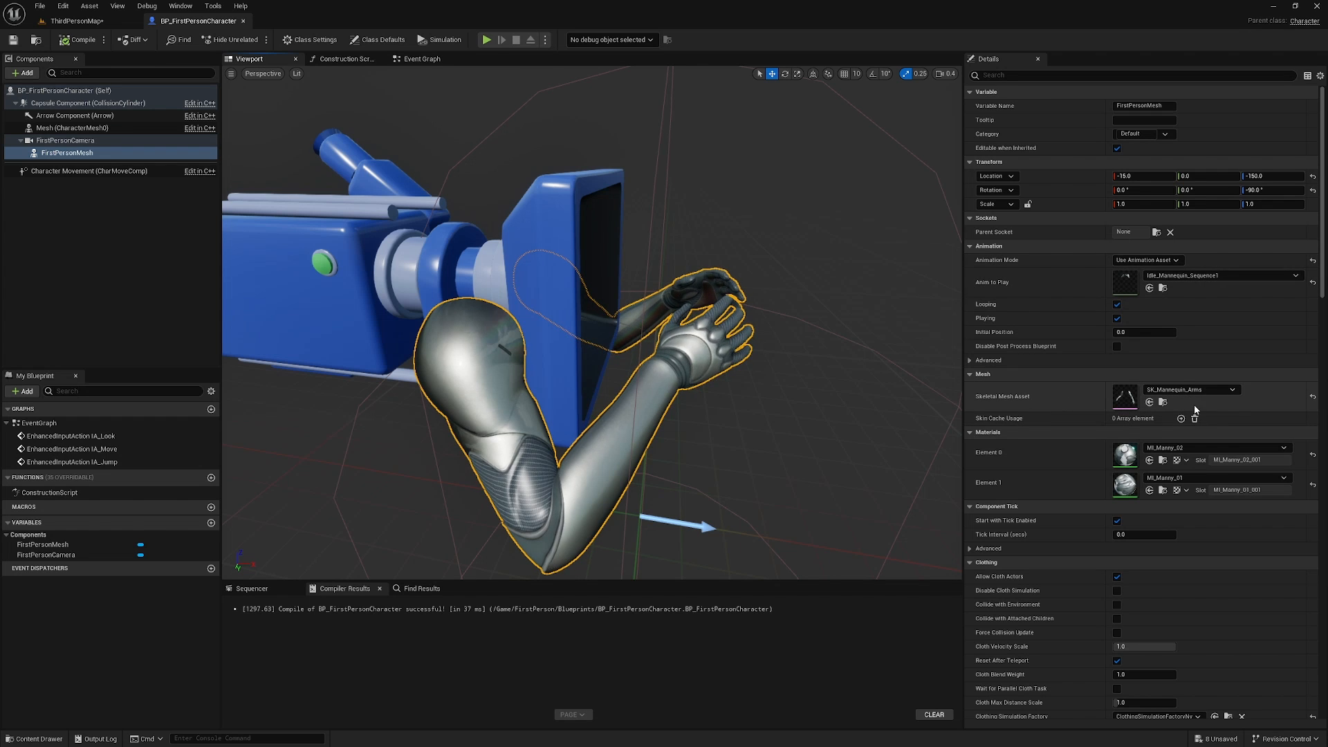
pyautogui.click(1163, 402)
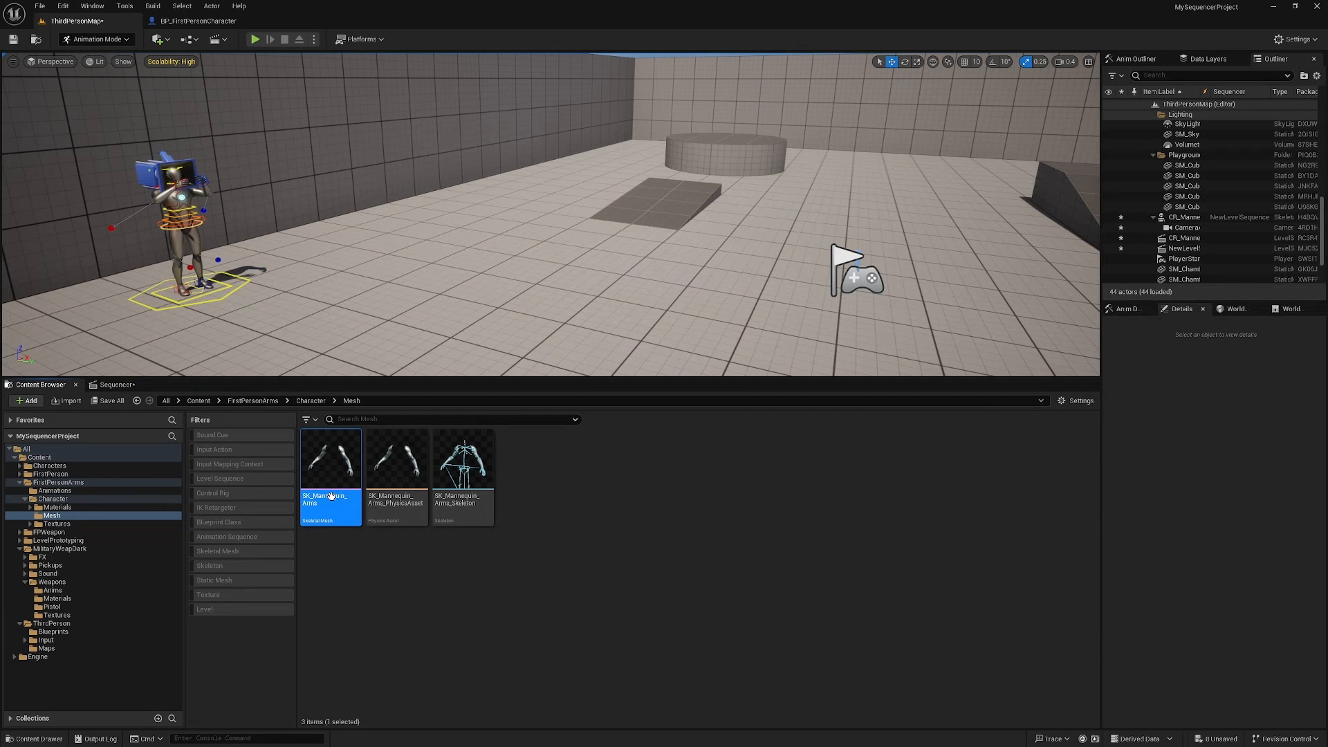
pyautogui.doubleClick(481, 491)
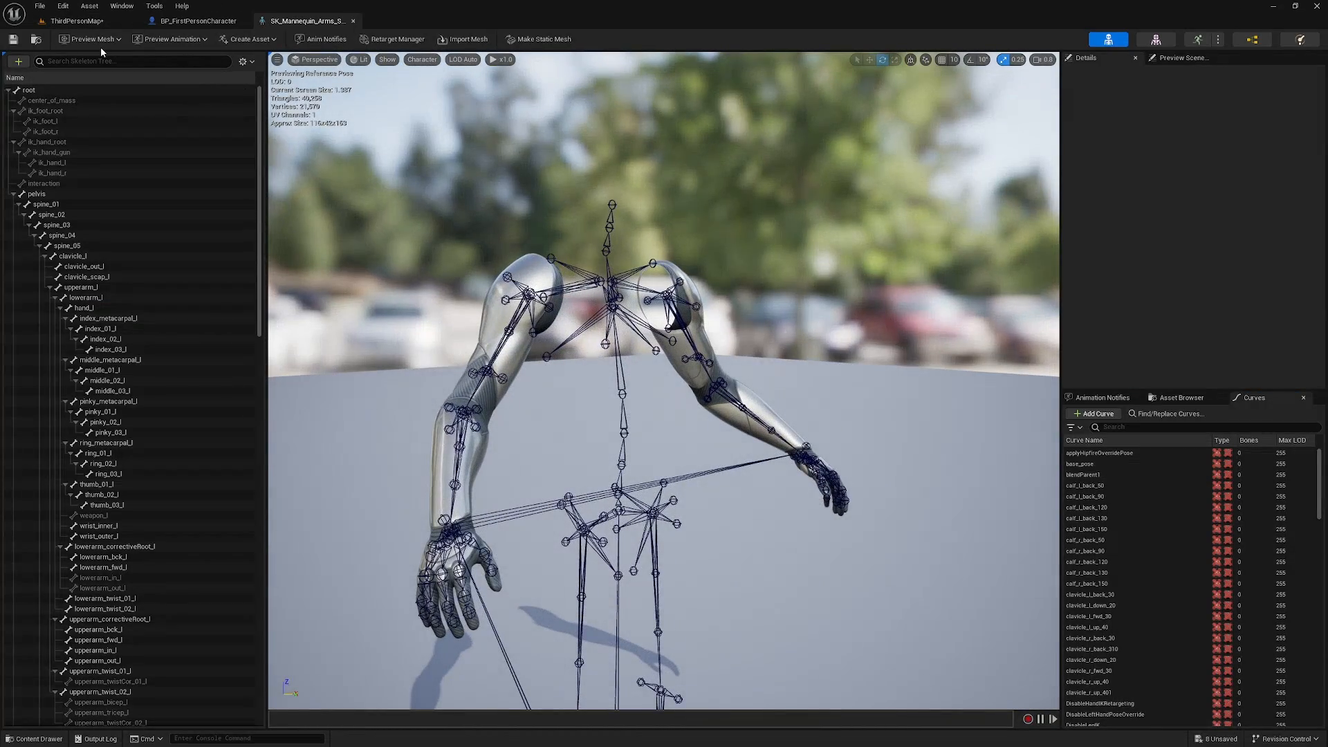
# Add a socket to the hand_r bone in the arms skeleton
pyautogui.moveTo(260, 197); pyautogui.dragTo(261, 335)
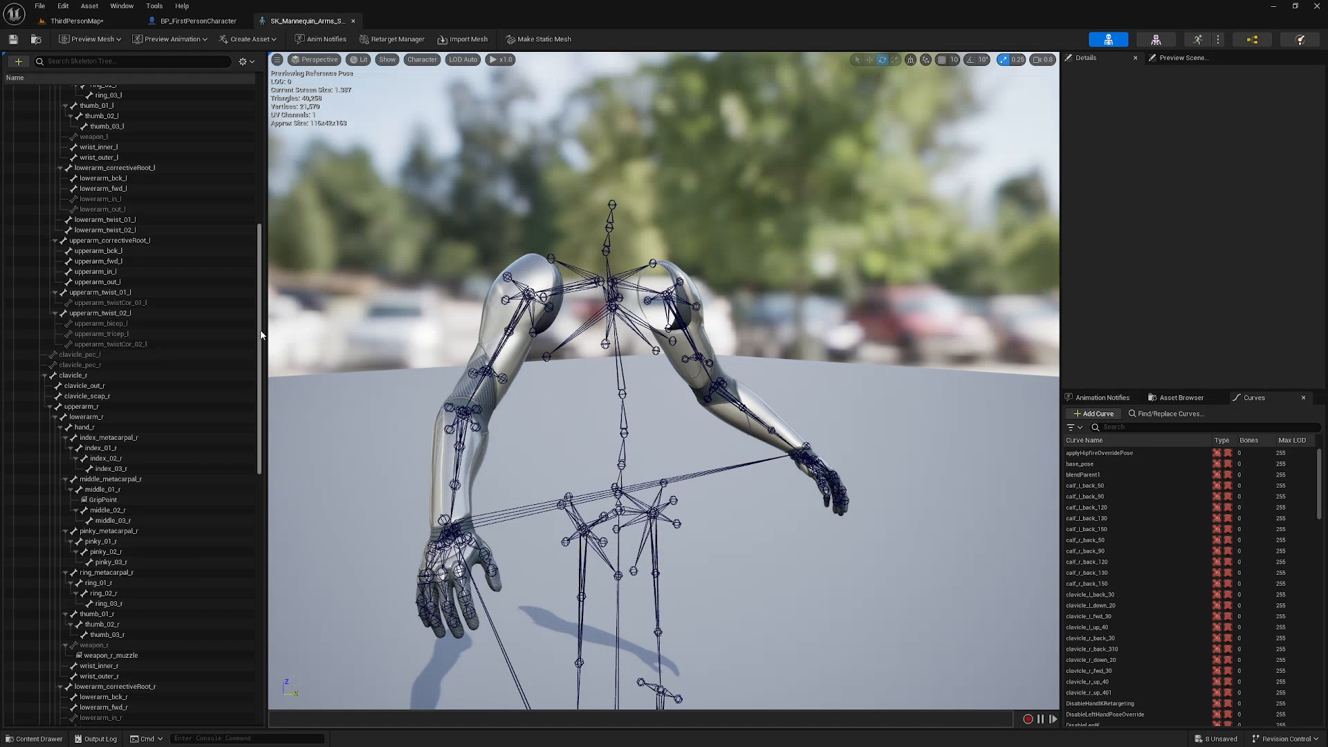
pyautogui.rightClick(90, 427)
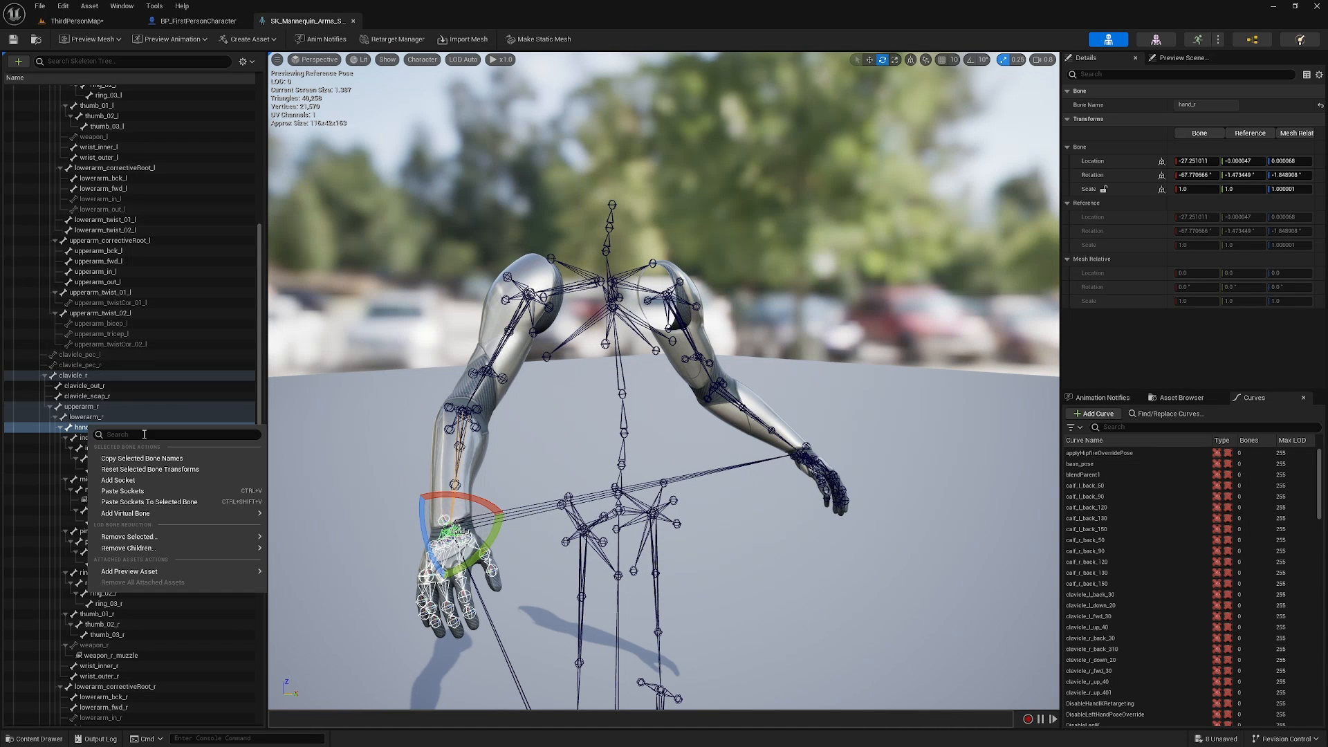
pyautogui.click(139, 481)
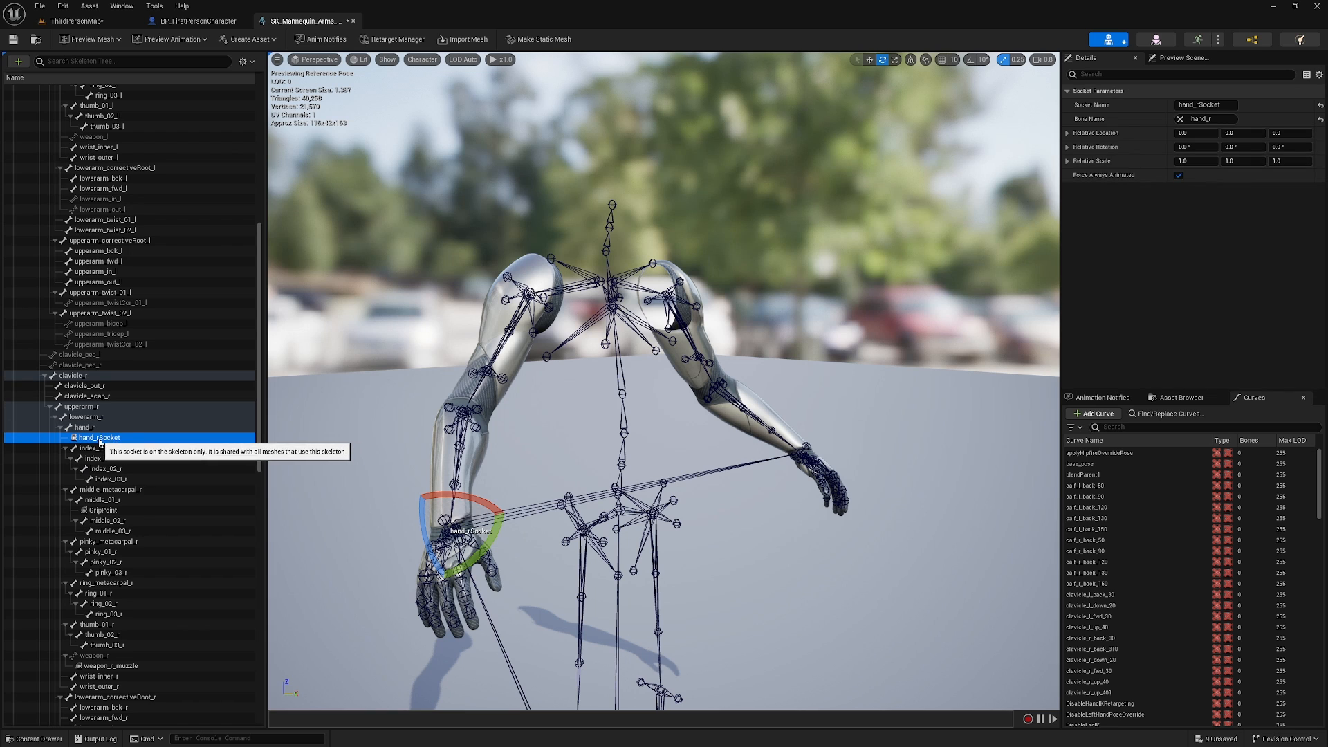
# Attach the Pistols_B skeletal mesh to hand_rSocket as a preview asset
pyautogui.rightClick(100, 439)
pyautogui.moveTo(166, 562)
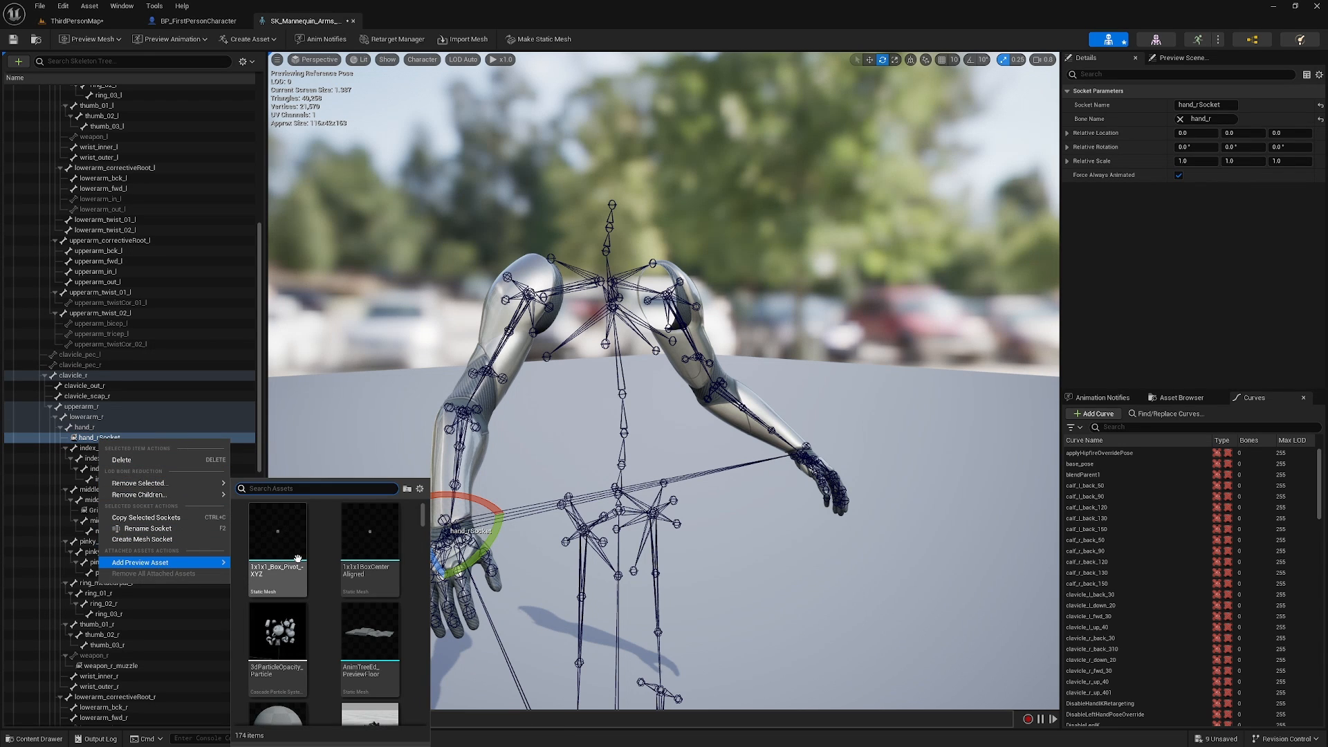
pyautogui.write('pistol')
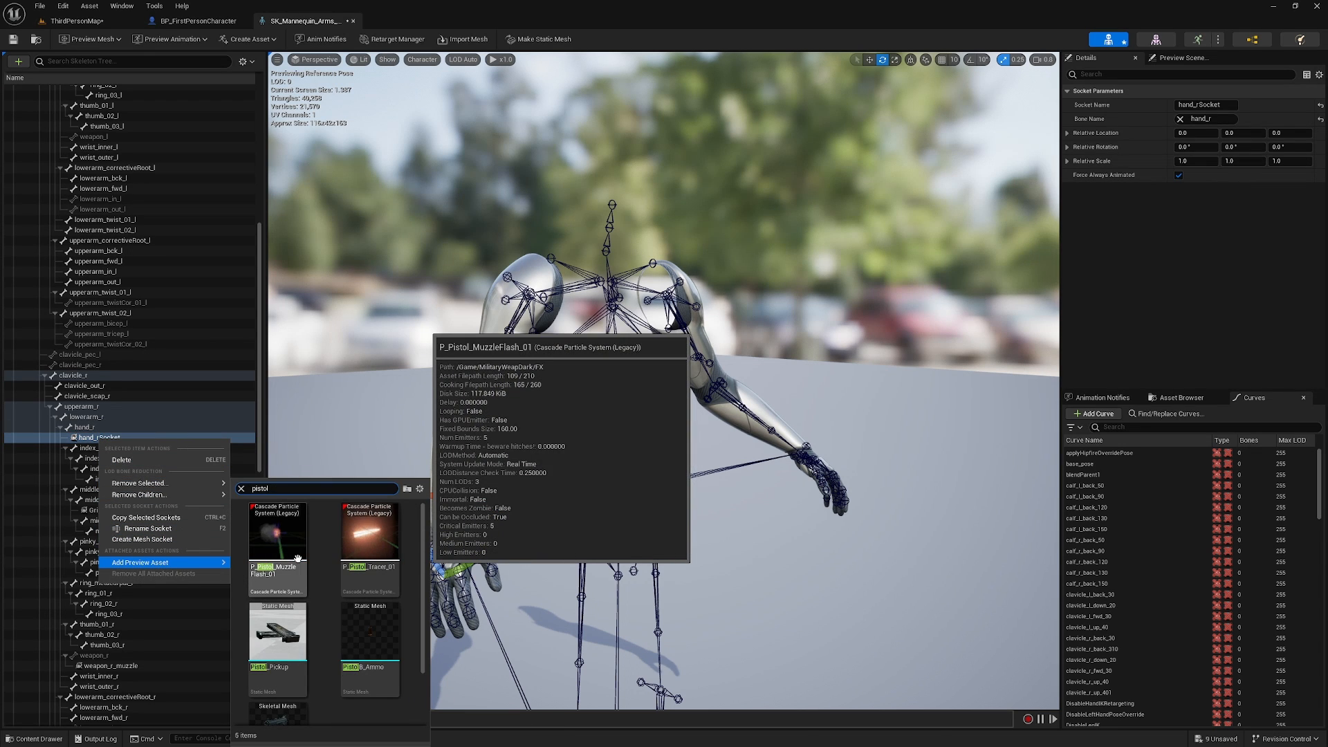
pyautogui.scroll(-2, 298, 558)
pyautogui.click(265, 554)
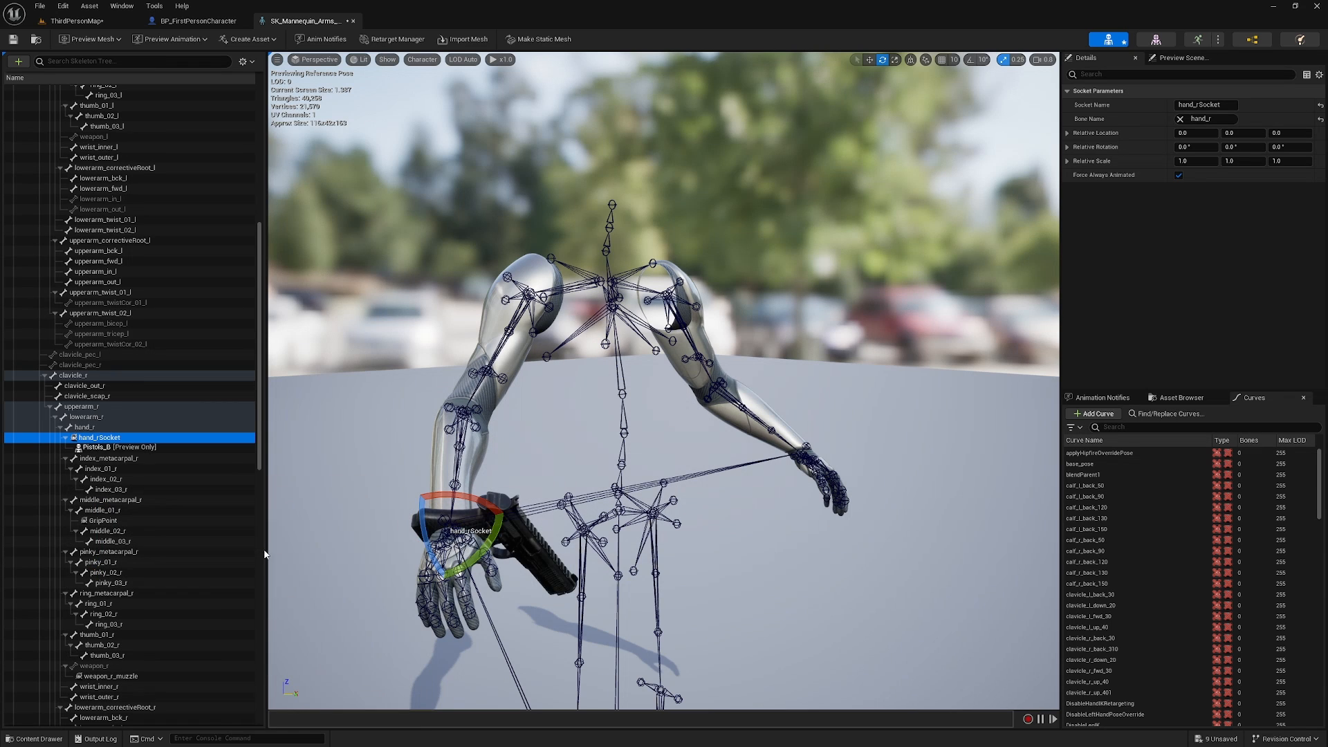
# Rotate hand_rSocket about 75° around Z and move it toward the palm at about X -8.9, Y 2.4, Z -1.4
pyautogui.moveTo(430, 547); pyautogui.dragTo(623, 608)
pyautogui.press('w')
pyautogui.press('w')
pyautogui.moveTo(623, 415); pyautogui.dragTo(823, 484, button='right')
pyautogui.scroll(-4, 664, 380)
pyautogui.press('w')
pyautogui.moveTo(672, 547); pyautogui.dragTo(672, 547, button='right')
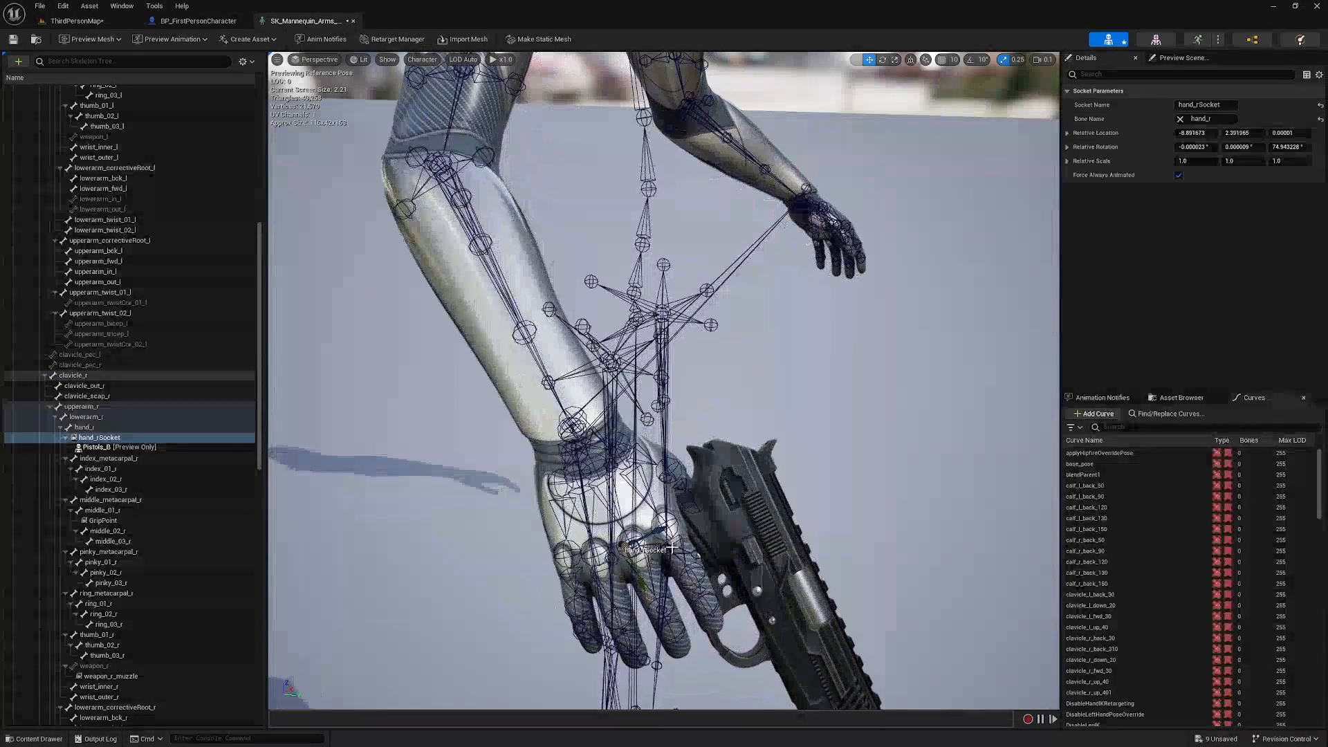
pyautogui.moveTo(652, 533); pyautogui.dragTo(634, 542)
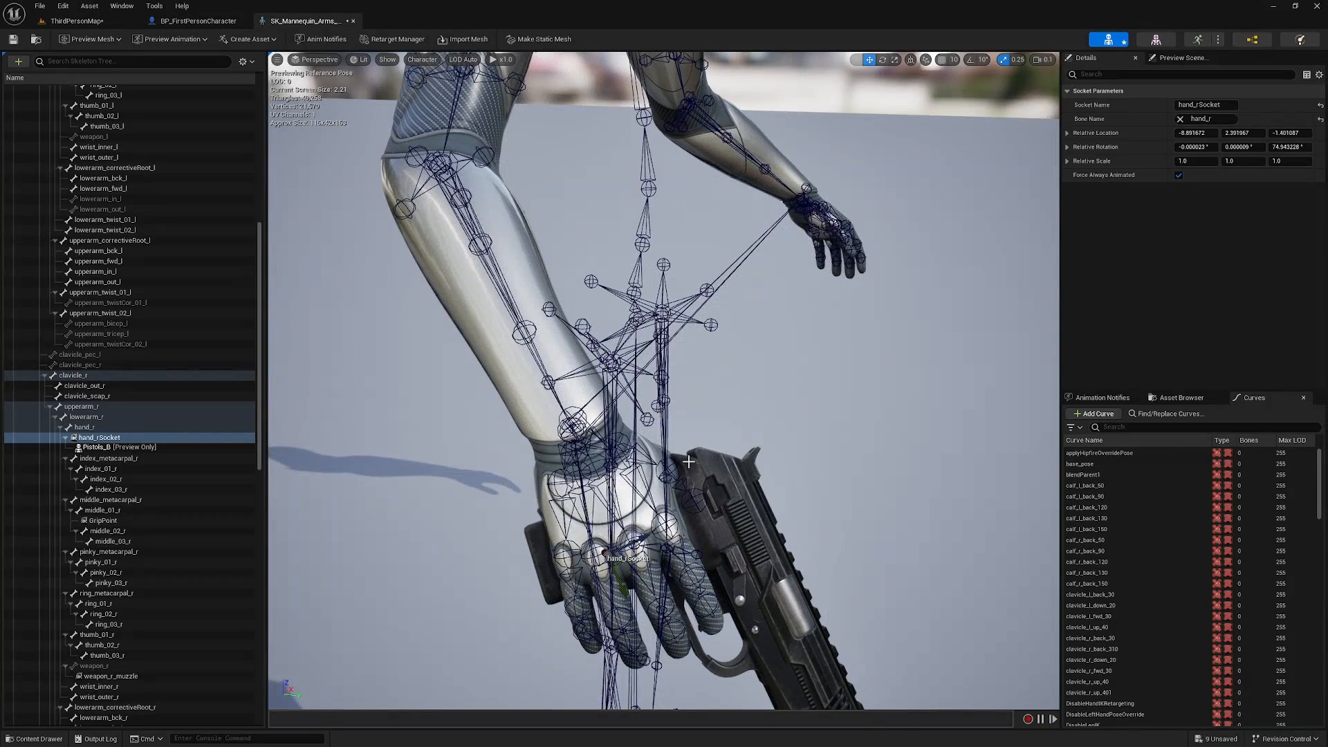
# Tilt hand_rSocket about 11° around Y, reposition it to about X -8.6, Y 3.5, Z -1.1, and save the skeleton
pyautogui.moveTo(688, 462); pyautogui.dragTo(277, 332, button='right')
pyautogui.scroll(2, 688, 461)
pyautogui.press('w')
pyautogui.press('d')
pyautogui.press('d')
pyautogui.scroll(-1, 759, 457)
pyautogui.press('e')
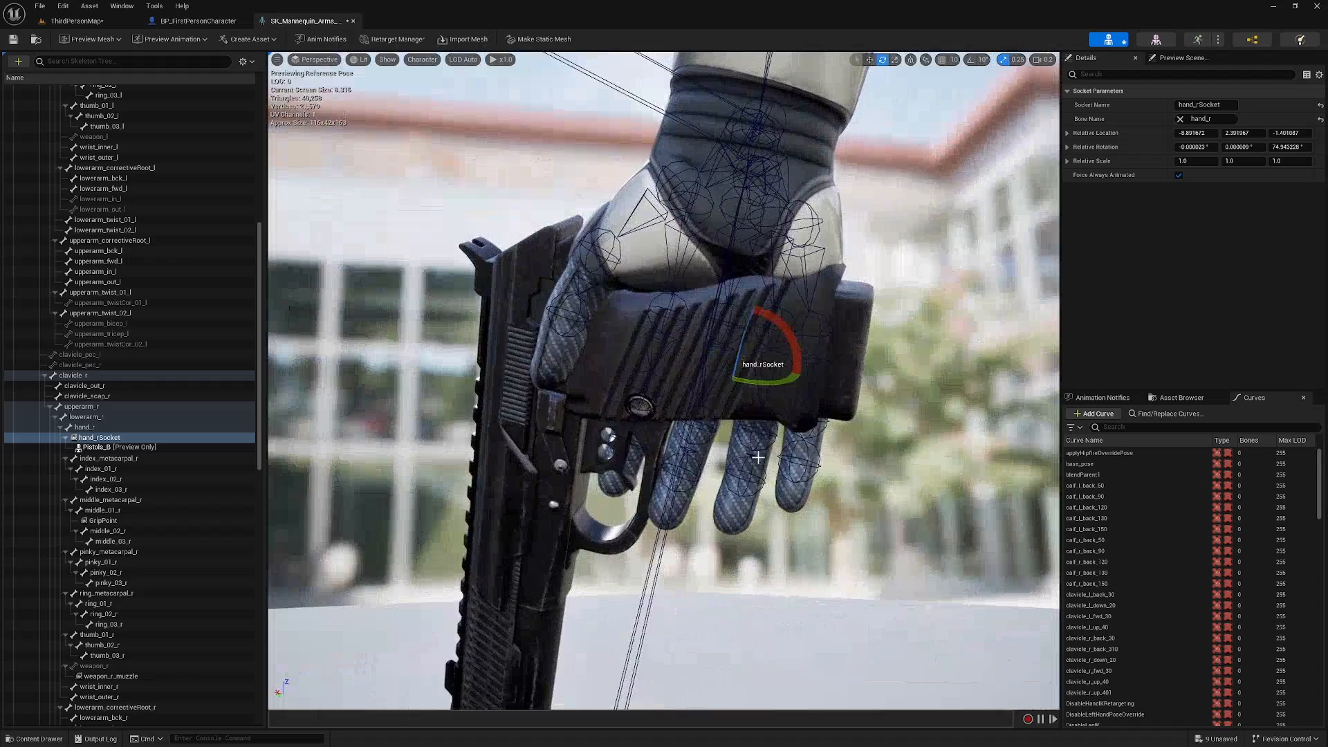
pyautogui.moveTo(764, 381); pyautogui.dragTo(716, 382)
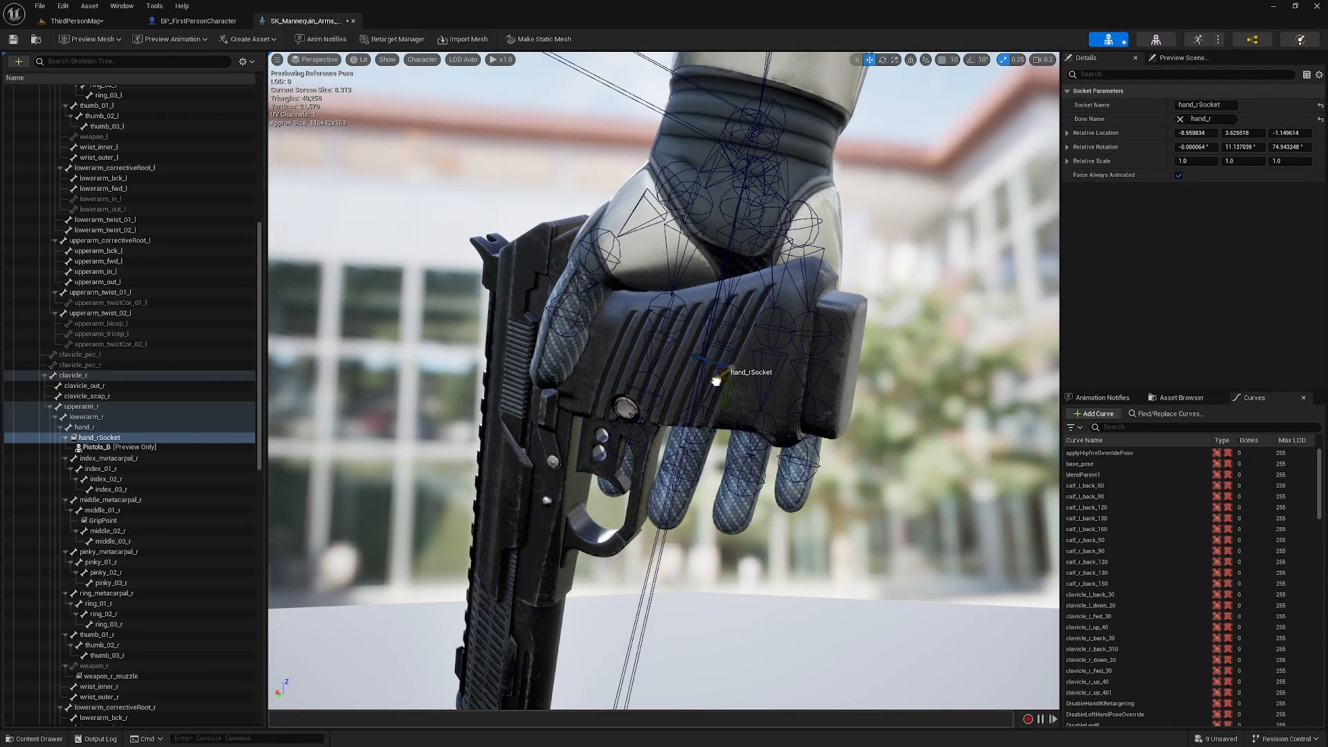
pyautogui.moveTo(716, 380); pyautogui.dragTo(592, 266, button='right')
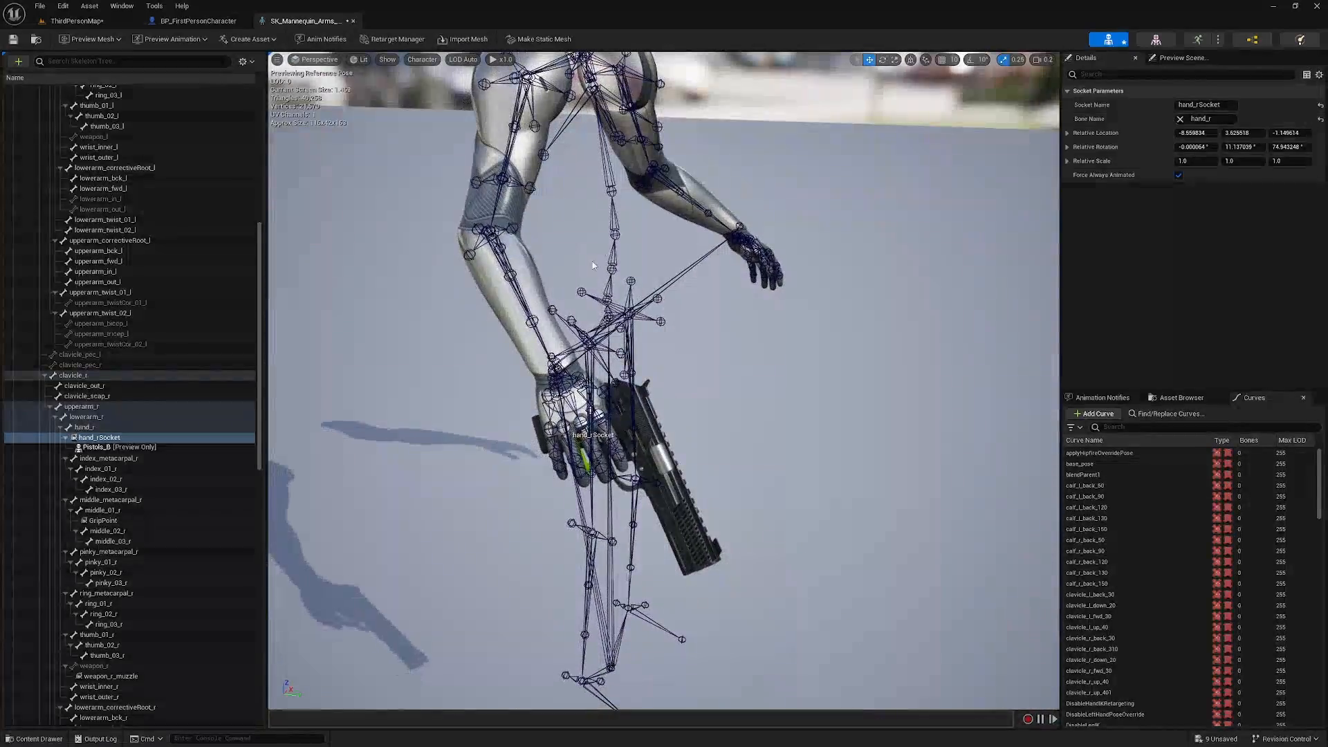
pyautogui.click(13, 39)
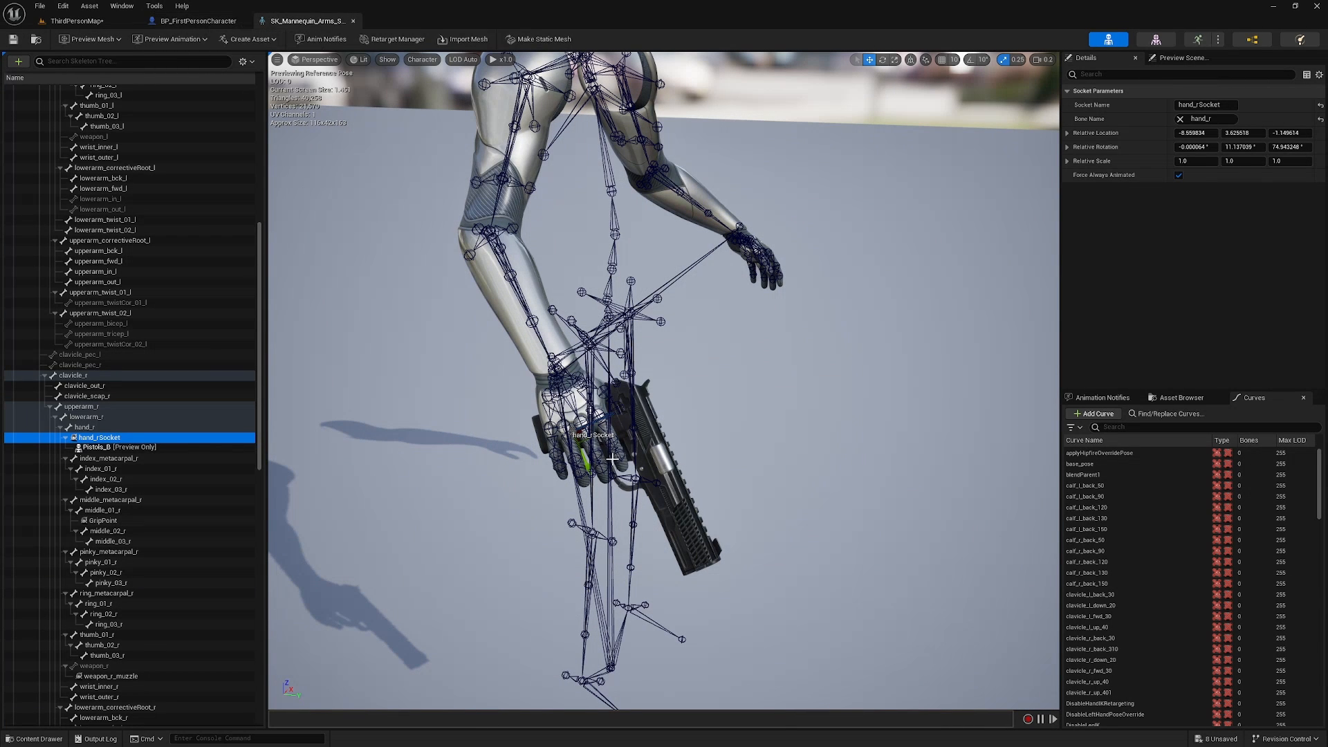
# Examine the first-person arms in the character blueprint and the posed character in ThirdPersonMap with its level sequence
pyautogui.click(215, 22)
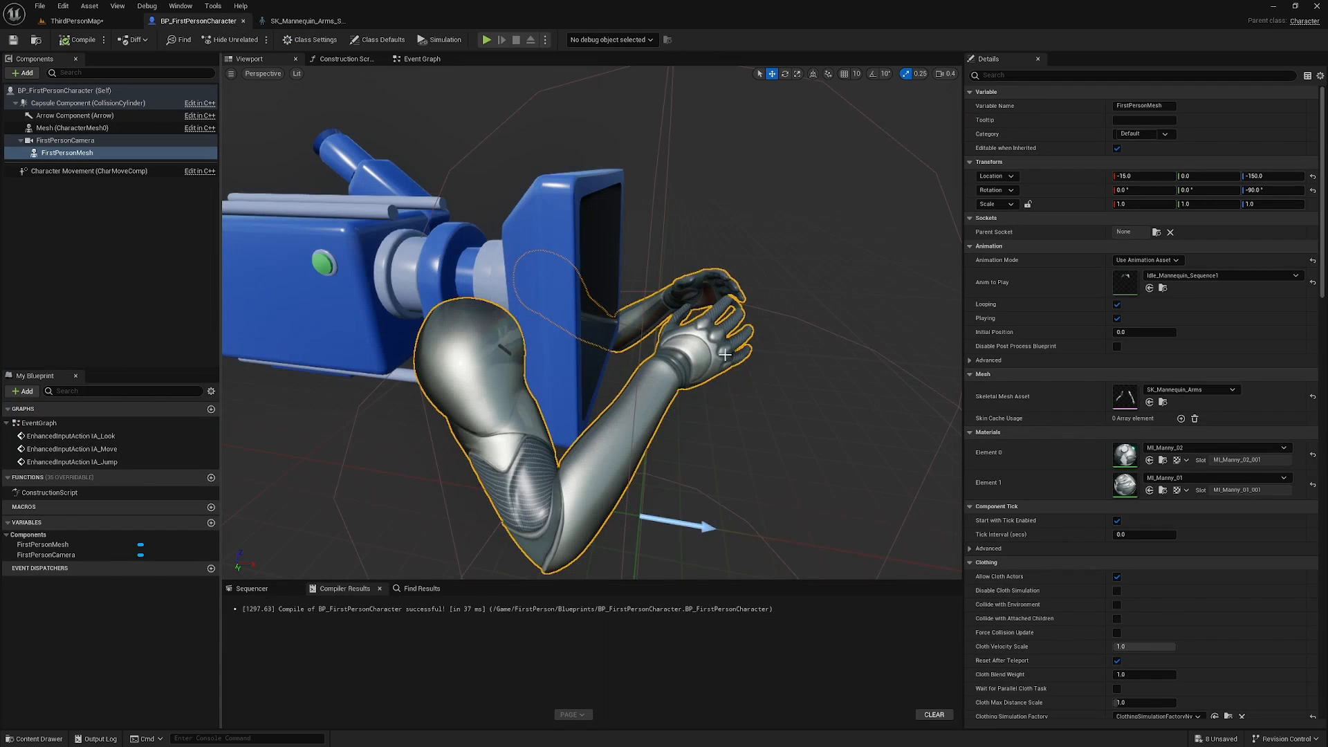
pyautogui.scroll(-4, 439, 342)
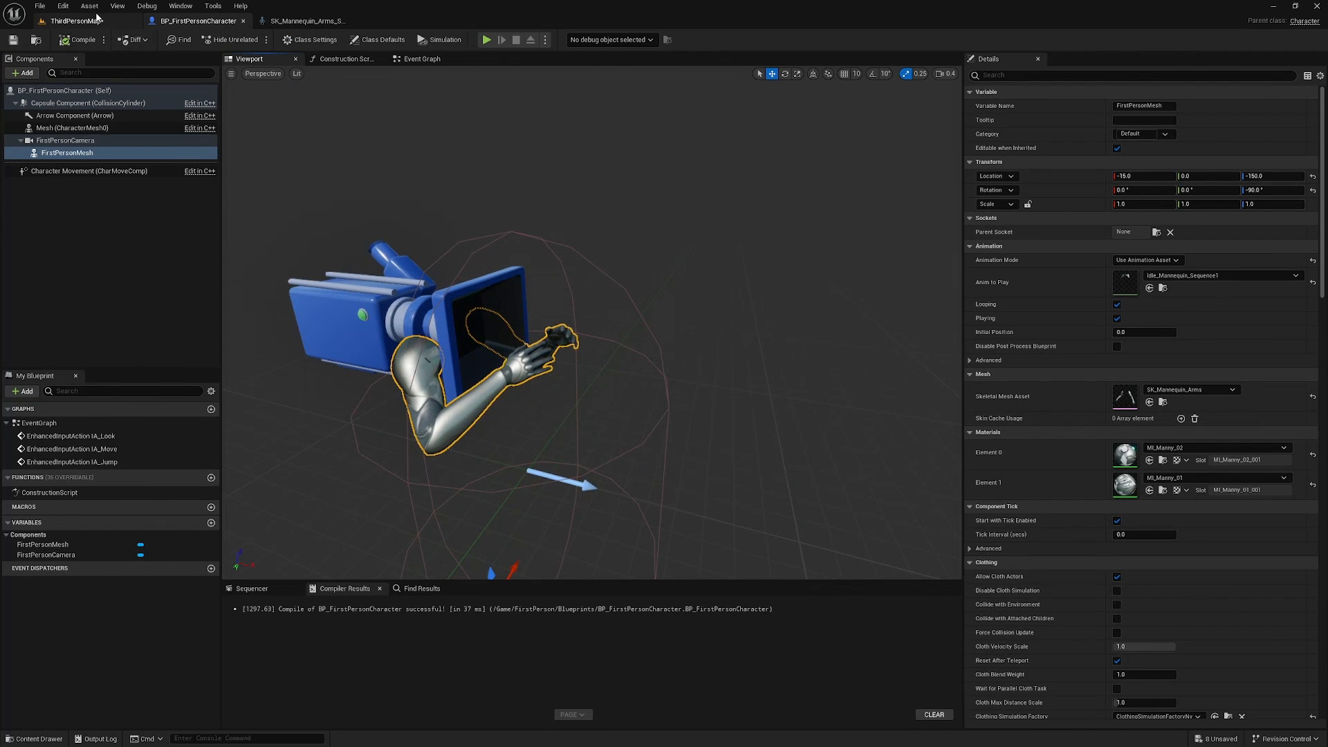
pyautogui.click(76, 20)
pyautogui.click(114, 384)
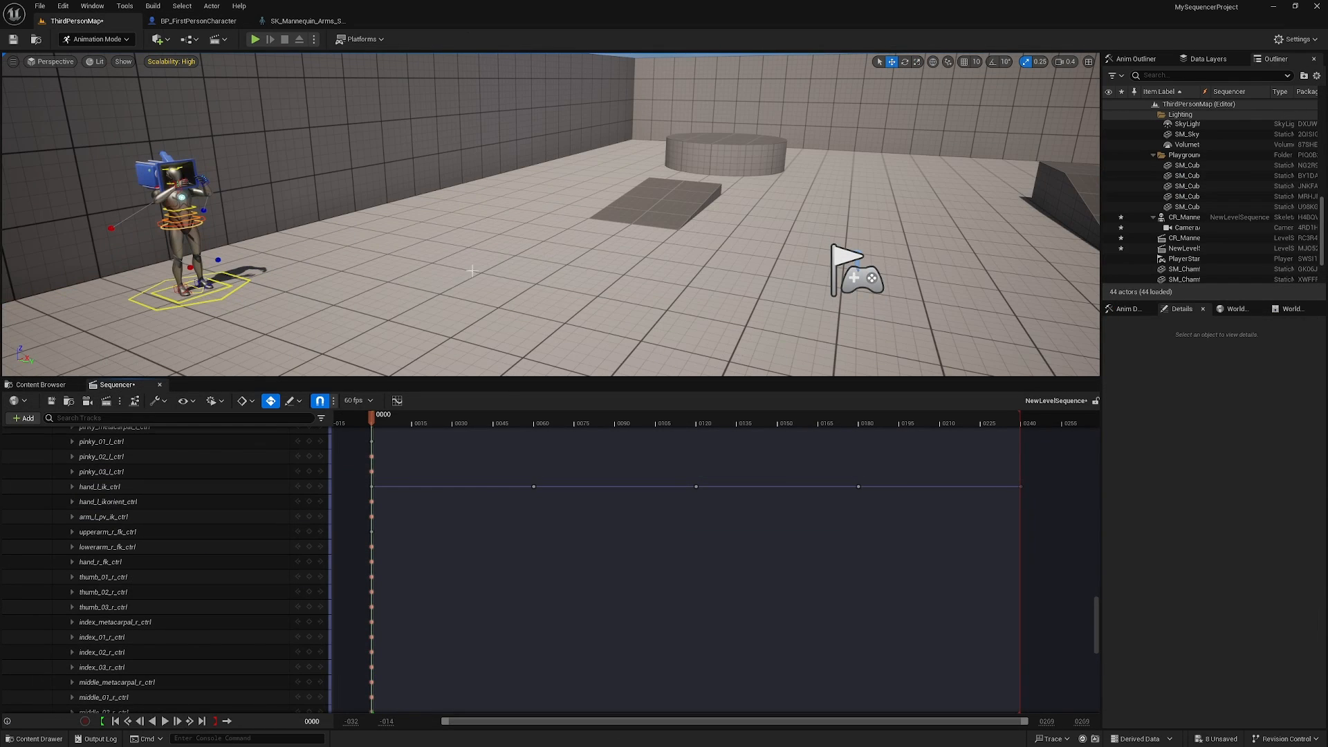
pyautogui.moveTo(473, 271); pyautogui.dragTo(197, 72, button='right')
pyautogui.press('w')
pyautogui.scroll(2, 291, 139)
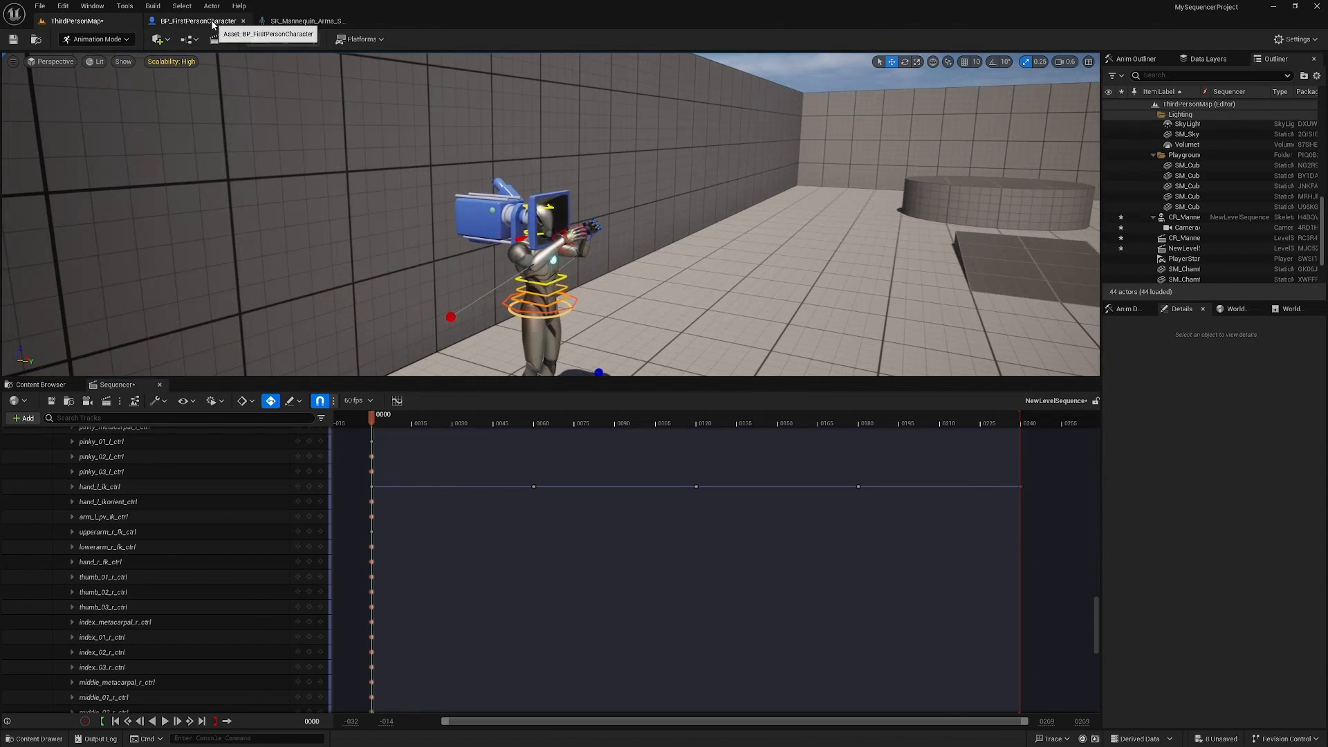
# Add a skeletal mesh component named Gun under FirstPersonMesh in the BP_FirstPersonCharacter blueprint
pyautogui.click(206, 21)
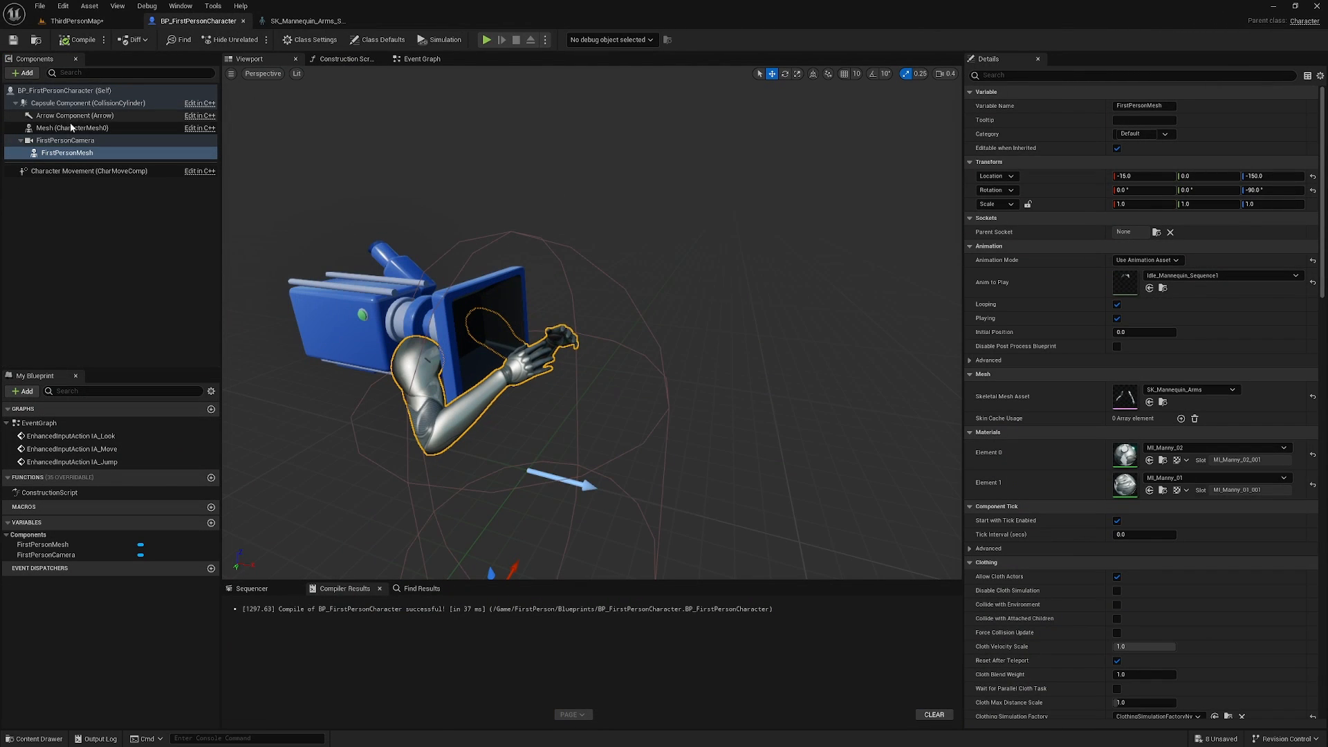
pyautogui.click(28, 73)
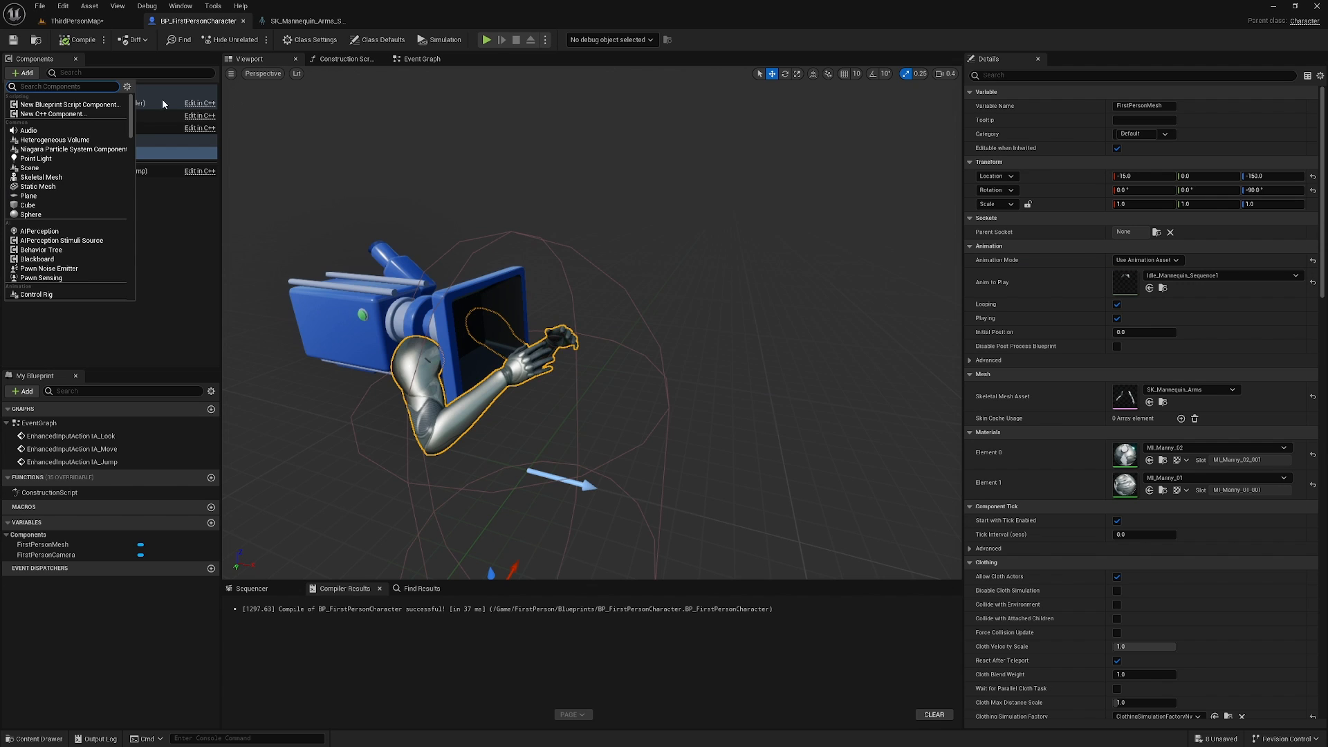
pyautogui.click(38, 177)
pyautogui.write('G')
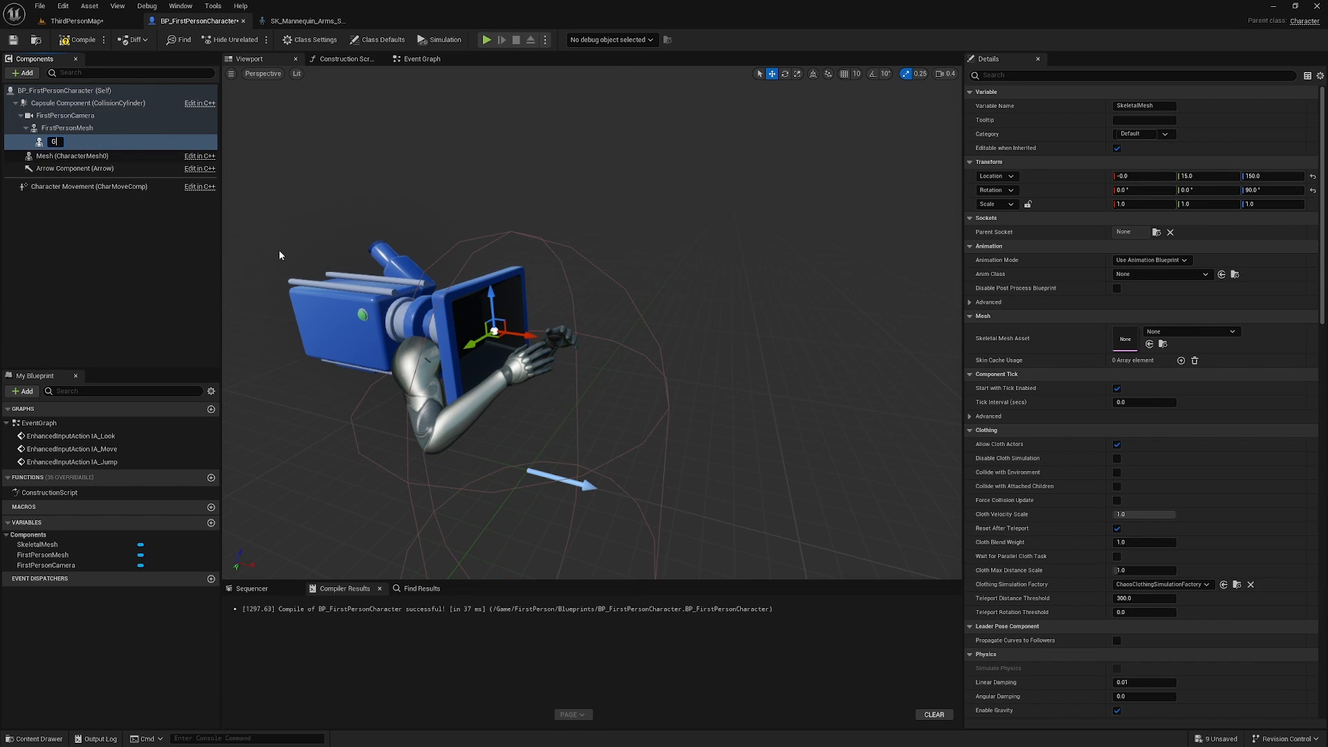
pyautogui.write('un')
pyautogui.press('Return')
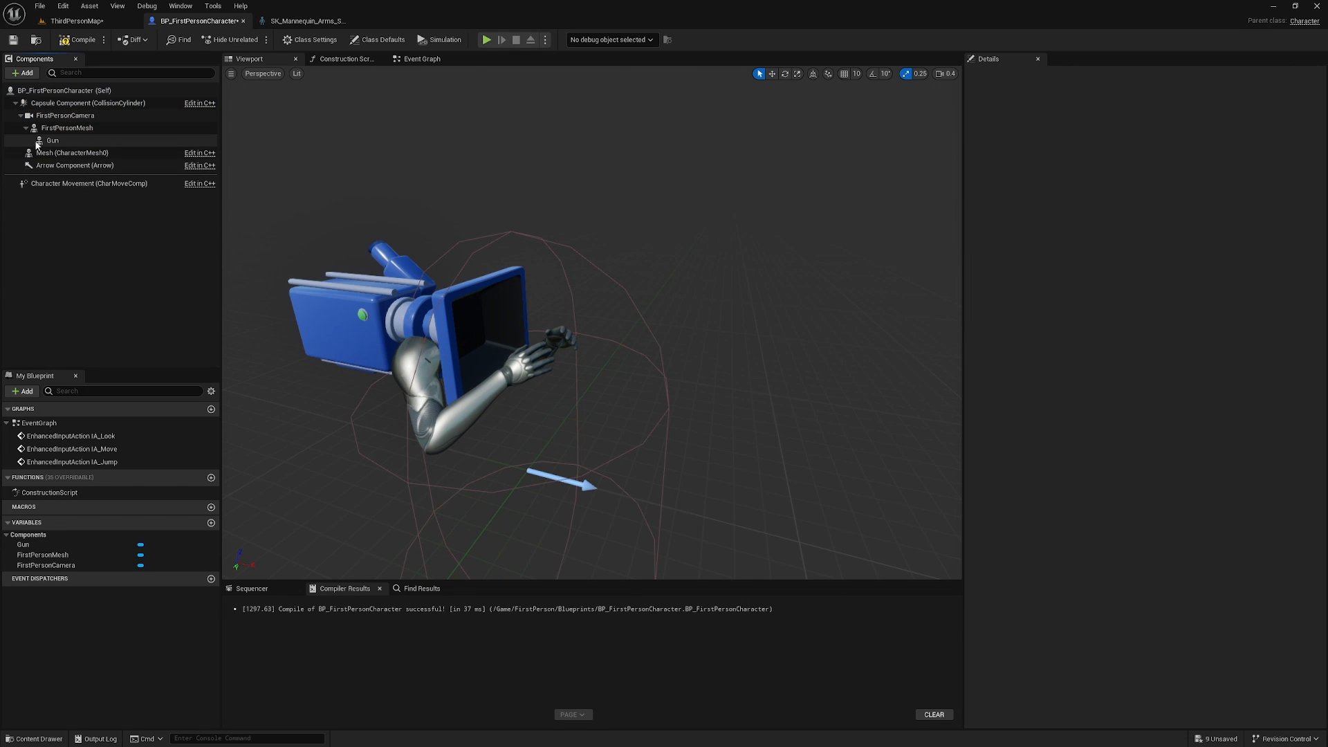
# Assign the Pistols_B skeletal mesh to the Gun component and set its parent socket to hand_rSocket
pyautogui.click(54, 131)
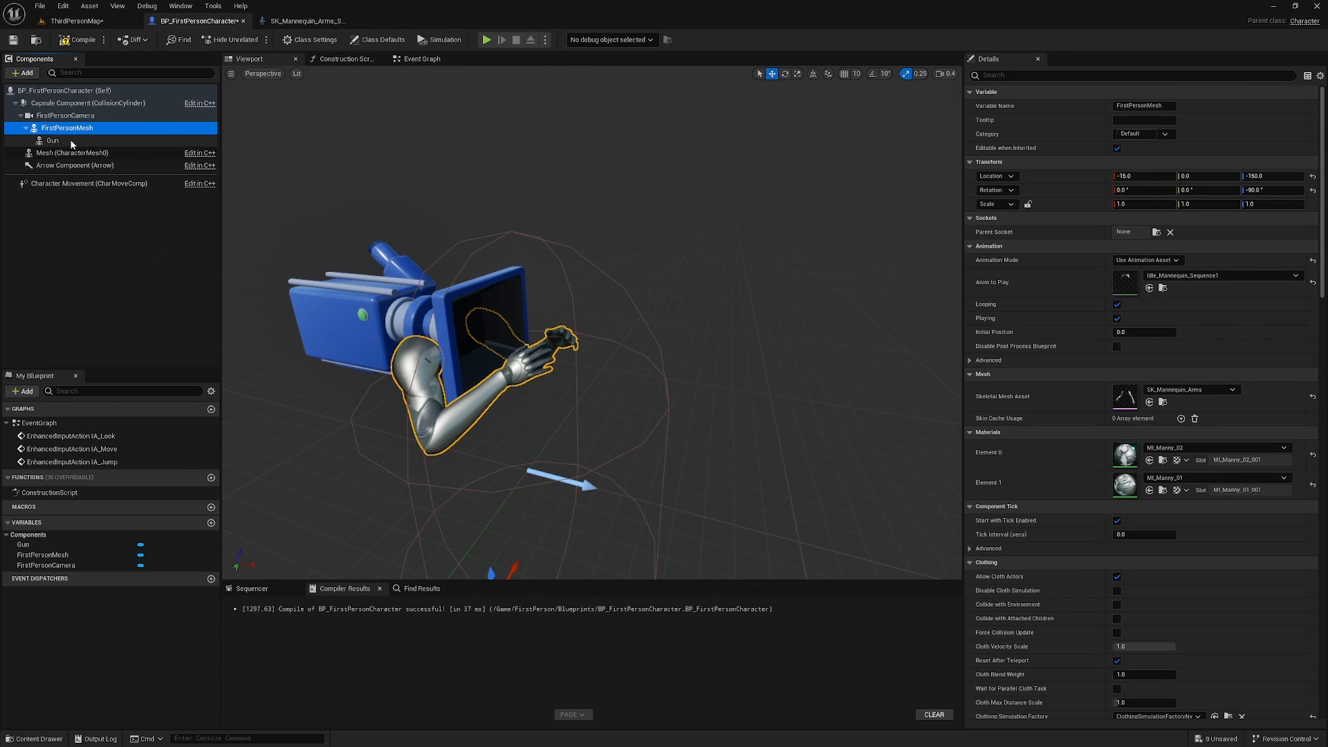
pyautogui.click(72, 141)
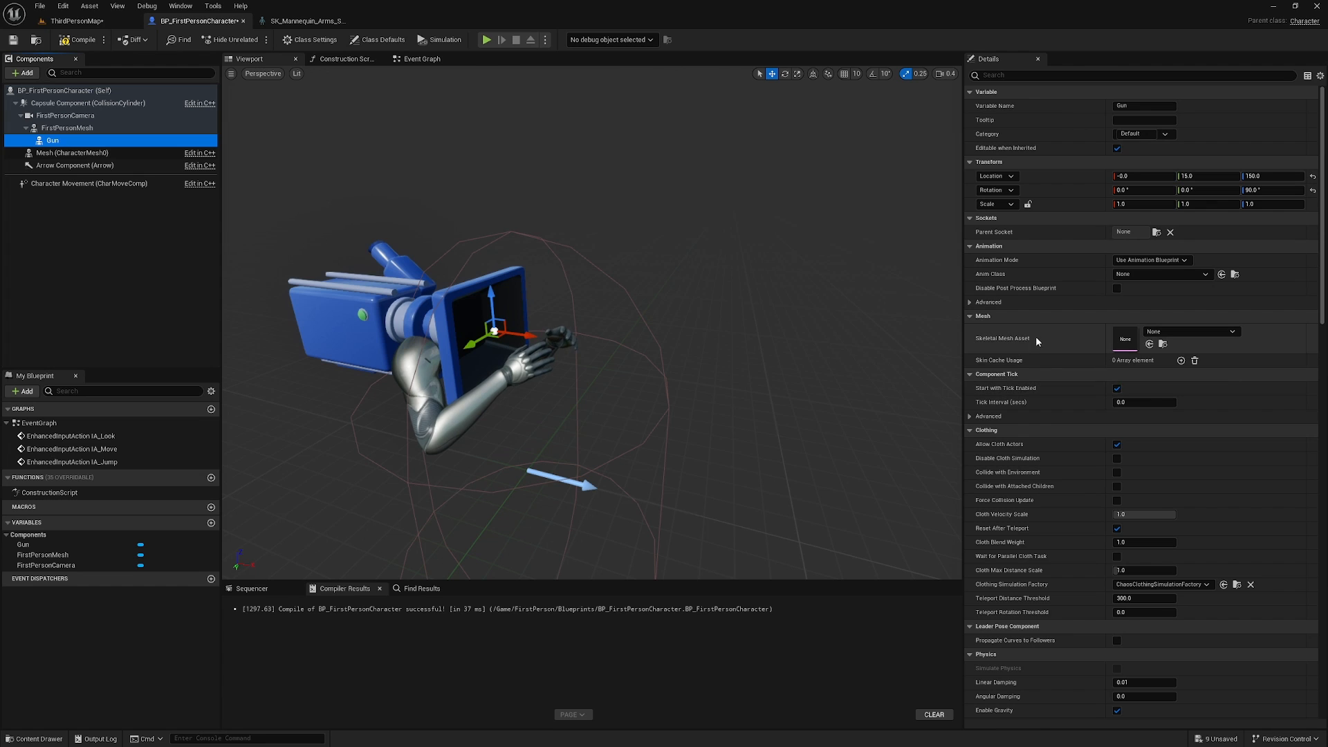
pyautogui.click(1222, 333)
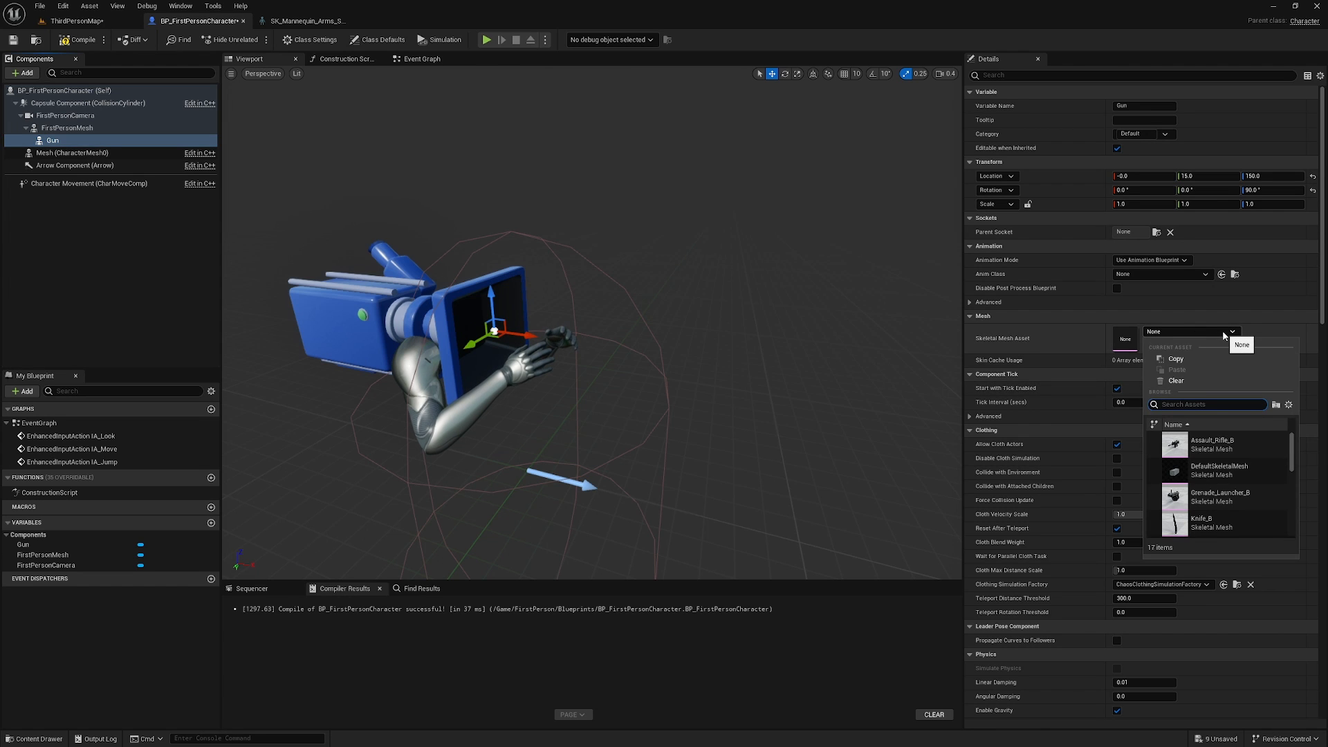
pyautogui.write('pisrto')
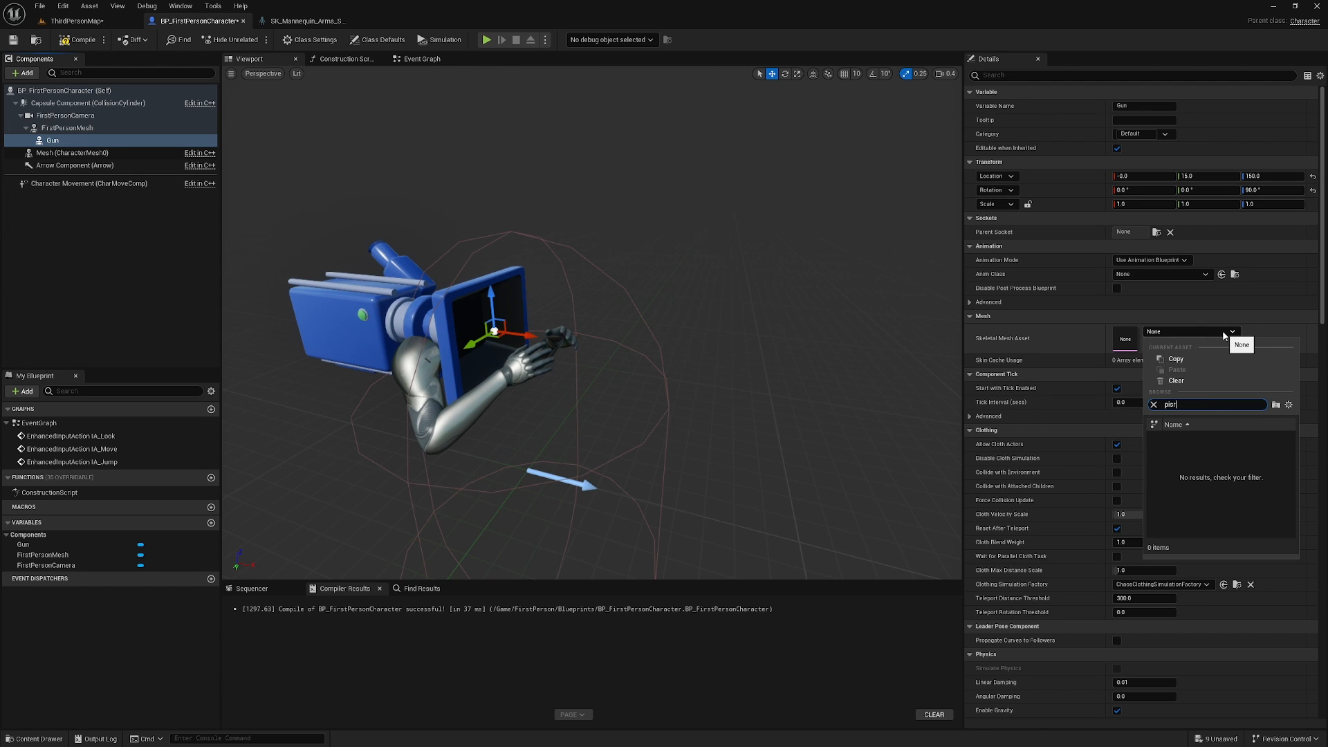
pyautogui.click(1207, 443)
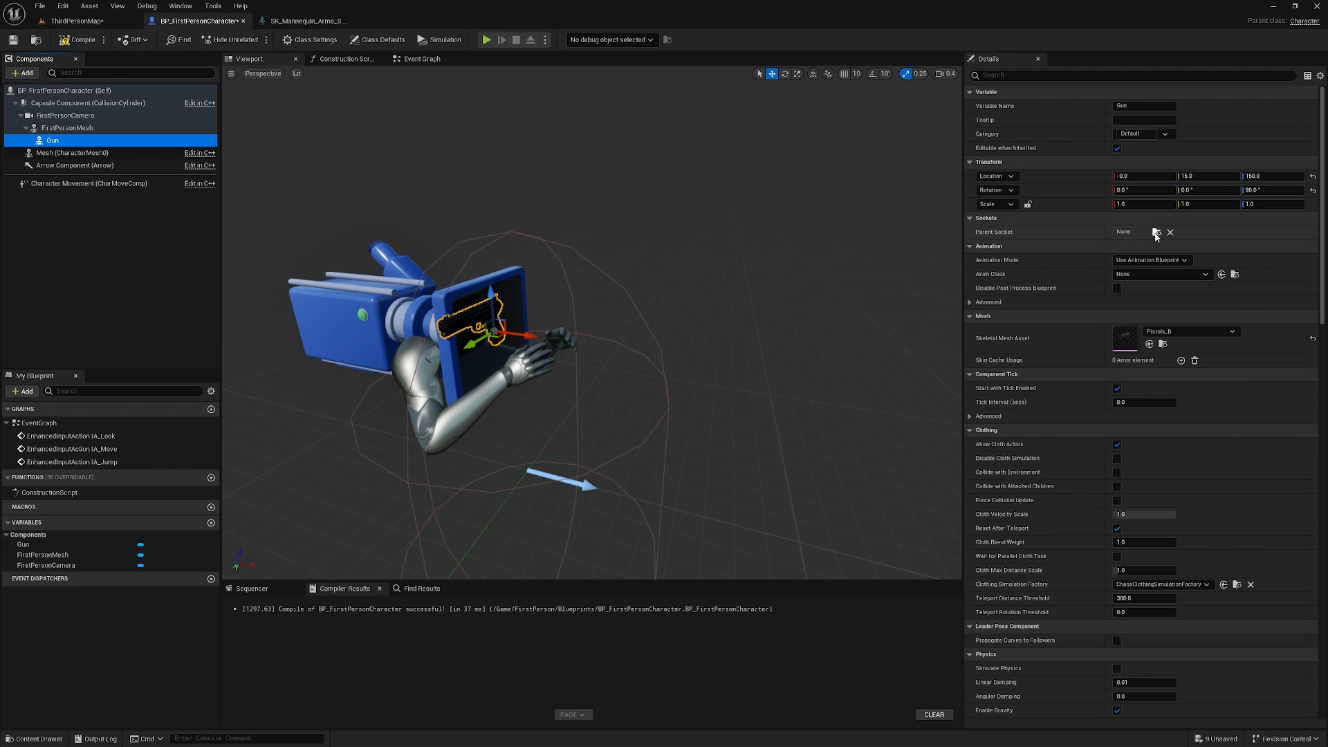
pyautogui.click(1156, 231)
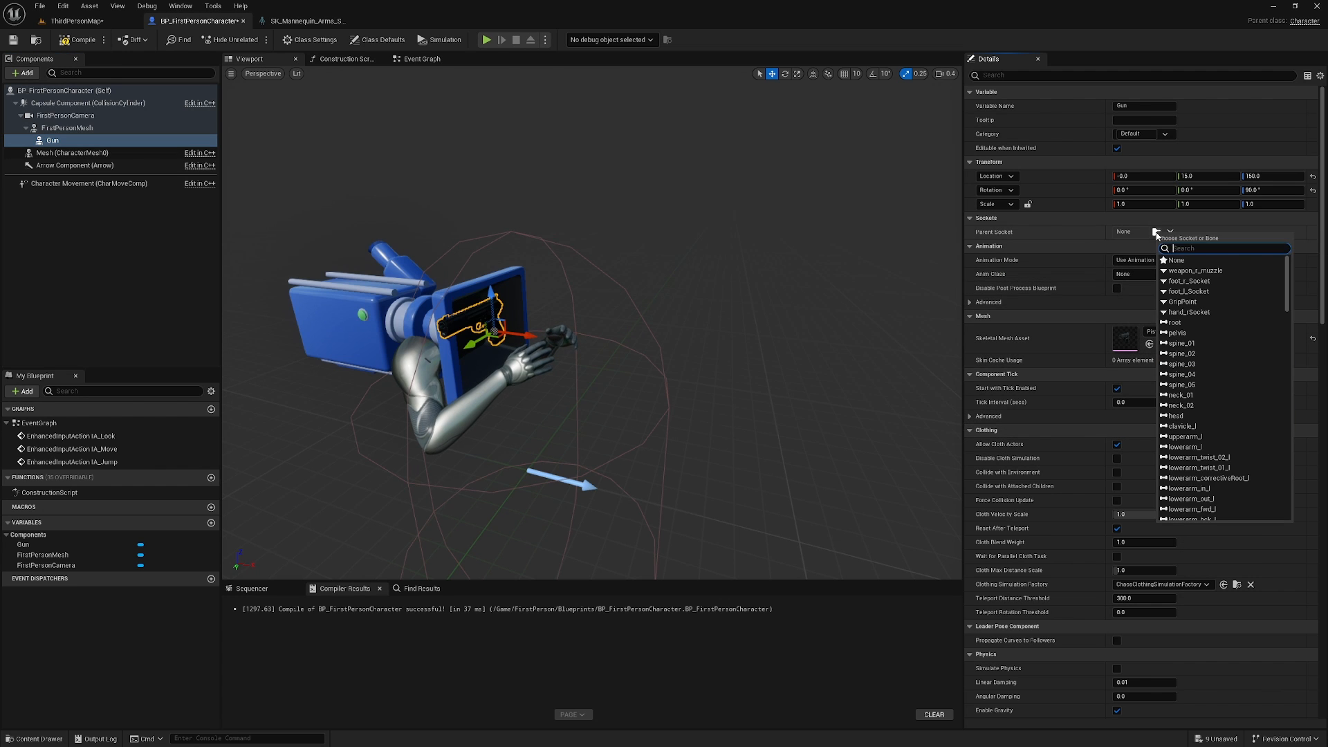
pyautogui.click(1215, 313)
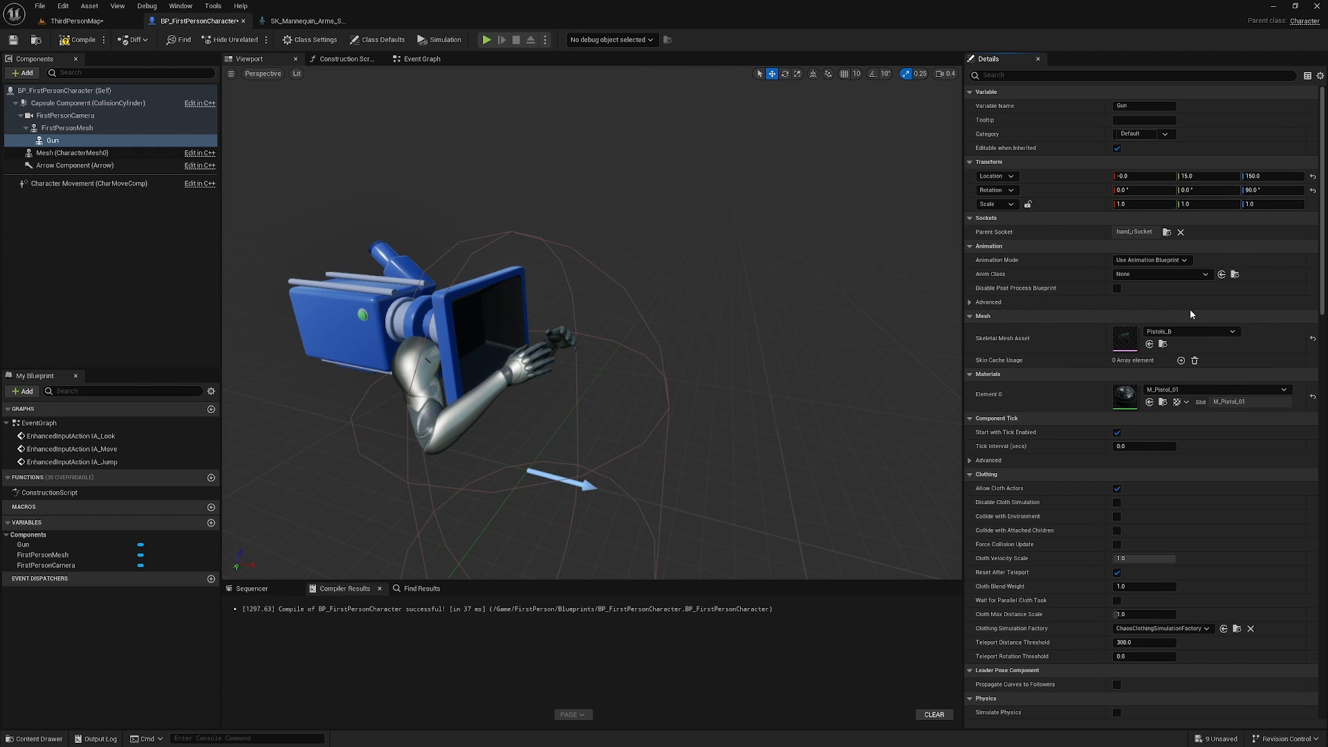
# Reset the Gun component's location and rotation to their defaults, and compile and save the character blueprint
pyautogui.click(1313, 178)
pyautogui.click(1313, 191)
pyautogui.moveTo(591, 332); pyautogui.dragTo(740, 269, button='right')
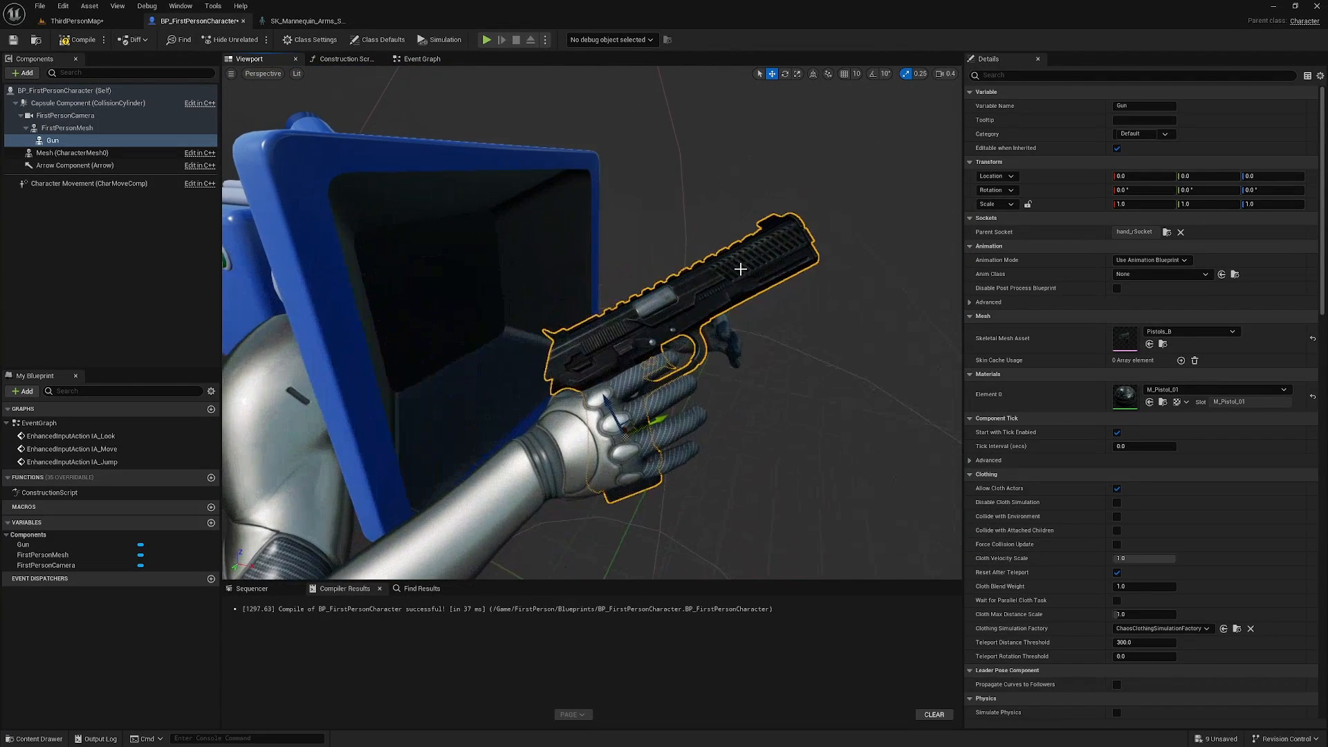
pyautogui.click(78, 40)
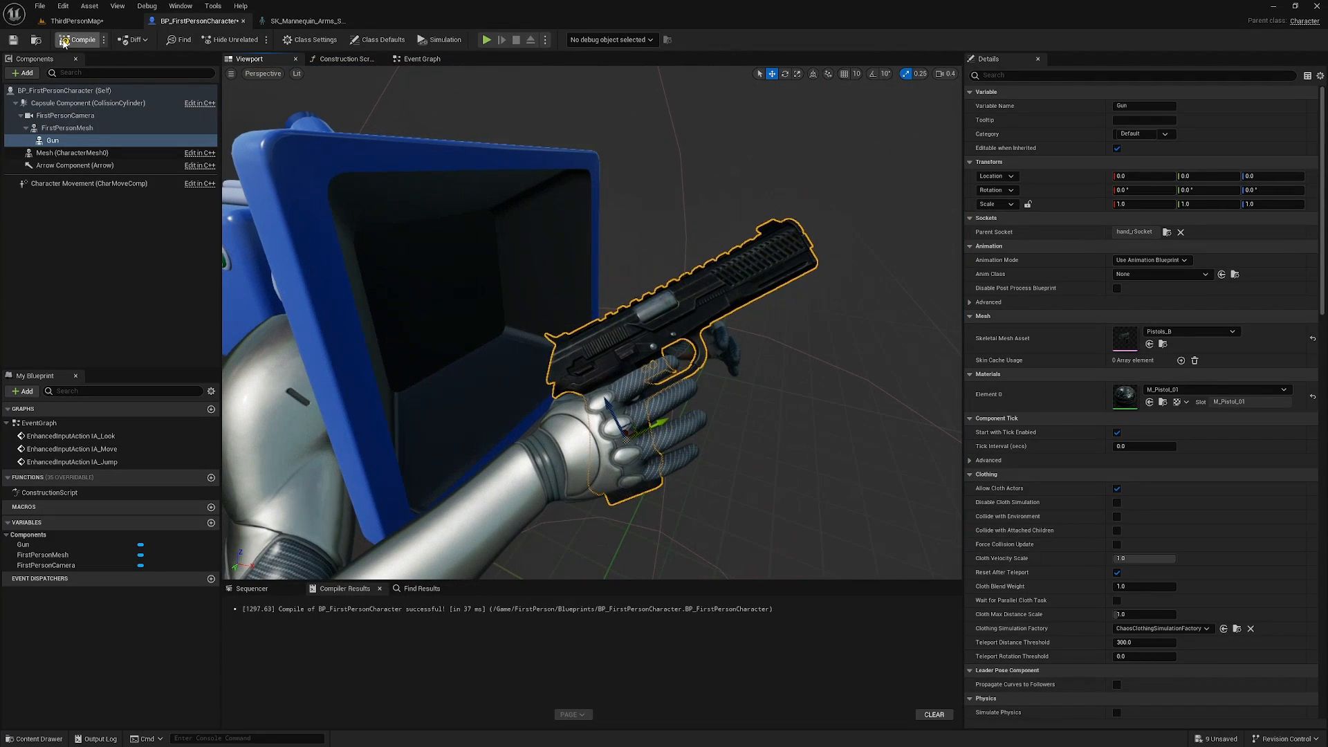
pyautogui.click(14, 40)
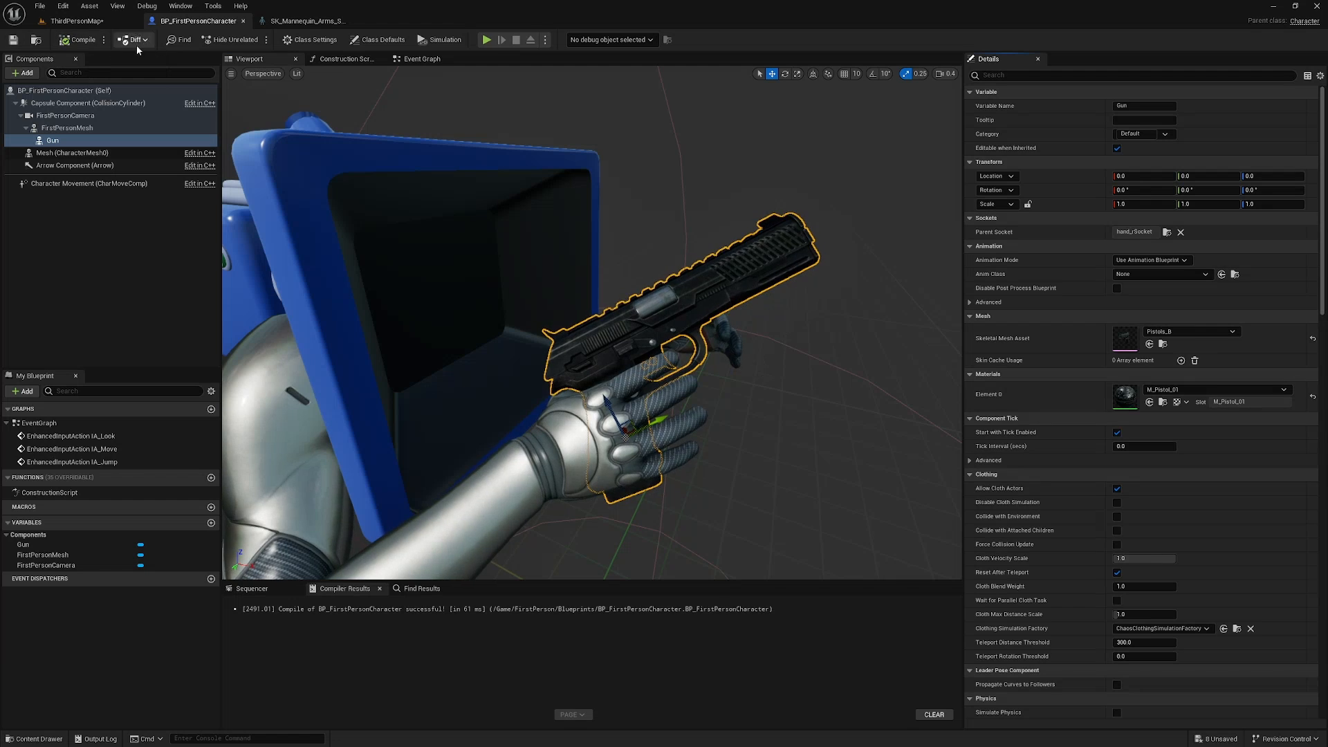
# Return to ThirdPersonMap and collapse the CR_Mannequin_Body control tracks in the level sequence
pyautogui.click(99, 22)
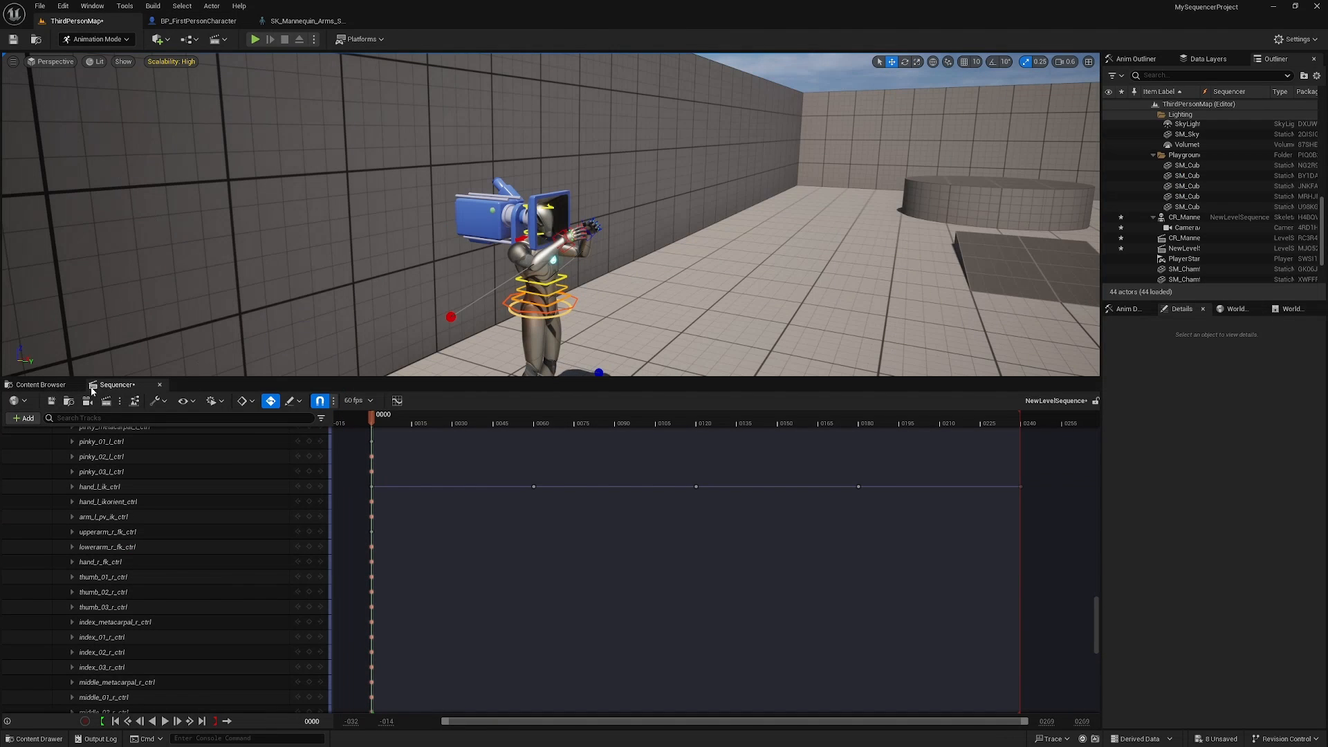
pyautogui.moveTo(486, 383); pyautogui.dragTo(491, 448)
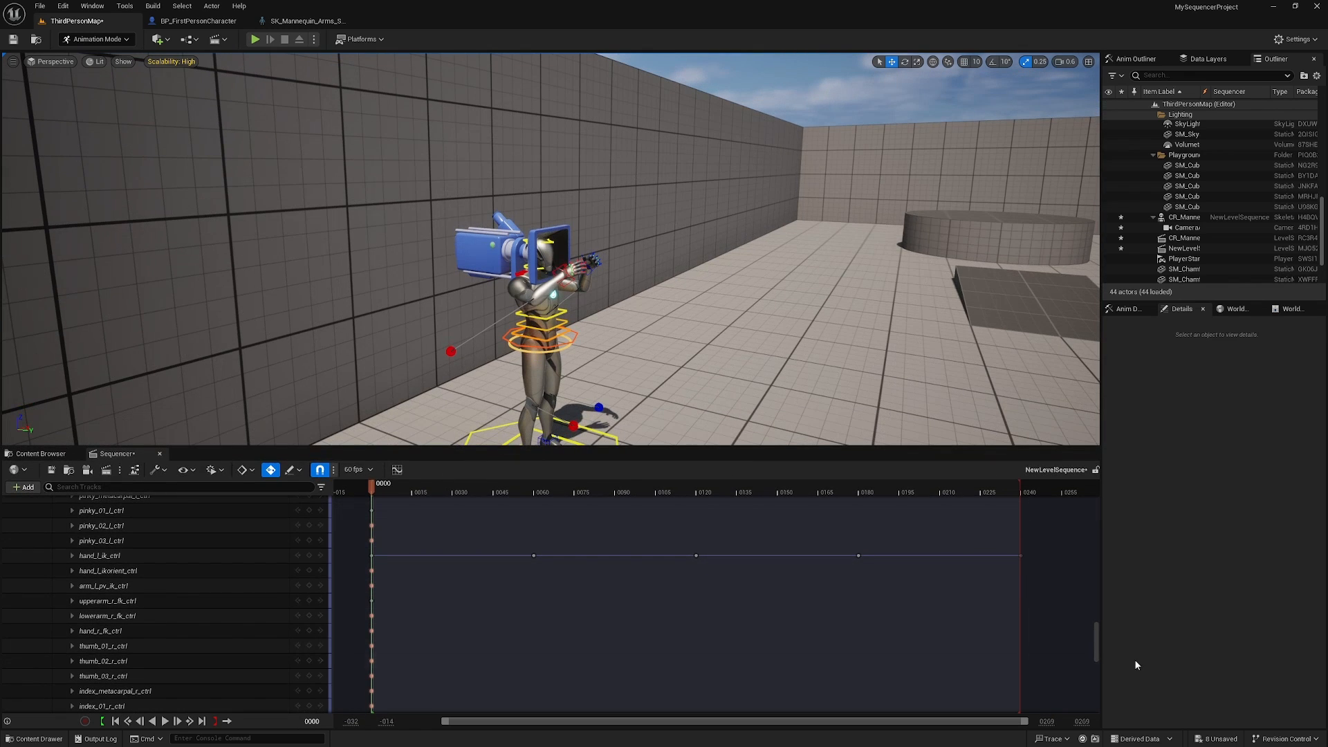
pyautogui.moveTo(1098, 636); pyautogui.dragTo(1099, 512)
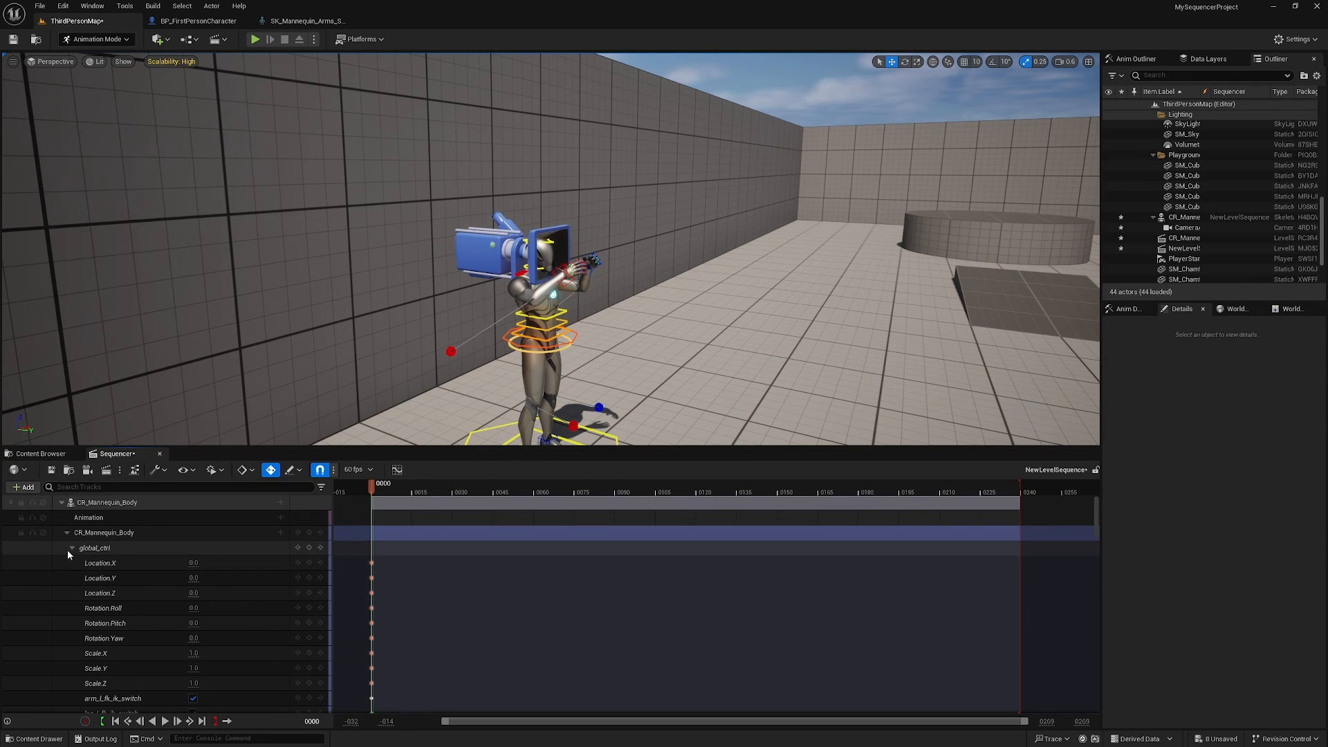
pyautogui.click(67, 533)
pyautogui.click(64, 504)
pyautogui.click(62, 503)
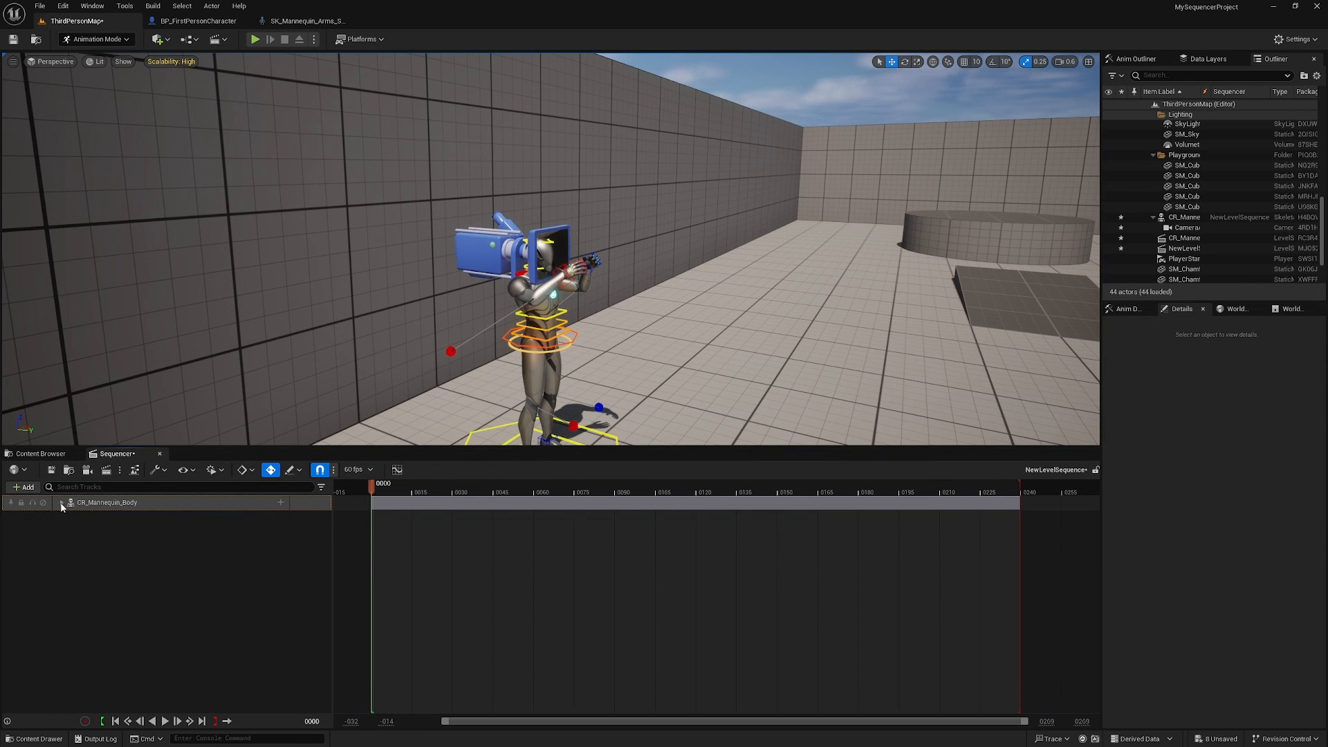
pyautogui.click(62, 503)
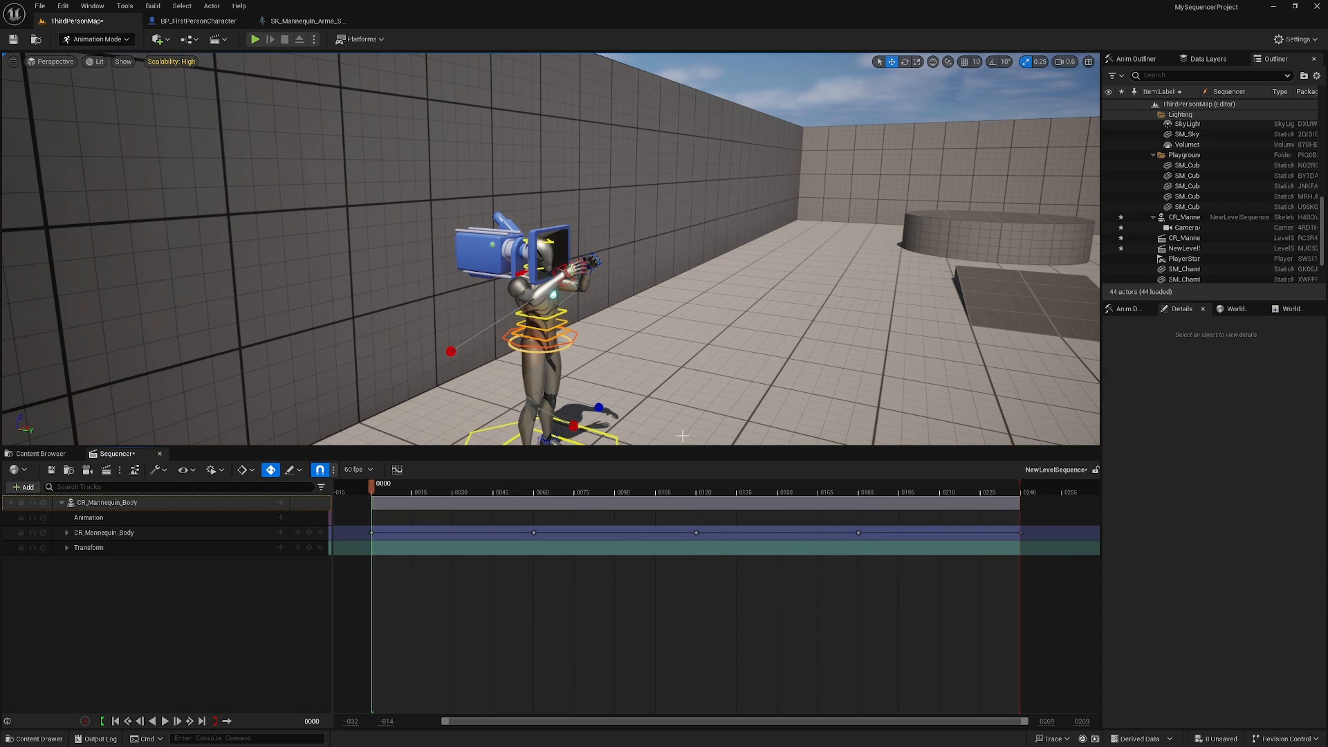
pyautogui.moveTo(700, 335); pyautogui.dragTo(691, 366, button='right')
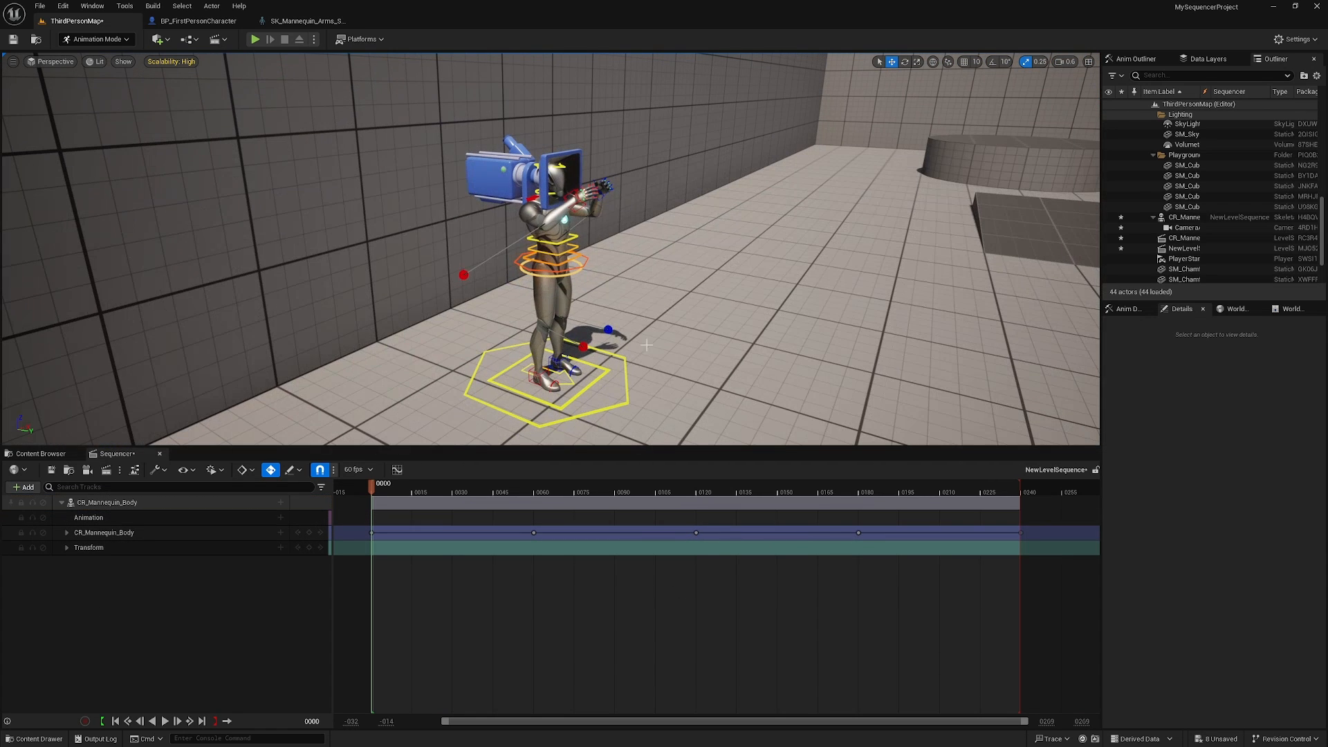
# Place the CR_Pistol control rig from Weapons/Pistol on the floor beside the mannequin, adding it to the level sequence
pyautogui.click(55, 453)
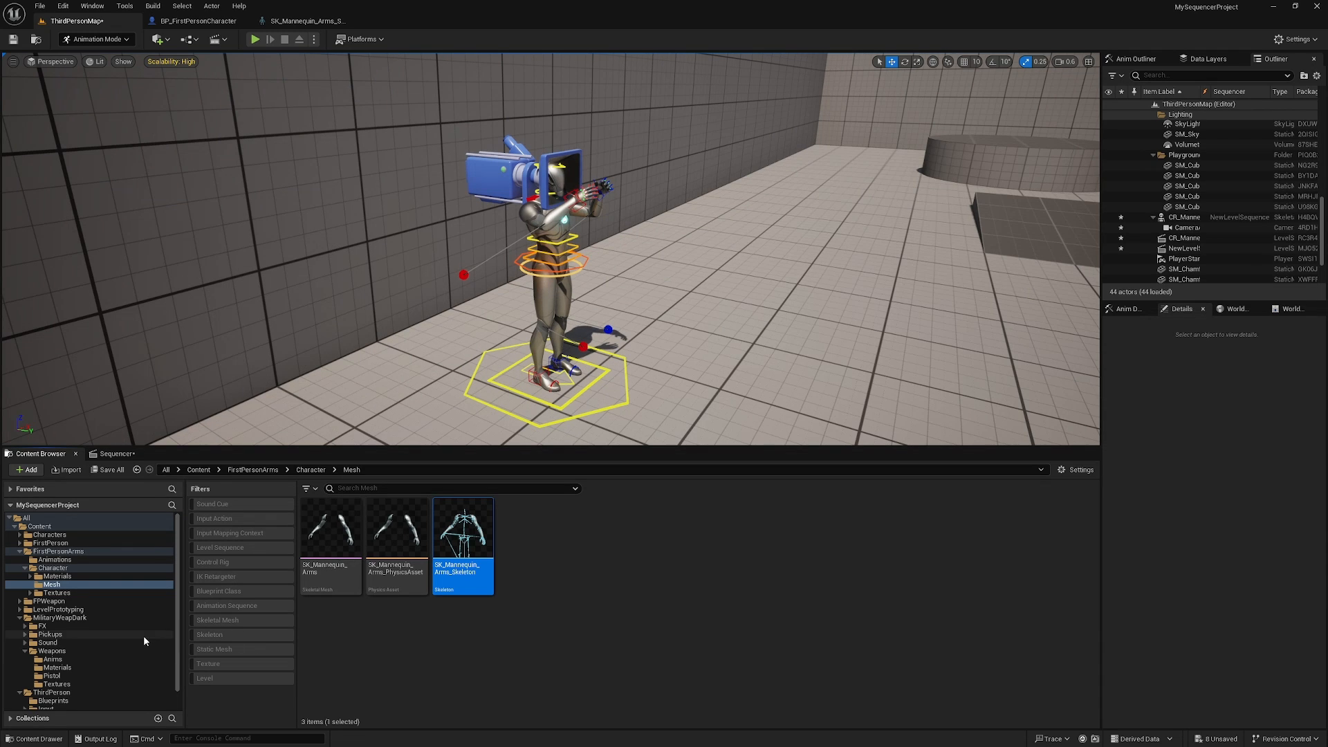
pyautogui.click(52, 676)
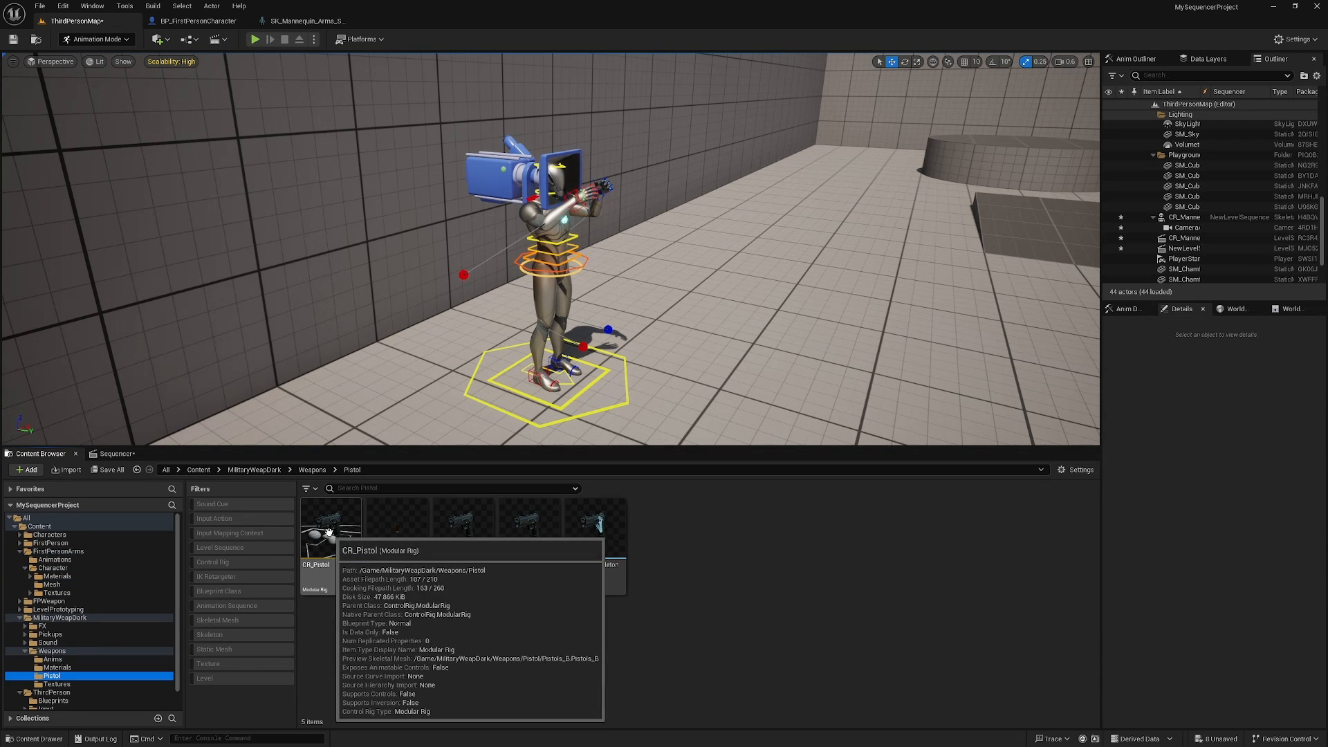
pyautogui.moveTo(331, 530); pyautogui.dragTo(641, 362)
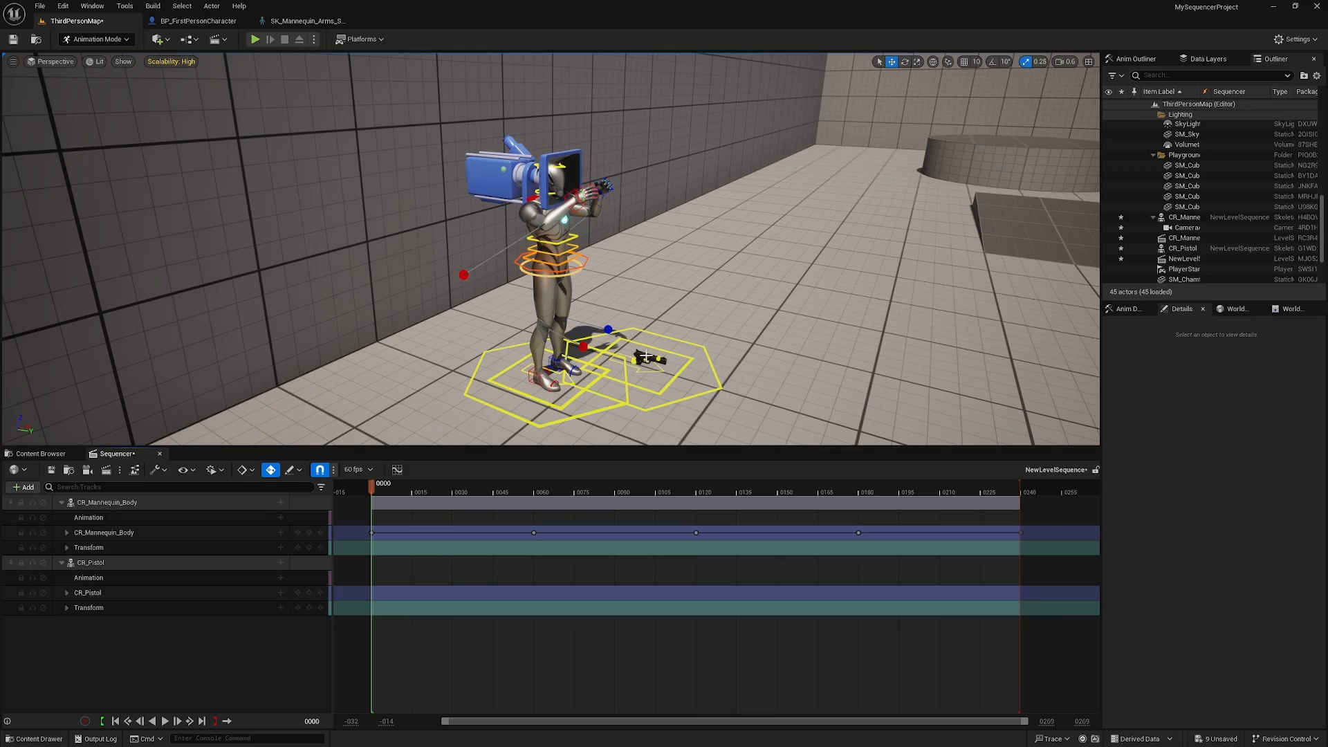
pyautogui.moveTo(694, 351); pyautogui.dragTo(717, 366, button='right')
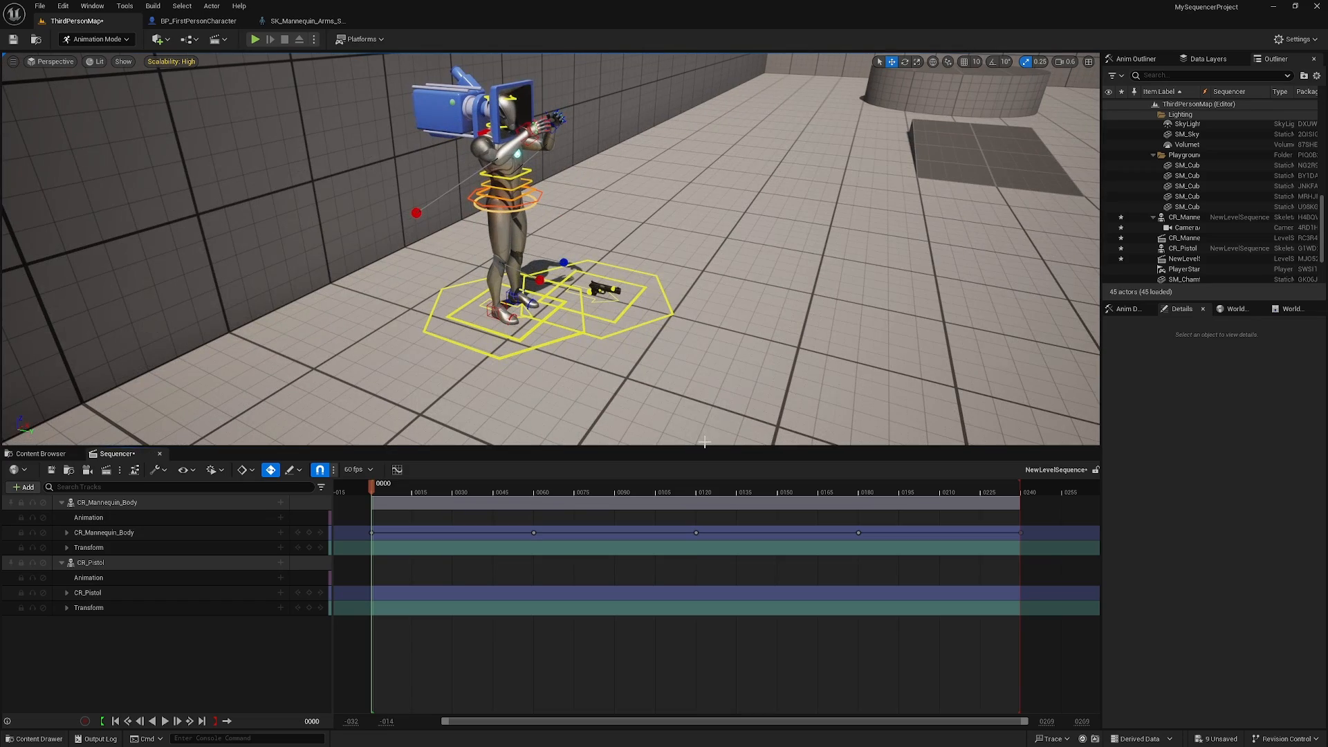
pyautogui.moveTo(707, 447); pyautogui.dragTo(708, 475)
pyautogui.moveTo(706, 387); pyautogui.dragTo(561, 351, button='right')
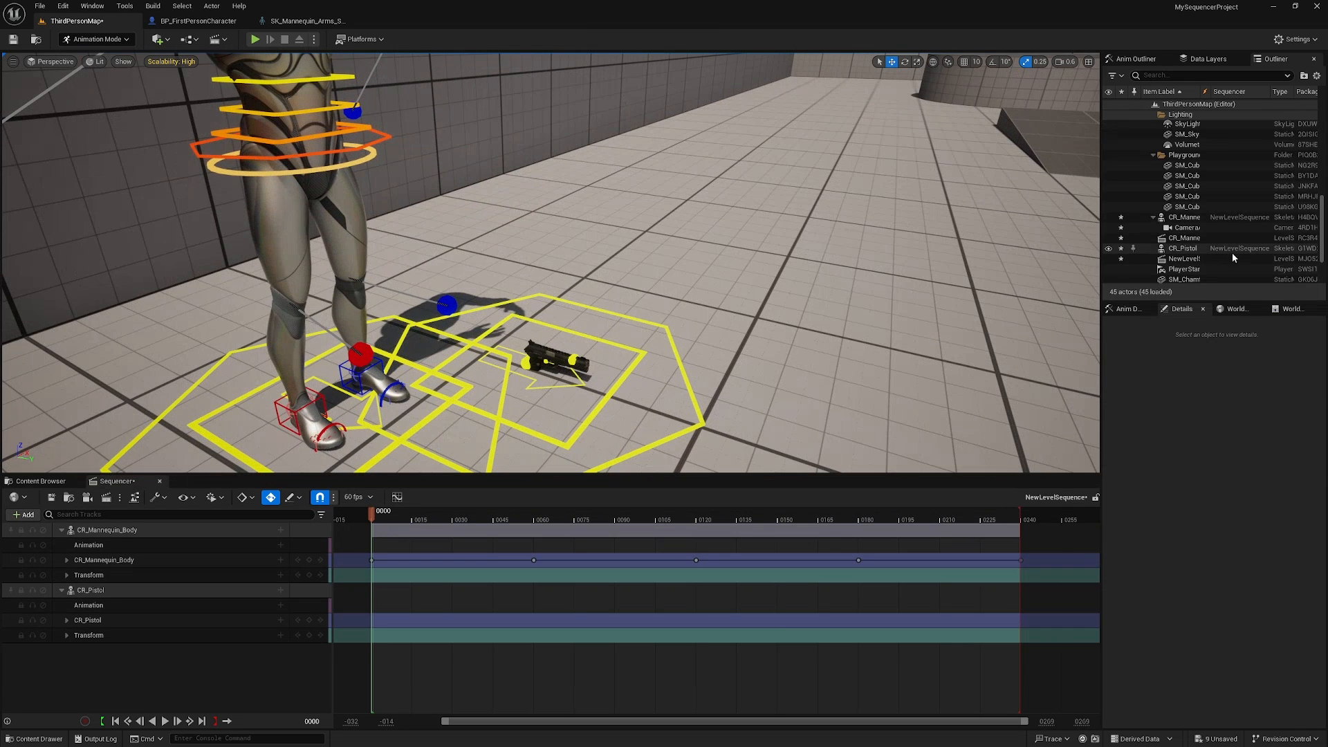
# Try to attach CR_Pistol to CR_Mannequin_Body, searching its sockets and bones for "hand"
pyautogui.click(1183, 249)
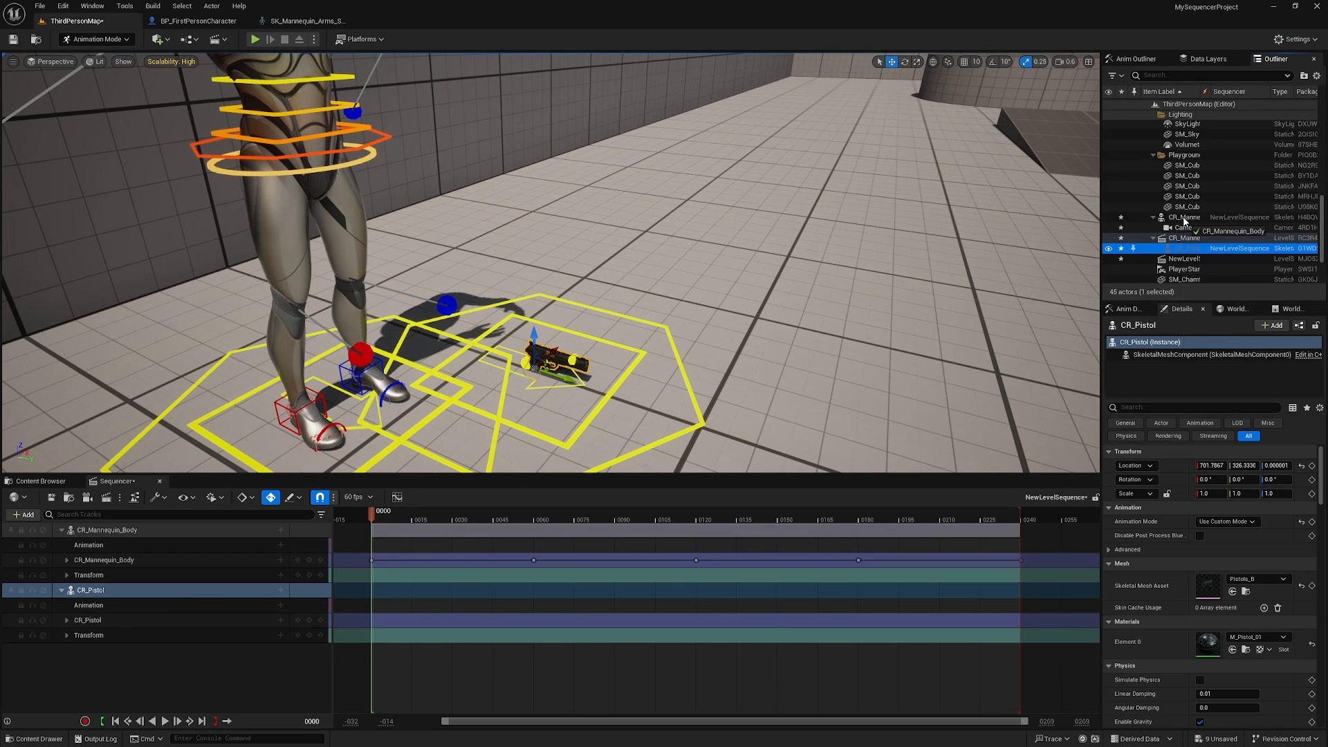
pyautogui.moveTo(1184, 222); pyautogui.dragTo(1185, 219)
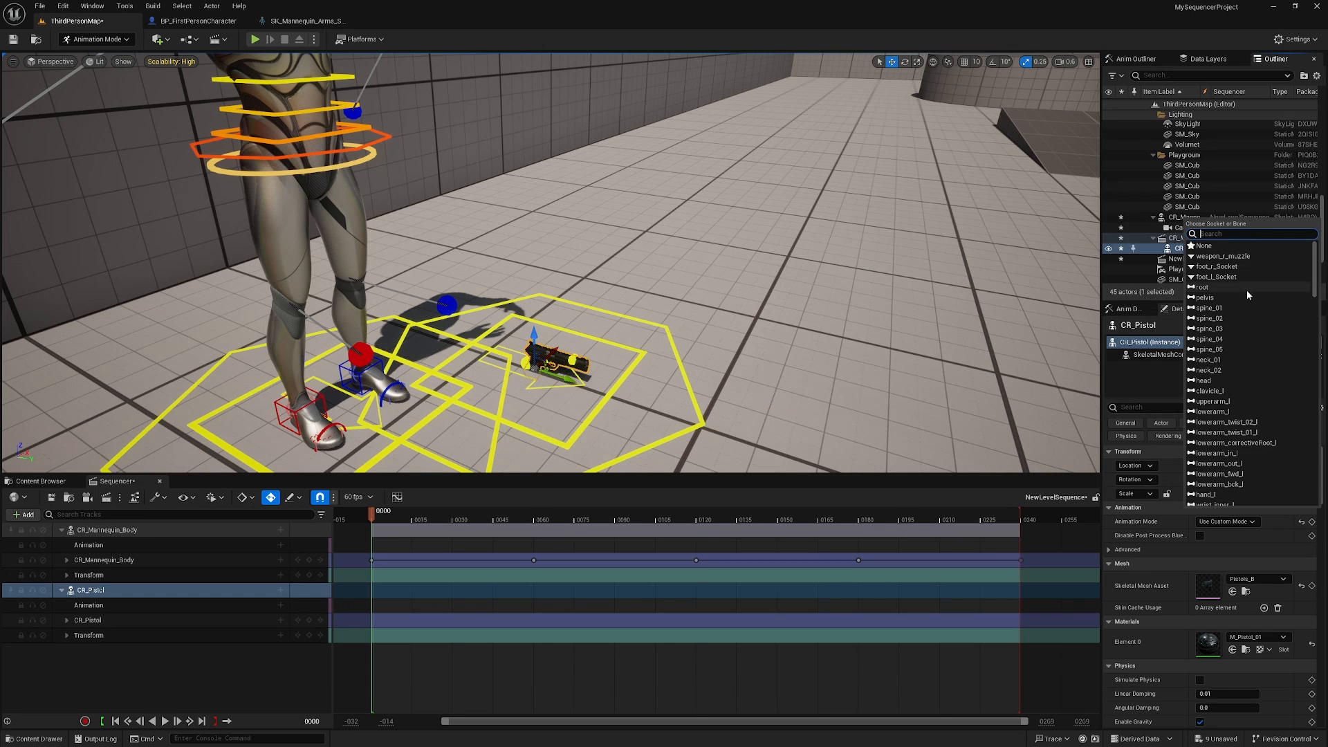
pyautogui.write('hand')
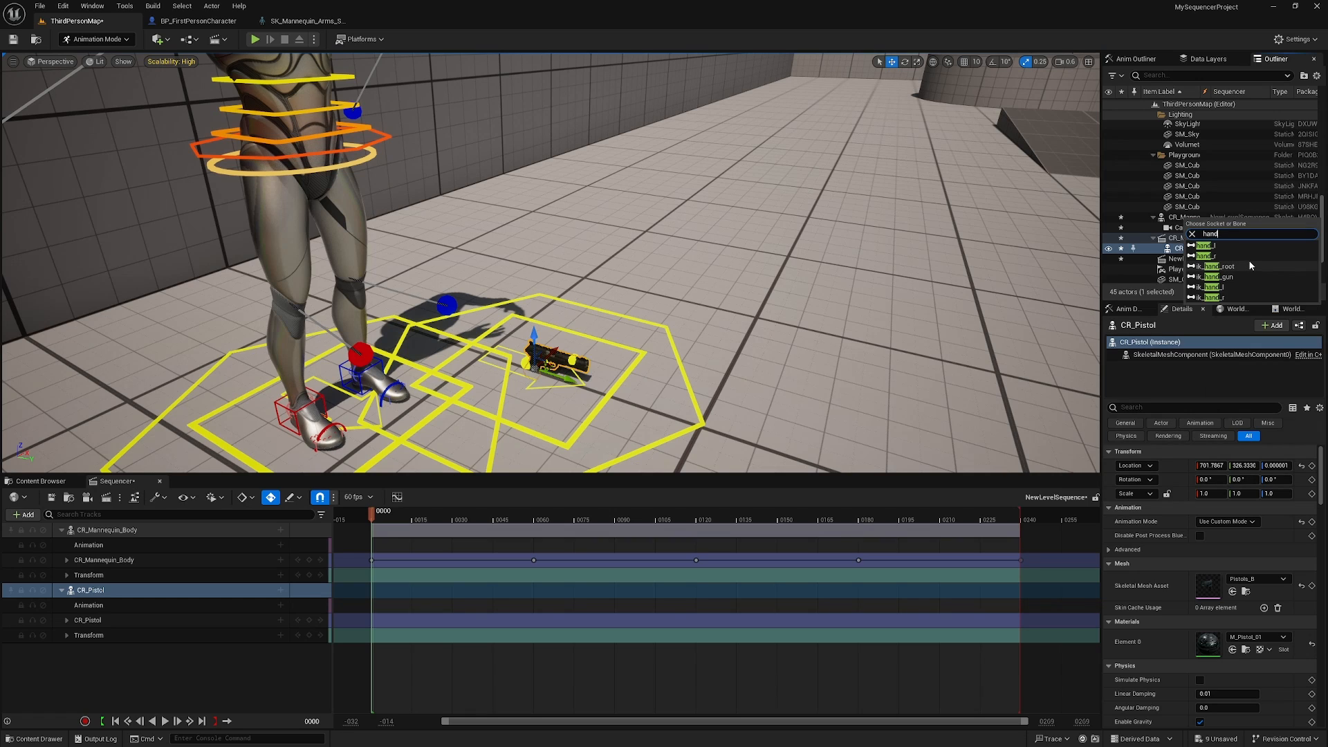
pyautogui.click(997, 204)
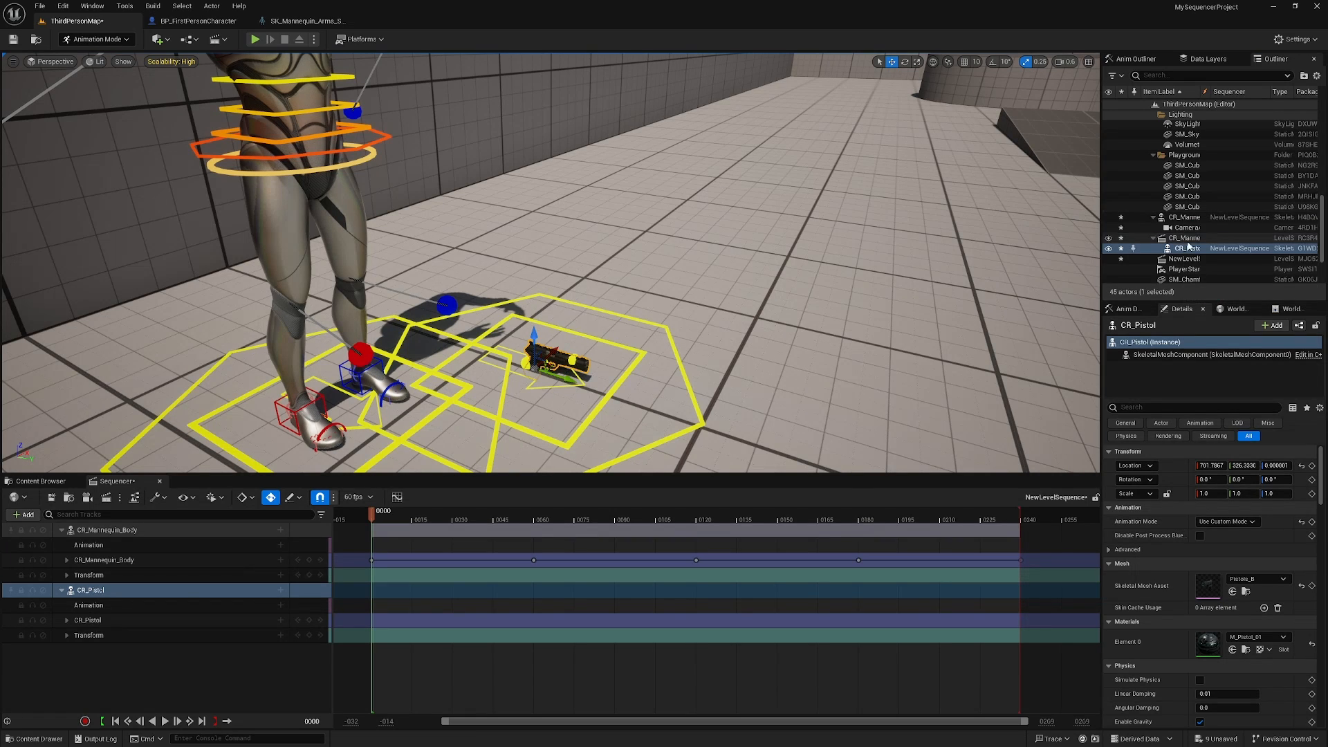
pyautogui.moveTo(795, 276); pyautogui.dragTo(711, 303, button='right')
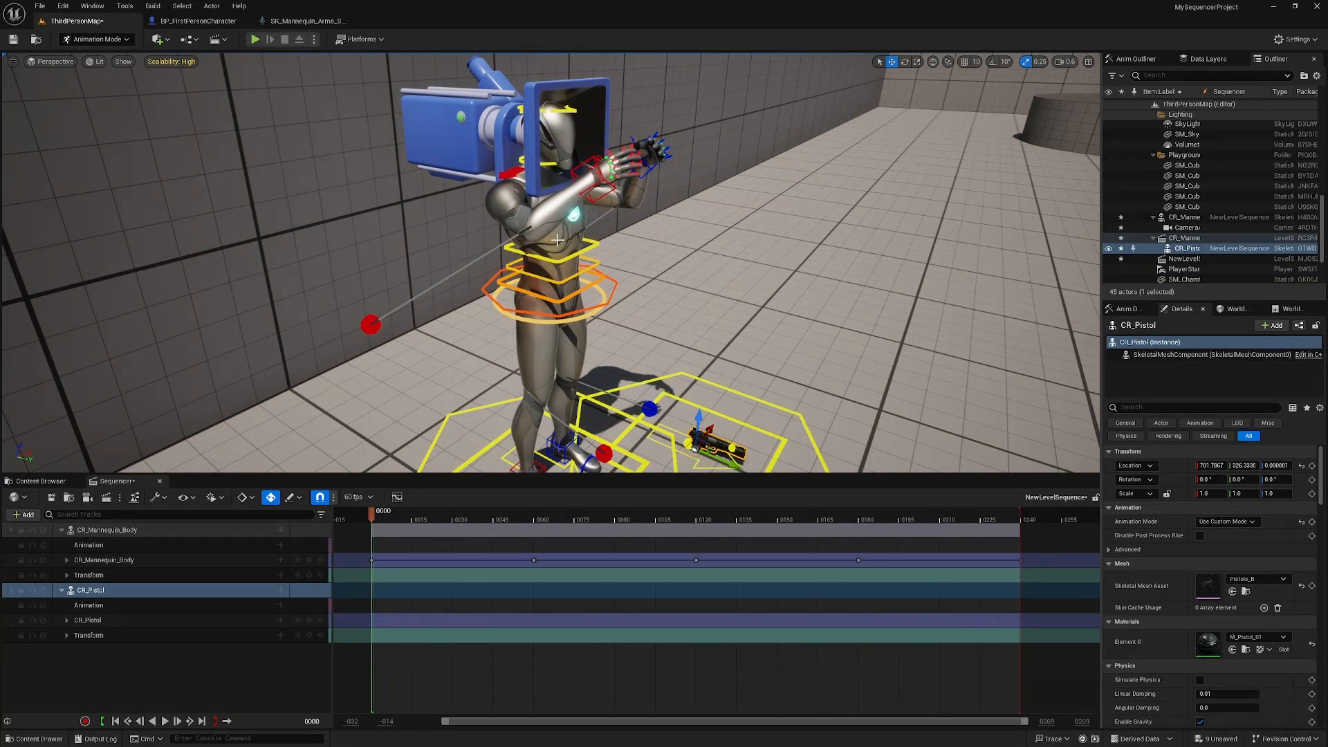
# Open the SK_Mannequin skeleton from Characters/Mannequins/Meshes and set its preview mesh to SKM_Manny
pyautogui.click(40, 481)
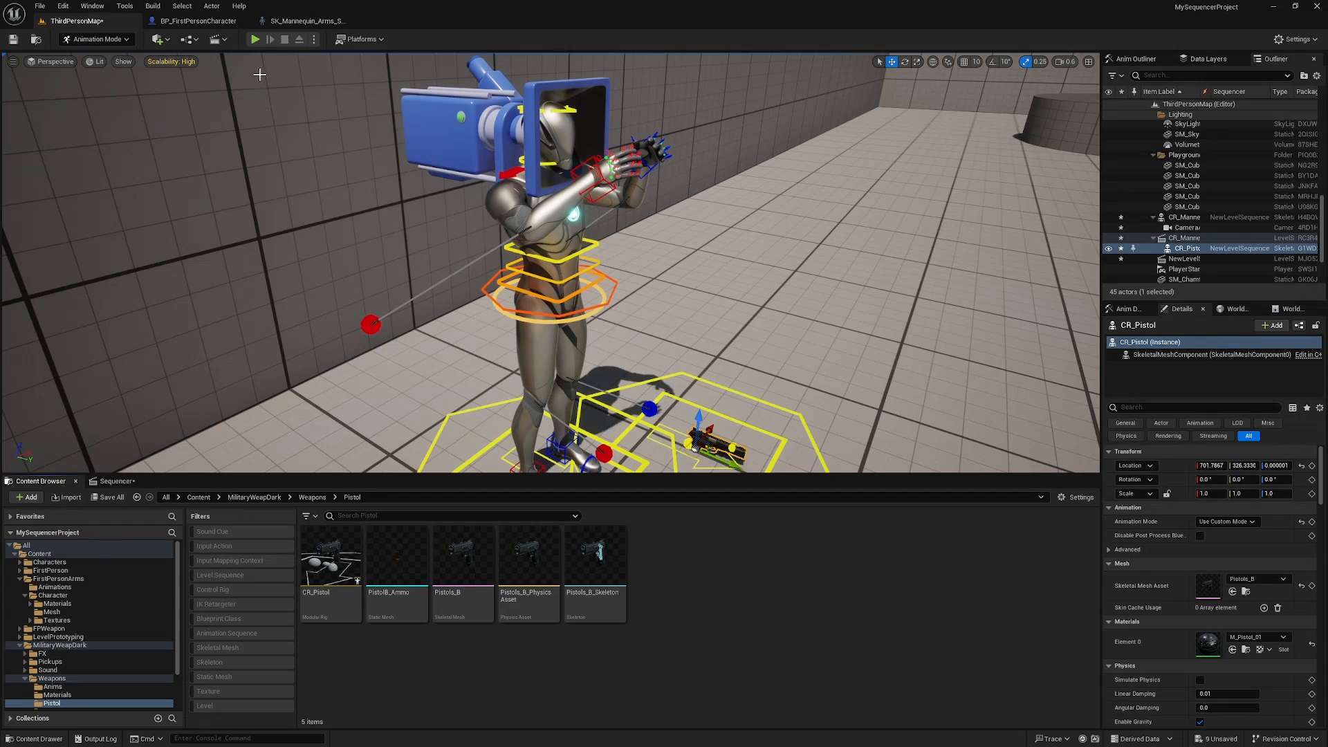
pyautogui.moveTo(552, 263); pyautogui.dragTo(581, 235, button='right')
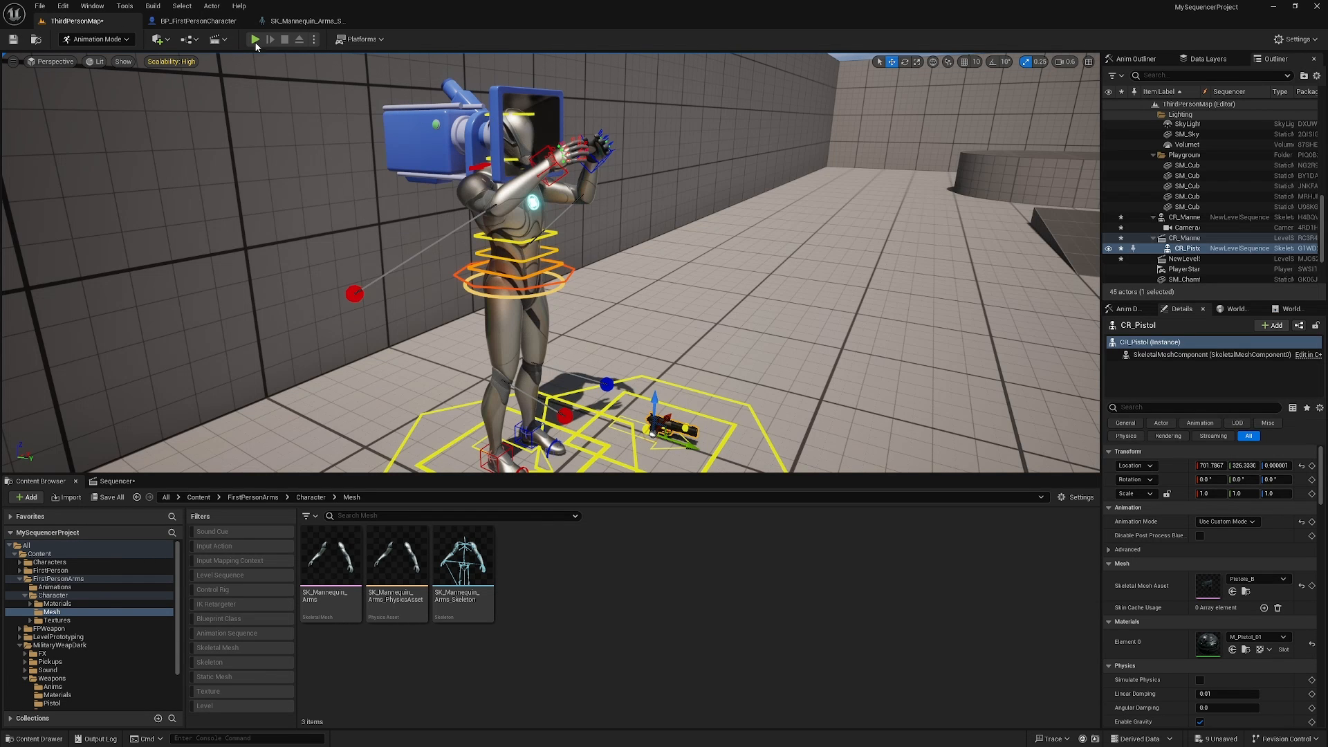
pyautogui.click(312, 22)
pyautogui.click(50, 562)
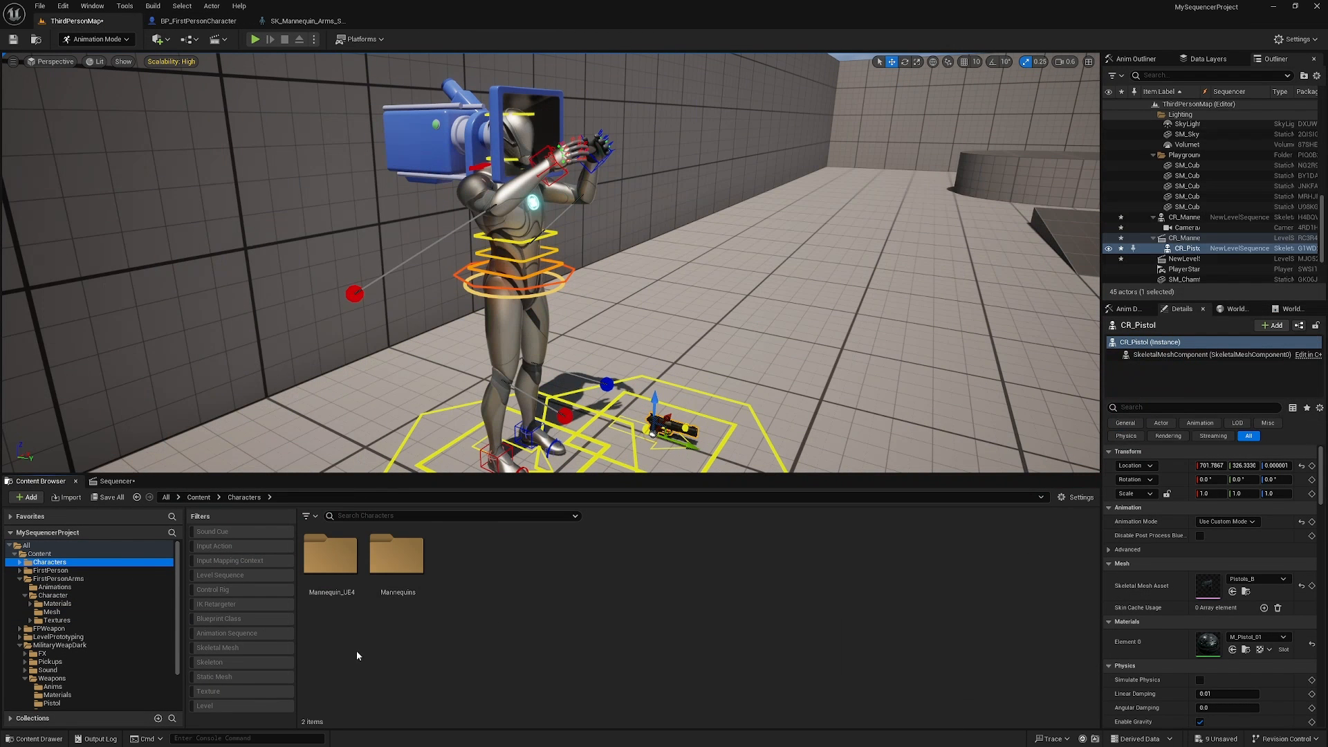
pyautogui.doubleClick(394, 584)
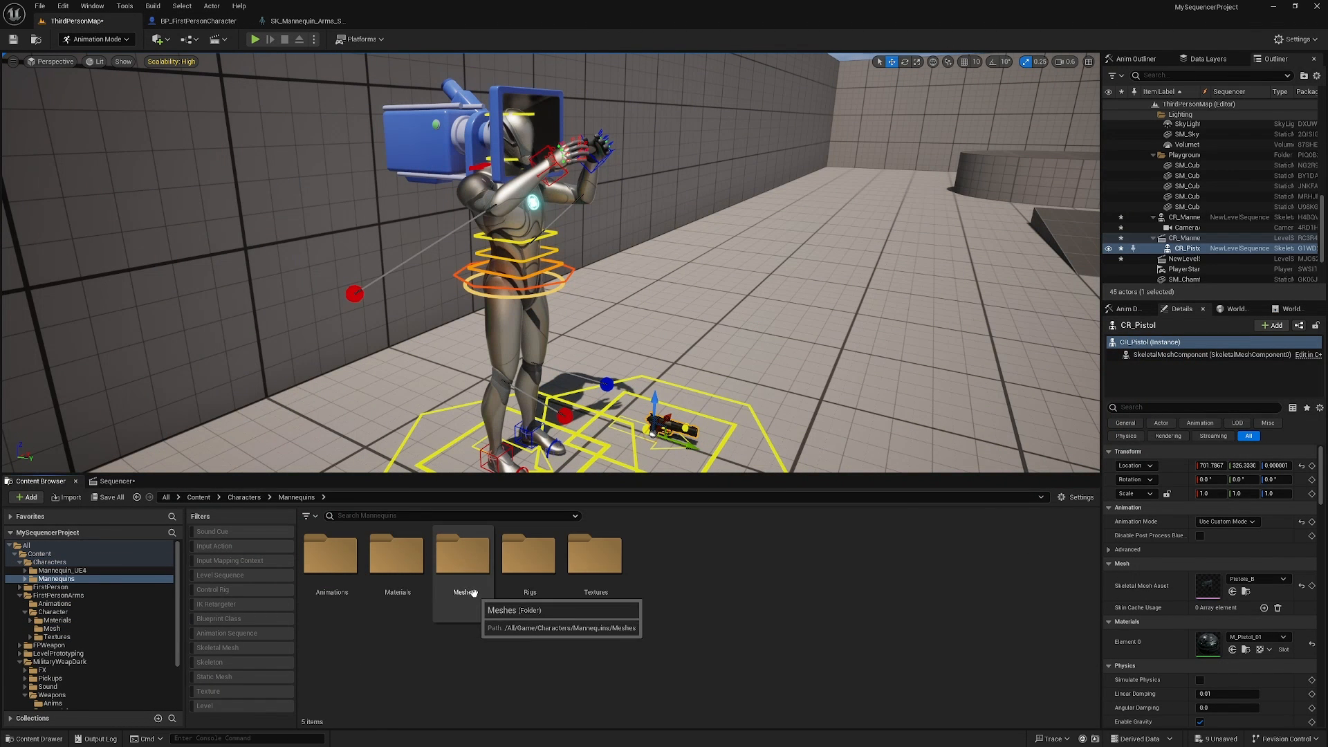
pyautogui.doubleClick(458, 566)
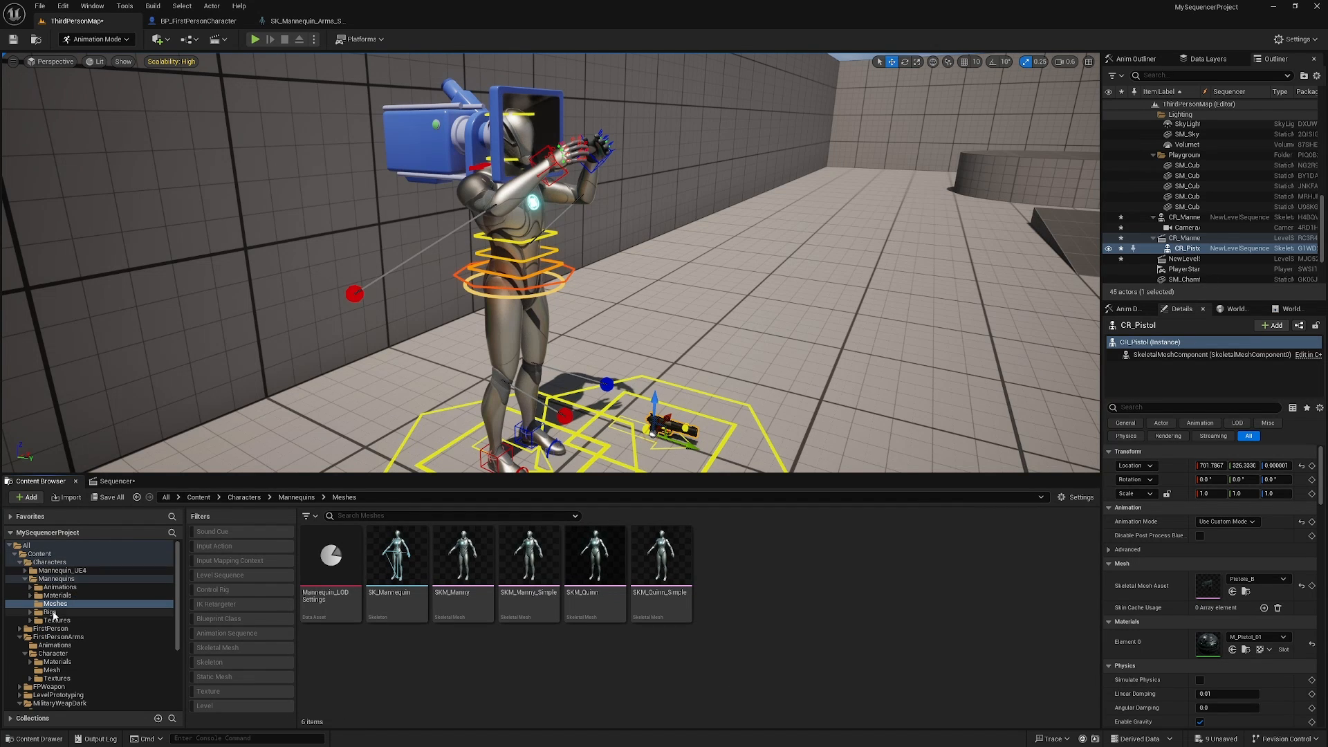
pyautogui.doubleClick(403, 558)
pyautogui.click(114, 39)
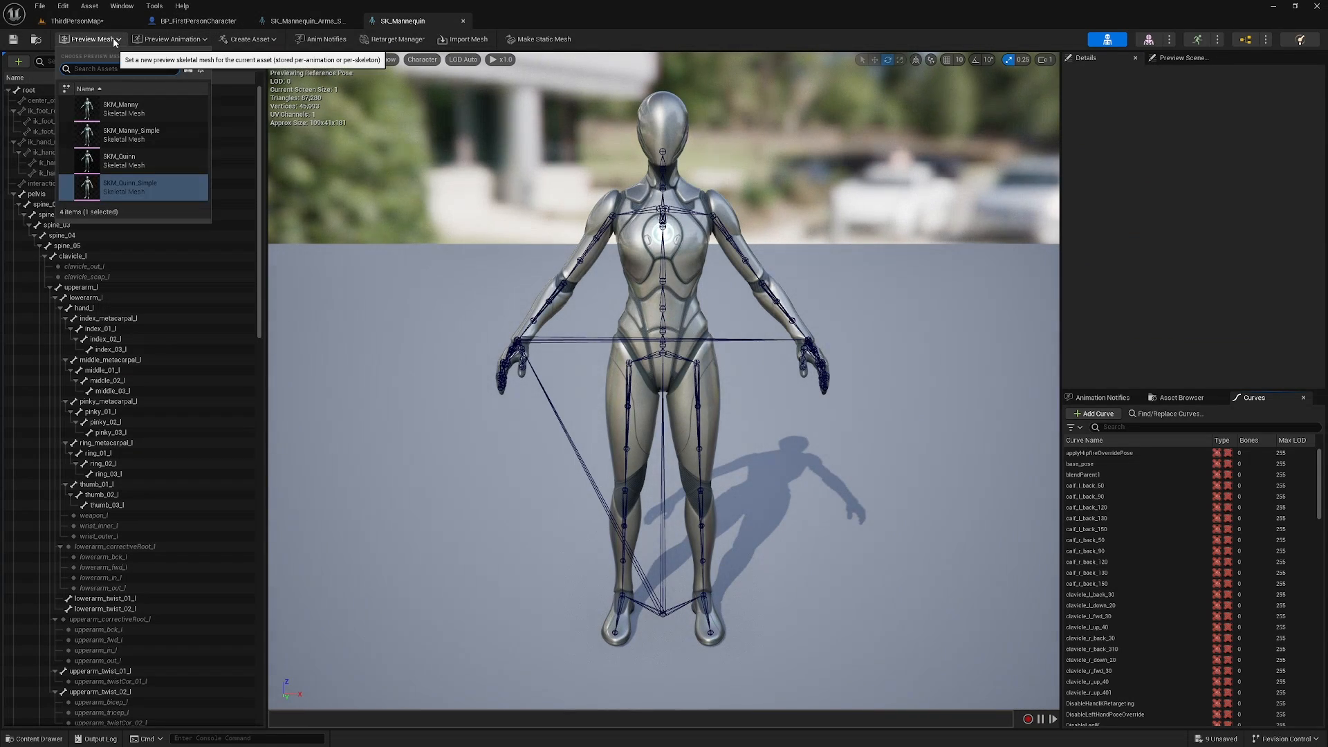
pyautogui.click(119, 109)
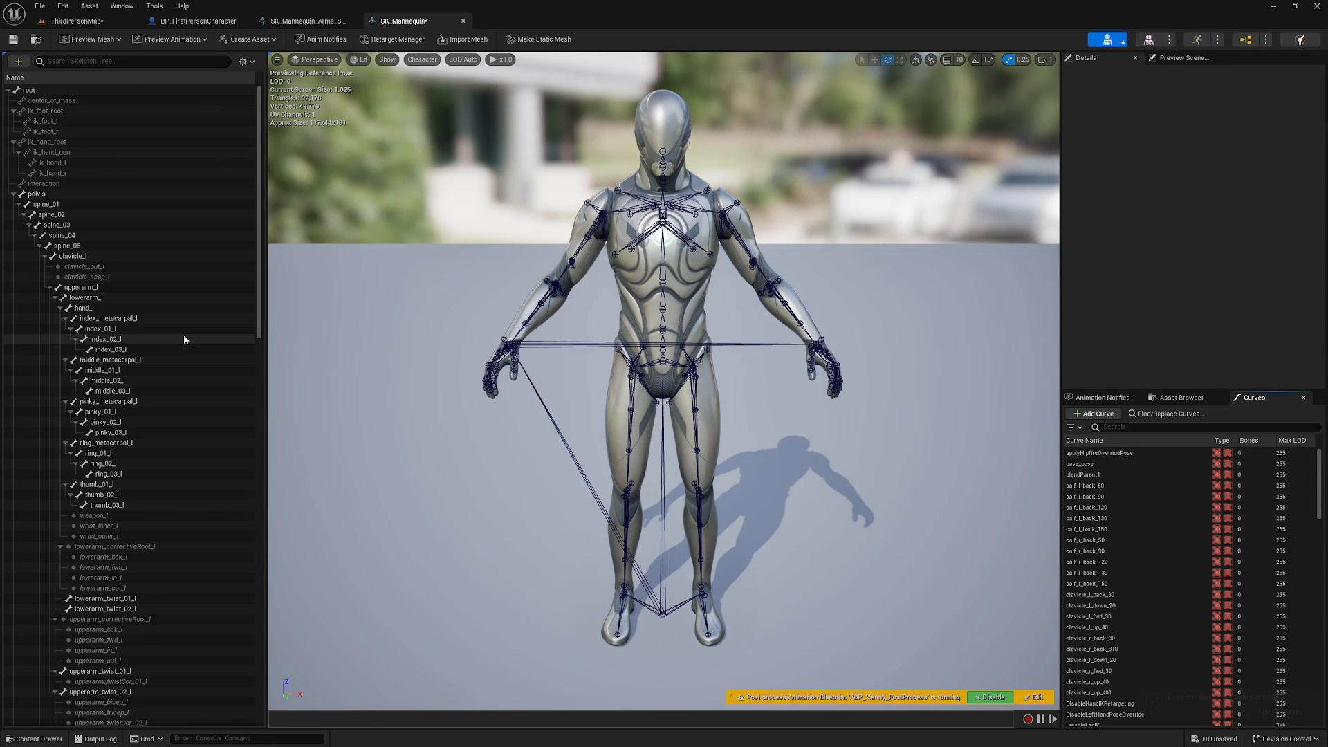
# Add a socket to the hand_r bone in the SK_Mannequin skeleton tree
pyautogui.scroll(-8, 179, 333)
pyautogui.scroll(-4, 181, 334)
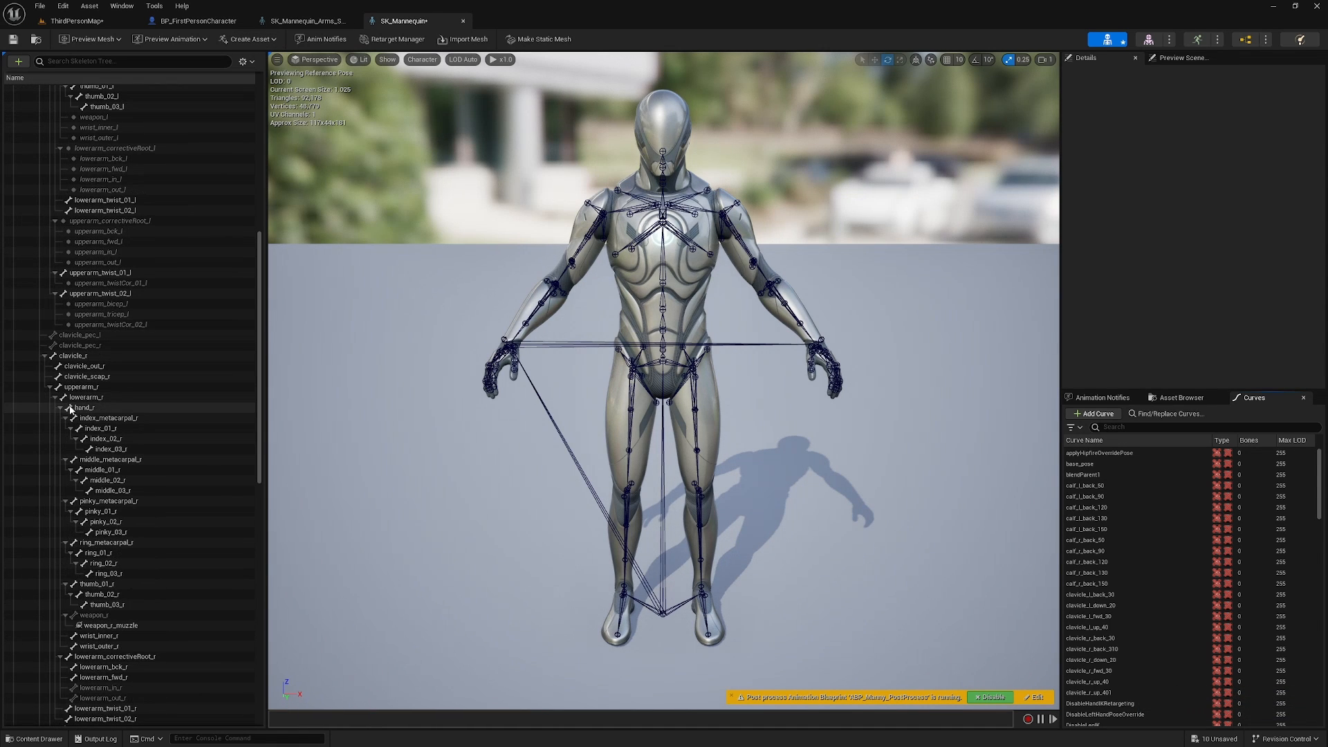
pyautogui.click(85, 408)
pyautogui.rightClick(83, 408)
pyautogui.click(142, 462)
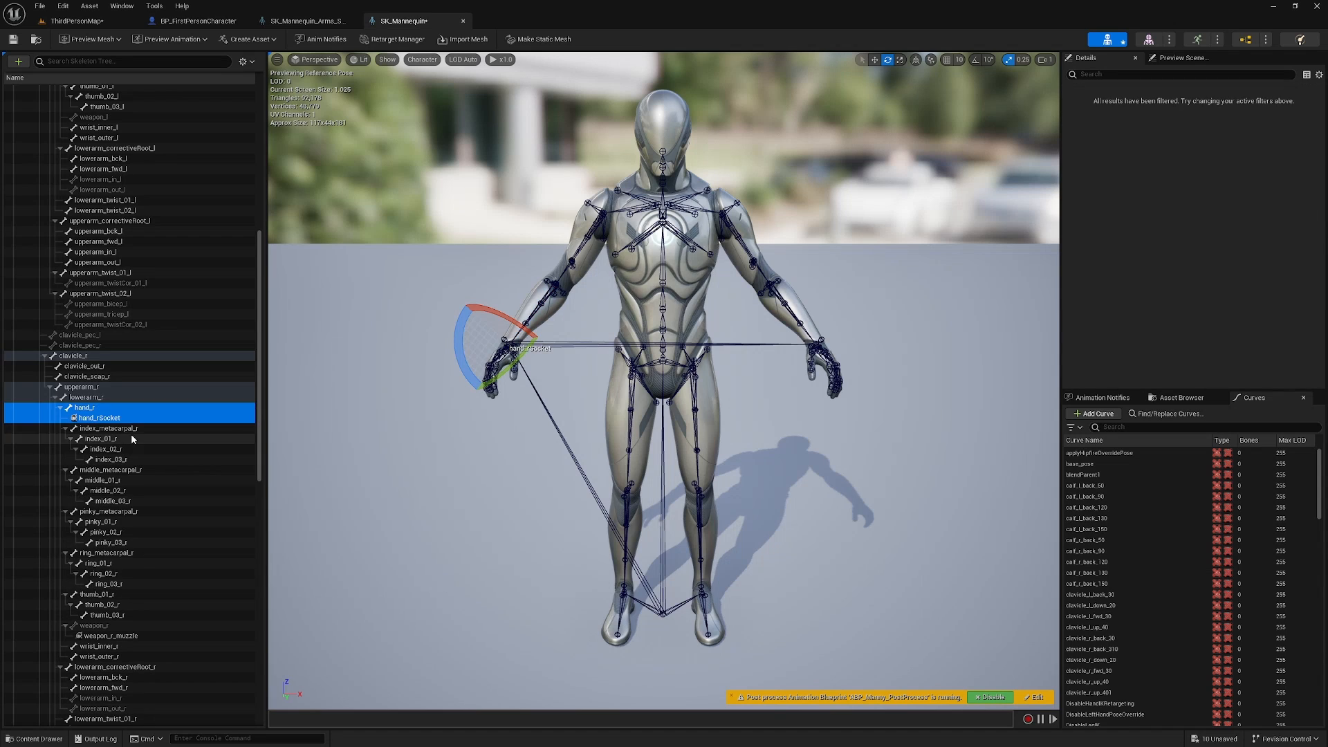
# Add the Pistols_B skeletal mesh as the preview asset on hand_rSocket
pyautogui.rightClick(125, 418)
pyautogui.moveTo(206, 542)
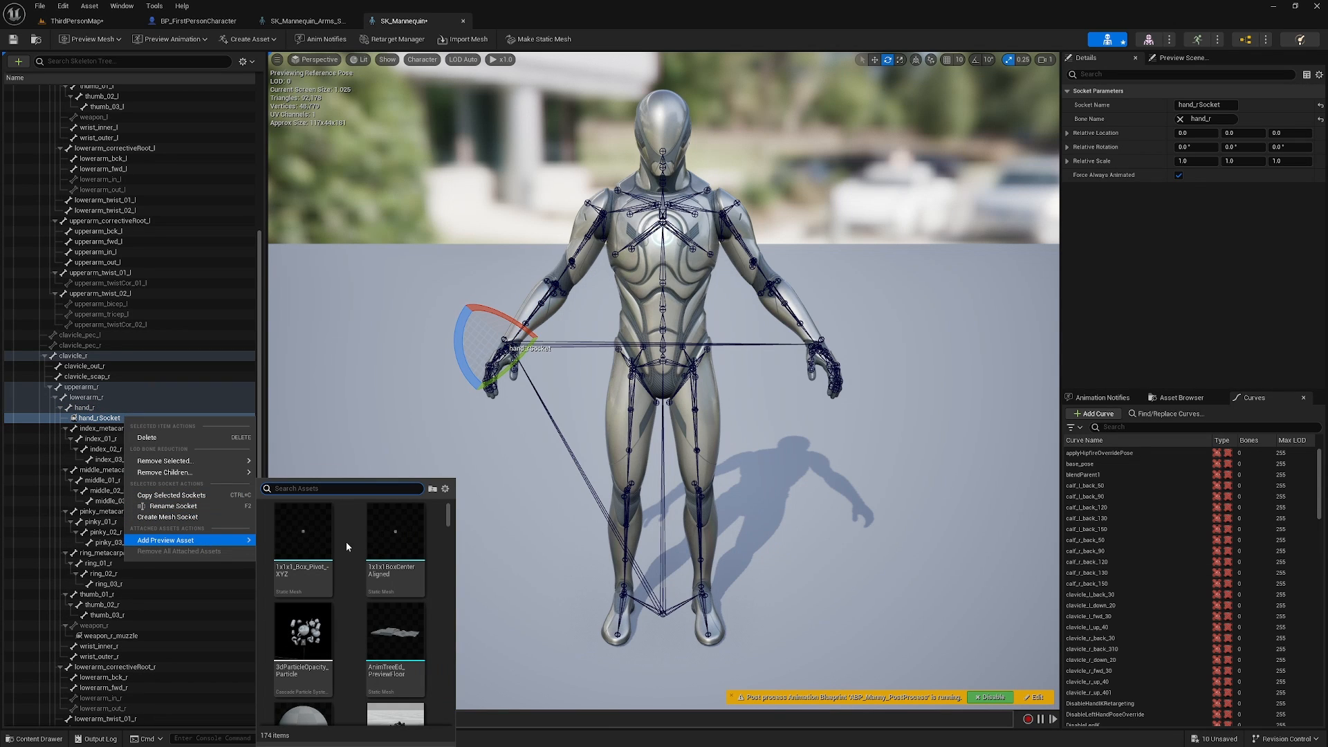
pyautogui.write('pistol')
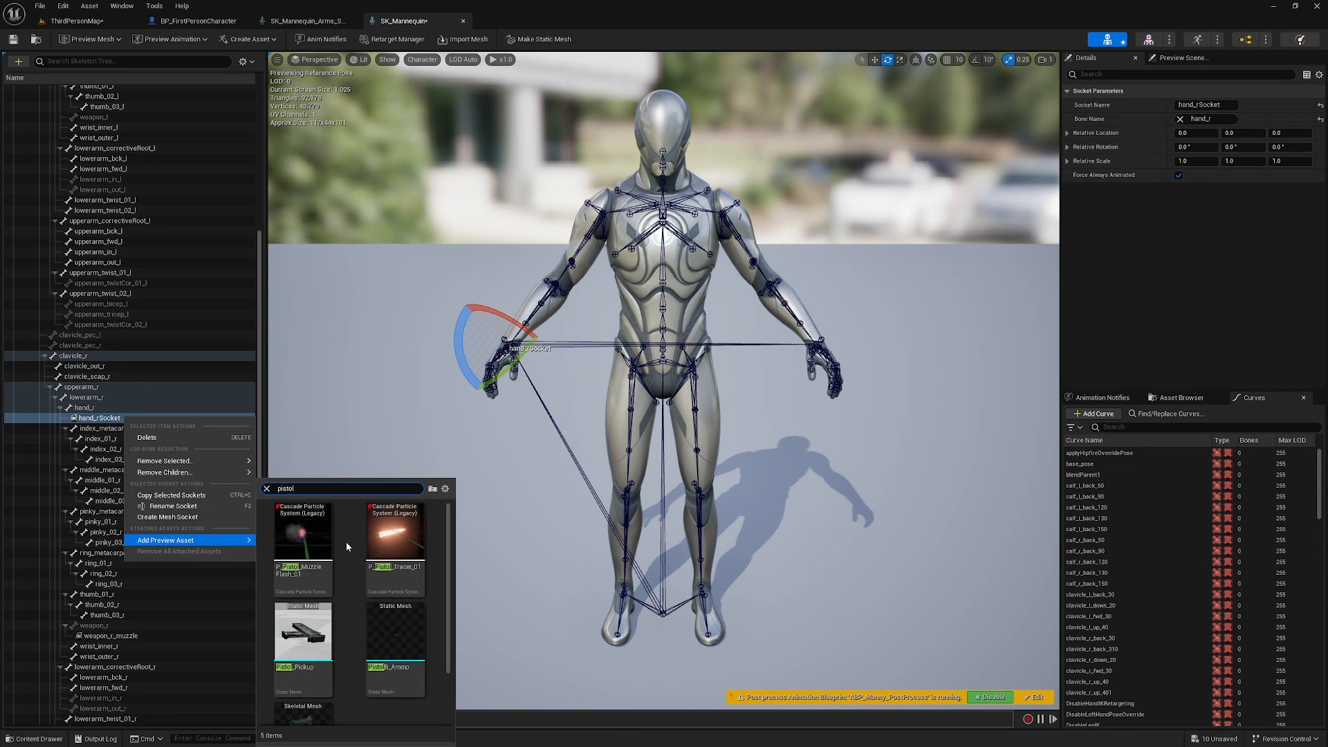
pyautogui.scroll(-2, 321, 662)
pyautogui.click(322, 662)
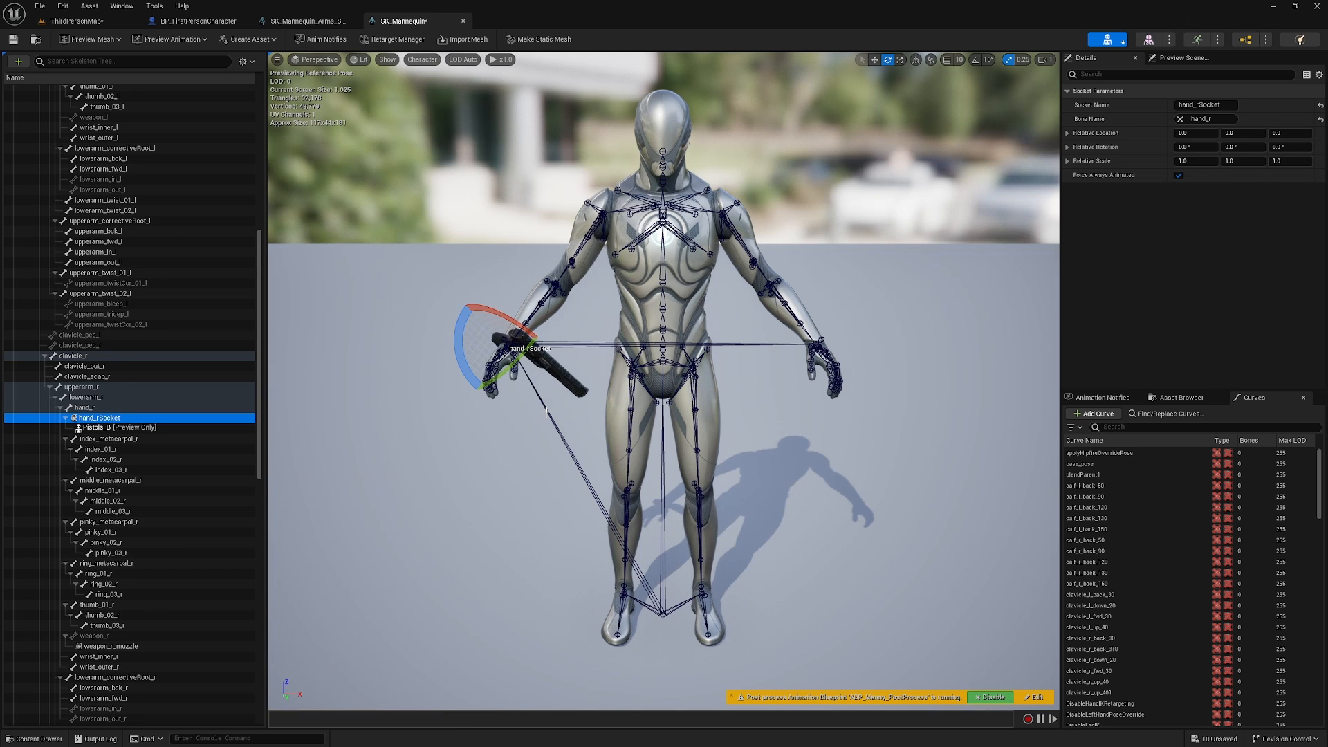
# Rotate hand_rSocket to about 84° on Z and -16° on Y, and move it to about X -8.8, Y 0.5, Z -1.5
pyautogui.moveTo(501, 384); pyautogui.dragTo(554, 382)
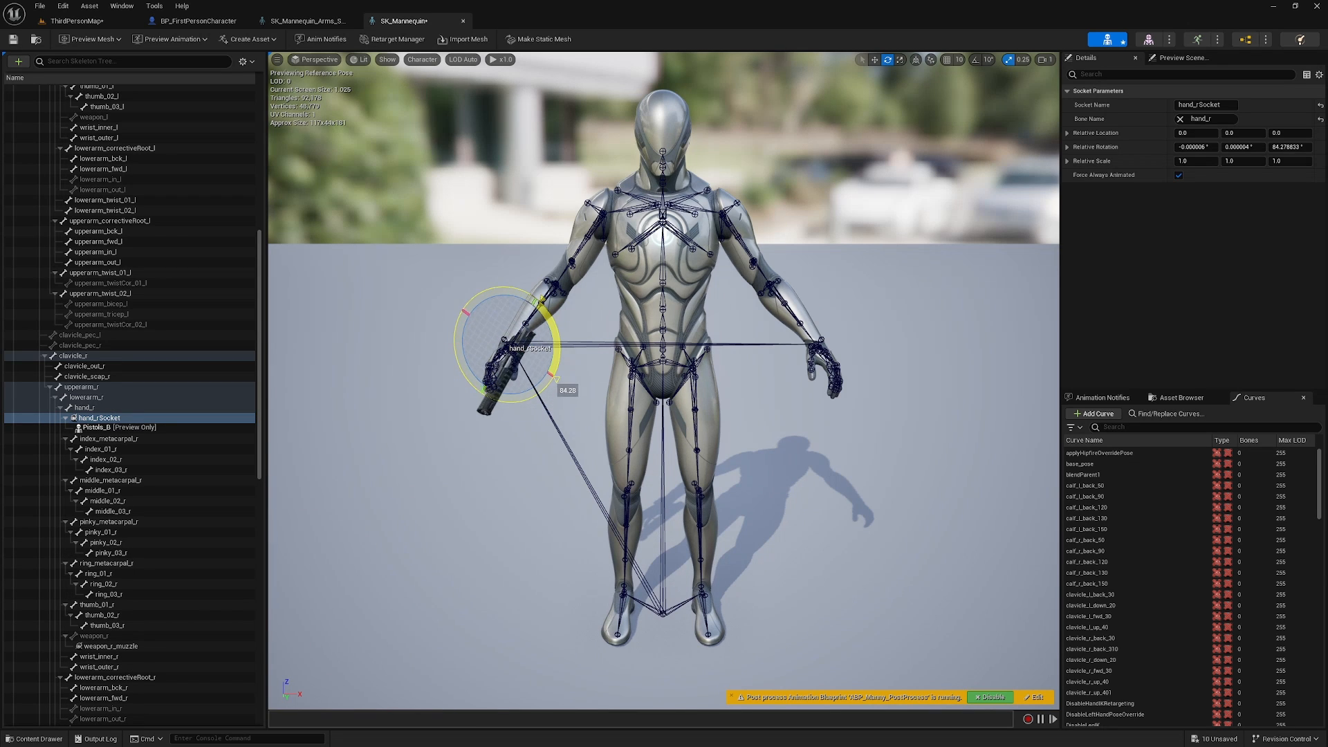
pyautogui.moveTo(507, 321); pyautogui.dragTo(508, 319)
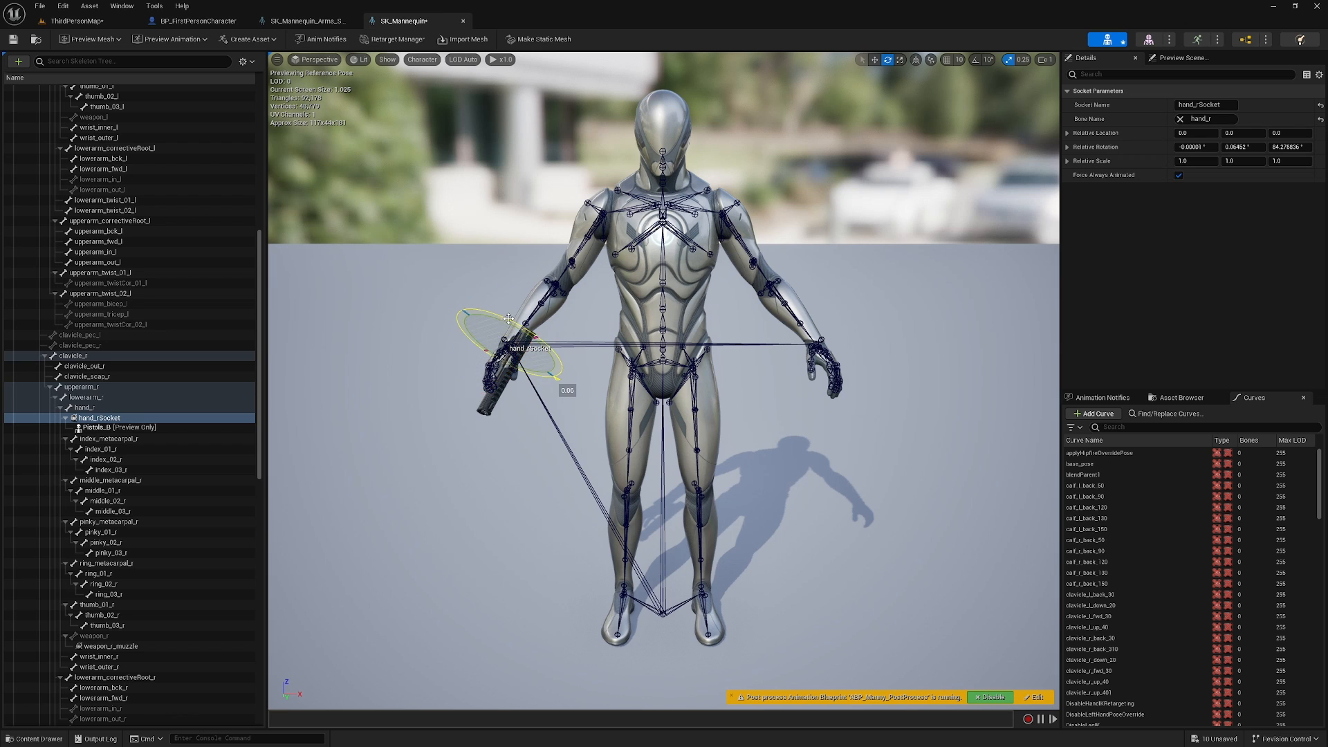
pyautogui.moveTo(571, 389); pyautogui.dragTo(490, 383)
pyautogui.press('w')
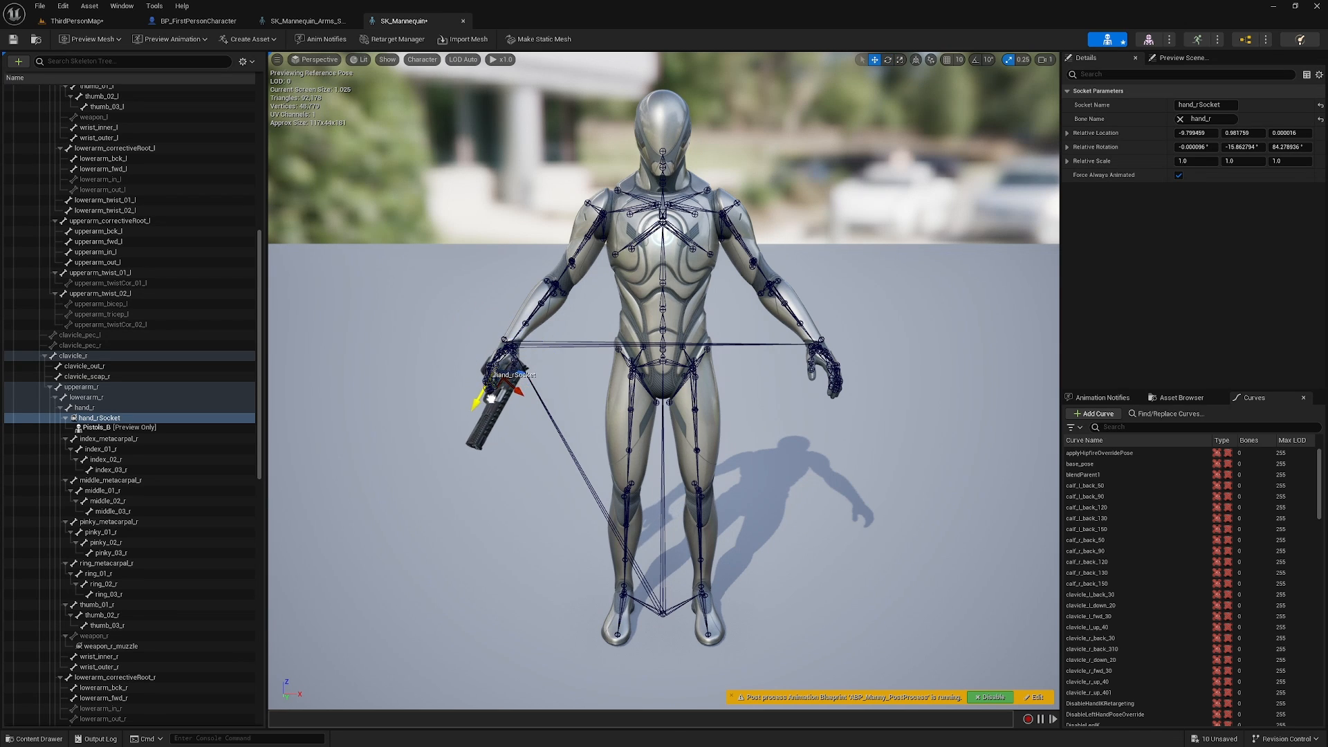
pyautogui.moveTo(515, 381); pyautogui.dragTo(519, 381, button='right')
pyautogui.moveTo(664, 380); pyautogui.dragTo(775, 553, button='right')
pyautogui.scroll(-1, 664, 380)
pyautogui.press('w')
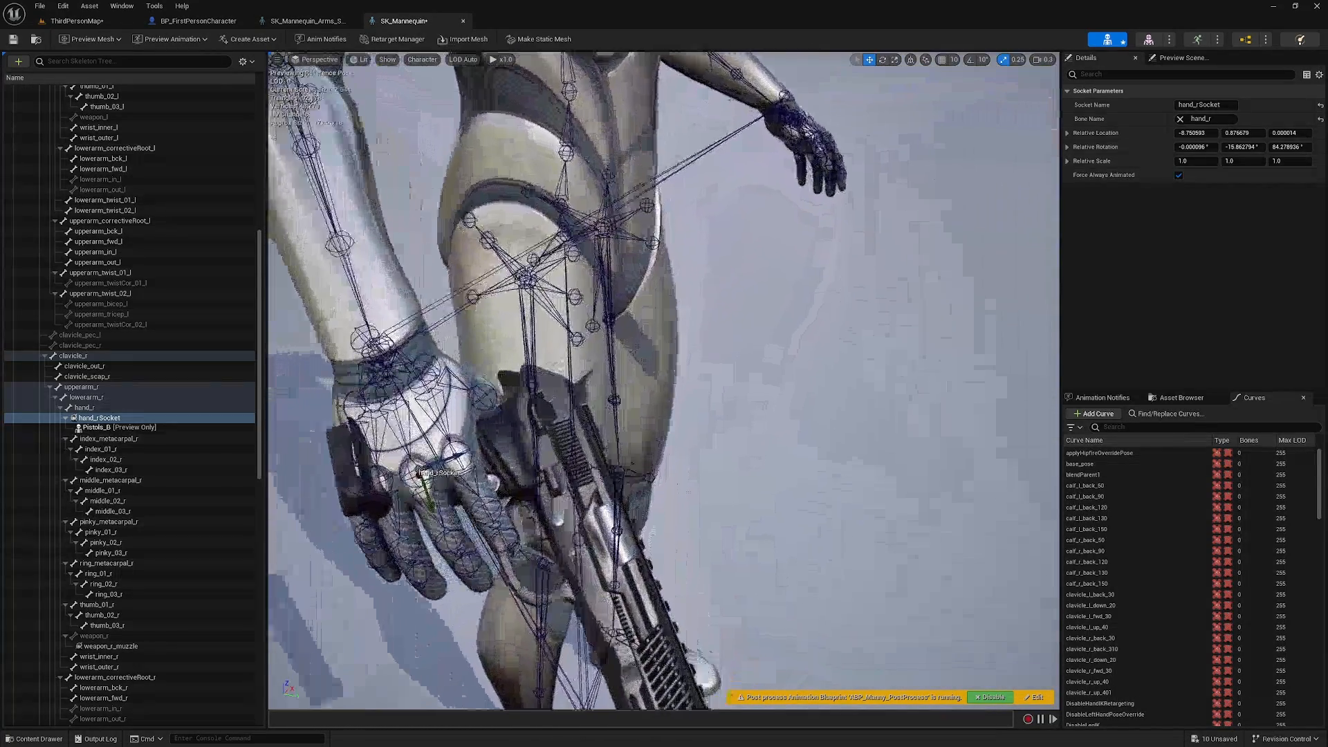
pyautogui.moveTo(423, 469); pyautogui.dragTo(399, 477)
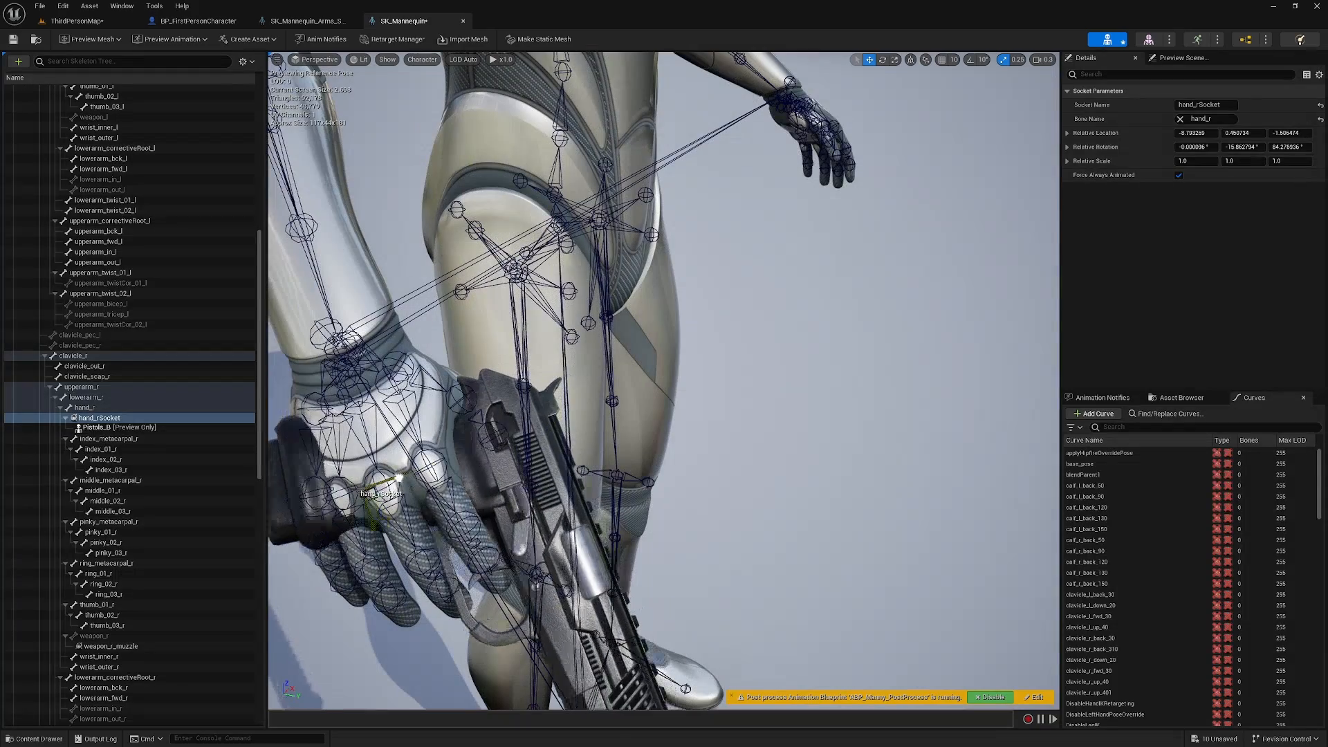
# Refine the pistol's fit in the palm by rotating hand_rSocket to about 16.4° on Y and moving it to about X -8.5, Y 3.8
pyautogui.moveTo(399, 477); pyautogui.dragTo(664, 380, button='right')
pyautogui.press('e')
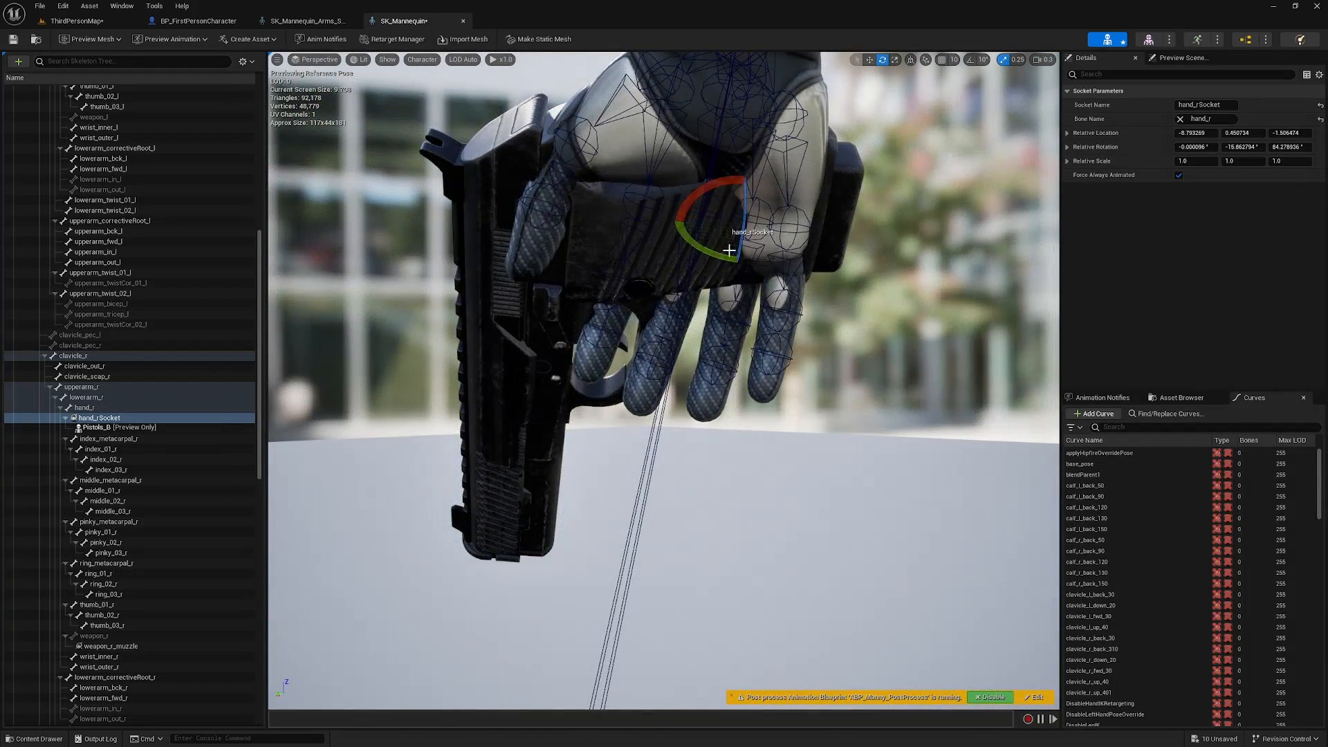
pyautogui.moveTo(729, 262); pyautogui.dragTo(691, 259)
pyautogui.press('w')
pyautogui.keyDown('alt'); pyautogui.moveTo(690, 259); pyautogui.dragTo(678, 286); pyautogui.keyUp('alt')
pyautogui.scroll(-3, 664, 381)
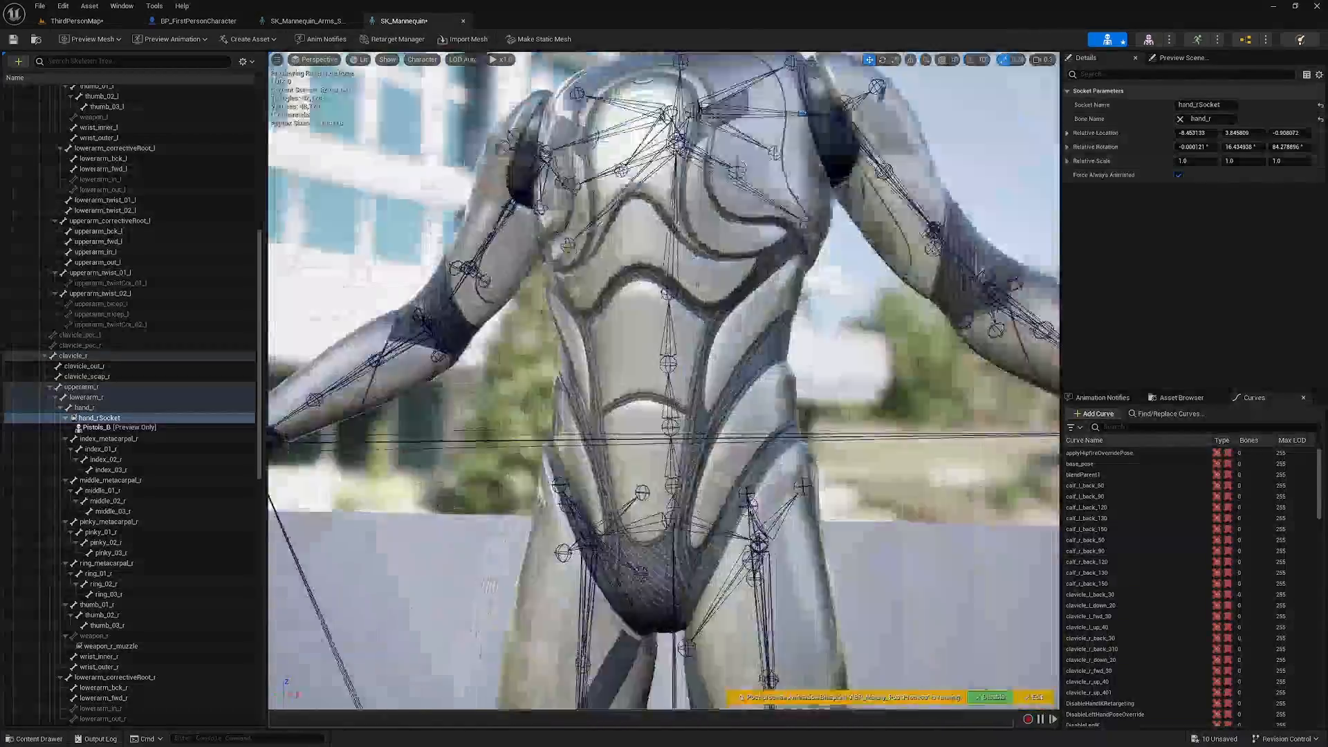
pyautogui.scroll(-3, 678, 286)
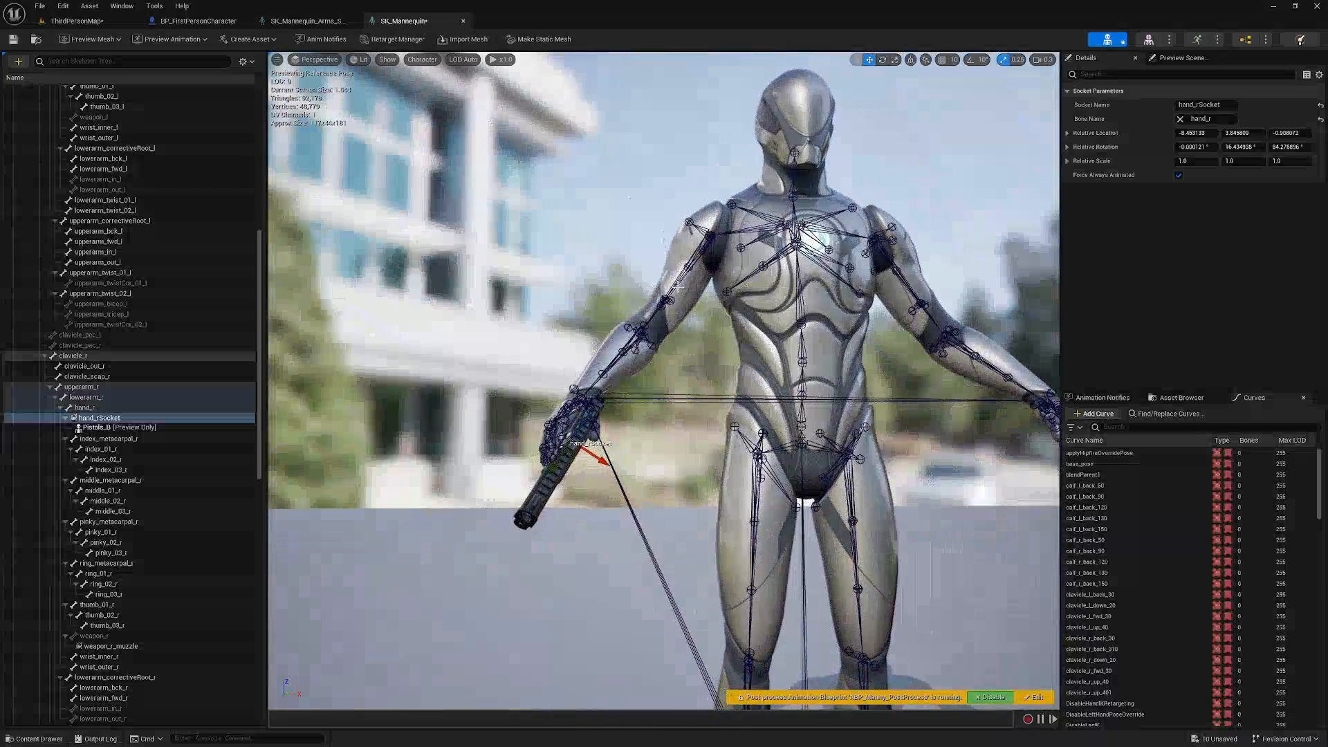
# Save the SK_Mannequin skeleton, close both skeleton editors, and return to the ThirdPersonMap level
pyautogui.click(12, 41)
pyautogui.click(465, 23)
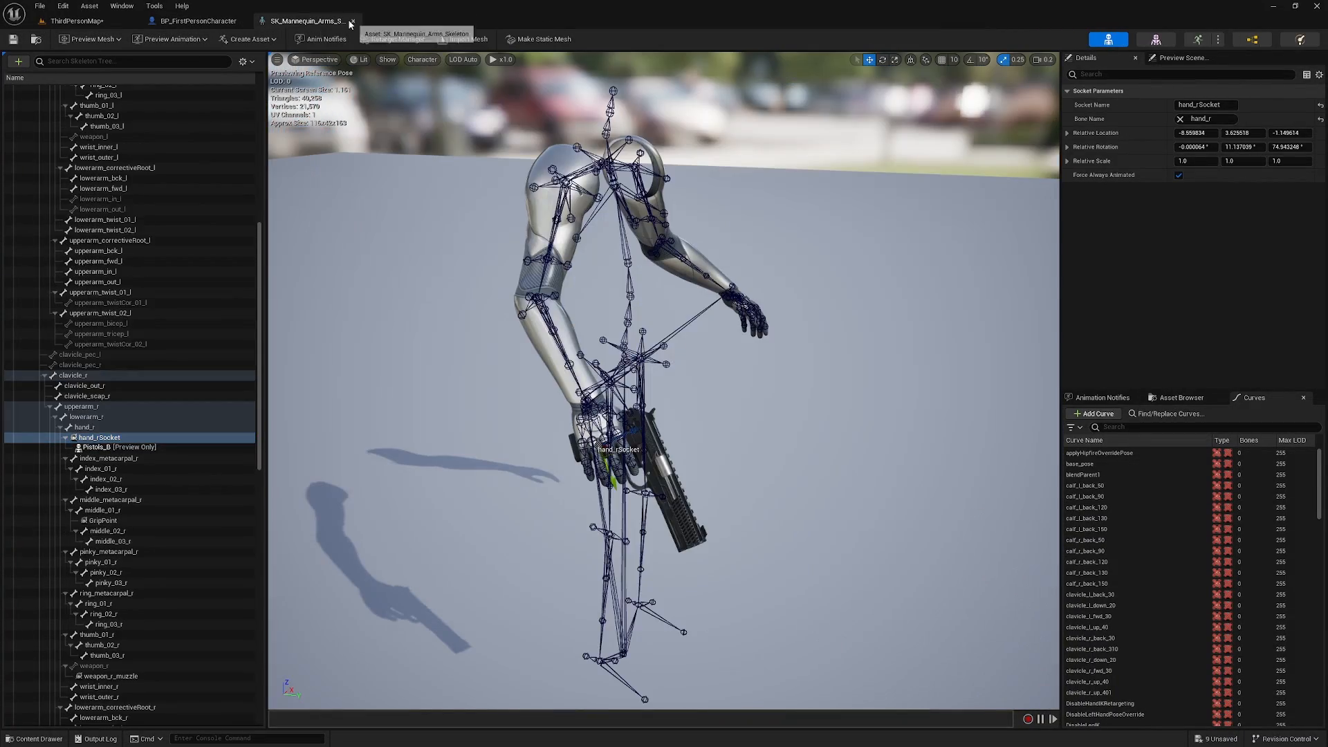
pyautogui.click(353, 21)
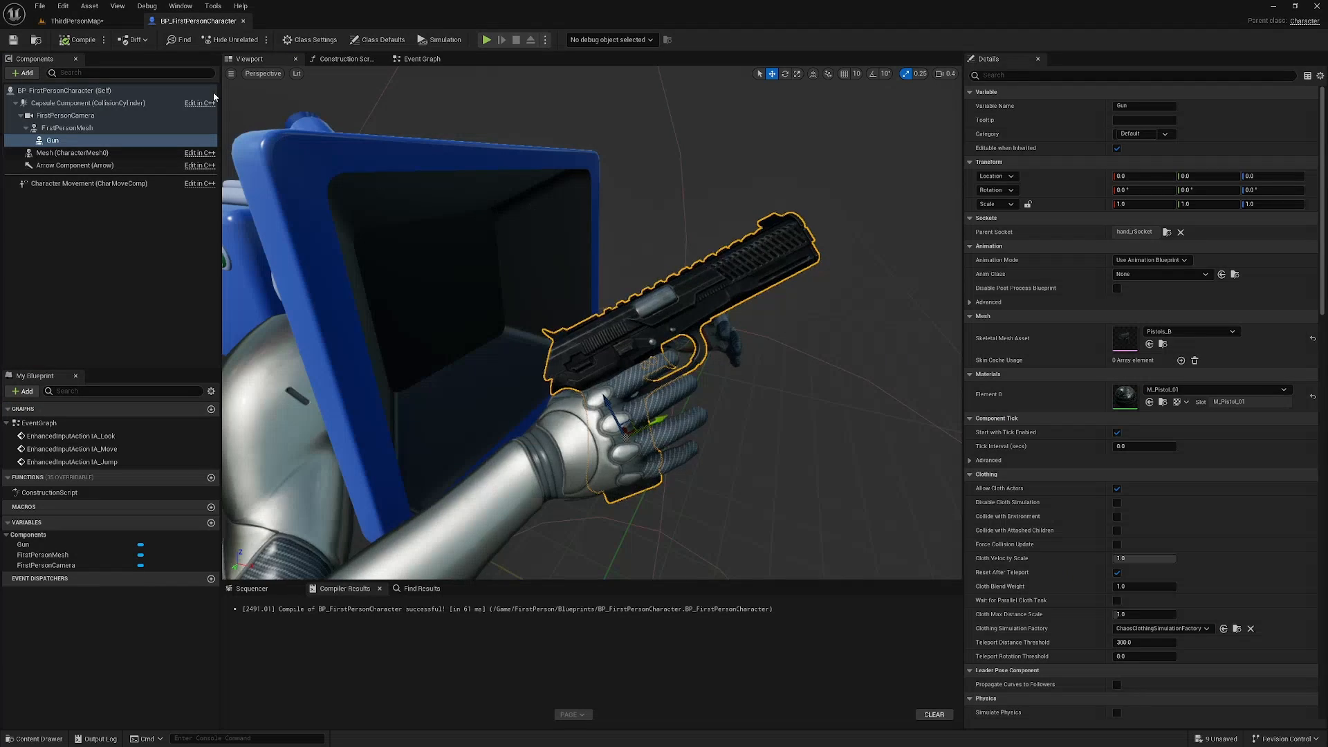
pyautogui.click(95, 31)
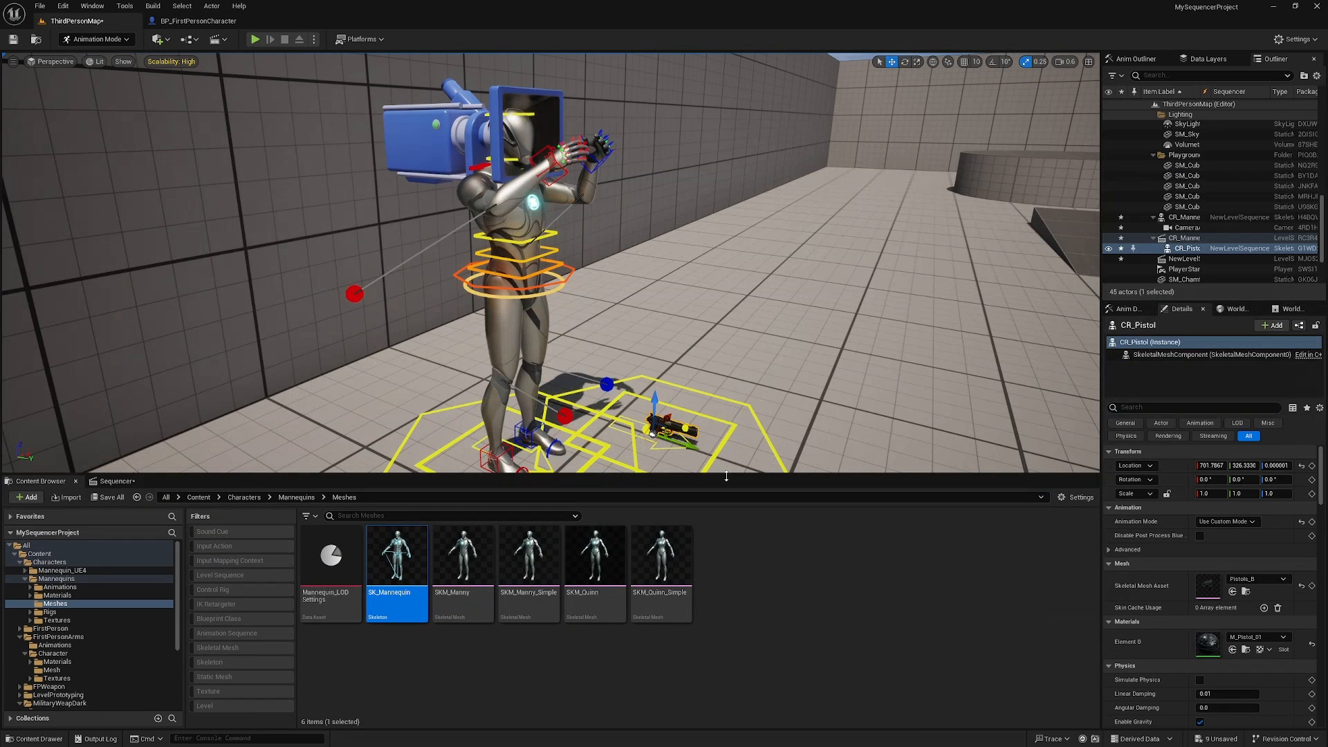
# Attach CR_Pistol to CR_Mannequin_Body at hand_rSocket and reset its relative location and rotation to zero
pyautogui.click(1180, 250)
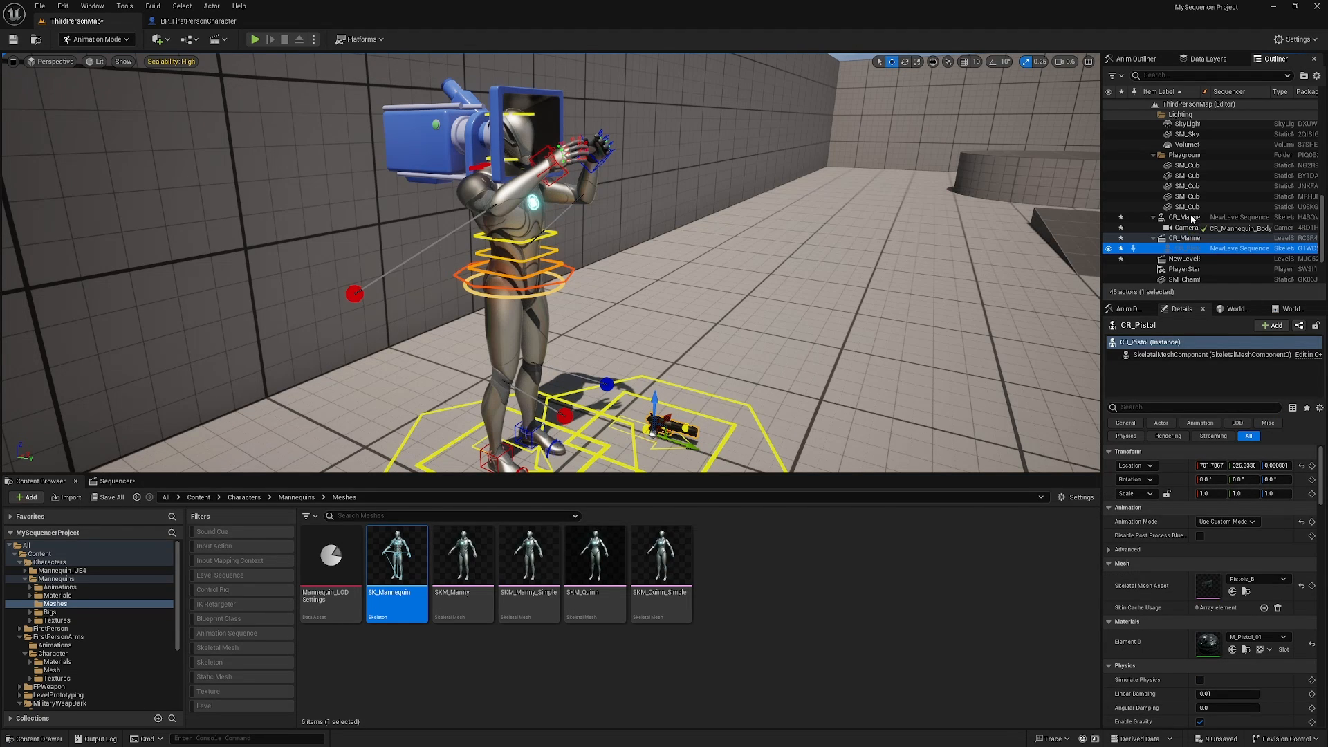
pyautogui.moveTo(1192, 218); pyautogui.dragTo(1189, 216)
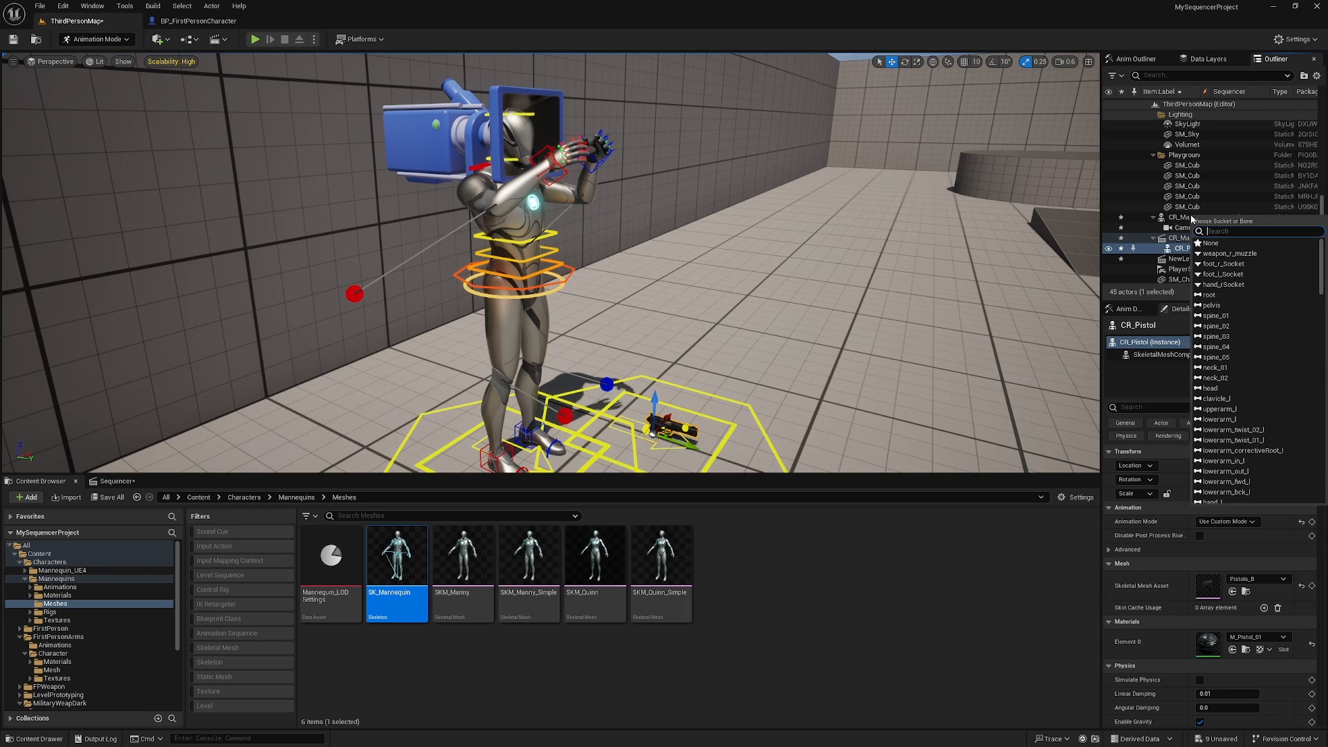
pyautogui.click(1223, 284)
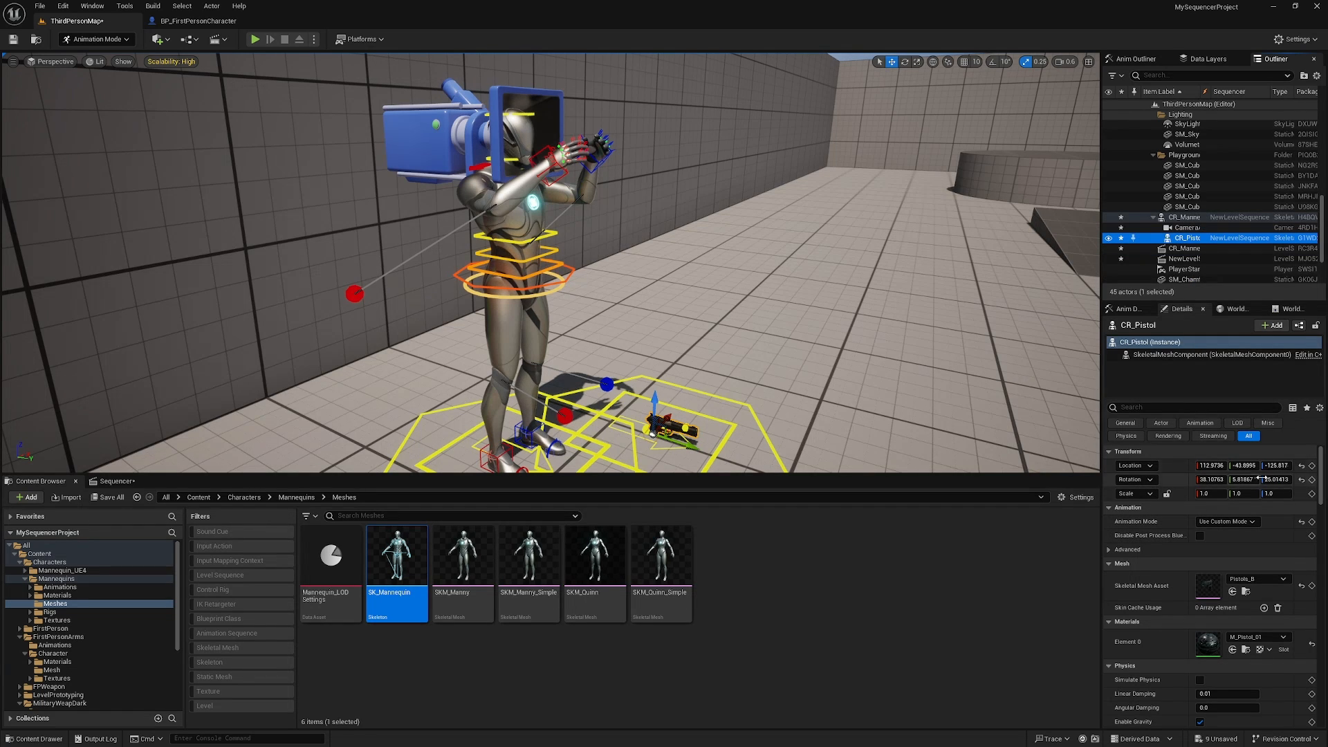
pyautogui.click(1302, 466)
pyautogui.click(1302, 480)
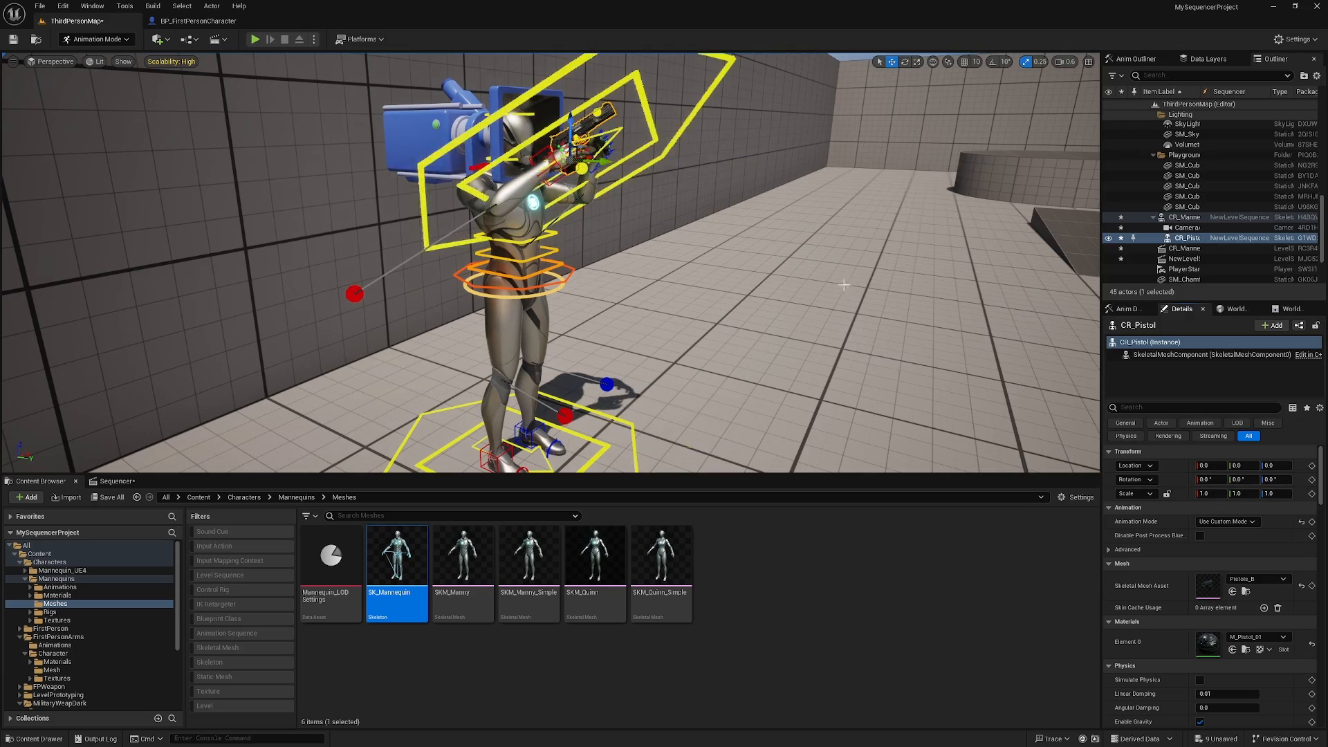
# Inspect the pistol in the mannequin's right hand with the Sequencer open, and restore the split viewport layout with the CameraActor view
pyautogui.moveTo(692, 291); pyautogui.dragTo(510, 346, button='right')
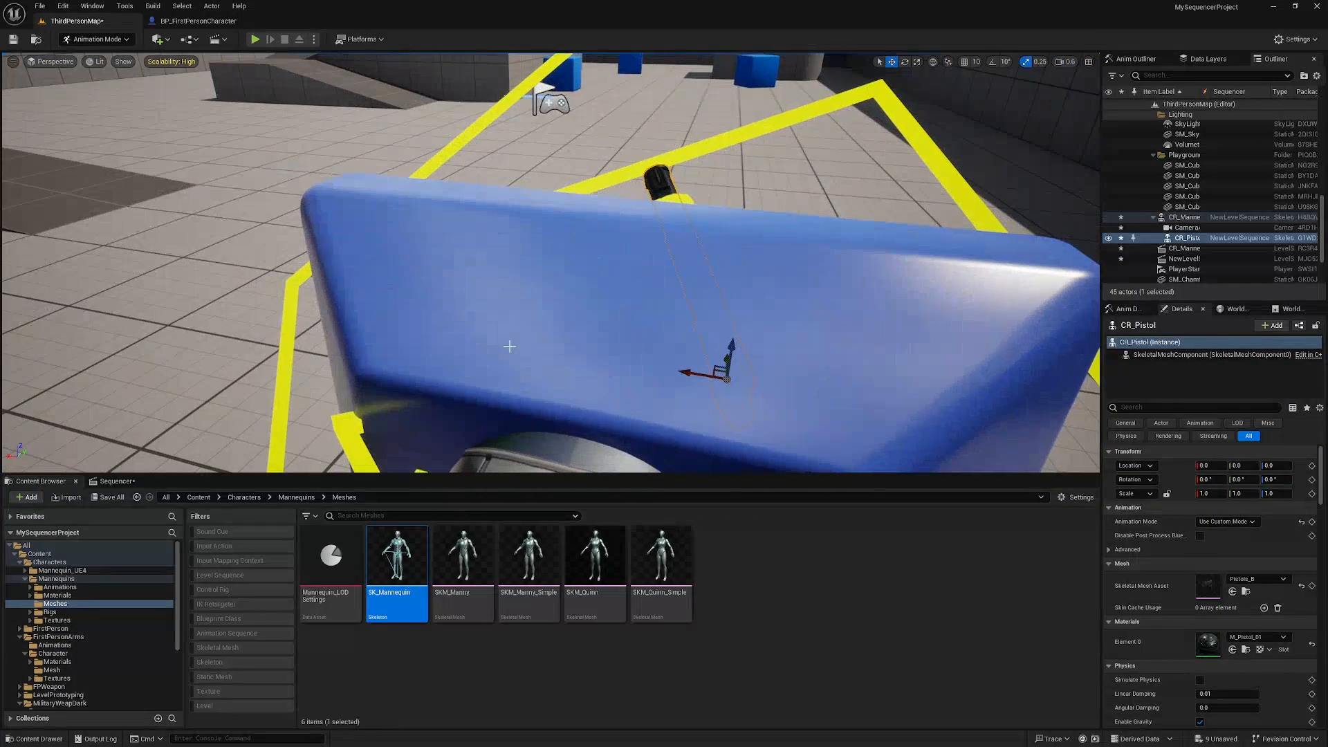
pyautogui.click(105, 483)
pyautogui.moveTo(799, 246); pyautogui.dragTo(526, 305, button='right')
pyautogui.scroll(-2, 581, 263)
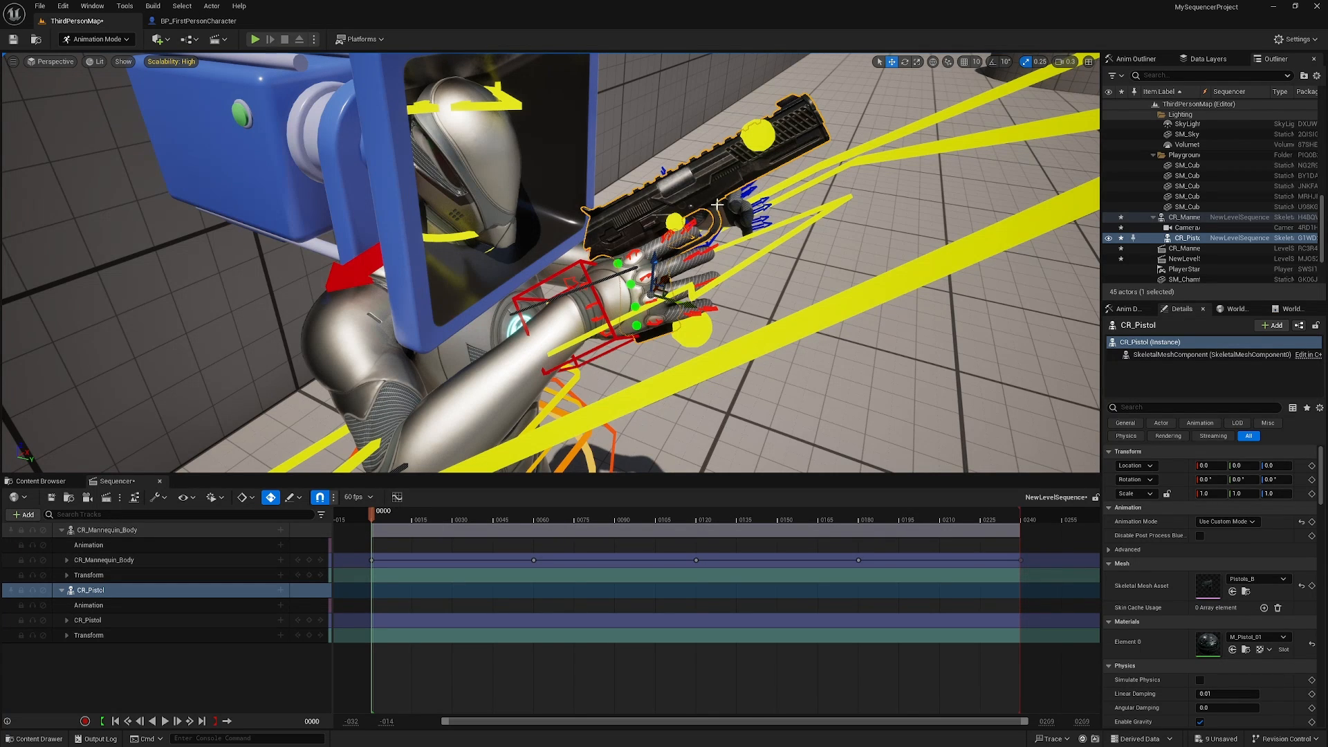
pyautogui.keyDown('alt'); pyautogui.moveTo(665, 258); pyautogui.dragTo(505, 270); pyautogui.keyUp('alt')
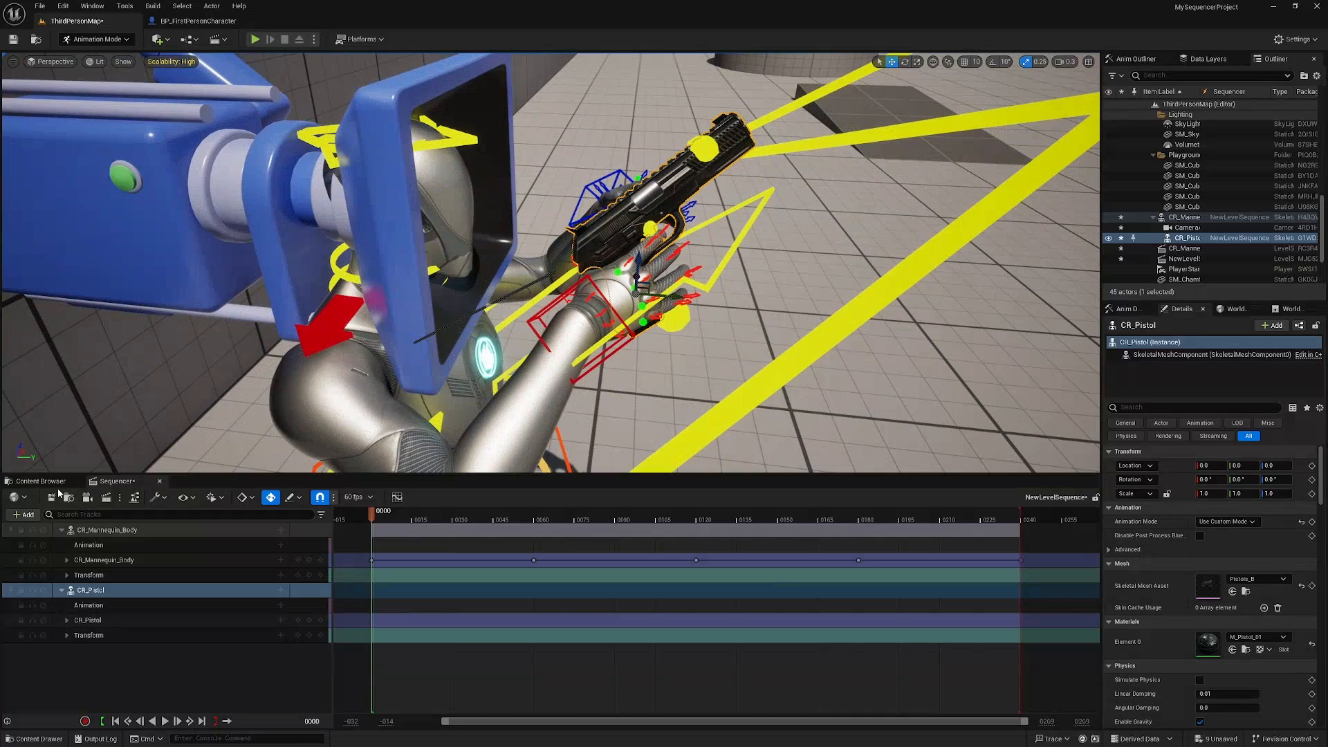
pyautogui.click(1087, 61)
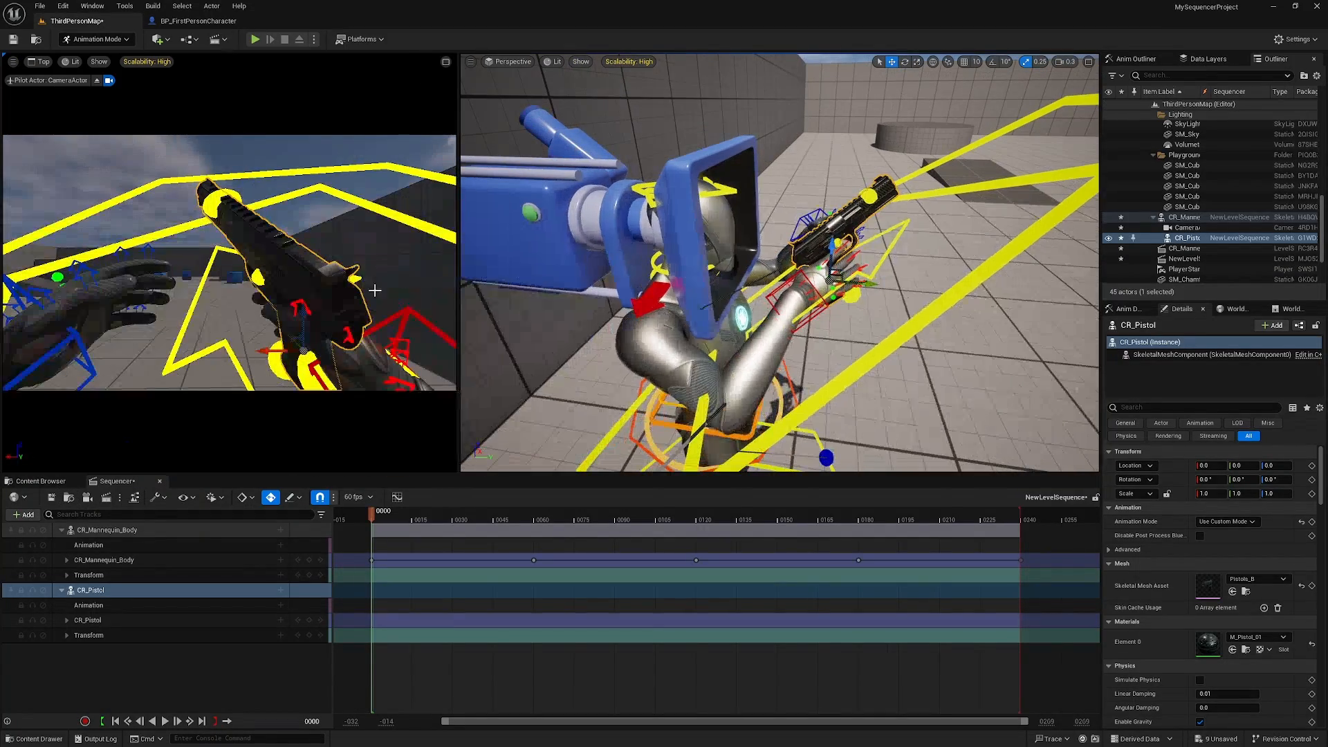
pyautogui.keyDown('alt'); pyautogui.moveTo(823, 294); pyautogui.dragTo(786, 215); pyautogui.keyUp('alt')
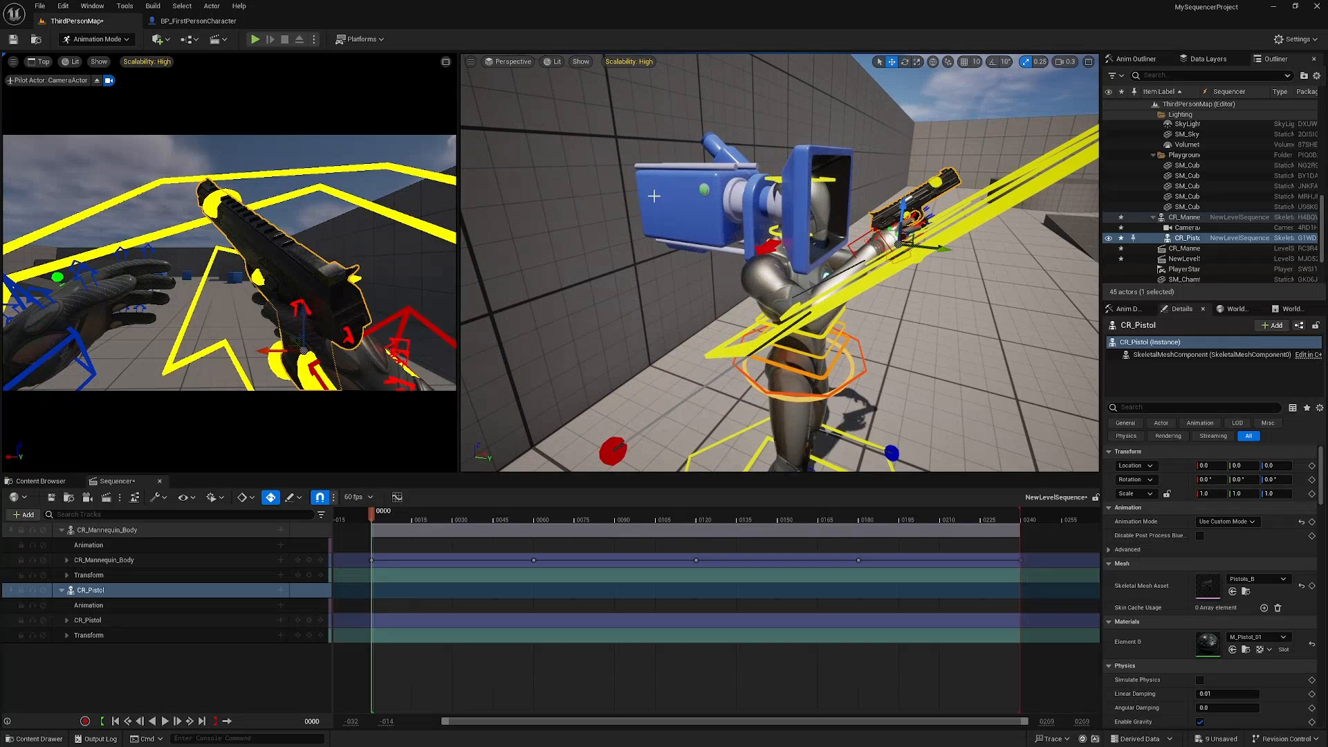
# Attach CR_Mannequin_Body to the CameraActor and set its relative location to X -15 and Z -150
pyautogui.click(1188, 228)
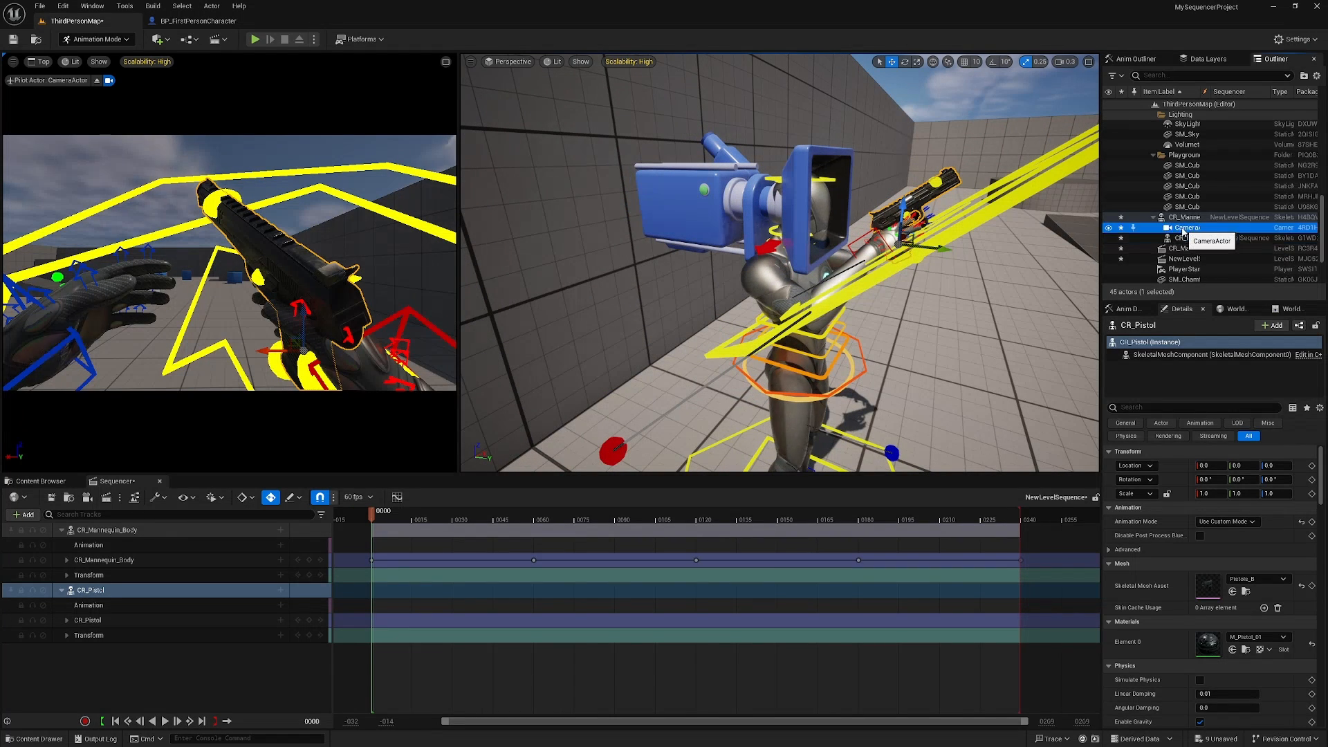
pyautogui.moveTo(1189, 219)
pyautogui.mouseDown()
pyautogui.moveTo(1200, 228)
pyautogui.moveTo(1192, 219)
pyautogui.mouseUp()
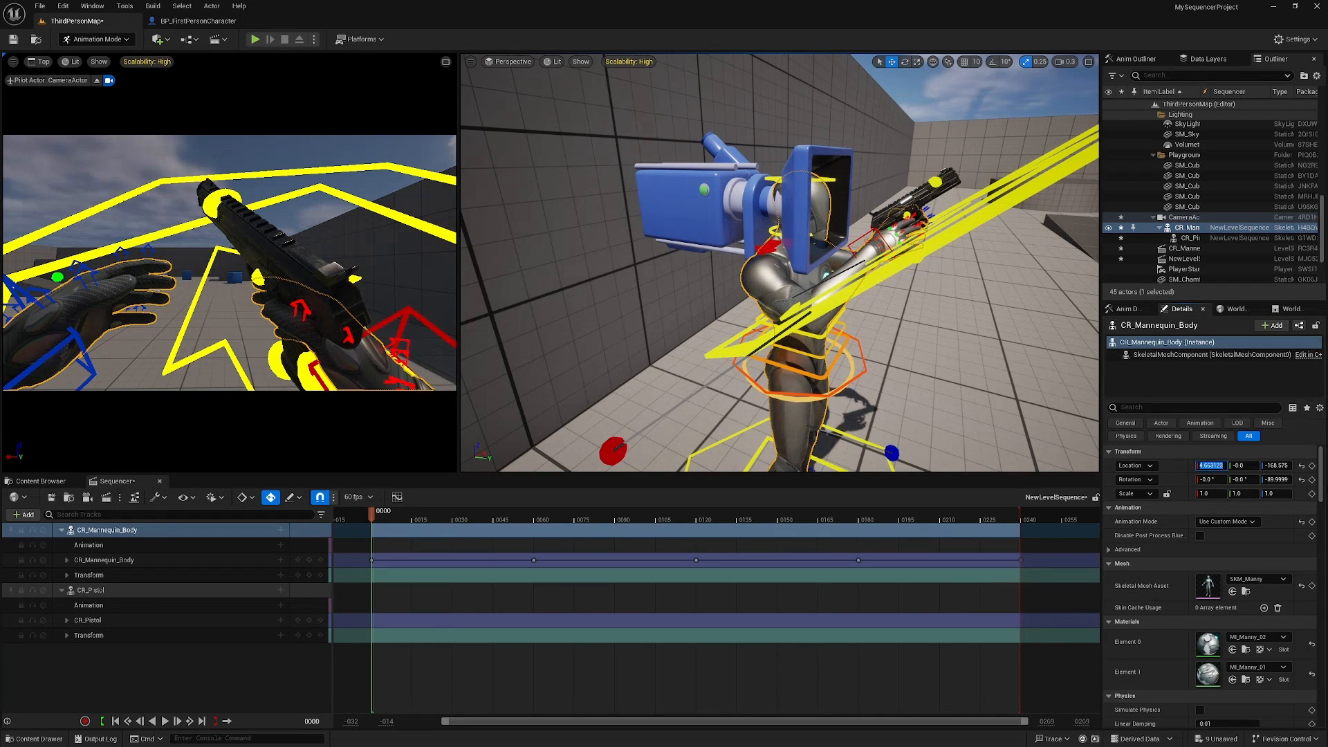
pyautogui.press('Return')
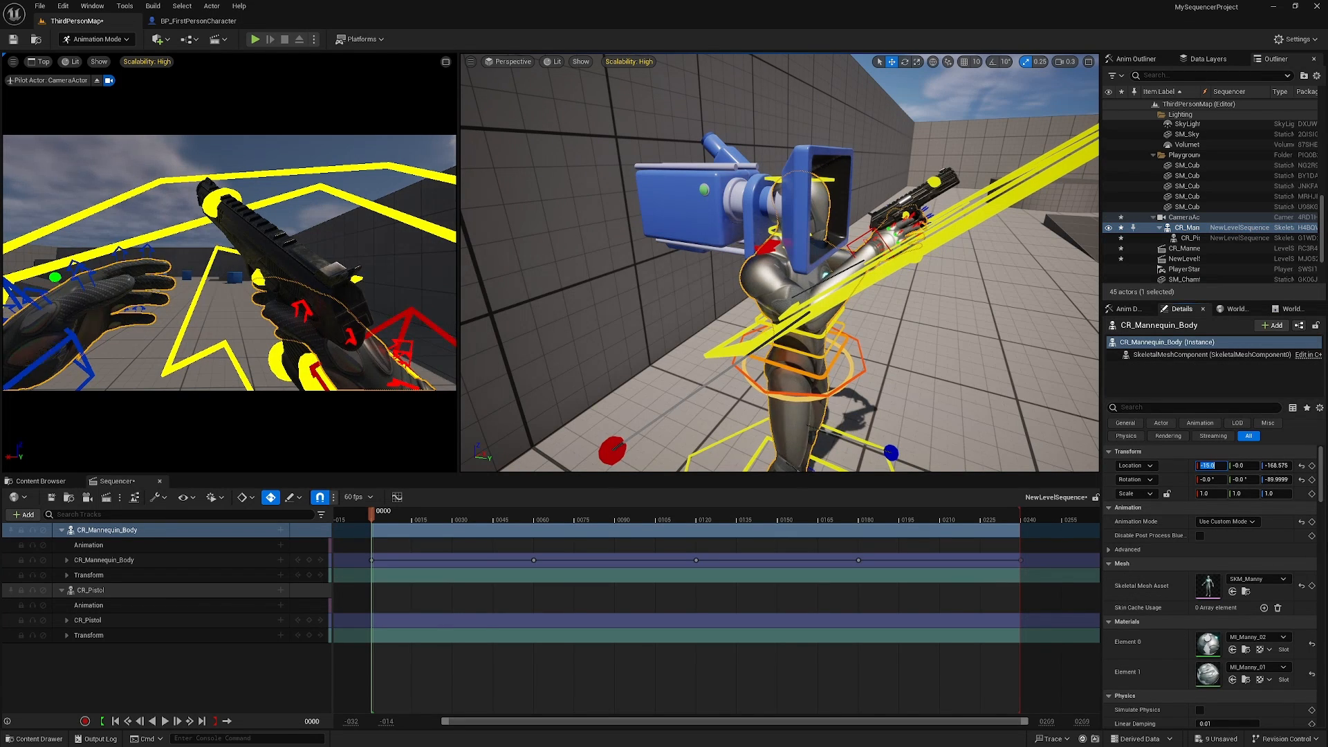
pyautogui.click(1280, 466)
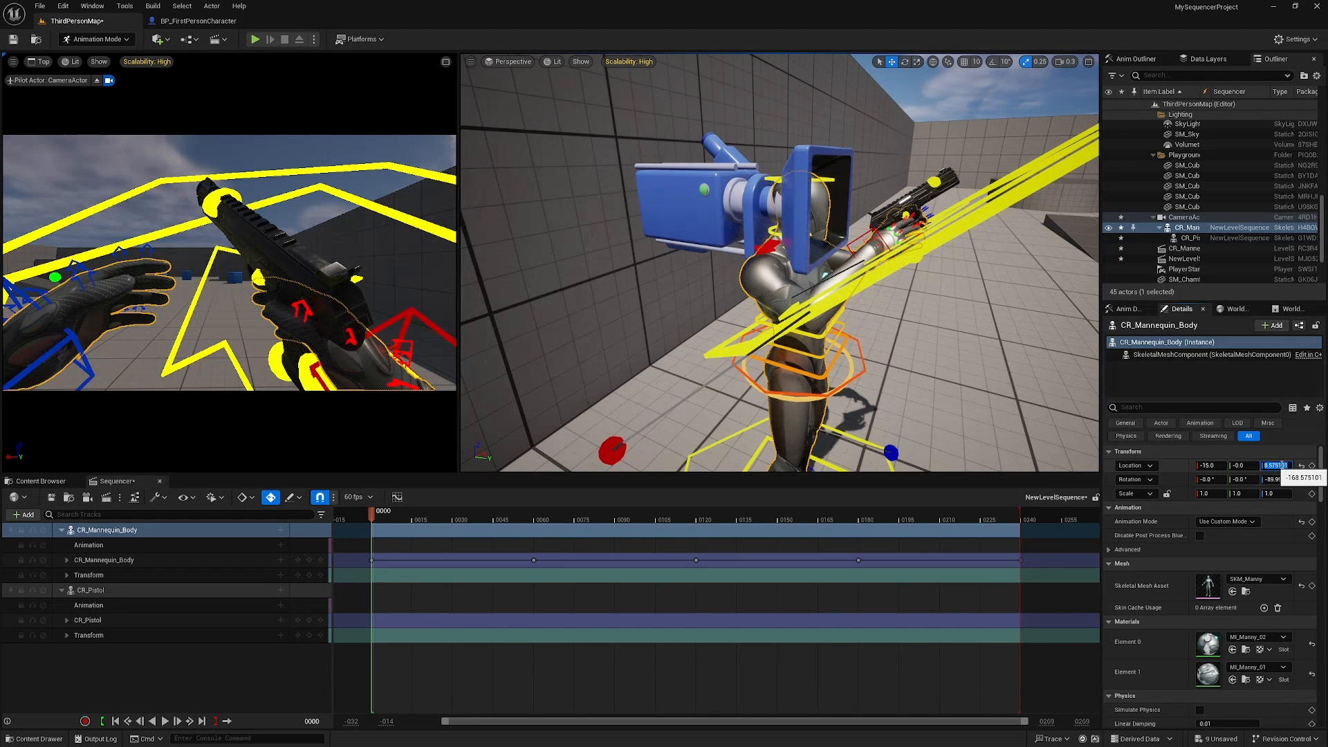
pyautogui.write('-150')
pyautogui.press('Return')
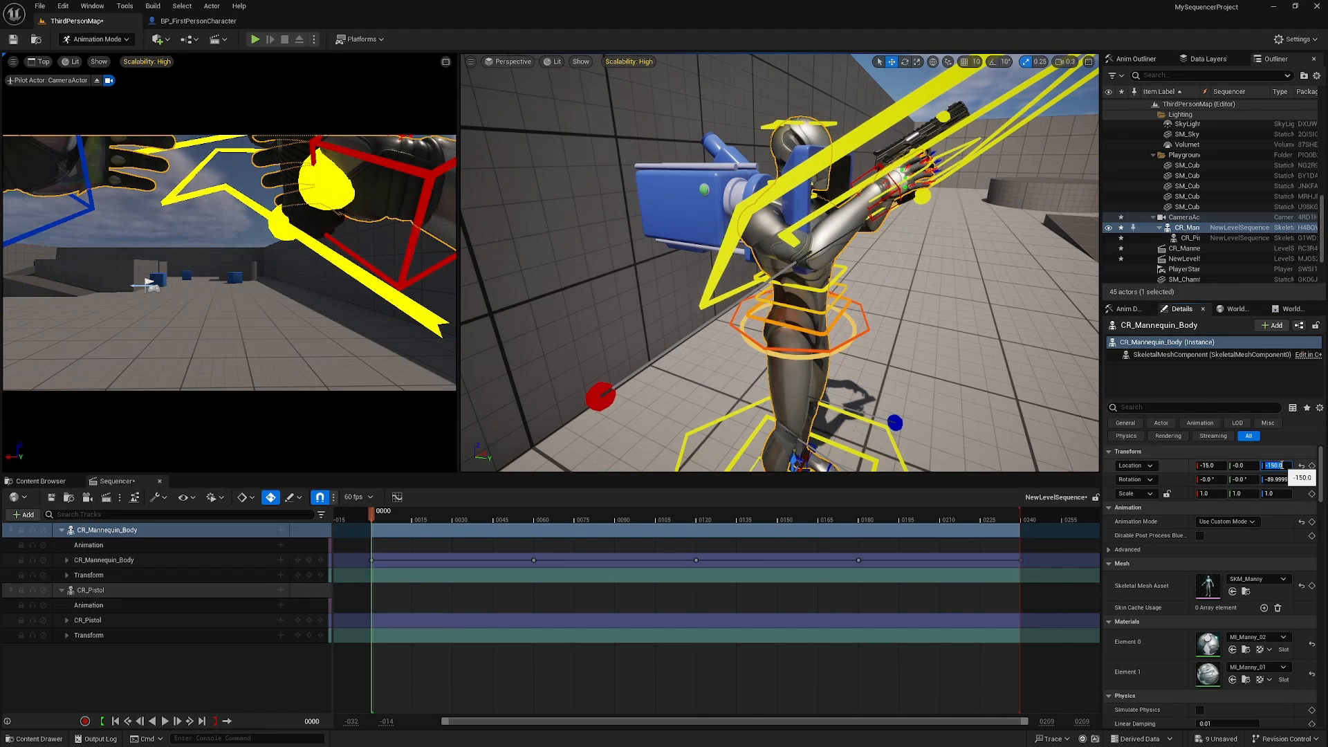
# Lower and rotate hand_r_ik_ctrl at frame 0 so the right hand holds the pistol low in the camera view, aimed forward
pyautogui.moveTo(873, 257); pyautogui.dragTo(880, 258, button='right')
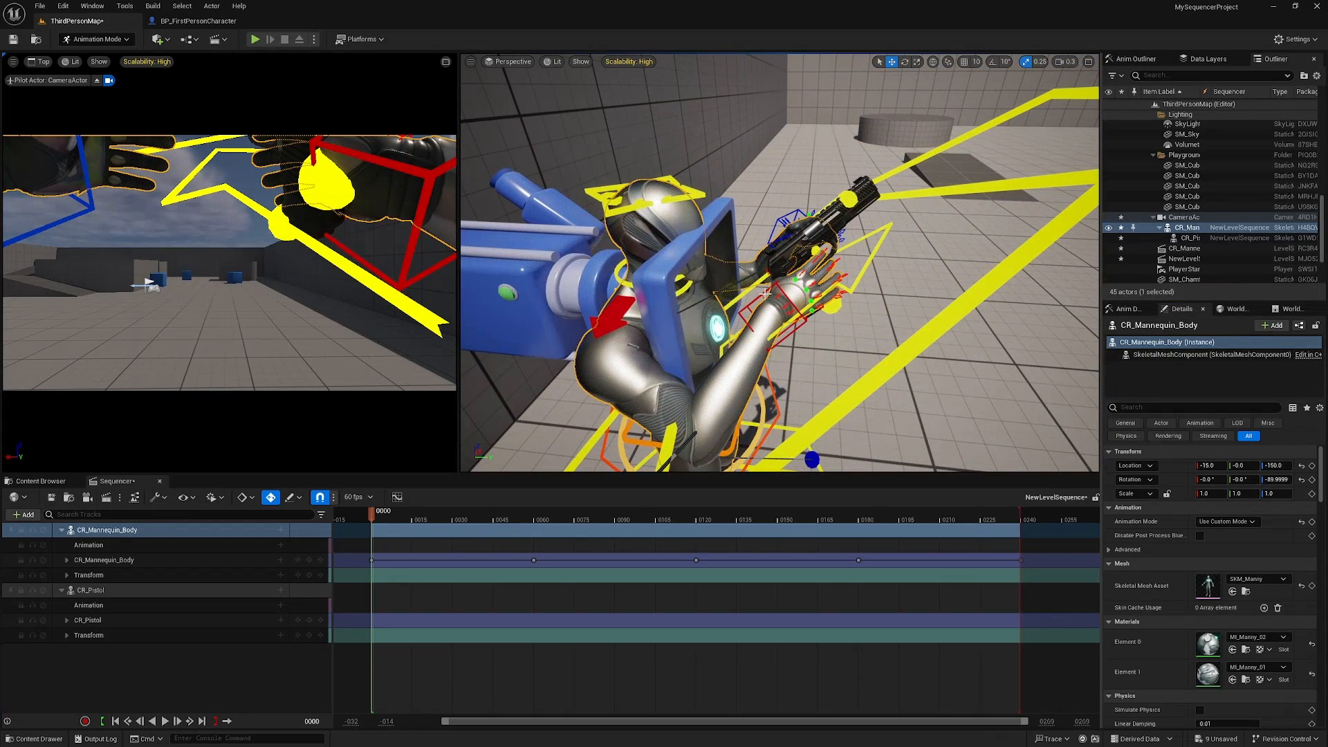
pyautogui.click(769, 296)
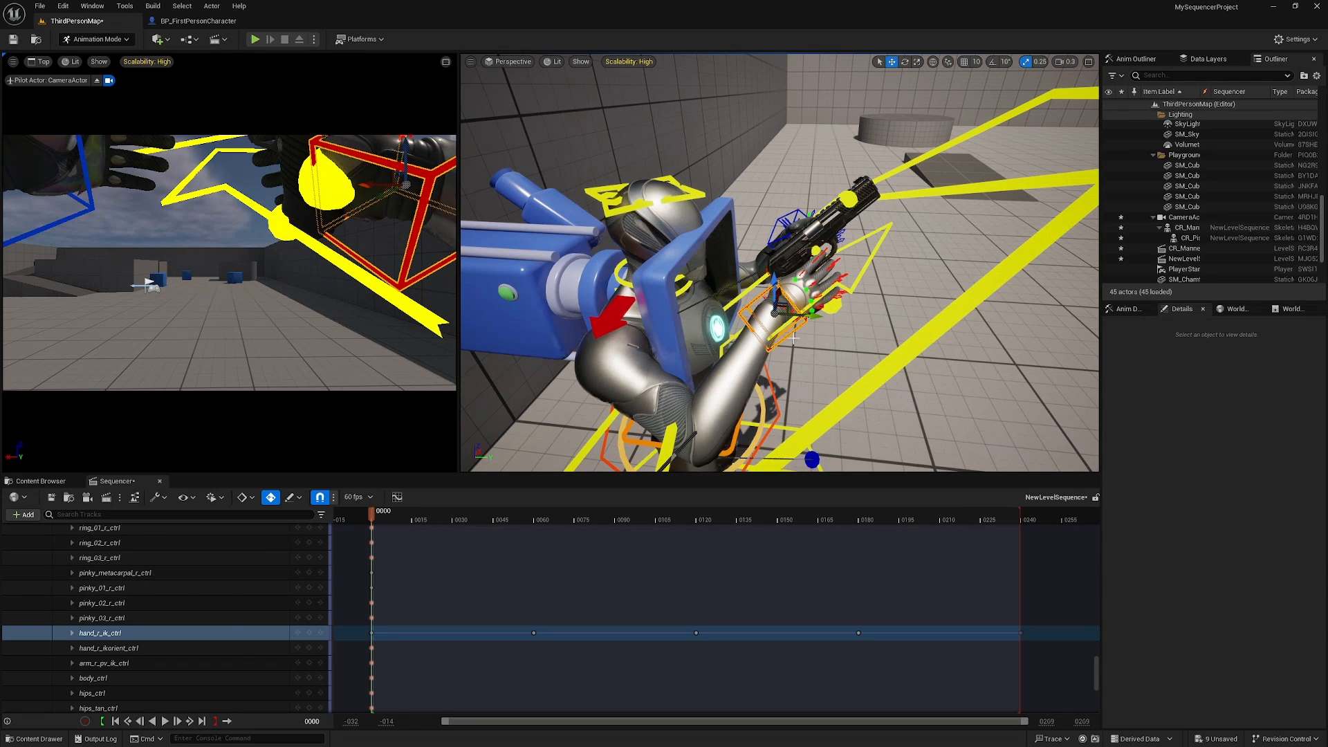
pyautogui.moveTo(773, 286); pyautogui.dragTo(806, 357)
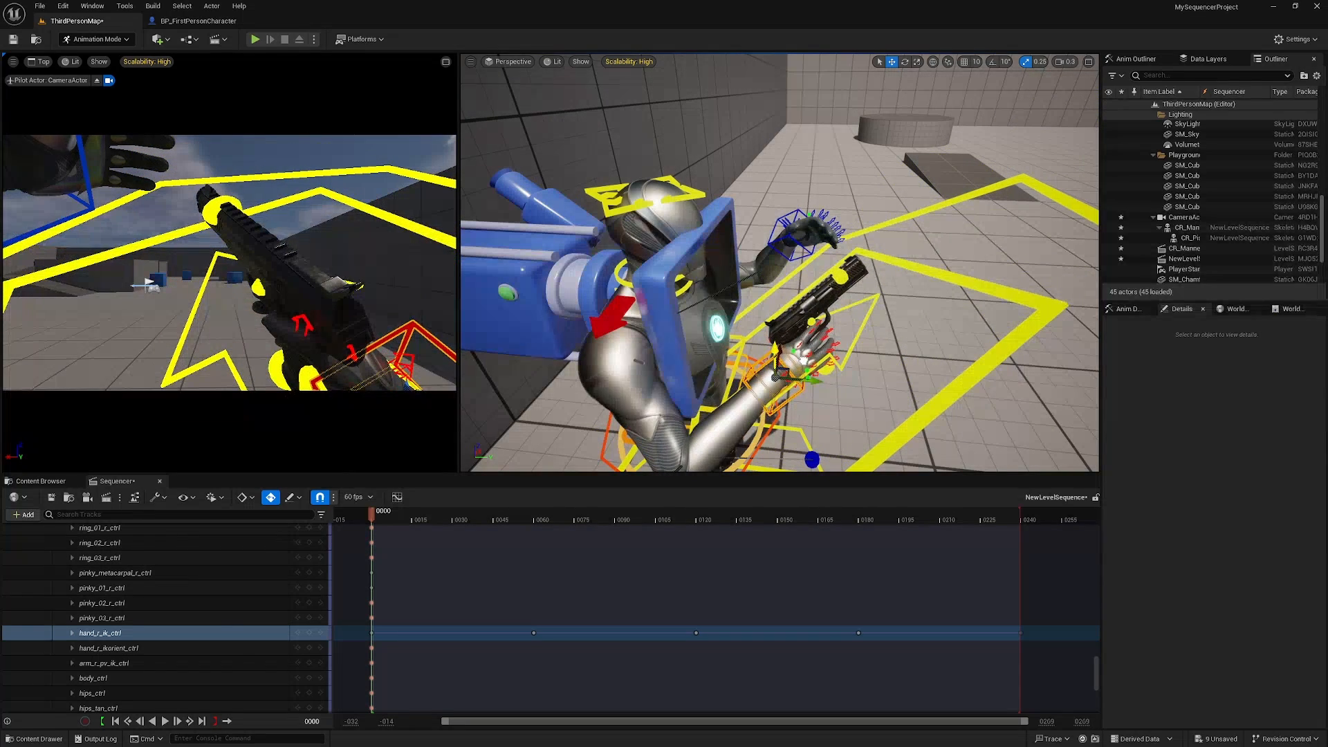
pyautogui.press('e')
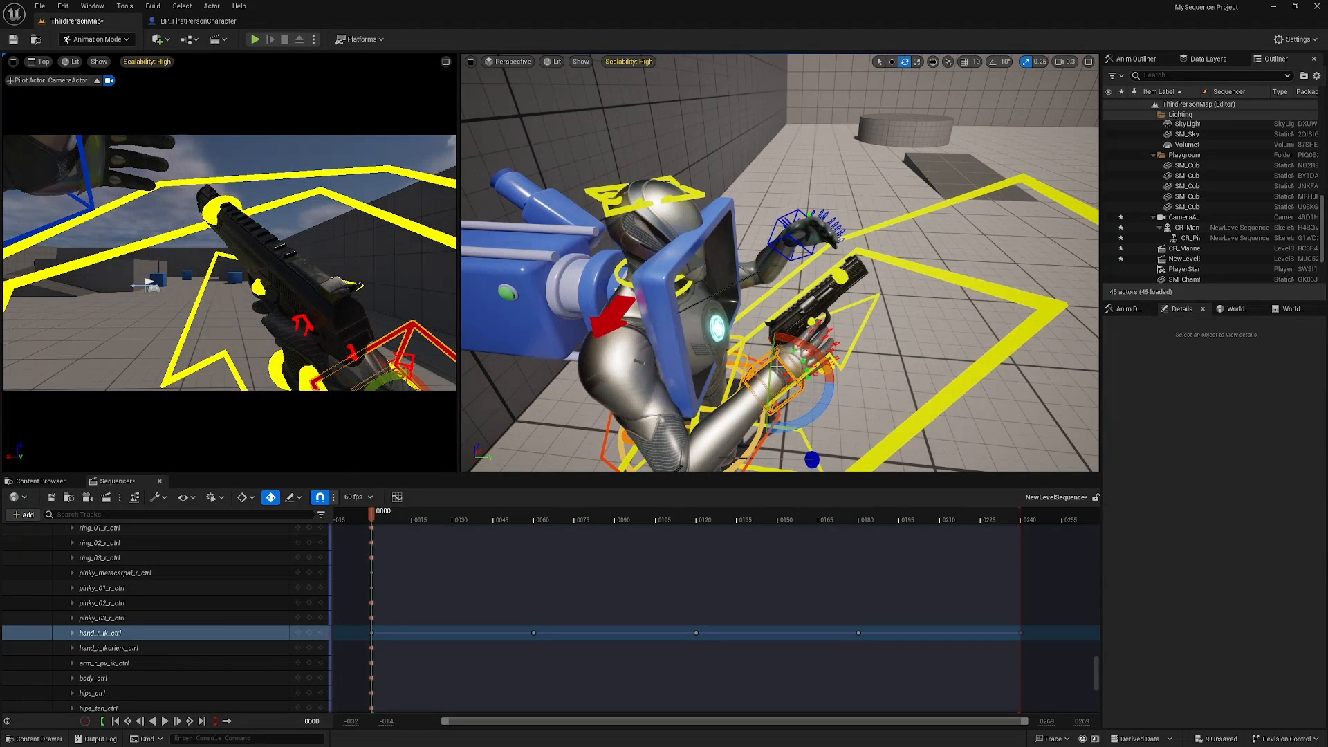
pyautogui.click(41, 481)
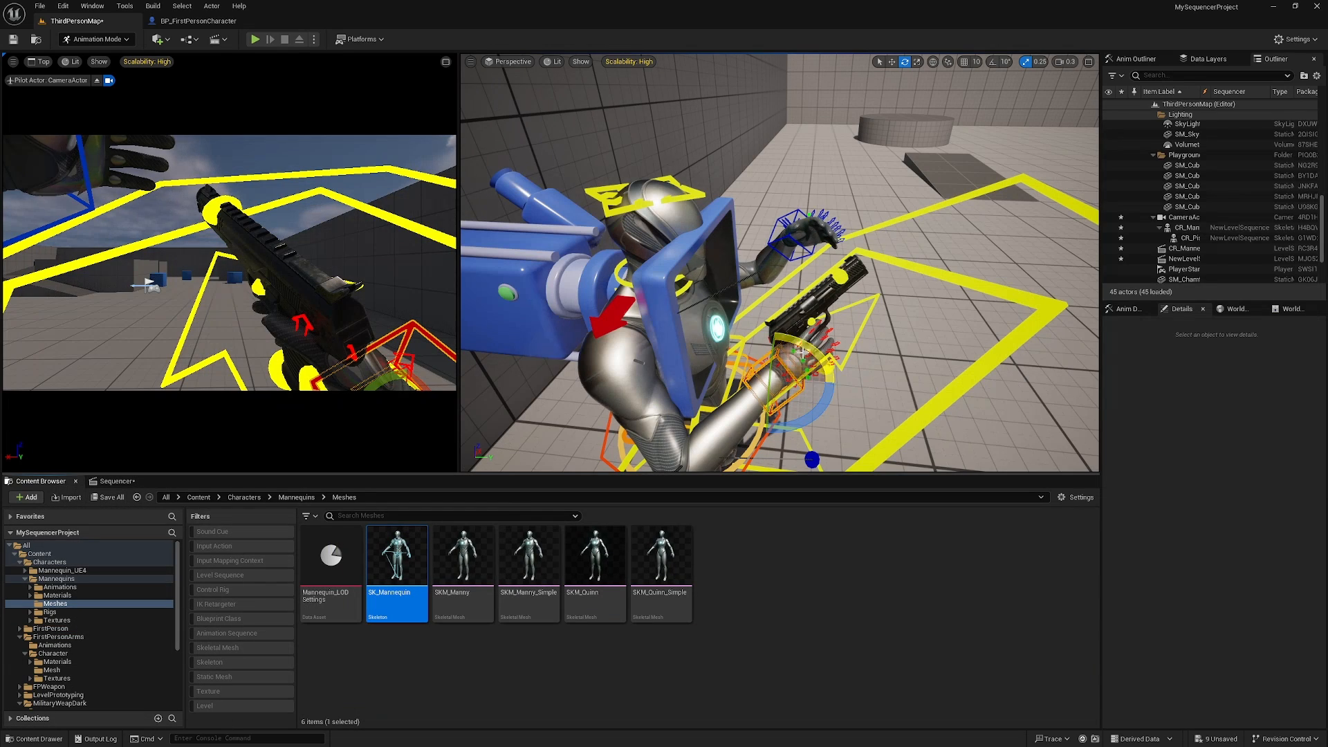
pyautogui.moveTo(802, 353); pyautogui.dragTo(1038, 404)
pyautogui.press('w')
pyautogui.moveTo(734, 354); pyautogui.dragTo(752, 359)
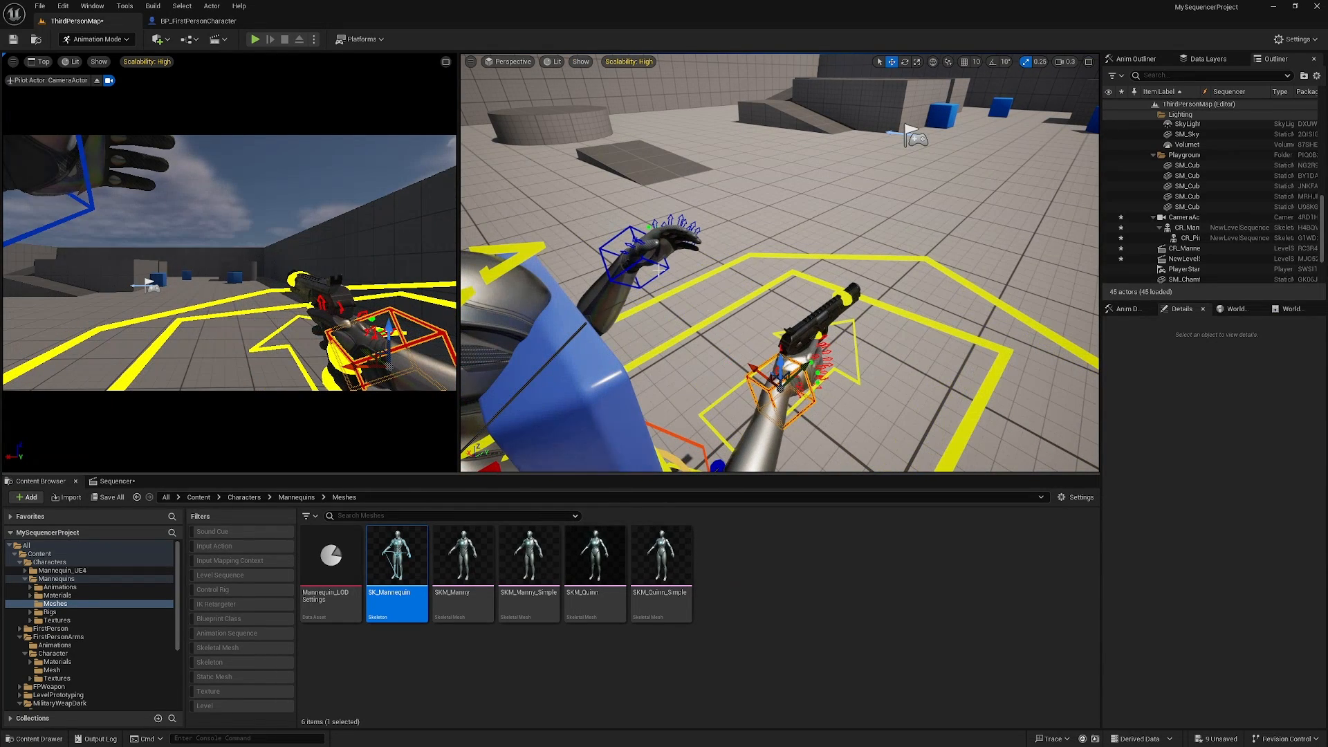
# Lower hand_l_ik_ctrl to bring the left hand beside the pistol, and look through the control tracks in the Sequencer
pyautogui.click(636, 239)
pyautogui.moveTo(635, 239); pyautogui.dragTo(345, 408)
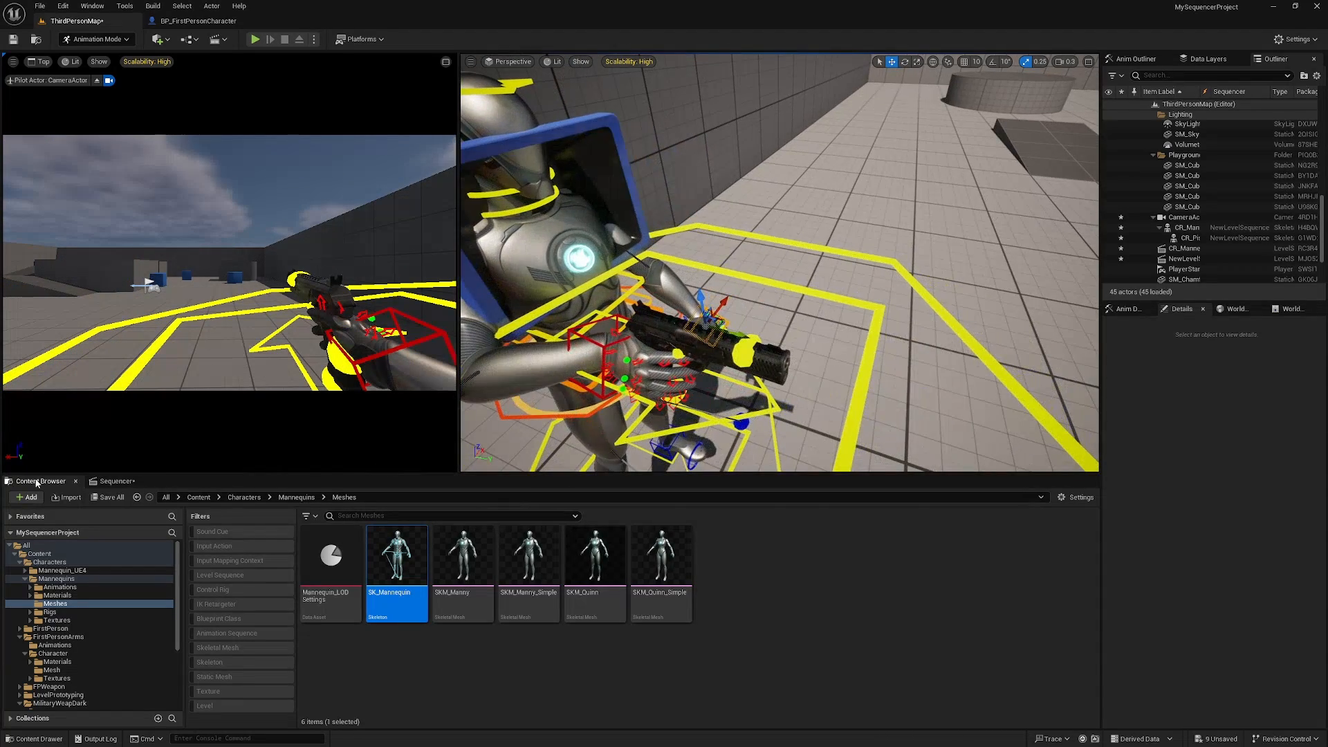
pyautogui.click(115, 481)
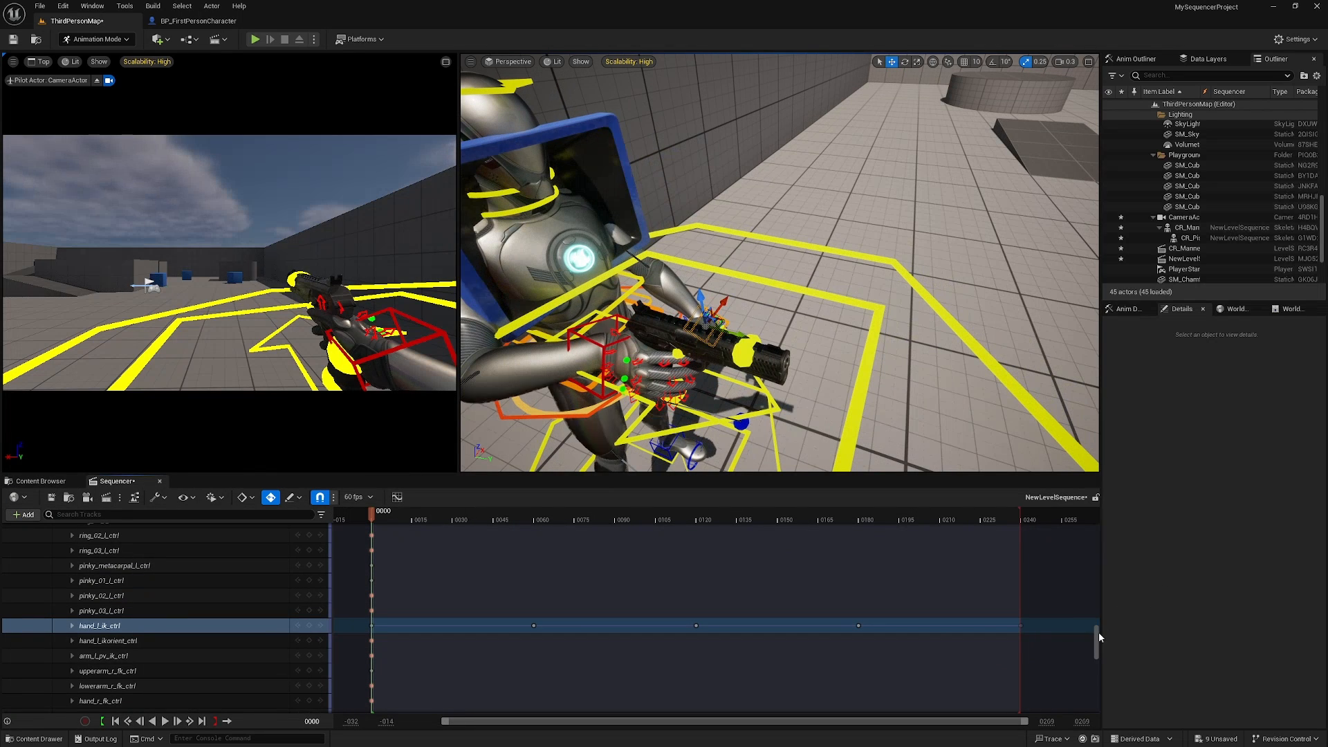
pyautogui.scroll(8, 1099, 658)
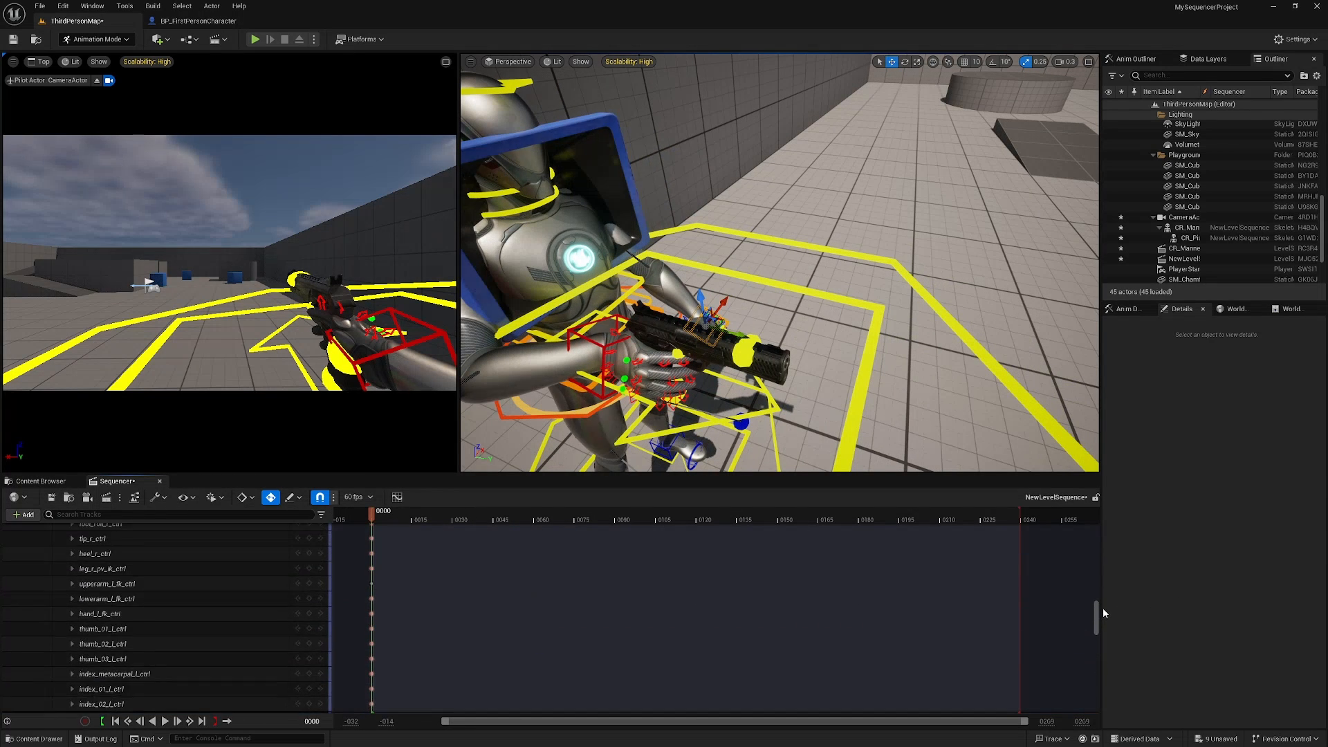
pyautogui.scroll(-6, 1093, 609)
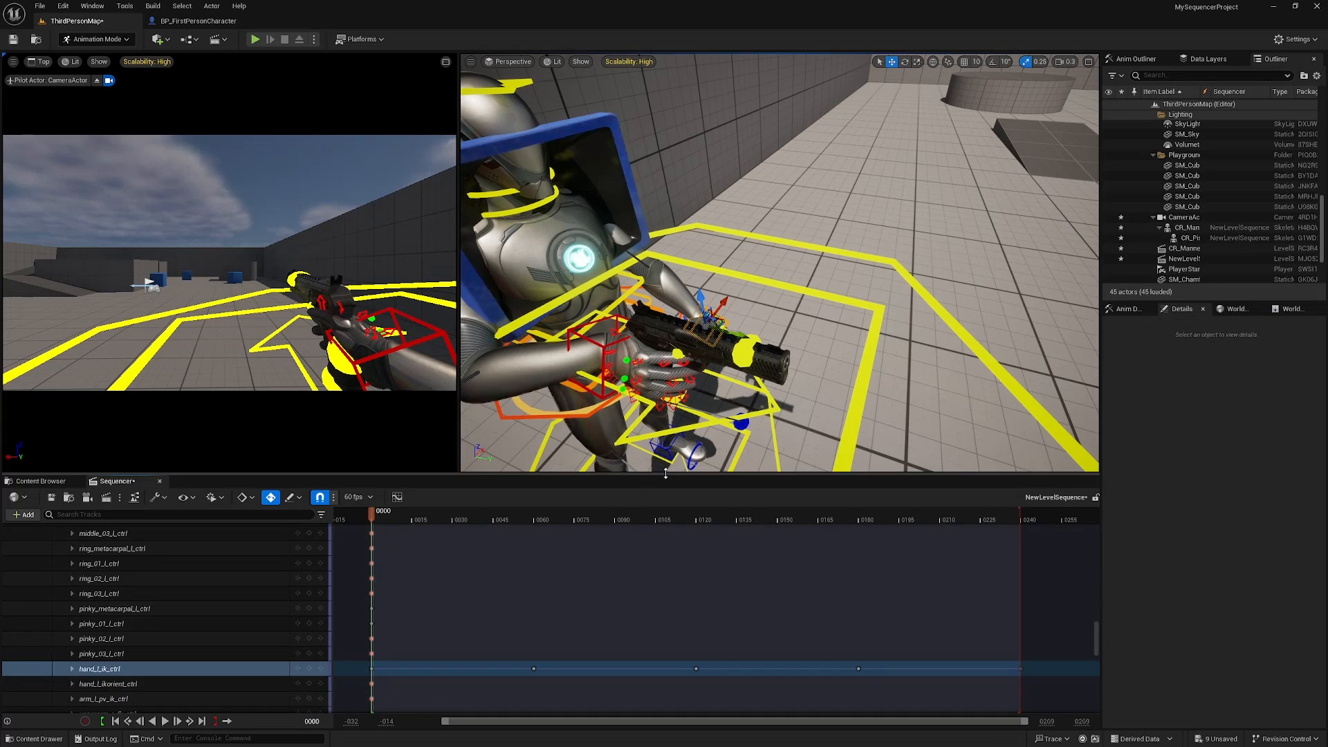
# Delete the keyframes after frame 0 on hand_r_ik_ctrl and hand_l_ik_ctrl in the Sequencer
pyautogui.moveTo(665, 473); pyautogui.dragTo(666, 293)
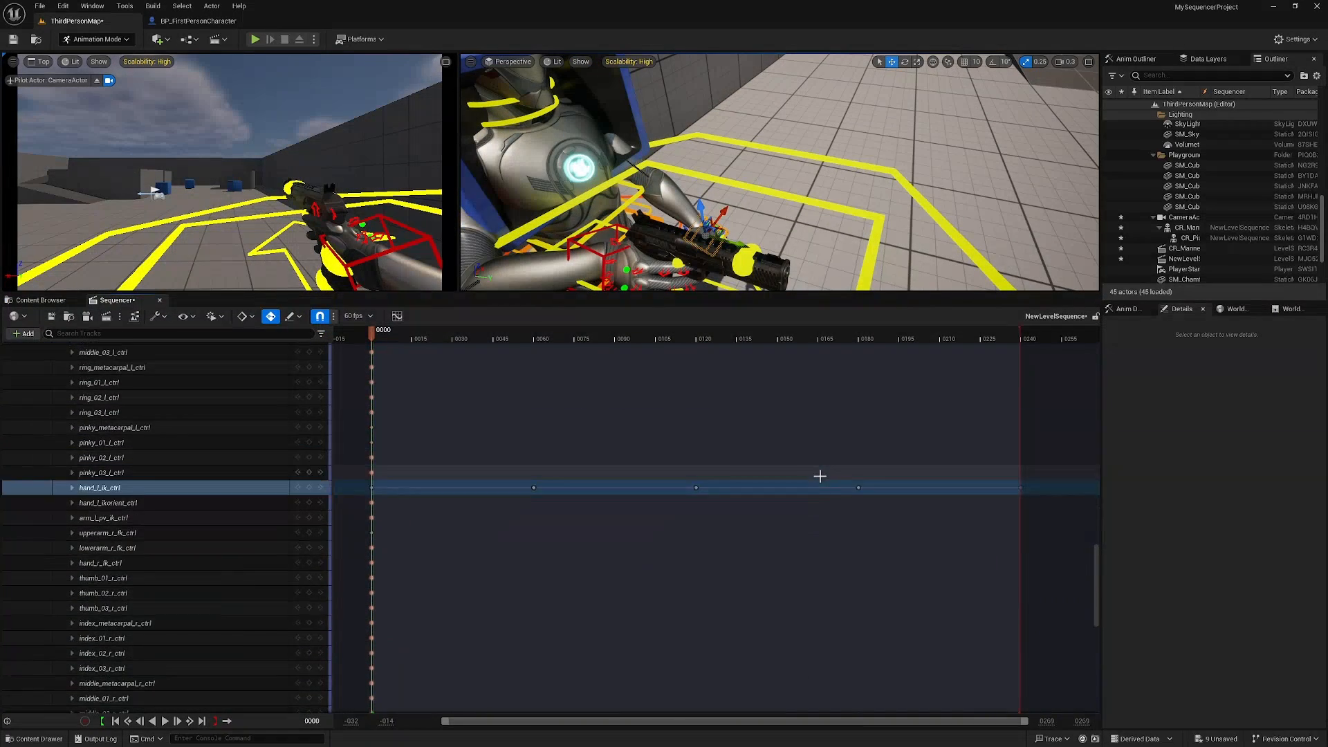
pyautogui.scroll(-6, 820, 475)
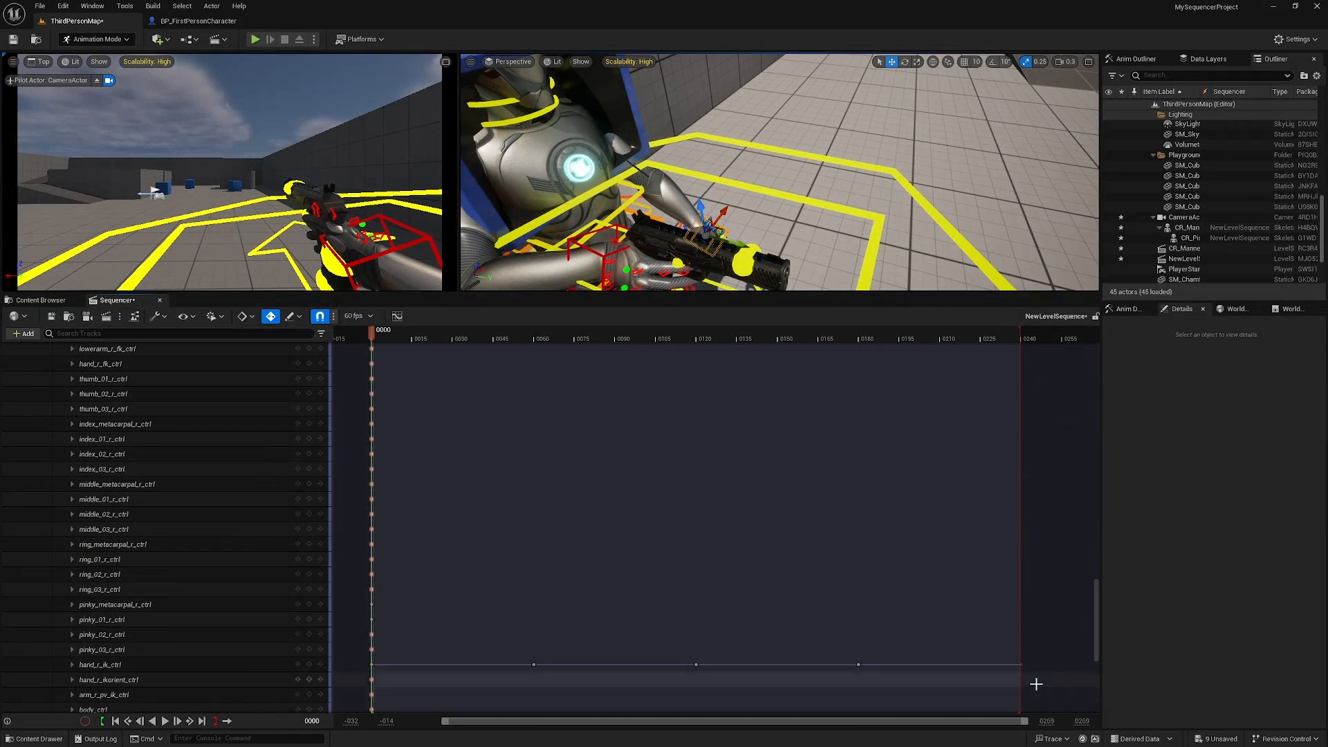
pyautogui.moveTo(1036, 684); pyautogui.dragTo(507, 632)
pyautogui.scroll(3, 718, 572)
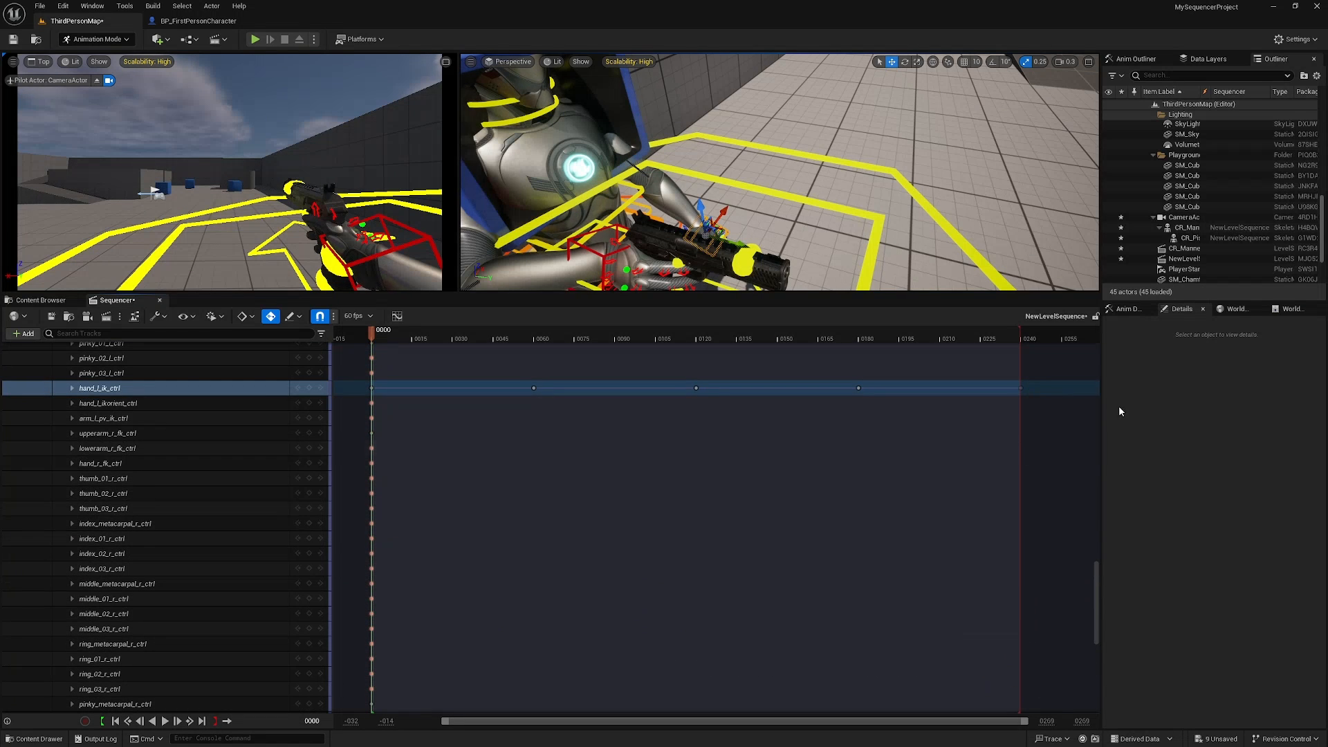
pyautogui.moveTo(1038, 418); pyautogui.dragTo(497, 390)
pyautogui.press('Delete')
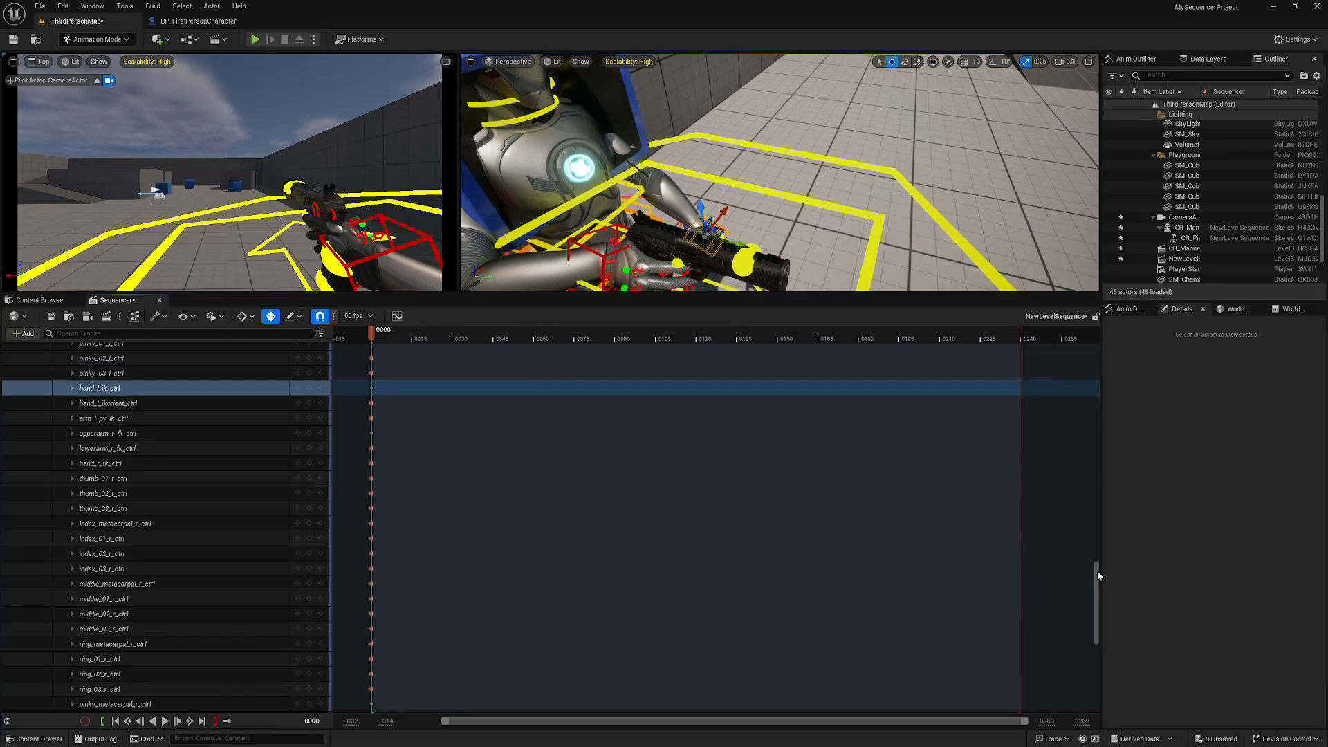
pyautogui.moveTo(1097, 571); pyautogui.dragTo(1086, 346)
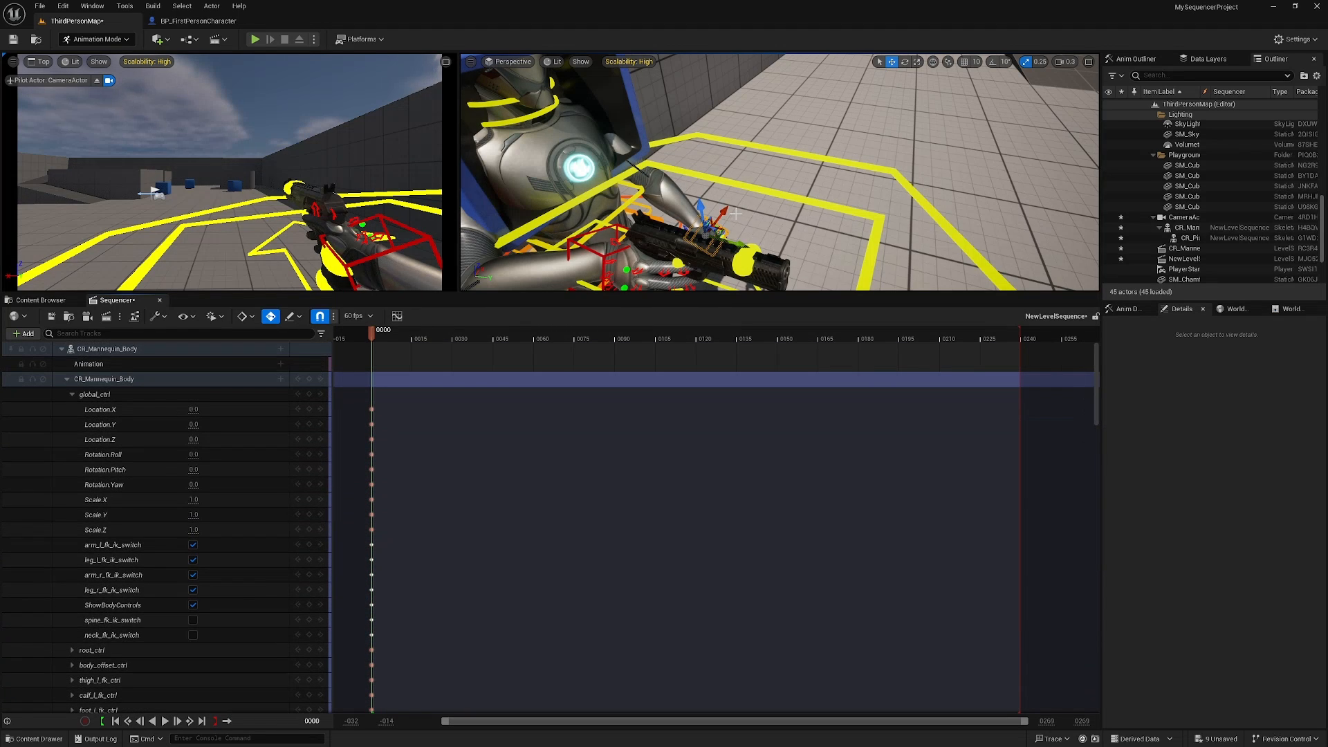
# Move hand_r_ik_ctrl slightly at frame 60 to key a subtle idle movement of the right hand and pistol
pyautogui.click(535, 338)
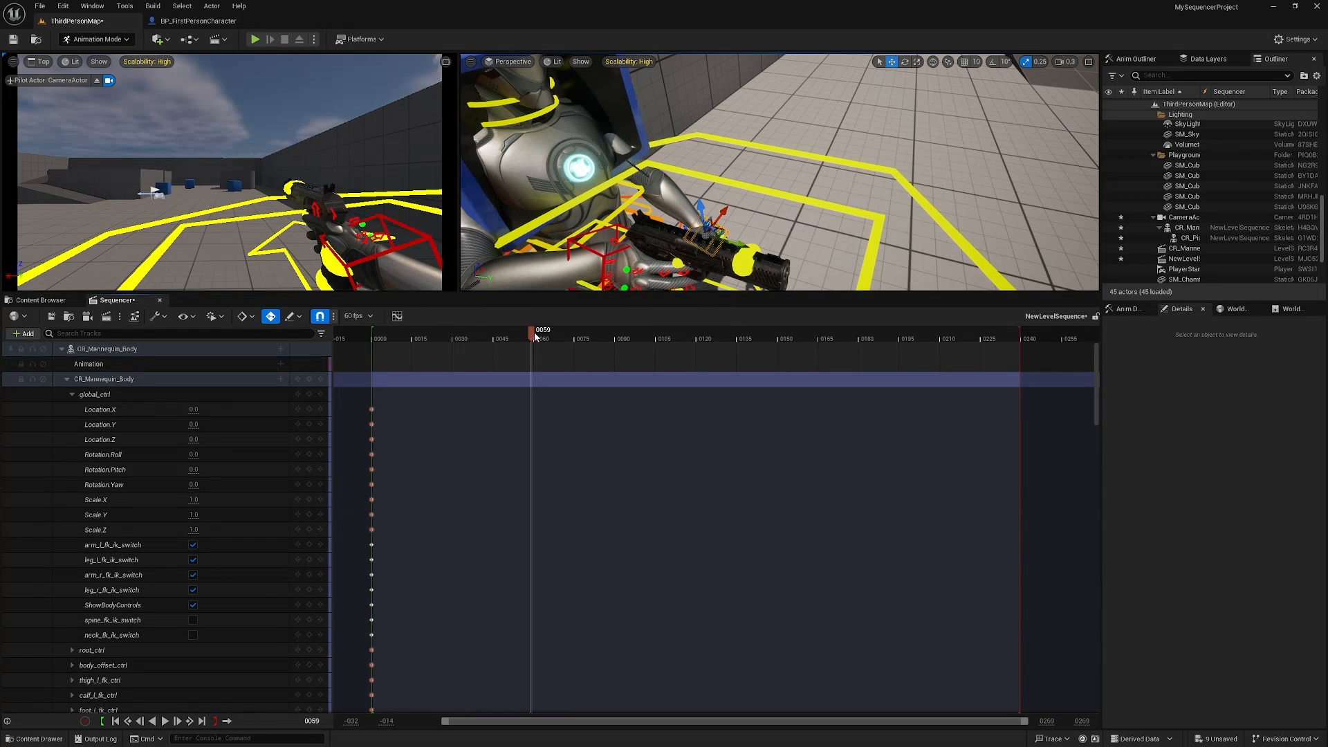
pyautogui.click(534, 336)
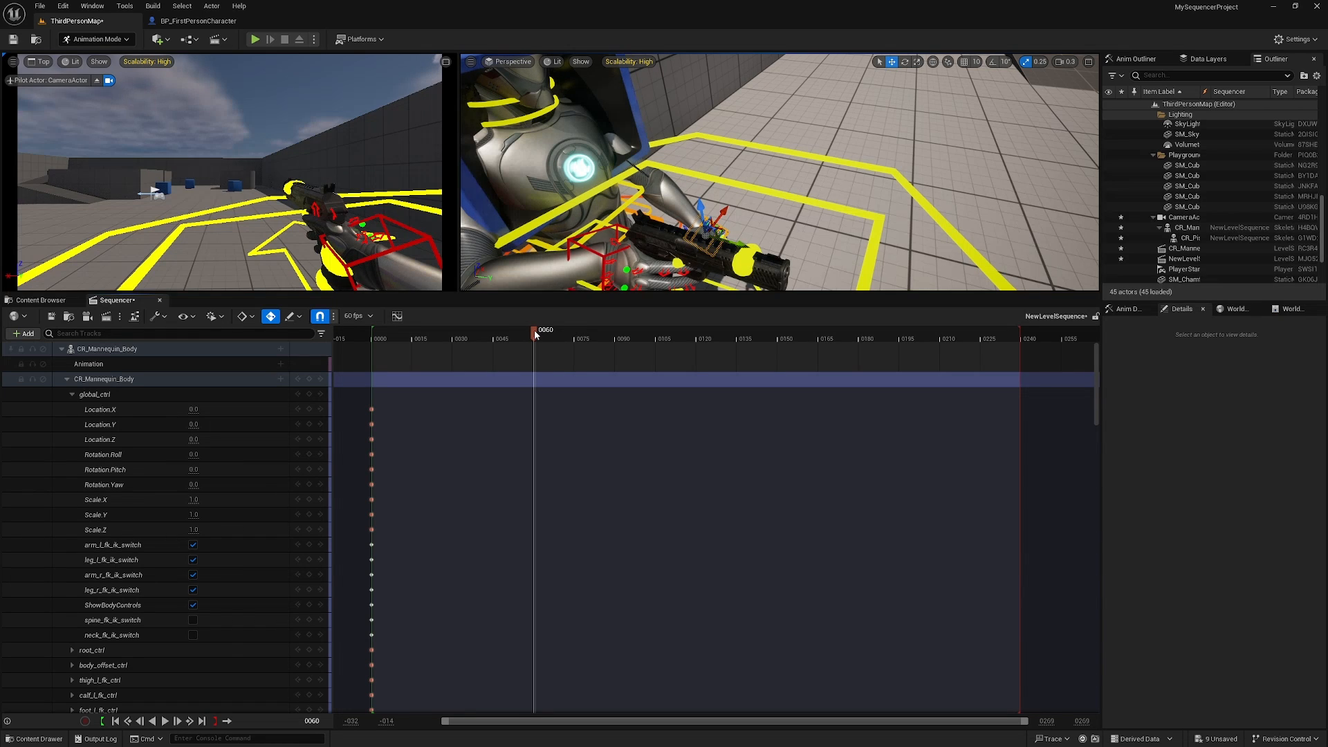
pyautogui.click(586, 236)
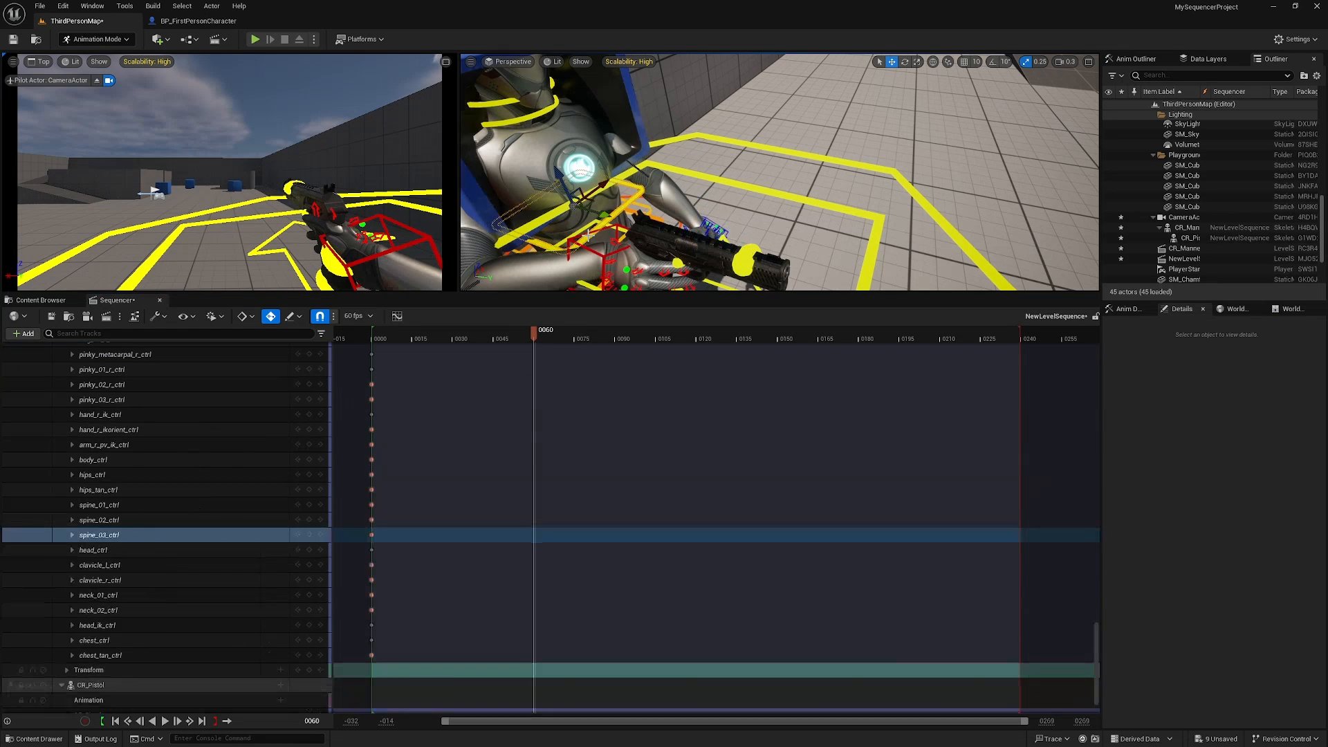
pyautogui.click(606, 230)
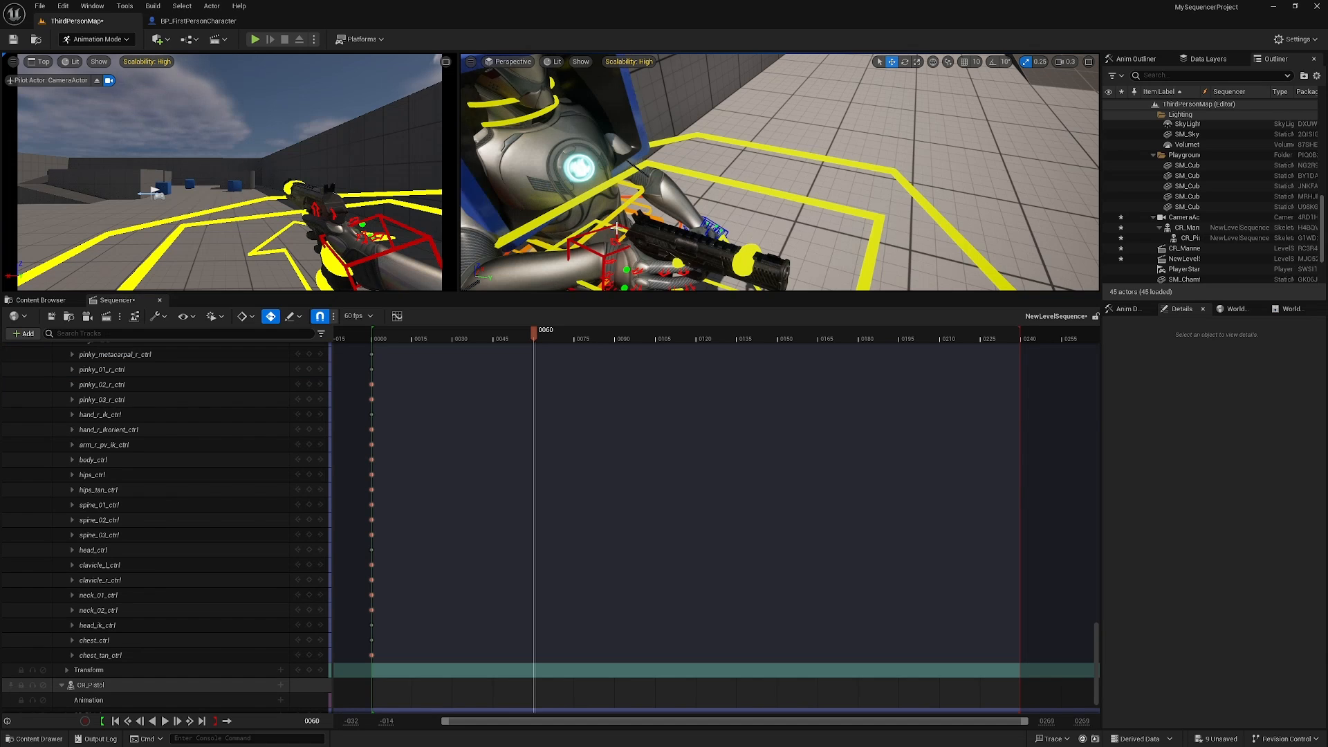
pyautogui.click(634, 228)
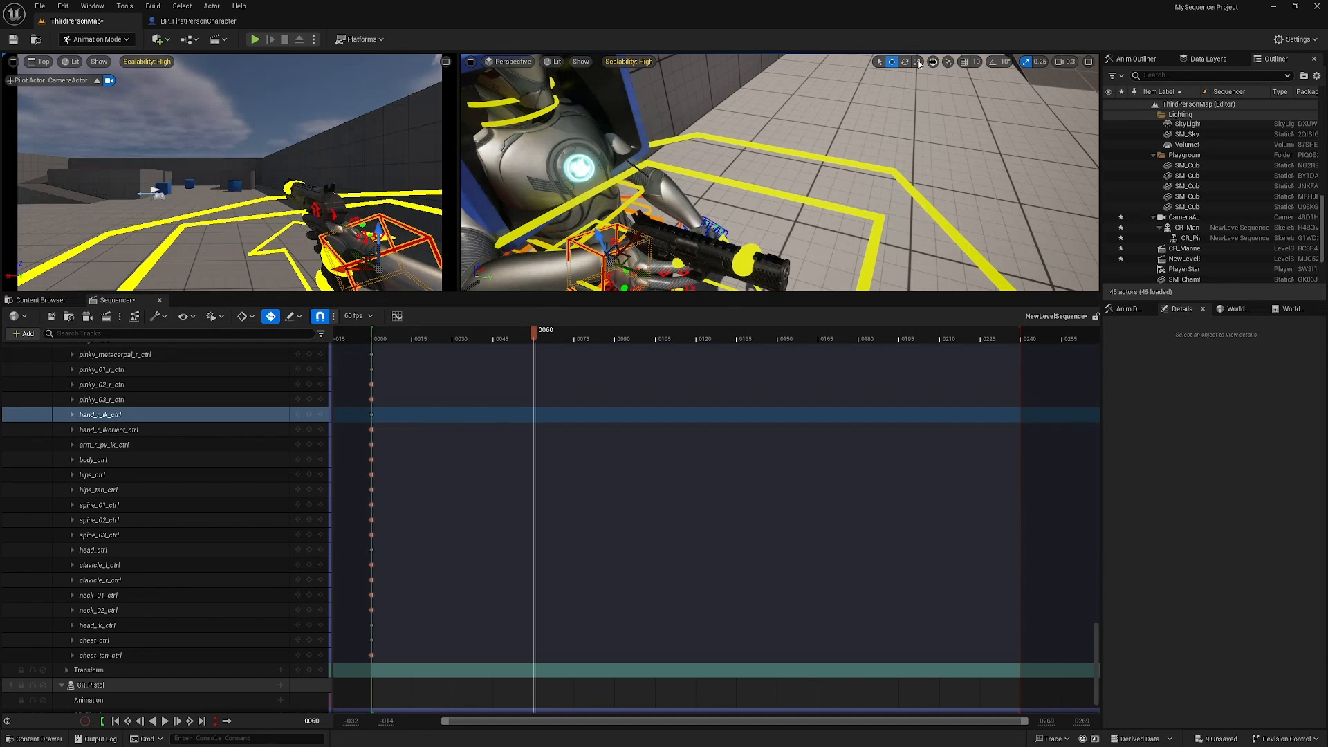
pyautogui.moveTo(830, 194)
pyautogui.mouseDown(button='right')
pyautogui.moveTo(886, 183)
pyautogui.moveTo(840, 236)
pyautogui.moveTo(823, 207)
pyautogui.mouseUp(button='right')
pyautogui.moveTo(848, 293); pyautogui.dragTo(847, 448)
pyautogui.moveTo(830, 338); pyautogui.dragTo(817, 333)
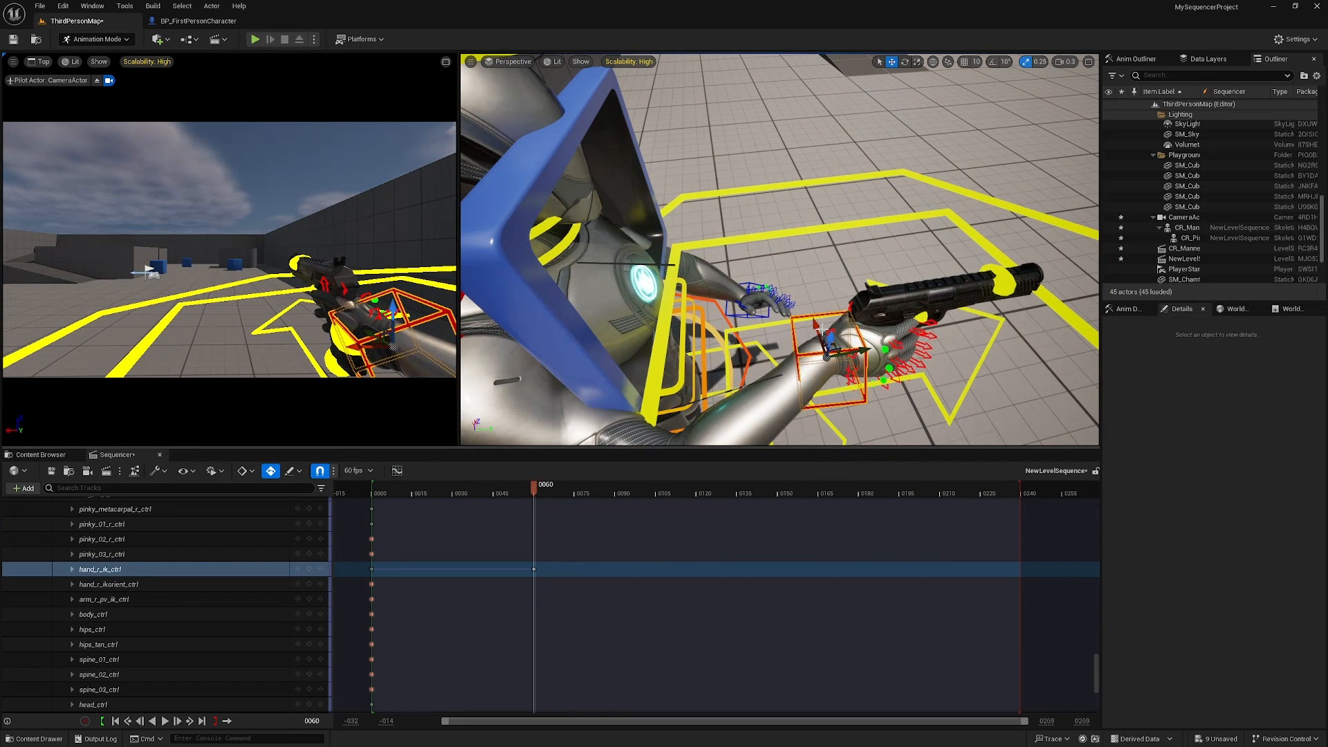
# Copy the frame 0 key of hand_r_ik_ctrl to frame 120, and repeat the keys from frames 60 and 120 starting at frame 180
pyautogui.click(372, 569)
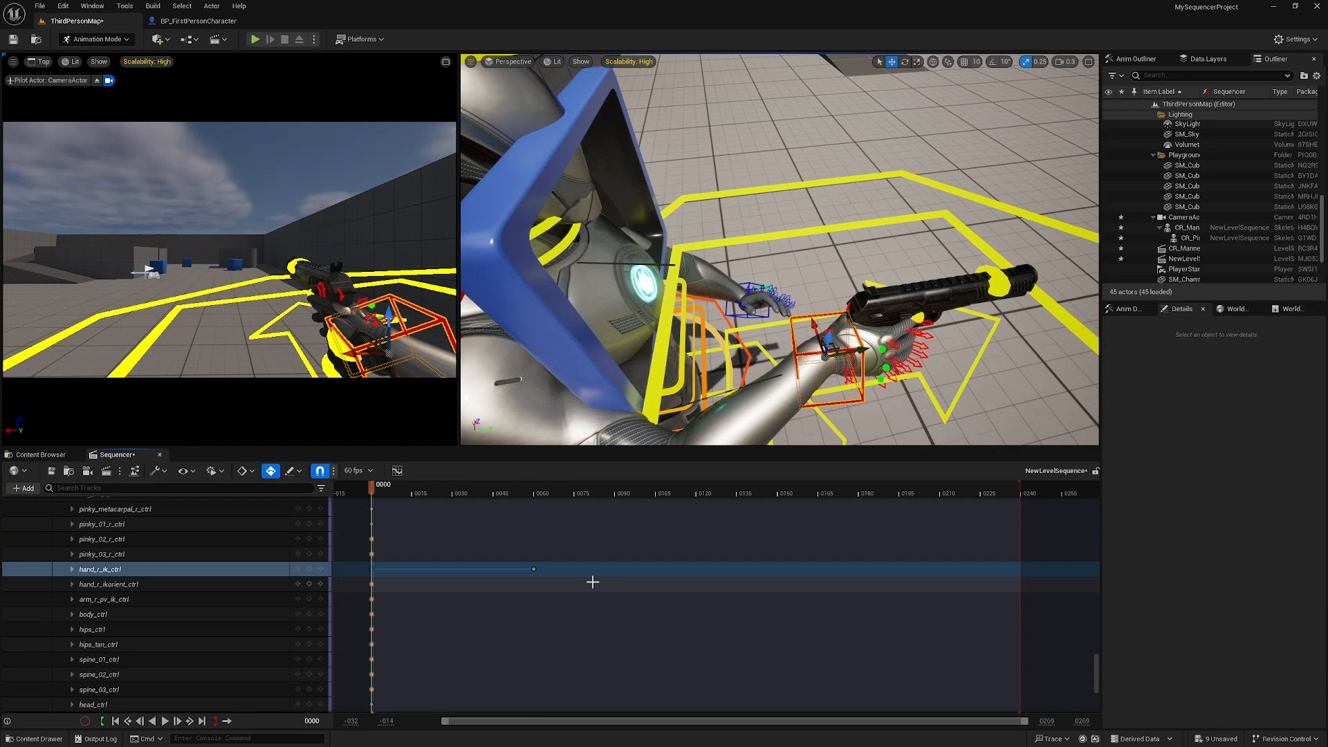
pyautogui.click(697, 491)
pyautogui.hotkey('ctrl', 'v')
pyautogui.moveTo(713, 581); pyautogui.dragTo(525, 543)
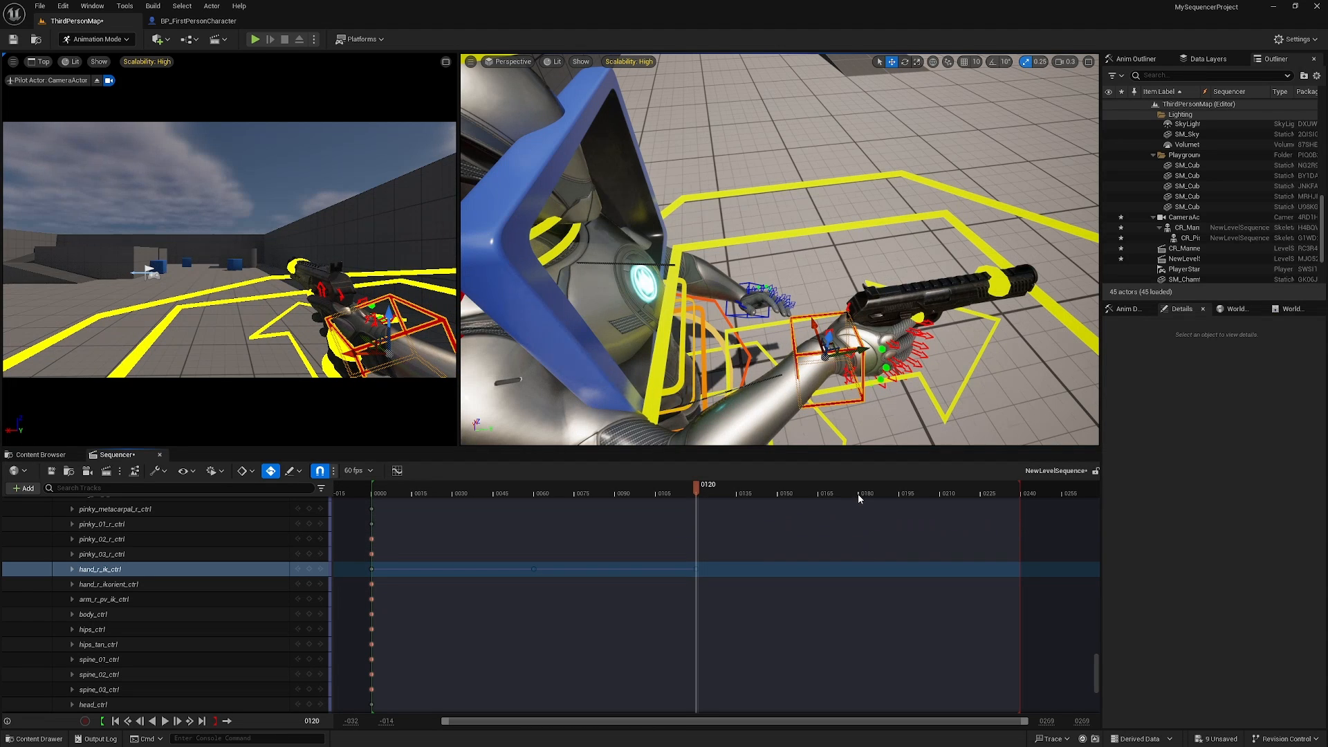
pyautogui.hotkey('ctrl', 'v')
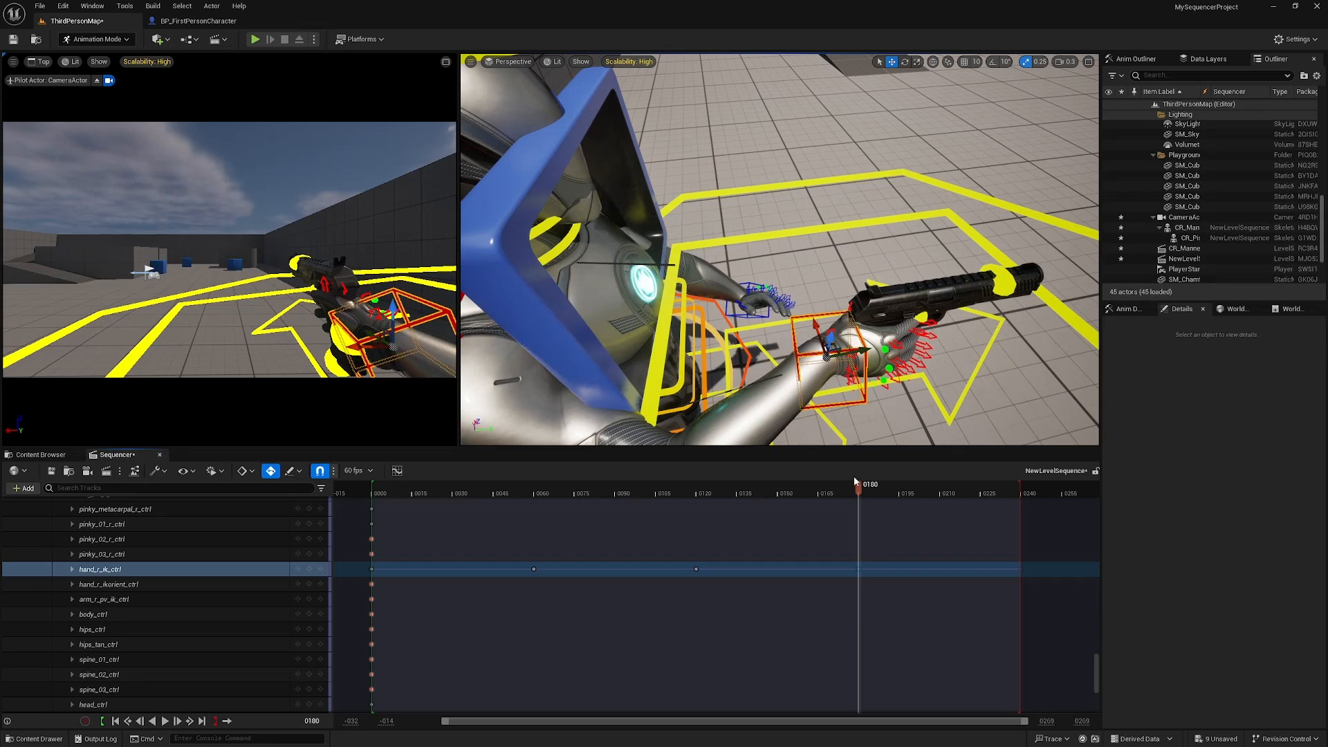
pyautogui.moveTo(859, 486); pyautogui.dragTo(373, 550)
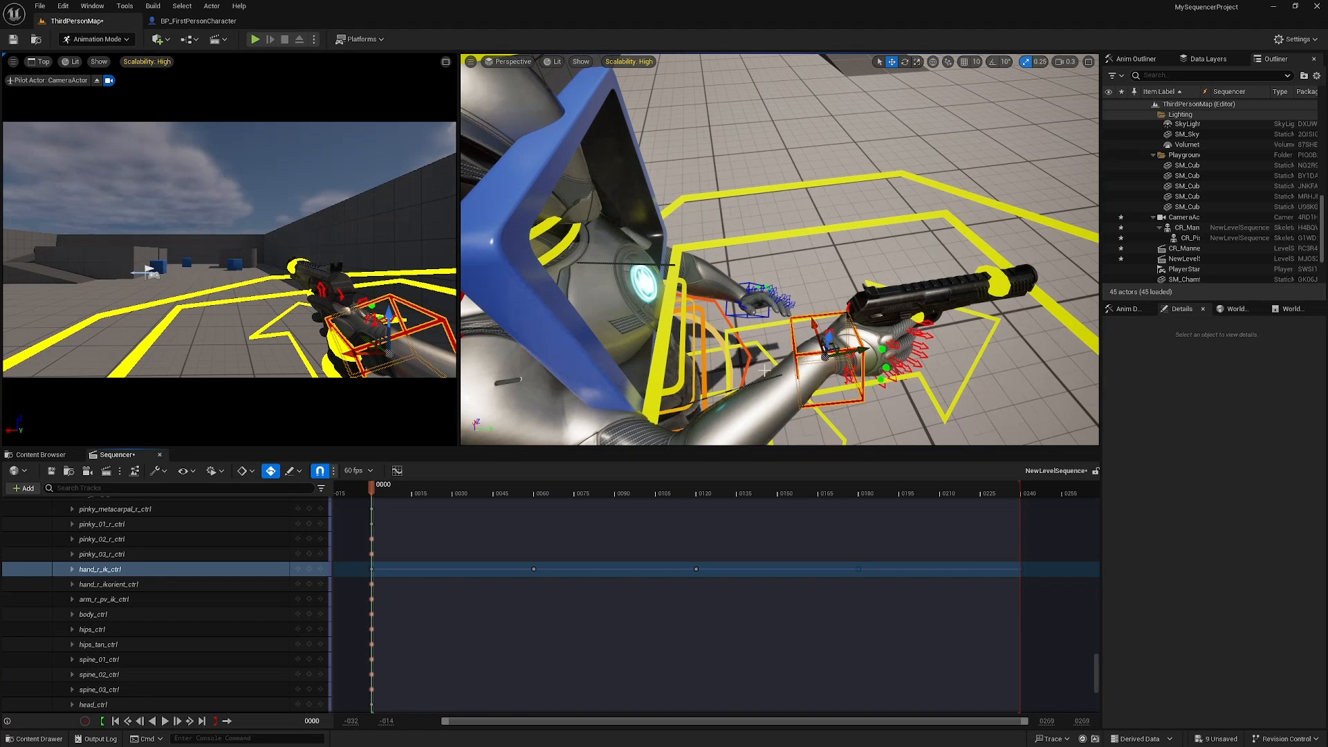
# Bake CR_Mannequin_Body to an animation sequence named Idle_Sequence in the Content folder
pyautogui.moveTo(1096, 674); pyautogui.dragTo(1127, 468)
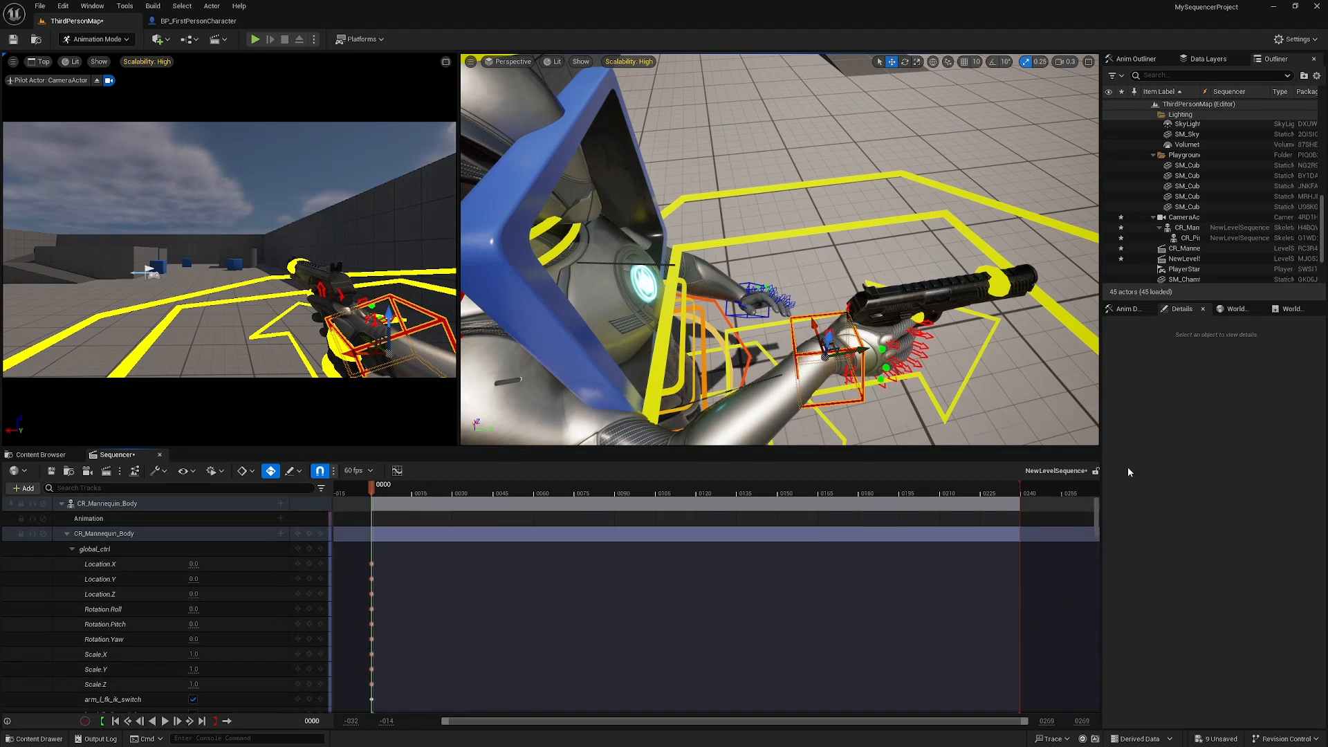
pyautogui.click(116, 506)
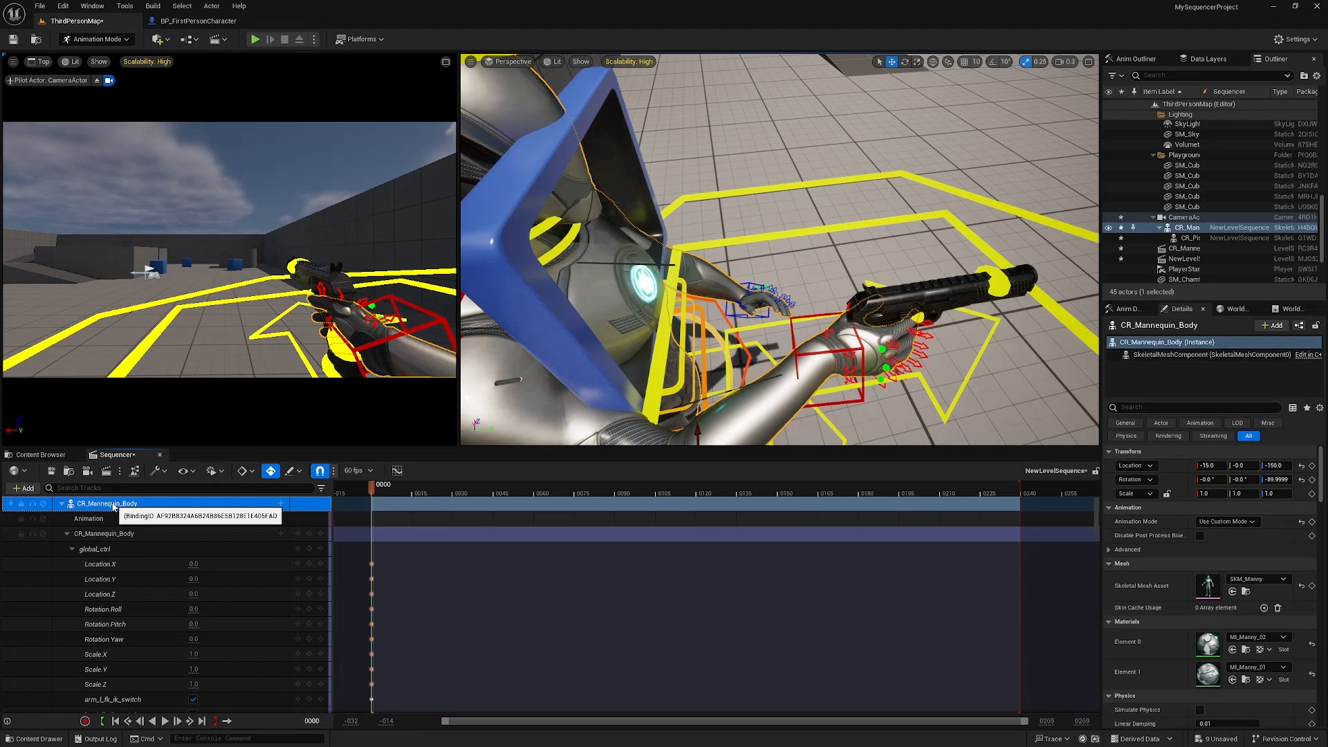
pyautogui.rightClick(117, 505)
pyautogui.moveTo(160, 146)
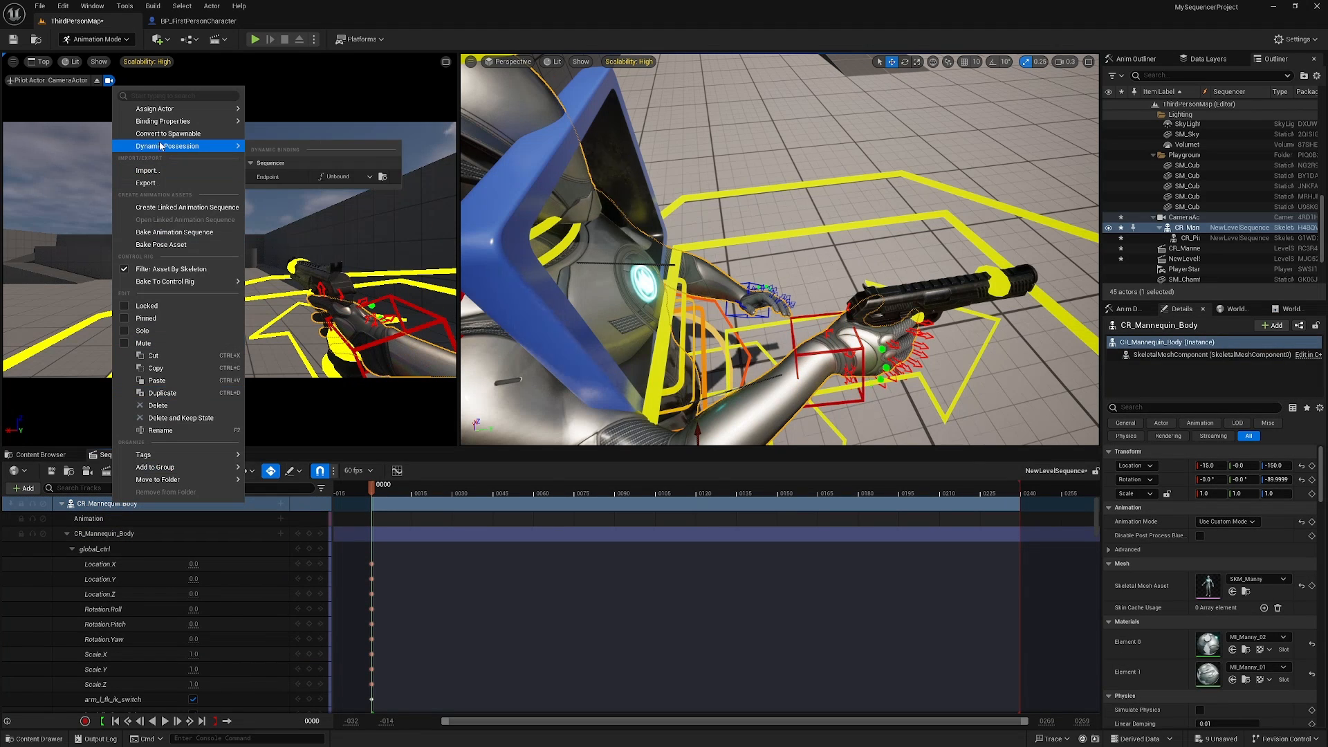
pyautogui.click(175, 232)
pyautogui.click(588, 331)
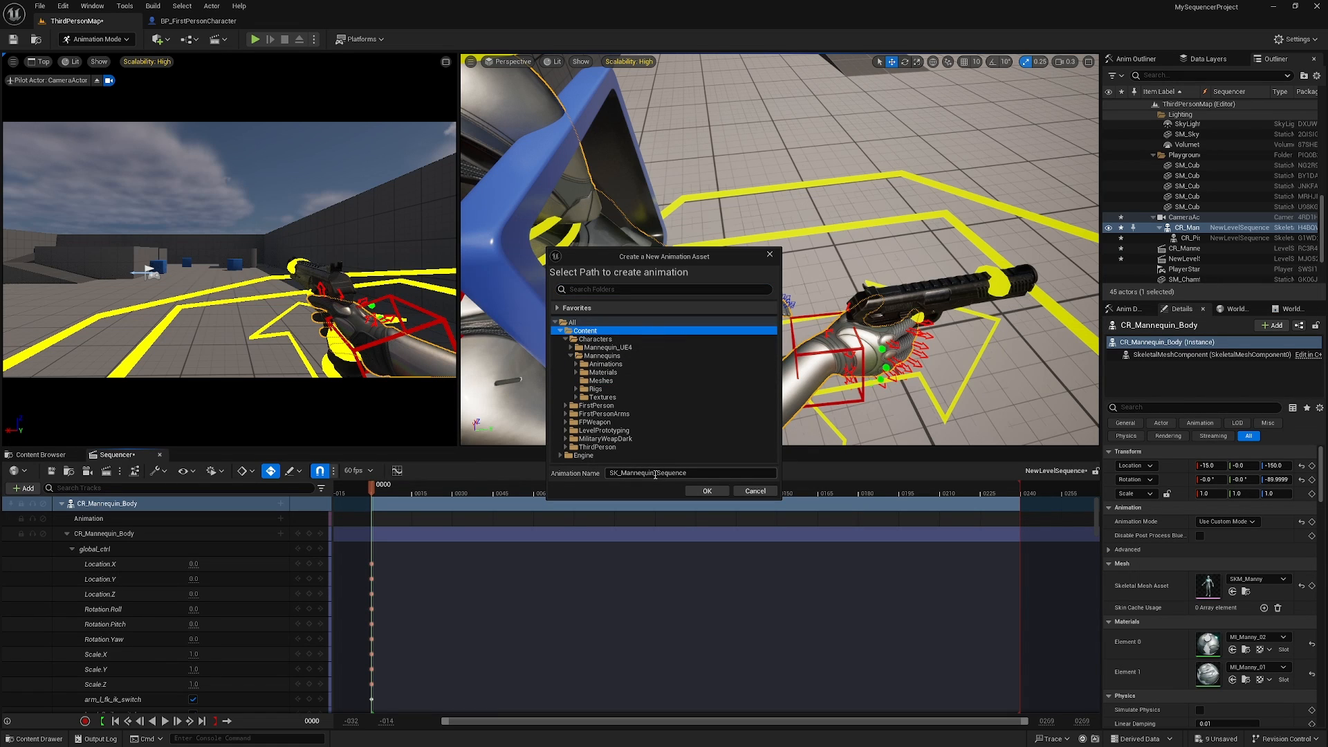
pyautogui.write('Idle')
pyautogui.click(704, 490)
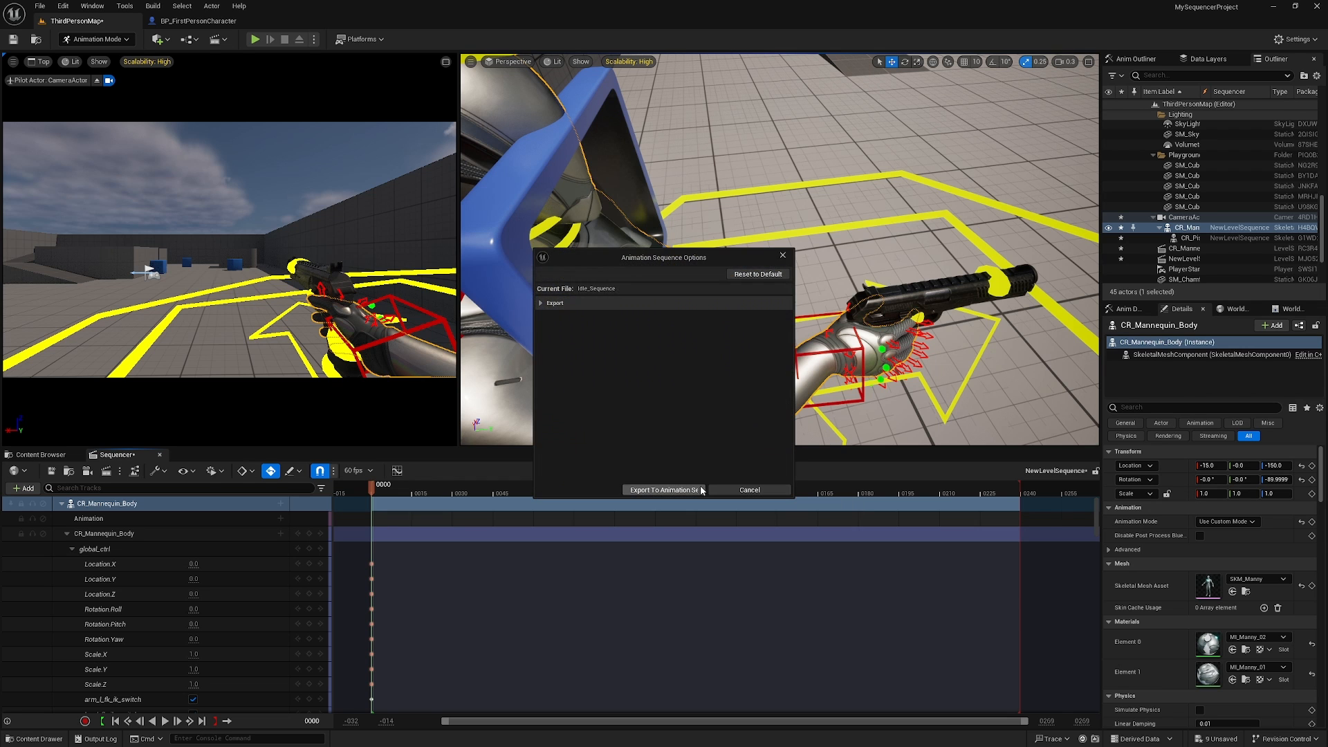
pyautogui.click(678, 491)
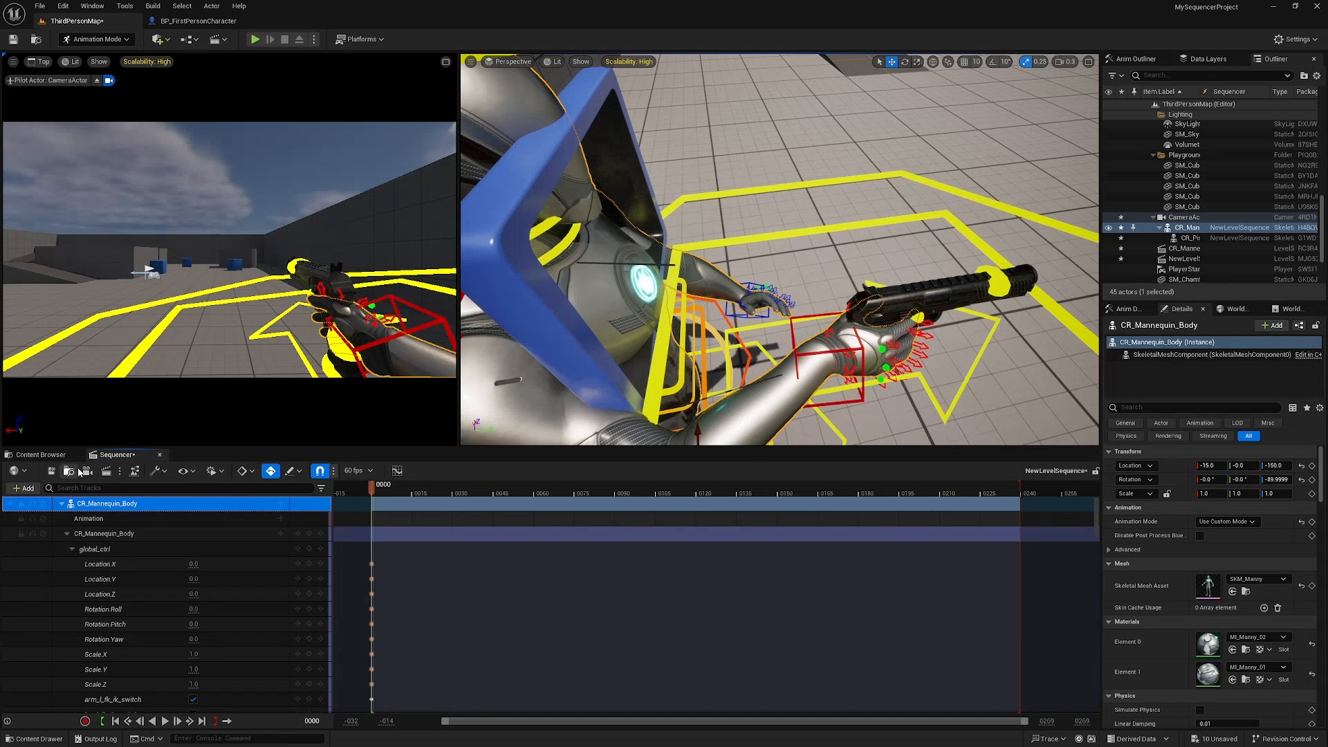
# Save the level sequence and duplicate NewLevelSequence in the Content folder as ChamberCheckSequence
pyautogui.click(51, 471)
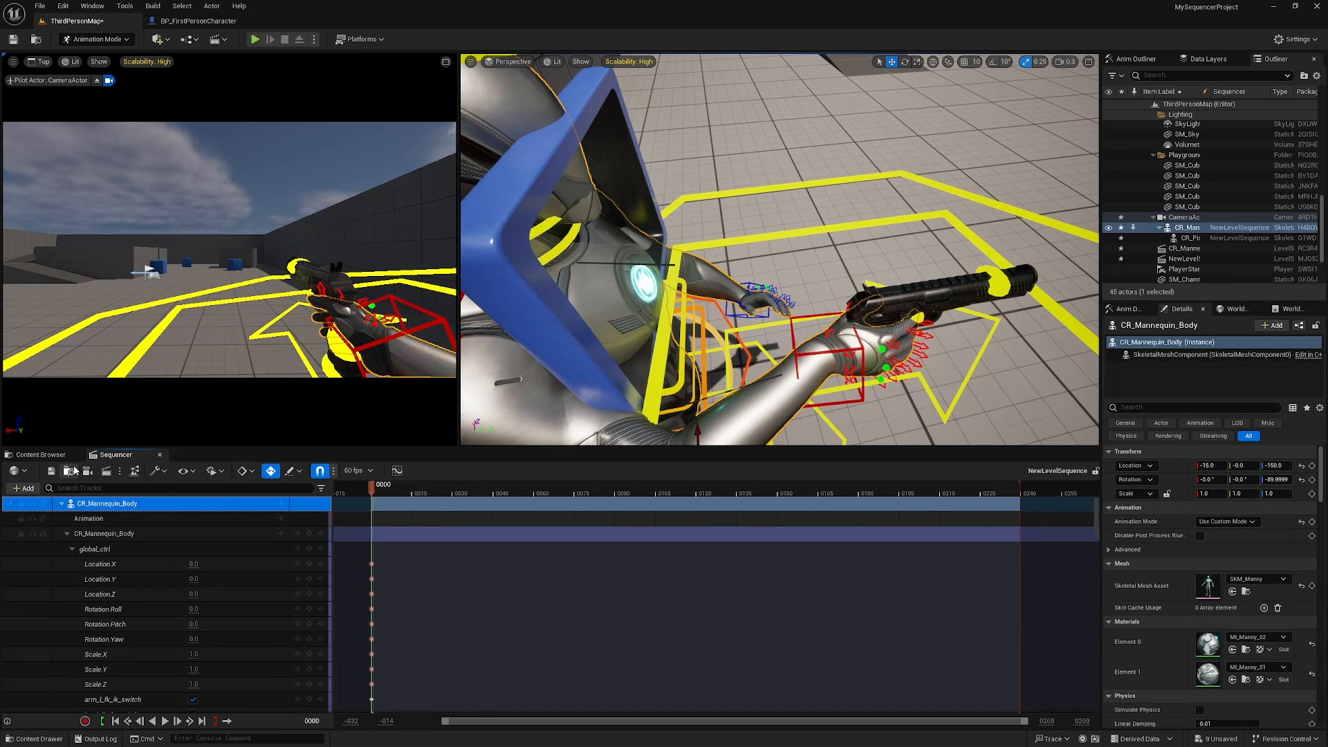
pyautogui.click(77, 474)
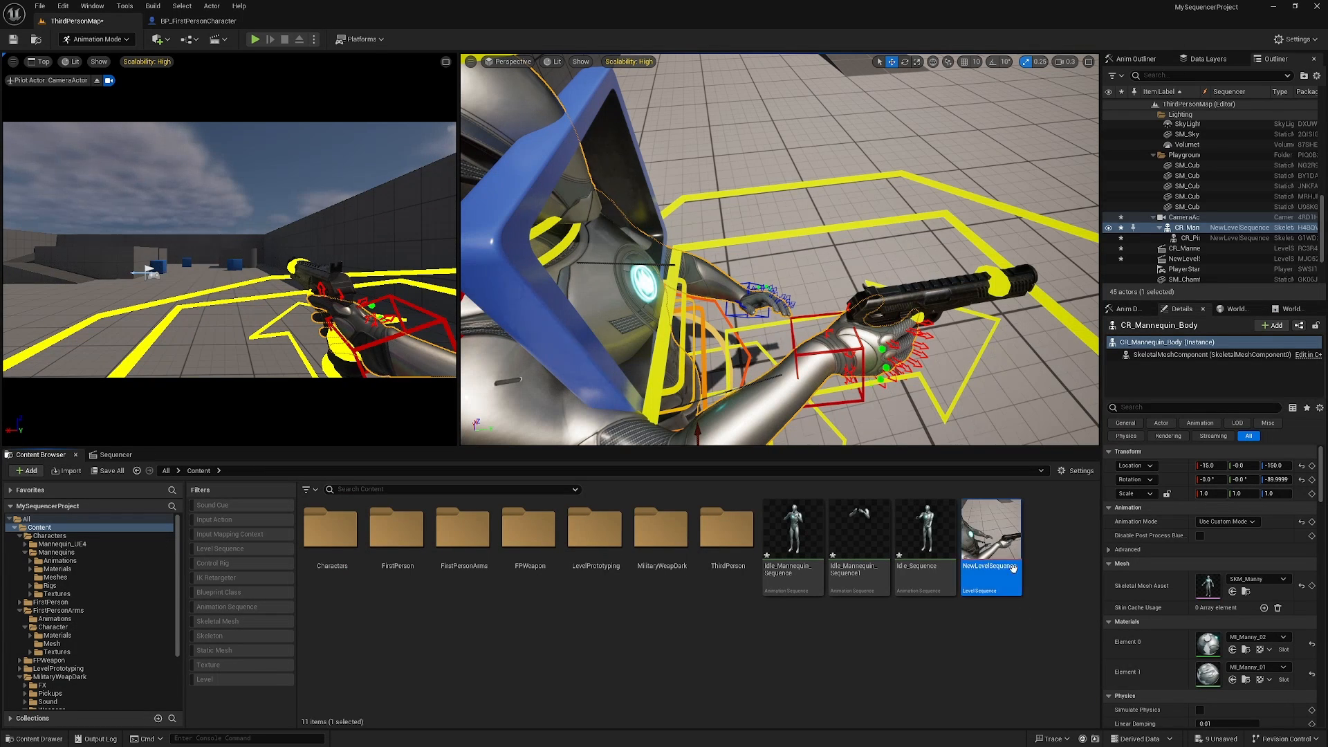
pyautogui.hotkey('ctrl', 'd')
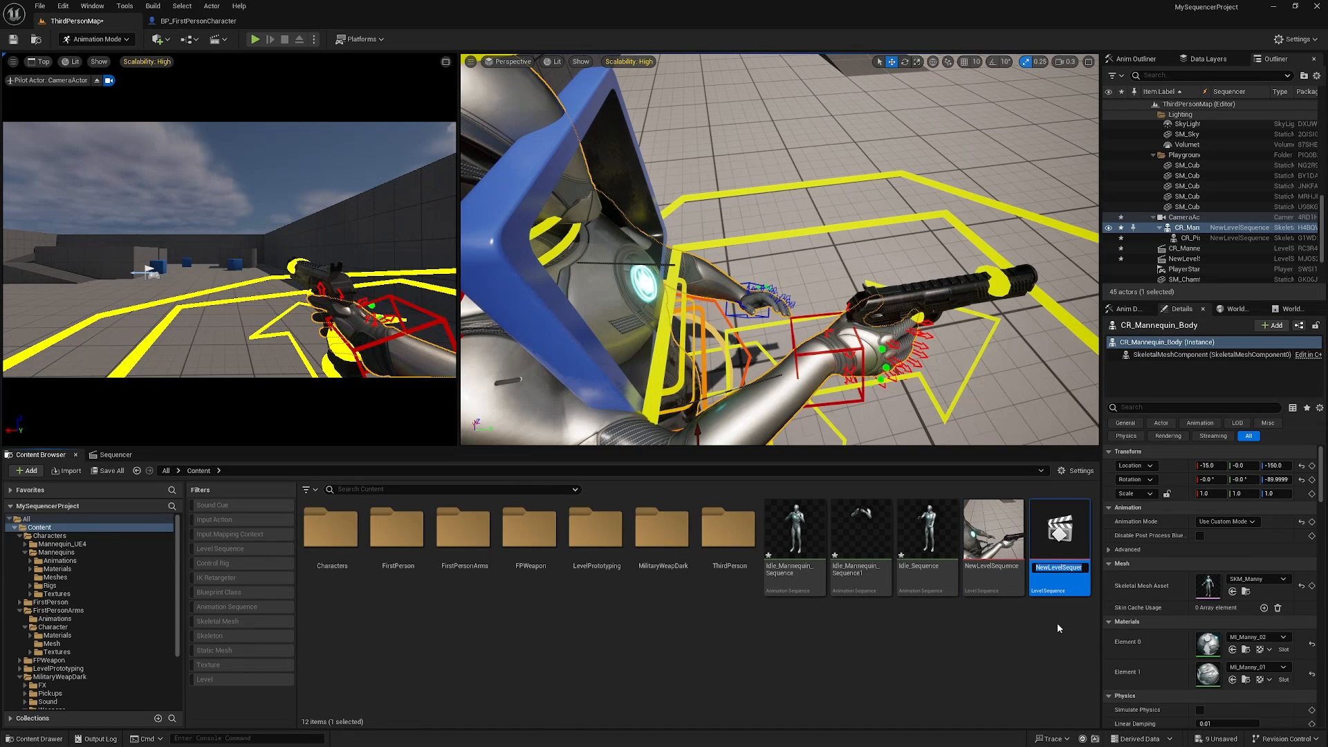
pyautogui.press('Return')
pyautogui.click(1070, 569)
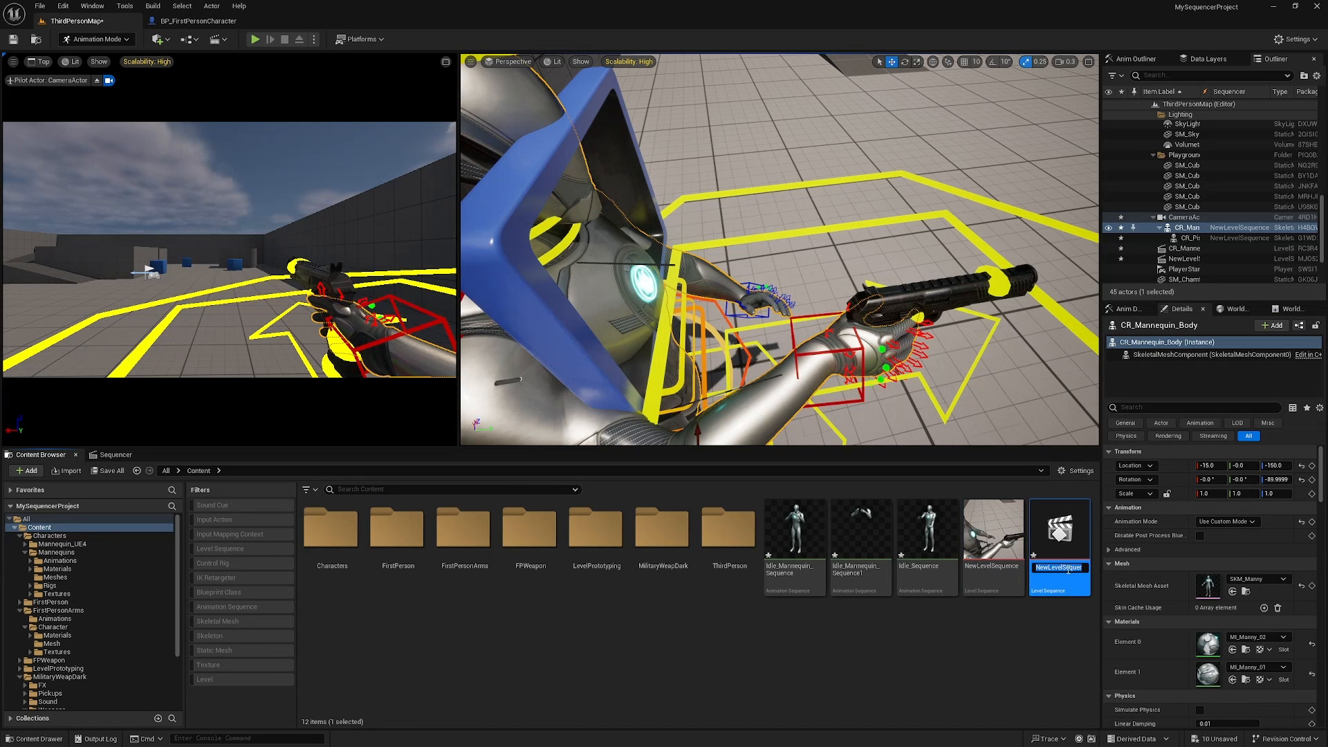
pyautogui.moveTo(1063, 568); pyautogui.dragTo(1023, 568)
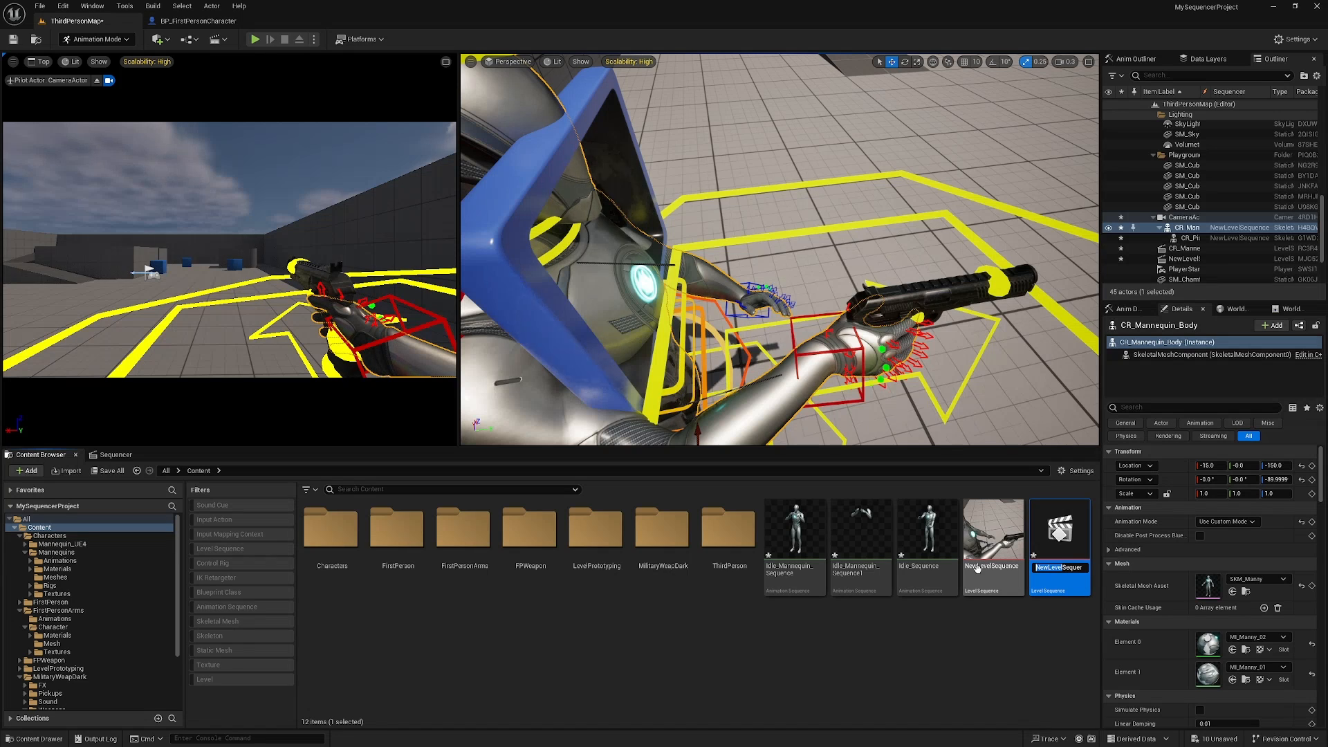
pyautogui.write('ChamberChecks')
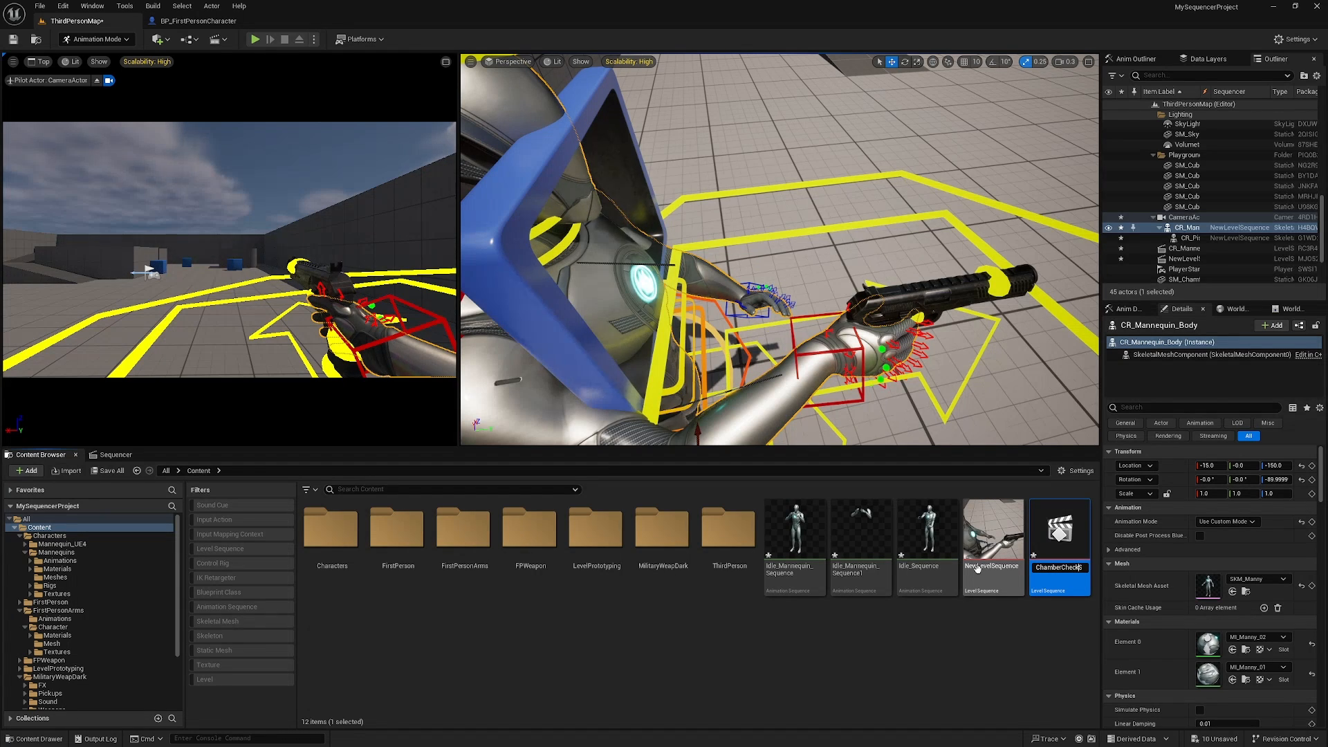
pyautogui.press('End')
pyautogui.press('Return')
pyautogui.click(1023, 655)
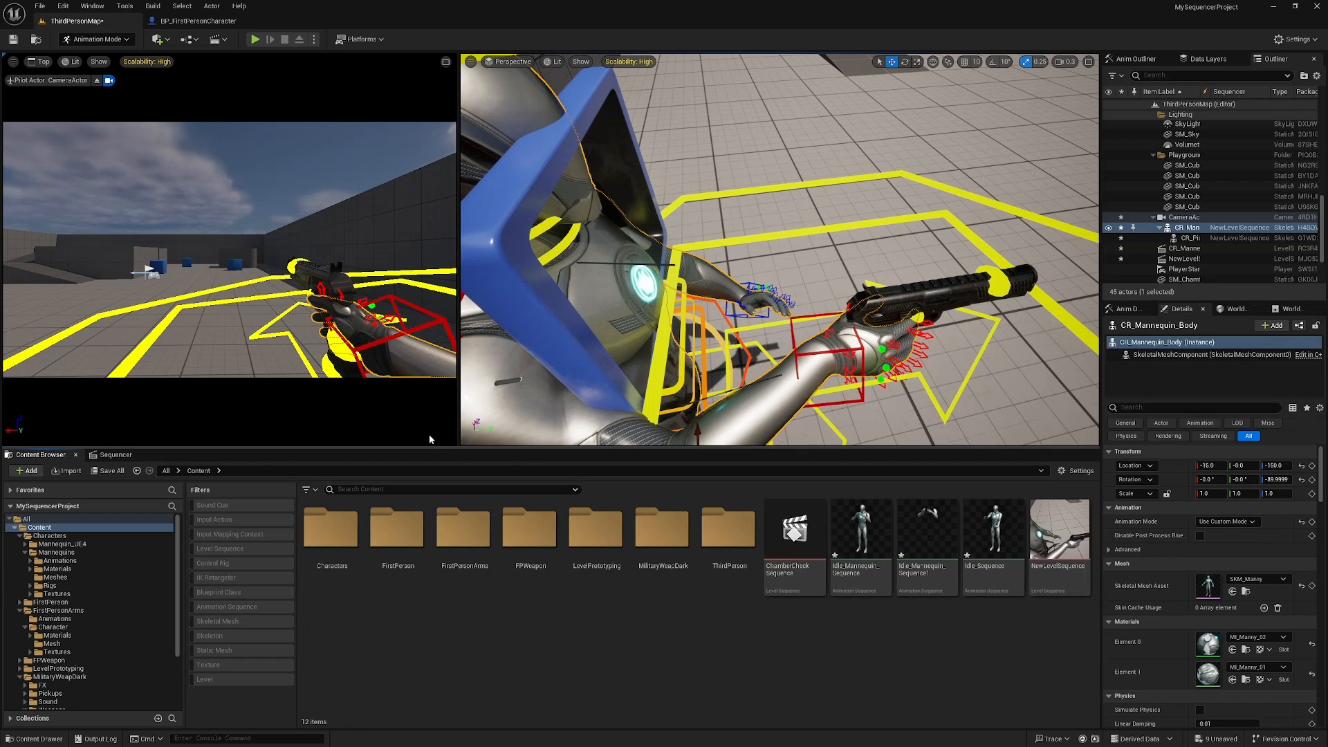
# Open ChamberCheckSequence from the Content folder in the Sequencer
pyautogui.click(115, 454)
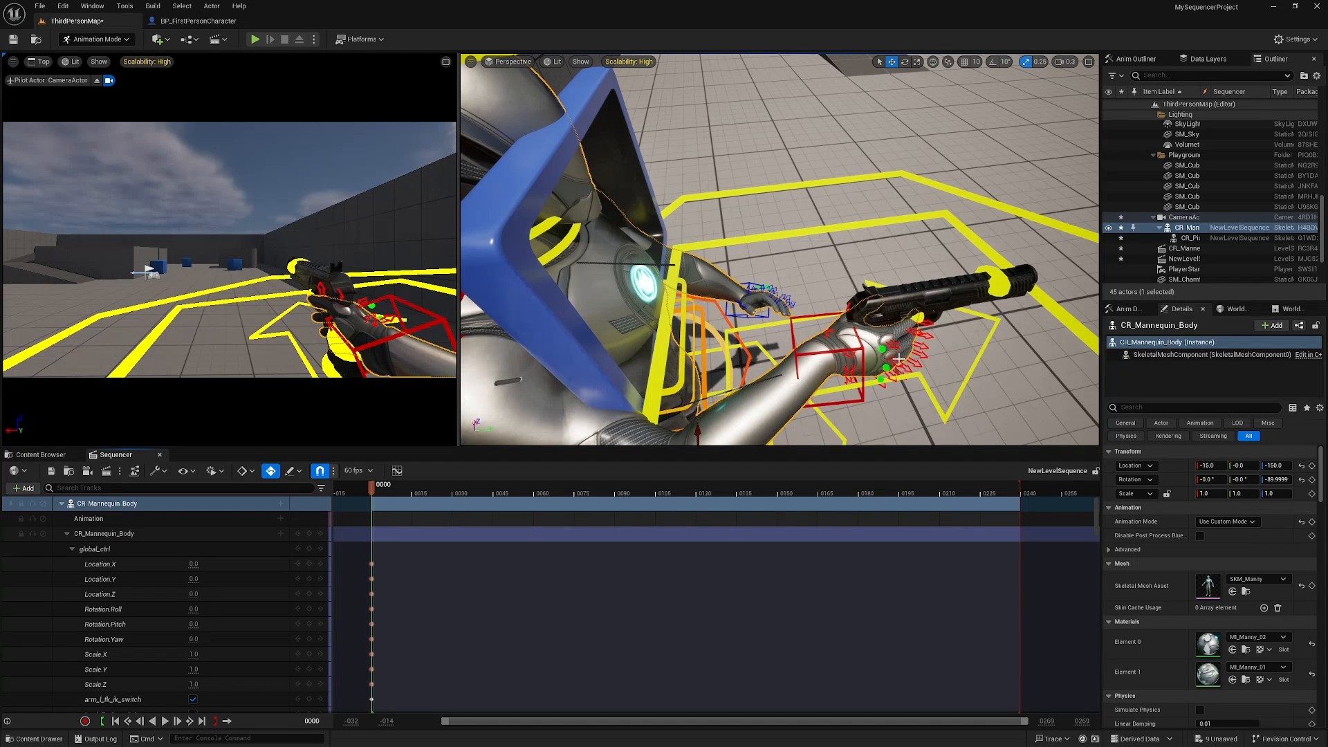
pyautogui.click(40, 454)
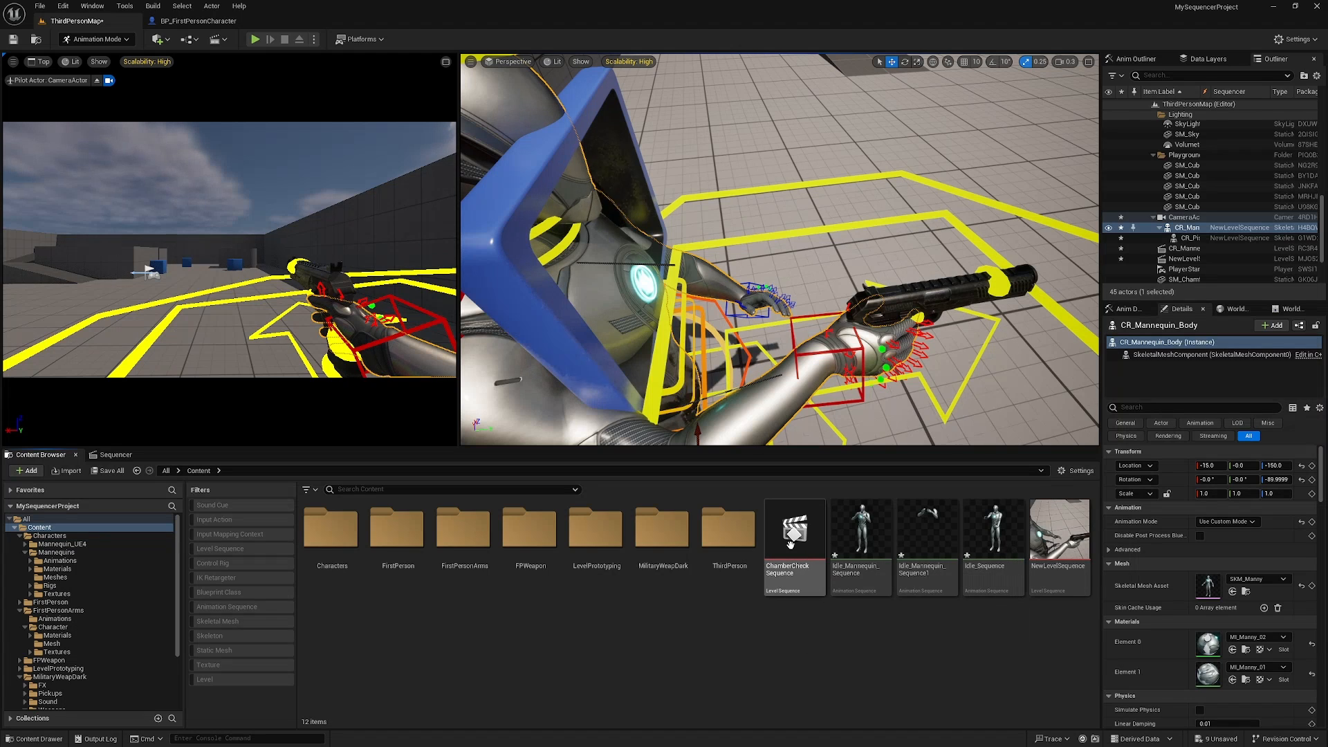
pyautogui.doubleClick(791, 595)
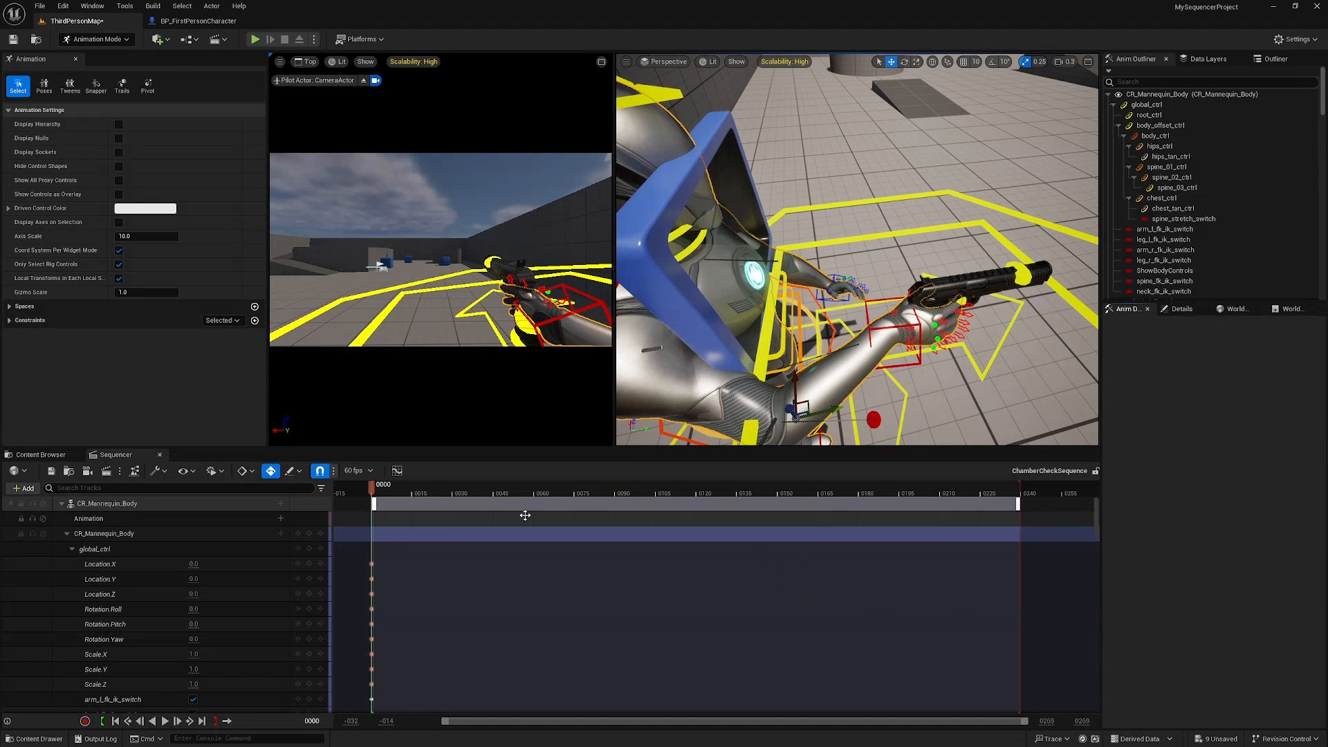
# Delete the keyframes after frame 0 on the mannequin's control tracks in ChamberCheckSequence
pyautogui.moveTo(1099, 519); pyautogui.dragTo(1118, 671)
pyautogui.moveTo(1060, 635); pyautogui.dragTo(494, 552)
pyautogui.press('Delete')
pyautogui.moveTo(1094, 668); pyautogui.dragTo(1091, 596)
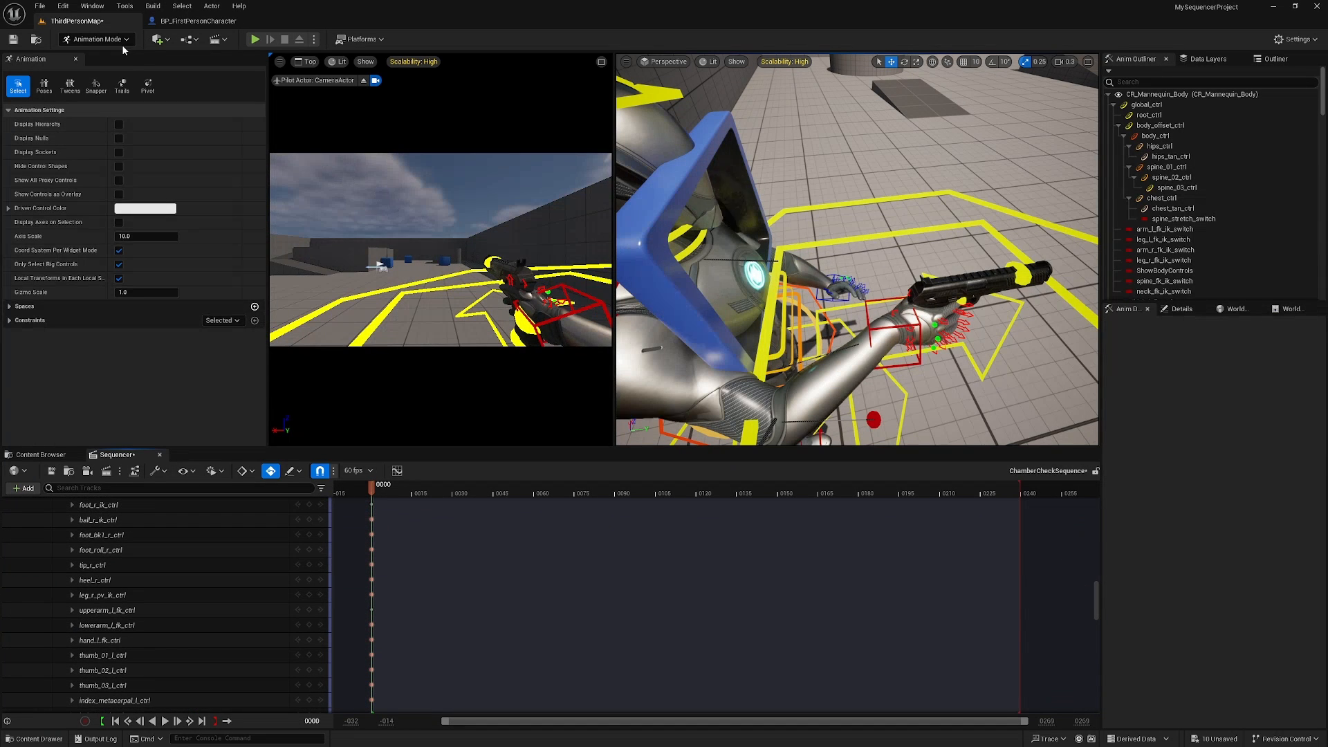
# Close the Animation settings panel and resize the Sequencer to show more control tracks beneath the viewports
pyautogui.click(76, 62)
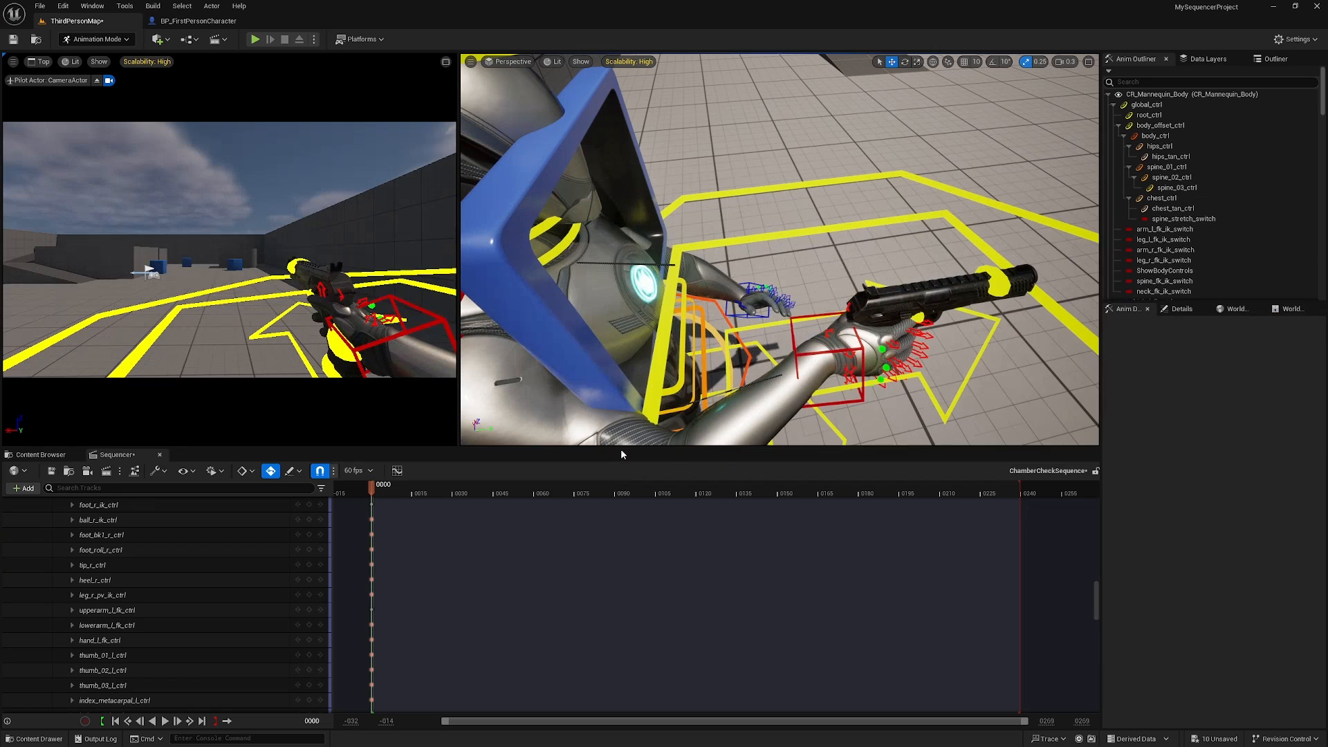
pyautogui.moveTo(621, 448); pyautogui.dragTo(620, 568)
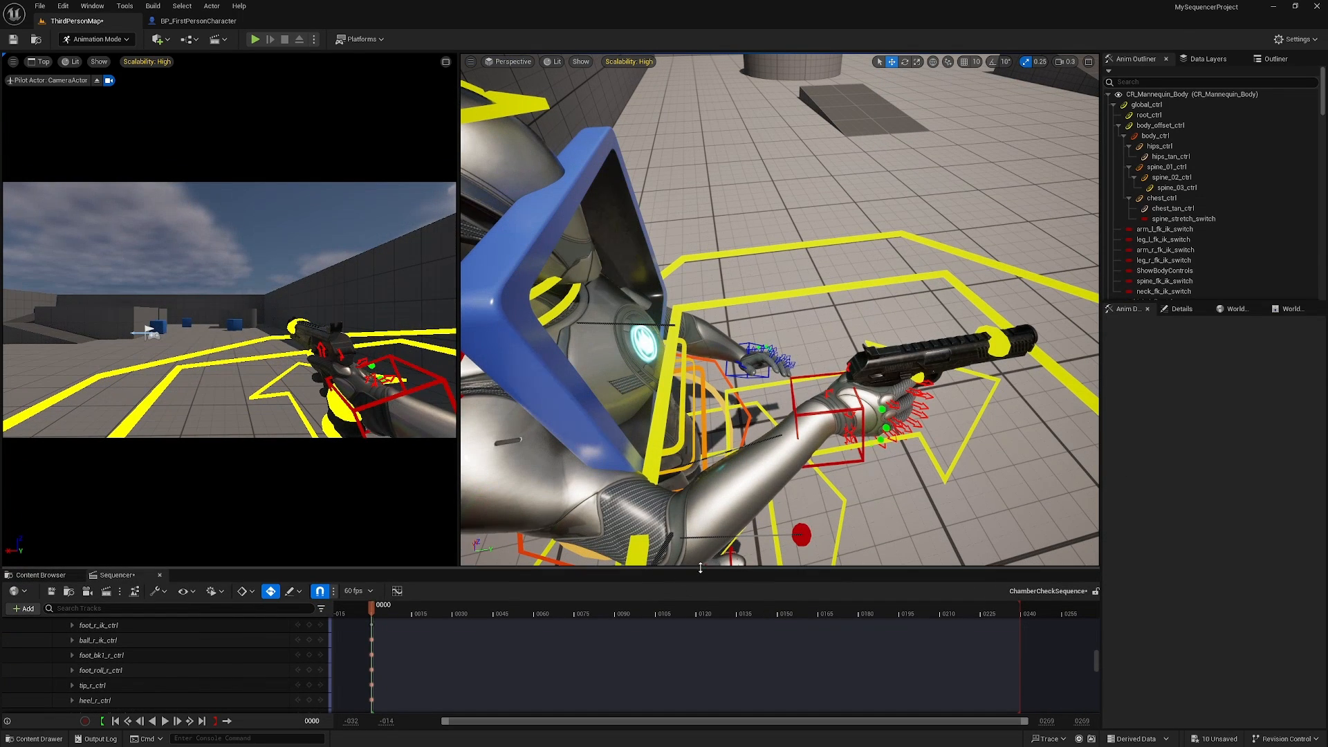
pyautogui.moveTo(720, 569); pyautogui.dragTo(724, 386)
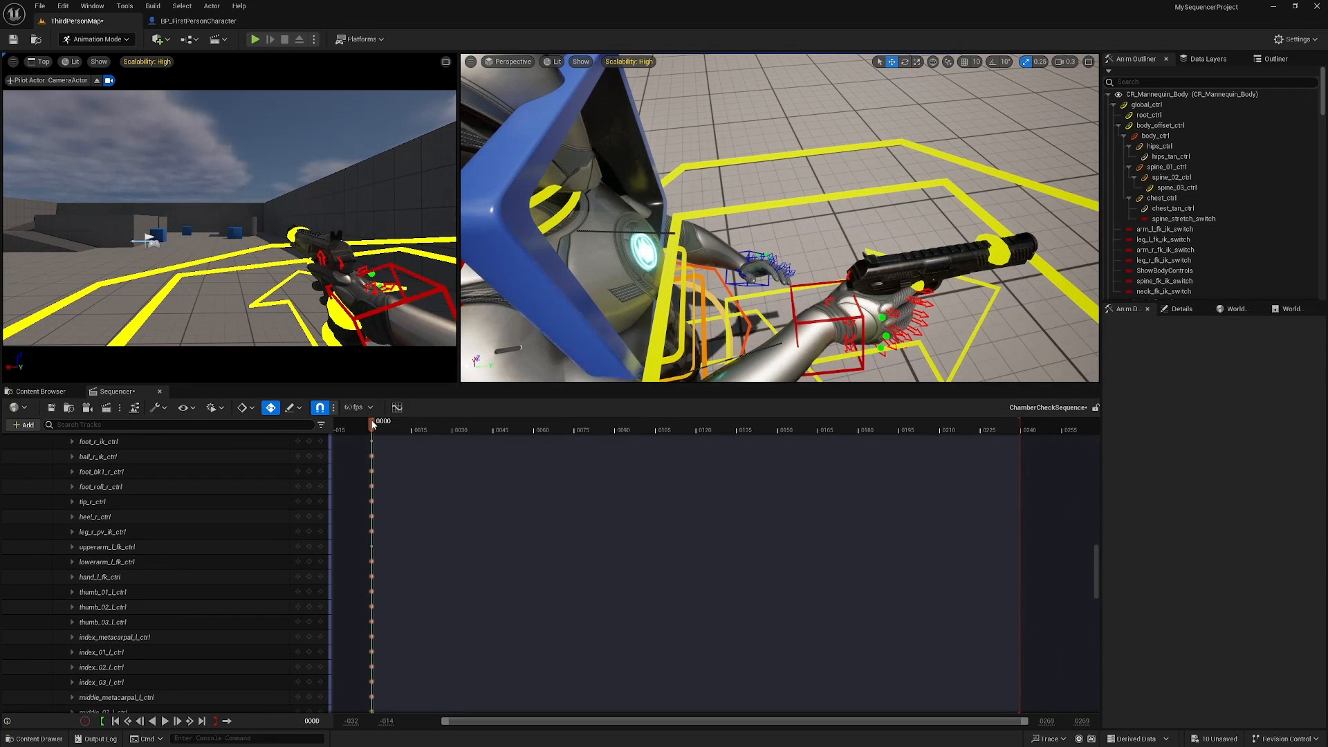
# At frame 30, reposition and rotate the right hand's IK control to raise and tilt the pistol in the camera view
pyautogui.moveTo(372, 424); pyautogui.dragTo(456, 434)
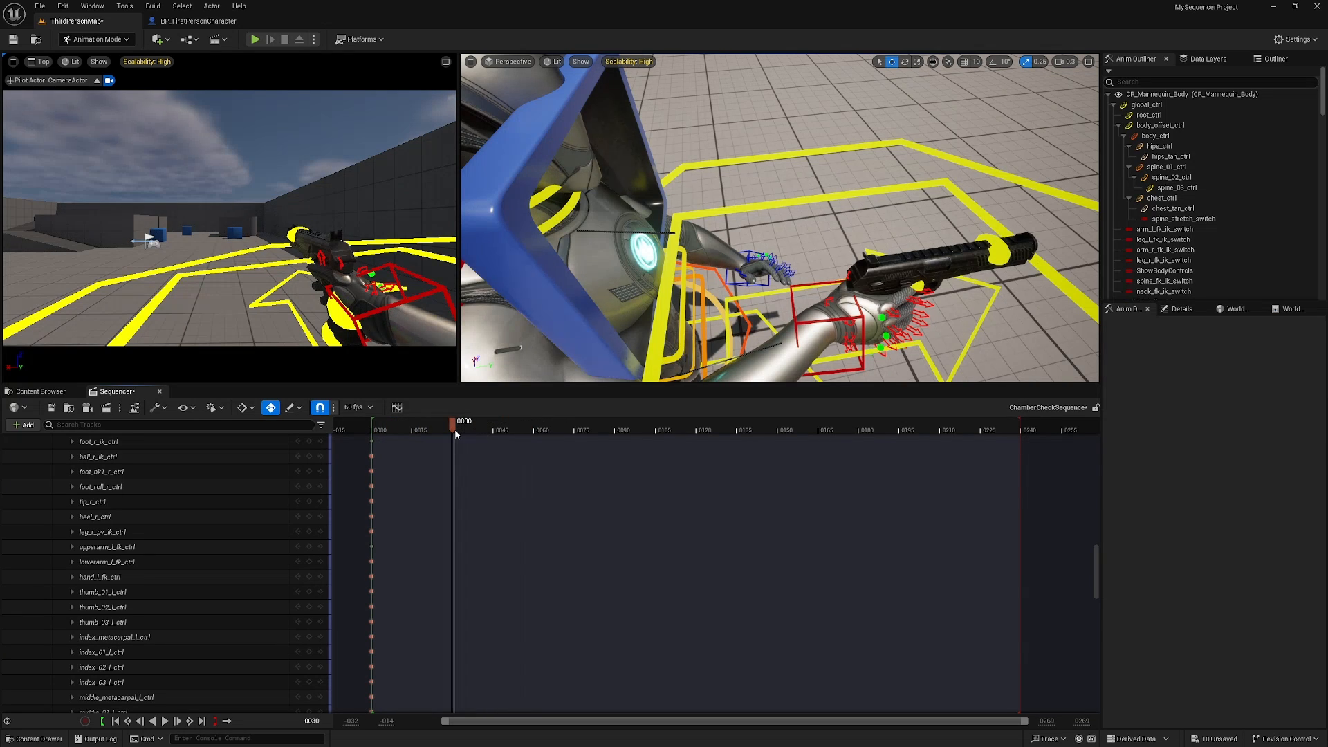
pyautogui.click(803, 285)
pyautogui.moveTo(829, 307); pyautogui.dragTo(809, 269)
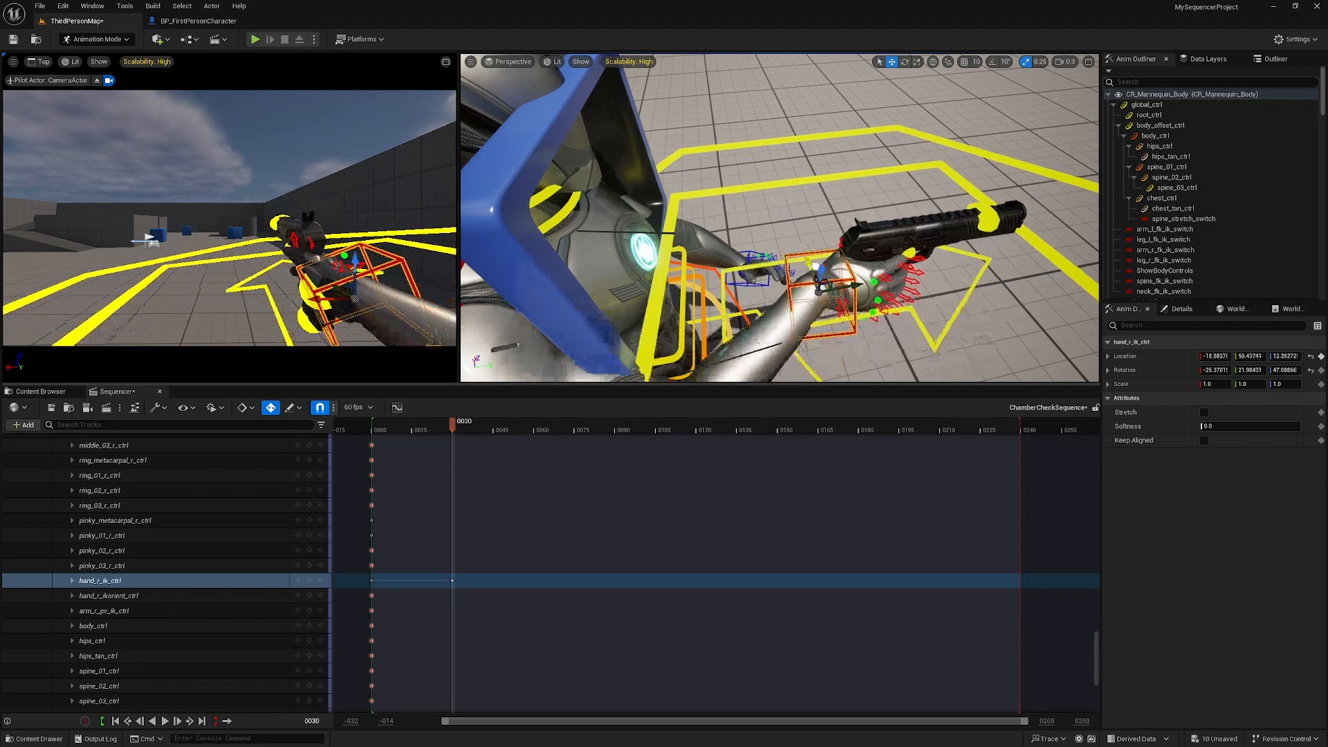
pyautogui.press('e')
pyautogui.moveTo(786, 335); pyautogui.dragTo(787, 288)
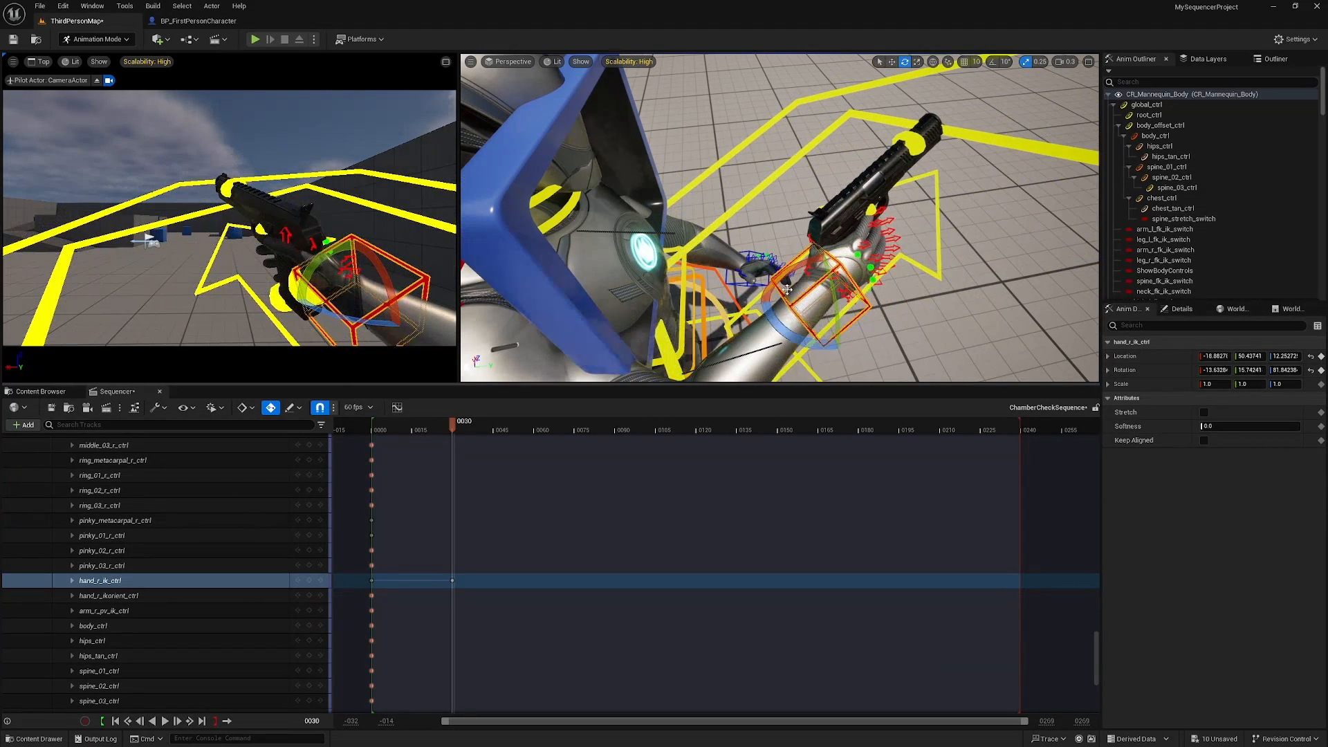
pyautogui.moveTo(802, 343); pyautogui.dragTo(802, 281)
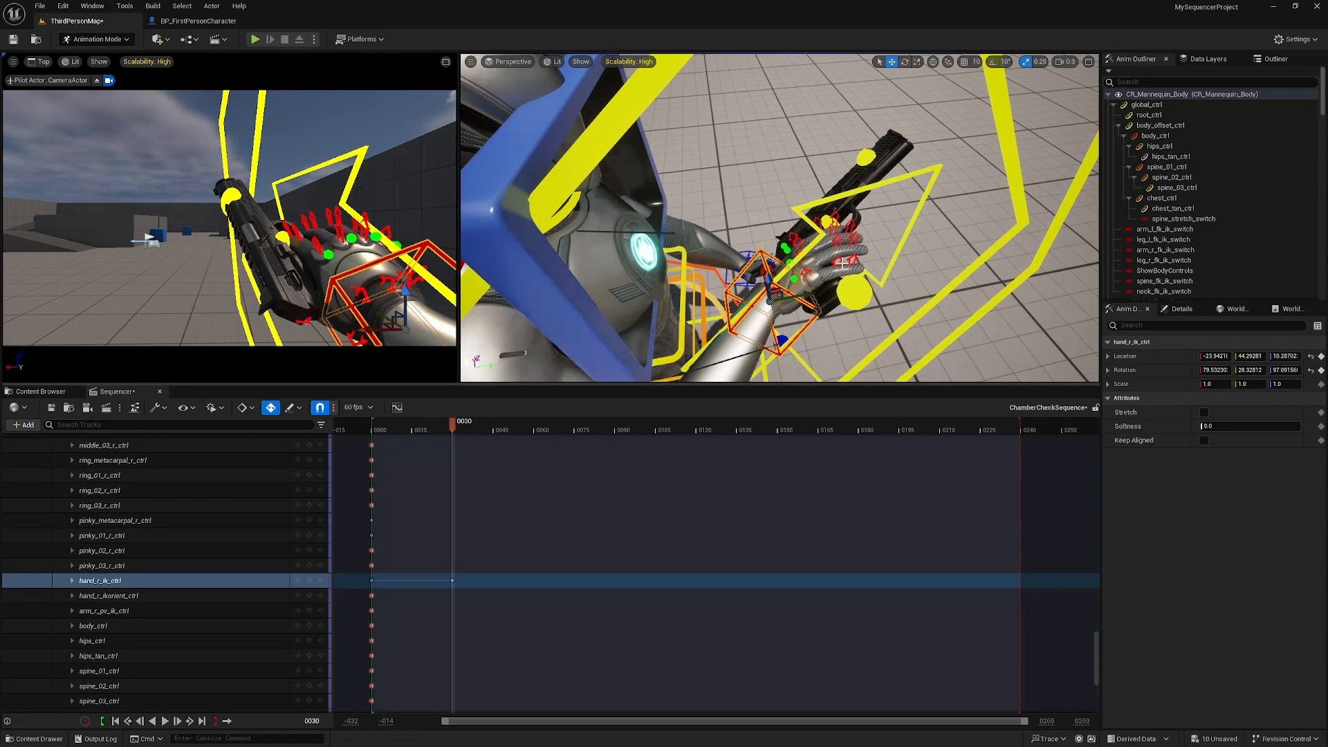
# Refine the right hand's IK position and rotation at frame 30 so the pistol points forward with its side turned to the camera
pyautogui.keyDown('alt'); pyautogui.moveTo(843, 263); pyautogui.dragTo(734, 271); pyautogui.keyUp('alt')
pyautogui.moveTo(449, 425)
pyautogui.mouseDown()
pyautogui.moveTo(374, 426)
pyautogui.moveTo(454, 427)
pyautogui.mouseUp()
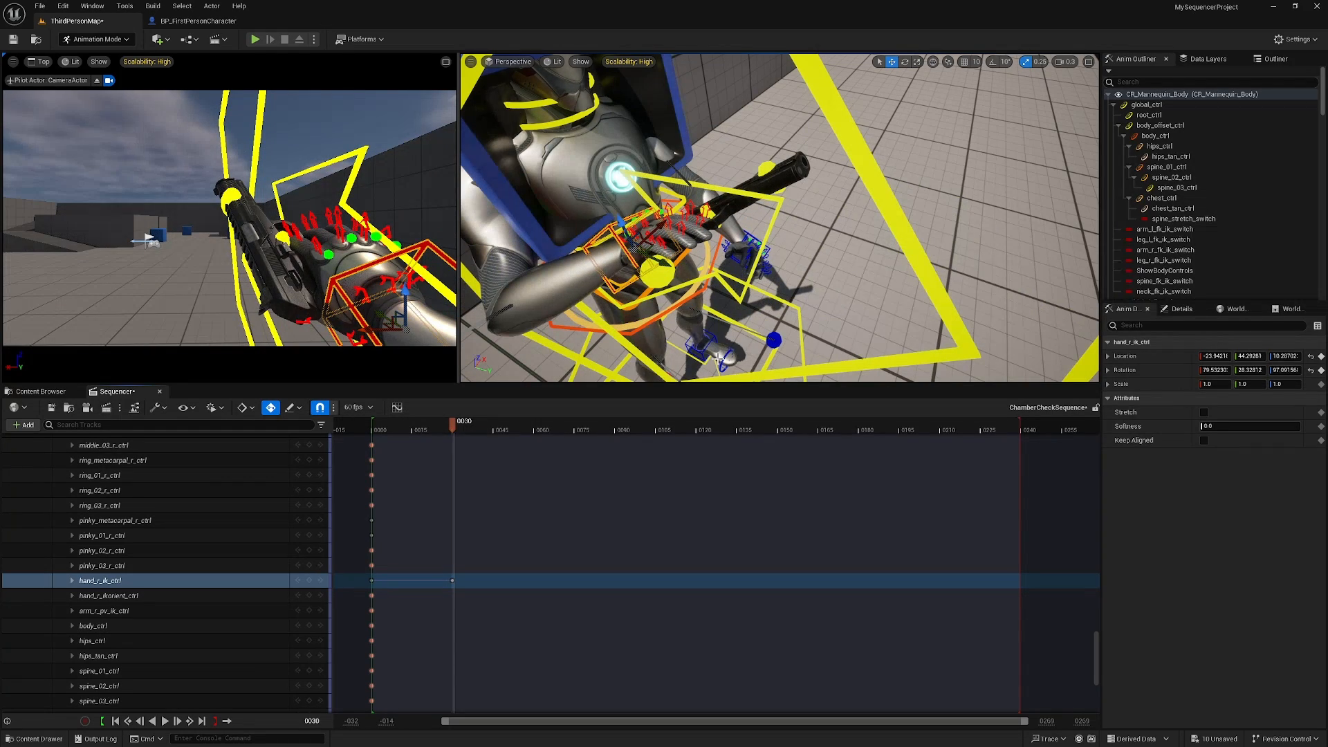
pyautogui.moveTo(663, 260)
pyautogui.keyDown('alt'); pyautogui.mouseDown()
pyautogui.moveTo(675, 304)
pyautogui.moveTo(657, 284)
pyautogui.mouseUp(); pyautogui.keyUp('alt')
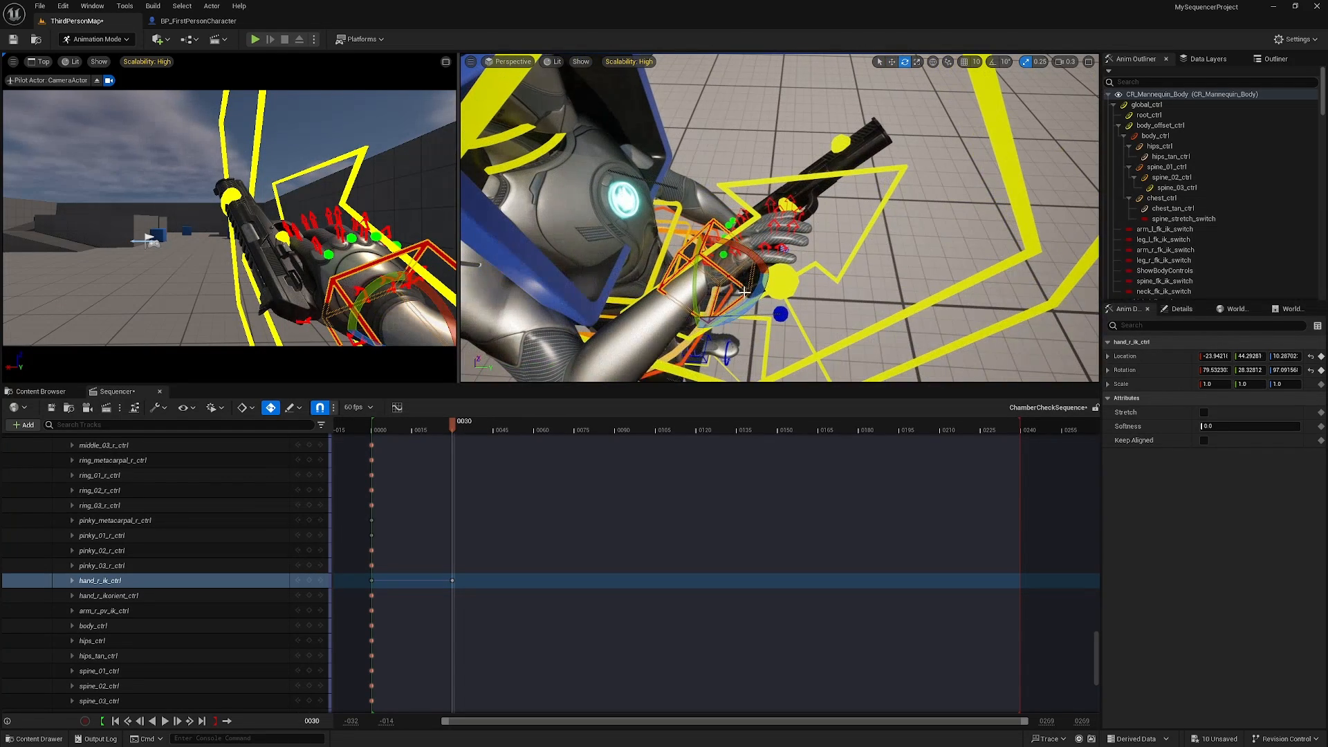
pyautogui.press('e')
pyautogui.moveTo(717, 222)
pyautogui.mouseDown()
pyautogui.moveTo(757, 267)
pyautogui.moveTo(703, 255)
pyautogui.moveTo(723, 220)
pyautogui.mouseUp()
pyautogui.press('w')
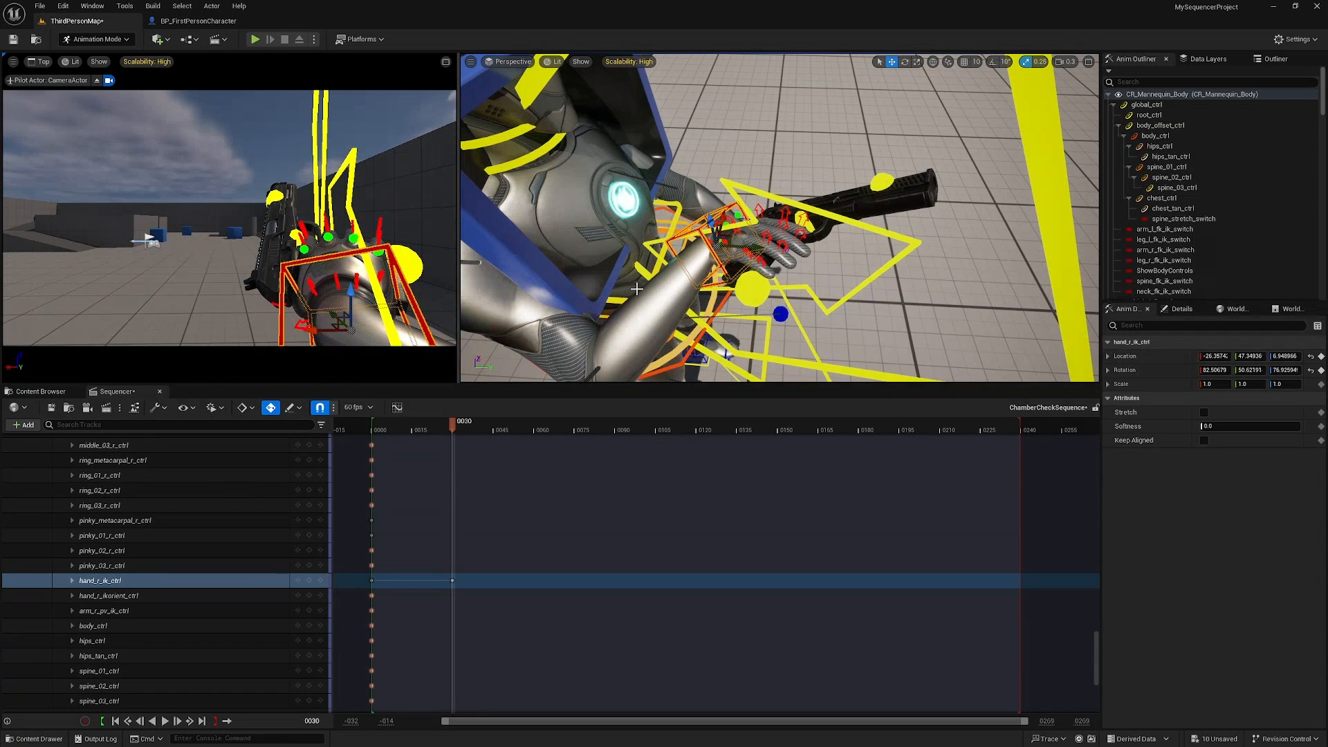
pyautogui.press('e')
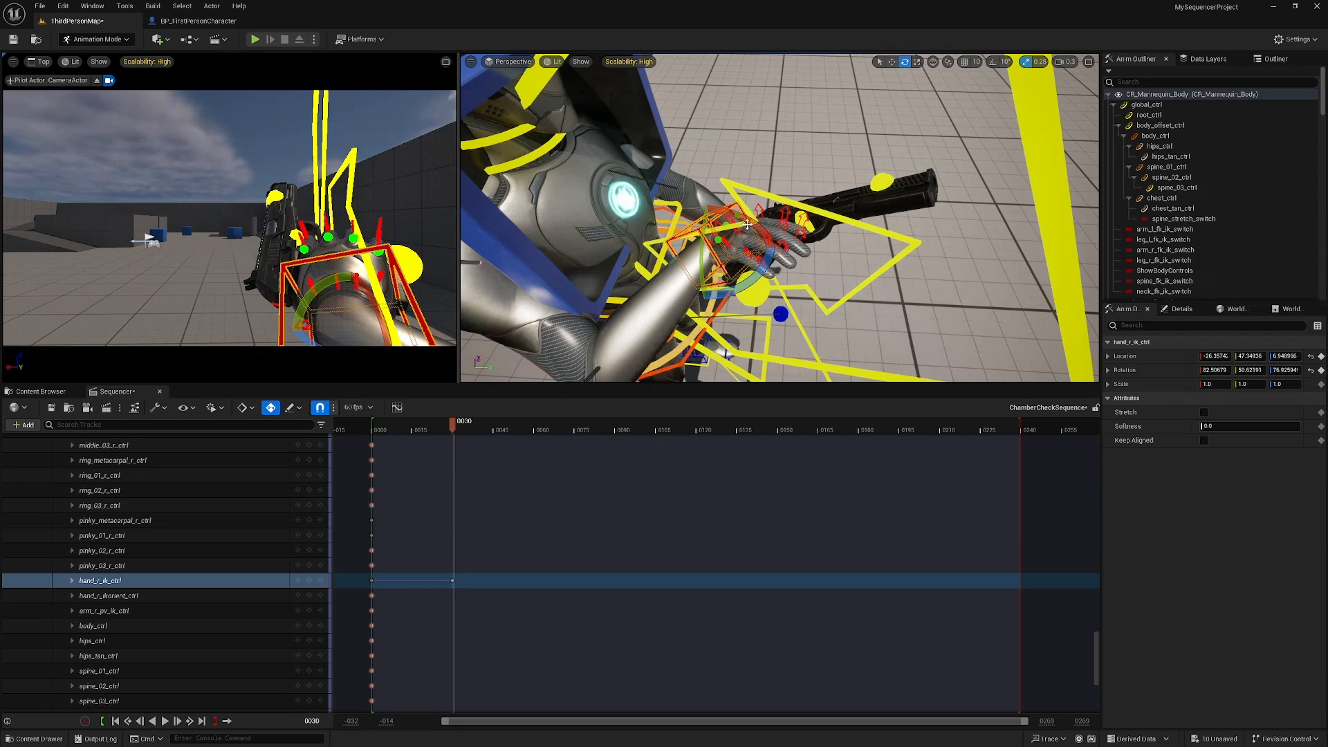
pyautogui.moveTo(748, 225); pyautogui.dragTo(588, 125)
# At frame 30, raise the left hand's IK control beside the pistol and rotate the palm toward the slide
pyautogui.click(854, 306)
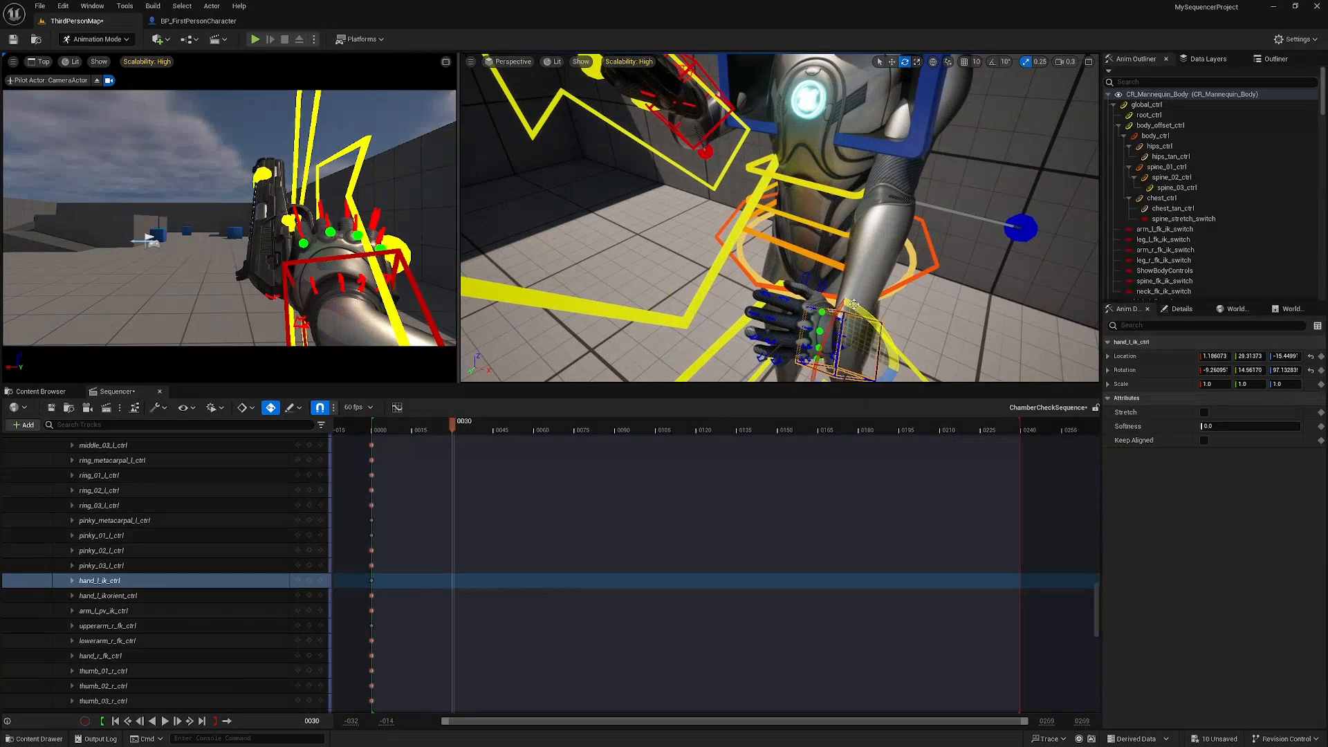
pyautogui.moveTo(844, 315); pyautogui.dragTo(699, 184)
pyautogui.keyDown('alt'); pyautogui.moveTo(862, 238); pyautogui.dragTo(924, 229); pyautogui.keyUp('alt')
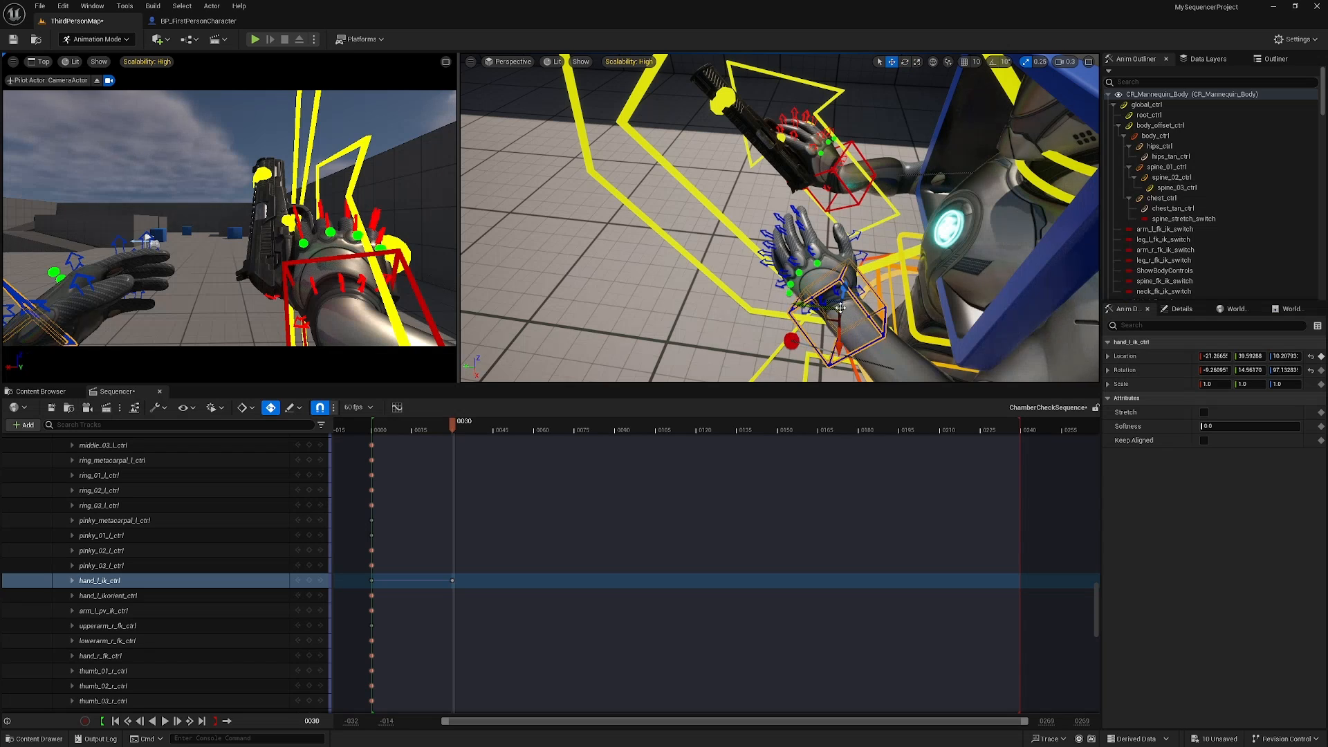
pyautogui.moveTo(839, 337); pyautogui.dragTo(858, 260)
pyautogui.moveTo(815, 205); pyautogui.dragTo(802, 197)
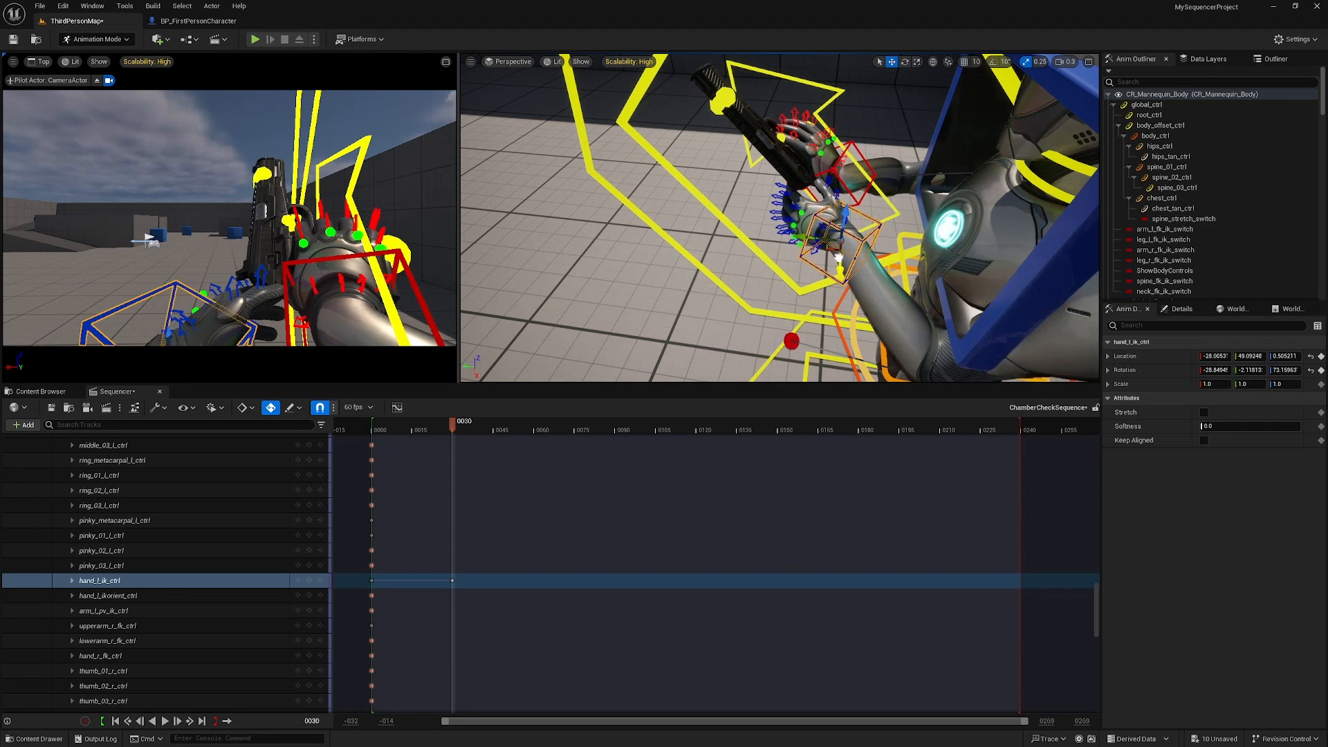
pyautogui.moveTo(838, 257); pyautogui.dragTo(839, 270)
# Fine-tune the left hand's IK position at frame 30 to about -26.8, 53.3, 6.0 so it grips the rear of the slide
pyautogui.moveTo(840, 270); pyautogui.dragTo(806, 280, button='right')
pyautogui.press('s')
pyautogui.moveTo(760, 267); pyautogui.dragTo(701, 204)
pyautogui.moveTo(701, 205); pyautogui.dragTo(795, 275, button='right')
pyautogui.press('w')
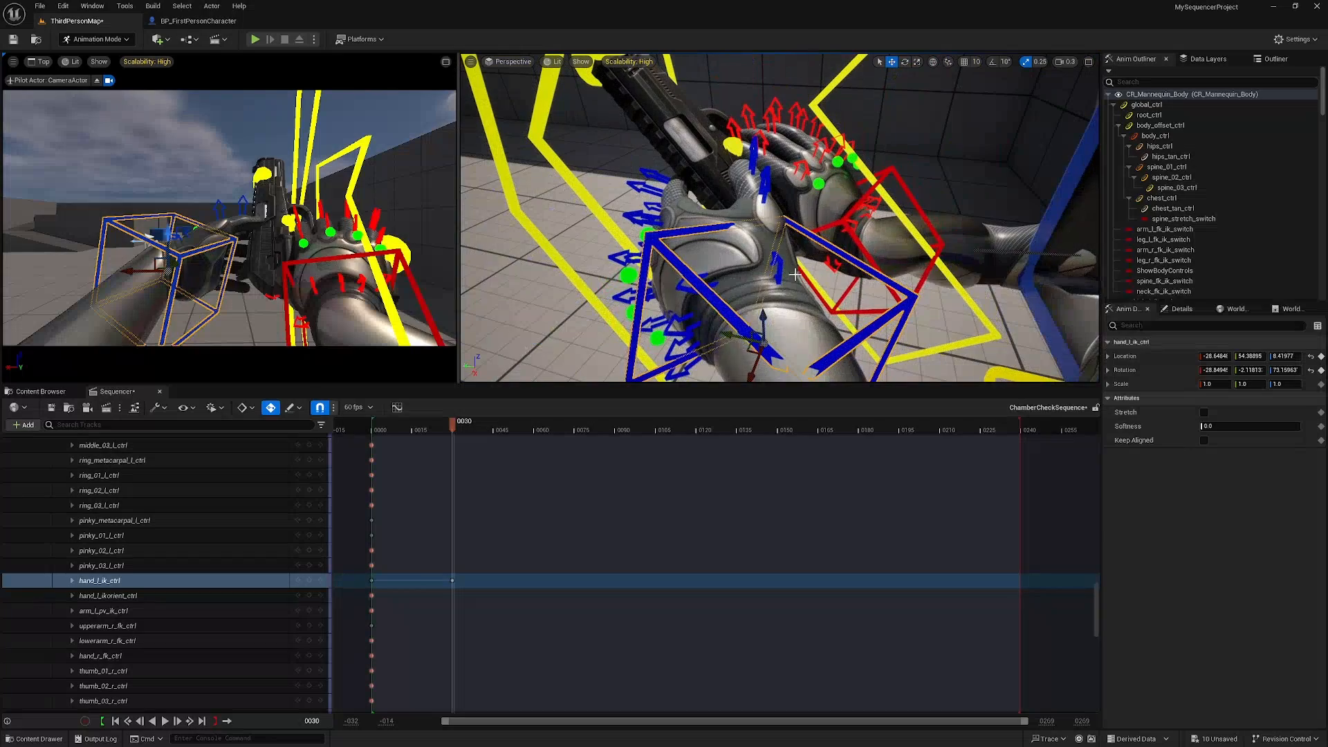
pyautogui.moveTo(740, 335); pyautogui.dragTo(800, 378)
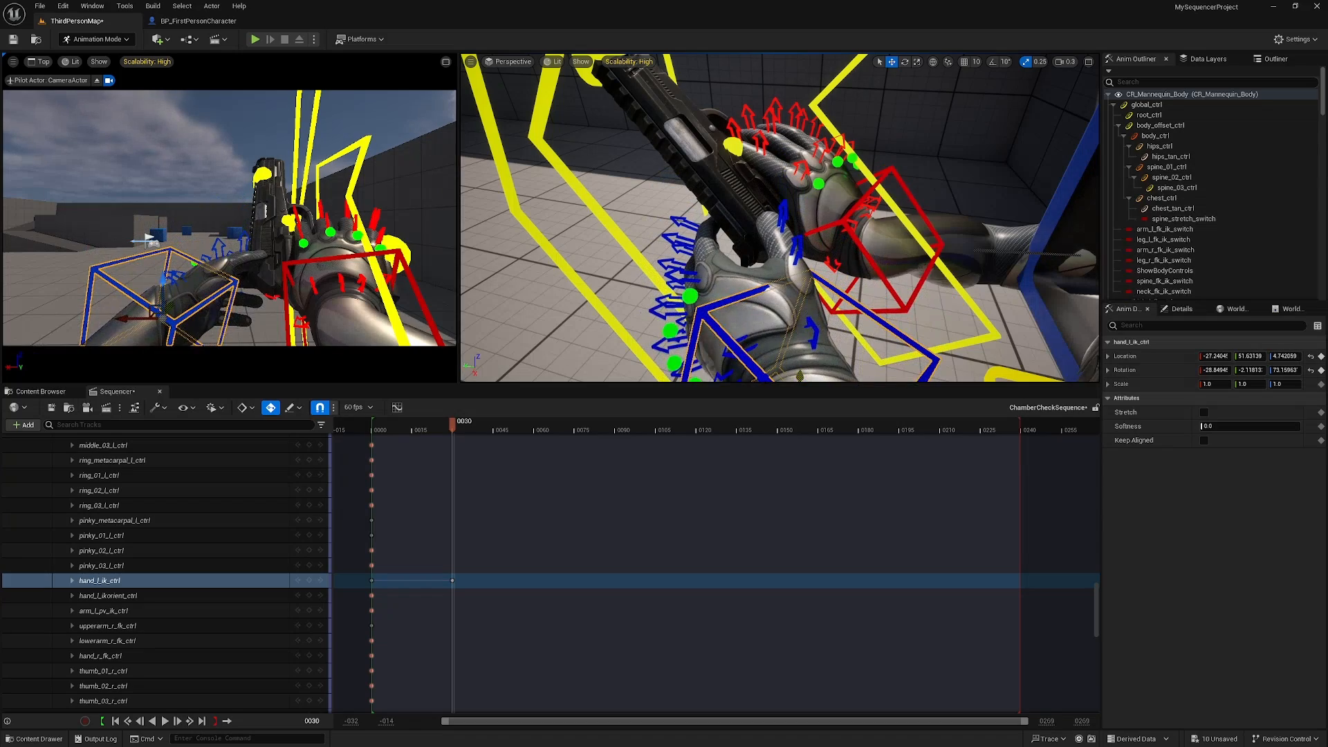
pyautogui.moveTo(780, 218); pyautogui.dragTo(671, 256, button='right')
pyautogui.moveTo(805, 325); pyautogui.dragTo(789, 325, button='right')
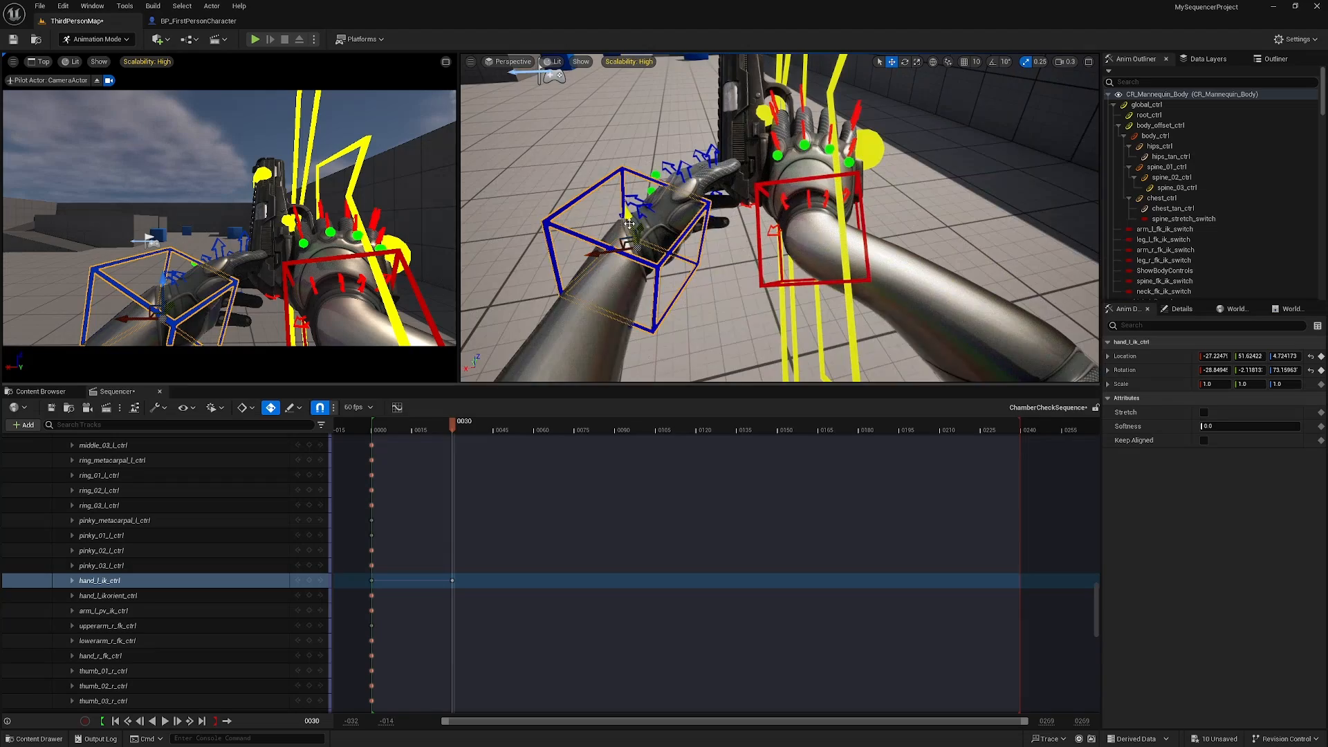
pyautogui.moveTo(629, 223); pyautogui.dragTo(653, 280, button='right')
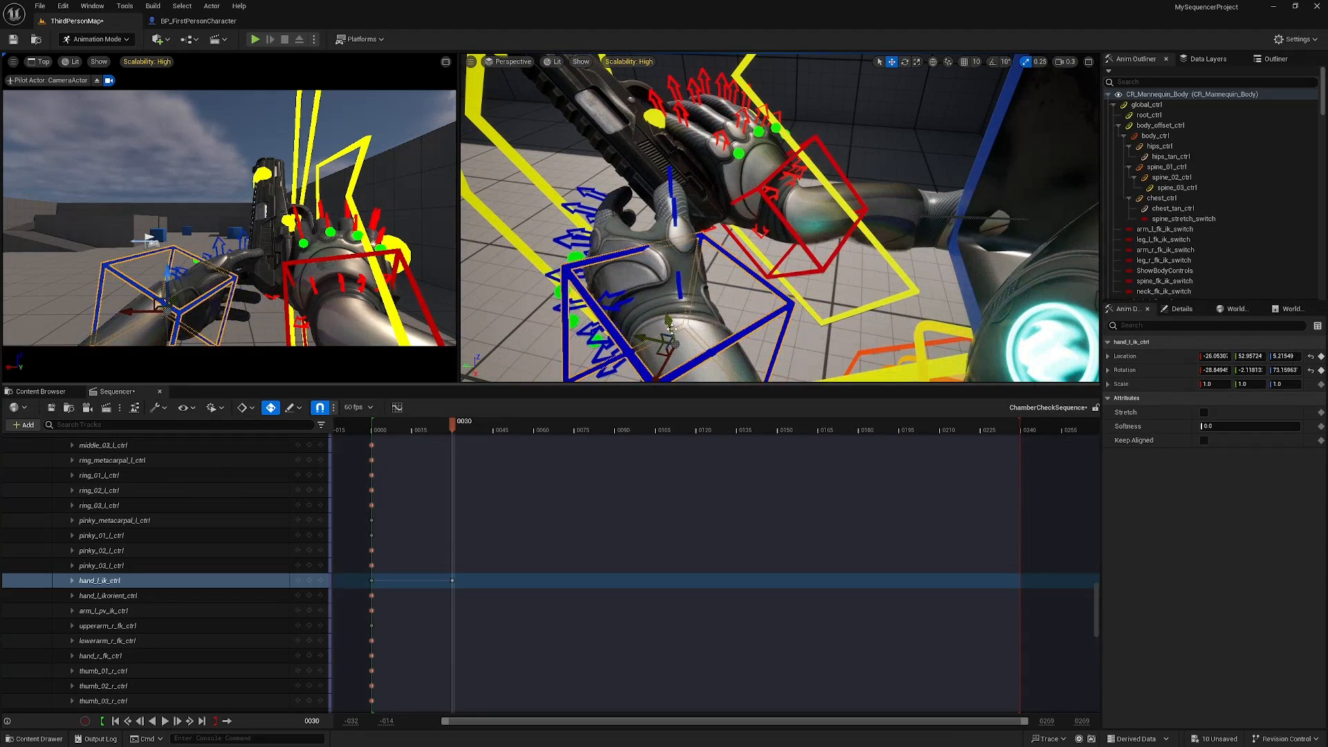
pyautogui.moveTo(672, 329); pyautogui.dragTo(697, 313)
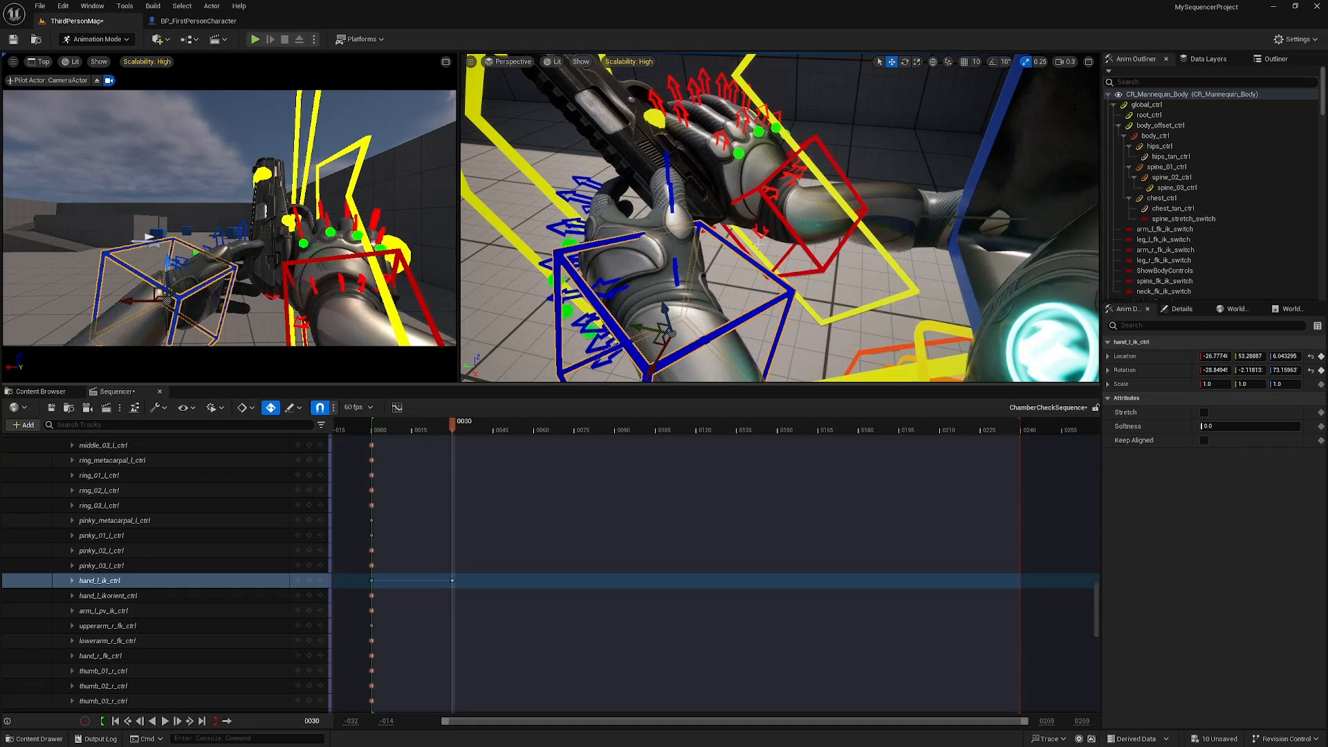
# Enlarge the viewports and, at frame 60, pull the left hand's IK control back to about -29.4, 47.4, 2.1
pyautogui.moveTo(453, 427)
pyautogui.mouseDown()
pyautogui.moveTo(376, 430)
pyautogui.moveTo(454, 429)
pyautogui.mouseUp()
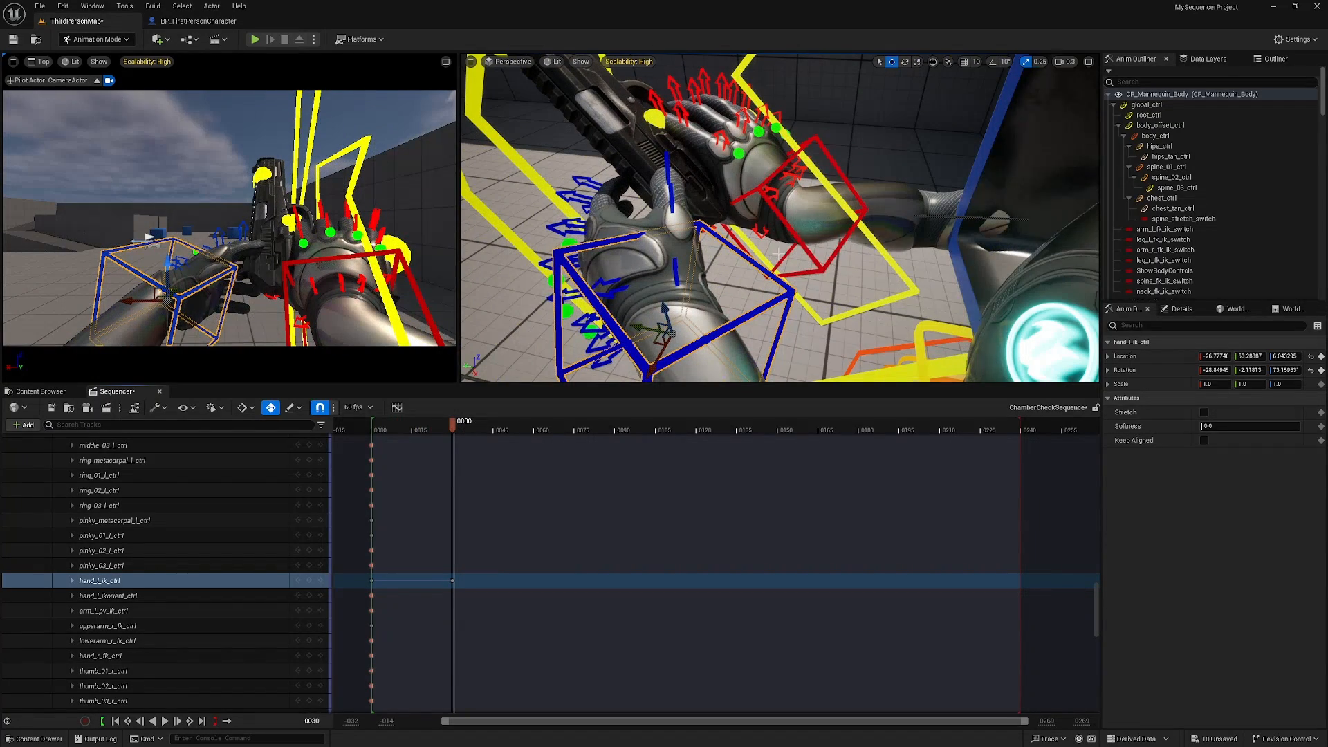
pyautogui.keyDown('alt'); pyautogui.moveTo(784, 239); pyautogui.dragTo(976, 246); pyautogui.keyUp('alt')
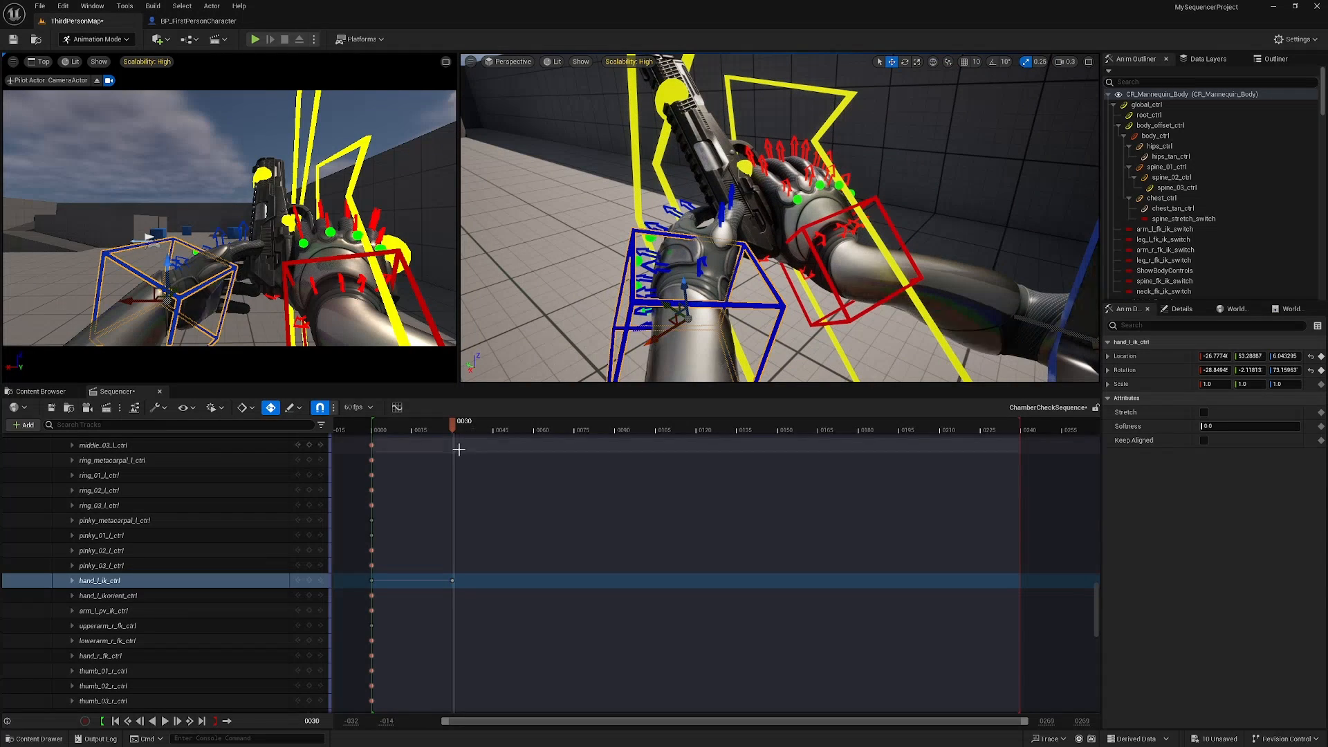
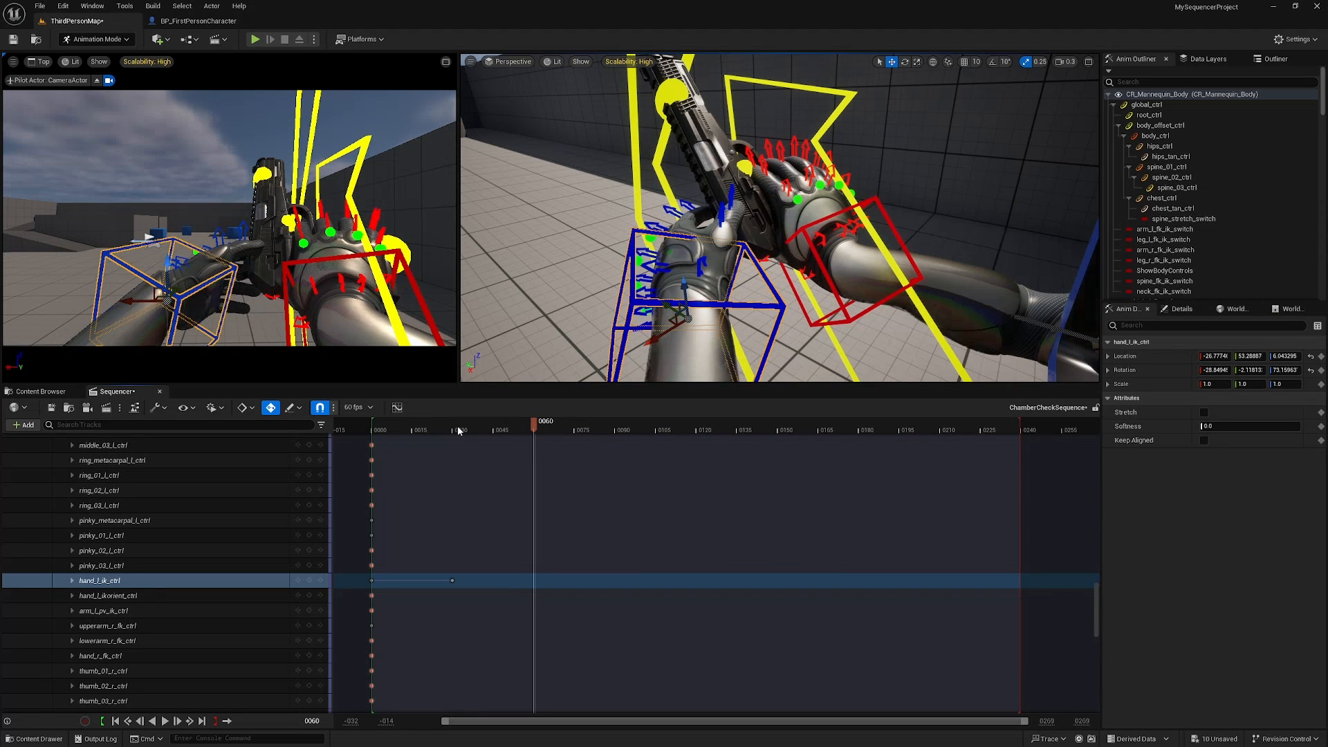
pyautogui.moveTo(782, 247)
pyautogui.keyDown('alt'); pyautogui.mouseDown()
pyautogui.moveTo(872, 253)
pyautogui.moveTo(788, 249)
pyautogui.moveTo(778, 235)
pyautogui.mouseUp(); pyautogui.keyUp('alt')
pyautogui.scroll(-1, 778, 235)
pyautogui.moveTo(779, 235); pyautogui.dragTo(1076, 263, button='right')
pyautogui.keyDown('alt'); pyautogui.moveTo(1075, 262); pyautogui.dragTo(852, 270); pyautogui.keyUp('alt')
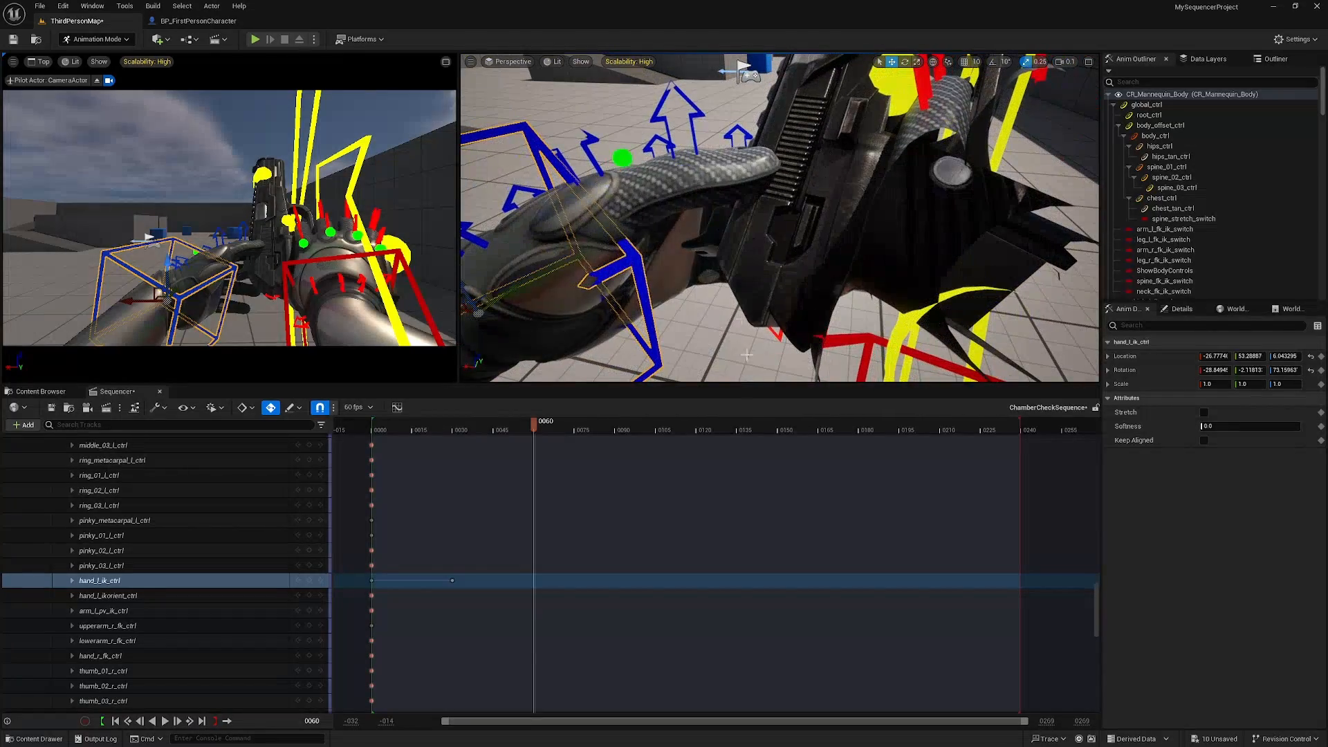
pyautogui.moveTo(762, 384); pyautogui.dragTo(762, 481)
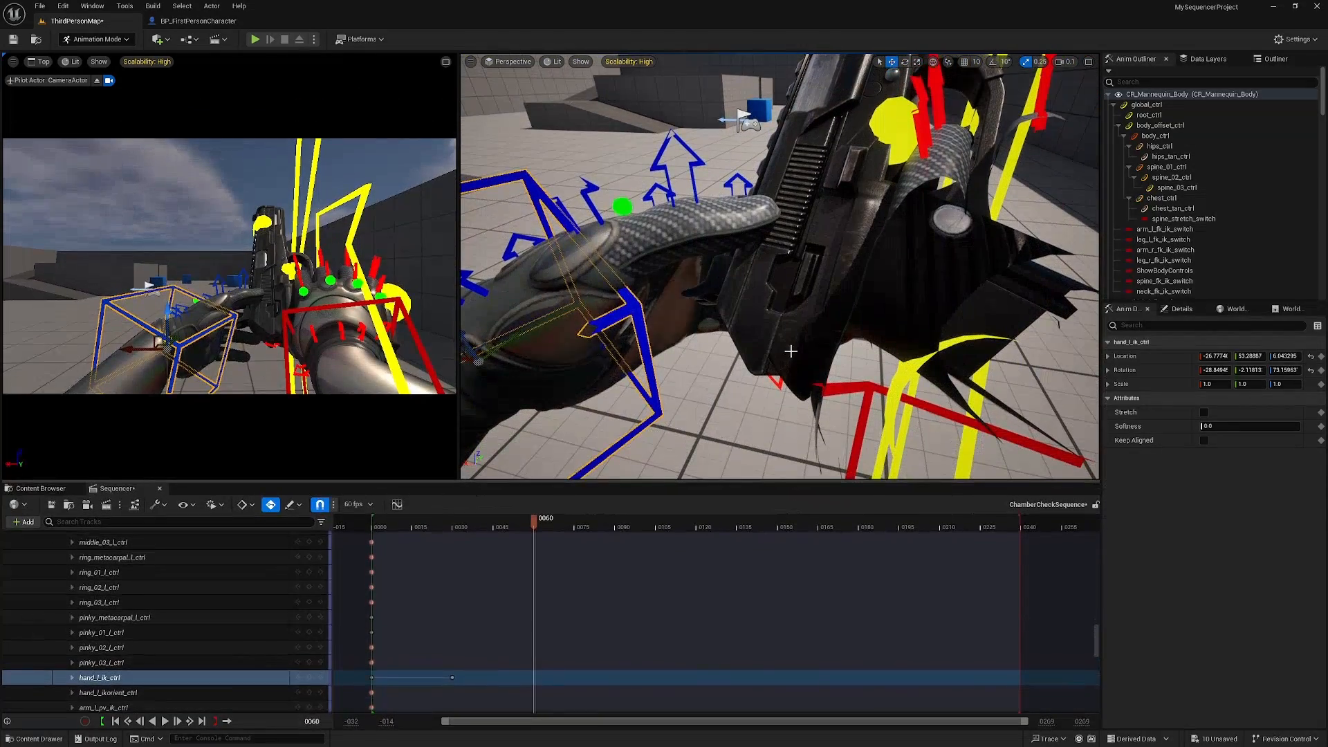
pyautogui.moveTo(780, 276); pyautogui.dragTo(711, 313, button='right')
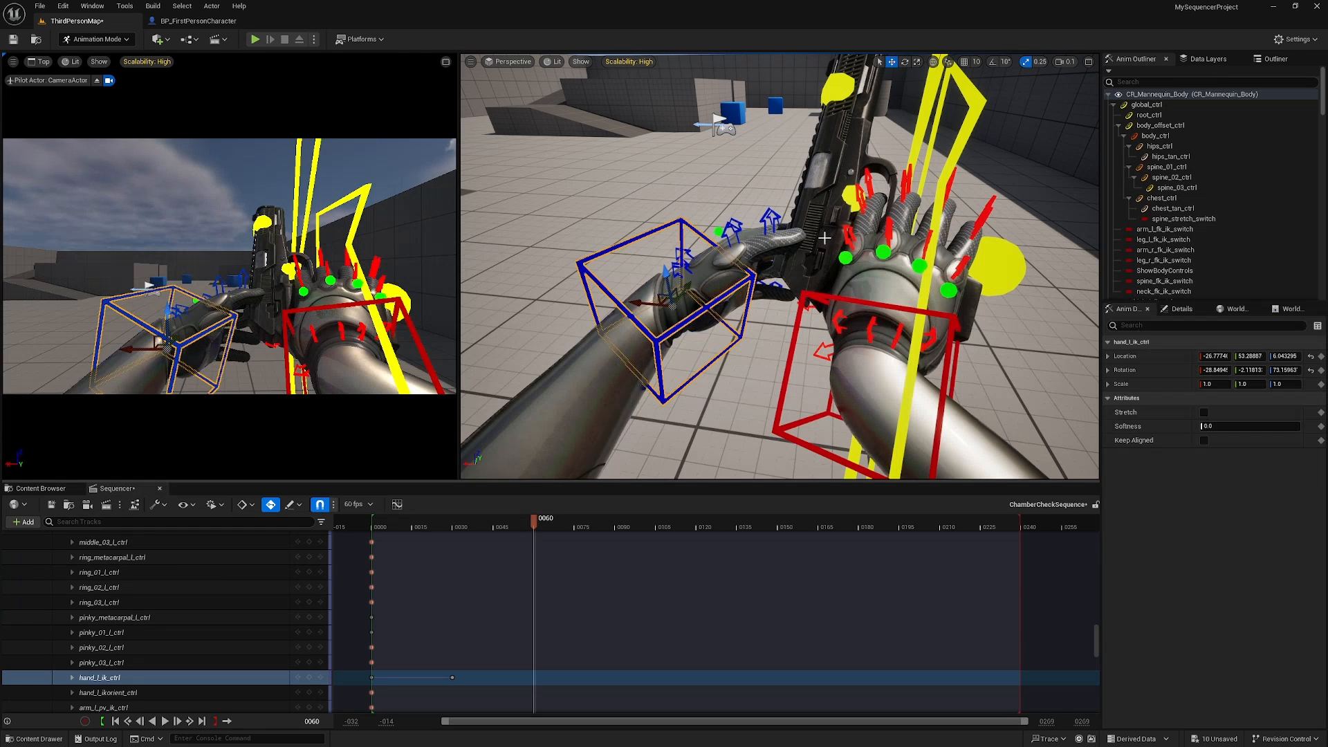
pyautogui.moveTo(687, 284); pyautogui.dragTo(630, 363)
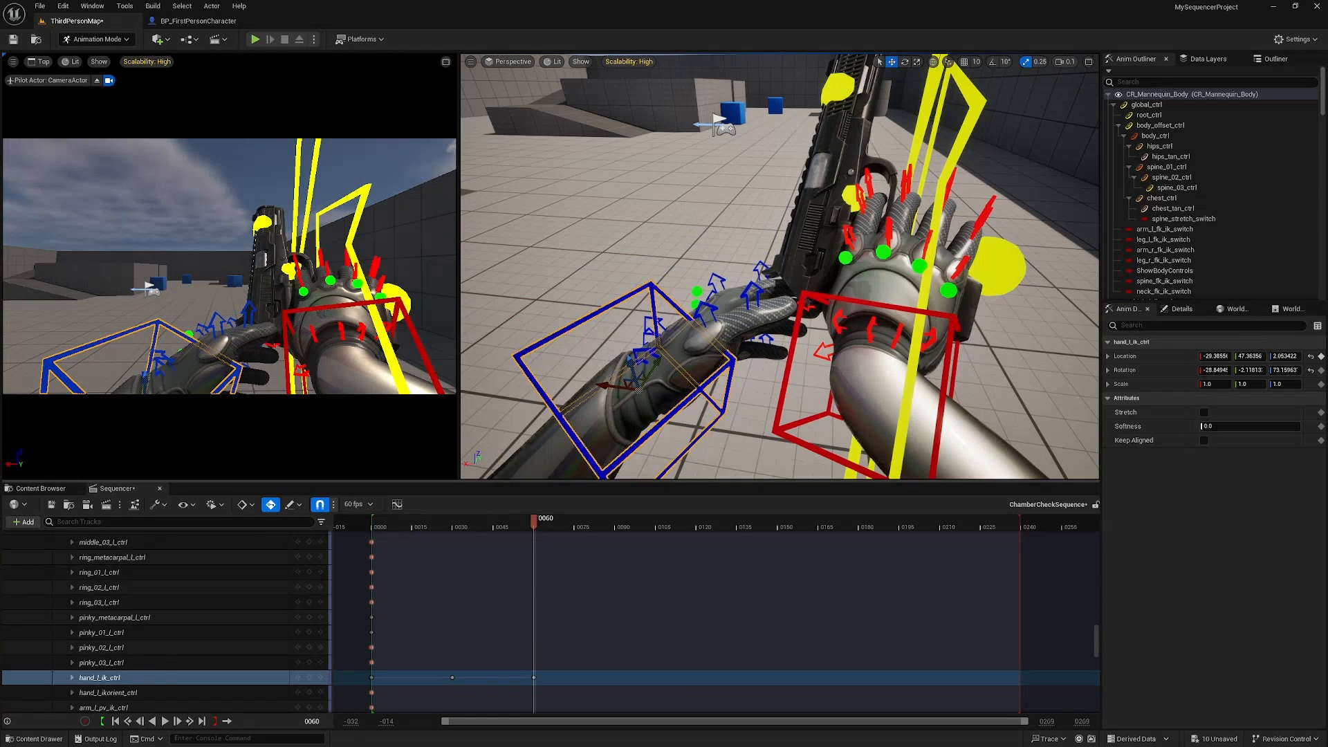
# At frame 60, pull the pistol's Slide_Bone_ctrl back in local space to an X location of about -10.4
pyautogui.click(842, 93)
pyautogui.moveTo(852, 105)
pyautogui.mouseDown(button='right')
pyautogui.moveTo(859, 67)
pyautogui.moveTo(870, 111)
pyautogui.mouseUp(button='right')
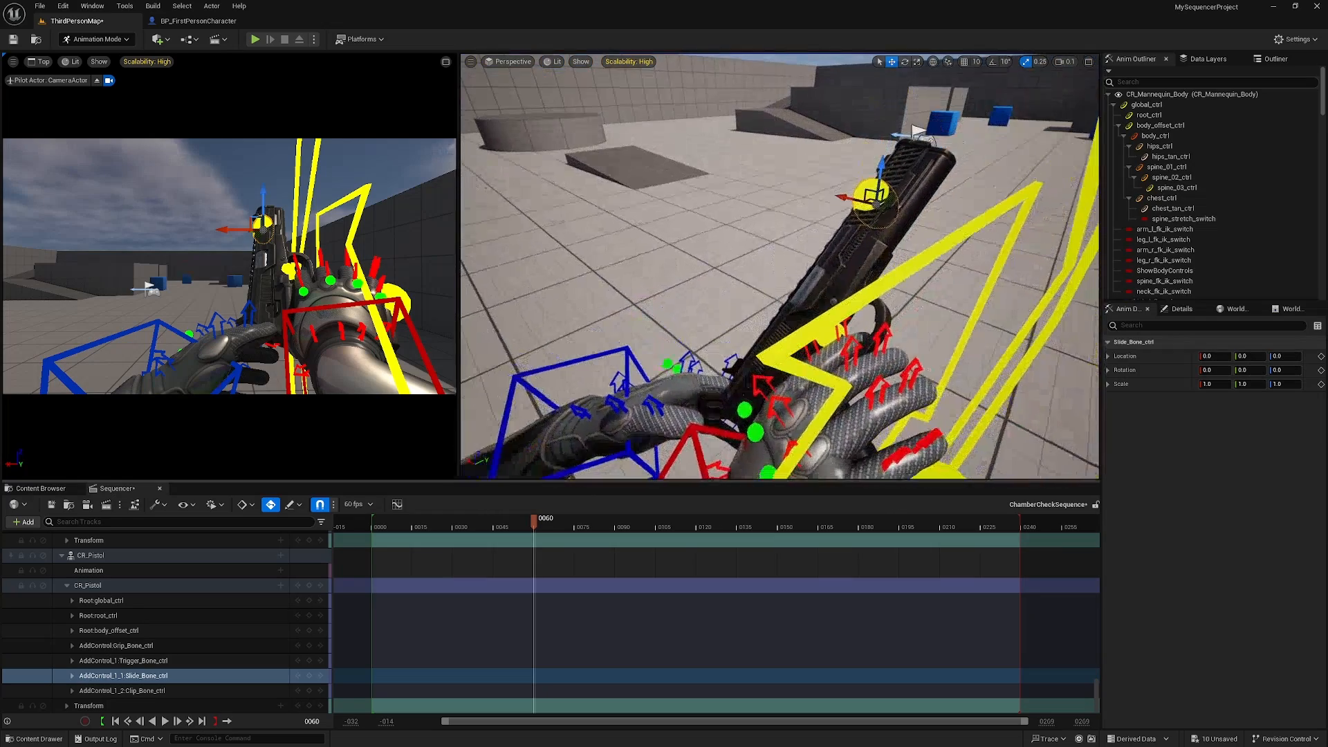
pyautogui.click(933, 63)
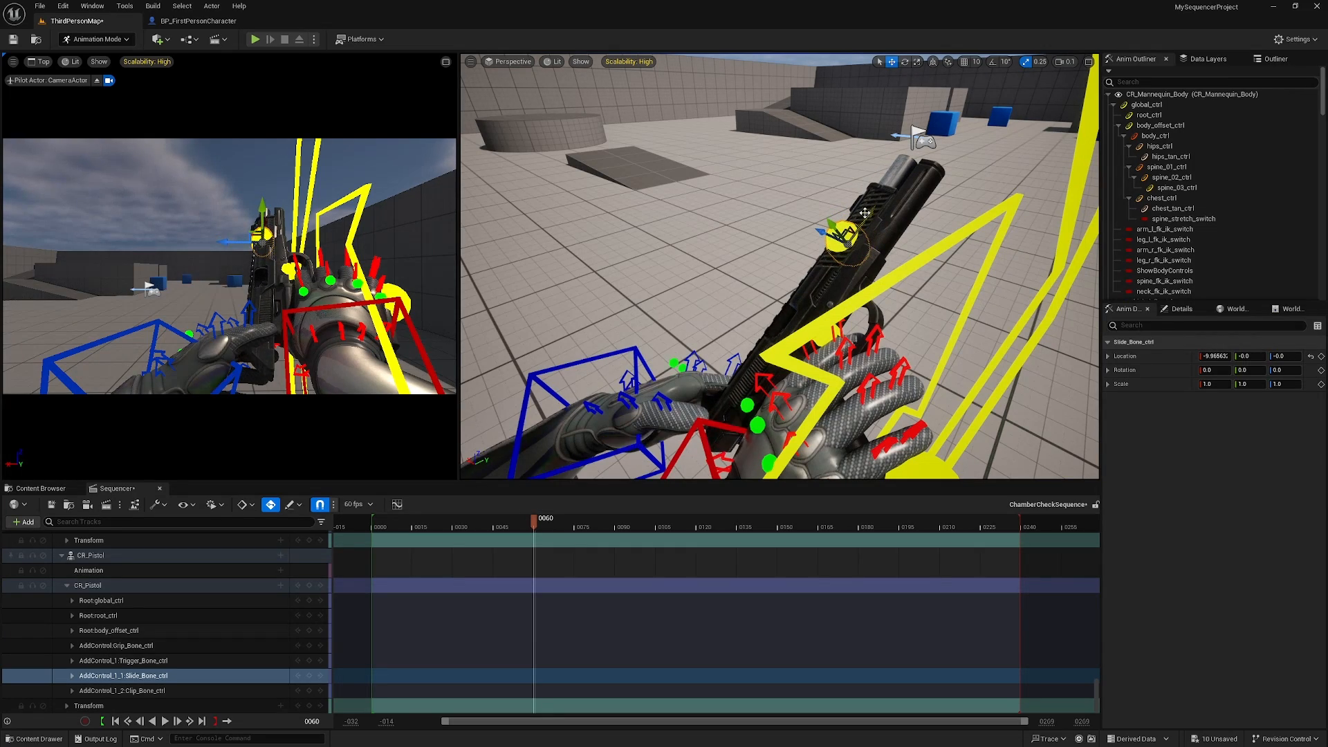
pyautogui.moveTo(865, 213); pyautogui.dragTo(876, 279, button='right')
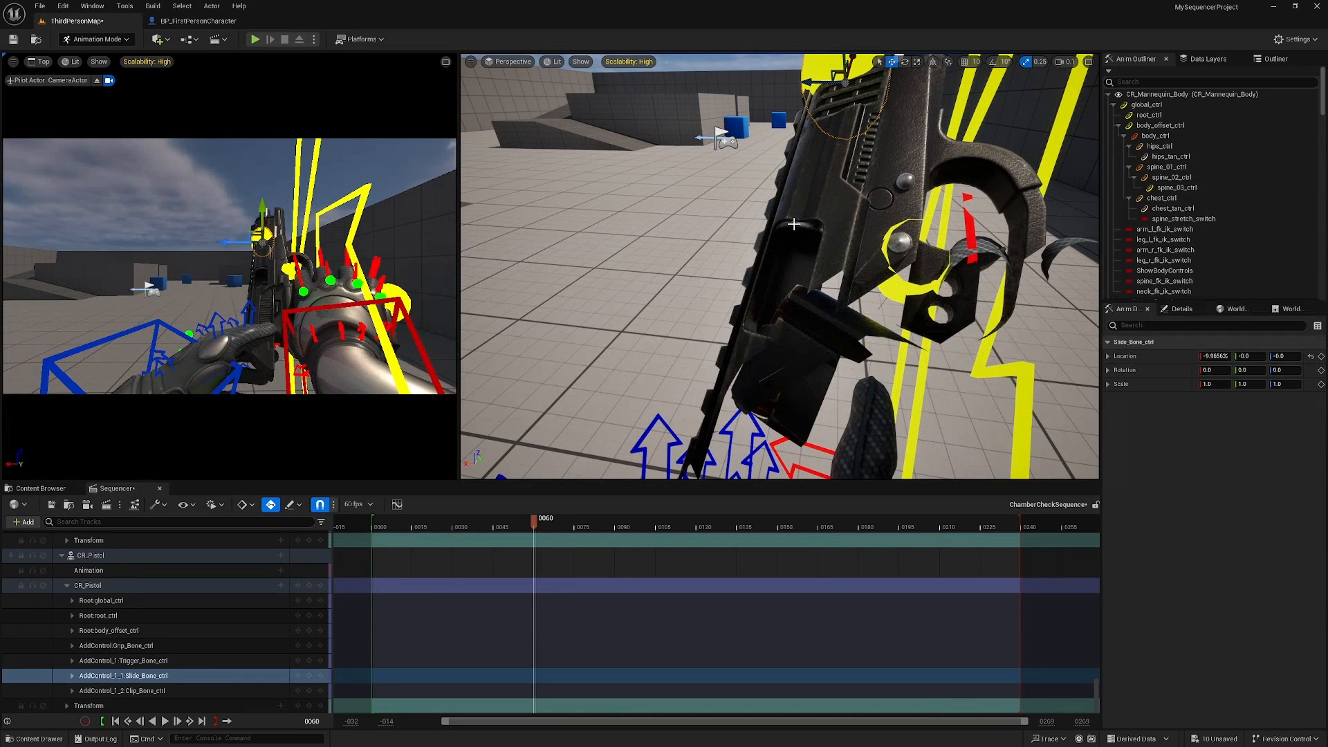
pyautogui.moveTo(815, 227); pyautogui.dragTo(826, 200, button='right')
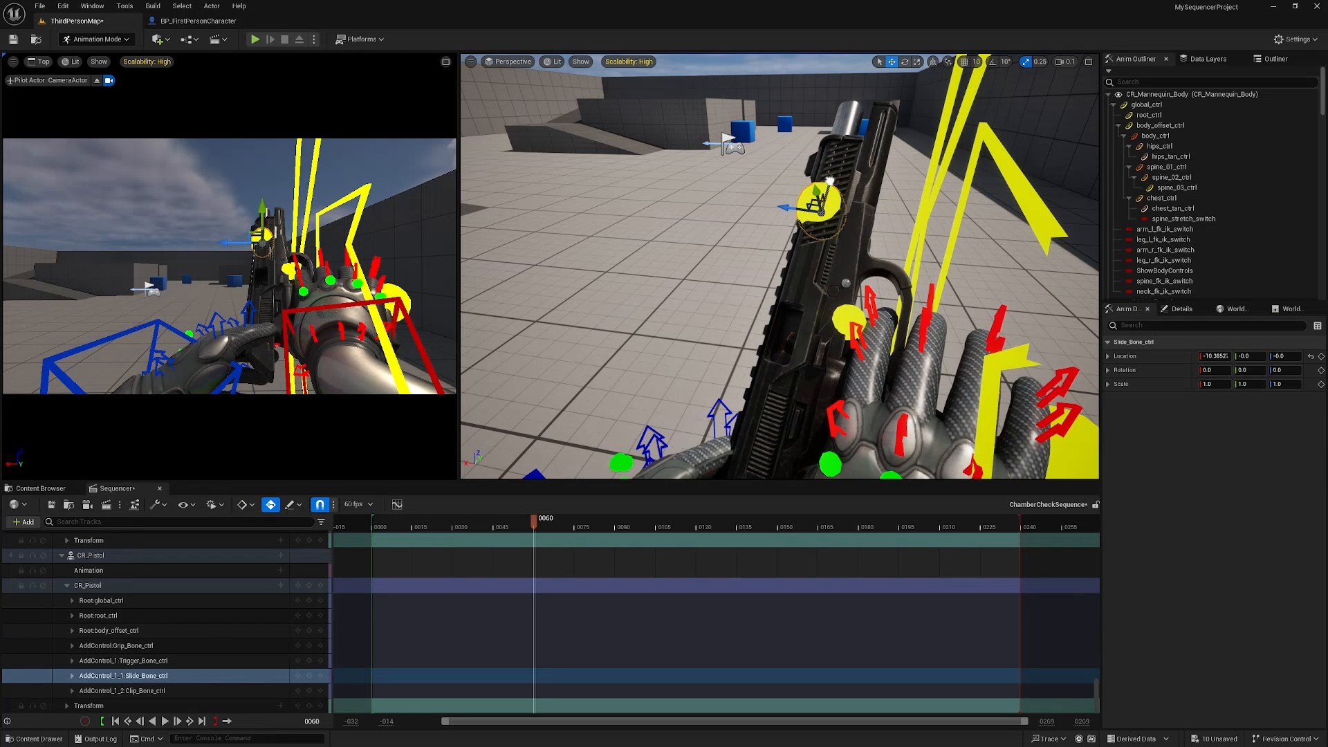
# At frame 60, realign the left hand's IK control with the retracted slide at about -26.9, 49.7, 2.6
pyautogui.press('w')
pyautogui.moveTo(811, 350); pyautogui.dragTo(948, 352, button='right')
pyautogui.press('a')
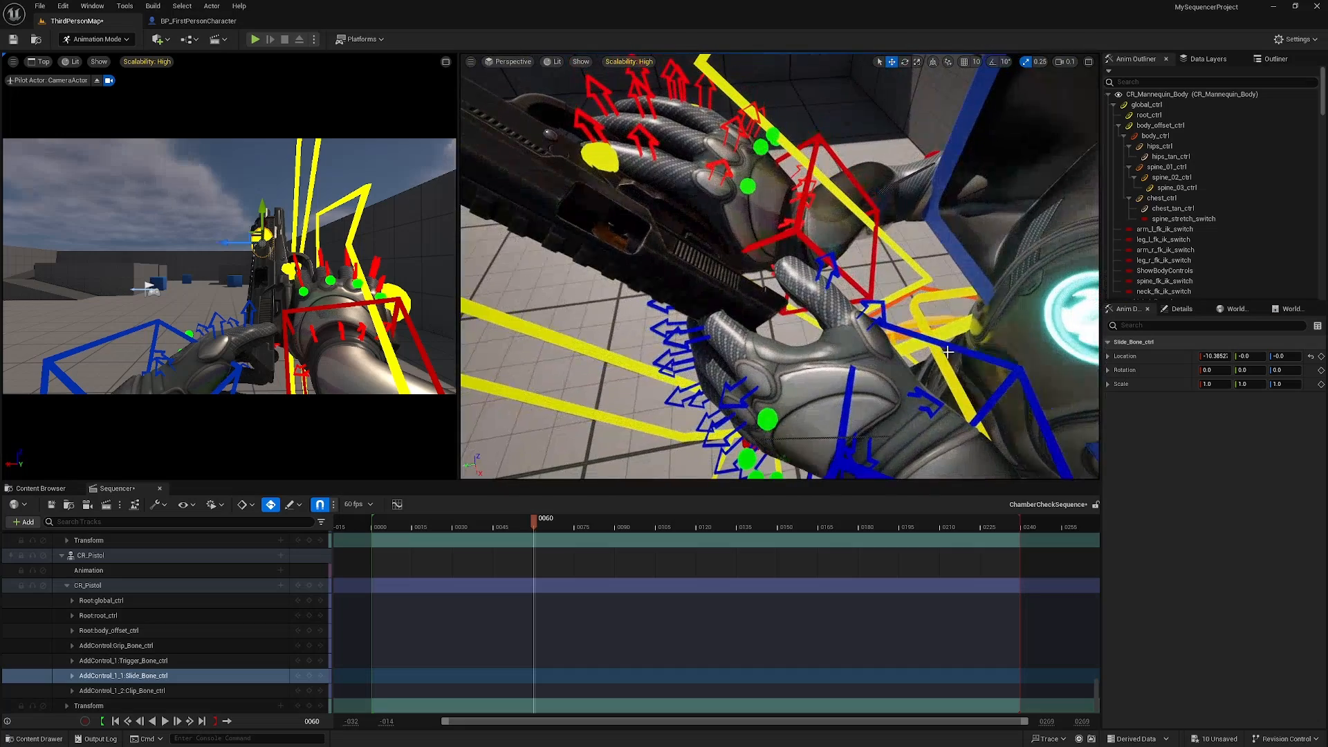
pyautogui.click(954, 348)
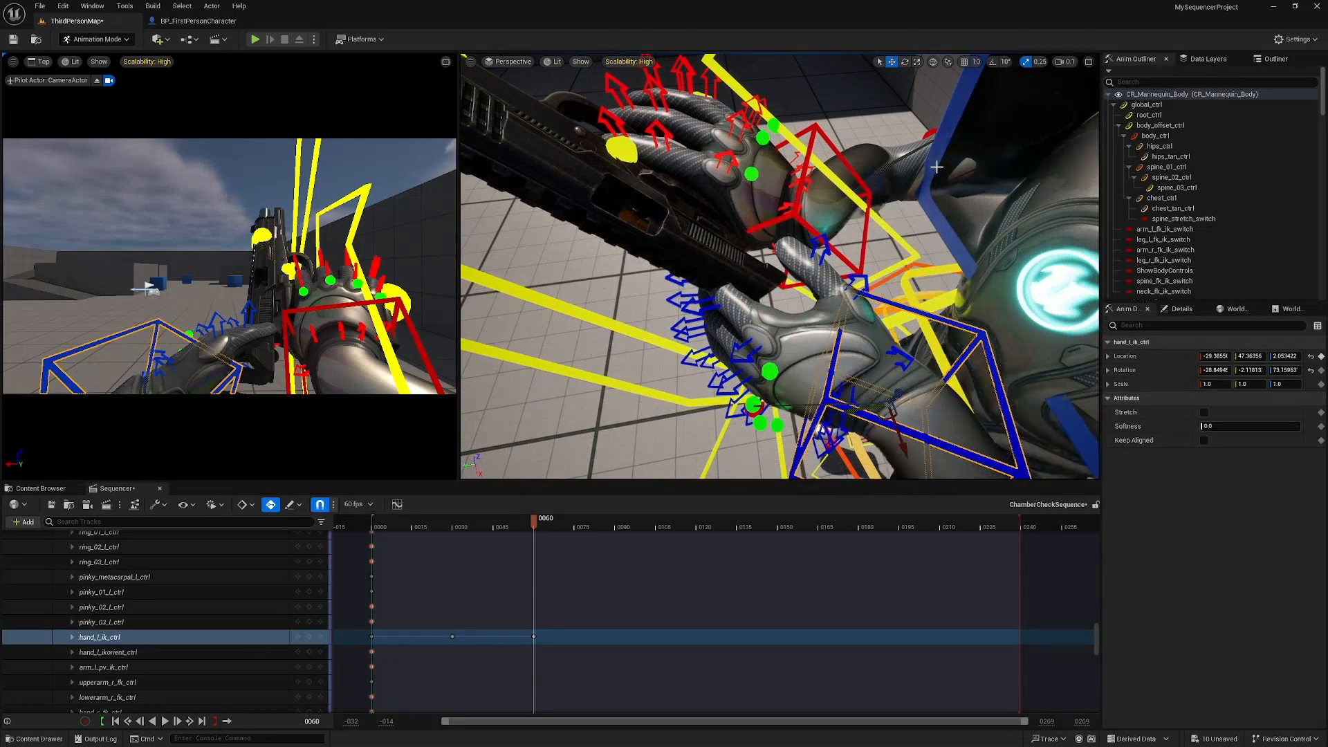
pyautogui.moveTo(865, 408); pyautogui.dragTo(824, 413)
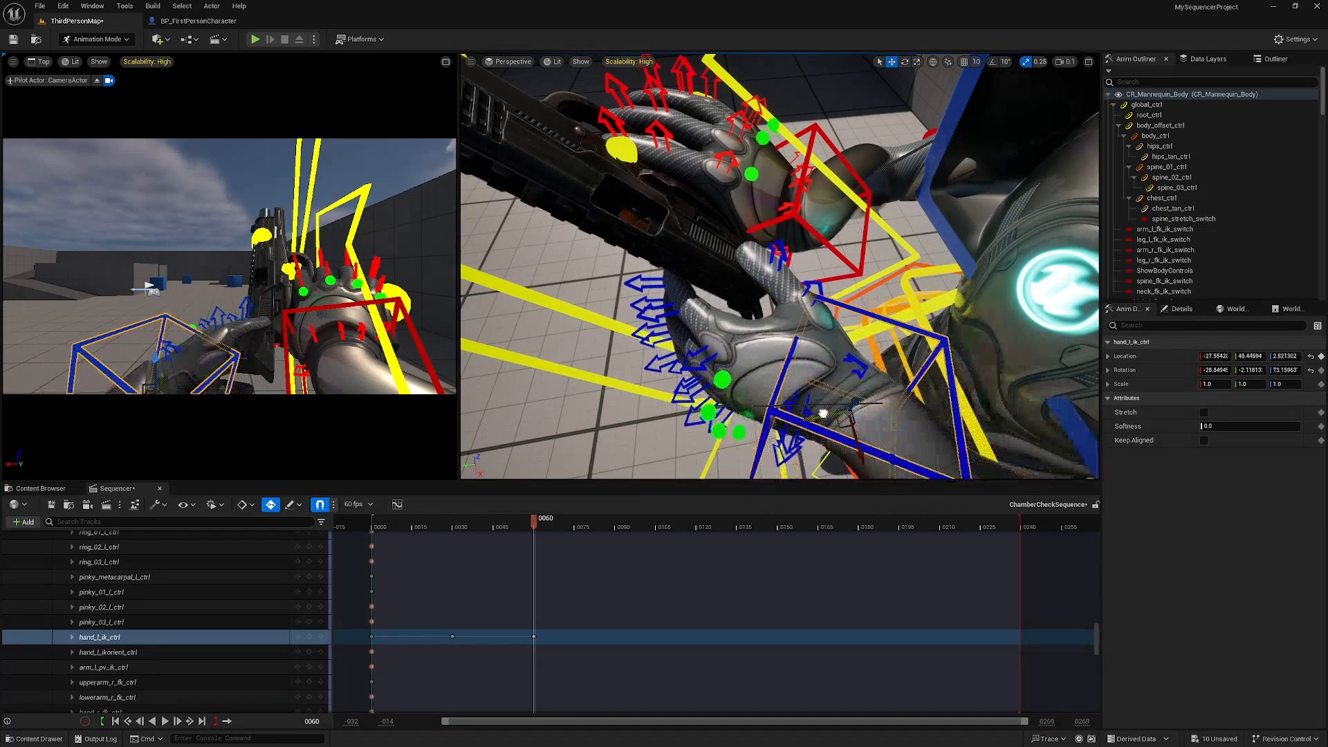
pyautogui.moveTo(816, 413); pyautogui.dragTo(973, 360, button='right')
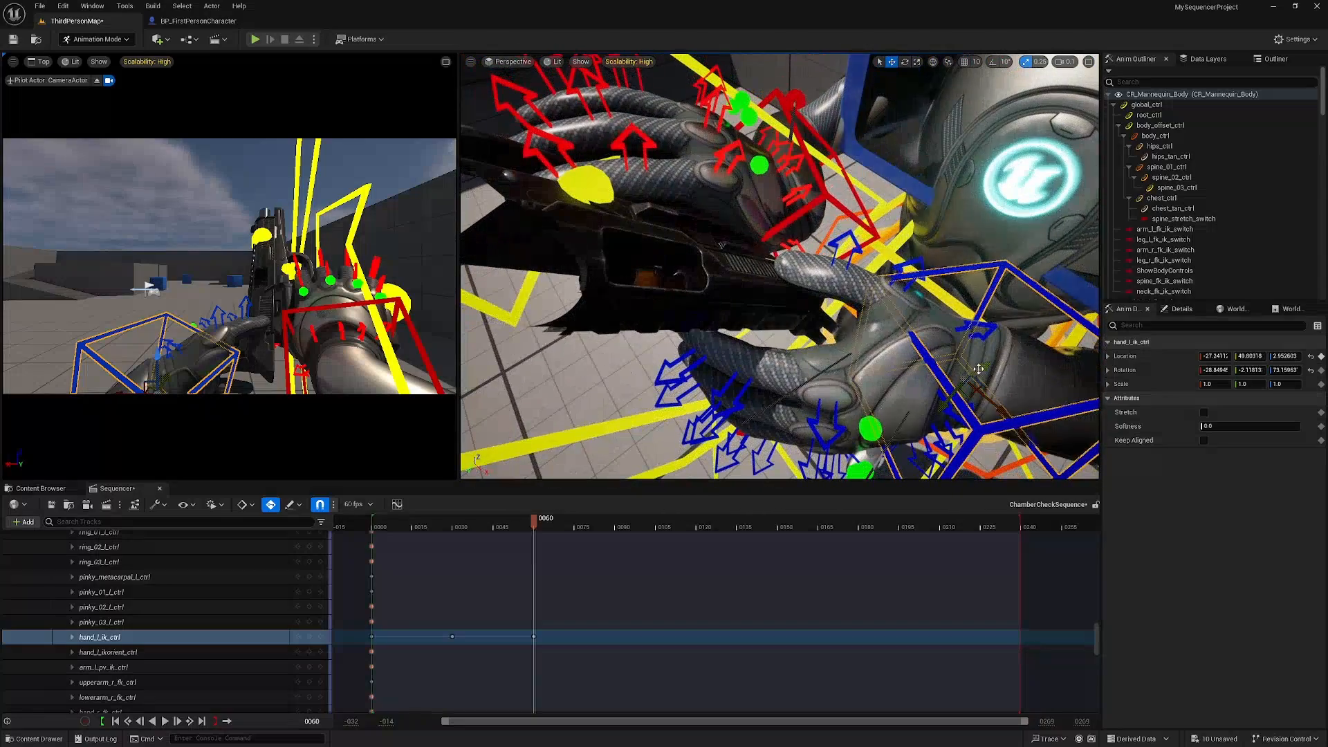
pyautogui.moveTo(978, 369); pyautogui.dragTo(973, 372)
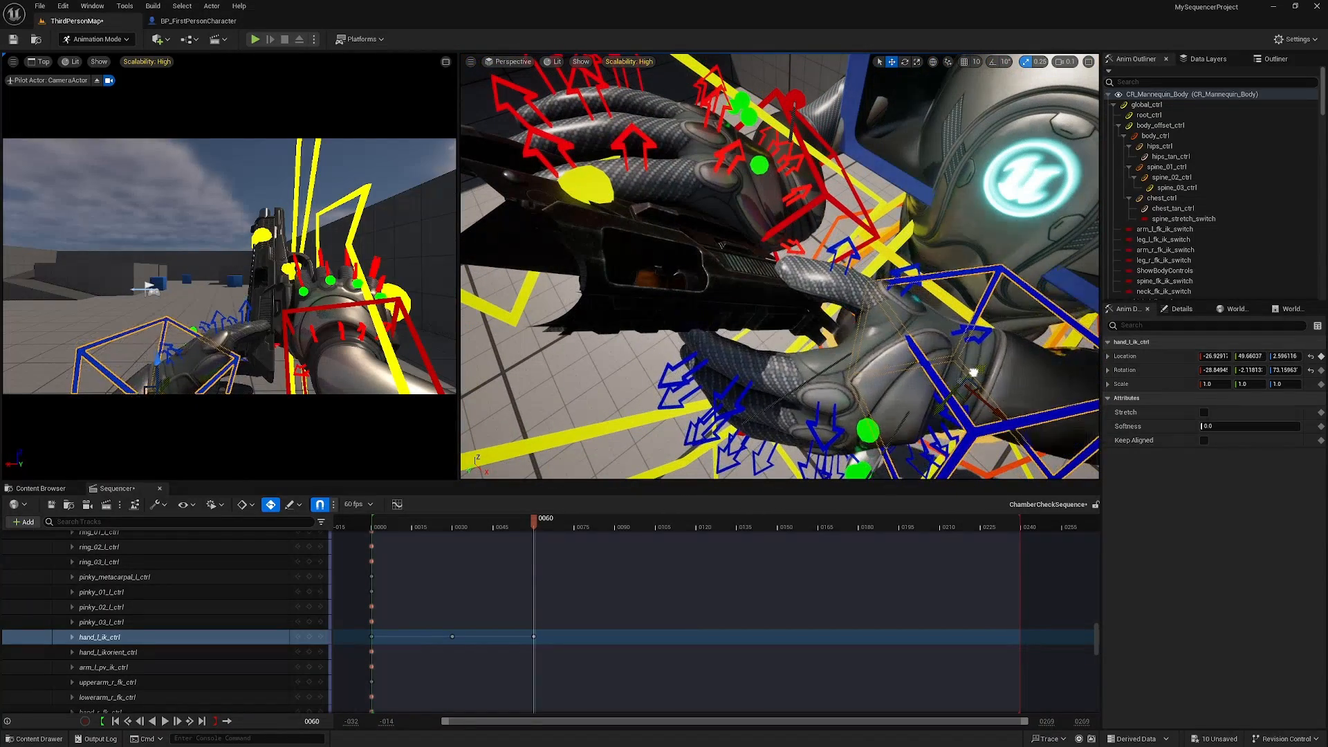
pyautogui.moveTo(974, 373); pyautogui.dragTo(954, 296, button='right')
# At frame 30, return the pistol's Slide_Bone_ctrl forward in local space to an X location of about -0.07
pyautogui.moveTo(536, 521); pyautogui.dragTo(452, 540)
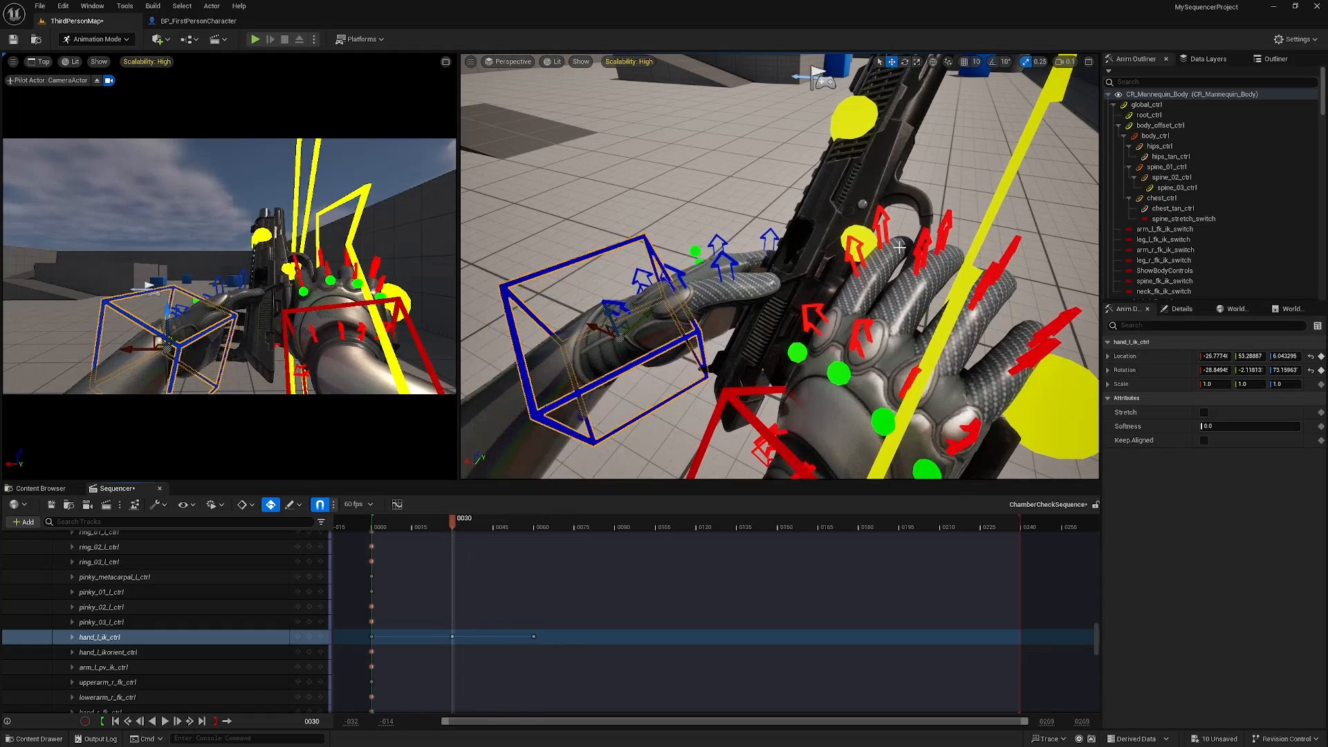
pyautogui.keyDown('alt'); pyautogui.moveTo(692, 312); pyautogui.dragTo(975, 346); pyautogui.keyUp('alt')
pyautogui.moveTo(1097, 636)
pyautogui.mouseDown()
pyautogui.moveTo(1103, 661)
pyautogui.moveTo(1106, 627)
pyautogui.mouseUp()
pyautogui.click(683, 254)
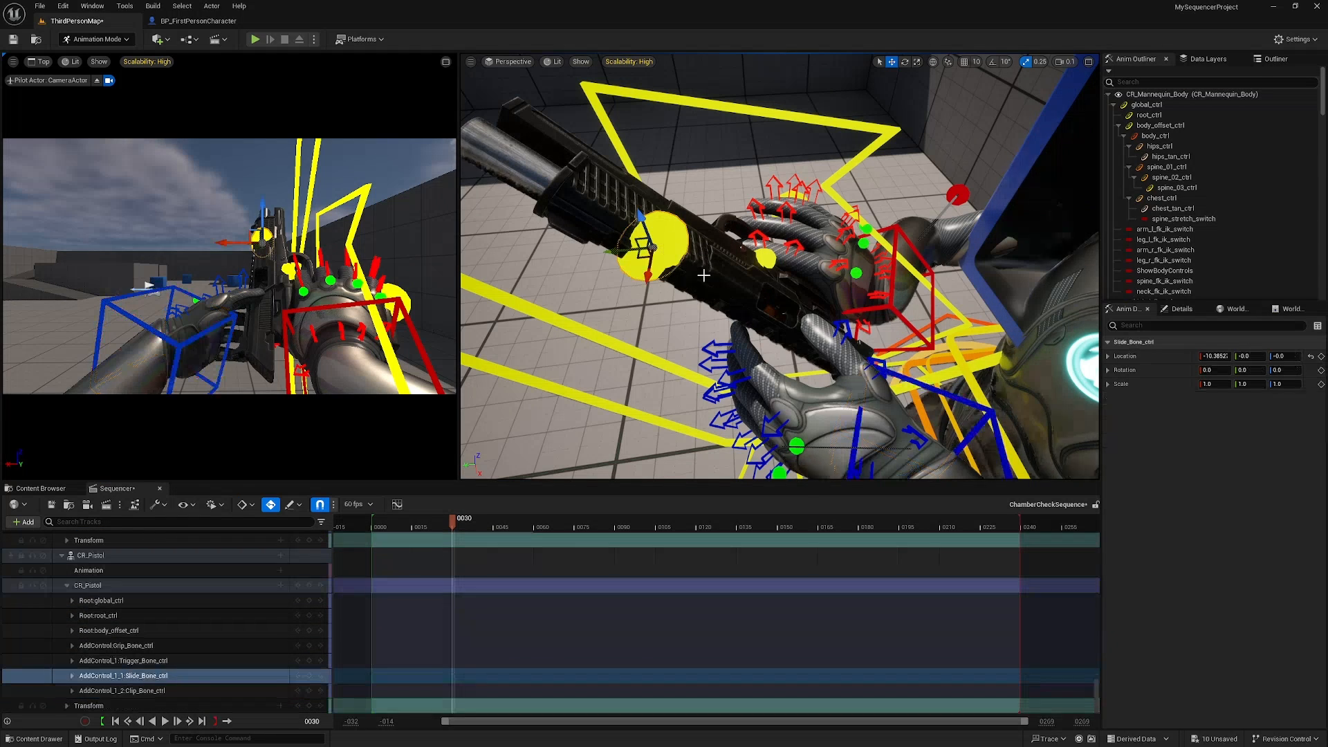
pyautogui.click(935, 63)
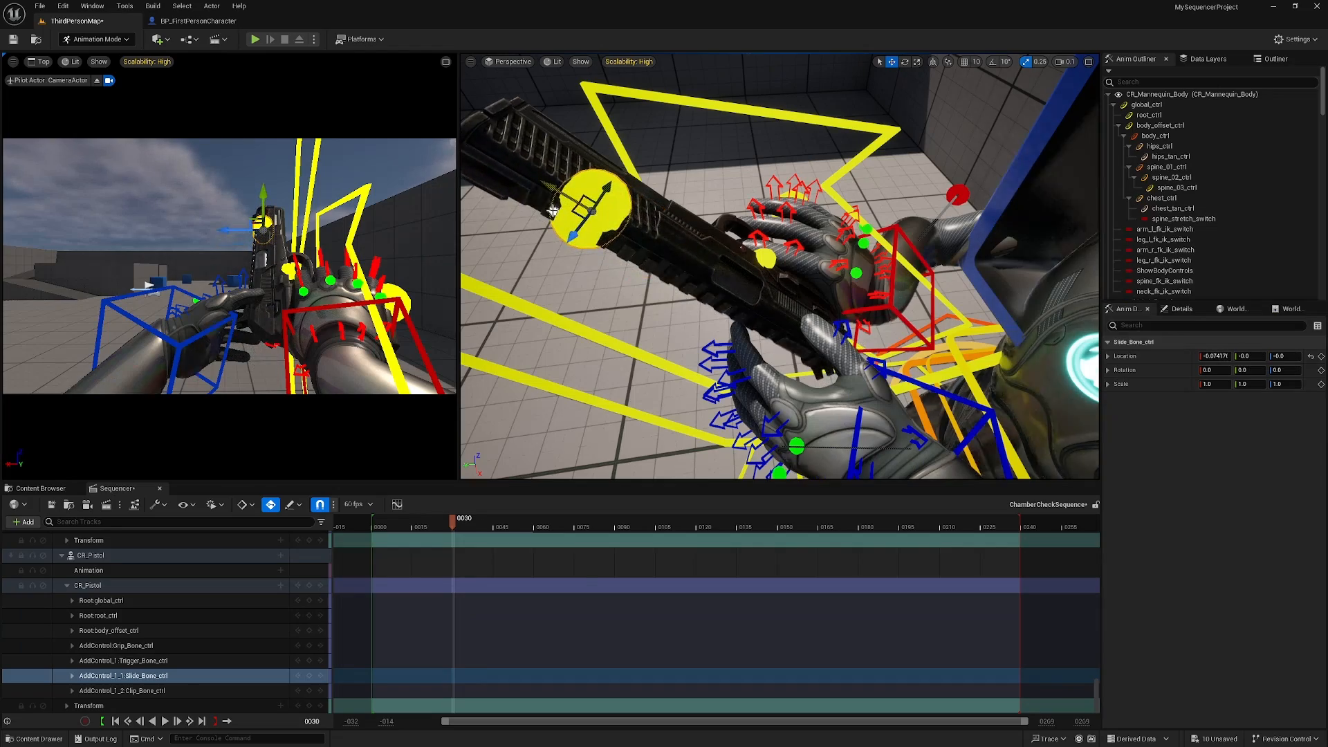
pyautogui.moveTo(553, 211); pyautogui.dragTo(635, 144, button='right')
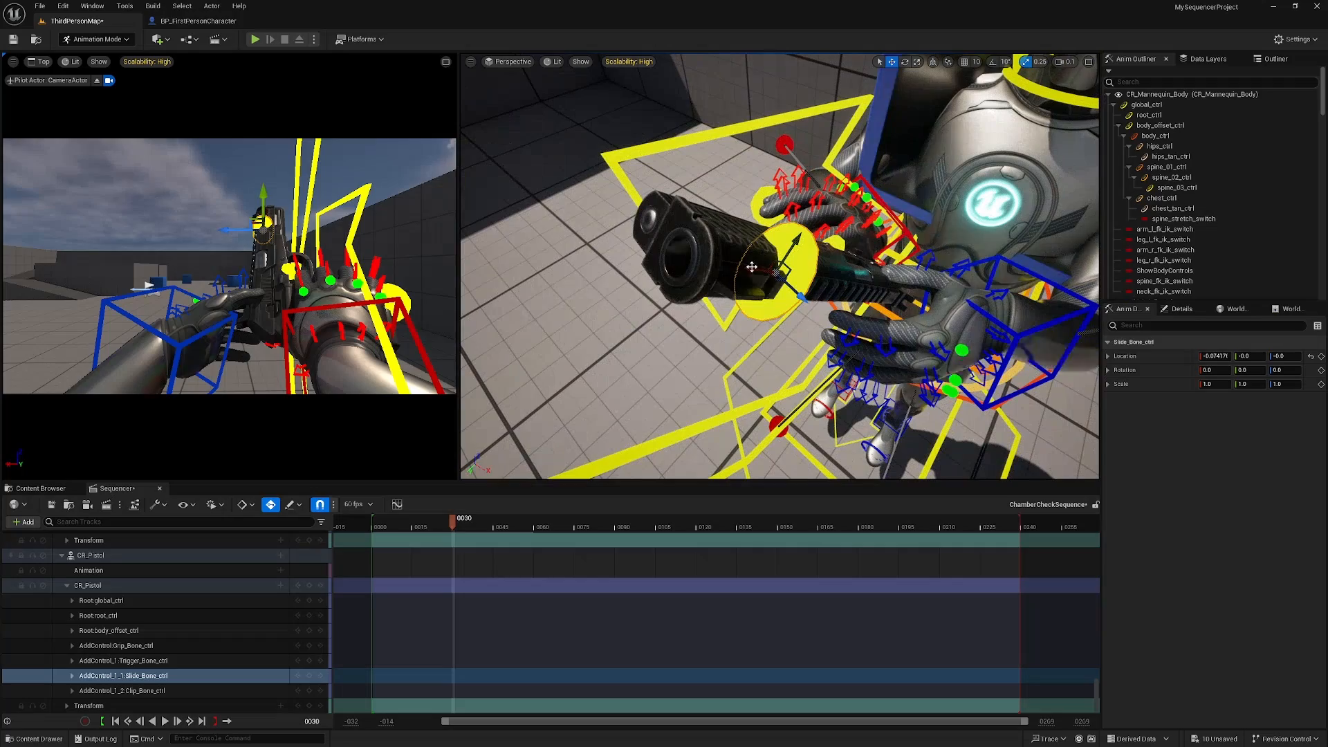
# Review the hand and pistol motion between frames 15 and 34 and examine the left hand IK keyframes
pyautogui.moveTo(453, 528); pyautogui.dragTo(412, 538)
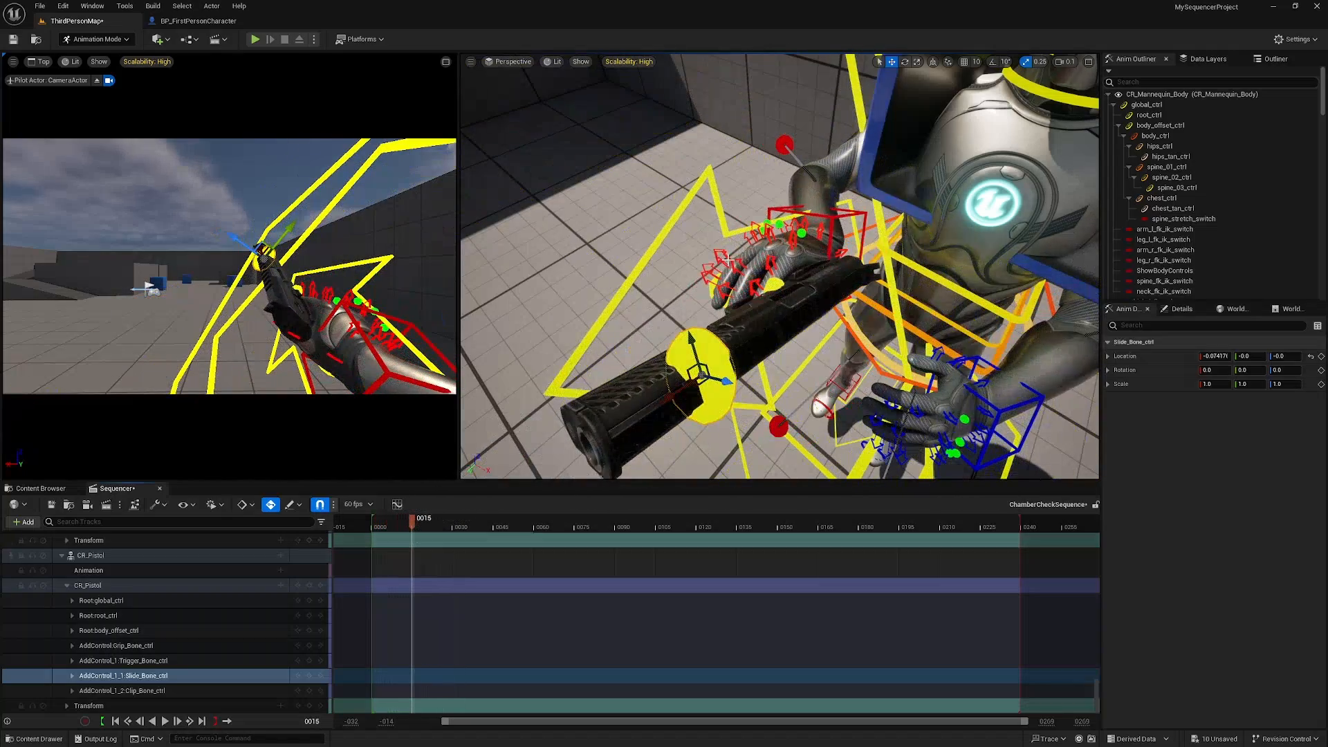
pyautogui.keyDown('alt'); pyautogui.moveTo(779, 266); pyautogui.dragTo(685, 319); pyautogui.keyUp('alt')
pyautogui.moveTo(685, 319); pyautogui.dragTo(862, 206, button='right')
pyautogui.moveTo(417, 541); pyautogui.dragTo(483, 547, button='right')
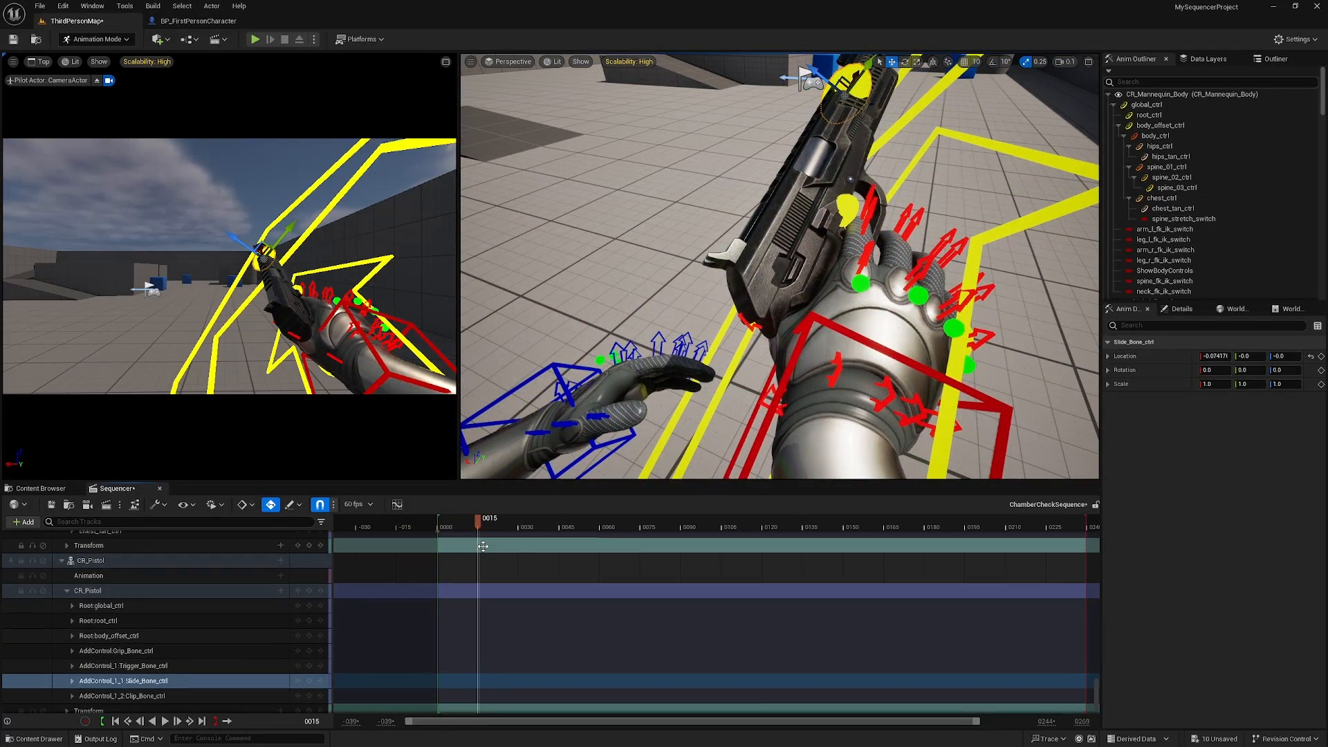
pyautogui.moveTo(552, 579); pyautogui.dragTo(465, 582, button='right')
pyautogui.moveTo(400, 525); pyautogui.dragTo(450, 523)
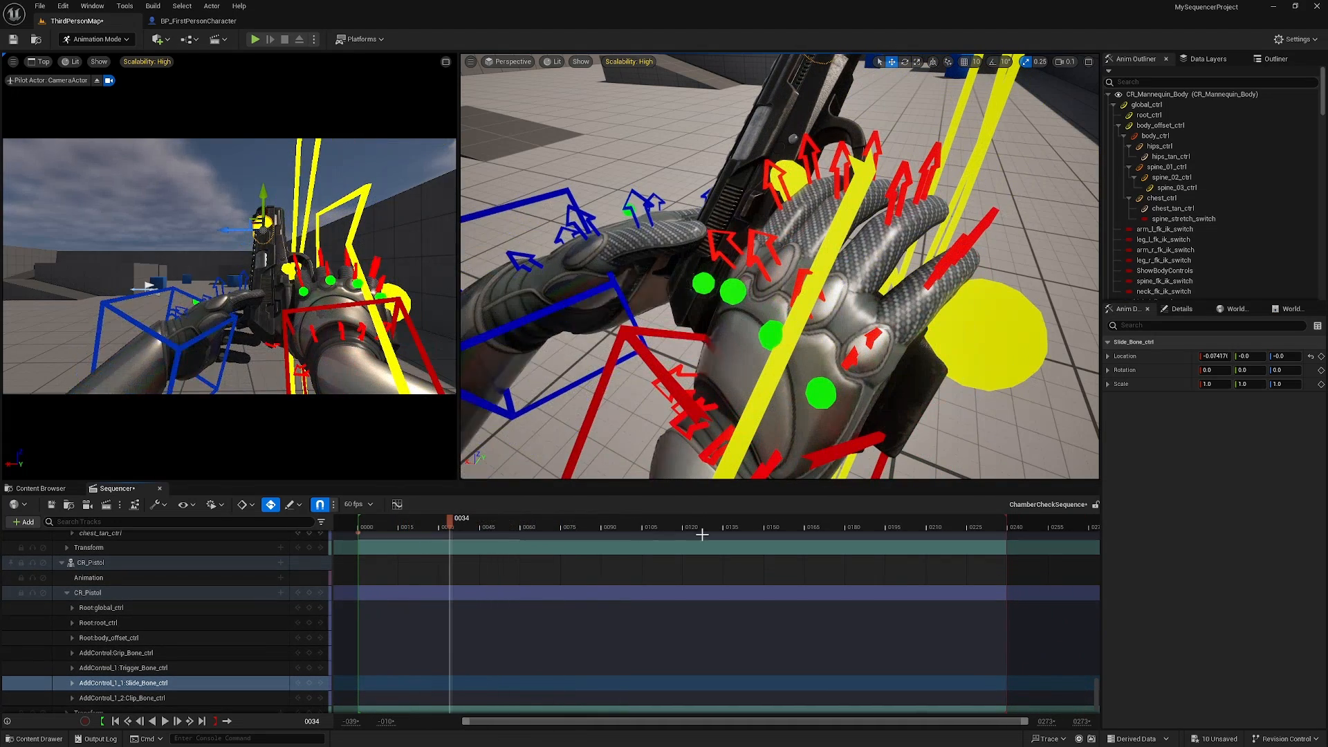
pyautogui.moveTo(1096, 692); pyautogui.dragTo(1099, 633)
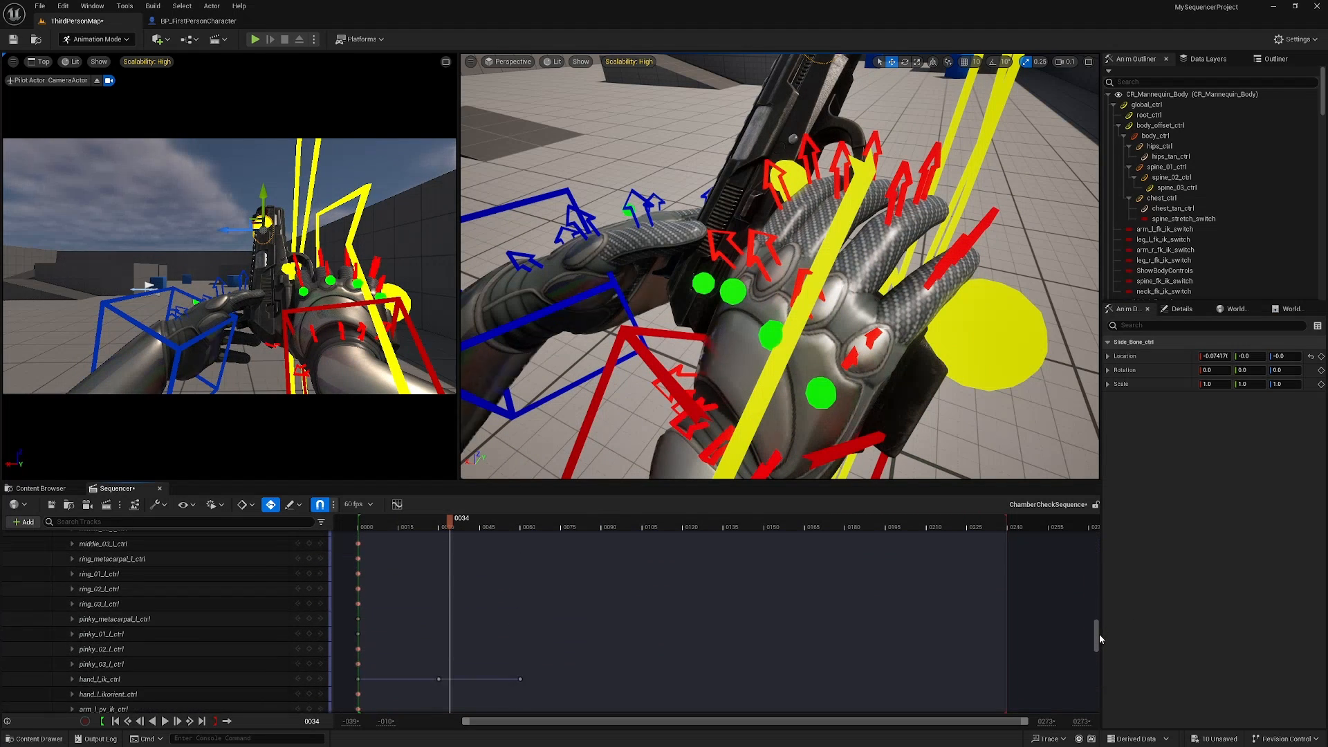
pyautogui.click(438, 525)
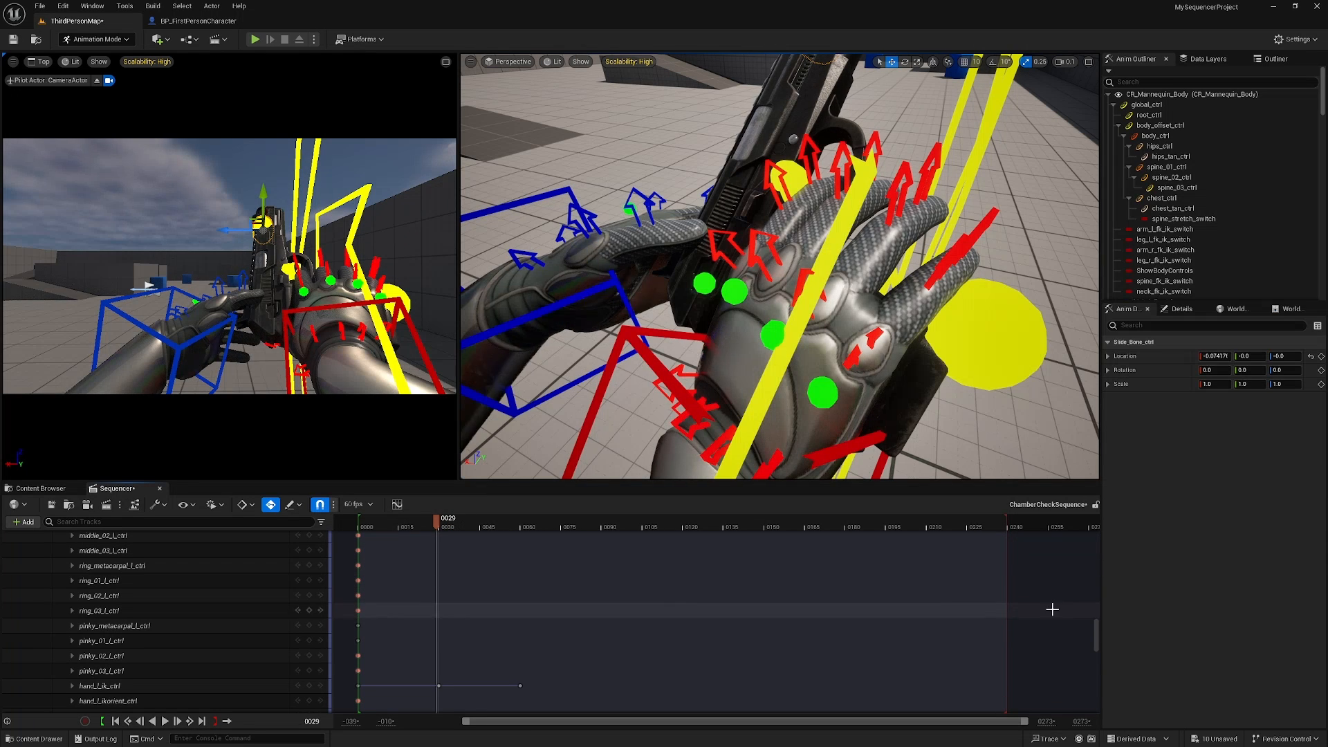
pyautogui.moveTo(1097, 631); pyautogui.dragTo(1101, 692)
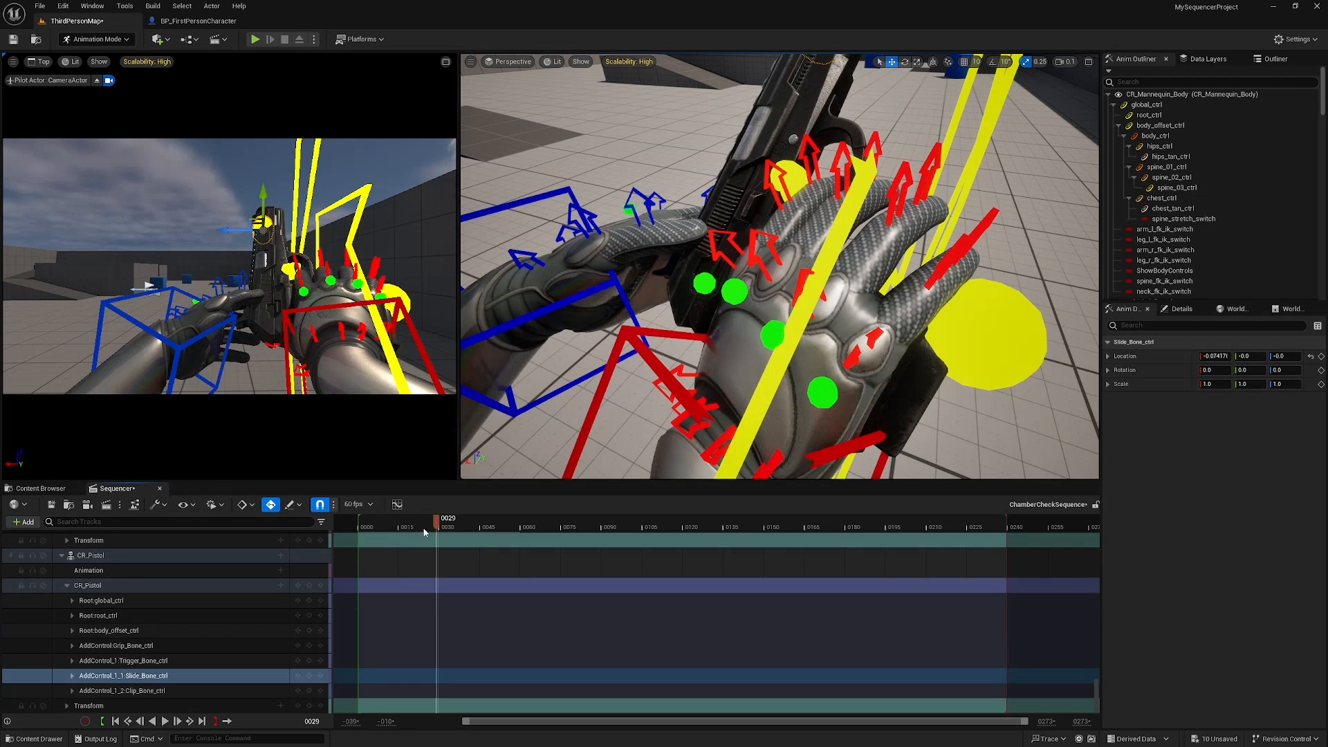
# Key all CR_Pistol controls at frame 0, and key Slide_Bone_ctrl in its forward position at frame 30
pyautogui.moveTo(435, 530); pyautogui.dragTo(361, 528)
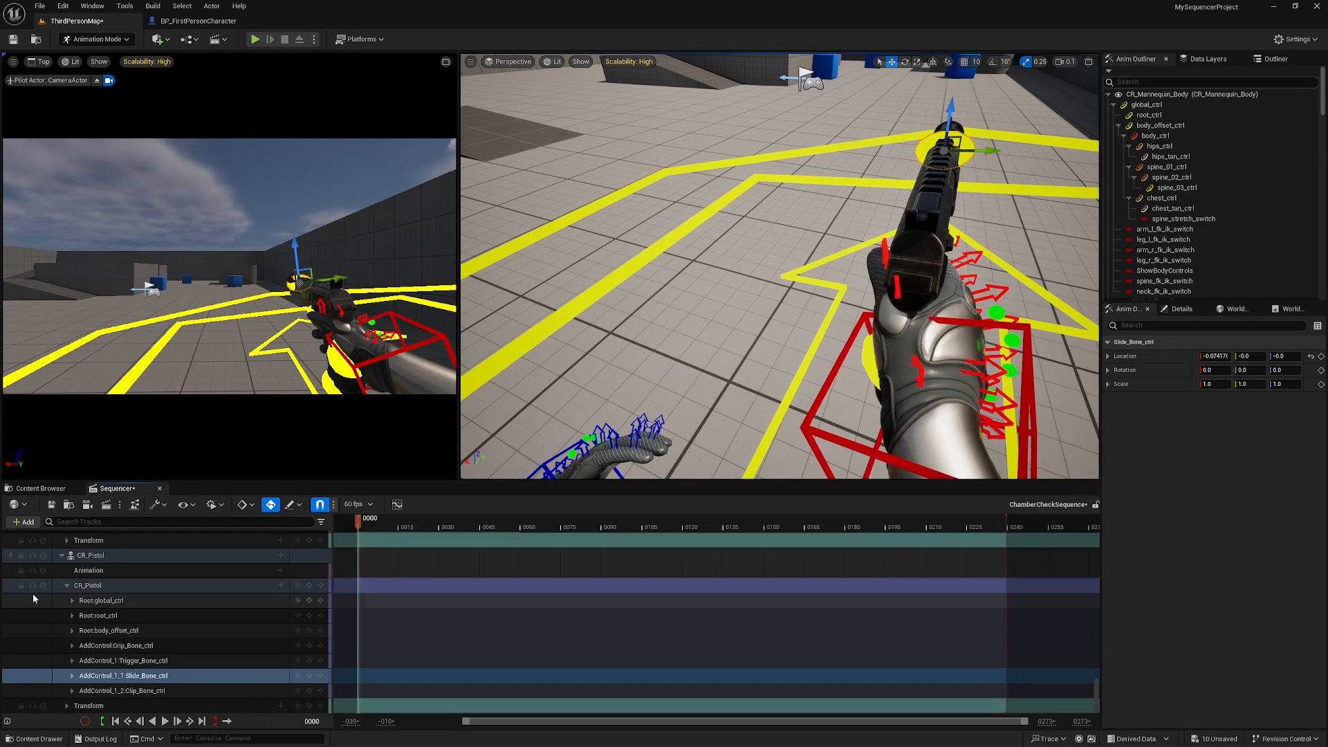
pyautogui.click(310, 586)
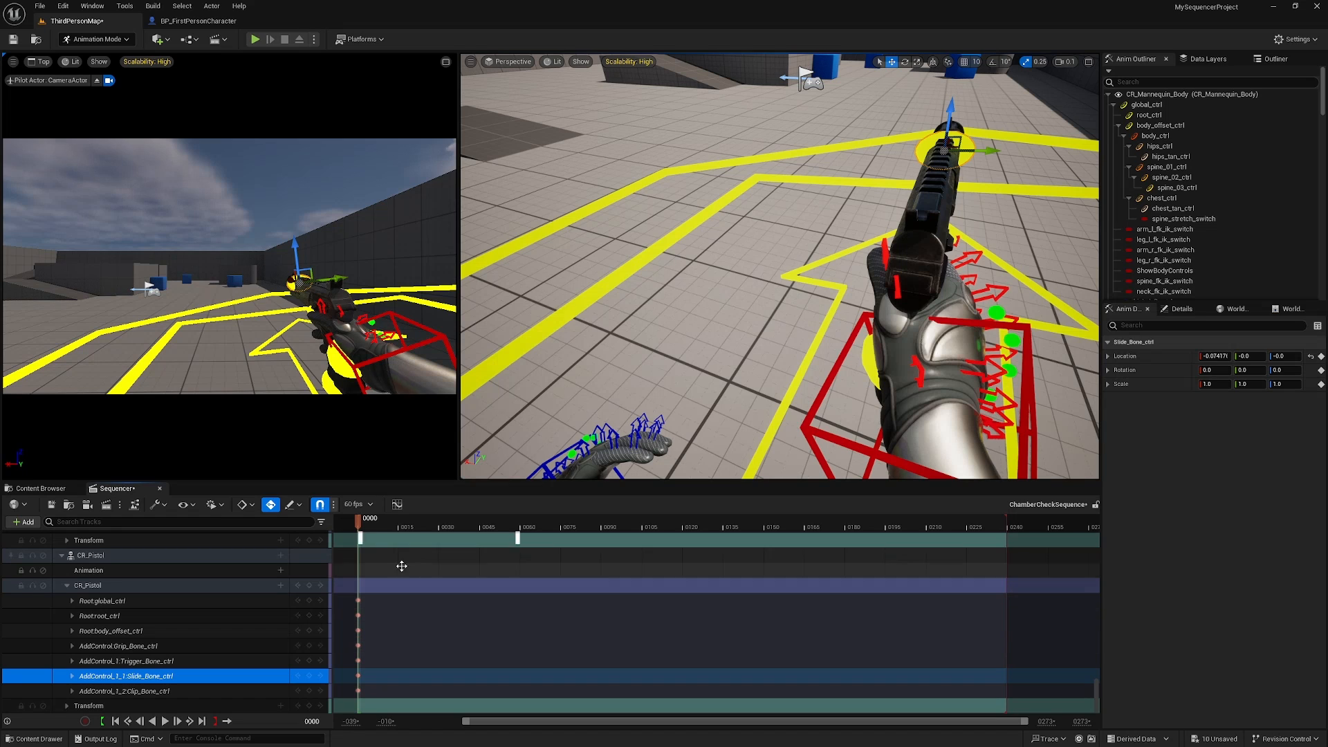
pyautogui.click(439, 526)
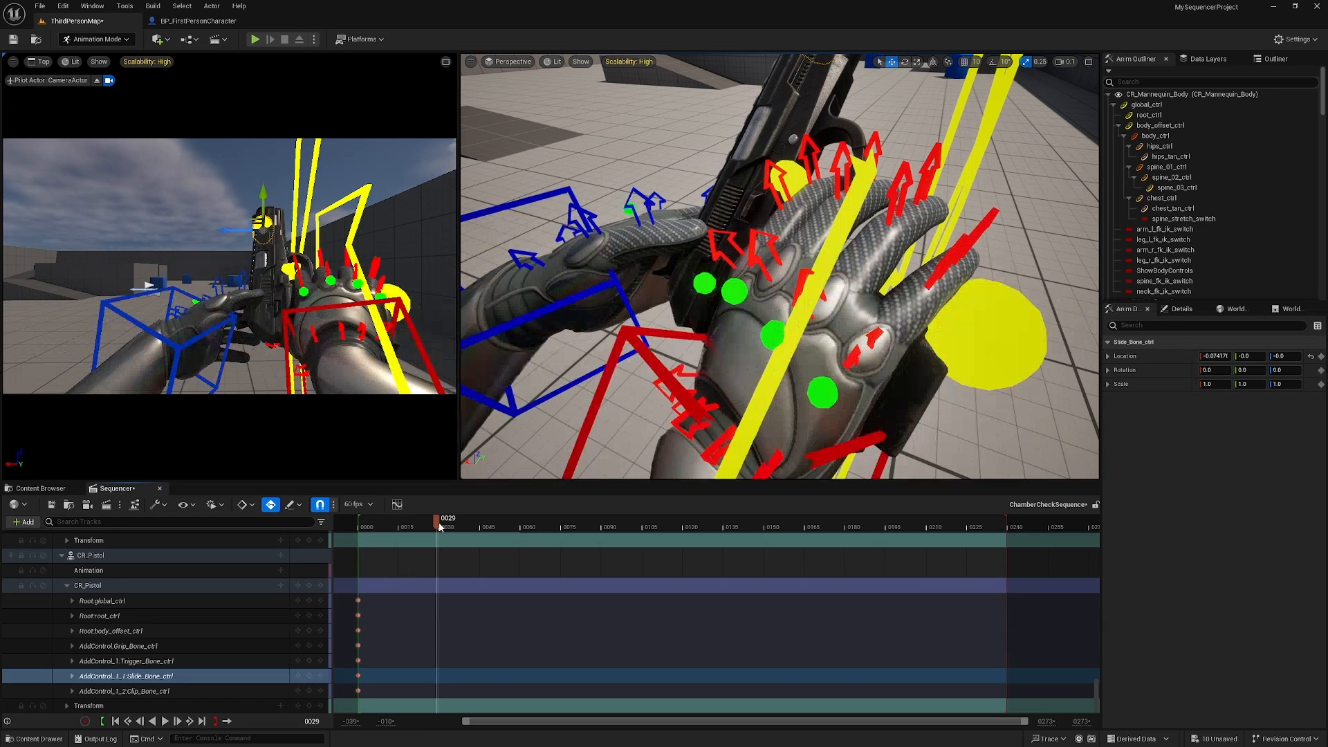
pyautogui.moveTo(438, 523); pyautogui.dragTo(441, 522)
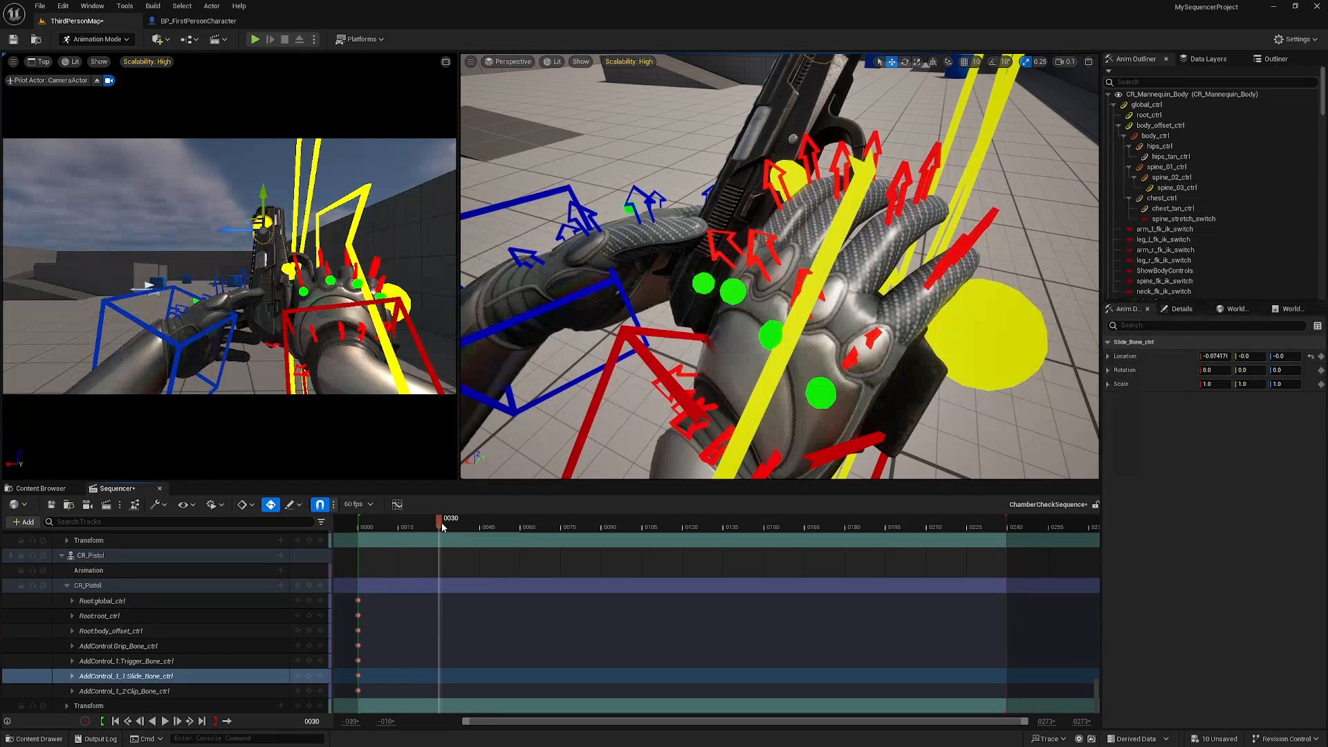
pyautogui.click(309, 676)
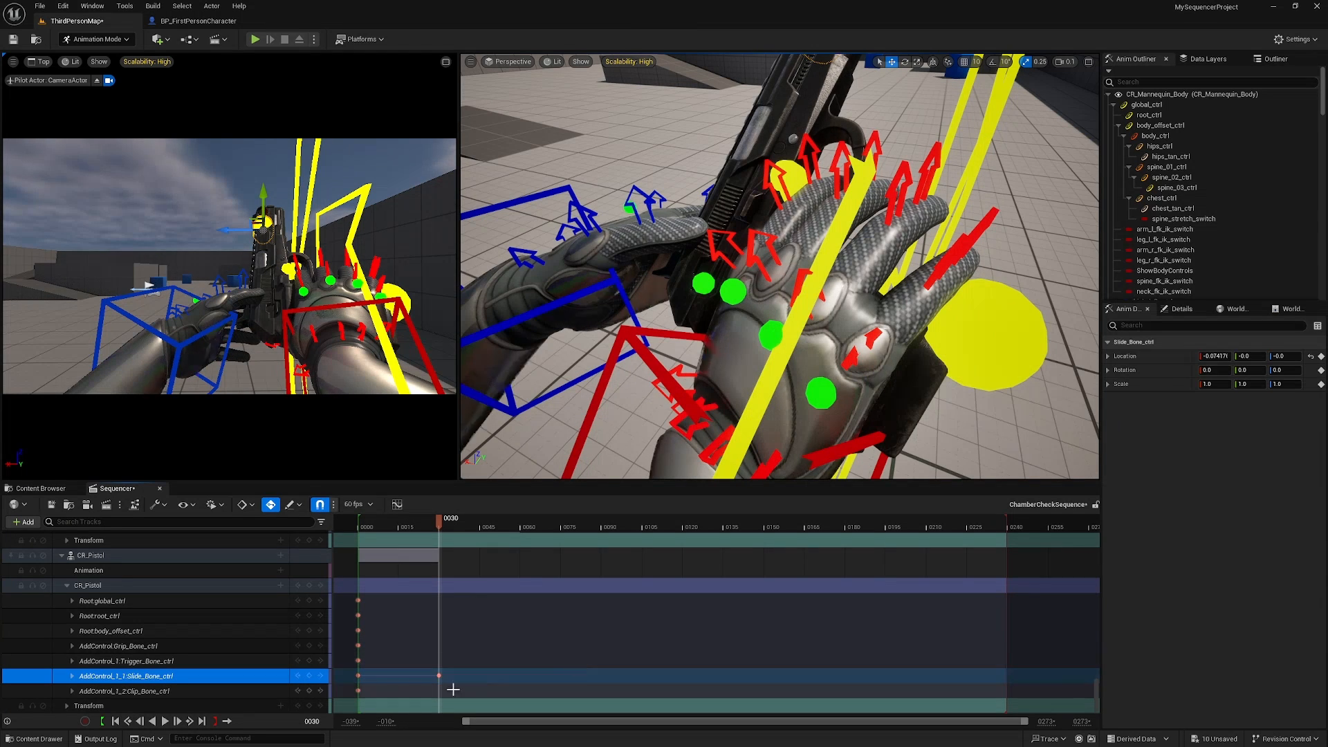
# At frame 60, pull the pistol's Slide_Bone_ctrl back to an X location of about -10.4
pyautogui.moveTo(439, 521); pyautogui.dragTo(521, 529)
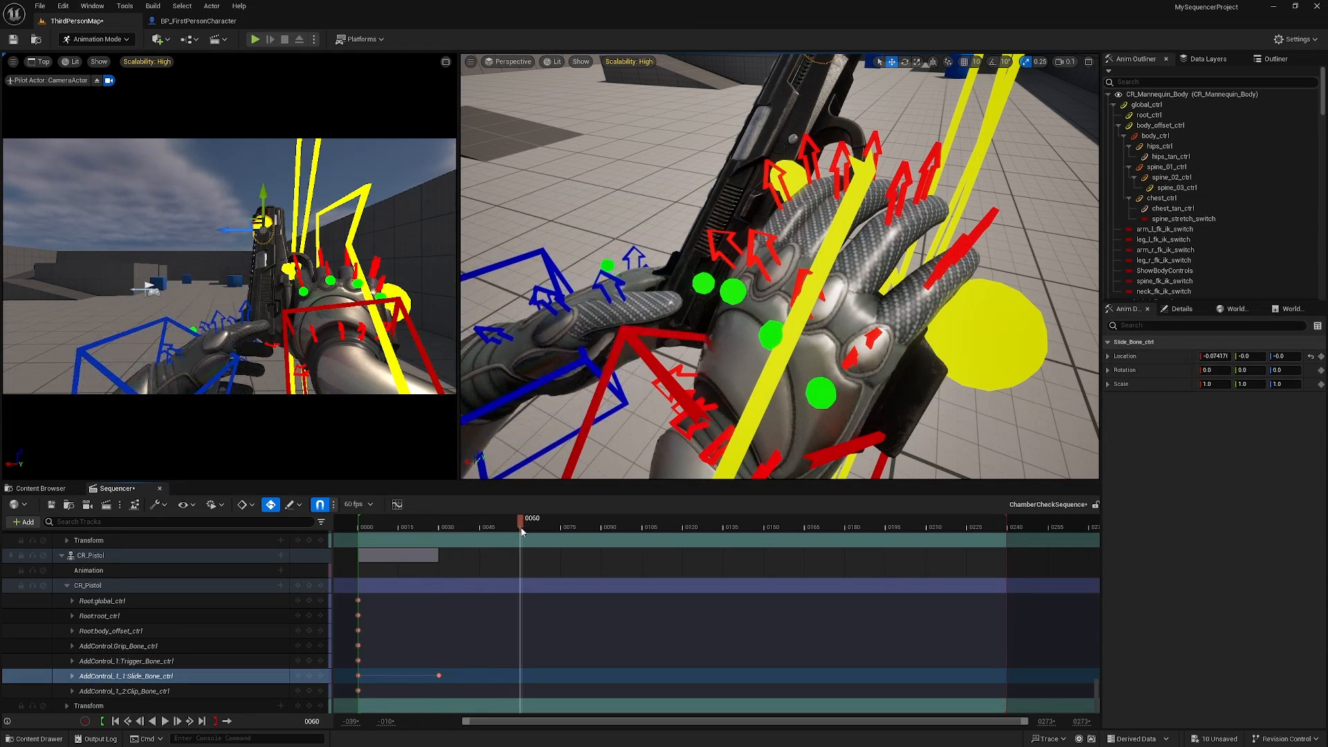
pyautogui.moveTo(882, 191); pyautogui.dragTo(936, 149, button='right')
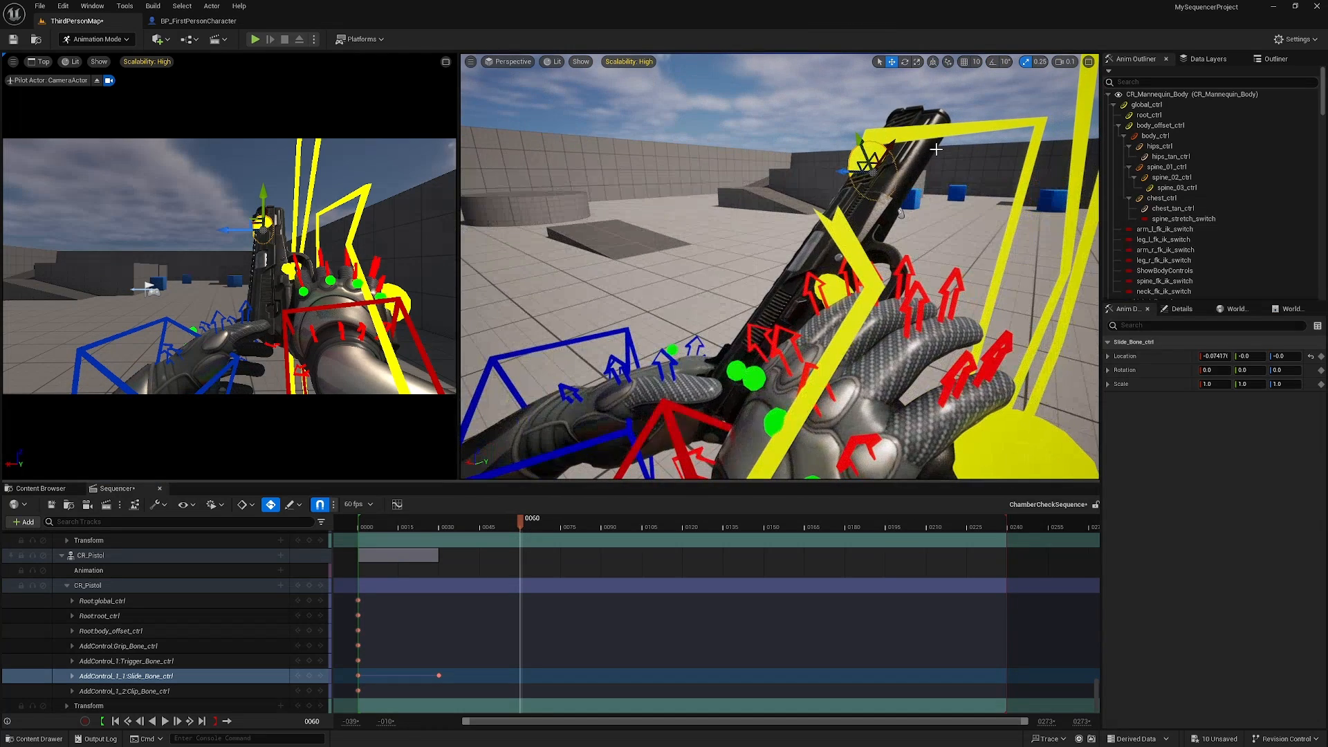
pyautogui.moveTo(887, 145); pyautogui.dragTo(858, 178)
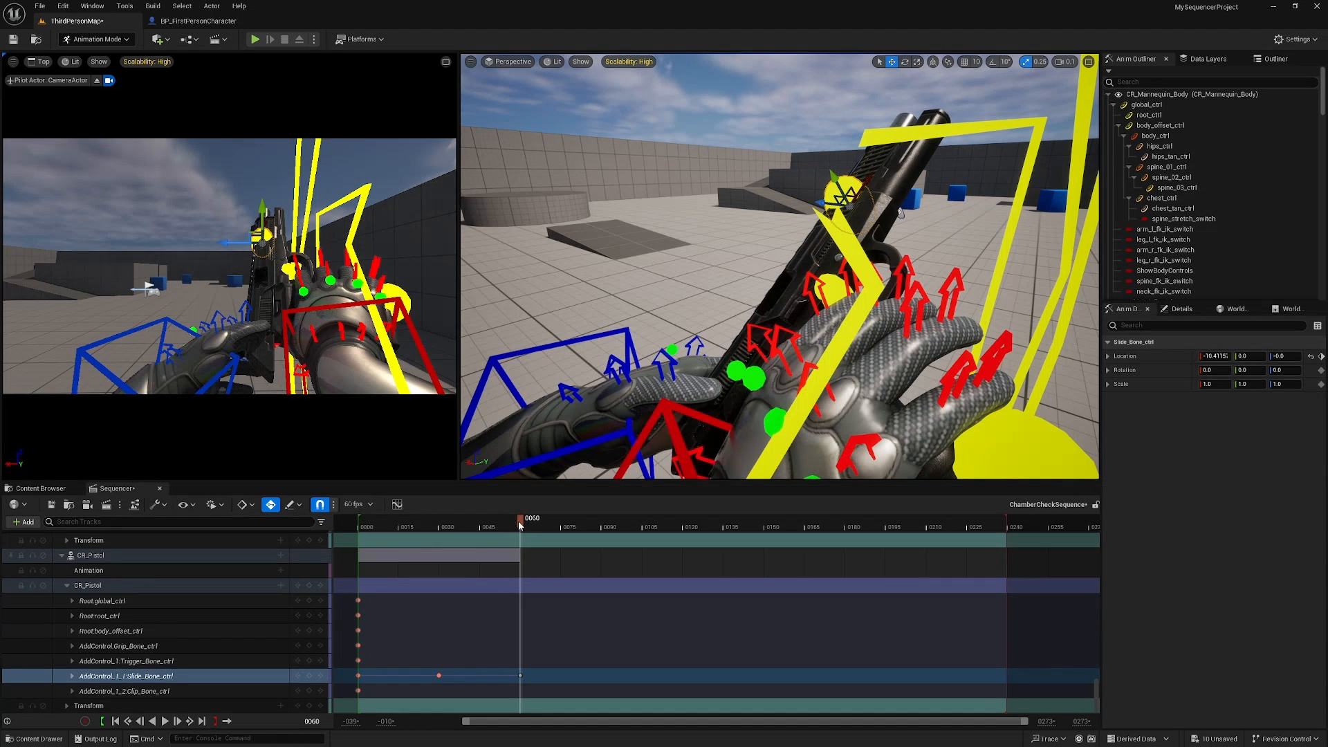
# At frame 90, adjust the left thumb's pose with its finger controls, starting from thumb_02_l_ctrl
pyautogui.moveTo(520, 525); pyautogui.dragTo(519, 564)
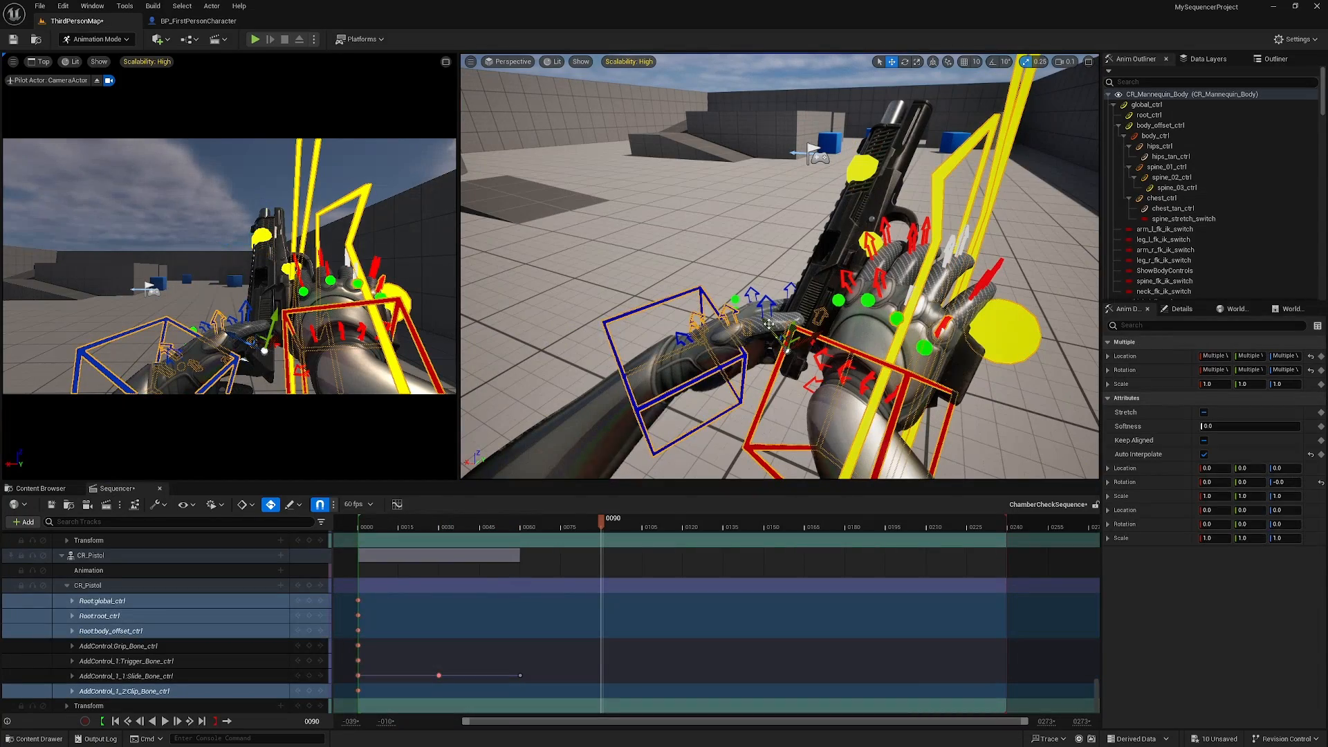
pyautogui.moveTo(778, 317); pyautogui.dragTo(741, 238, button='right')
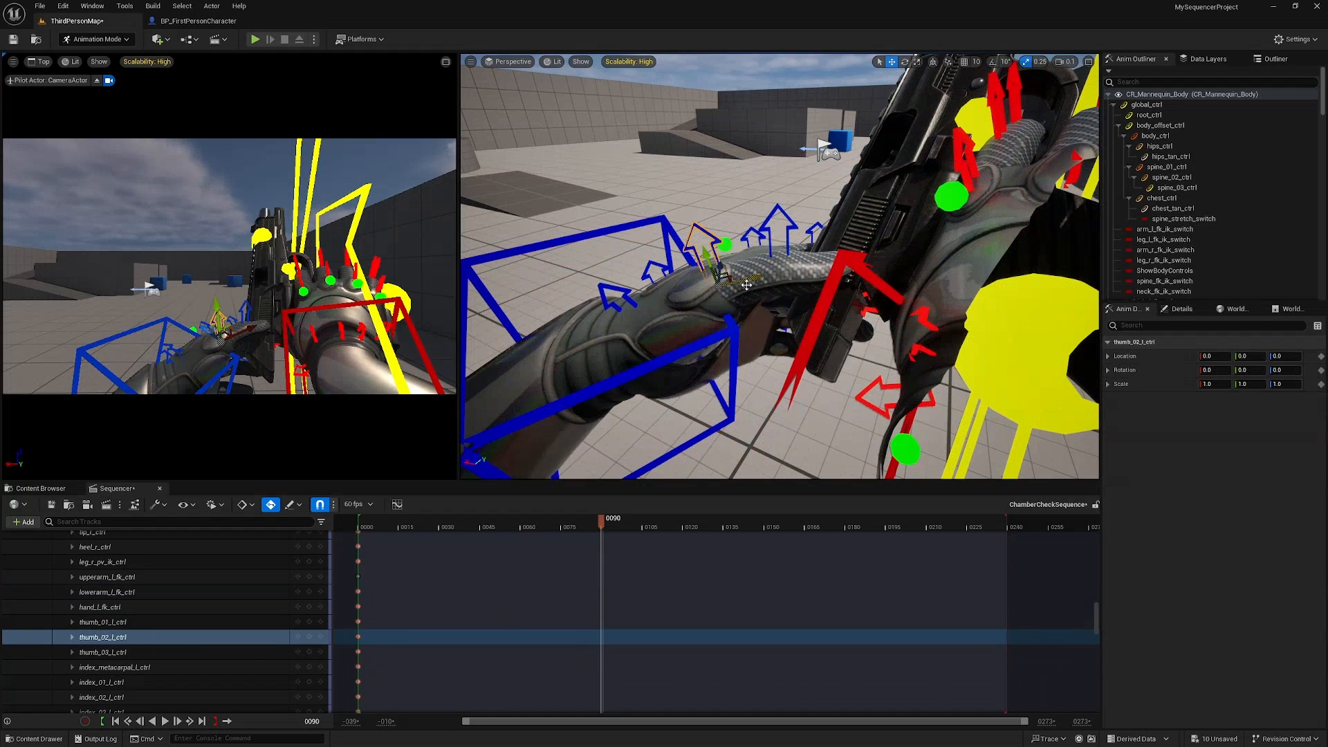
pyautogui.moveTo(742, 254); pyautogui.dragTo(804, 218)
pyautogui.click(779, 215)
# Move hand_l_ik_ctrl off the slide to about -24.2, 49.8, 6.6 at frame 90 and down to about -12.4, 40.4, -6.9 at frame 105
pyautogui.click(614, 231)
pyautogui.press('w')
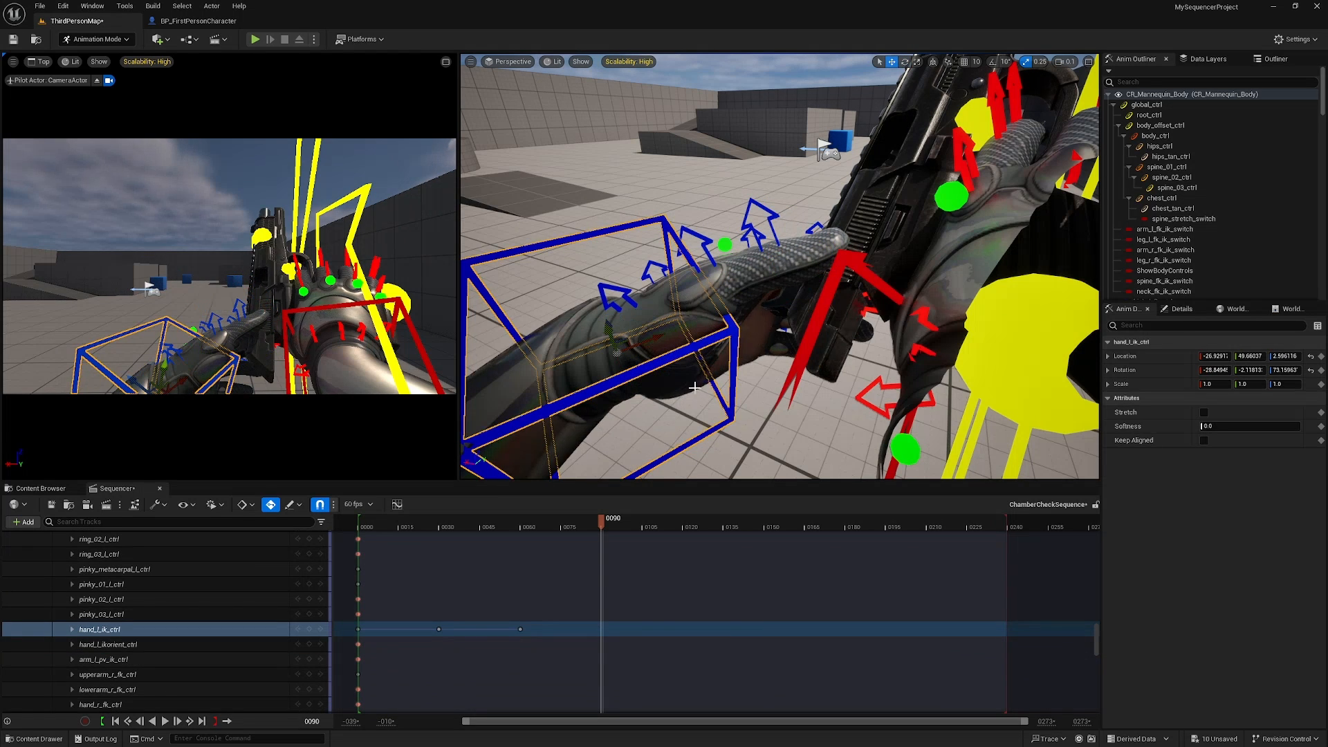
pyautogui.click(932, 62)
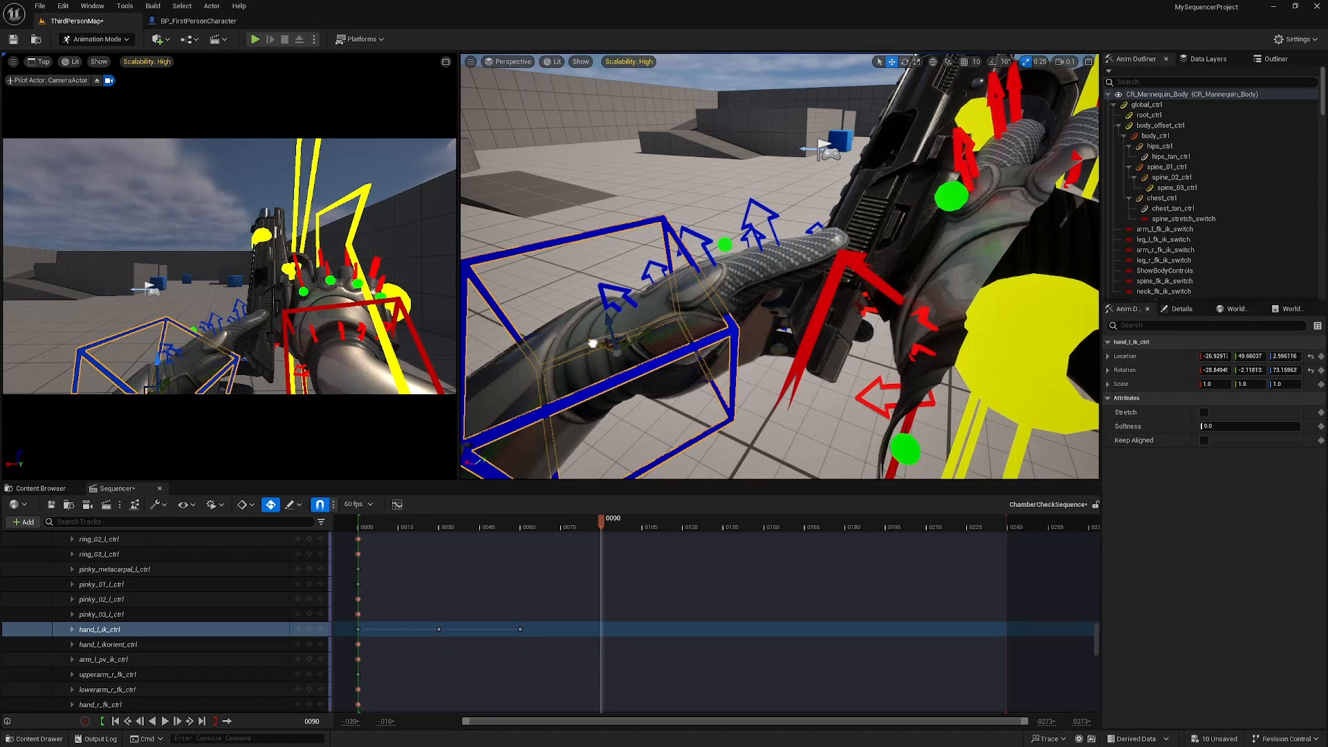
pyautogui.moveTo(593, 343); pyautogui.dragTo(537, 333)
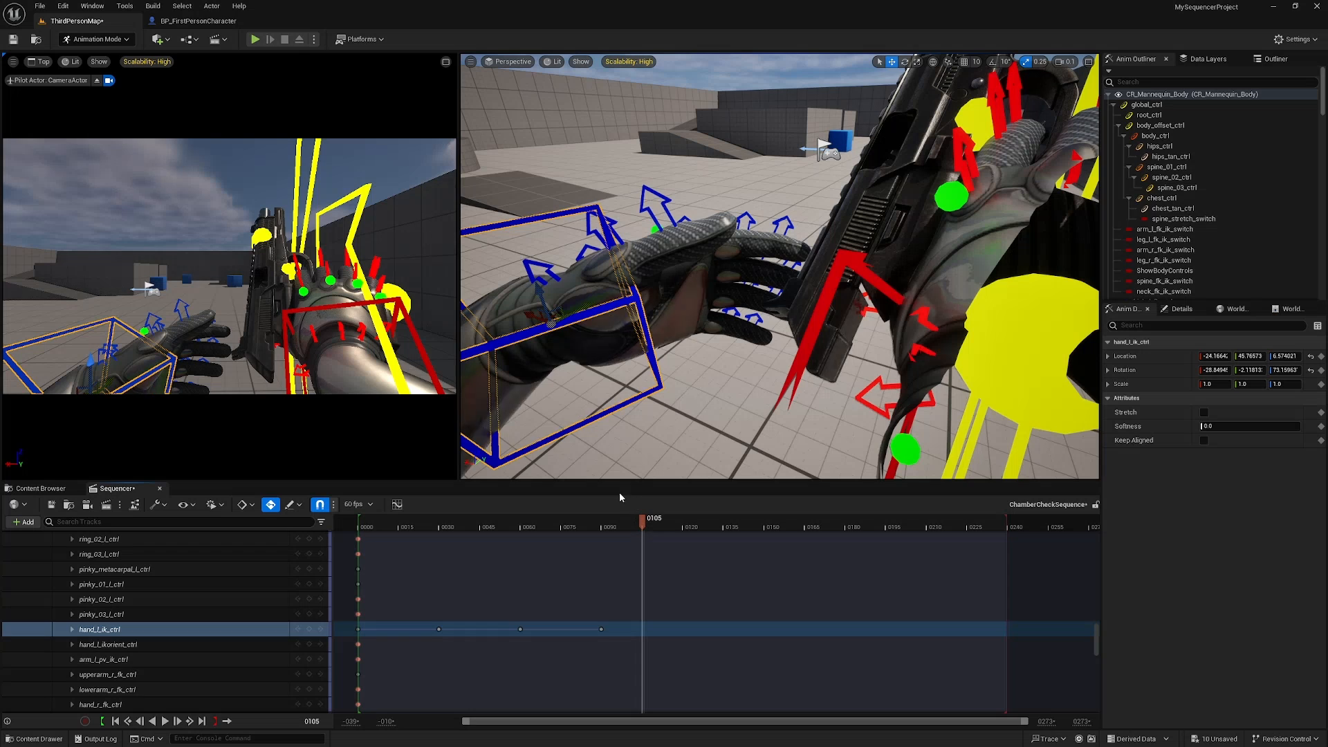
pyautogui.moveTo(535, 290); pyautogui.dragTo(602, 463)
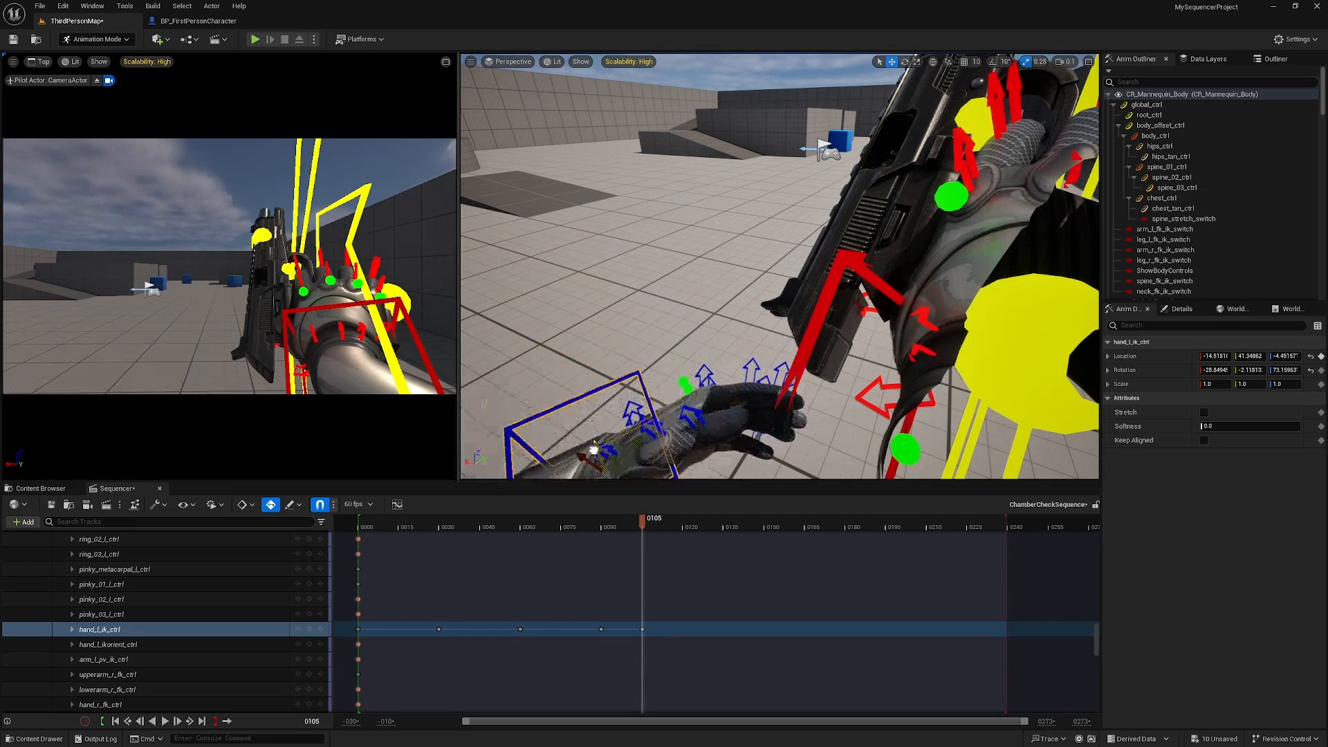
pyautogui.moveTo(669, 419); pyautogui.dragTo(669, 505, button='right')
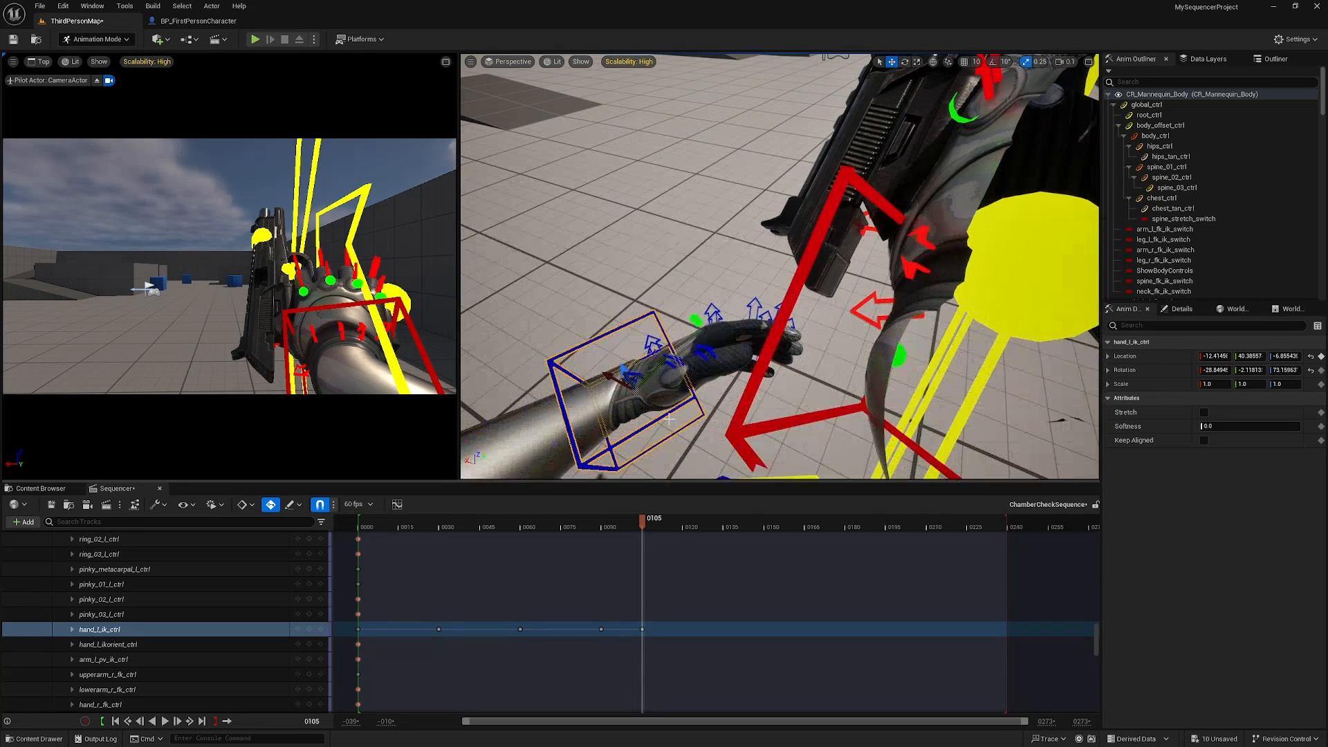
# Copy Slide_Bone_ctrl's frame 0 key to frame 70 to snap the slide forward again
pyautogui.moveTo(645, 524); pyautogui.dragTo(563, 605)
pyautogui.scroll(-2, 543, 559)
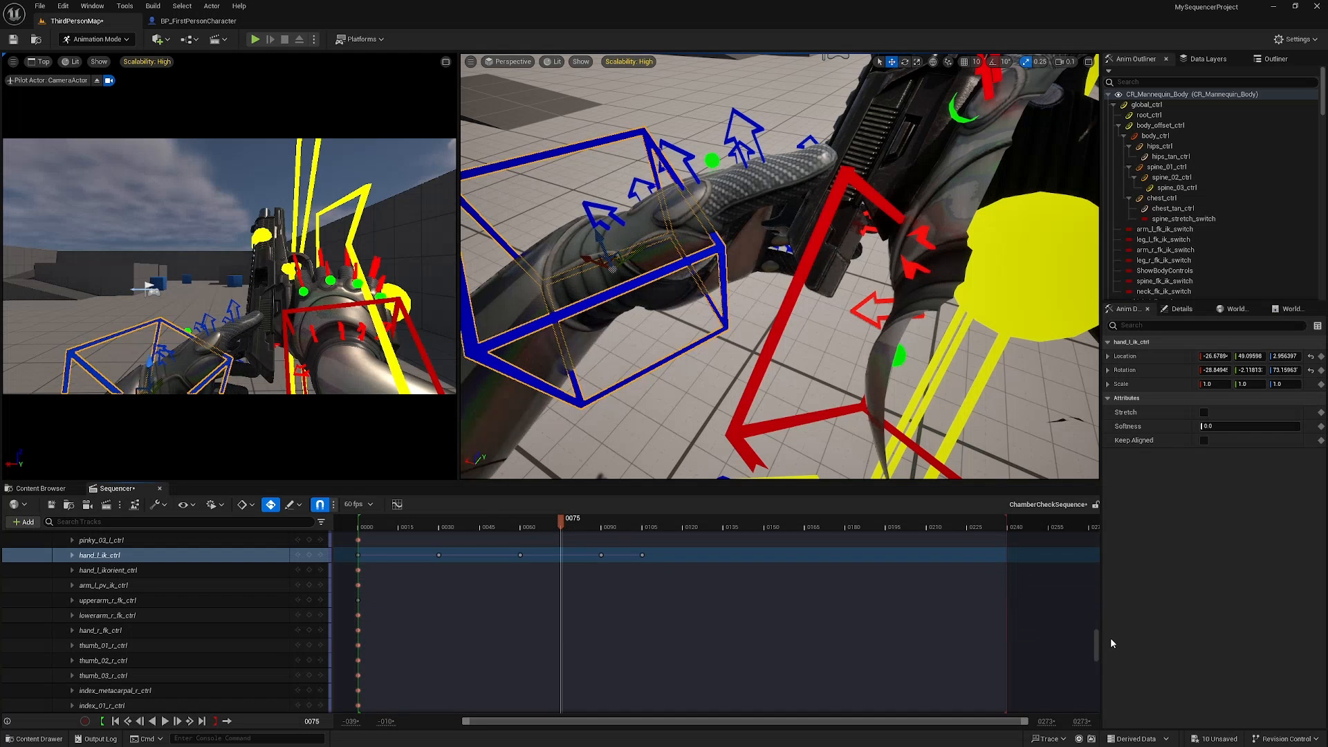
pyautogui.moveTo(1097, 640); pyautogui.dragTo(1097, 644)
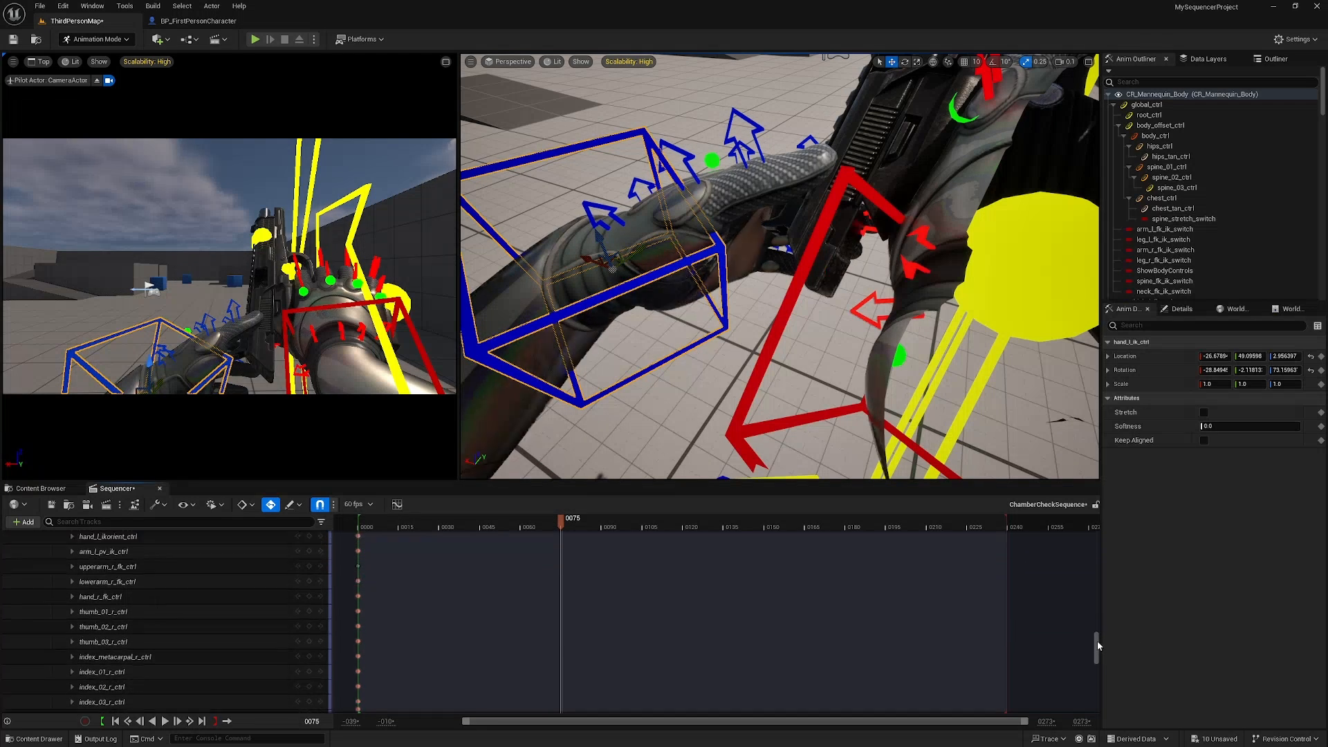
pyautogui.scroll(5, 1097, 641)
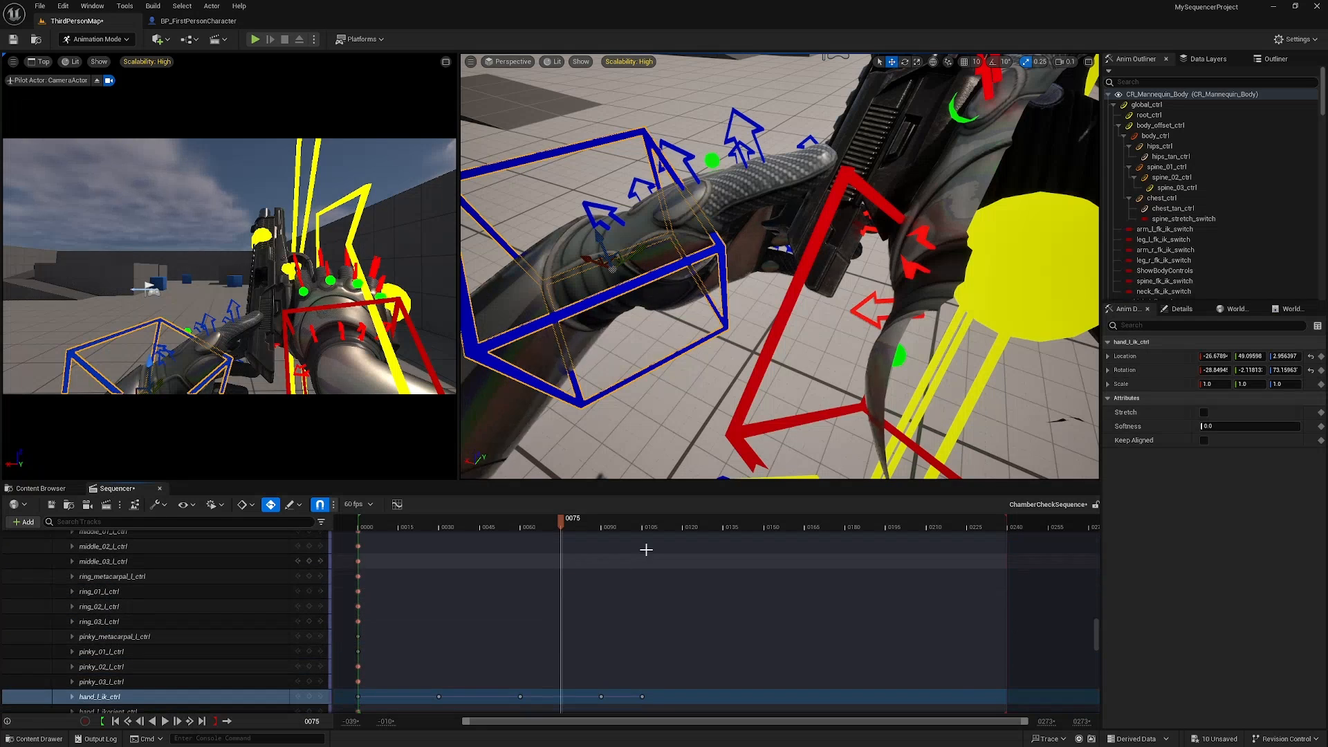
pyautogui.moveTo(557, 518)
pyautogui.mouseDown()
pyautogui.moveTo(539, 534)
pyautogui.moveTo(550, 530)
pyautogui.mouseUp()
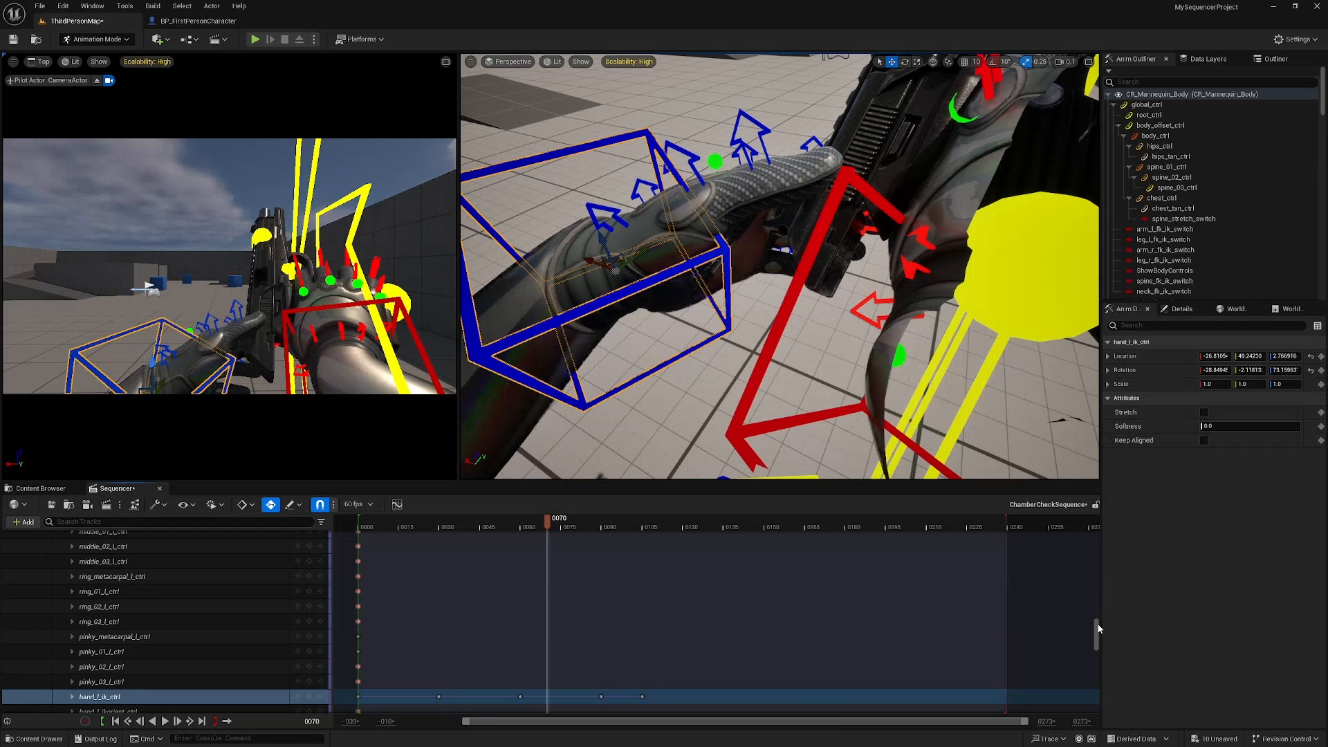
pyautogui.moveTo(1098, 628); pyautogui.dragTo(1103, 683)
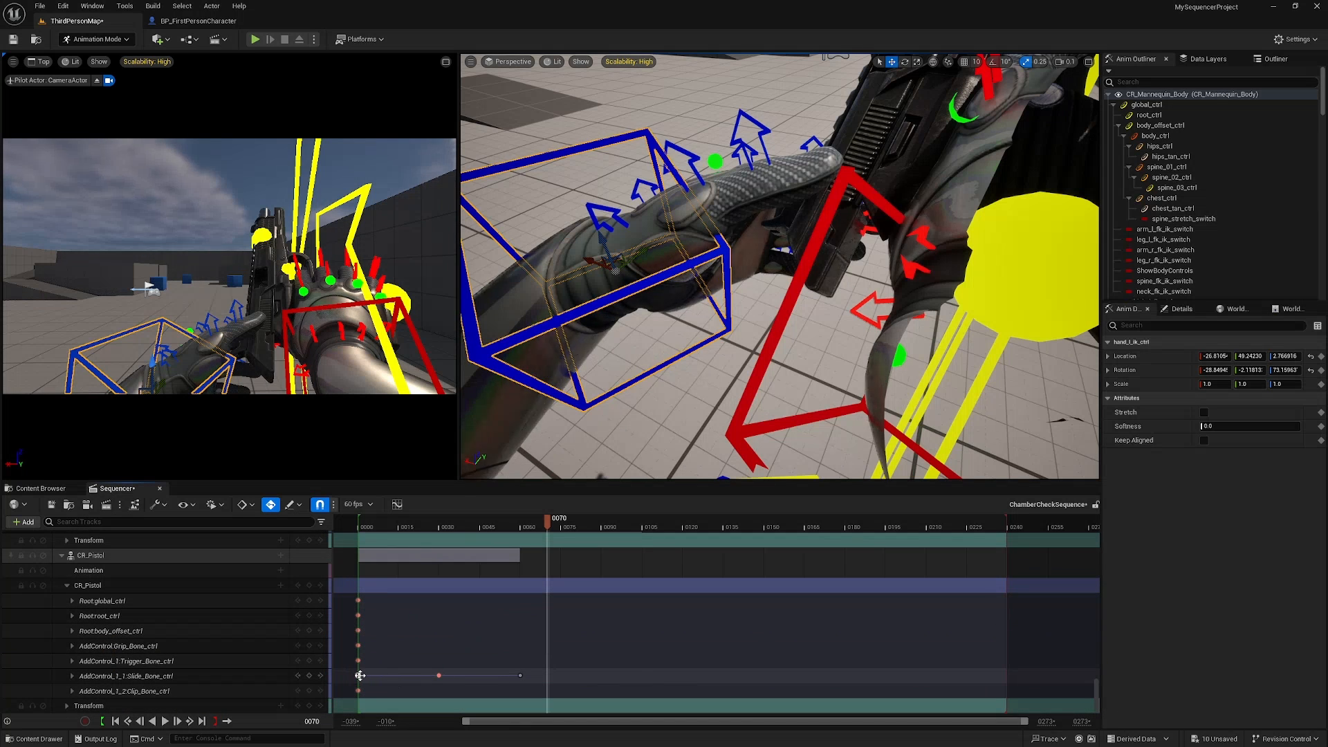
pyautogui.click(357, 675)
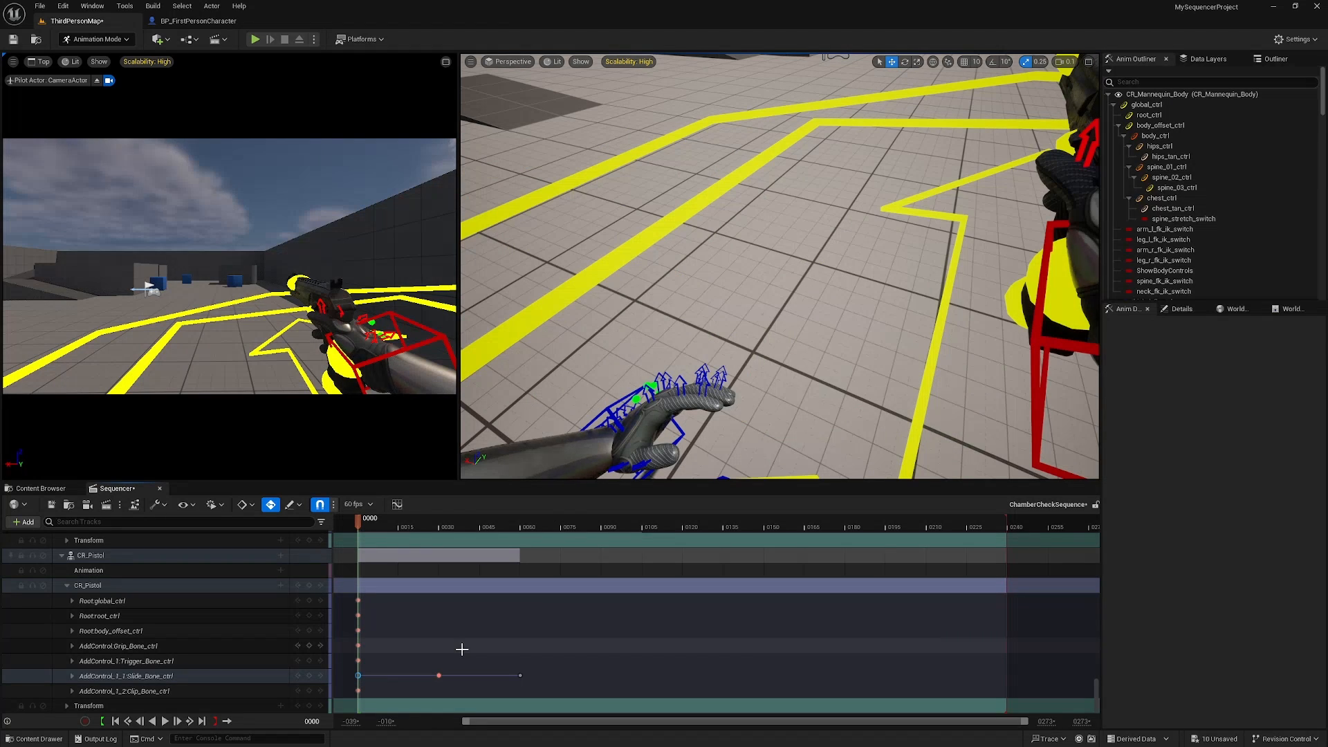
pyautogui.click(548, 520)
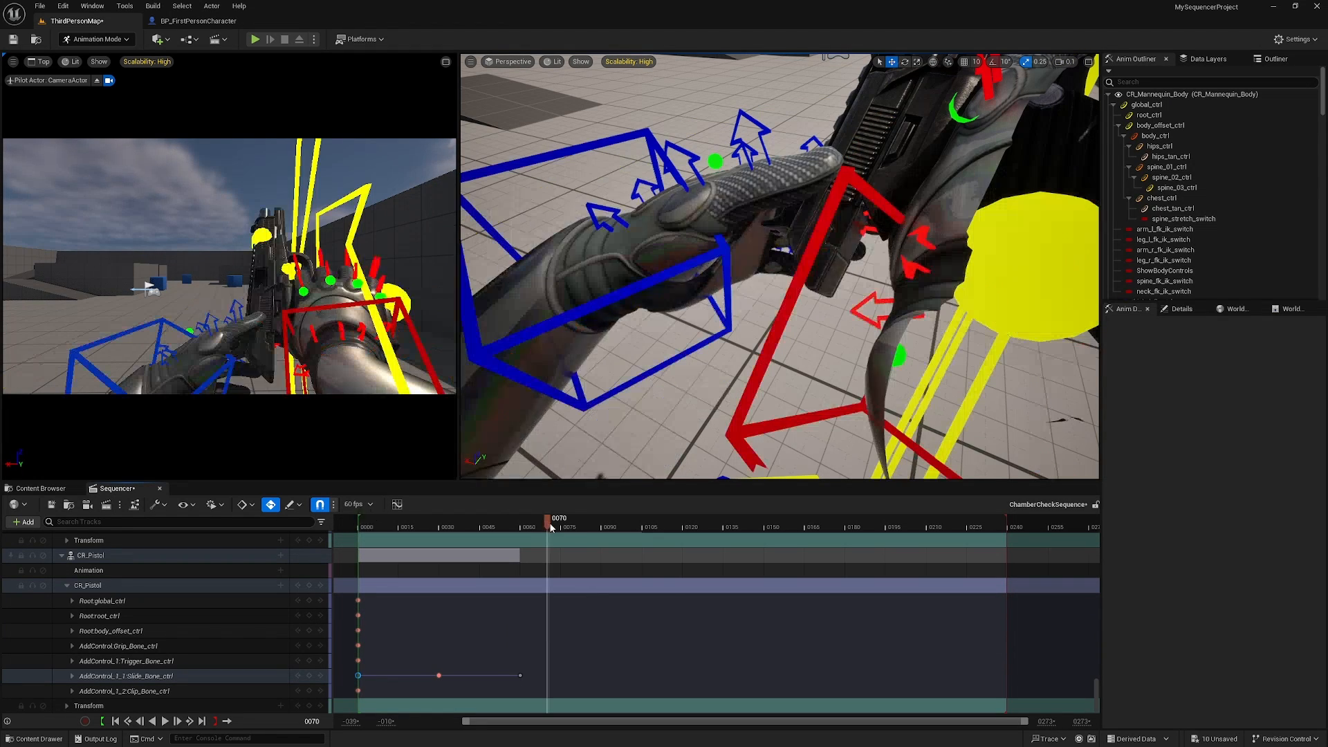
pyautogui.hotkey('ctrl', 'v')
pyautogui.moveTo(548, 522); pyautogui.dragTo(551, 558)
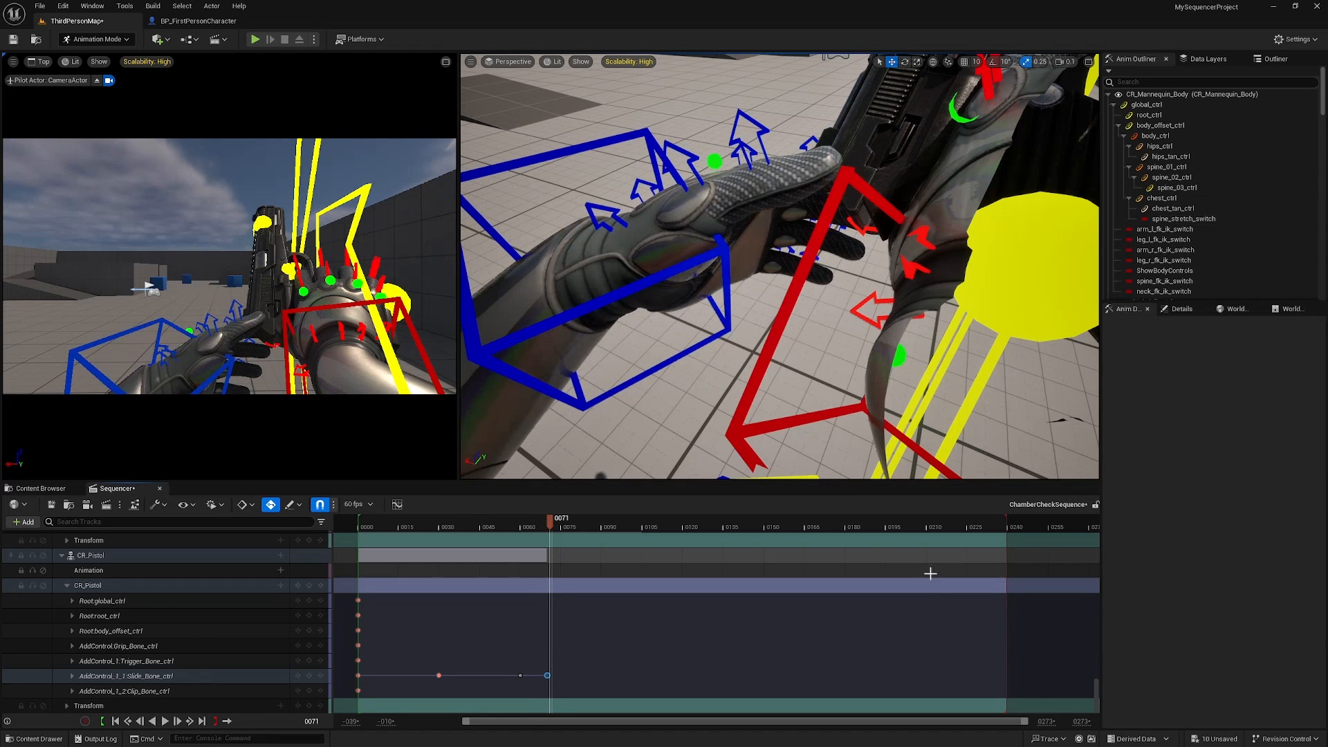
pyautogui.click(555, 529)
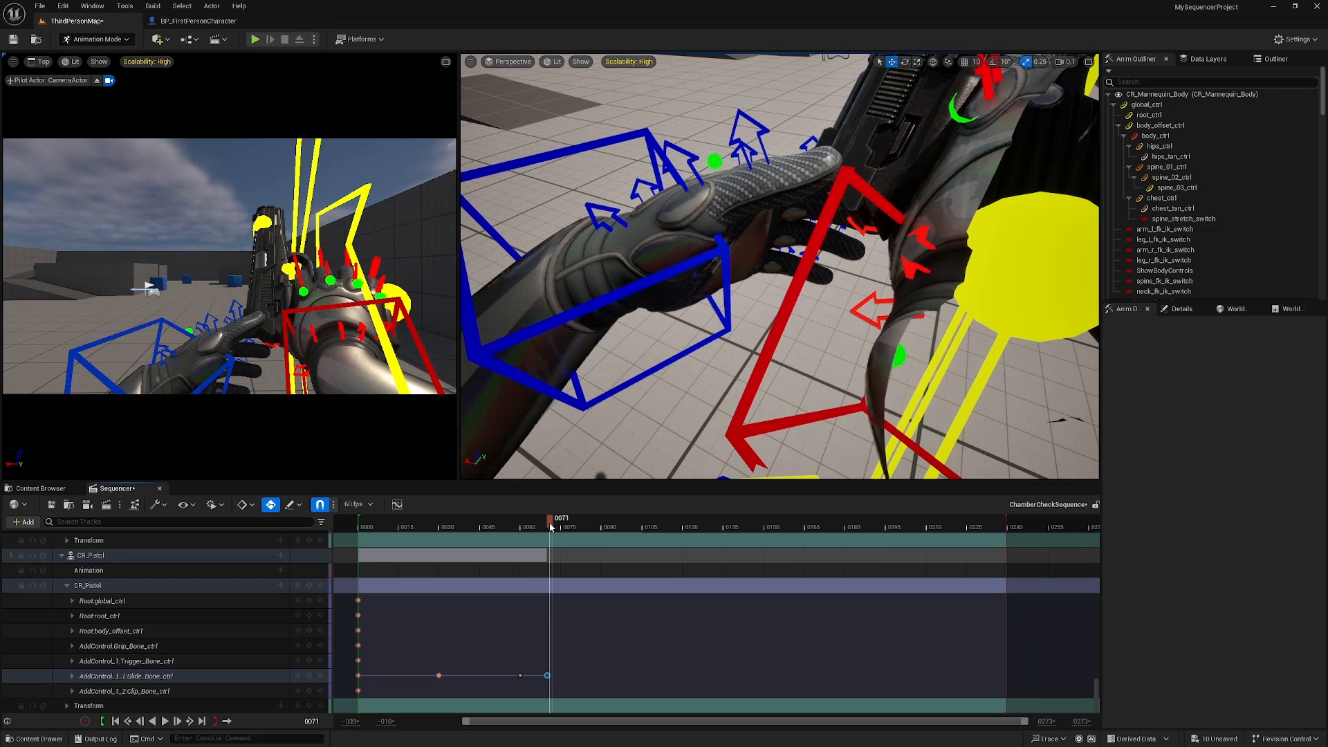
pyautogui.press('Left')
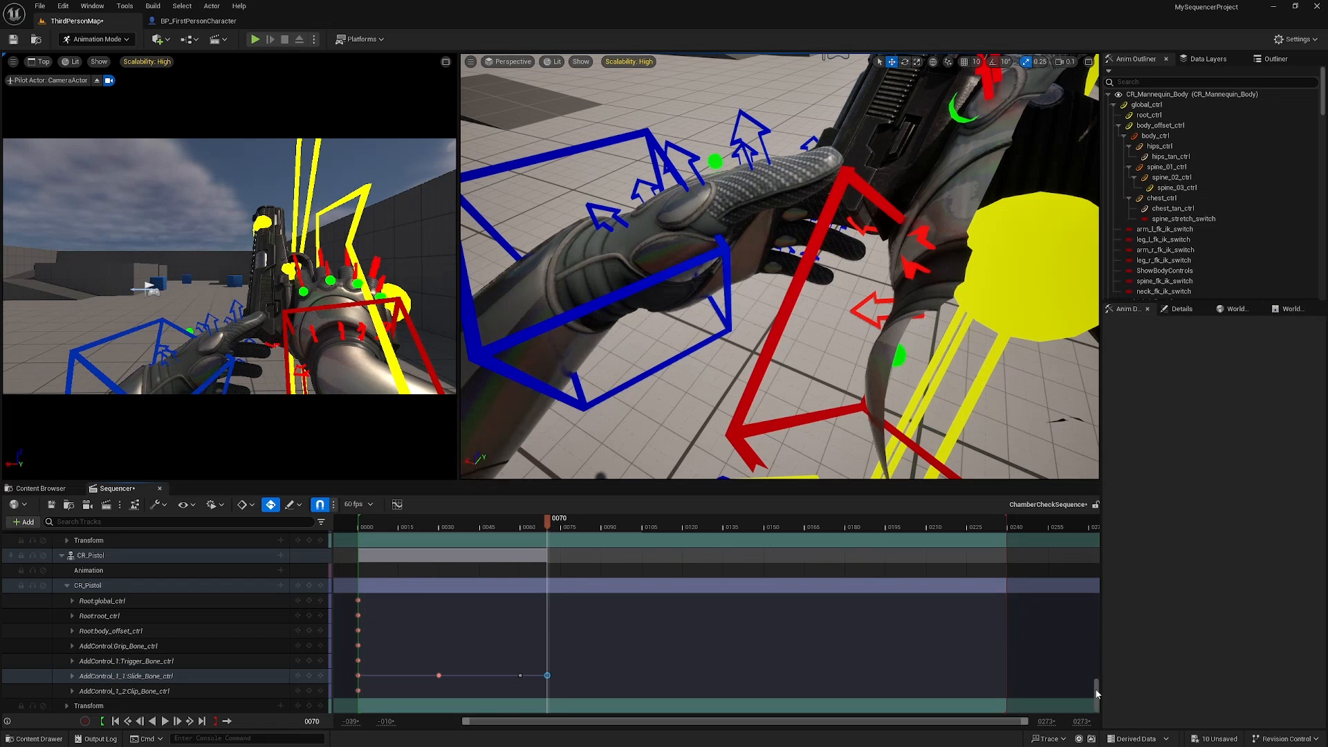
# Key hand_r_ik_ctrl at frame 70 in its current pose to hold the right hand in place
pyautogui.moveTo(1097, 690); pyautogui.dragTo(1100, 662)
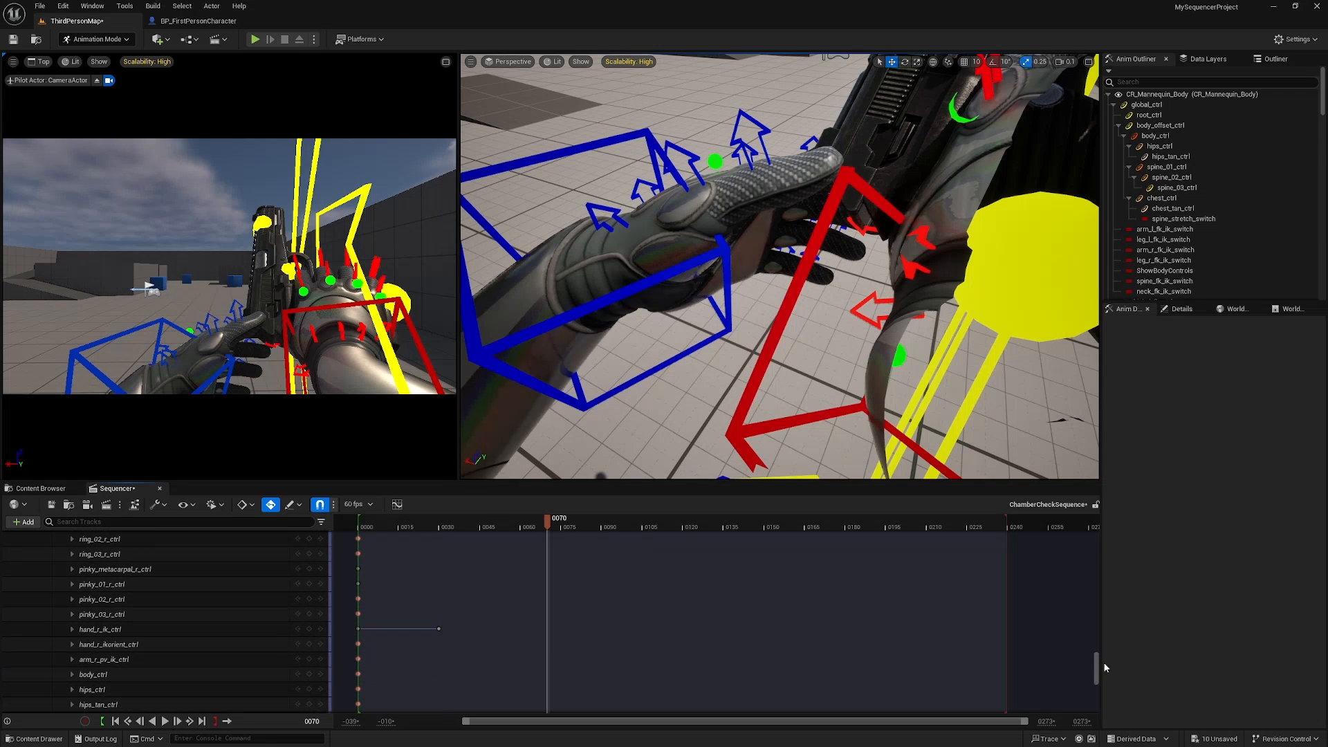
pyautogui.click(309, 630)
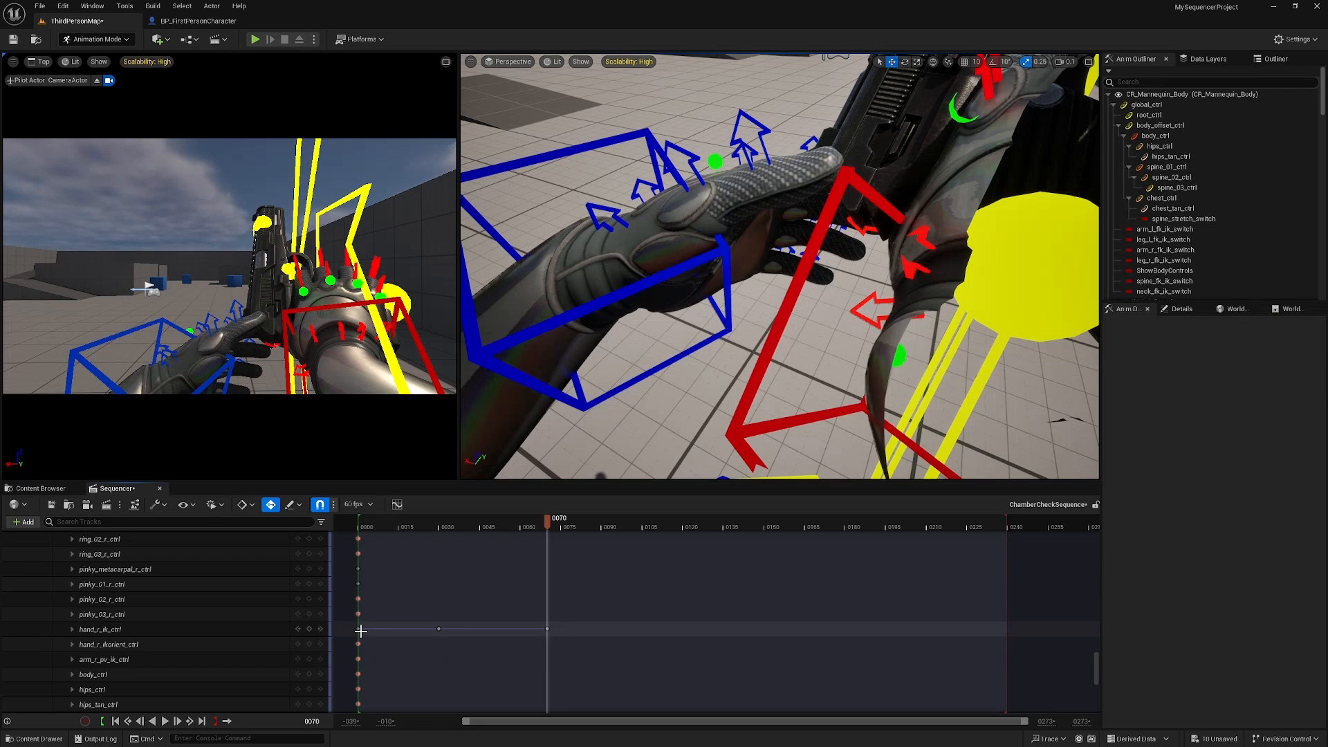
pyautogui.click(438, 629)
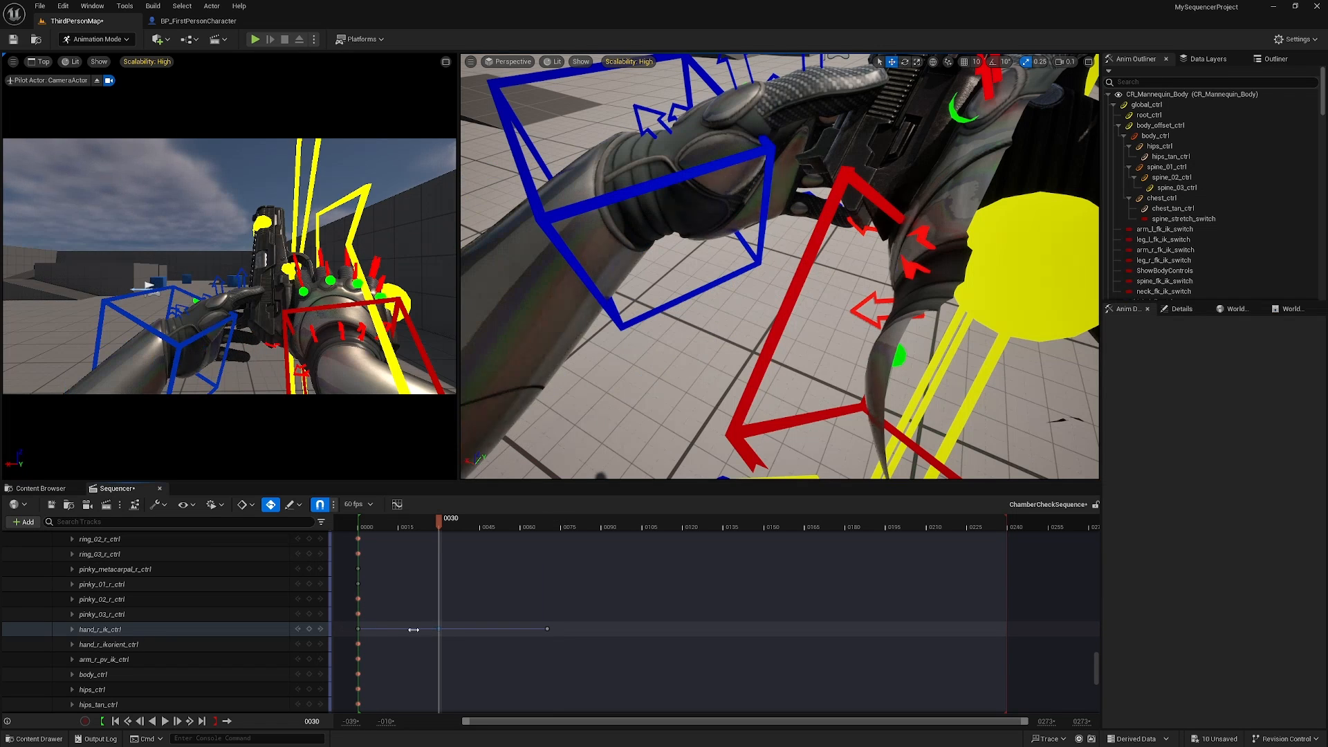
# Copy hand_r_ik_ctrl's frame 0 key to frame 95 so the right hand returns to its idle pose
pyautogui.click(359, 629)
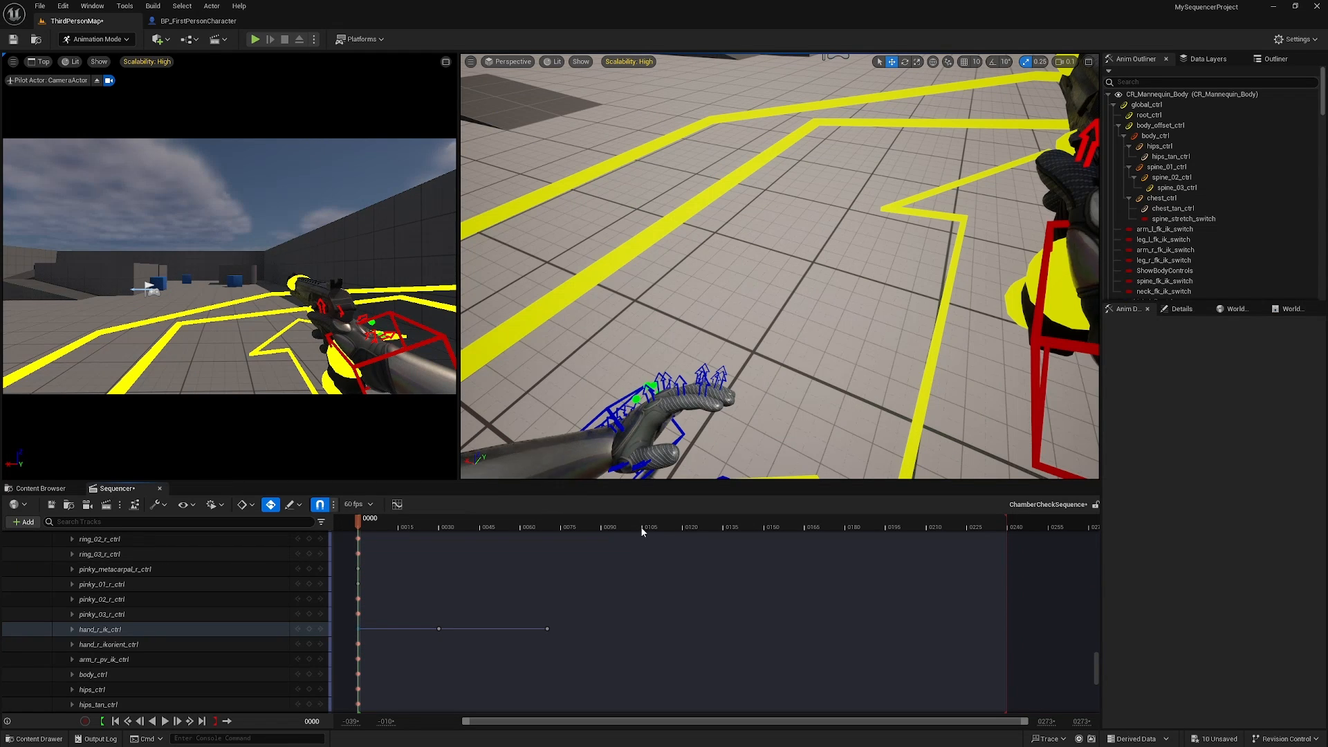
pyautogui.click(619, 530)
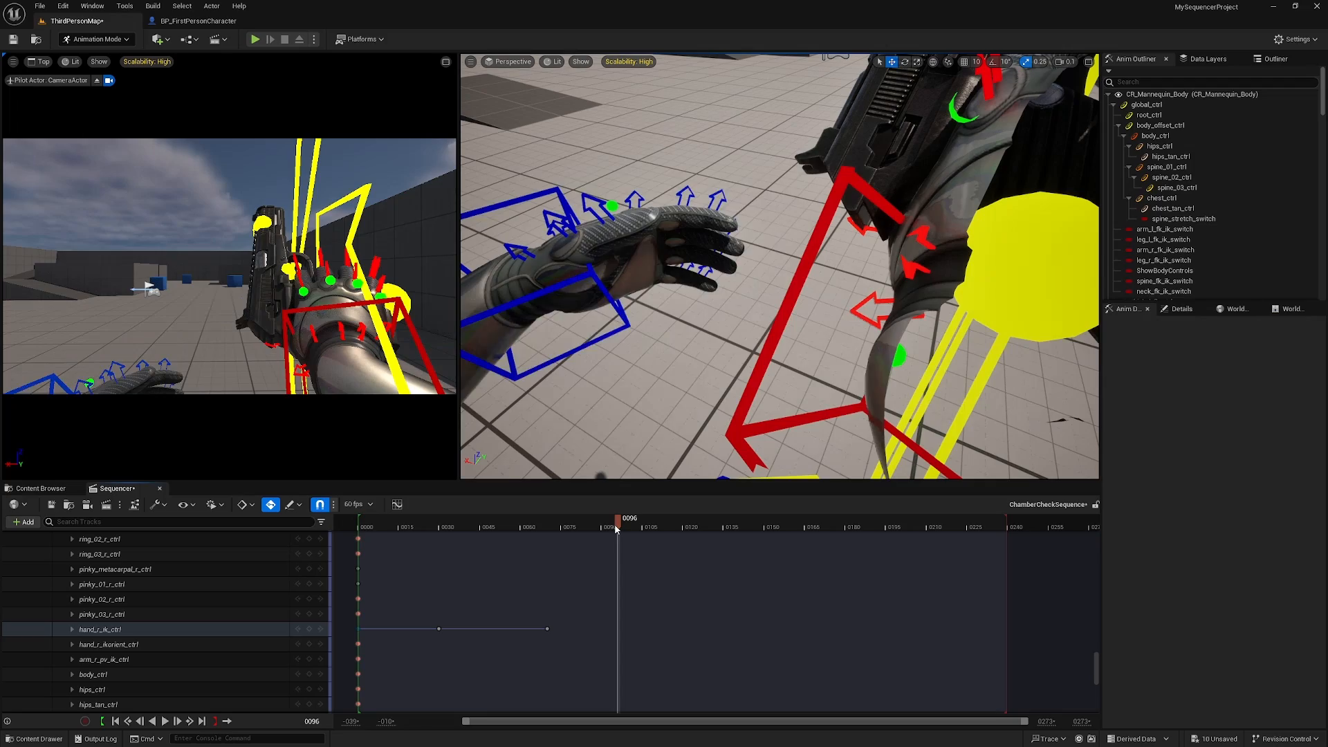
pyautogui.moveTo(615, 526); pyautogui.dragTo(617, 559)
pyautogui.hotkey('ctrl', 'v')
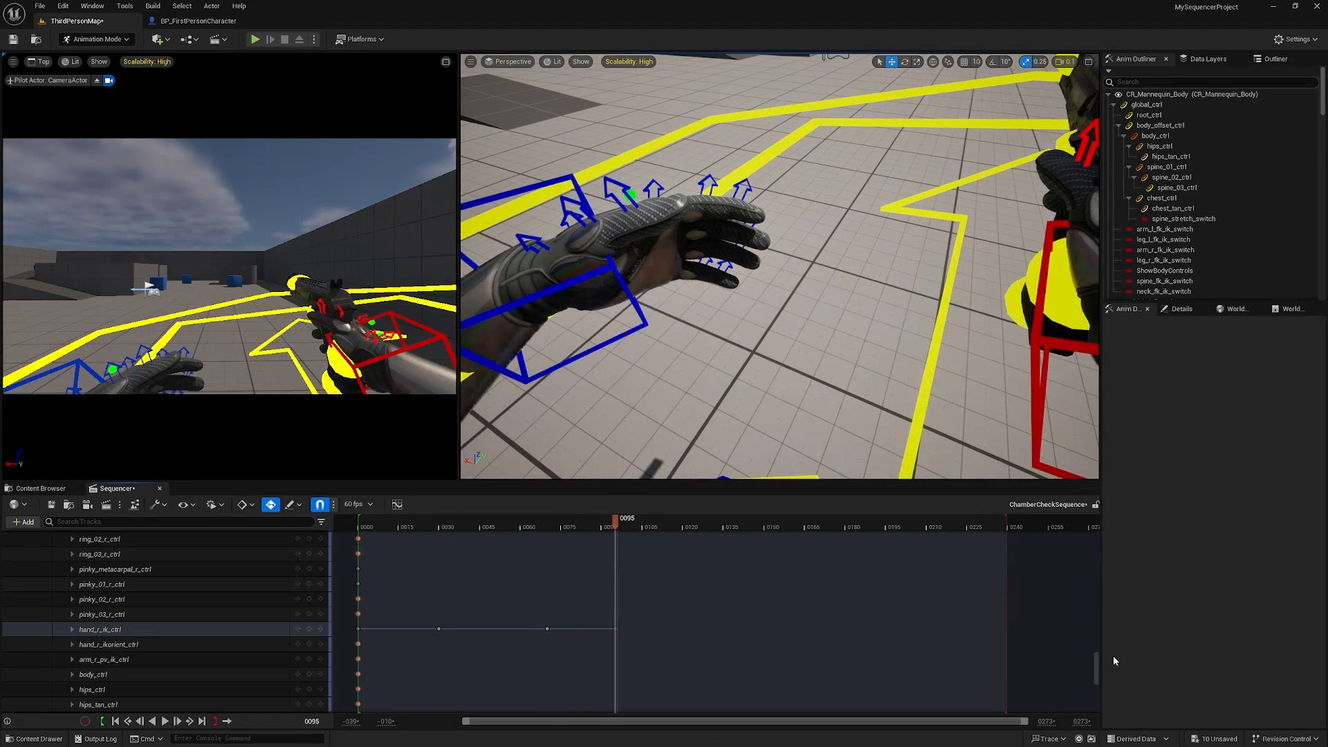
# End the sequence's playback range at frame 105, in line with hand_l_ik_ctrl's last key
pyautogui.moveTo(1097, 663); pyautogui.dragTo(1110, 625)
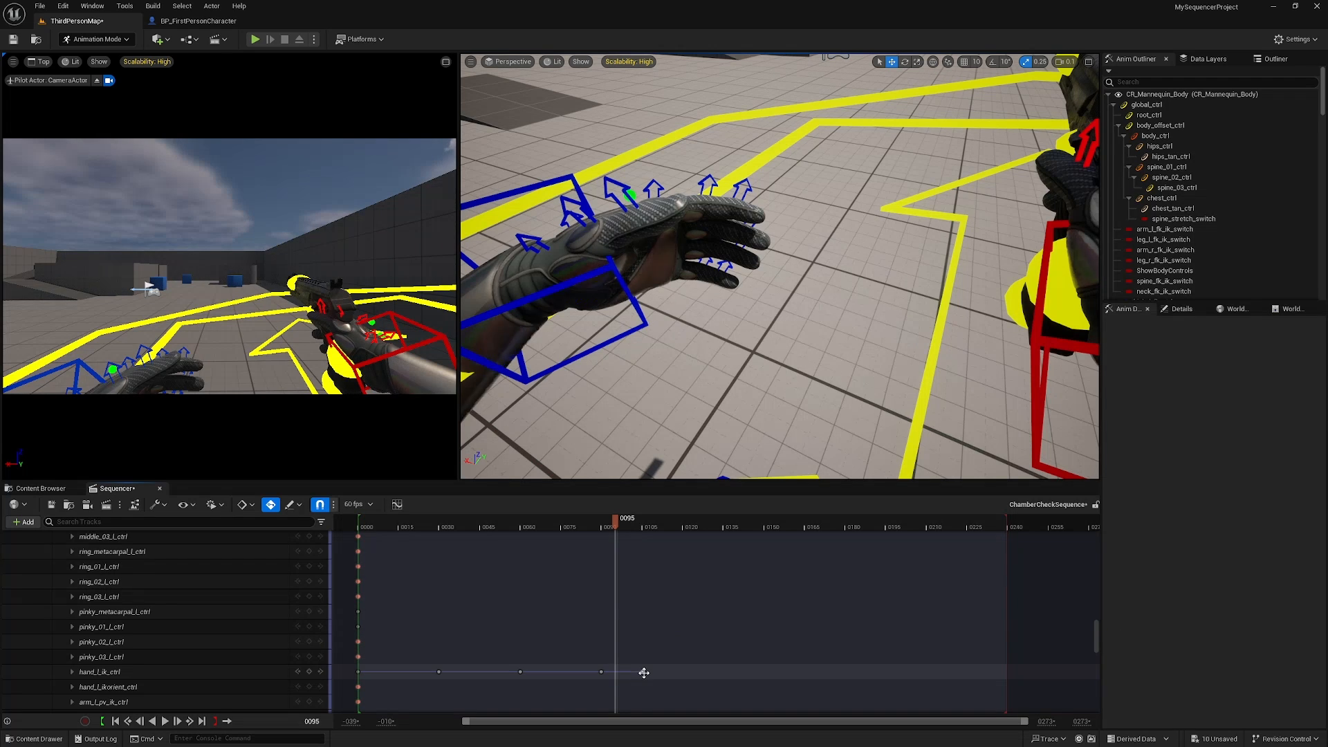
pyautogui.click(643, 673)
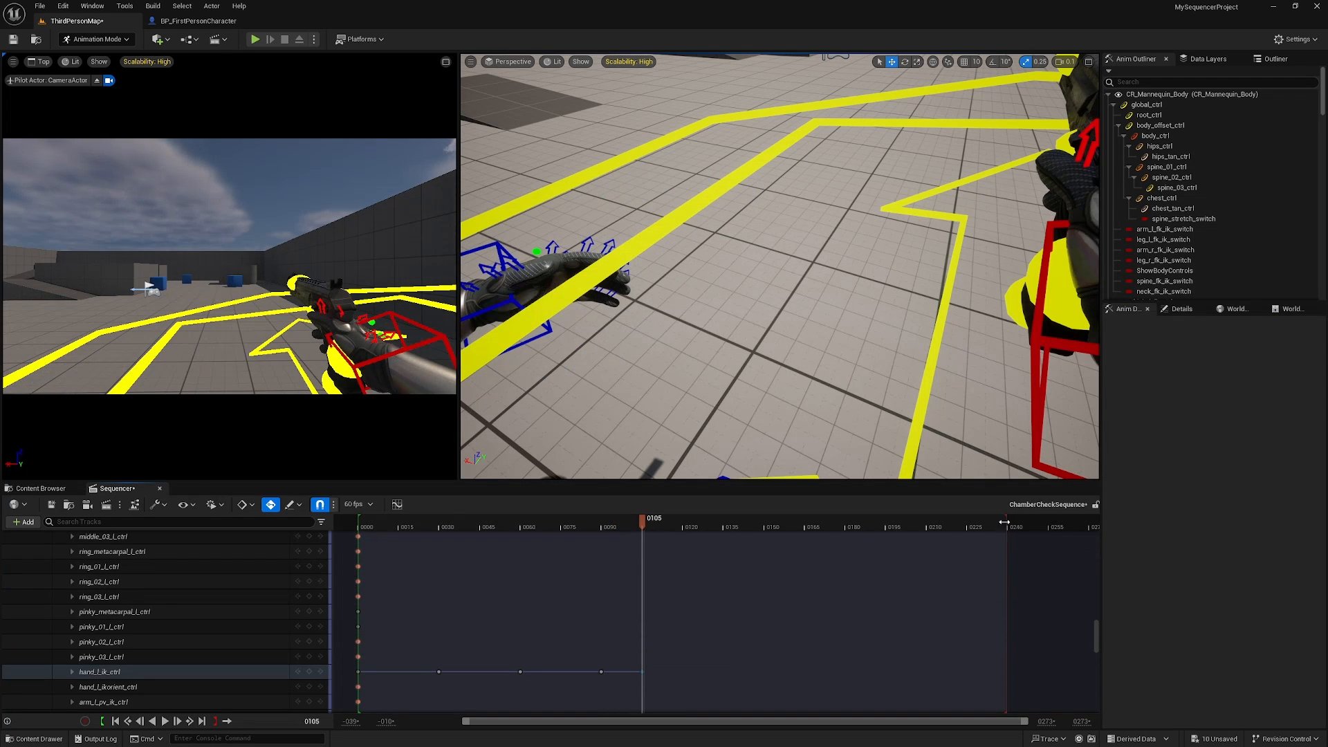
pyautogui.moveTo(1005, 523)
pyautogui.mouseDown()
pyautogui.moveTo(648, 536)
pyautogui.moveTo(572, 522)
pyautogui.mouseUp()
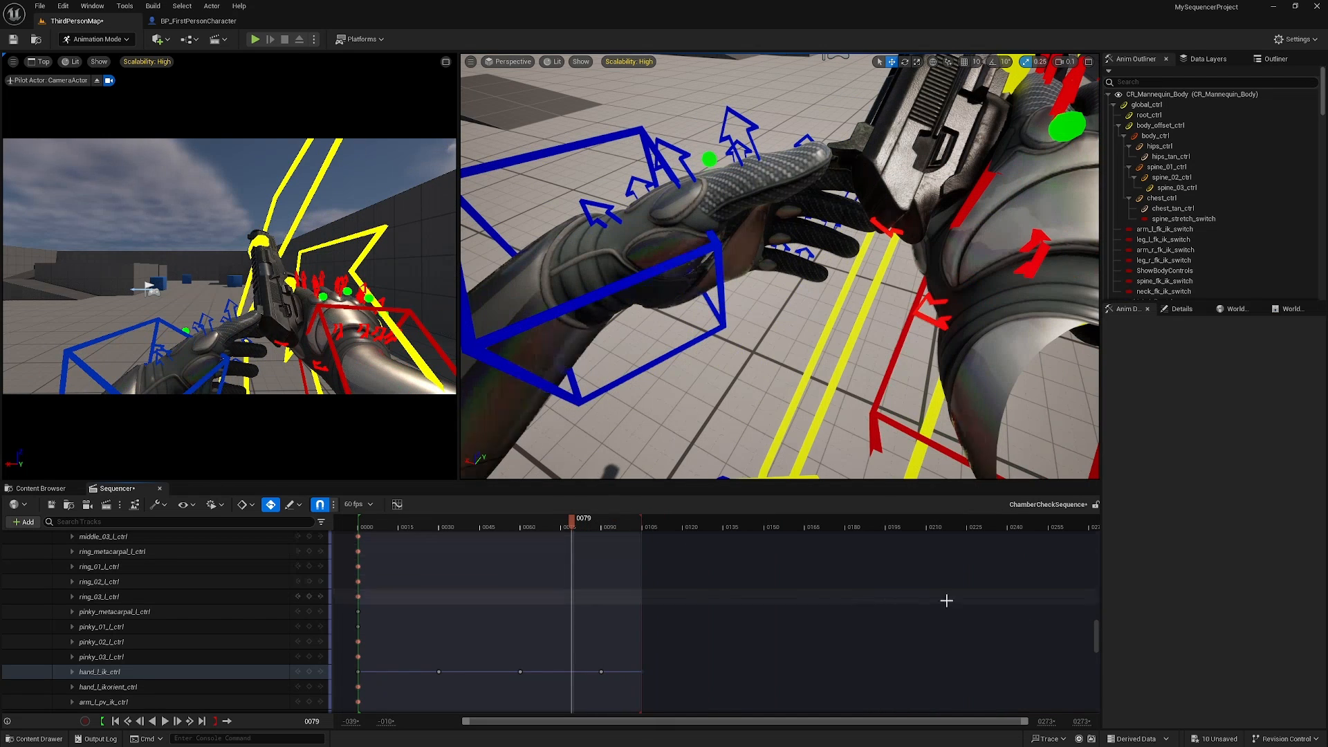
# Copy hand_r_ik_ctrl's frame 95 key to frame 105
pyautogui.scroll(-2, 1097, 634)
pyautogui.moveTo(1097, 634); pyautogui.dragTo(1105, 667)
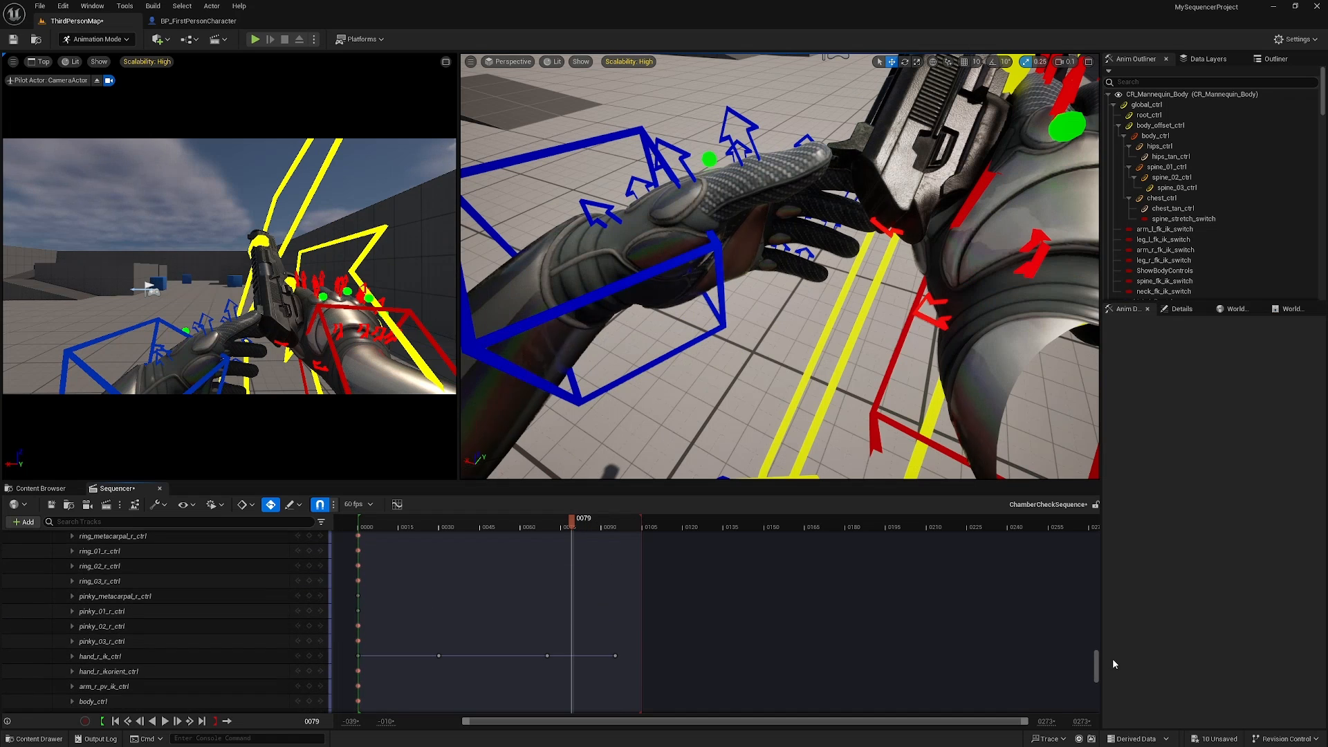
pyautogui.click(615, 655)
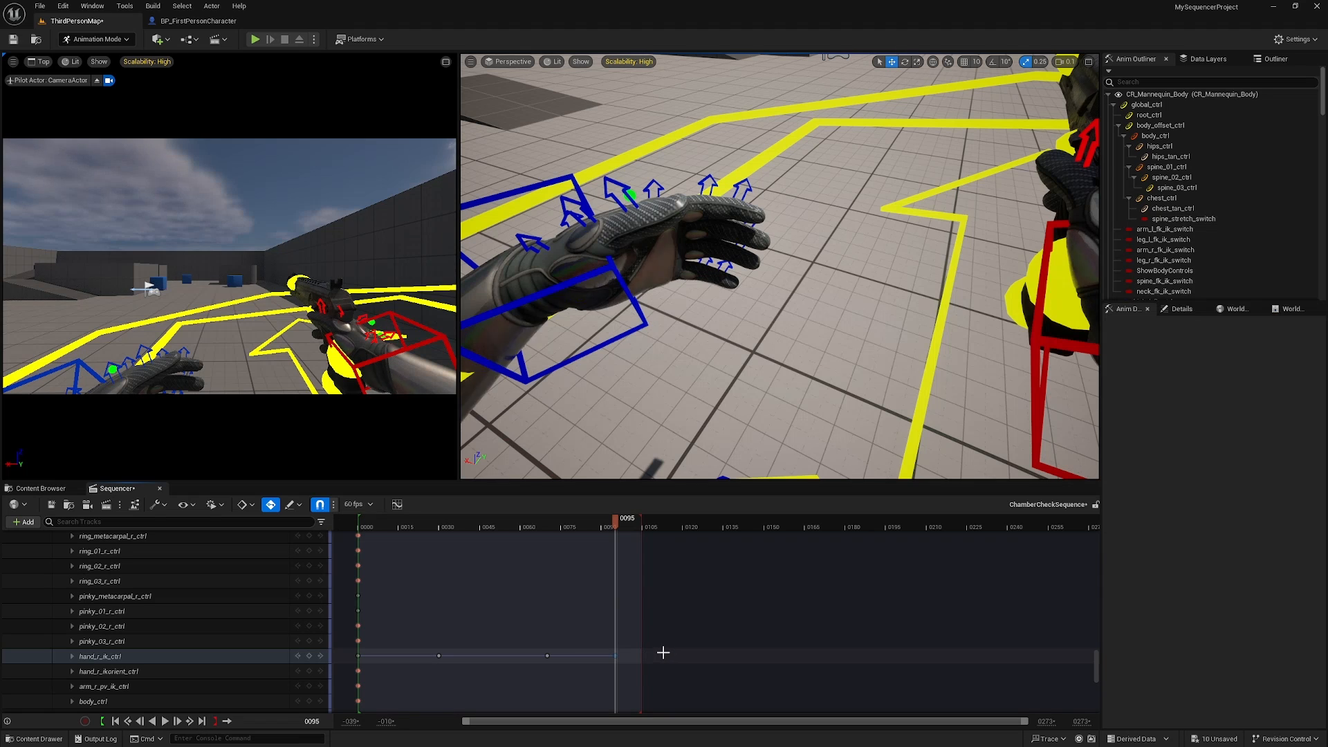
pyautogui.click(642, 524)
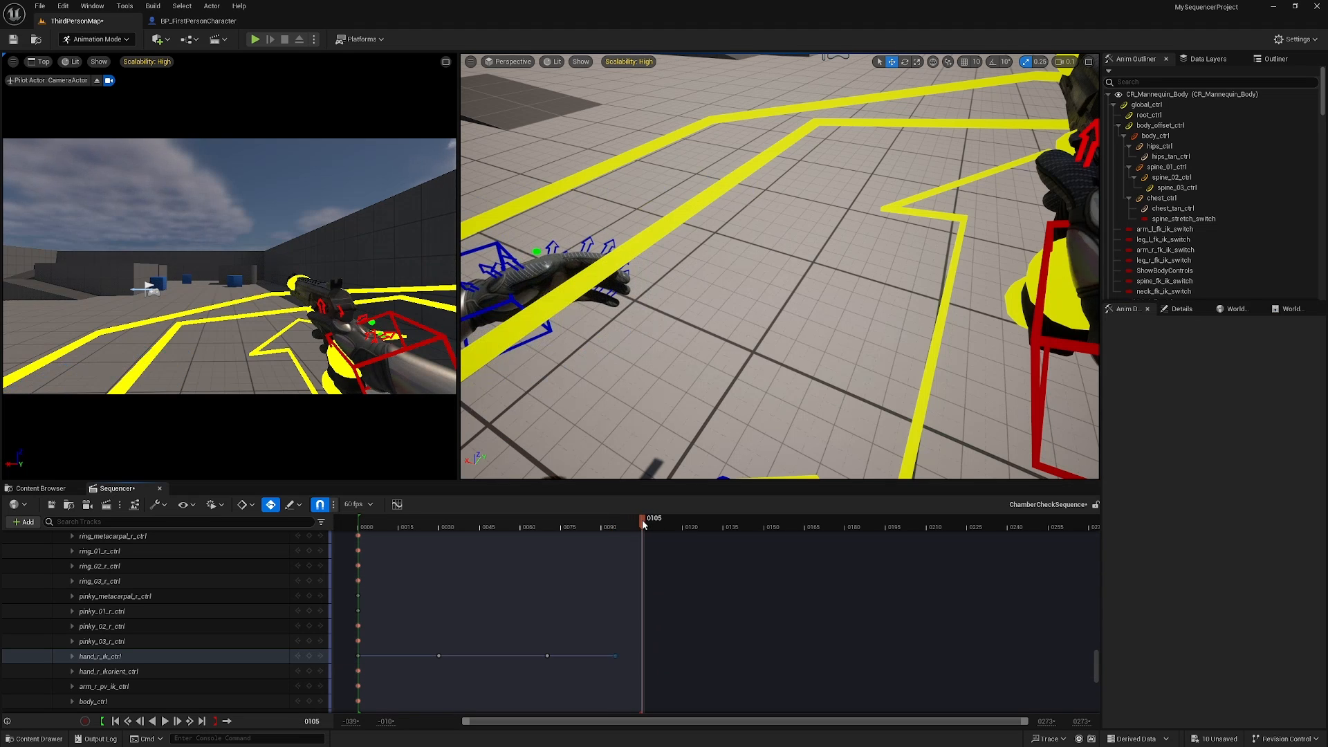
pyautogui.hotkey('ctrl', 'v')
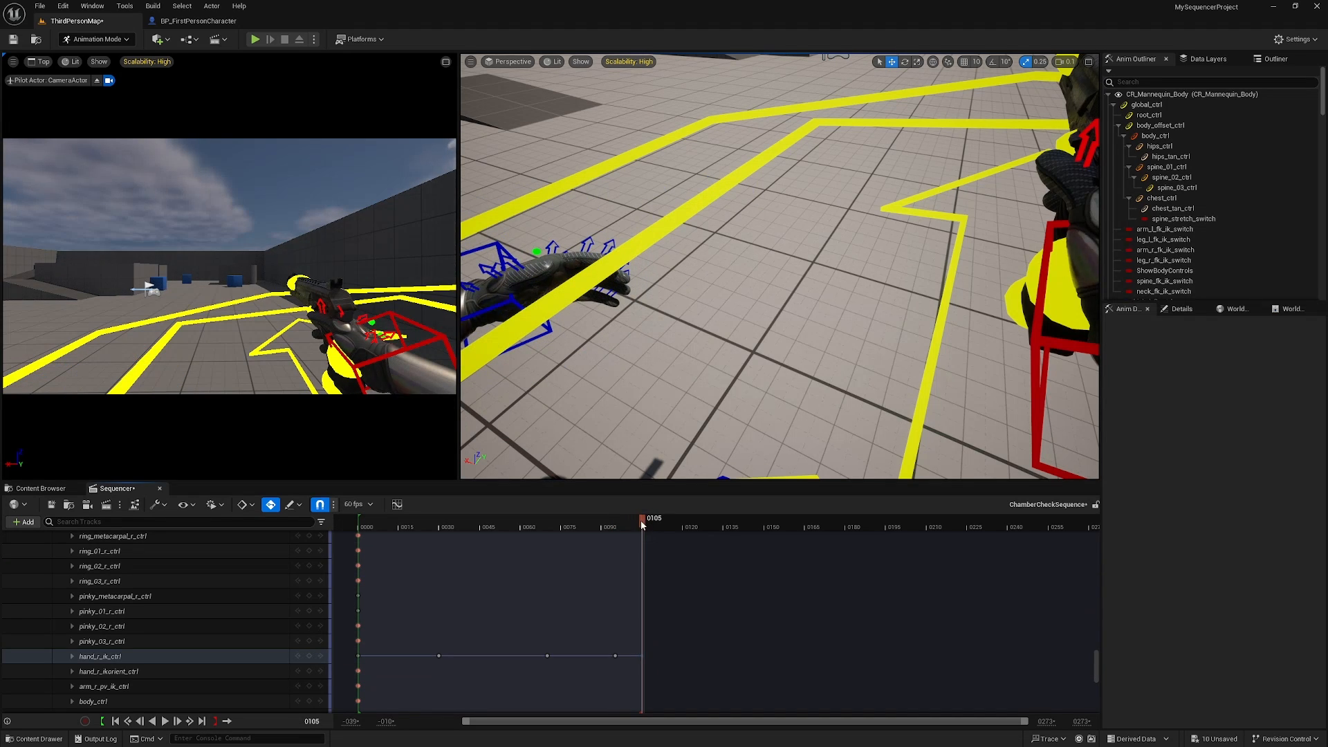
# At frame 95, shift hand_r_ik_ctrl slightly from its idle pose in the camera view, and return to frame 0
pyautogui.moveTo(641, 520); pyautogui.dragTo(617, 527)
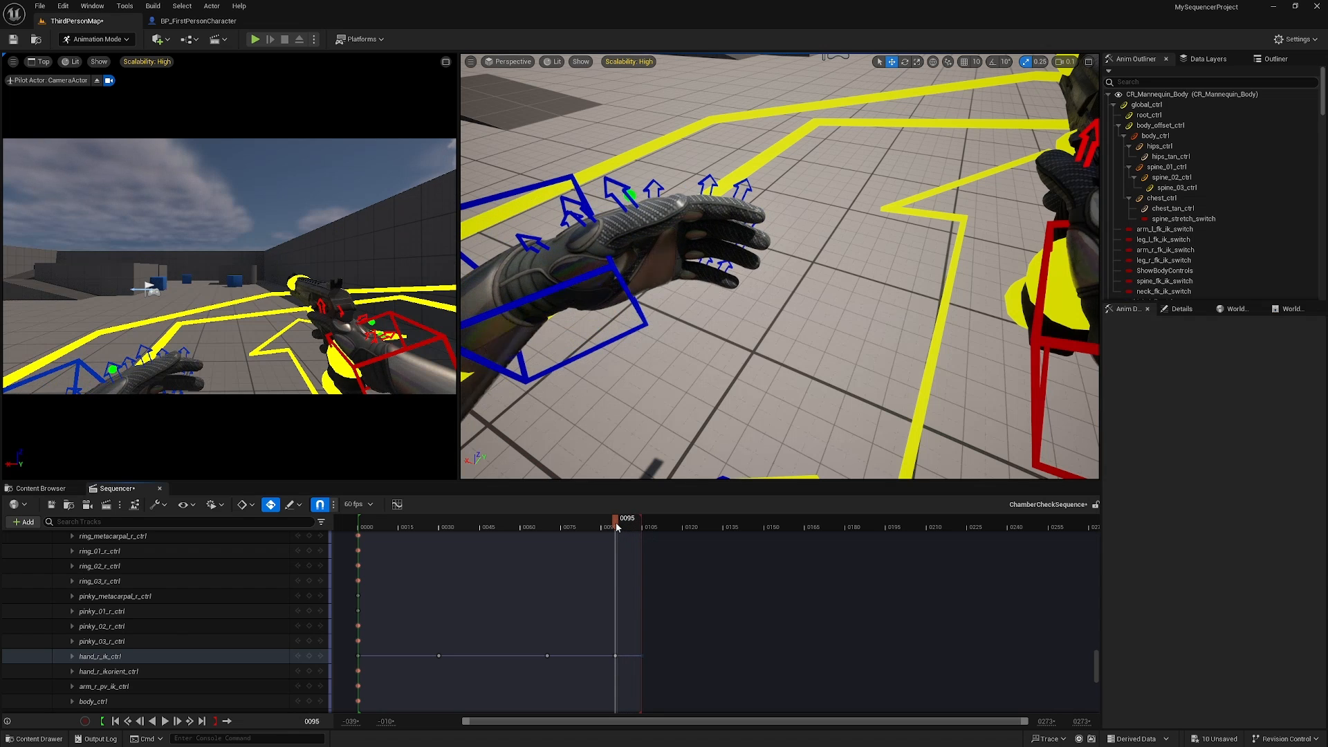
pyautogui.click(408, 319)
pyautogui.moveTo(389, 335); pyautogui.dragTo(370, 364)
pyautogui.moveTo(612, 526); pyautogui.dragTo(359, 547)
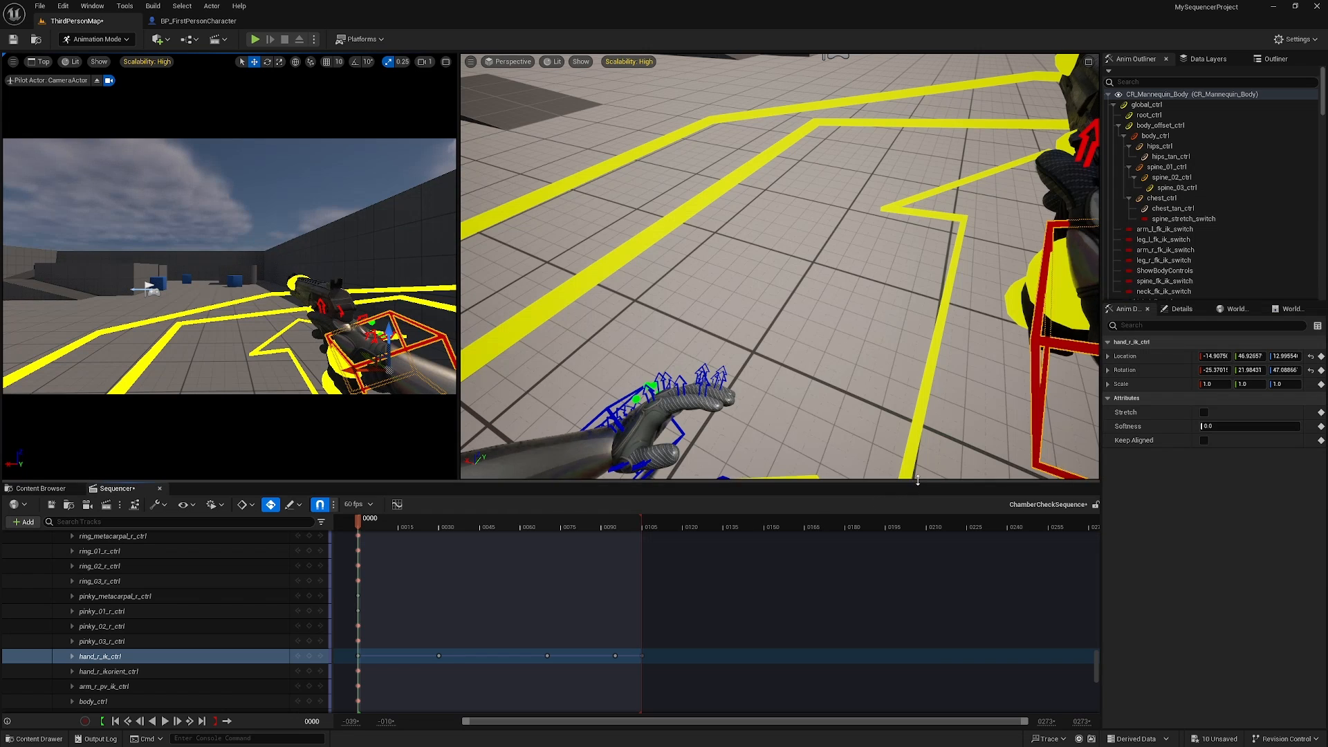
# Enlarge the Sequencer area and collapse the CR_Mannequin_Body and CR_Pistol tracks
pyautogui.moveTo(914, 482); pyautogui.dragTo(927, 356)
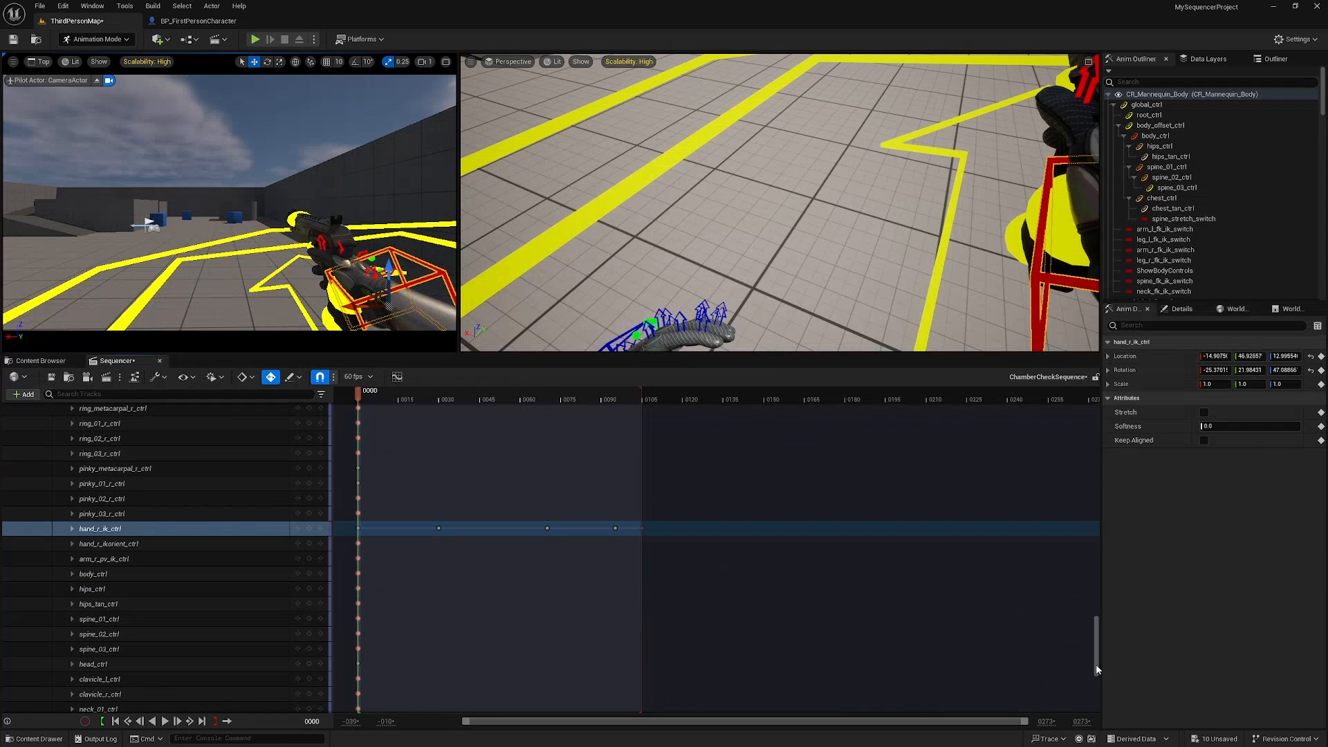
pyautogui.scroll(10, 214, 528)
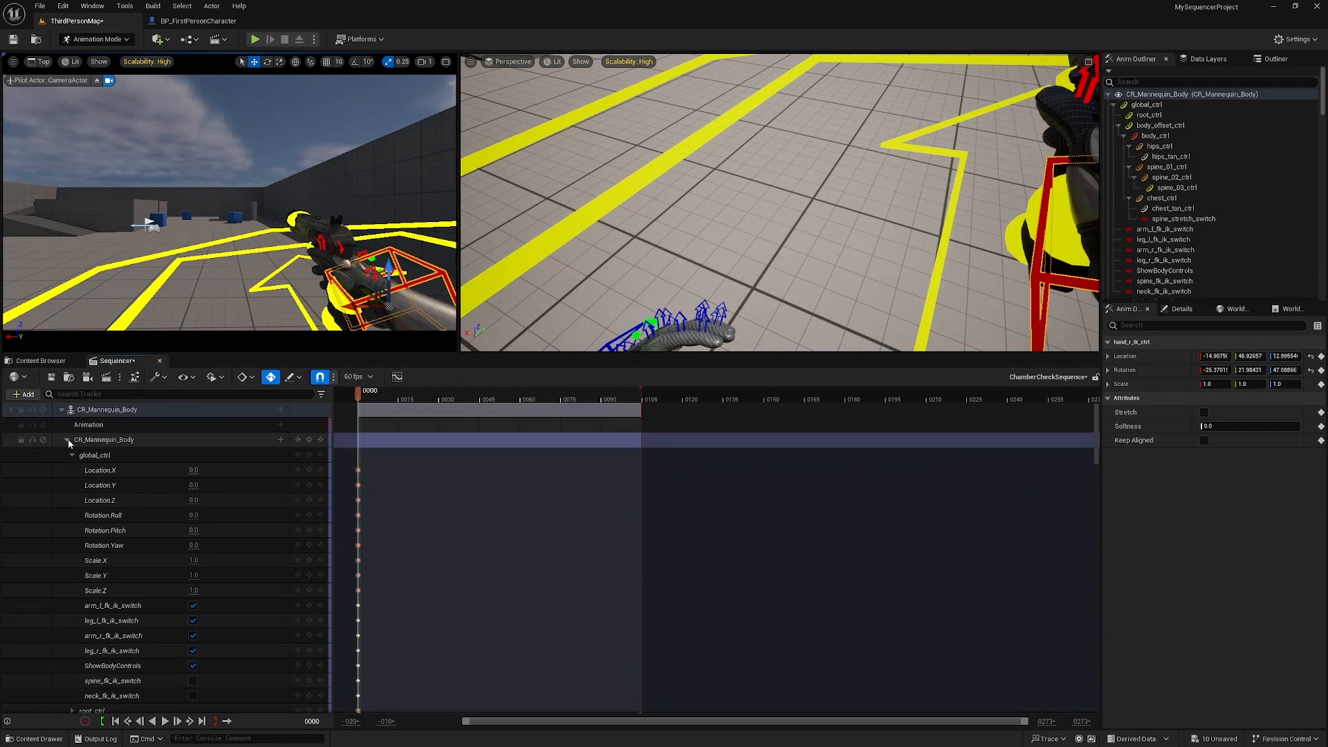
pyautogui.click(68, 439)
pyautogui.click(63, 469)
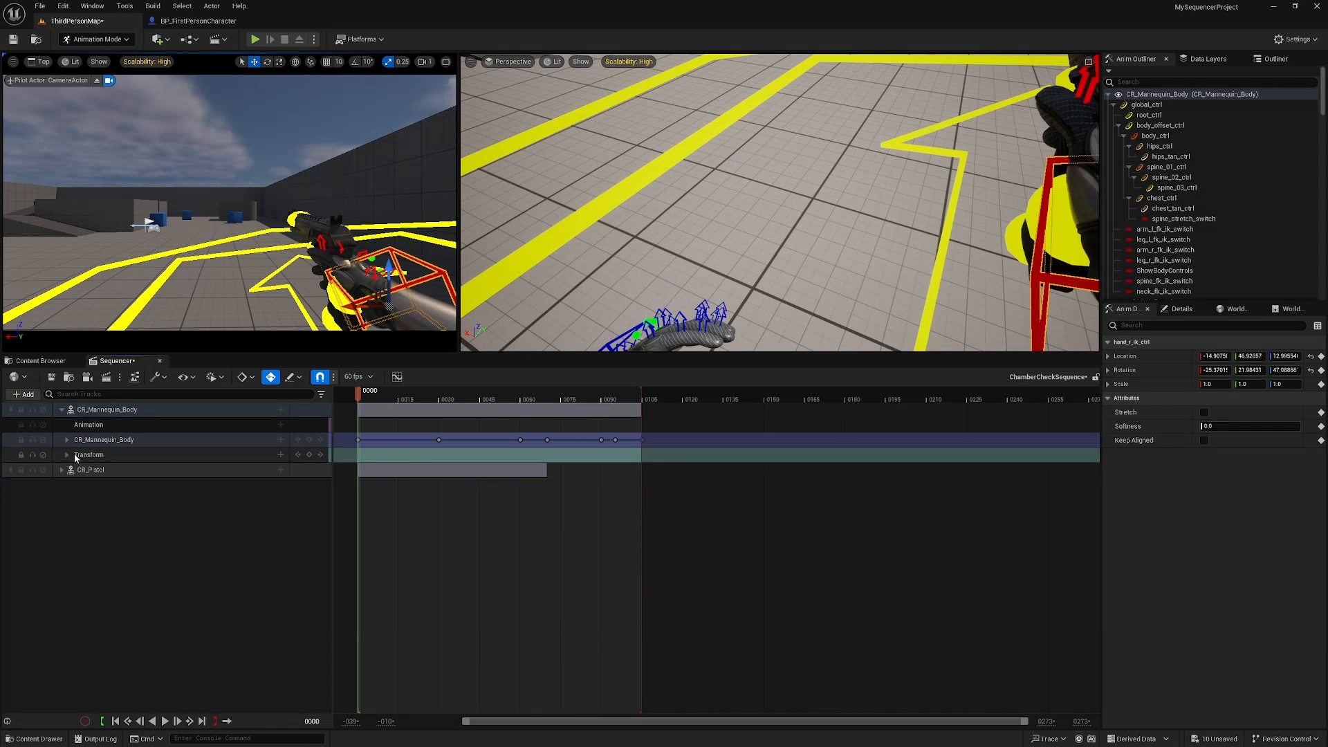
pyautogui.click(62, 410)
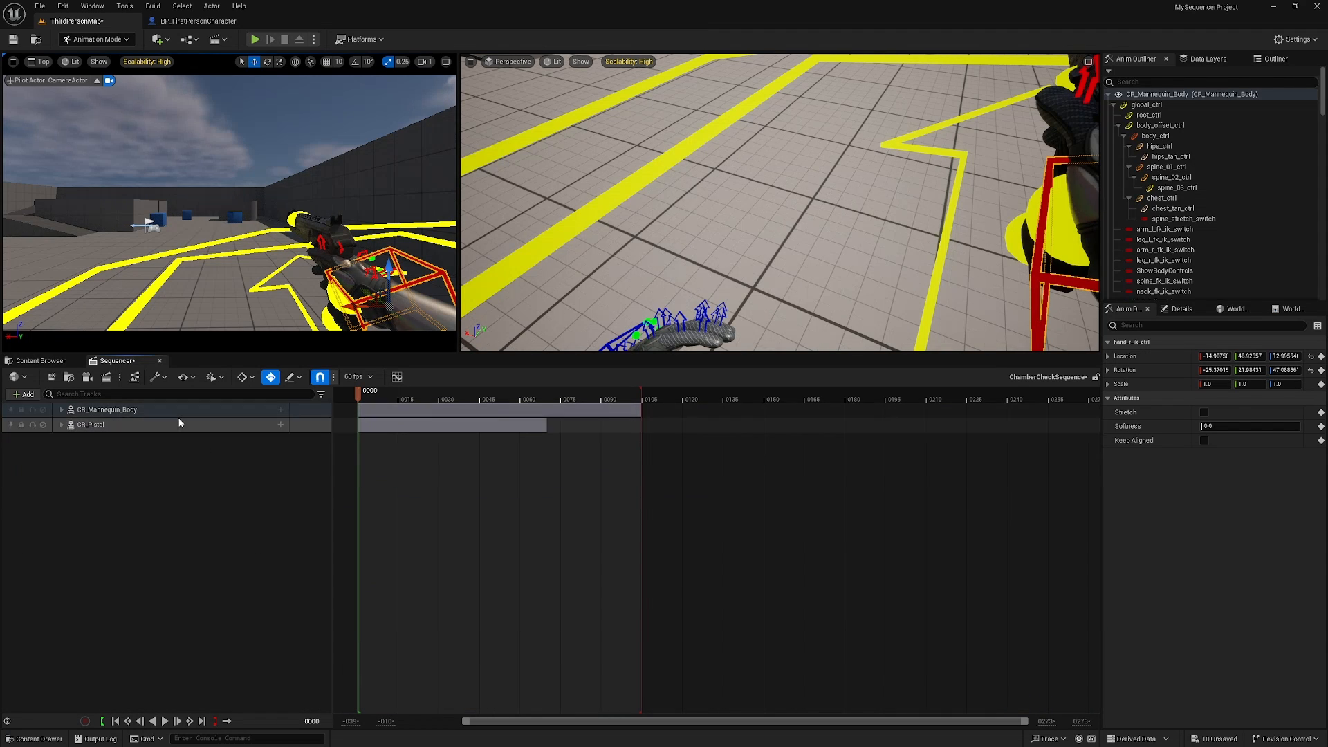
# Bake CR_Mannequin_Body to an animation sequence named ChamberCheck in the Content folder with the default export options
pyautogui.click(127, 411)
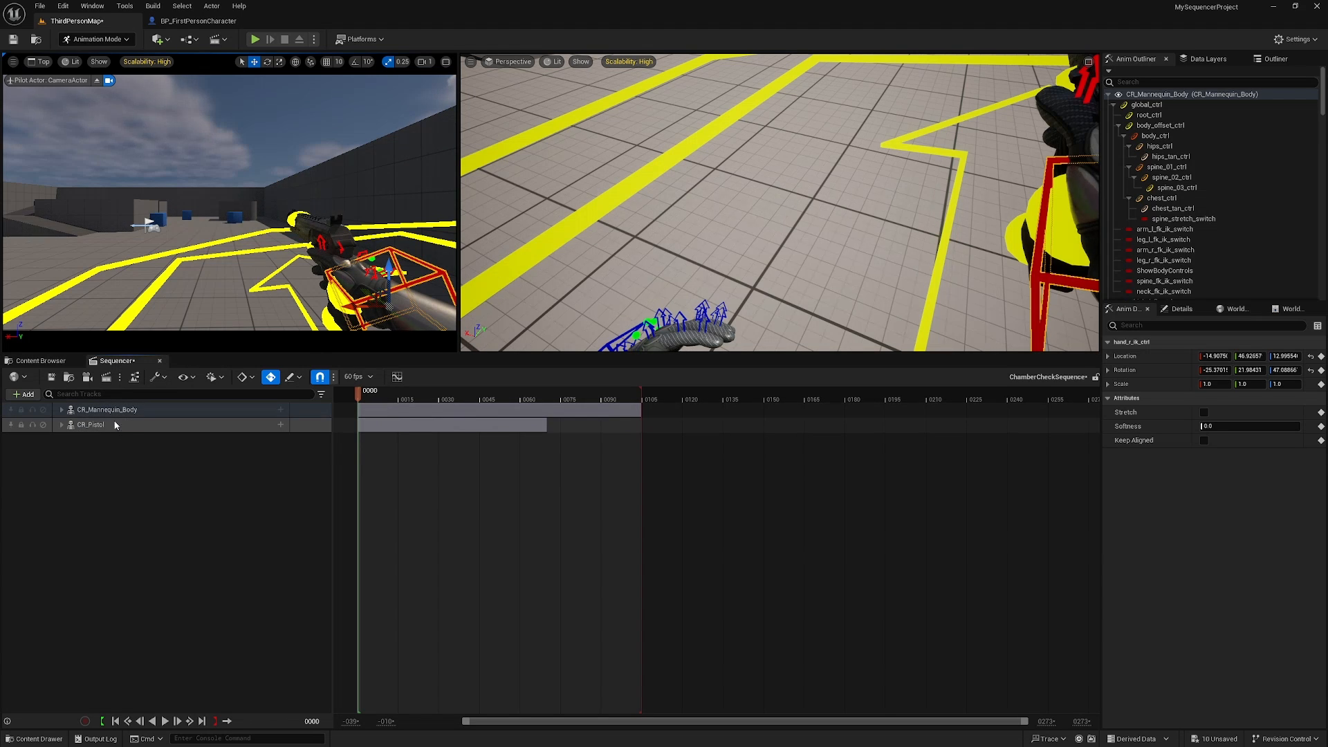
pyautogui.rightClick(137, 411)
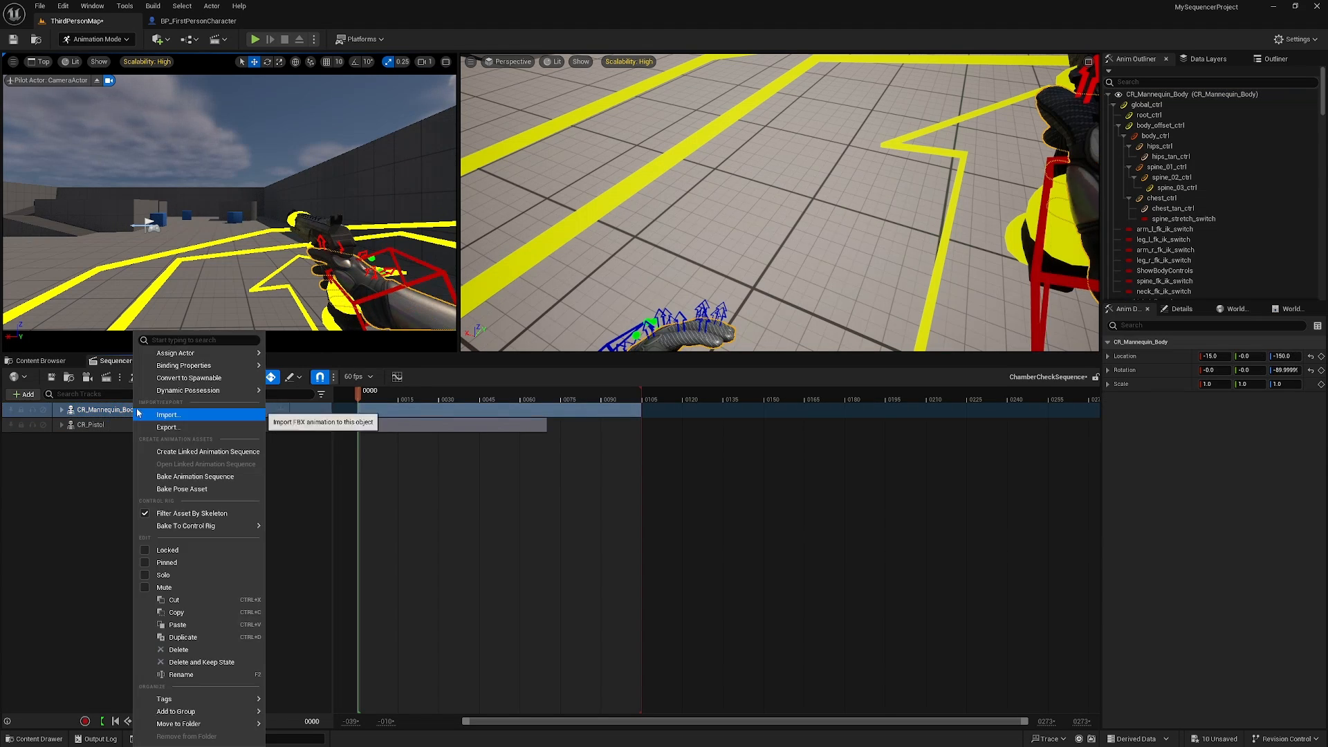
pyautogui.click(192, 492)
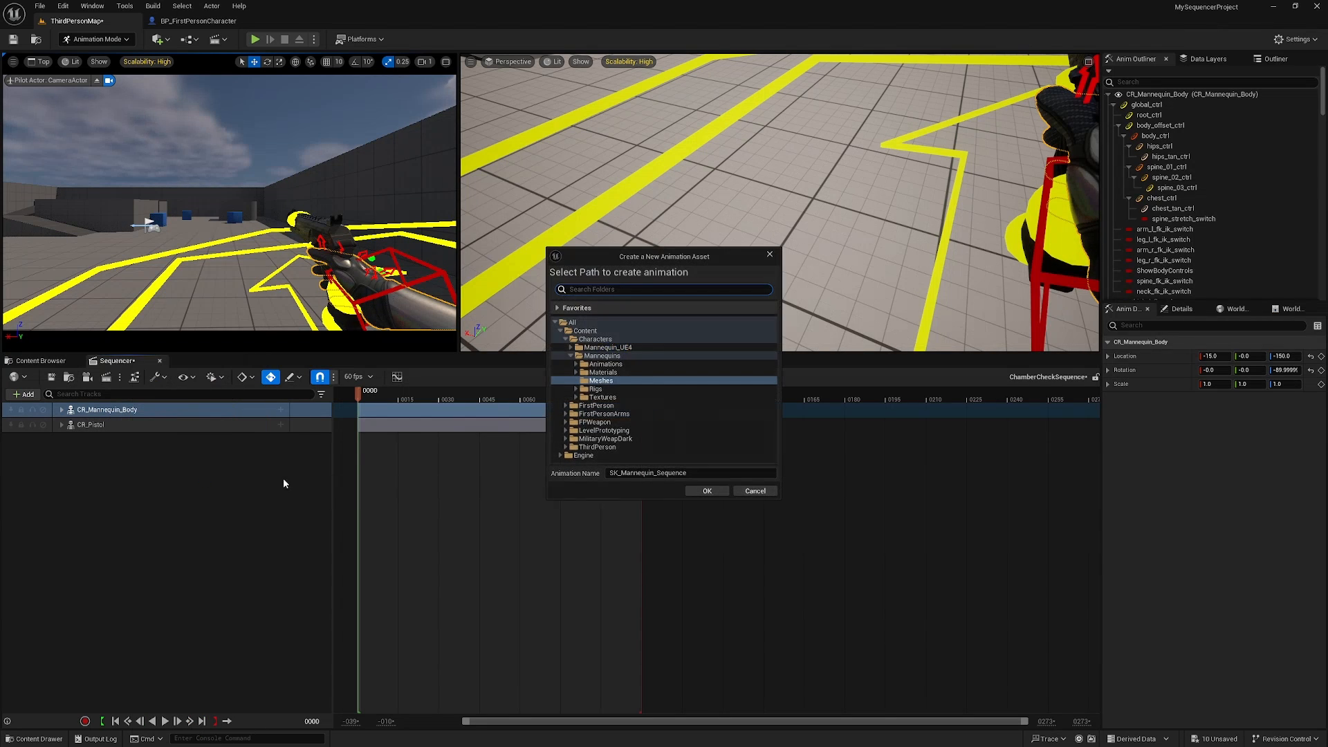
pyautogui.click(585, 332)
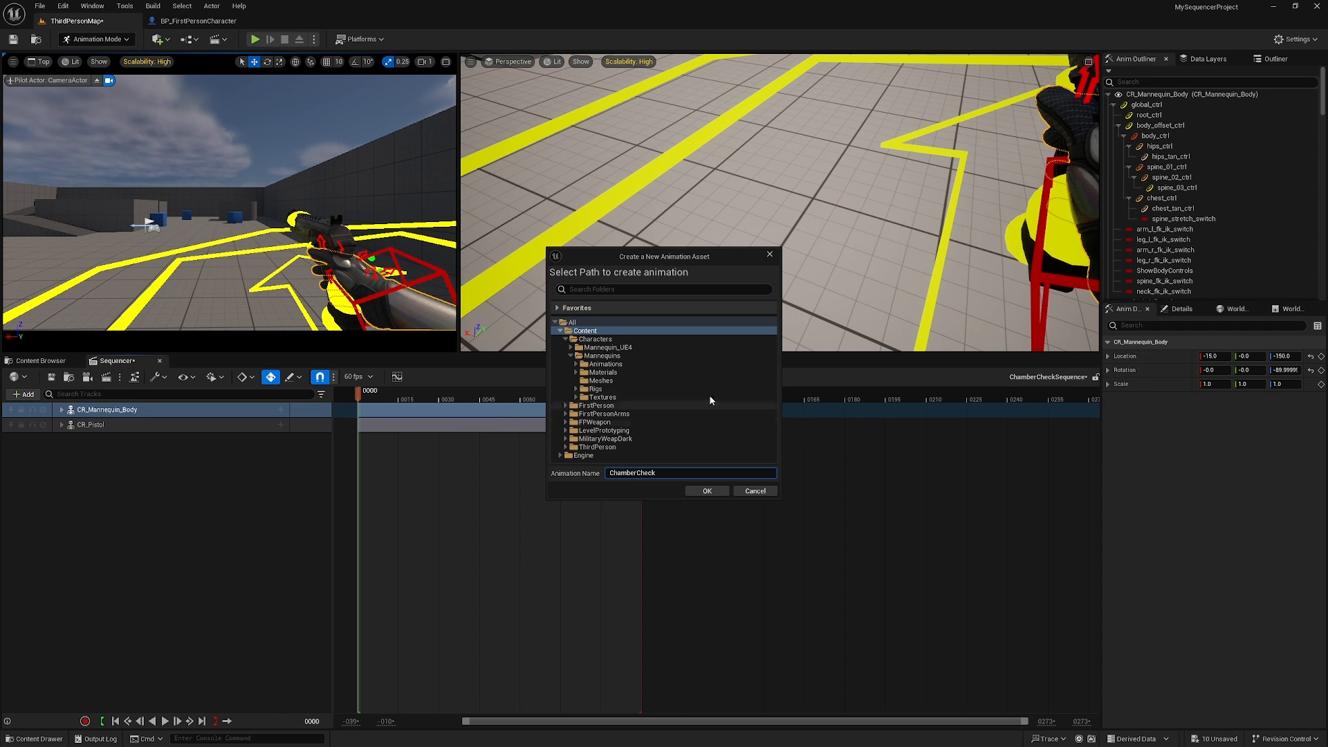
pyautogui.click(718, 491)
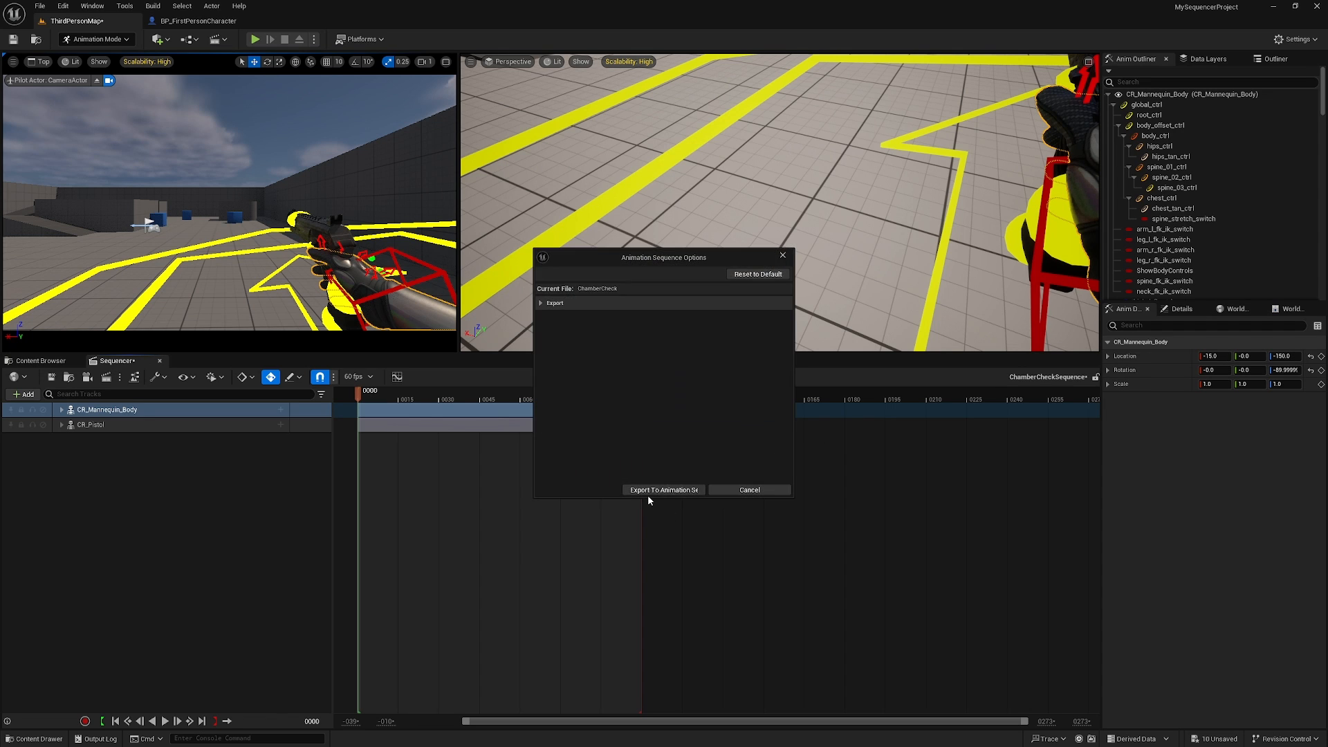
pyautogui.click(654, 493)
# Bake CR_Pistol to an animation sequence named Pistols_B_ChamberCheck in the Weapons/Pistol folder with the default export options
pyautogui.click(95, 428)
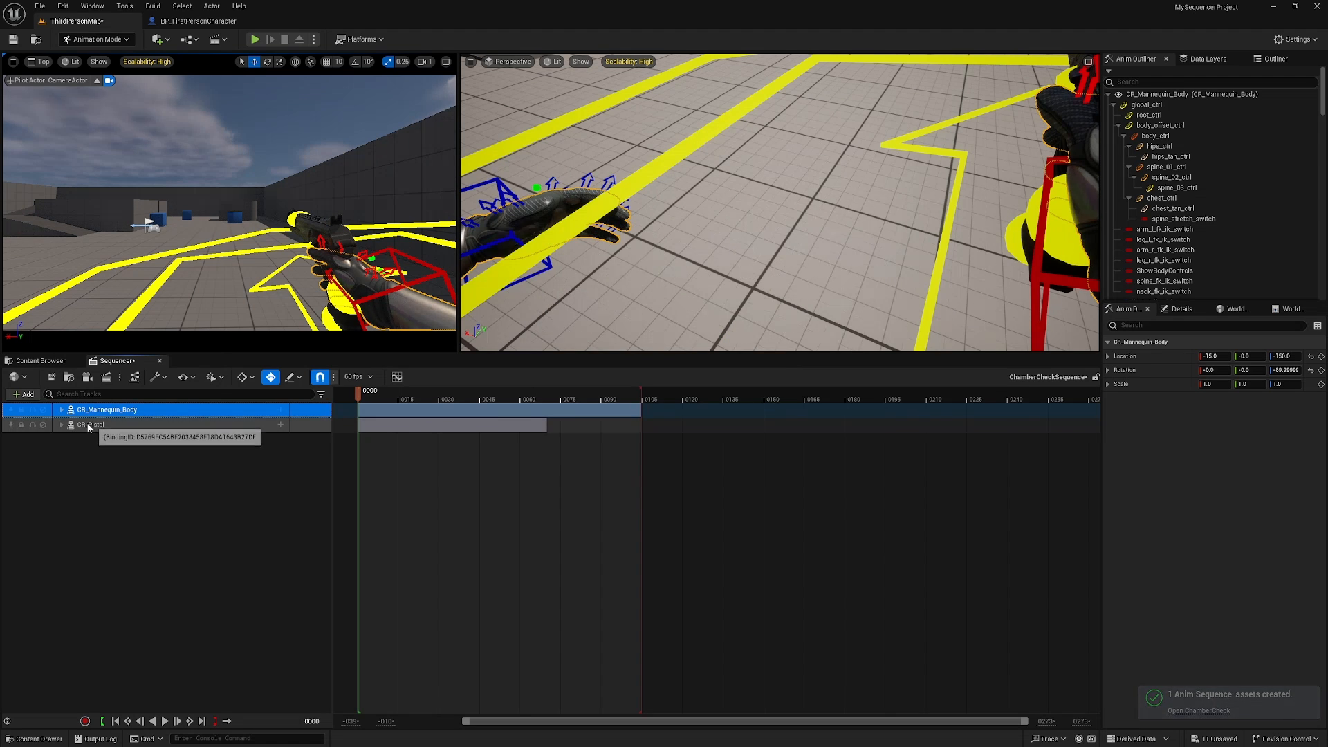
pyautogui.rightClick(95, 428)
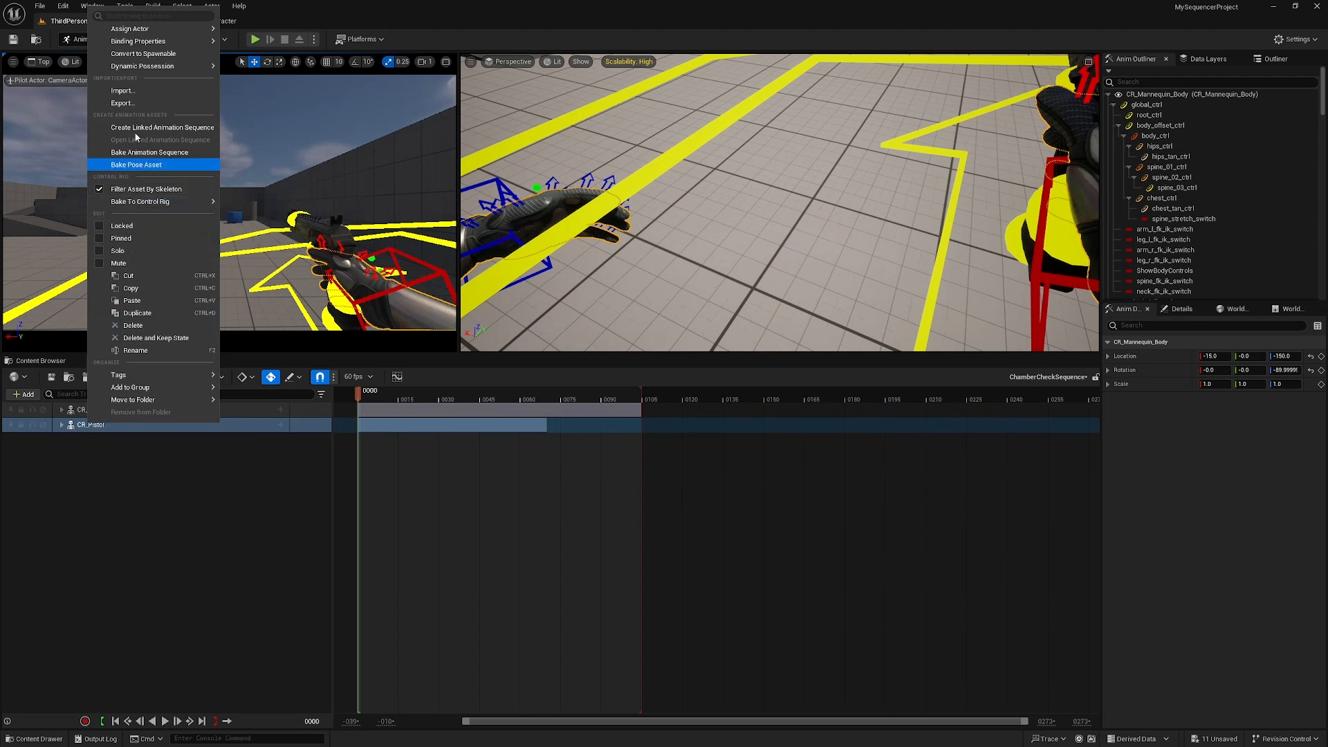
pyautogui.click(149, 153)
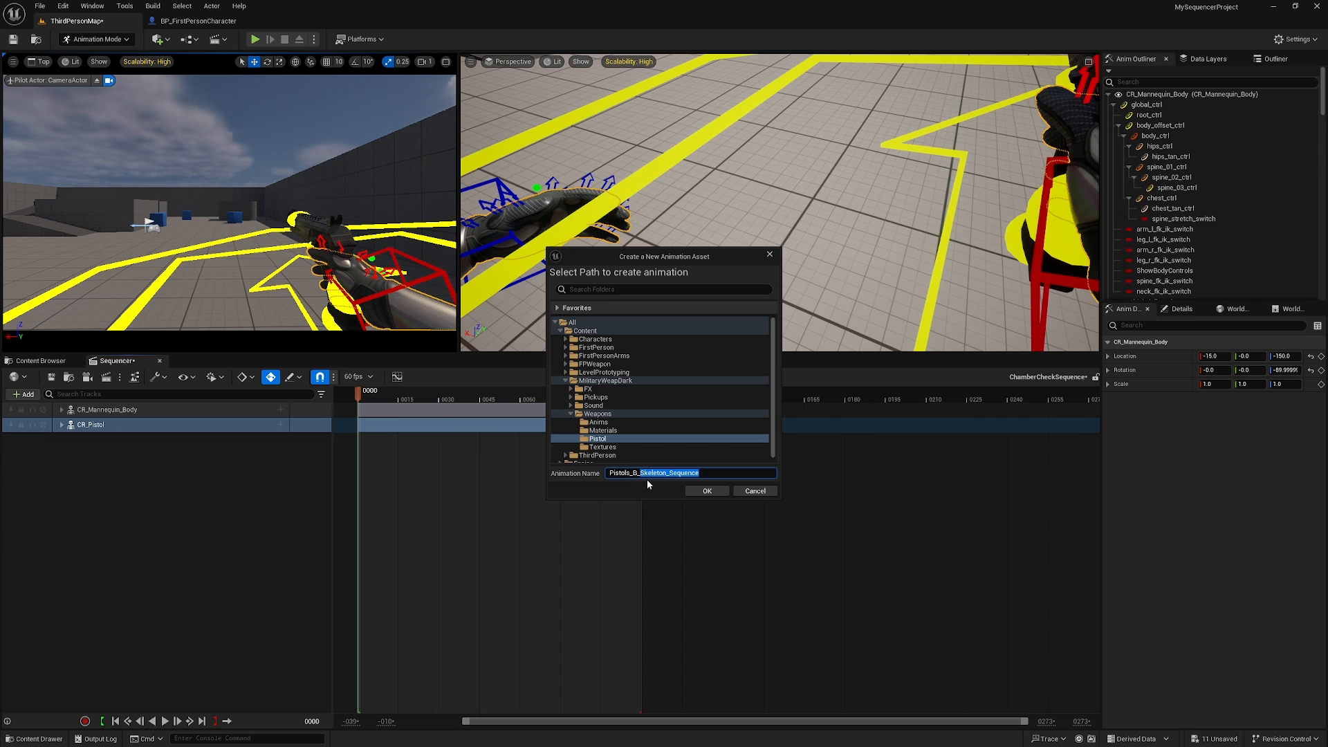
pyautogui.write('ChamberCheck')
pyautogui.click(713, 491)
pyautogui.click(698, 489)
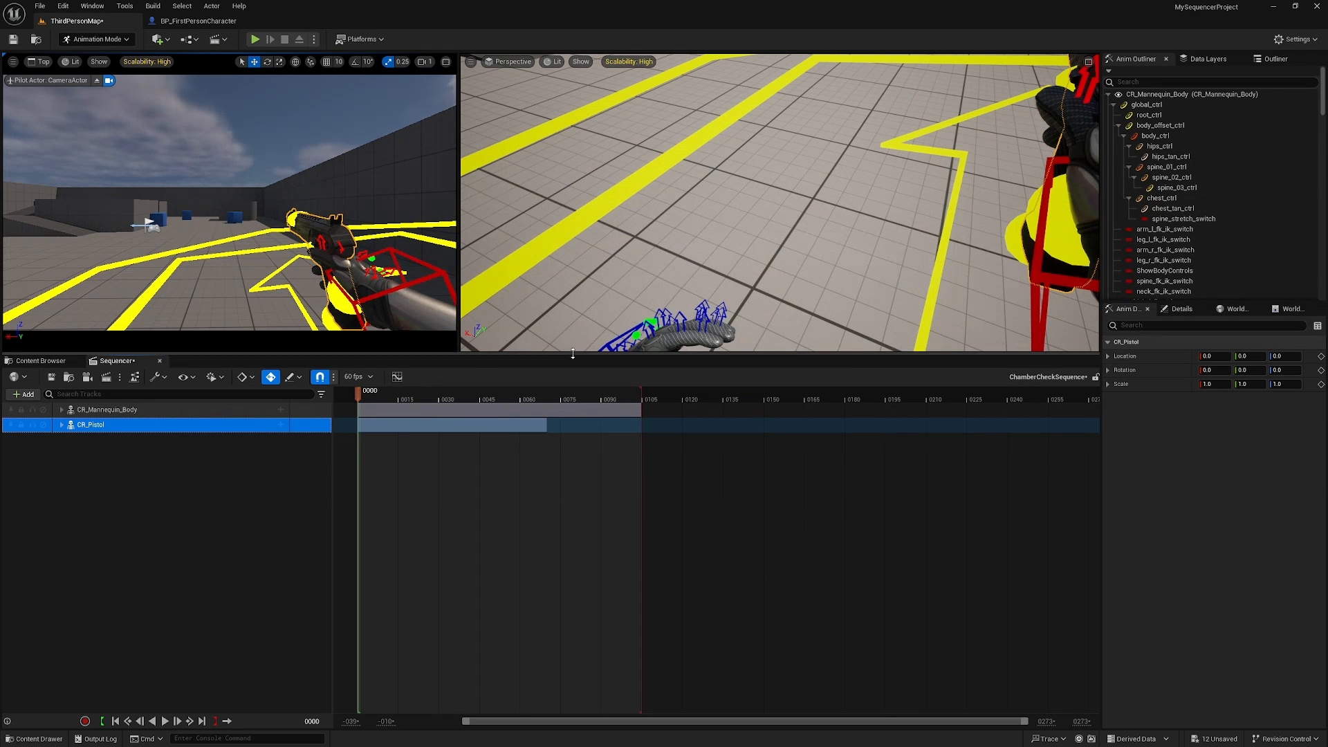
# Inspect the Gun attached to the first-person arms in the BP_FirstPersonCharacter blueprint
pyautogui.moveTo(573, 352); pyautogui.dragTo(626, 561)
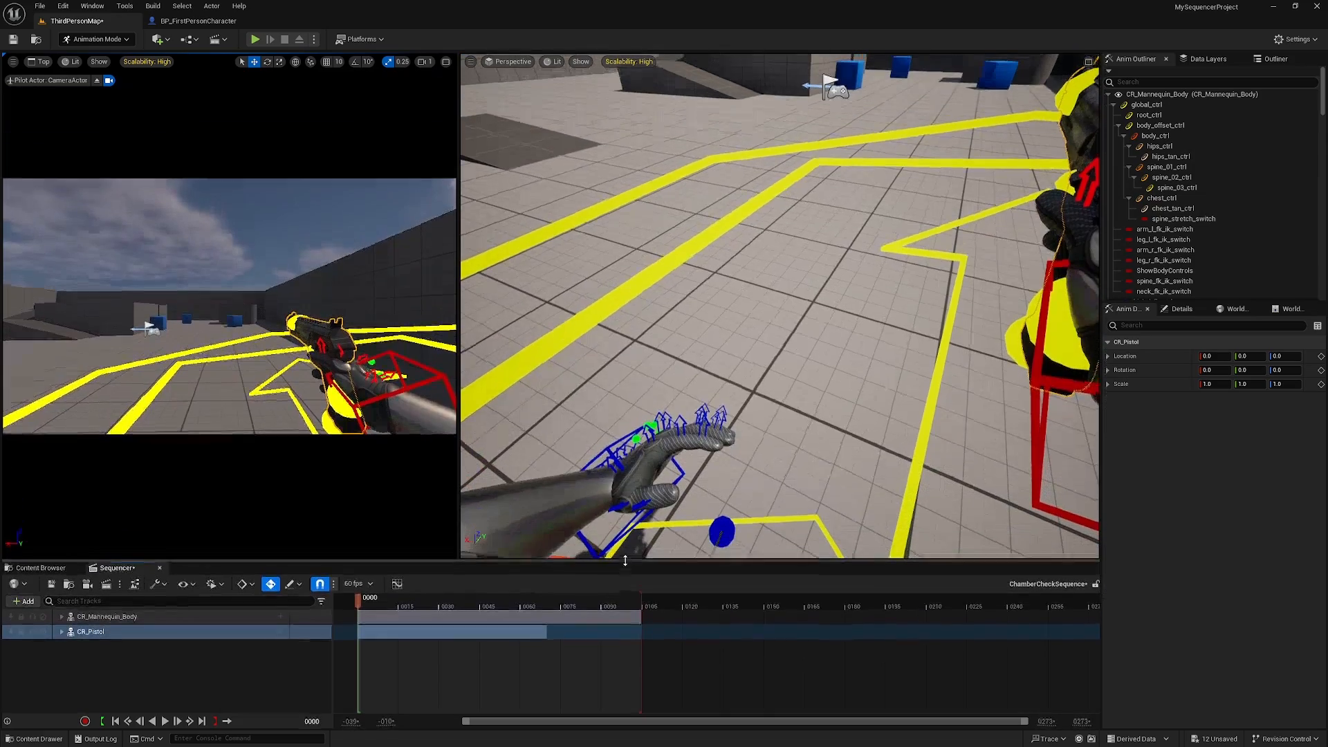
pyautogui.click(200, 21)
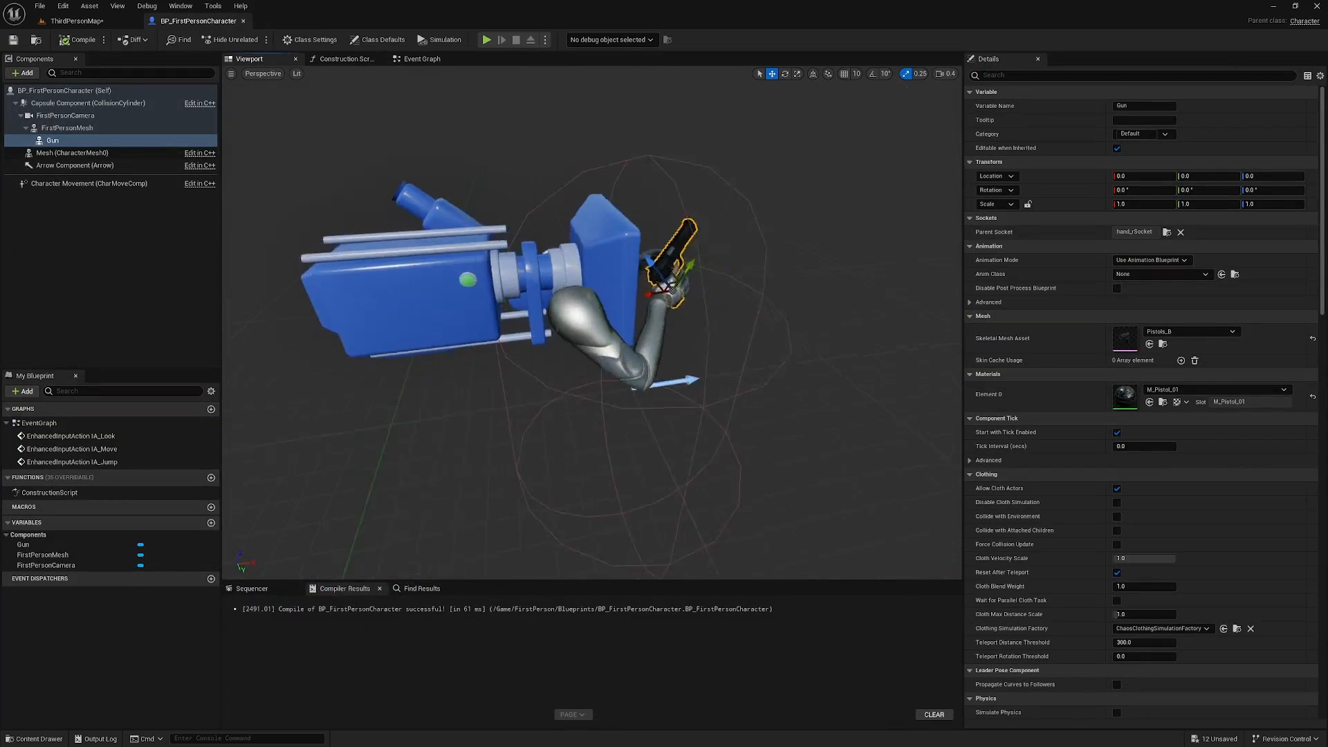
pyautogui.moveTo(592, 322); pyautogui.dragTo(671, 359, button='right')
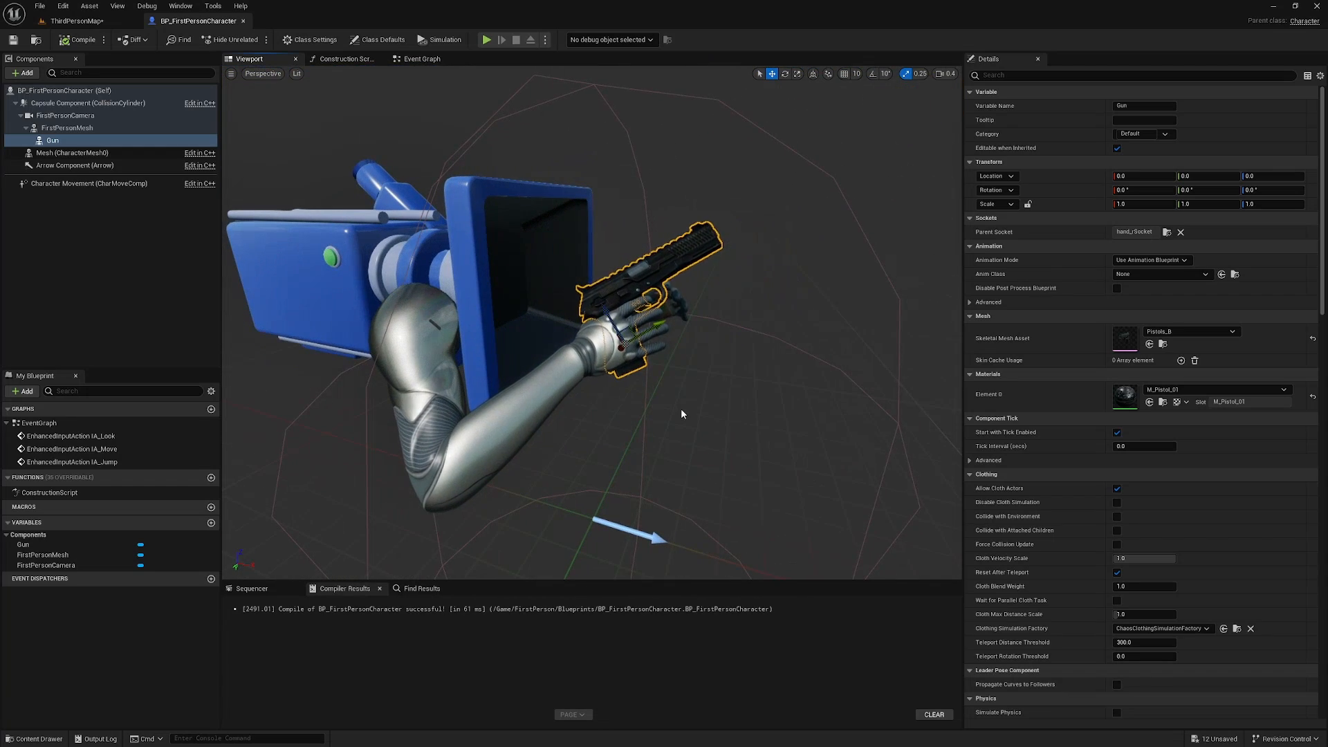
pyautogui.moveTo(681, 413)
pyautogui.mouseDown(button='right')
pyautogui.moveTo(588, 409)
pyautogui.moveTo(705, 408)
pyautogui.moveTo(685, 419)
pyautogui.mouseUp(button='right')
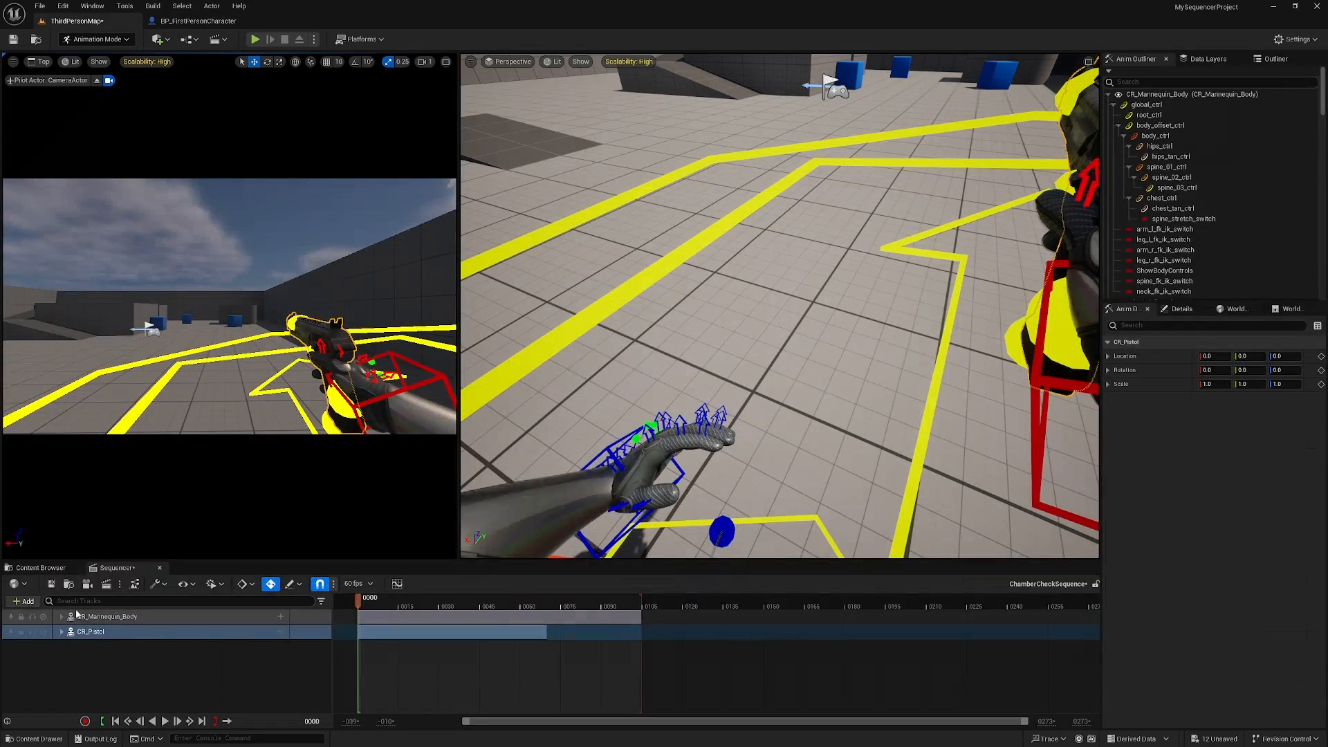
# Show the project's Content folder in an enlarged Content Browser and locate the baked ChamberCheck animation
pyautogui.click(41, 568)
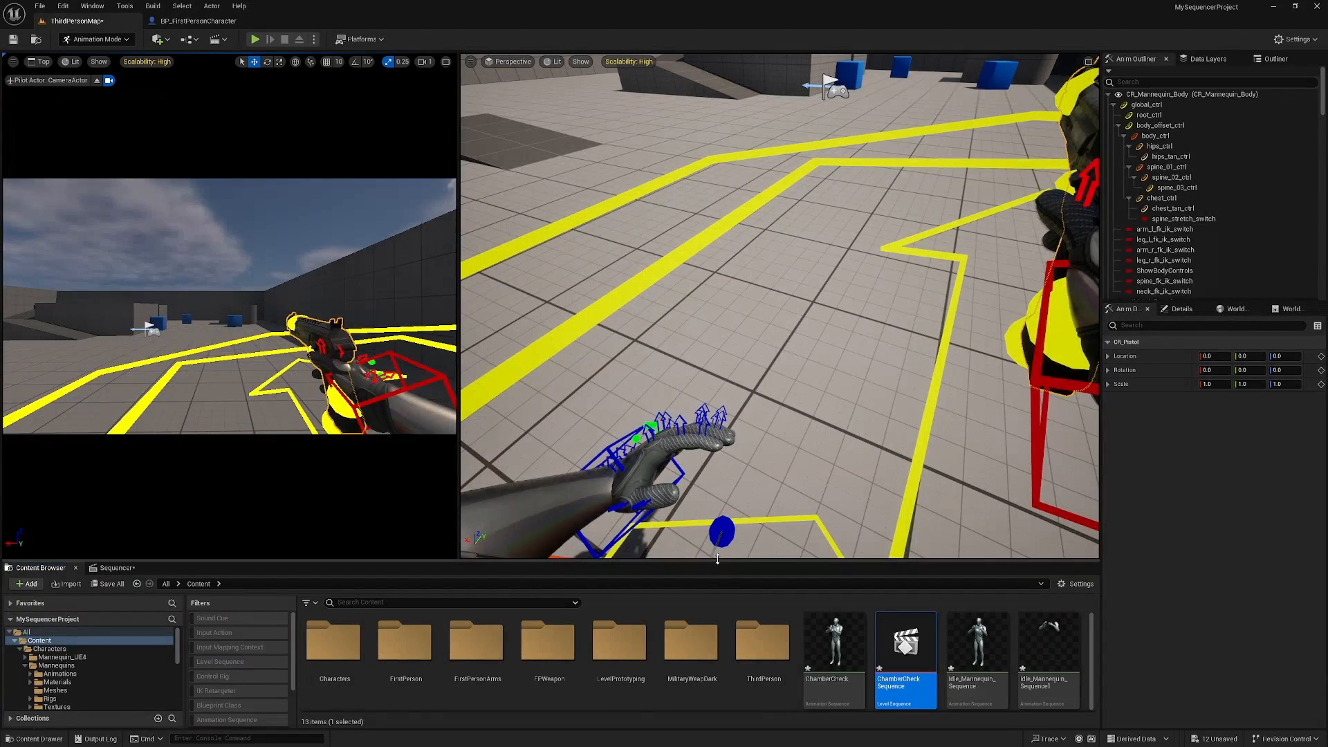
pyautogui.moveTo(717, 559); pyautogui.dragTo(723, 332)
pyautogui.click(1015, 559)
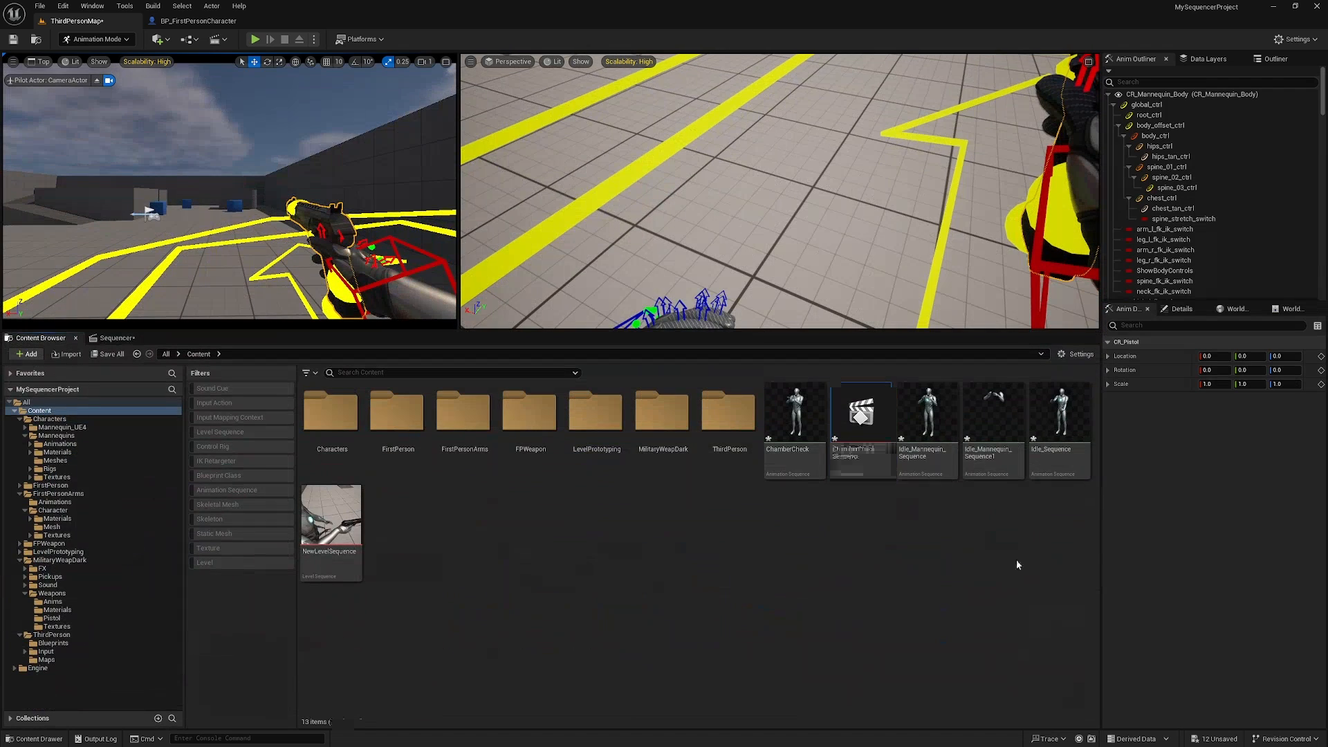
pyautogui.click(791, 466)
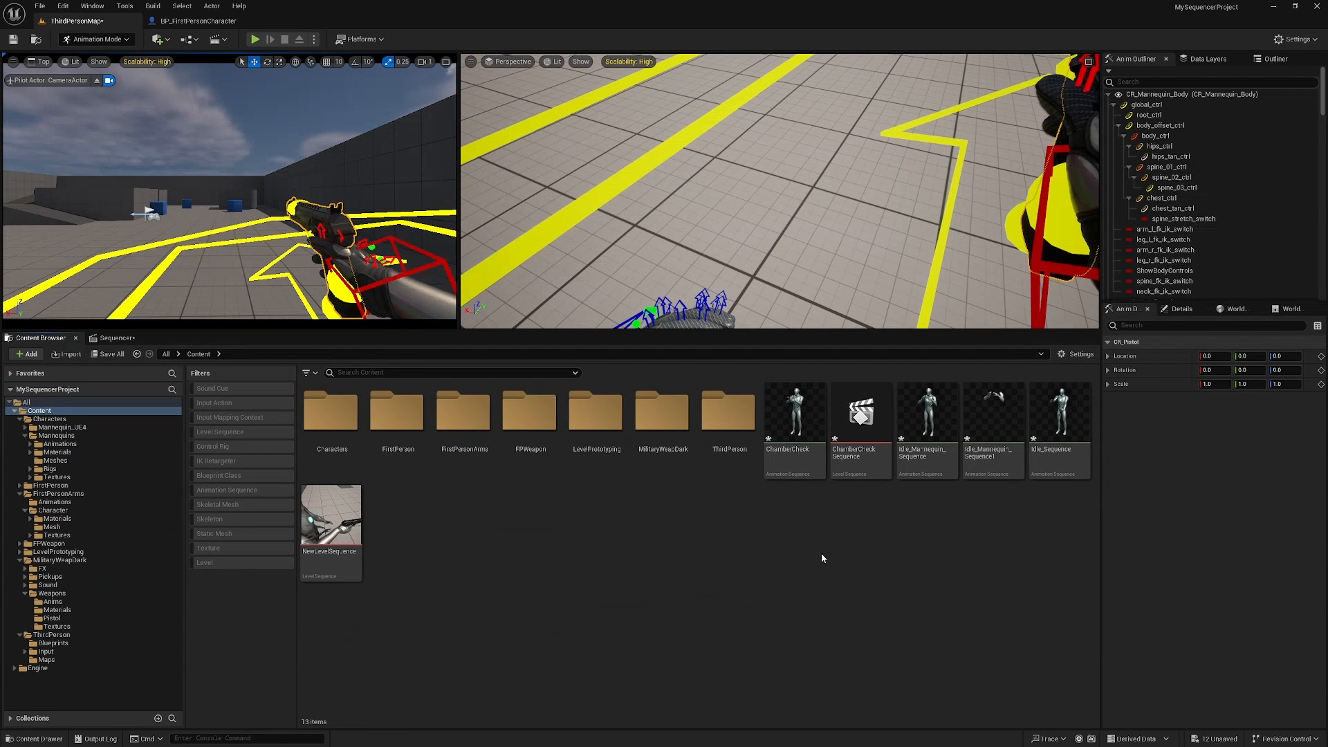
# Duplicate the ChamberCheck animation and replace the copy's skeleton with SK_Mannequin_Arms_Skeleton
pyautogui.hotkey('ctrl', 'd')
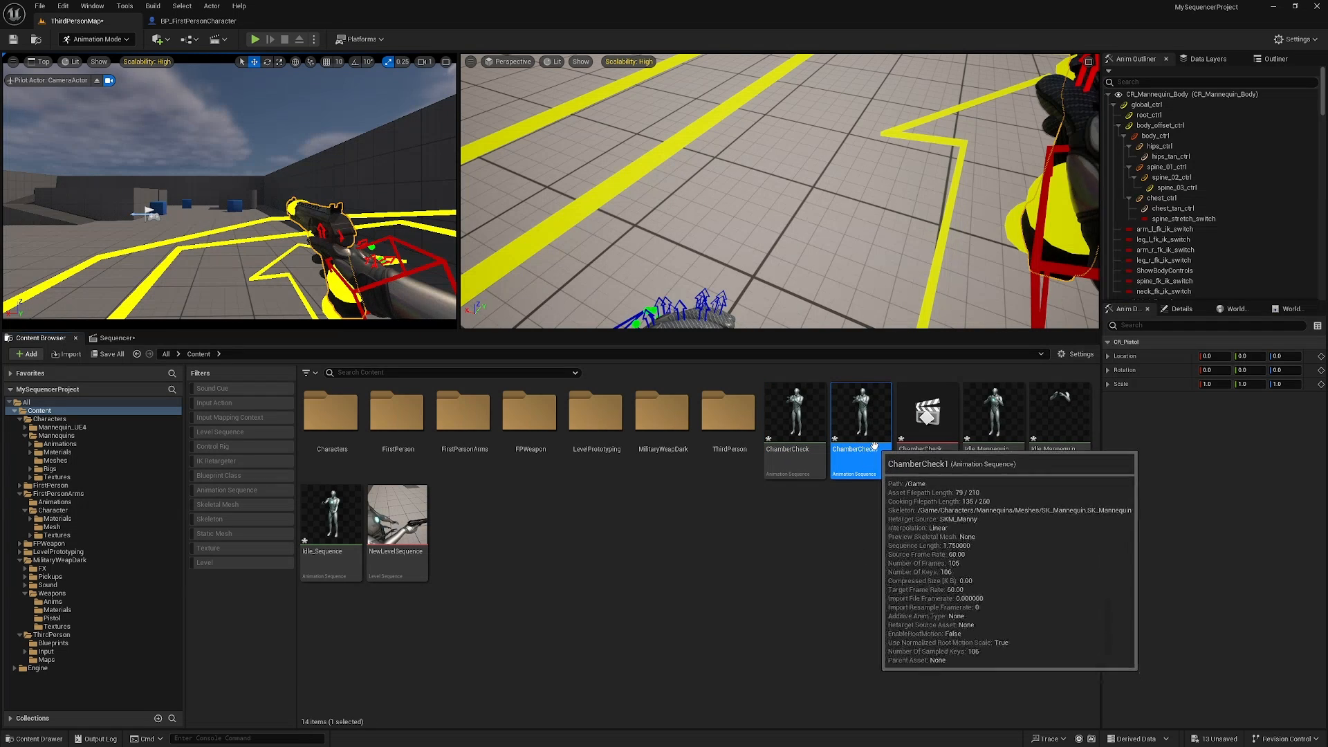
pyautogui.rightClick(871, 465)
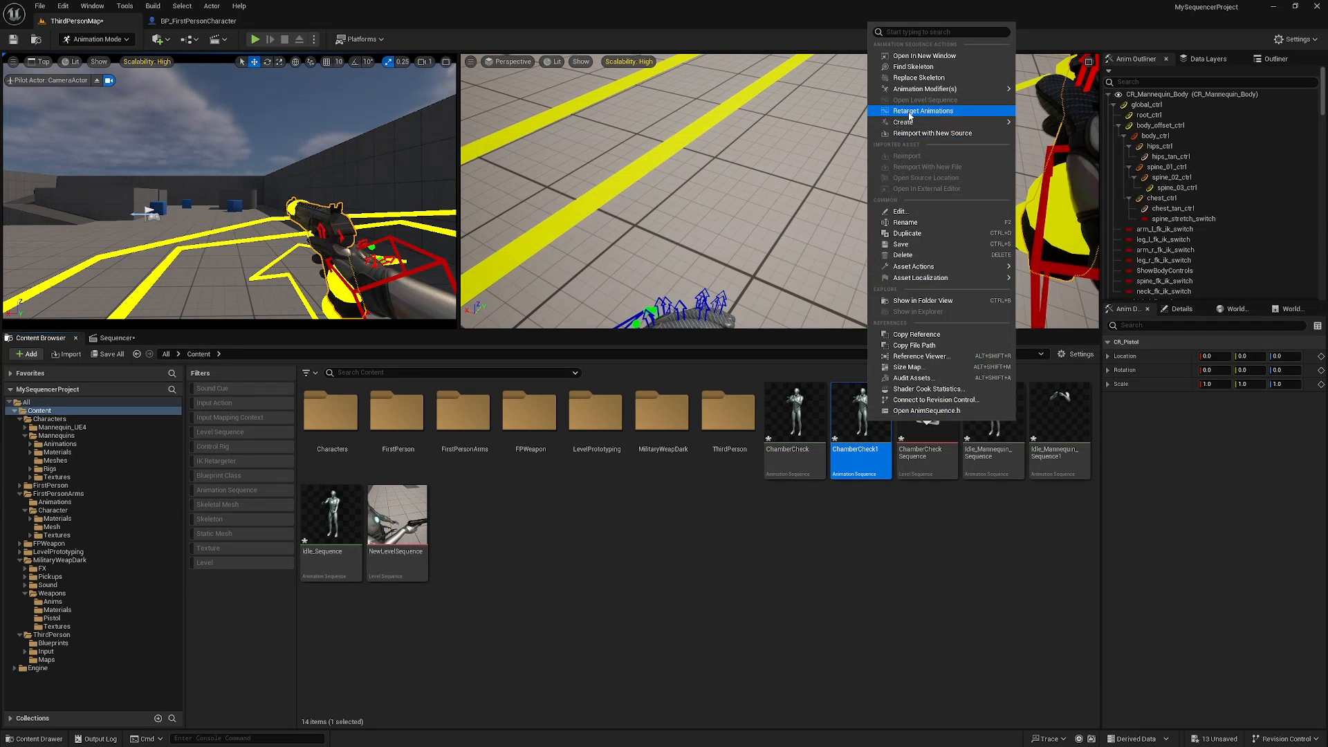
pyautogui.click(920, 78)
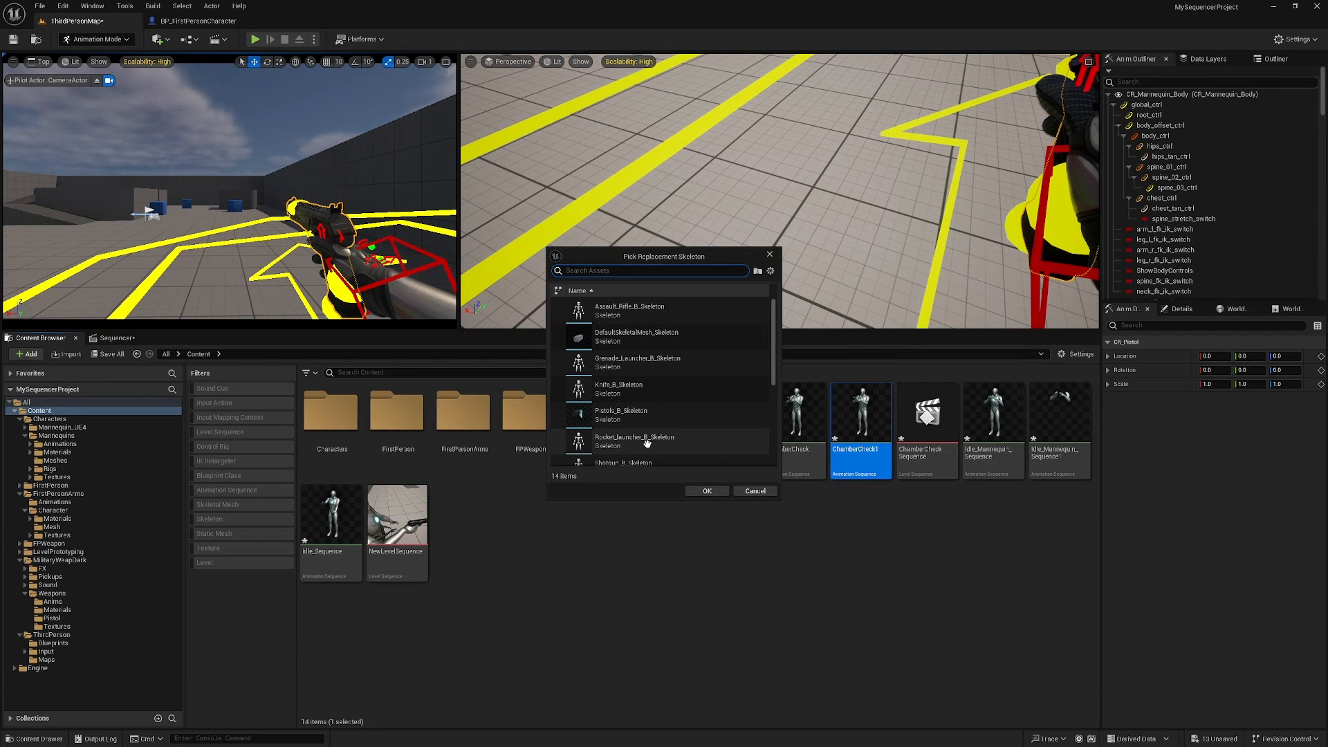
pyautogui.scroll(-5, 664, 387)
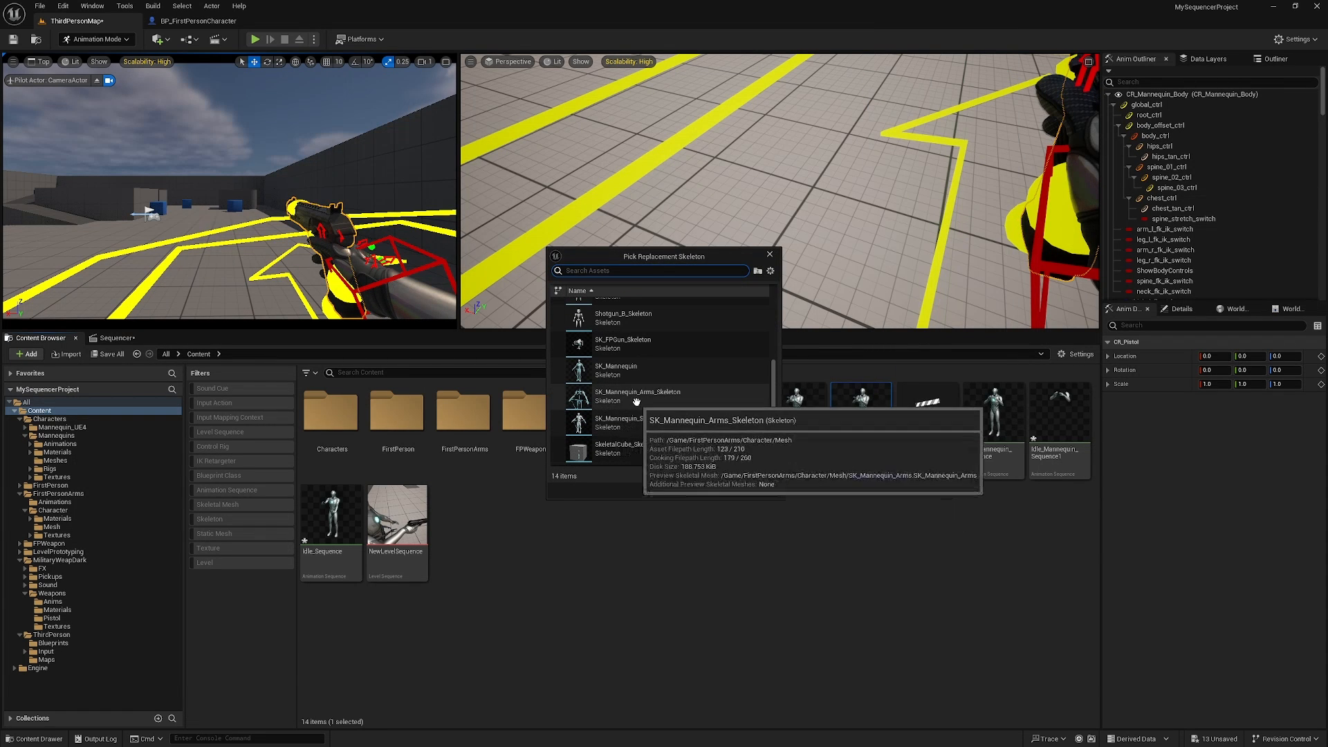
pyautogui.click(682, 400)
pyautogui.click(704, 492)
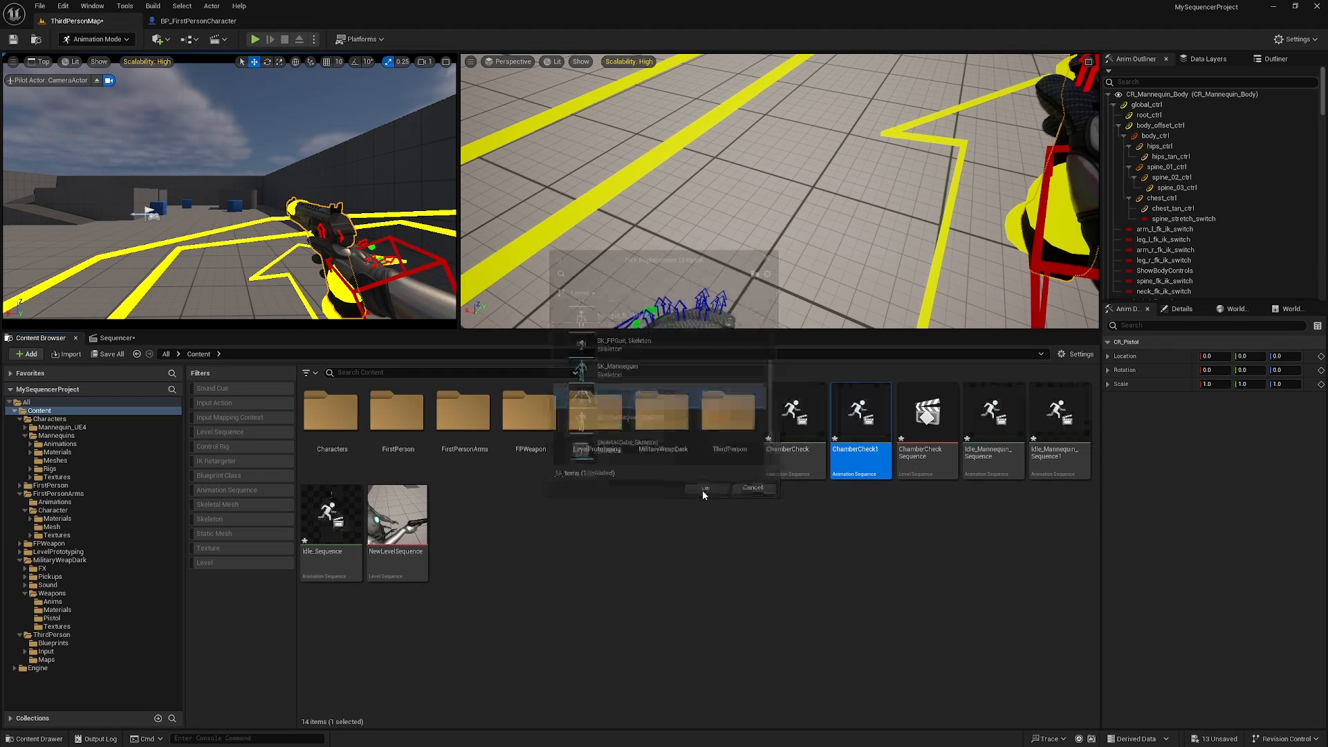
pyautogui.click(894, 558)
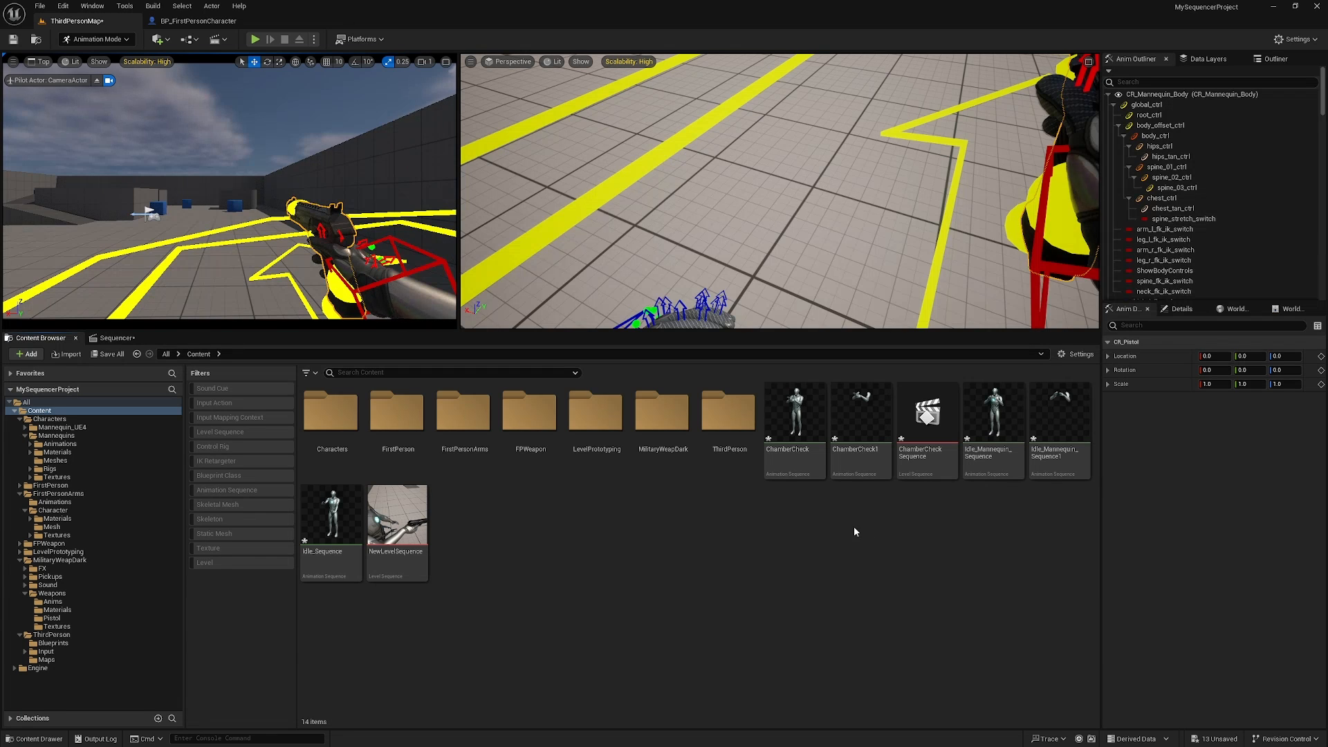
# Create an AnimMontage from the ChamberCheck1 animation sequence in the Content folder
pyautogui.moveTo(875, 459)
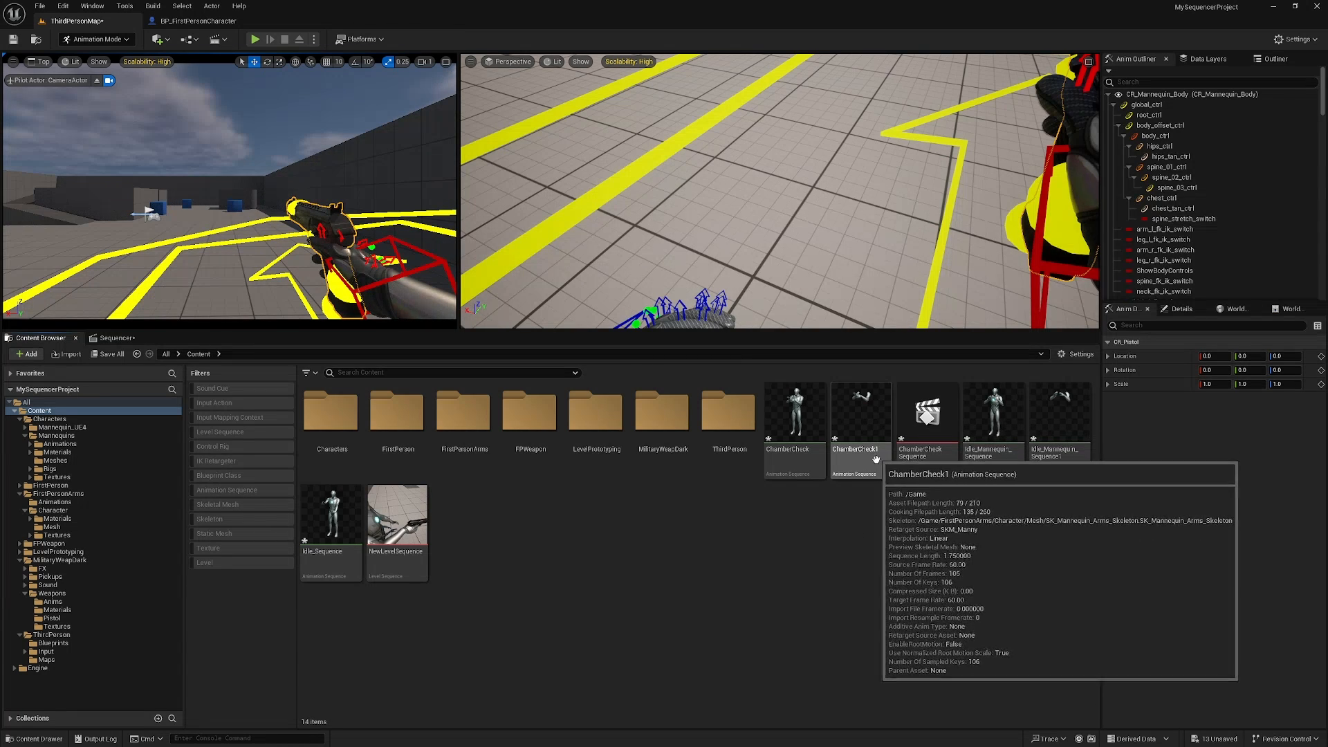
pyautogui.rightClick(859, 420)
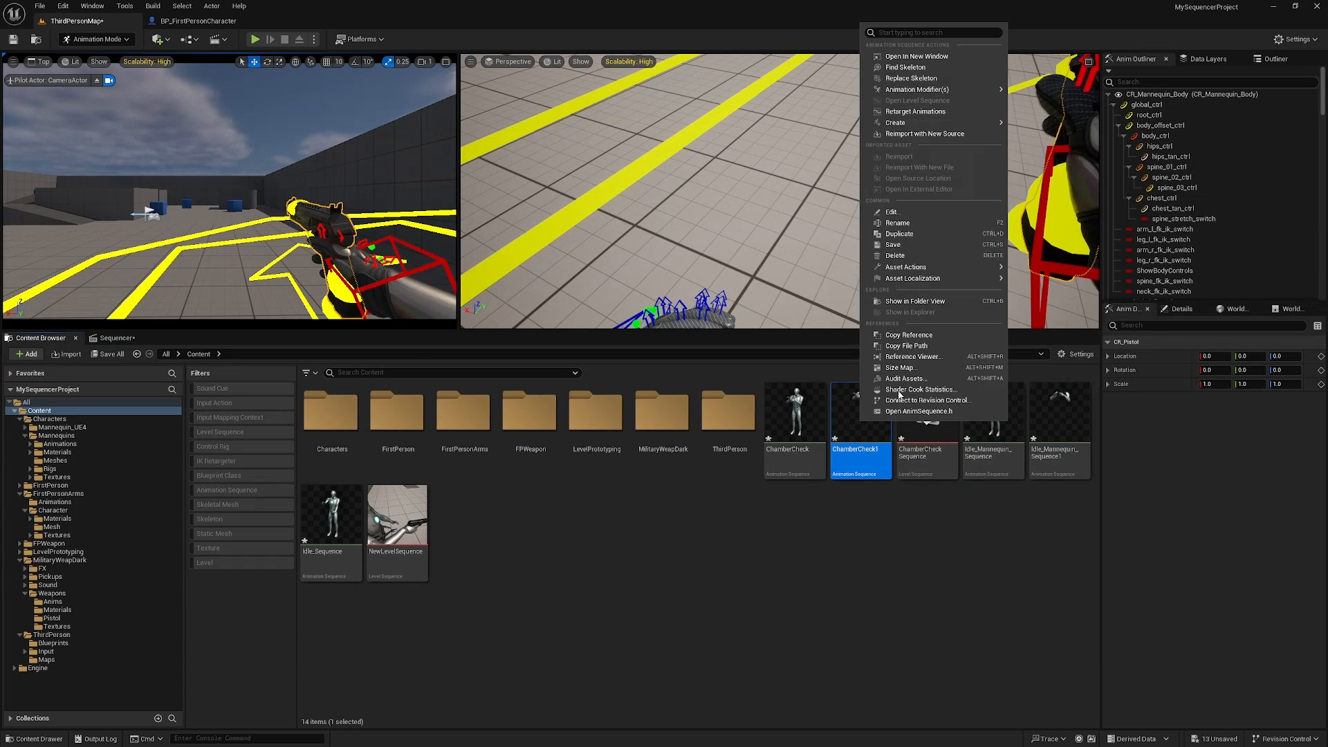
pyautogui.moveTo(975, 123)
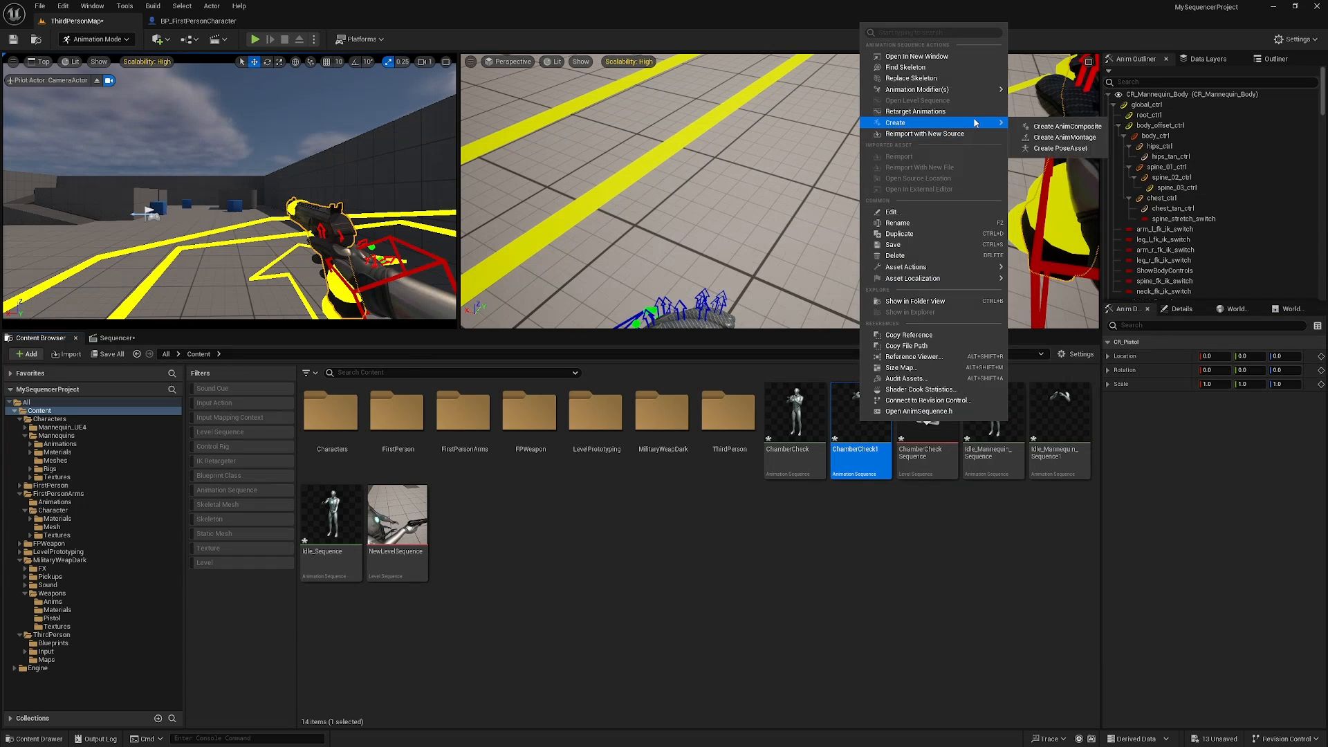
pyautogui.click(1058, 137)
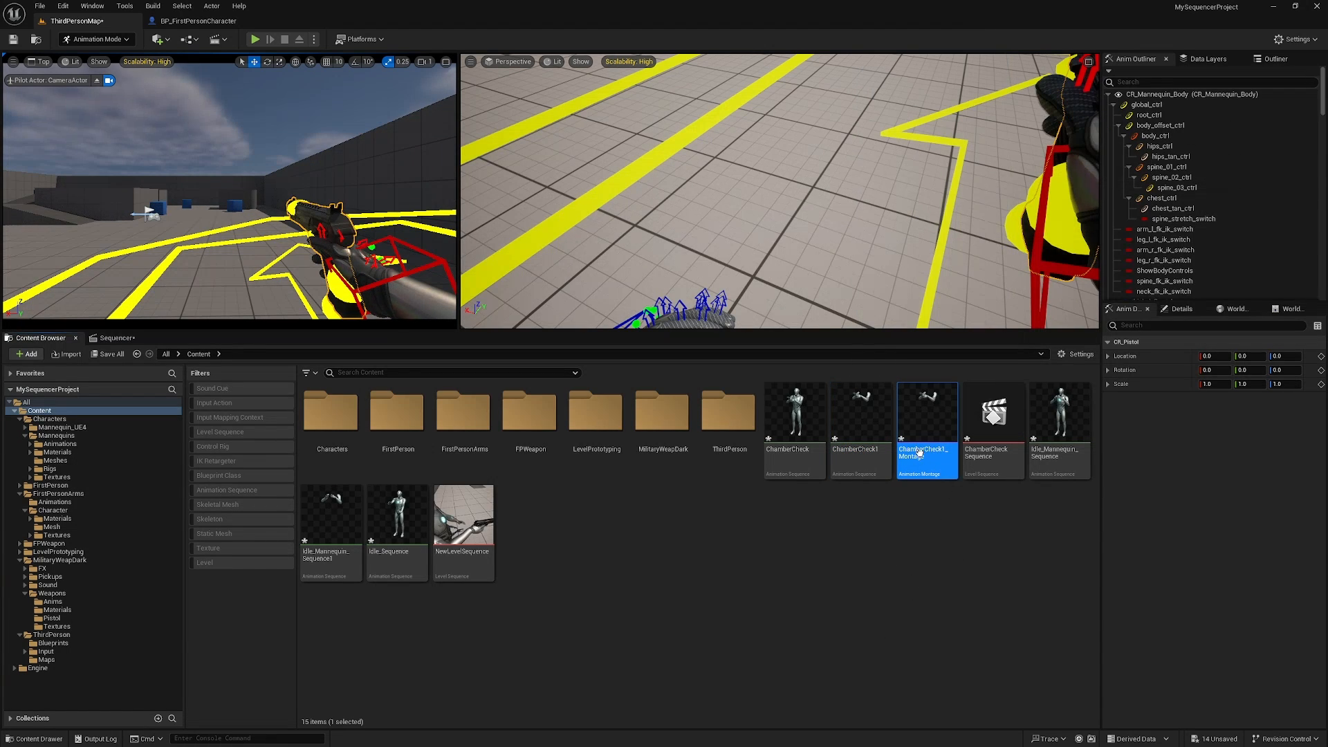
# Set the ChamberCheck1 montage's Blend In time and Blend Out Trigger Time to 0.01, then save and close it
pyautogui.doubleClick(955, 432)
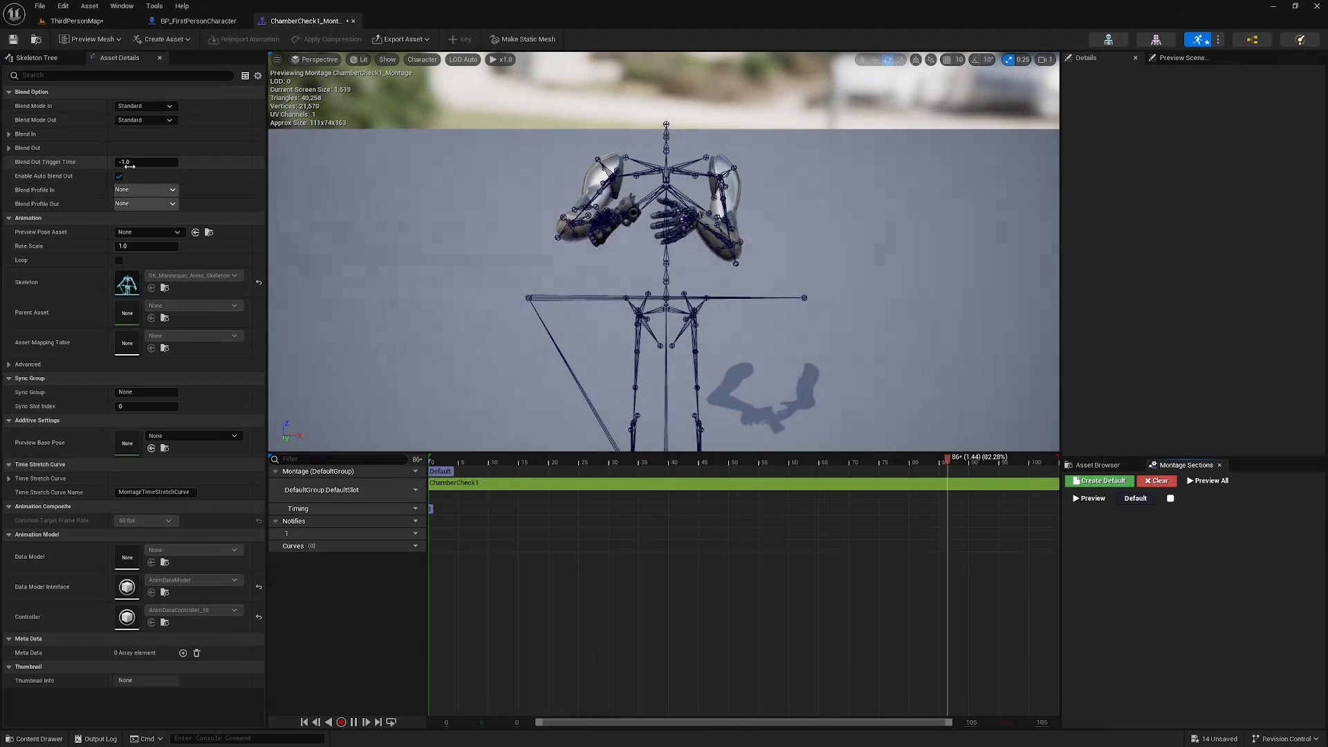
pyautogui.click(9, 134)
pyautogui.click(149, 148)
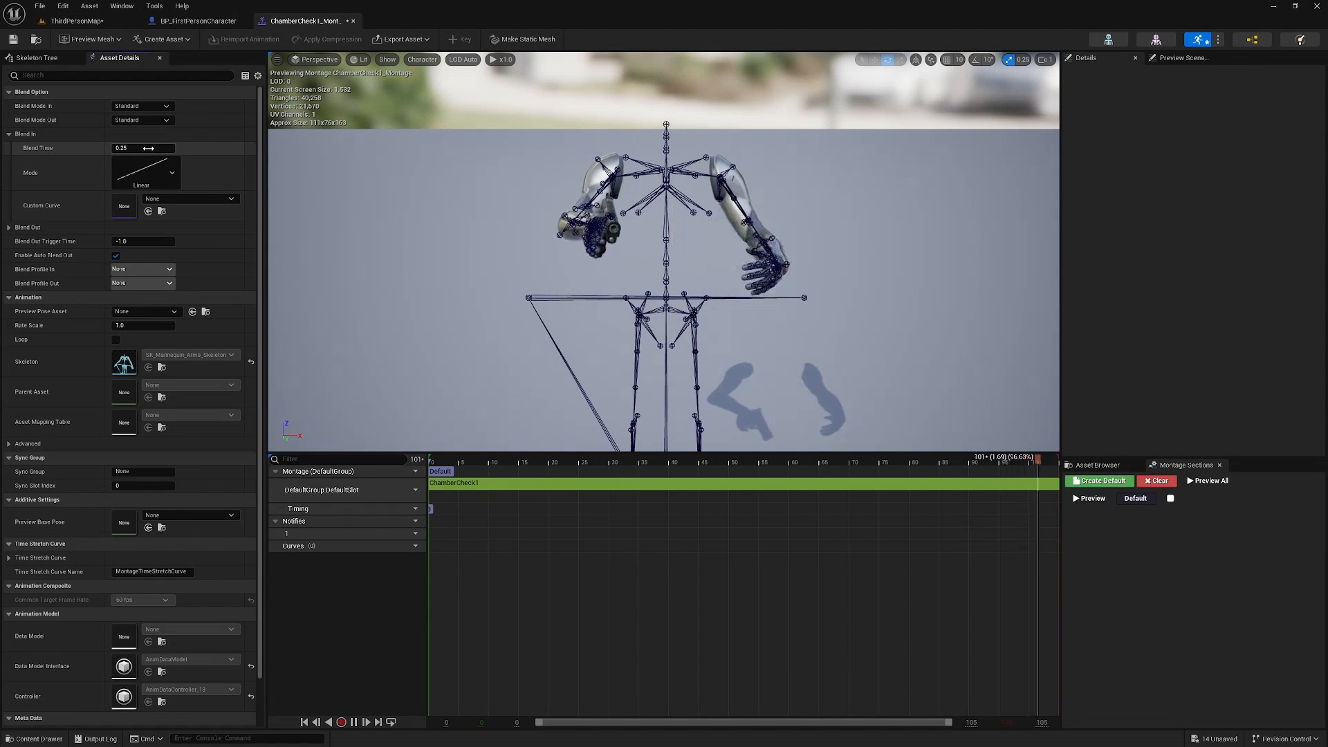
pyautogui.write('0.01')
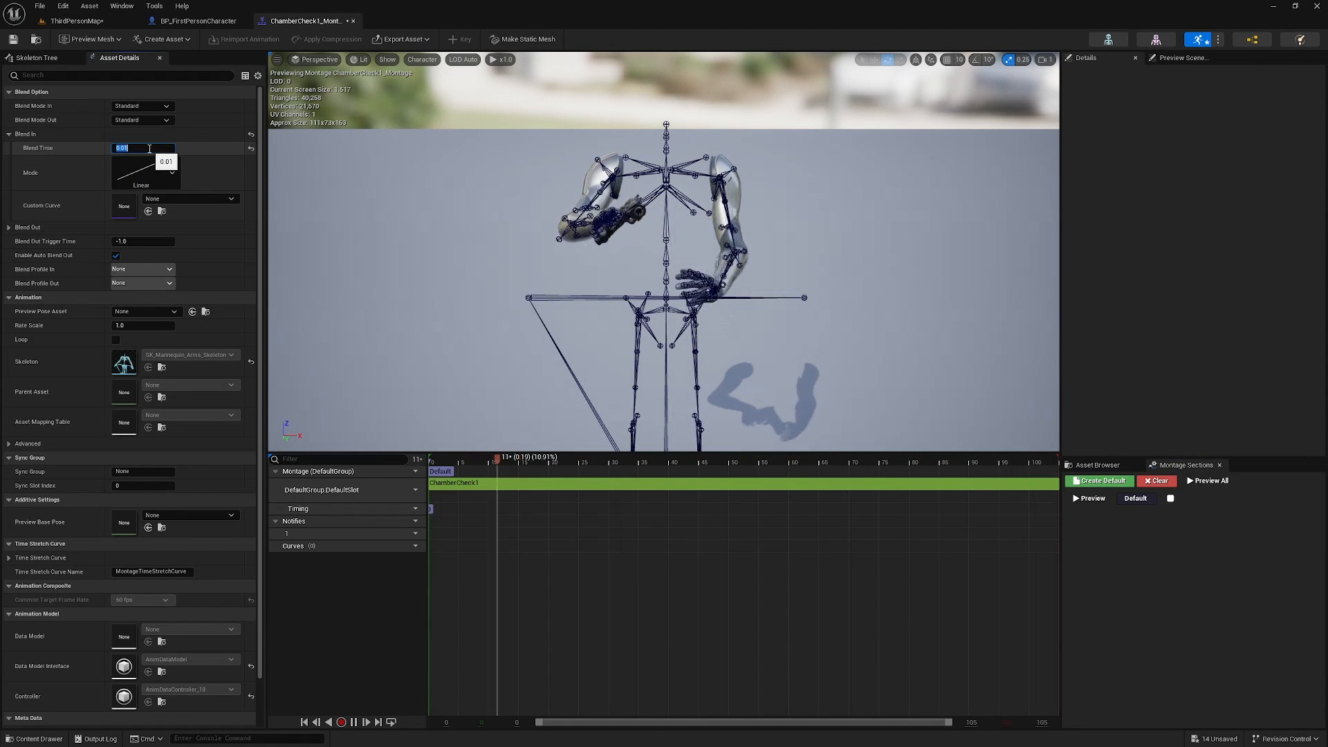
pyautogui.press('Return')
pyautogui.click(145, 241)
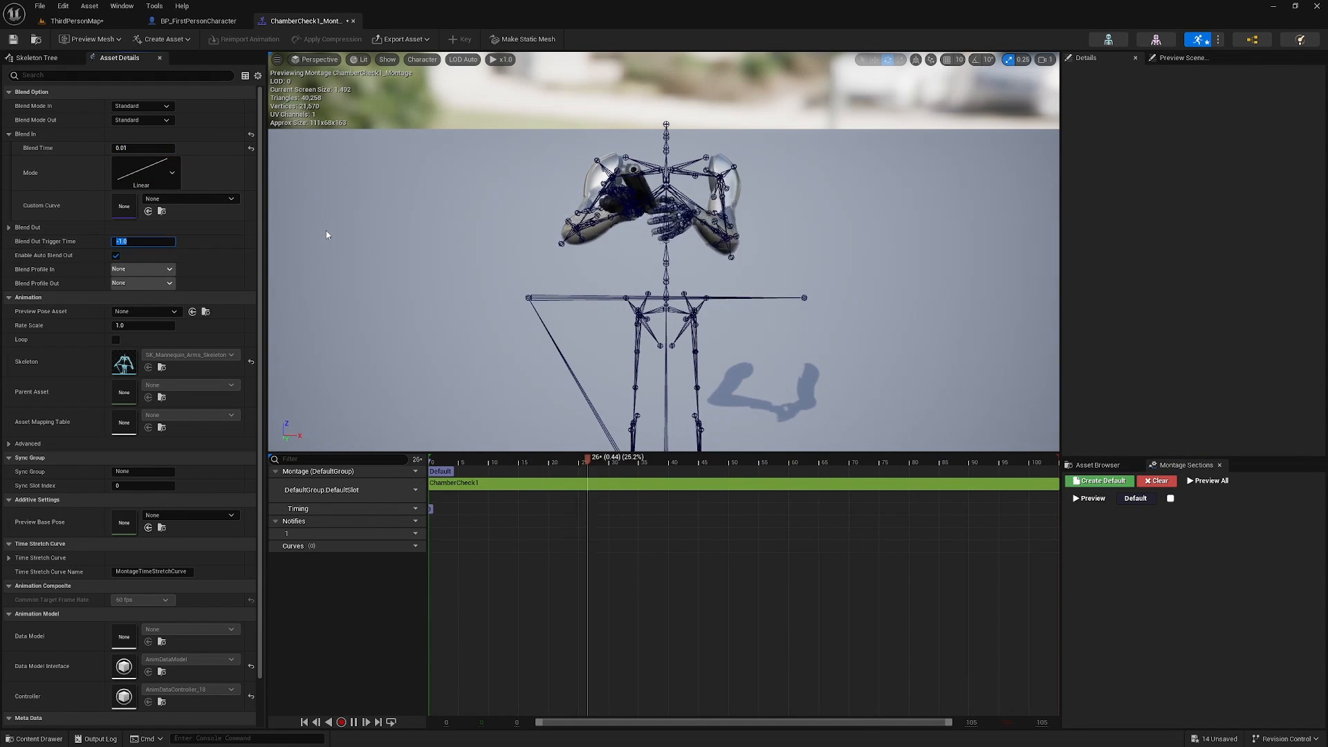
pyautogui.write('0.01')
pyautogui.press('Return')
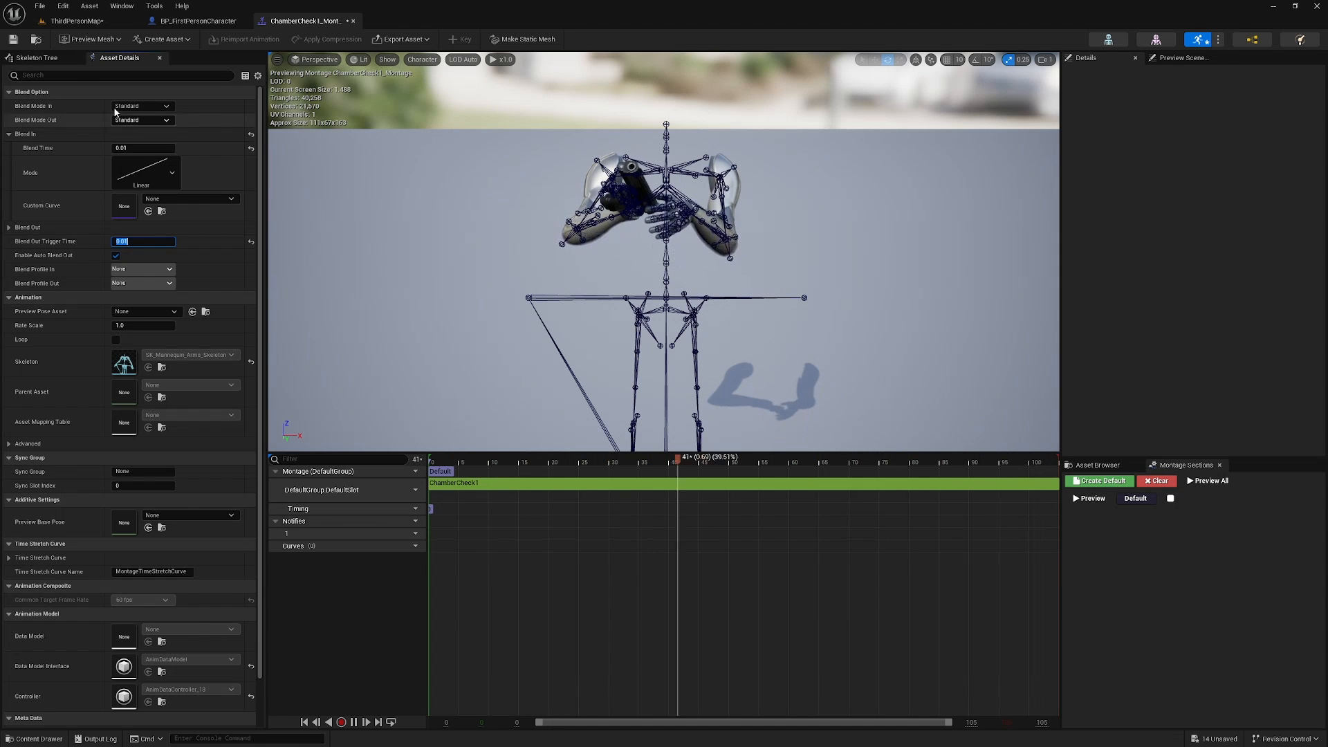
pyautogui.click(12, 39)
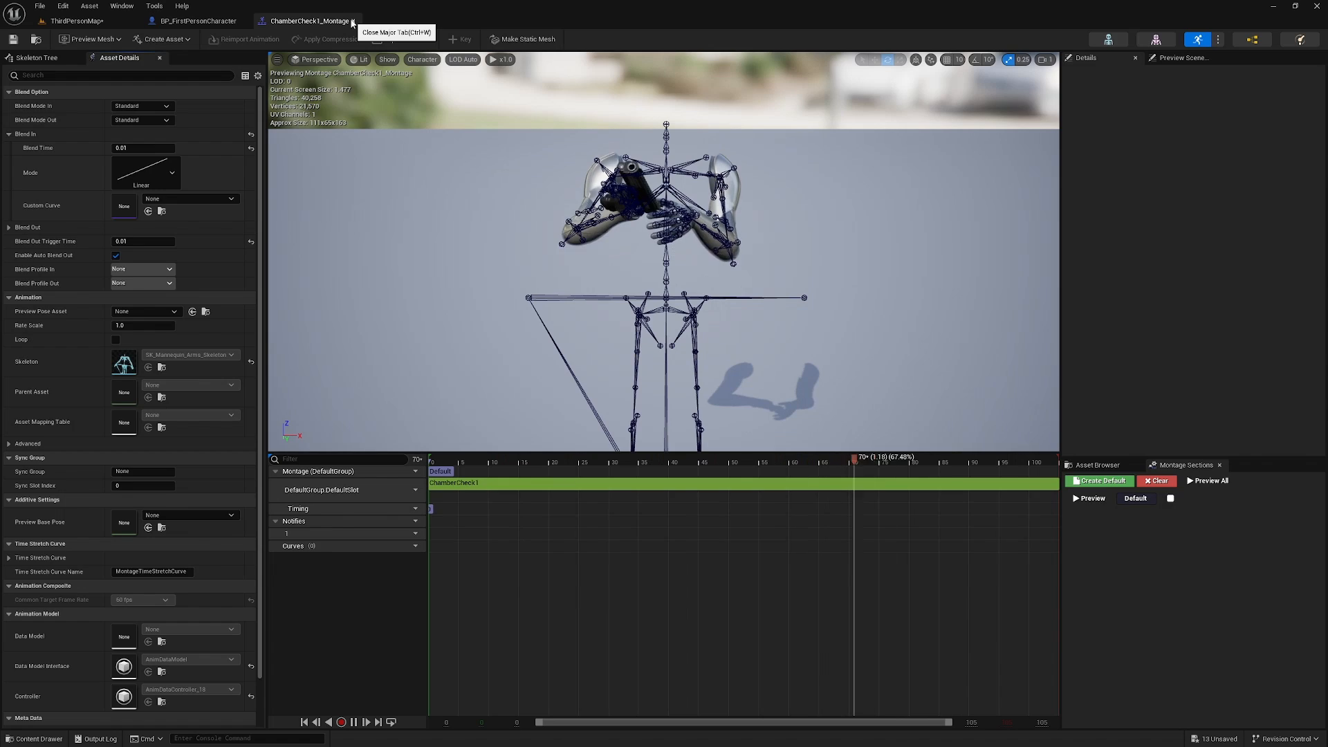
pyautogui.click(353, 22)
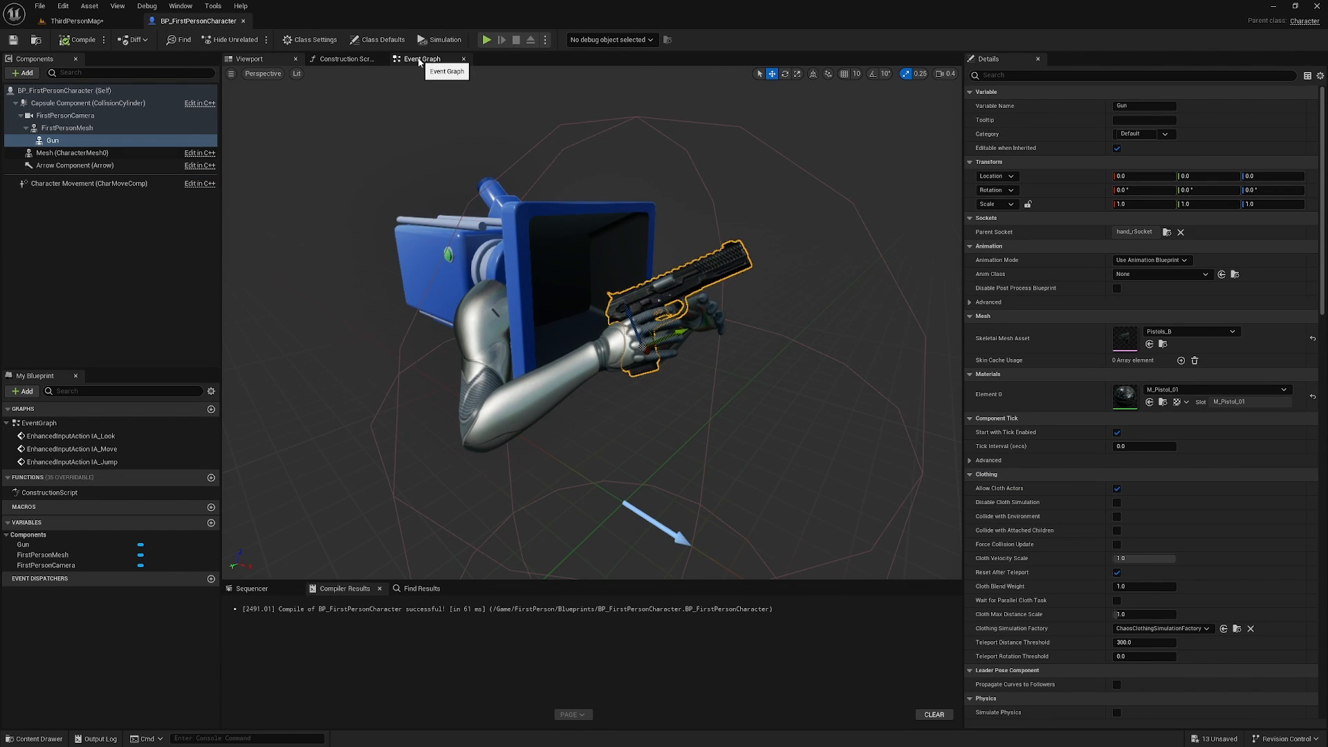
# Add an R keyboard event to the BP_FirstPersonCharacter Event Graph, below the Jump Input section
pyautogui.click(419, 60)
pyautogui.moveTo(696, 415); pyautogui.dragTo(696, 90, button='right')
pyautogui.moveTo(756, 448); pyautogui.dragTo(748, 148, button='right')
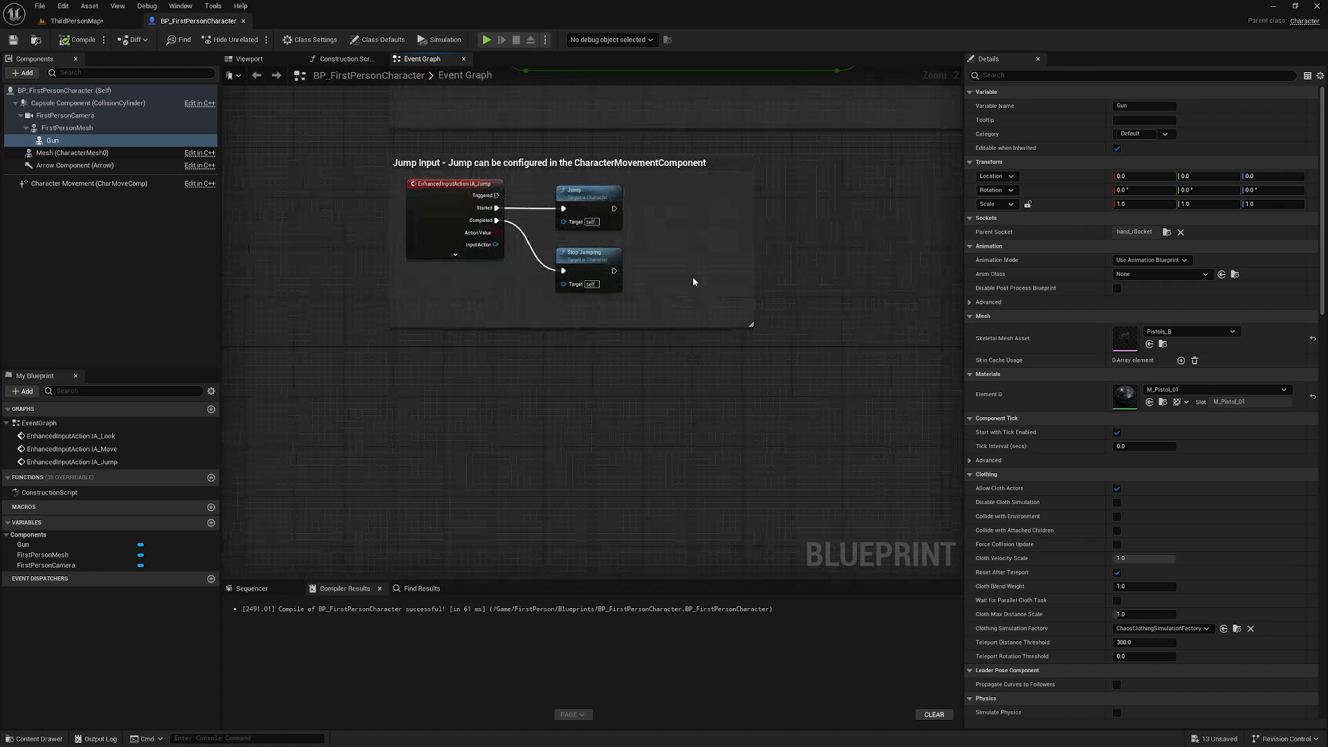
pyautogui.moveTo(694, 282); pyautogui.dragTo(667, 163, button='right')
pyautogui.rightClick(380, 352)
pyautogui.write('r keyboa')
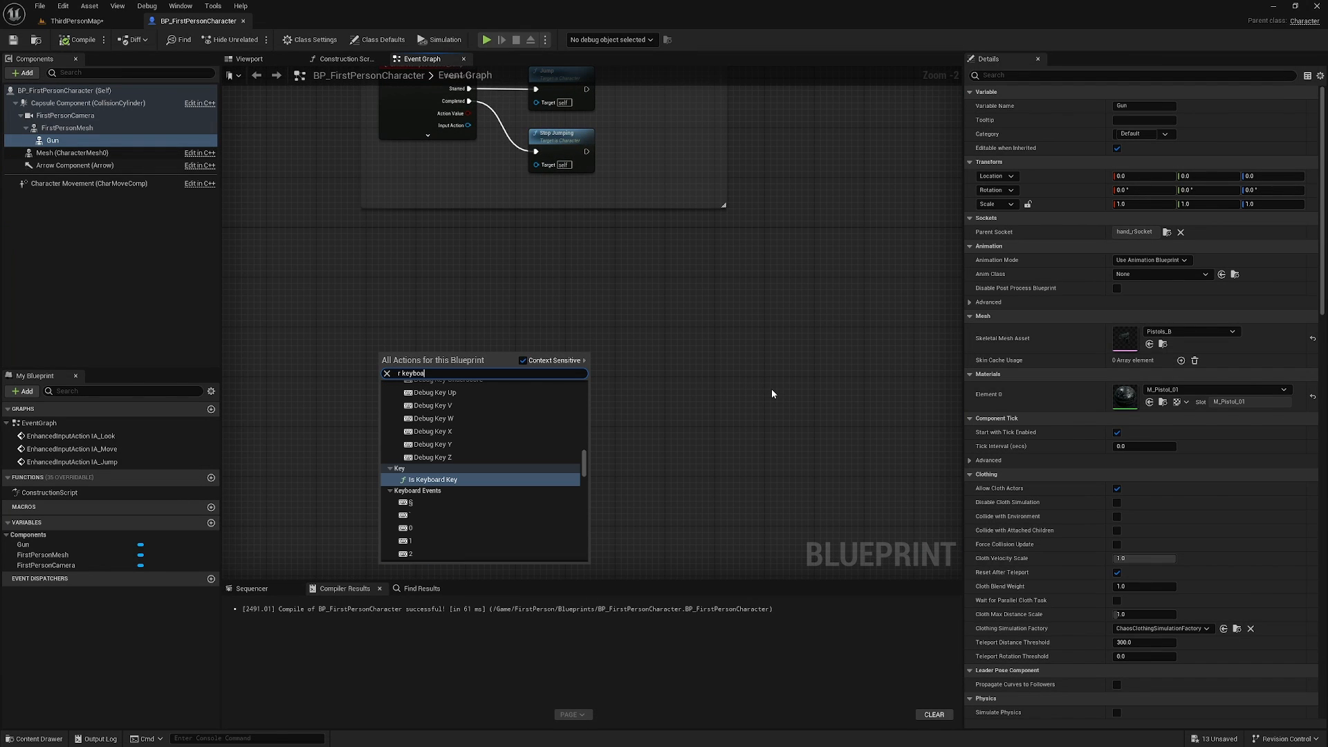
pyautogui.write('rd even')
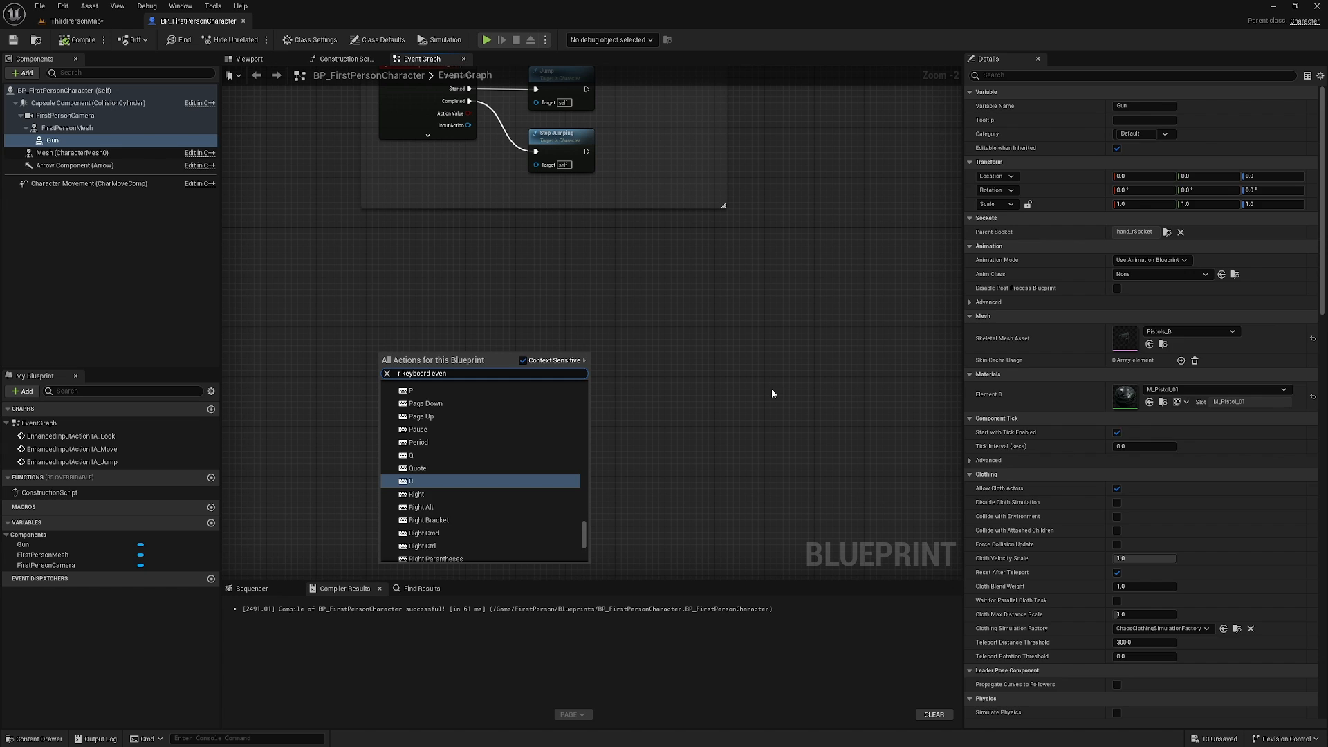
pyautogui.press('Return')
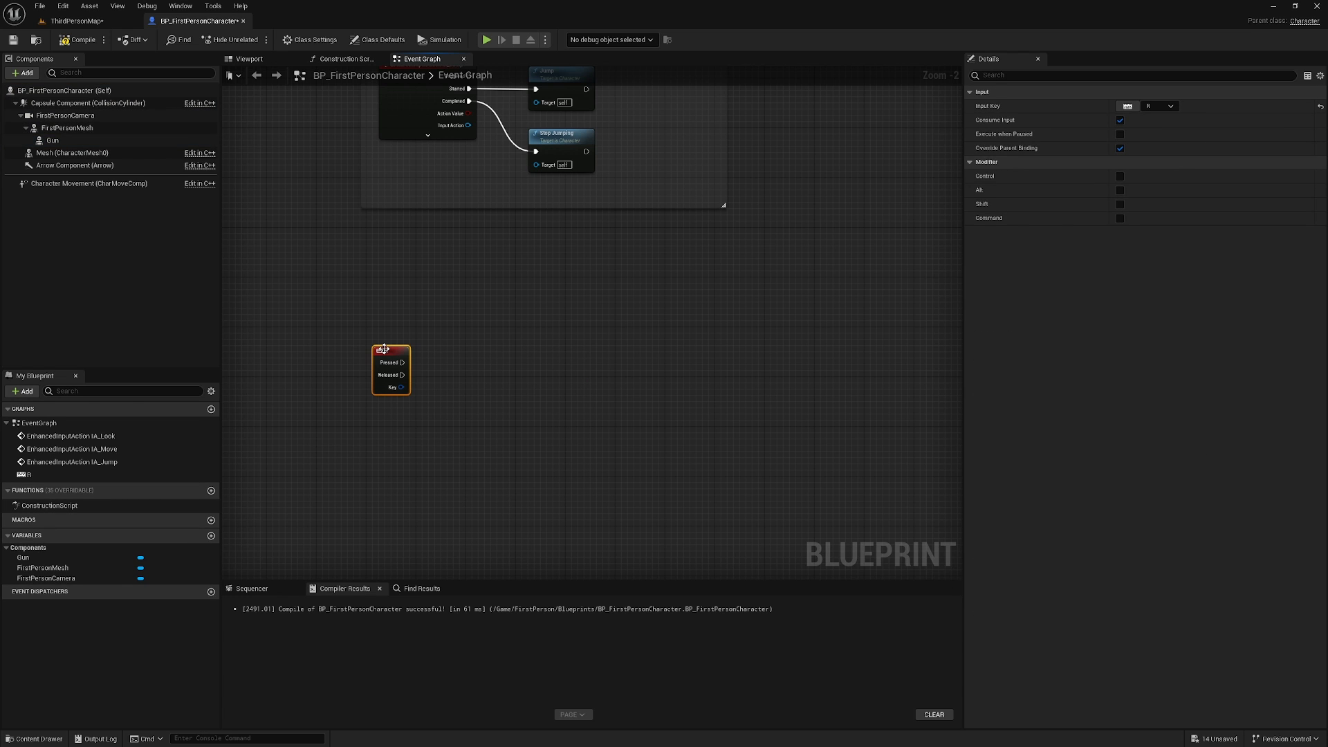
pyautogui.click(429, 334)
pyautogui.scroll(2, 476, 399)
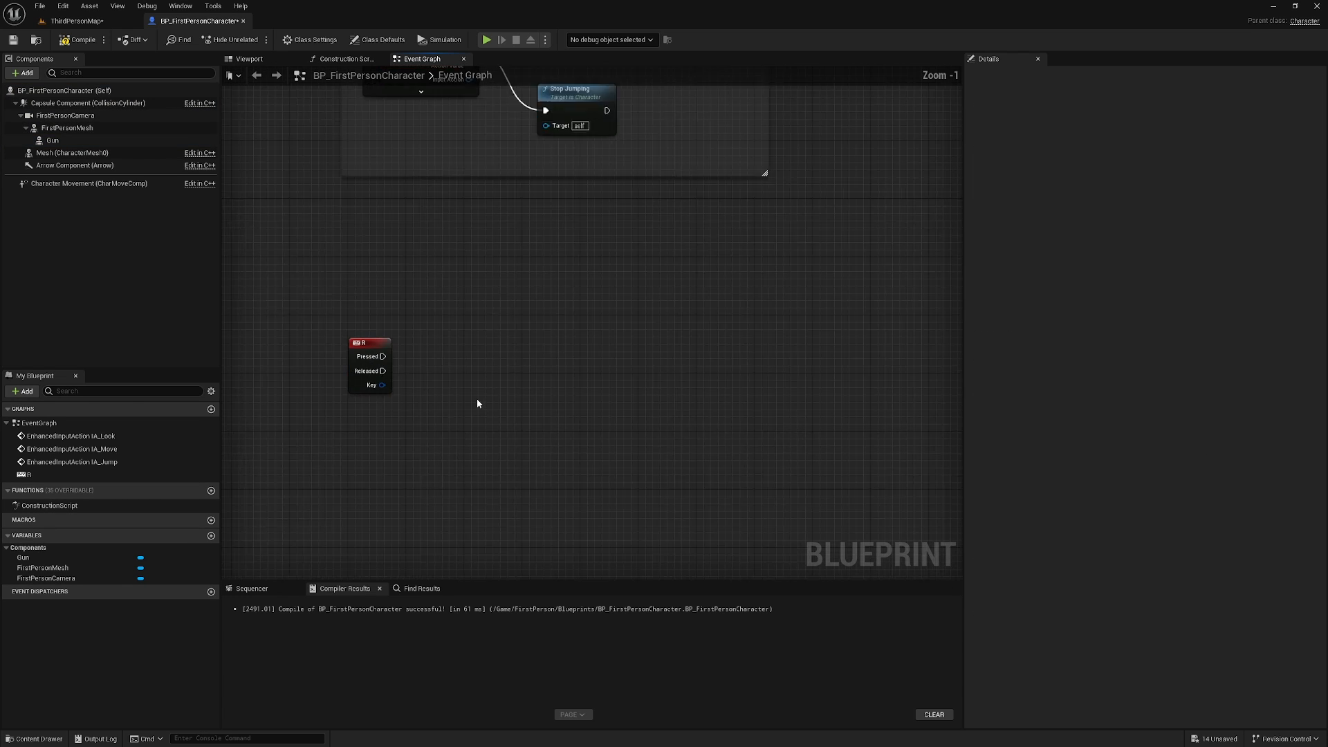
# Add a Play Montage node for FirstPersonMesh, triggered by R Pressed, with ChamberCheck1_Montage as the montage to play
pyautogui.moveTo(476, 398); pyautogui.dragTo(594, 312, button='right')
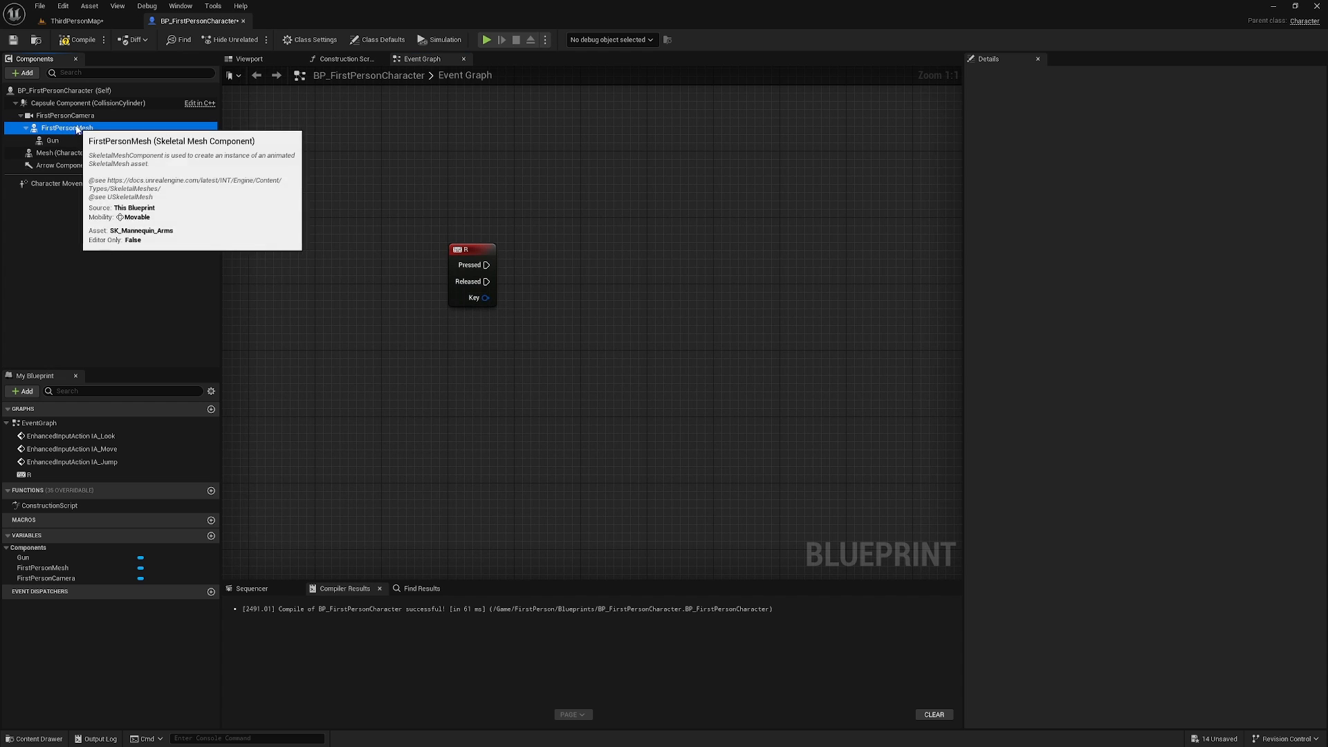
pyautogui.moveTo(67, 128); pyautogui.dragTo(580, 266)
pyautogui.write('play montag')
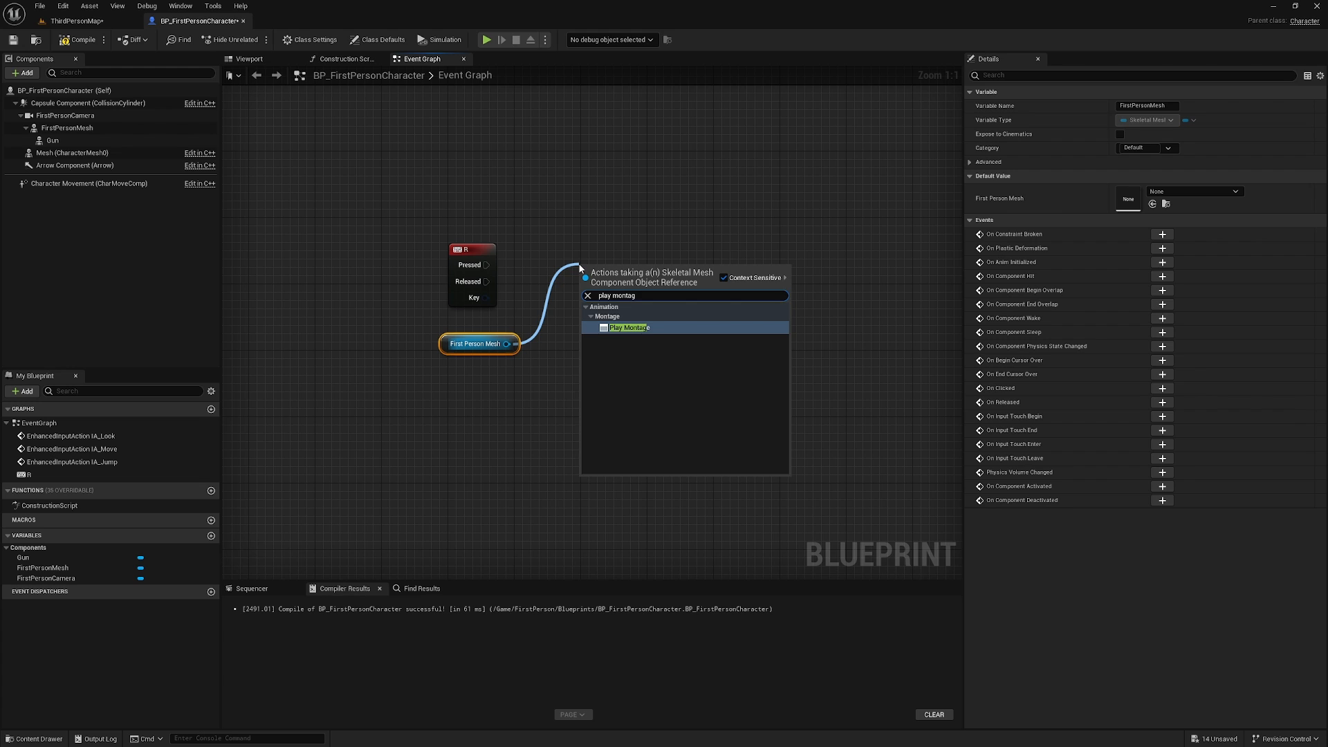
pyautogui.press('Return')
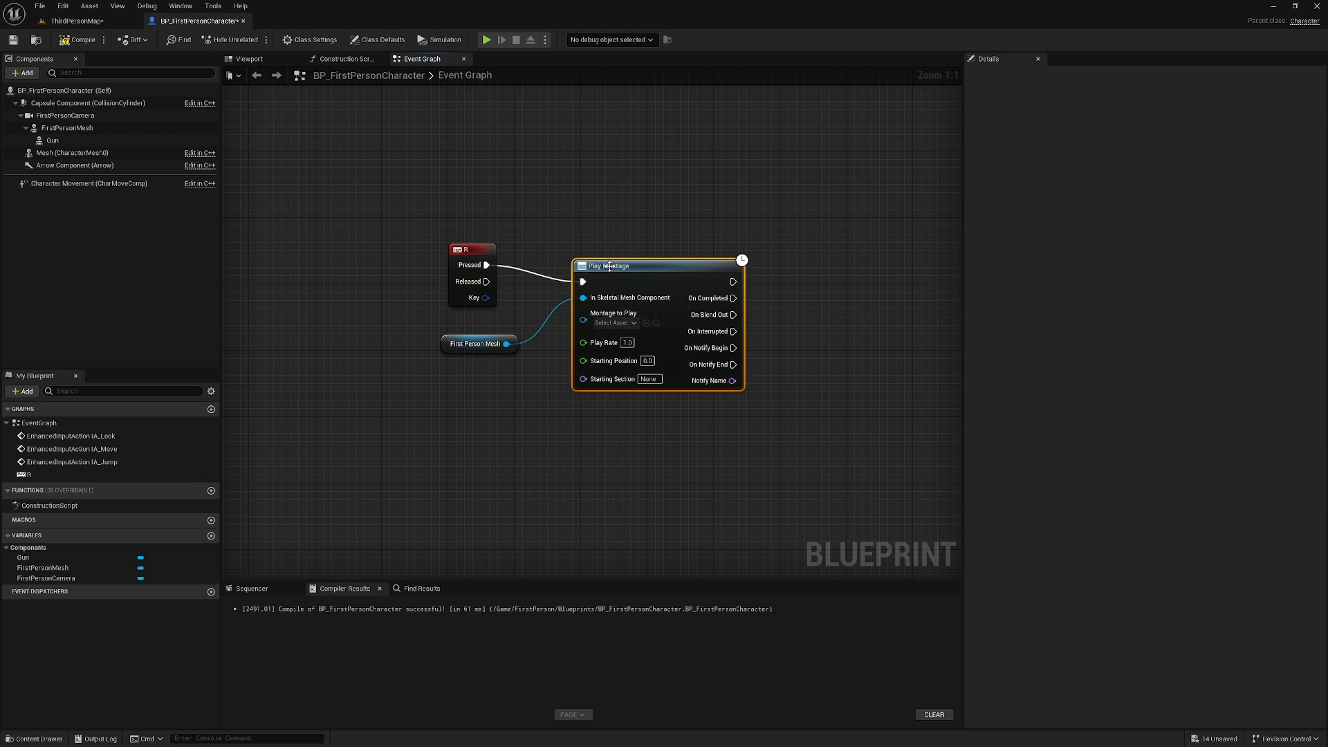
pyautogui.moveTo(610, 265); pyautogui.dragTo(610, 249)
pyautogui.click(615, 306)
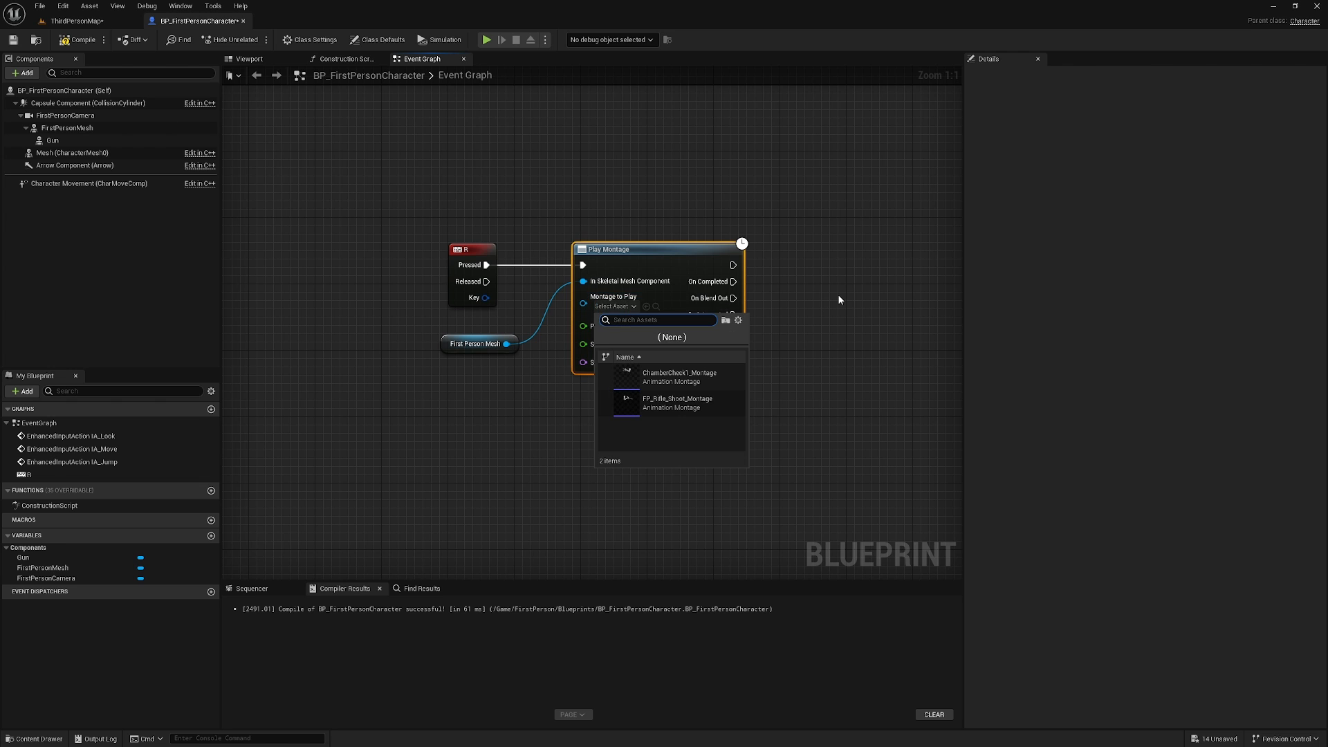
pyautogui.click(699, 382)
# Add a Play Animation node targeting the Gun component and connect it after the Play Montage node
pyautogui.moveTo(795, 395); pyautogui.dragTo(668, 385, button='right')
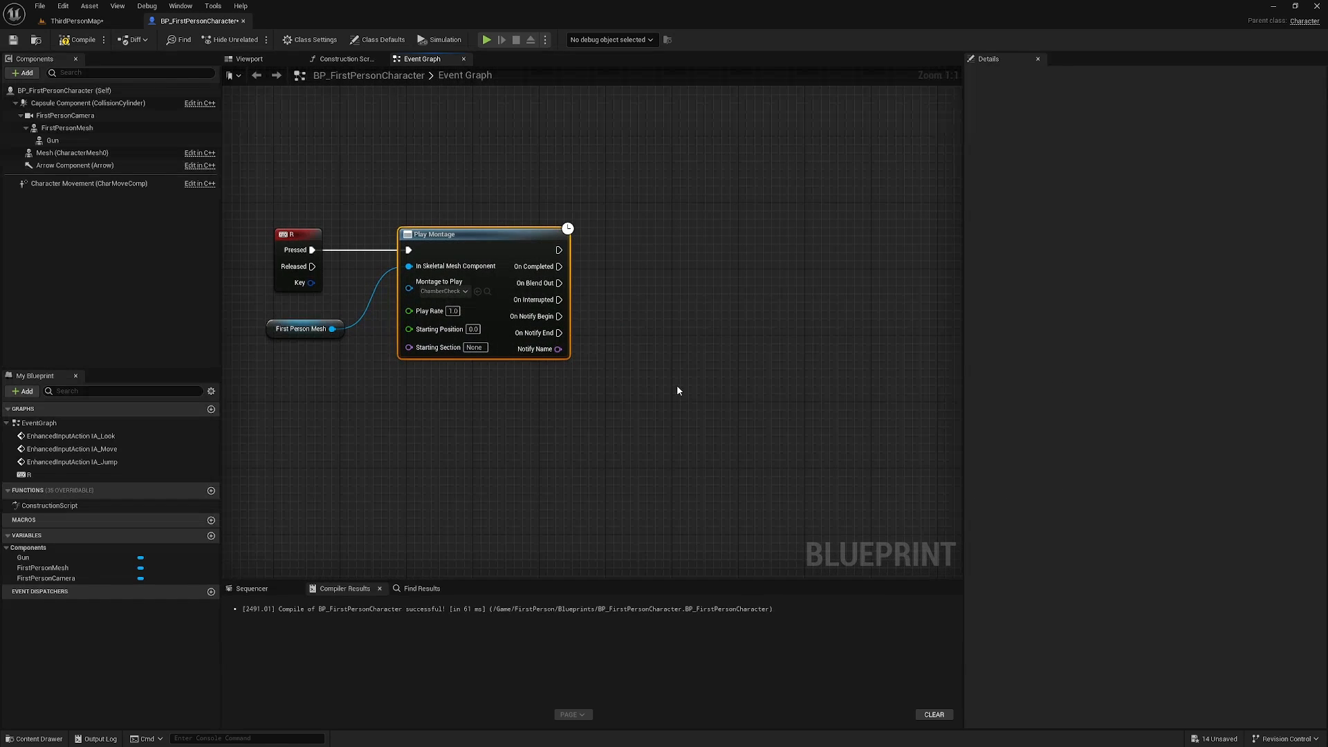
pyautogui.moveTo(53, 140); pyautogui.dragTo(679, 246)
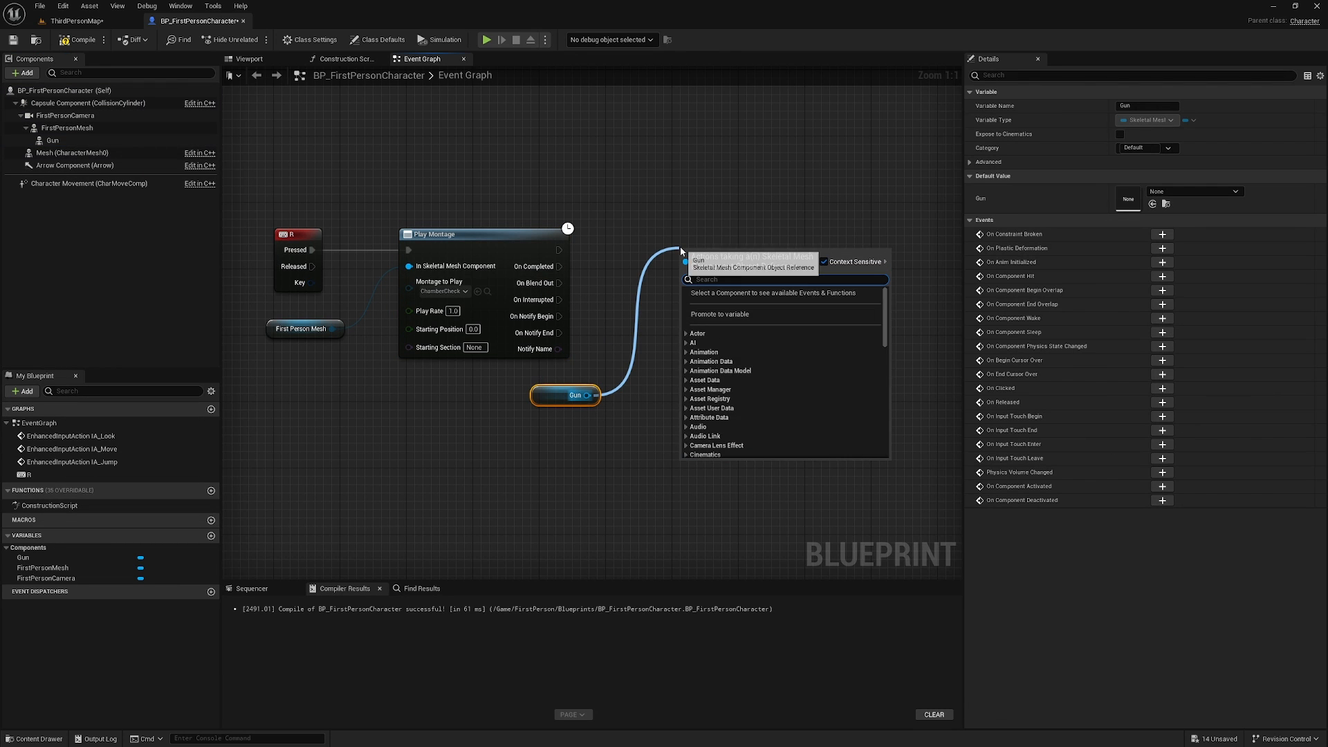
pyautogui.write('play anima')
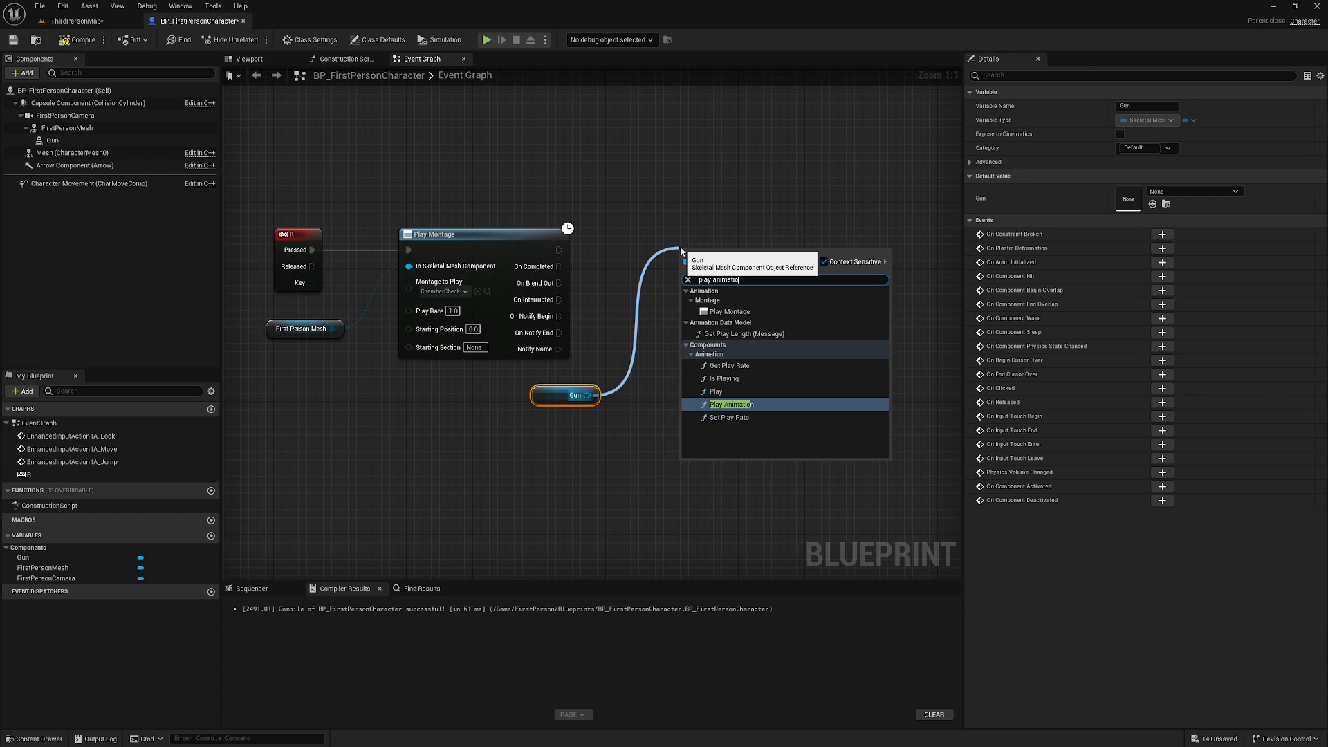
pyautogui.write('tio')
pyautogui.click(747, 405)
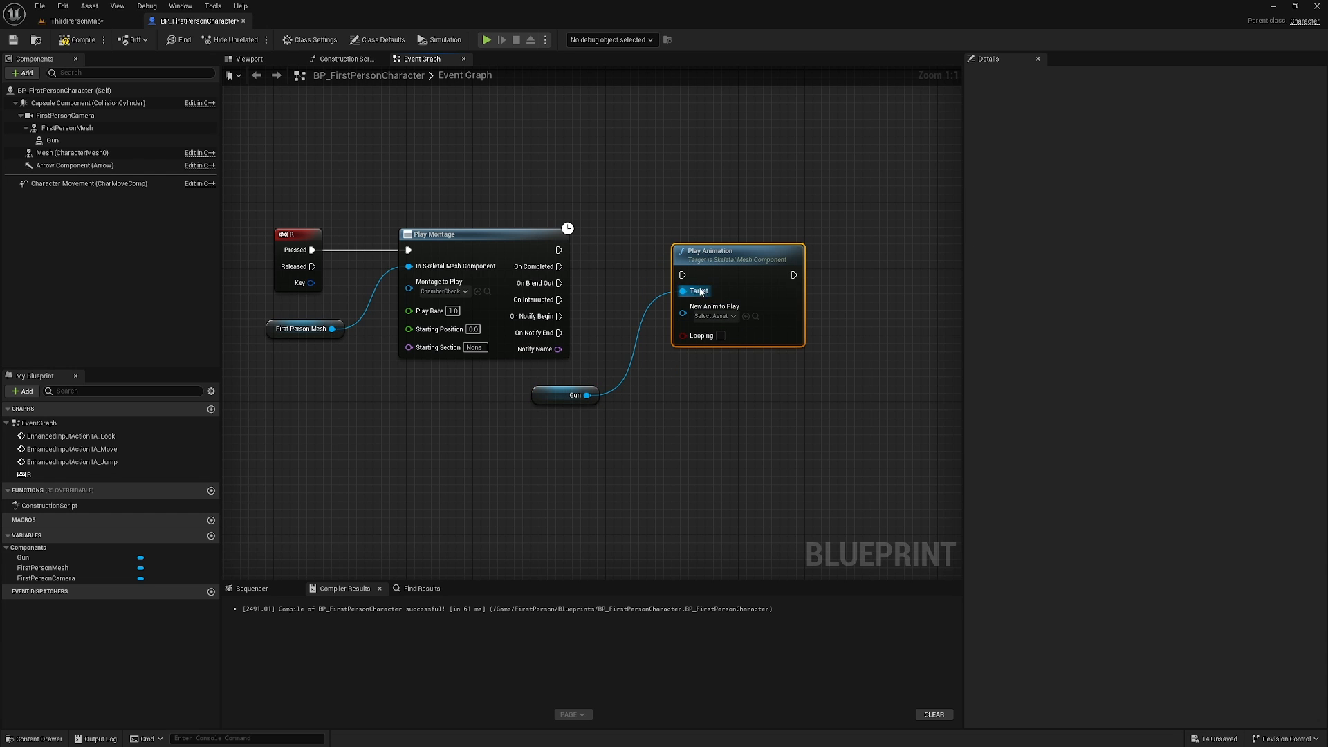
pyautogui.moveTo(558, 251); pyautogui.dragTo(683, 275)
pyautogui.moveTo(704, 263); pyautogui.dragTo(688, 239)
pyautogui.click(719, 368)
# Set the Play Animation node's New Anim to Play to Pistols_B_ChamberCheck
pyautogui.click(699, 292)
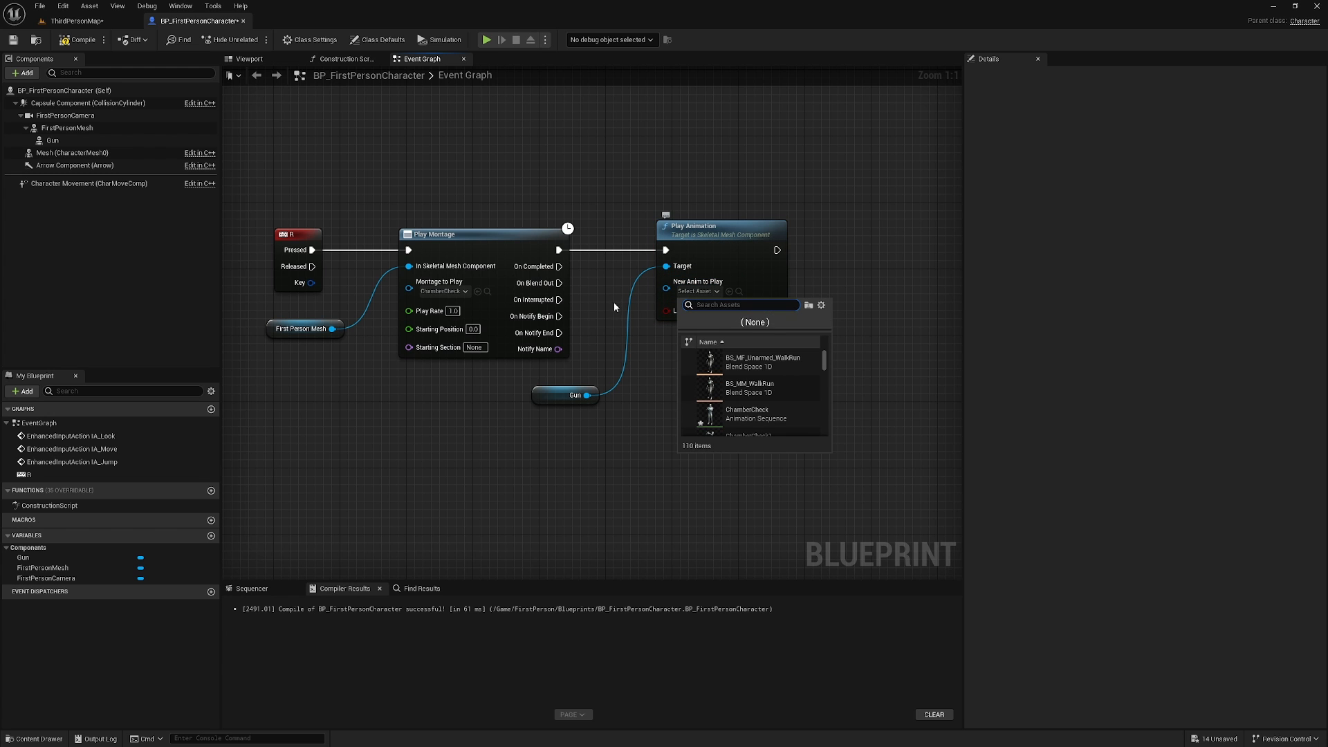
pyautogui.moveTo(760, 418)
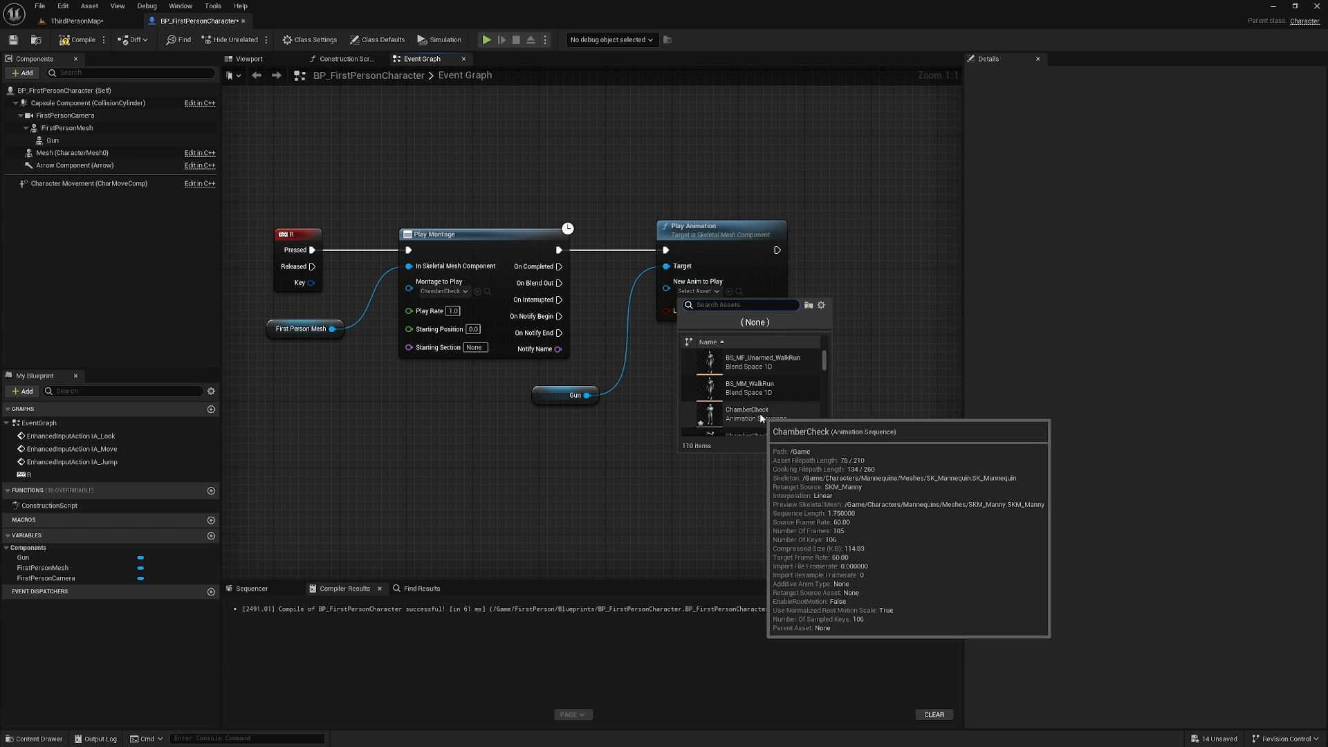
pyautogui.scroll(-2, 768, 413)
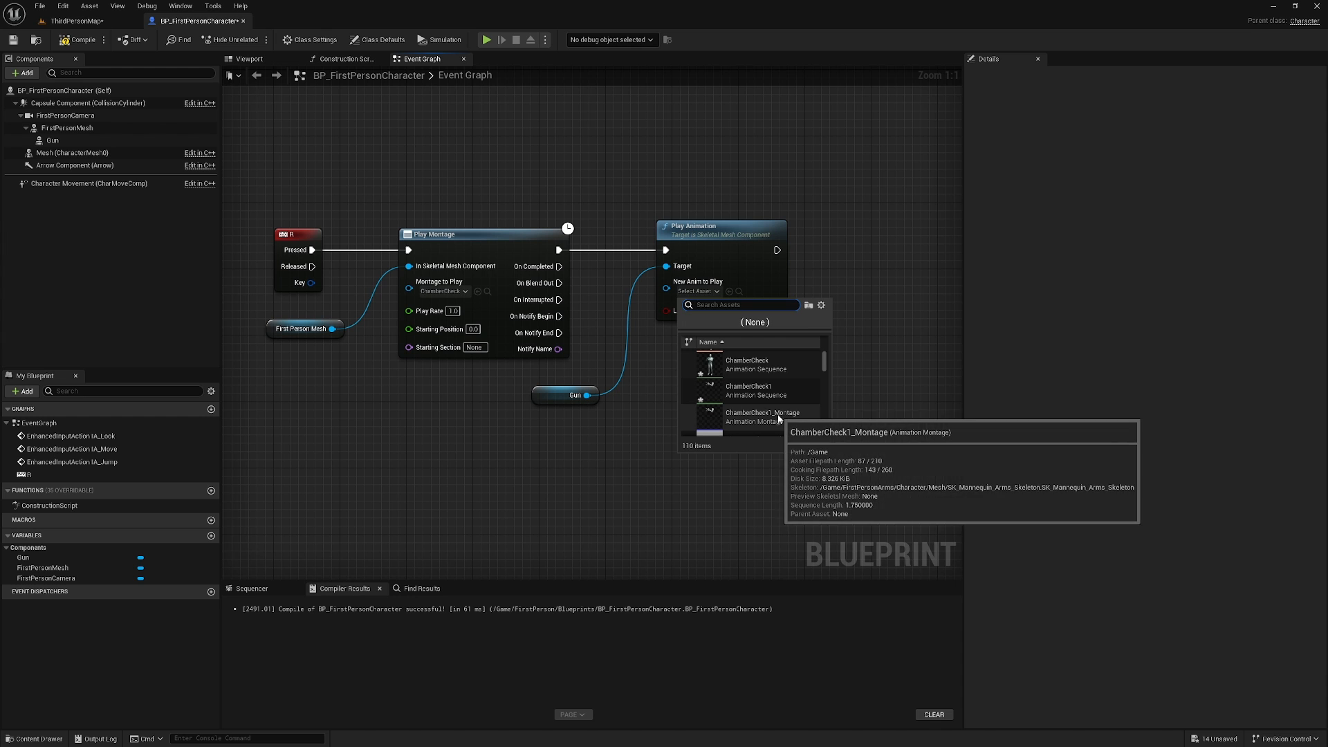
pyautogui.scroll(-2, 795, 415)
pyautogui.scroll(-2, 795, 415)
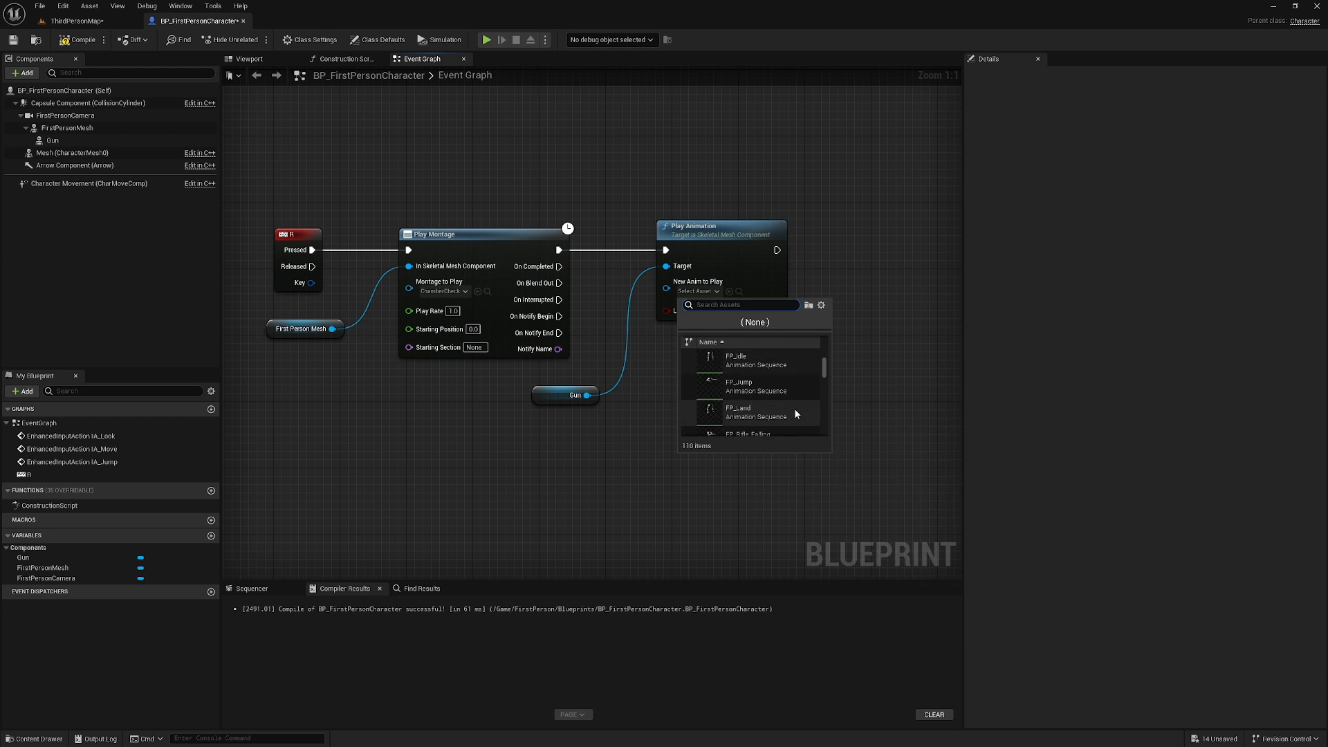
pyautogui.scroll(-3, 794, 409)
pyautogui.click(757, 368)
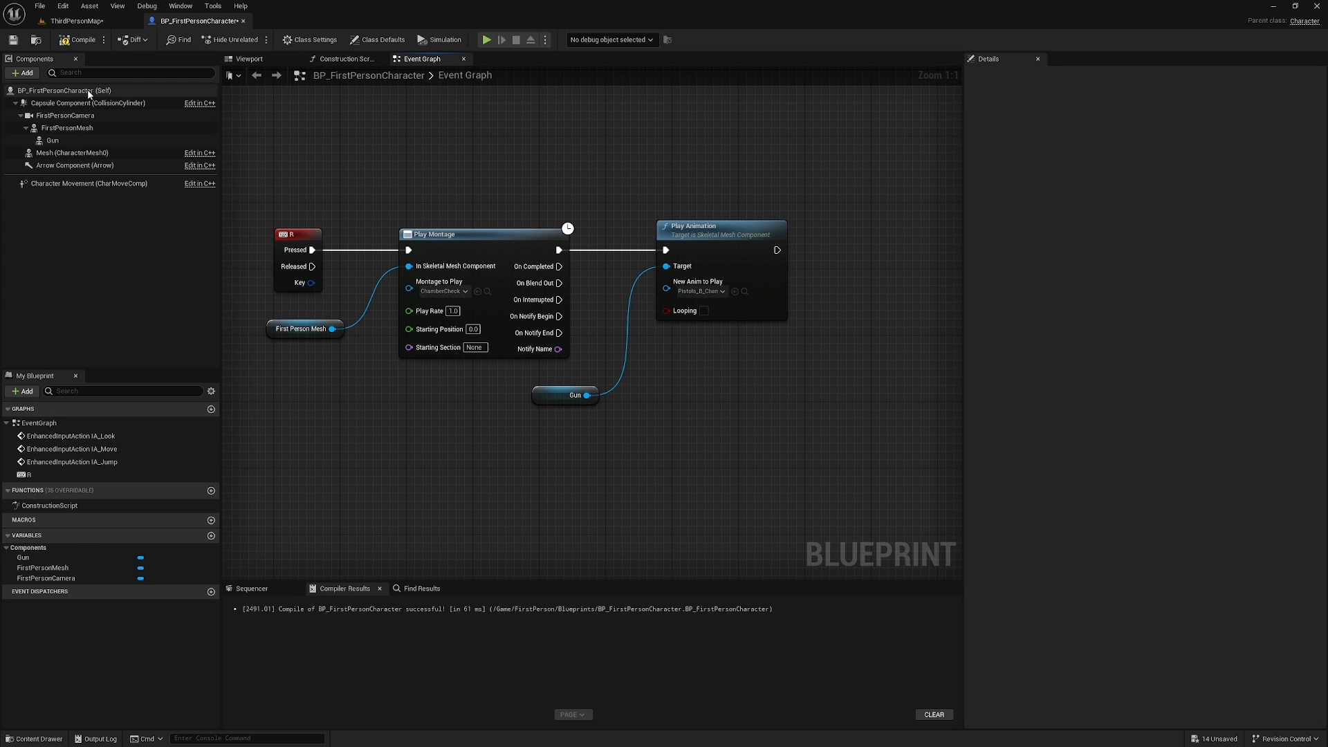
# Set the FirstPersonMesh component's Animation Mode to Use Animation Blueprint
pyautogui.click(69, 90)
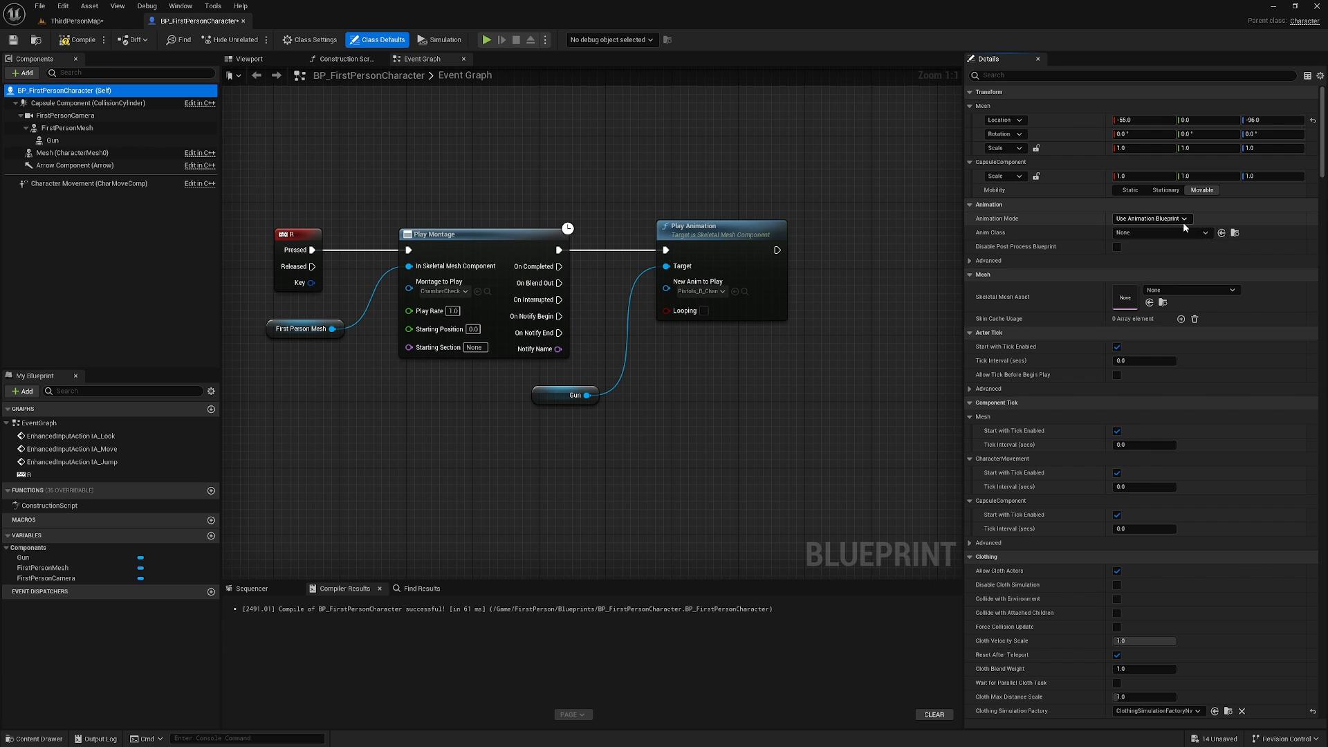
pyautogui.click(67, 128)
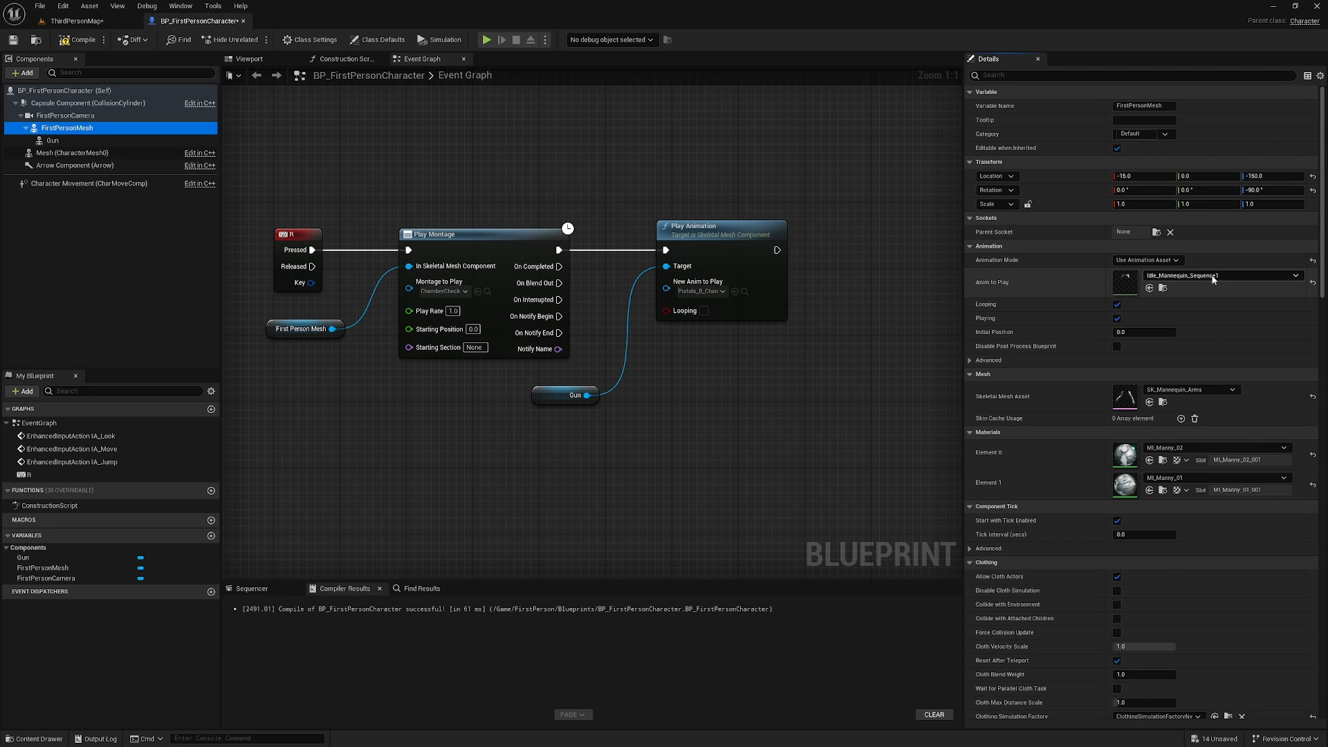
pyautogui.click(1213, 279)
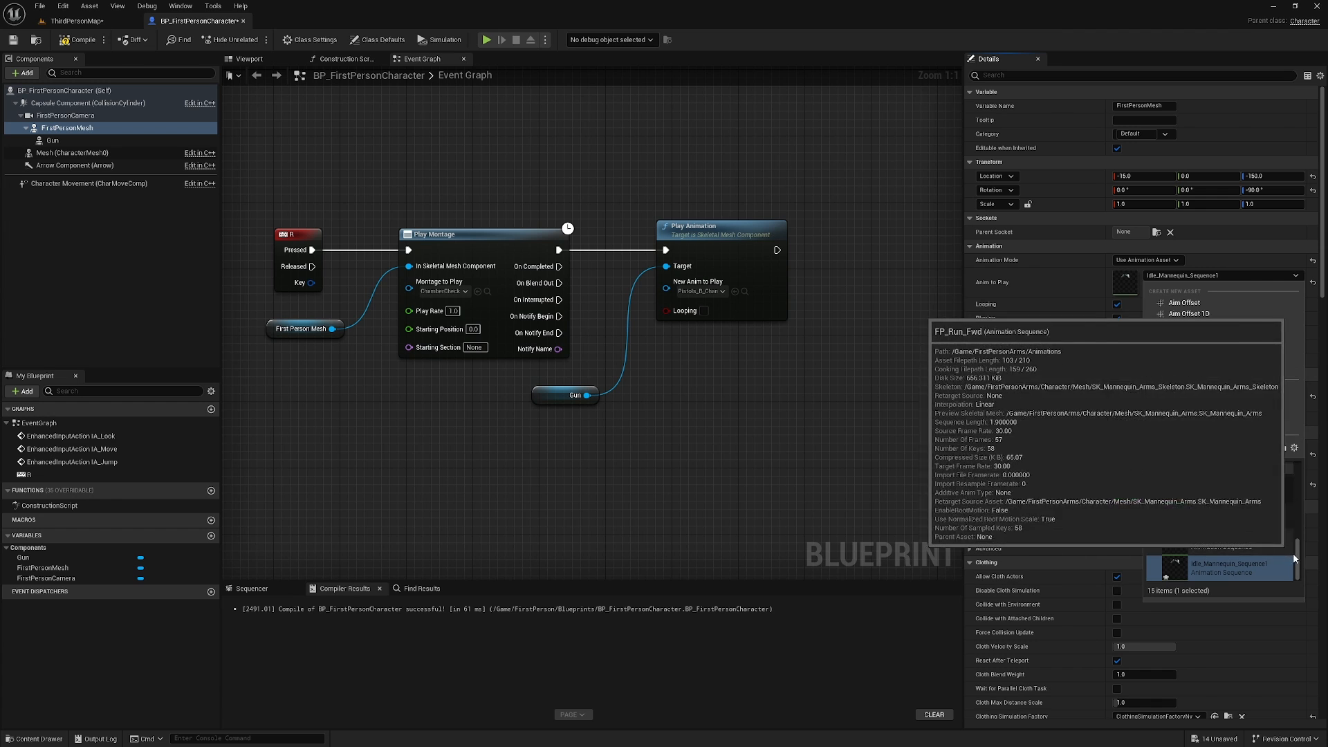
pyautogui.moveTo(1296, 559); pyautogui.dragTo(1296, 490)
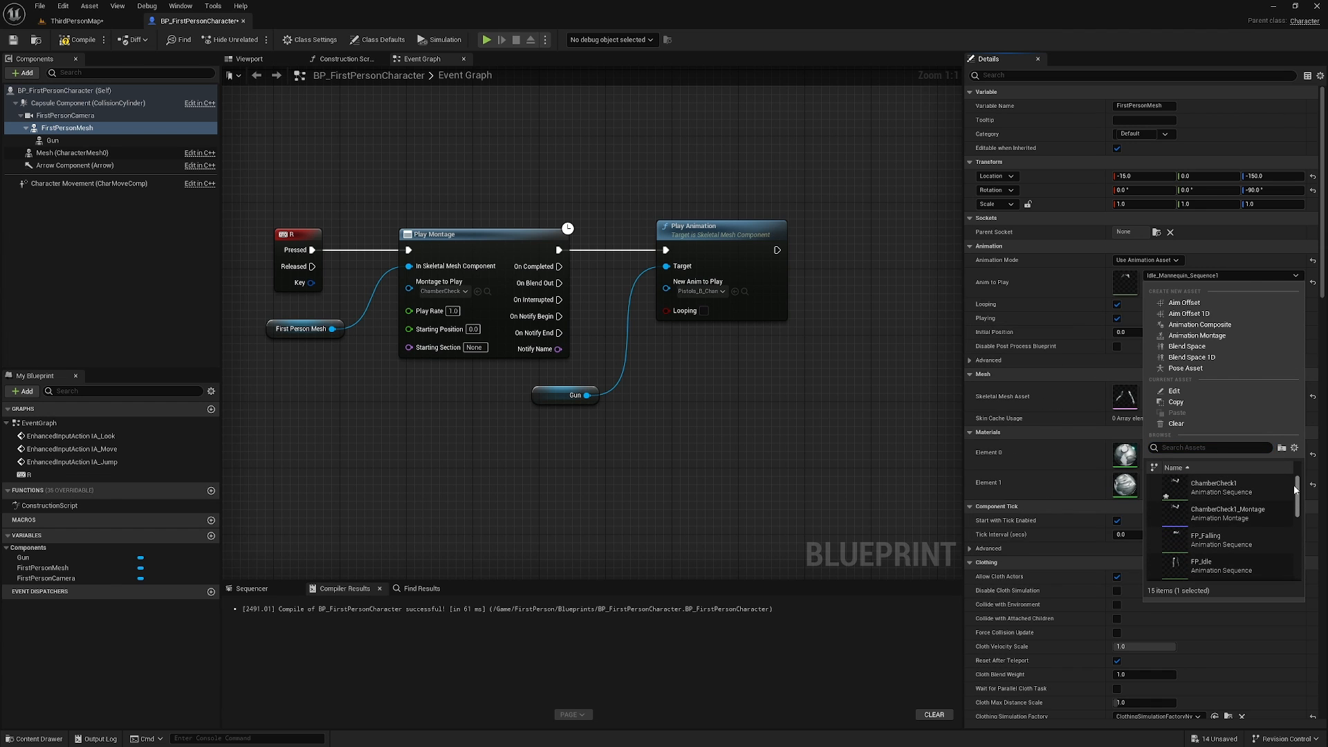
pyautogui.click(1171, 262)
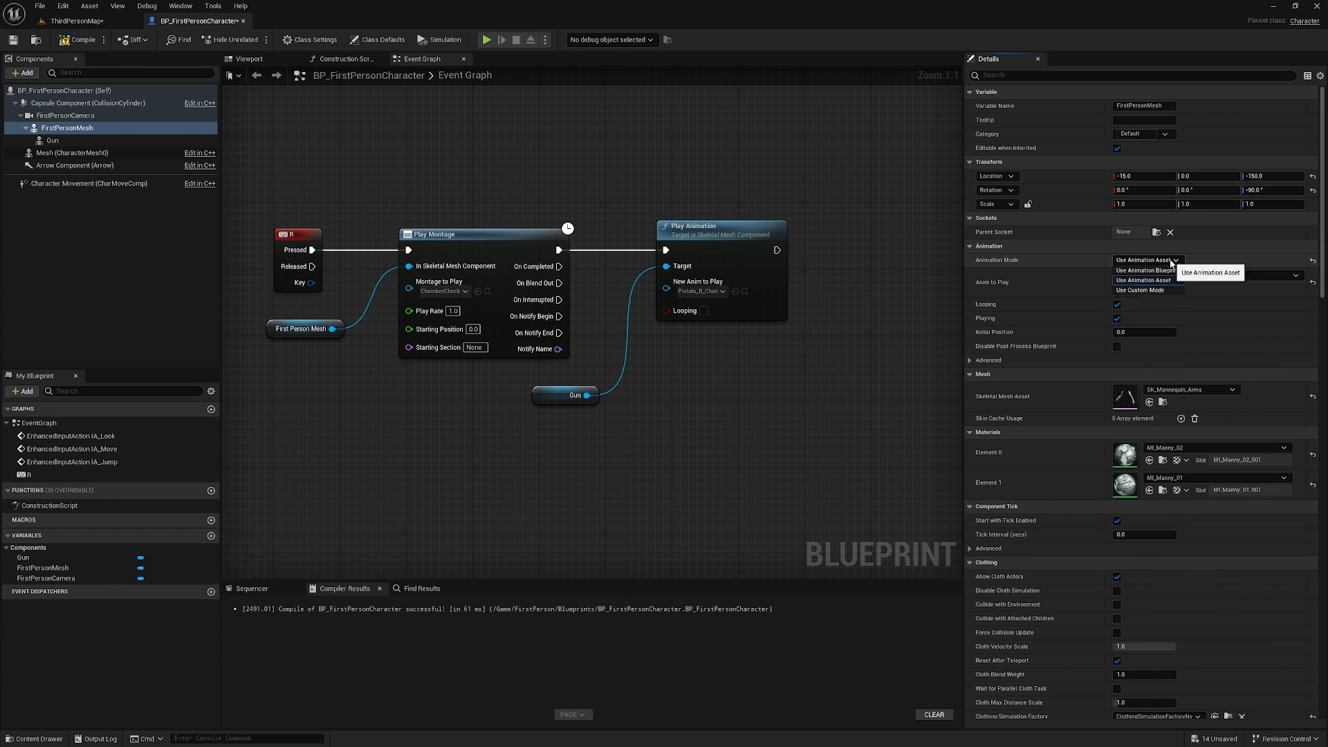
pyautogui.click(1173, 270)
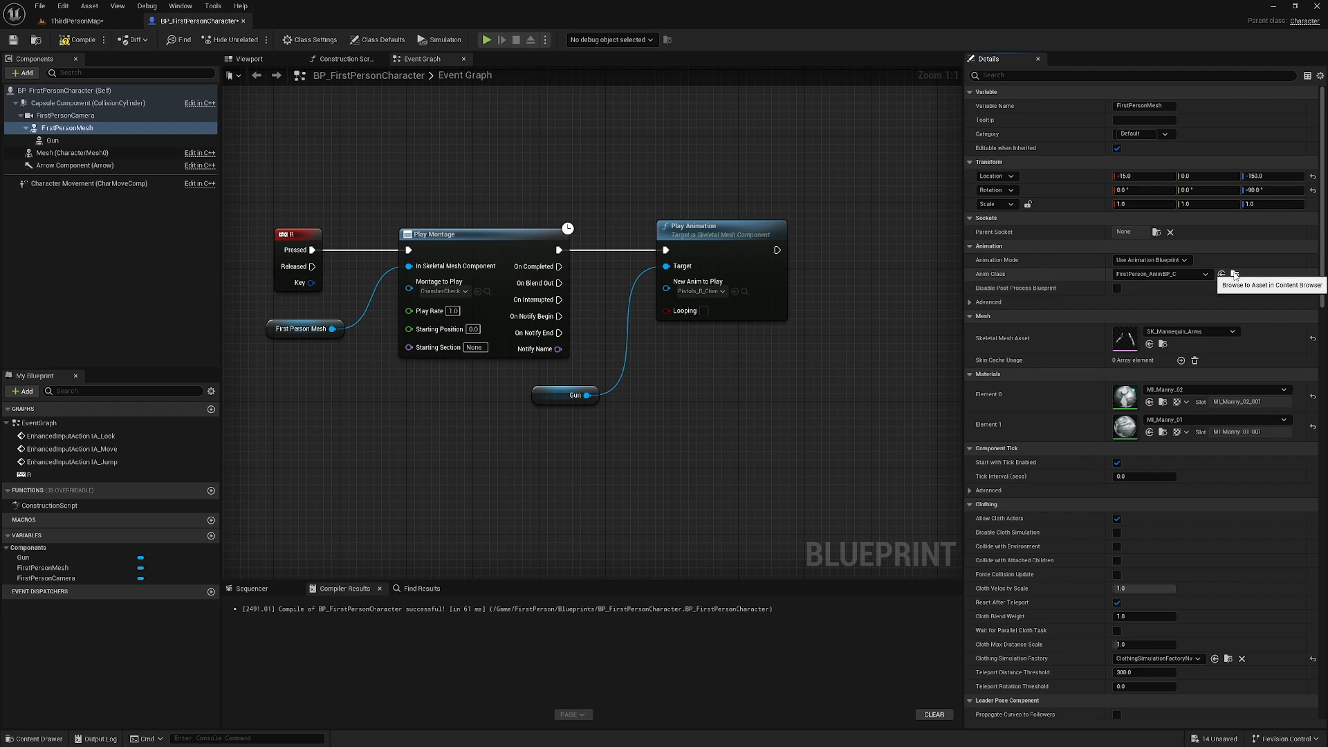
# Open FirstPerson_AnimBP from the FirstPersonMesh Anim Class and display its AnimGraph
pyautogui.click(1235, 275)
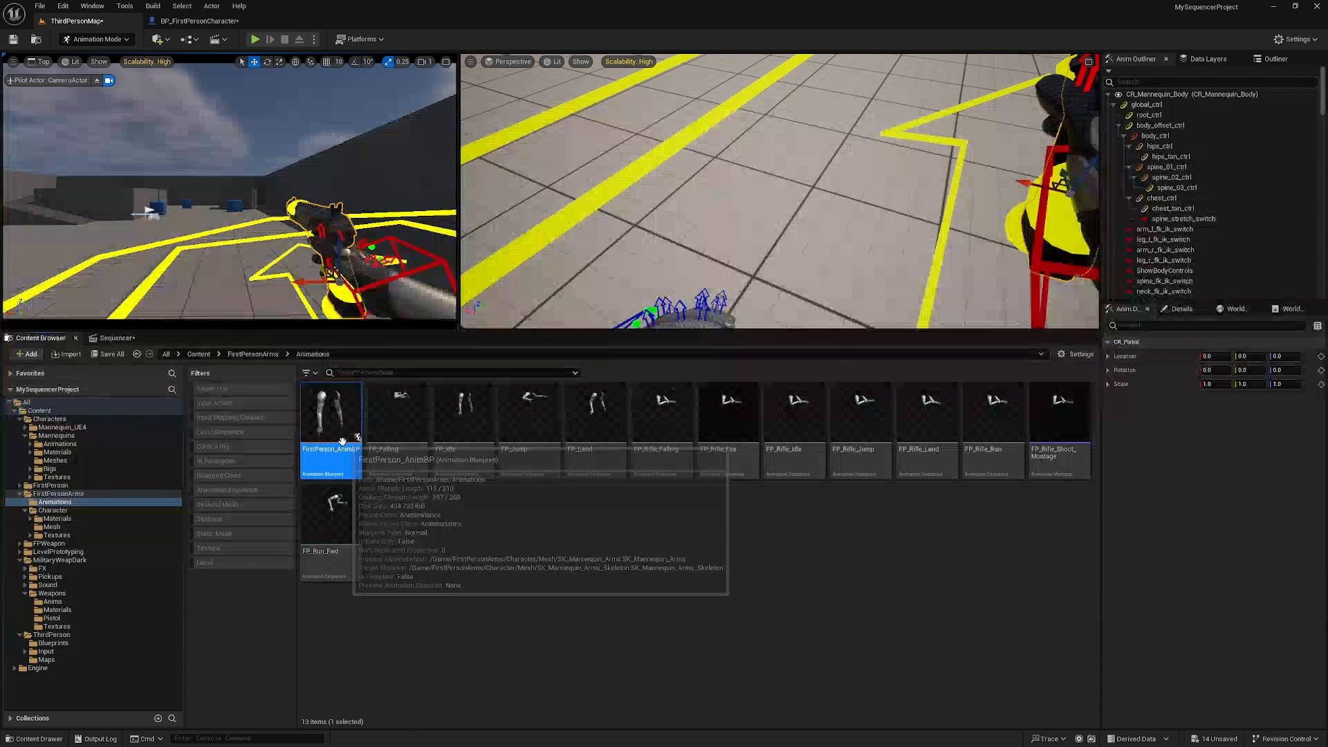
pyautogui.doubleClick(342, 441)
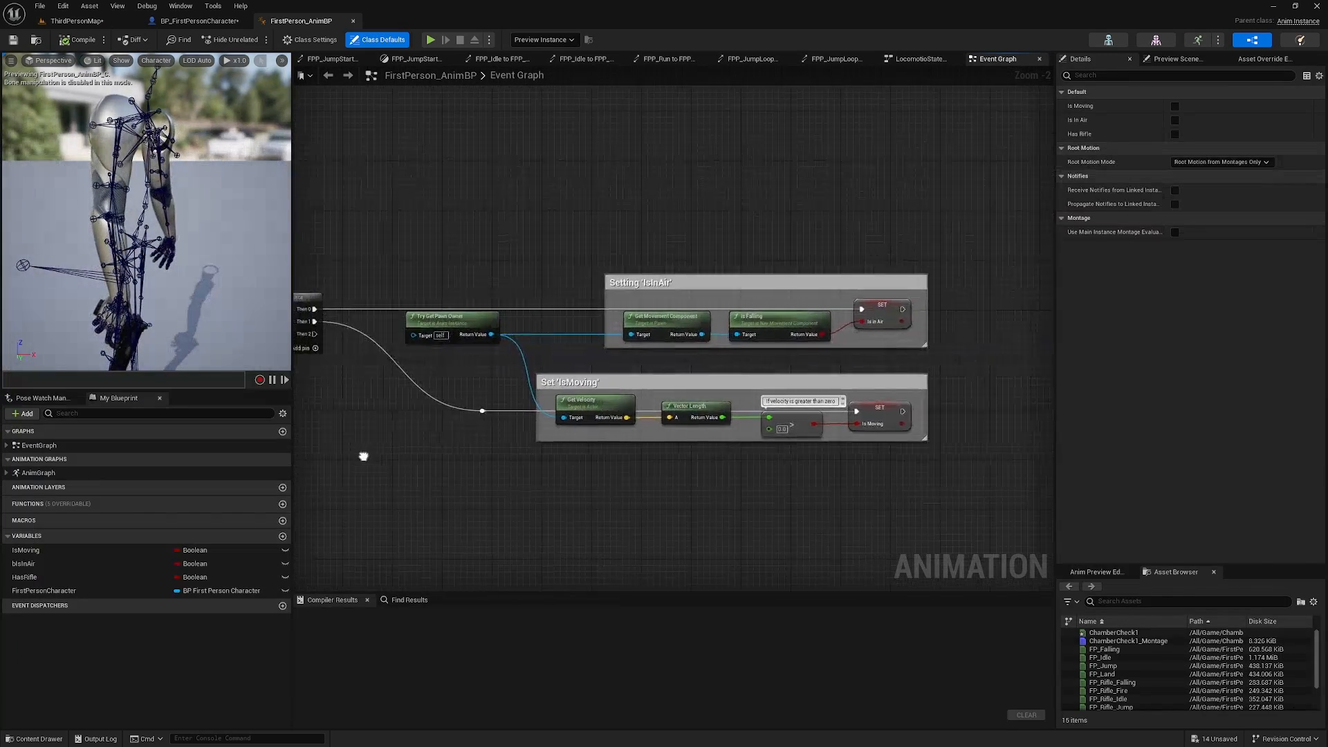
pyautogui.moveTo(363, 457); pyautogui.dragTo(755, 462, button='right')
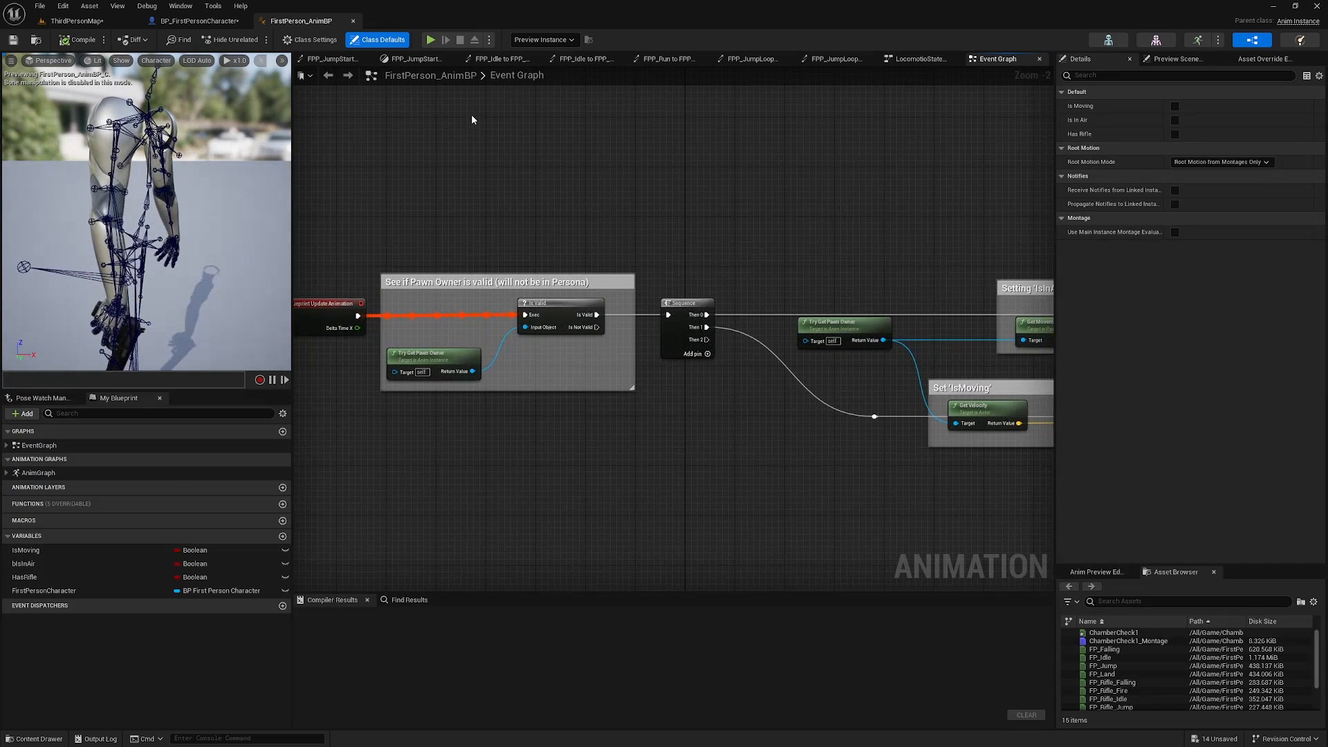
pyautogui.doubleClick(69, 475)
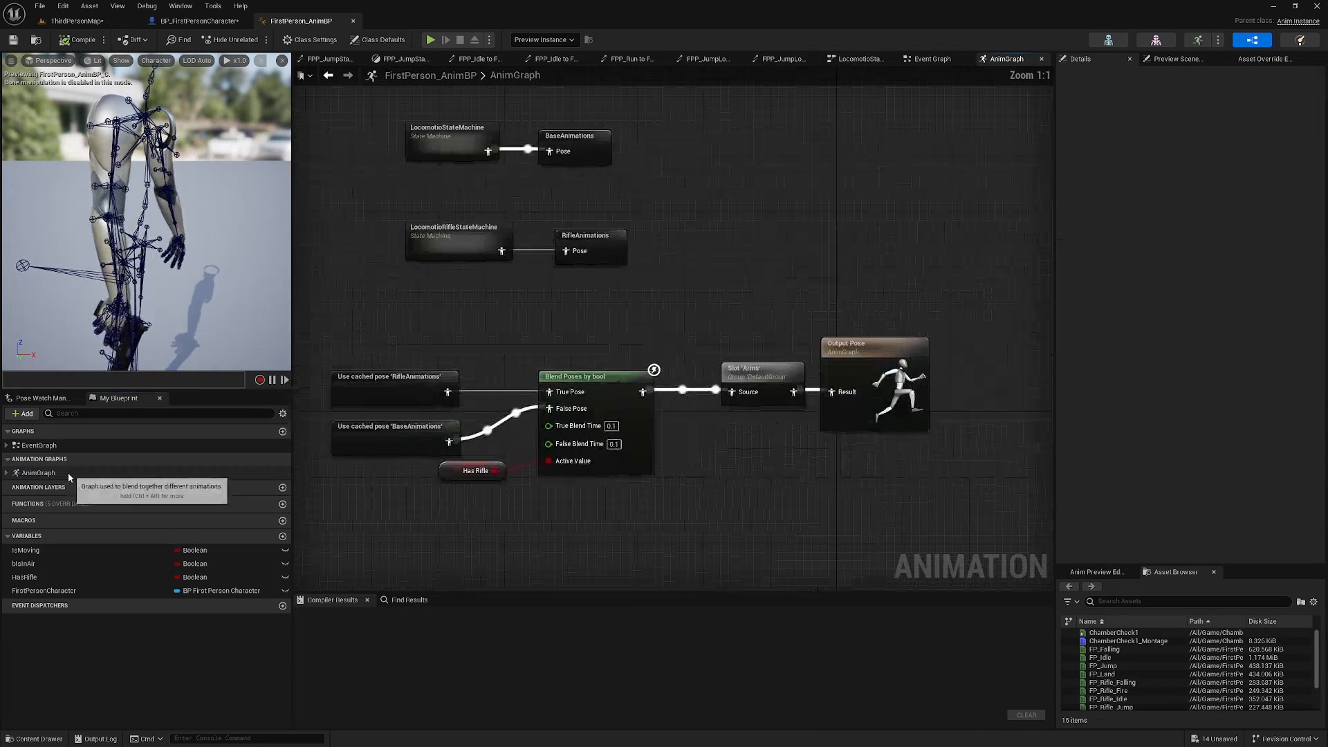
# Replace the Slot 'Arms' node with Slot 'DefaultSlot', connected between Blend Poses by bool and Output Pose
pyautogui.moveTo(782, 479); pyautogui.dragTo(868, 337, button='right')
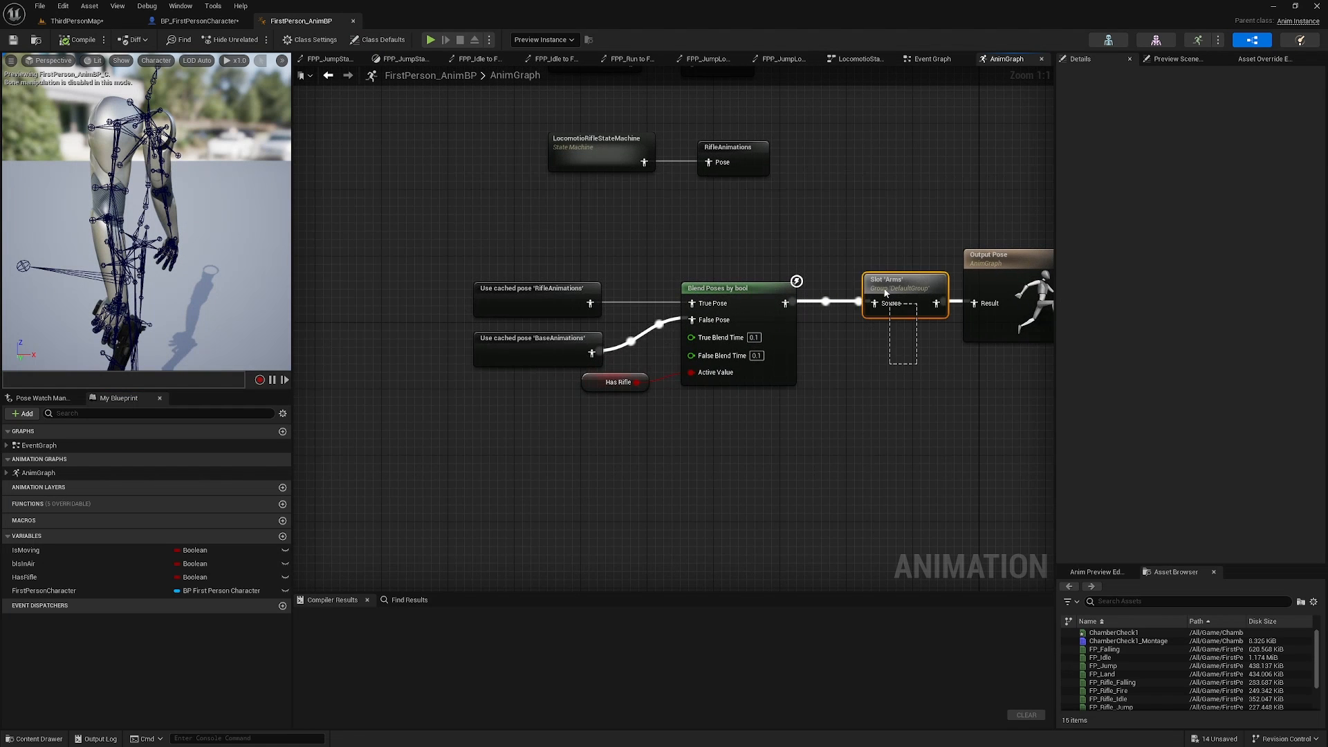
pyautogui.press('Delete')
pyautogui.moveTo(845, 308); pyautogui.dragTo(847, 309)
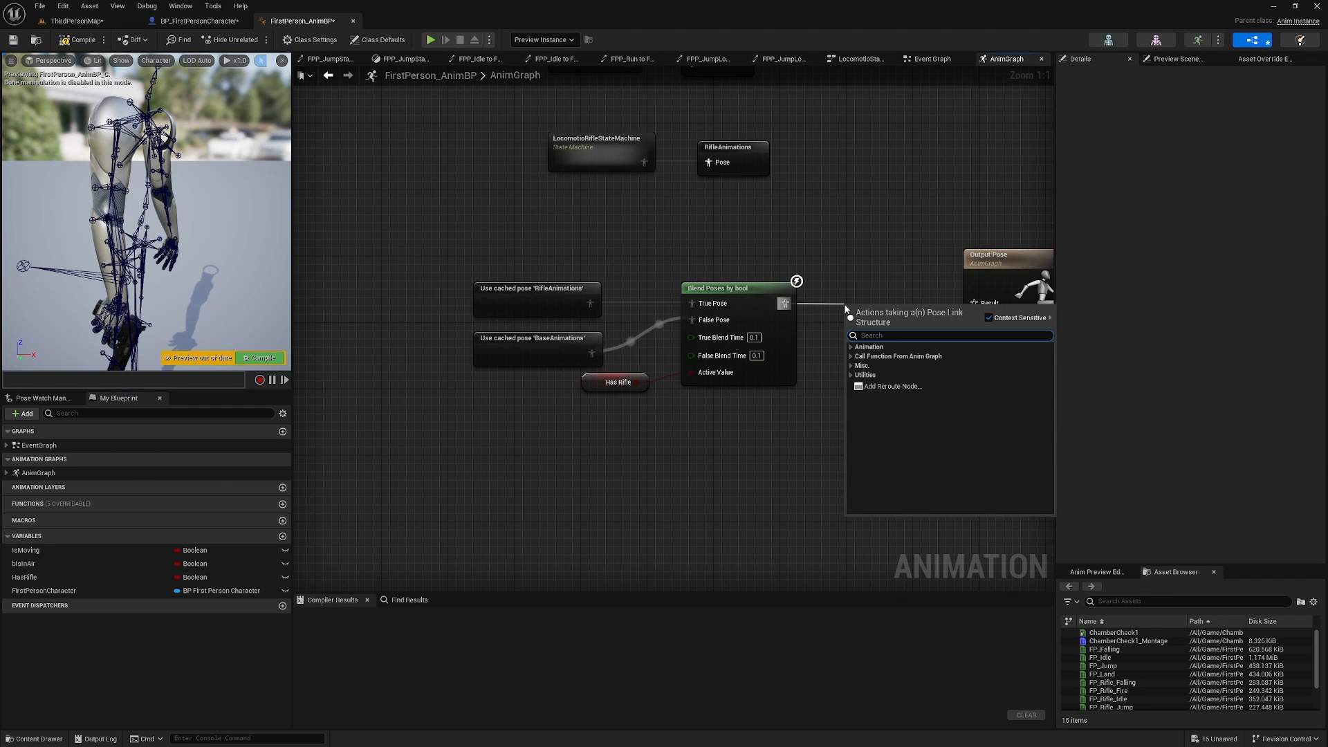
pyautogui.write('default')
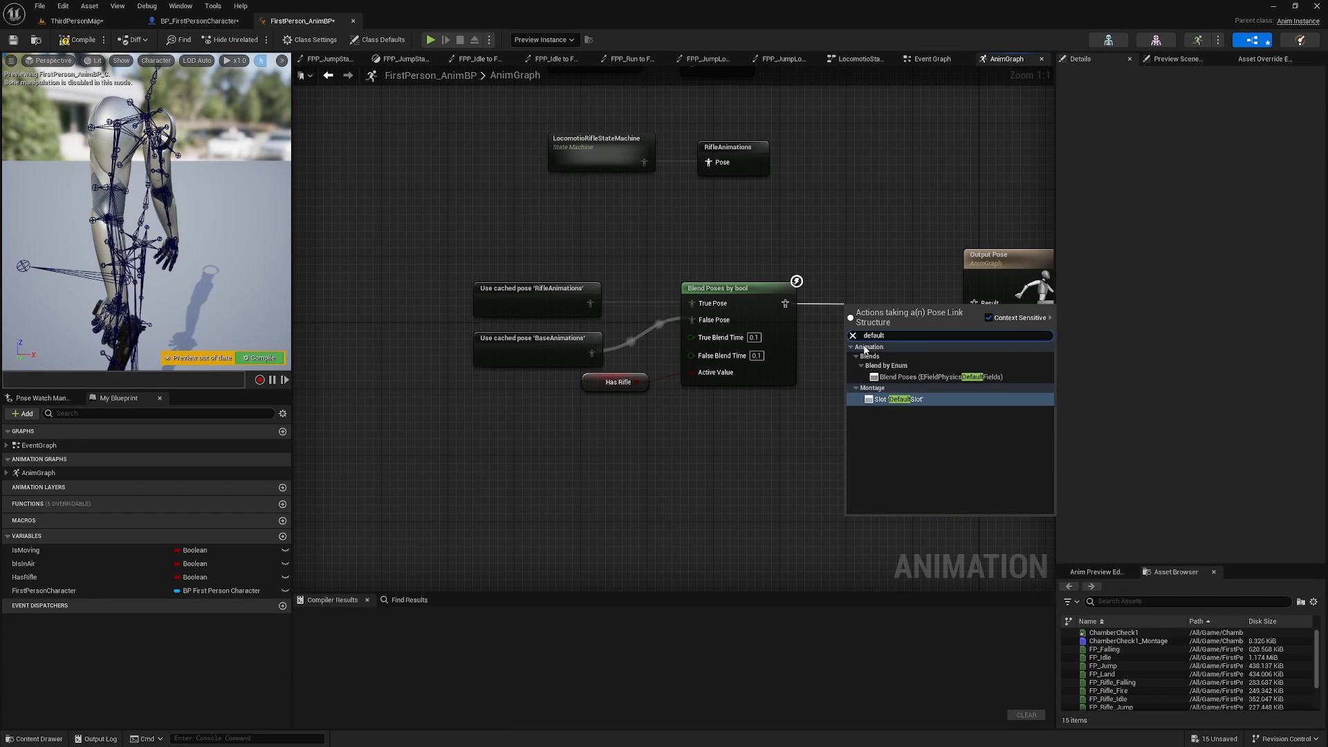
pyautogui.click(919, 400)
pyautogui.moveTo(911, 328); pyautogui.dragTo(974, 309)
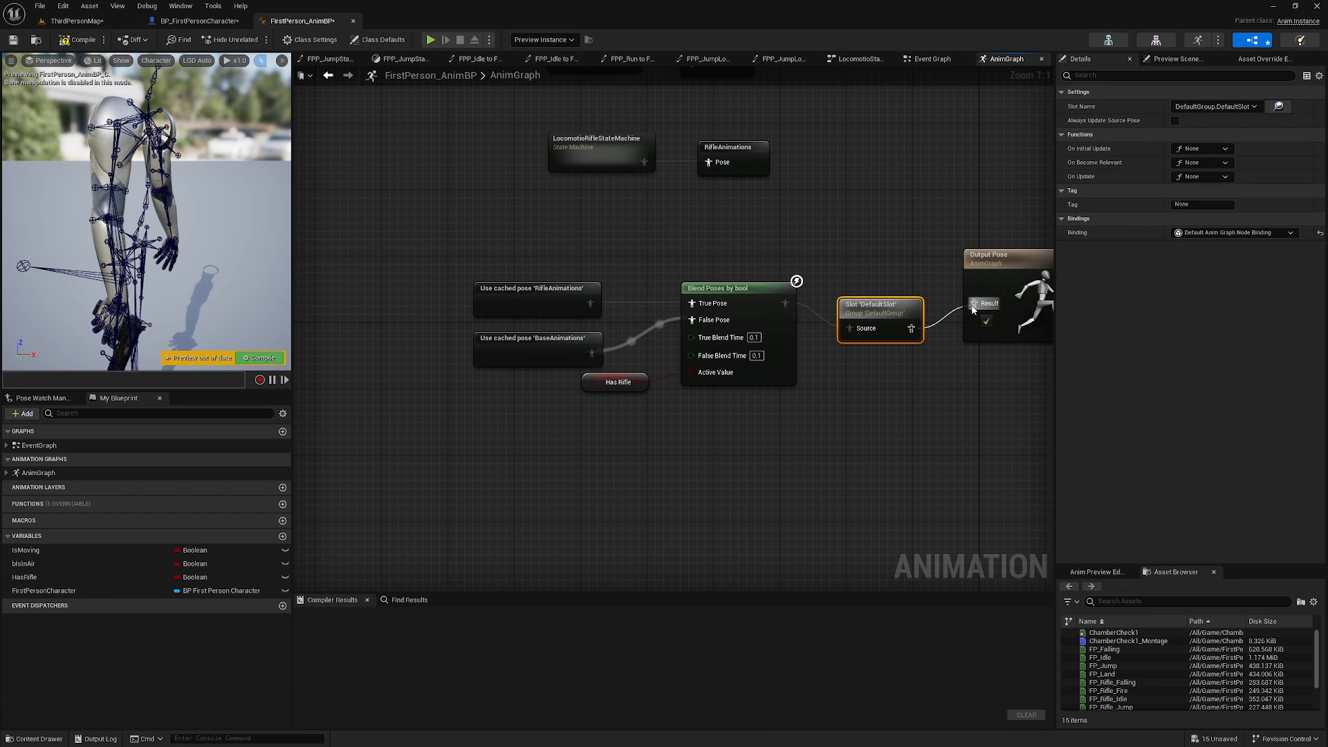
pyautogui.moveTo(891, 306); pyautogui.dragTo(891, 283)
pyautogui.click(816, 353)
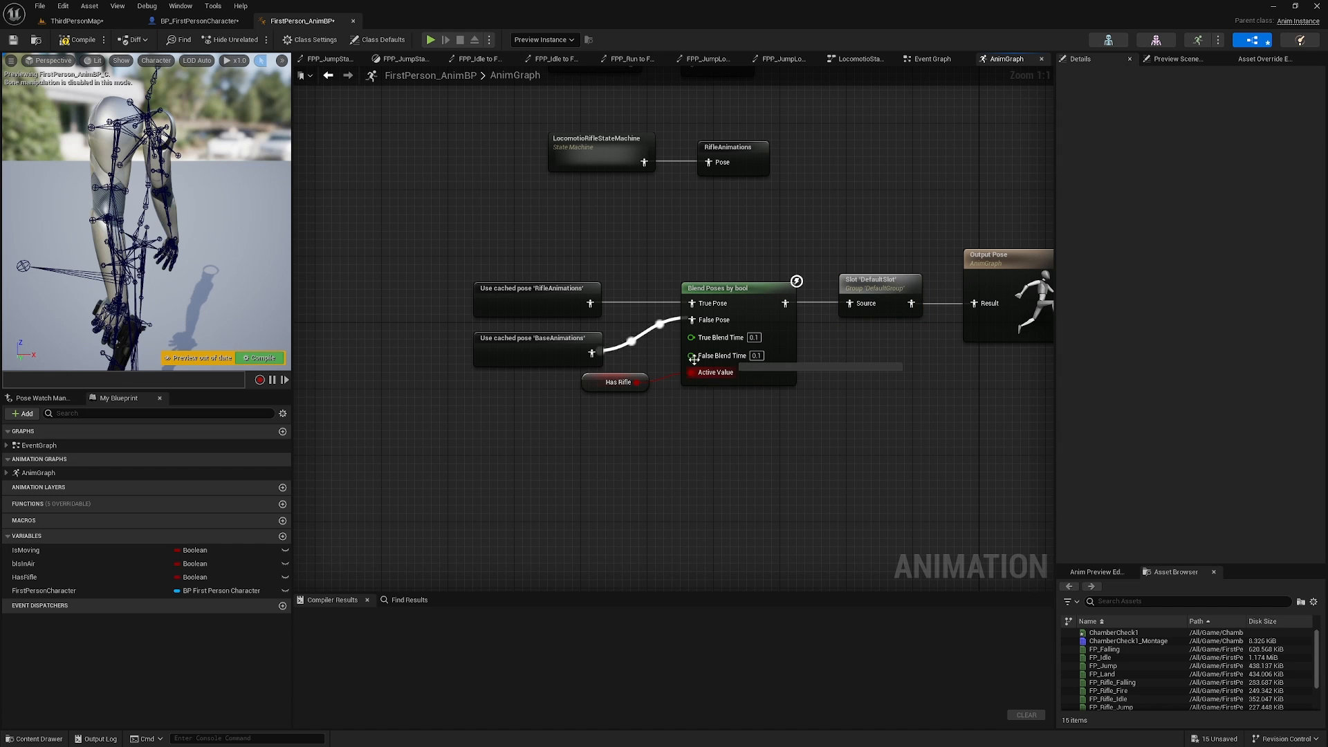
# Open the LocomotioStateMachine feeding the BaseAnimations cached pose and delete every state except FPP_Idle
pyautogui.doubleClick(547, 340)
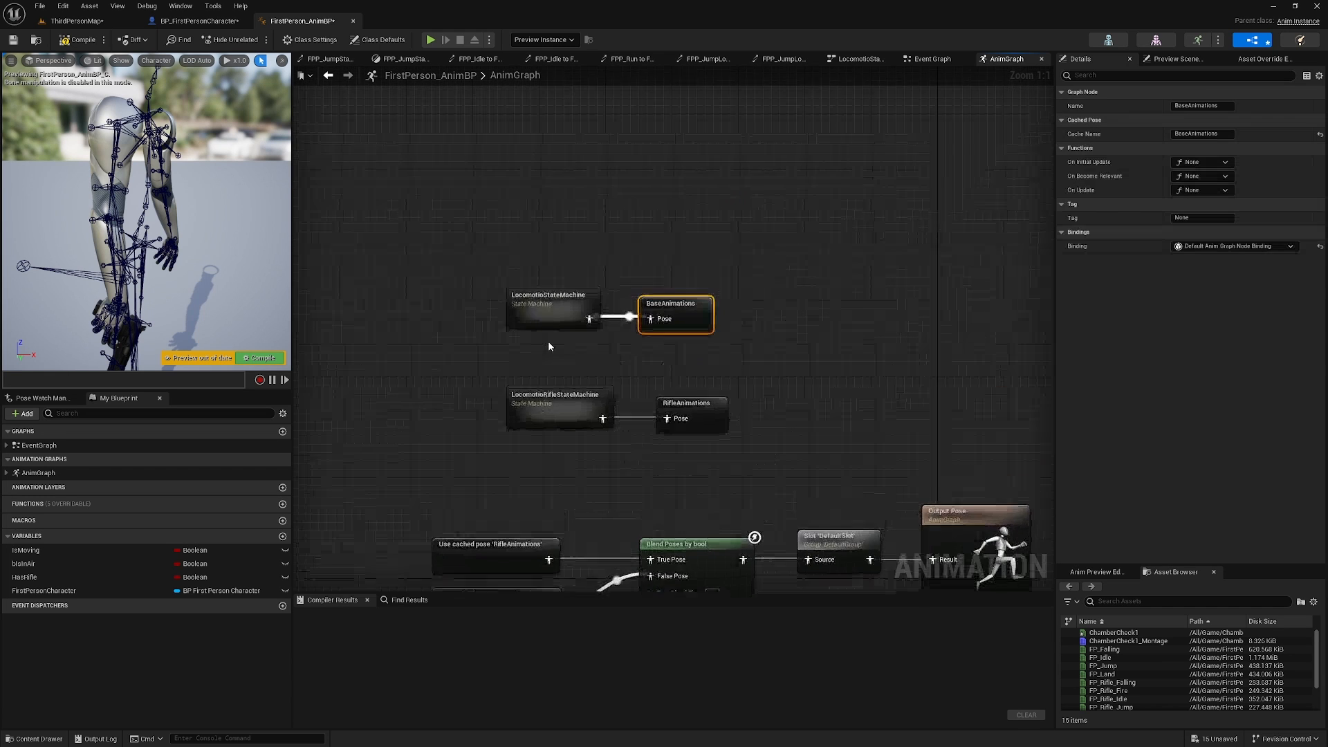
pyautogui.click(552, 316)
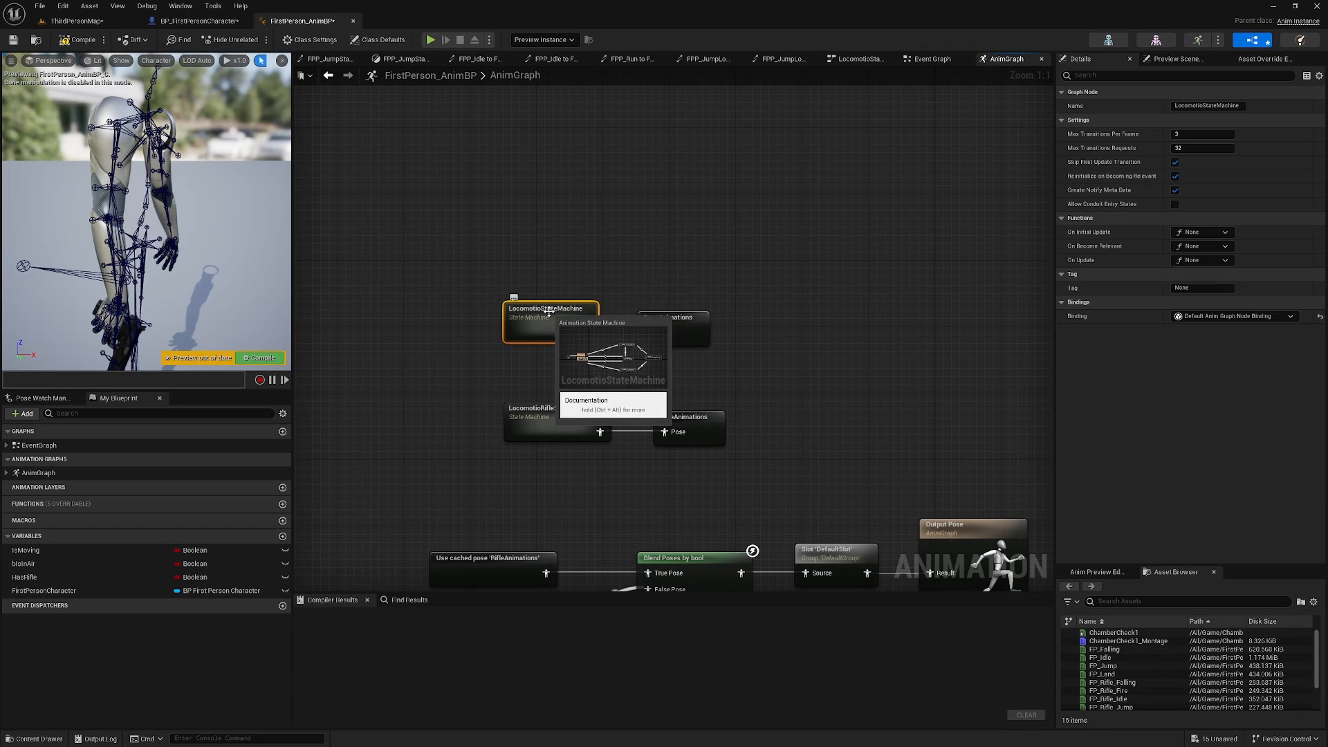
pyautogui.doubleClick(551, 316)
pyautogui.moveTo(457, 408)
pyautogui.mouseDown(button='right')
pyautogui.moveTo(495, 461)
pyautogui.moveTo(593, 409)
pyautogui.moveTo(453, 384)
pyautogui.mouseUp(button='right')
pyautogui.moveTo(1023, 430); pyautogui.dragTo(519, 139)
pyautogui.press('Delete')
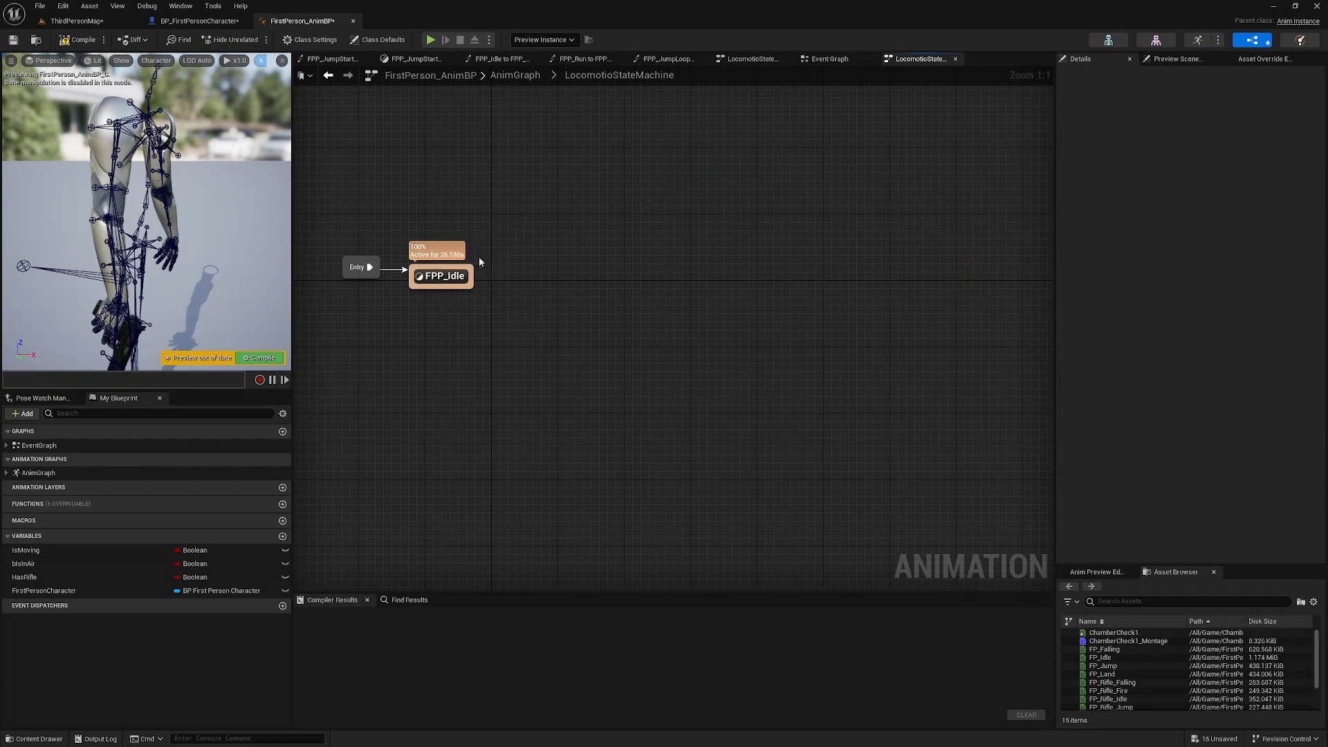
# Open the FPP_Idle state and search the animation assets for "idle" to locate Idle_Mannequin_Sequence1
pyautogui.doubleClick(446, 275)
pyautogui.click(596, 338)
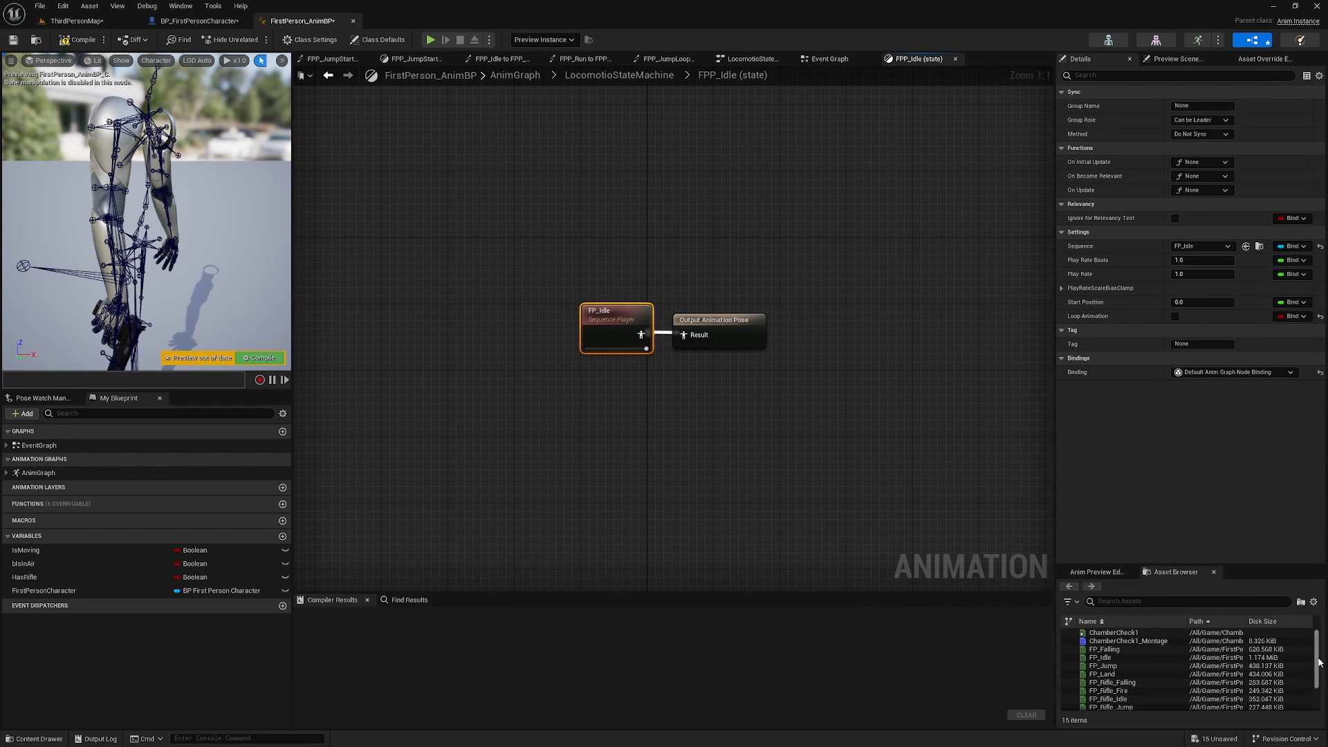
pyautogui.click(1132, 600)
pyautogui.write('idl')
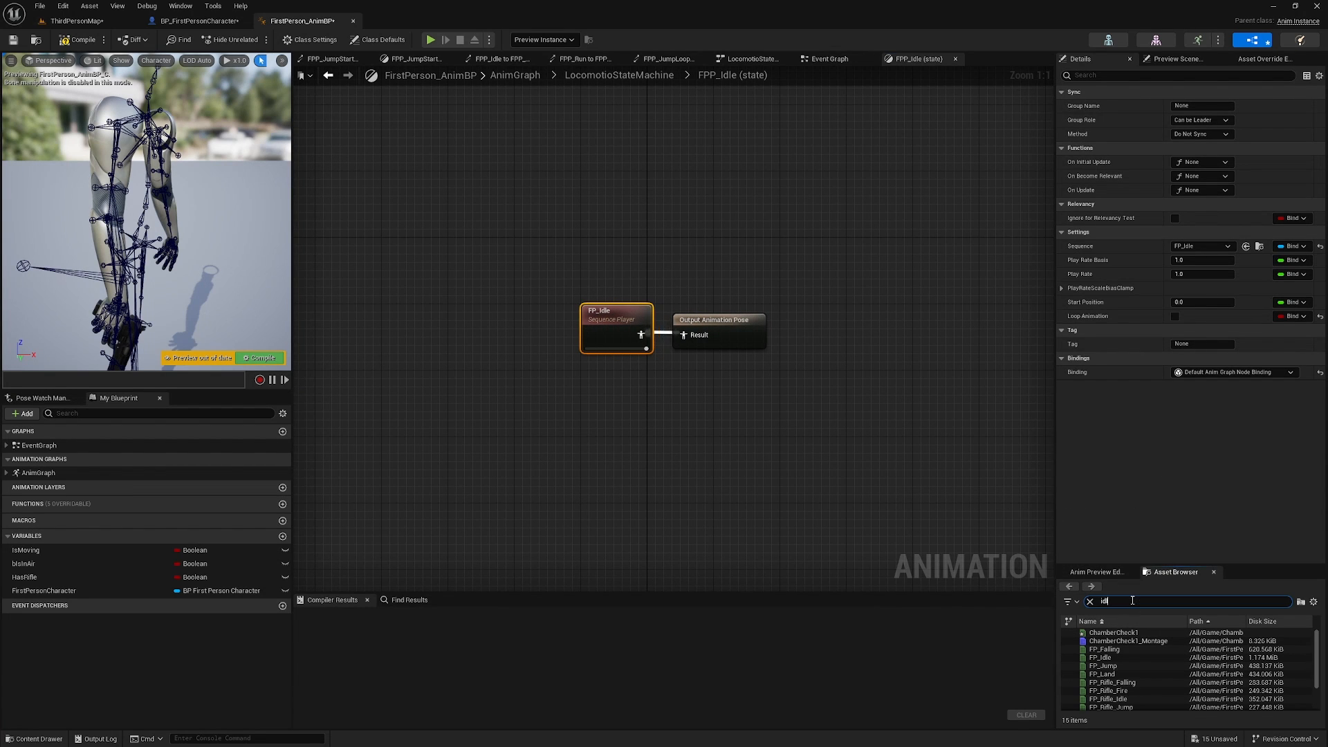
pyautogui.write('e')
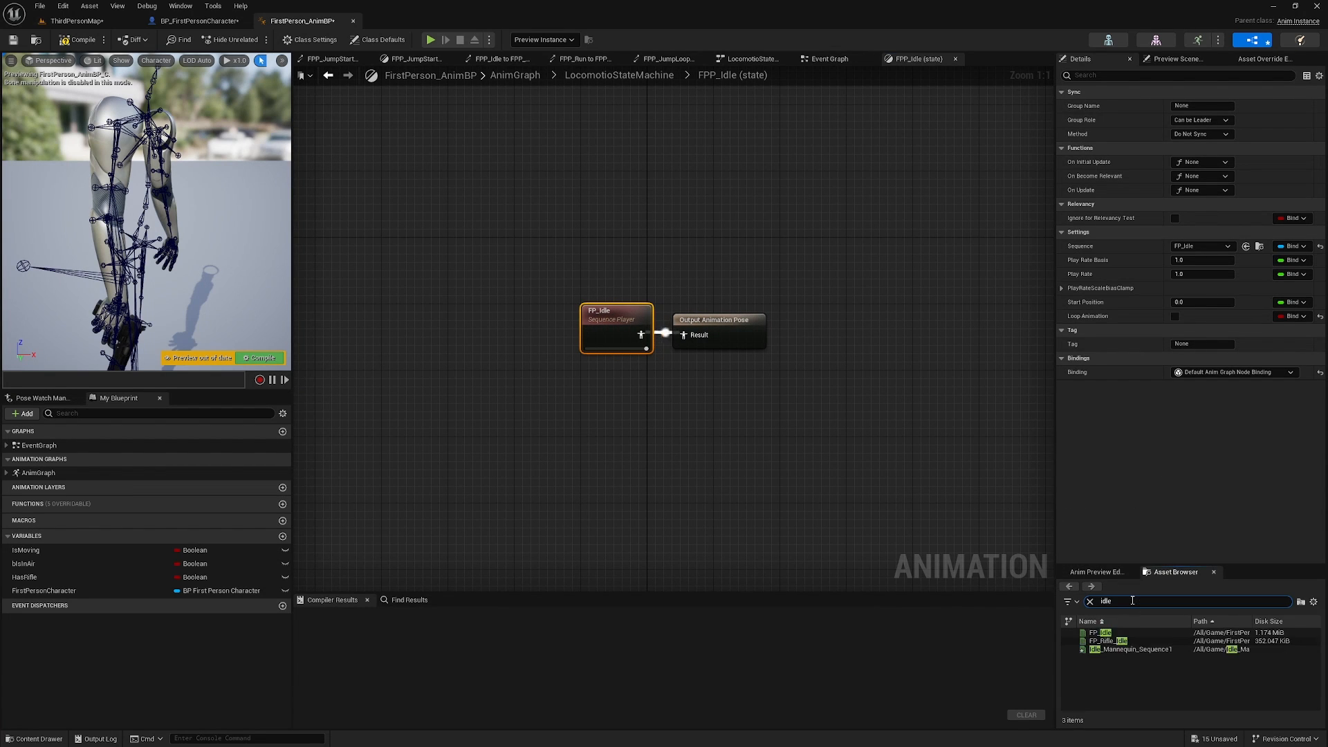
pyautogui.click(1151, 650)
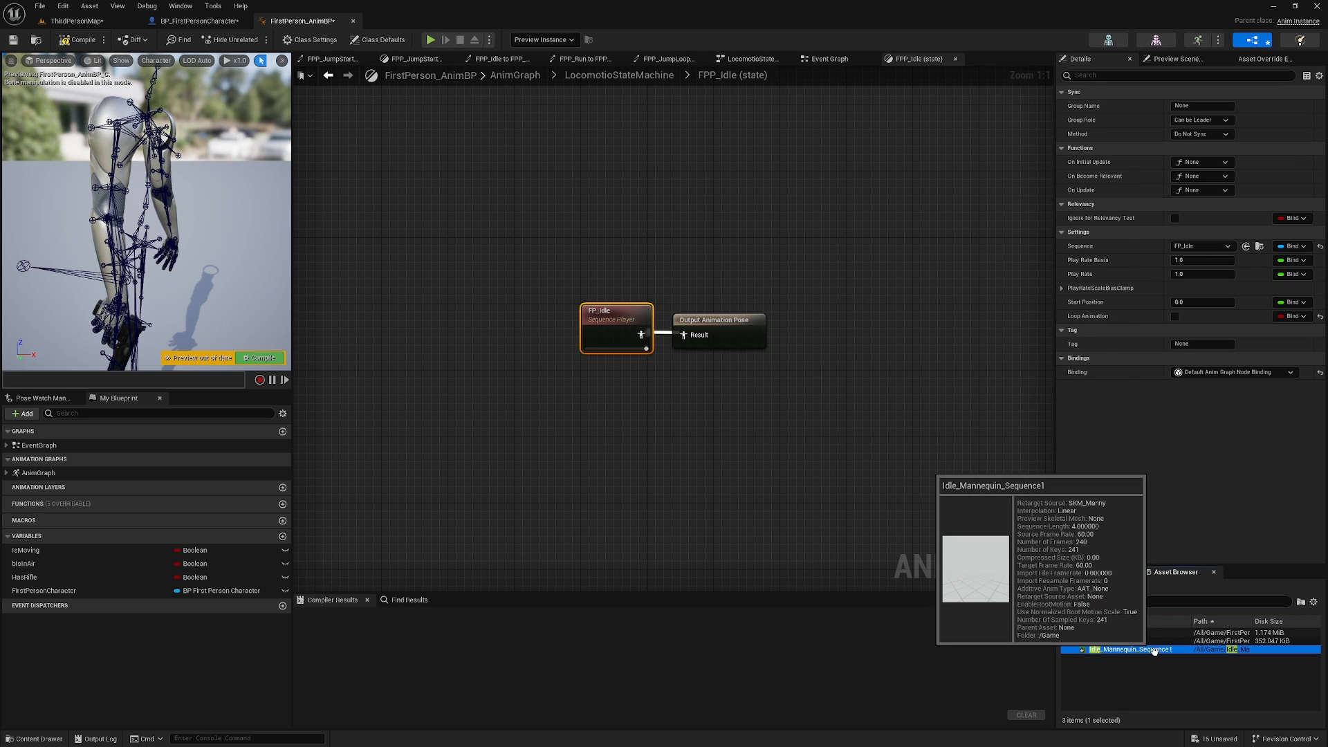
pyautogui.click(800, 445)
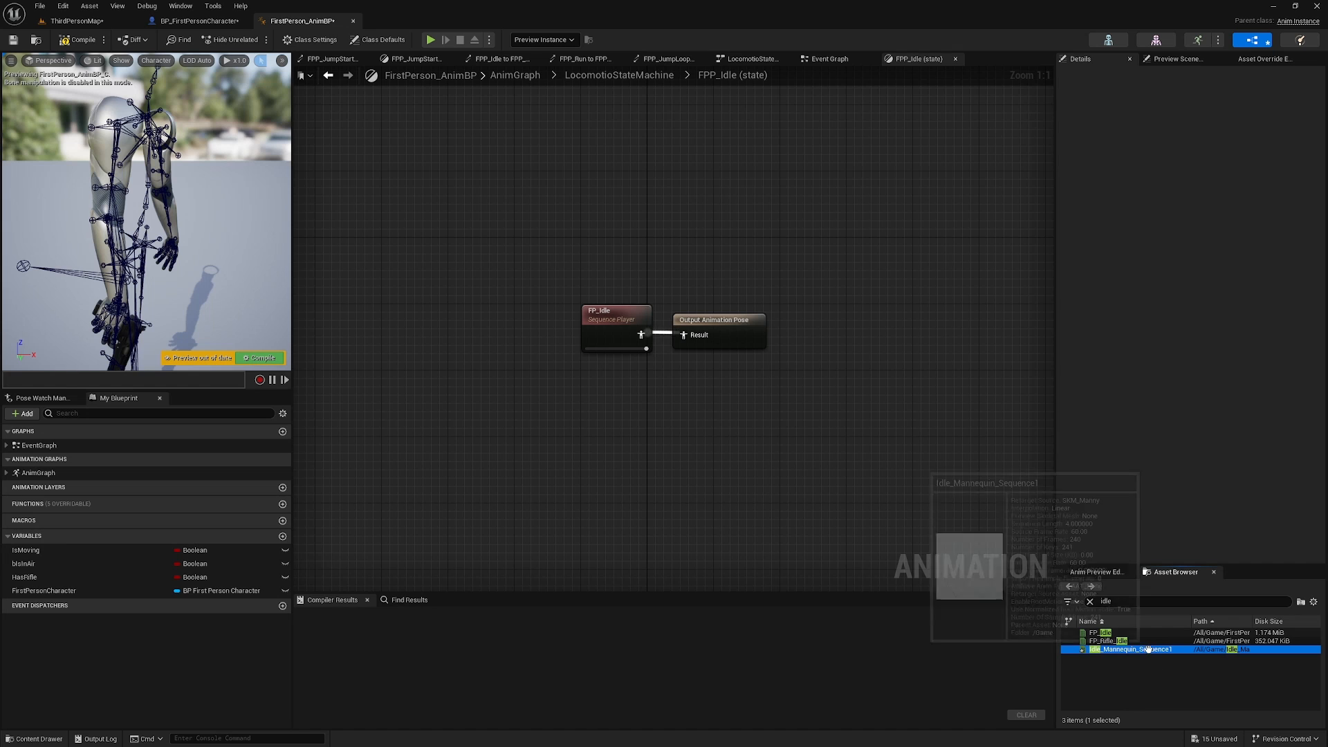
# Replace the FP_Idle player with Idle_Mannequin_Sequence1, connect it to Output Animation Pose, and enable Loop Animation
pyautogui.moveTo(1148, 651); pyautogui.dragTo(643, 358)
pyautogui.click(612, 314)
pyautogui.press('Delete')
pyautogui.click(619, 381)
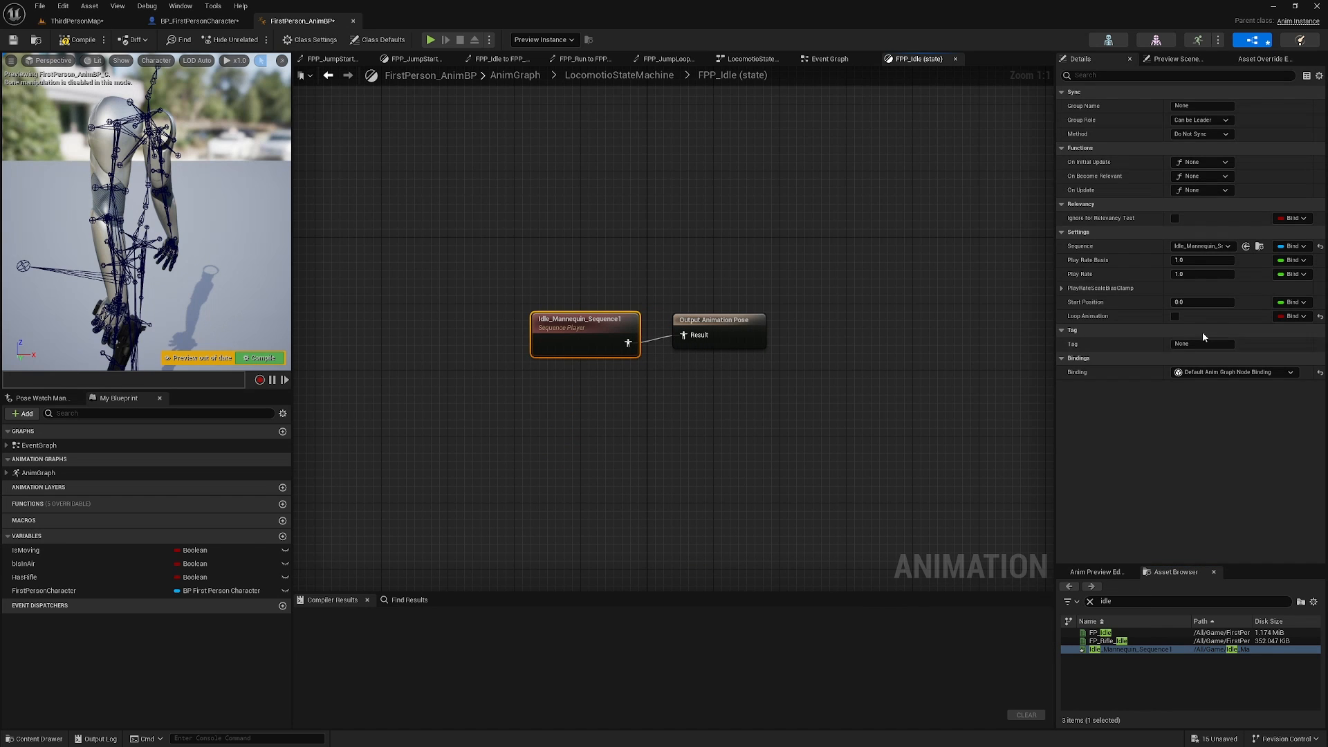
pyautogui.click(1175, 316)
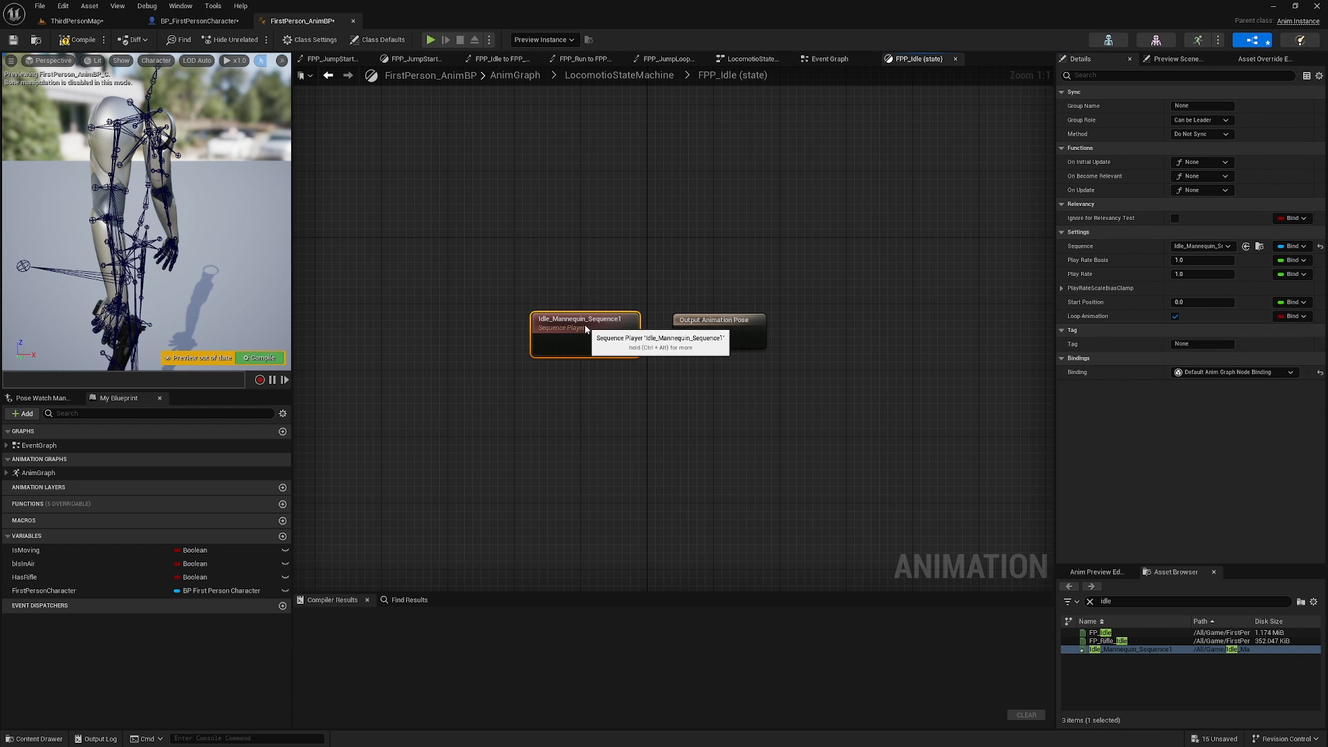
pyautogui.moveTo(586, 329); pyautogui.dragTo(586, 320)
# Preview the Idle_Mannequin_Sequence1 animation, and the Idle_Sequence animation from the Content folder
pyautogui.doubleClick(583, 315)
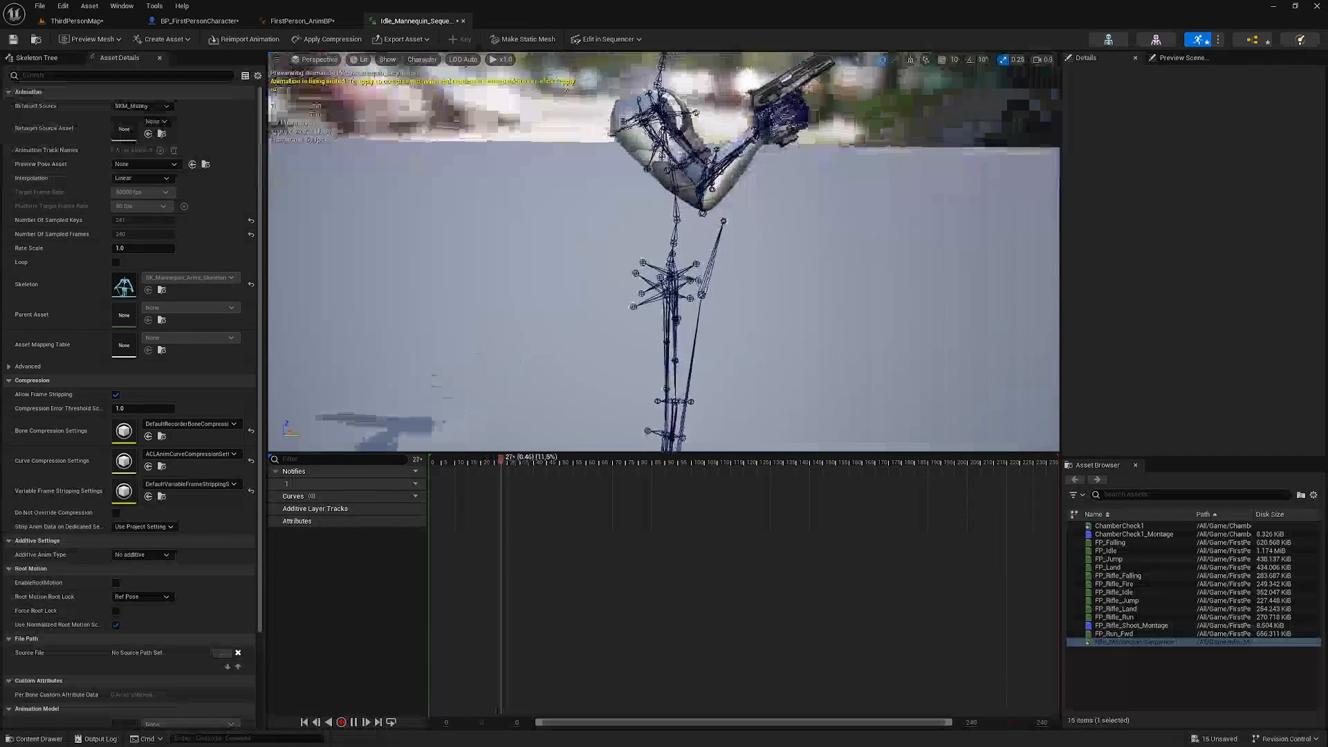
pyautogui.click(463, 21)
pyautogui.click(76, 21)
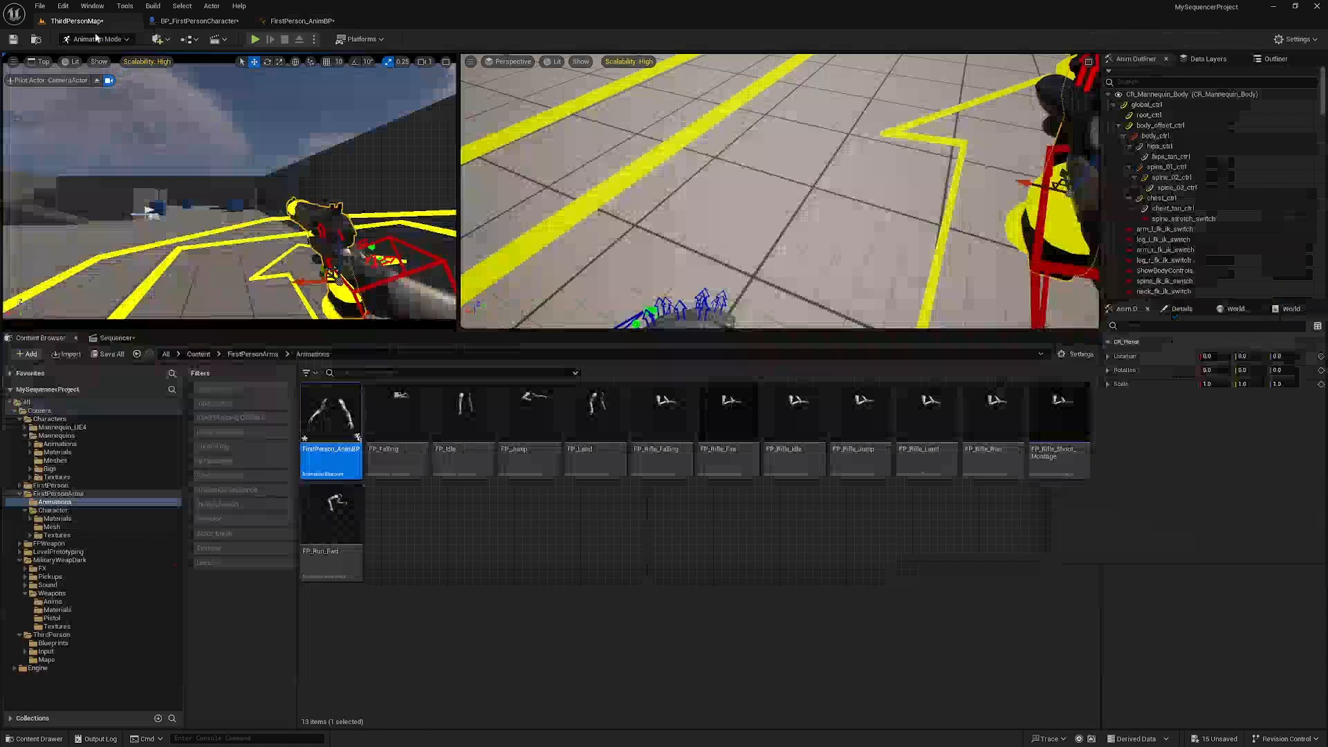
pyautogui.click(39, 411)
pyautogui.click(758, 588)
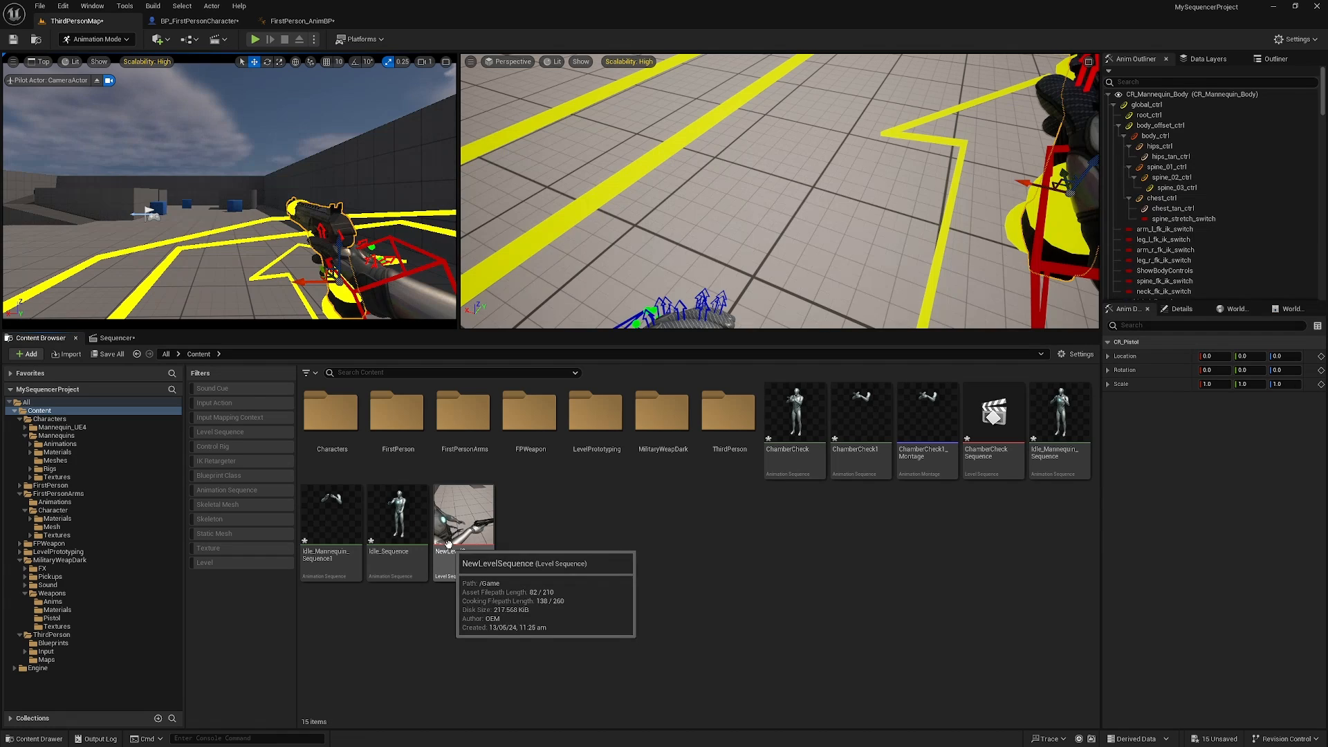
pyautogui.doubleClick(397, 526)
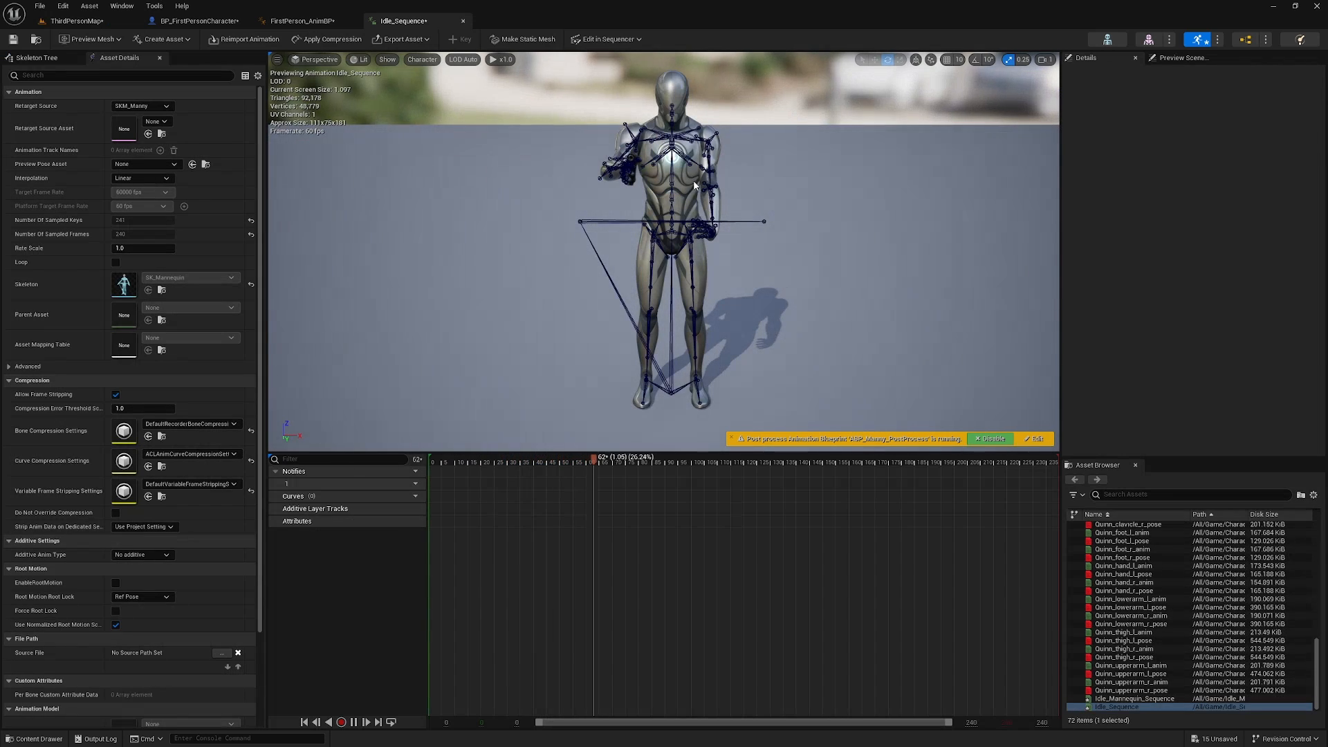
pyautogui.click(462, 21)
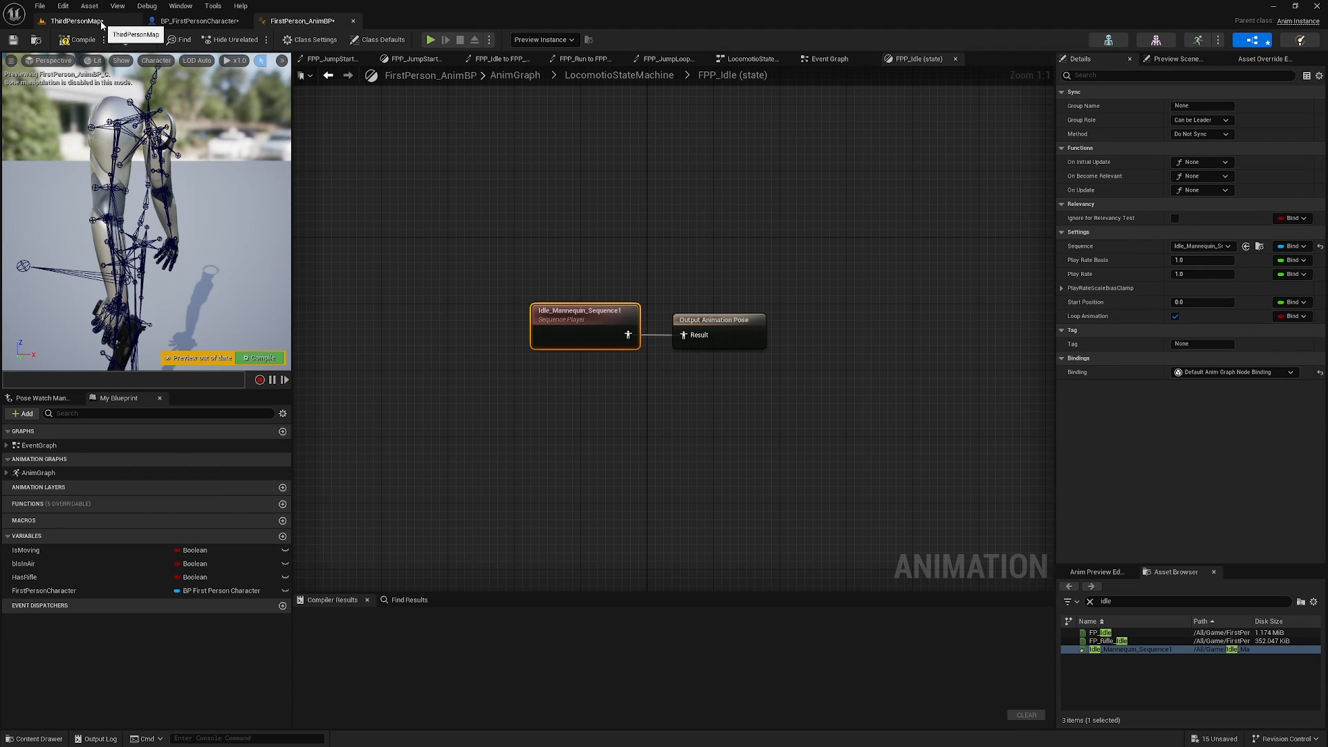
# Duplicate the Idle_Sequence animation in the ThirdPersonMap editor's Content folder
pyautogui.click(76, 22)
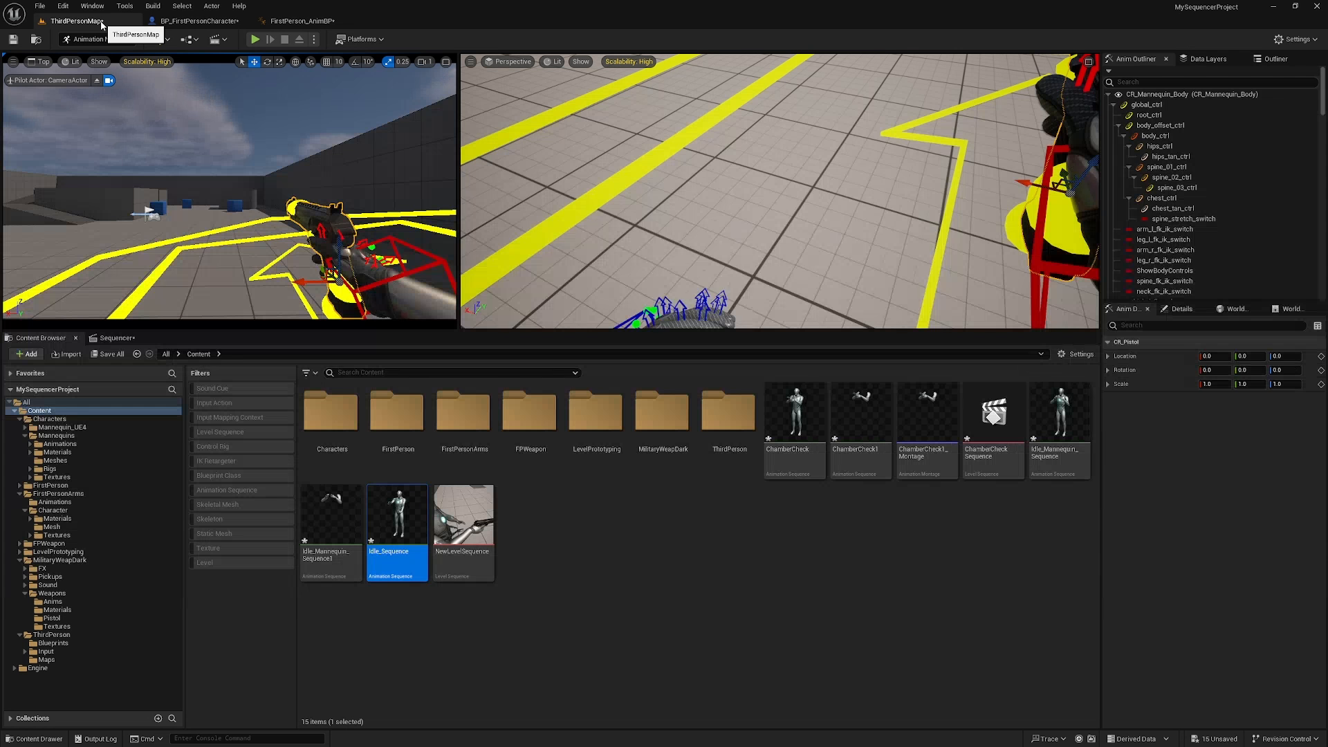
pyautogui.click(395, 519)
pyautogui.hotkey('ctrl', 'd')
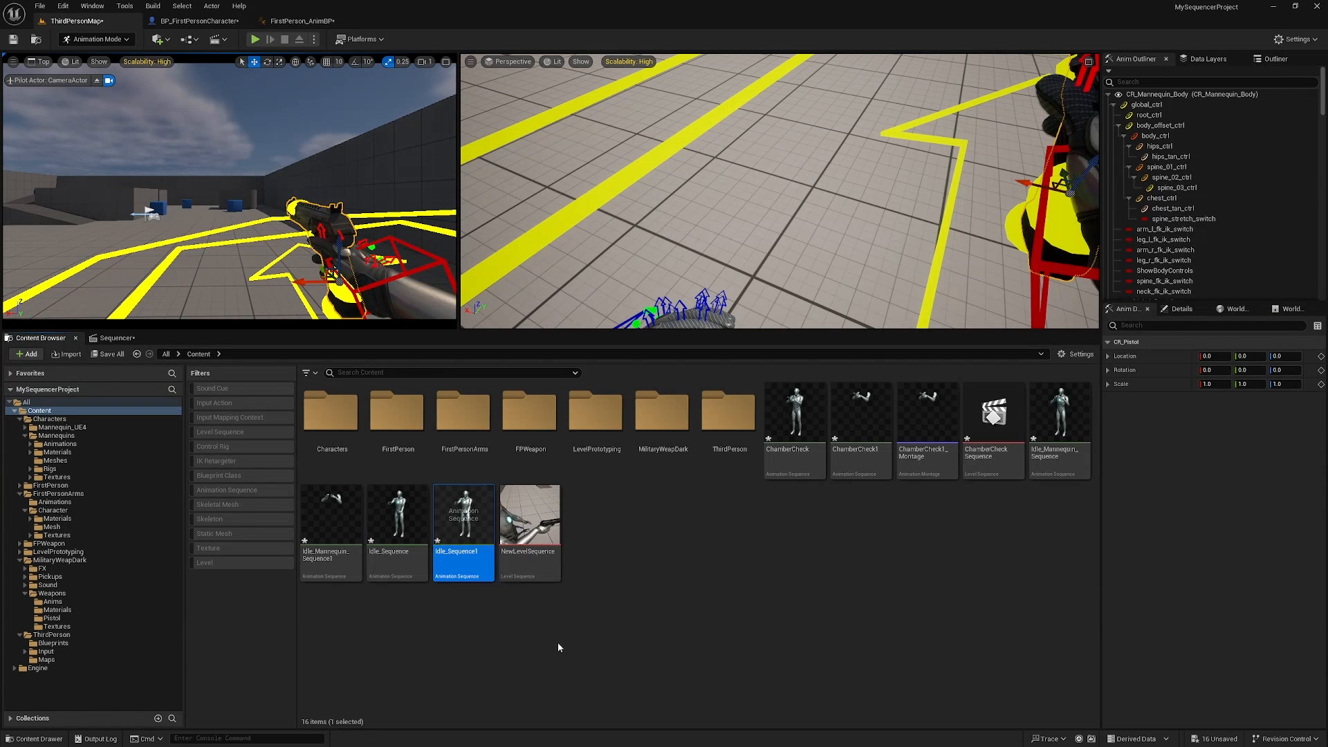
# Replace the skeleton of the duplicated Idle_Sequence1 animation with SK_Mannequin_Arms_Skeleton
pyautogui.rightClick(472, 533)
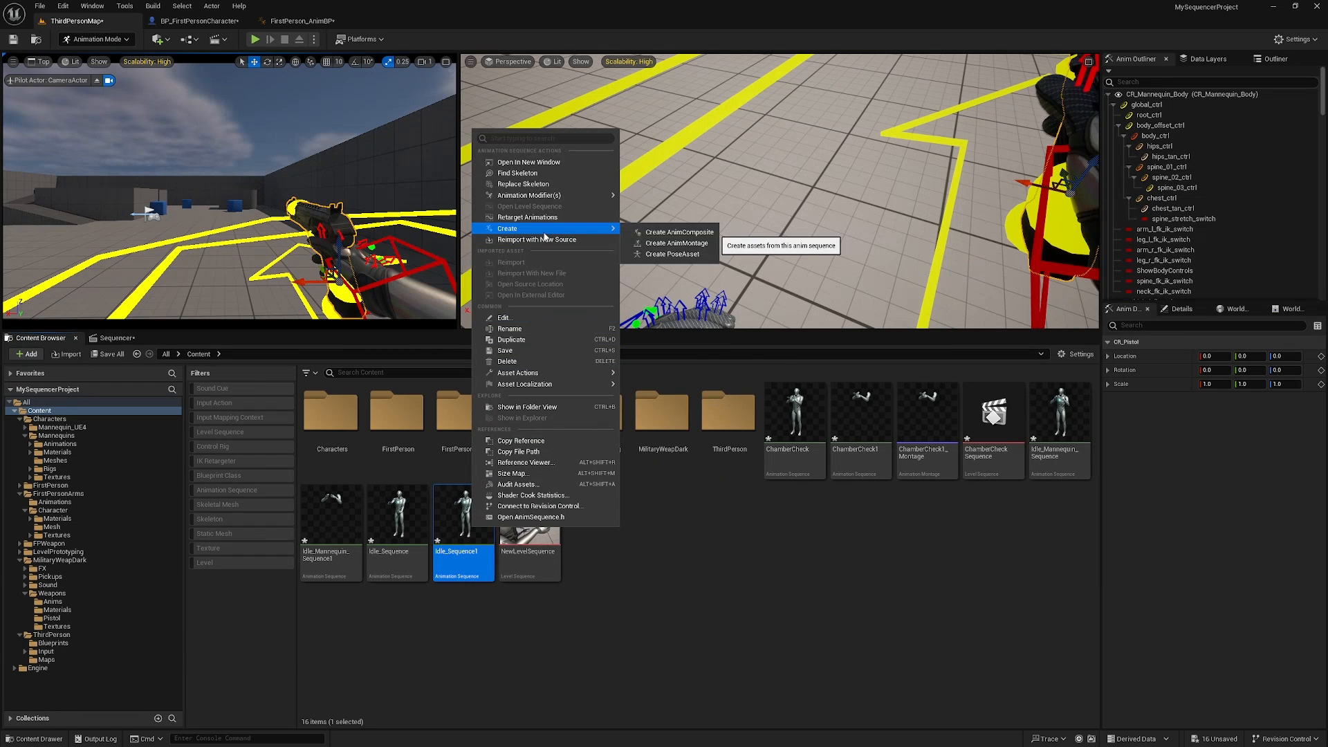
pyautogui.click(550, 184)
pyautogui.scroll(-5, 656, 385)
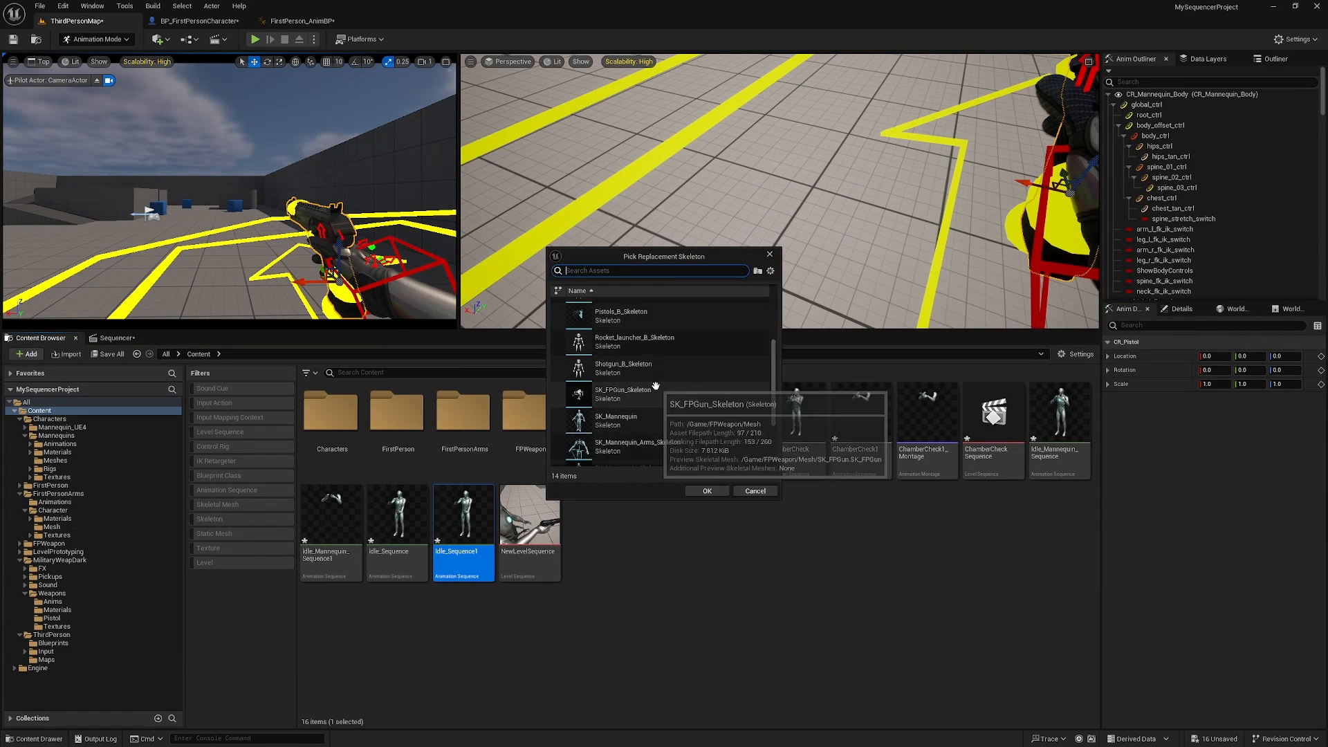
pyautogui.click(656, 364)
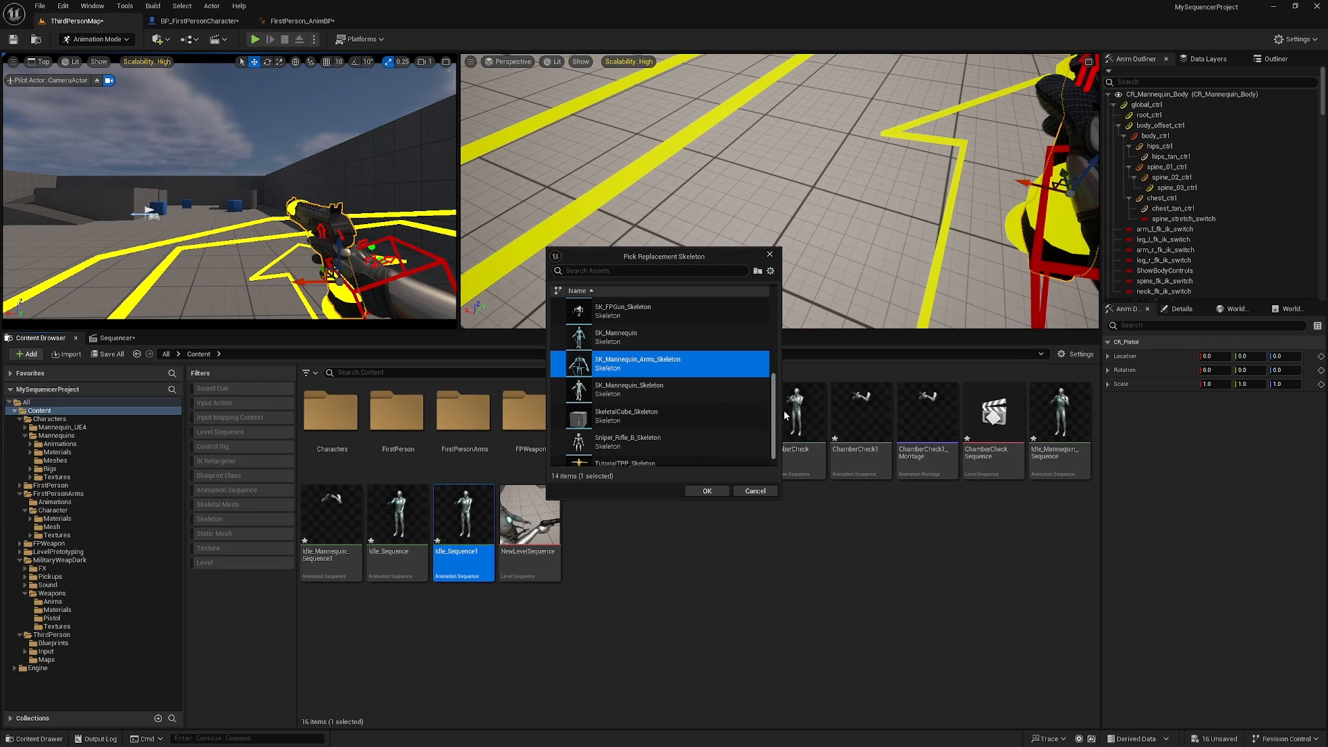
pyautogui.click(707, 491)
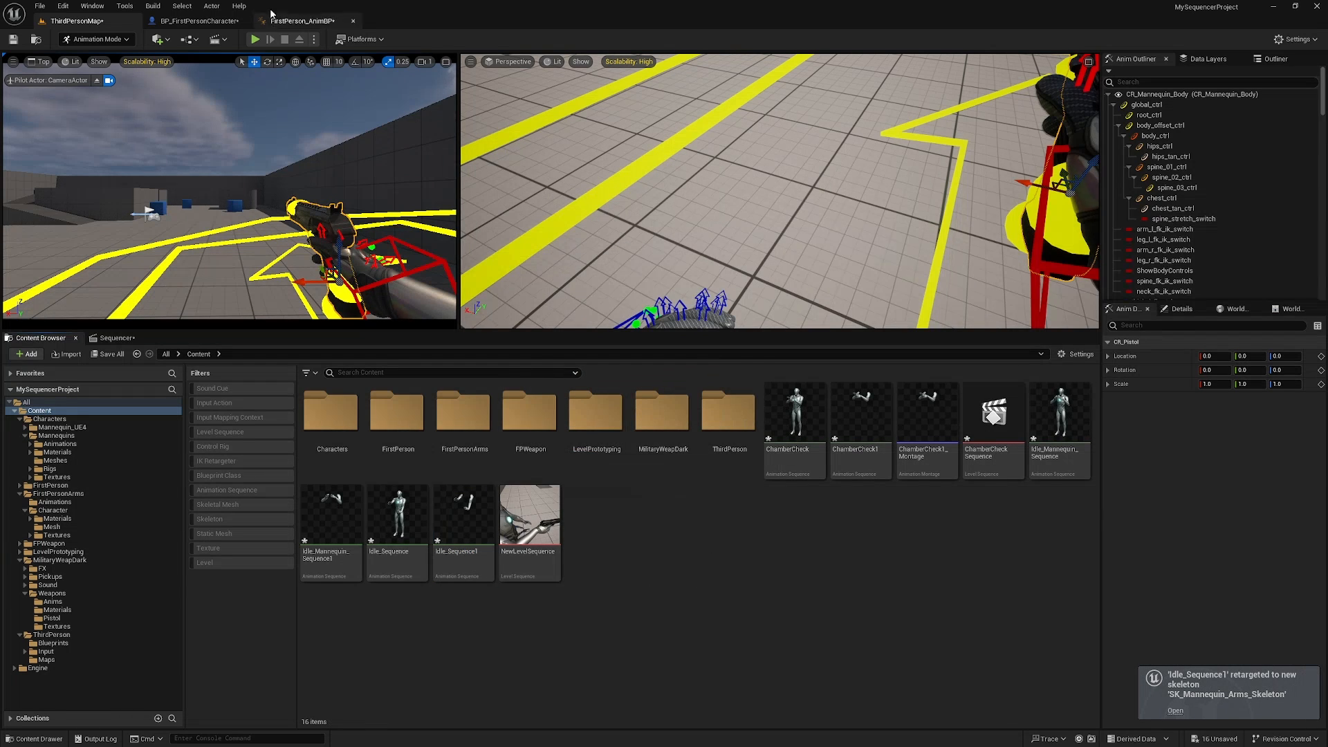
# In the FPP_Idle state of FirstPerson_AnimBP, replace the Idle_Mannequin_Sequence1 player with Idle_Sequence1 and enable Loop Animation
pyautogui.click(292, 22)
pyautogui.click(593, 397)
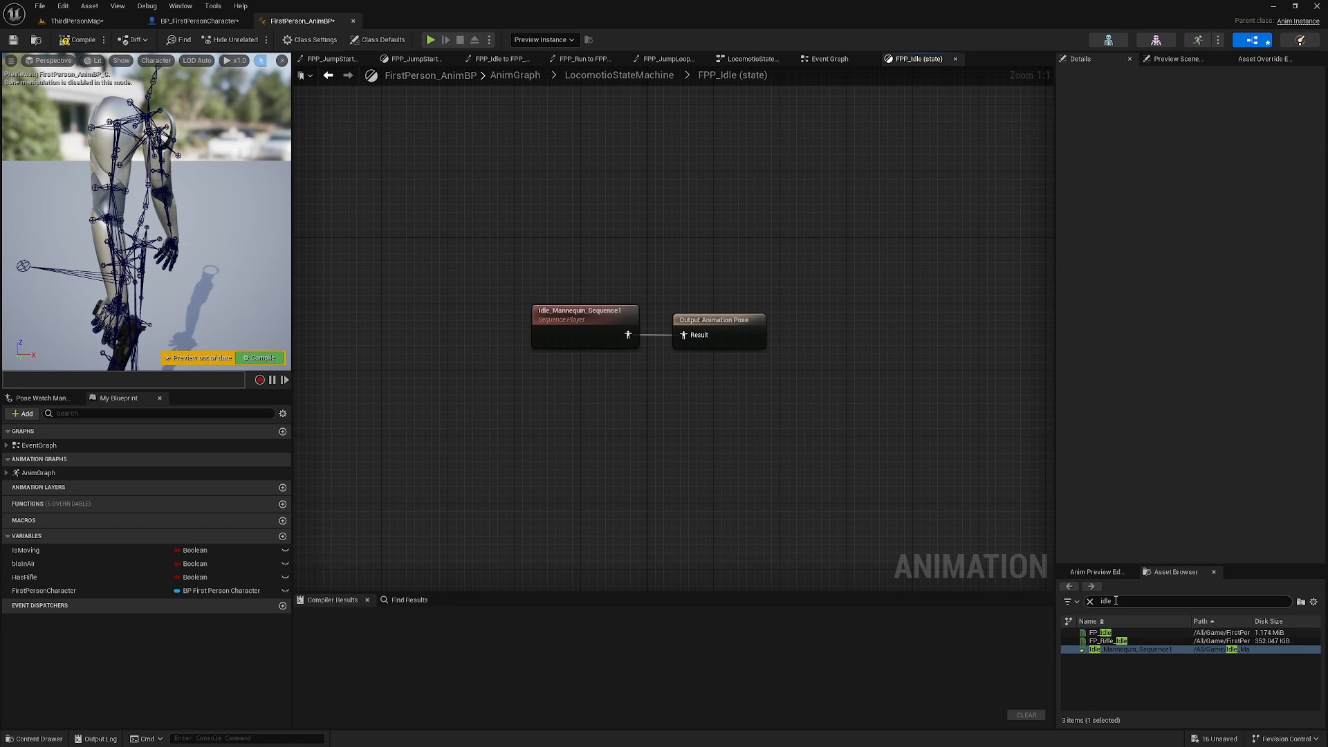
pyautogui.click(1089, 602)
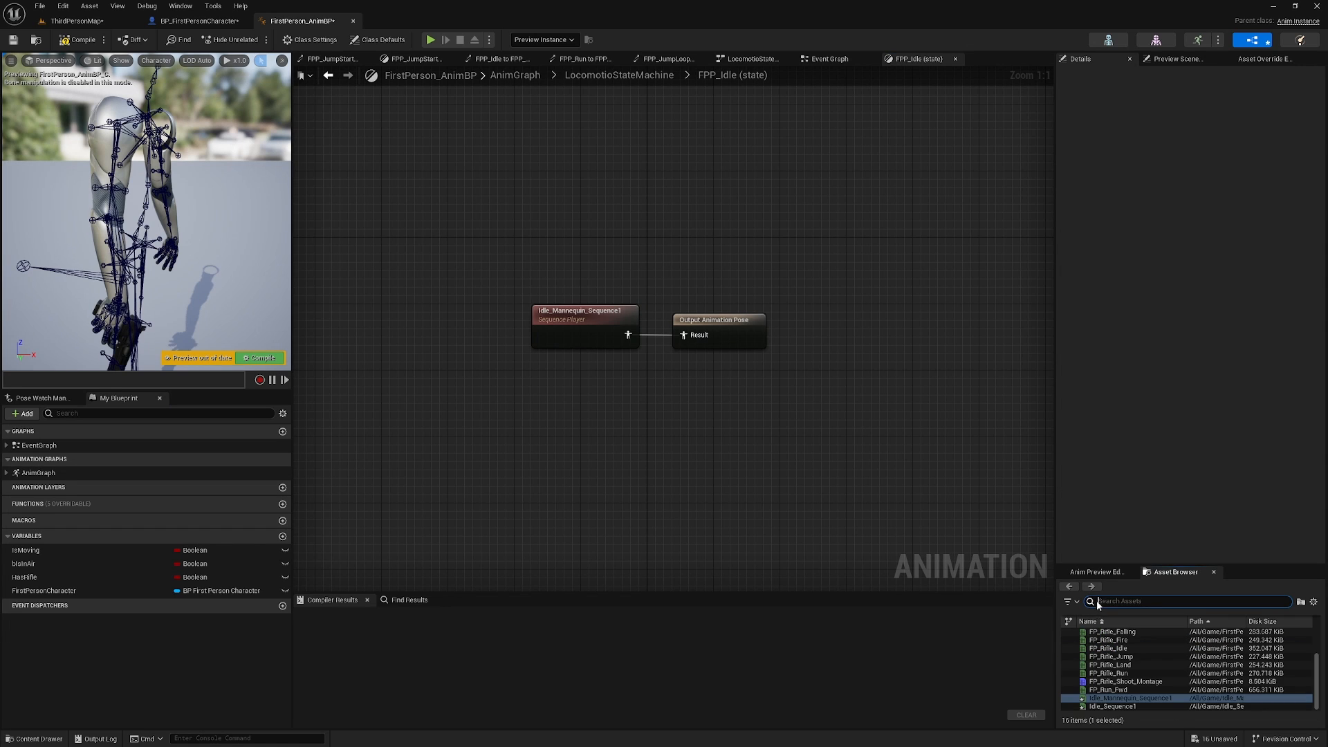
pyautogui.write('idle')
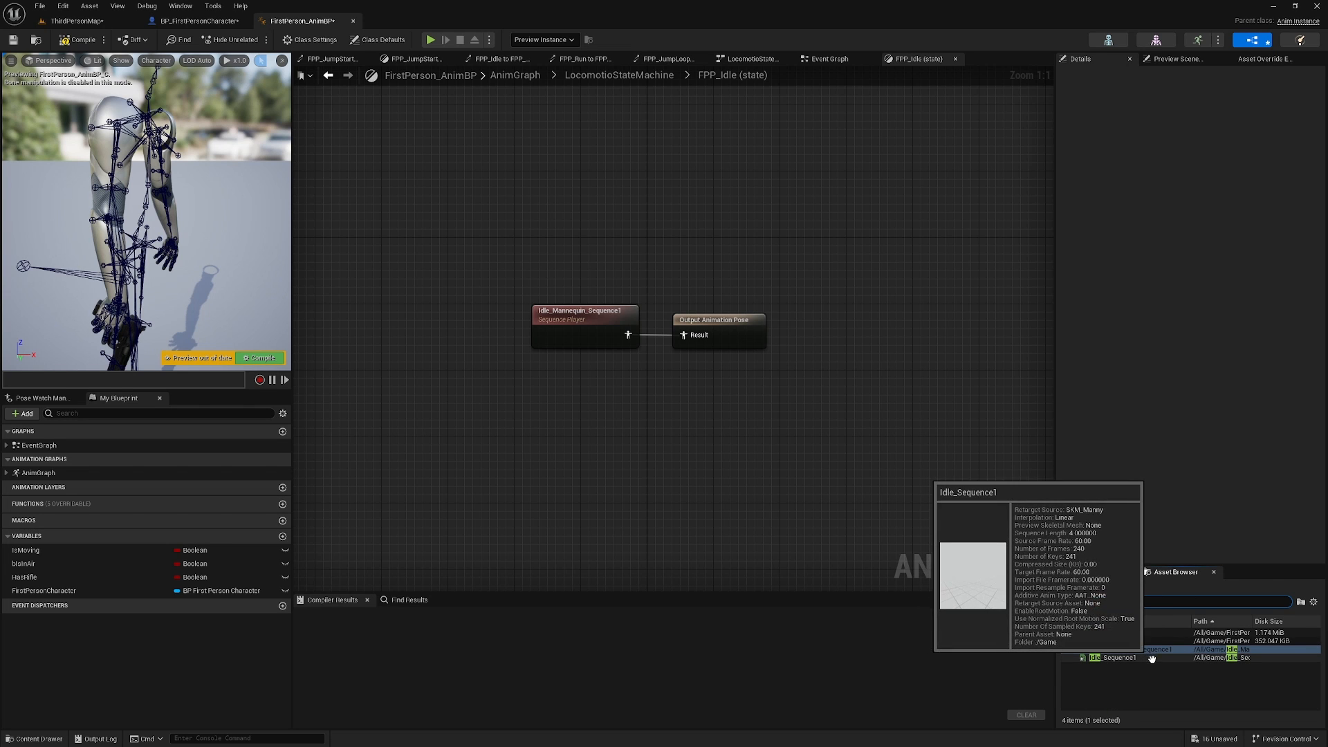
pyautogui.moveTo(1145, 657); pyautogui.dragTo(671, 337)
pyautogui.click(578, 339)
pyautogui.press('Delete')
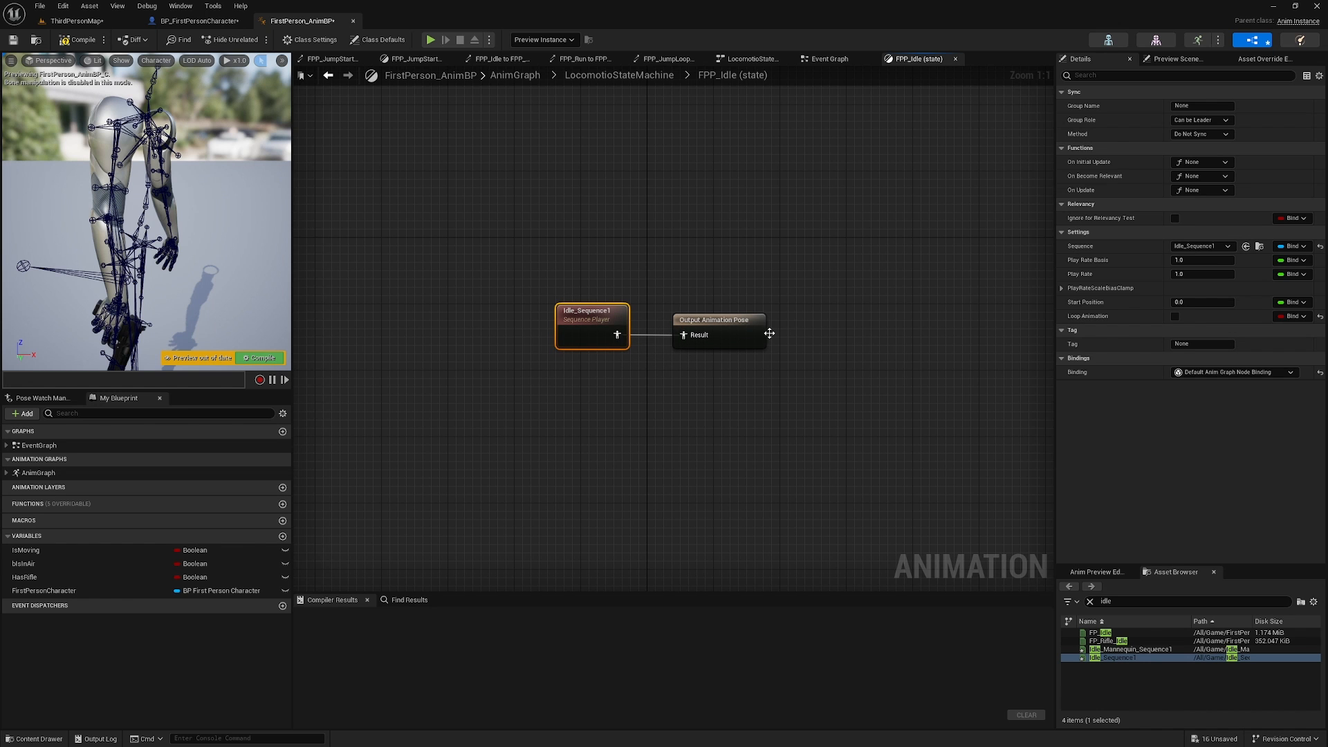
pyautogui.click(1175, 316)
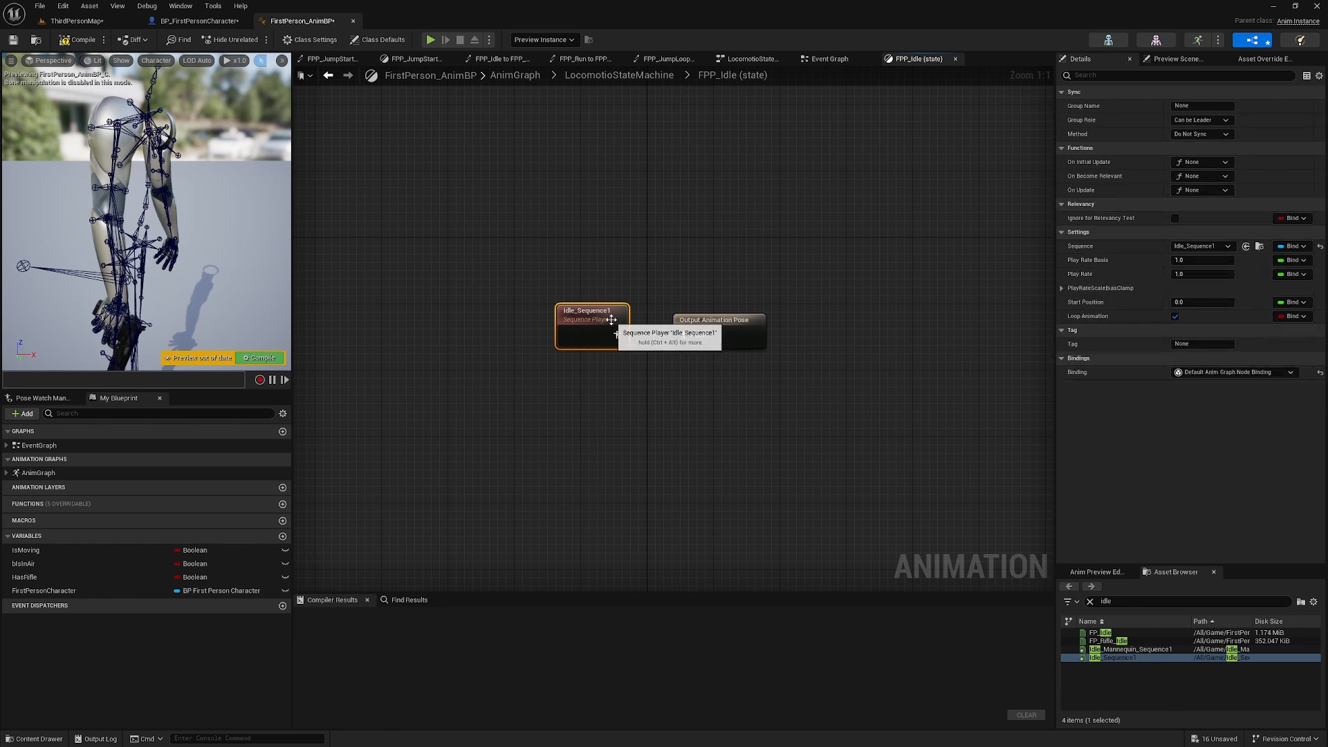
# Preview the Idle_Sequence1 animation from its player node, and compile FirstPerson_AnimBP
pyautogui.doubleClick(611, 320)
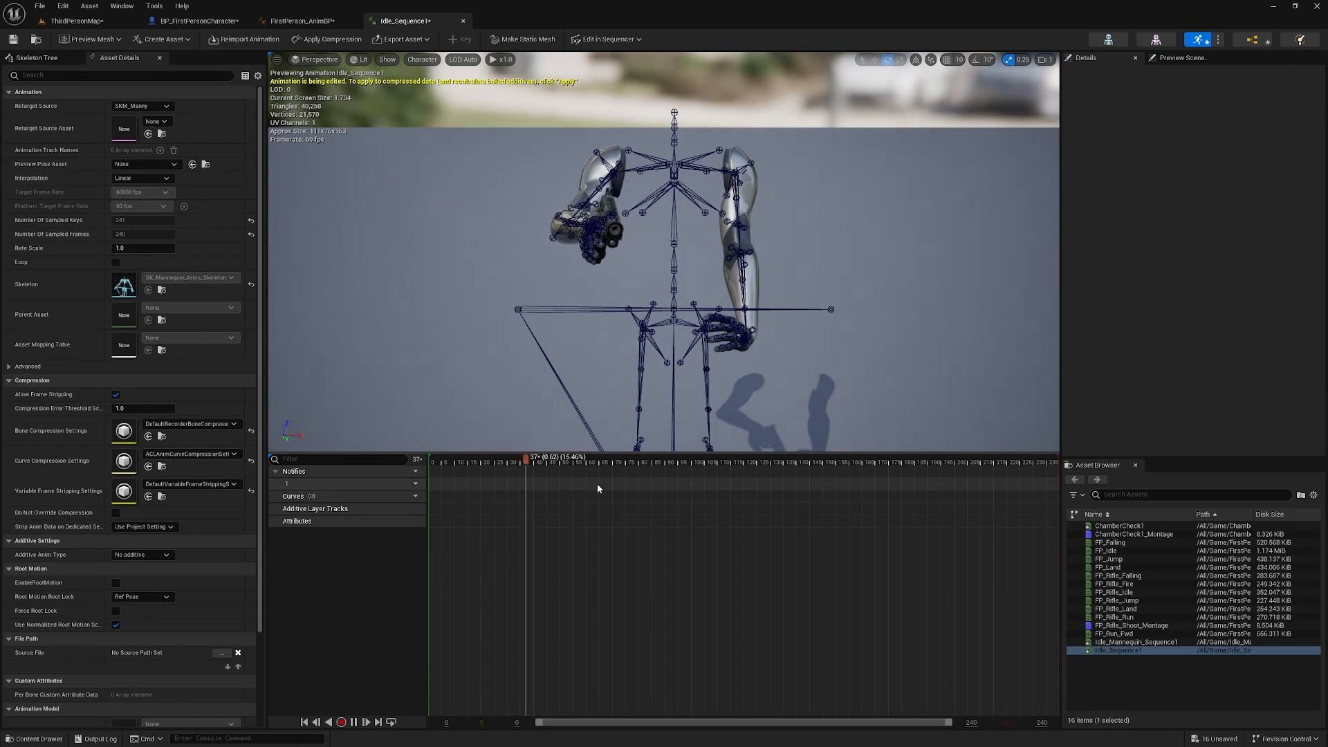
pyautogui.click(464, 21)
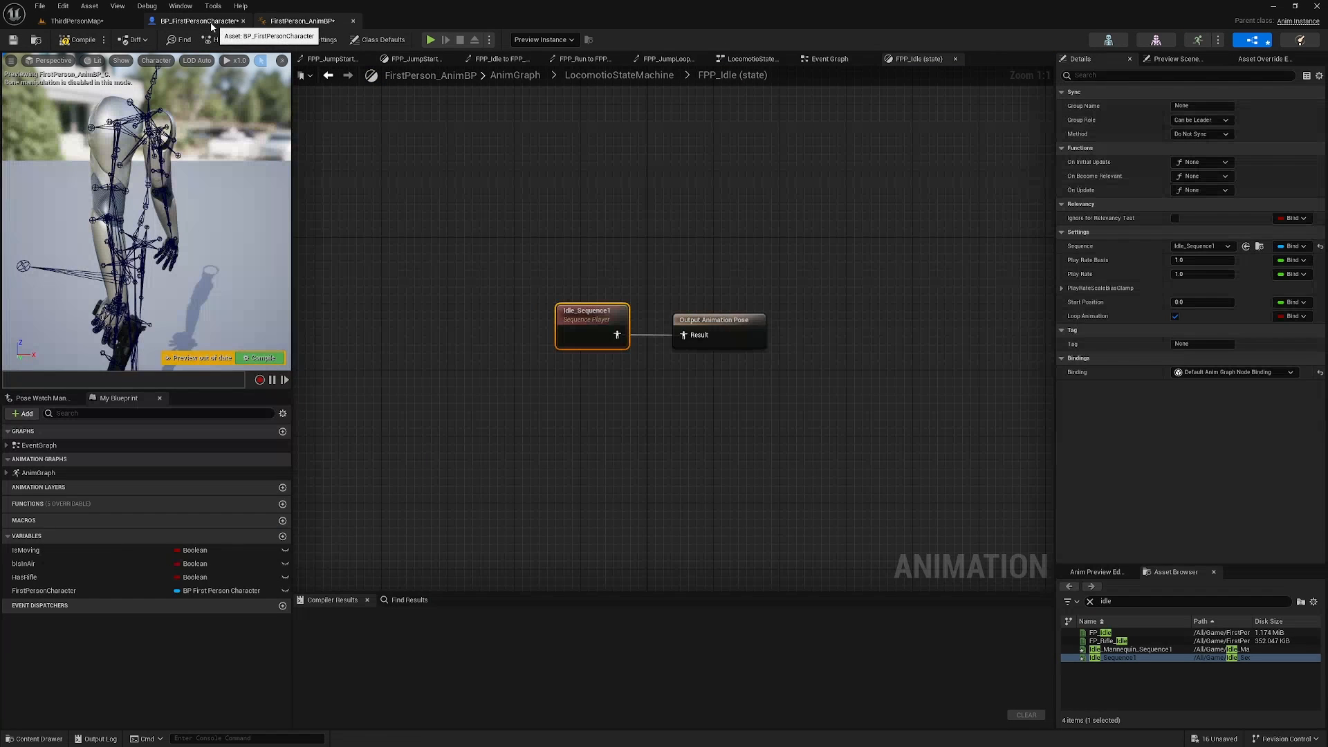
pyautogui.click(68, 42)
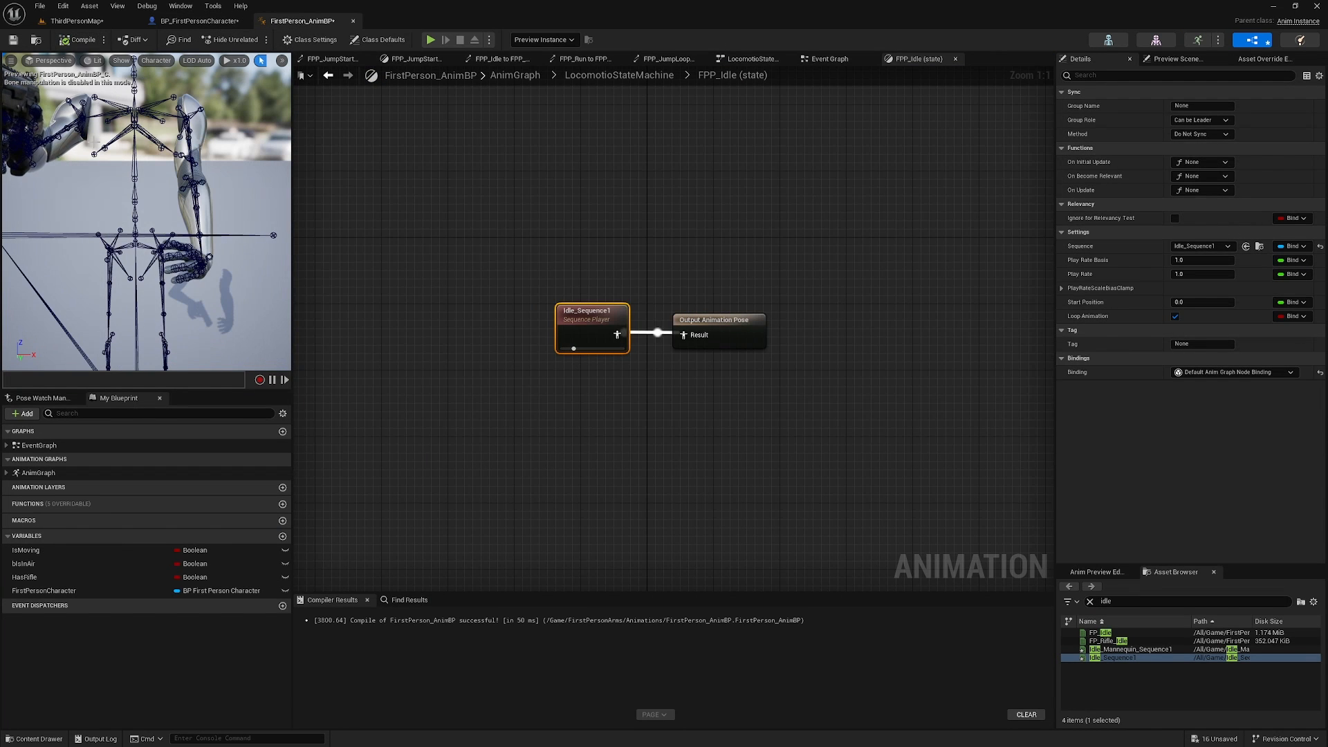
pyautogui.moveTo(397, 177); pyautogui.dragTo(374, 181, button='right')
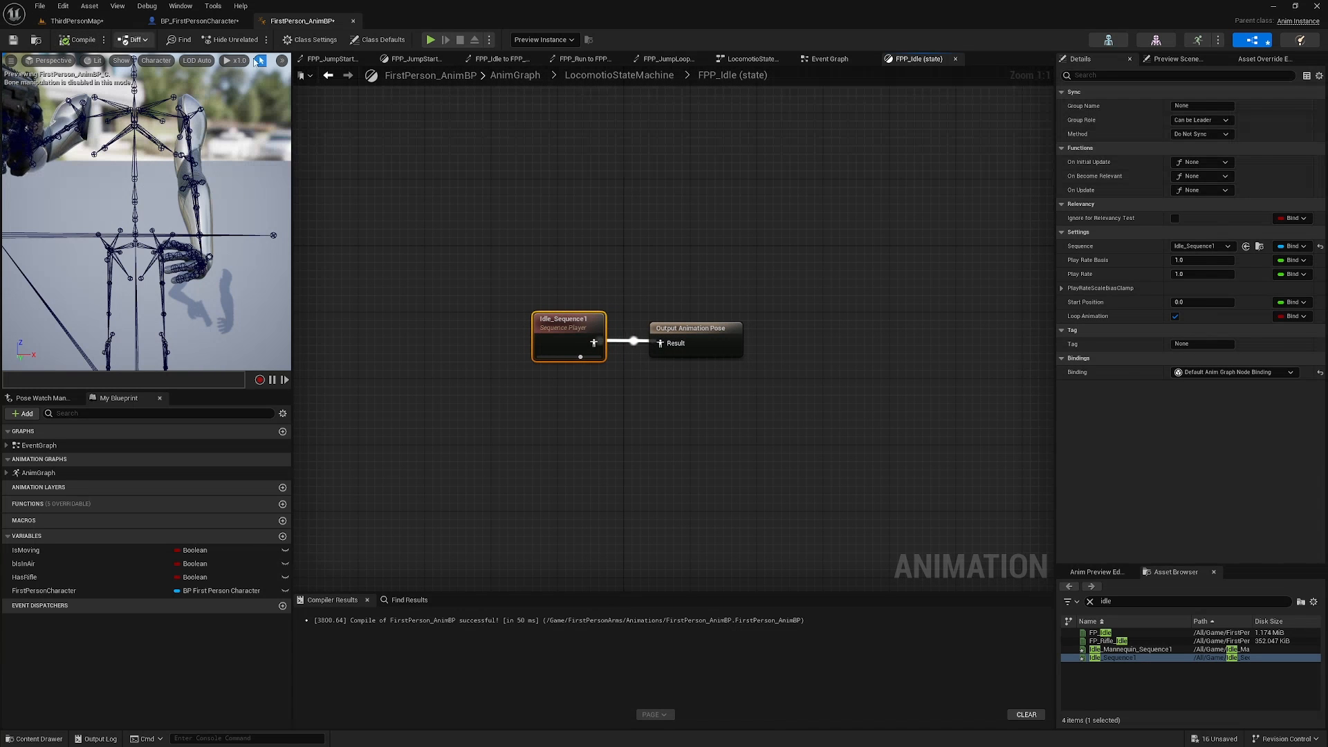
pyautogui.click(189, 22)
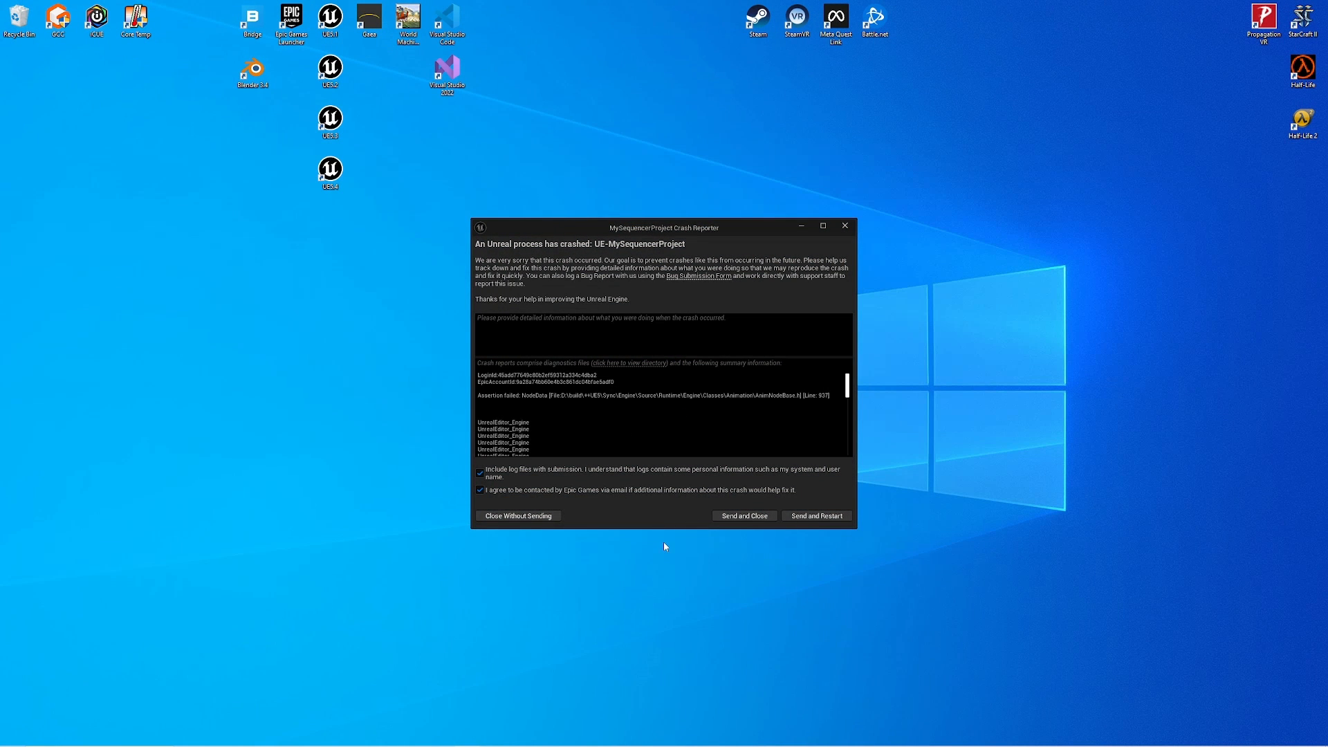
# Close the crash reporter without sending, and dock the reopened FirstPerson_AnimBP editor beside BP_FirstPersonCharacter
pyautogui.click(525, 516)
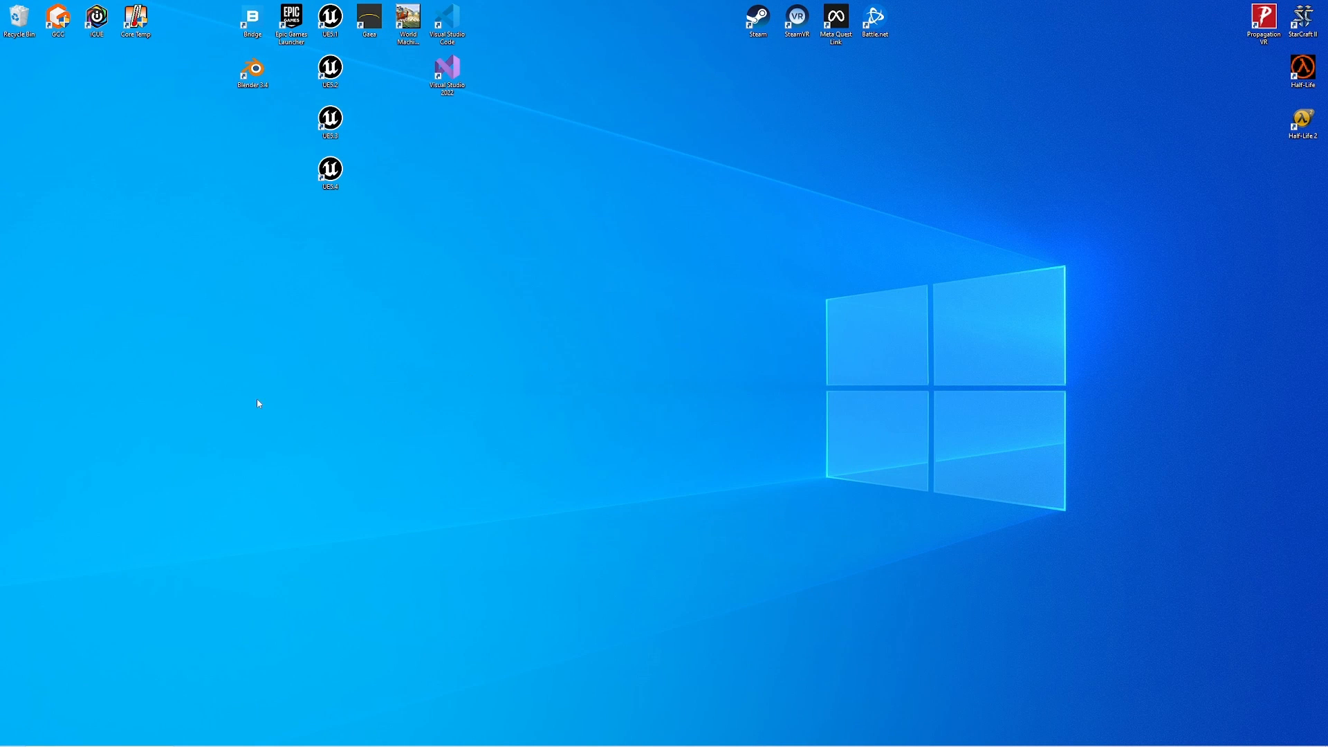
pyautogui.moveTo(261, 743)
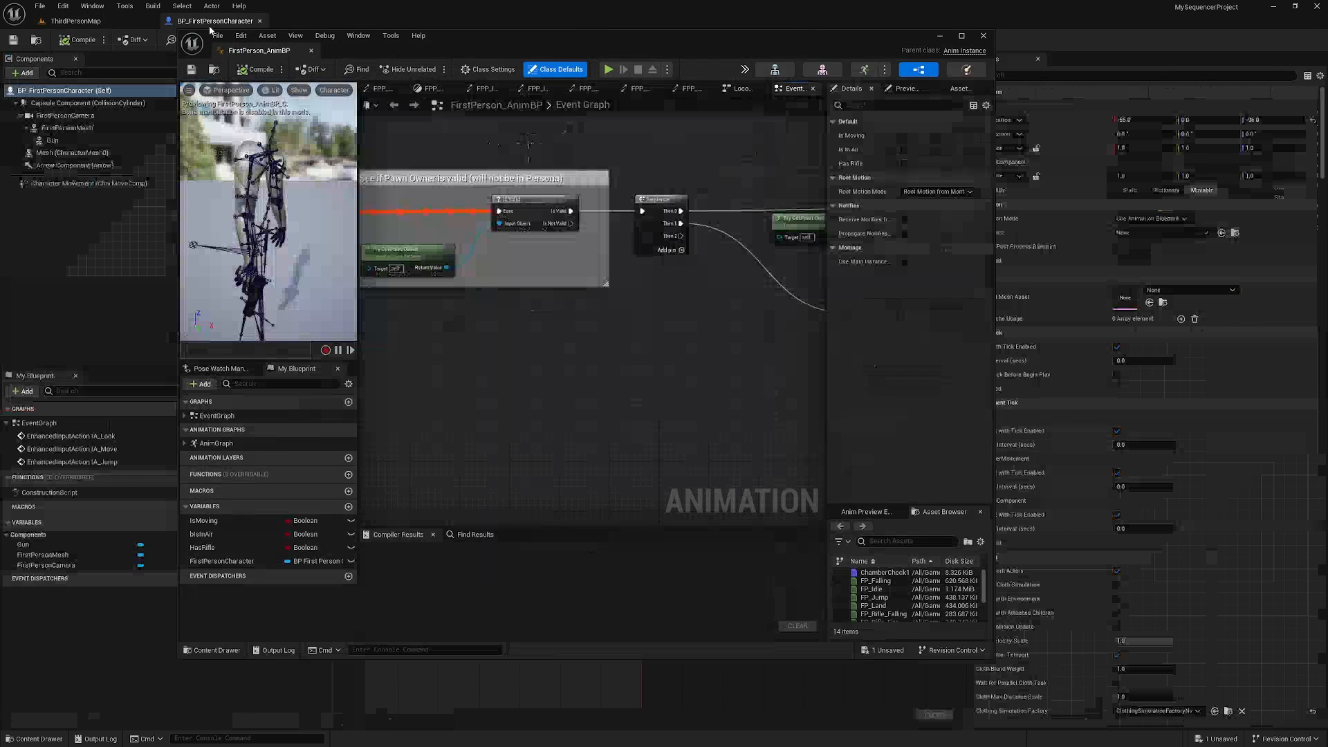
pyautogui.moveTo(273, 50); pyautogui.dragTo(287, 21)
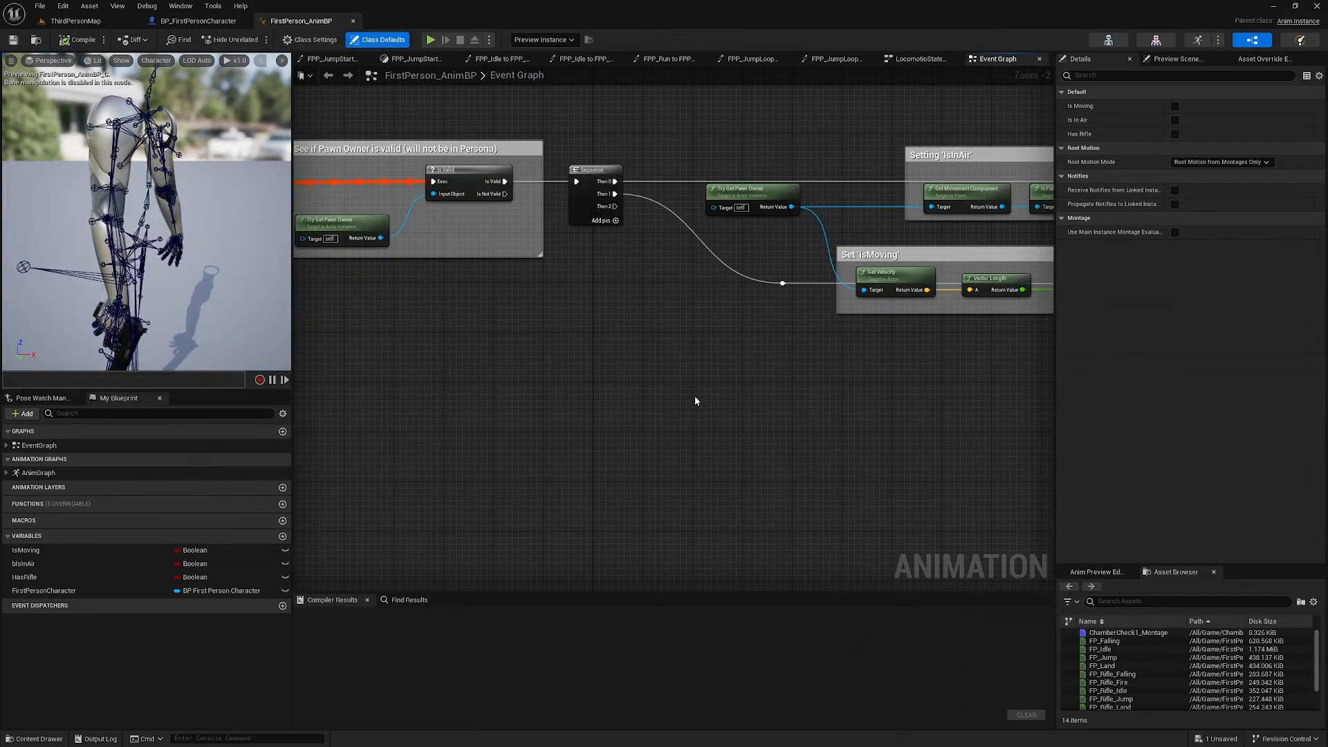
# In the AnimGraph, delete the Arms slot node and add a DefaultSlot node after Blend Poses by bool
pyautogui.moveTo(704, 233); pyautogui.dragTo(717, 338, button='right')
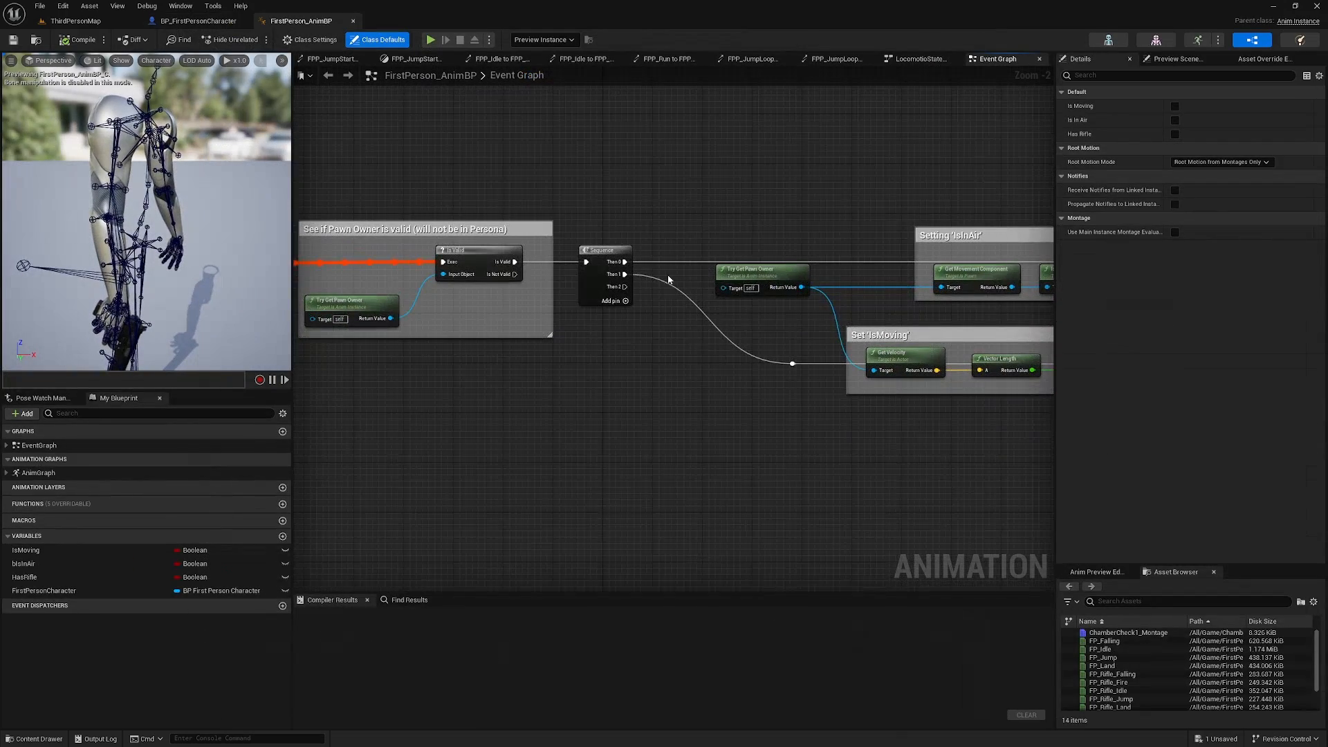
pyautogui.moveTo(550, 191); pyautogui.dragTo(661, 236, button='right')
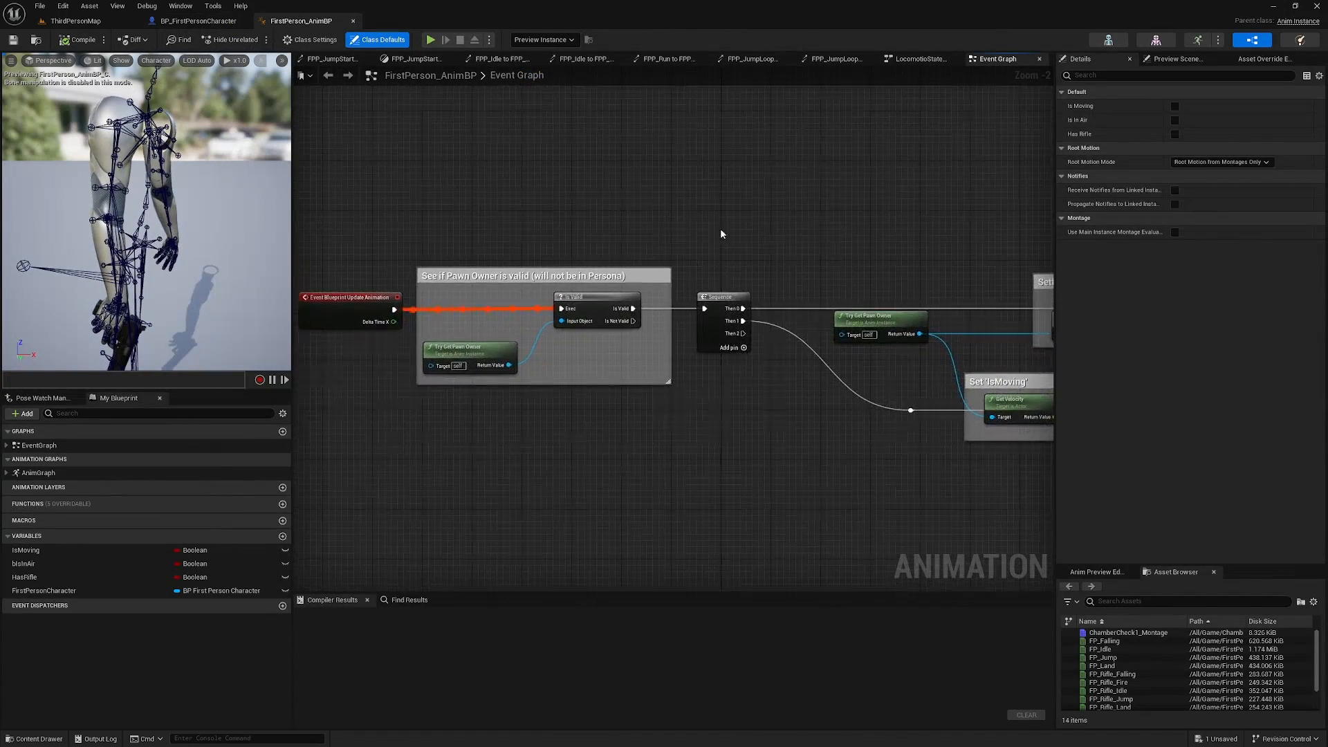
pyautogui.doubleClick(38, 473)
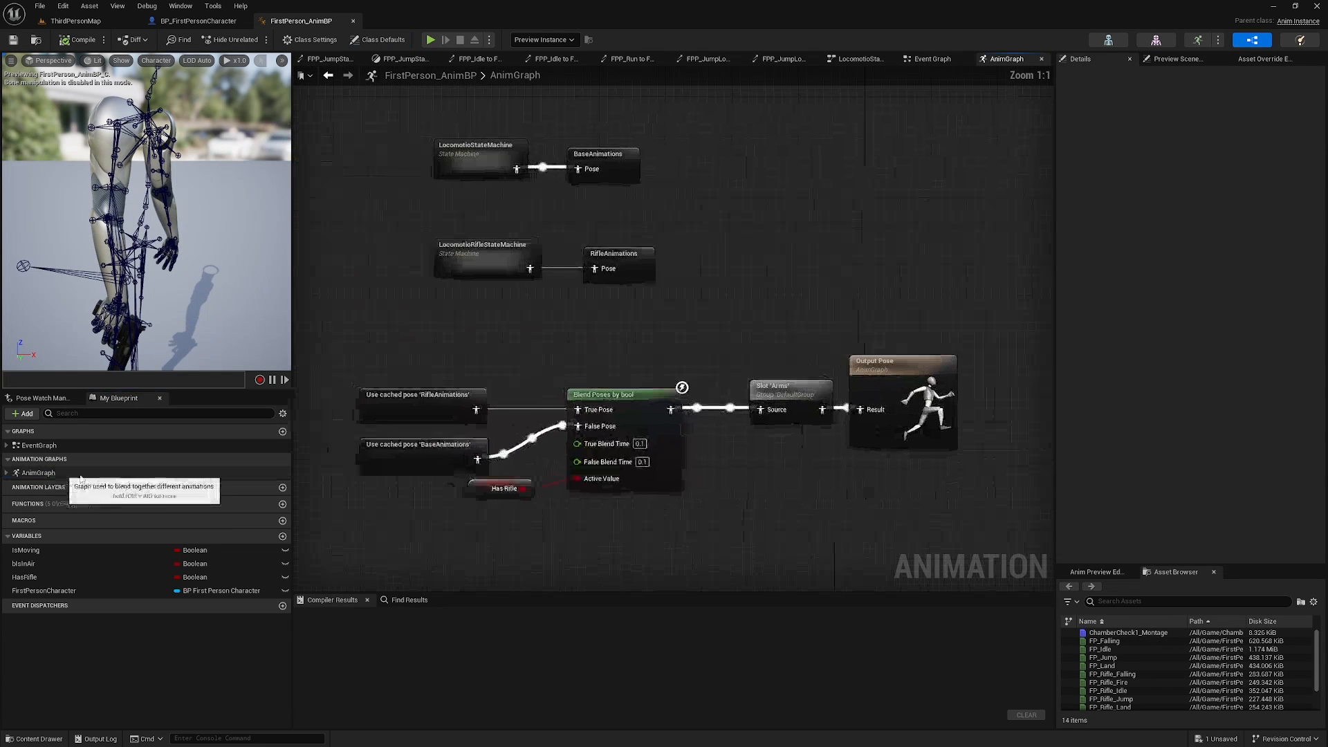
pyautogui.click(780, 429)
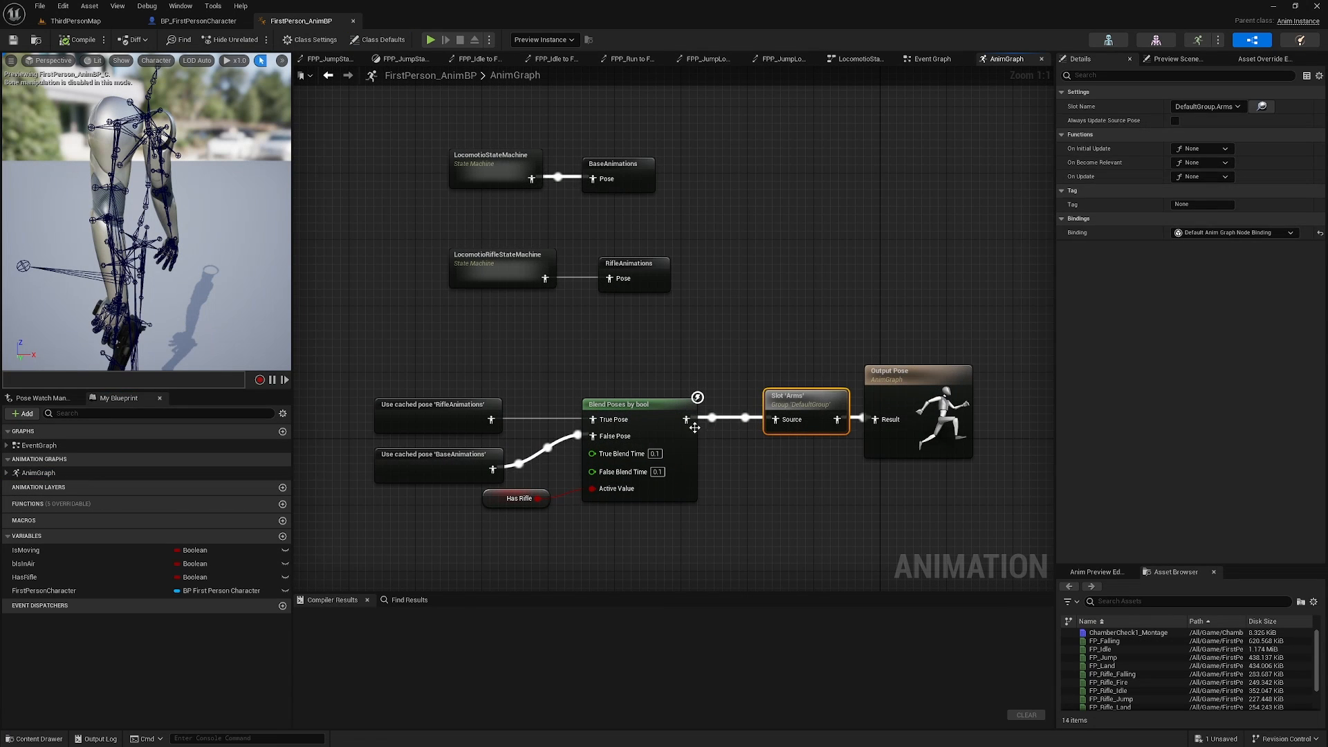
pyautogui.press('Delete')
pyautogui.moveTo(687, 419); pyautogui.dragTo(730, 419)
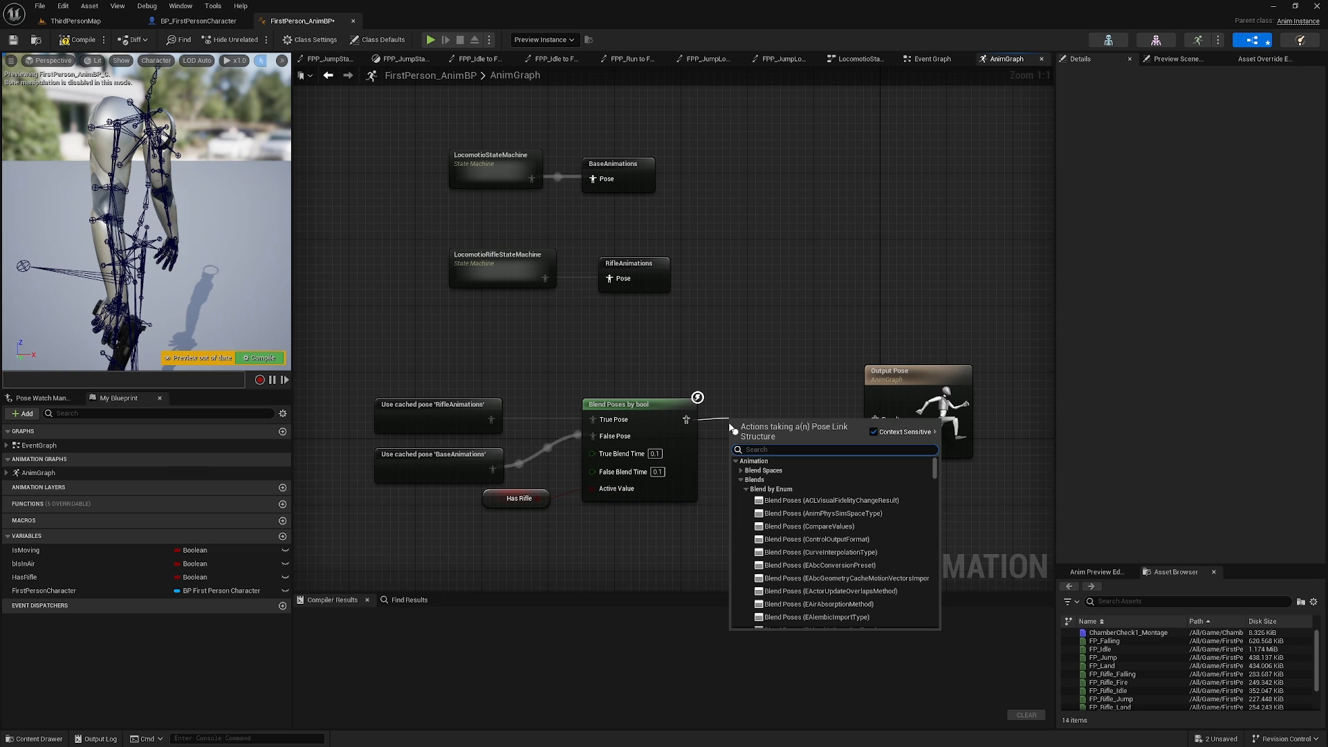
pyautogui.click(781, 360)
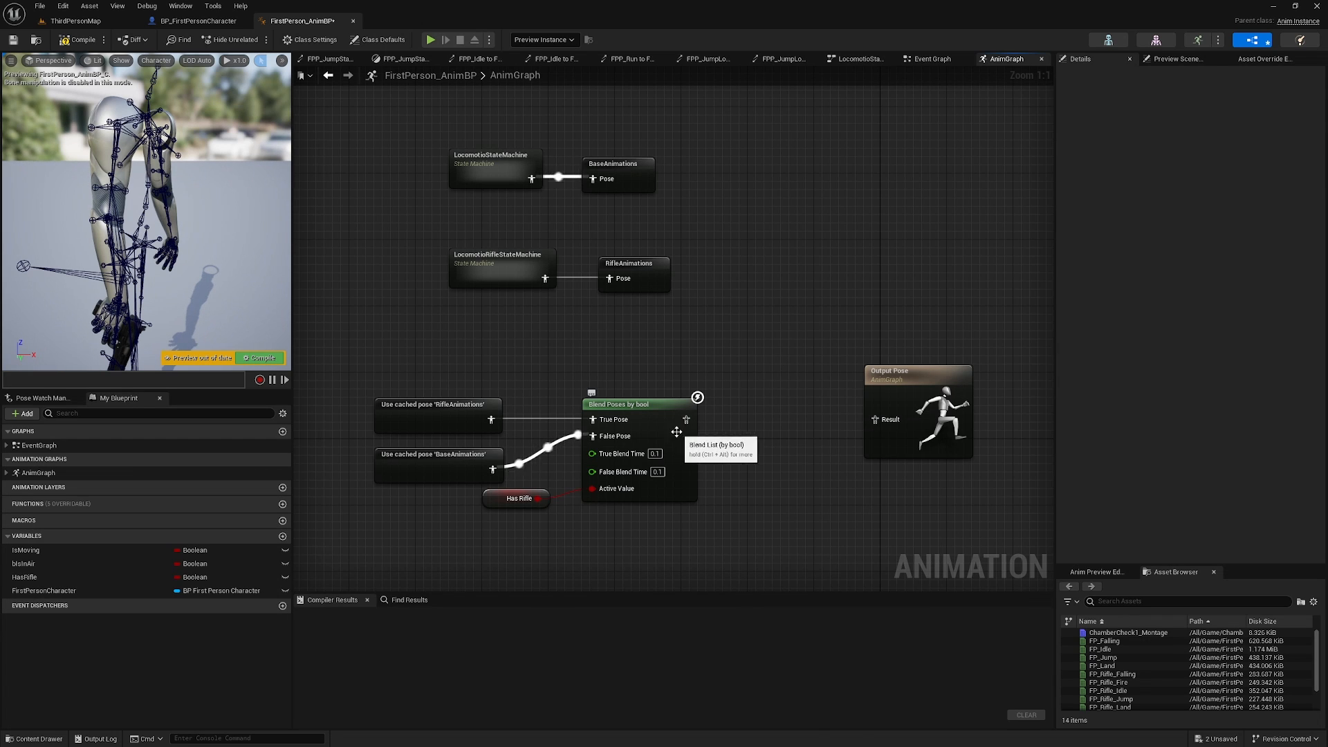
pyautogui.moveTo(686, 419); pyautogui.dragTo(733, 416)
pyautogui.write('defau')
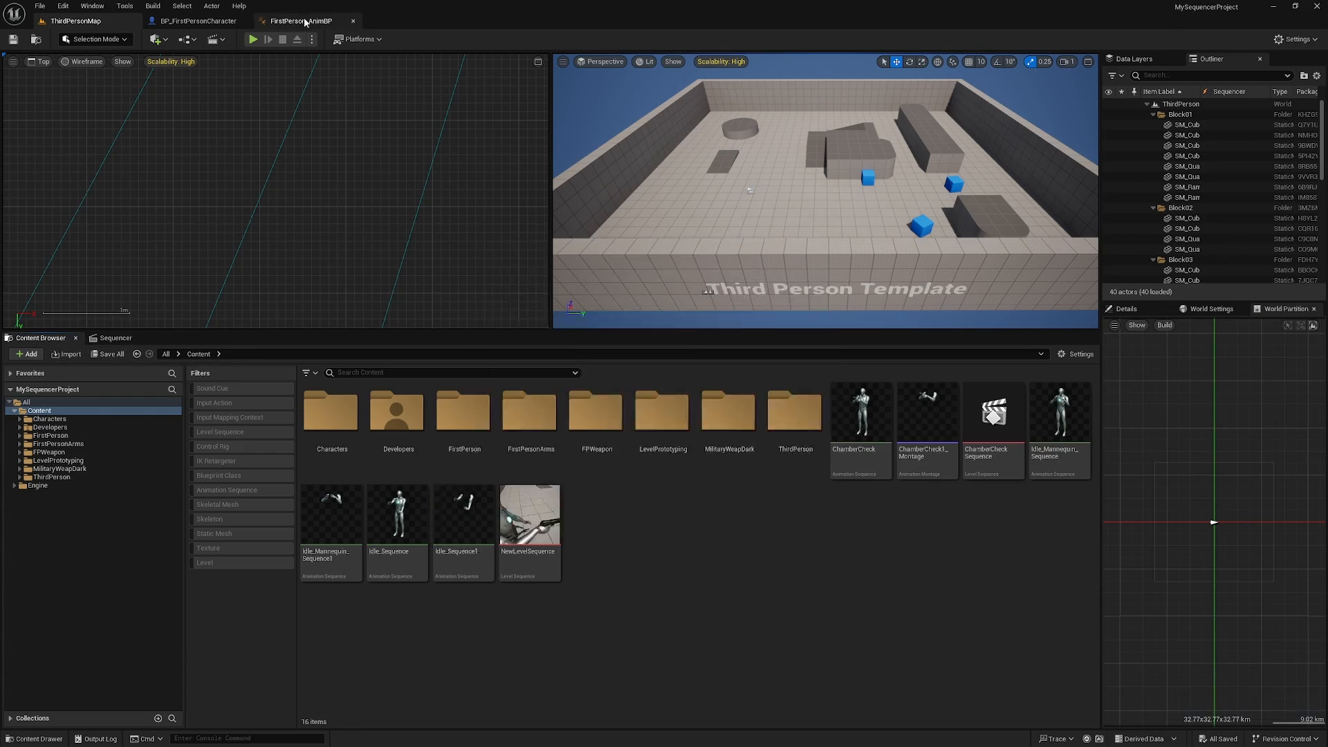
pyautogui.click(297, 21)
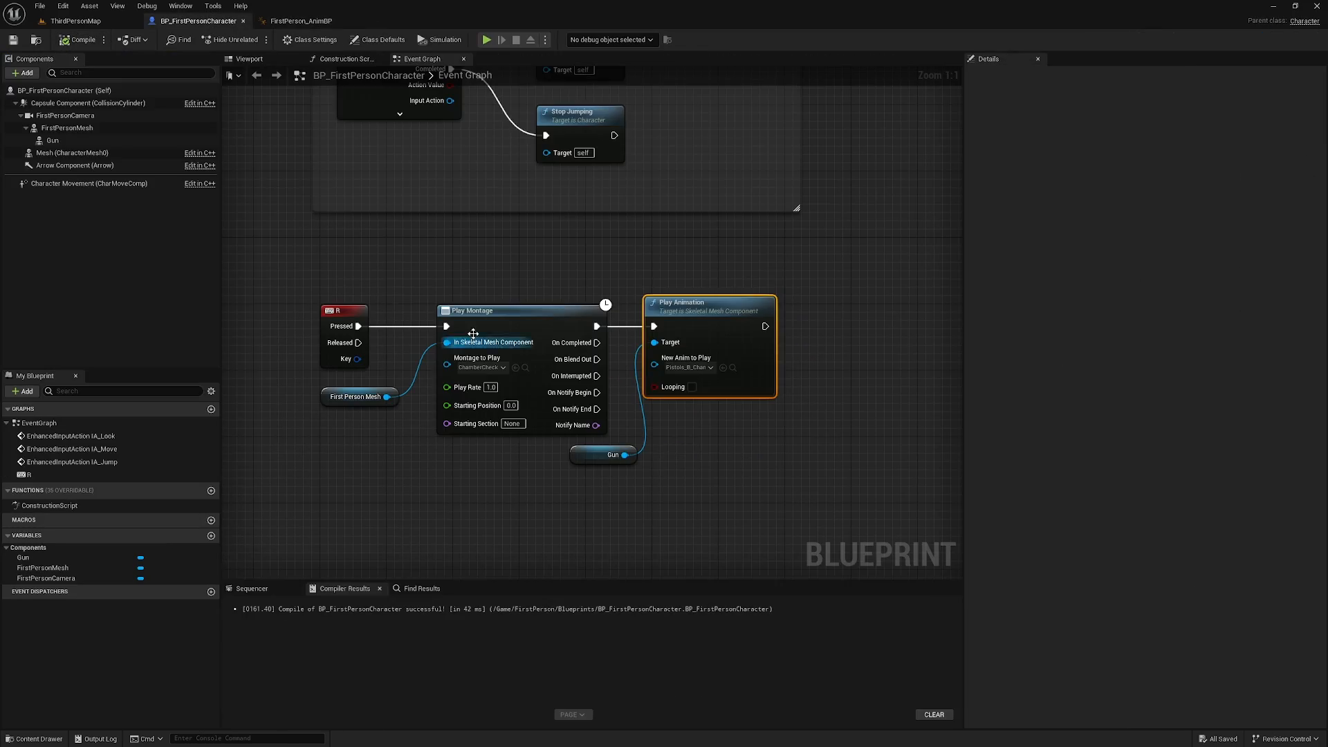
pyautogui.click(604, 455)
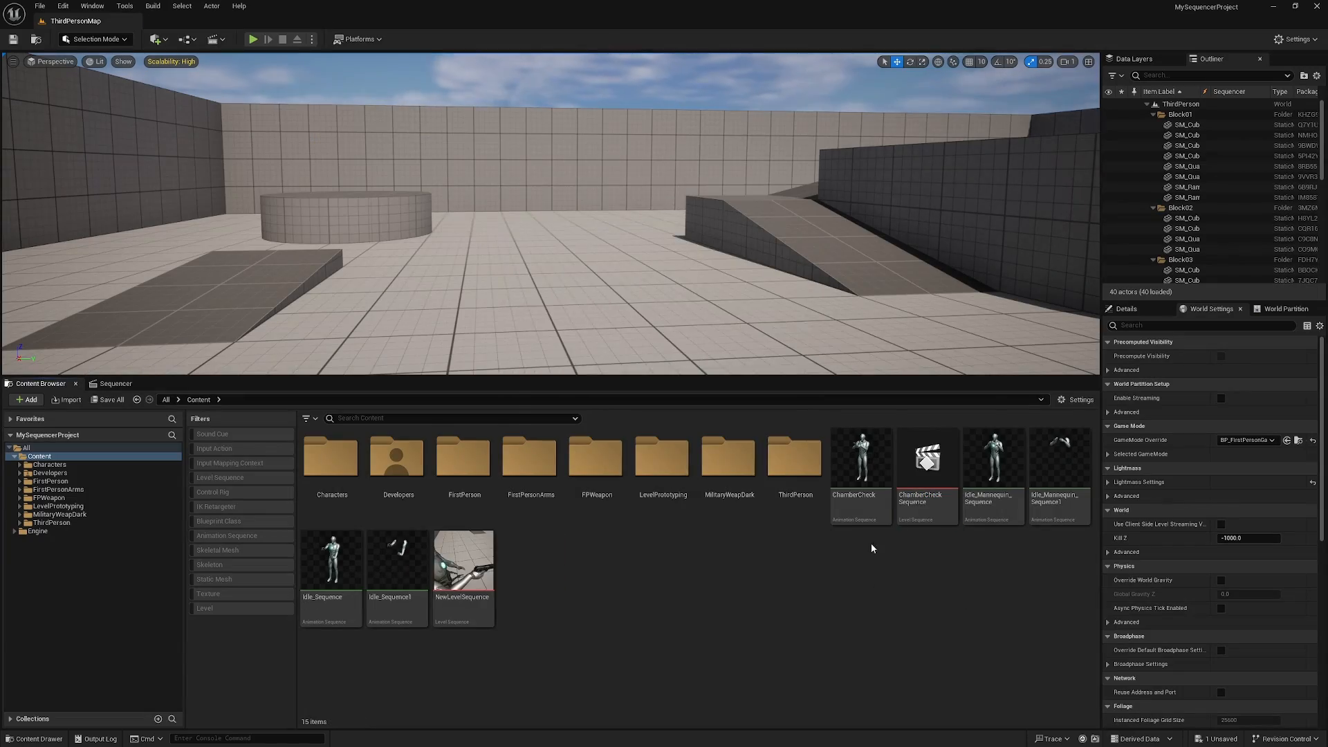
pyautogui.rightClick(861, 478)
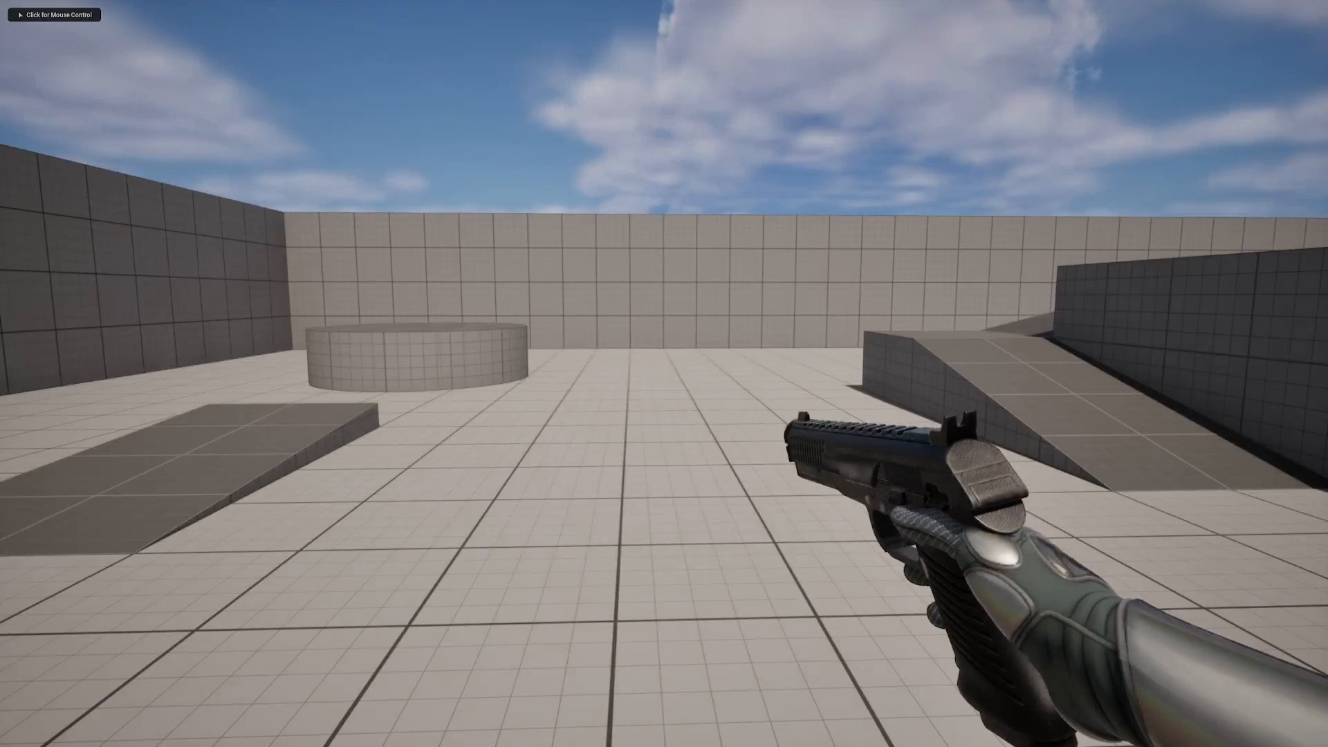
# Trigger the chamber-check animation several times in the play session and stop playing
pyautogui.press('r')
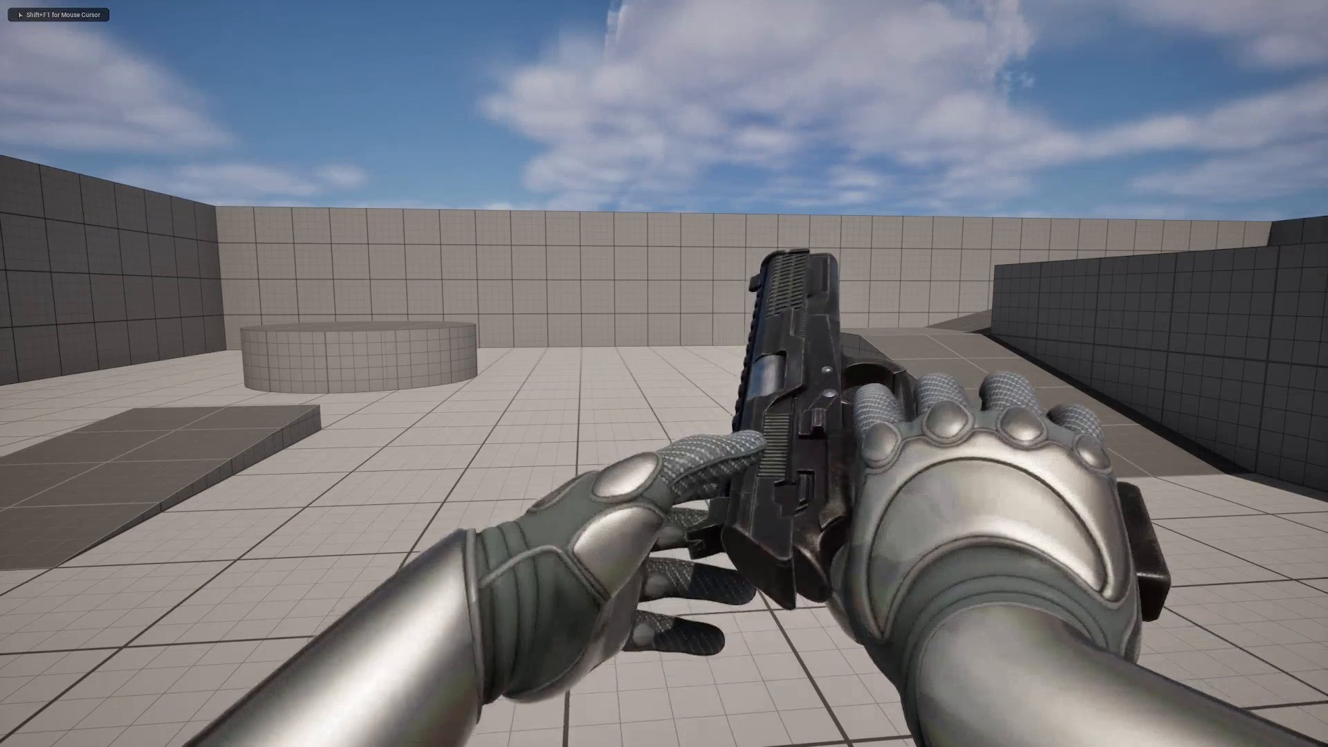
pyautogui.press('r')
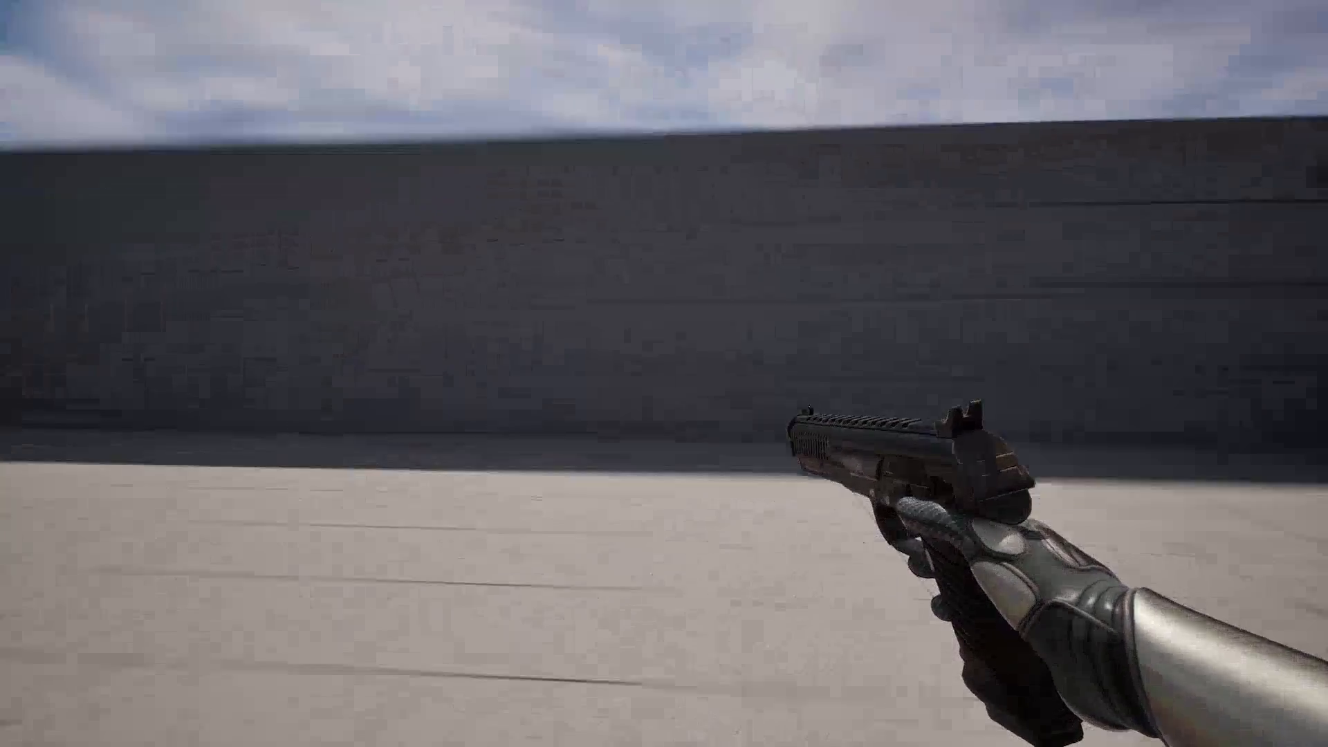
pyautogui.press('r')
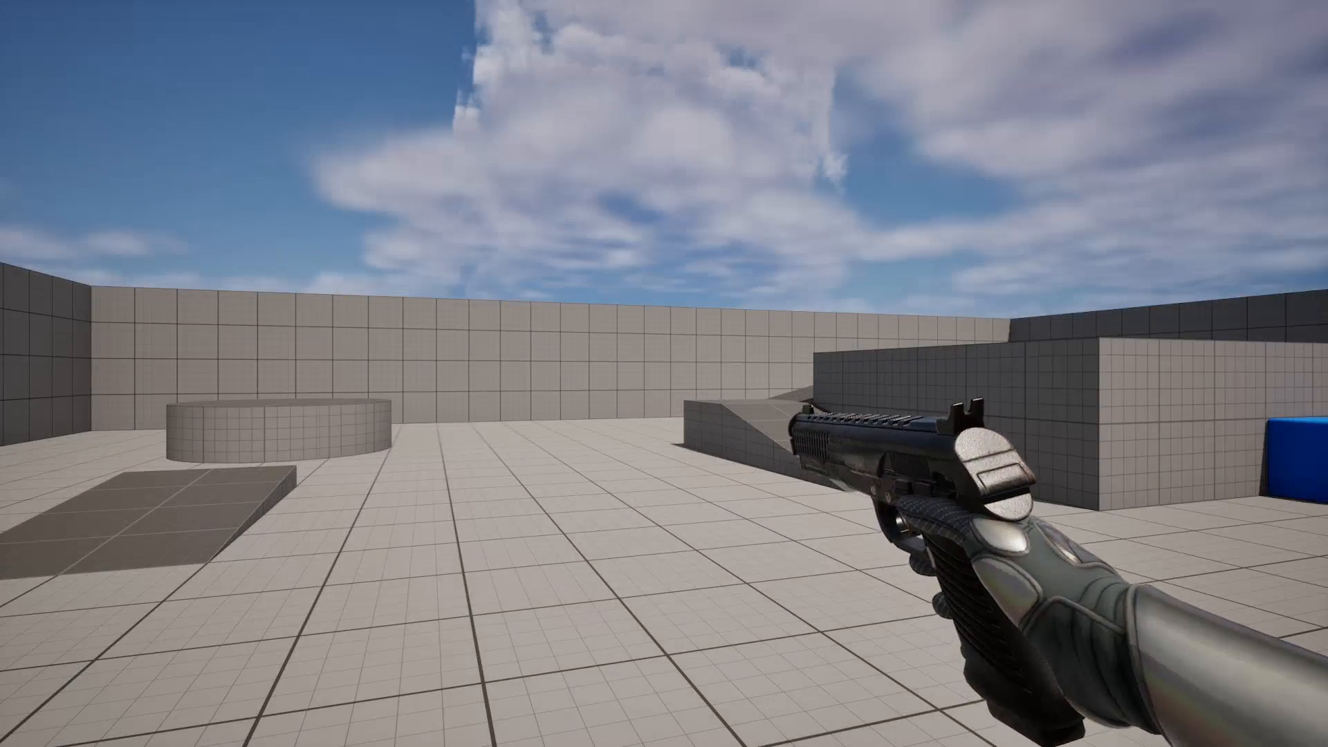
pyautogui.press('Escape')
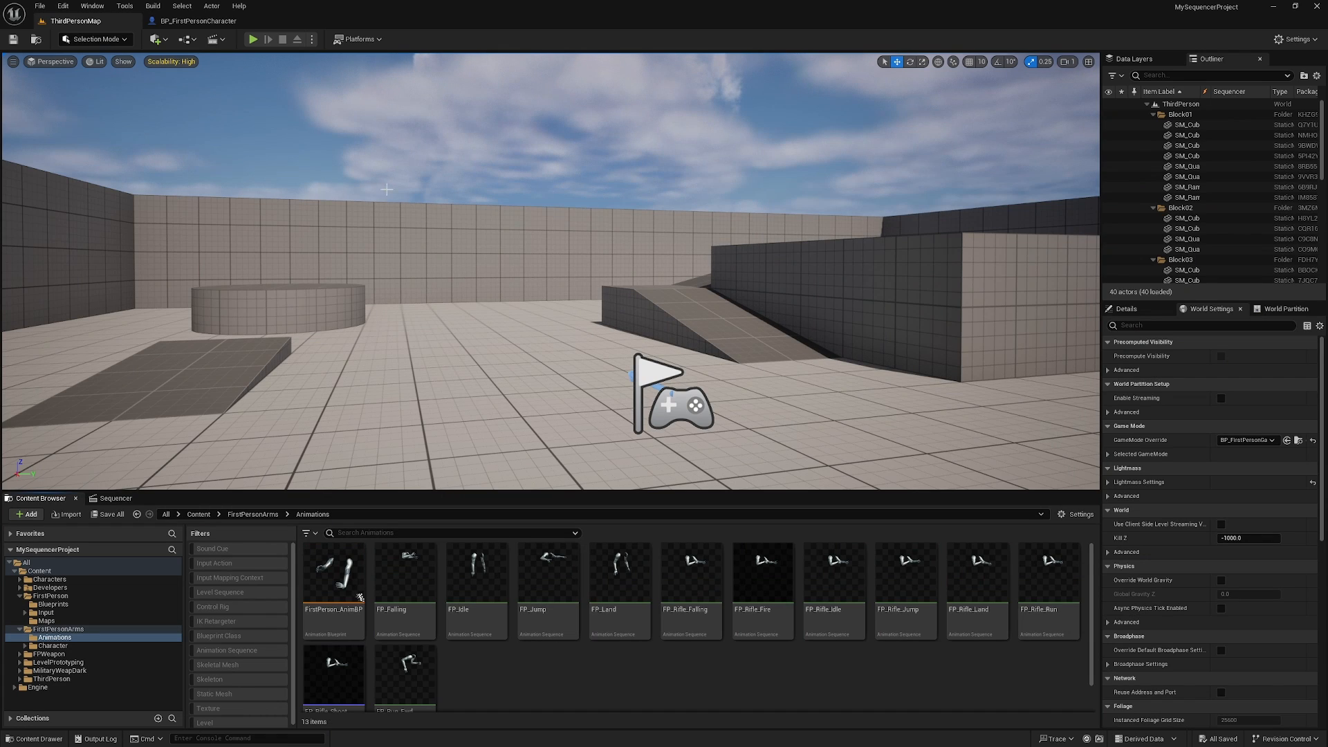
# Go to the Unreal Marketplace in the Epic Games Launcher and add the Animation Starter Pack to MySequencerProject using version 5.2
pyautogui.click(157, 40)
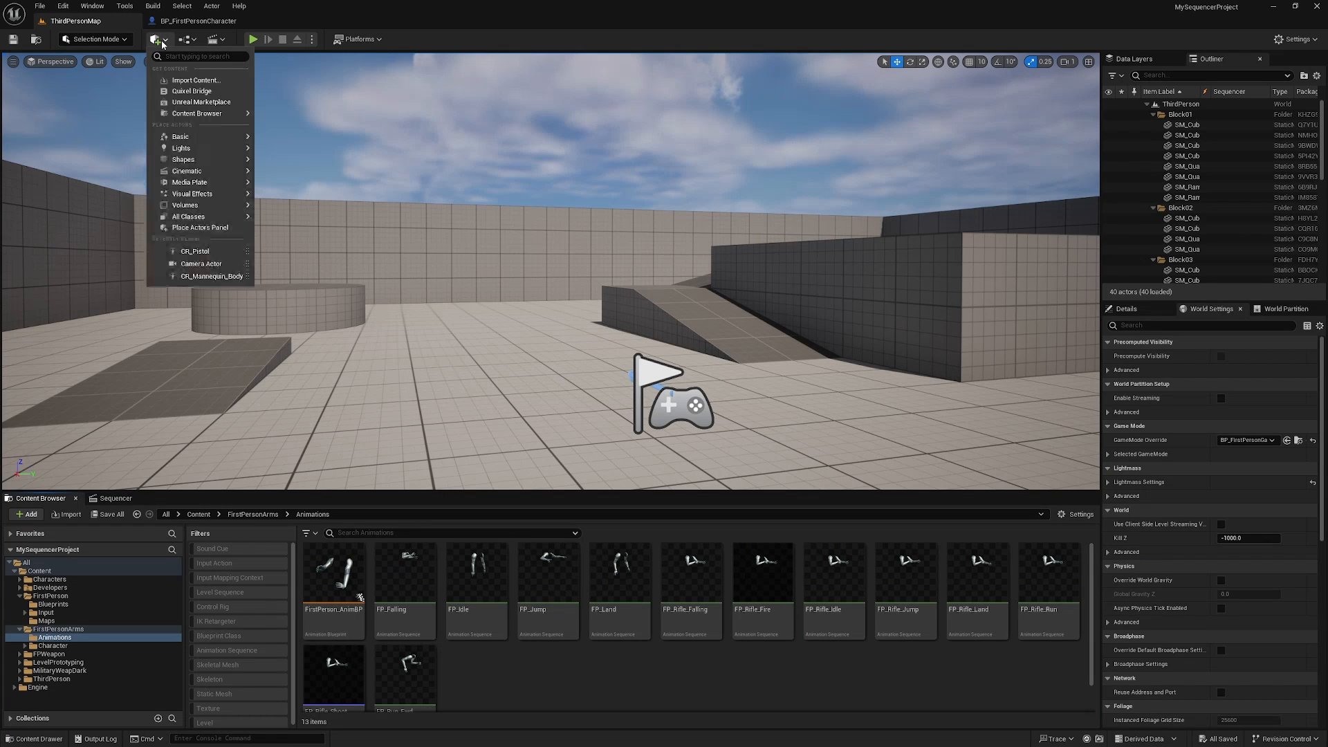
pyautogui.click(201, 103)
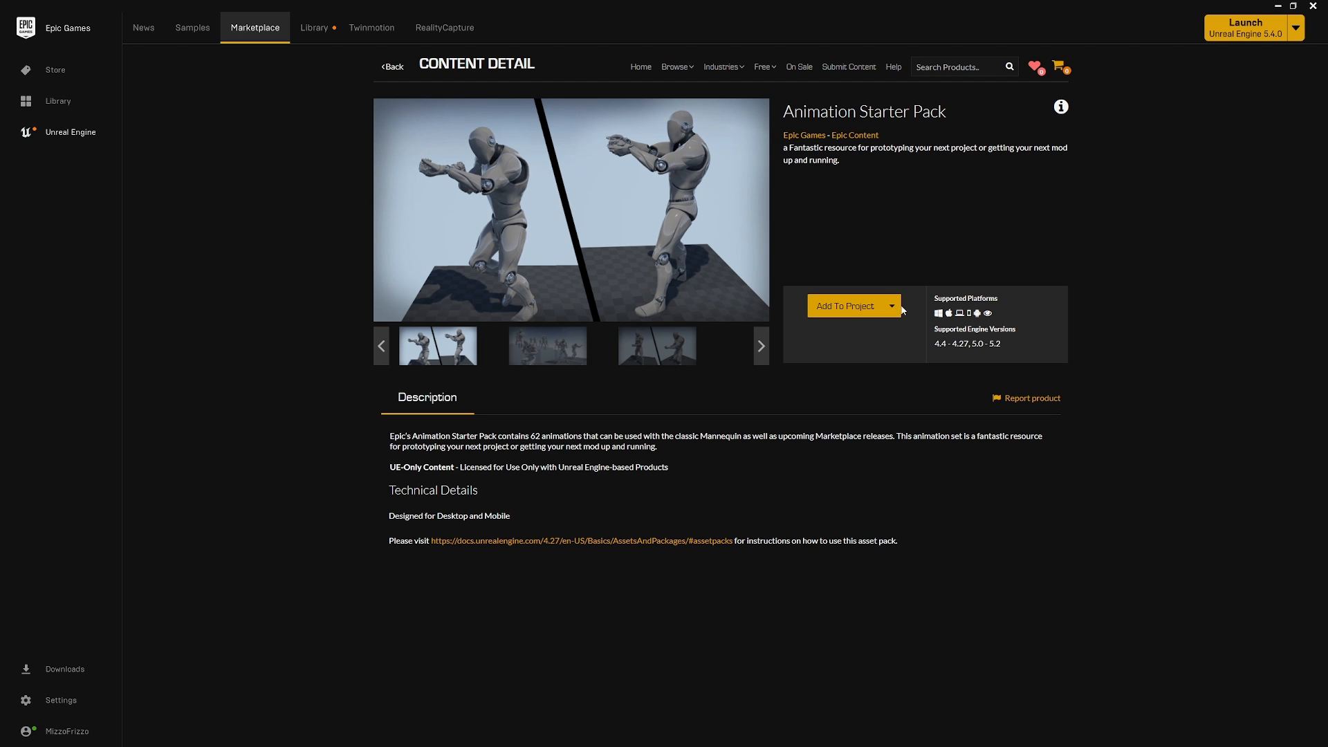
pyautogui.click(848, 305)
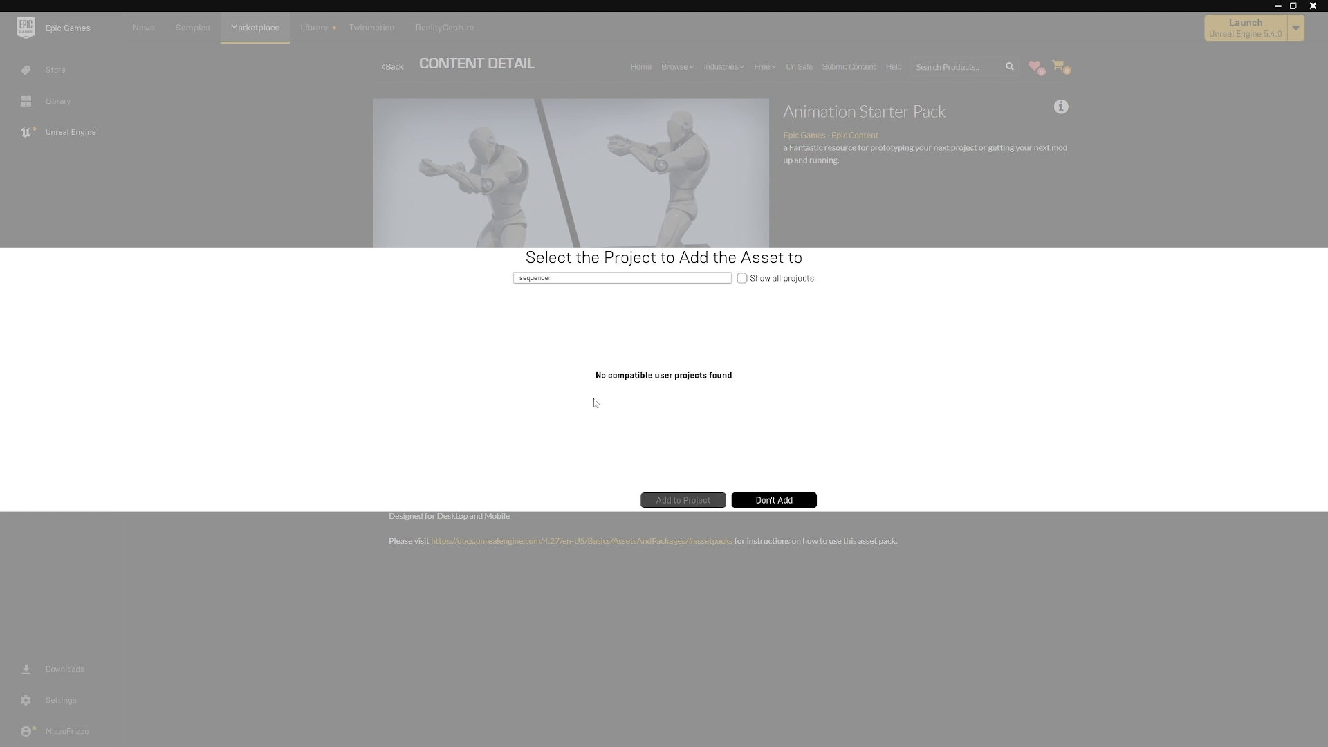
pyautogui.click(743, 279)
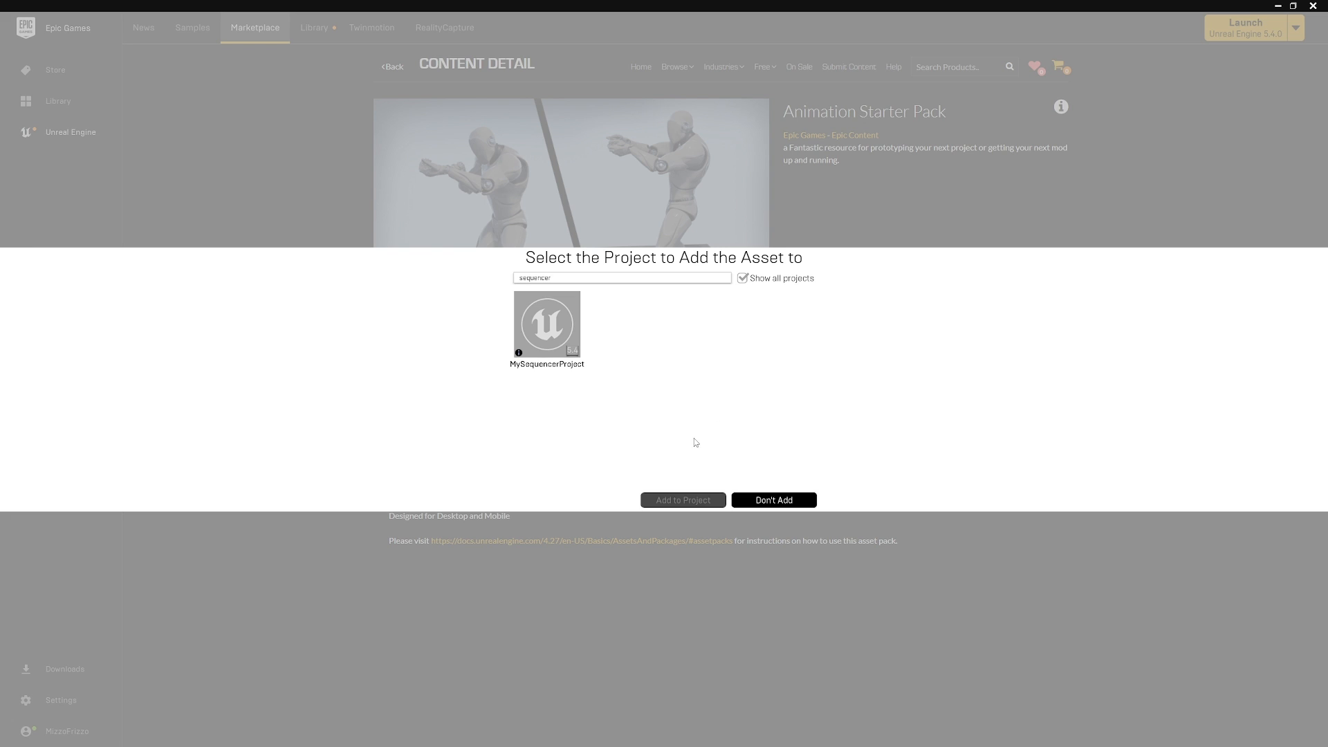
pyautogui.click(554, 354)
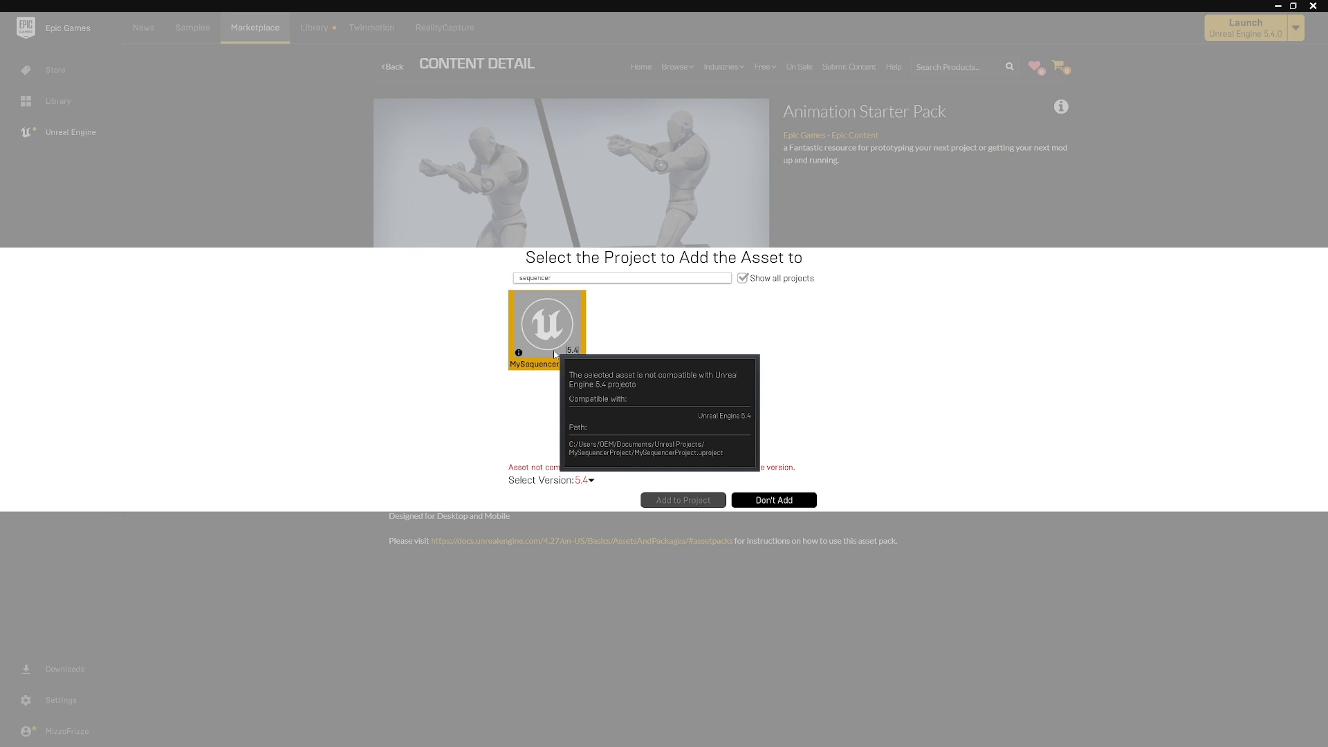
pyautogui.click(591, 481)
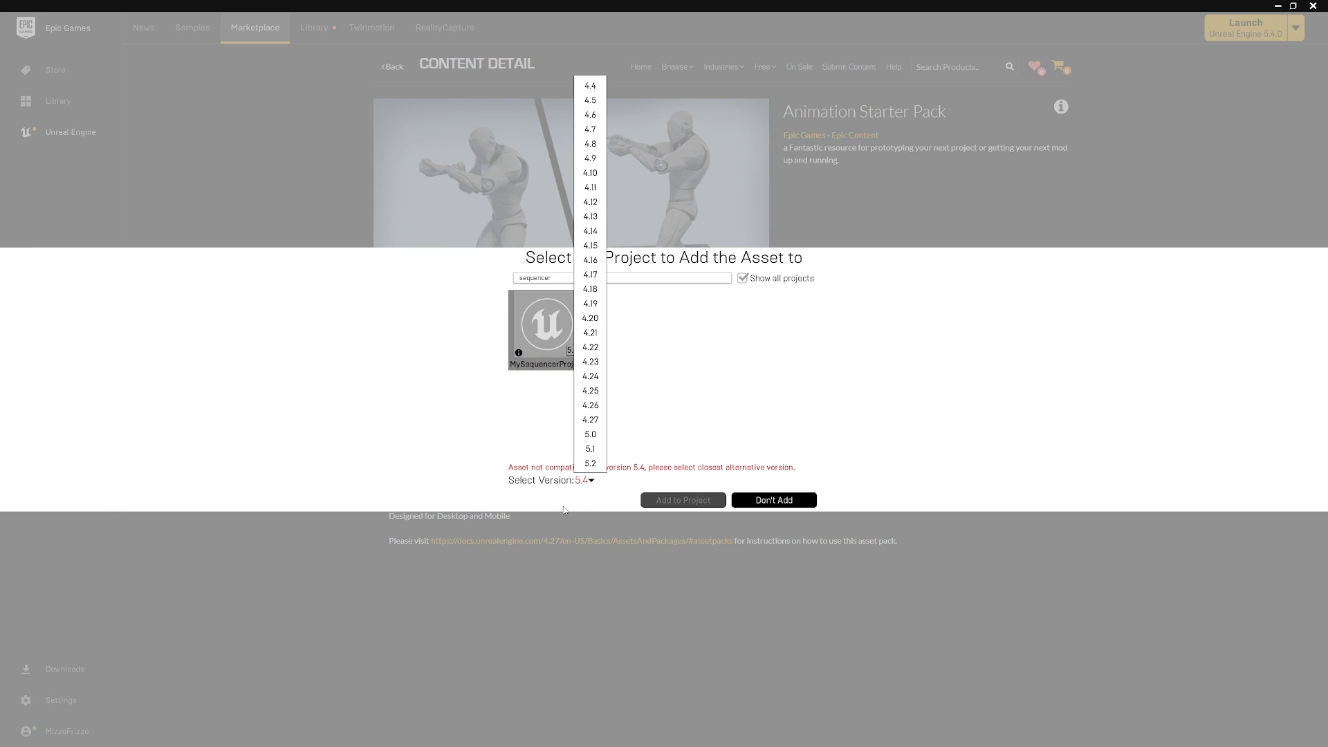
pyautogui.click(590, 463)
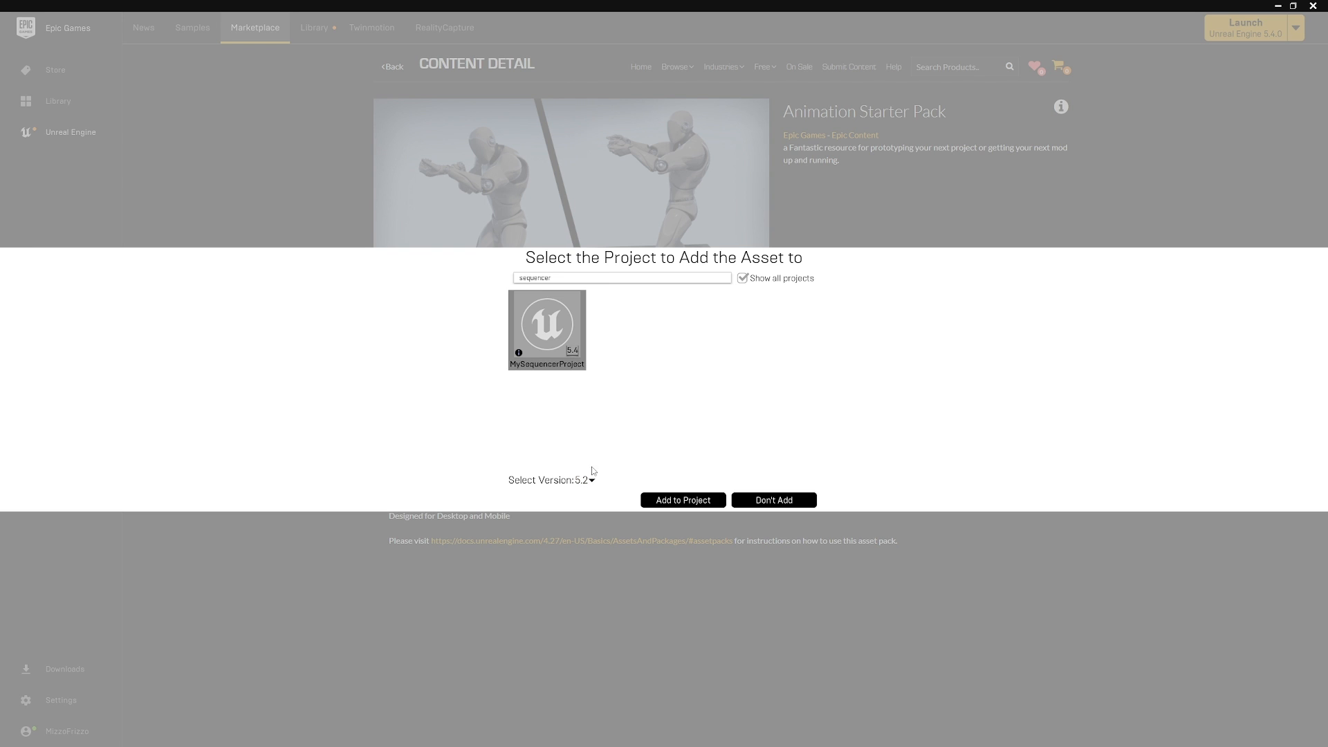
pyautogui.click(693, 502)
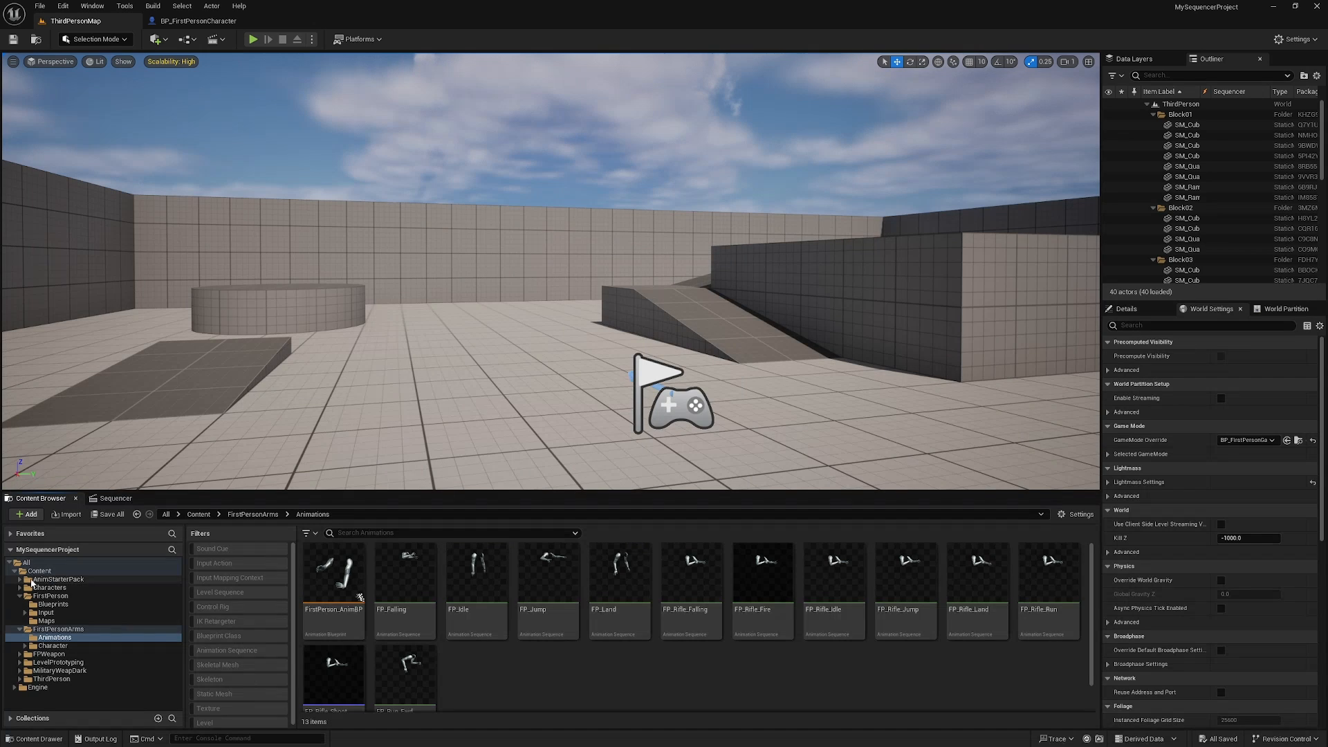
# Create a folder named UE5 inside the AnimStarterPack folder, with the content area enlarged
pyautogui.click(43, 580)
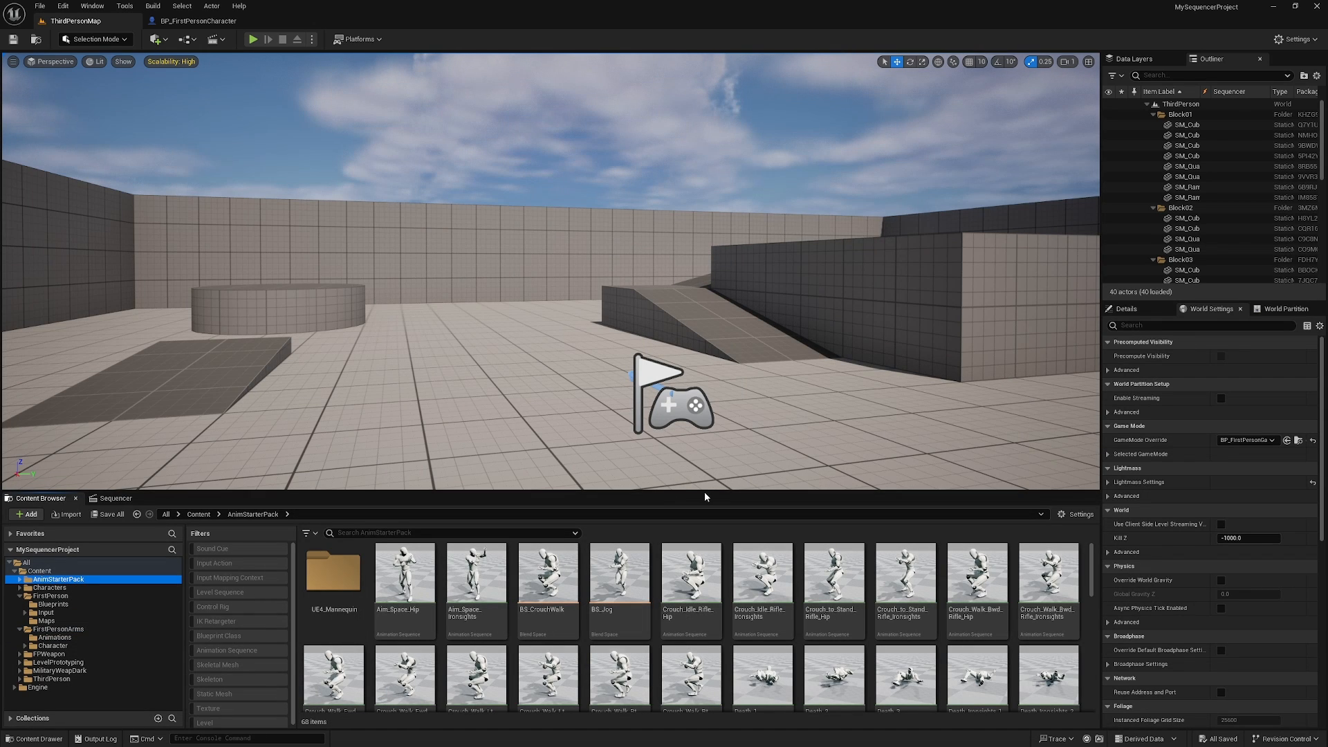
pyautogui.moveTo(711, 491); pyautogui.dragTo(726, 333)
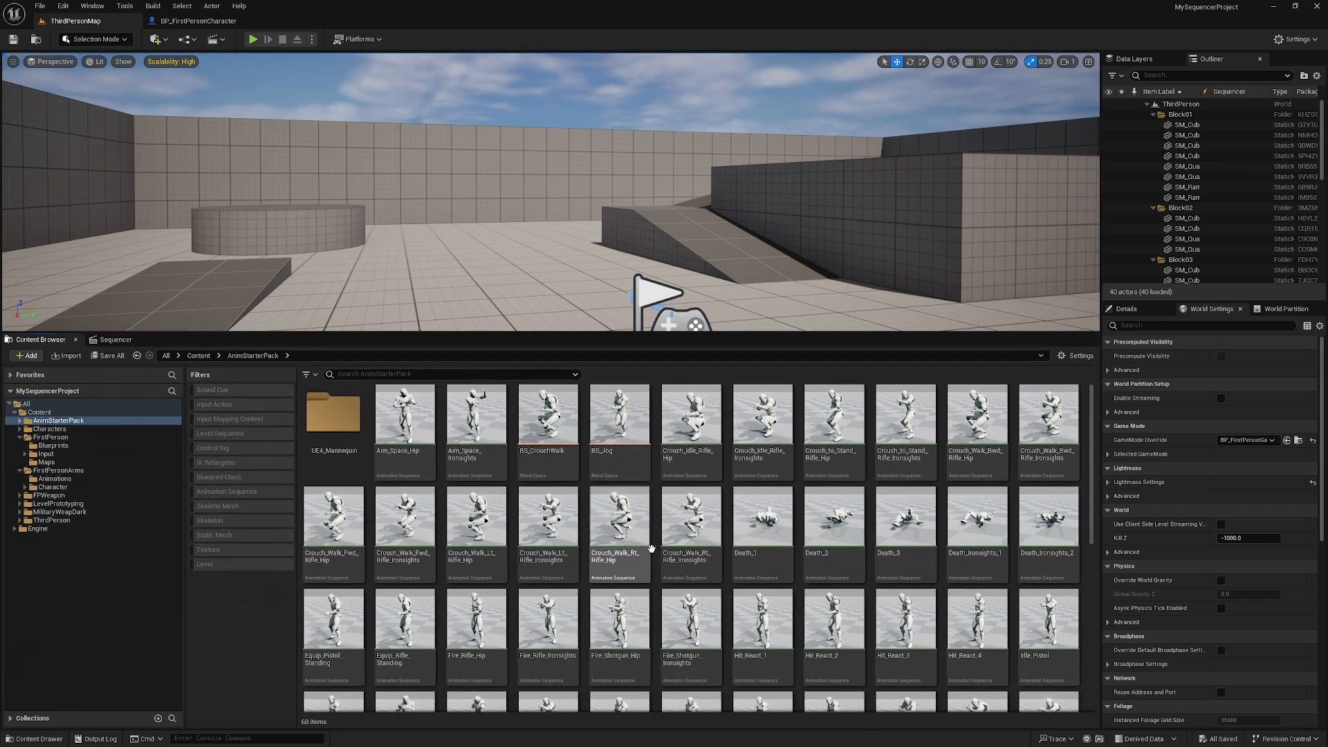
pyautogui.rightClick(370, 444)
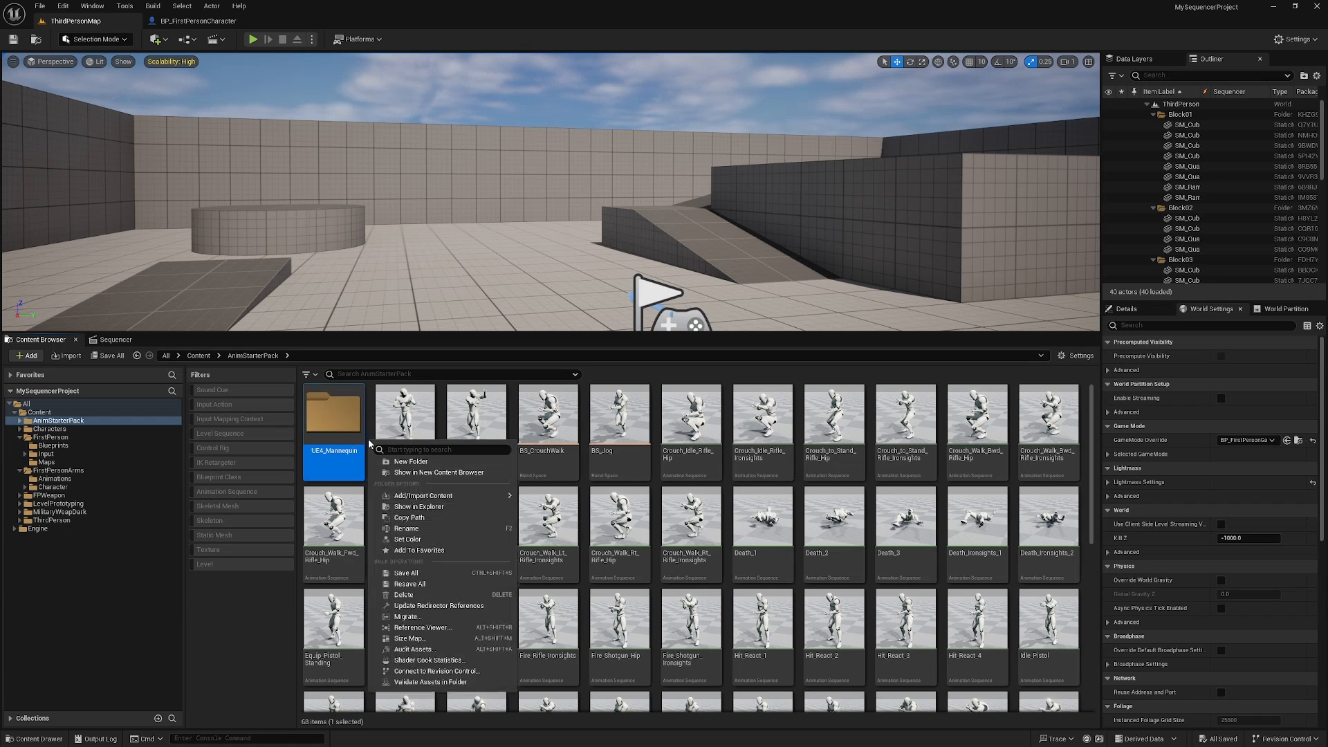
pyautogui.rightClick(373, 429)
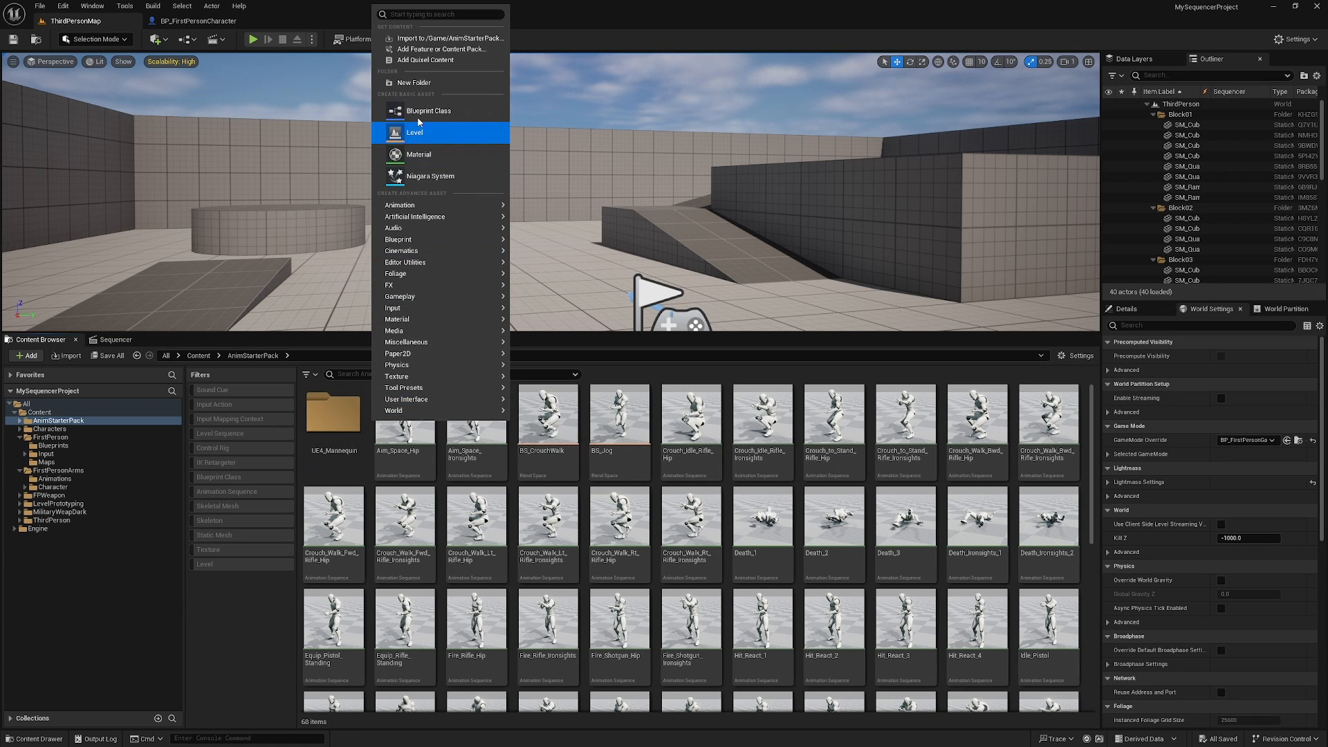
pyautogui.click(415, 82)
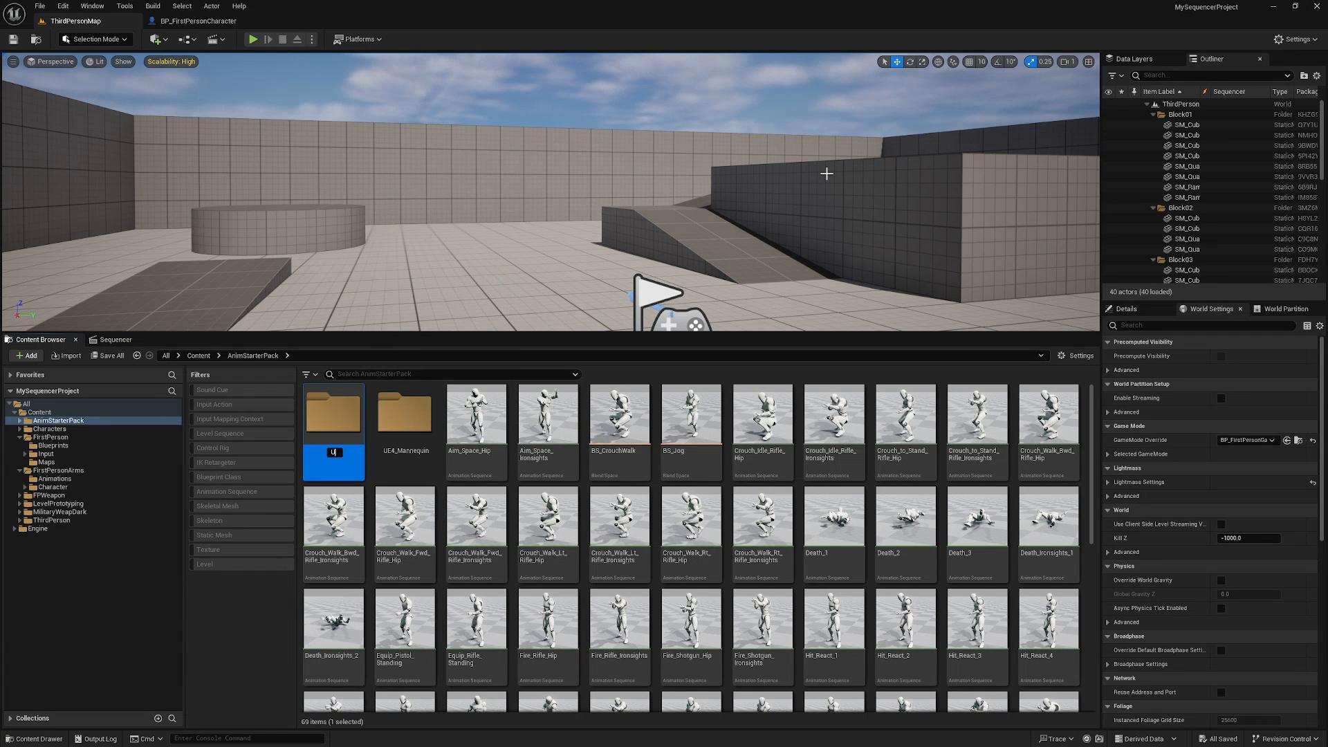
pyautogui.press('Return')
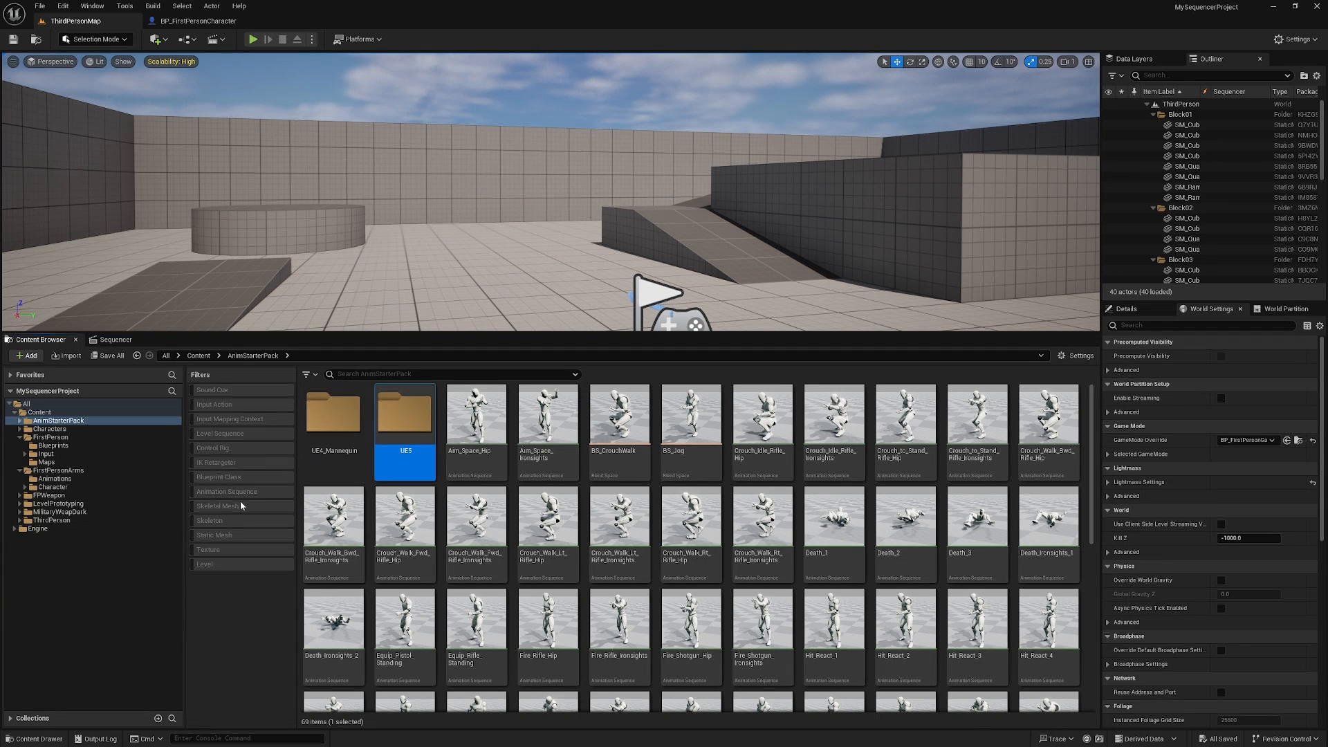
# Filter the AnimStarterPack contents to Animation Sequence assets, select them all, and clear the selection
pyautogui.click(315, 377)
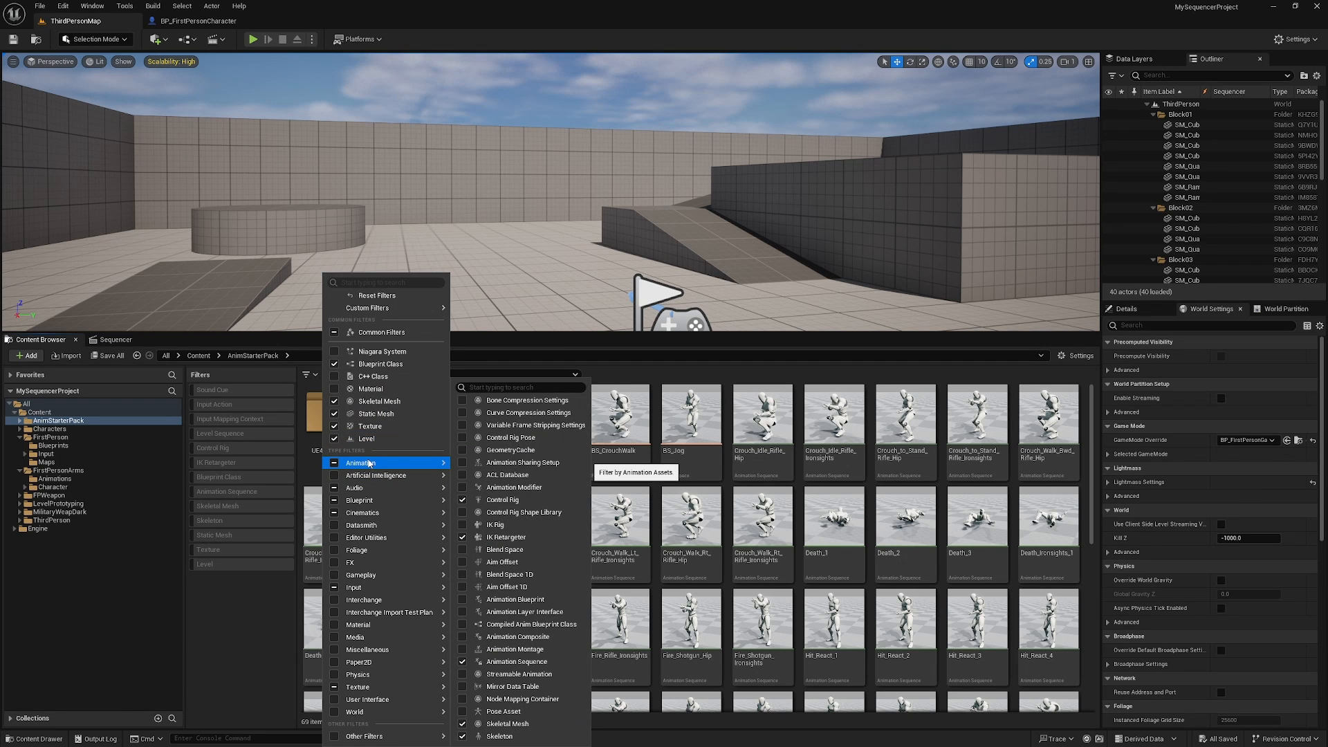
pyautogui.click(243, 492)
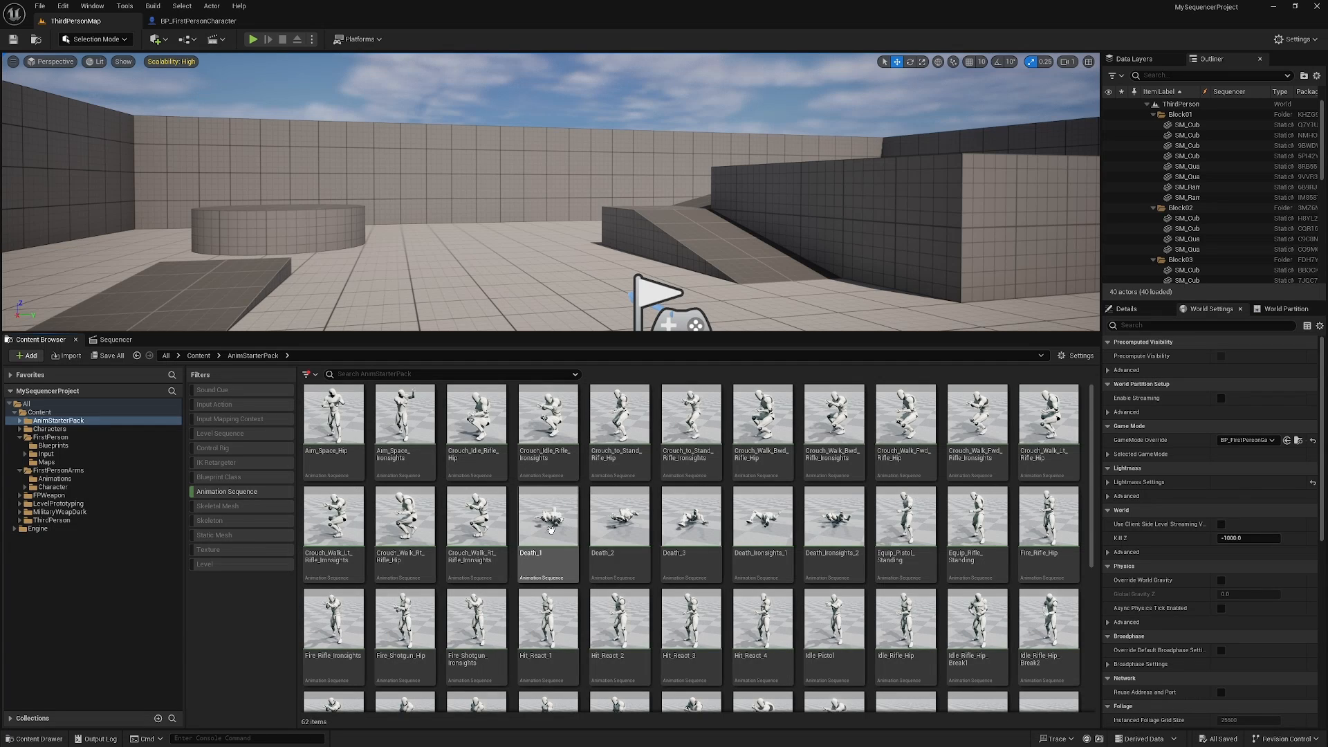
pyautogui.click(552, 530)
pyautogui.hotkey('ctrl', 'a')
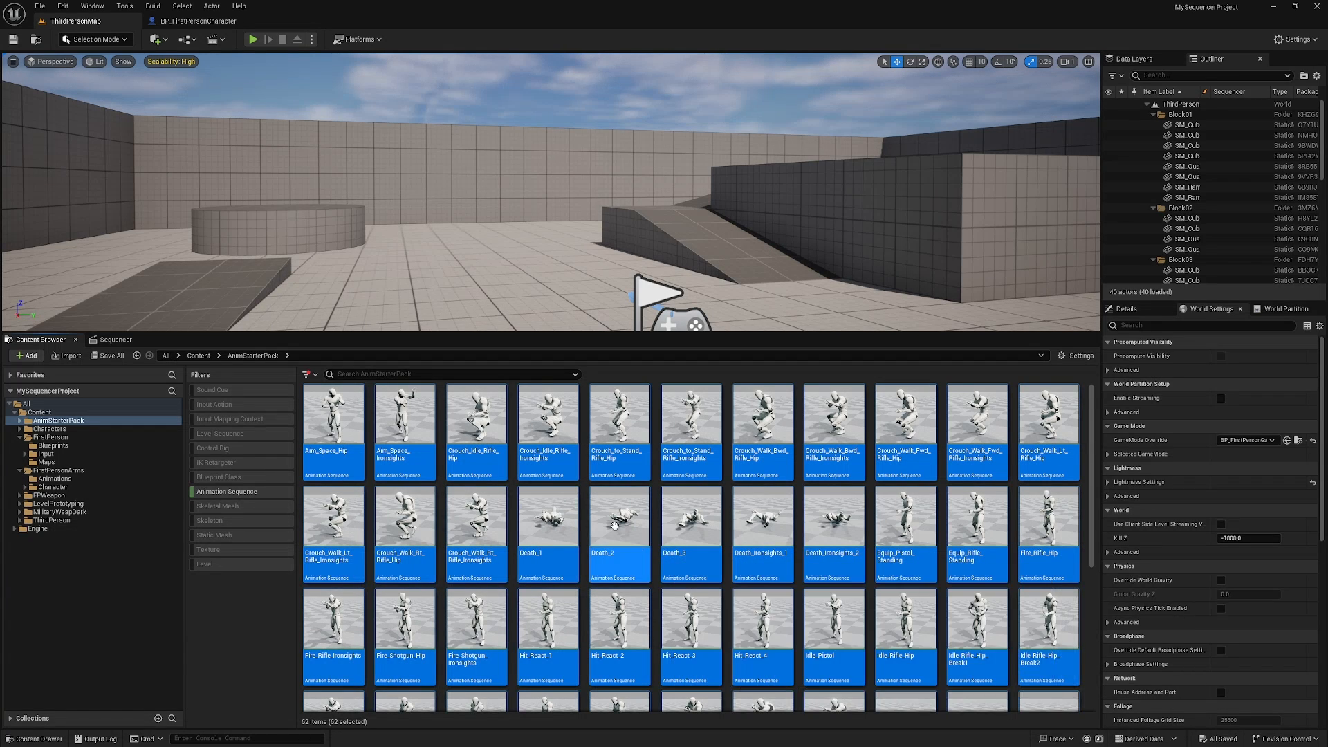
pyautogui.click(657, 559)
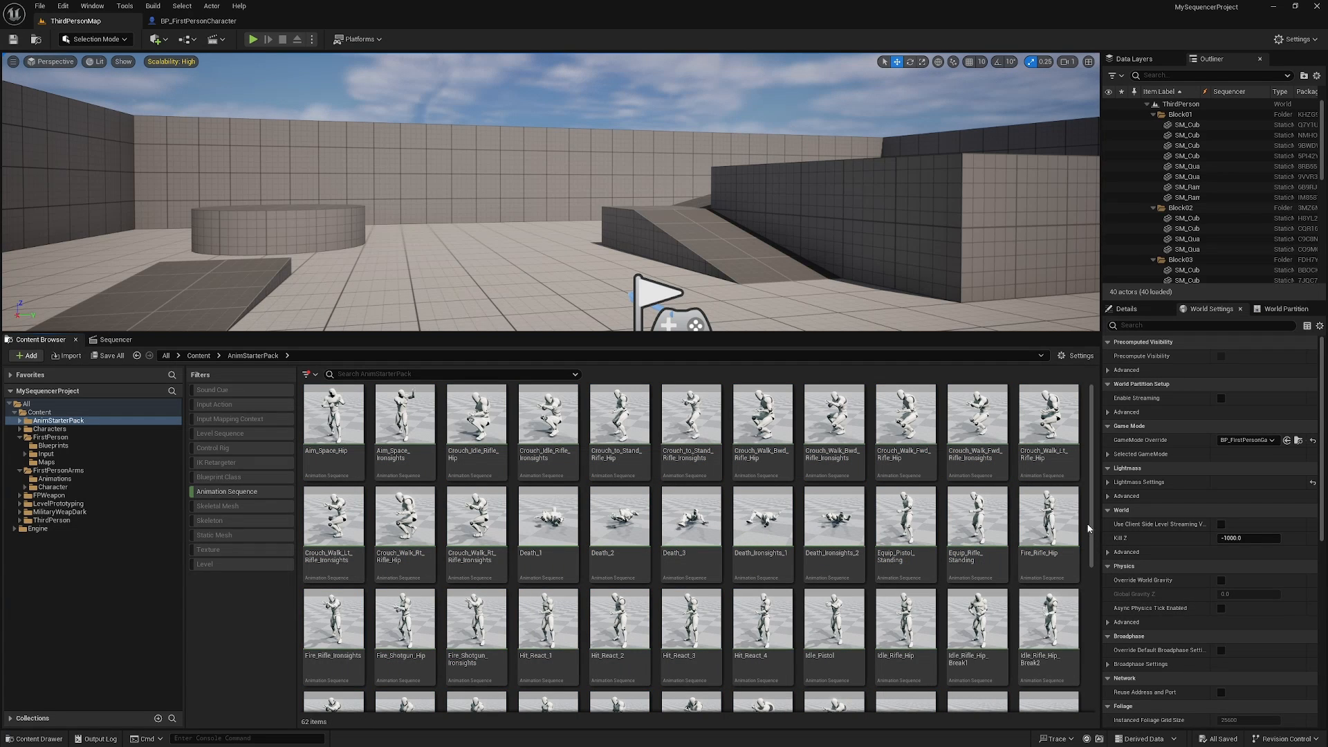
# Open the Retarget Animations window for the Reload_Rifle_Ironsights animation sequence
pyautogui.scroll(-2, 1100, 553)
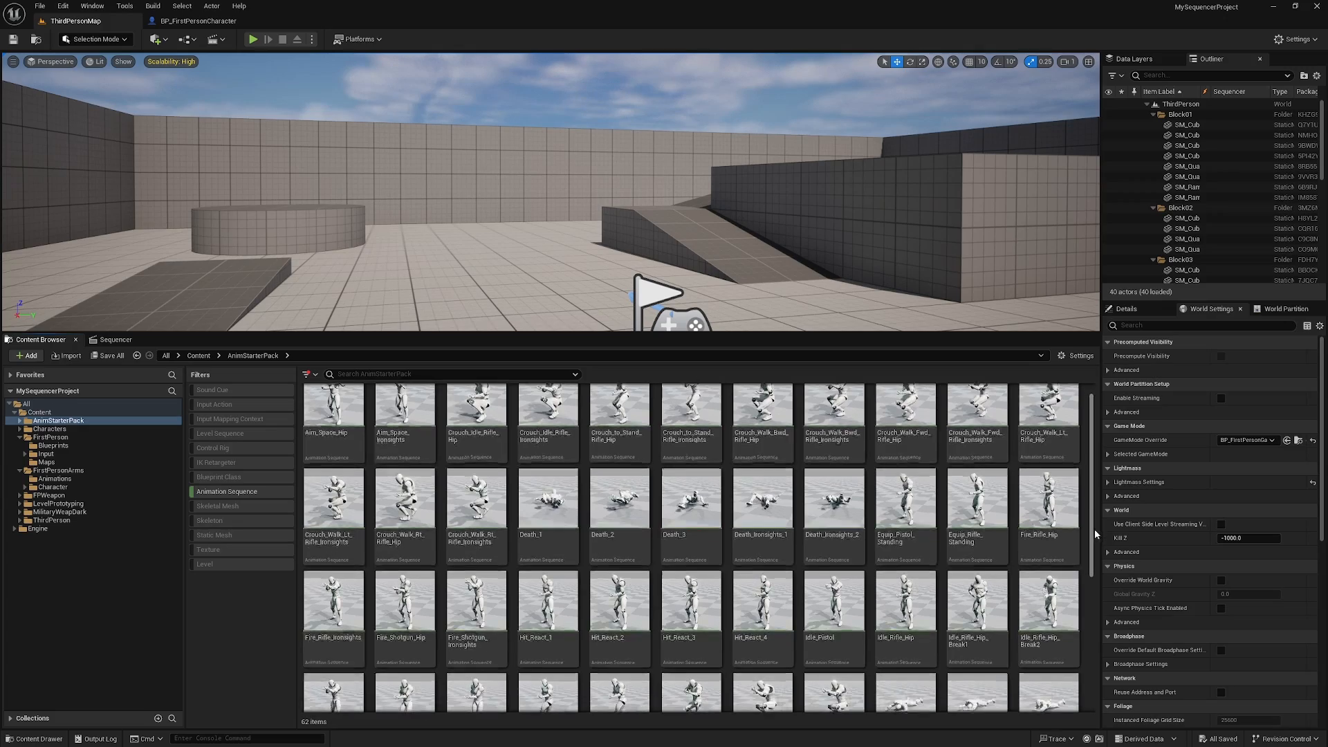
pyautogui.scroll(-5, 1099, 555)
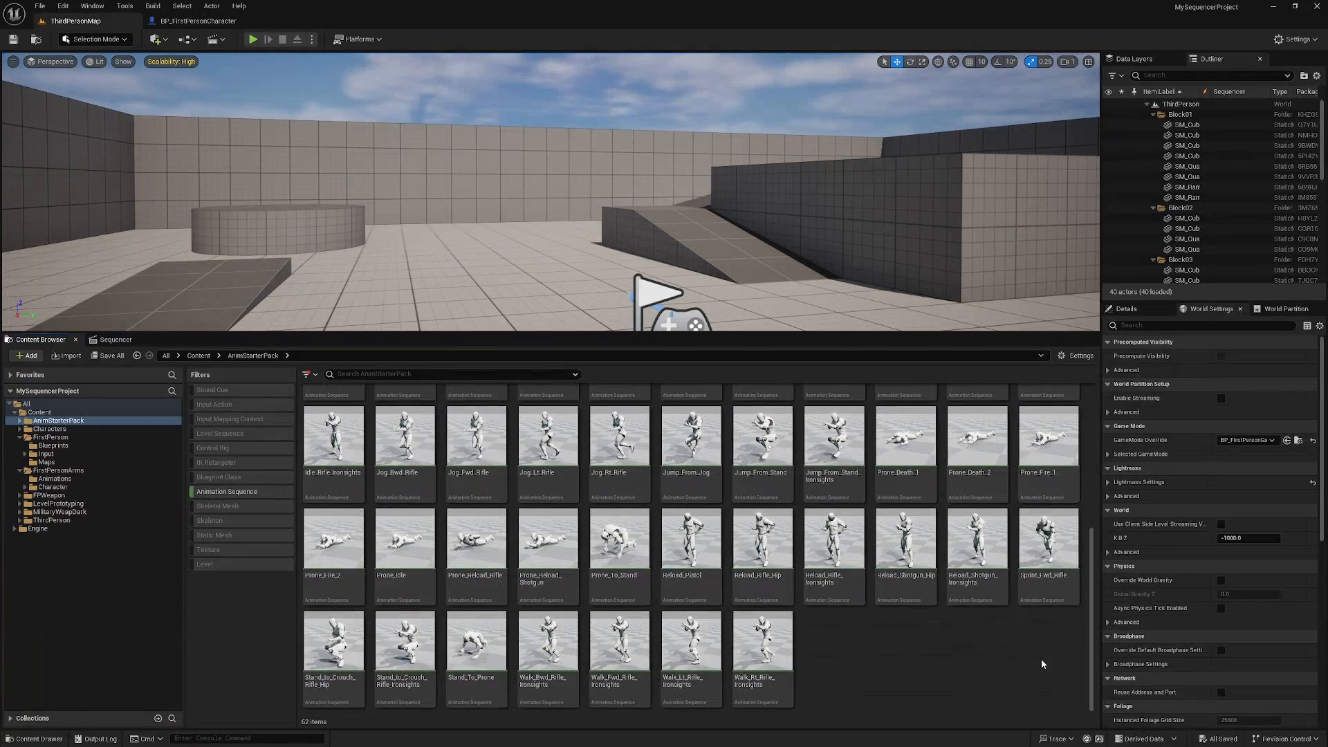
pyautogui.click(833, 540)
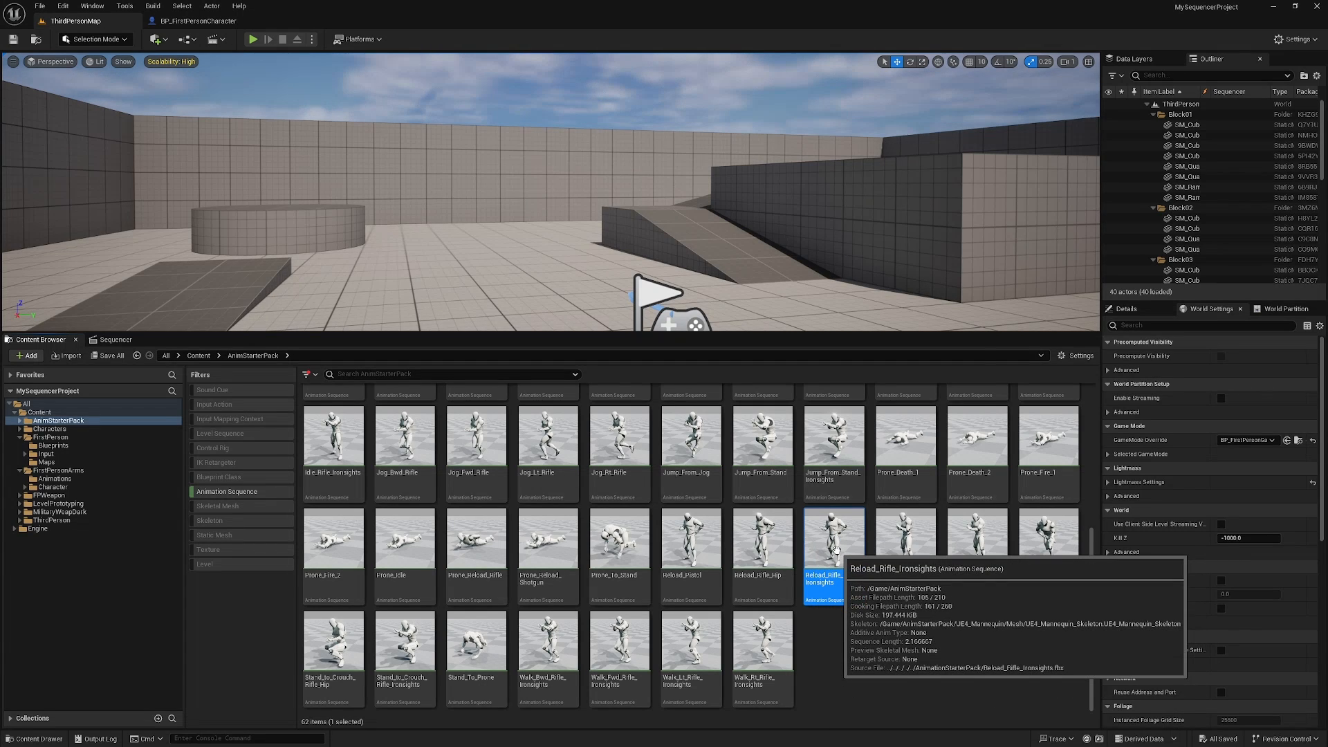
pyautogui.rightClick(836, 550)
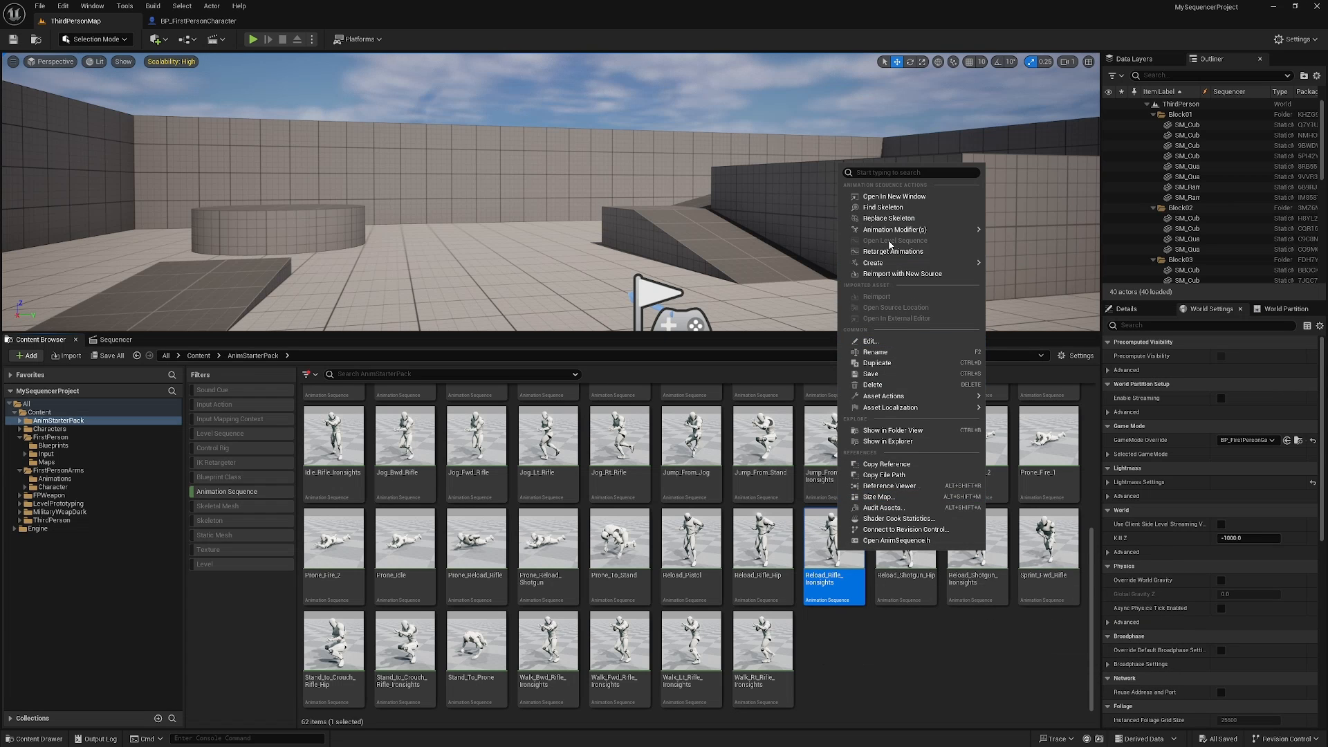
pyautogui.click(922, 253)
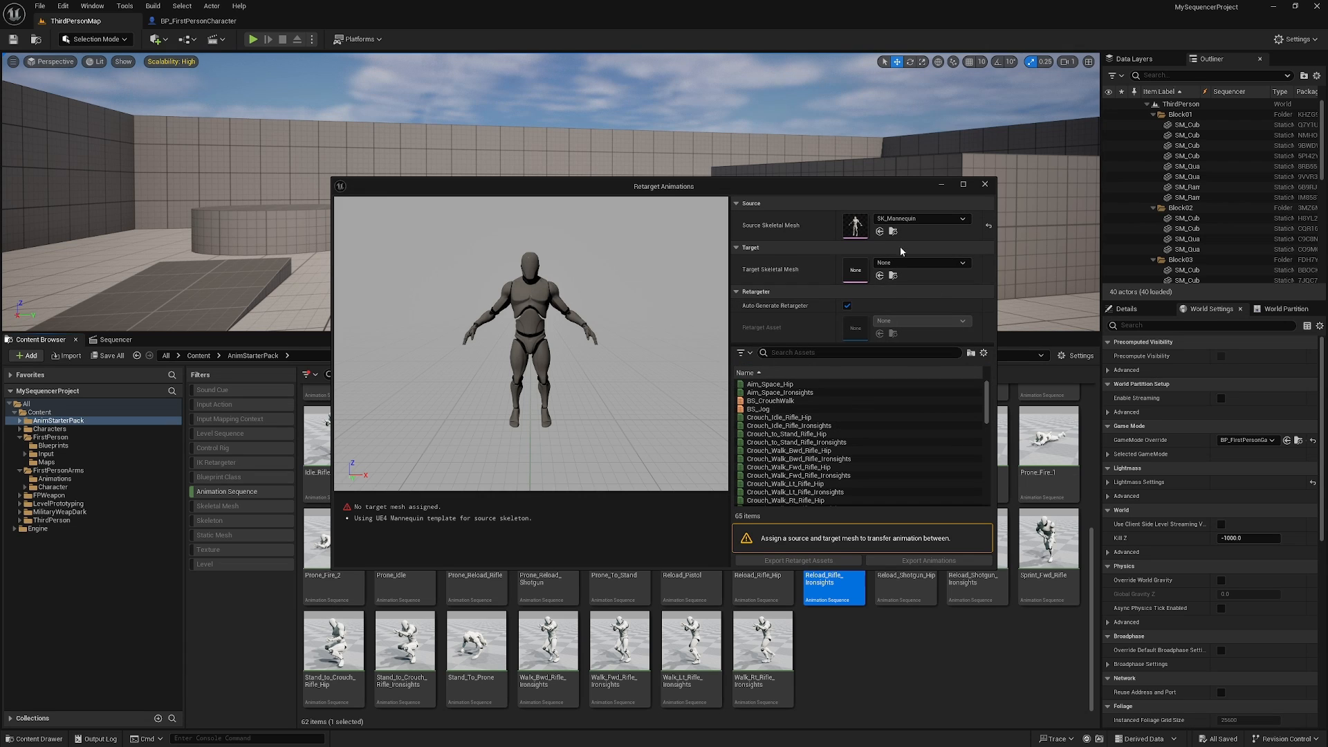
# Assign SKM_Quinn as the target skeletal mesh for the retargeting
pyautogui.click(906, 263)
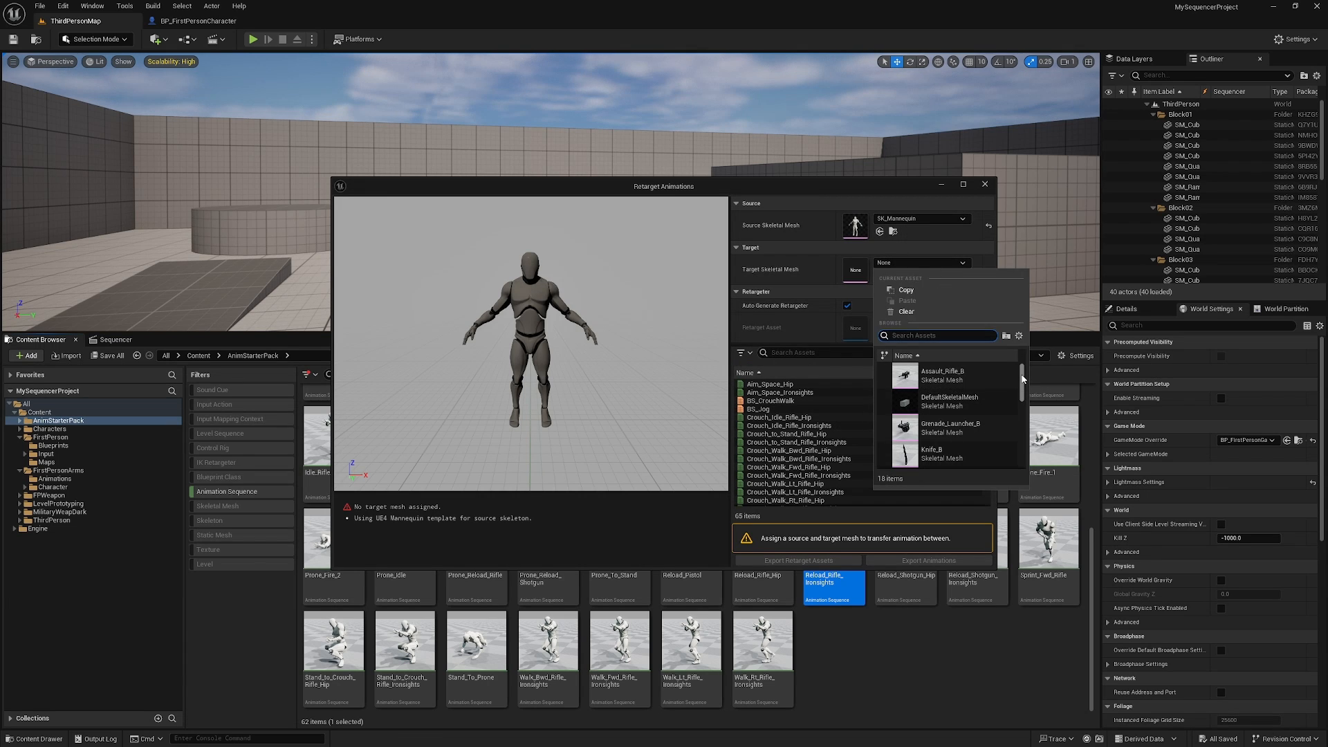
pyautogui.scroll(-5, 1023, 406)
pyautogui.moveTo(1024, 406); pyautogui.dragTo(1033, 436)
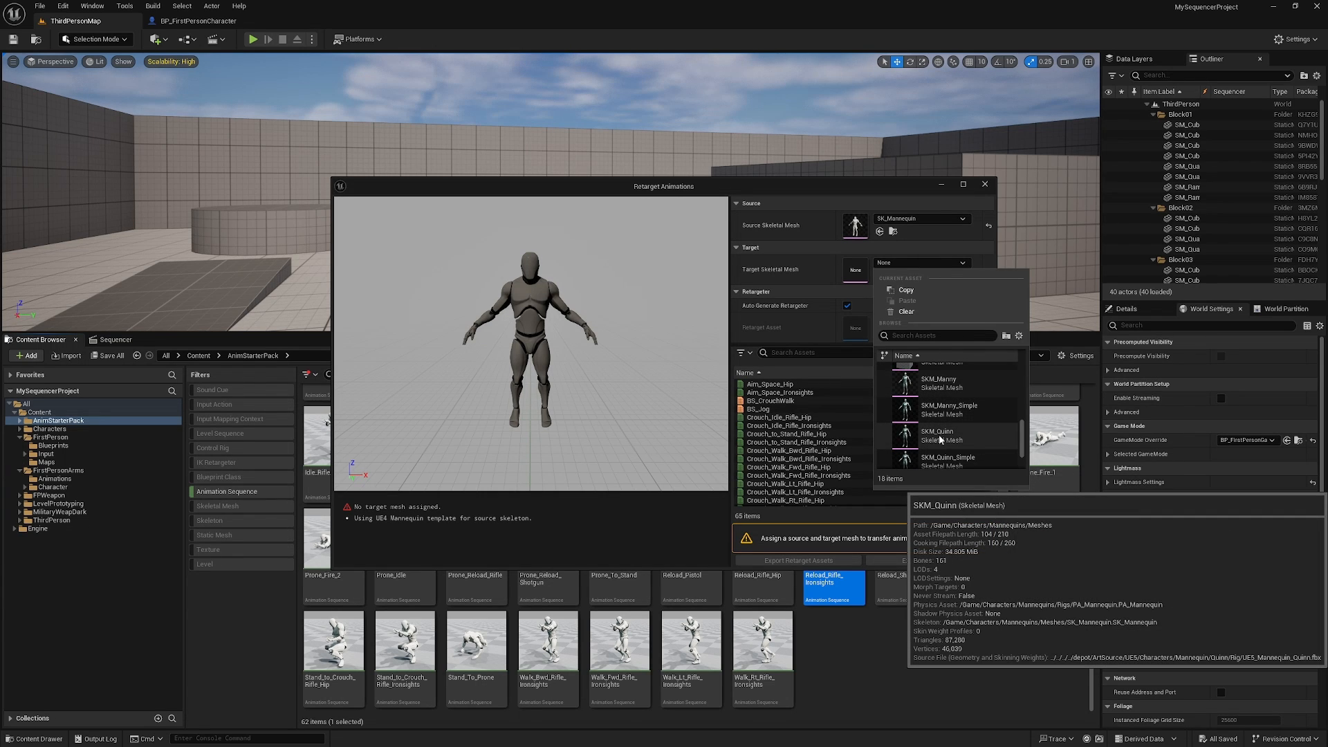
pyautogui.click(911, 436)
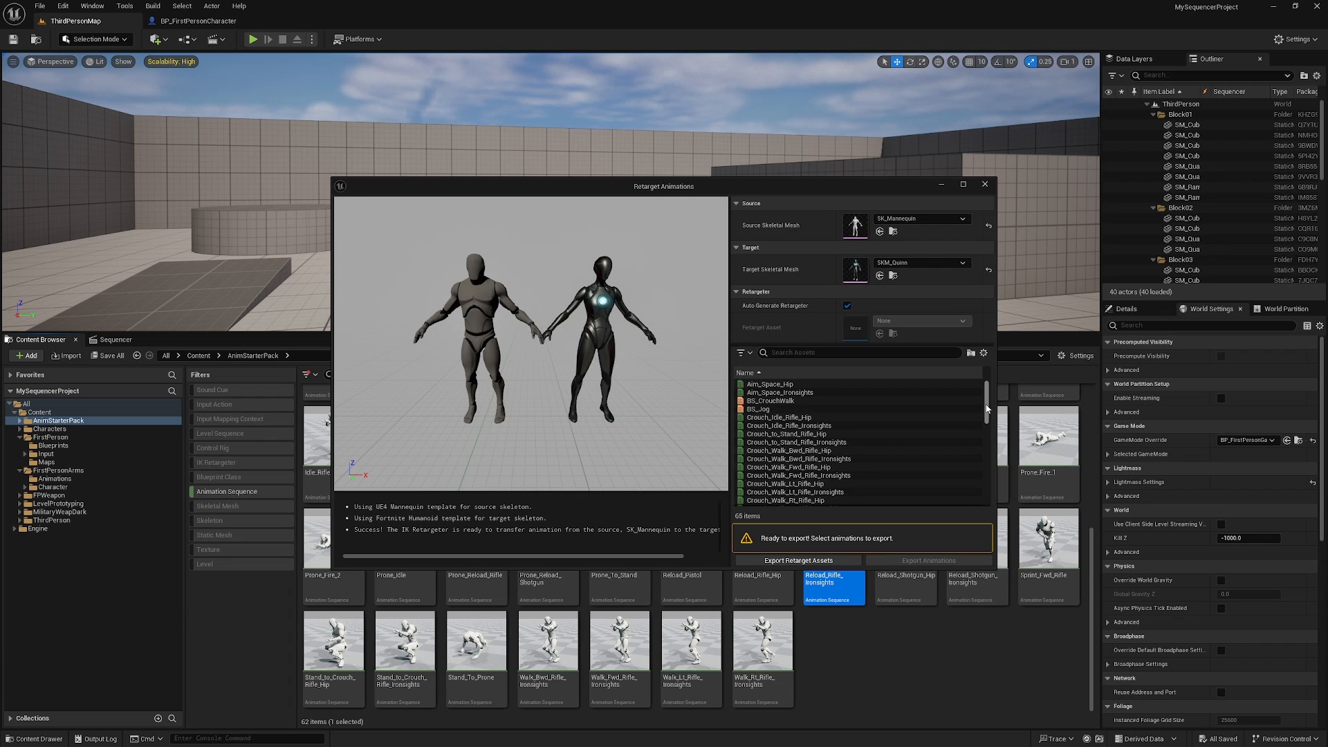
# Export the retargeted Reload_Rifle_Ironsights animation to the AnimStarterPack/UE5 folder, keeping the default batch export options
pyautogui.moveTo(987, 408); pyautogui.dragTo(984, 472)
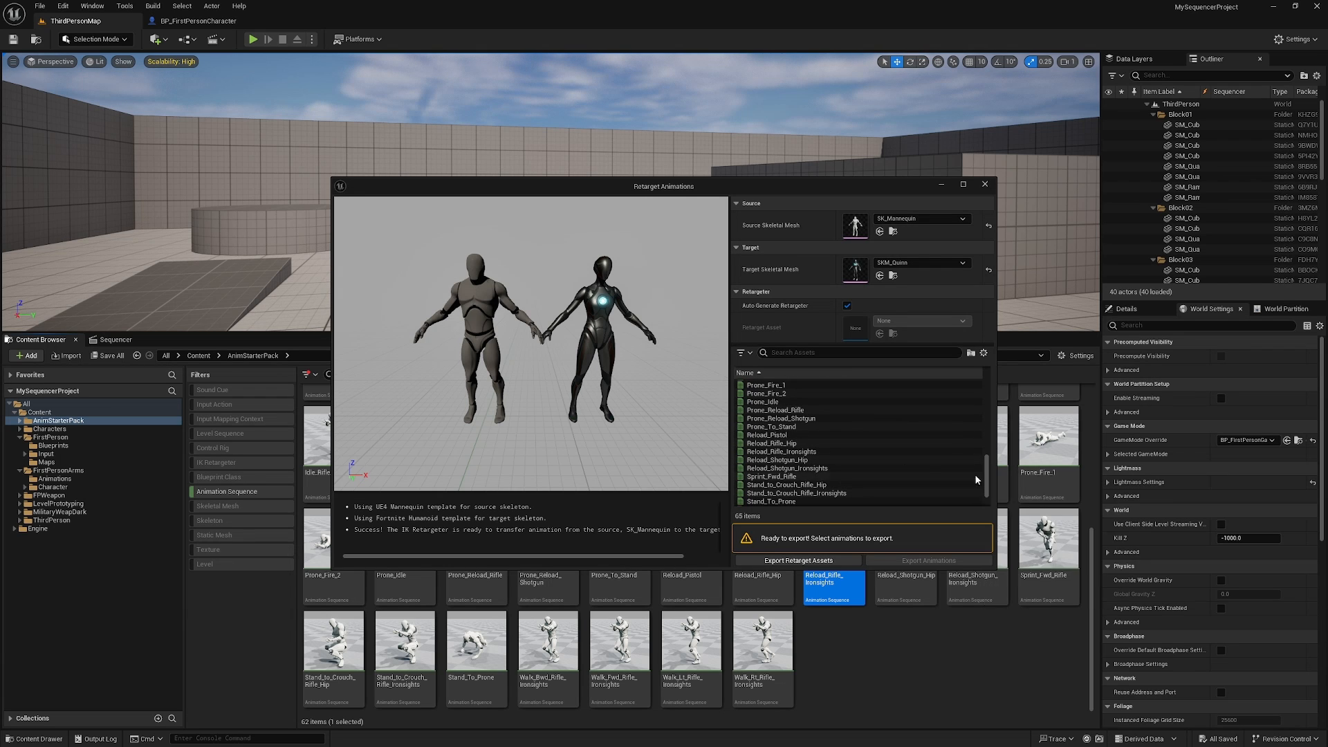
pyautogui.click(787, 455)
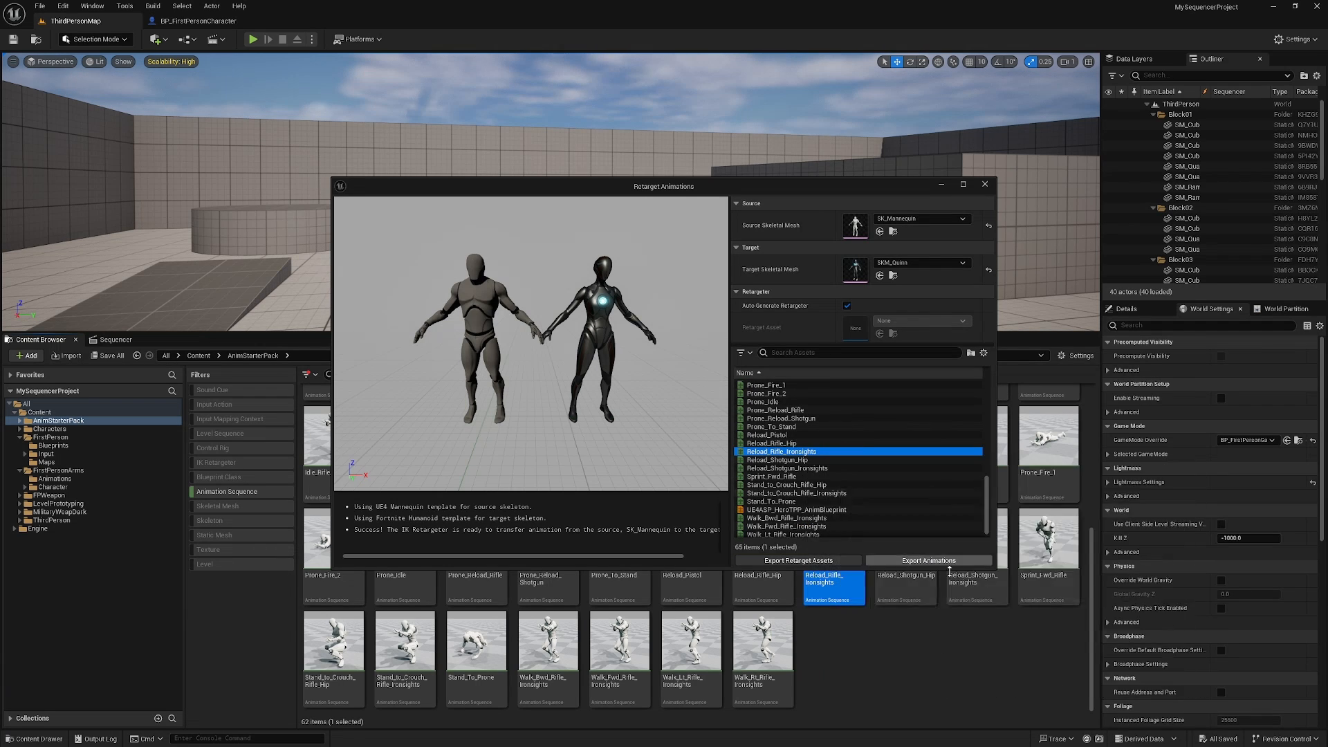
pyautogui.click(950, 562)
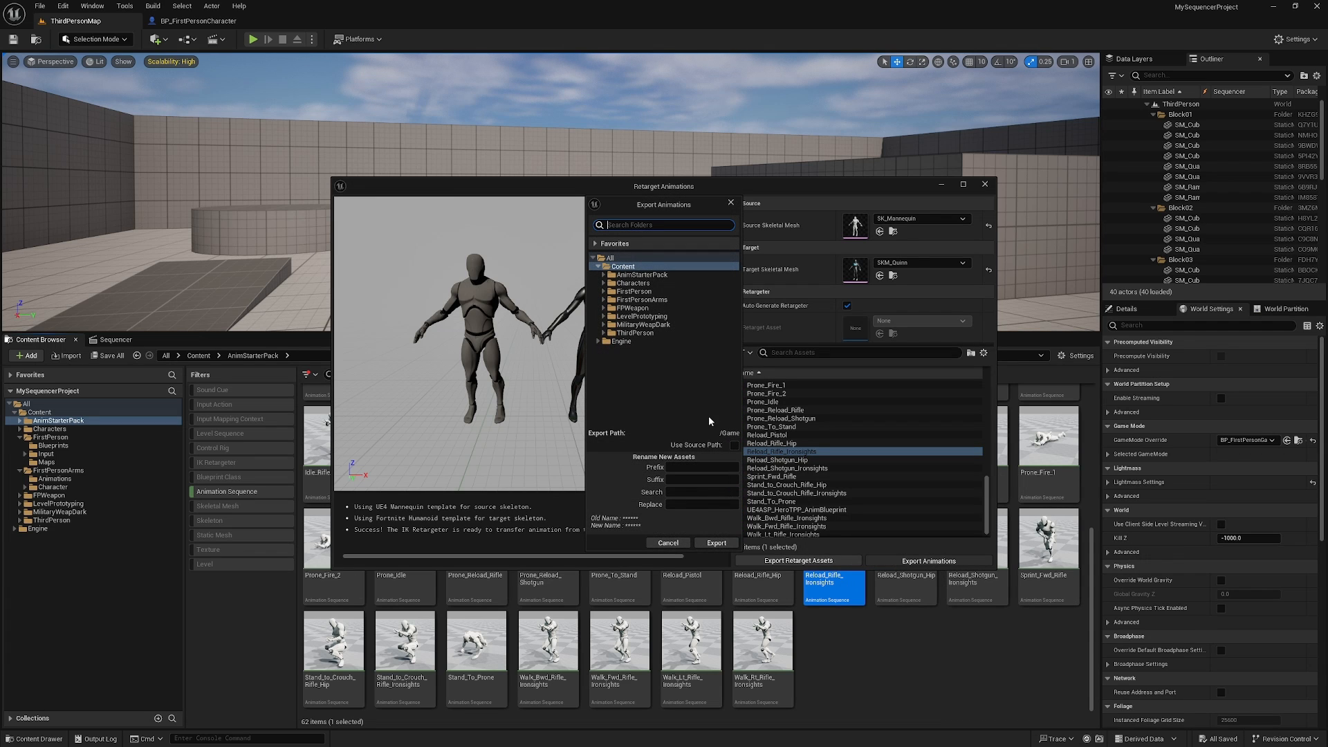
pyautogui.click(603, 276)
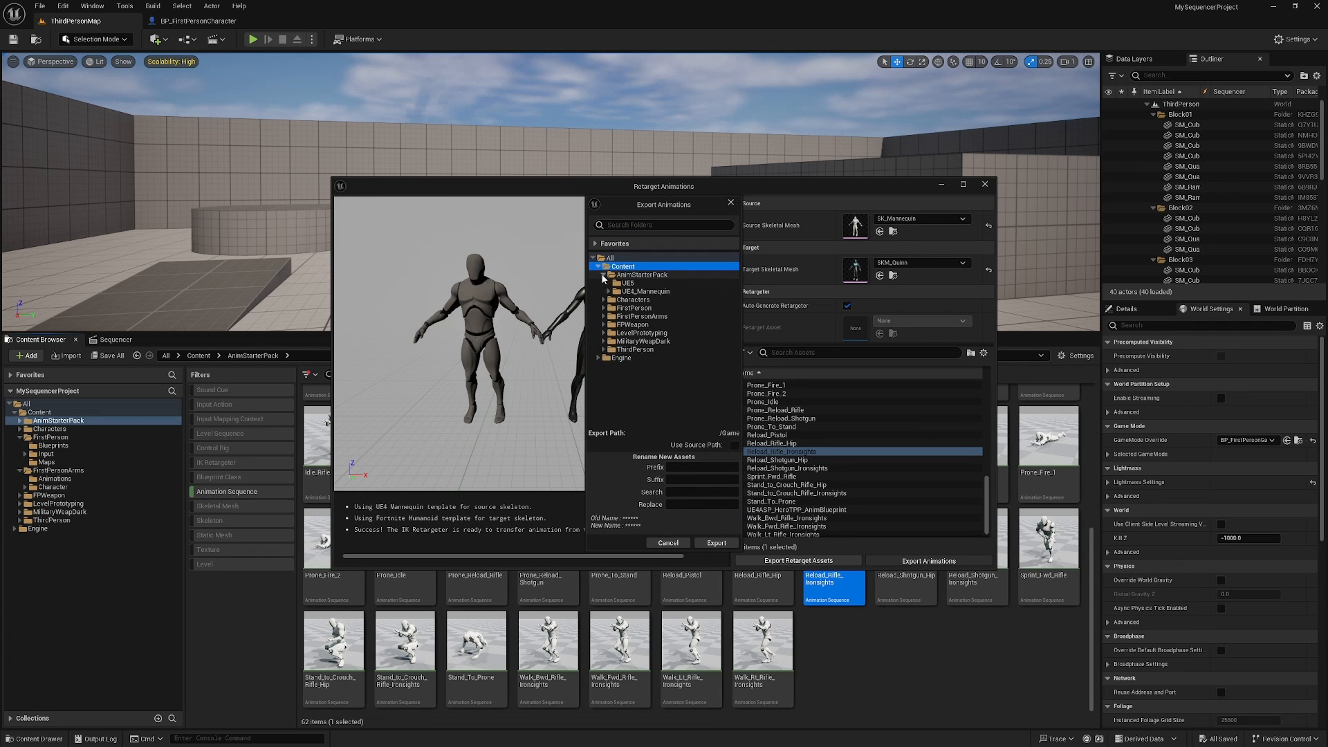
pyautogui.click(627, 284)
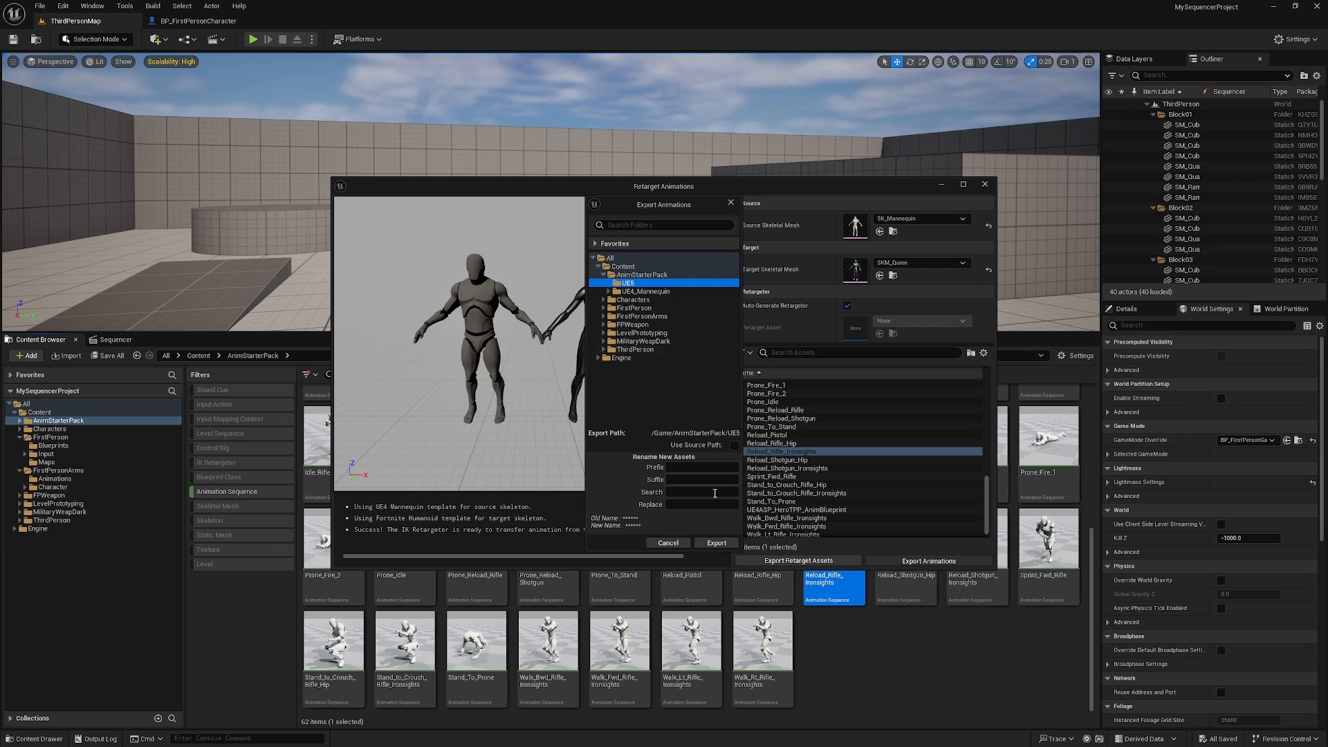
pyautogui.click(716, 543)
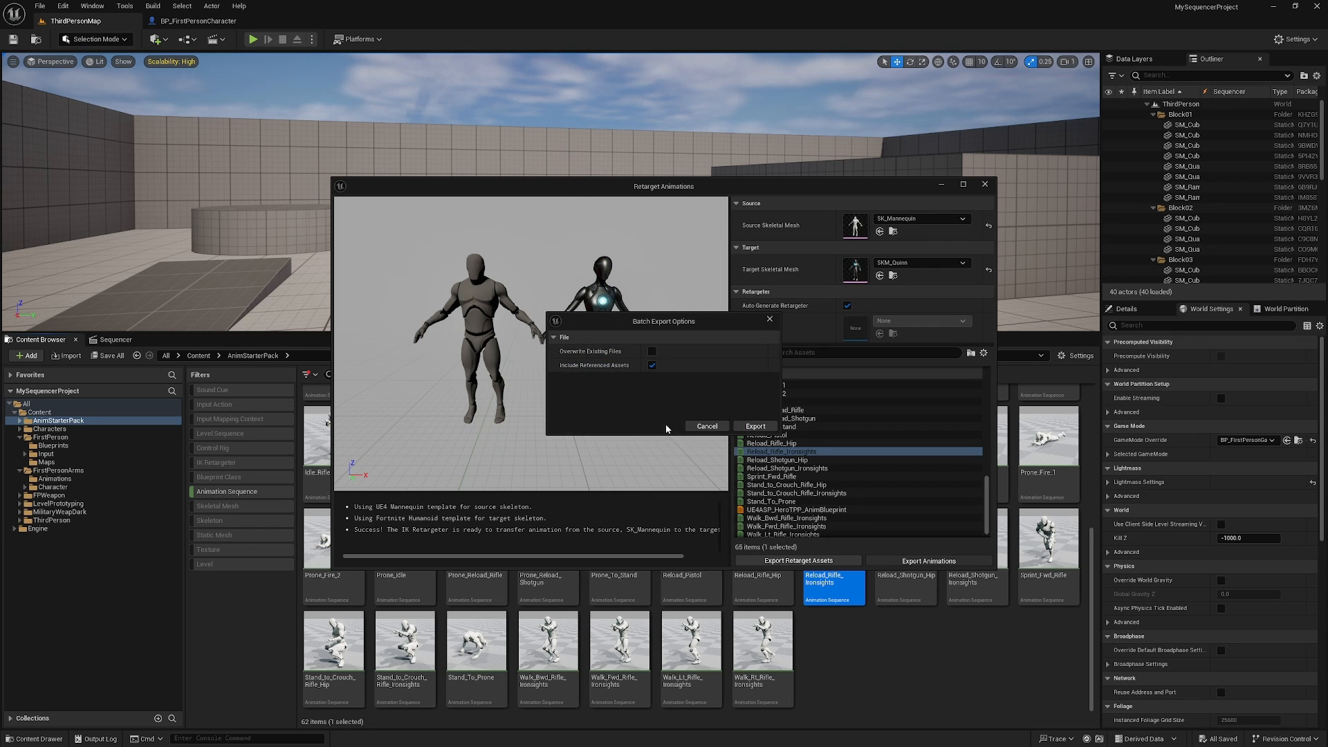
pyautogui.click(756, 426)
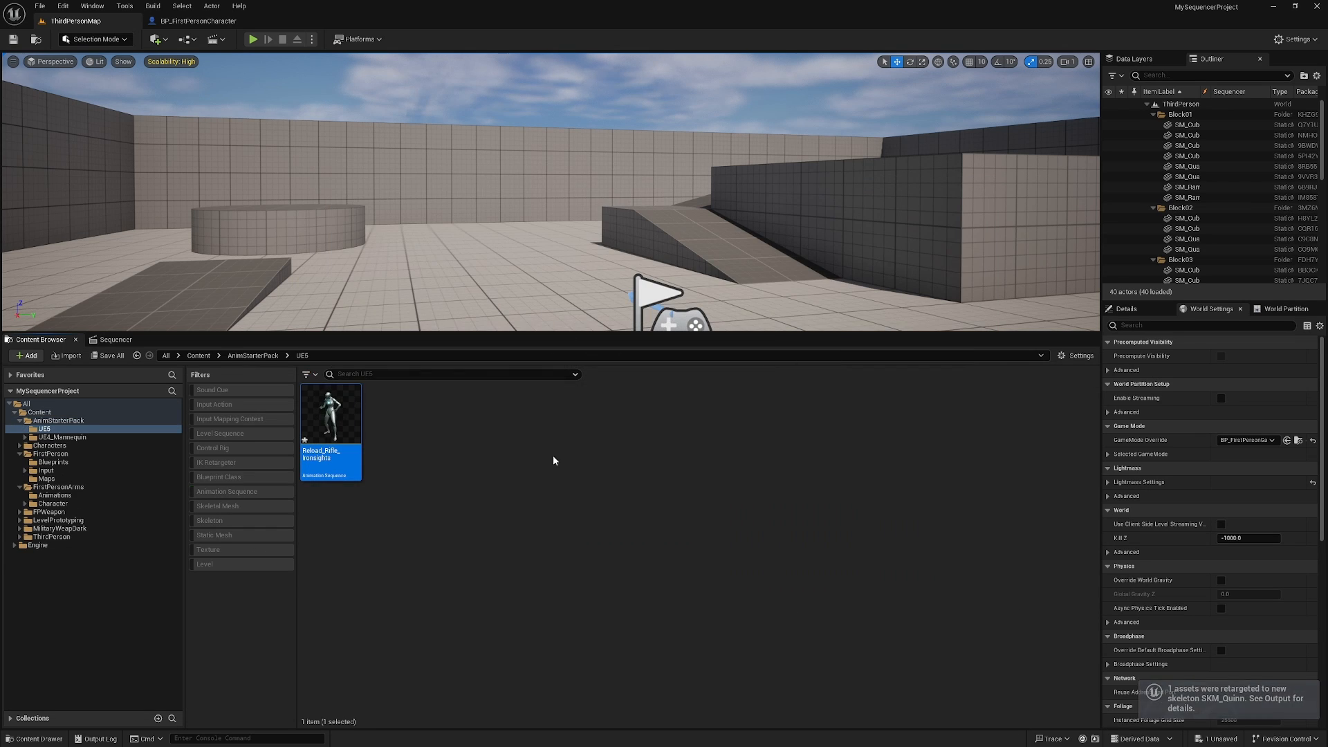
# Open the retargeted Reload_Rifle_Ironsights animation, inspect its playback on the Quinn mannequin, and close it
pyautogui.doubleClick(330, 422)
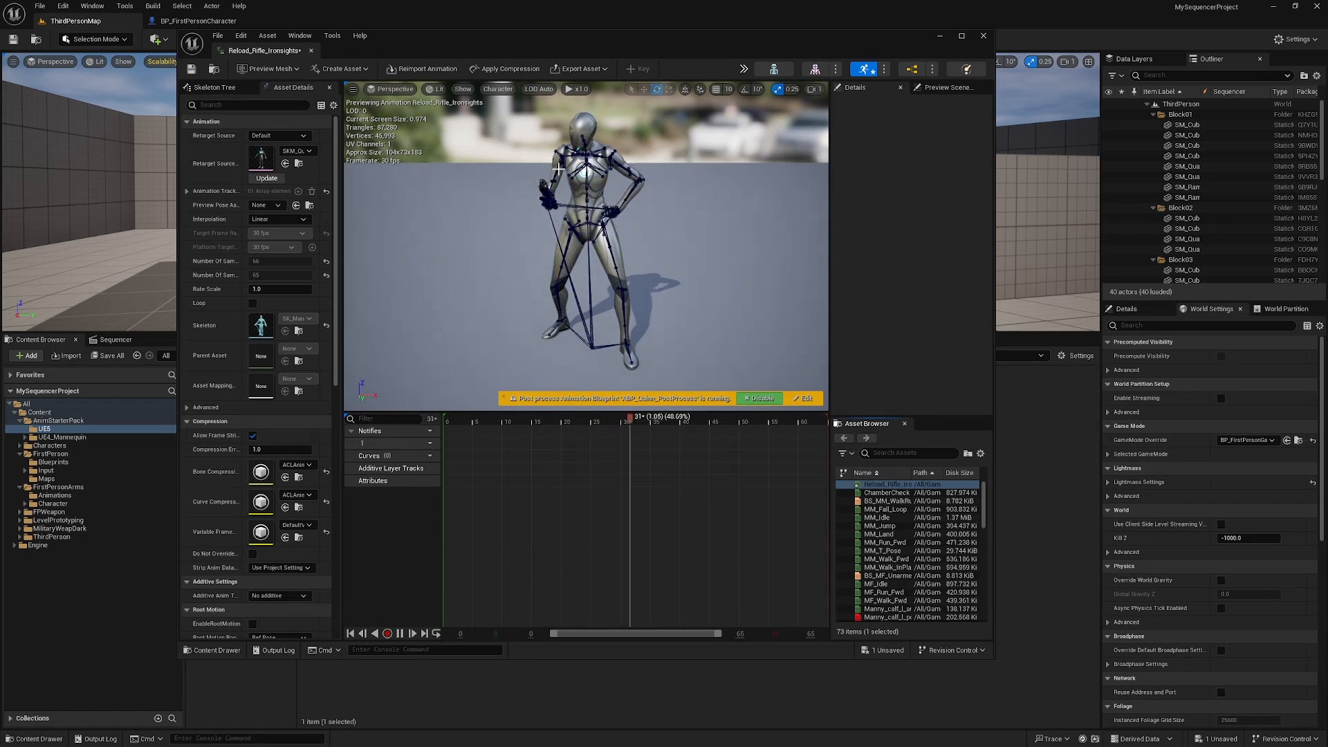
pyautogui.moveTo(641, 225); pyautogui.dragTo(768, 183, button='right')
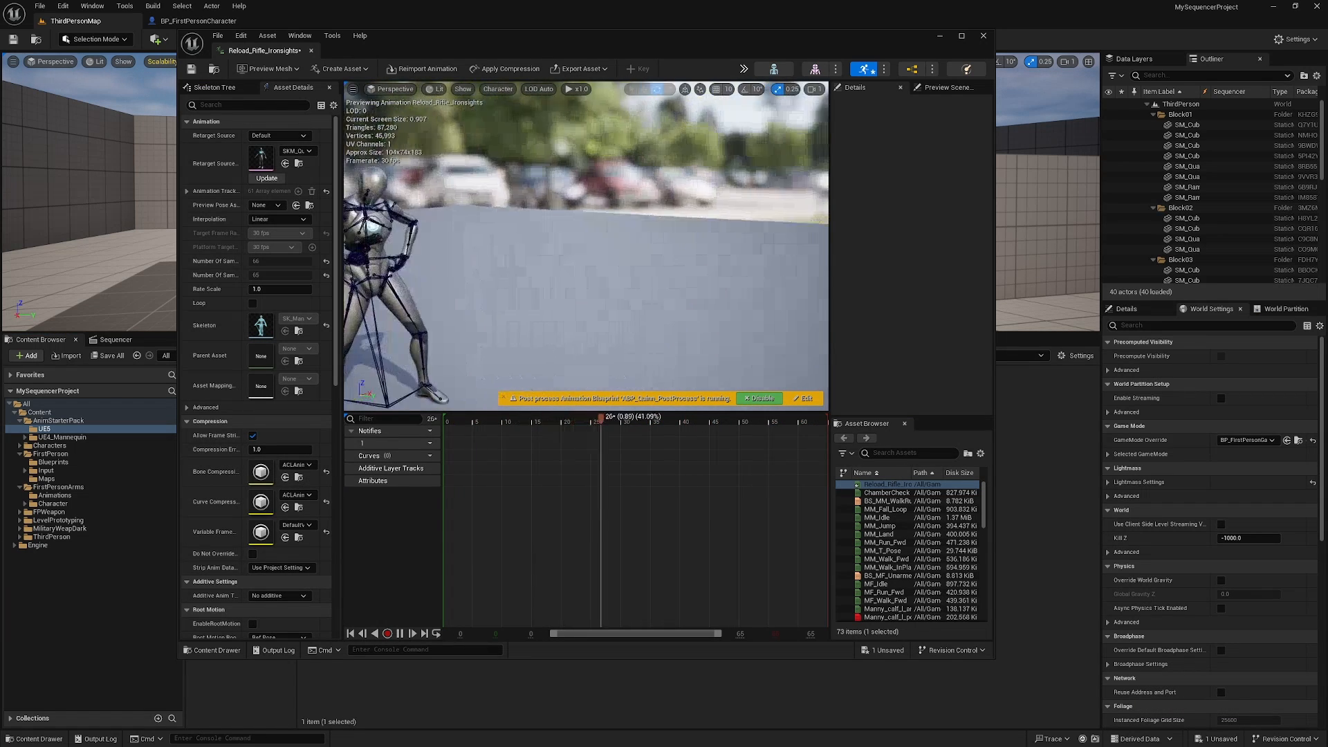
pyautogui.moveTo(587, 245)
pyautogui.mouseDown(button='right')
pyautogui.moveTo(643, 238)
pyautogui.moveTo(602, 235)
pyautogui.mouseUp(button='right')
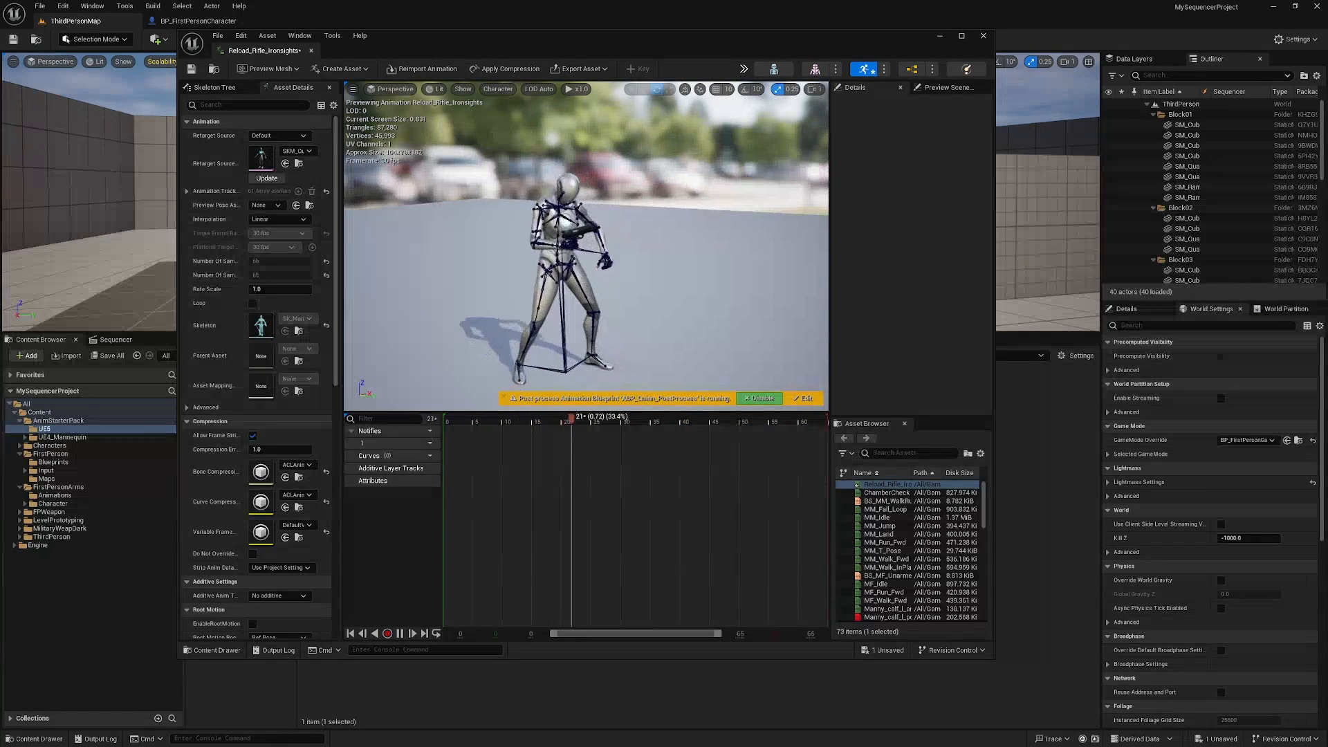
pyautogui.click(311, 51)
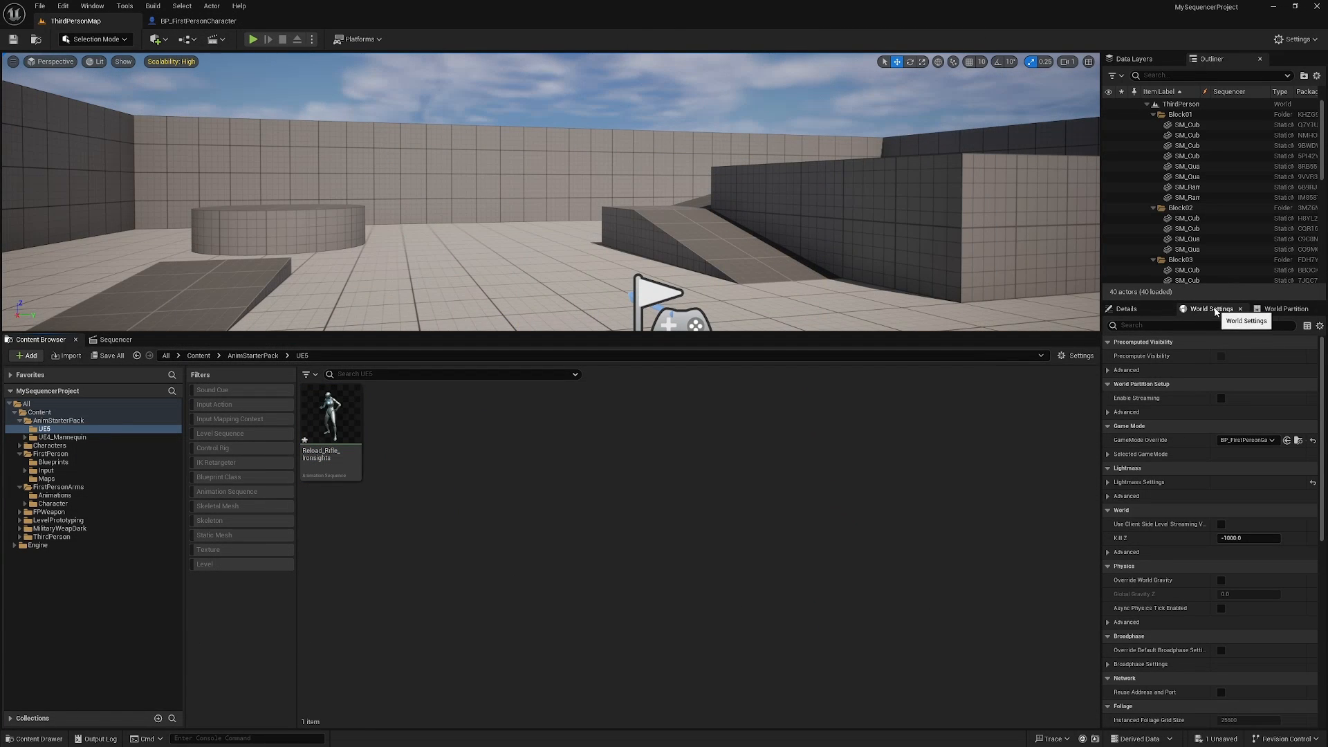
# Set the level's GameMode Override to BP_ThirdPersonGameMode and enlarge the level viewport
pyautogui.click(1246, 440)
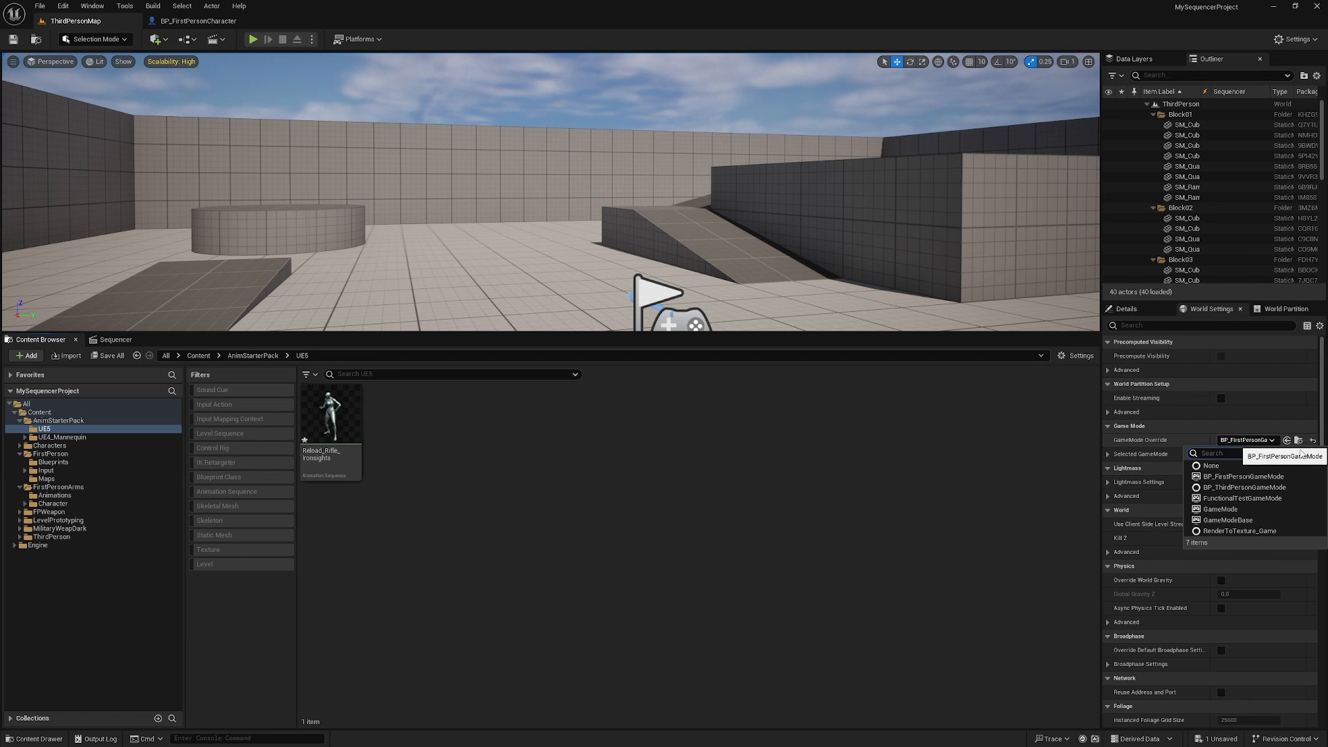
pyautogui.click(1247, 488)
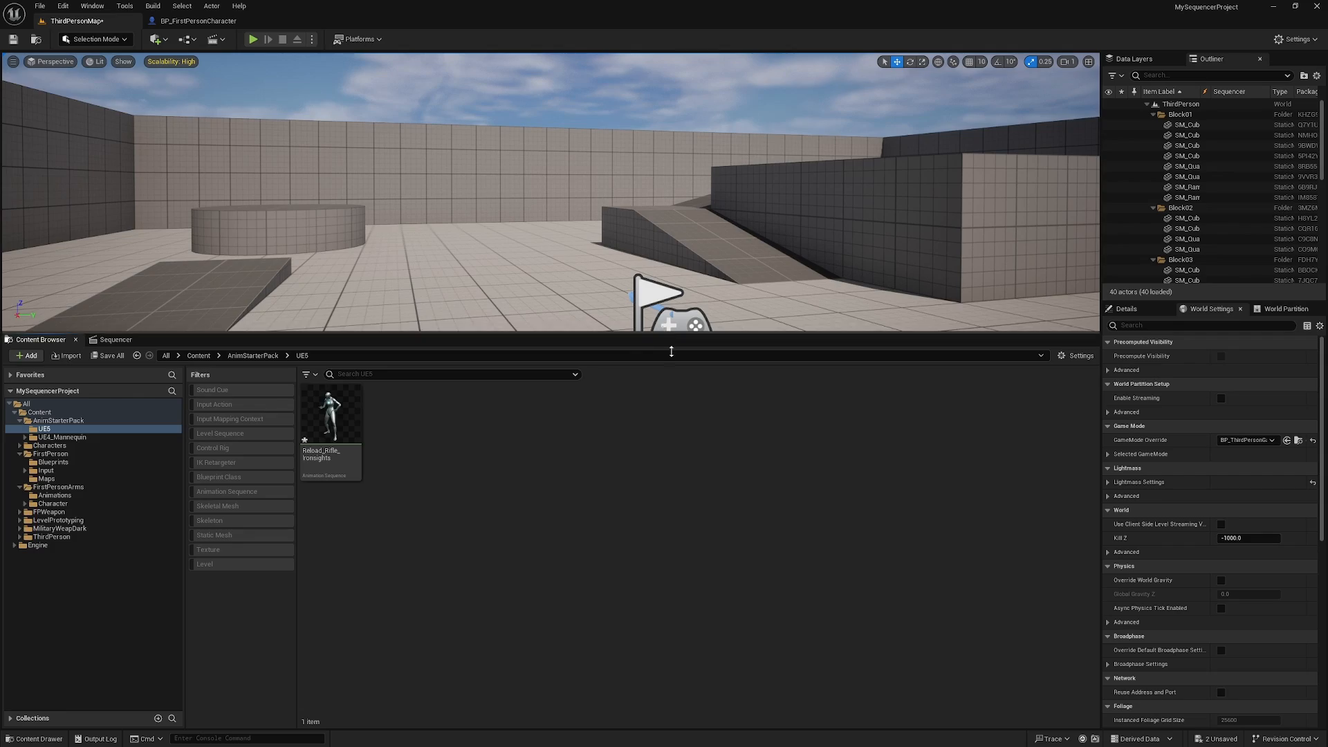
pyautogui.moveTo(671, 351); pyautogui.dragTo(671, 484)
# Play the level, move and jump with the third-person character to test it, and stop the session
pyautogui.click(253, 39)
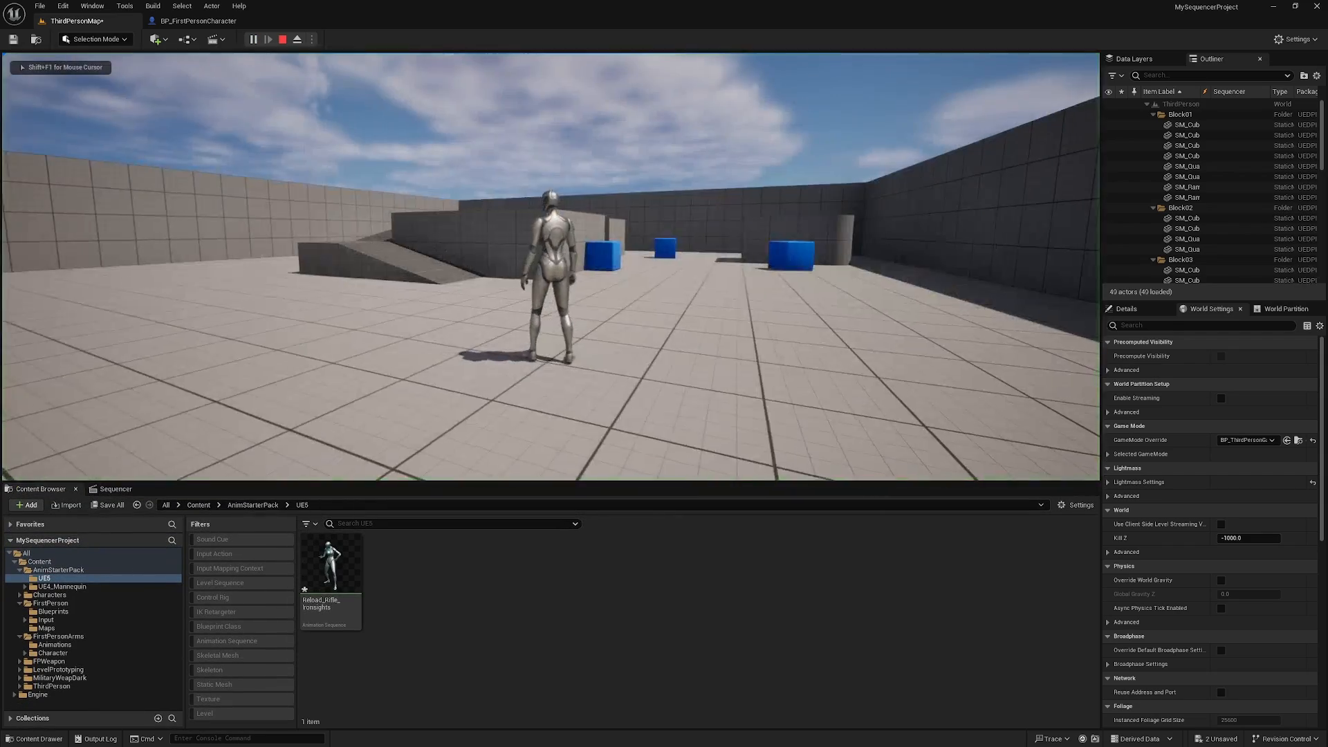
pyautogui.press('d')
pyautogui.press('a')
pyautogui.press('space')
pyautogui.press('d')
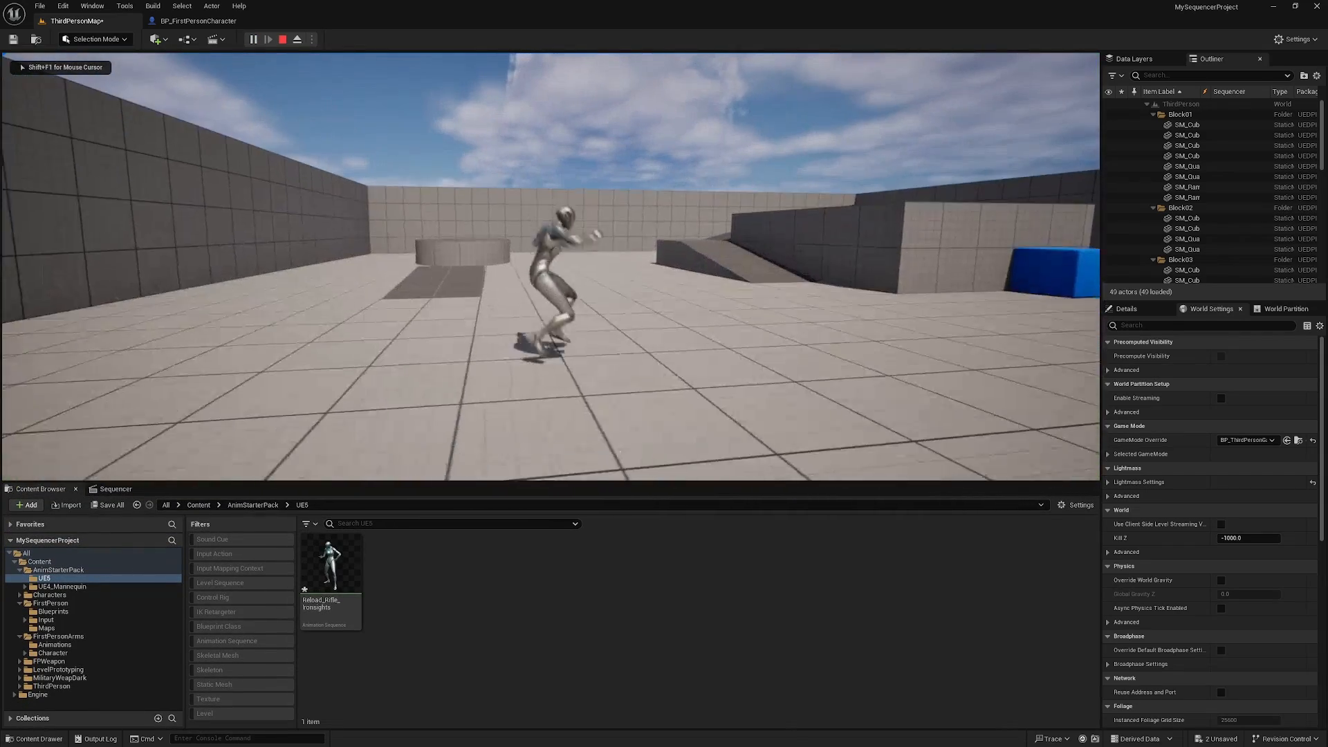
pyautogui.press('Escape')
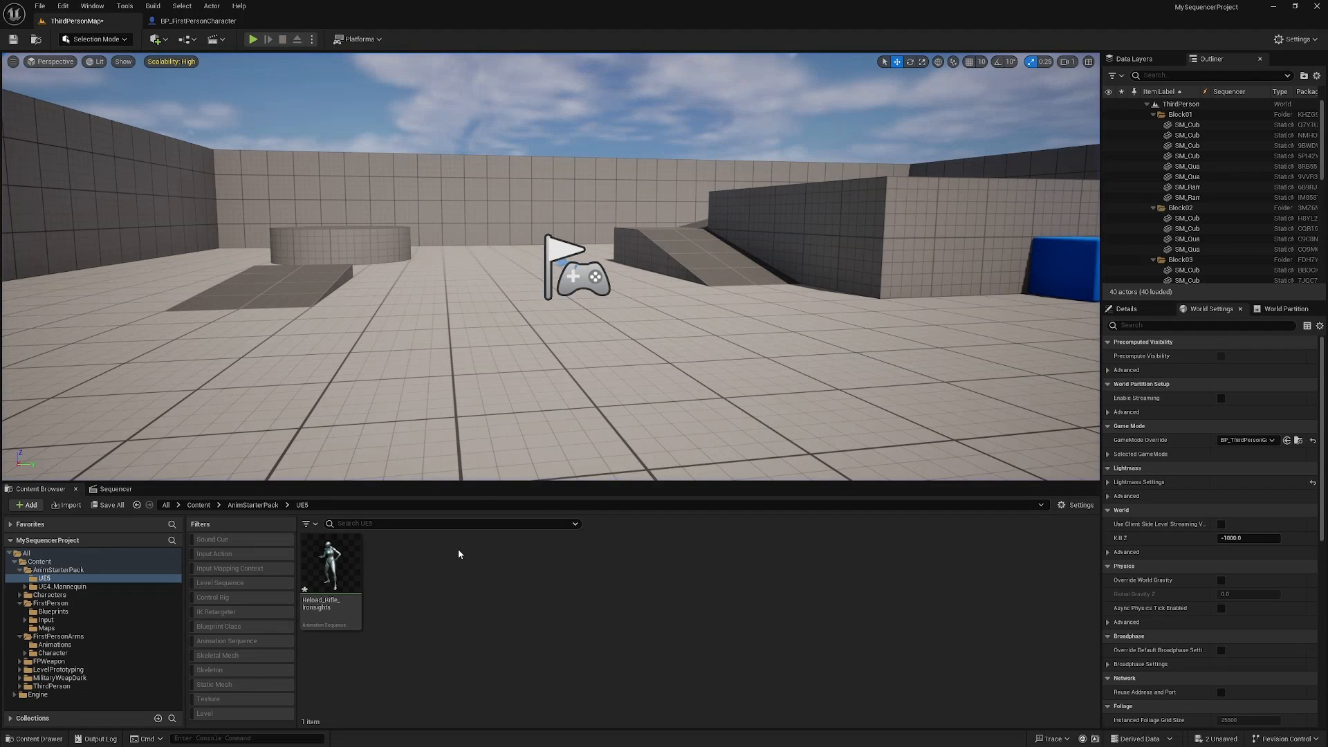
# Close BP_FirstPersonCharacter and open BP_ThirdPersonCharacter from the ThirdPerson/Blueprints folder, docked in the main window
pyautogui.click(201, 21)
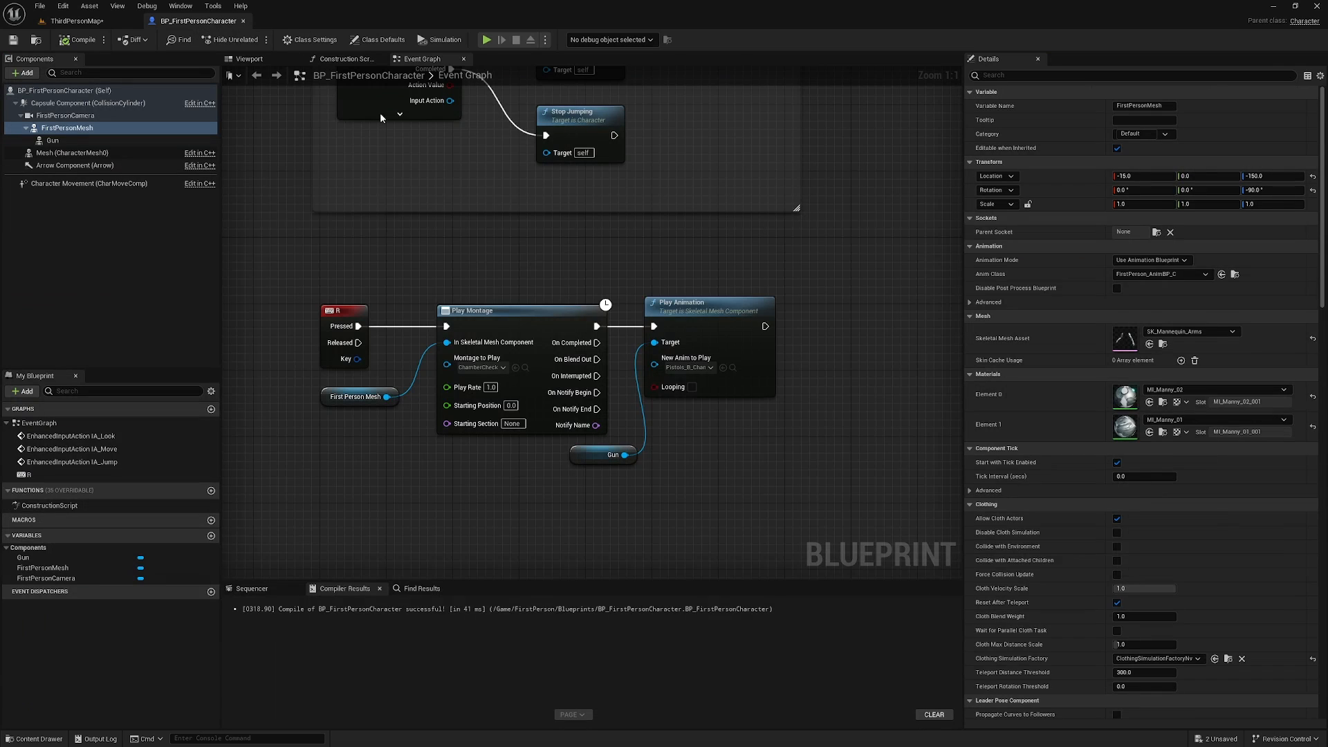
pyautogui.click(243, 22)
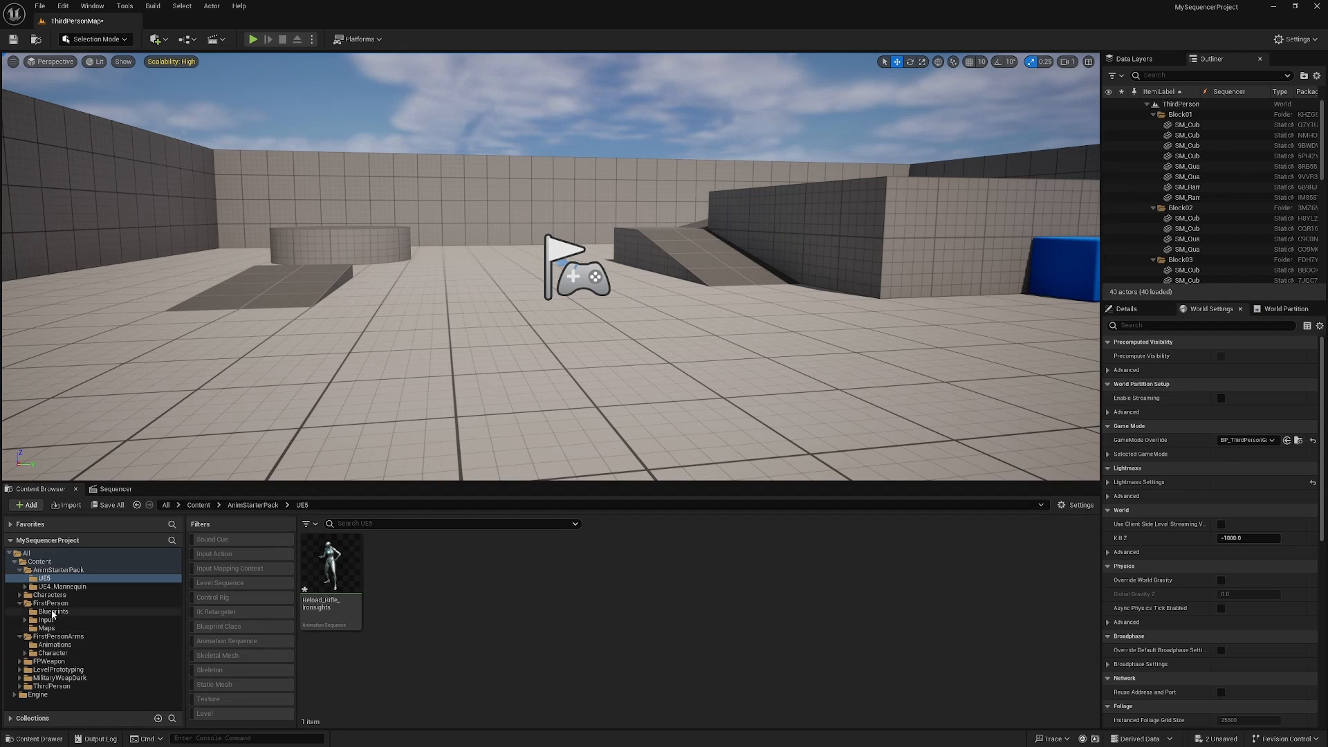
pyautogui.click(57, 686)
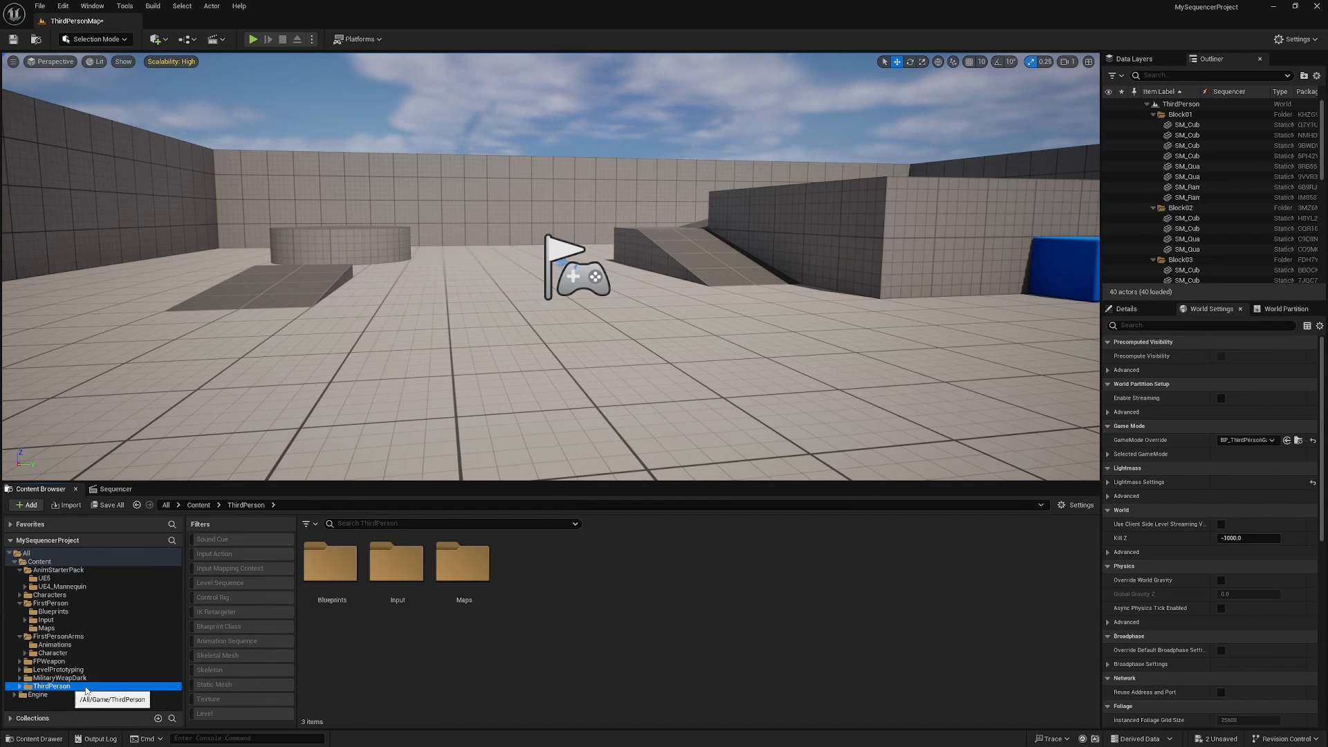
pyautogui.doubleClick(331, 575)
pyautogui.doubleClick(329, 583)
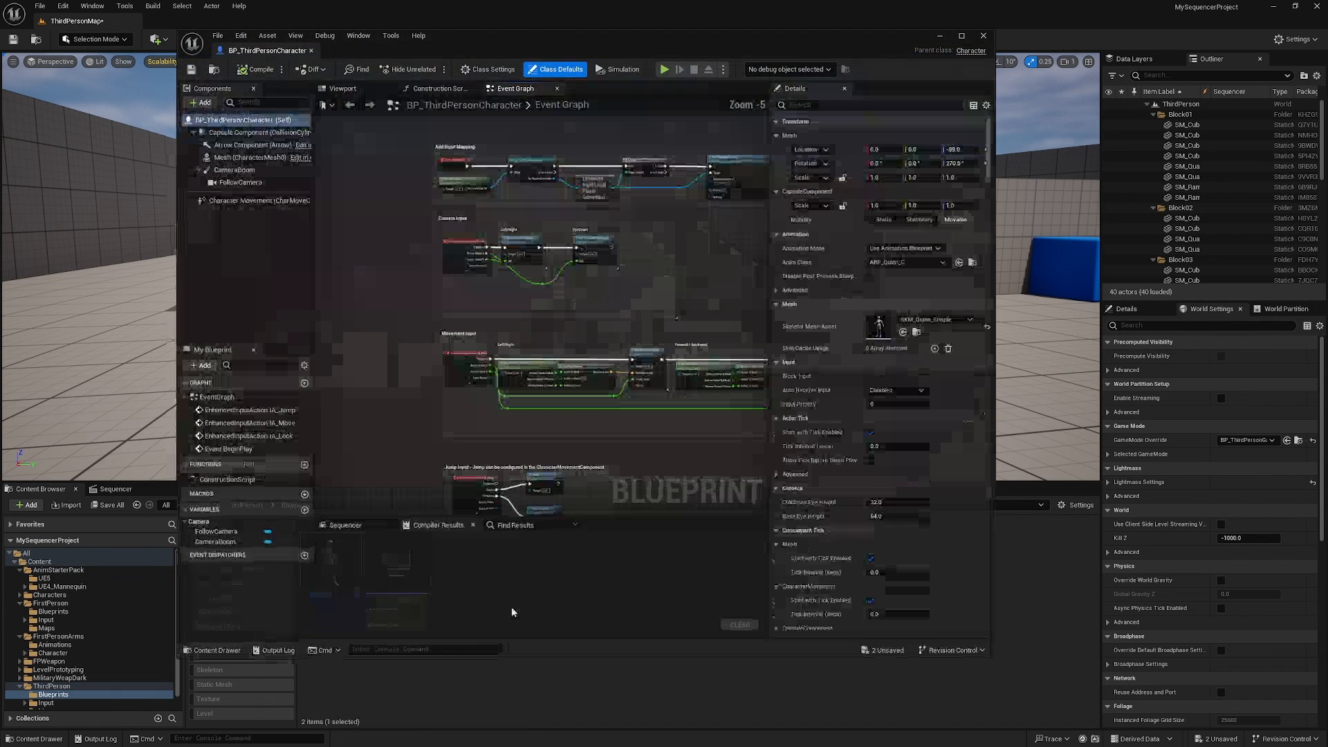
pyautogui.moveTo(232, 41); pyautogui.dragTo(196, 23)
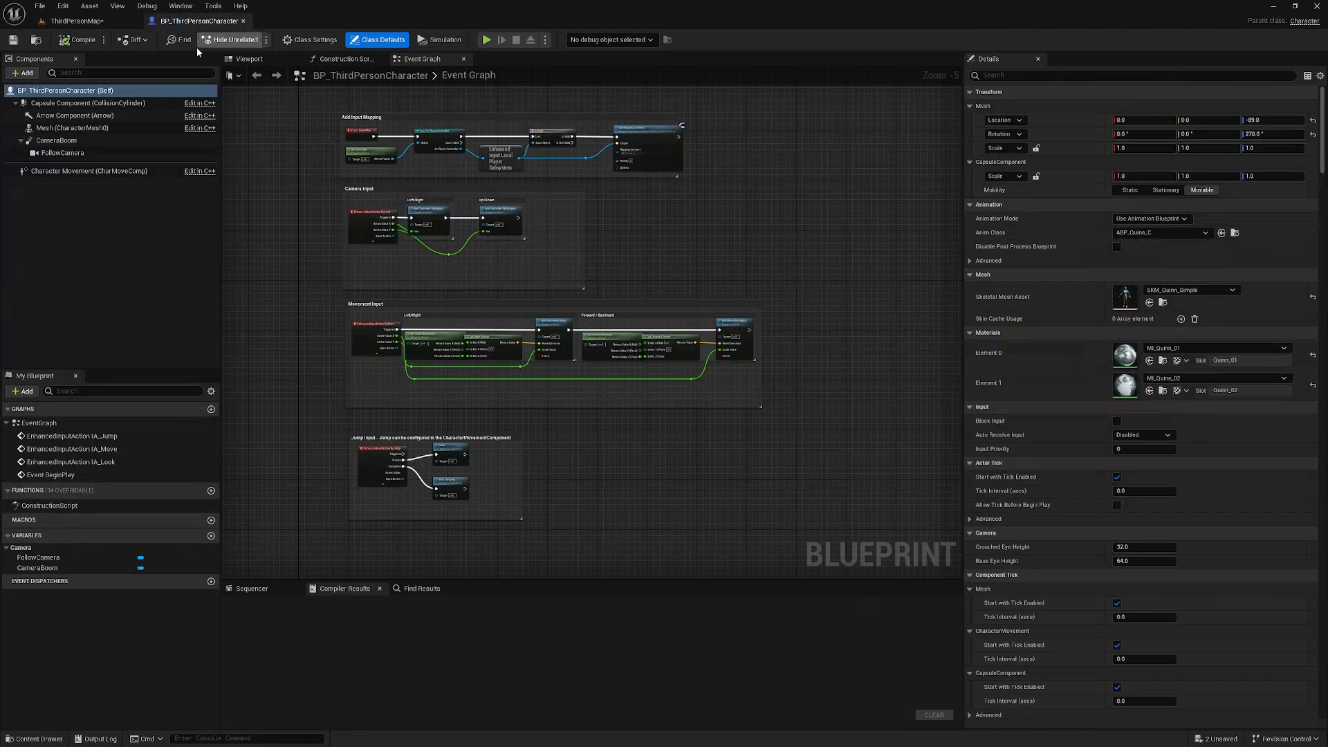
# Add a Skeletal Mesh component named Gun and parent it to the character's Mesh component
pyautogui.click(25, 73)
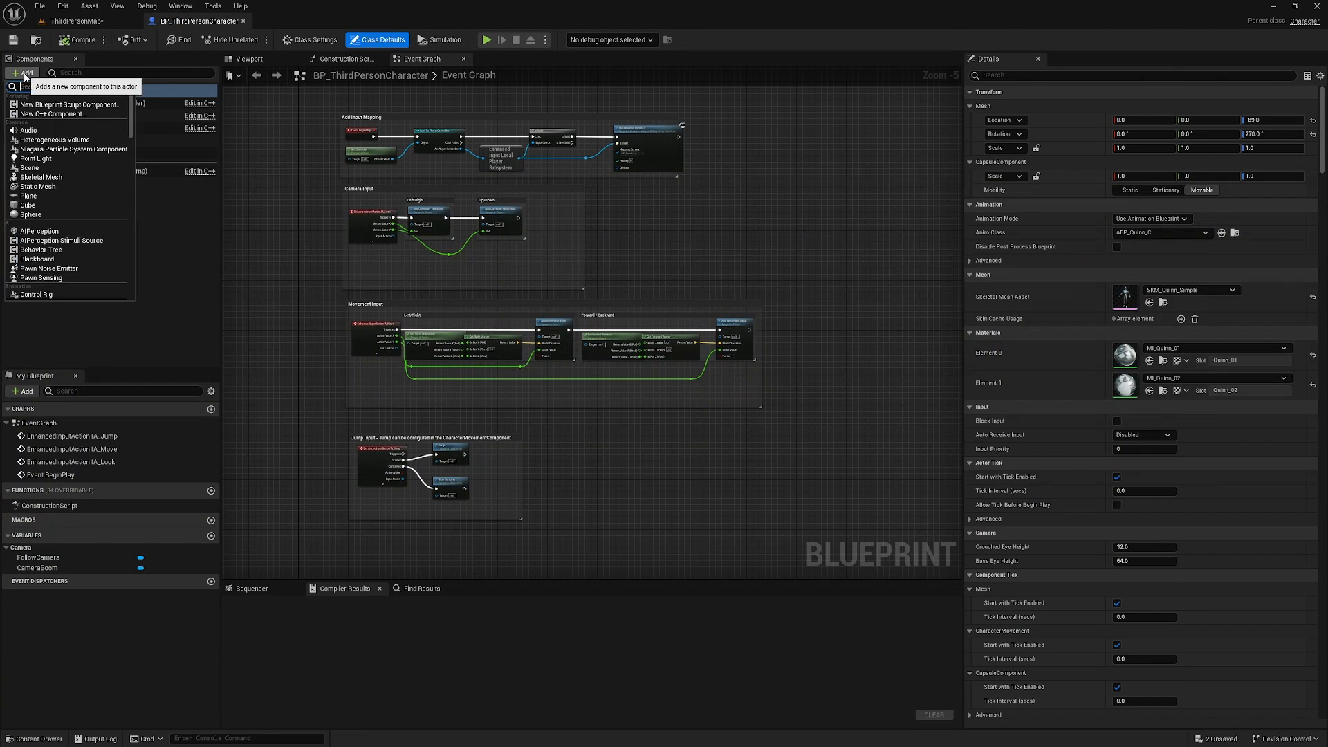
pyautogui.click(65, 177)
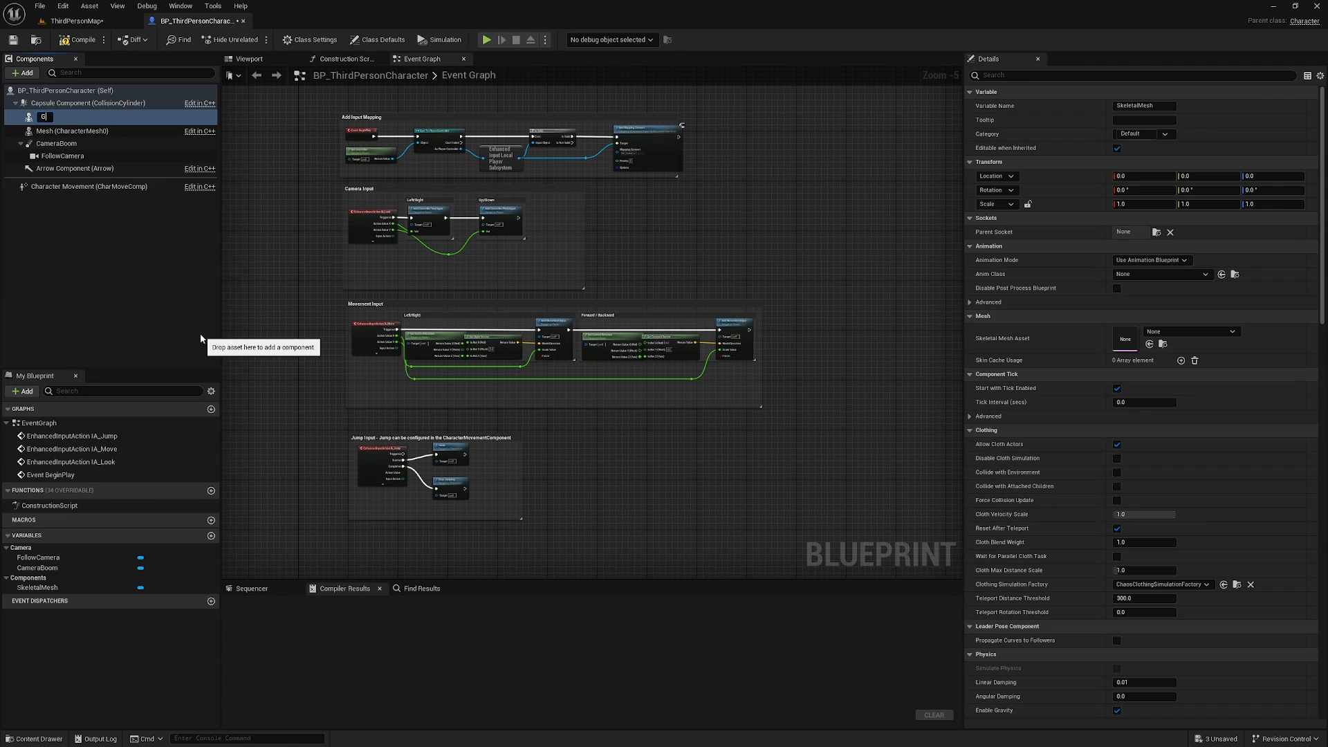
pyautogui.click(100, 248)
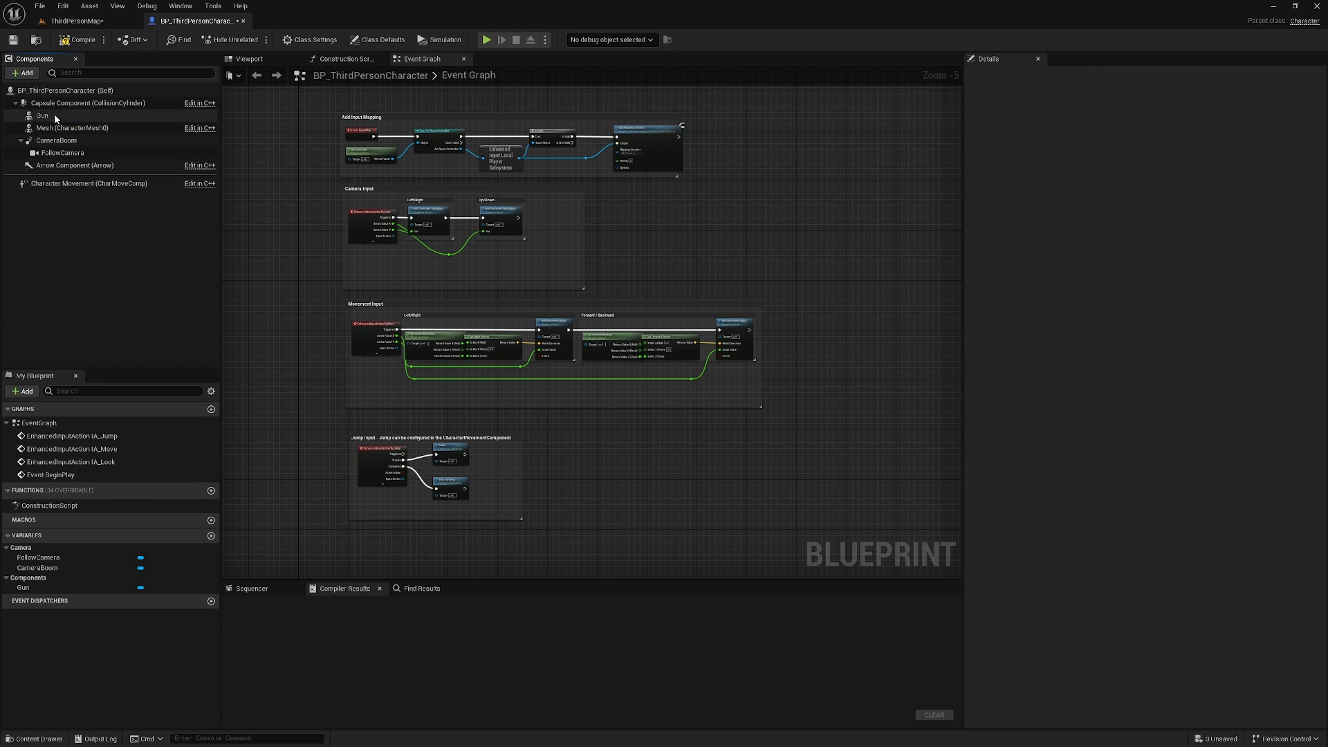
pyautogui.moveTo(41, 116); pyautogui.dragTo(75, 130)
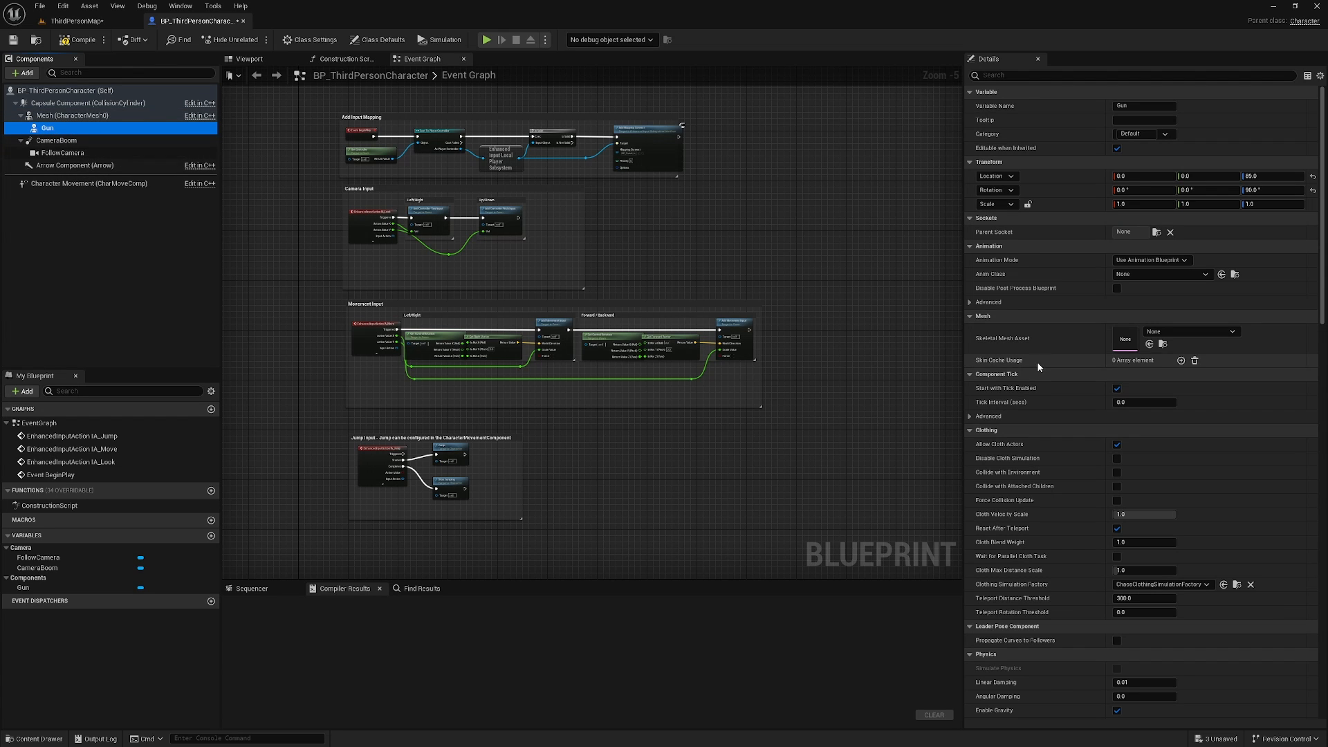
# Assign Assault_Rifle_B as the Gun component's skeletal mesh and bring up the 3D view of the character
pyautogui.click(1216, 335)
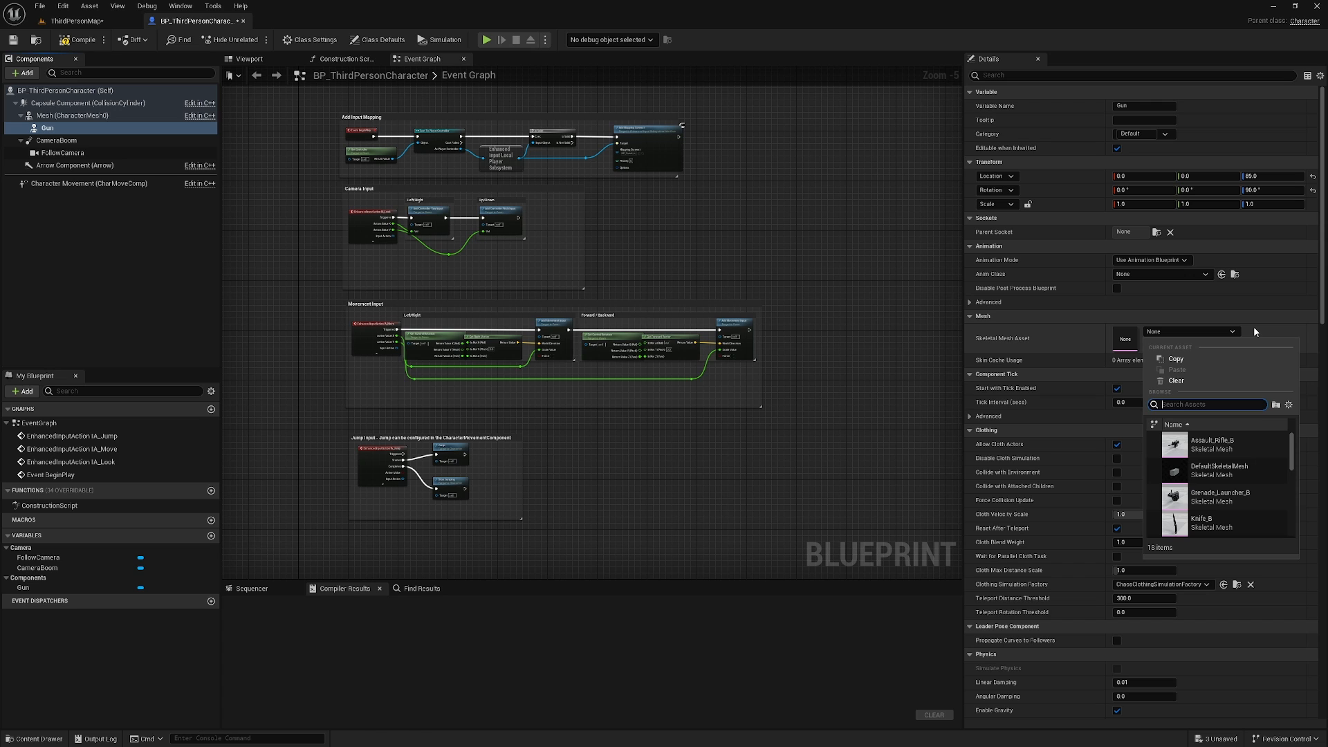
pyautogui.write('assault')
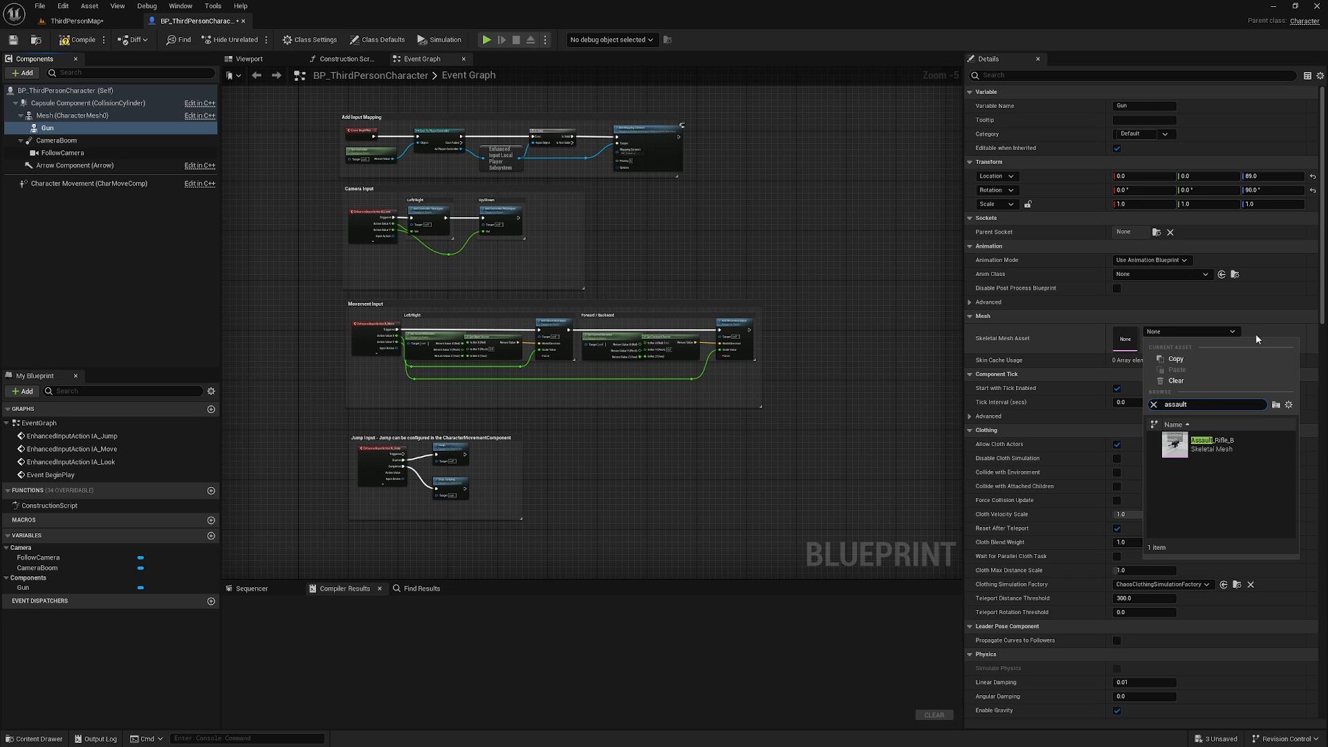
pyautogui.click(1228, 443)
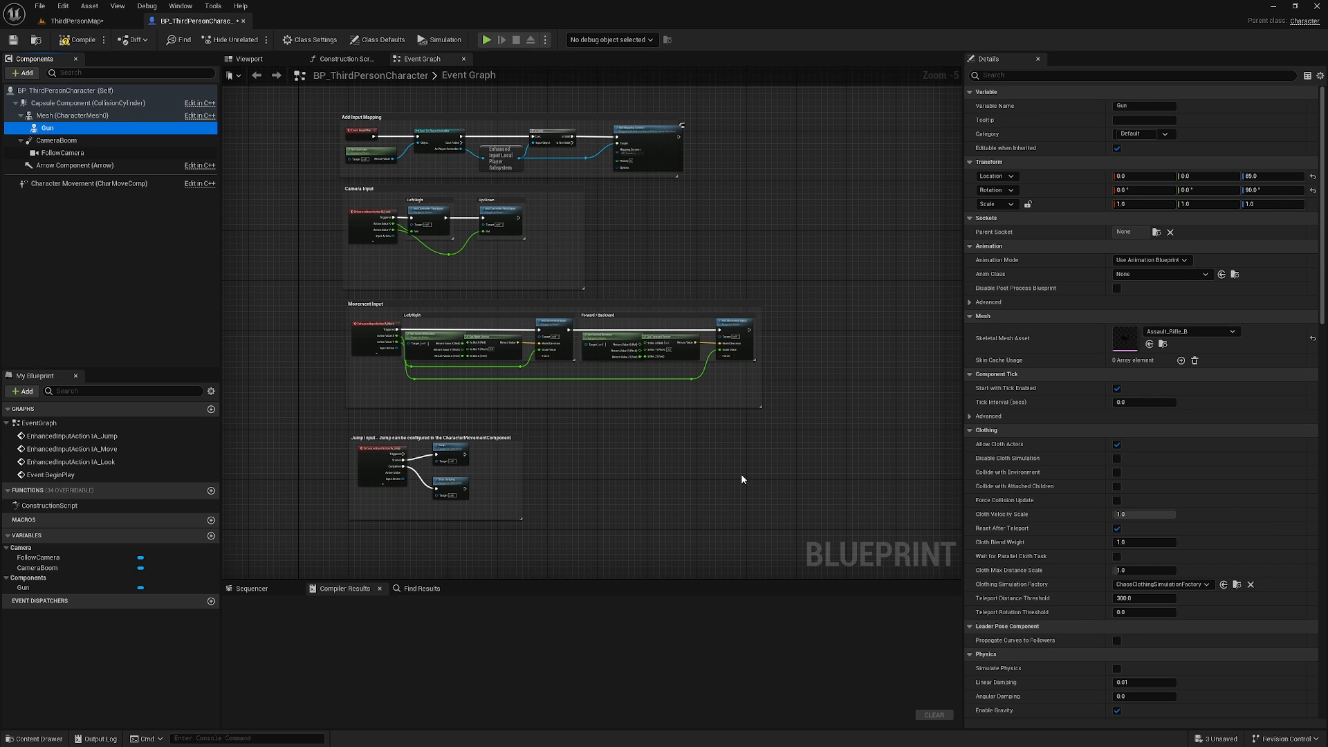
pyautogui.click(248, 59)
pyautogui.press('f')
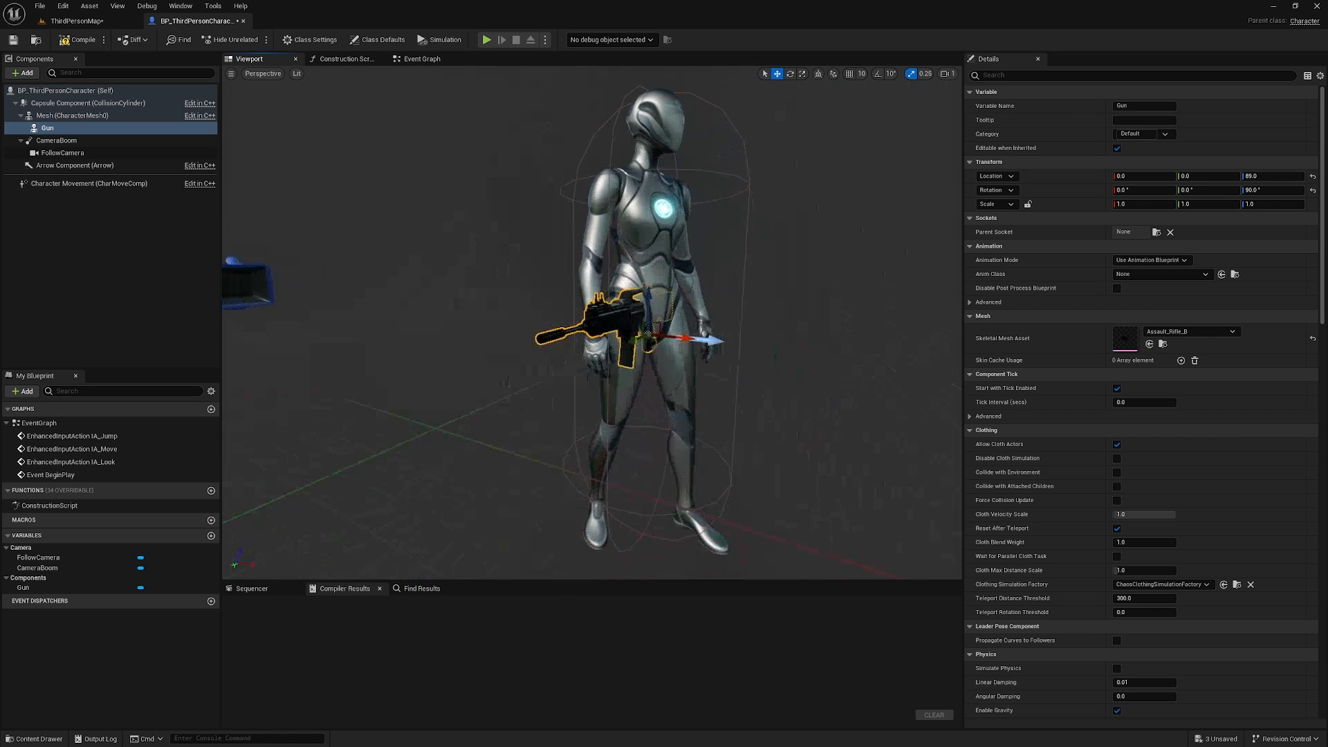
# Locate the character Mesh's skeletal mesh asset in the project and open the SK_Mannequin skeleton from the same folder
pyautogui.scroll(-1, 688, 236)
pyautogui.click(634, 247)
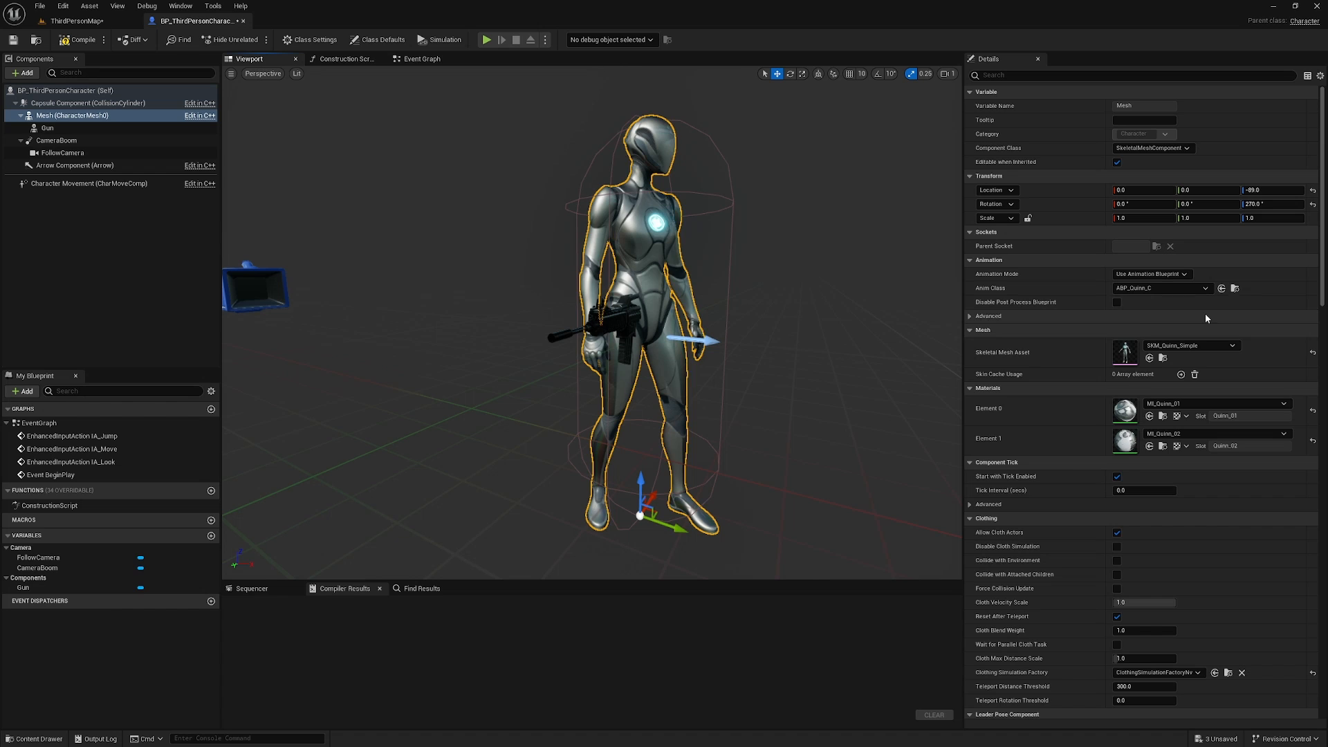
pyautogui.click(1163, 357)
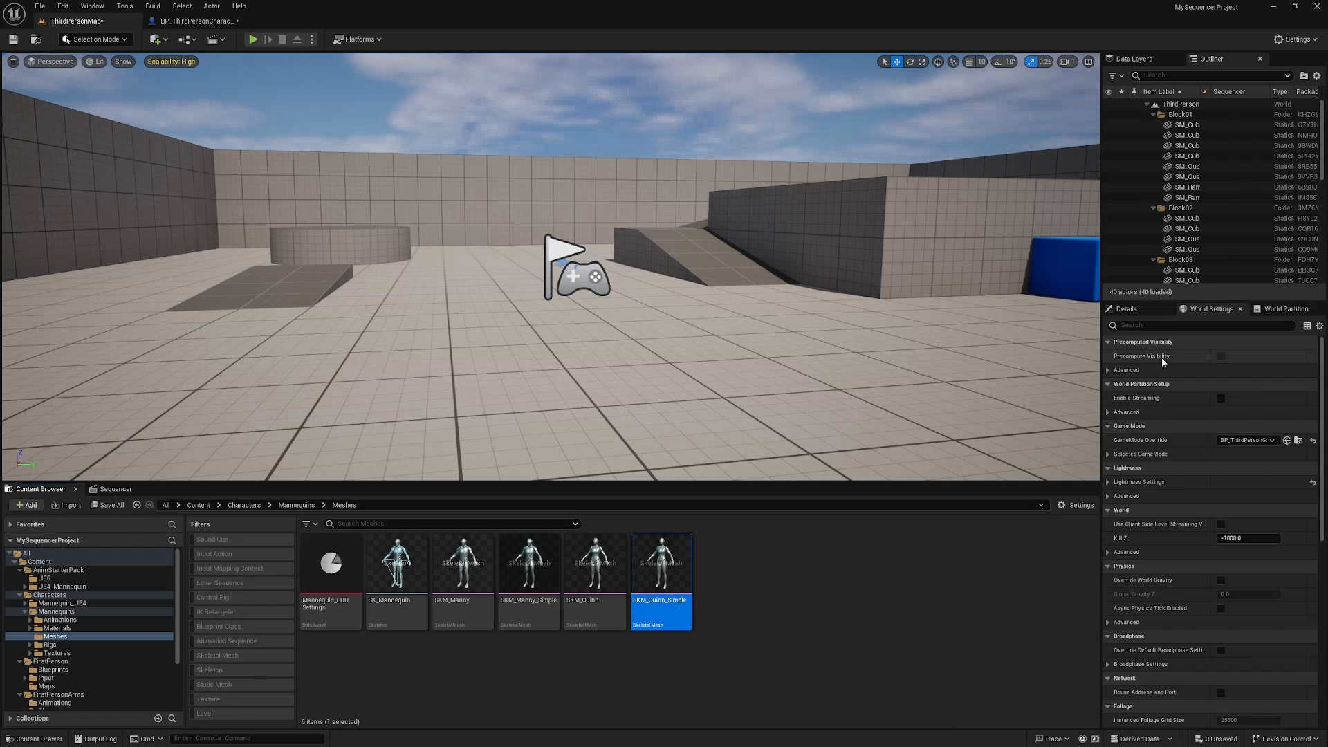
pyautogui.doubleClick(391, 595)
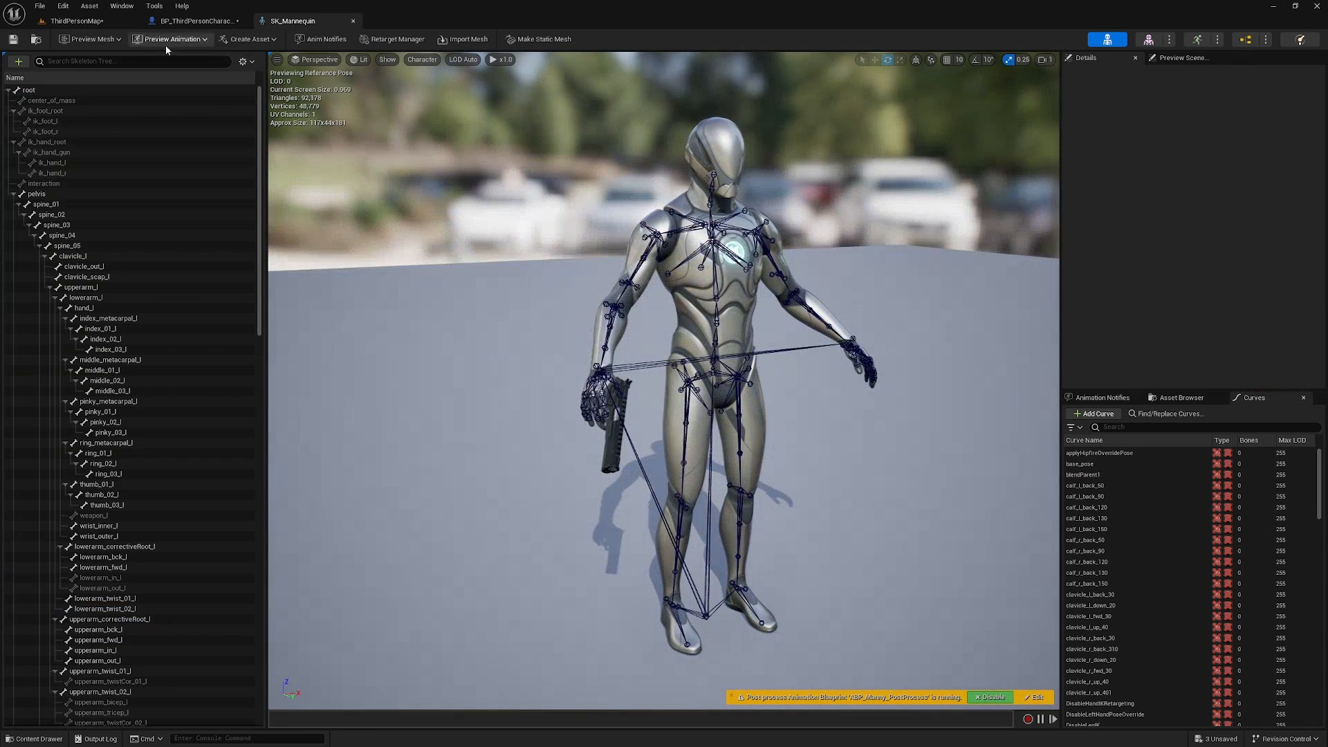
# Change the skeleton's preview mesh to the Quinn mannequin and apply that choice to the asset
pyautogui.click(90, 38)
pyautogui.click(124, 161)
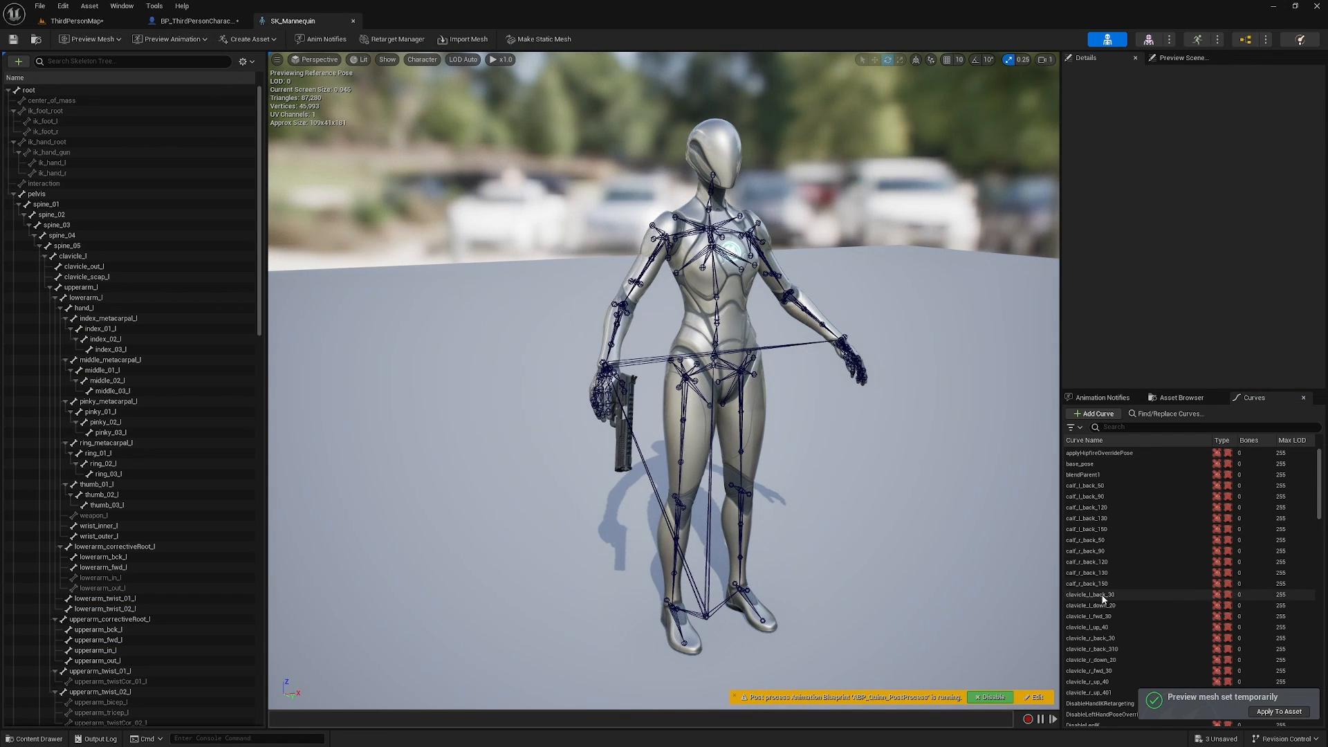
pyautogui.click(1277, 711)
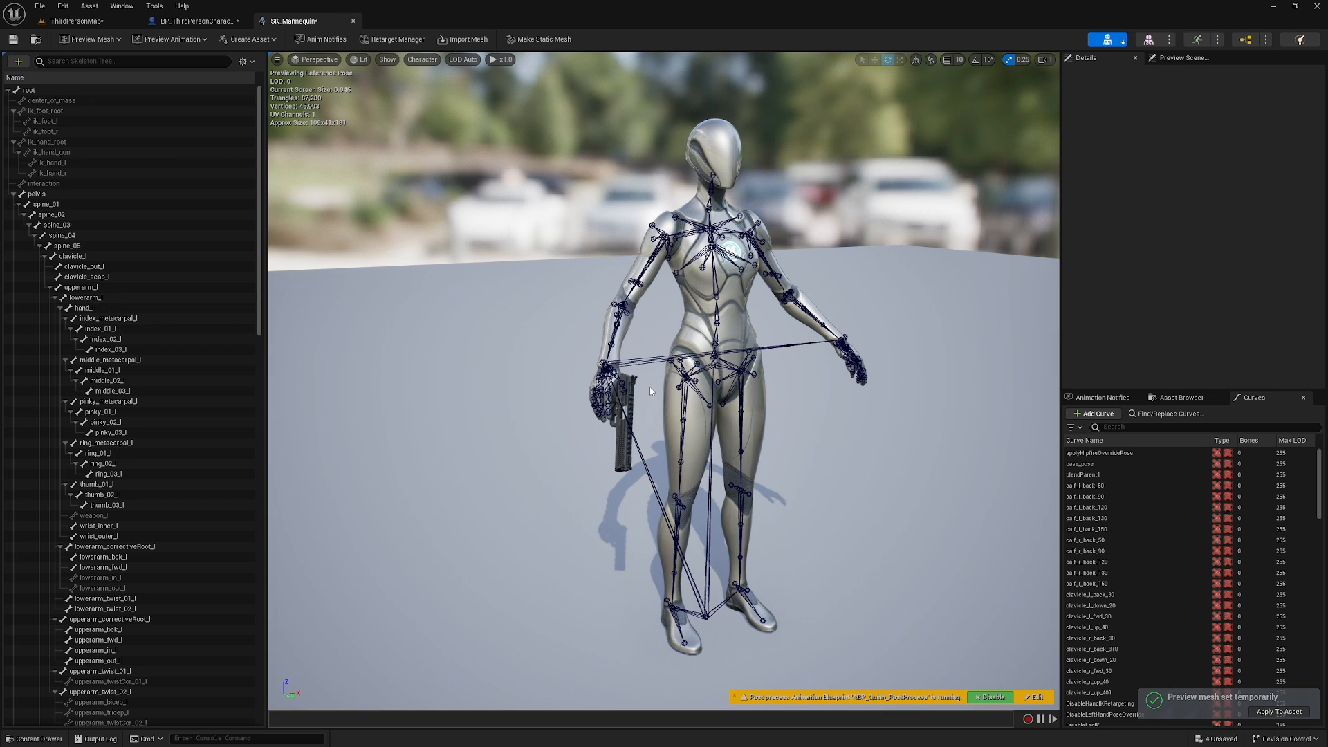
# Replace the pistol preview asset attached to hand_rSocket on the right hand with the Assault_Rifle_B skeletal mesh
pyautogui.moveTo(260, 221); pyautogui.dragTo(263, 371)
pyautogui.click(108, 401)
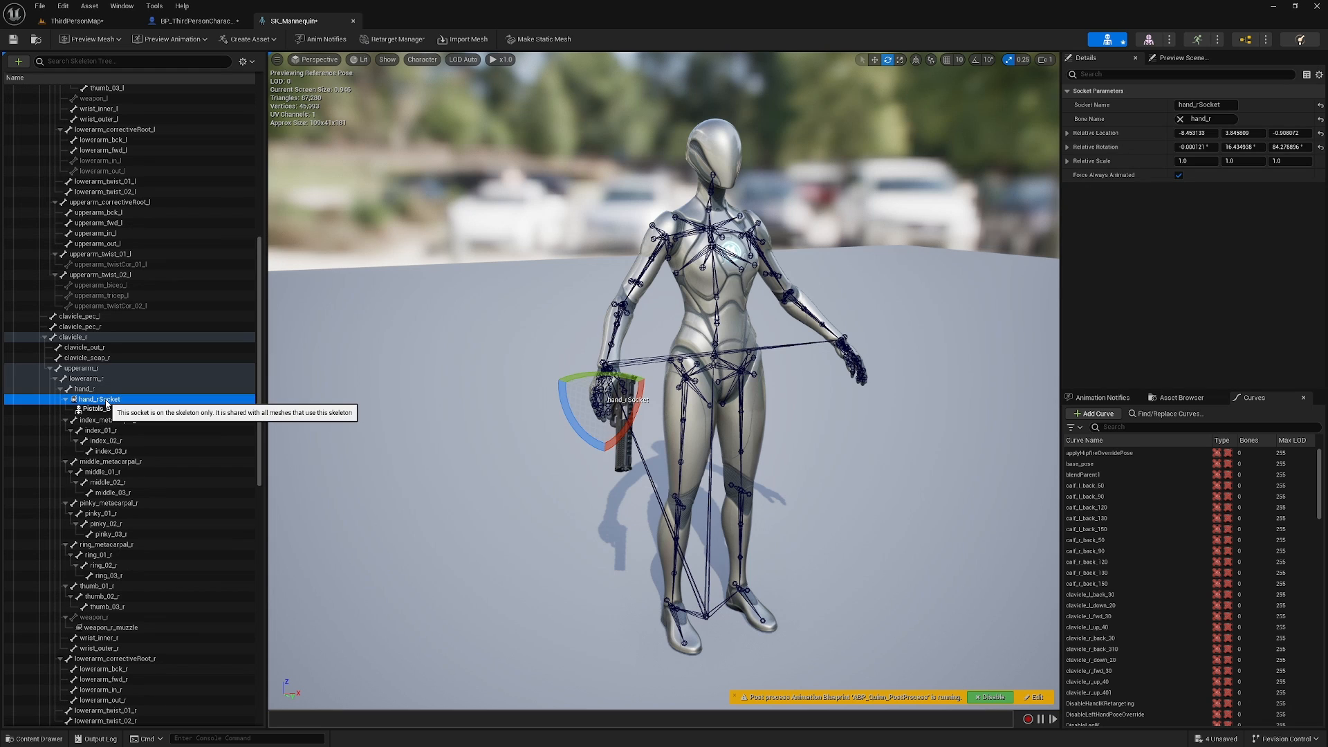
pyautogui.rightClick(108, 401)
pyautogui.click(172, 535)
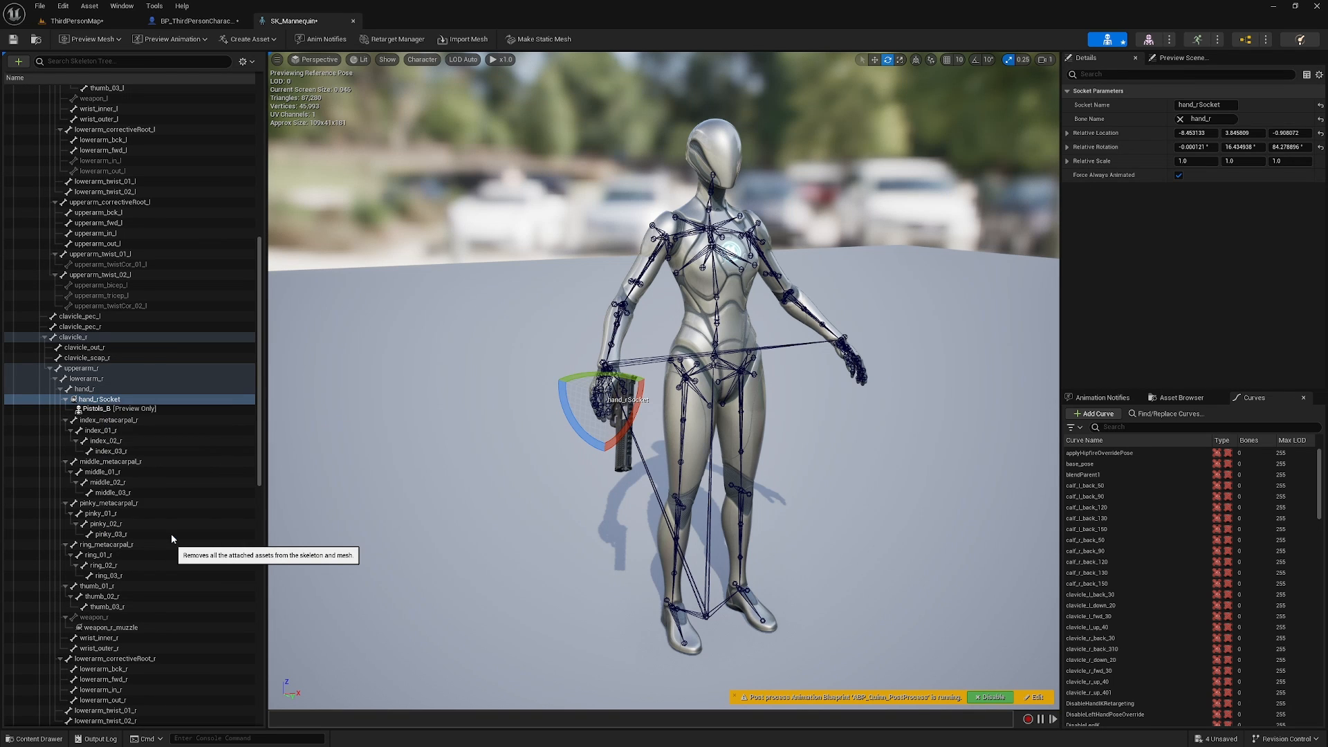
pyautogui.rightClick(111, 405)
pyautogui.moveTo(173, 524)
pyautogui.write('assa')
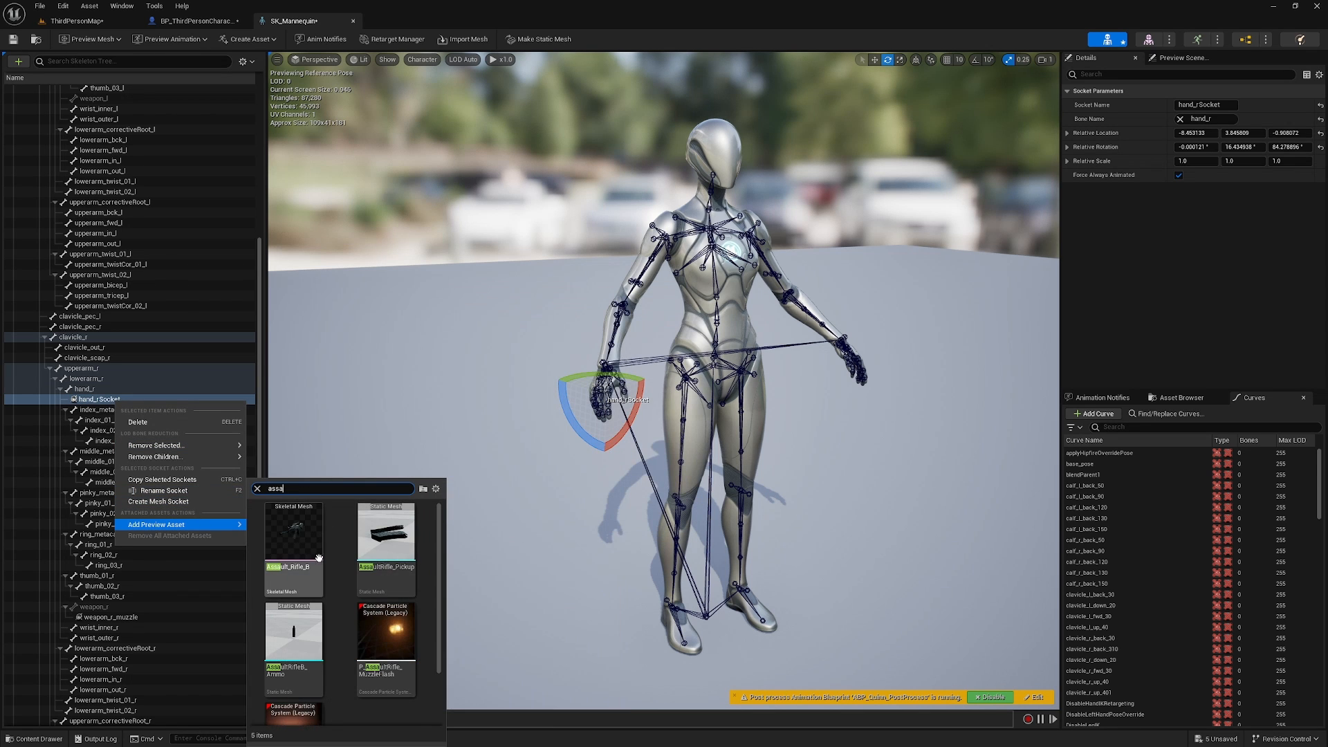
pyautogui.click(301, 540)
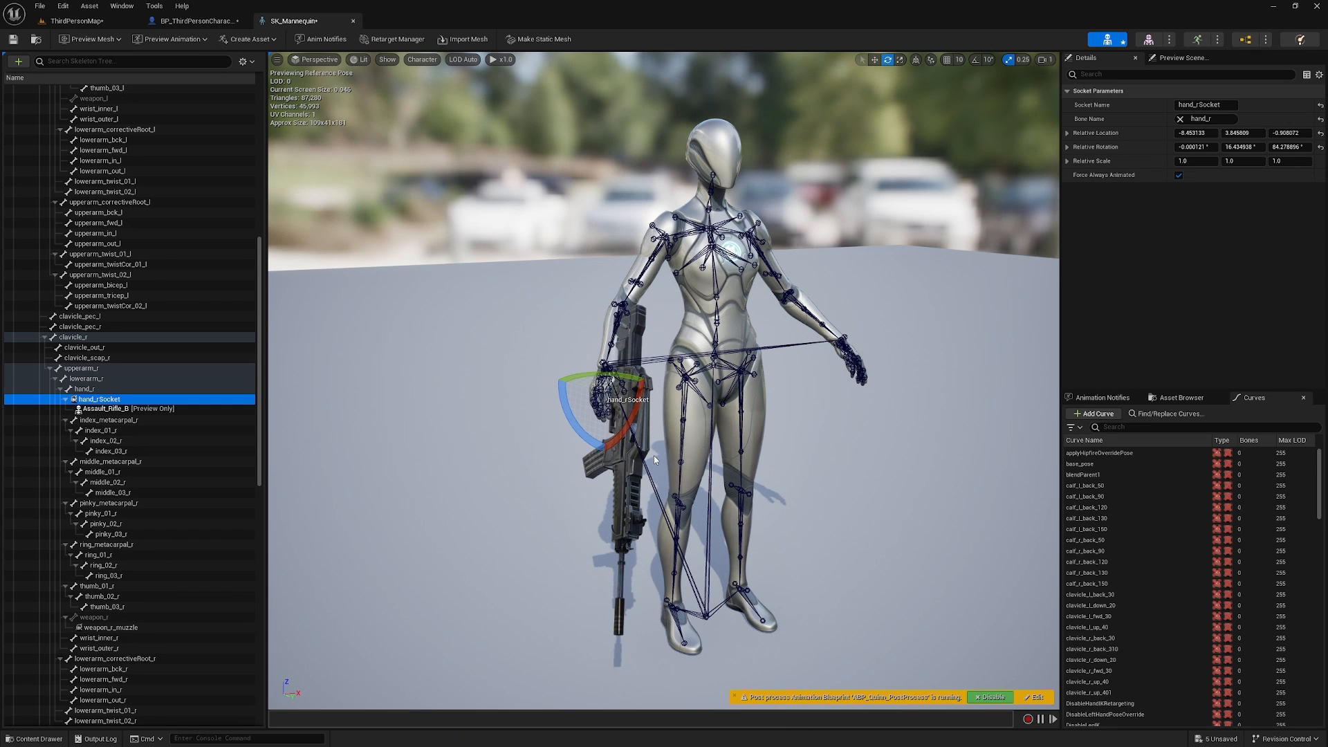
# Check how the rifle sits in the mannequin's right hand and save the SK_Mannequin skeleton
pyautogui.moveTo(664, 380); pyautogui.dragTo(736, 377, button='right')
pyautogui.scroll(-1, 664, 381)
pyautogui.scroll(-1, 664, 380)
pyautogui.scroll(-1, 665, 381)
pyautogui.press('s')
pyautogui.scroll(1, 664, 381)
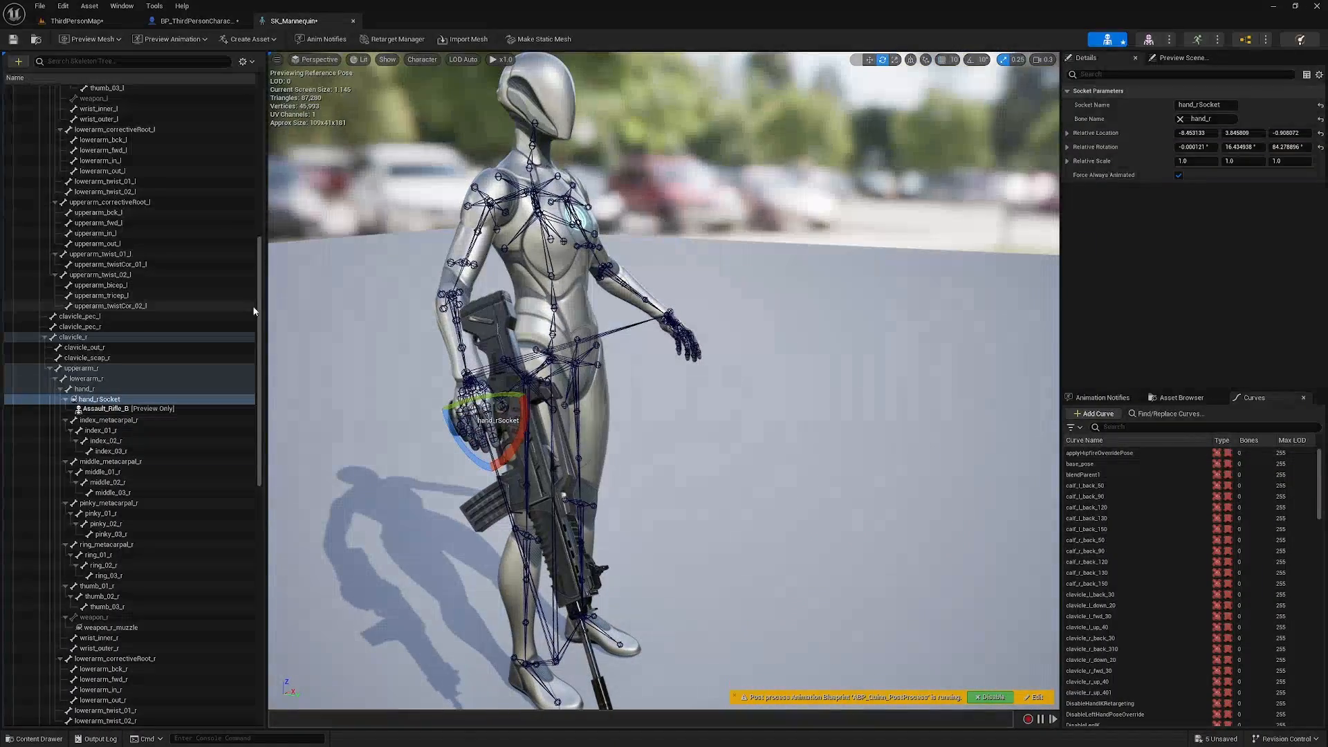
pyautogui.click(14, 39)
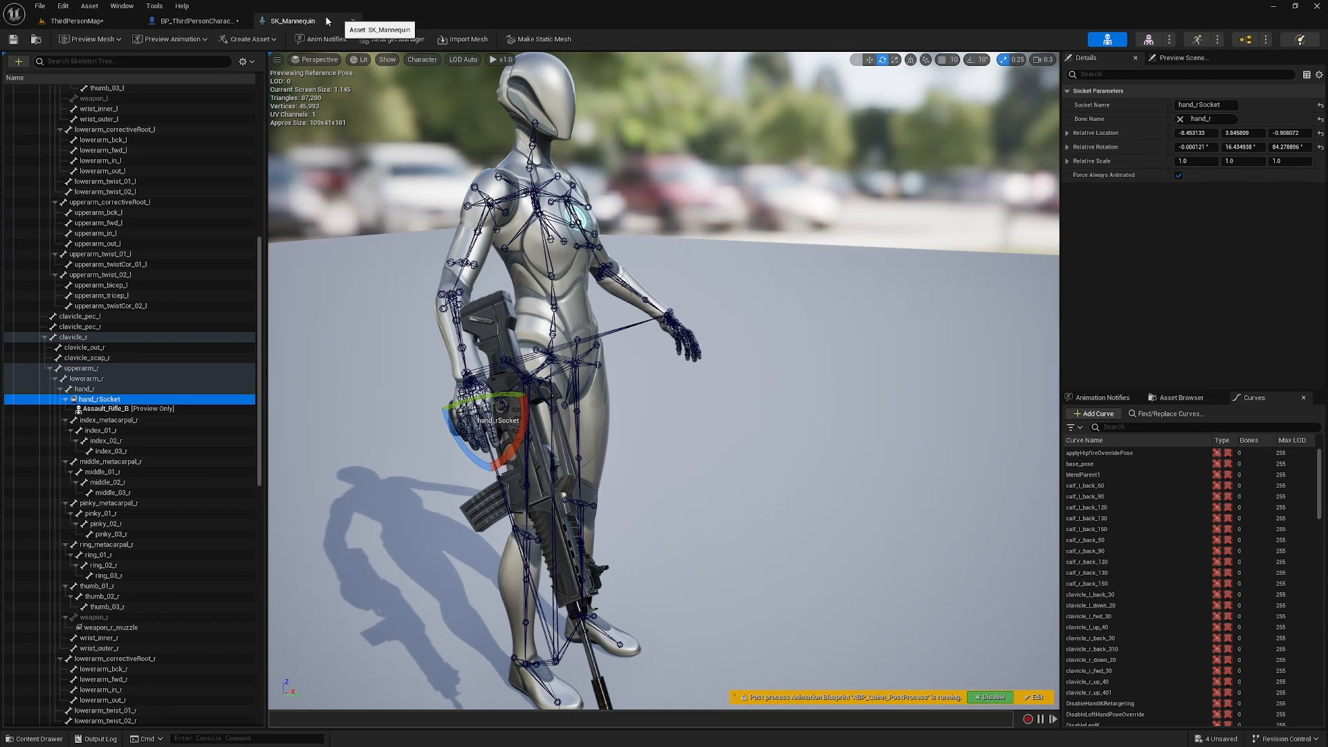
# Create an animation montage from Reload_Rifle_Ironsights in AnimStarterPack's UE5 folder, keep the suggested name and open it
pyautogui.click(72, 21)
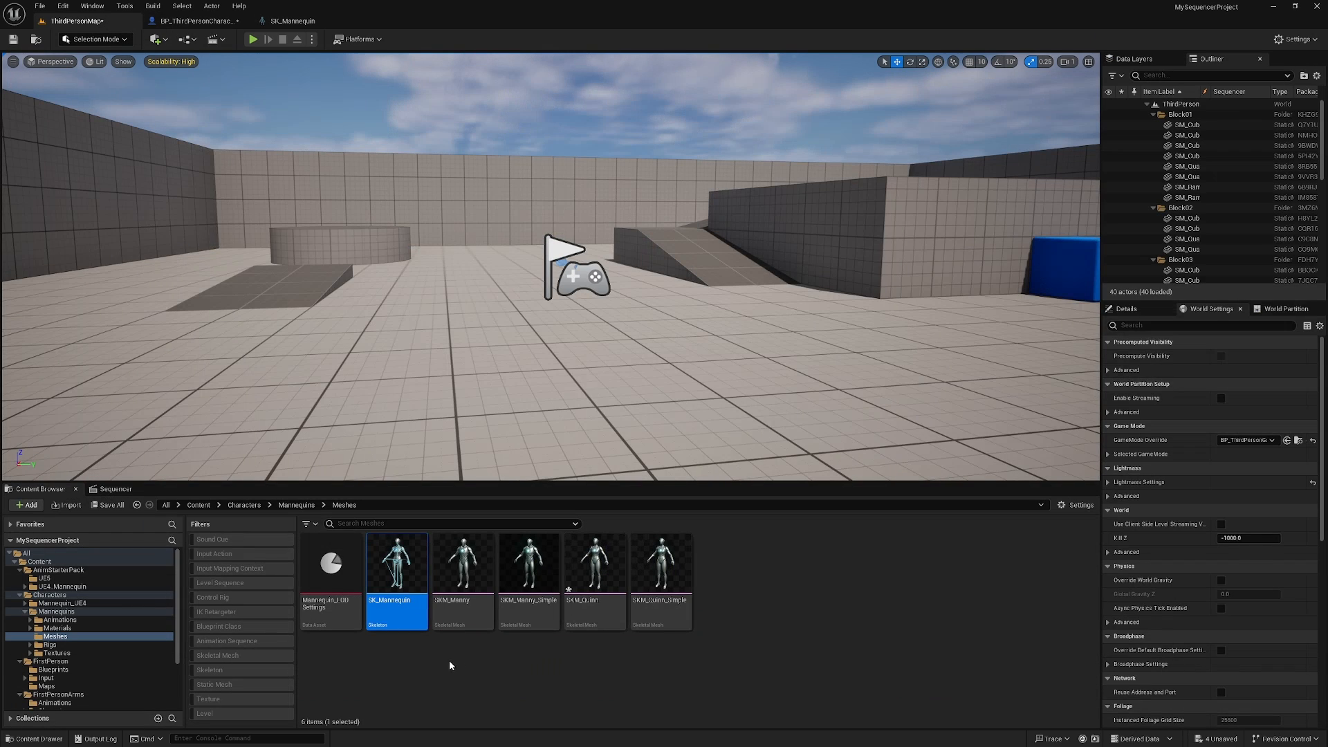
pyautogui.click(45, 578)
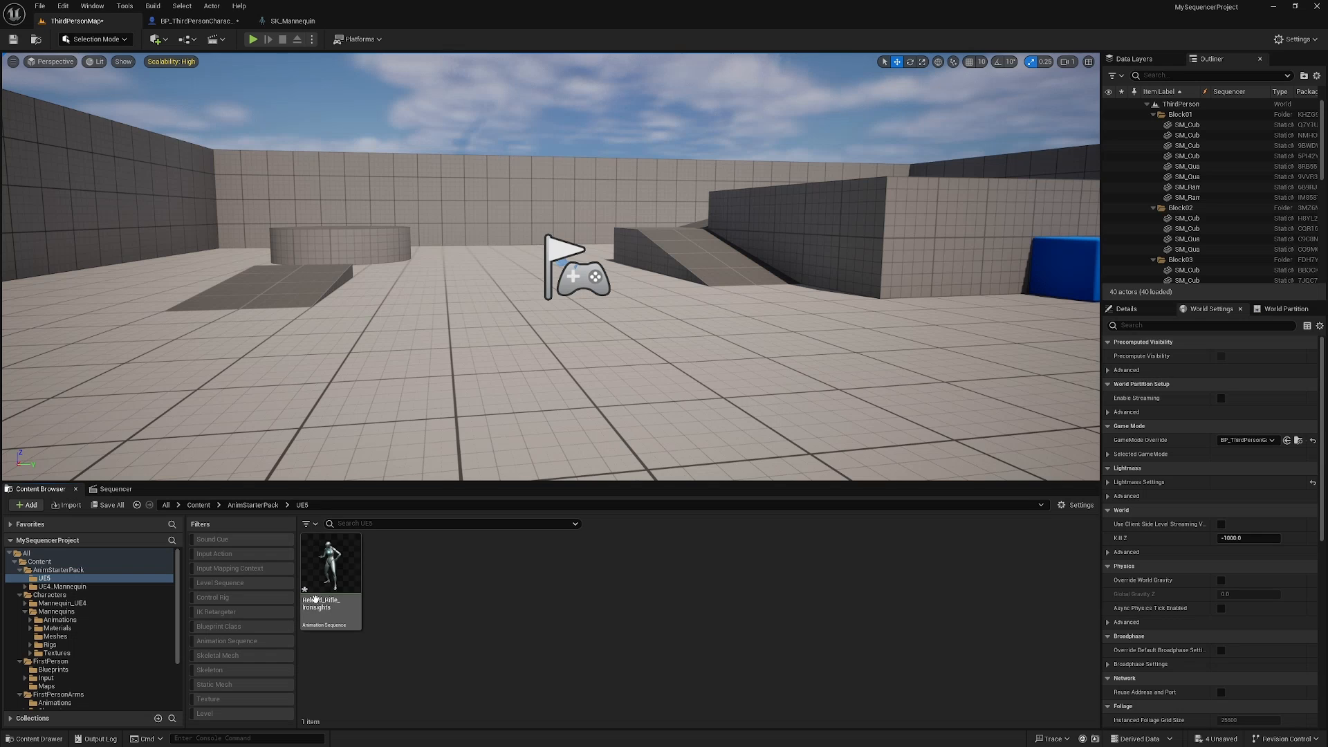
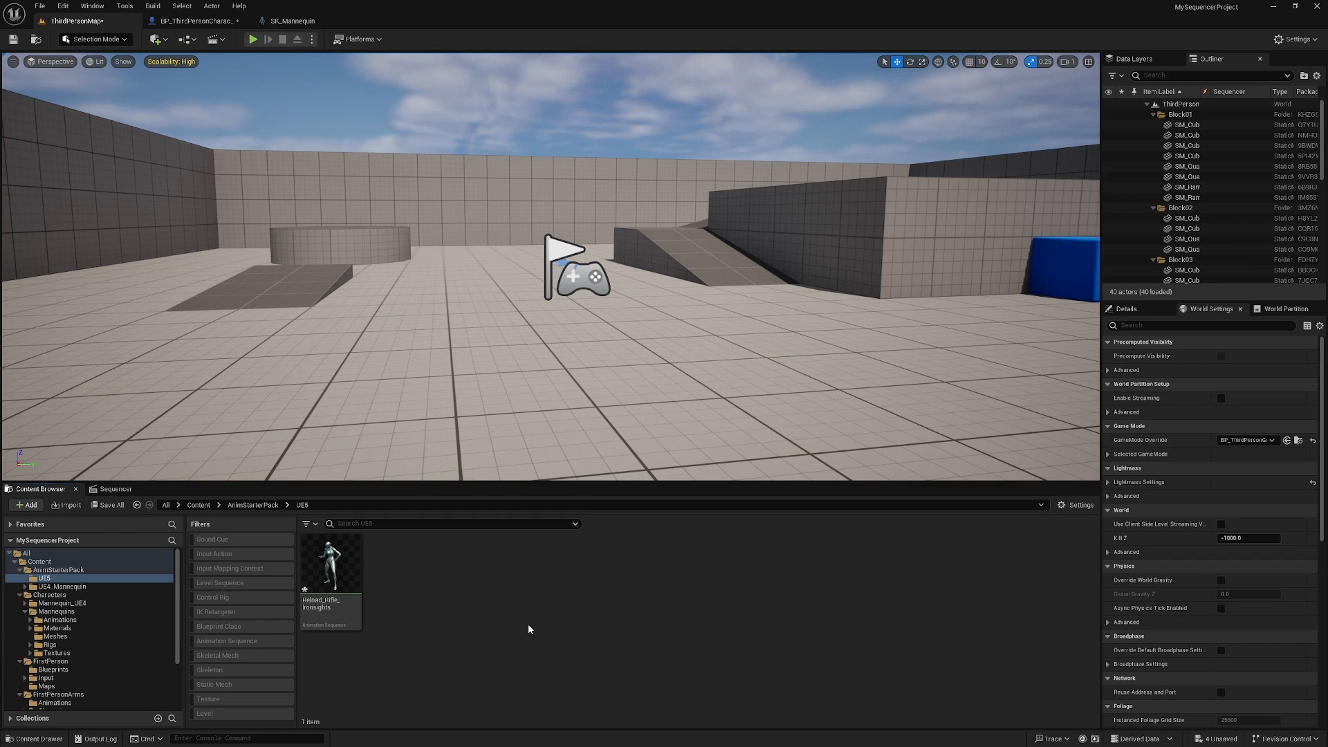
pyautogui.rightClick(328, 572)
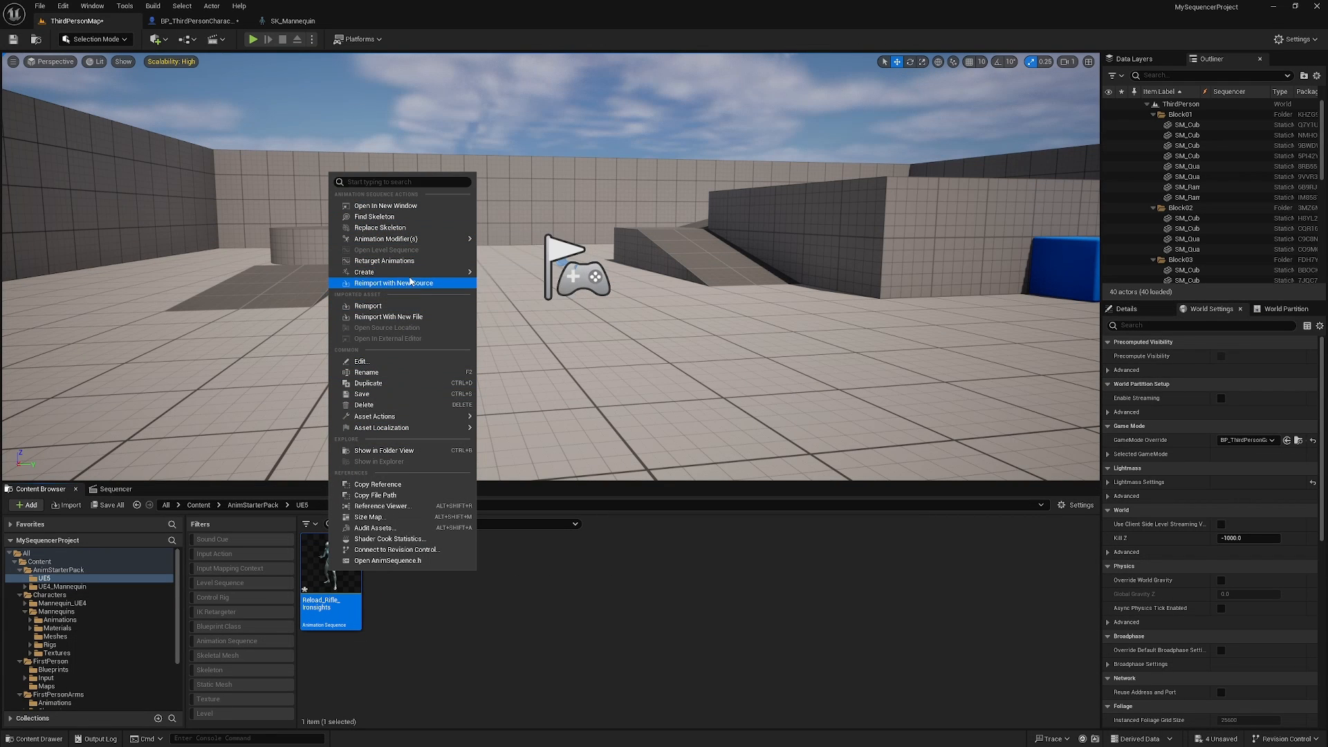
pyautogui.click(554, 282)
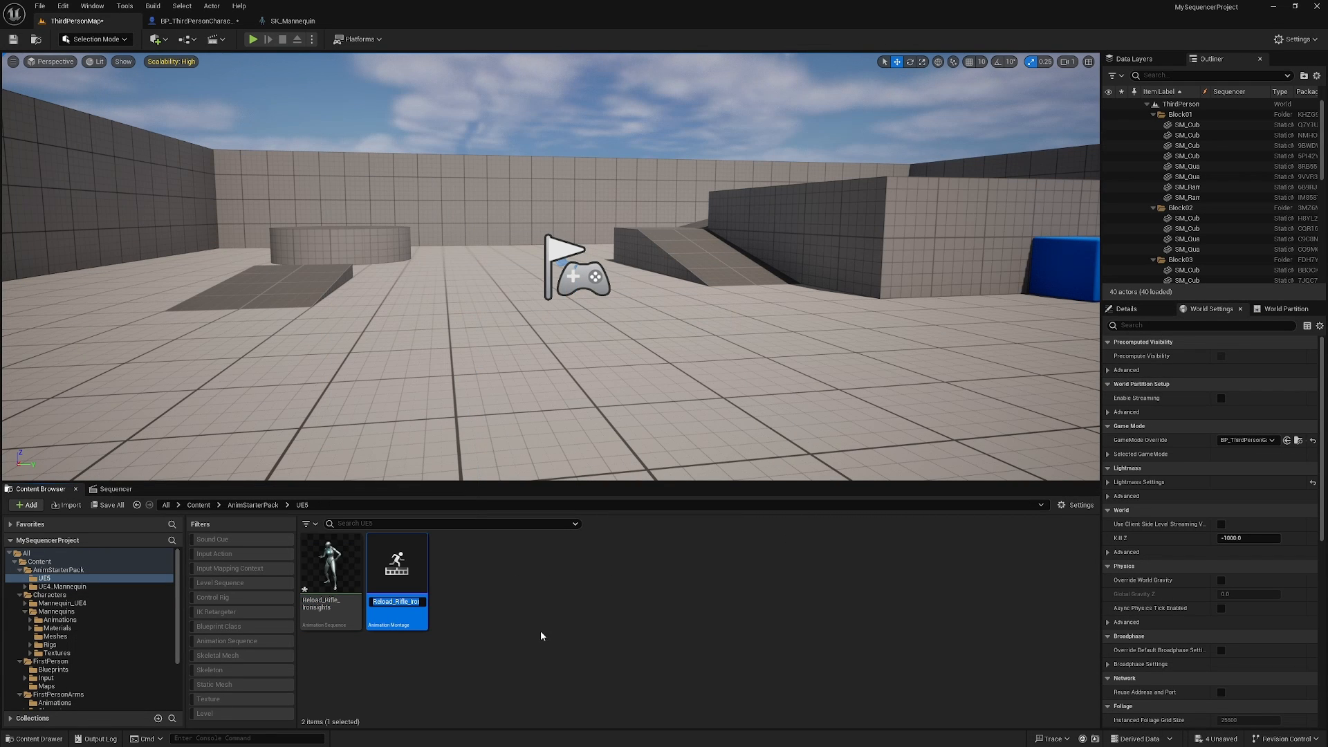
pyautogui.press('Return')
pyautogui.doubleClick(397, 568)
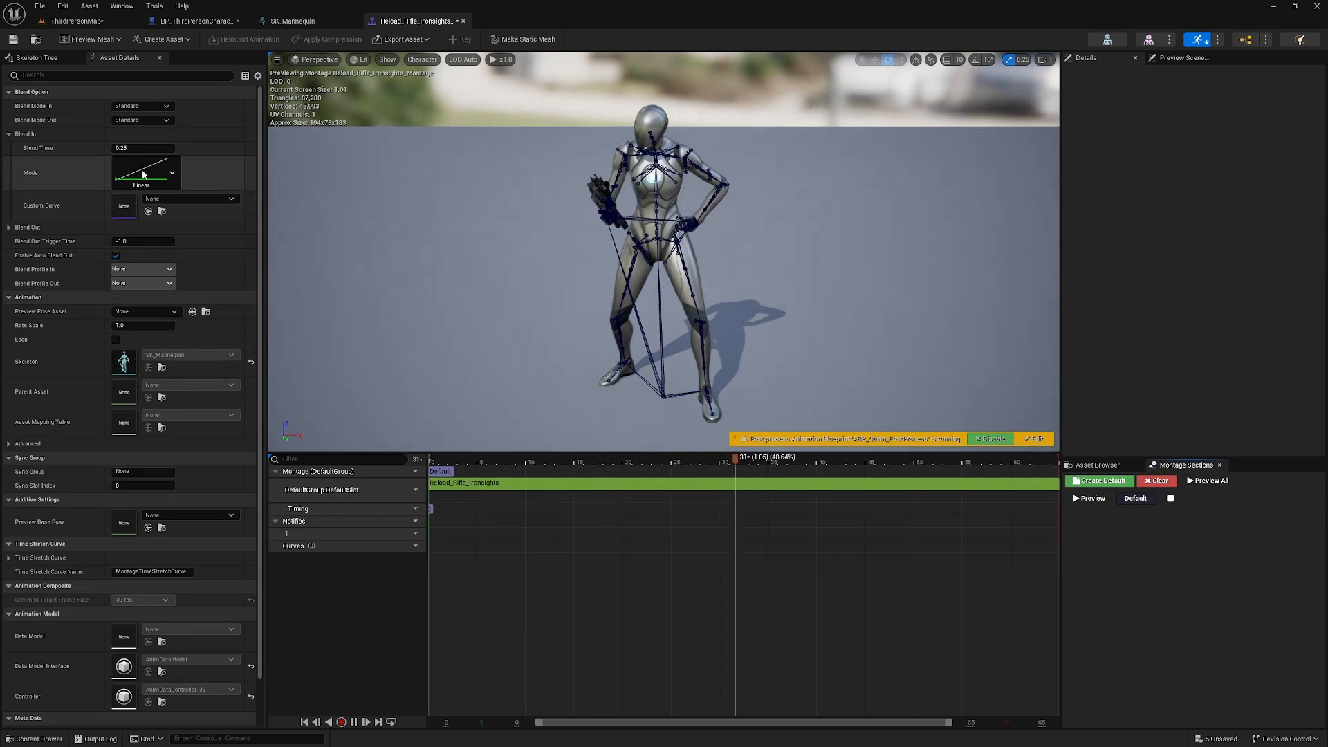
# Set the montage's blend-in time to 0.01 and its Blend Out Trigger Time to 0.01, and save it
pyautogui.click(136, 148)
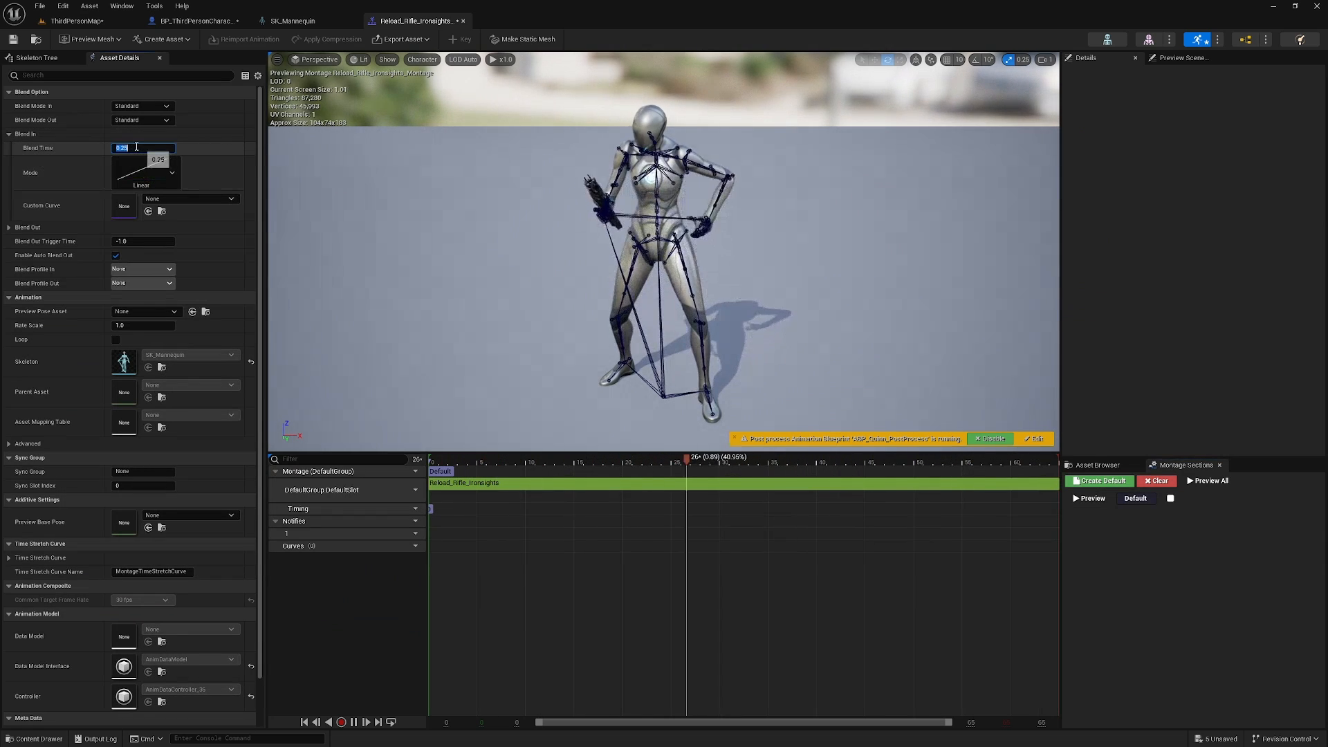
pyautogui.write('0.01')
pyautogui.press('Return')
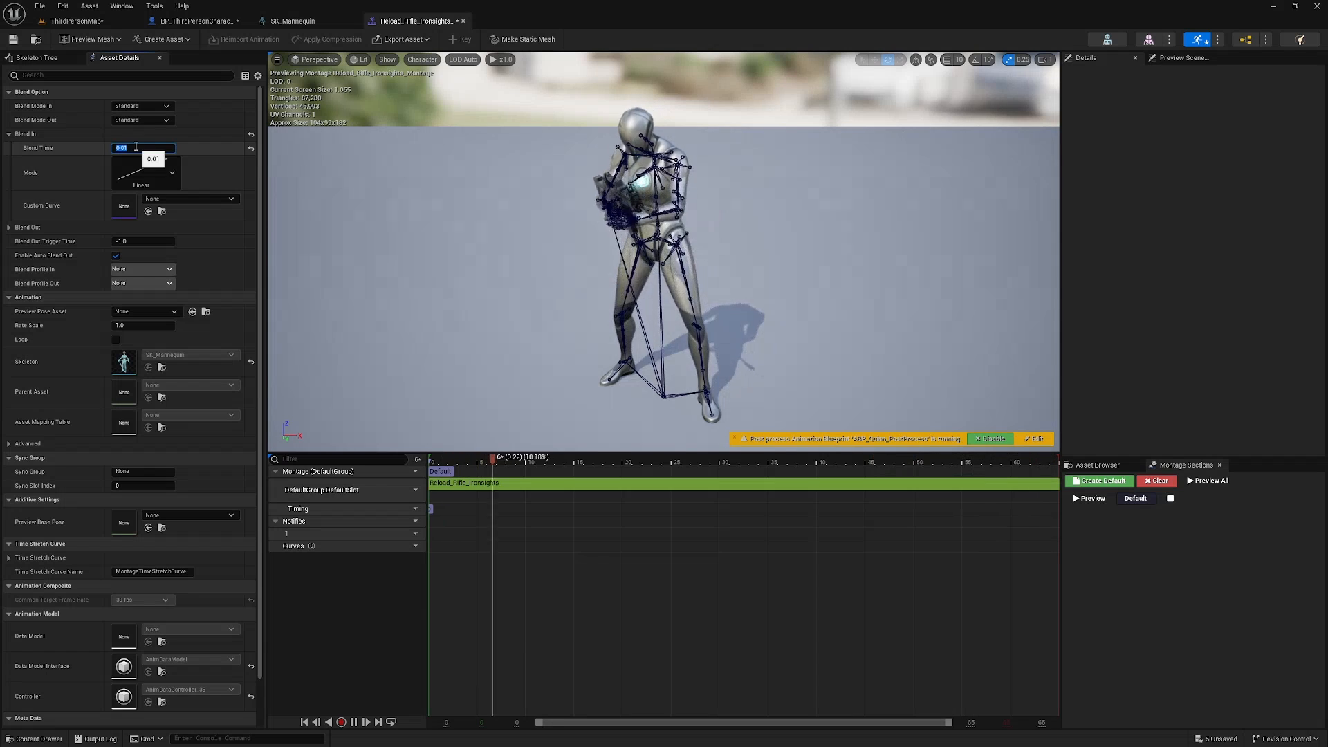
pyautogui.click(145, 241)
pyautogui.write('0.01')
pyautogui.press('Return')
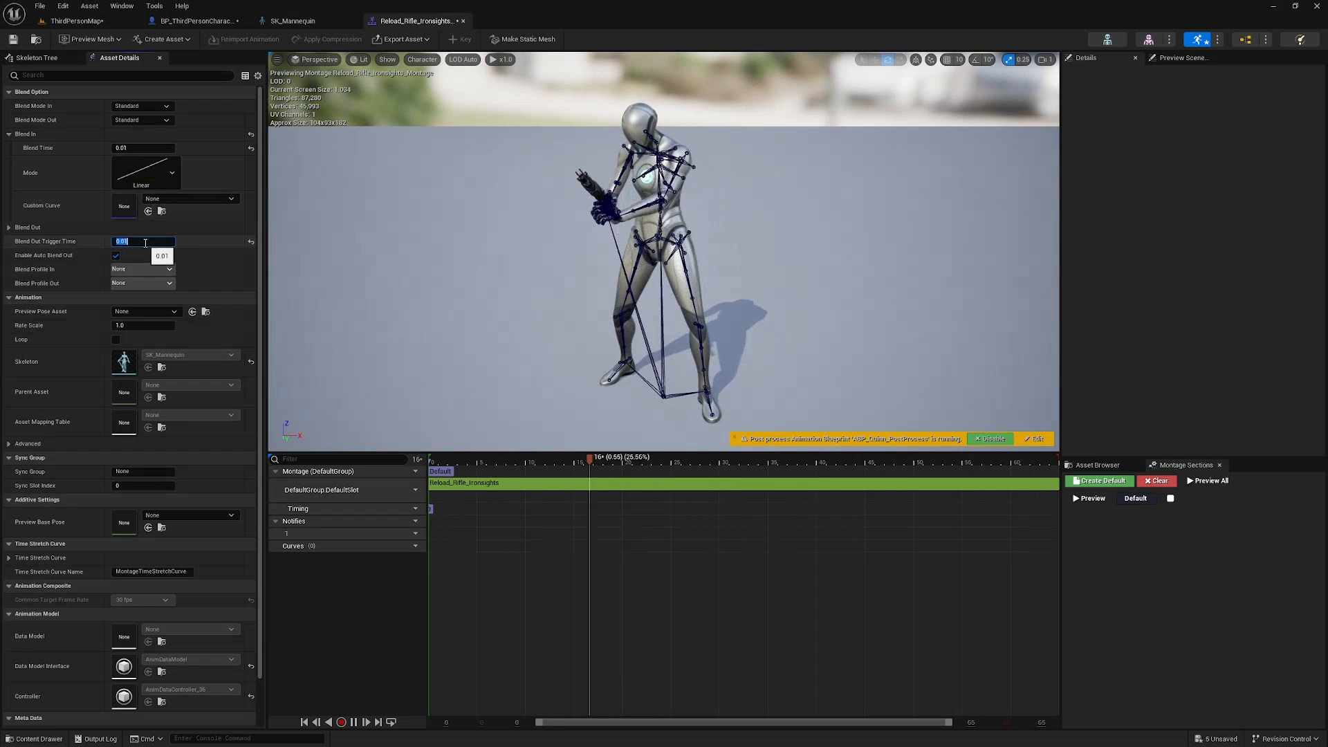
pyautogui.hotkey('ctrl', 's')
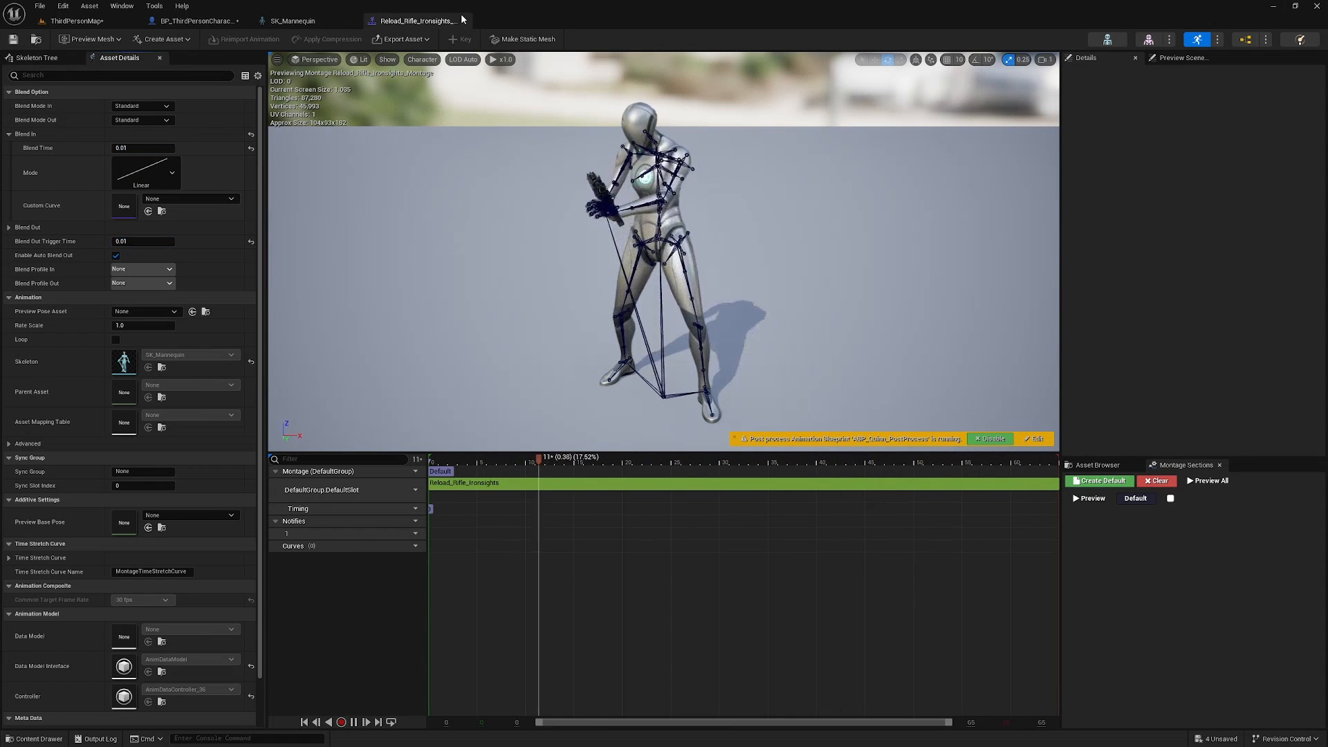
# Locate the character Mesh's animation blueprint in the project and open the AnimGraph of ABP_Manny beside it
pyautogui.click(290, 21)
pyautogui.click(124, 22)
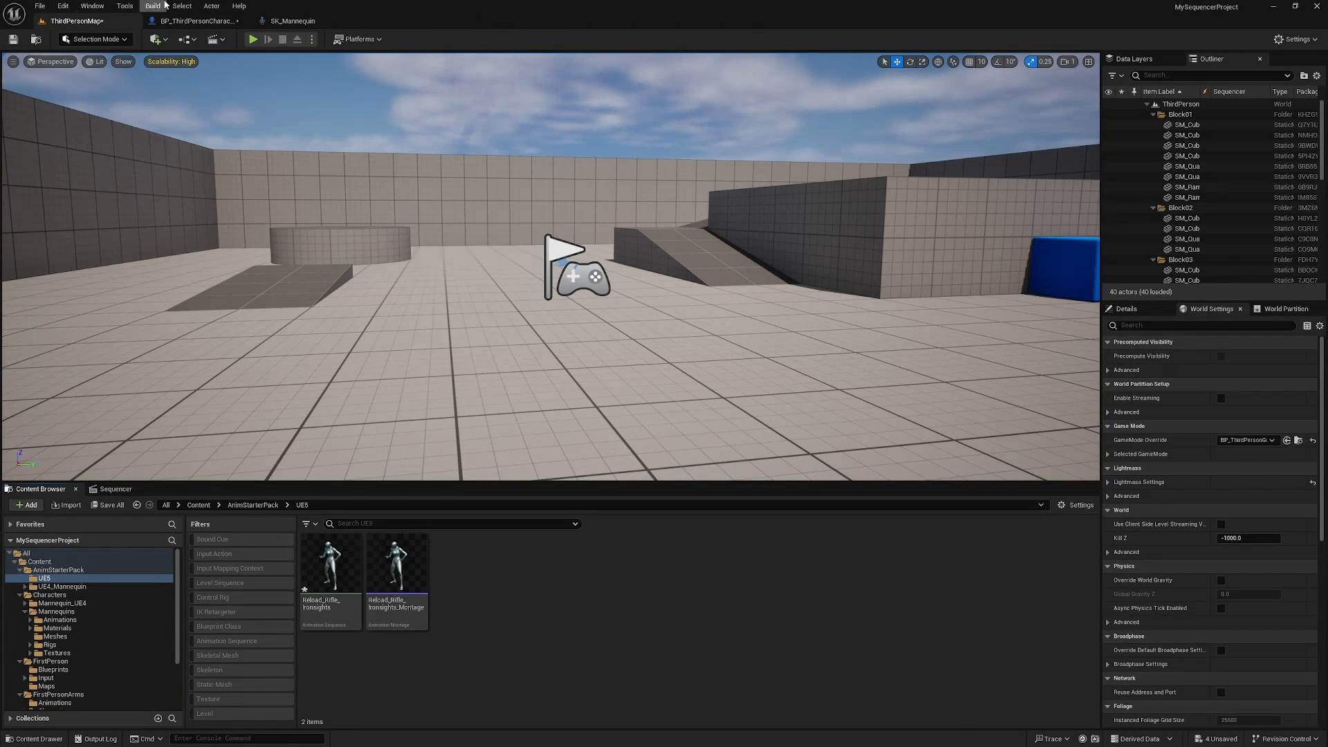
pyautogui.click(196, 20)
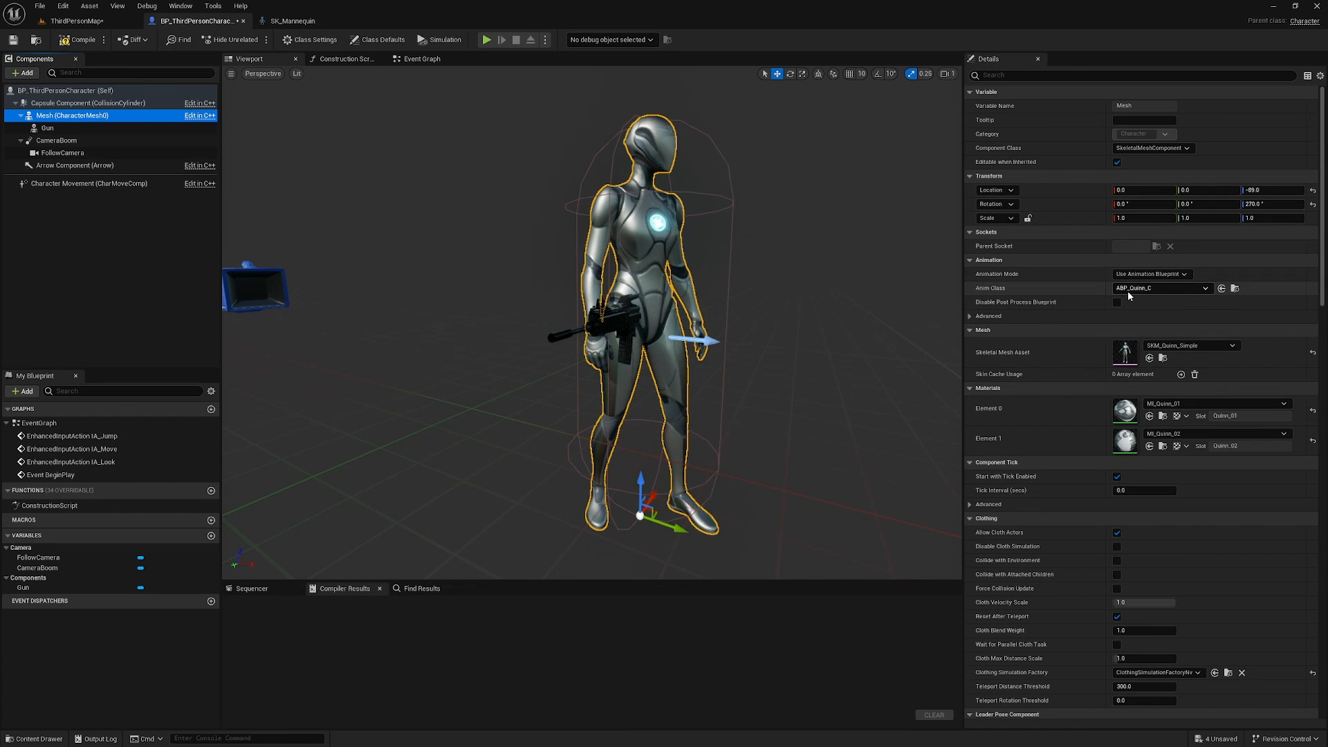
pyautogui.click(1235, 287)
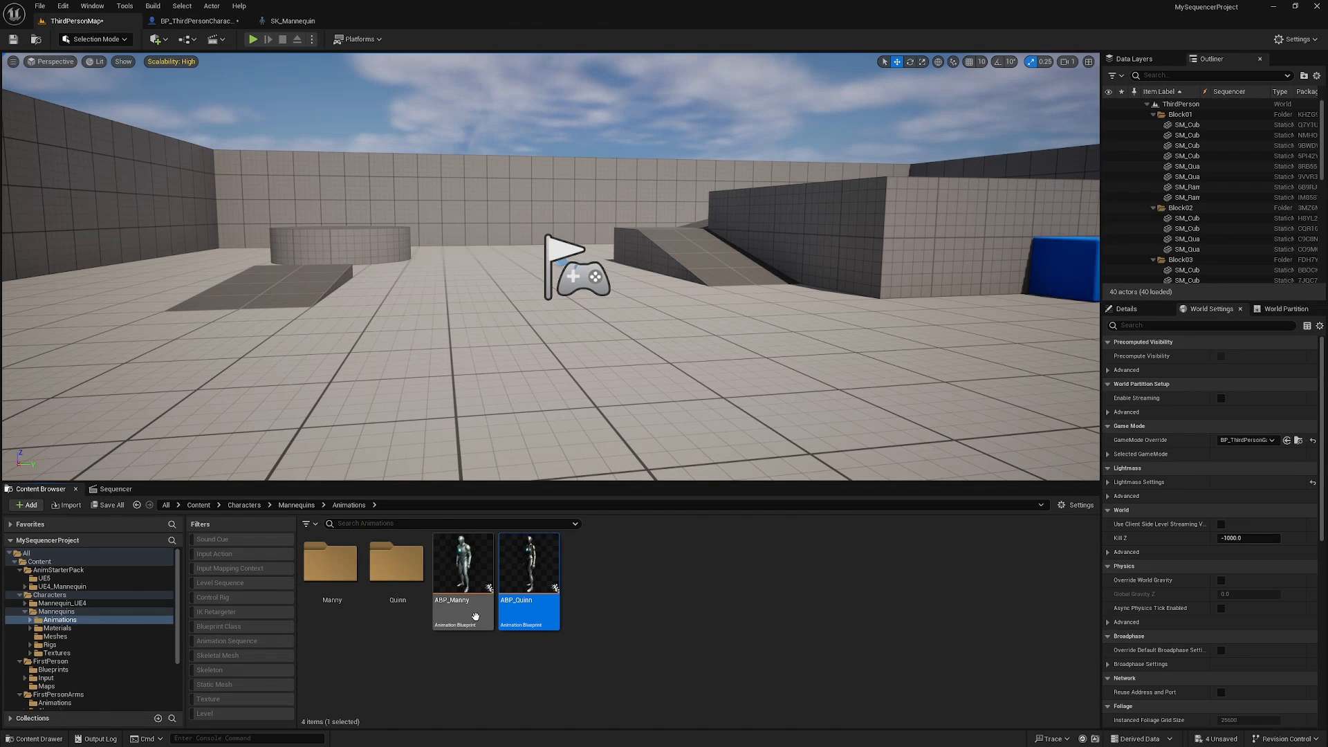
pyautogui.click(454, 572)
pyautogui.doubleClick(454, 572)
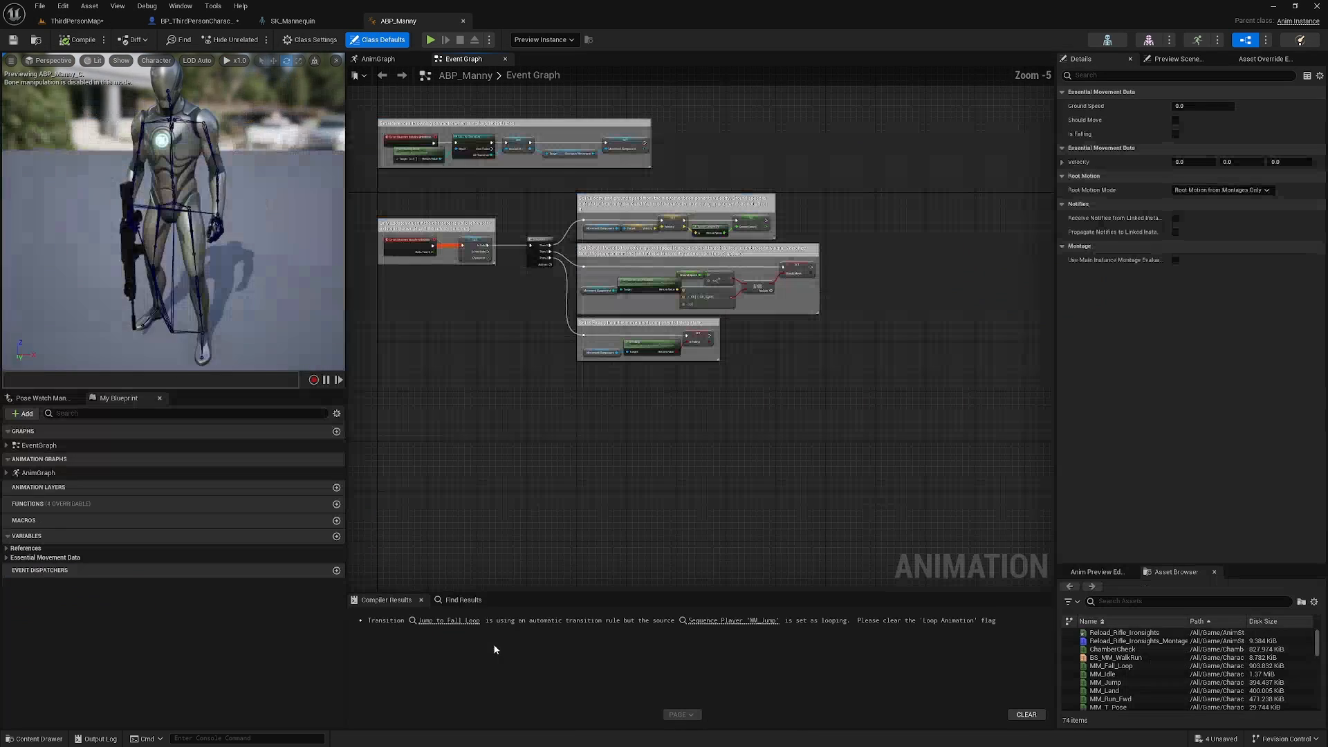
pyautogui.click(50, 474)
pyautogui.doubleClick(50, 475)
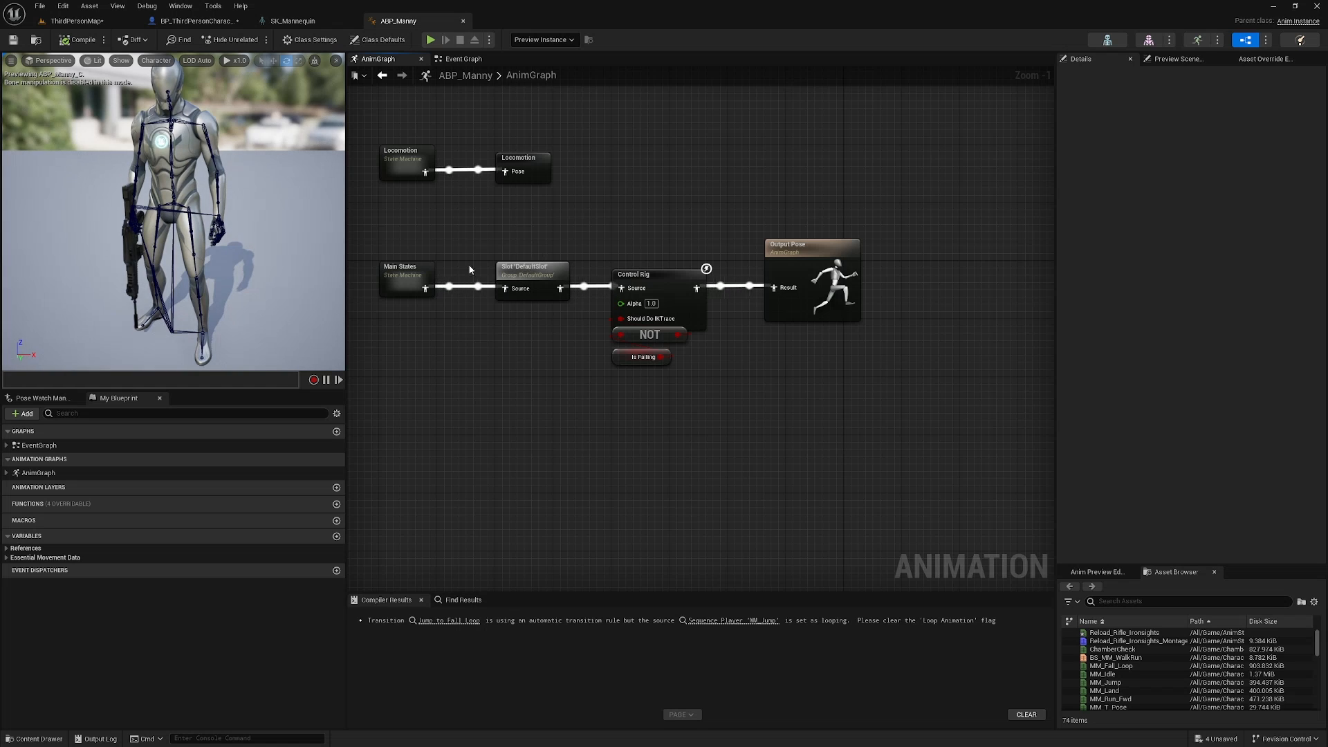
# Adjust the DefaultSlot node's position between Main States and Control Rig, then save and close ABP_Manny
pyautogui.moveTo(523, 307); pyautogui.dragTo(649, 367, button='right')
pyautogui.scroll(1, 617, 292)
pyautogui.moveTo(676, 331)
pyautogui.mouseDown()
pyautogui.moveTo(652, 359)
pyautogui.moveTo(662, 328)
pyautogui.mouseUp()
pyautogui.click(605, 354)
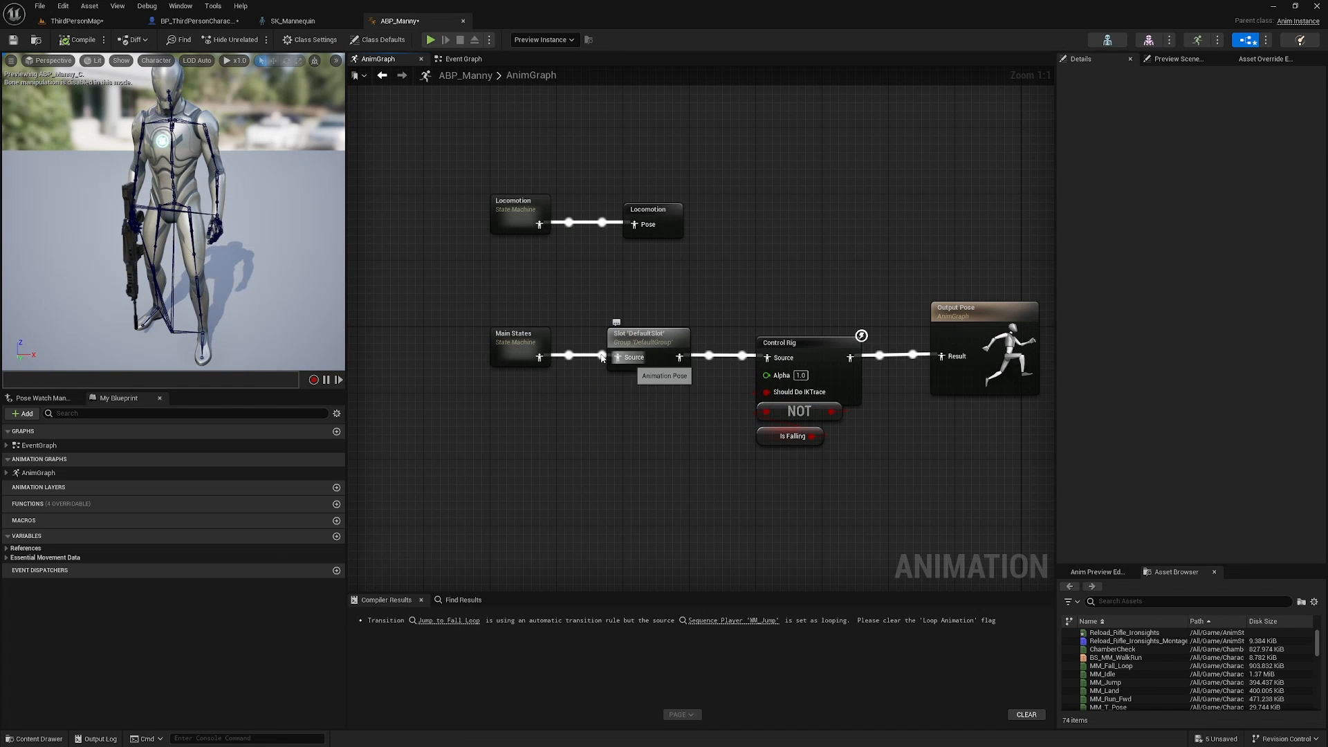
pyautogui.hotkey('ctrl', 's')
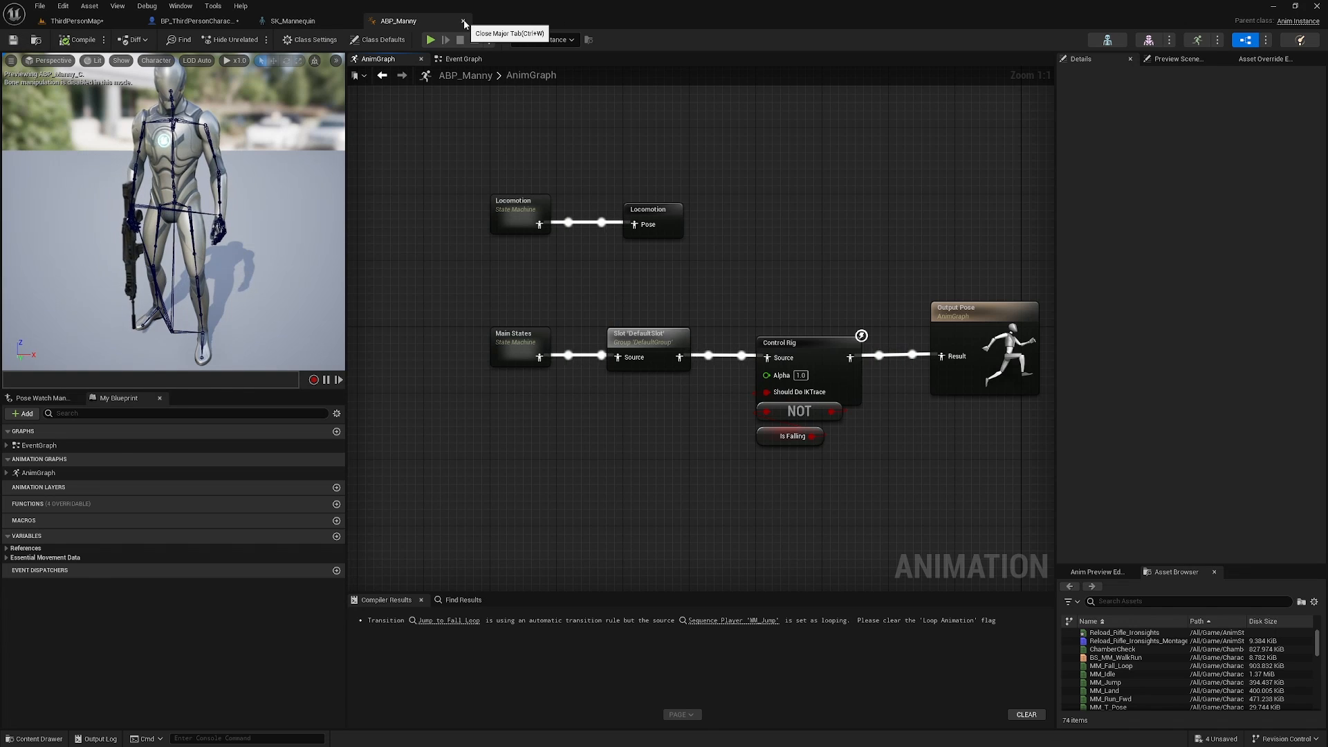
pyautogui.click(464, 23)
# Add an R keyboard event to an empty area of BP_ThirdPersonCharacter's event graph
pyautogui.click(197, 21)
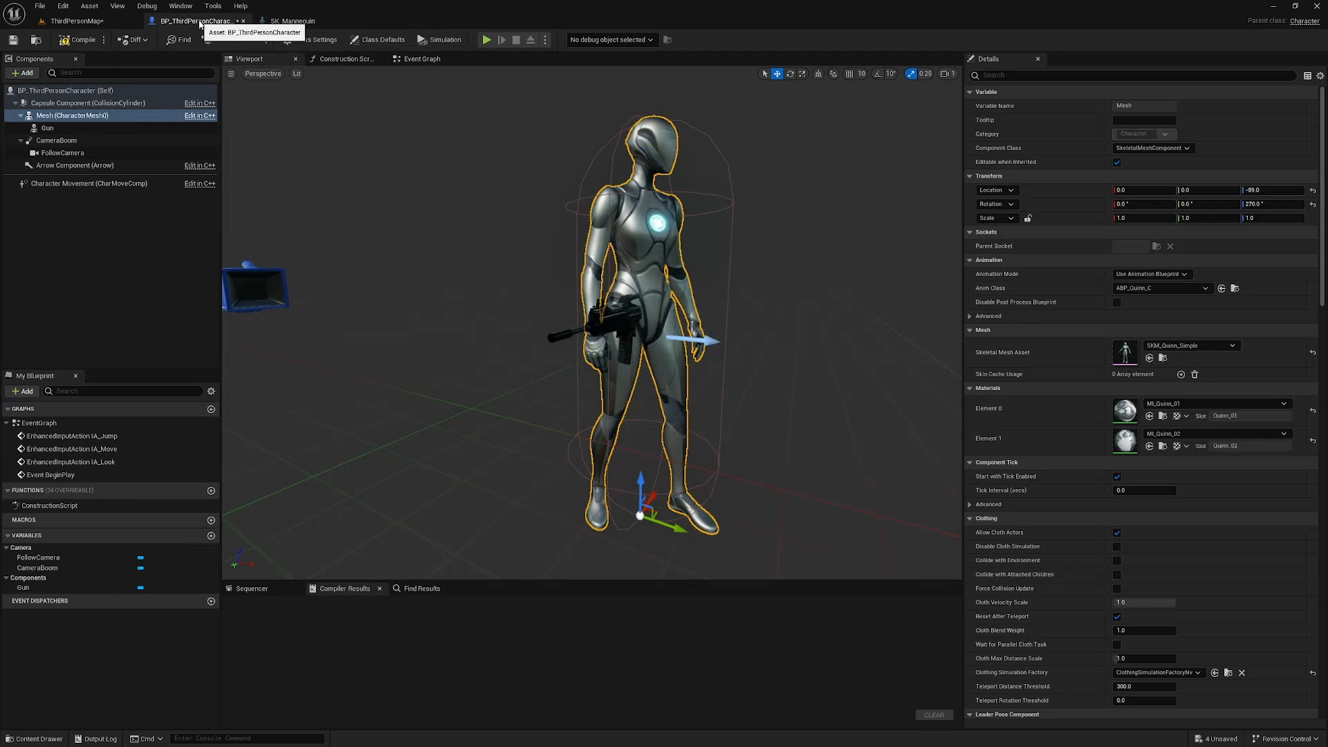
pyautogui.click(434, 61)
pyautogui.moveTo(671, 487); pyautogui.dragTo(718, 238, button='right')
pyautogui.scroll(4, 480, 347)
pyautogui.rightClick(359, 328)
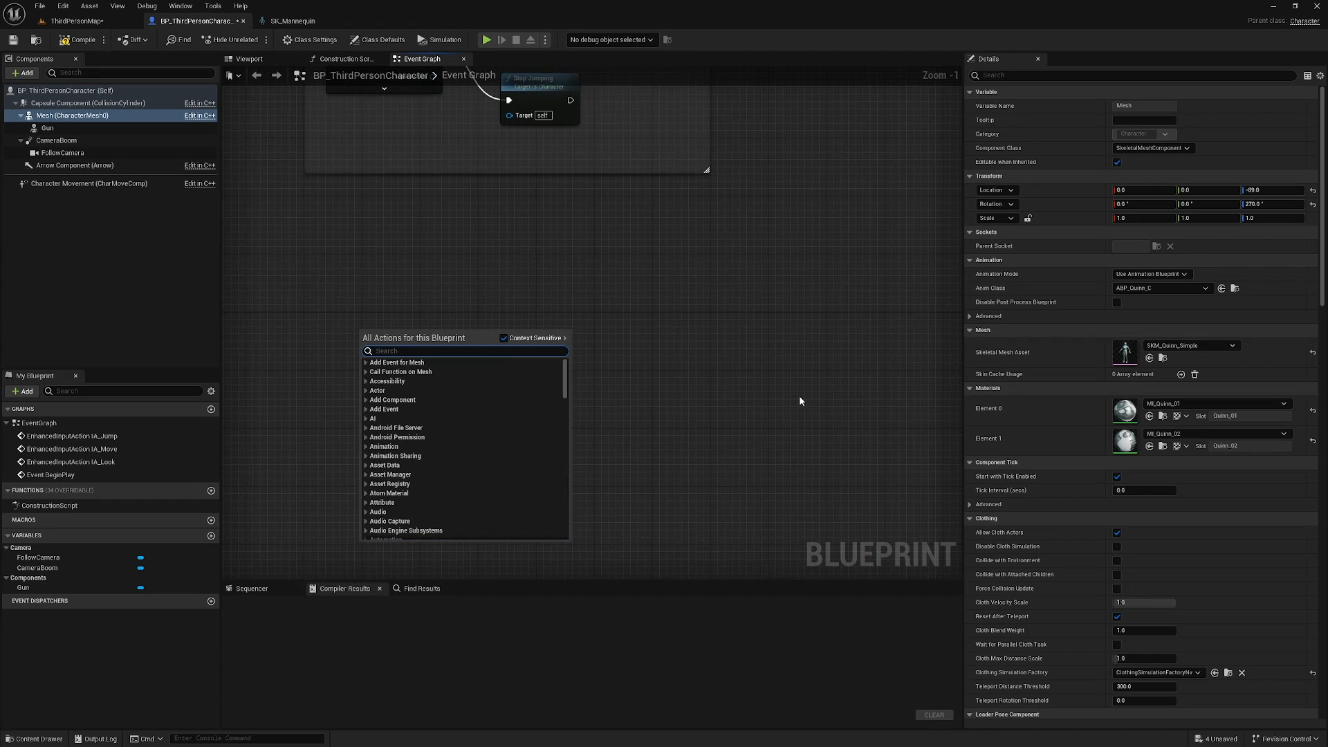
pyautogui.write('r key')
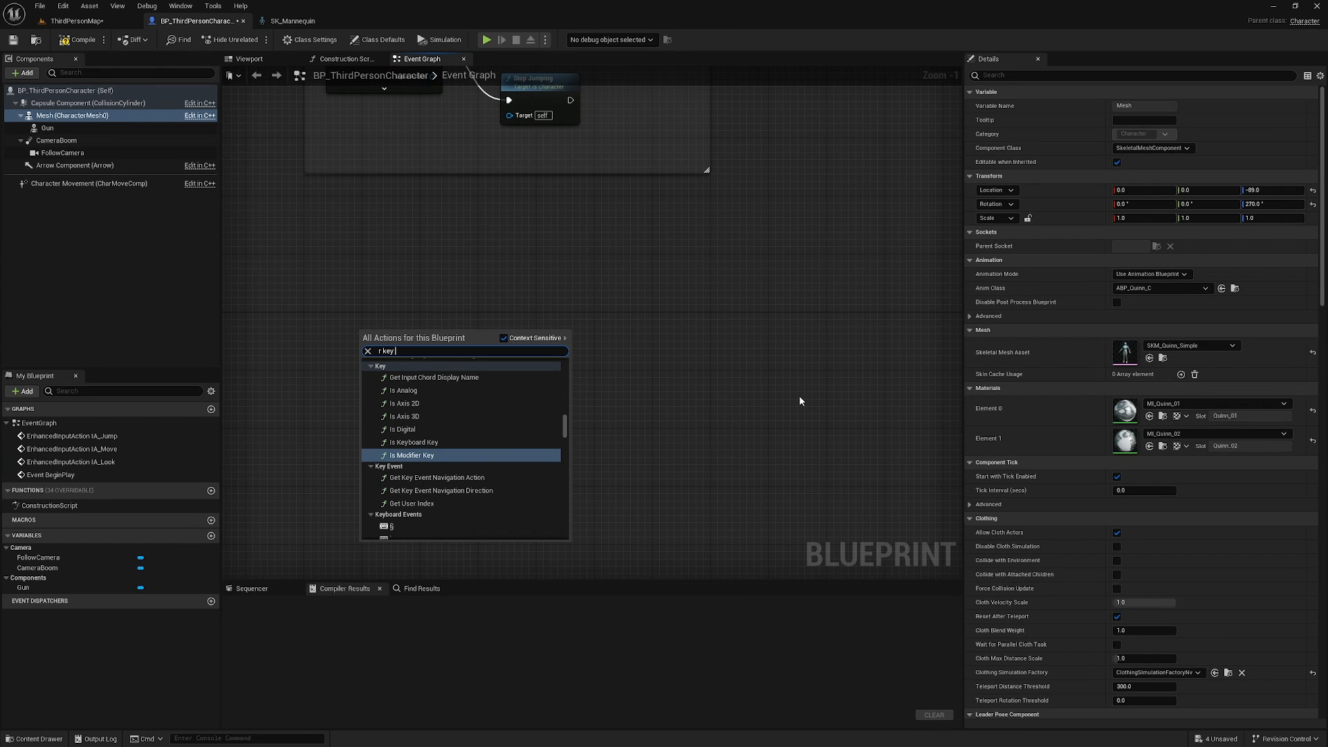
pyautogui.write(' event')
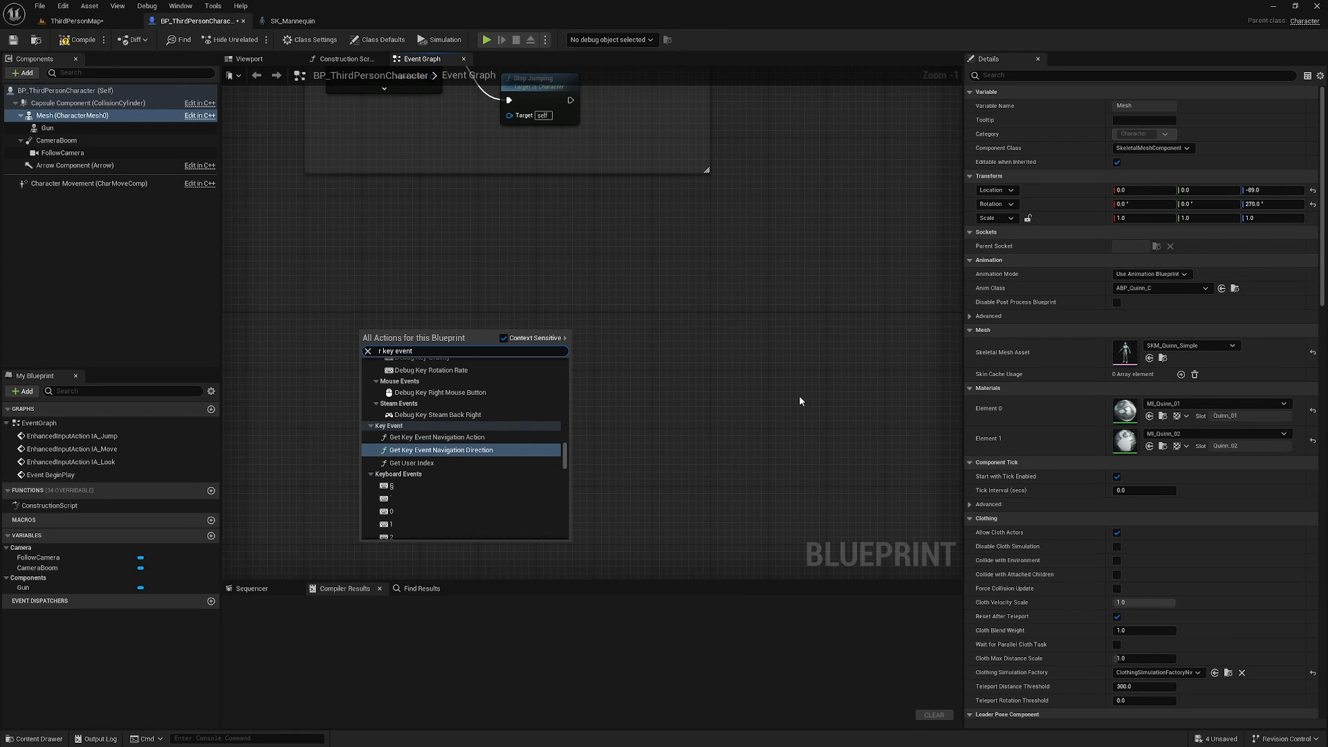
pyautogui.press('BackSpace')
pyautogui.press('BackSpace')
pyautogui.press('BackSpace')
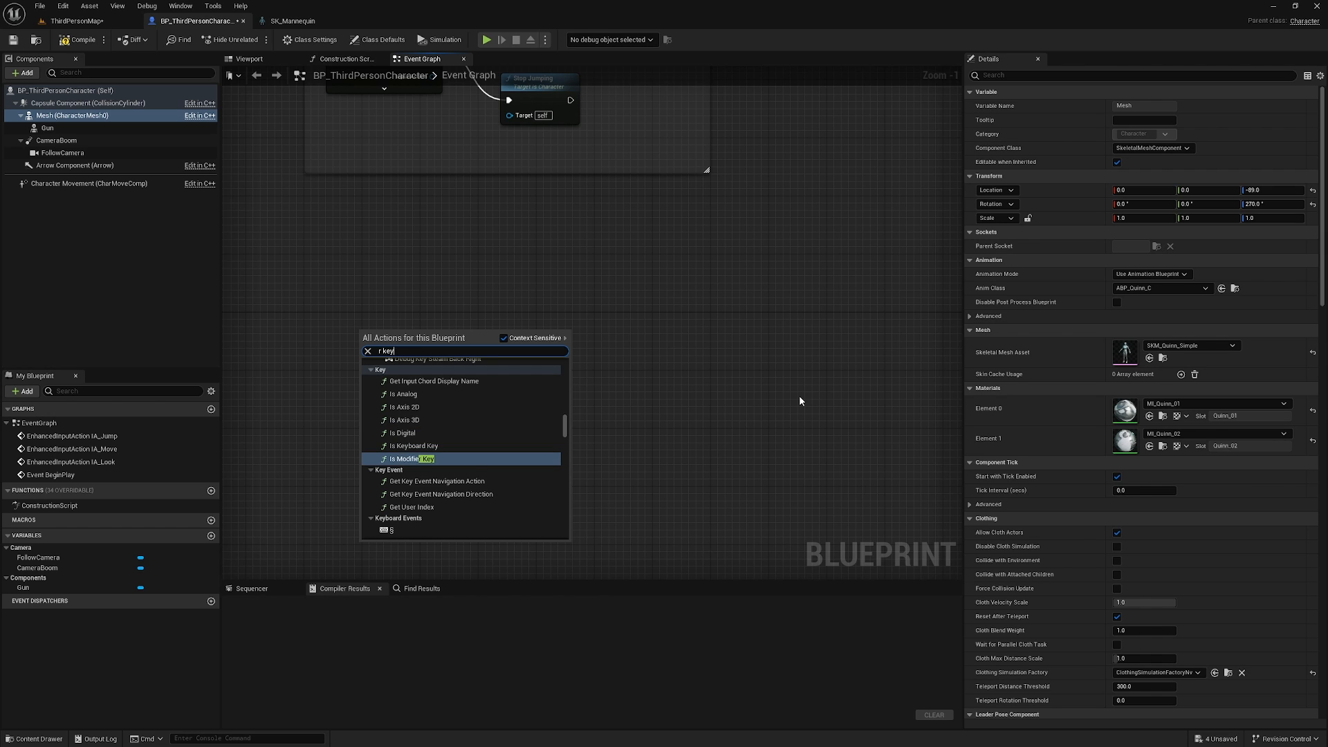
pyautogui.write('board eve')
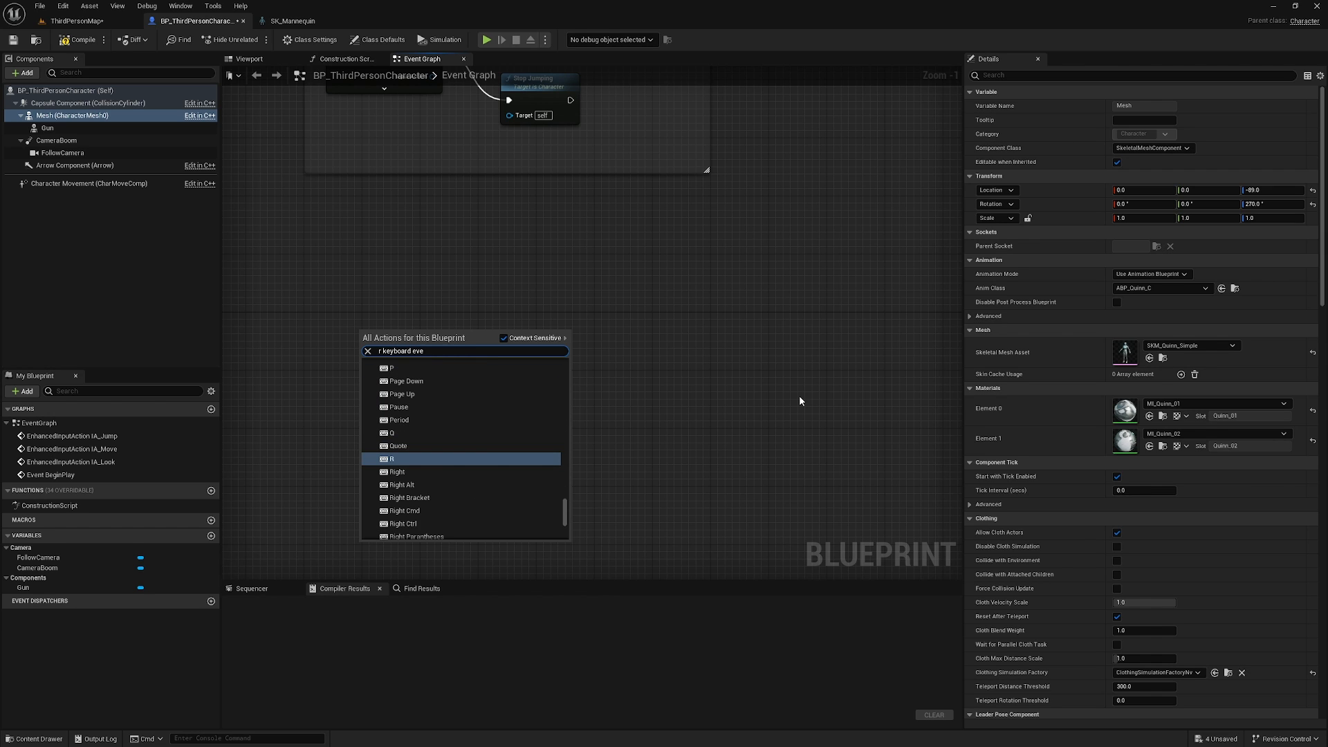
pyautogui.press('Return')
pyautogui.scroll(1, 253, 351)
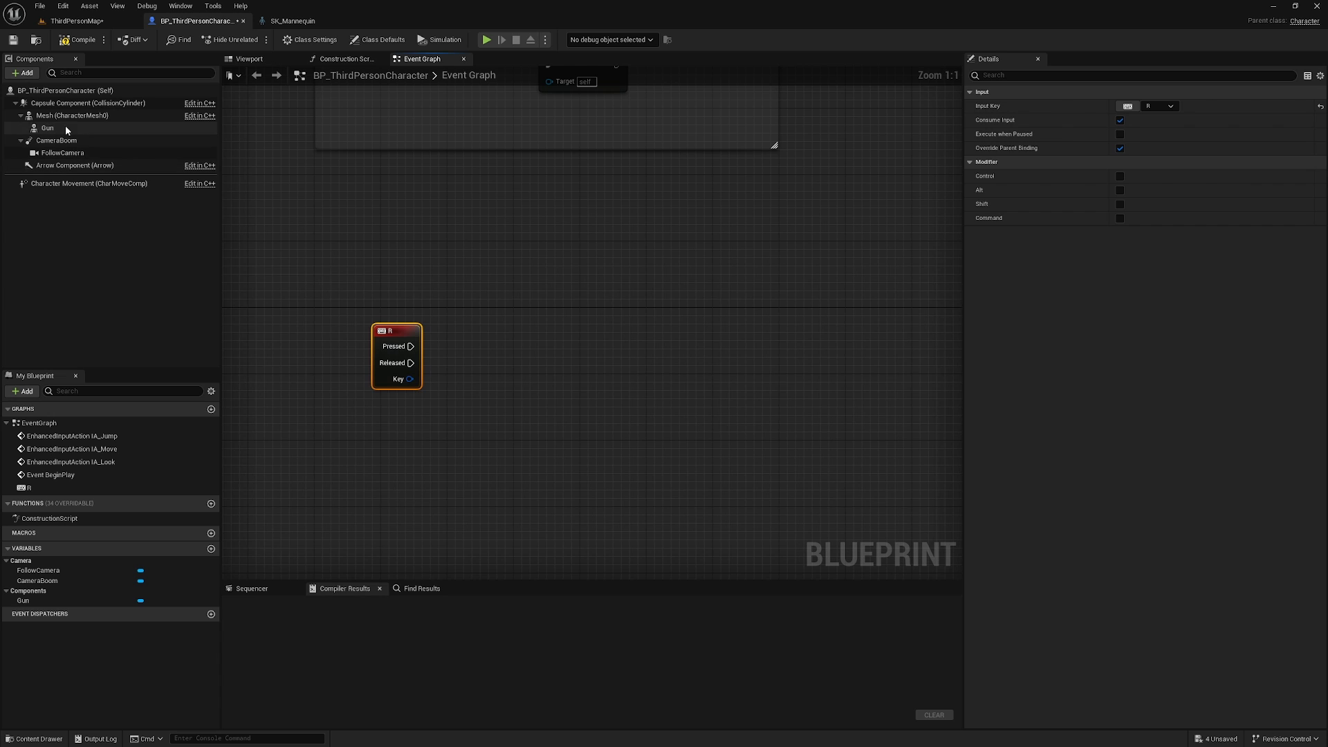
# Add a Play Montage node for the Mesh component, triggered when R is pressed, and assign Reload_Rifle_Ironsights_Montage to it
pyautogui.moveTo(70, 116); pyautogui.dragTo(540, 323)
pyautogui.write('play mo')
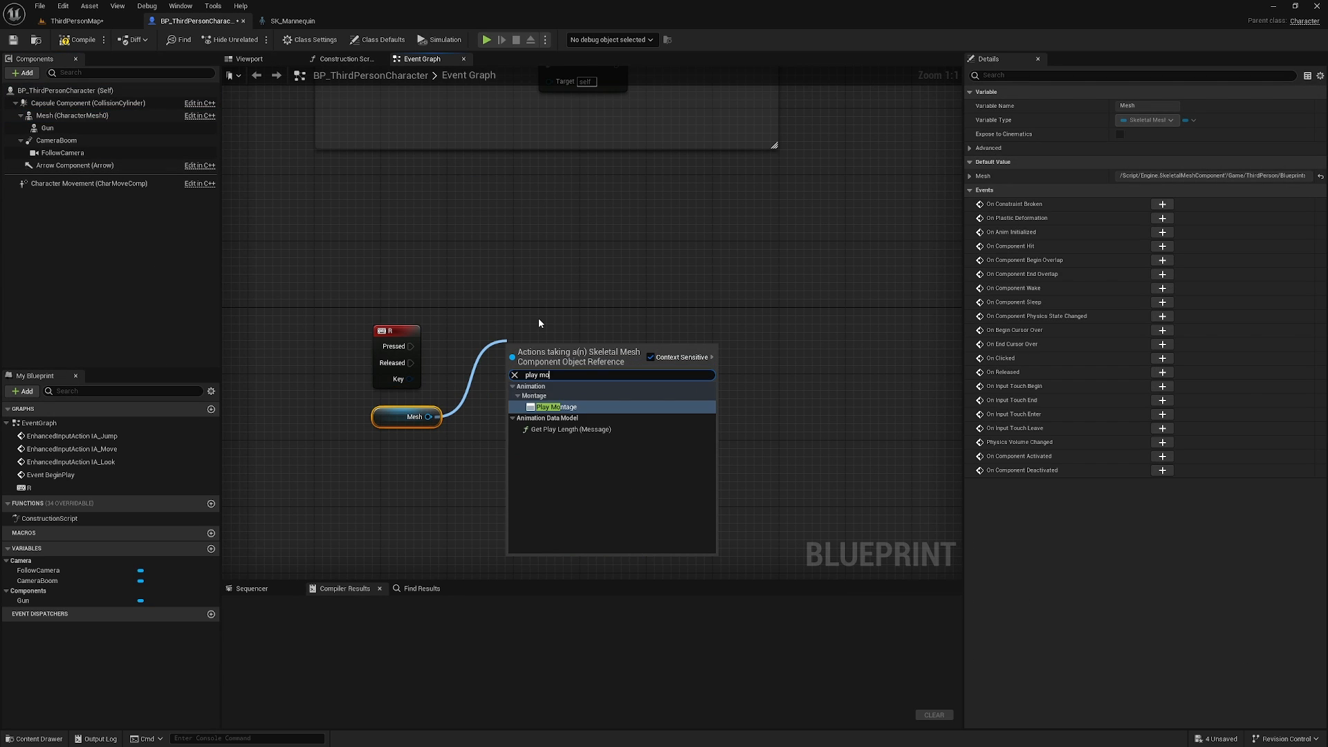
pyautogui.write('ntag')
pyautogui.press('Return')
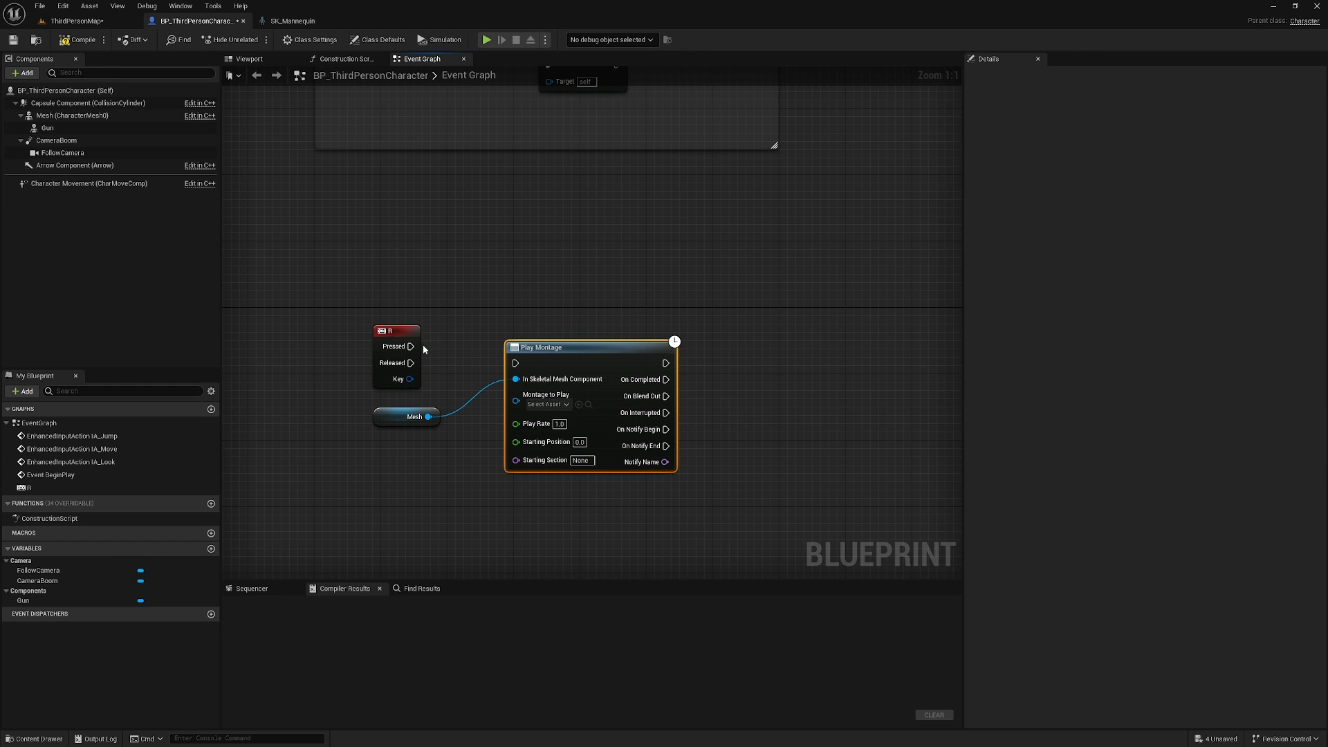
pyautogui.moveTo(536, 354); pyautogui.dragTo(528, 337)
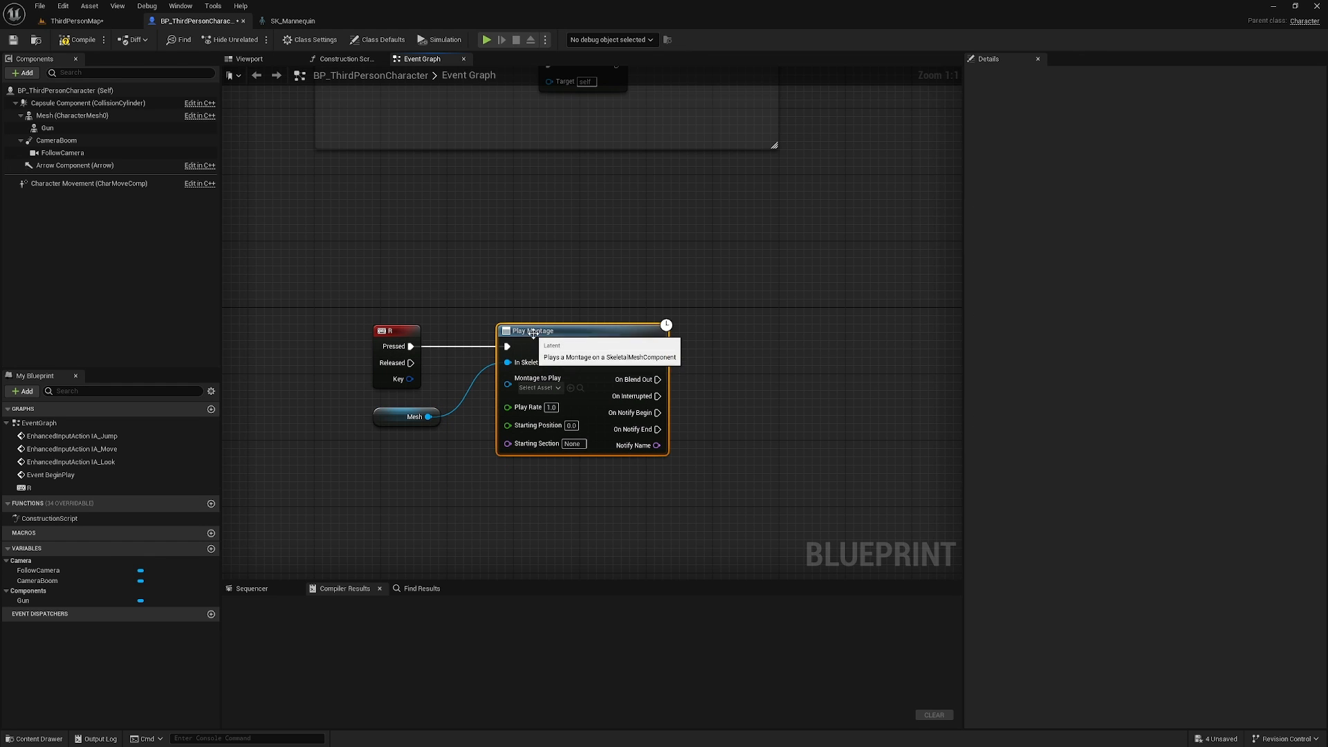
pyautogui.click(540, 387)
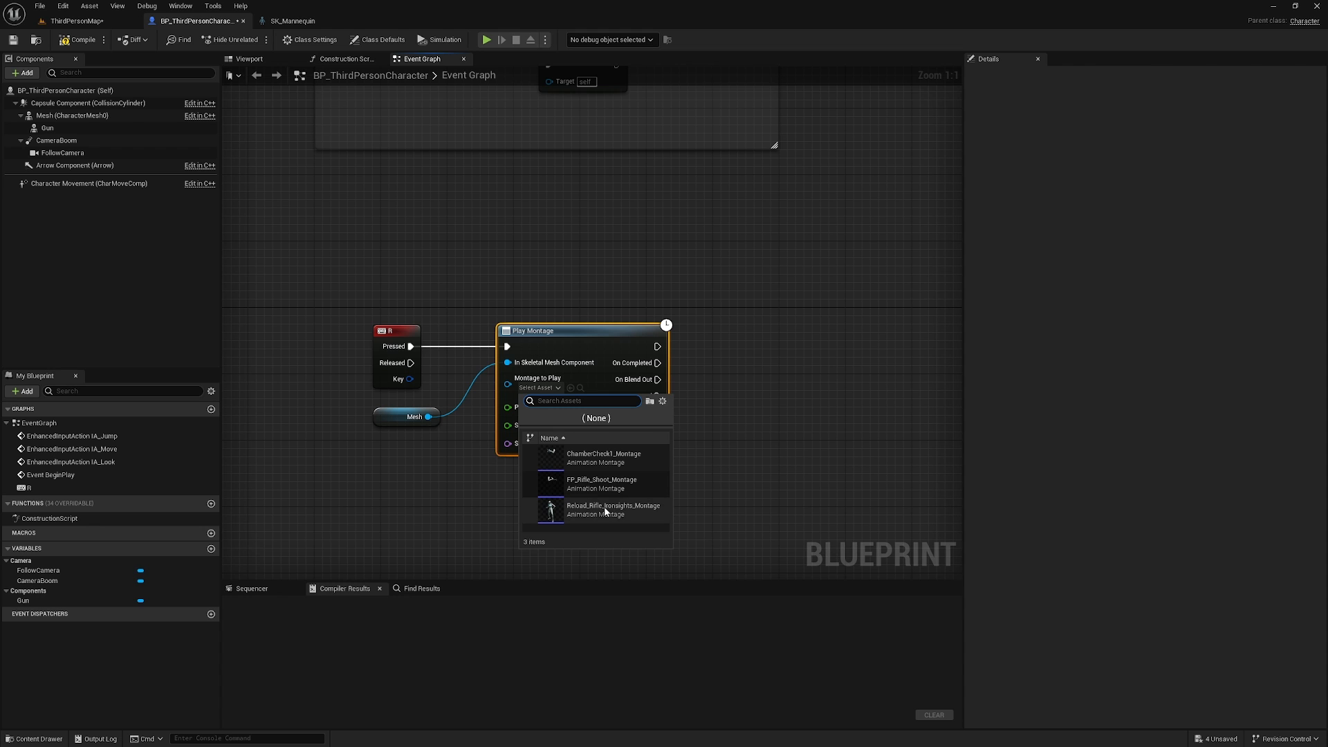
pyautogui.click(623, 509)
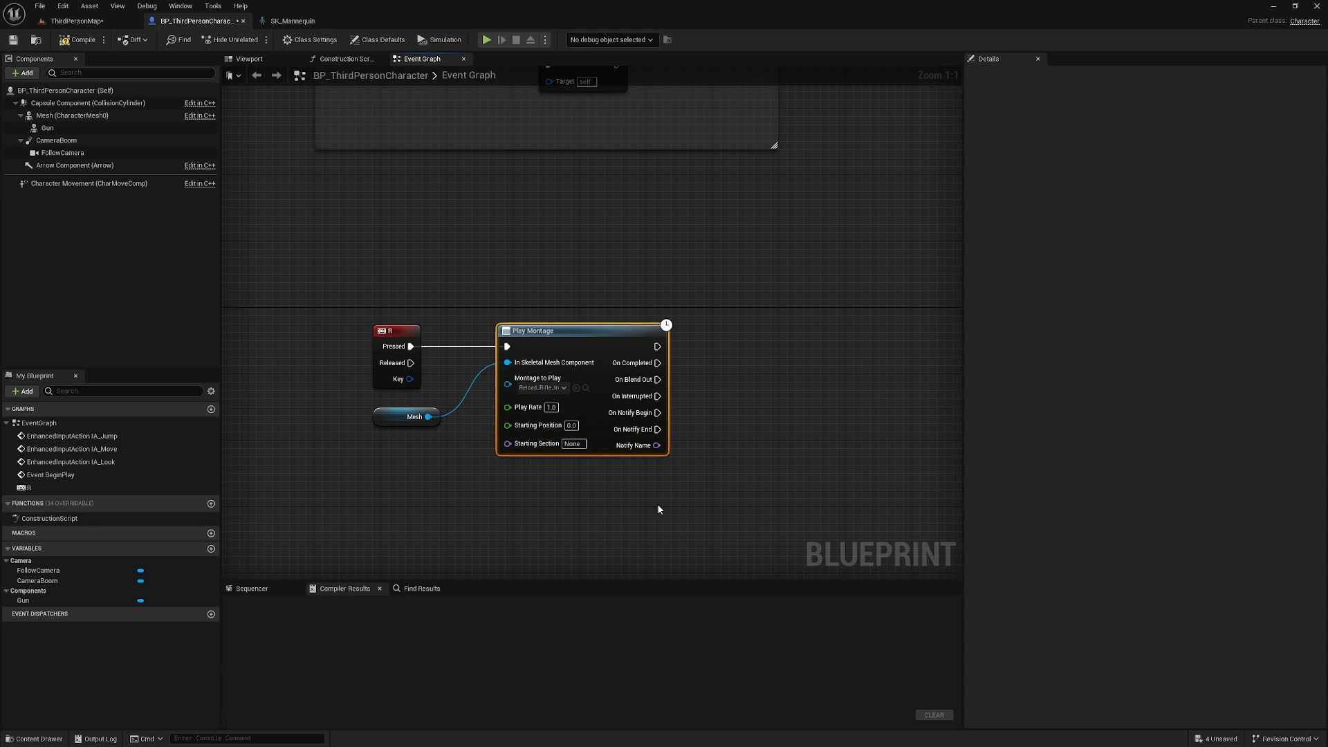
# Add a Play Animation node for the Gun component in the event graph and connect it after Play Montage
pyautogui.moveTo(658, 510); pyautogui.dragTo(671, 427, button='right')
pyautogui.moveTo(73, 130); pyautogui.dragTo(579, 411)
pyautogui.moveTo(678, 282); pyautogui.dragTo(736, 218)
pyautogui.write('playa nmim')
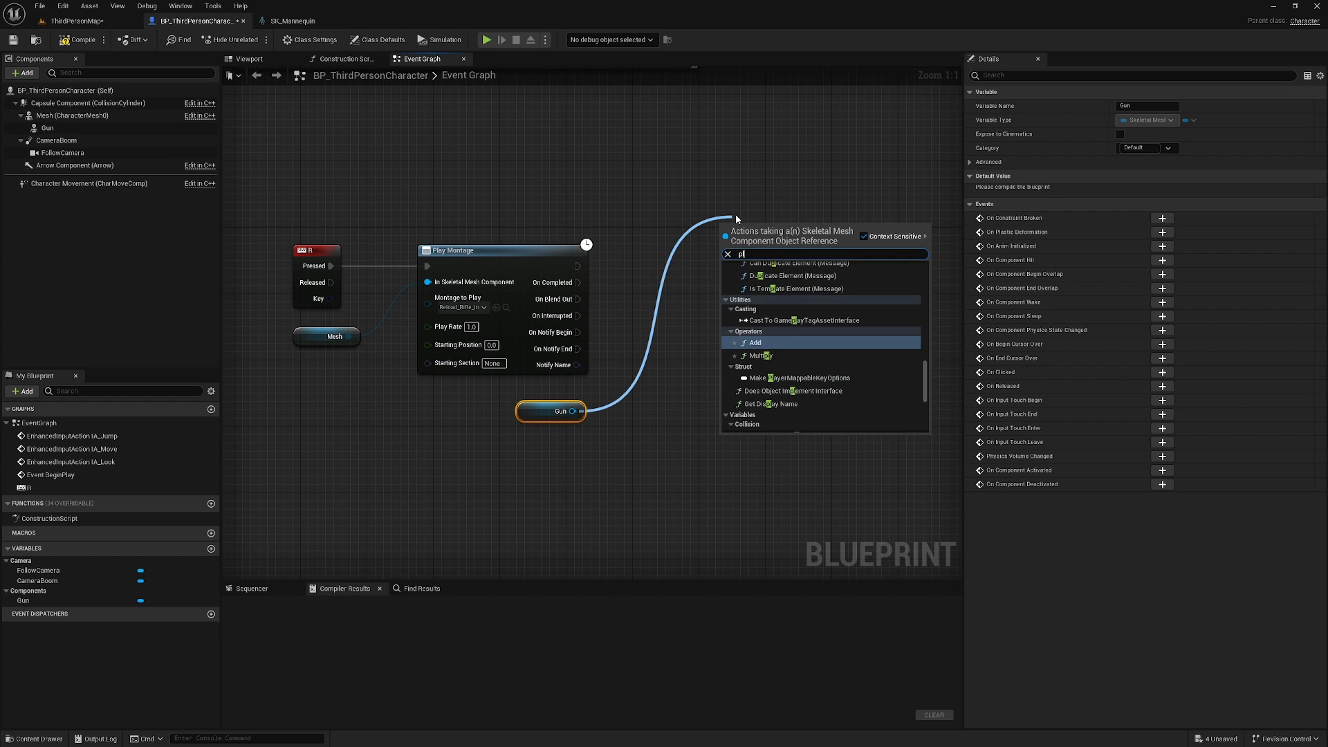
pyautogui.press('BackSpace')
pyautogui.press('BackSpace')
pyautogui.press('BackSpace')
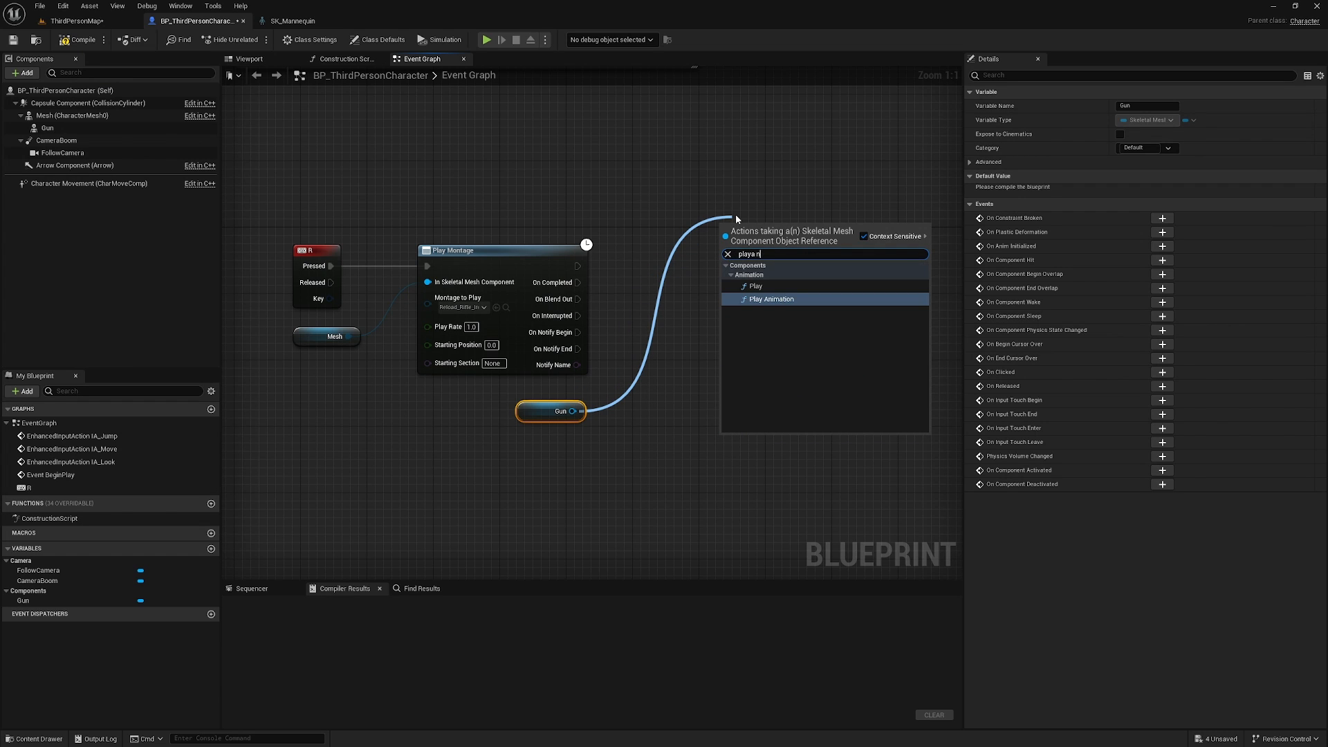
pyautogui.press('Return')
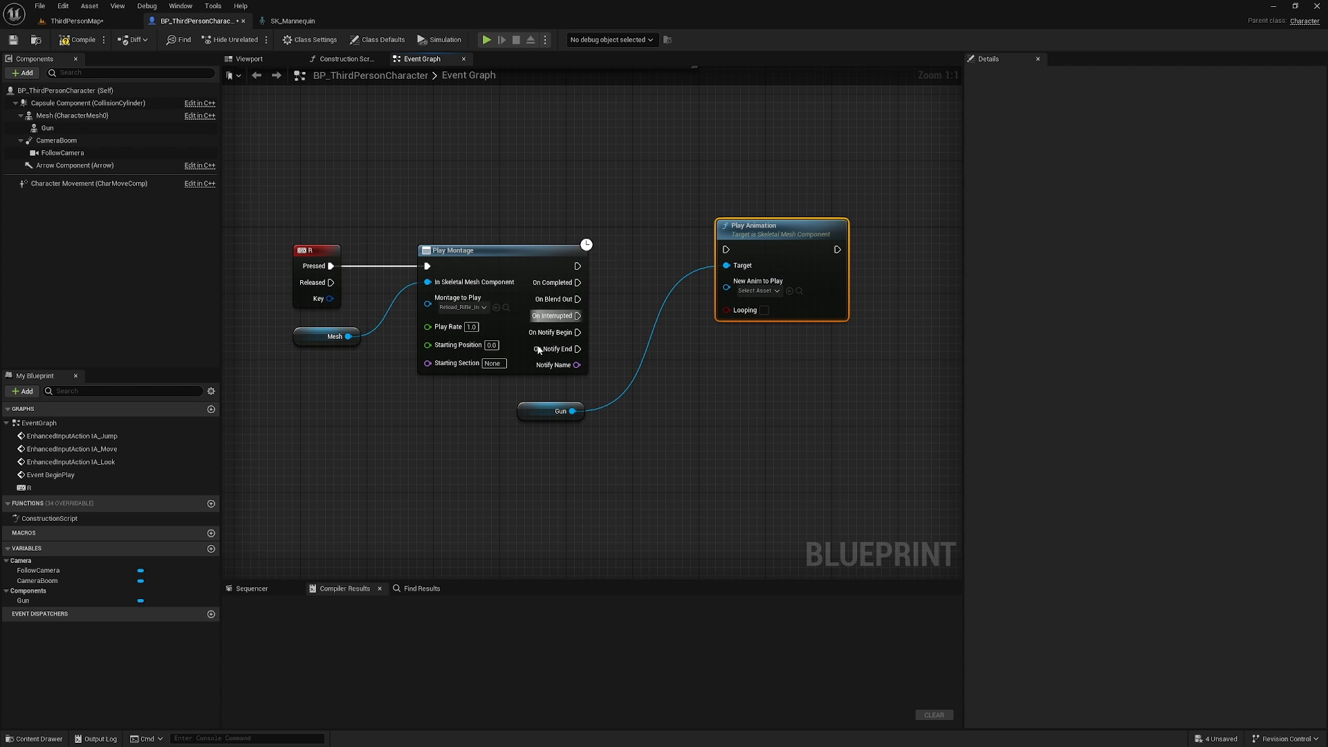
pyautogui.moveTo(729, 250); pyautogui.dragTo(729, 250)
pyautogui.moveTo(760, 231); pyautogui.dragTo(734, 249)
# Search the Play Animation node's New Anim to Play assets for "reload" and examine the rifle reload animations
pyautogui.click(739, 307)
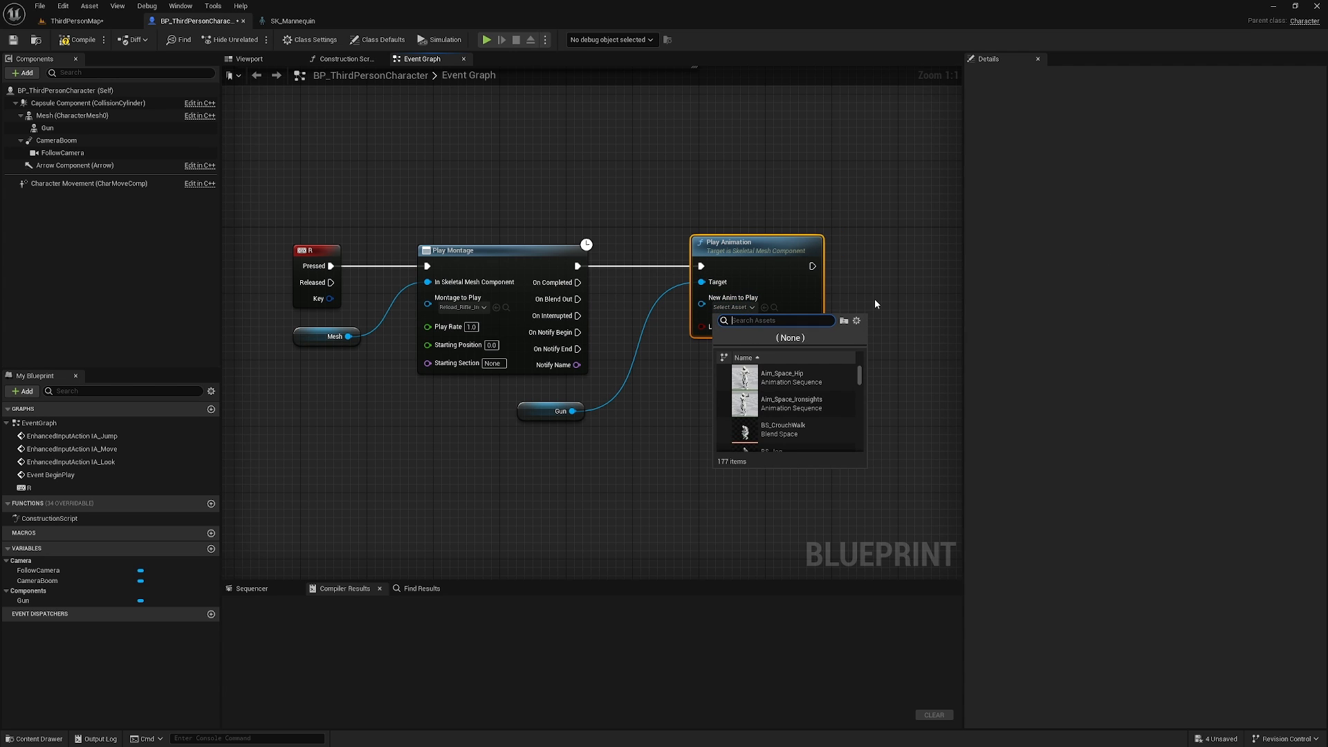
pyautogui.write('reload')
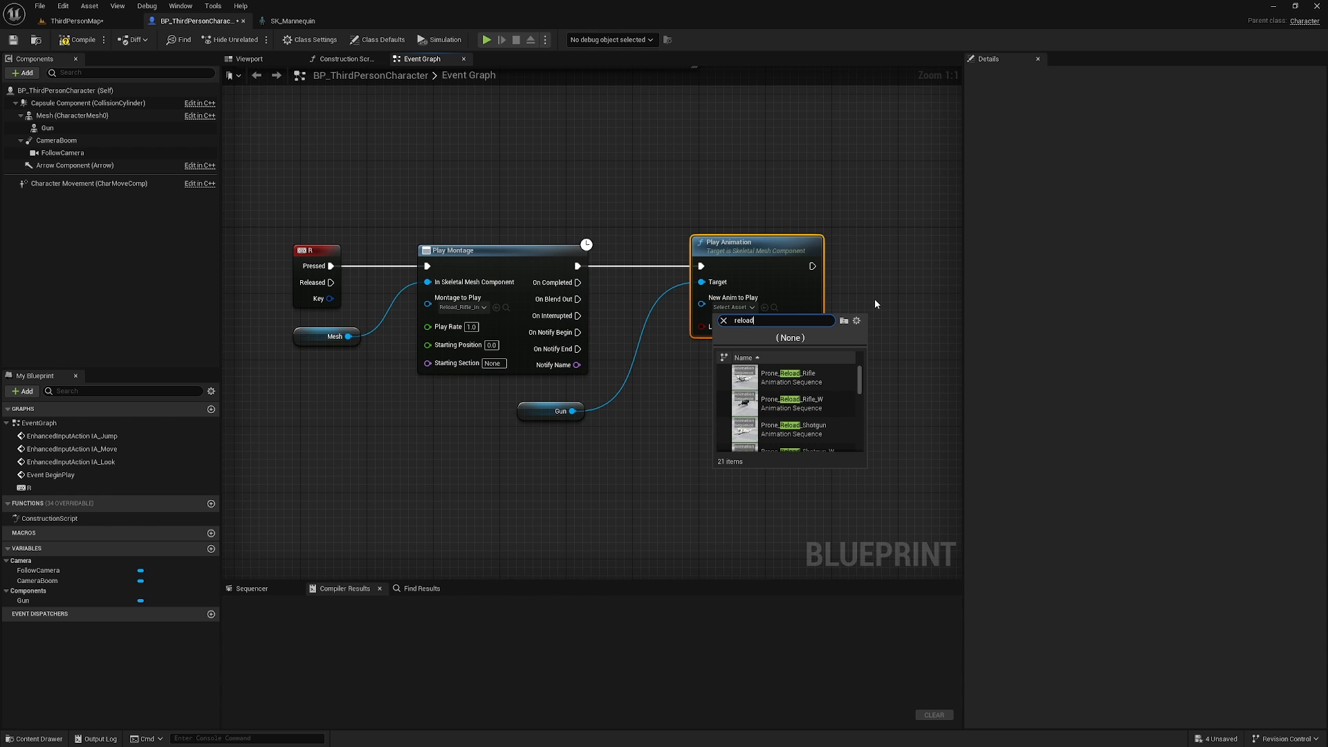
pyautogui.moveTo(841, 367)
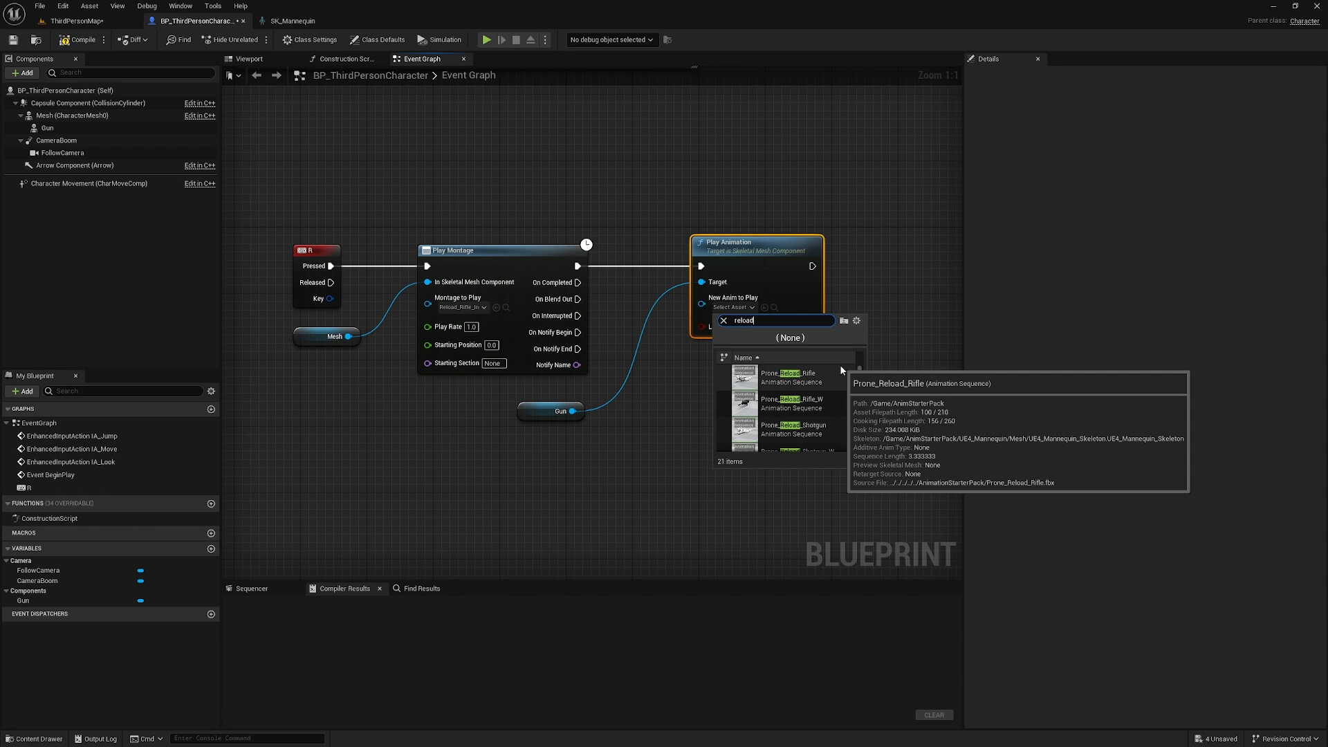
pyautogui.moveTo(804, 396)
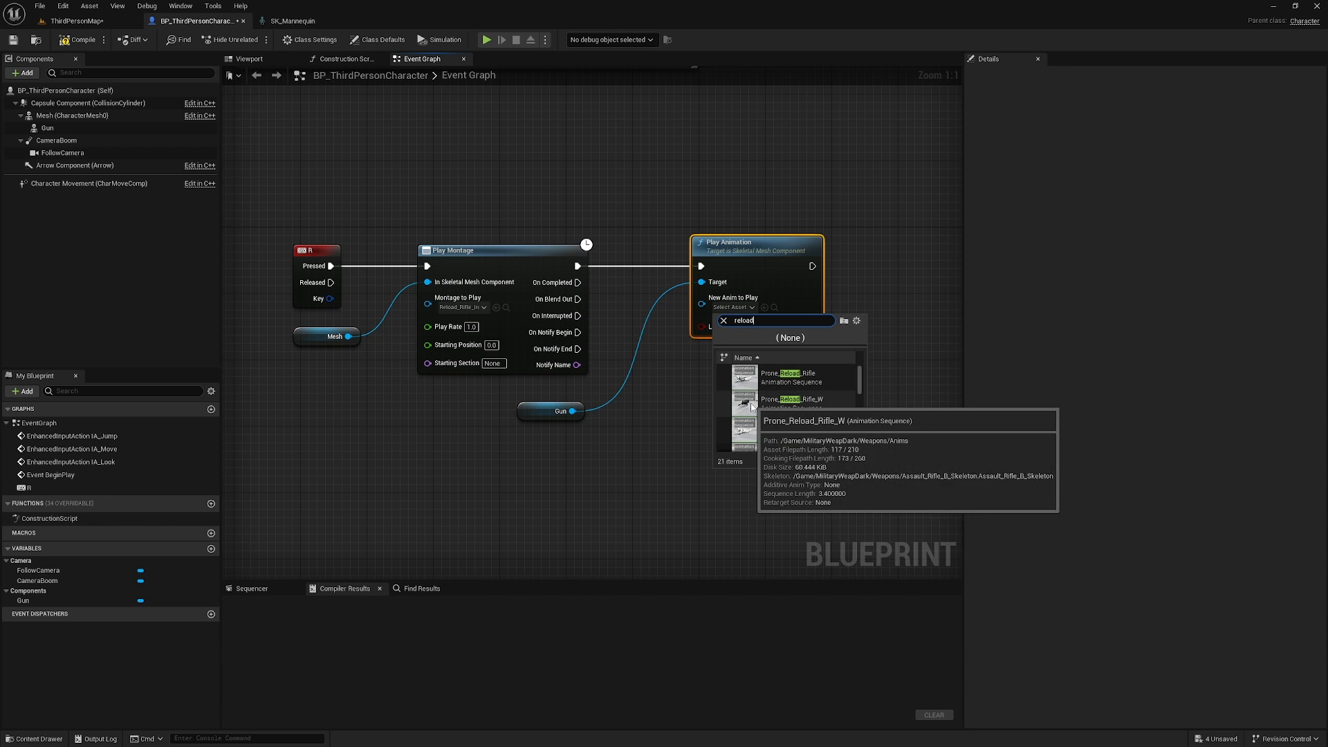
pyautogui.scroll(-5, 804, 396)
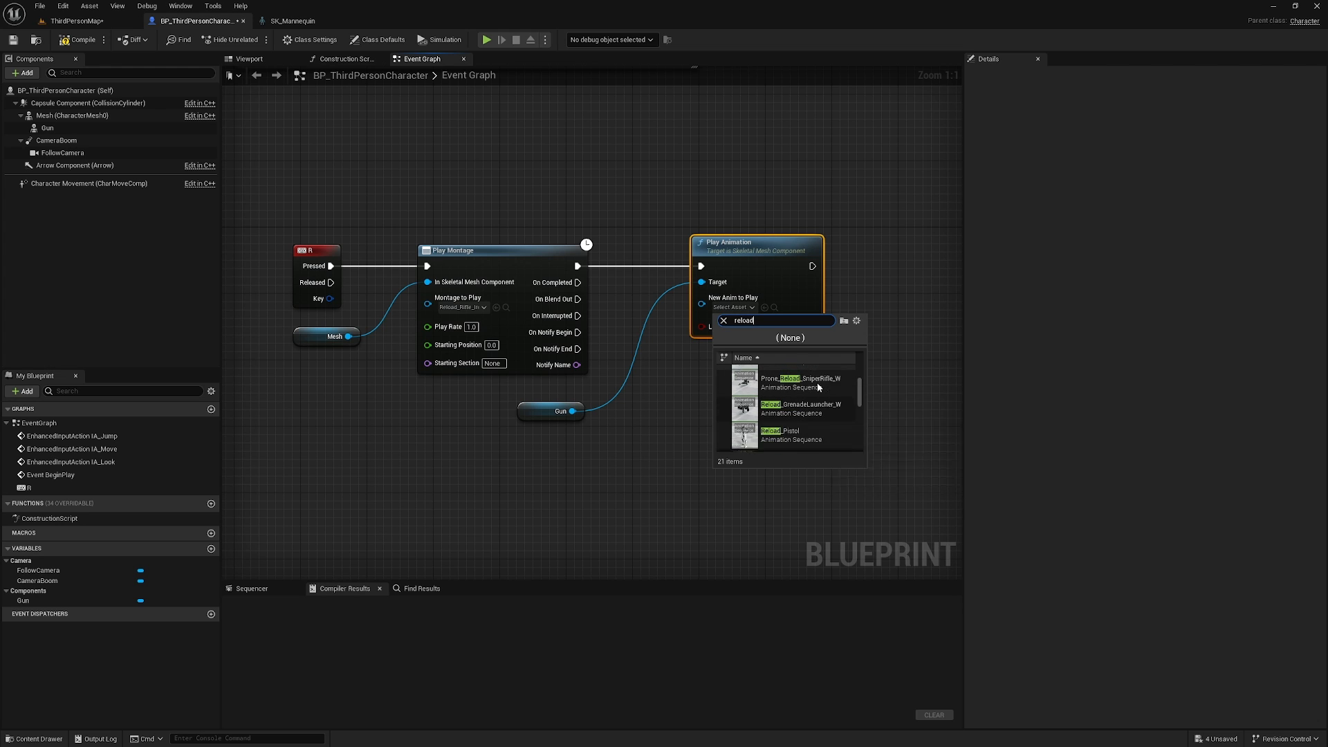
pyautogui.scroll(-2, 826, 410)
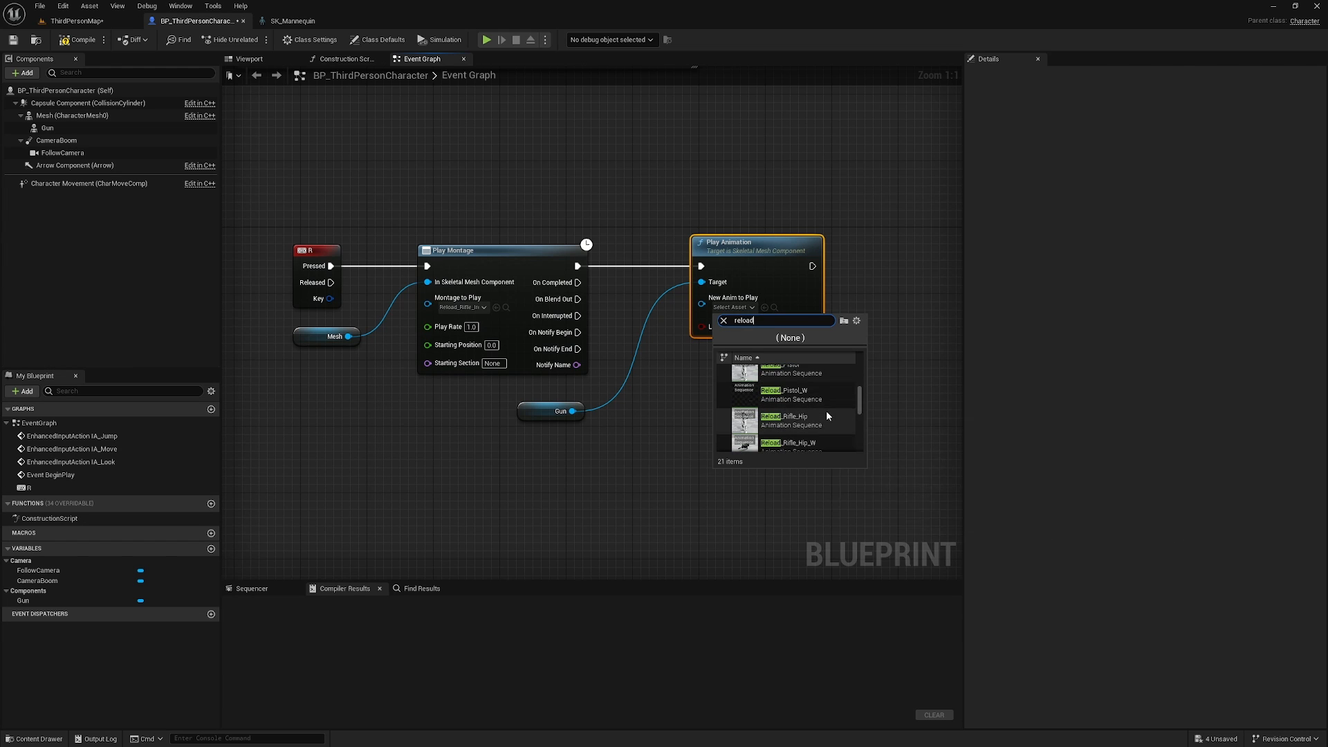
pyautogui.scroll(-2, 817, 406)
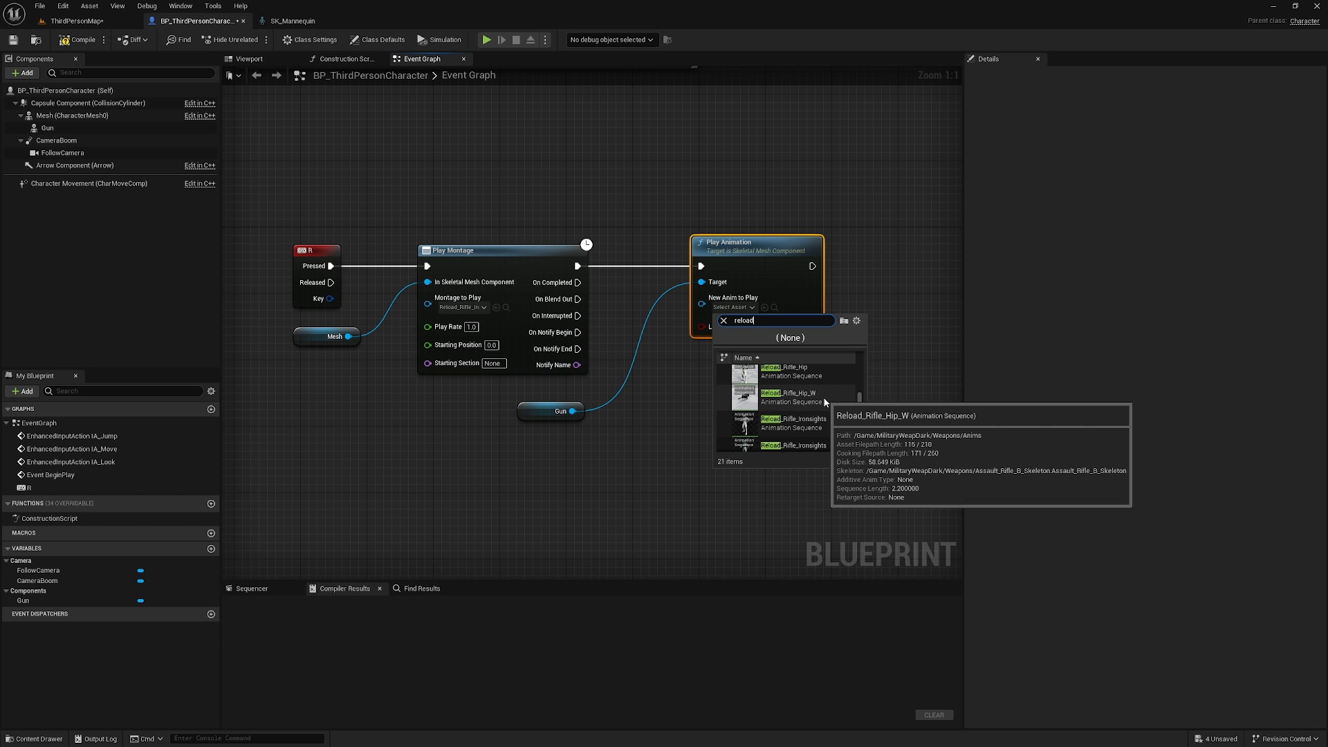
pyautogui.click(868, 257)
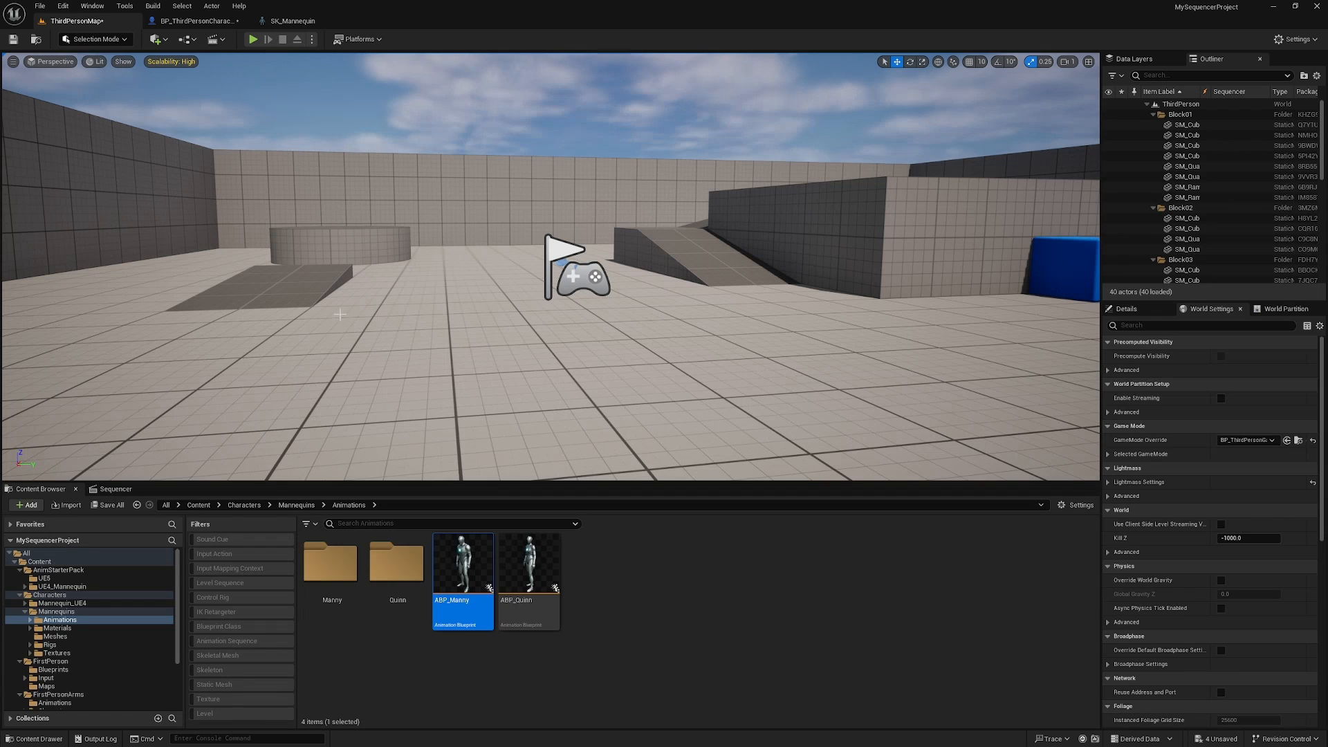
# Locate Reload_Rifle_Ironsights_W in the MilitaryWeapDark/Weapons/Anims folder, preview the animation, and close its editor
pyautogui.click(73, 21)
pyautogui.scroll(-2, 70, 675)
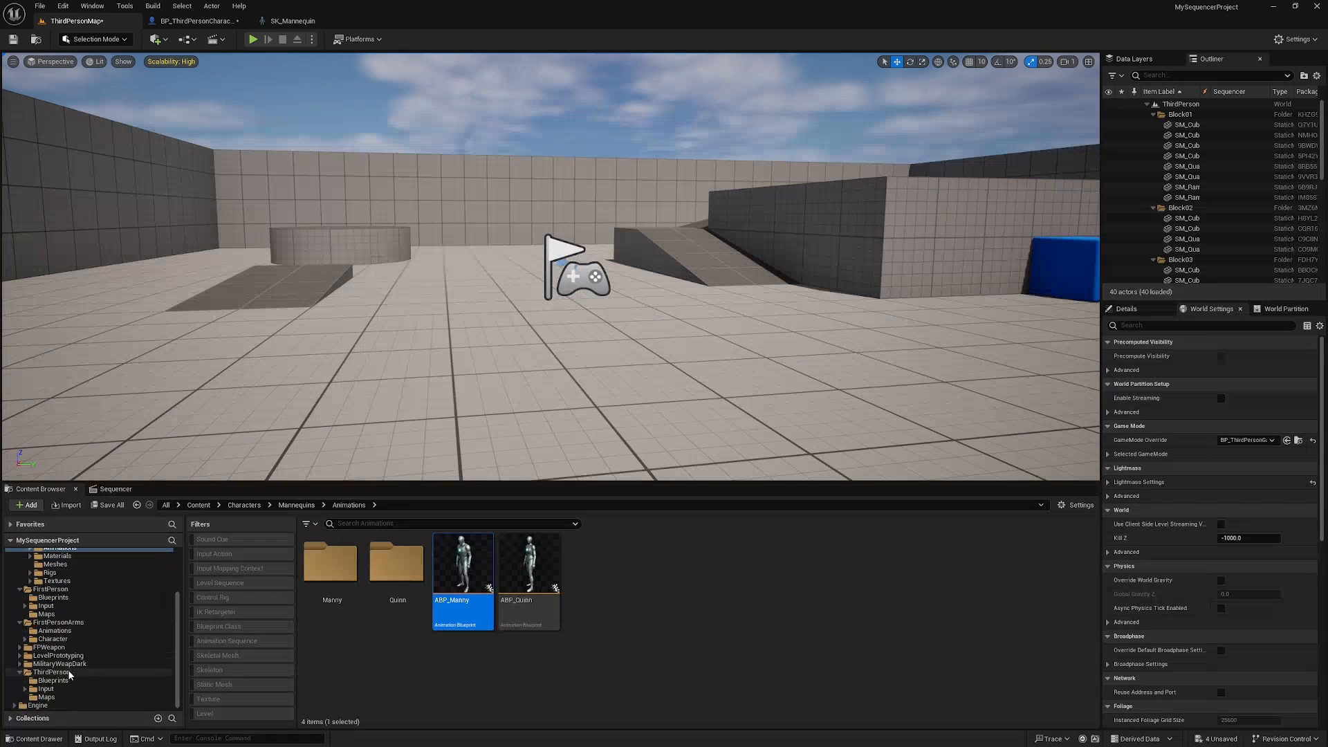
pyautogui.click(69, 664)
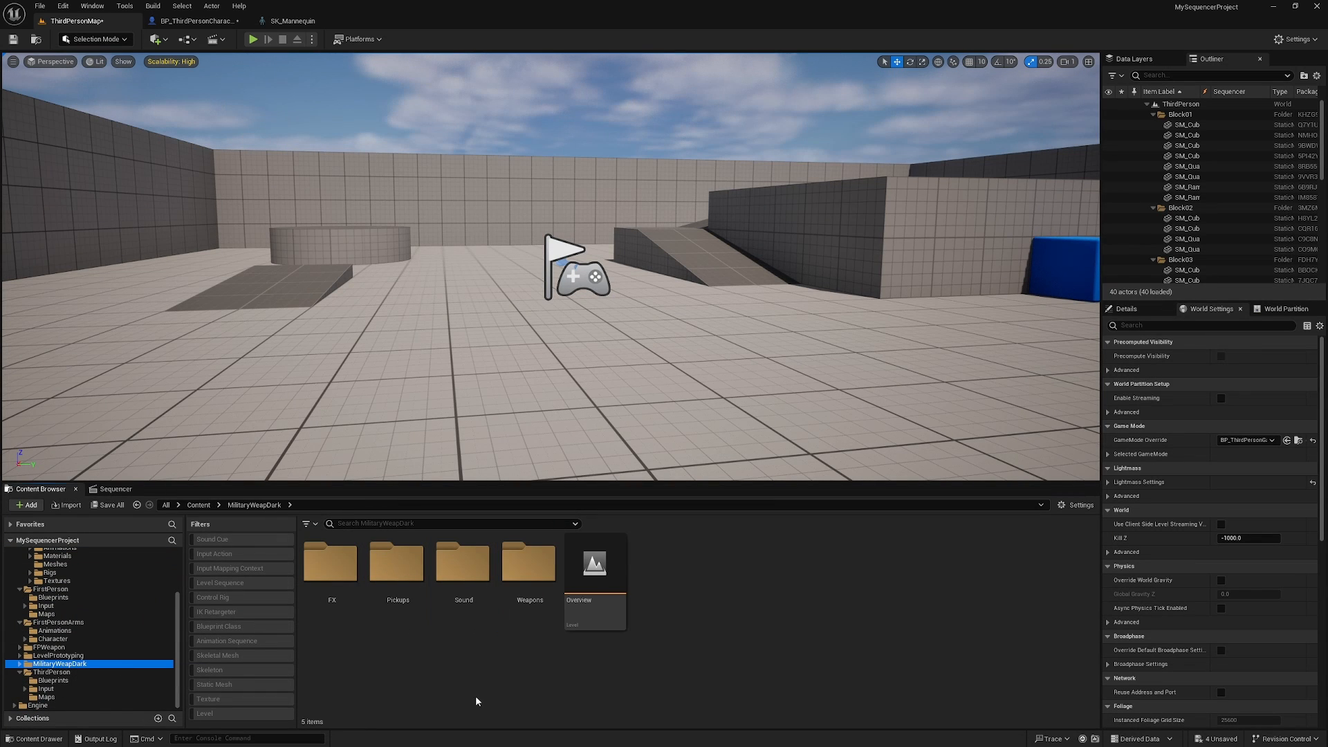
pyautogui.doubleClick(530, 563)
pyautogui.doubleClick(332, 564)
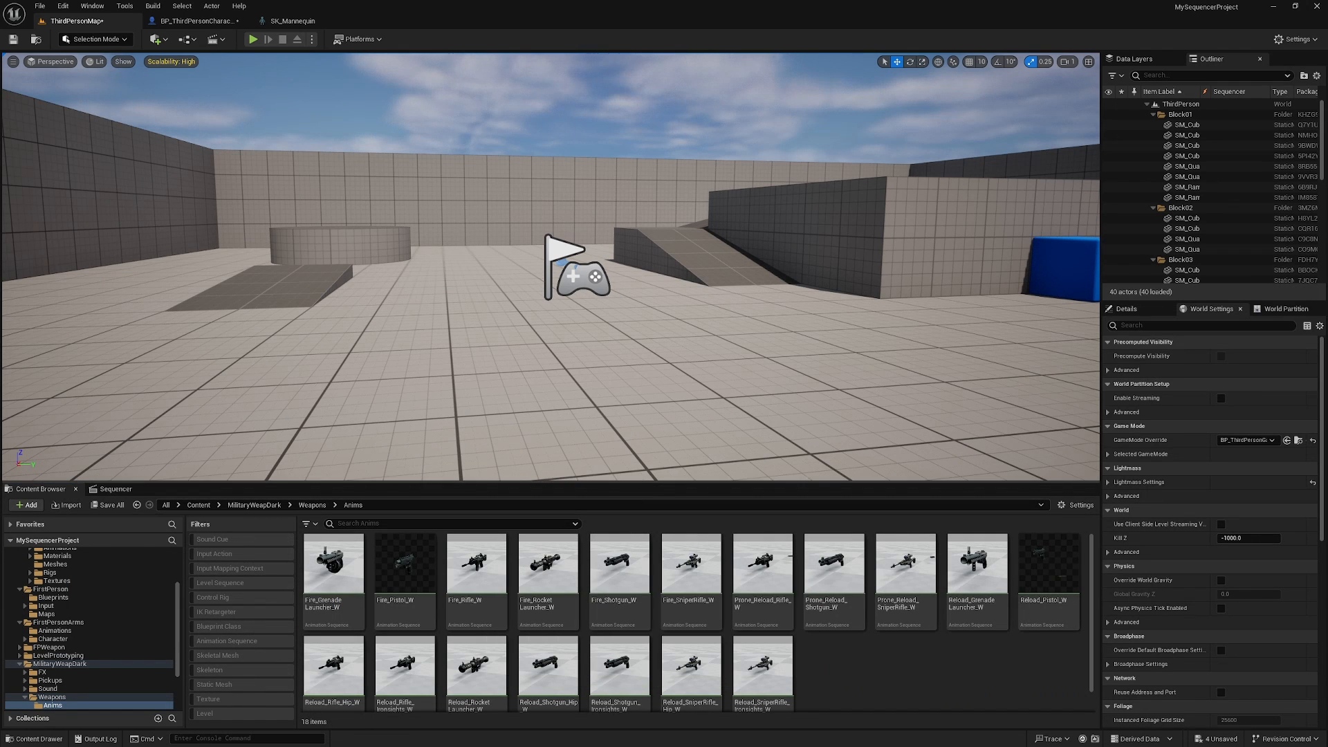
pyautogui.click(641, 479)
pyautogui.moveTo(645, 483); pyautogui.dragTo(644, 383)
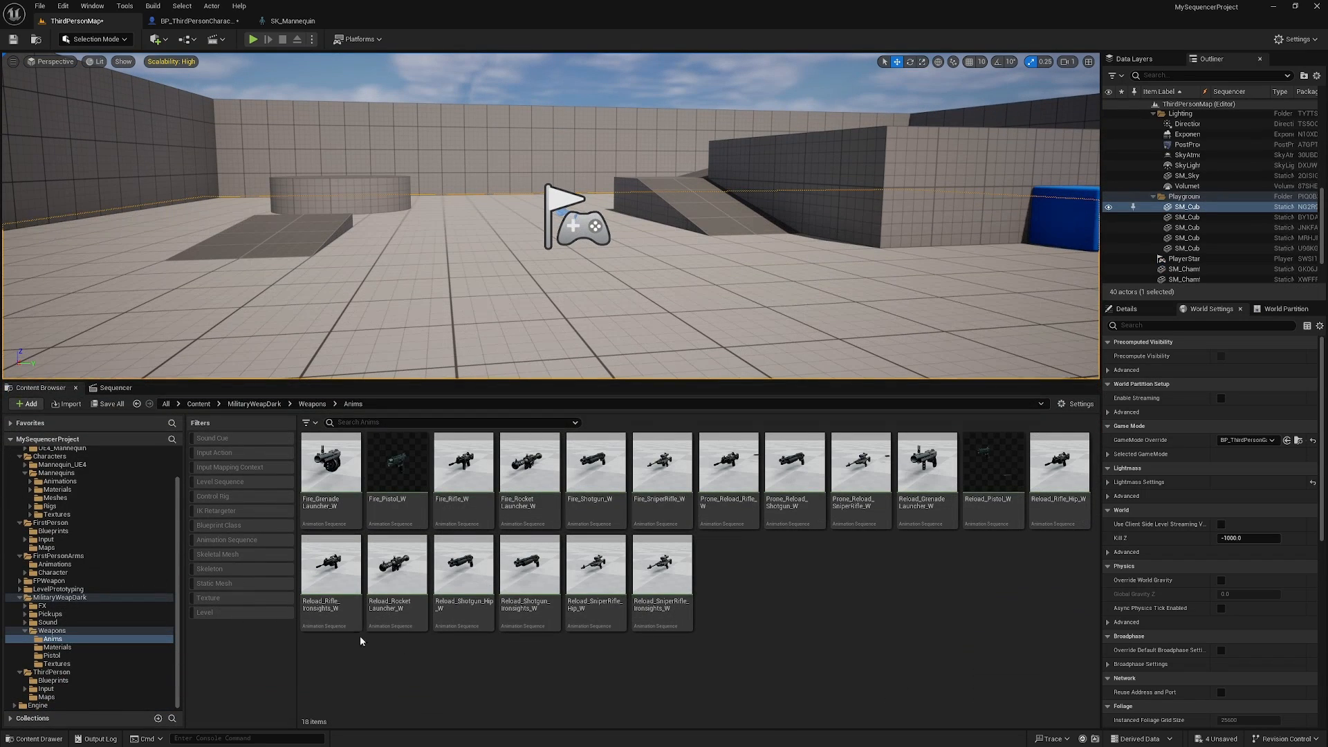
pyautogui.doubleClick(349, 619)
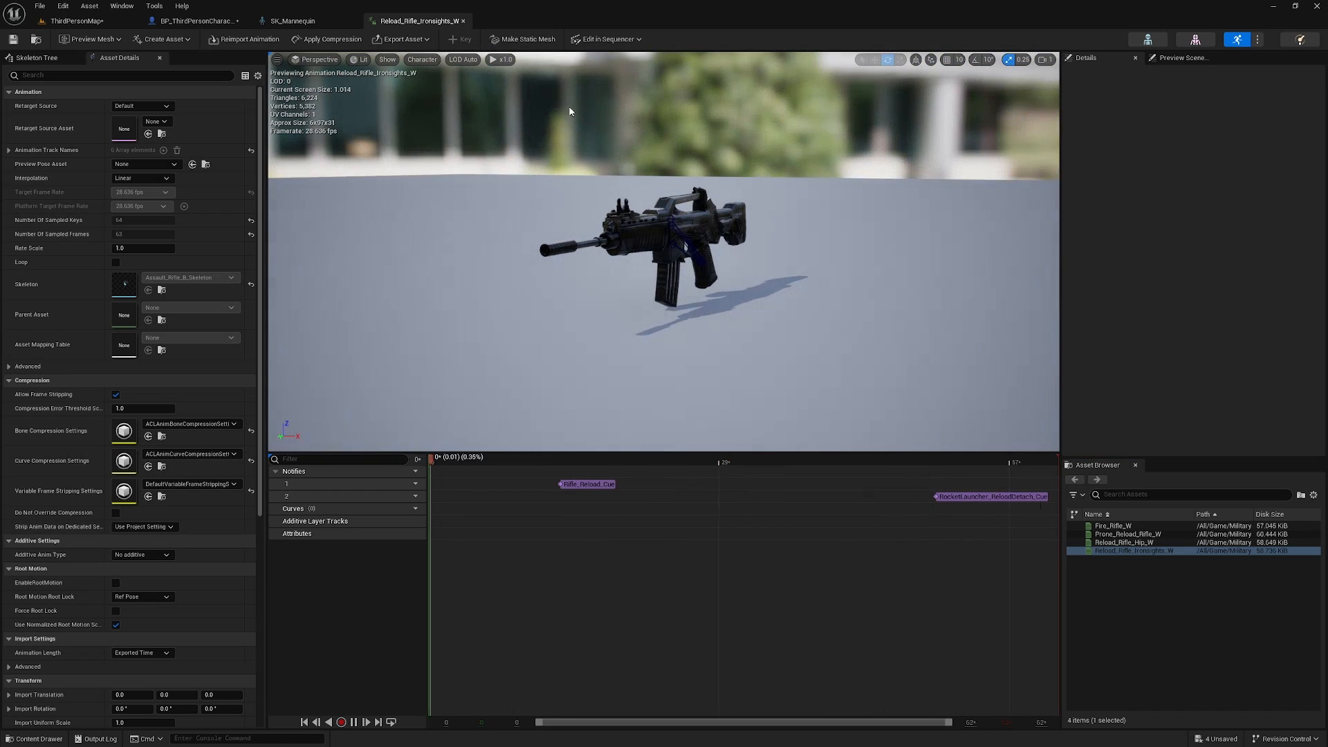
pyautogui.click(463, 21)
# Assign Reload_Rifle_Ironsights_W to the Gun's Play Animation node, check the referenced asset, then compile and save BP_ThirdPersonCharacter
pyautogui.click(76, 20)
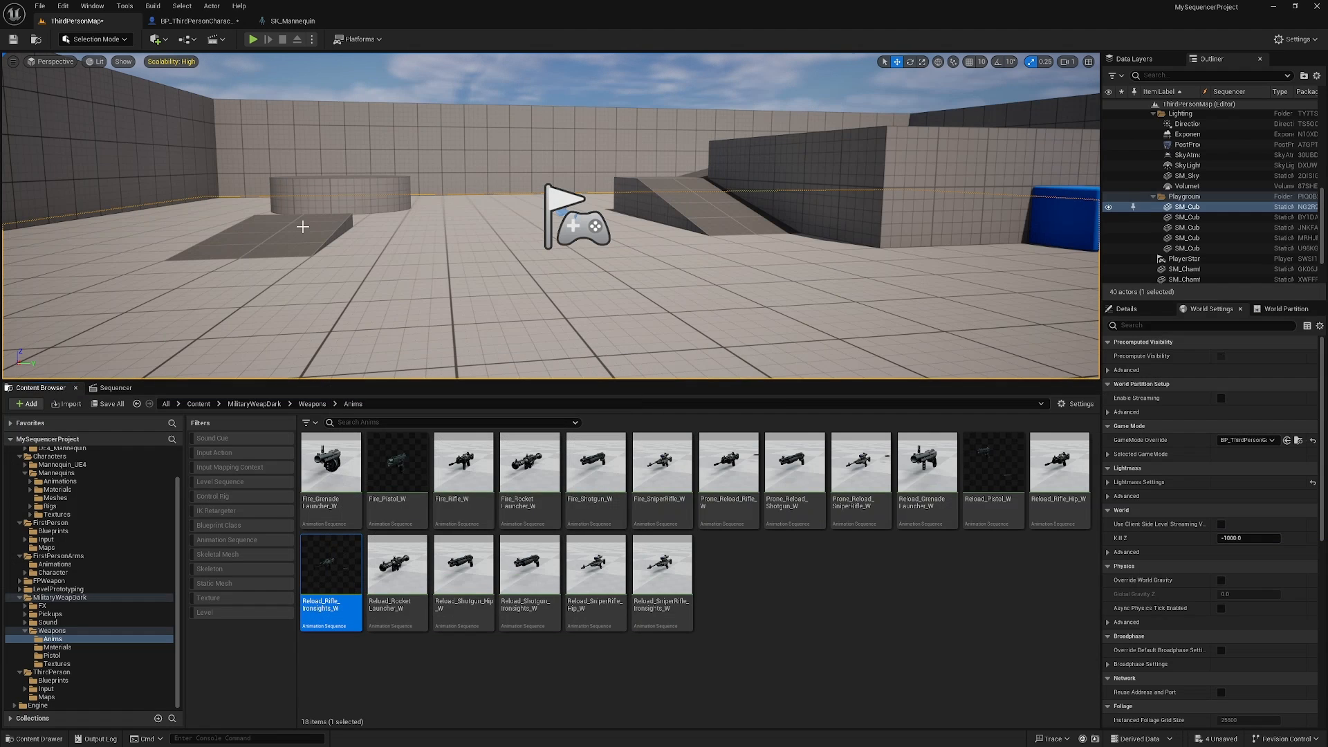
pyautogui.click(202, 20)
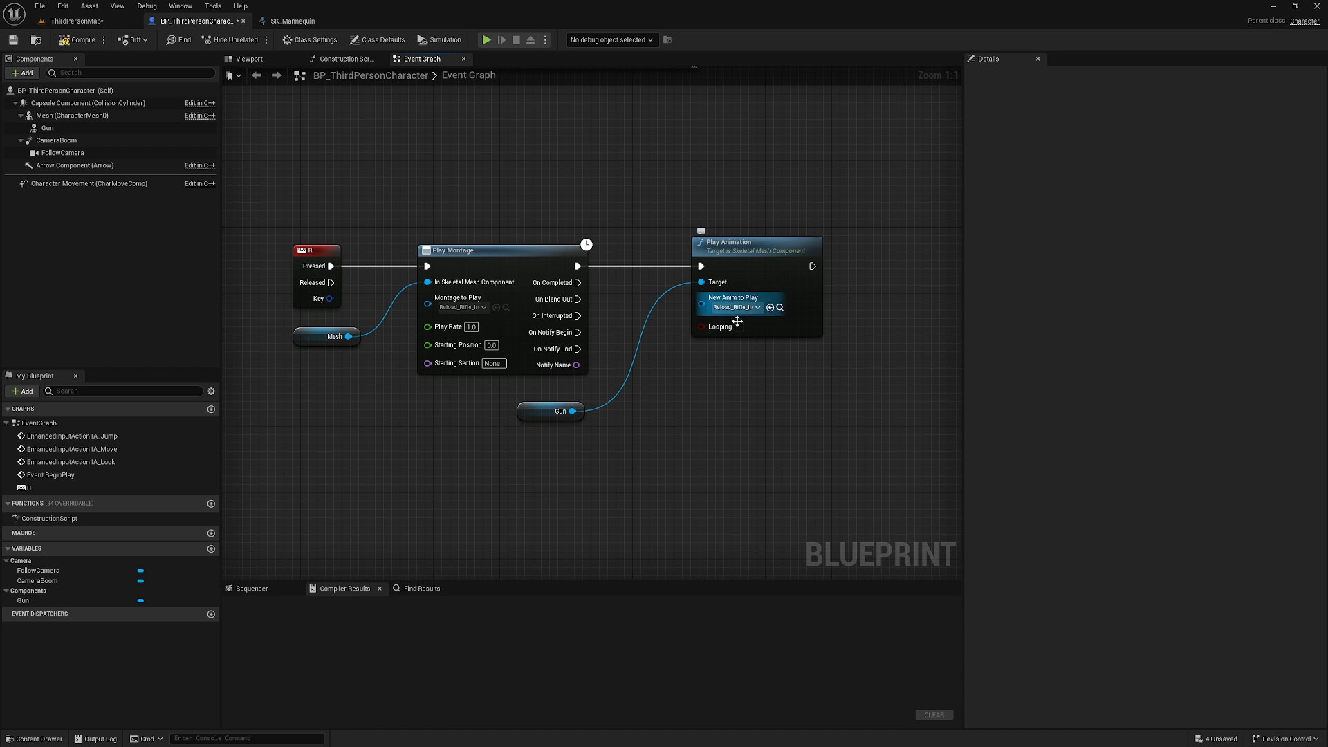
pyautogui.click(780, 307)
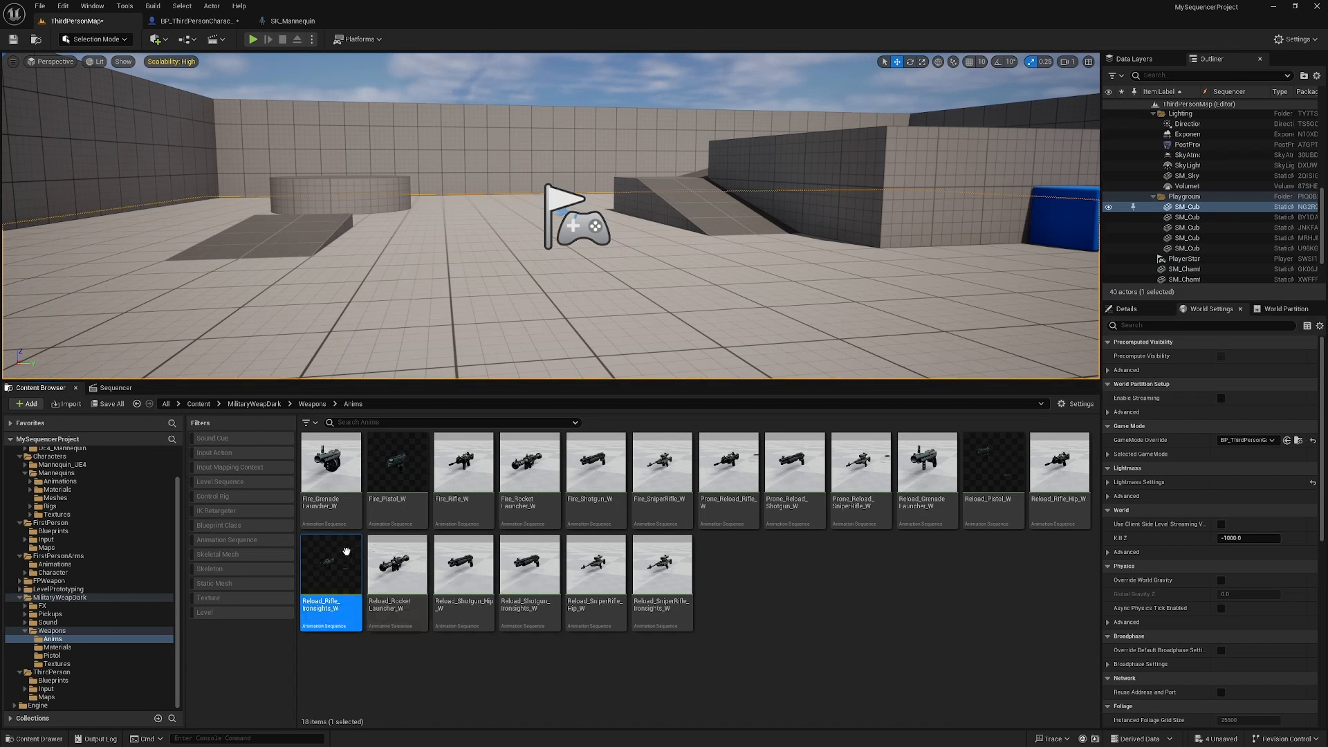
pyautogui.click(200, 20)
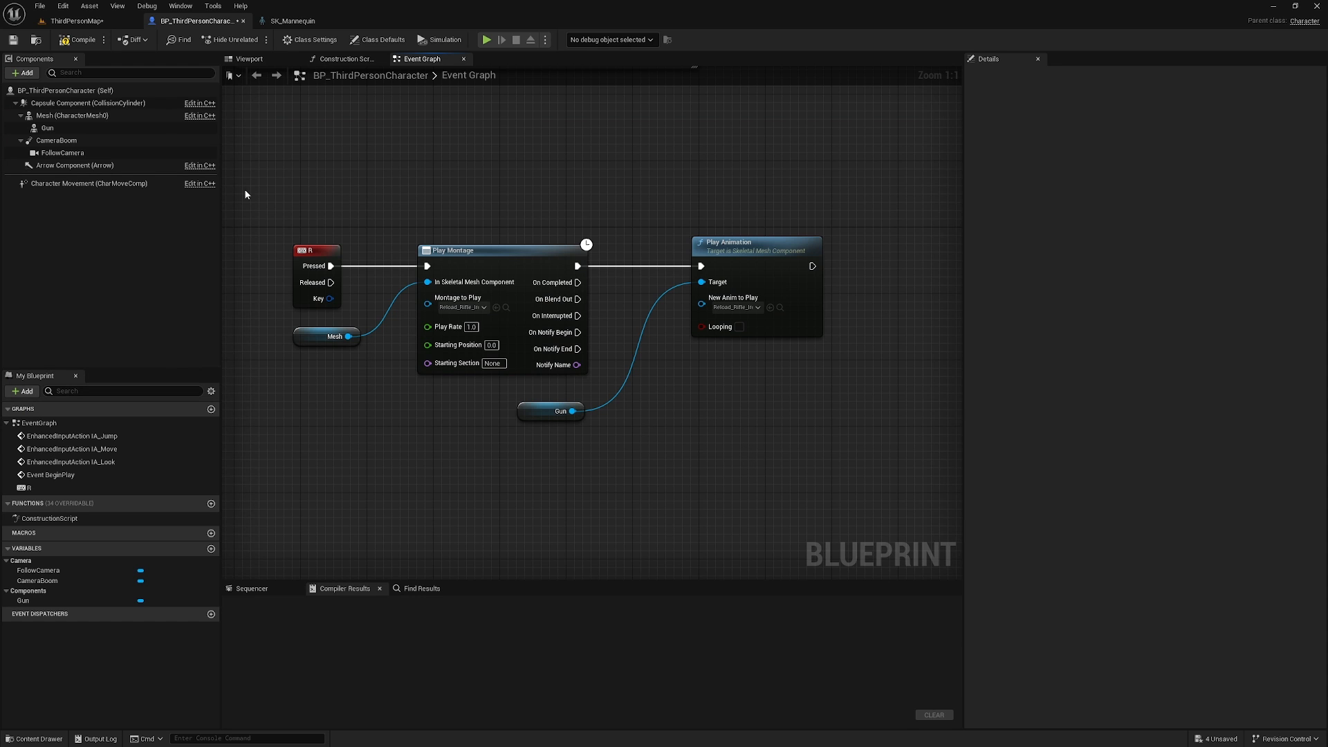
pyautogui.click(81, 40)
# Play the level full screen to check how the character holds the rifle, then stop the session
pyautogui.click(77, 21)
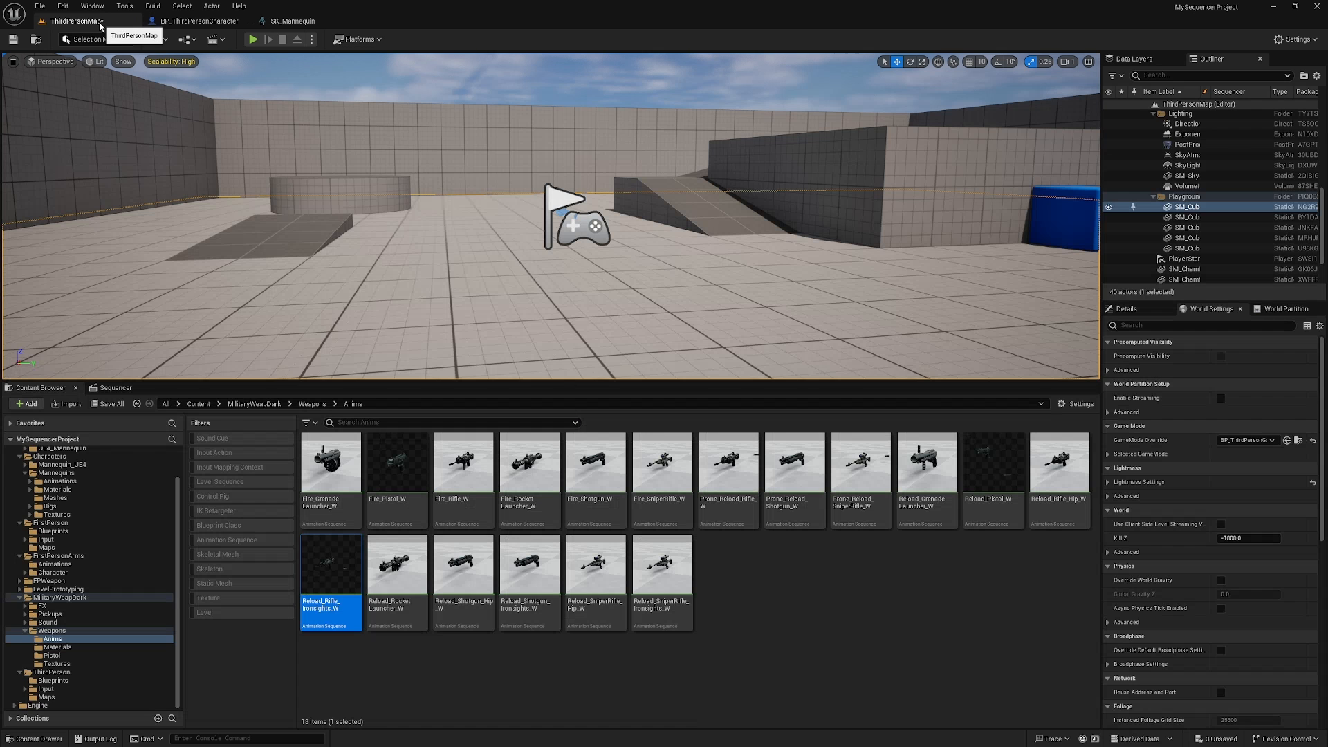
pyautogui.click(253, 40)
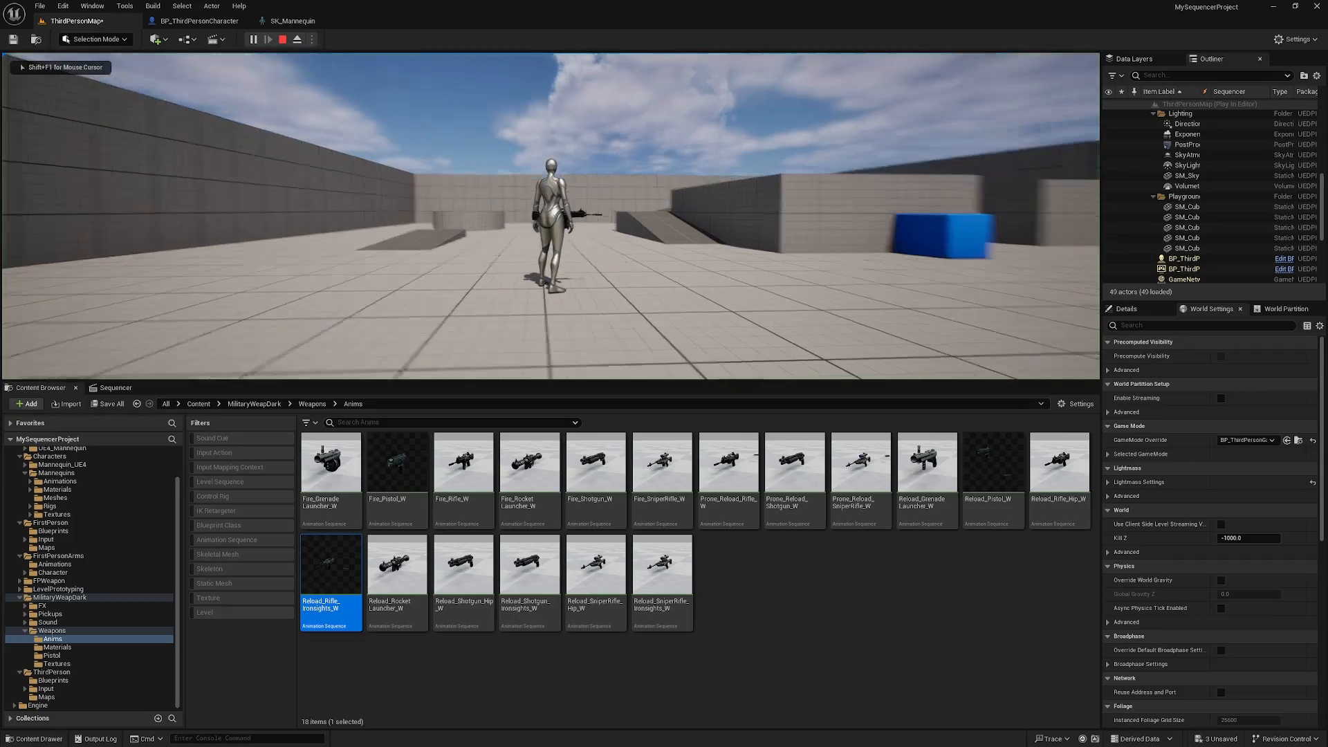
pyautogui.press('F11')
pyautogui.press('`')
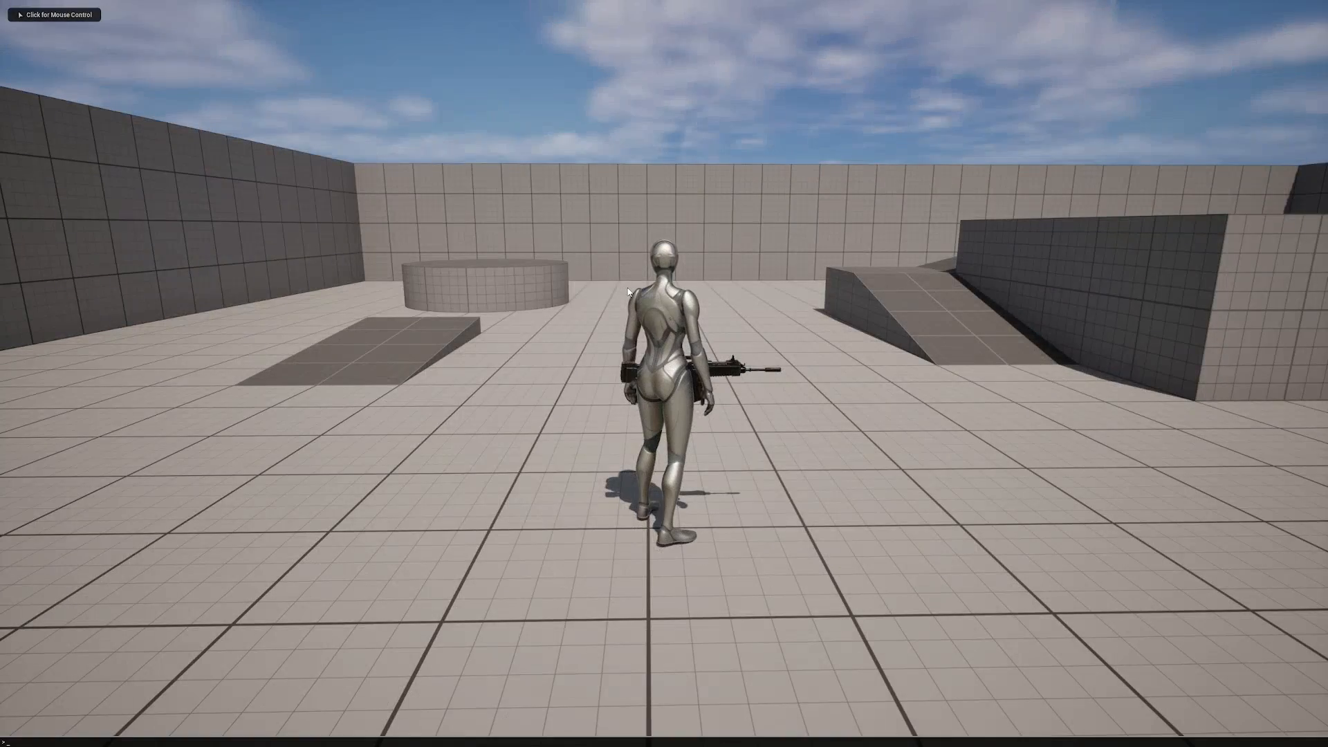
pyautogui.press('Escape')
pyautogui.press('F11')
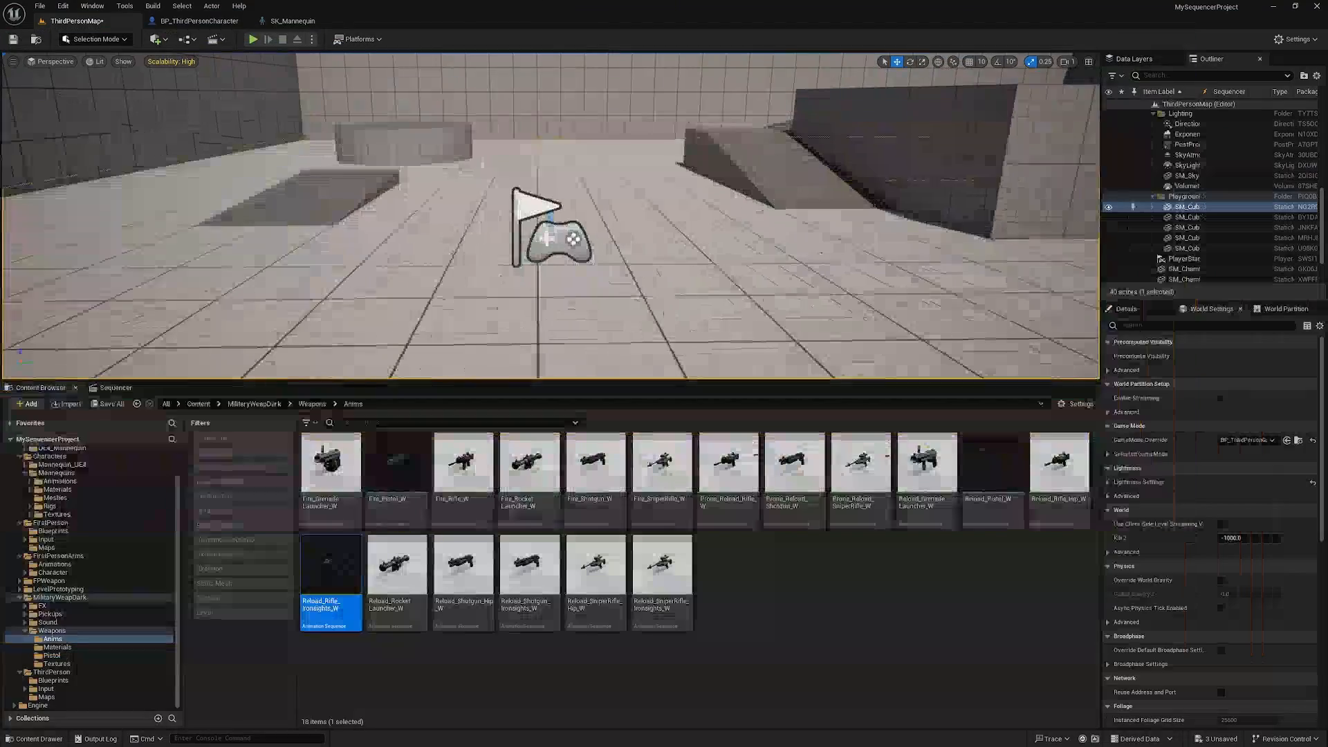
# Attach the Gun component to hand_rSocket, reset its location and rotation to zero, and save BP_ThirdPersonCharacter
pyautogui.click(255, 21)
pyautogui.click(249, 59)
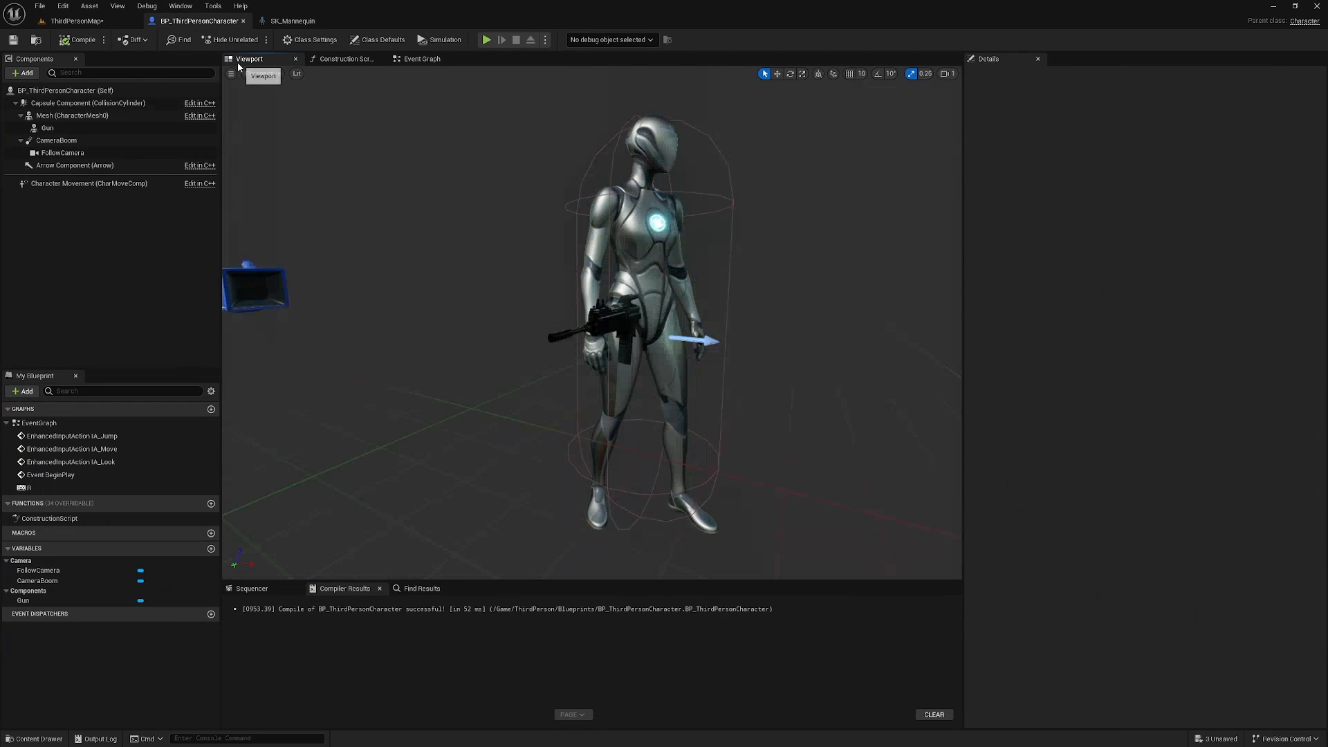
pyautogui.click(619, 322)
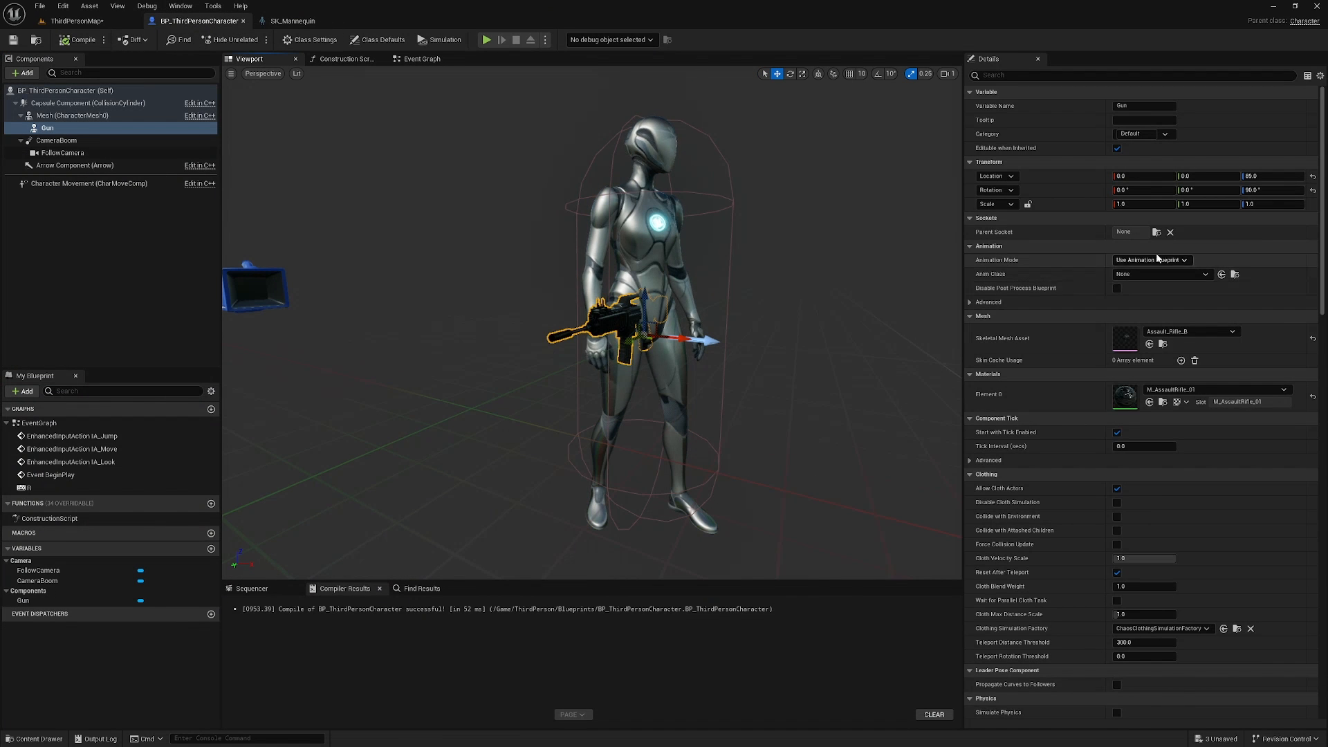
pyautogui.click(1154, 232)
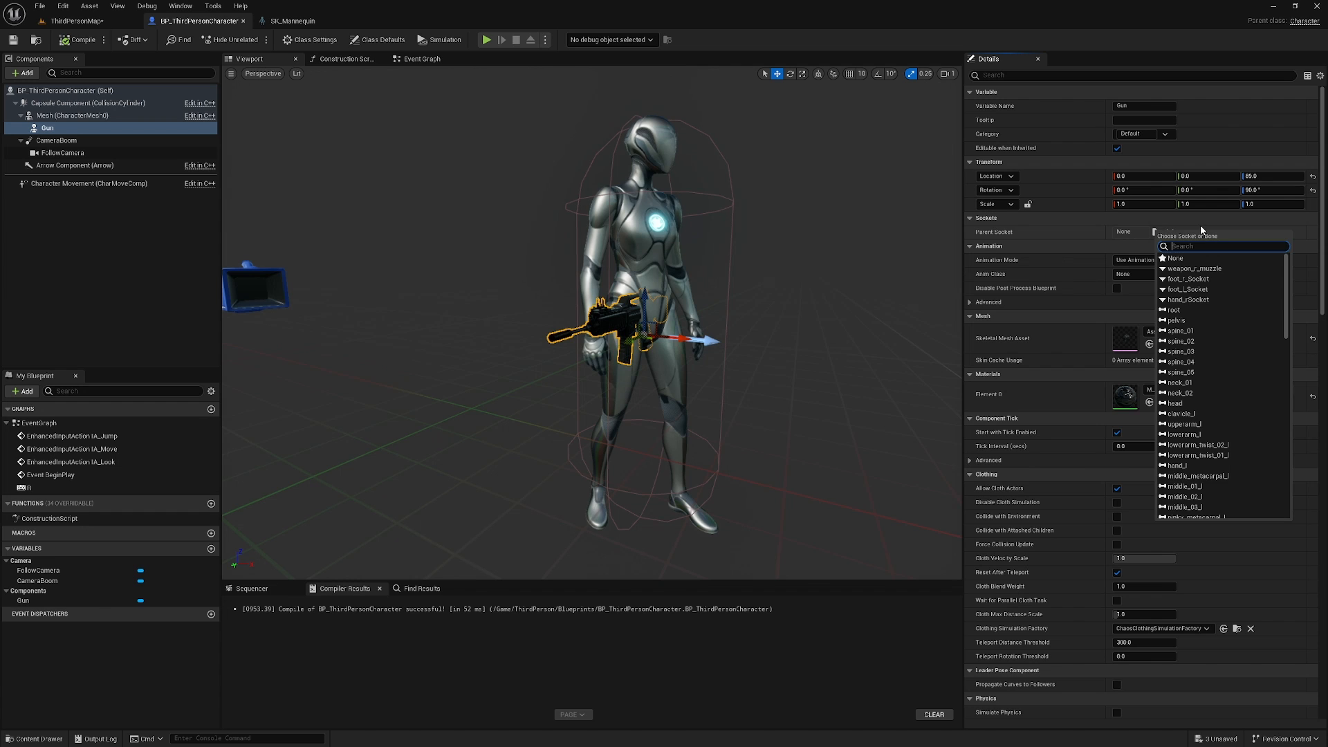
pyautogui.click(1197, 299)
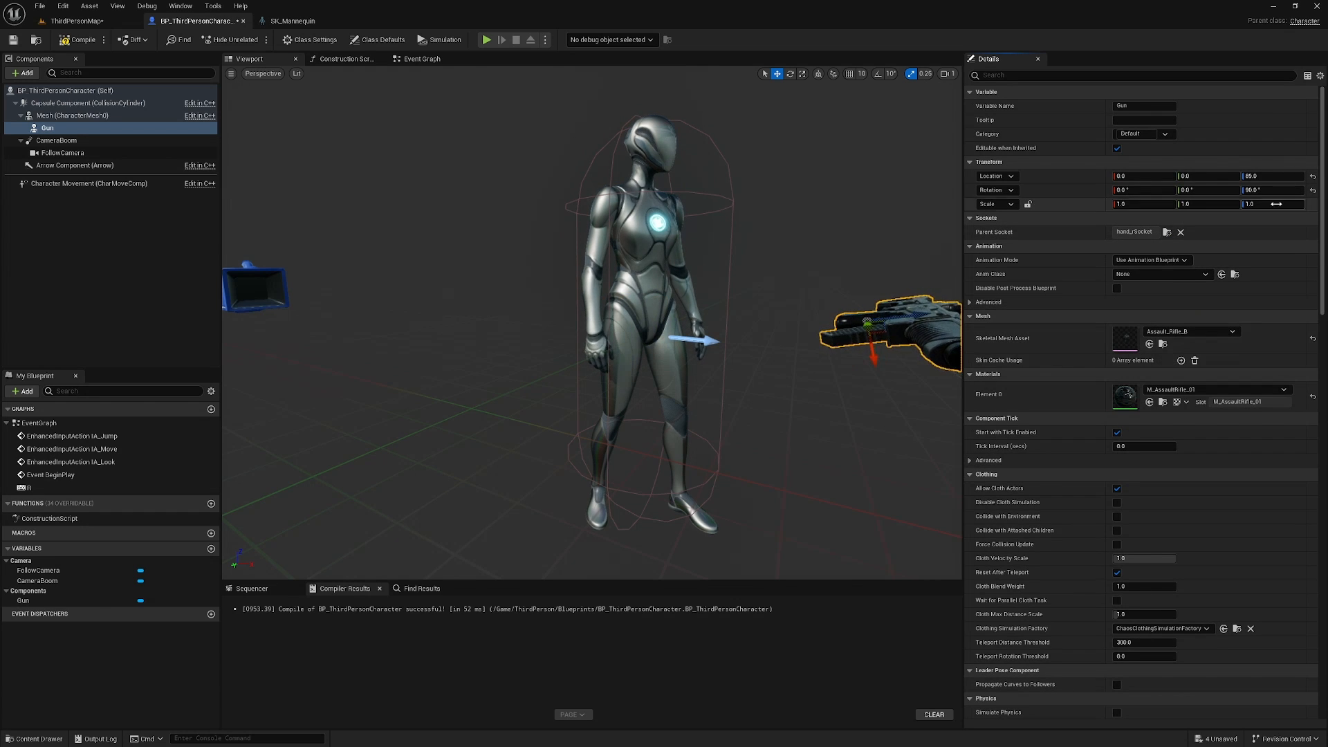
pyautogui.click(1313, 176)
pyautogui.click(1313, 190)
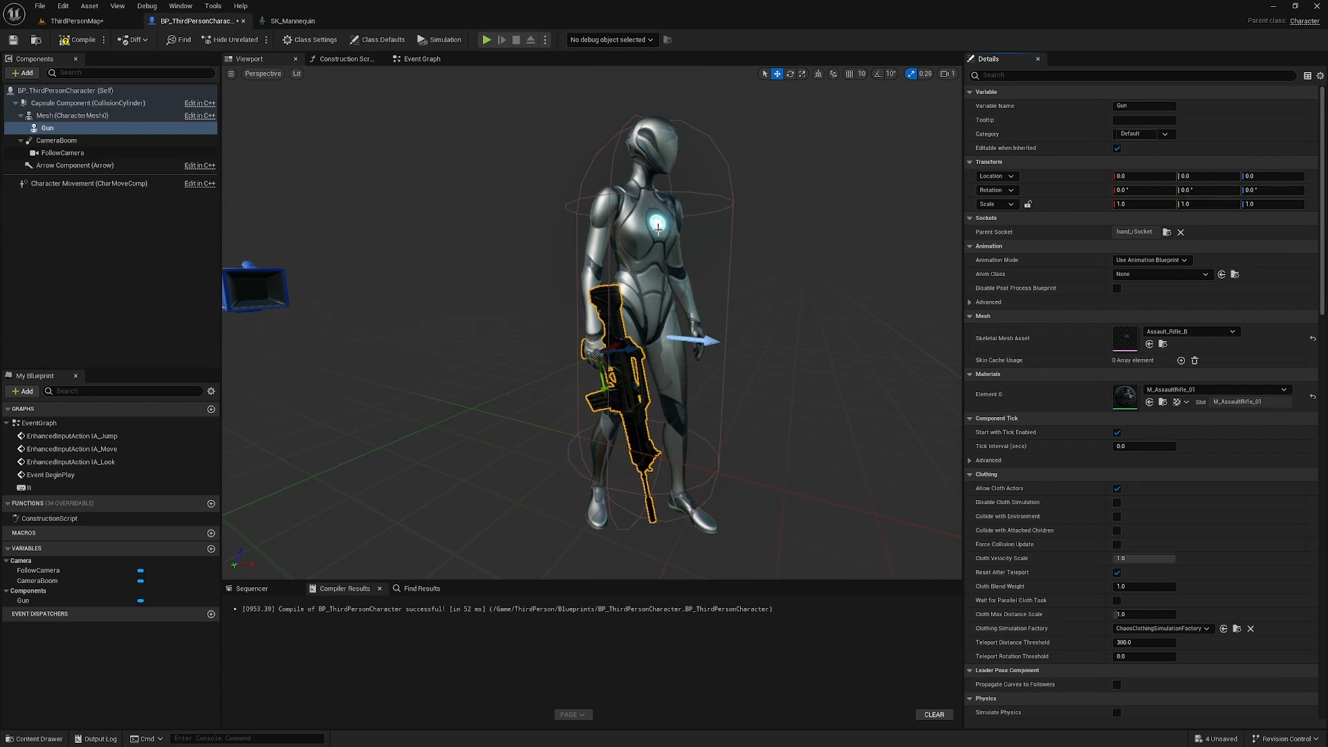
# Play the level full screen again to test the hand-attached rifle and its reload, then return to the editor
pyautogui.click(67, 22)
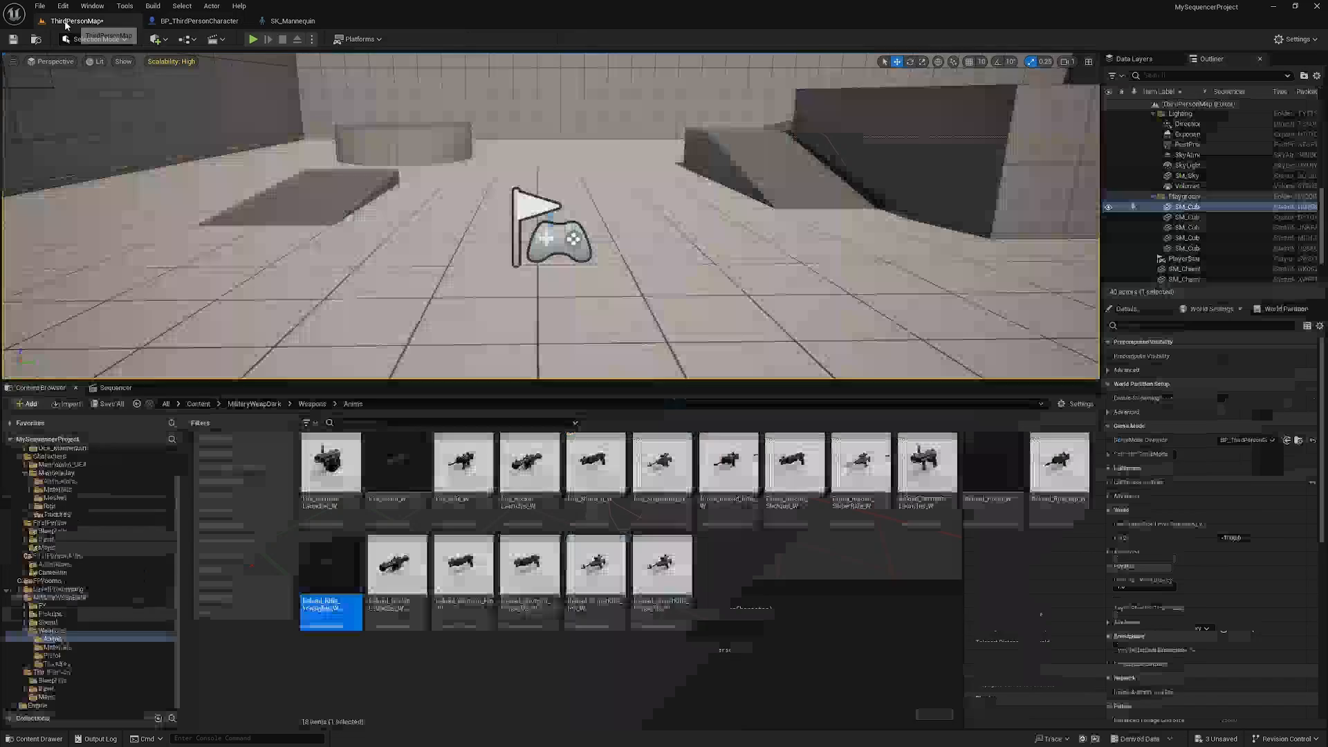
pyautogui.click(253, 39)
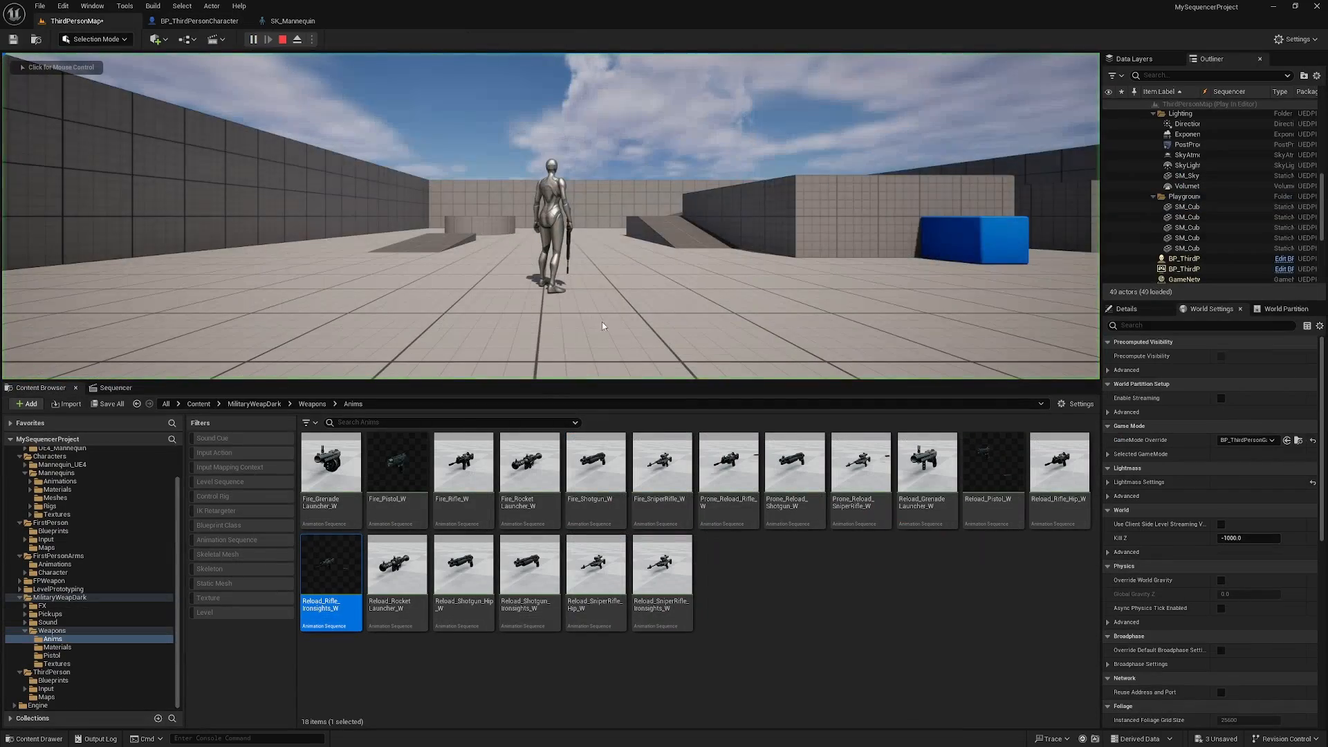
pyautogui.click(601, 269)
pyautogui.press('F11')
pyautogui.press('s')
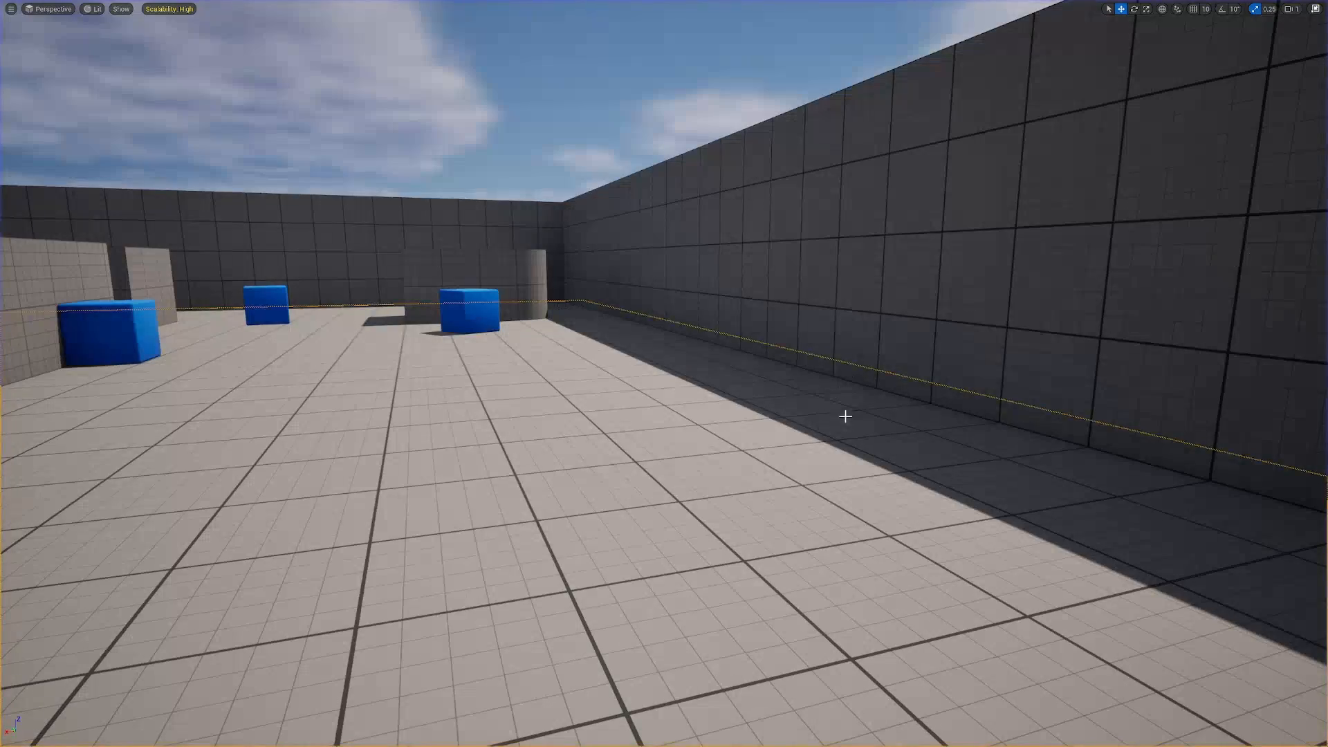
pyautogui.press('F11')
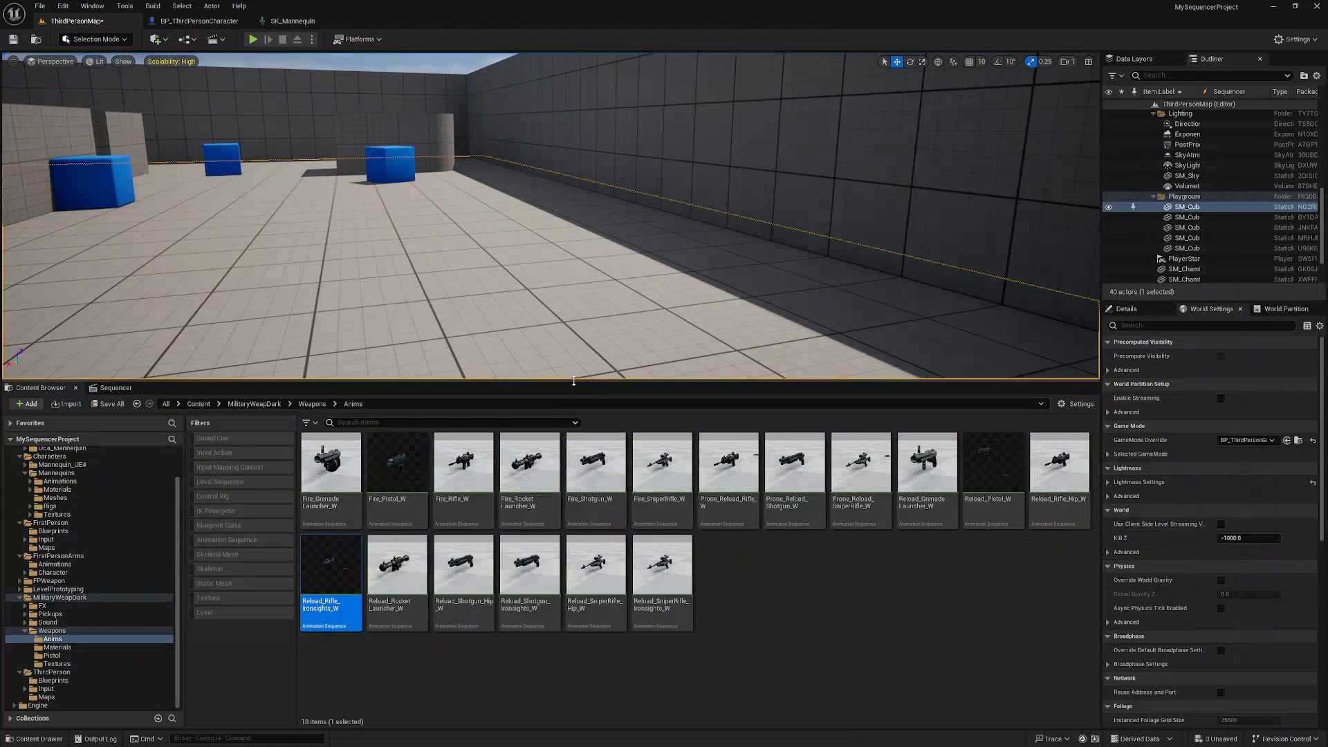
# Enlarge the level viewport and show ChamberCheckSequence in Sequencer
pyautogui.moveTo(584, 380); pyautogui.dragTo(653, 440)
pyautogui.moveTo(610, 247); pyautogui.dragTo(872, 255, button='right')
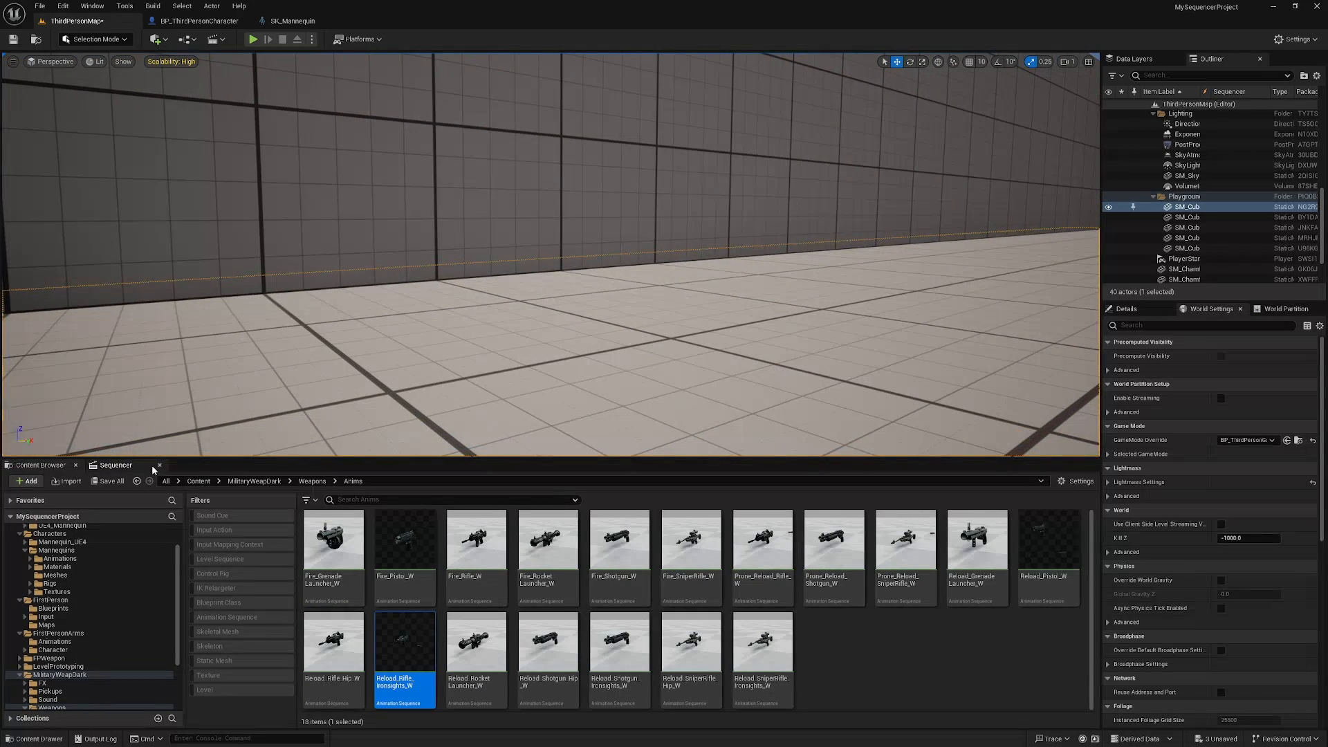
pyautogui.click(145, 469)
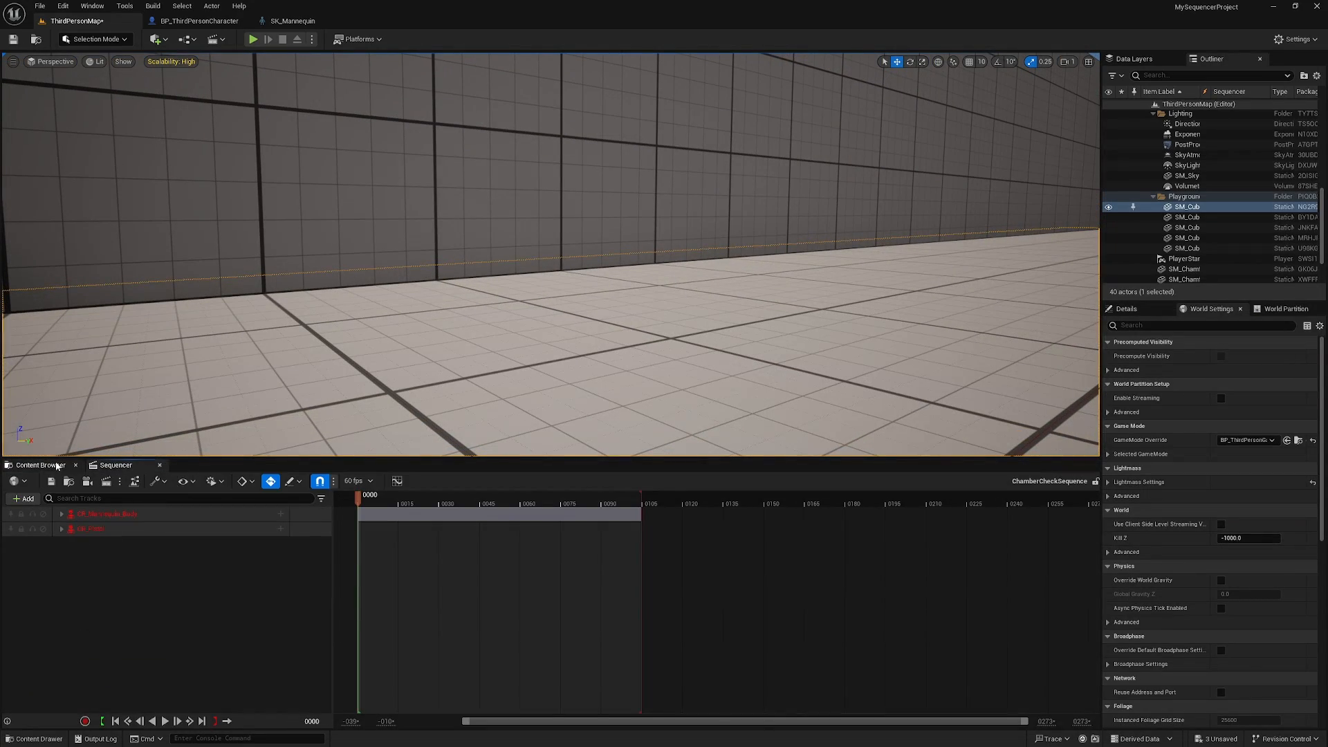
# Delete both broken object tracks, the control rig mannequin and the weapon, from ChamberCheckSequence
pyautogui.click(103, 514)
pyautogui.press('Delete')
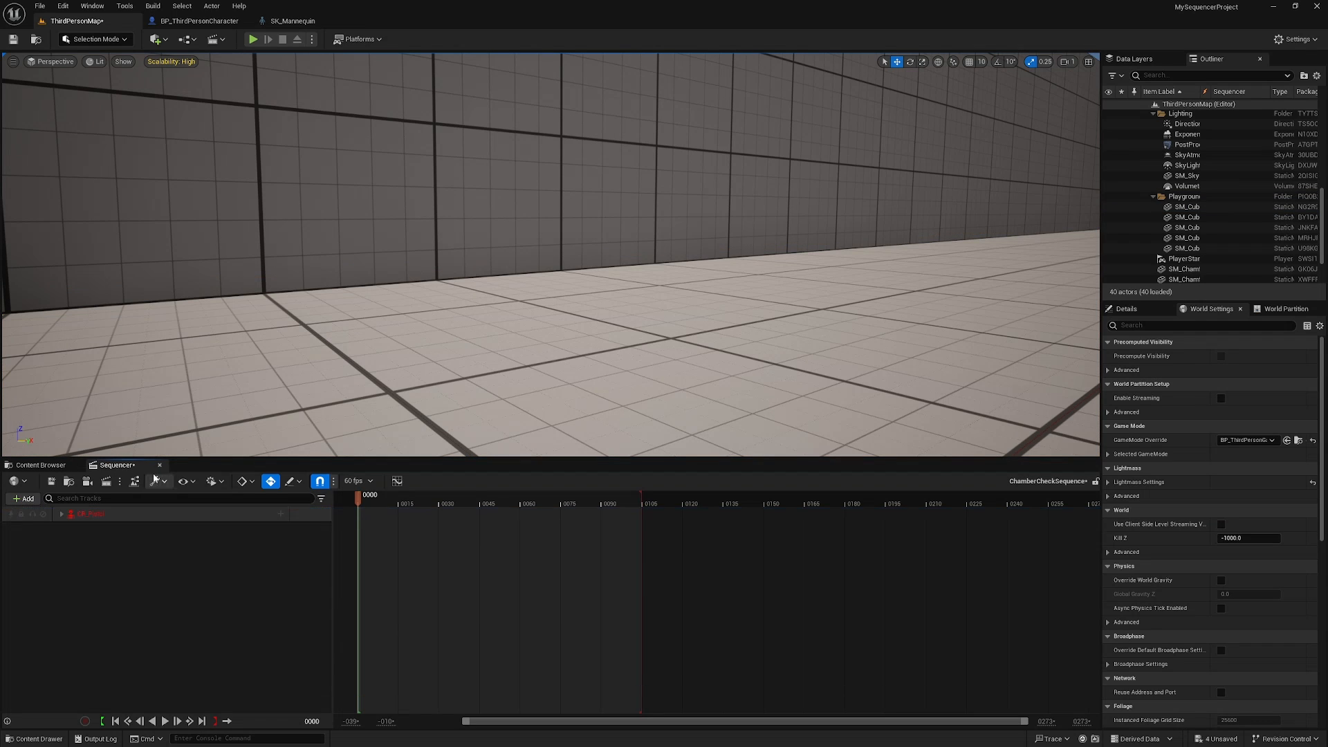
pyautogui.click(98, 515)
pyautogui.press('Delete')
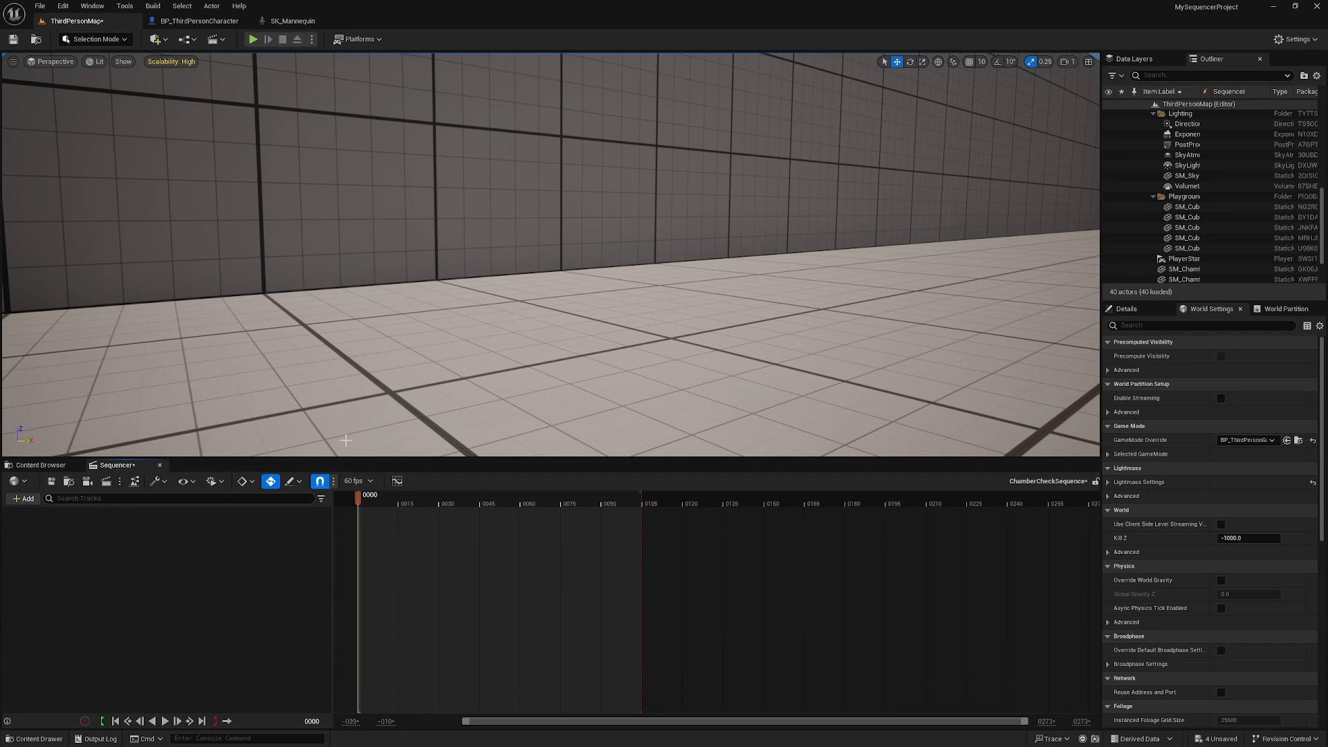
# Place the CR_Mannequin_Body control rig from the Mannequins Rigs folder on the level floor near the wall
pyautogui.moveTo(484, 387); pyautogui.dragTo(609, 426, button='right')
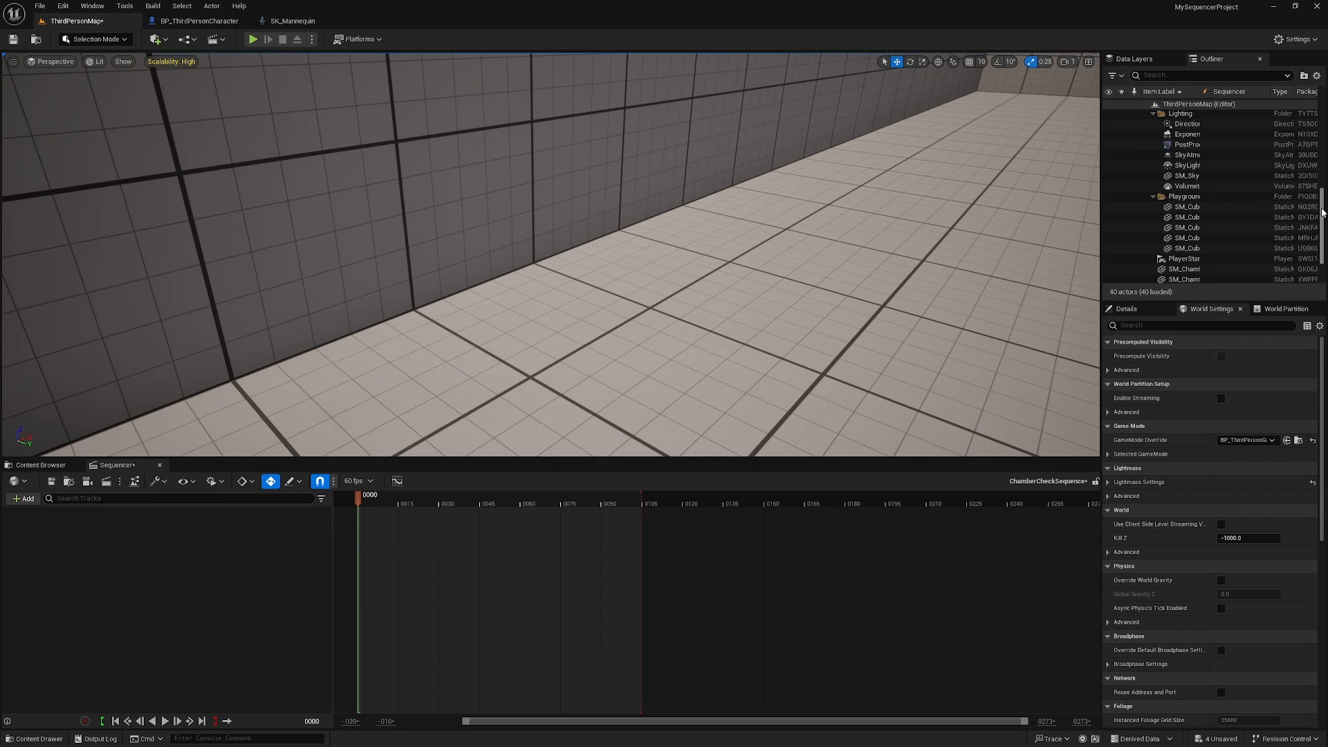
pyautogui.scroll(-3, 1322, 213)
pyautogui.click(53, 466)
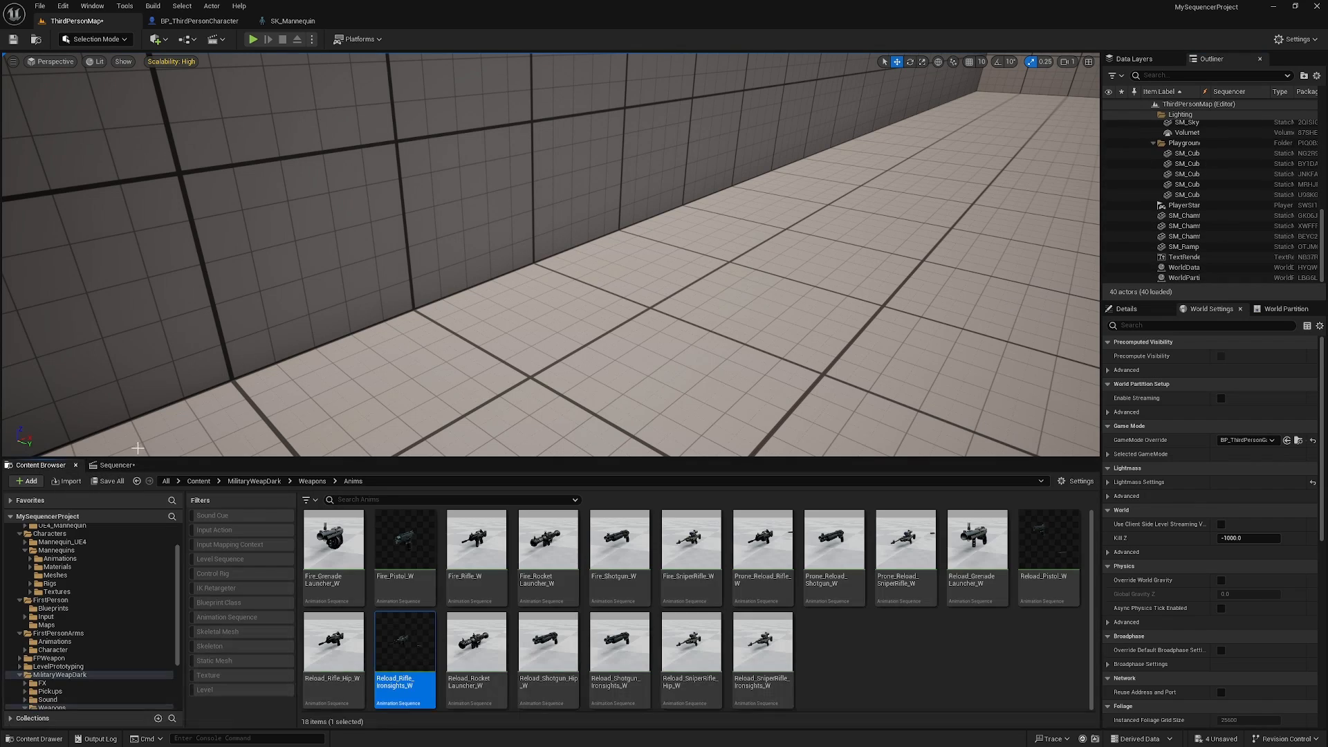
pyautogui.moveTo(519, 354); pyautogui.dragTo(636, 308, button='right')
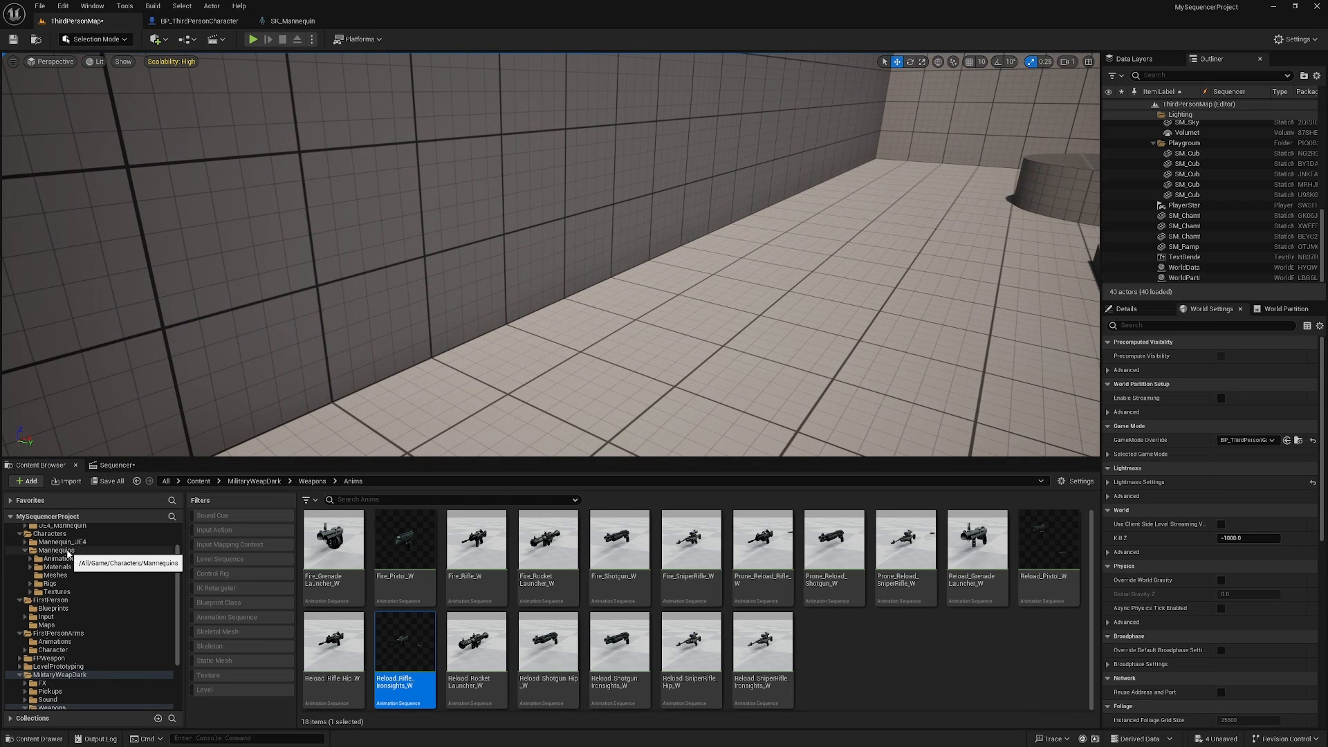
pyautogui.click(49, 584)
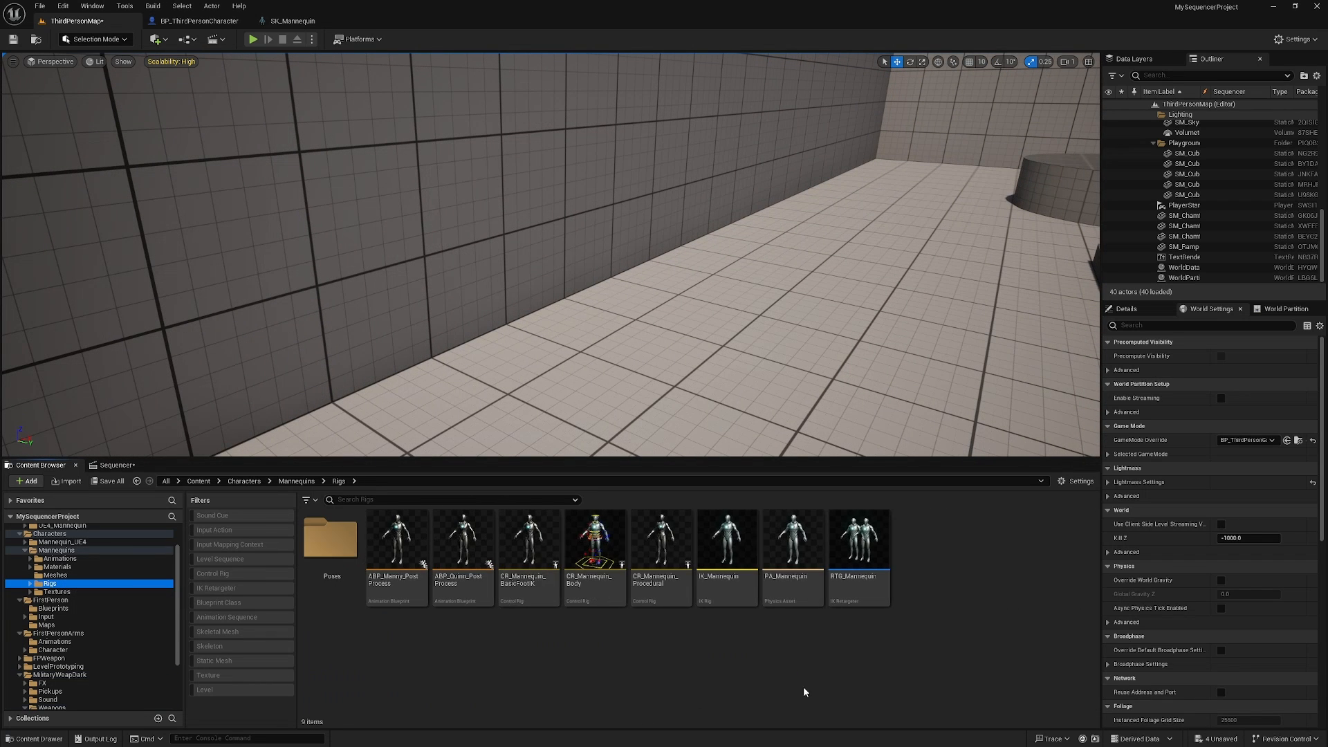
pyautogui.moveTo(595, 547); pyautogui.dragTo(700, 392)
pyautogui.moveTo(771, 364); pyautogui.dragTo(622, 363, button='right')
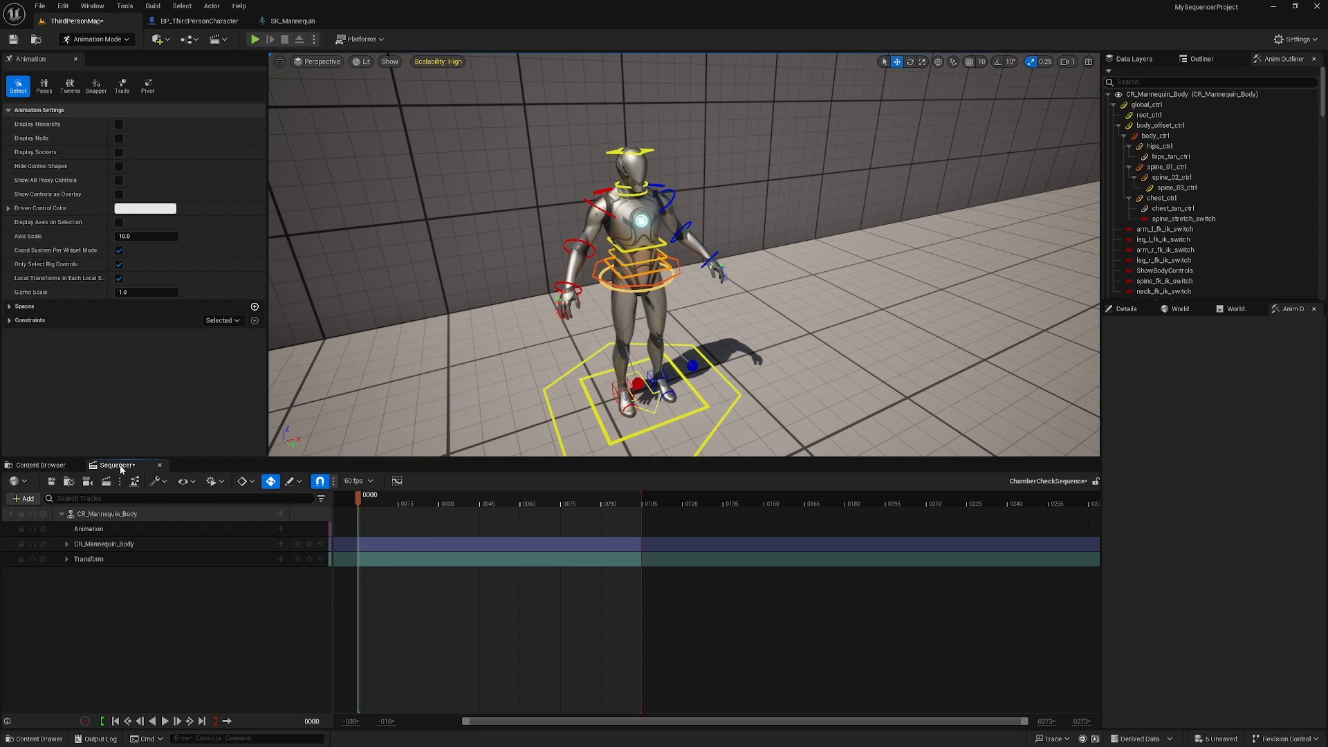
# Place the Assault_Rifle_B skeletal mesh from MilitaryWeapDark Weapons beside the mannequin and return to Sequencer
pyautogui.click(40, 465)
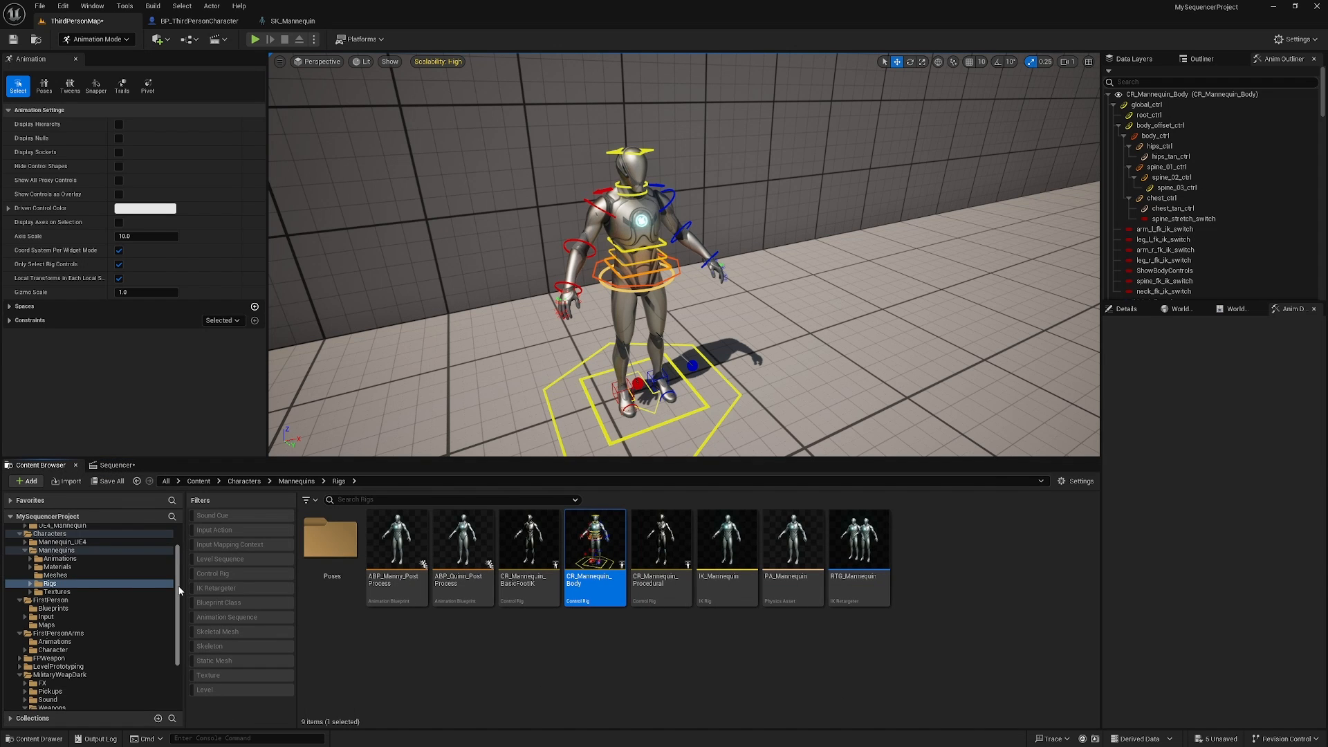
pyautogui.scroll(-3, 70, 636)
pyautogui.click(71, 632)
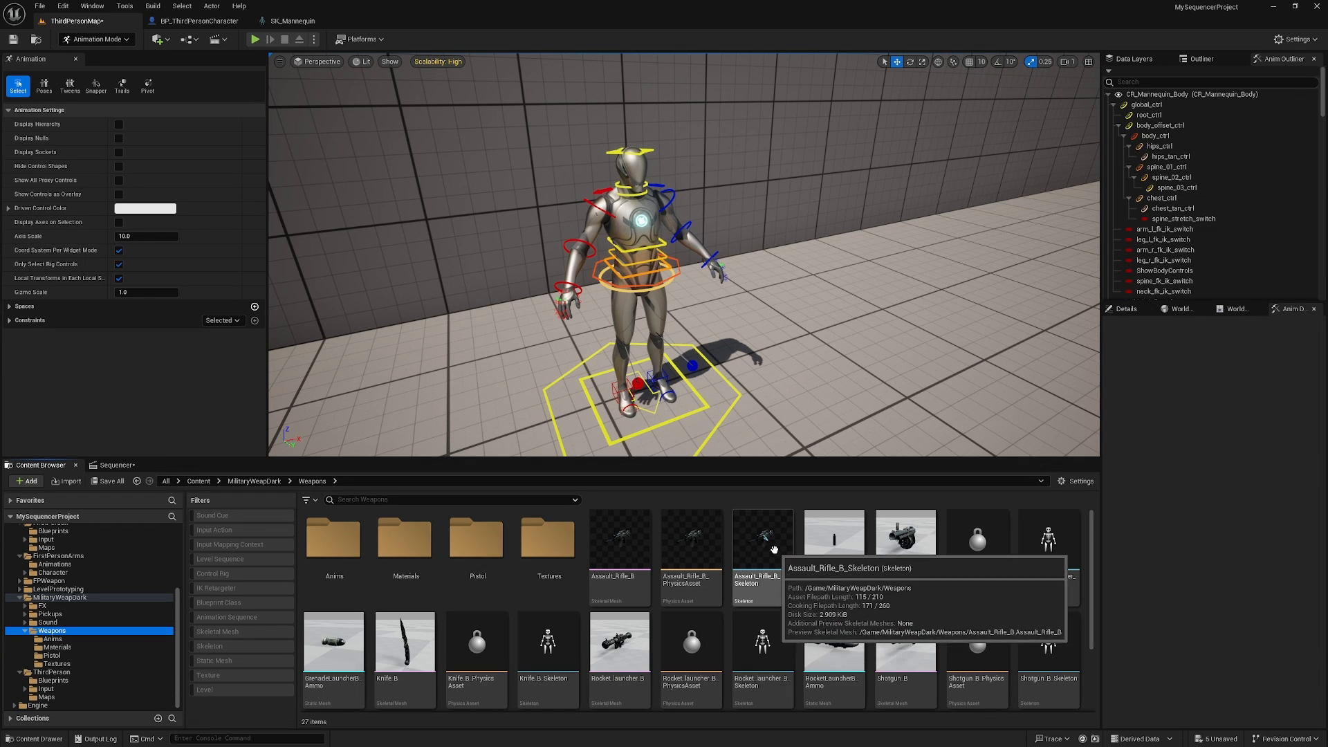
pyautogui.moveTo(619, 543); pyautogui.dragTo(730, 288)
pyautogui.click(124, 465)
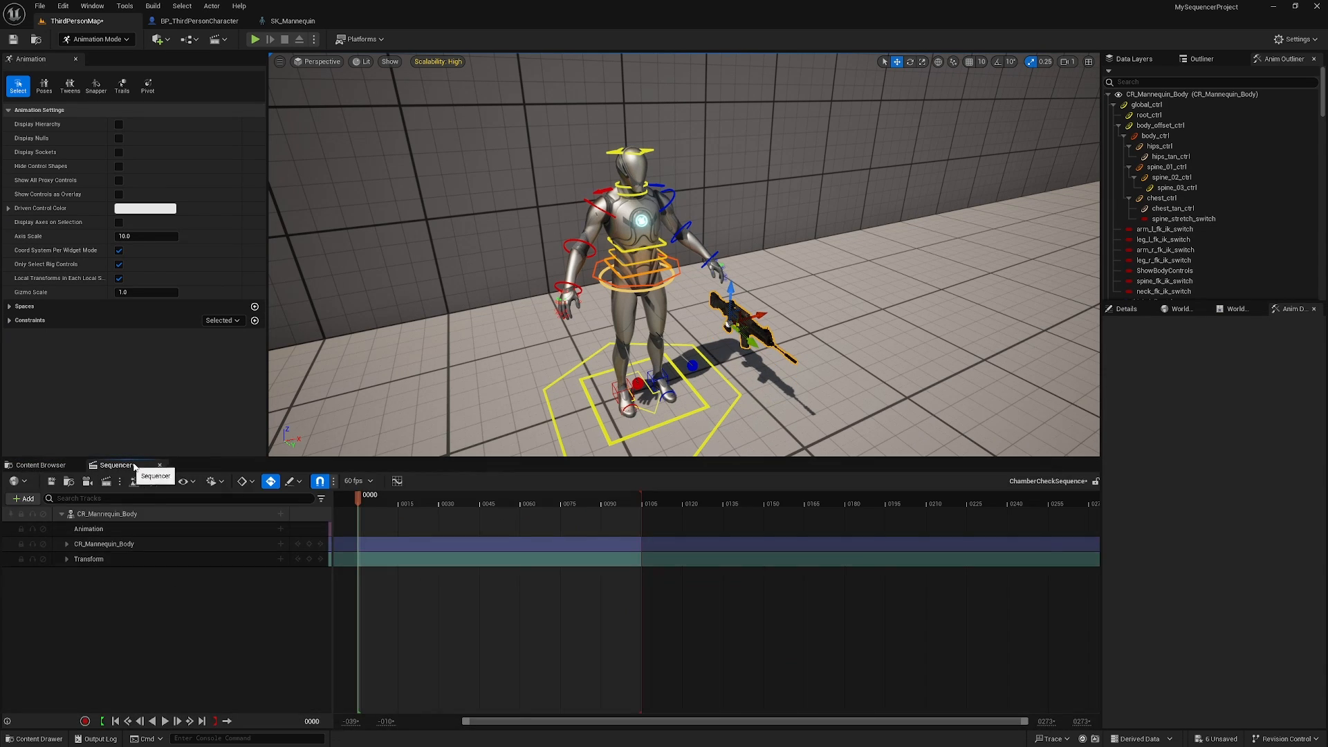
# Attach the assault rifle actor to the mannequin's hand_rSocket and reset its location and rotation to zero
pyautogui.click(1202, 59)
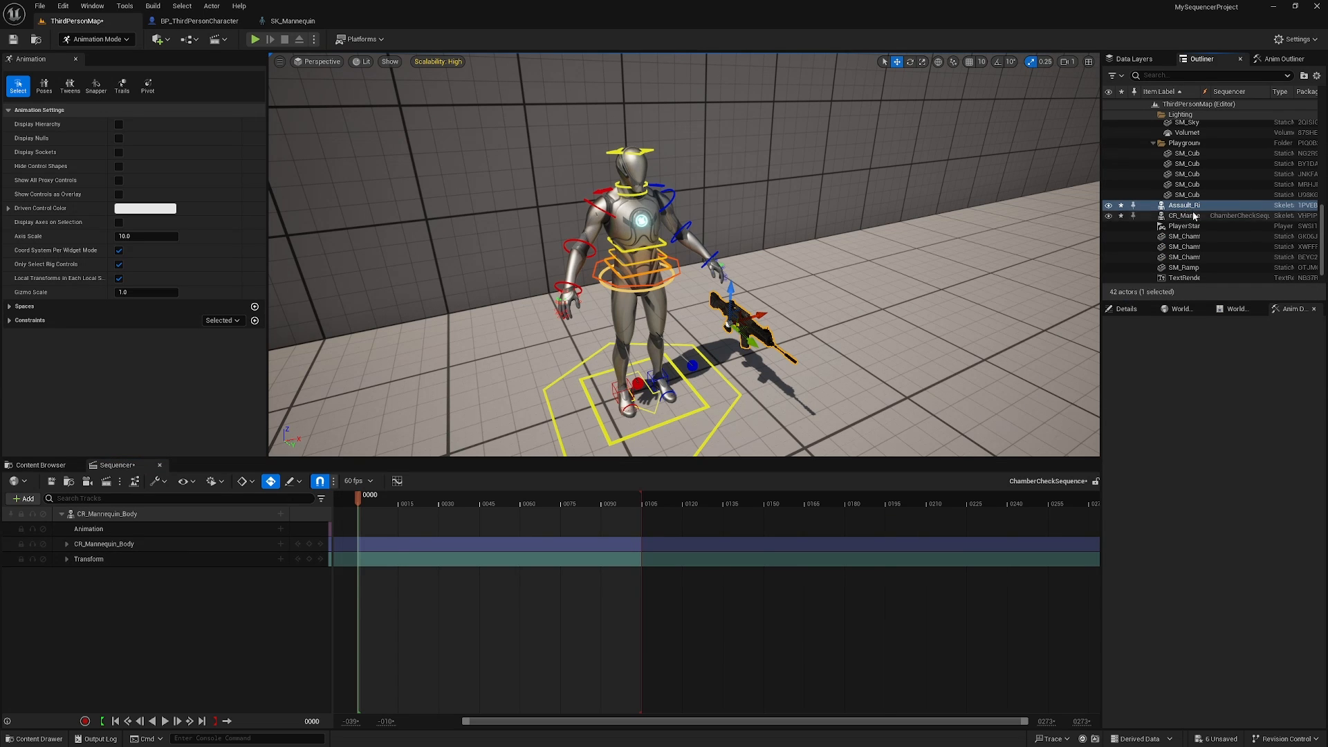
pyautogui.click(1191, 216)
pyautogui.click(1195, 206)
pyautogui.moveTo(1197, 206)
pyautogui.mouseDown()
pyautogui.moveTo(1217, 215)
pyautogui.moveTo(1191, 218)
pyautogui.mouseUp()
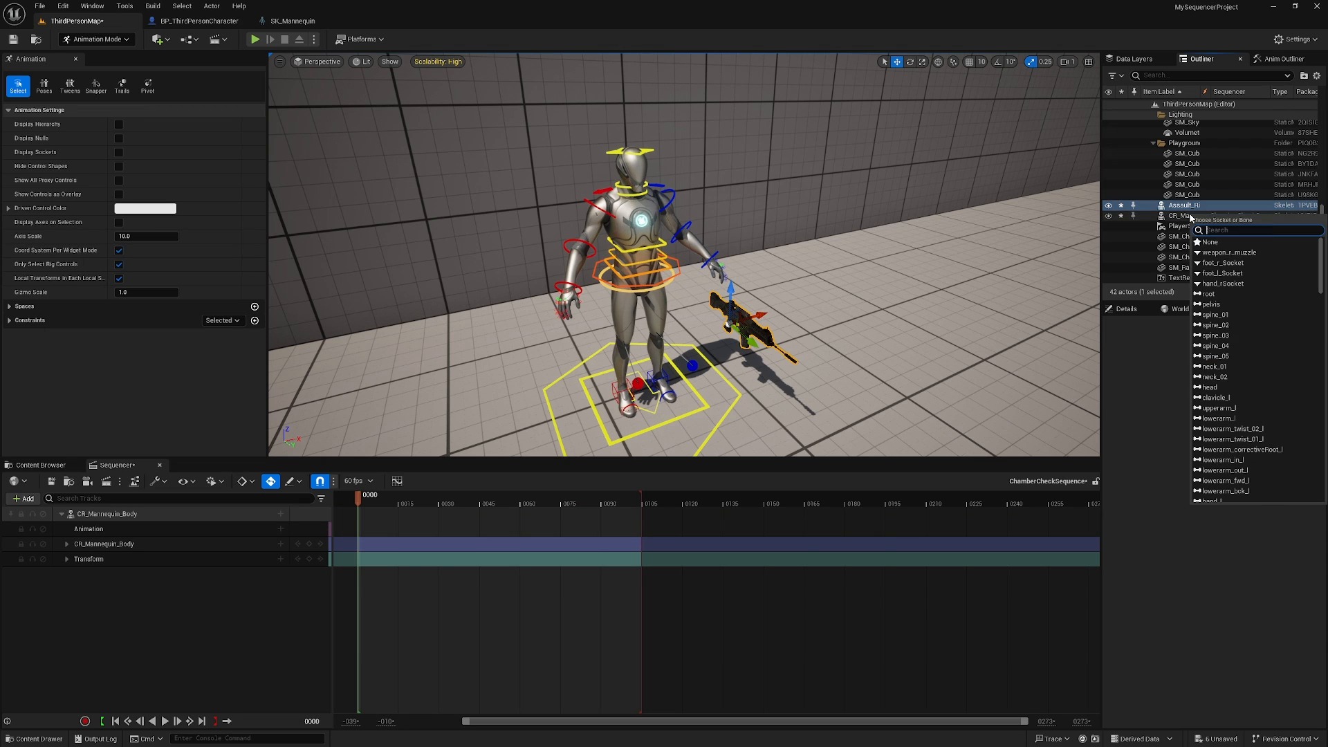
pyautogui.click(1223, 284)
pyautogui.click(1135, 310)
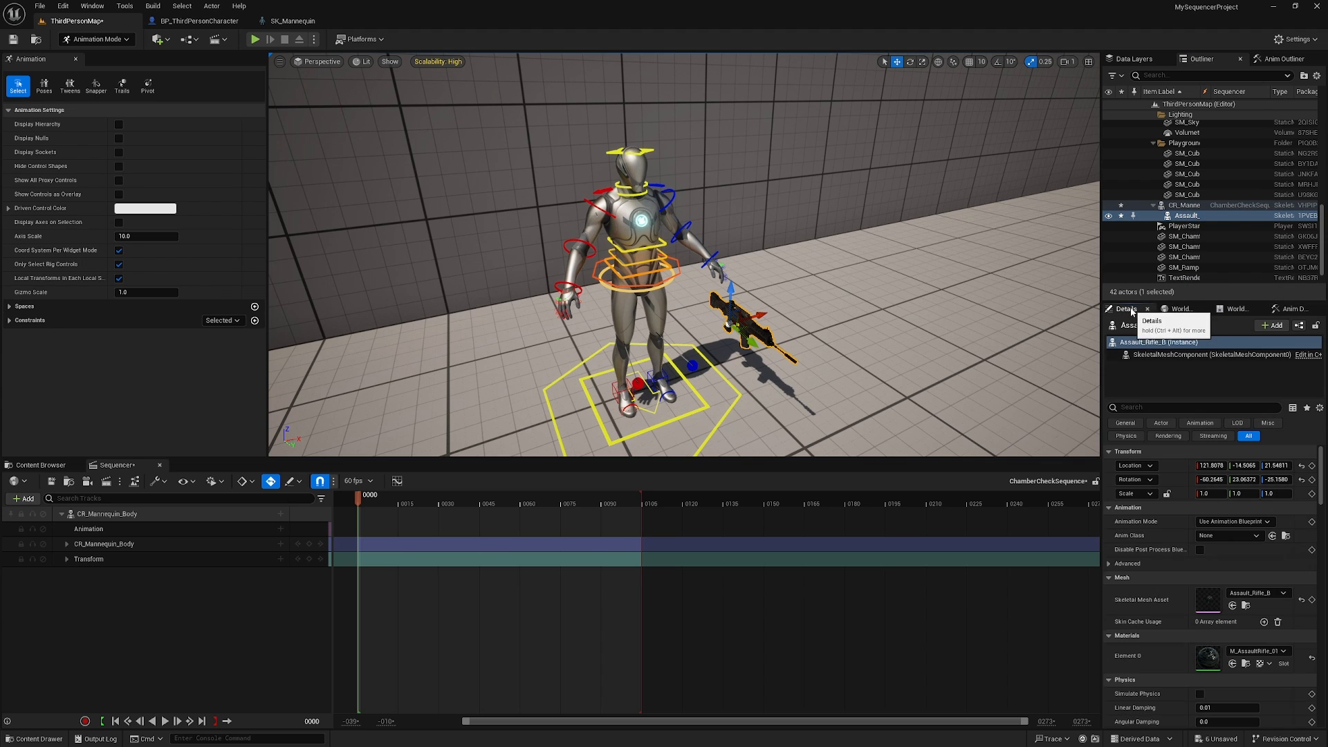
pyautogui.click(1304, 466)
pyautogui.click(1304, 480)
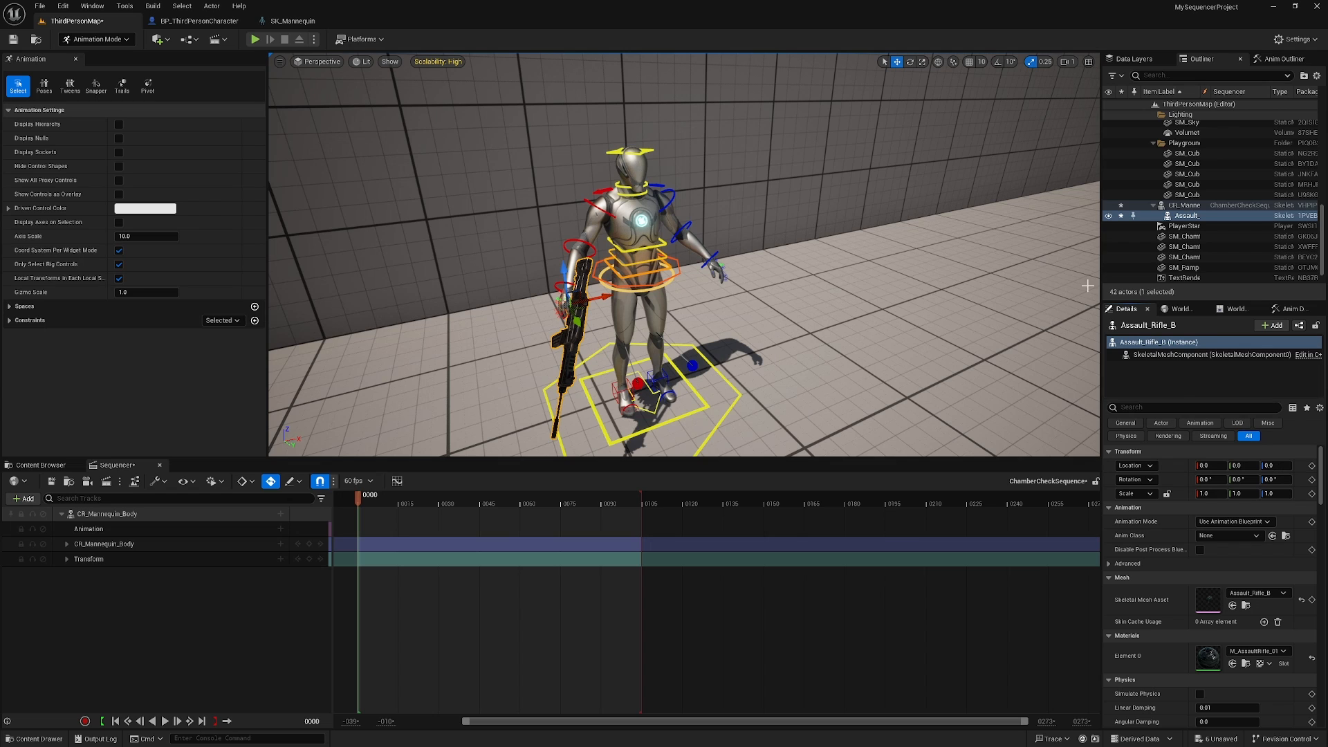
# Add the rifle actor to ChamberCheckSequence and give it the Reload_Rifle_Ironsights_W animation at frame 0
pyautogui.moveTo(1188, 215); pyautogui.dragTo(118, 613)
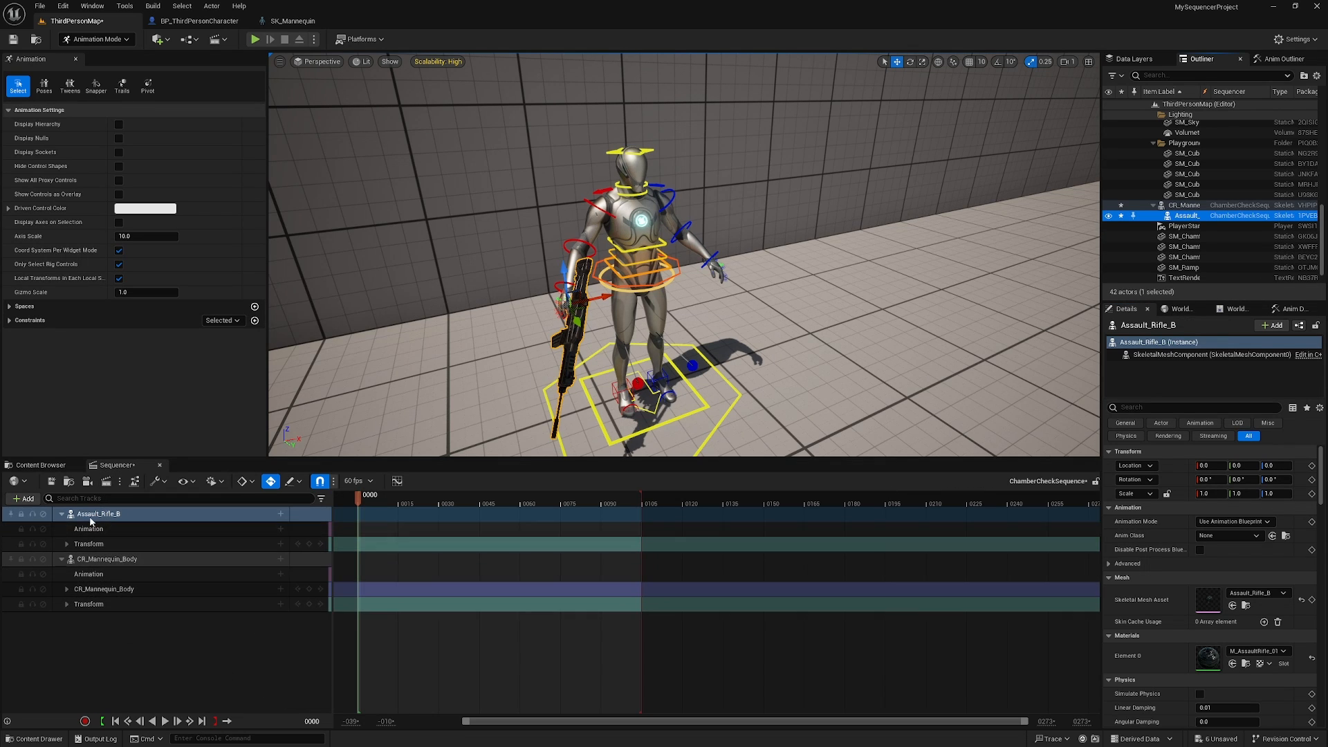
pyautogui.click(160, 530)
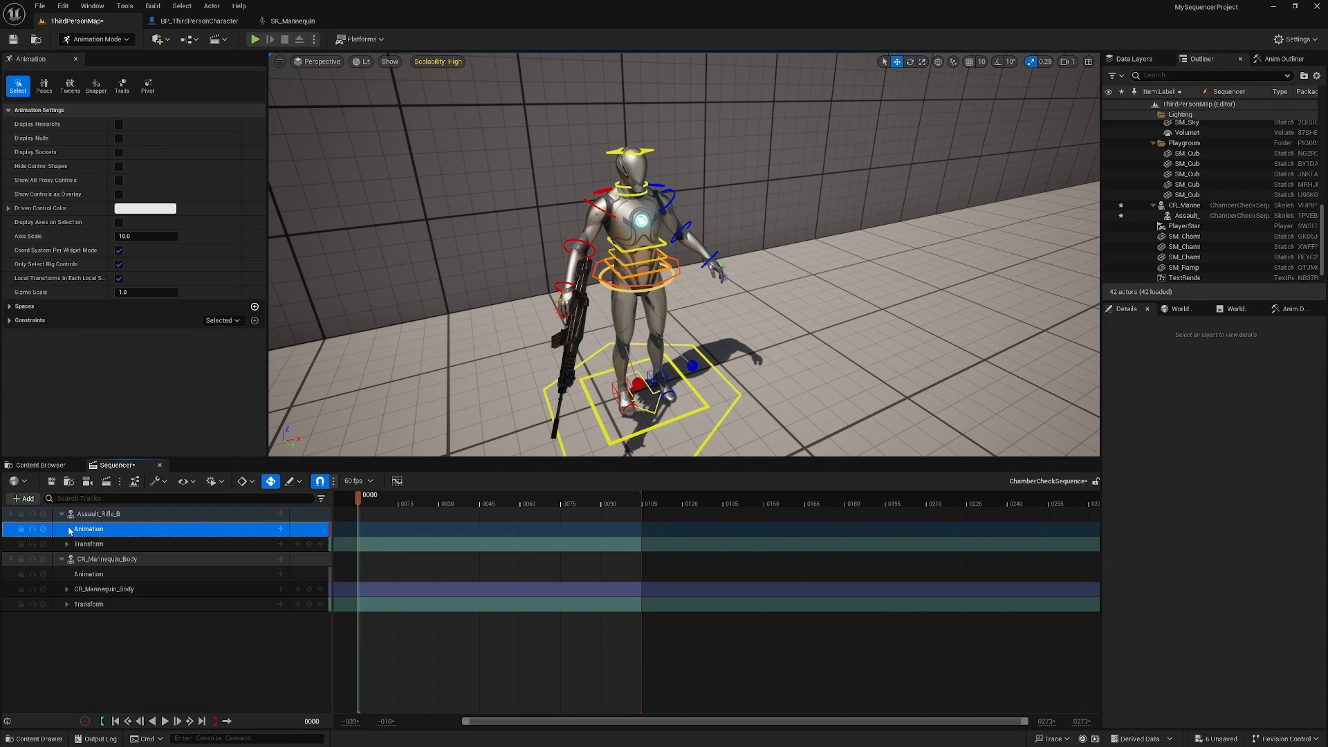
pyautogui.click(281, 530)
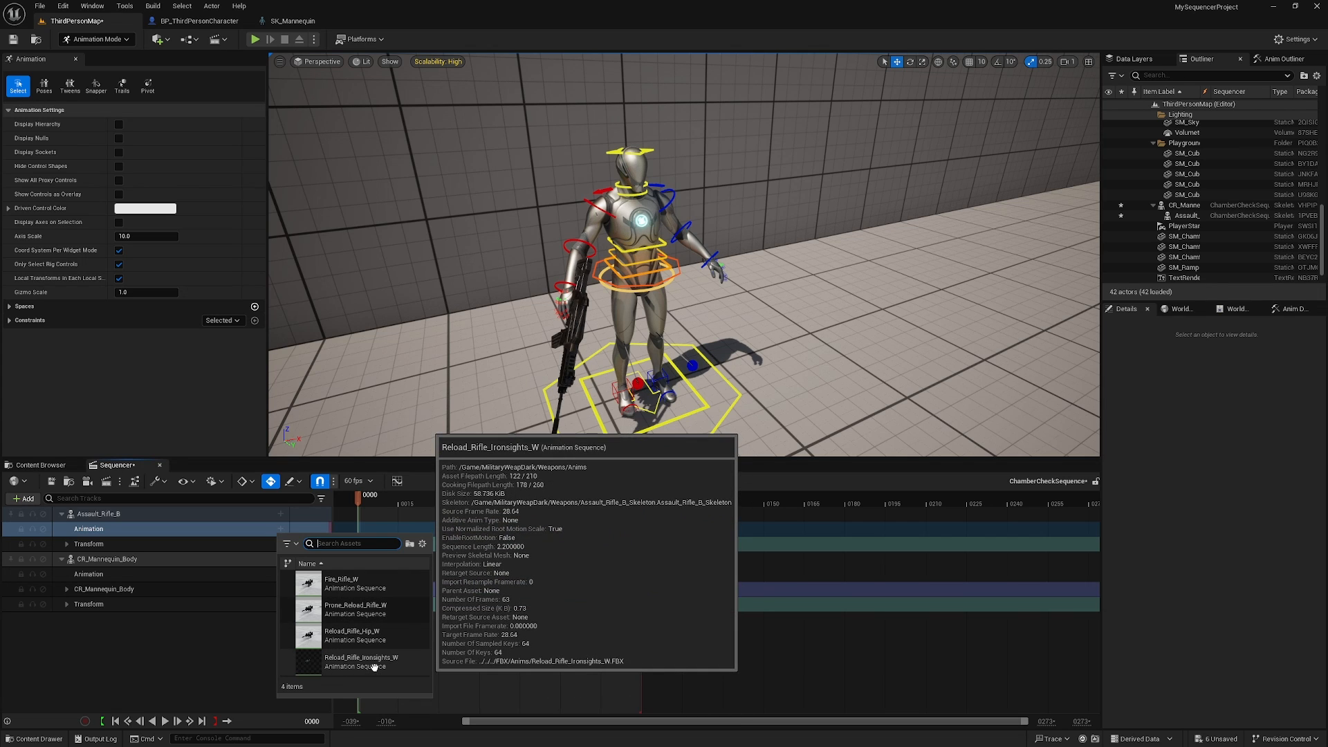
pyautogui.click(343, 668)
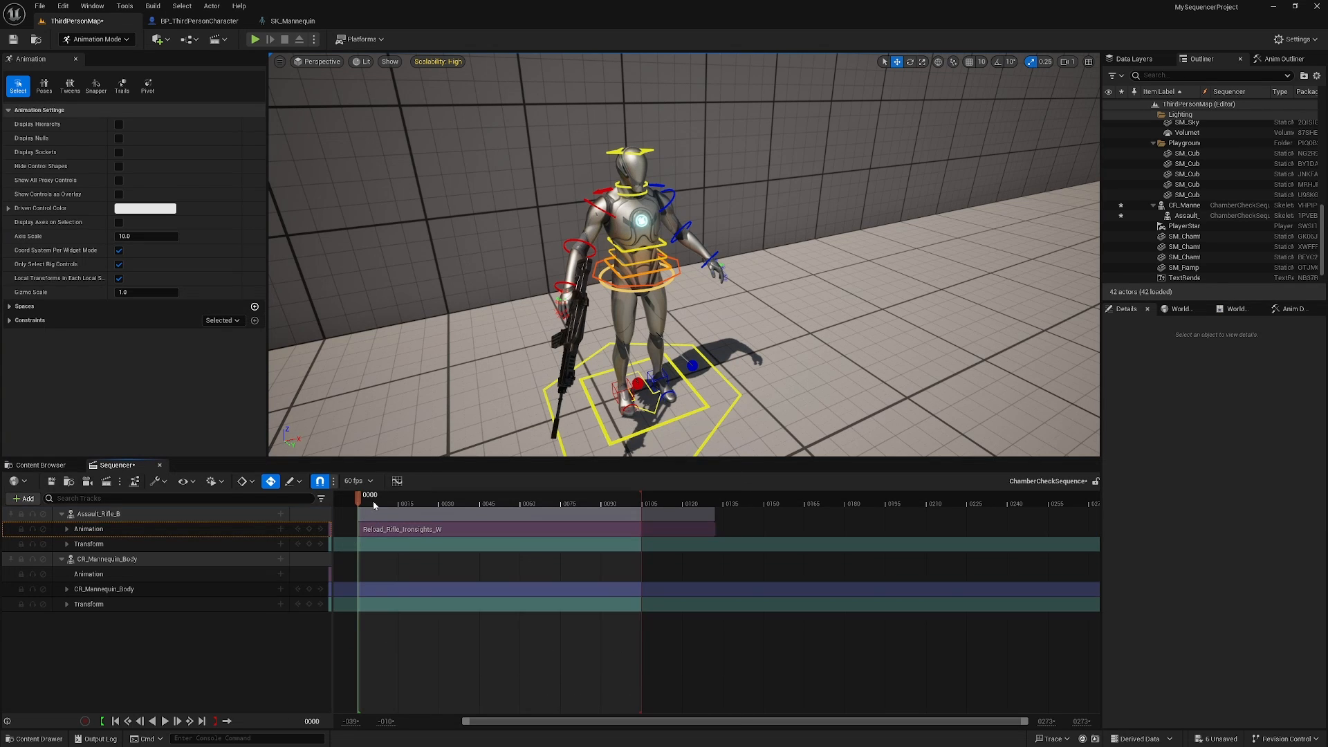
pyautogui.moveTo(359, 499)
pyautogui.mouseDown()
pyautogui.moveTo(608, 498)
pyautogui.moveTo(447, 507)
pyautogui.moveTo(635, 513)
pyautogui.moveTo(359, 516)
pyautogui.mouseUp()
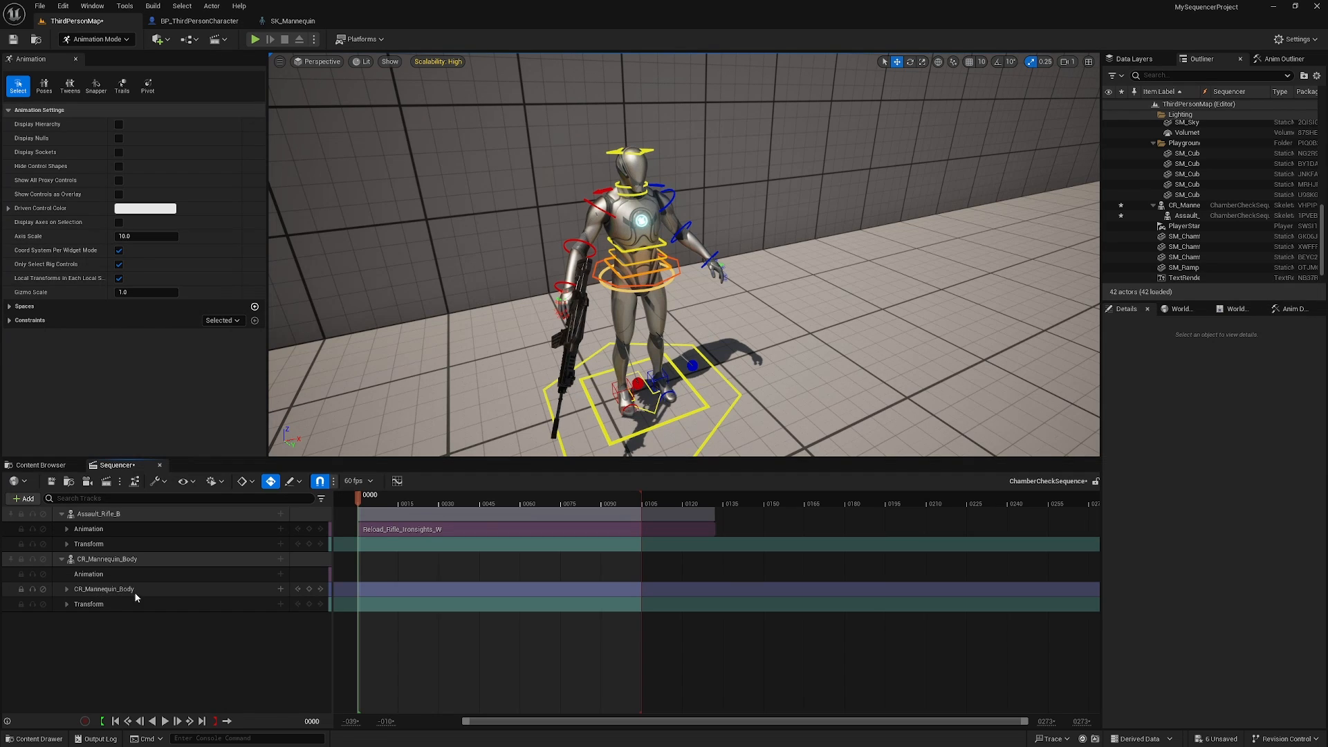
# Delete the CR_Mannequin_Body control rig track nested under the mannequin in the sequence
pyautogui.click(107, 593)
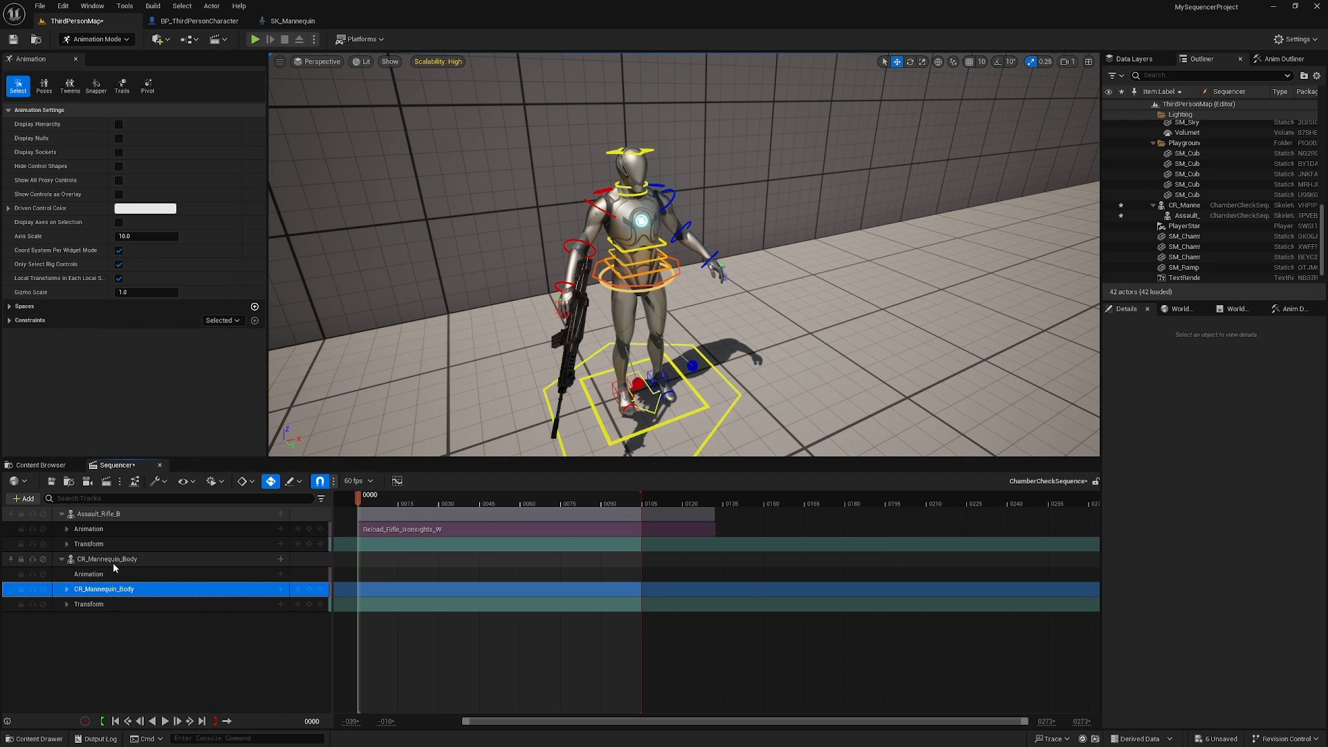
pyautogui.doubleClick(137, 593)
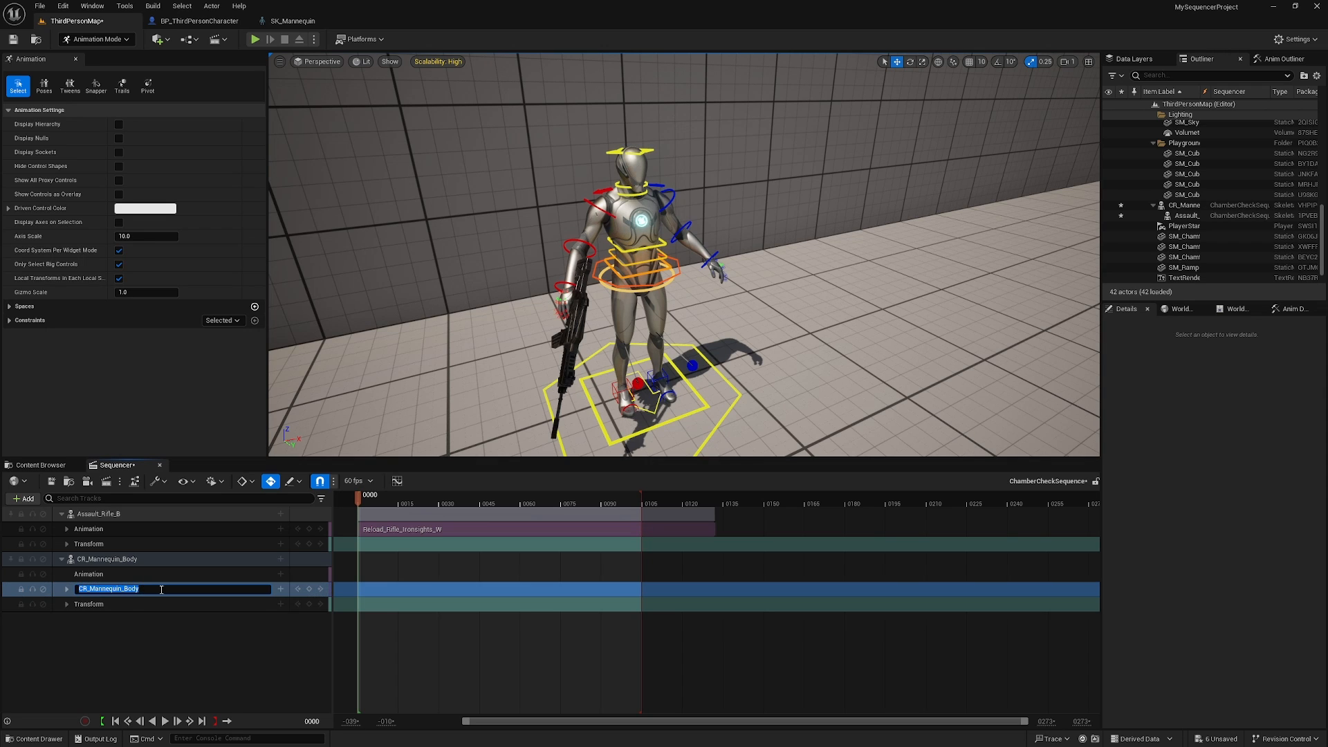
pyautogui.click(145, 622)
pyautogui.click(140, 592)
pyautogui.press('Delete')
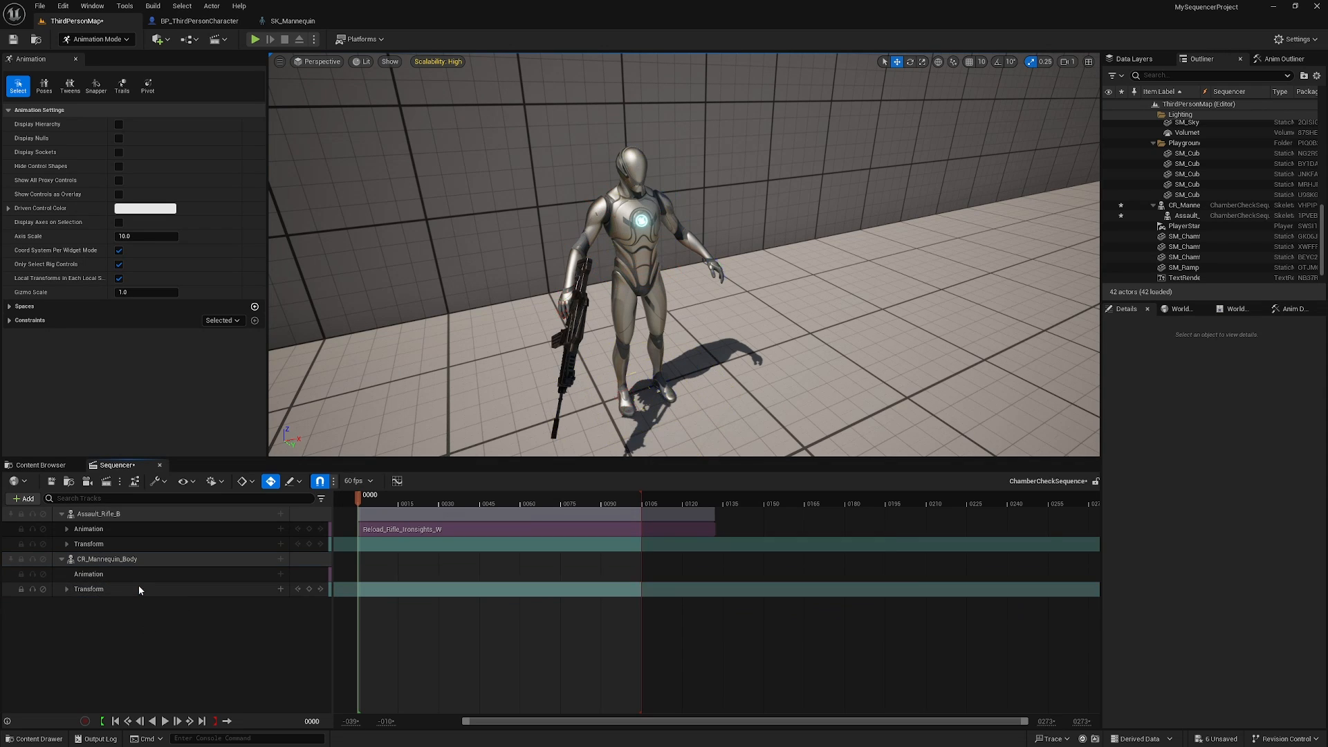
# Add the Reload_Rifle_Ironsights animation to the mannequin, extend the playback range to about frame 235, and return the playhead to frame 0
pyautogui.click(280, 575)
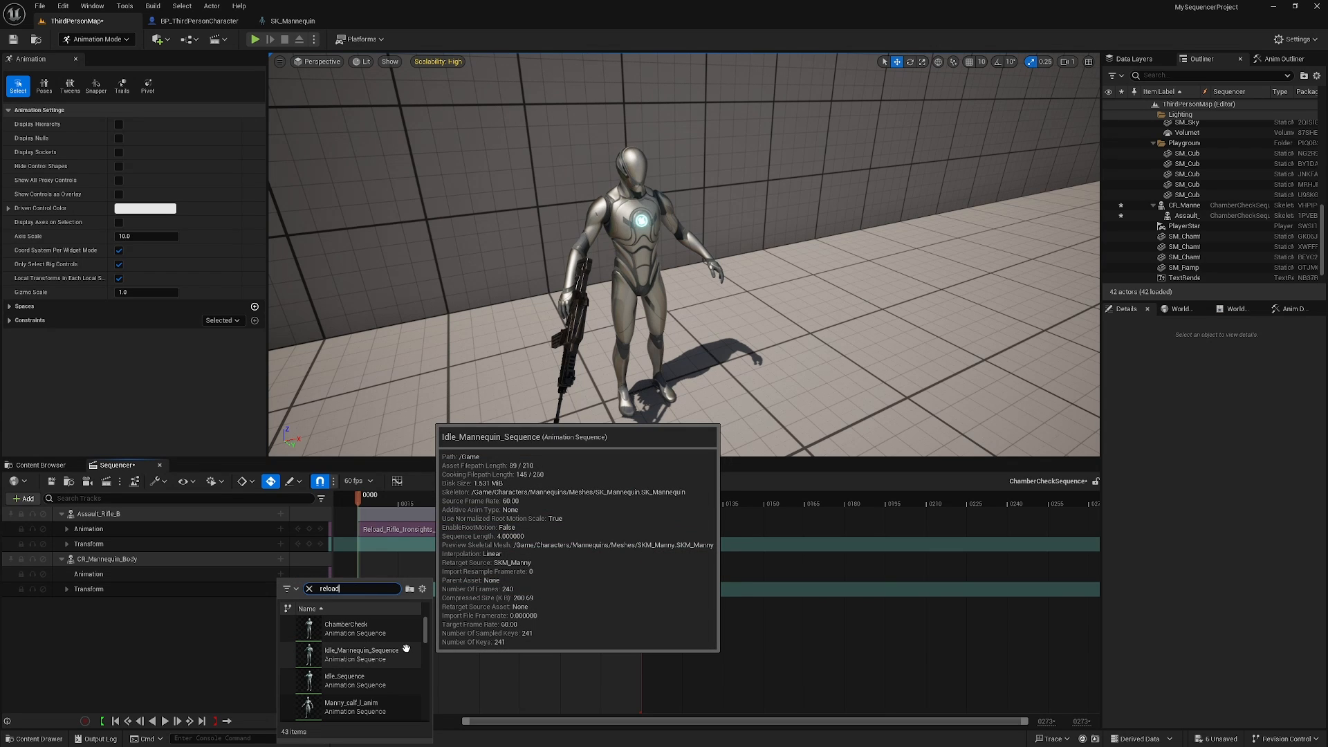
pyautogui.click(377, 630)
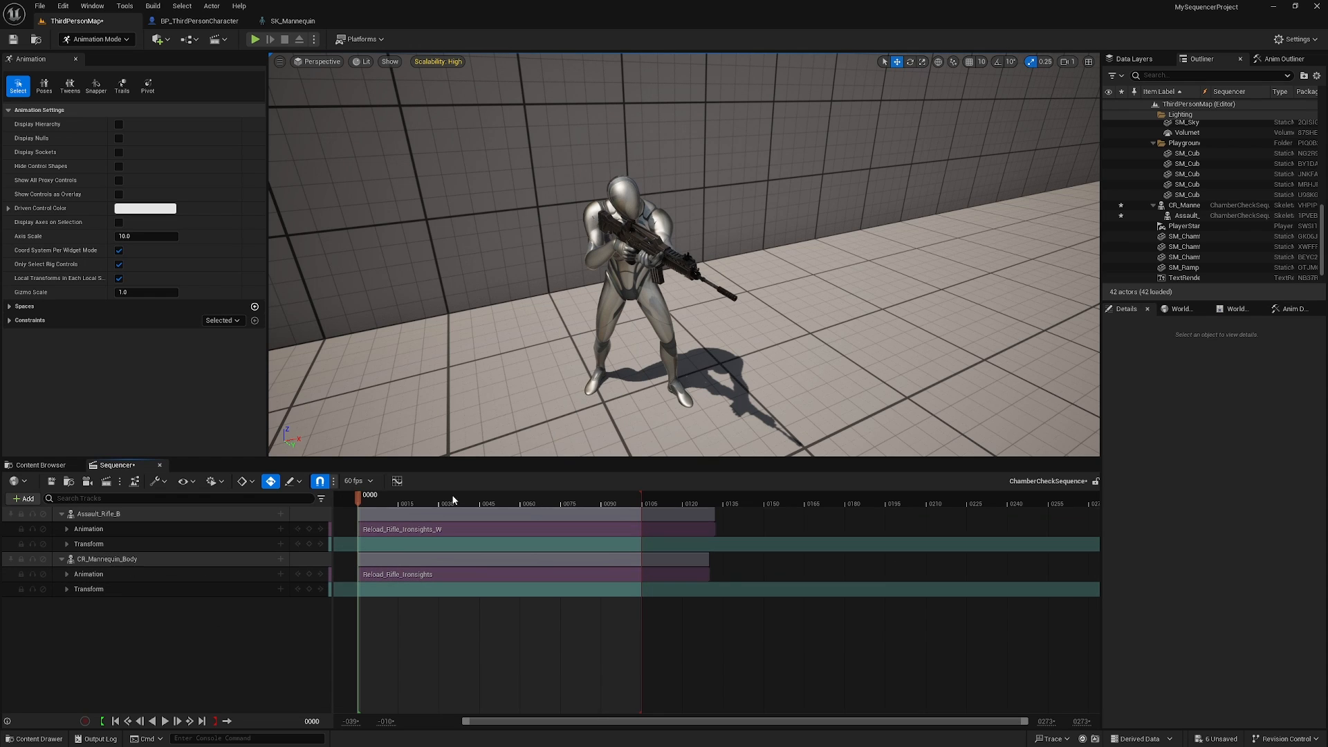
pyautogui.moveTo(357, 499); pyautogui.dragTo(577, 516)
pyautogui.moveTo(656, 501); pyautogui.dragTo(994, 501)
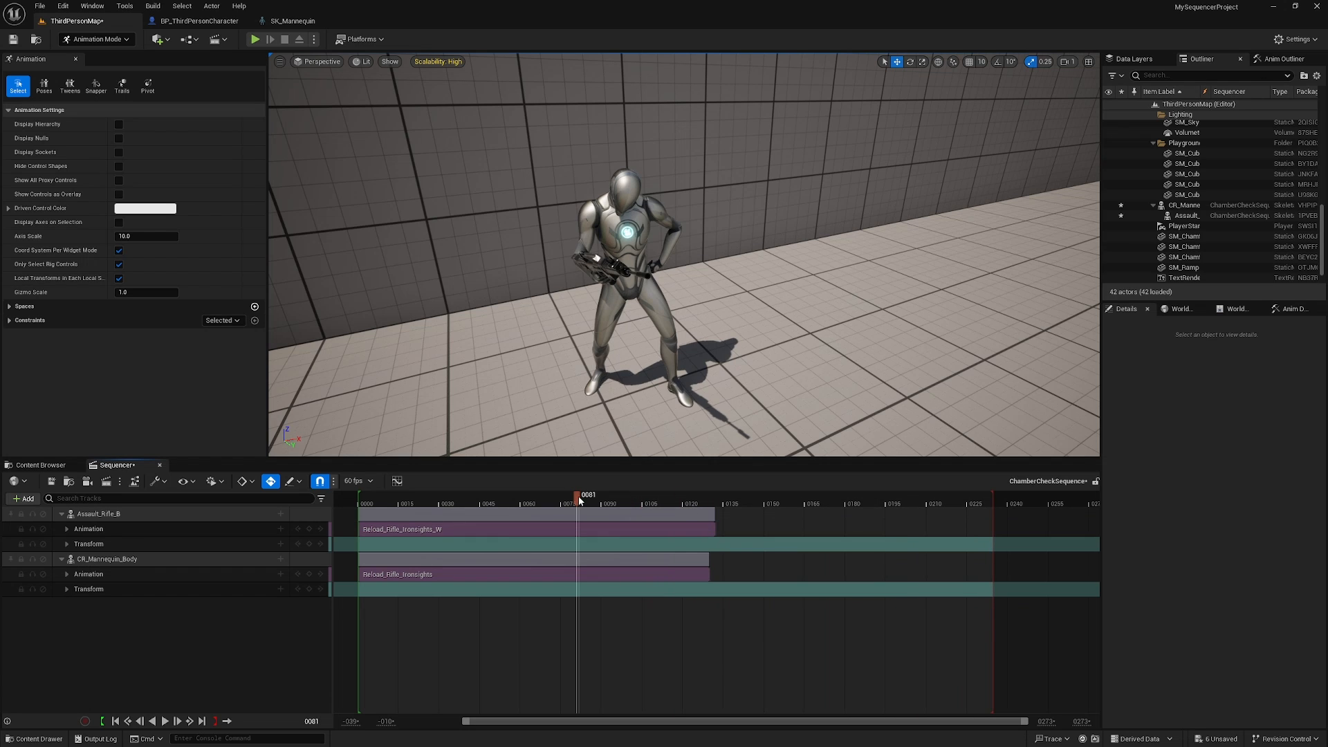
pyautogui.moveTo(578, 496); pyautogui.dragTo(359, 510)
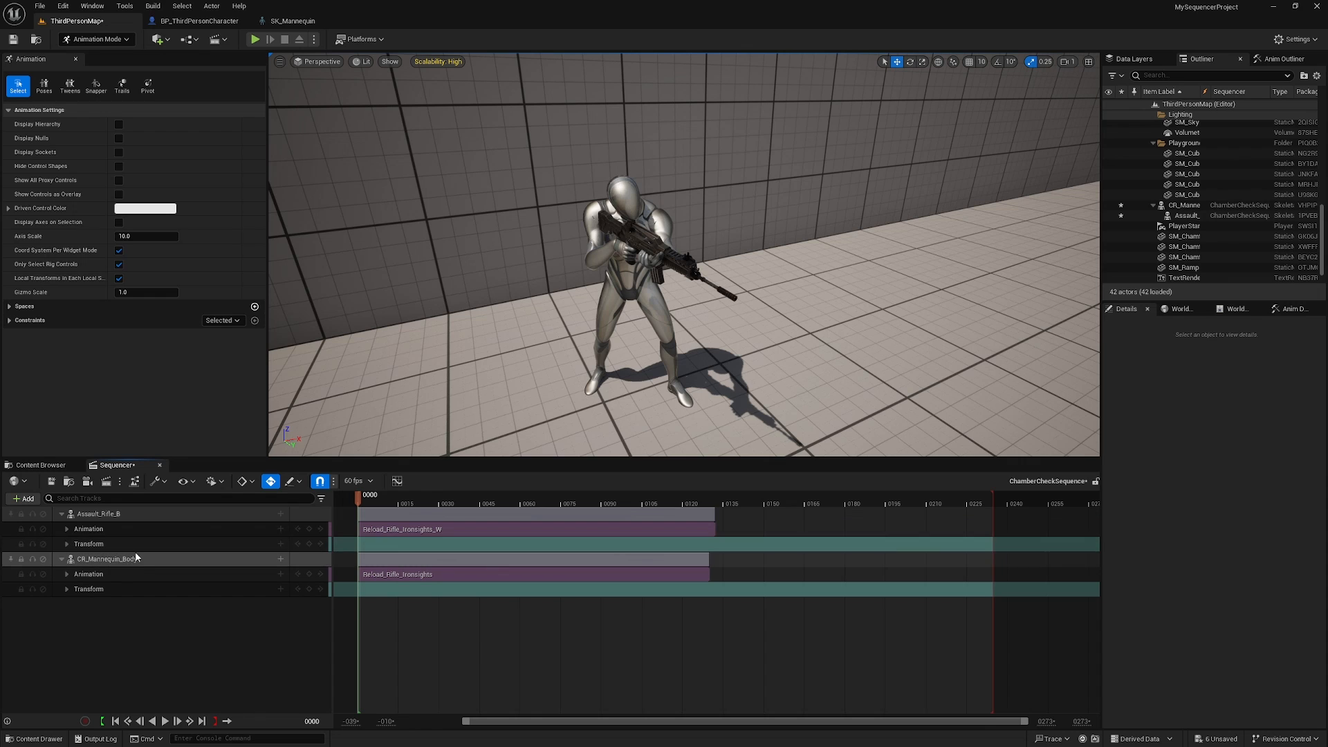
# Open the CR_Mannequin_Body control rig asset from the Mannequins Rigs folder for editing
pyautogui.click(40, 465)
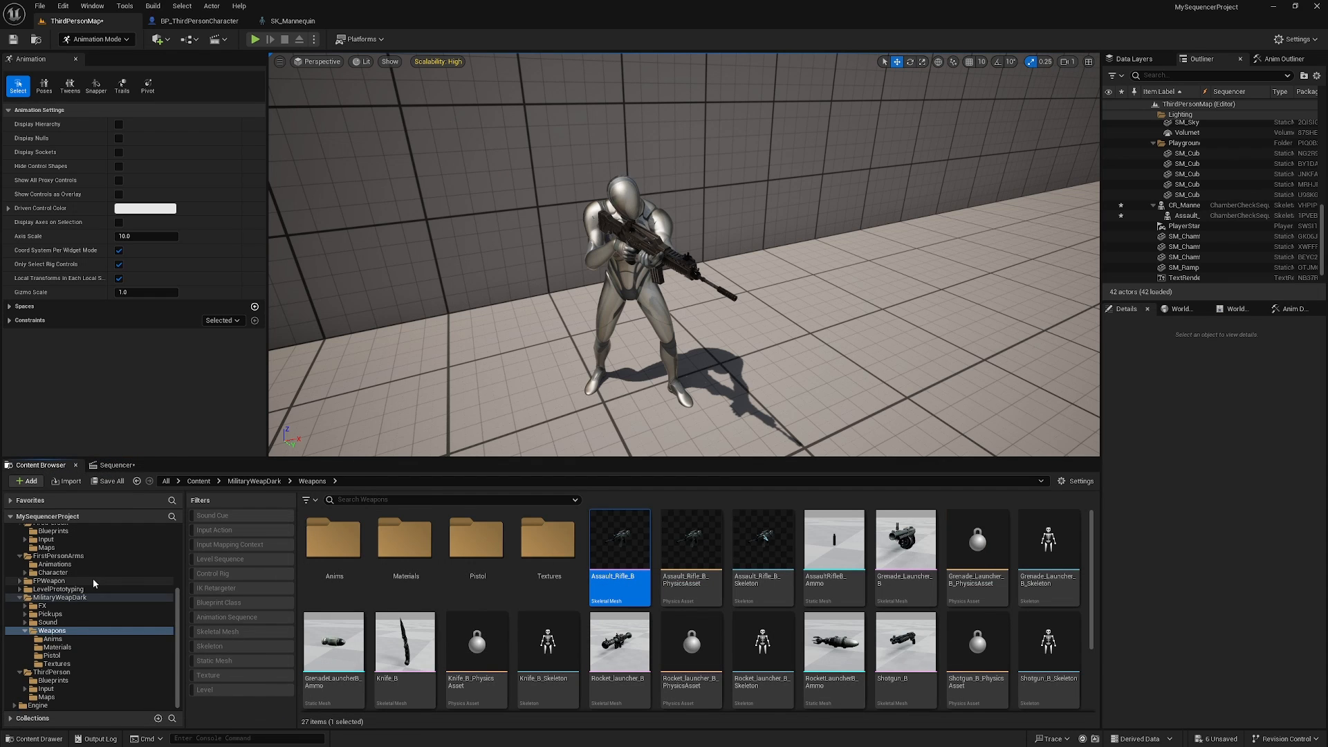
pyautogui.scroll(5, 82, 589)
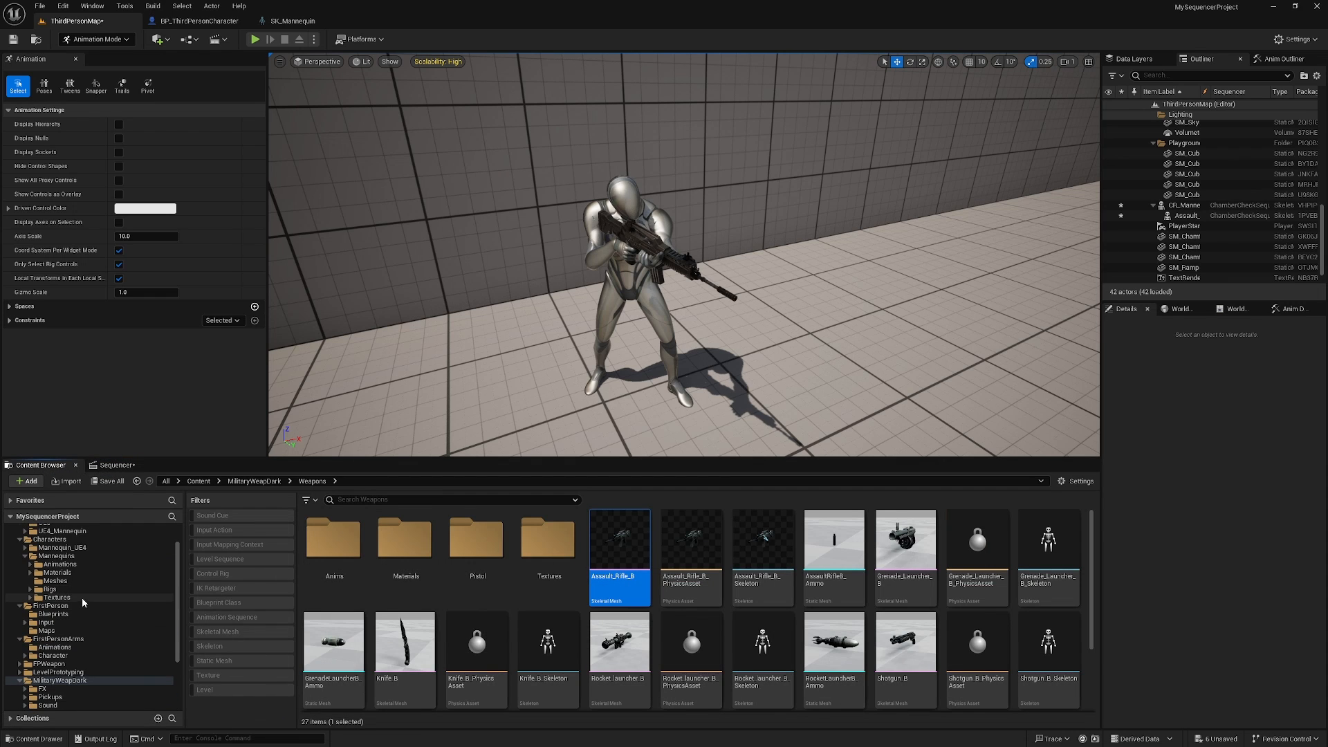
pyautogui.click(58, 557)
pyautogui.doubleClick(539, 585)
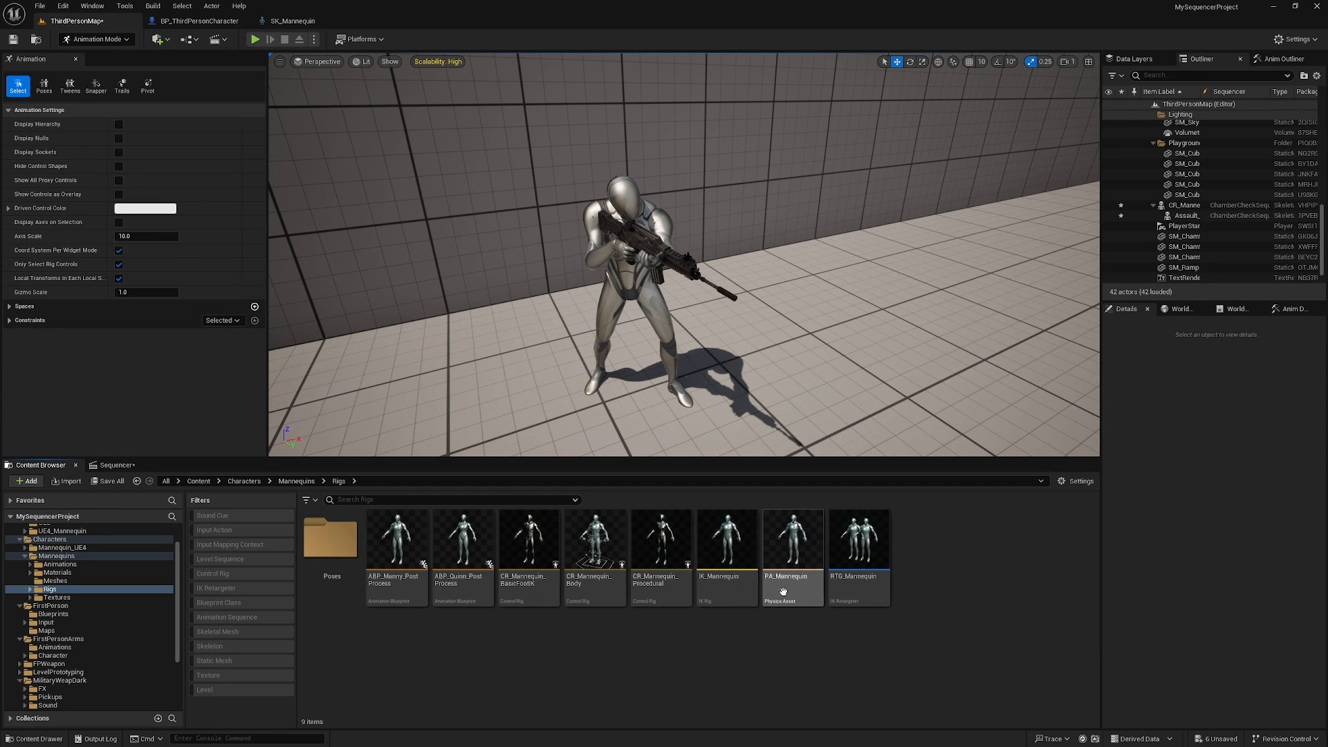
pyautogui.doubleClick(602, 556)
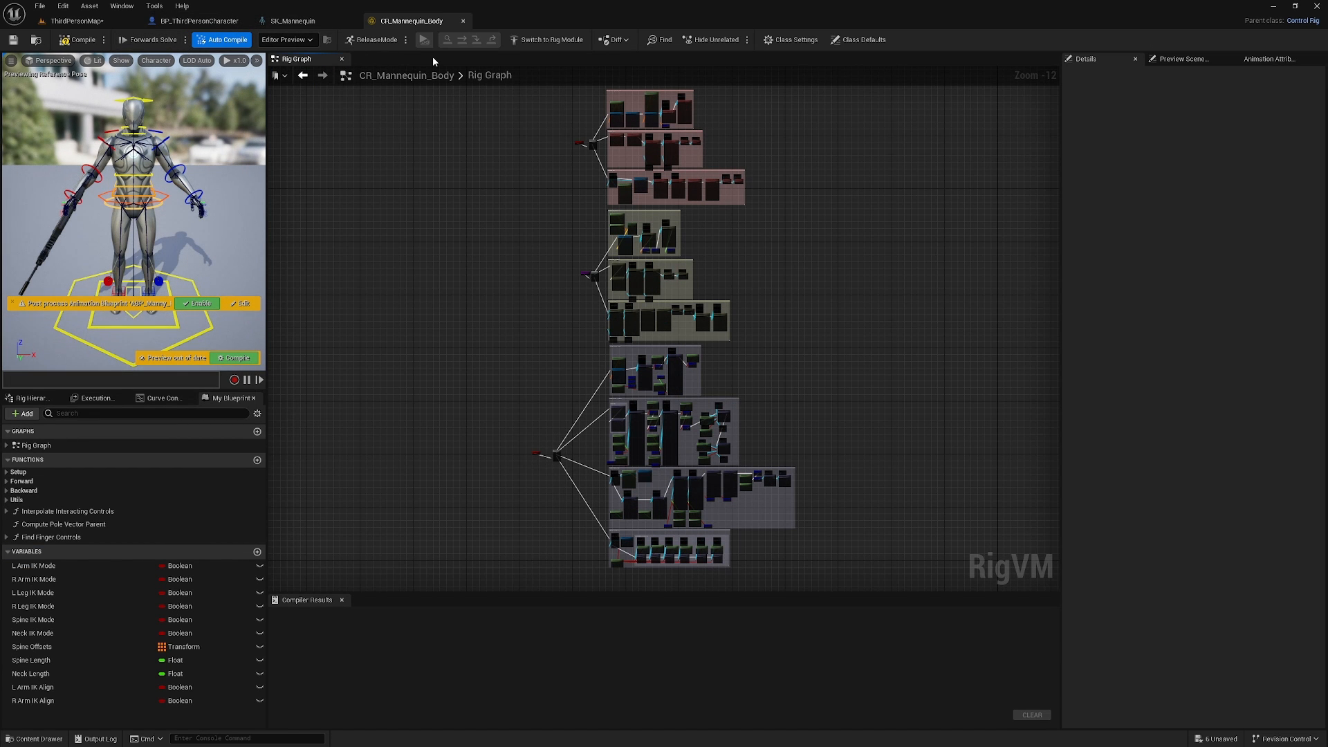
# Set the control rig's preview mesh to SKM_Quinn and return to ChamberCheckSequence in the level's Sequencer
pyautogui.click(1193, 61)
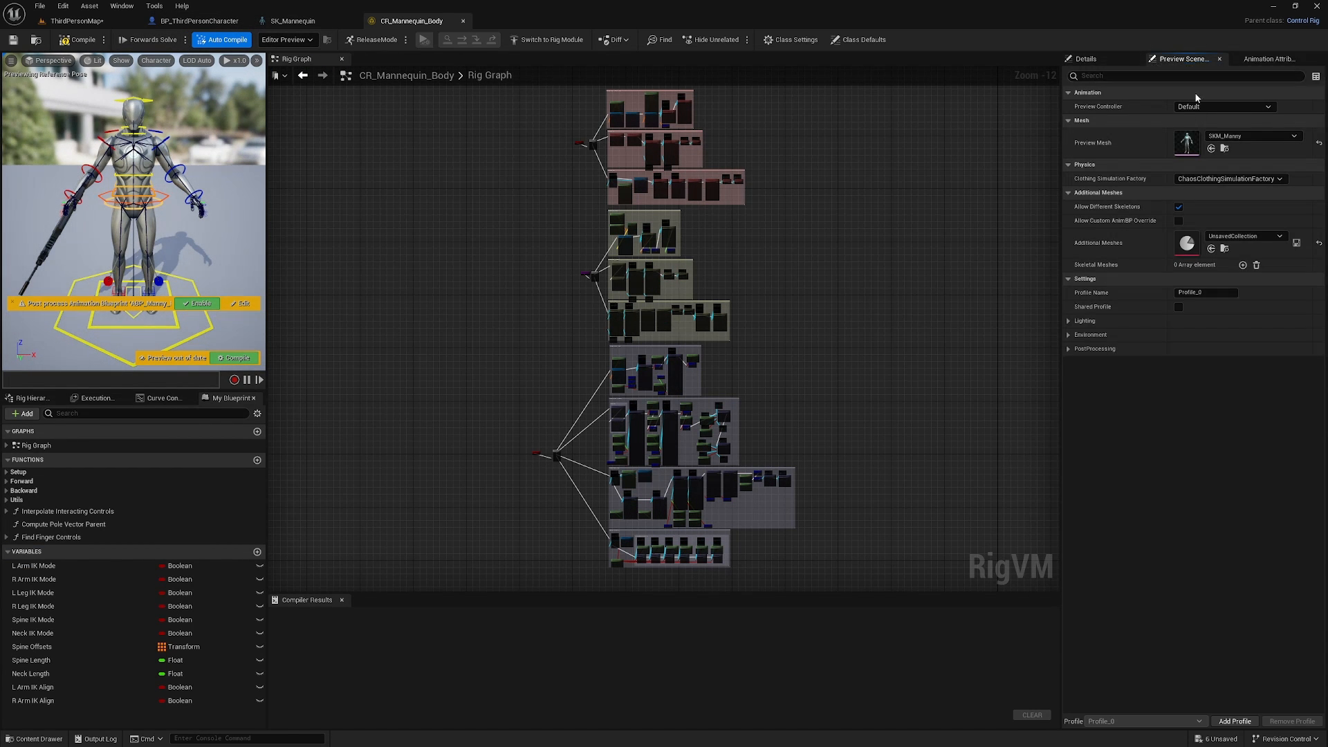
pyautogui.click(1240, 139)
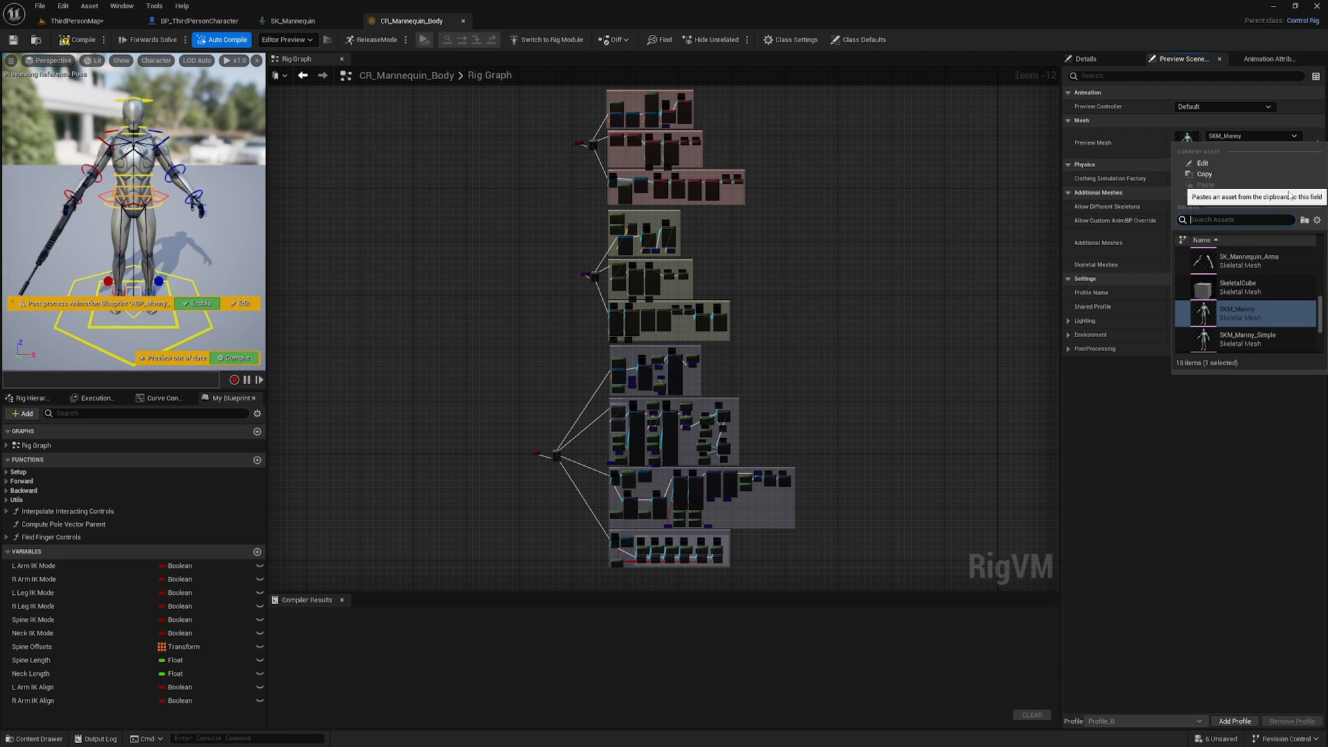
pyautogui.click(1257, 311)
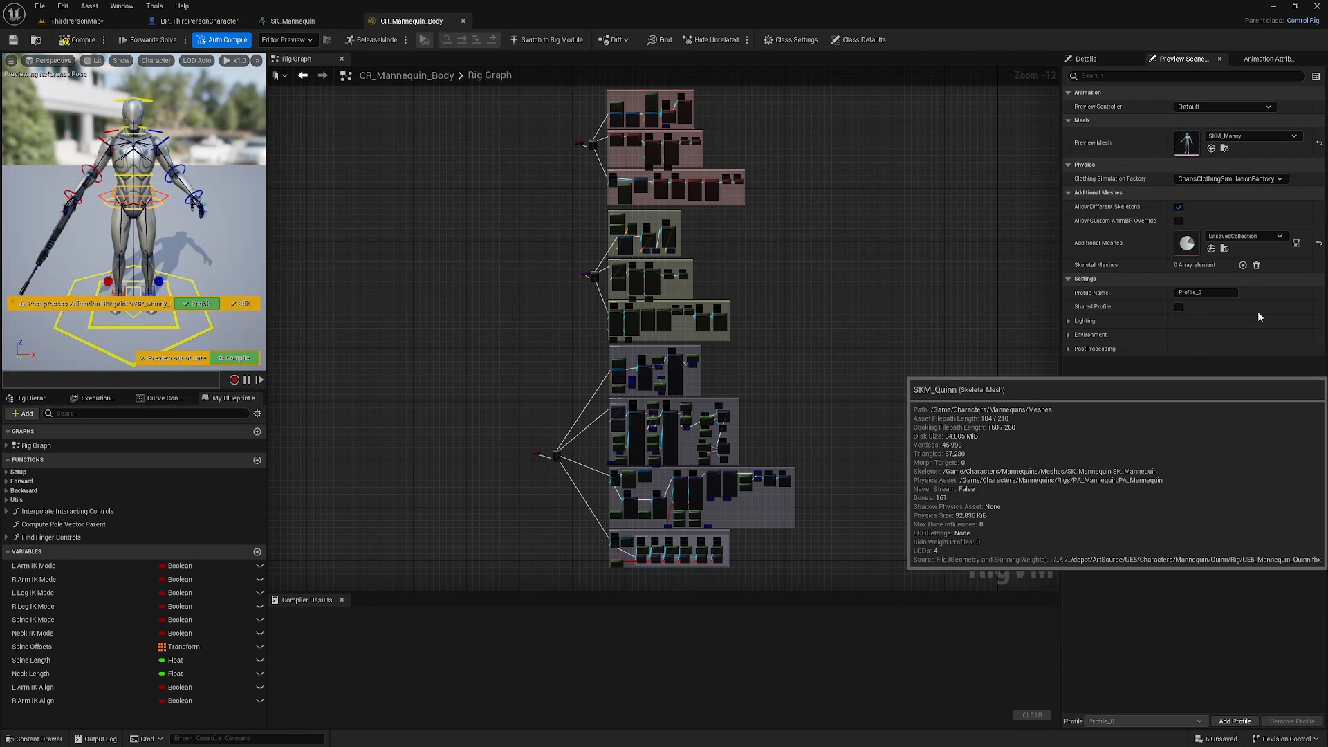
pyautogui.click(76, 21)
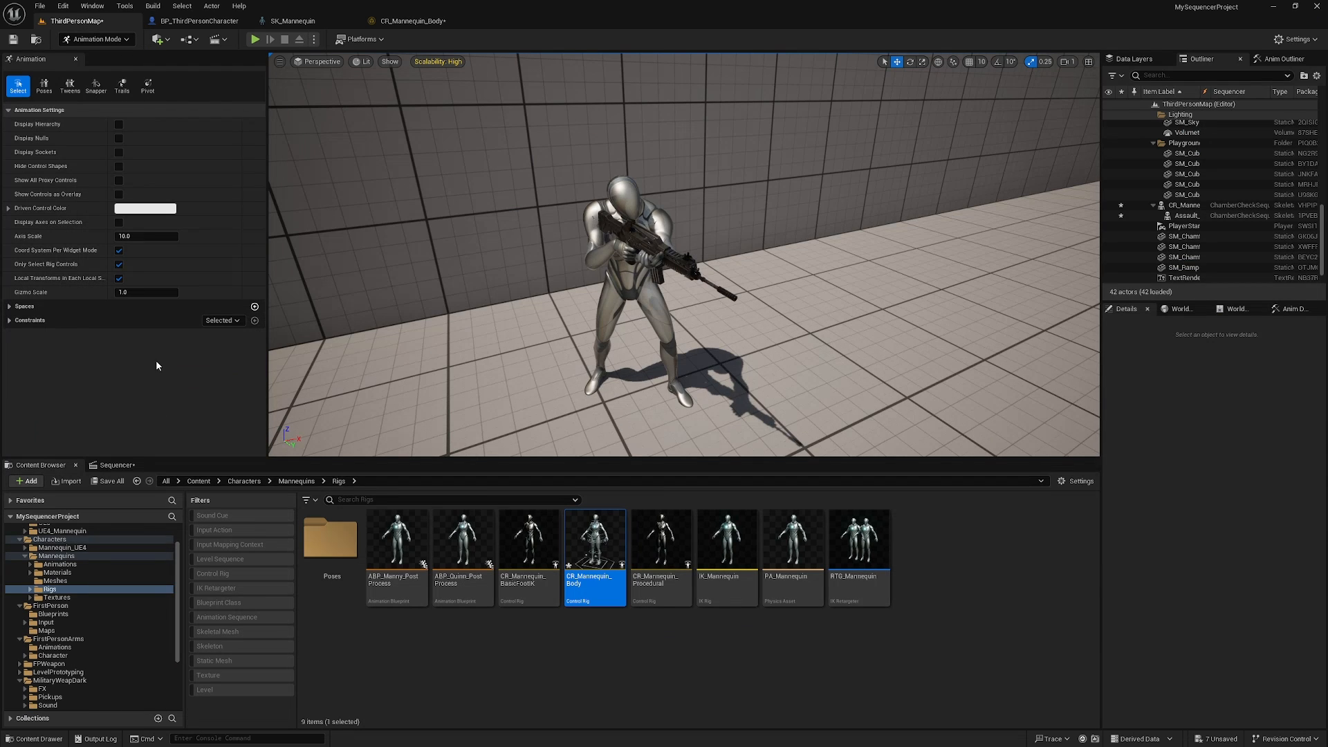
pyautogui.click(126, 465)
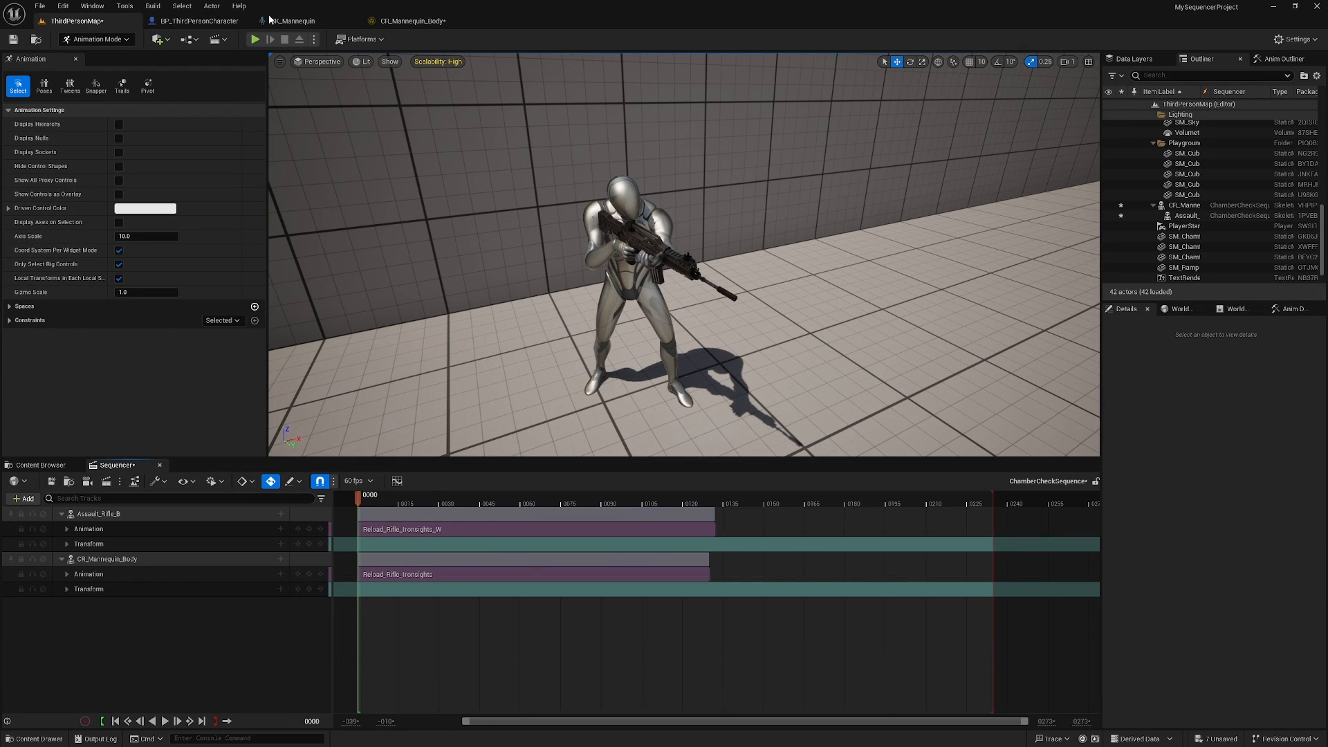
# Save the CR_Mannequin_Body control rig, close its editor and return to ThirdPersonMap
pyautogui.click(413, 21)
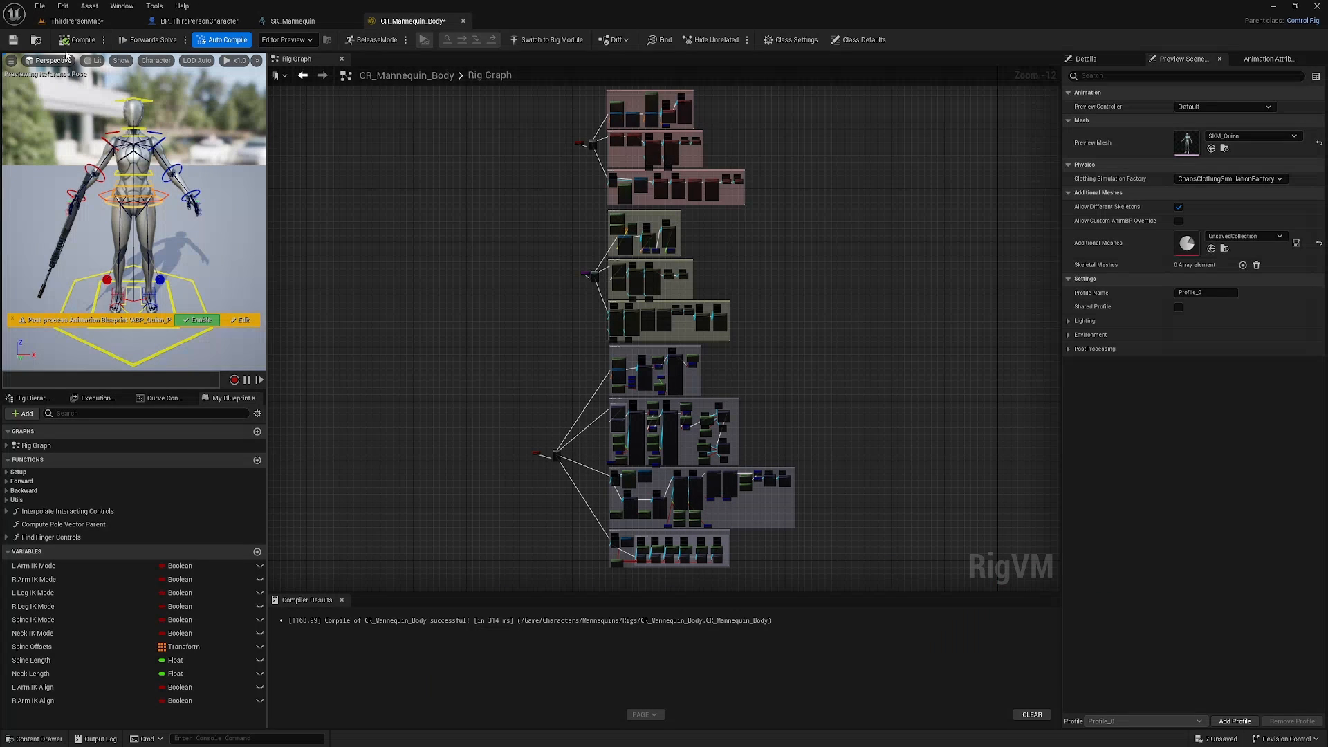
pyautogui.click(13, 40)
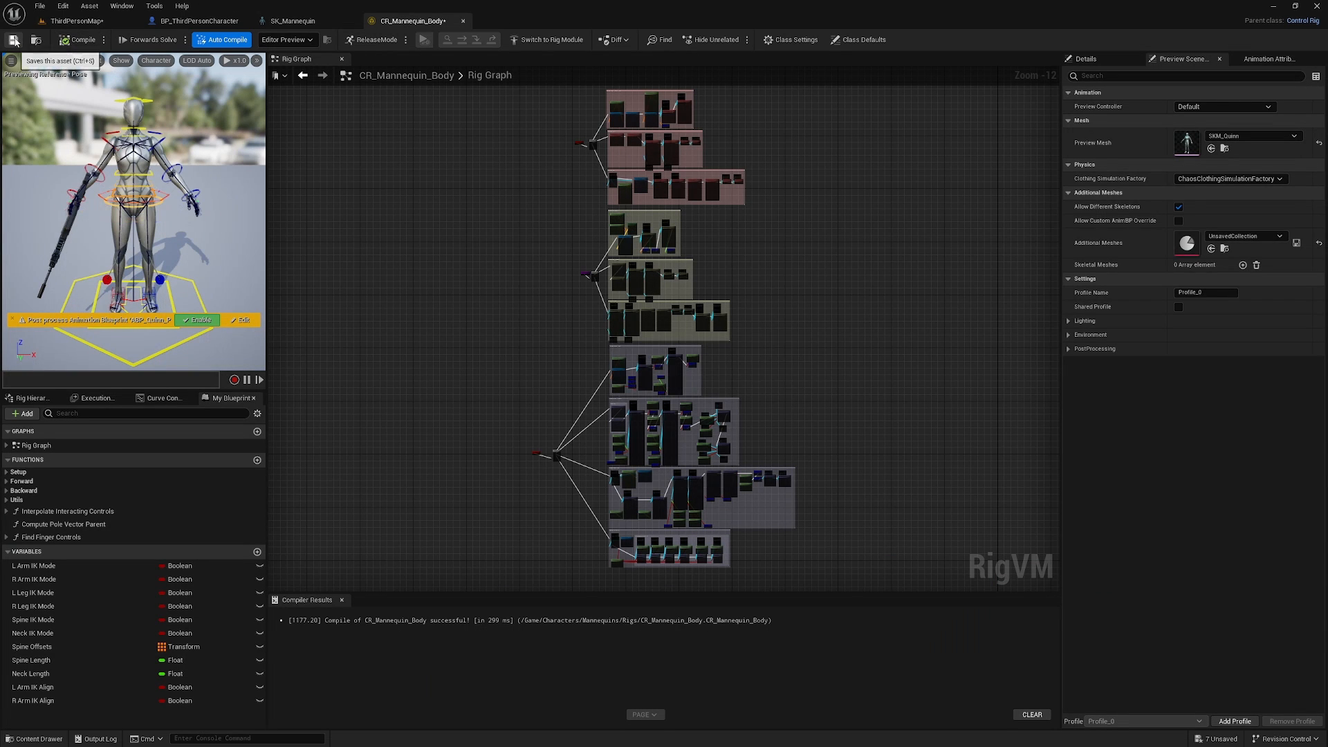
pyautogui.click(463, 22)
pyautogui.click(90, 23)
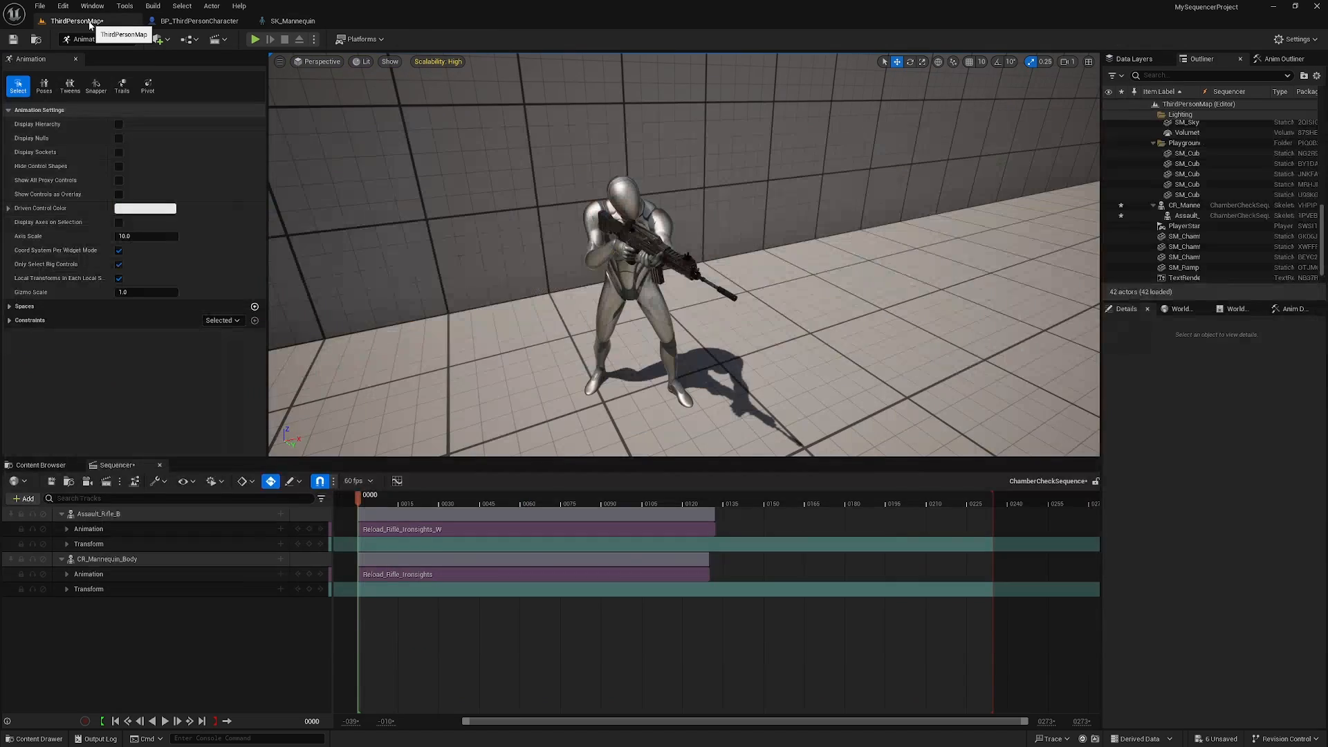
# Delete the old CR_Mannequin_Body binding from the sequence and place a new CR_Mannequin_Body rig in the level beside the existing mannequin
pyautogui.click(108, 559)
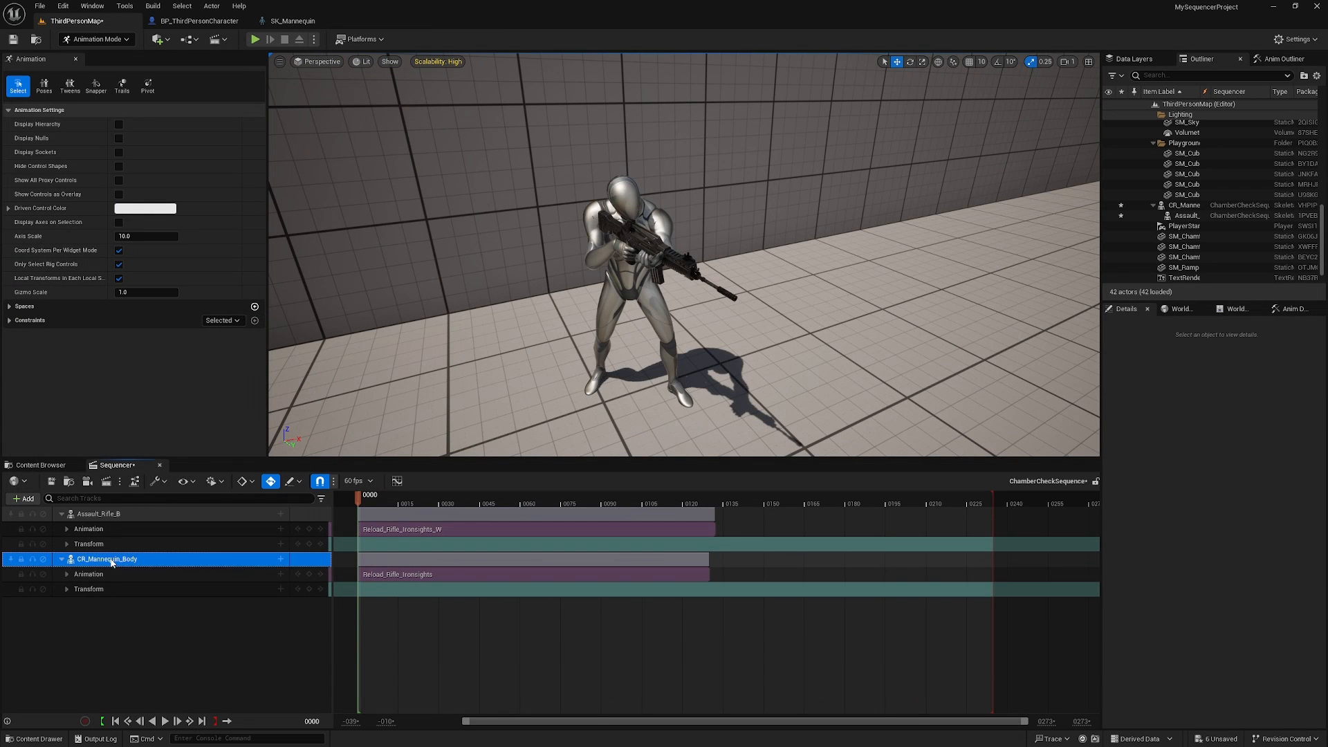
pyautogui.press('Delete')
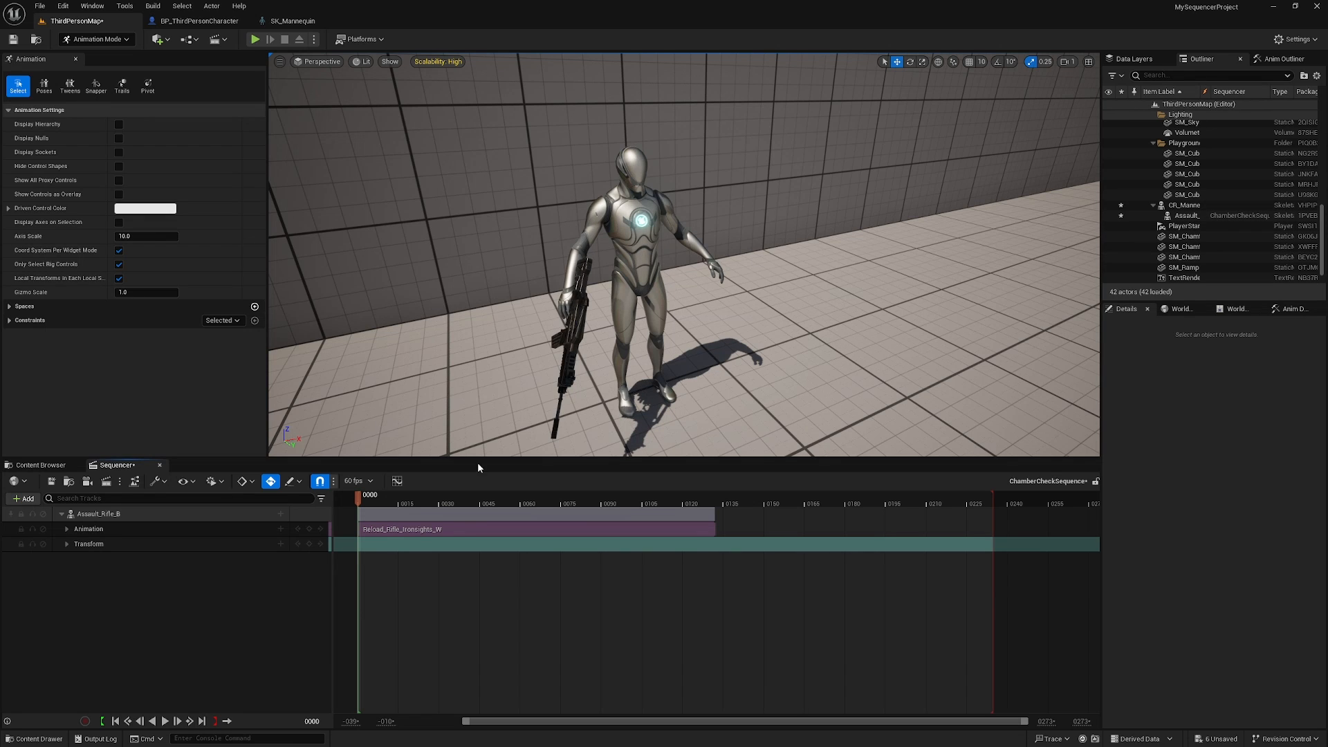
pyautogui.click(58, 465)
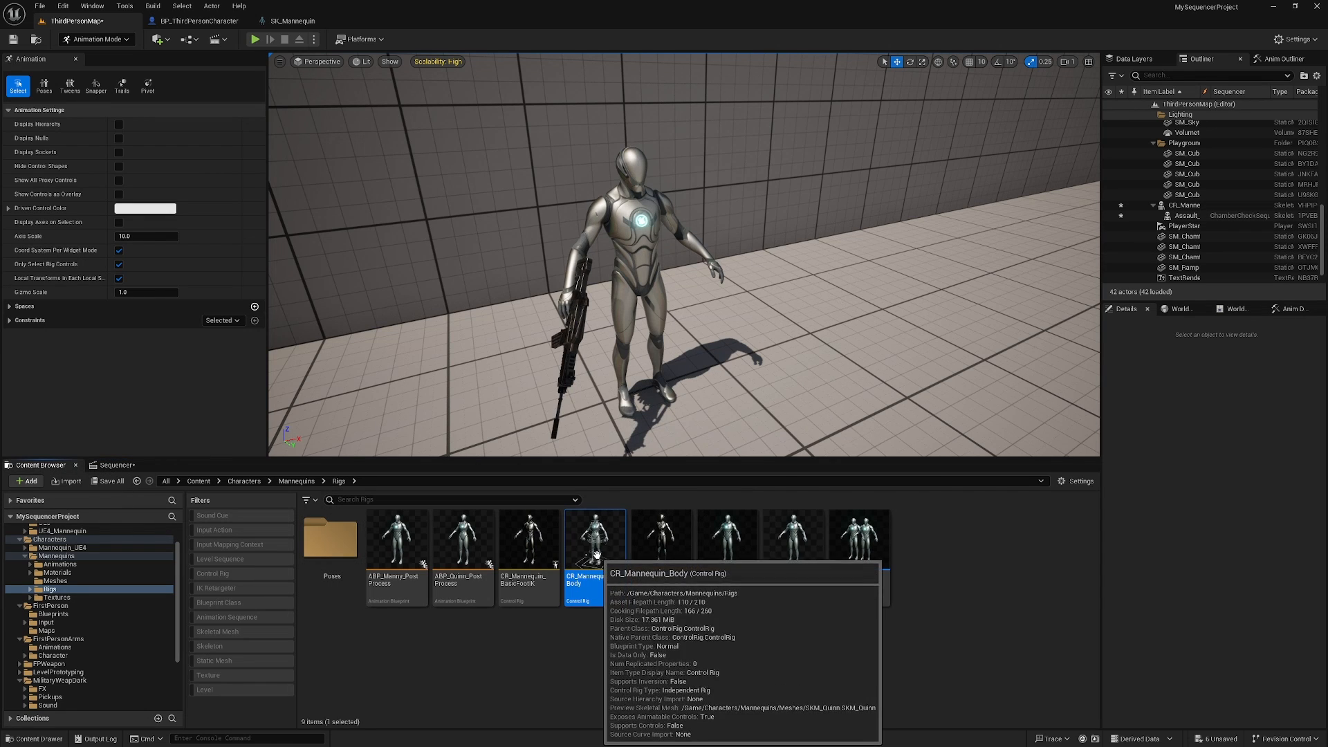
pyautogui.moveTo(591, 554); pyautogui.dragTo(828, 357)
pyautogui.moveTo(869, 296); pyautogui.dragTo(751, 353, button='right')
pyautogui.press('d')
pyautogui.press('a')
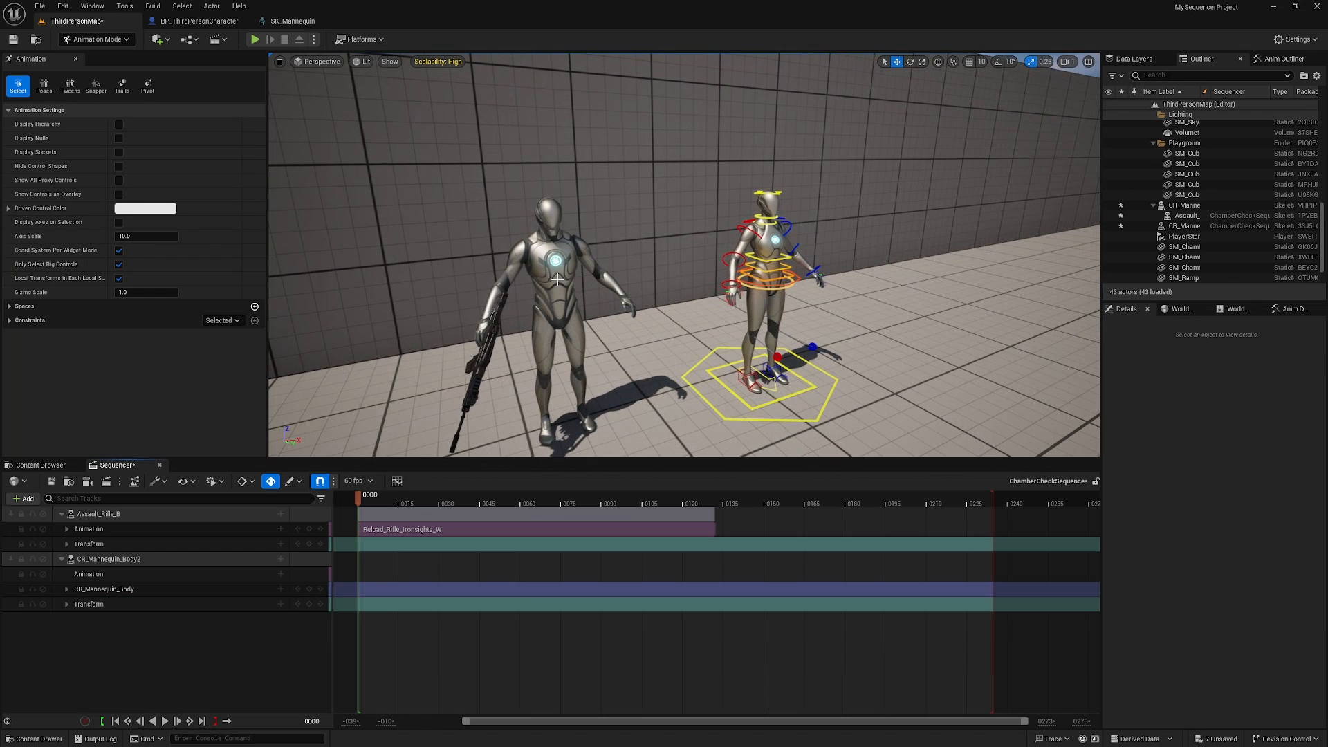
# Attach Assault_Rifle_B to the new mannequin's hand_rSocket and reset the rifle's location and rotation to zero
pyautogui.click(1179, 216)
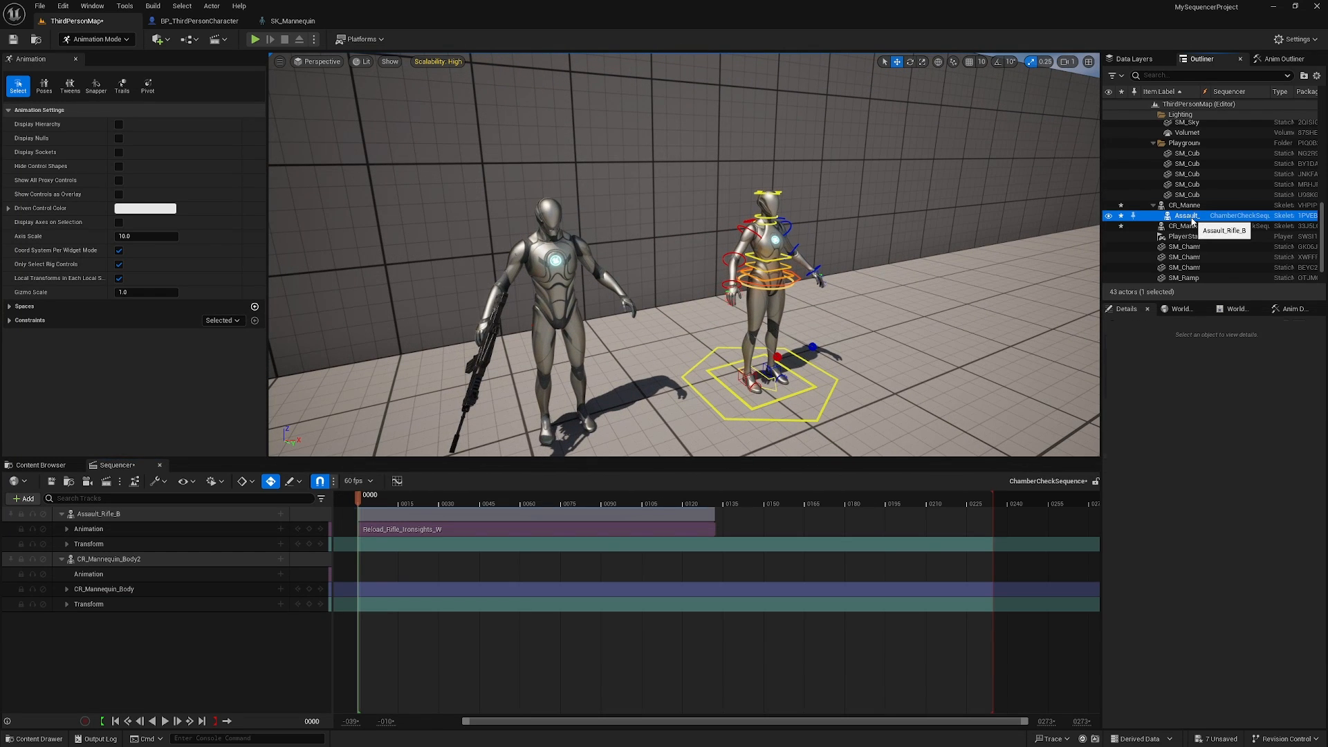
pyautogui.click(1191, 229)
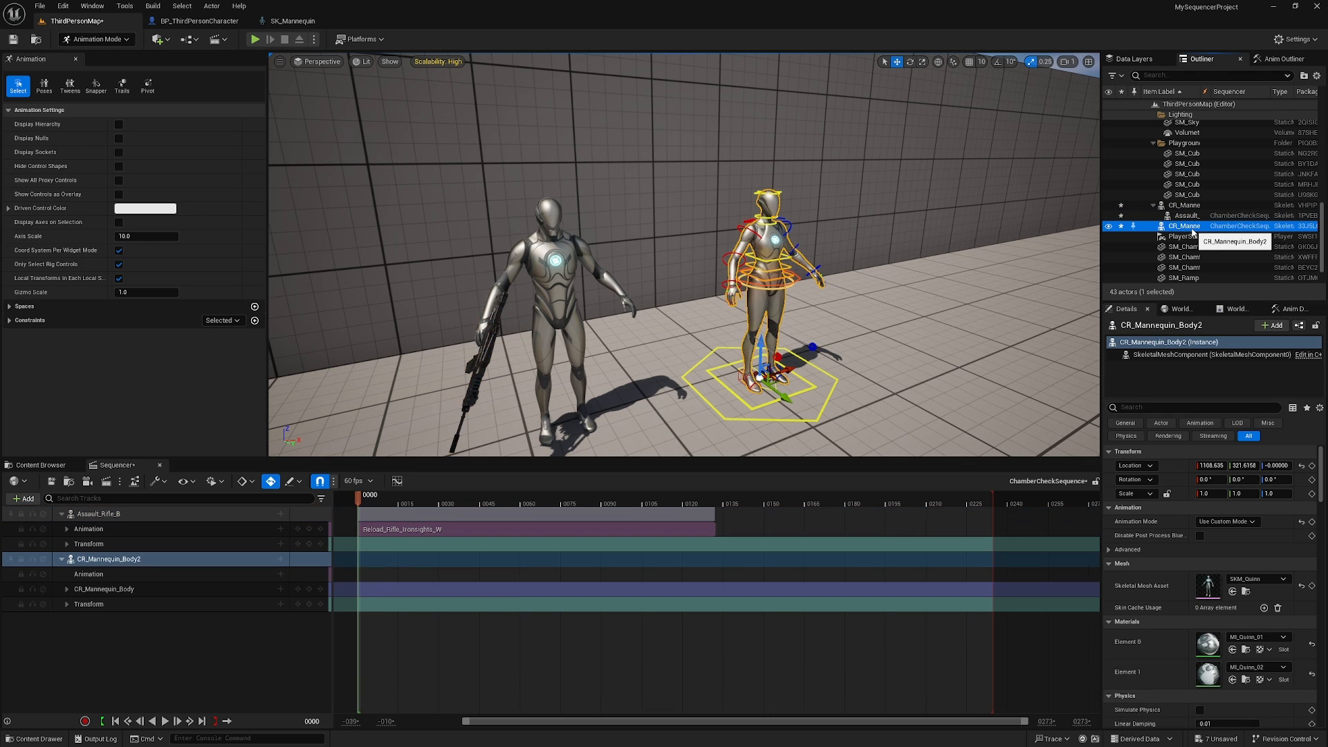
pyautogui.click(1188, 216)
pyautogui.moveTo(1195, 230); pyautogui.dragTo(1195, 233)
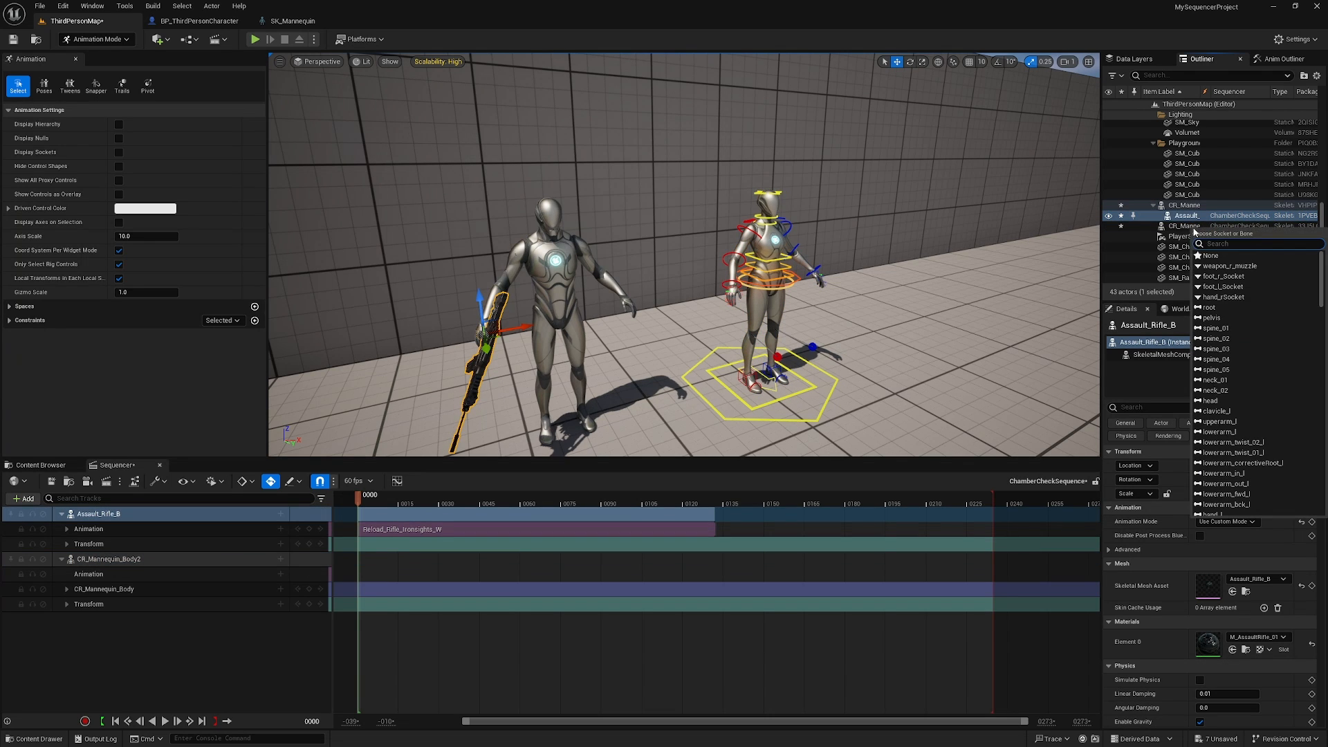
pyautogui.click(1219, 298)
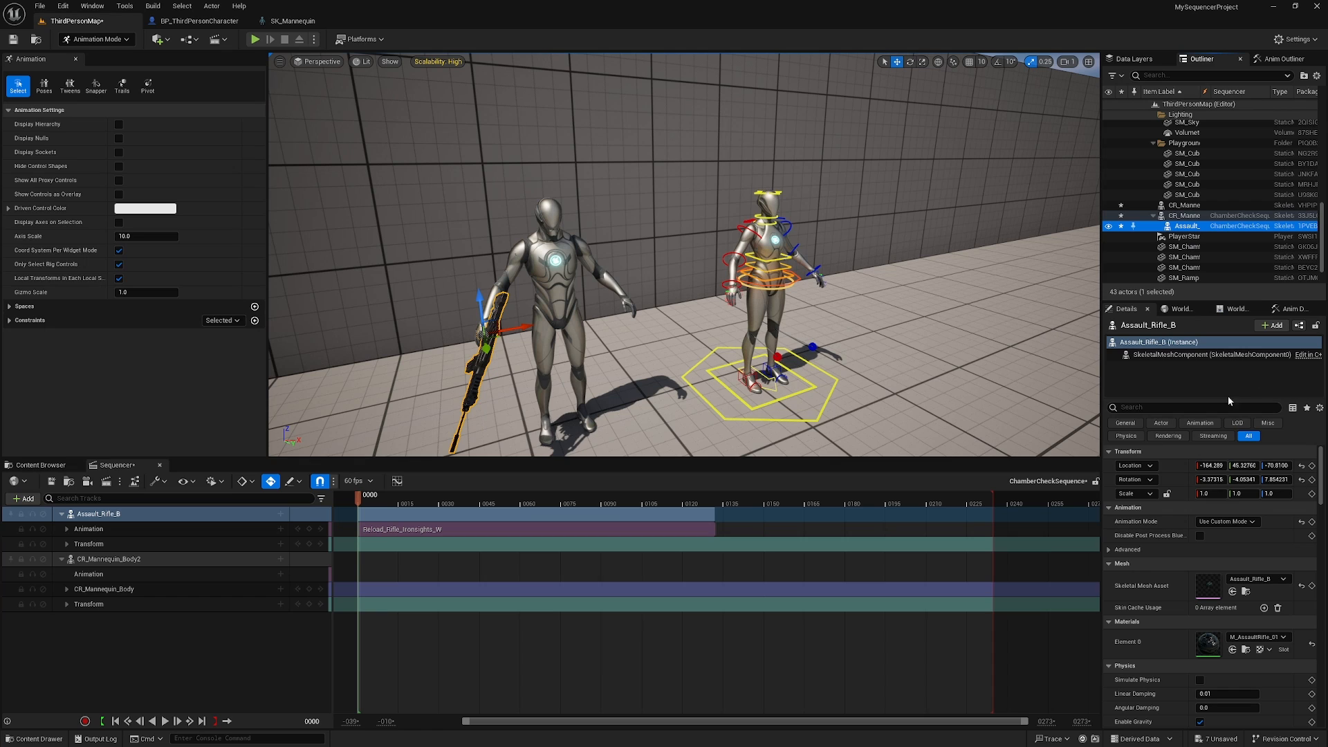
pyautogui.click(1302, 465)
pyautogui.click(1302, 479)
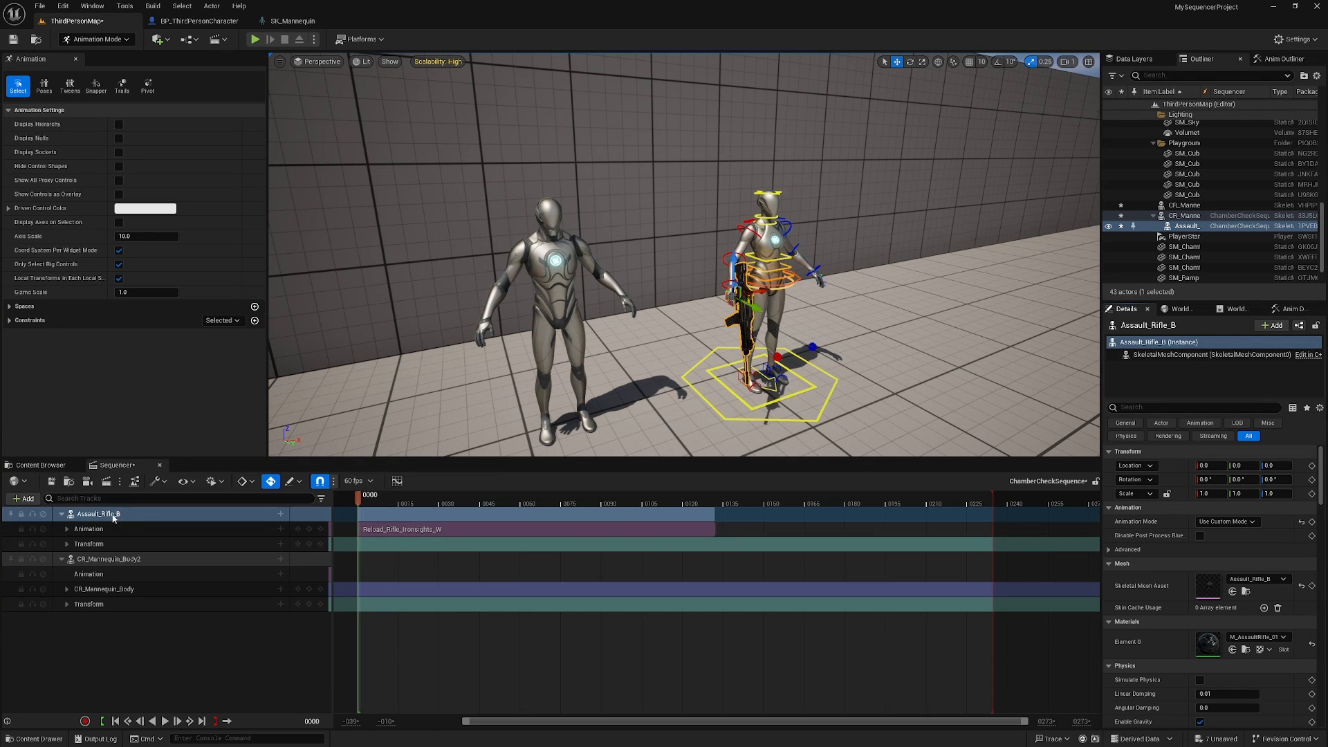
# Remove the control rig track nested under the new mannequin and add the Reload_Rifle_Ironsights animation to it
pyautogui.click(109, 561)
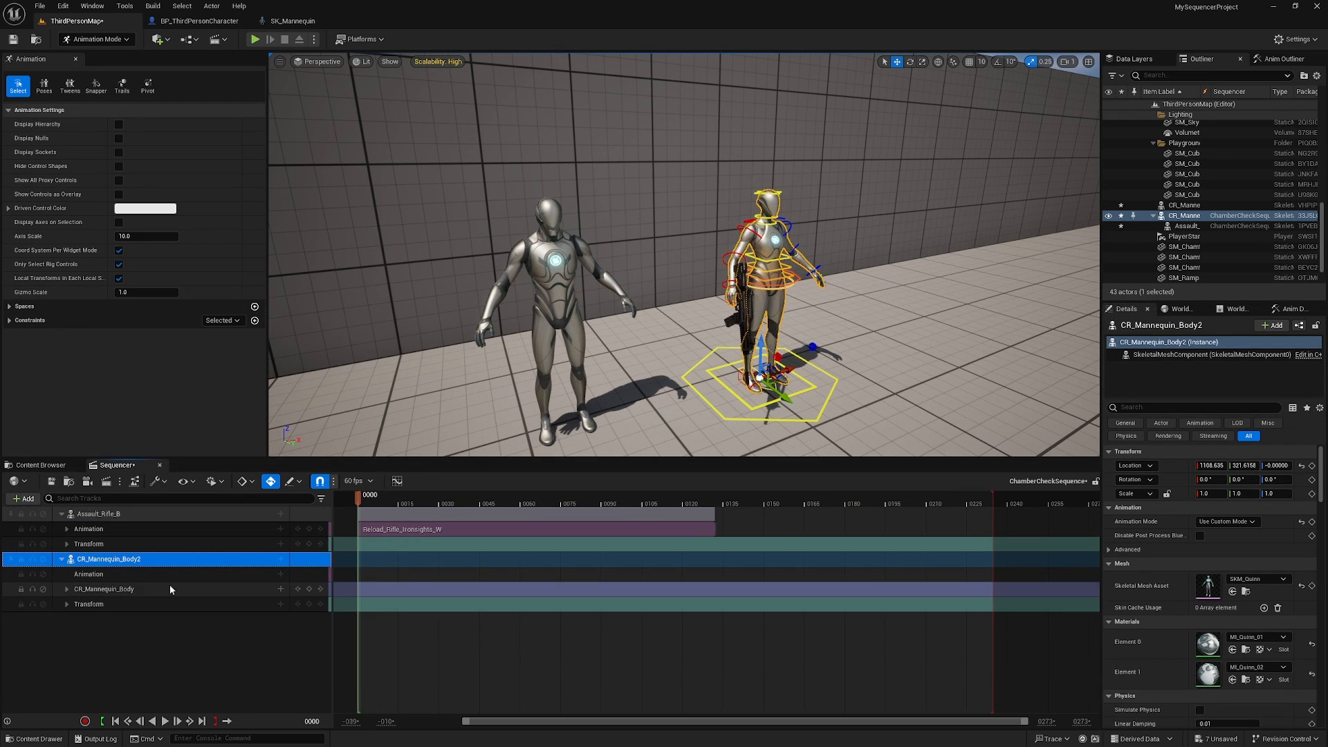
pyautogui.click(115, 591)
pyautogui.press('Delete')
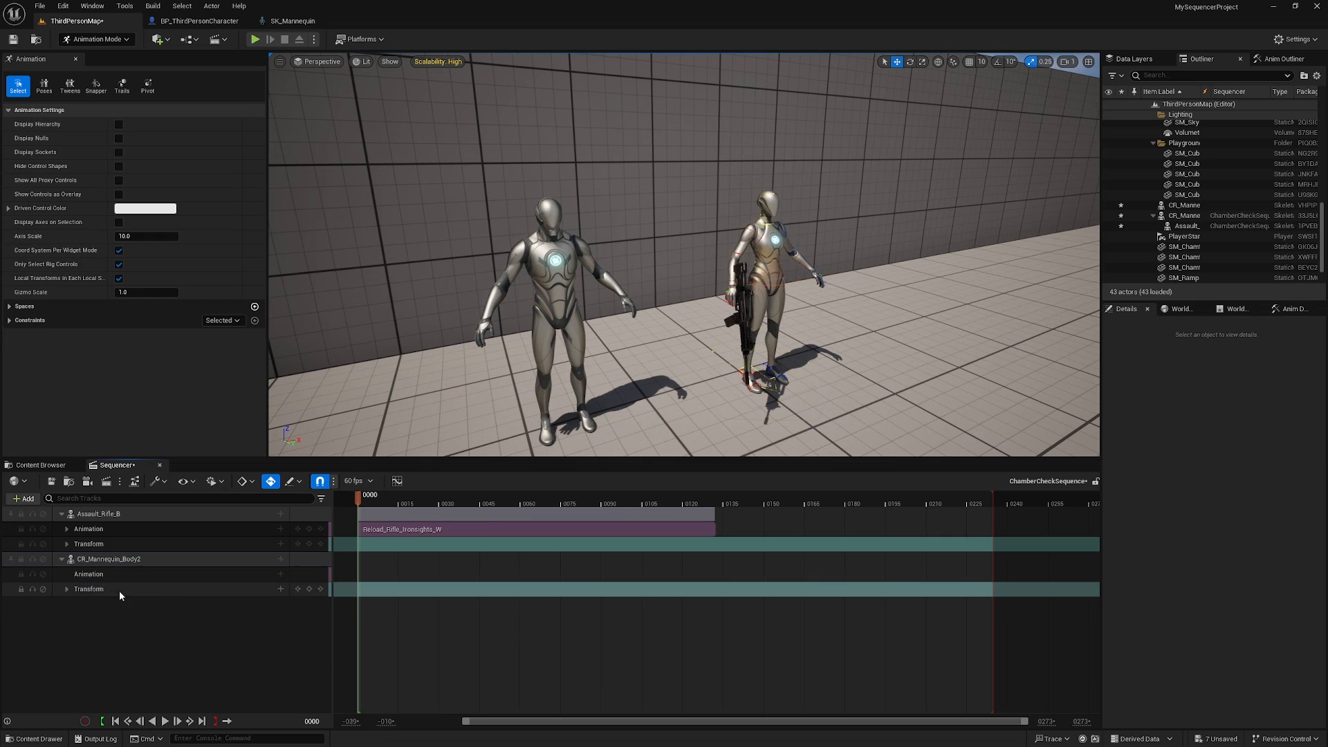
pyautogui.click(280, 575)
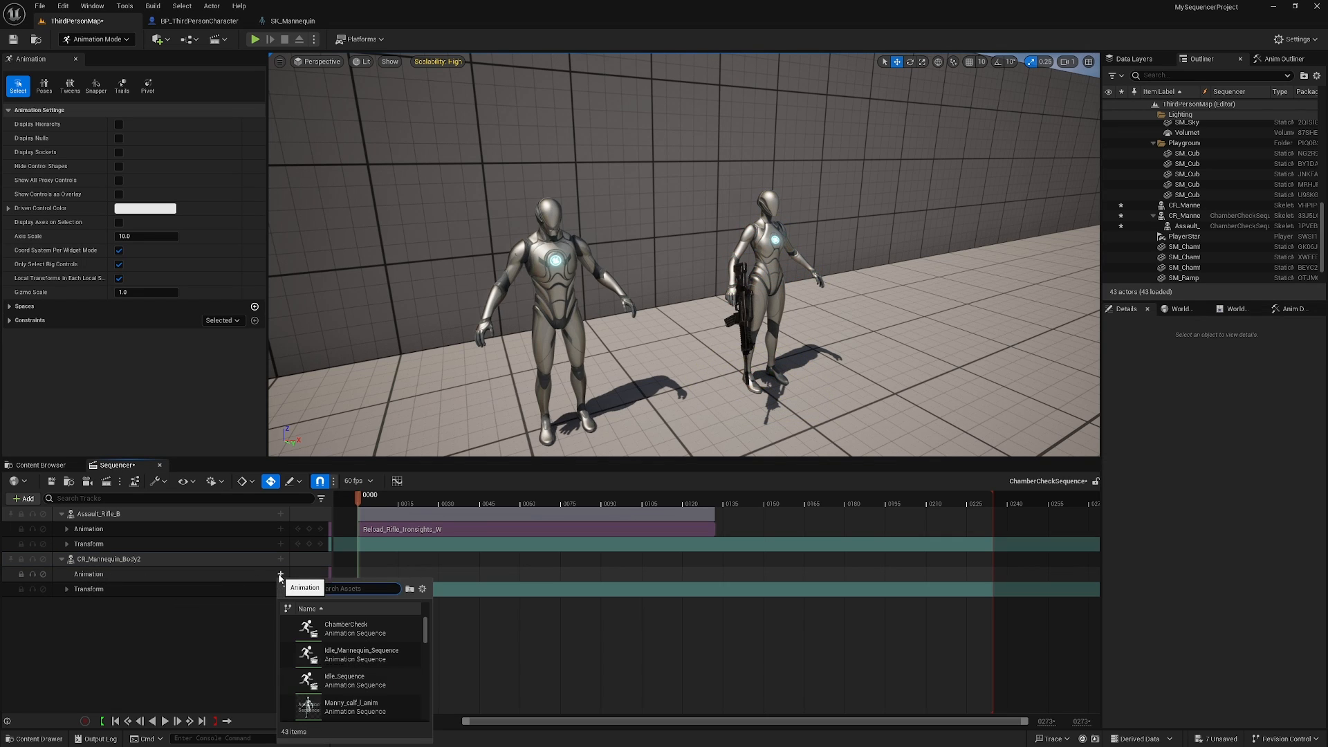
pyautogui.write('reload')
pyautogui.click(376, 632)
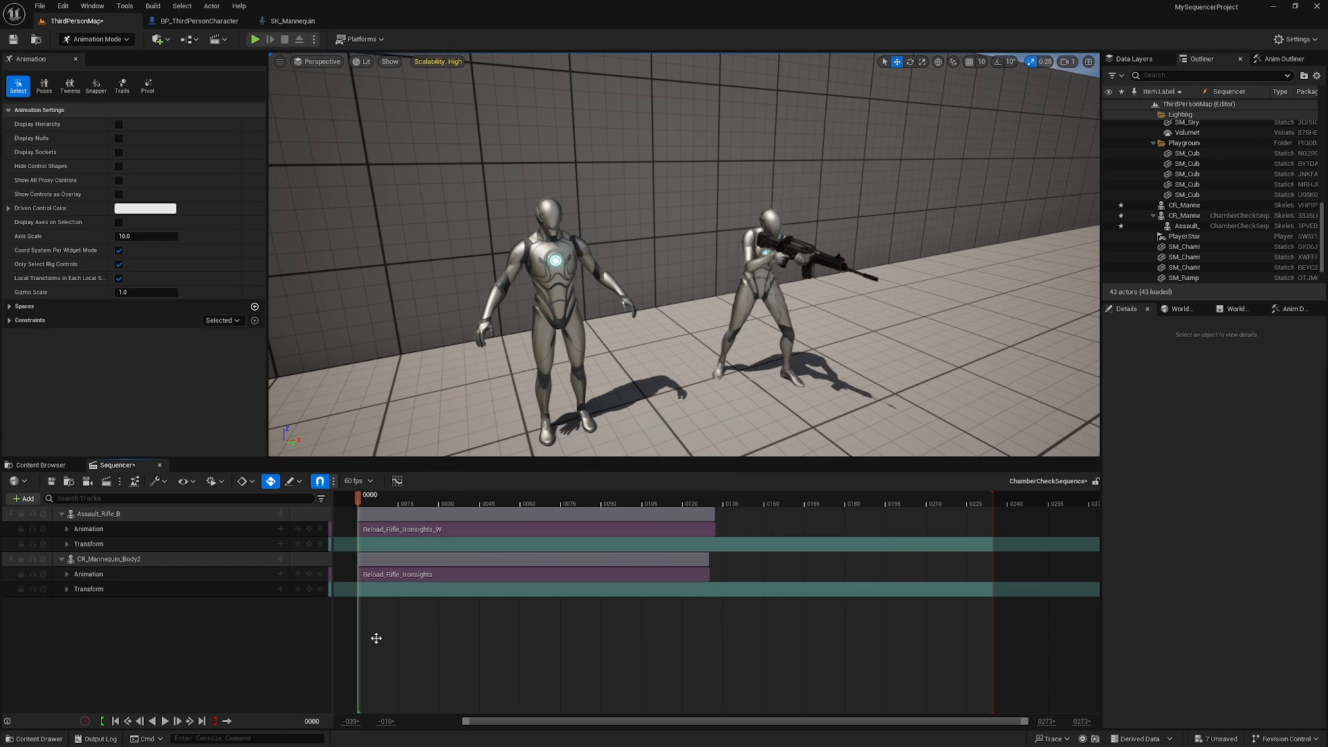
# Shorten the playback range to end with the mannequin's reload animation at about frame 130, and return the playhead to frame 0
pyautogui.moveTo(361, 499); pyautogui.dragTo(710, 572)
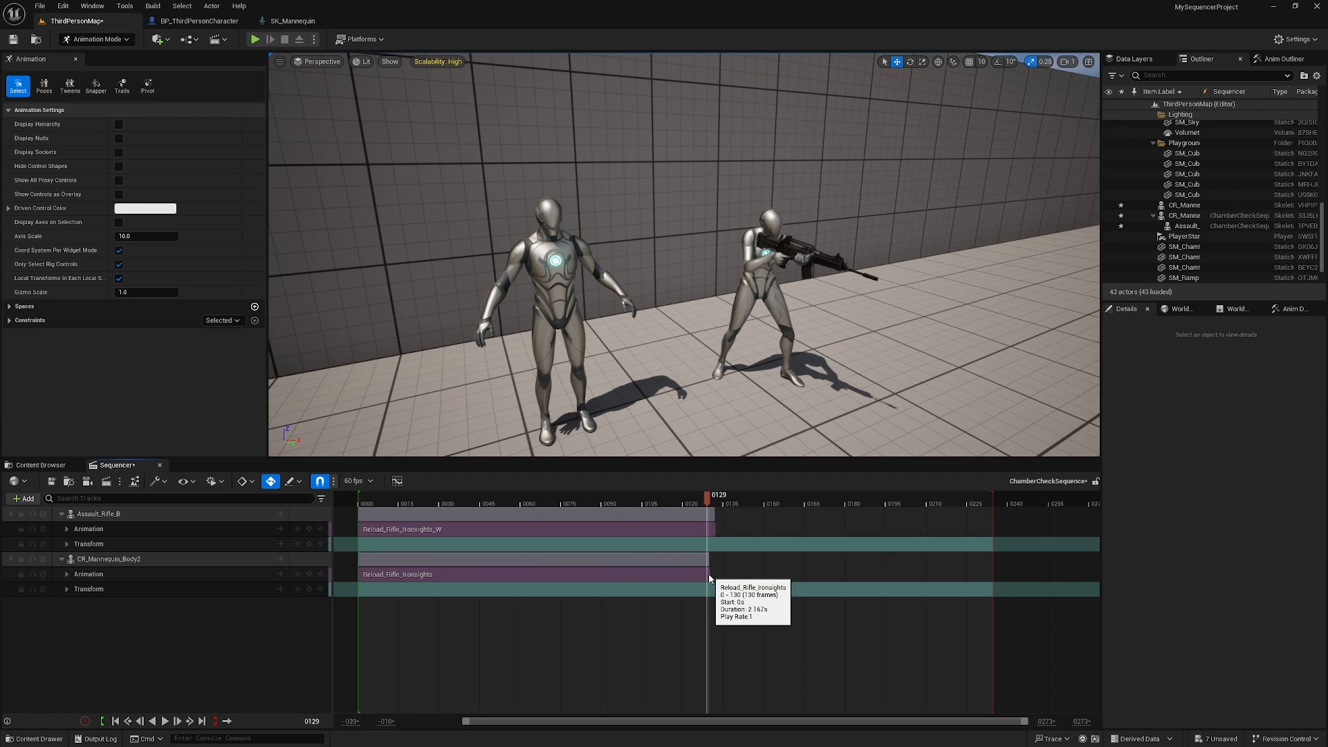
pyautogui.moveTo(994, 497); pyautogui.dragTo(373, 498)
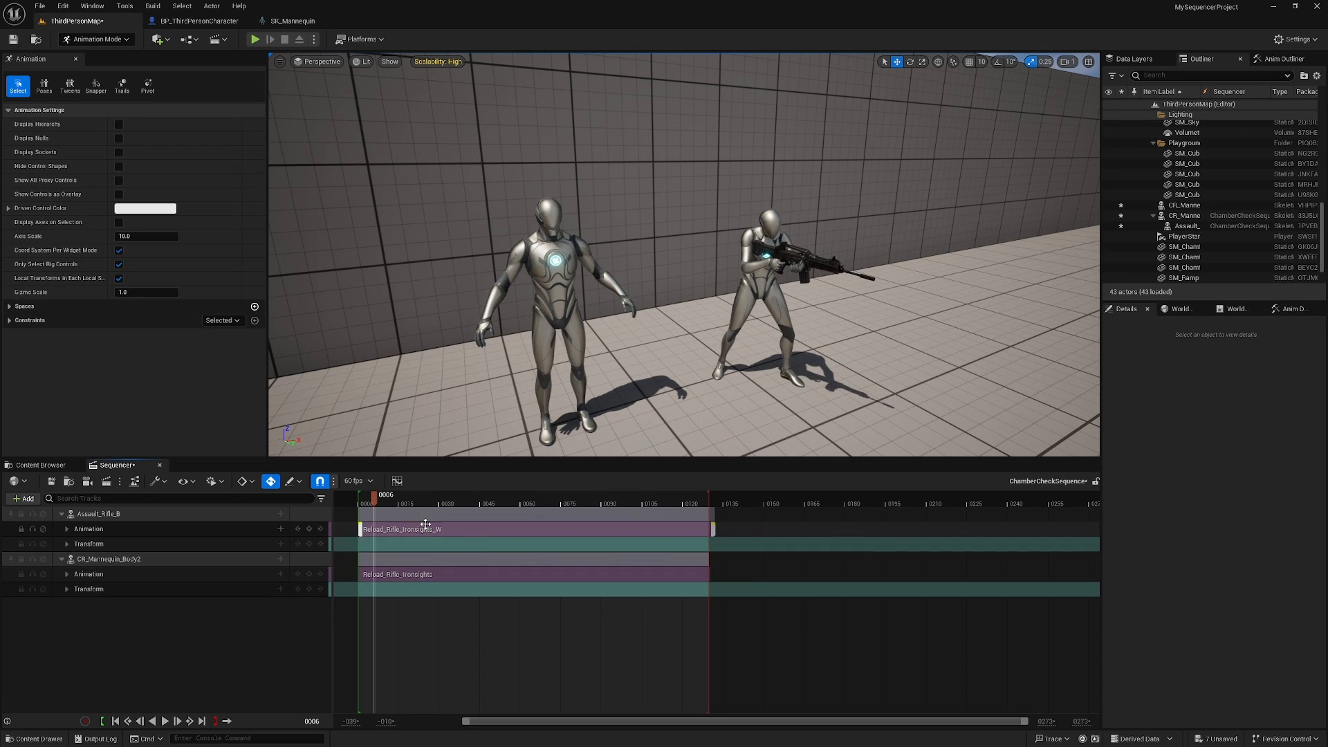
pyautogui.moveTo(376, 502); pyautogui.dragTo(360, 503)
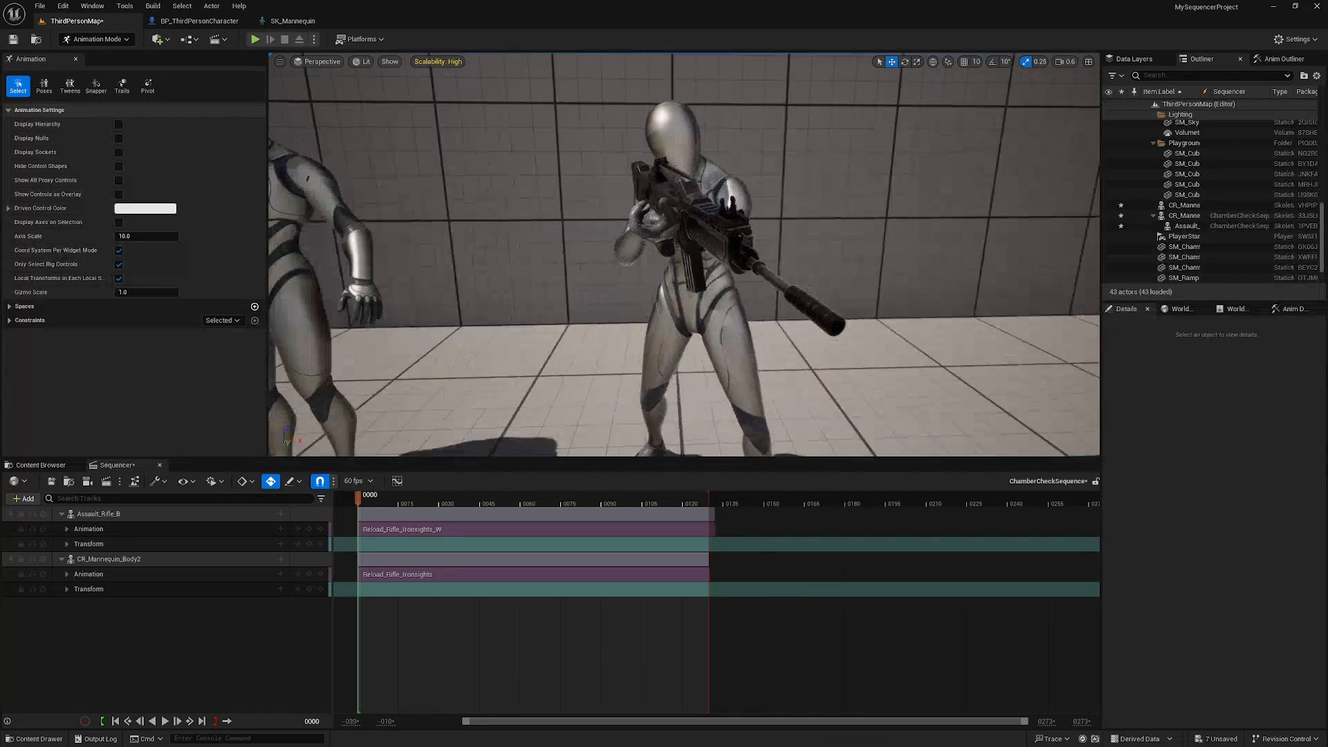
# Preview Reload_Rifle_Ironsights on the SK_Mannequin skeleton, paused at its first frame, to check how the rifle sits in the hand
pyautogui.keyDown('alt'); pyautogui.moveTo(692, 329); pyautogui.dragTo(791, 329); pyautogui.keyUp('alt')
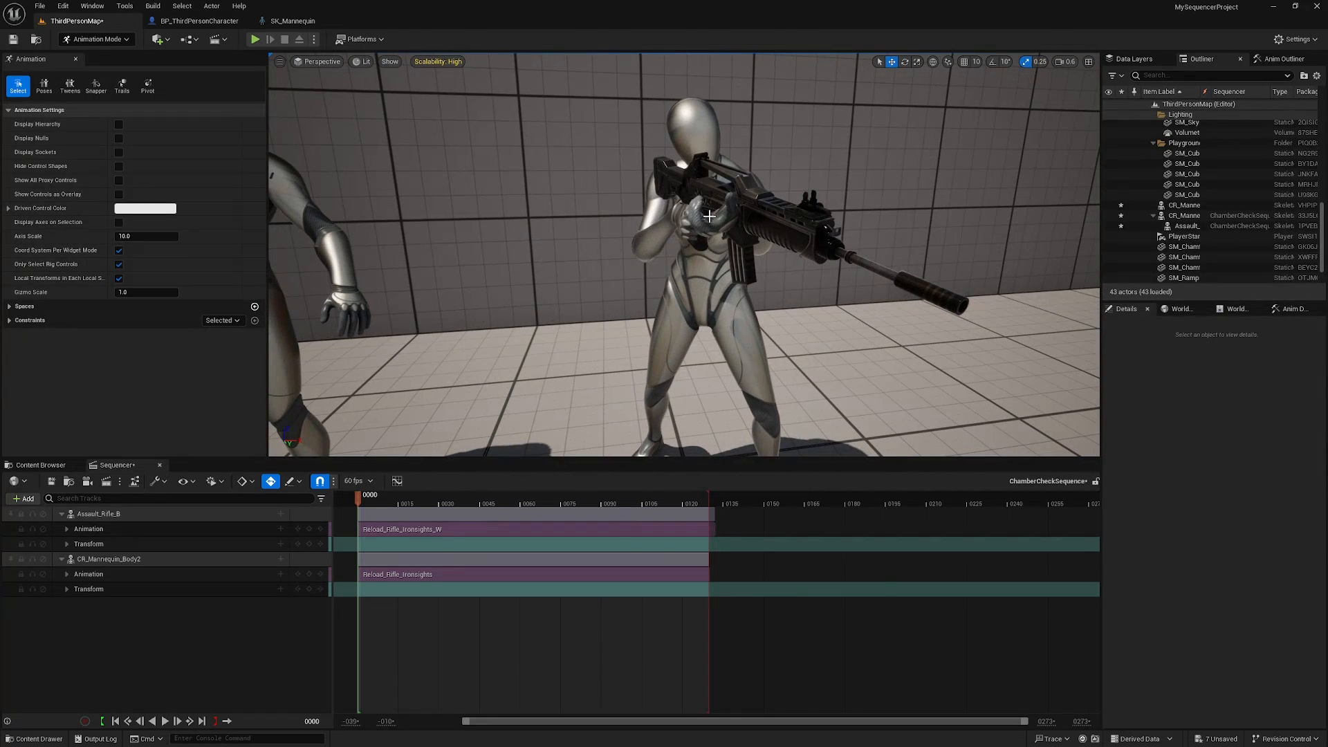
pyautogui.moveTo(720, 209)
pyautogui.keyDown('alt'); pyautogui.mouseDown()
pyautogui.moveTo(623, 210)
pyautogui.moveTo(720, 210)
pyautogui.mouseUp(); pyautogui.keyUp('alt')
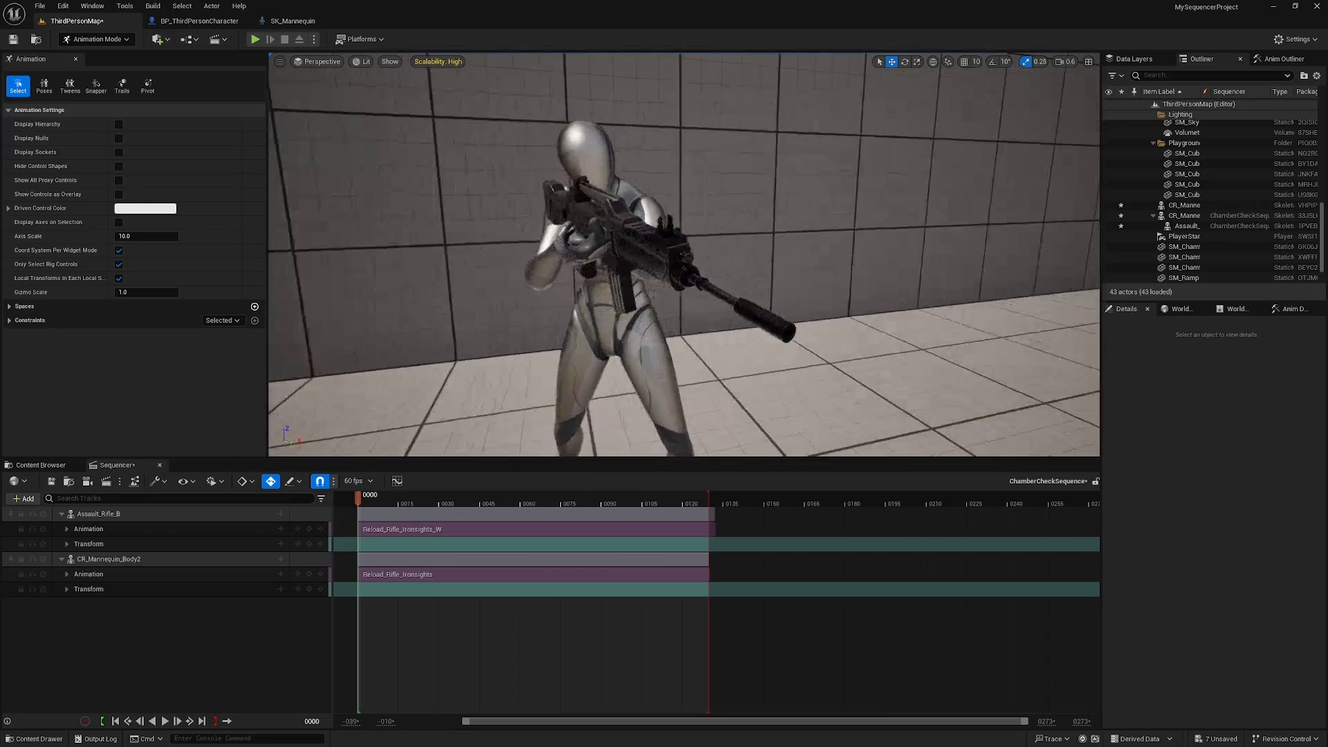
pyautogui.moveTo(720, 210)
pyautogui.mouseDown(button='right')
pyautogui.moveTo(789, 201)
pyautogui.moveTo(720, 208)
pyautogui.mouseUp(button='right')
pyautogui.moveTo(720, 207)
pyautogui.keyDown('alt'); pyautogui.mouseDown()
pyautogui.moveTo(692, 229)
pyautogui.moveTo(637, 221)
pyautogui.moveTo(733, 215)
pyautogui.mouseUp(); pyautogui.keyUp('alt')
pyautogui.scroll(-3, 639, 249)
pyautogui.moveTo(639, 249); pyautogui.dragTo(684, 249, button='right')
pyautogui.click(302, 23)
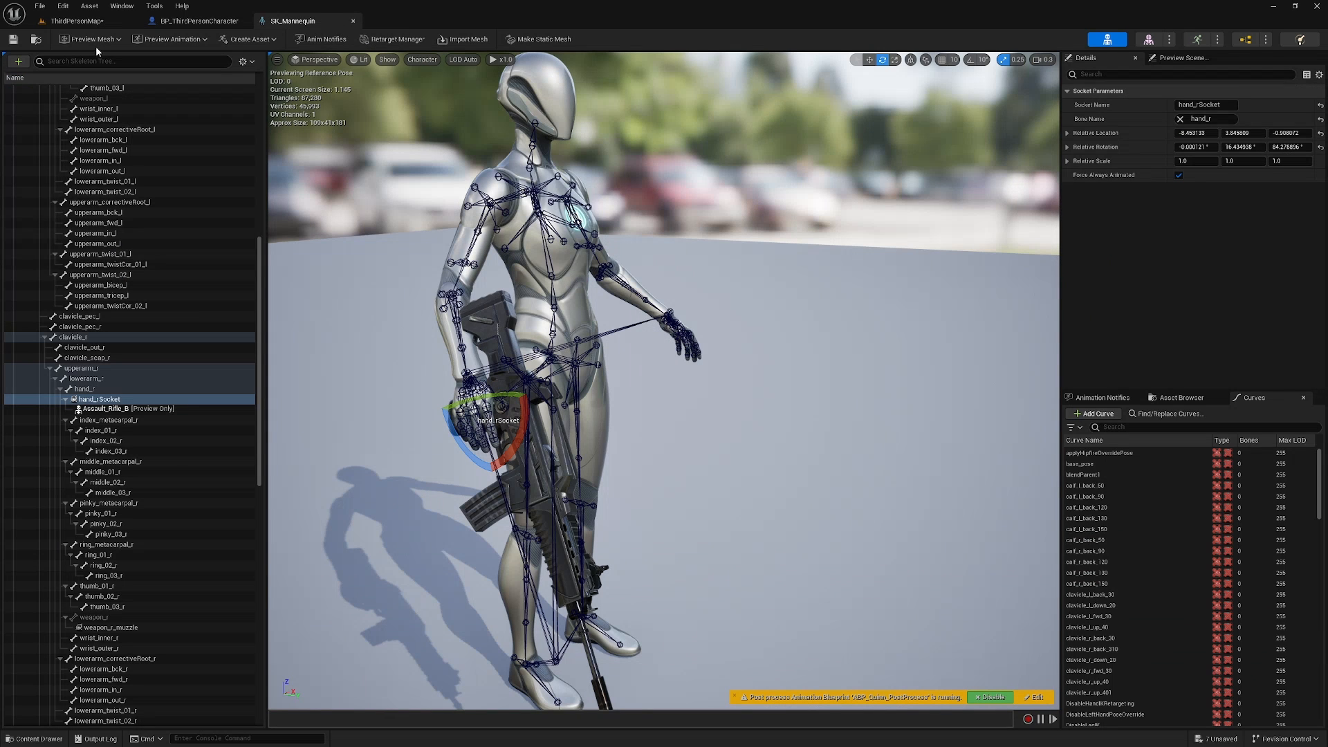
pyautogui.click(181, 39)
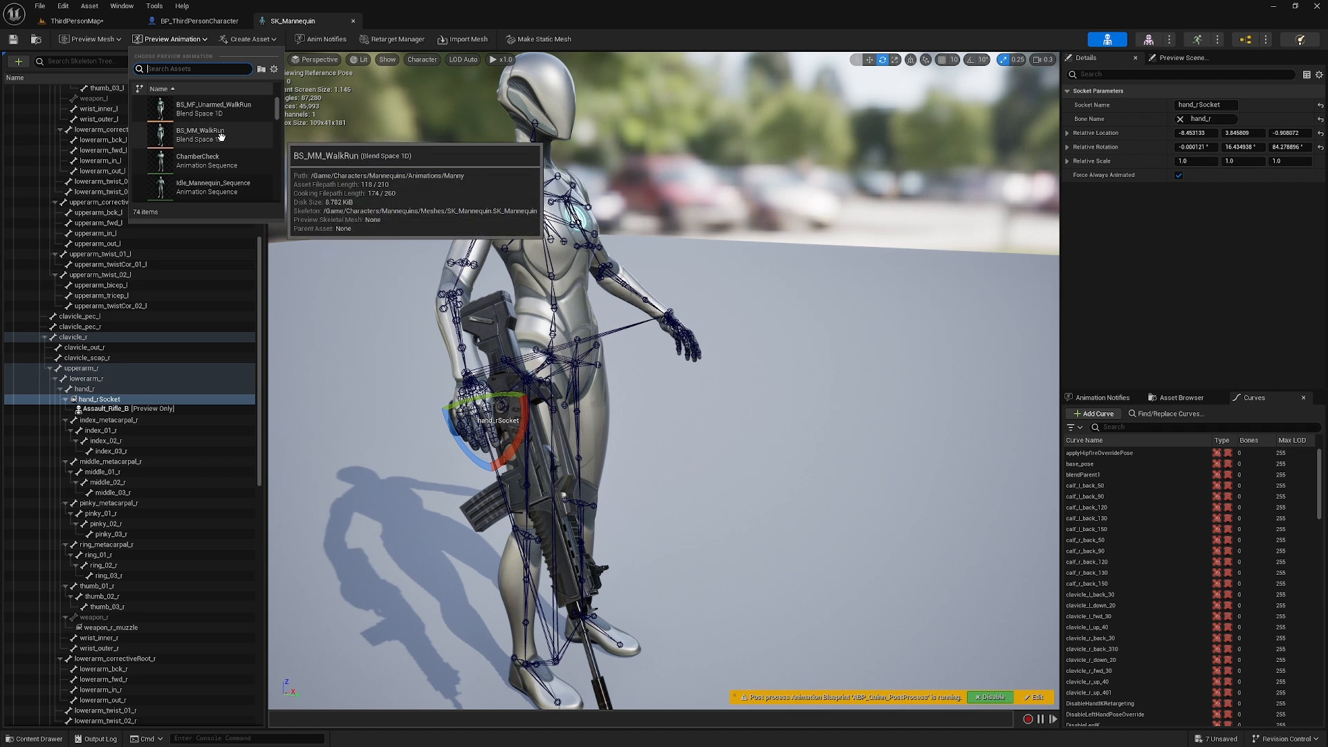
pyautogui.write('reload')
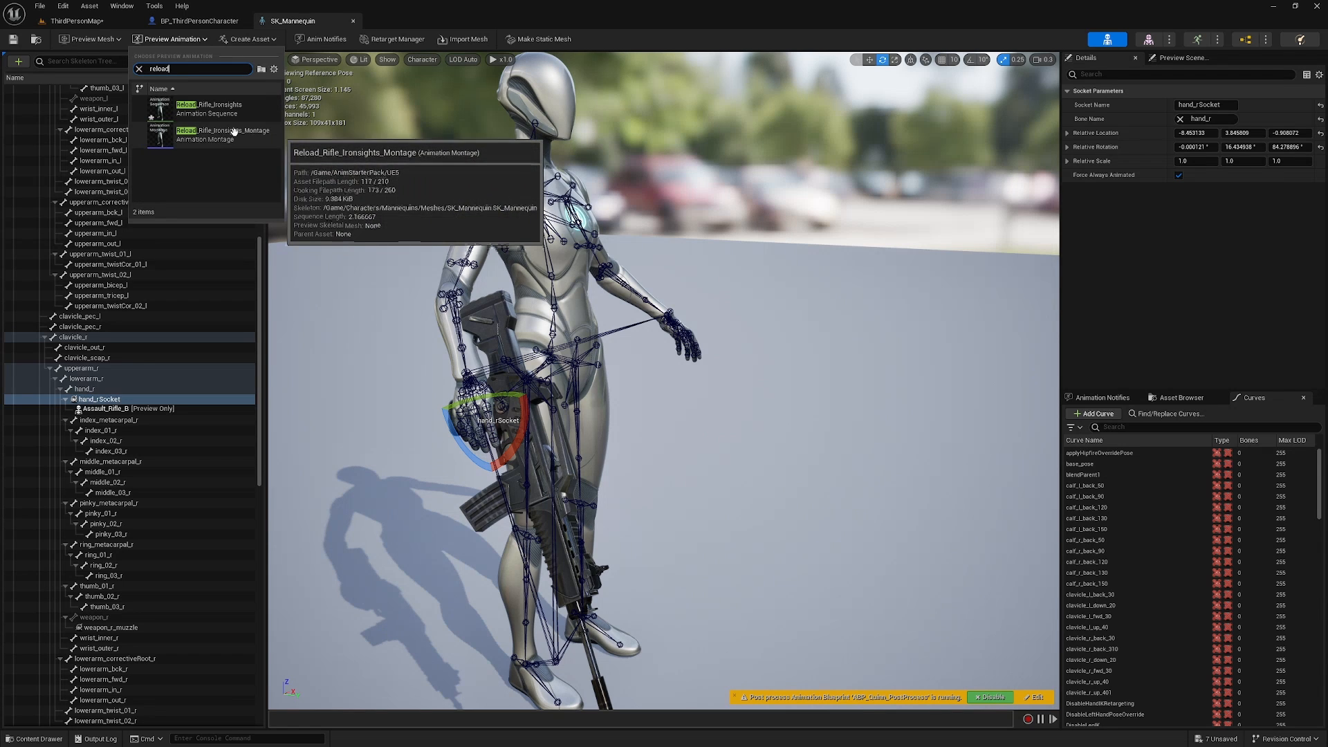
pyautogui.click(230, 113)
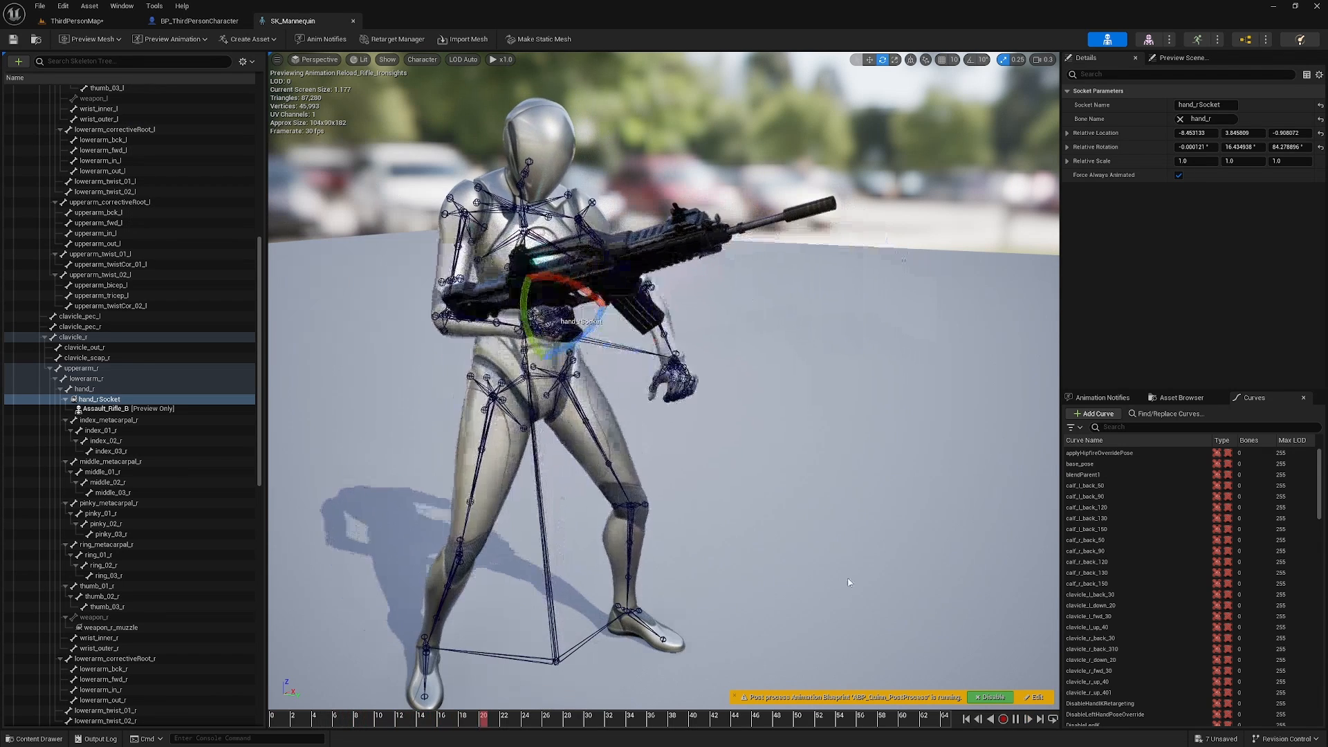
pyautogui.click(1016, 720)
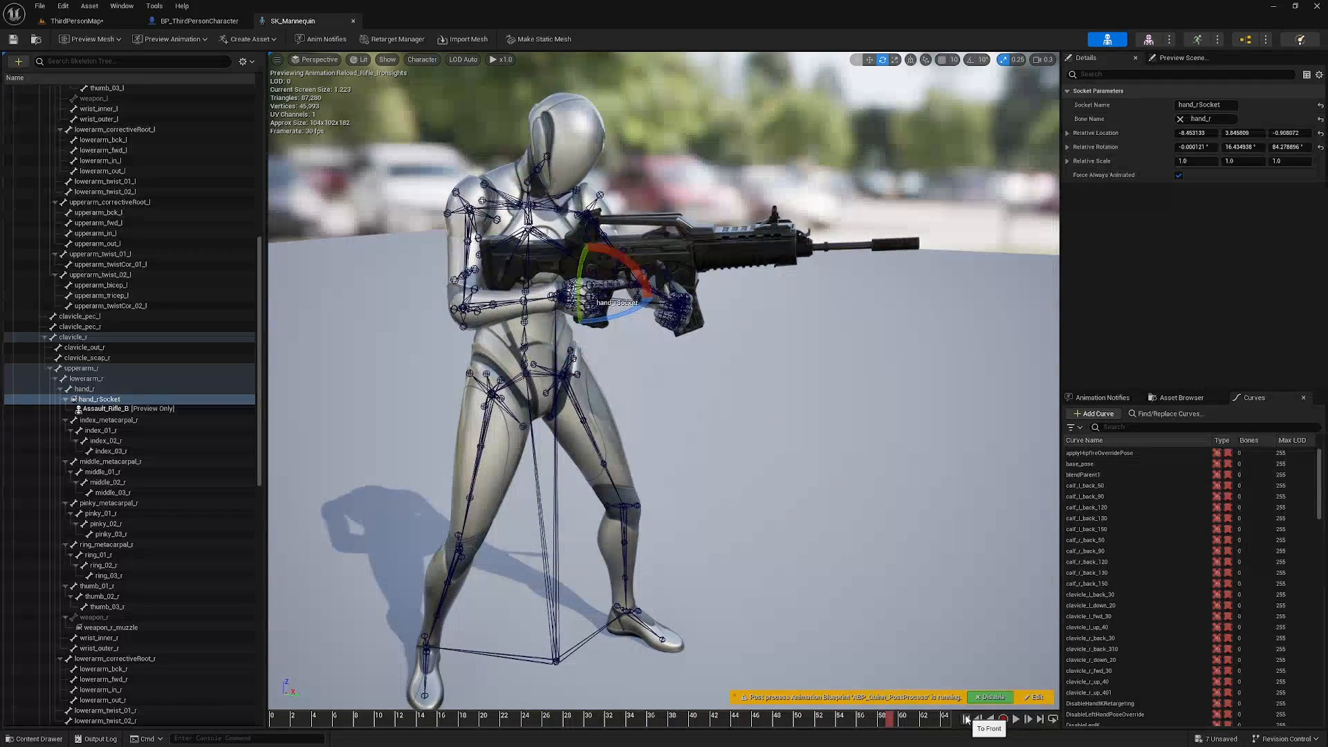
pyautogui.click(967, 720)
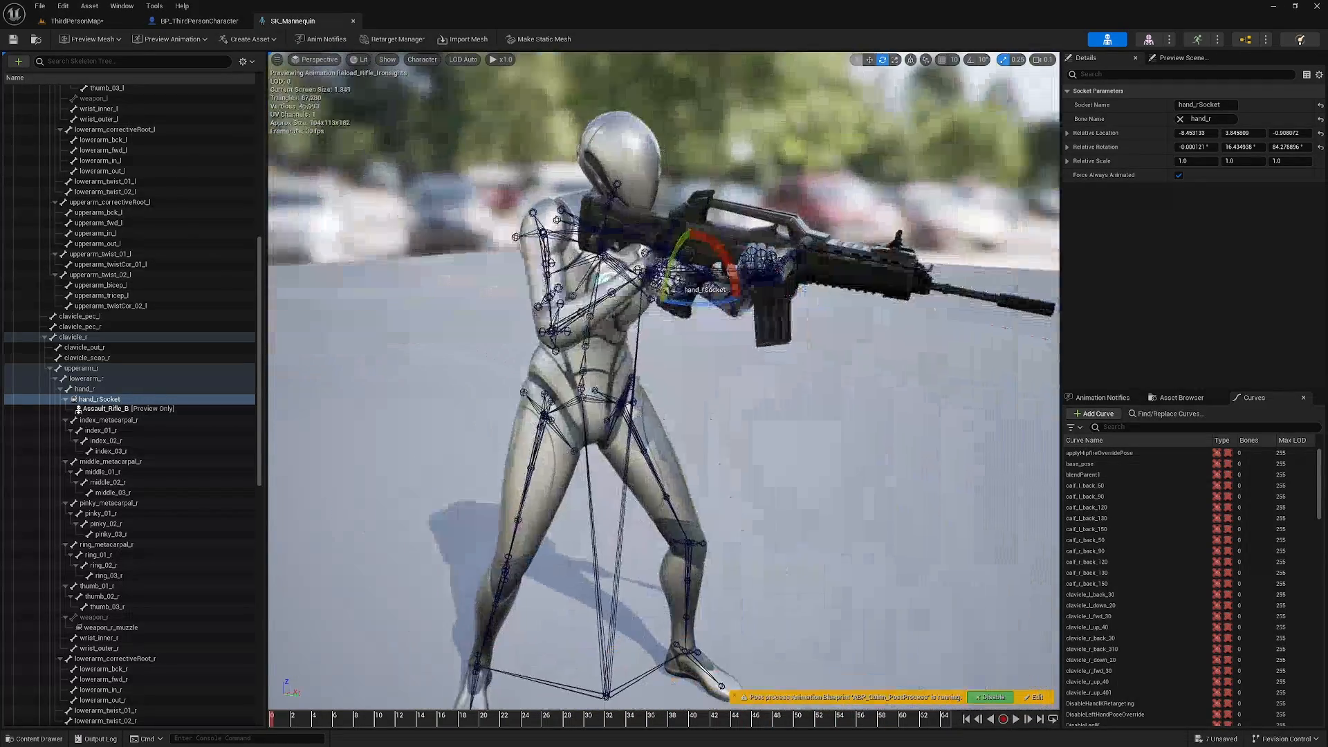
# Rotate hand_rSocket to about -1.8°, 15.5°, 107.2° so the rifle lines up with the hands, and return to ThirdPersonMap
pyautogui.moveTo(665, 381); pyautogui.dragTo(571, 352, button='right')
pyautogui.scroll(1, 664, 381)
pyautogui.press('w')
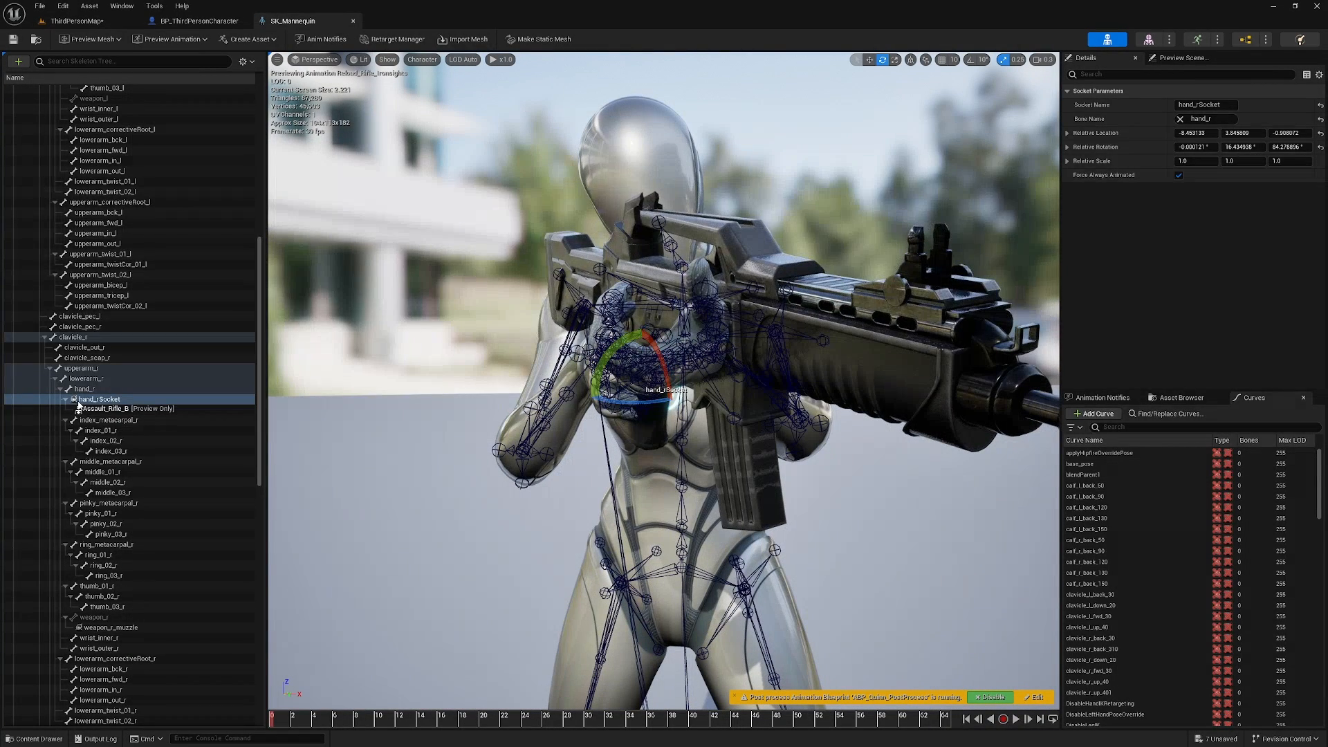
pyautogui.click(102, 400)
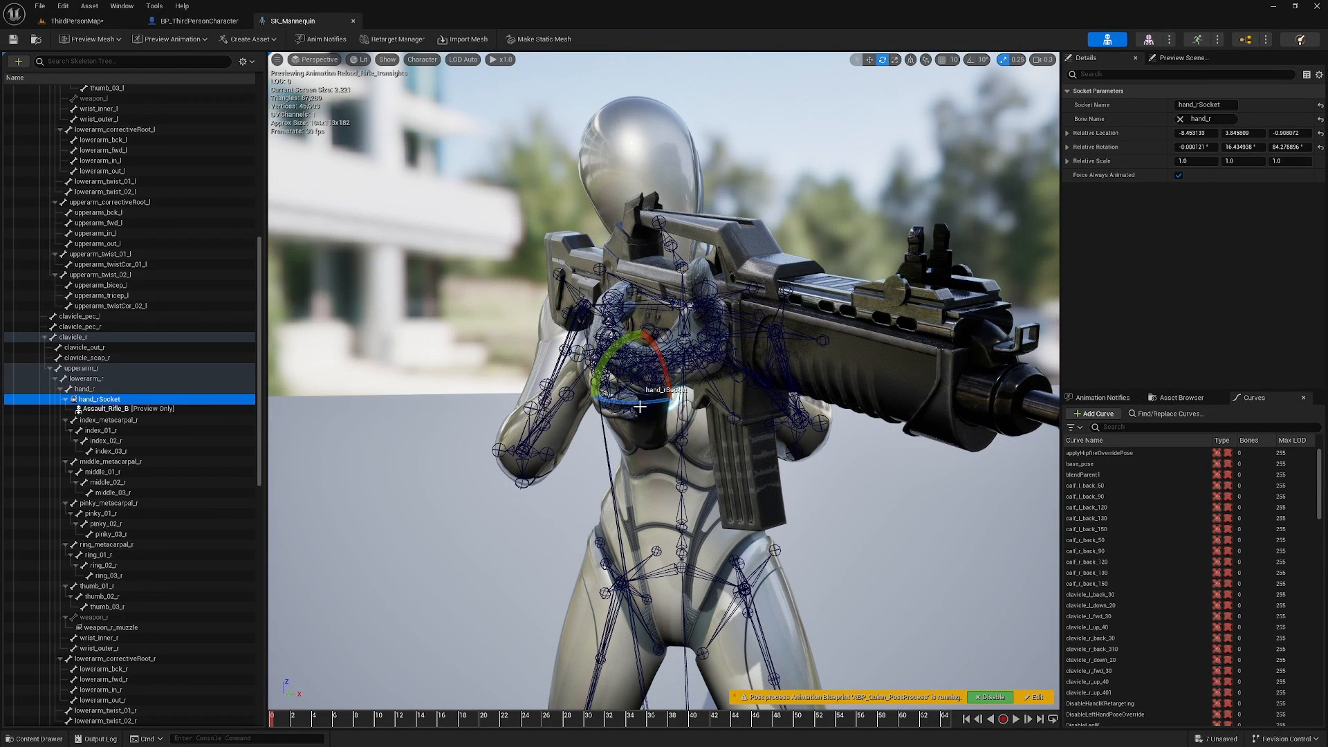
pyautogui.moveTo(640, 406)
pyautogui.mouseDown()
pyautogui.moveTo(648, 374)
pyautogui.moveTo(640, 390)
pyautogui.mouseUp()
pyautogui.moveTo(710, 381); pyautogui.dragTo(775, 367, button='right')
pyautogui.moveTo(703, 397); pyautogui.dragTo(966, 397, button='middle')
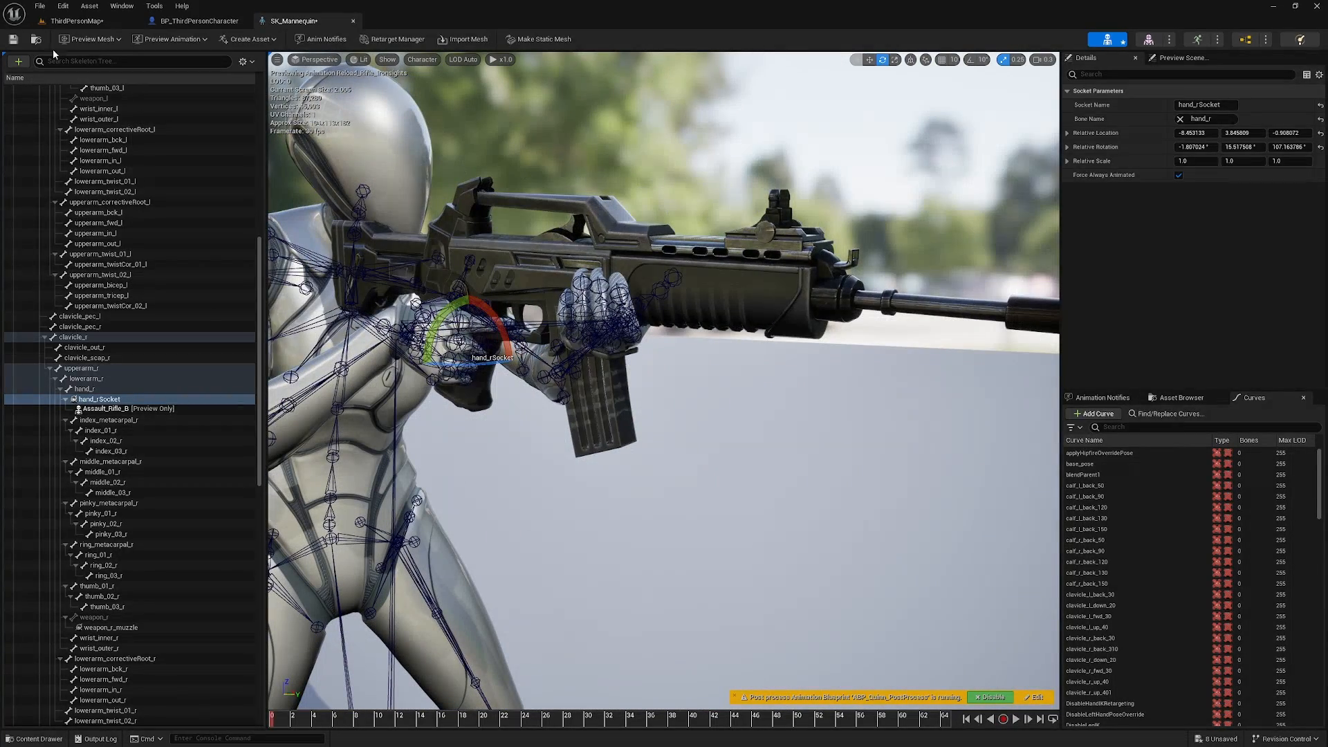
pyautogui.click(81, 23)
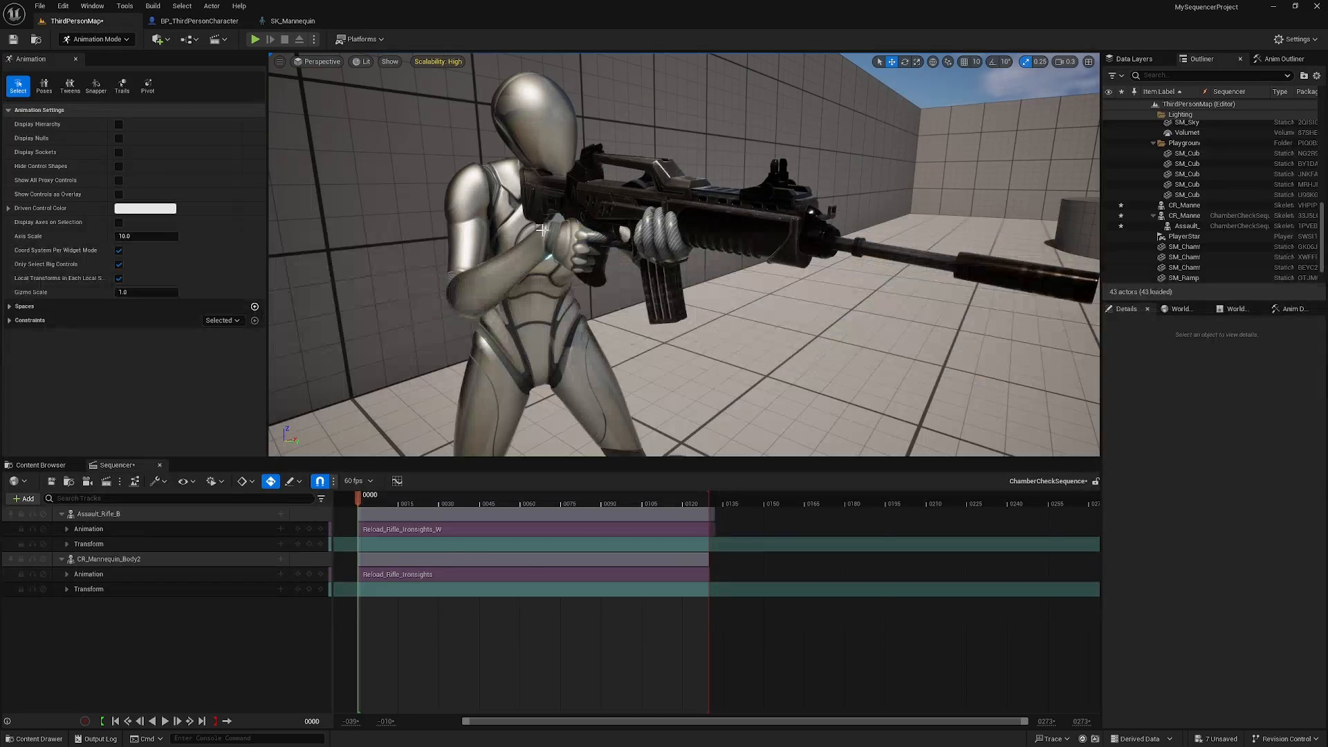
# Bake the CR_Mannequin_Body2 reload animation to the CR_Mannequin_Body control rig with the default baking options
pyautogui.keyDown('alt'); pyautogui.moveTo(477, 424); pyautogui.dragTo(685, 424); pyautogui.keyUp('alt')
pyautogui.moveTo(359, 503)
pyautogui.mouseDown()
pyautogui.moveTo(465, 506)
pyautogui.moveTo(387, 502)
pyautogui.moveTo(380, 470)
pyautogui.moveTo(688, 488)
pyautogui.moveTo(358, 499)
pyautogui.mouseUp()
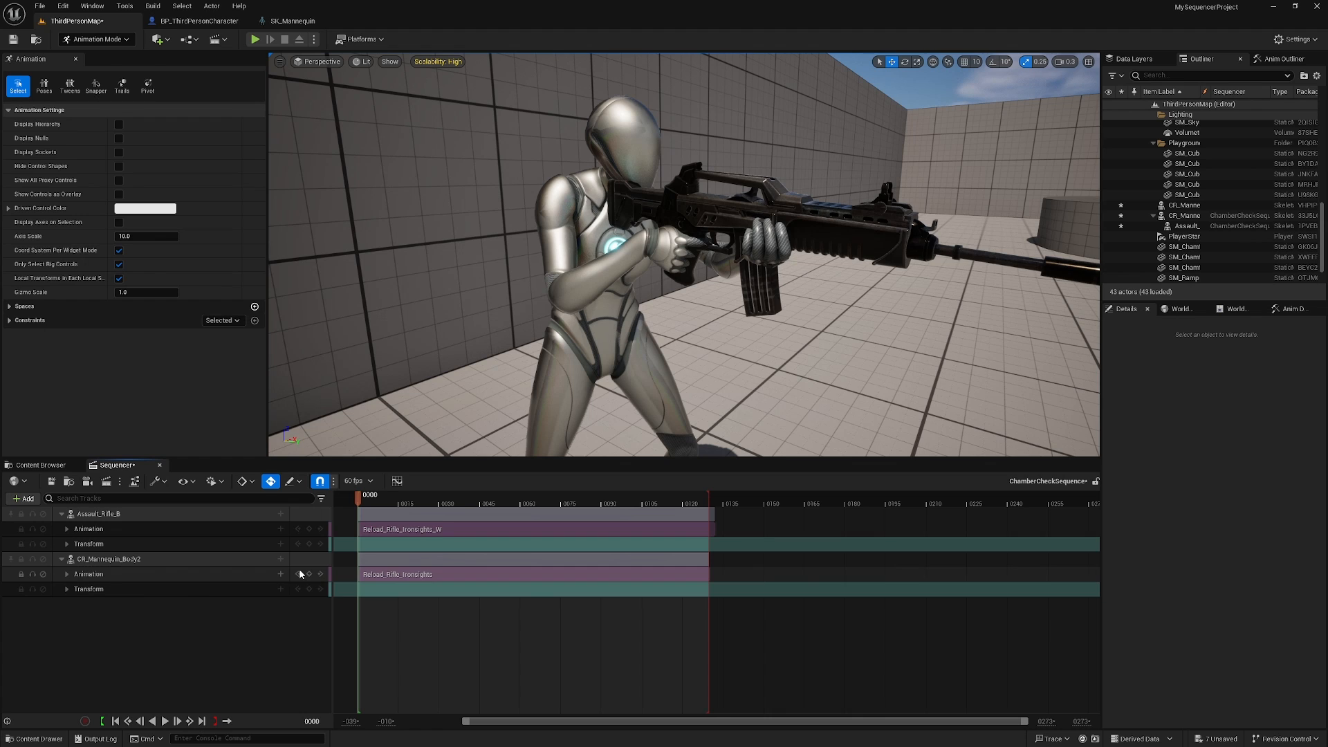
pyautogui.rightClick(164, 574)
pyautogui.rightClick(138, 559)
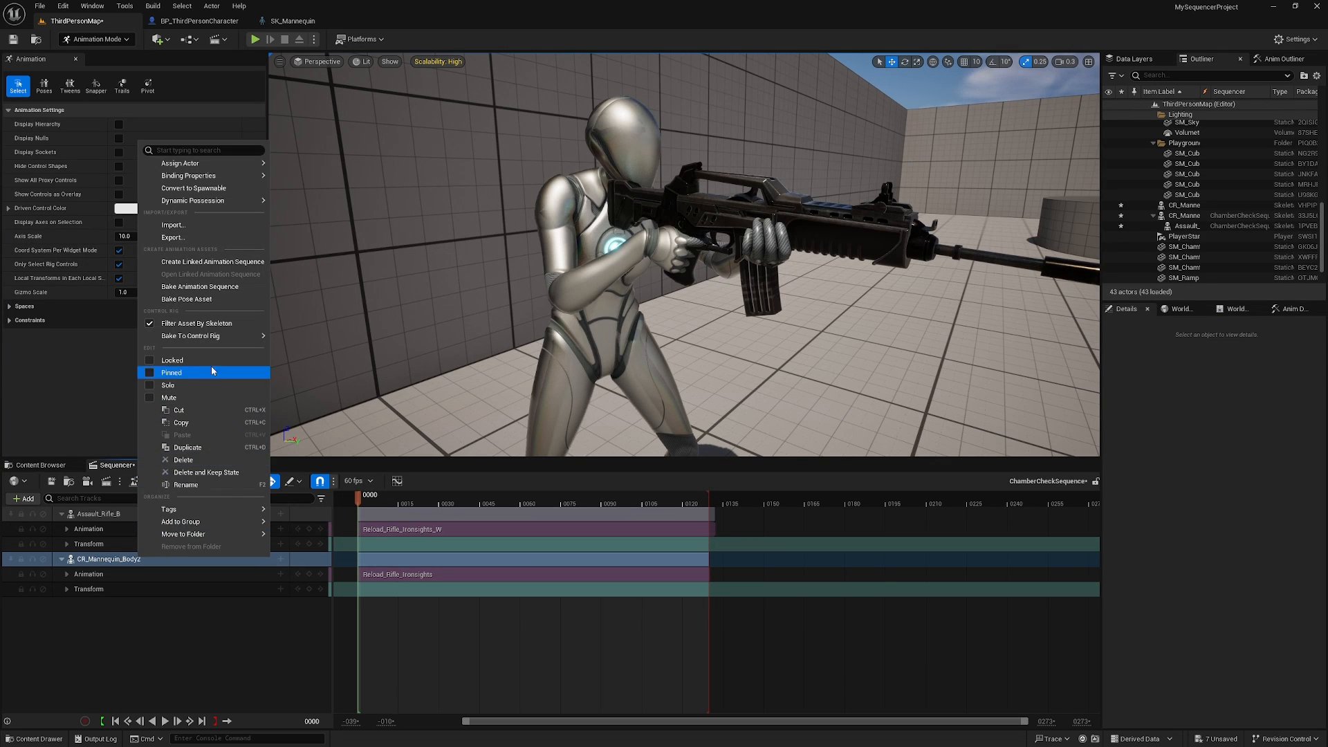
pyautogui.moveTo(169, 339)
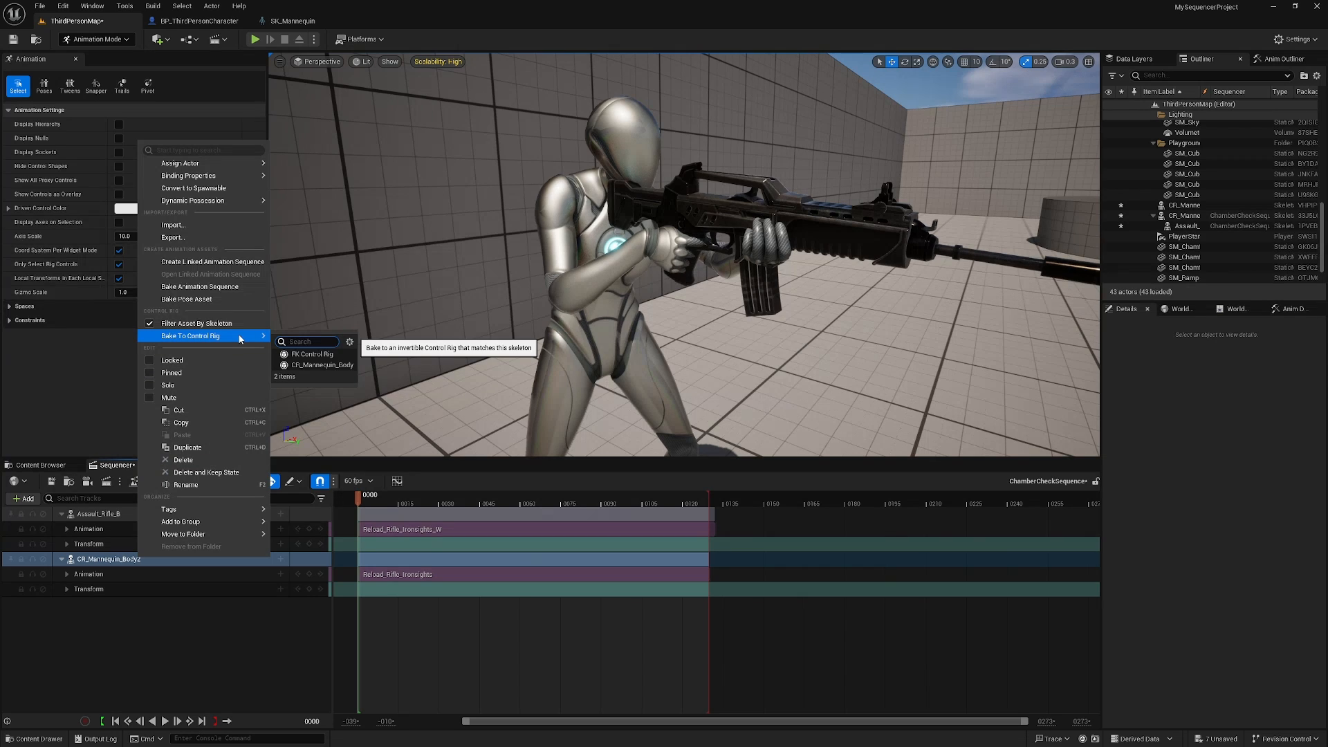
pyautogui.click(327, 366)
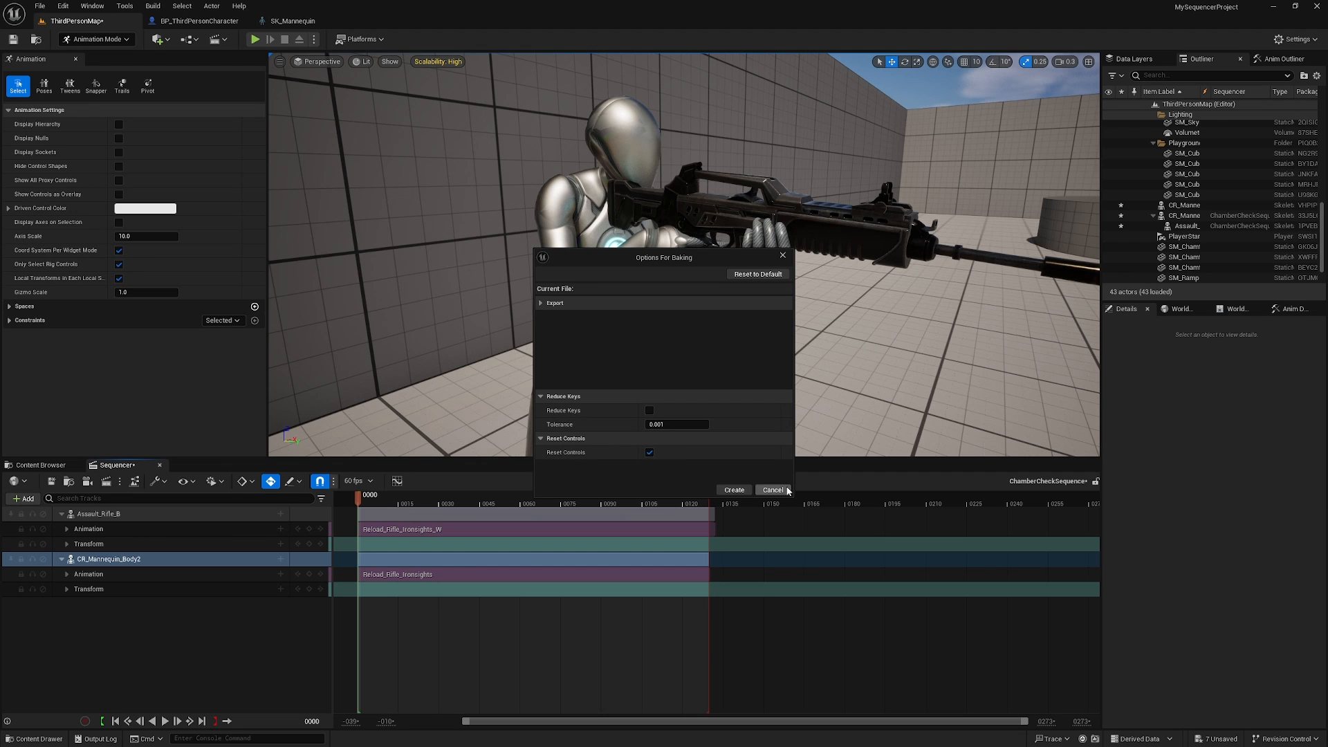
pyautogui.click(734, 490)
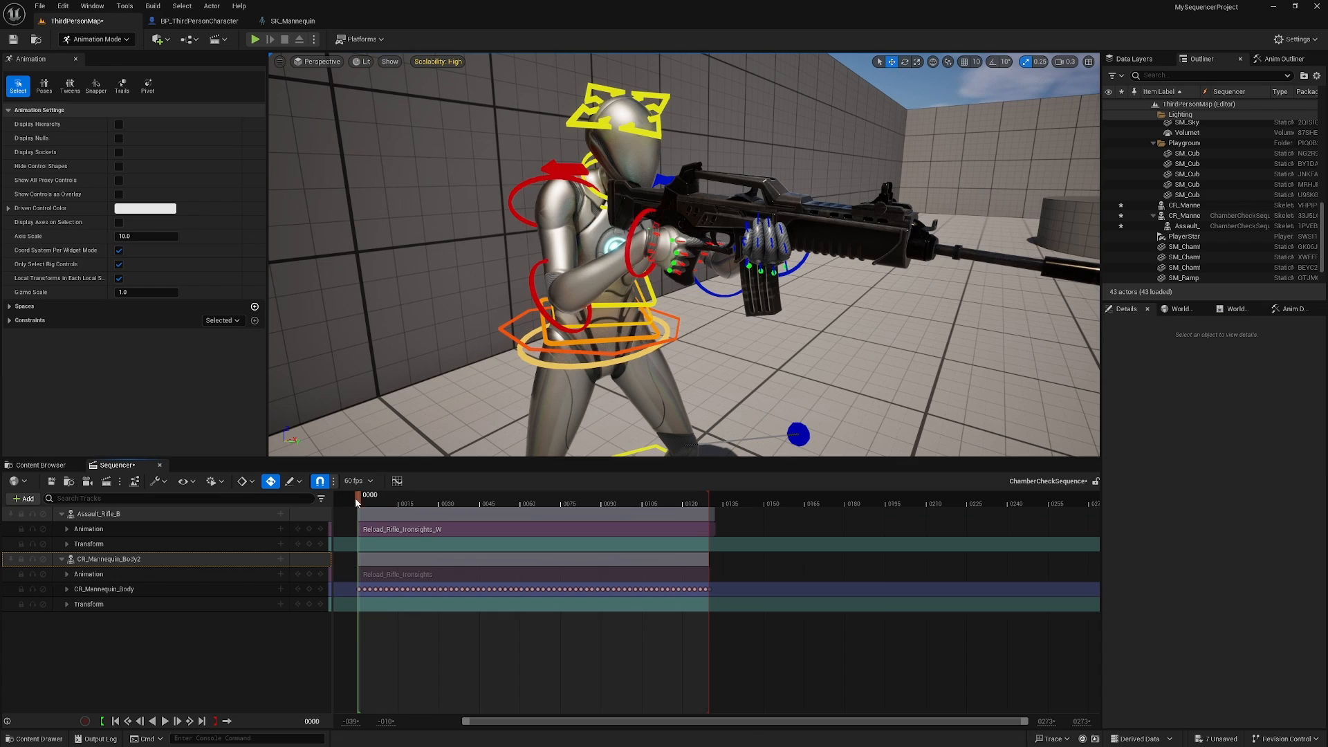
# Expand the CR_Mannequin_Body track to examine its baked control keys, and scrub to frame 12 to check the motion
pyautogui.moveTo(358, 499); pyautogui.dragTo(358, 528)
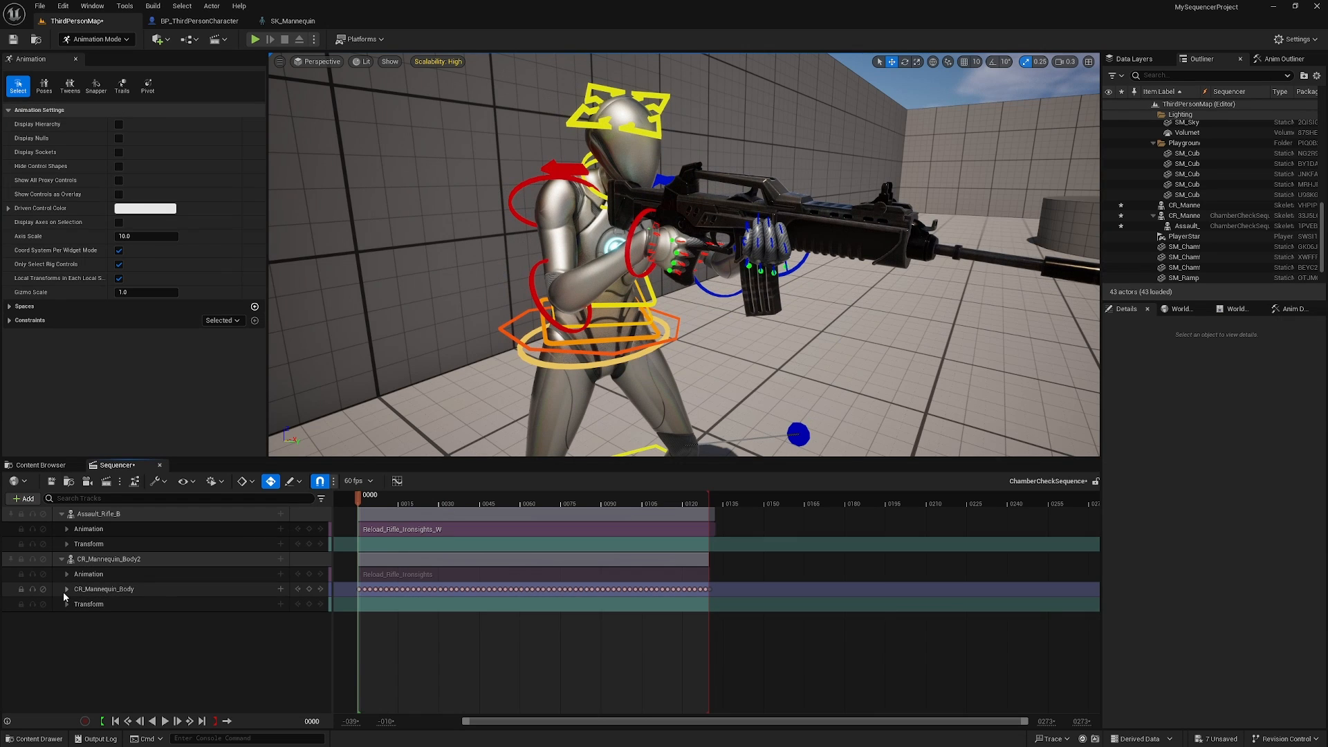
pyautogui.click(67, 589)
pyautogui.scroll(-10, 432, 577)
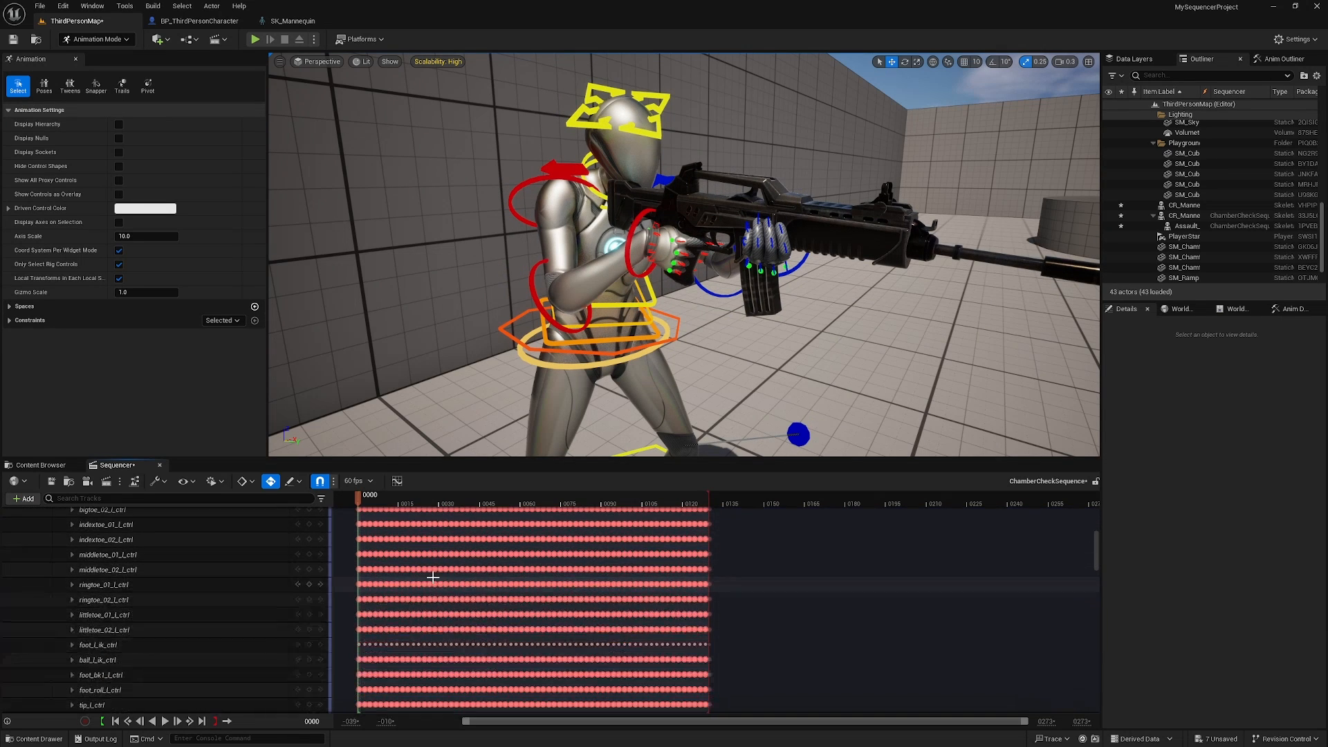
pyautogui.scroll(-4, 432, 577)
pyautogui.moveTo(1097, 563); pyautogui.dragTo(1106, 512)
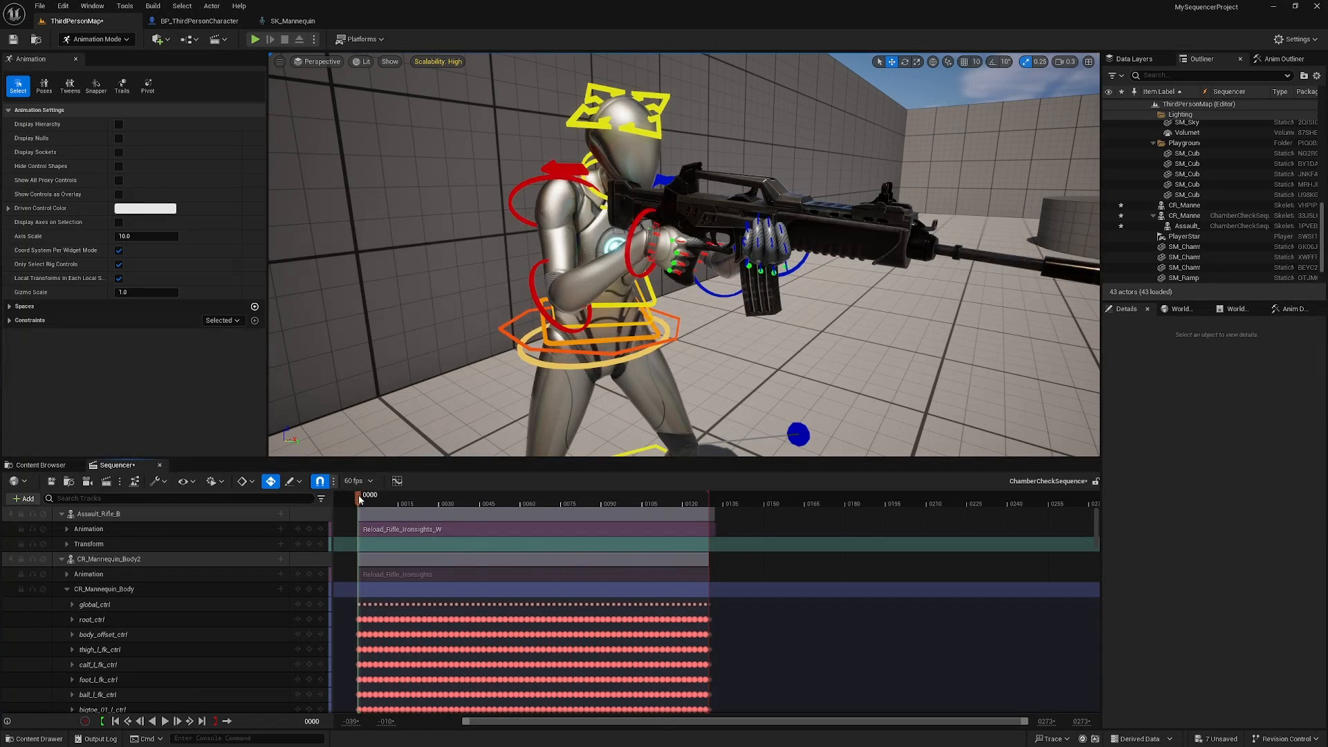
pyautogui.moveTo(359, 499); pyautogui.dragTo(358, 536)
pyautogui.moveTo(366, 507); pyautogui.dragTo(393, 499)
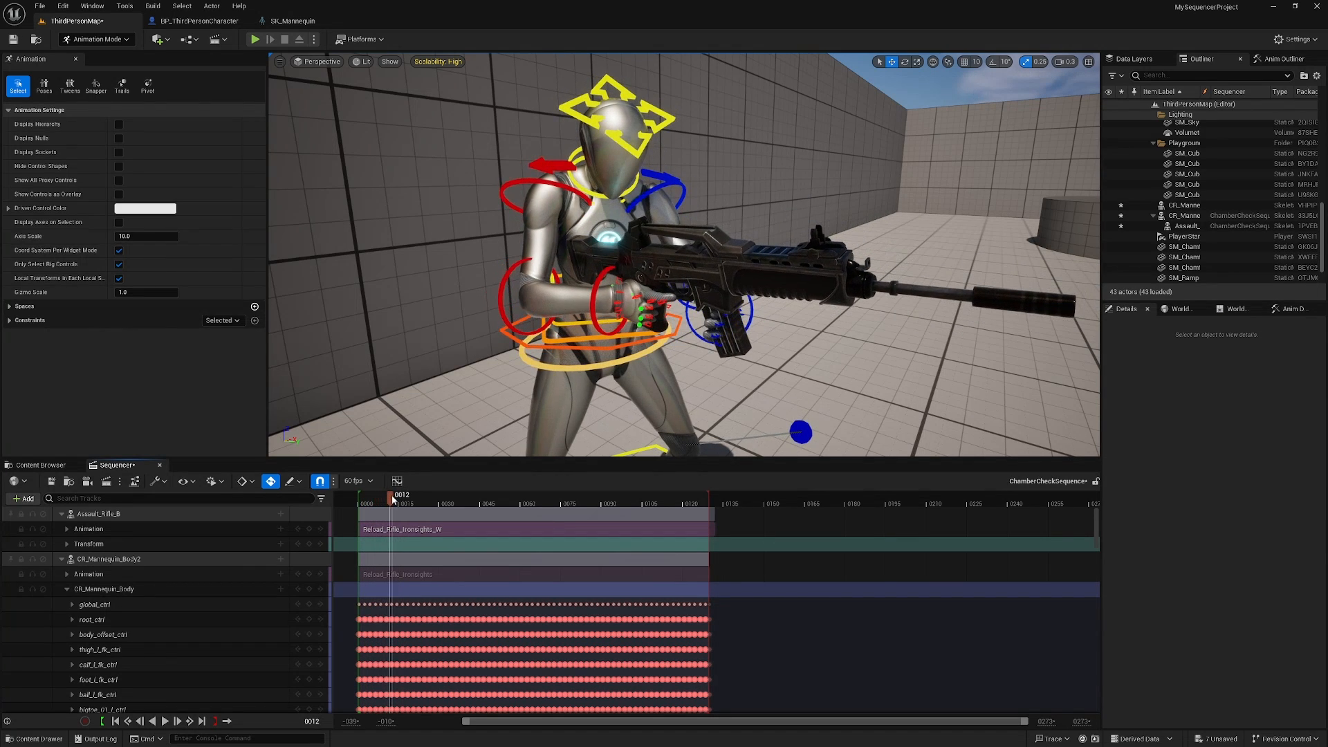
# At frame 0, expand global_ctrl and enable arm_l_fk_ik_switch and arm_r_fk_ik_switch
pyautogui.moveTo(690, 263); pyautogui.dragTo(436, 467, button='right')
pyautogui.moveTo(392, 499); pyautogui.dragTo(361, 499)
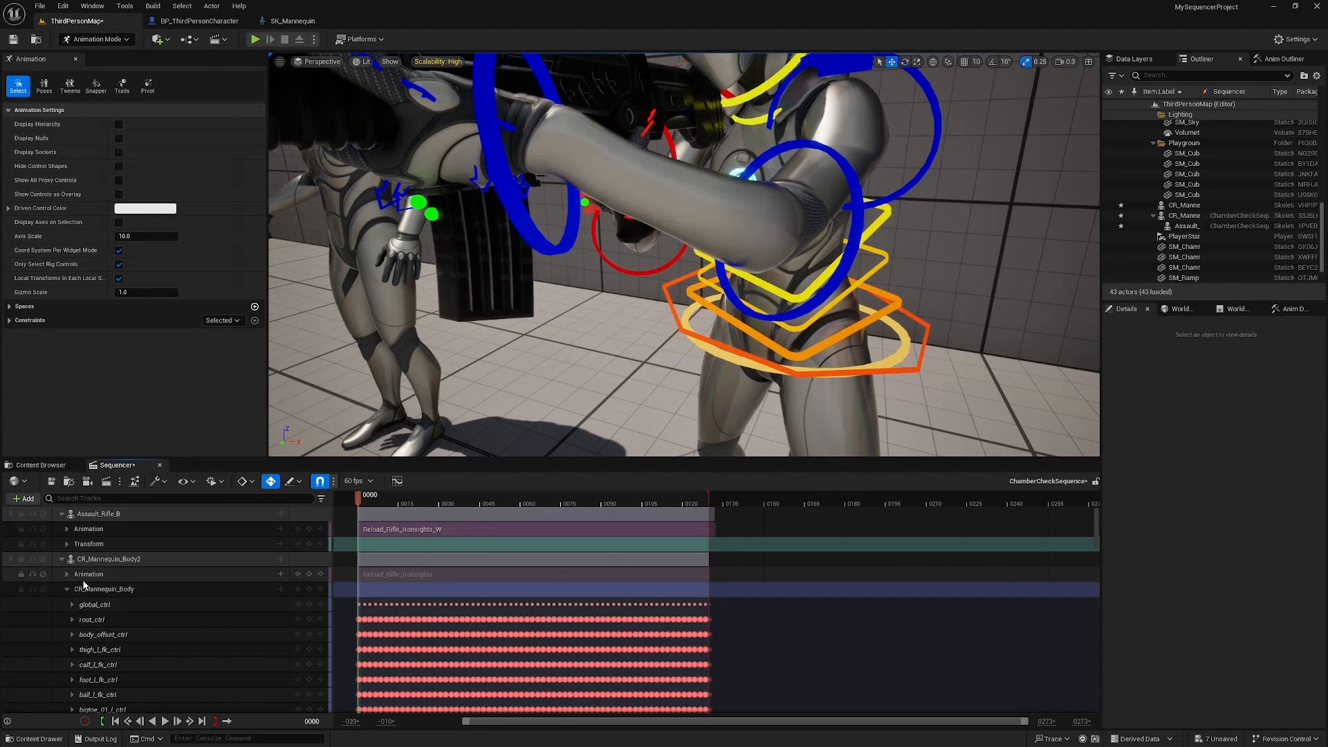
pyautogui.click(72, 604)
pyautogui.scroll(-5, 219, 593)
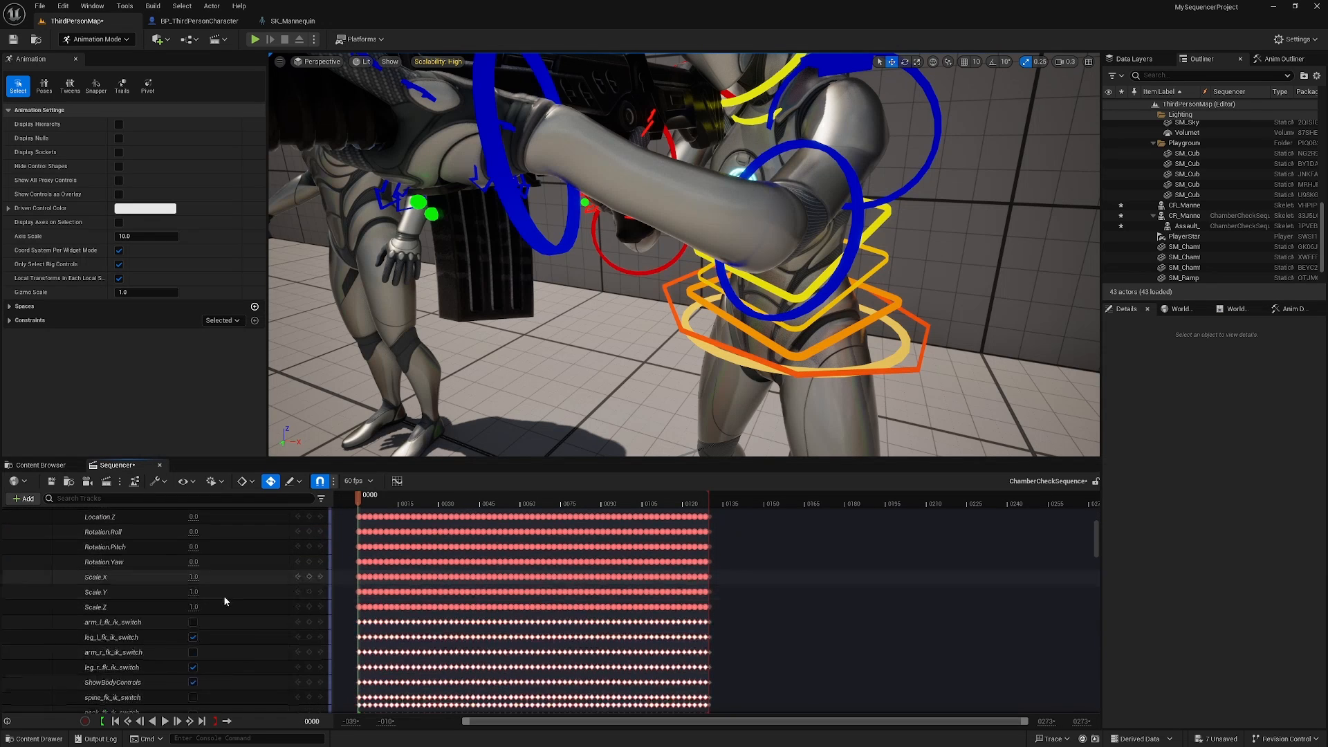
pyautogui.click(193, 573)
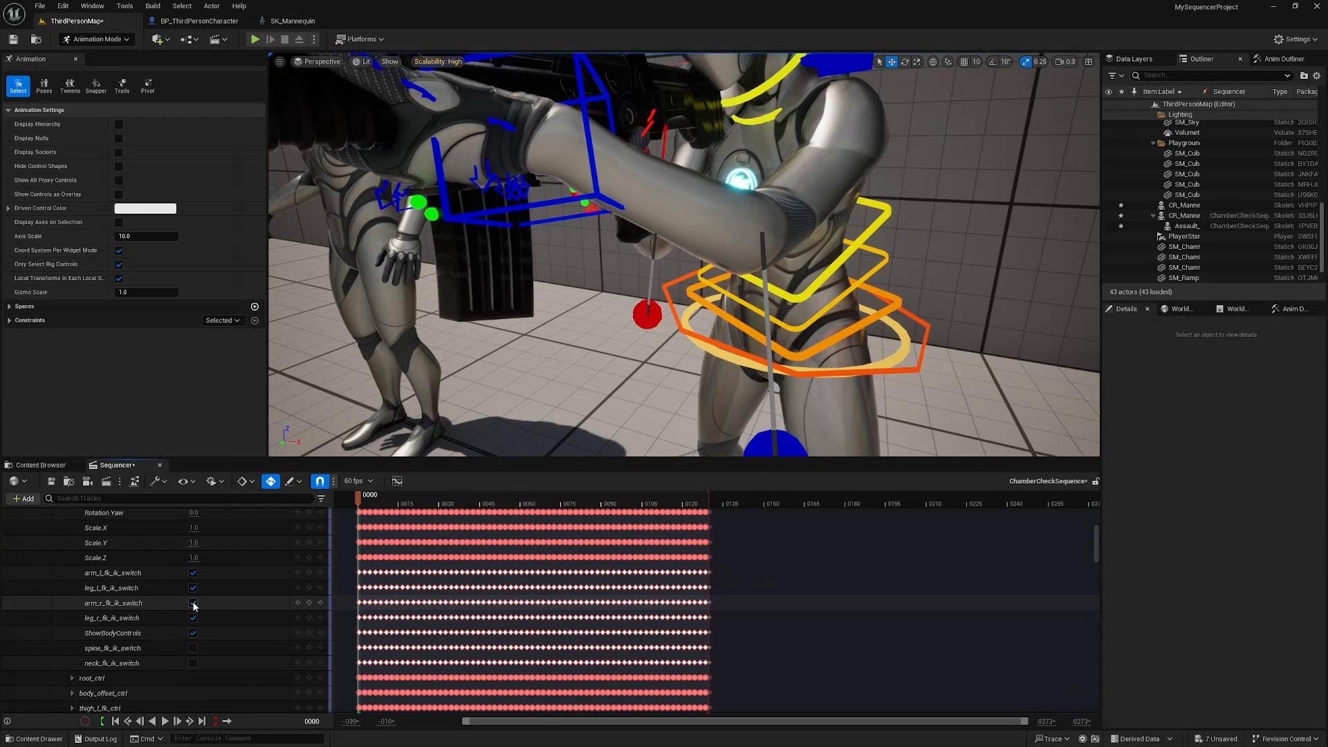
# Scrub between frames 0, 12 and 38 to check whether both arms stay in IK mode
pyautogui.moveTo(358, 503); pyautogui.dragTo(393, 517)
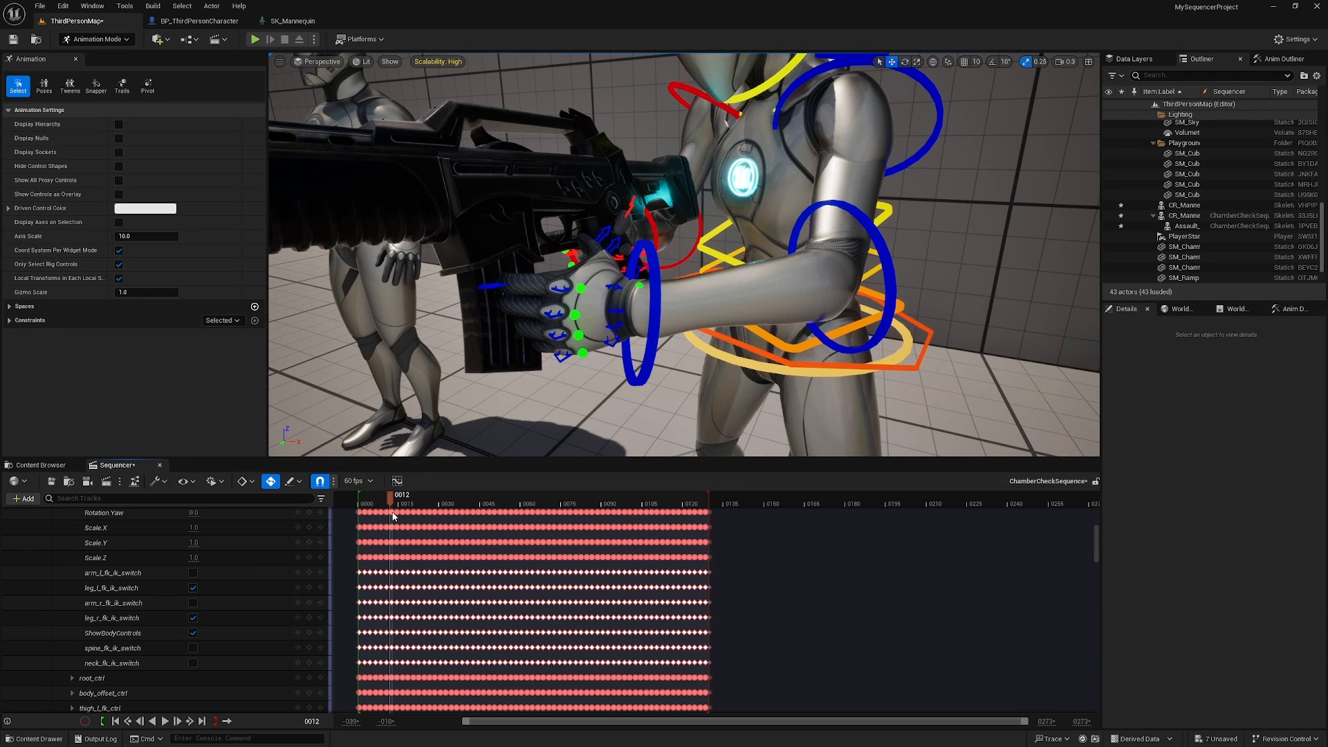
pyautogui.moveTo(393, 517); pyautogui.dragTo(358, 519)
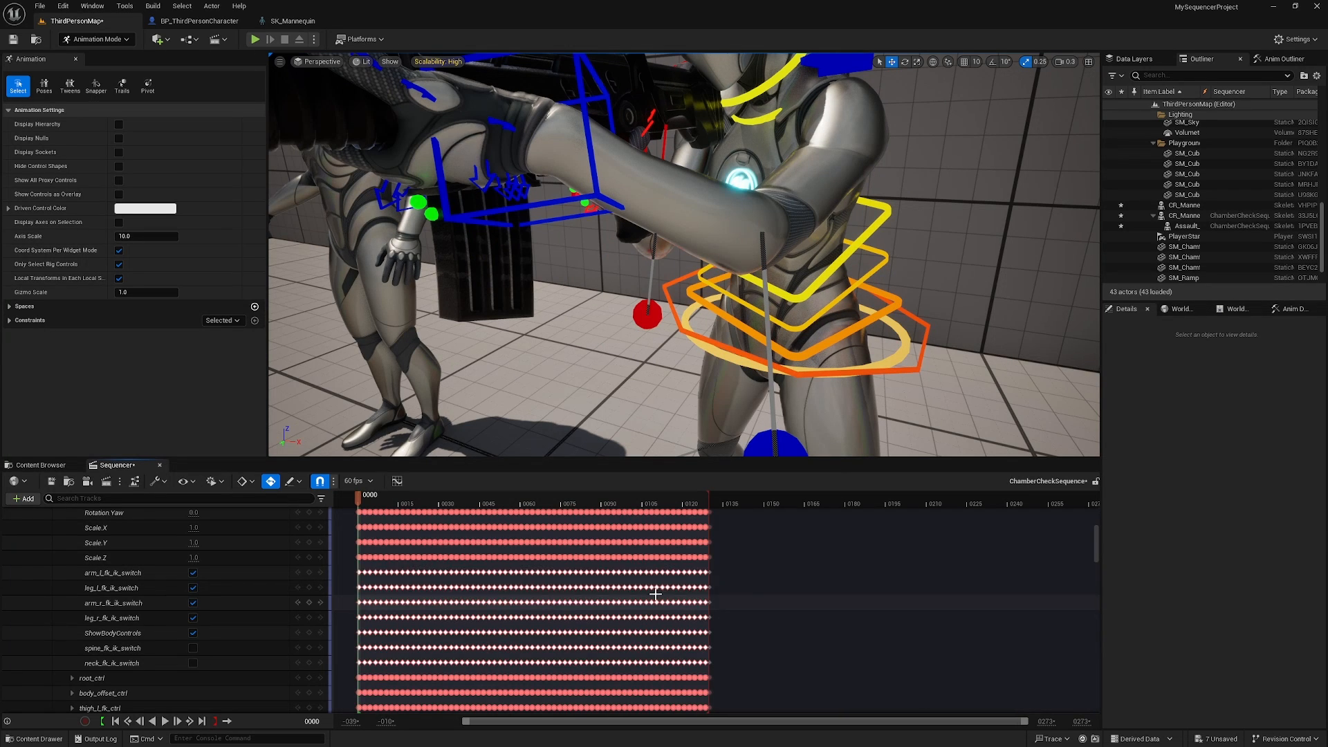
pyautogui.click(460, 557)
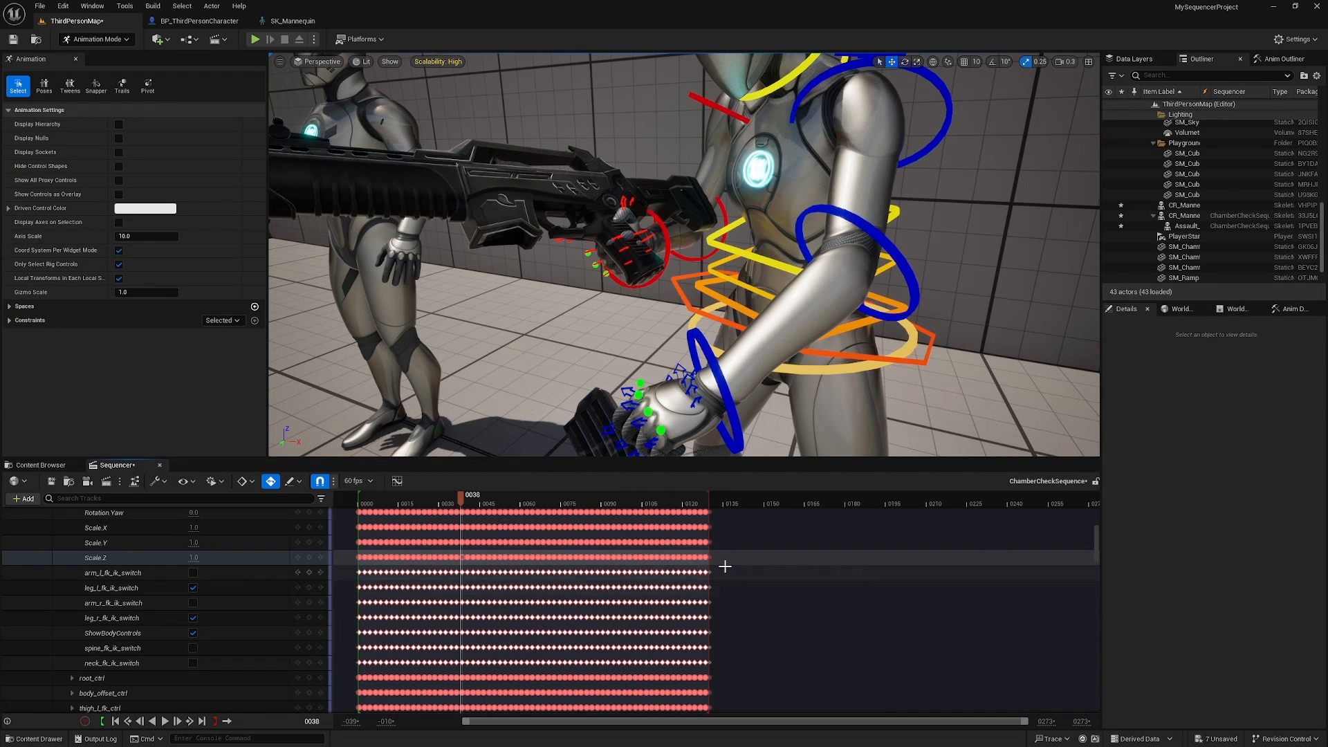
pyautogui.moveTo(1096, 549); pyautogui.dragTo(1100, 482)
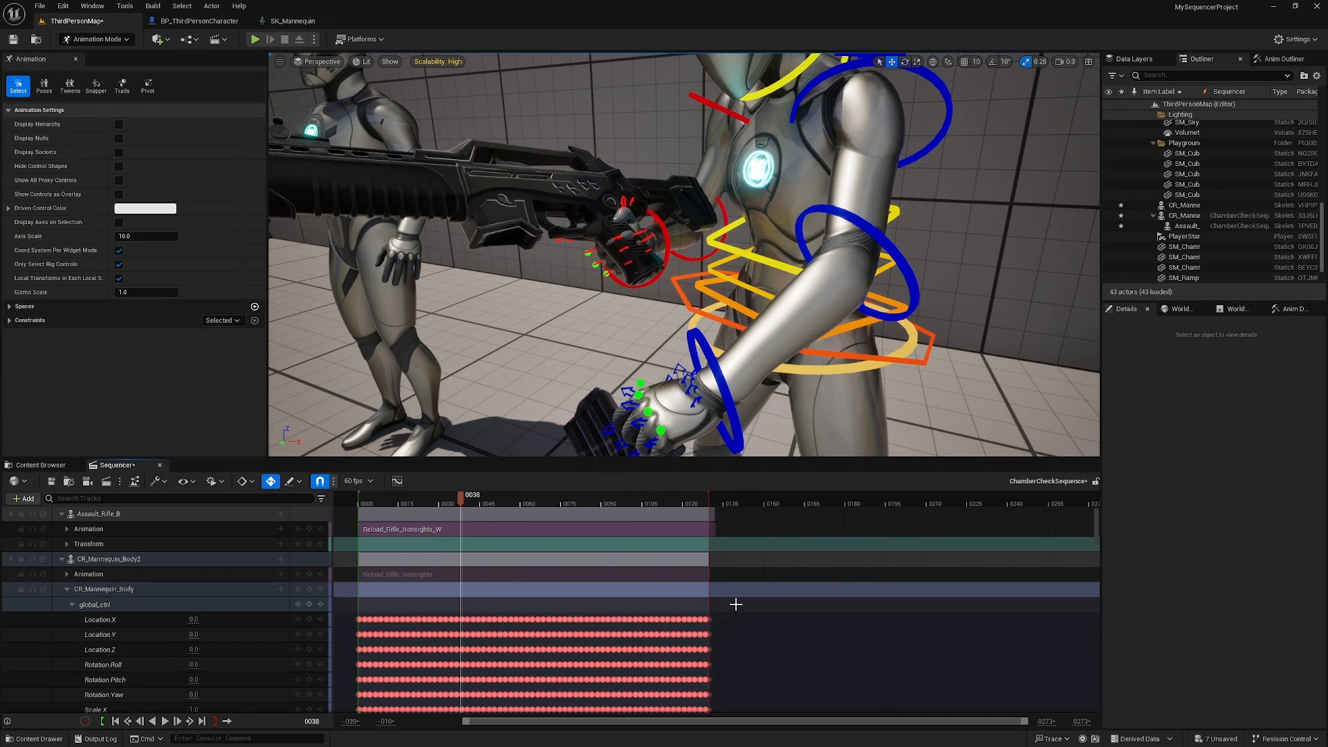
# Try to select the keys of all control rig channels and enable the arm_l_fk_ik_switch and arm_r_fk_ik_switch on them
pyautogui.moveTo(739, 606); pyautogui.dragTo(348, 650)
pyautogui.scroll(-10, 360, 667)
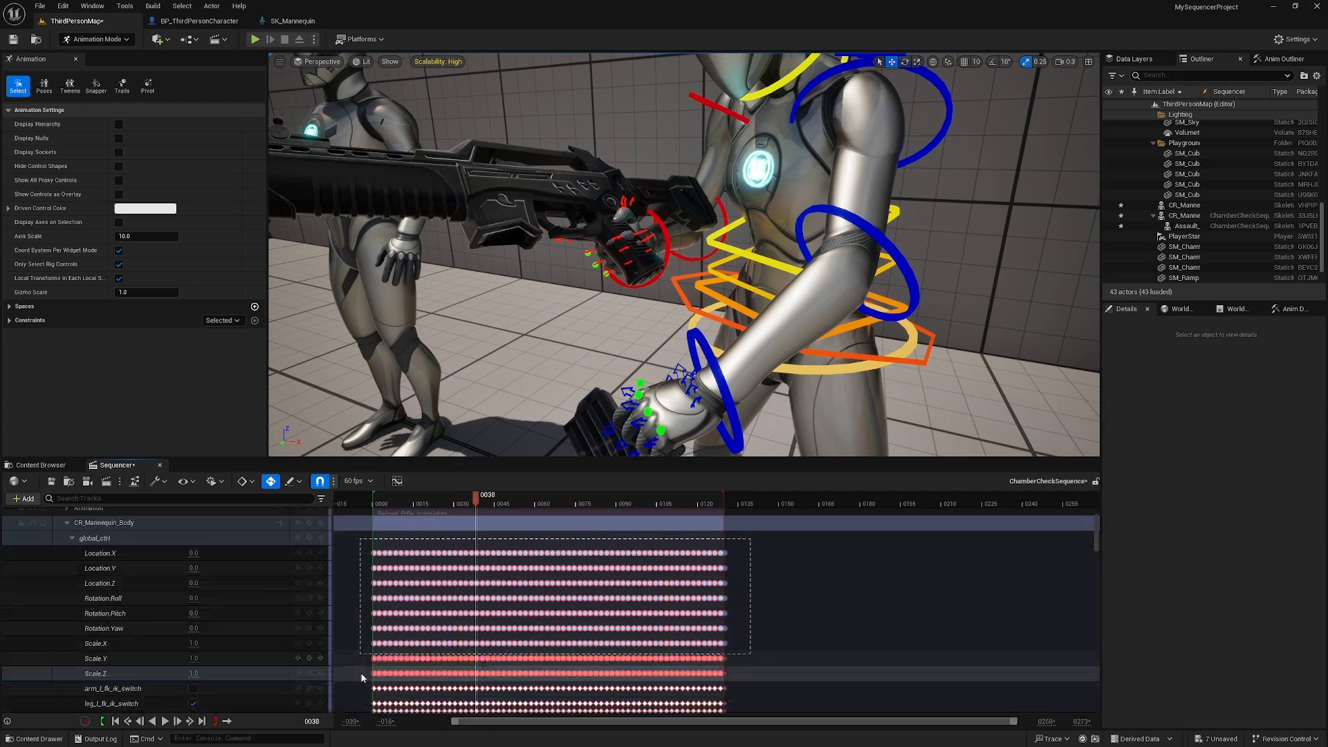
pyautogui.scroll(-15, 368, 684)
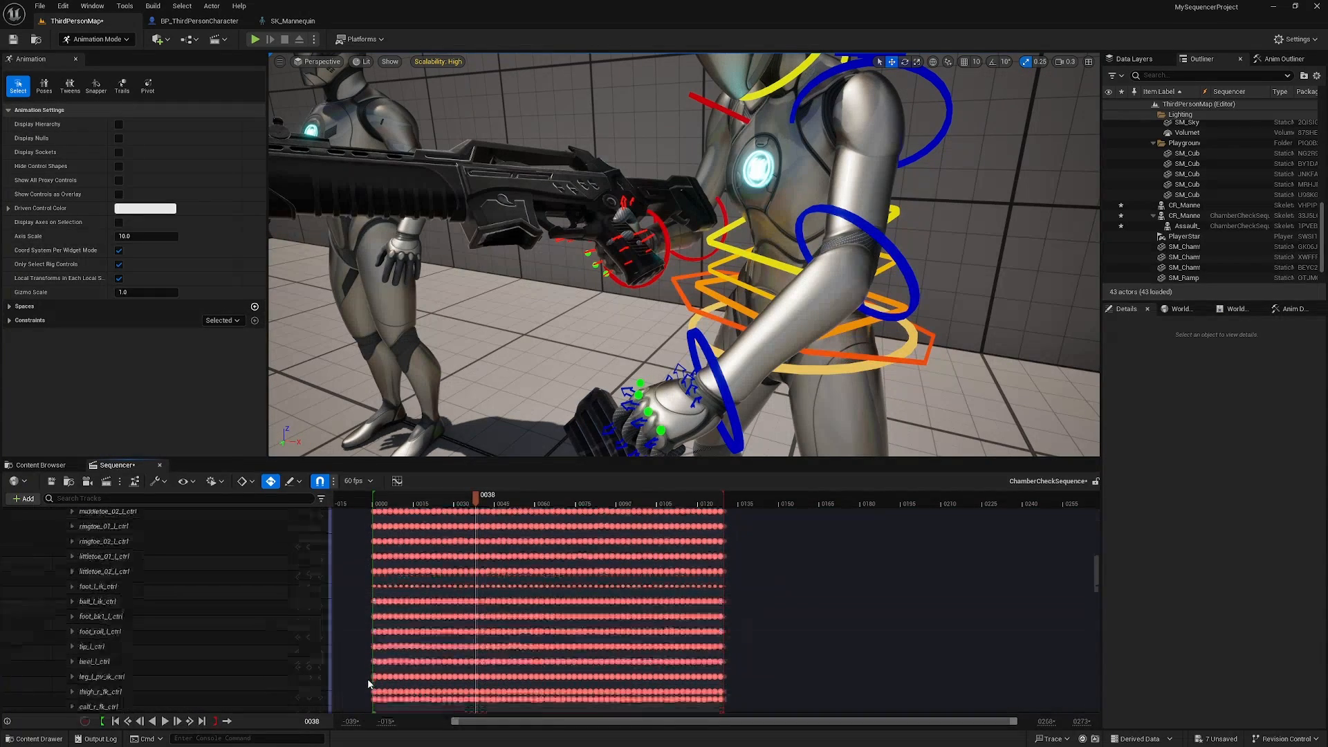
pyautogui.scroll(-15, 369, 684)
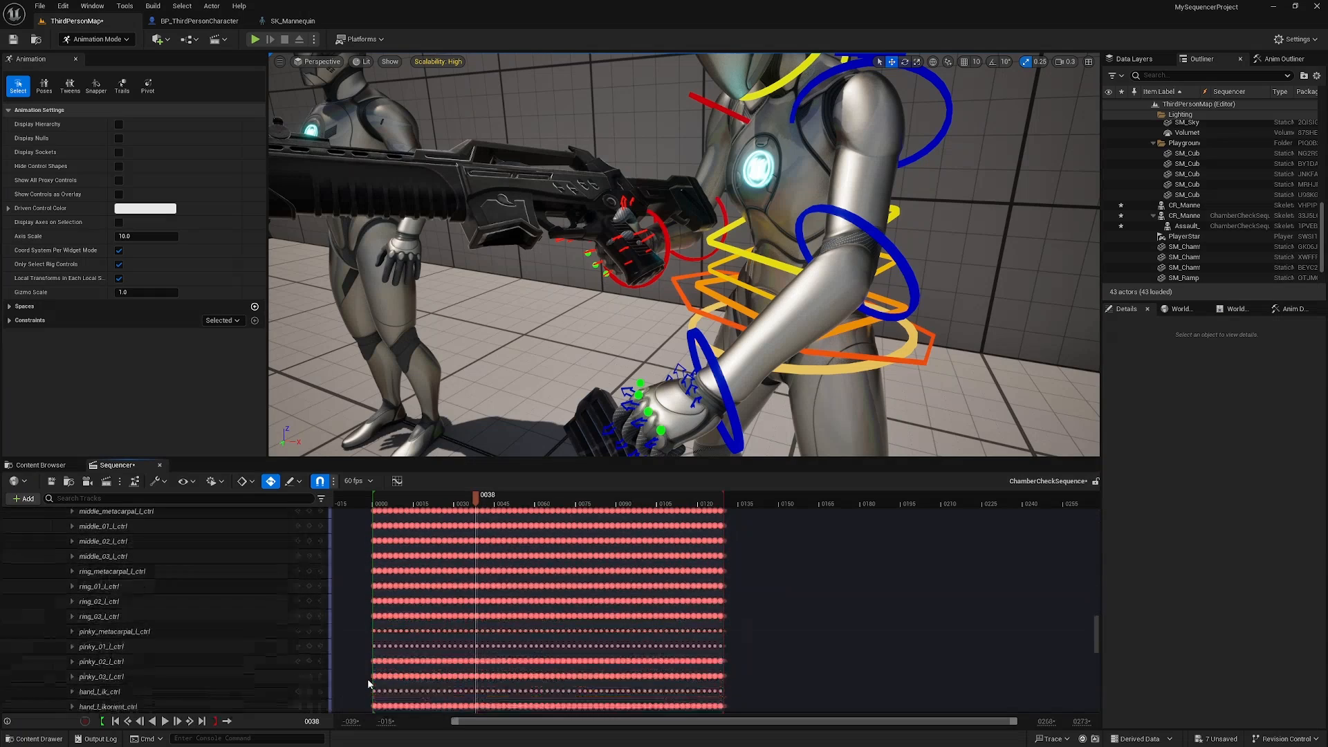
pyautogui.scroll(-5, 370, 687)
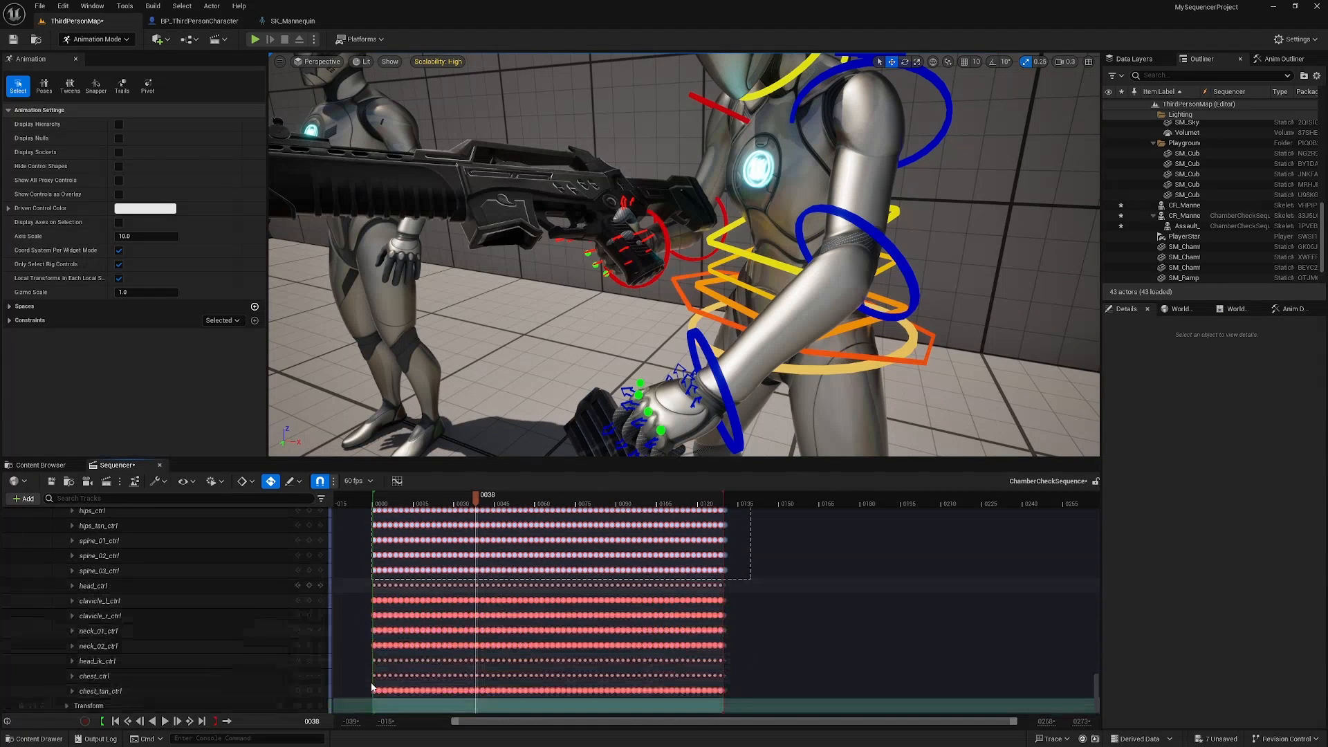
pyautogui.moveTo(371, 687); pyautogui.dragTo(366, 706)
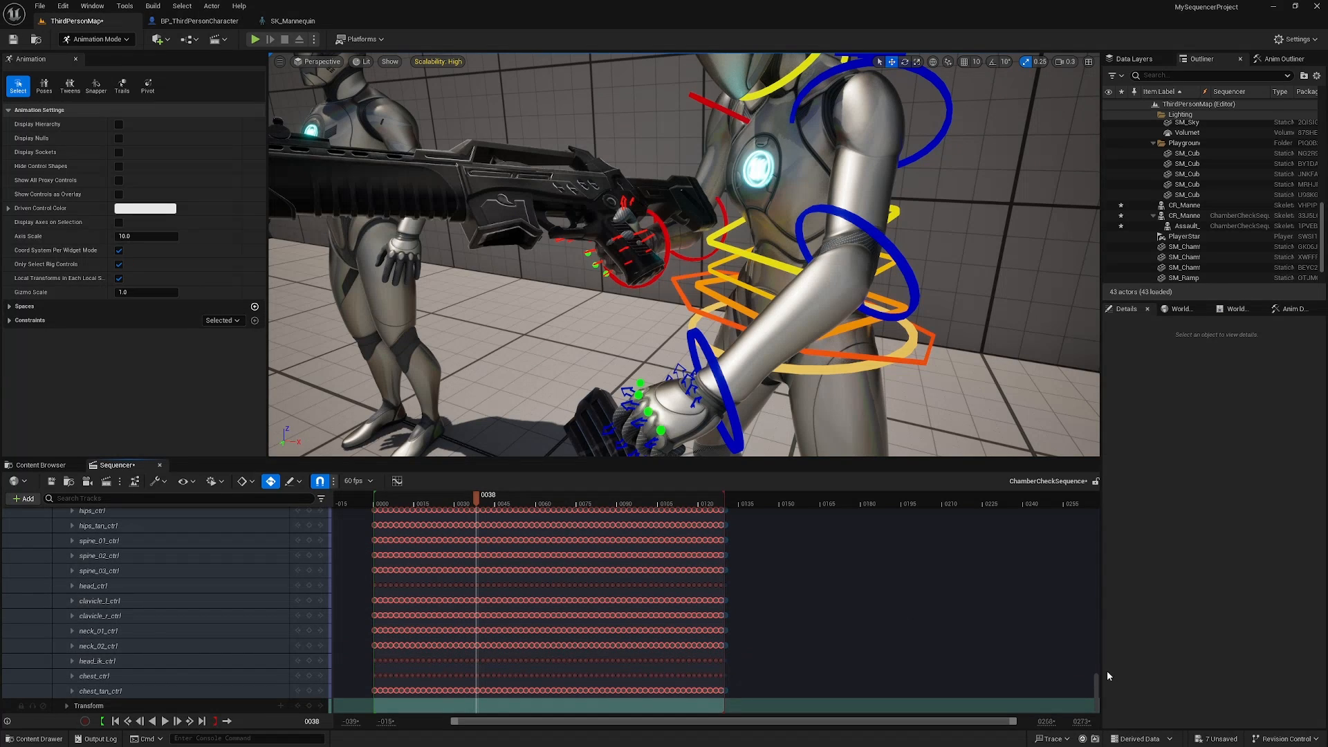
pyautogui.moveTo(1095, 682); pyautogui.dragTo(1085, 537)
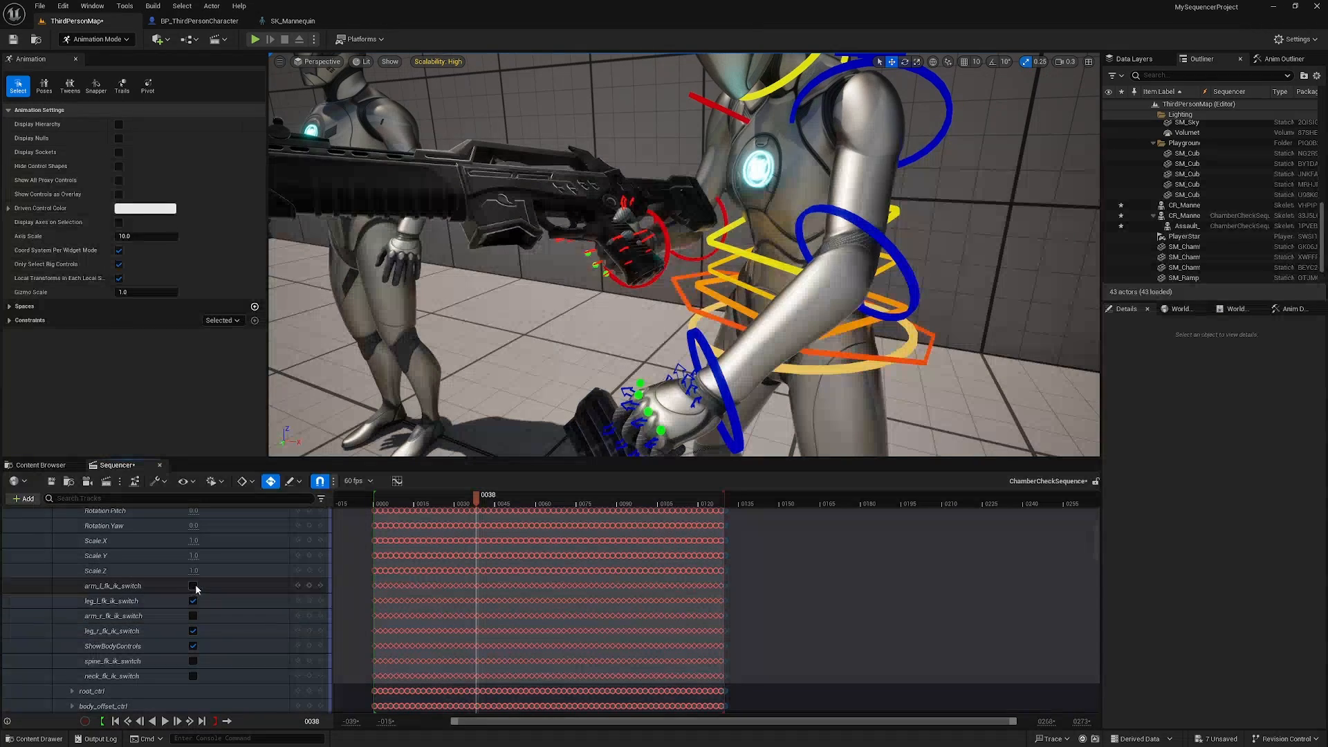
pyautogui.click(193, 587)
pyautogui.click(193, 616)
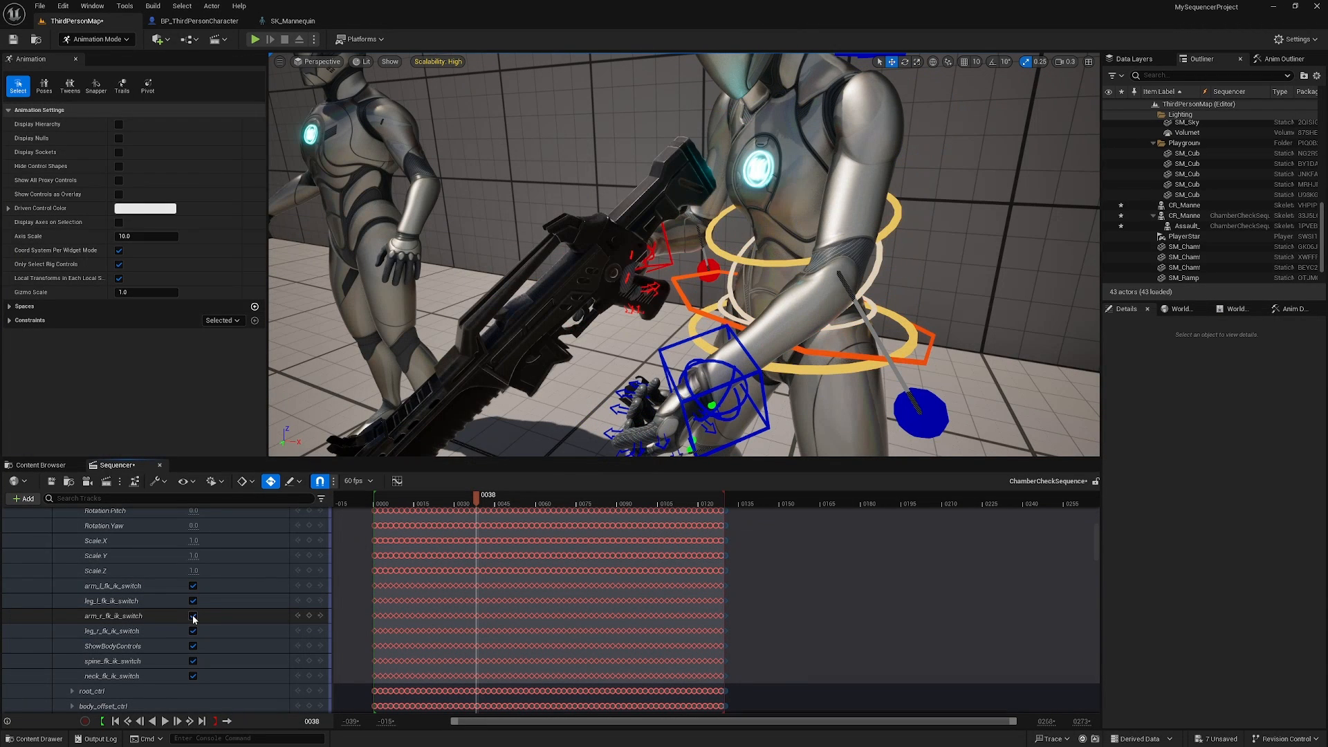
pyautogui.click(193, 615)
pyautogui.click(193, 616)
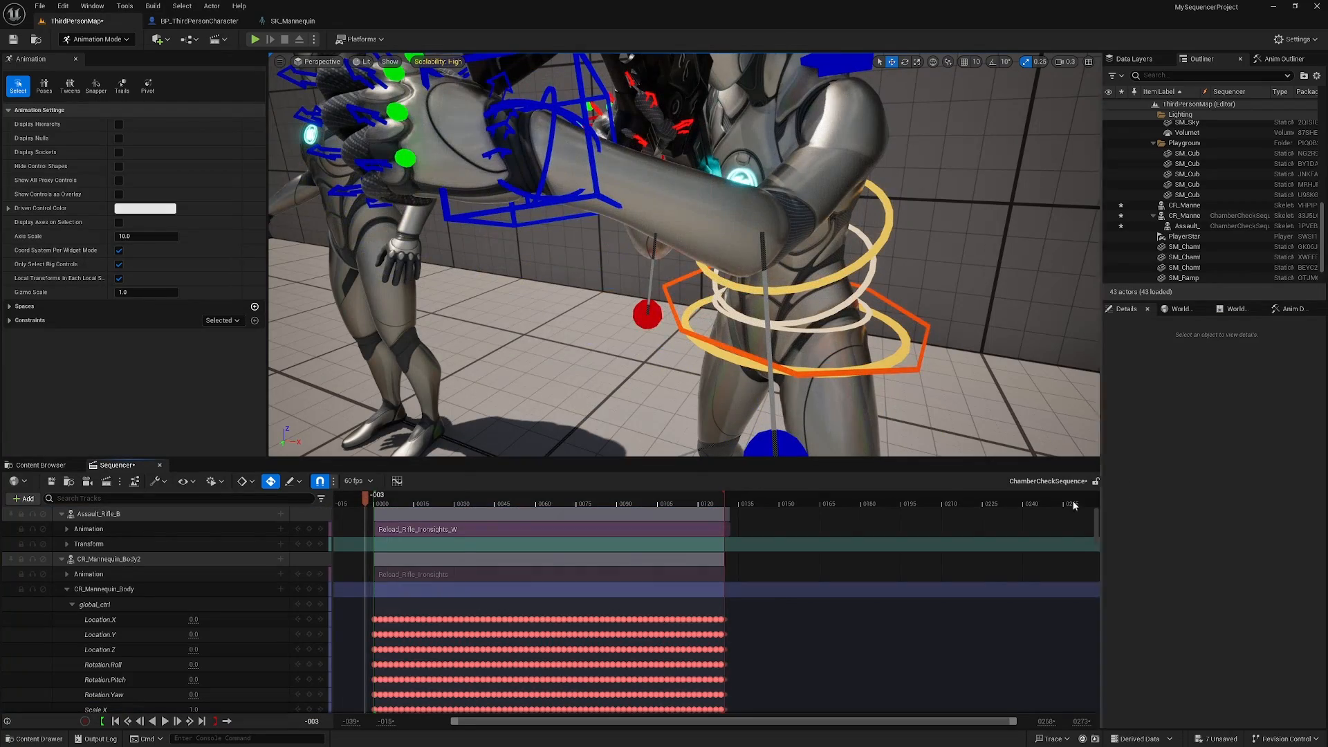
# Check the mannequin's pose at frame 0 and undo the switch change made across all selected keys
pyautogui.keyDown('alt'); pyautogui.moveTo(910, 332); pyautogui.dragTo(961, 329); pyautogui.keyUp('alt')
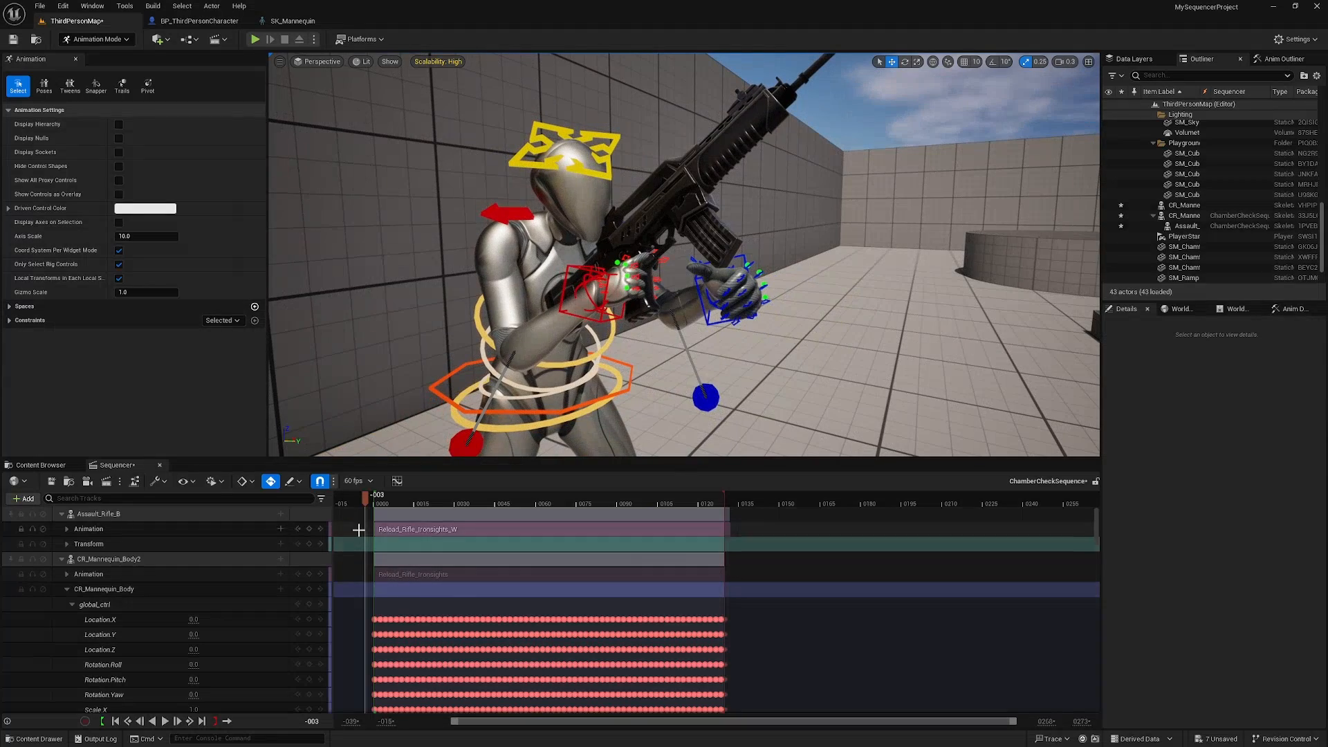
pyautogui.moveTo(365, 497)
pyautogui.mouseDown()
pyautogui.moveTo(757, 526)
pyautogui.moveTo(375, 509)
pyautogui.mouseUp()
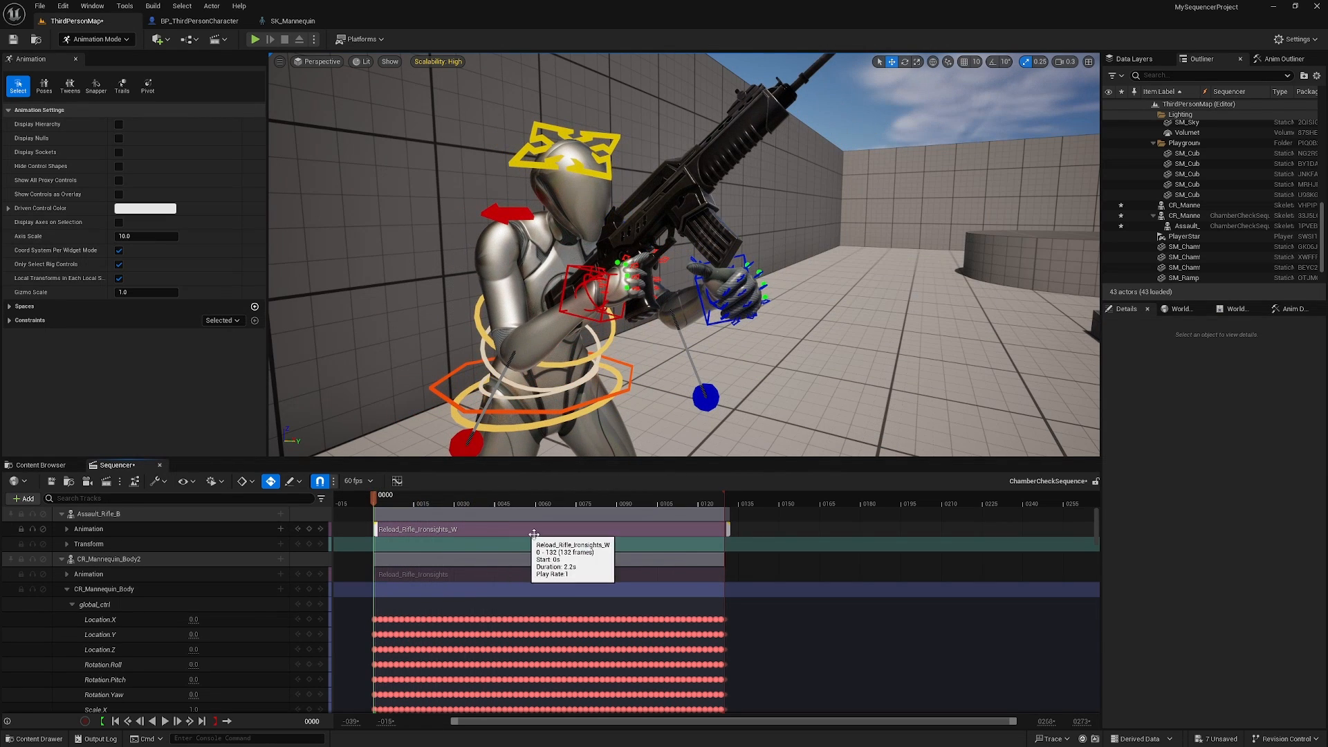
pyautogui.hotkey('ctrl', 'z')
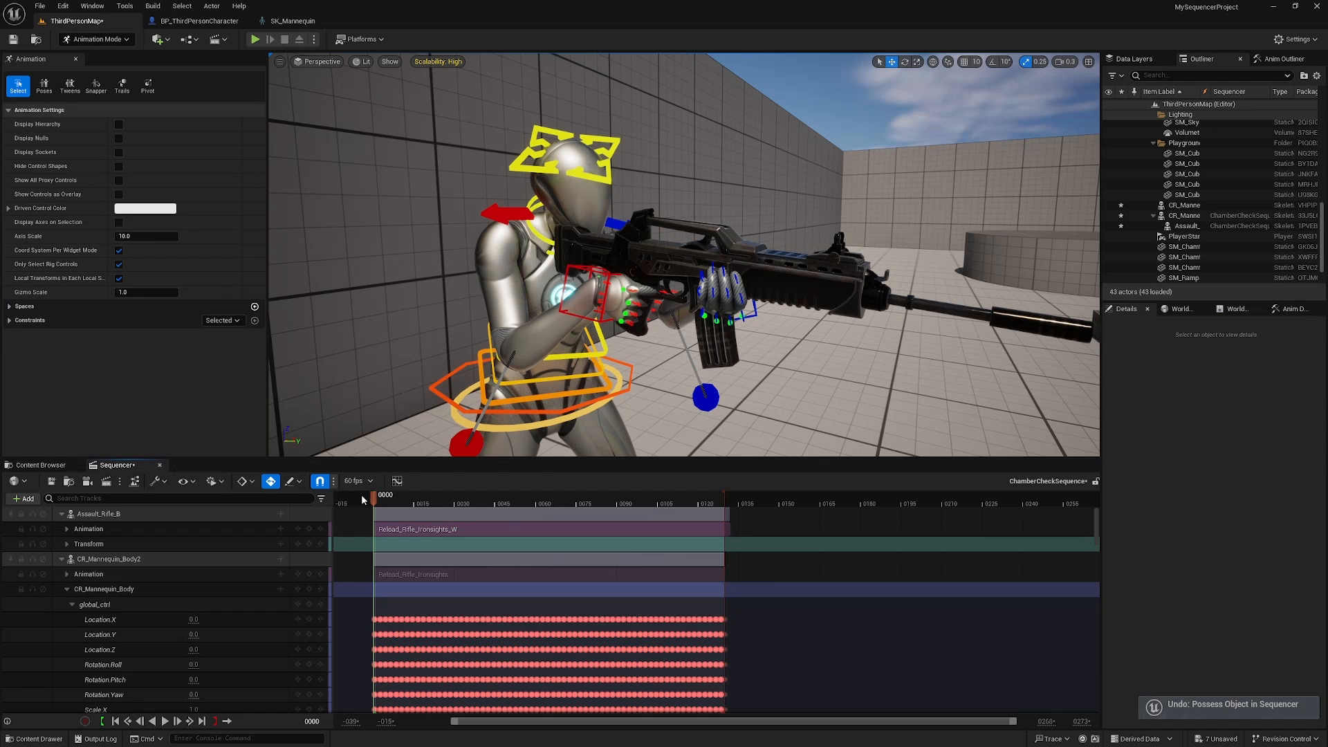
# Select only the arm_l_fk_ik_switch keys, enable the switch on all of them, and check the left arm at frame 14
pyautogui.moveTo(375, 499); pyautogui.dragTo(667, 499)
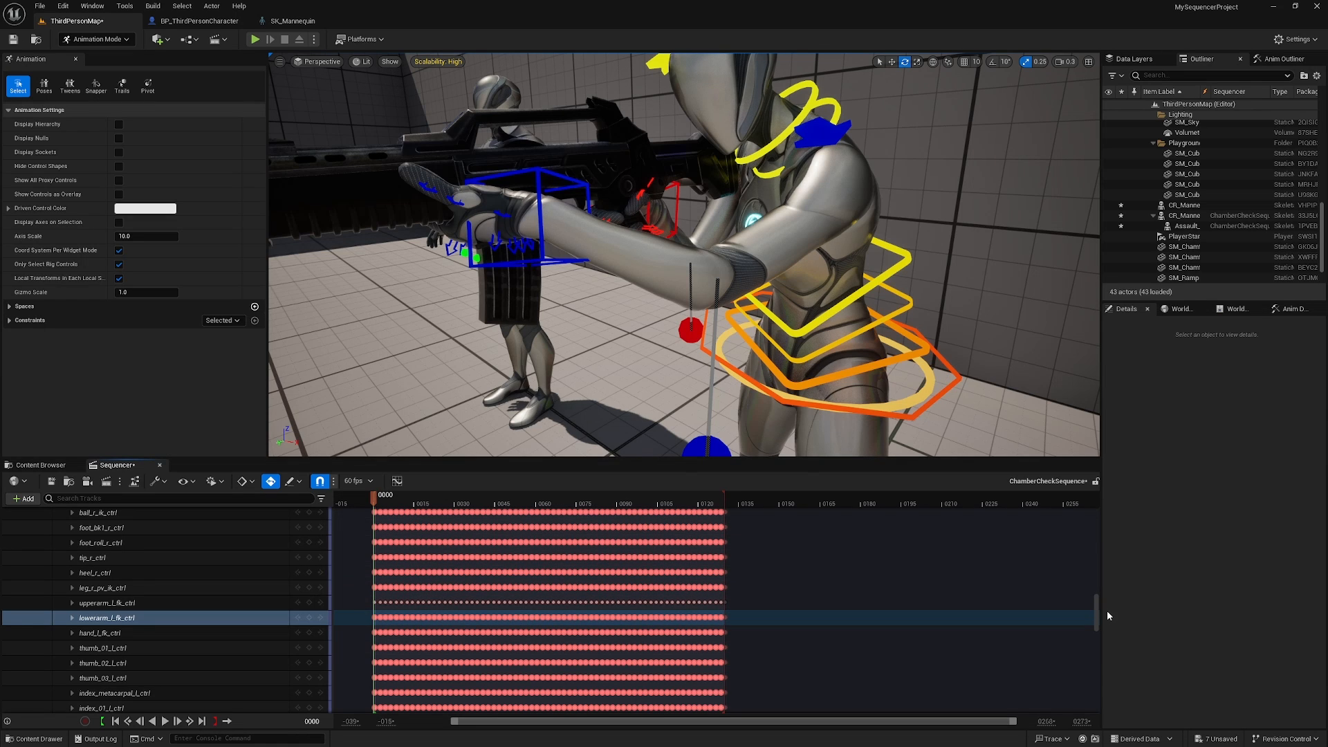
pyautogui.moveTo(1094, 608); pyautogui.dragTo(1102, 528)
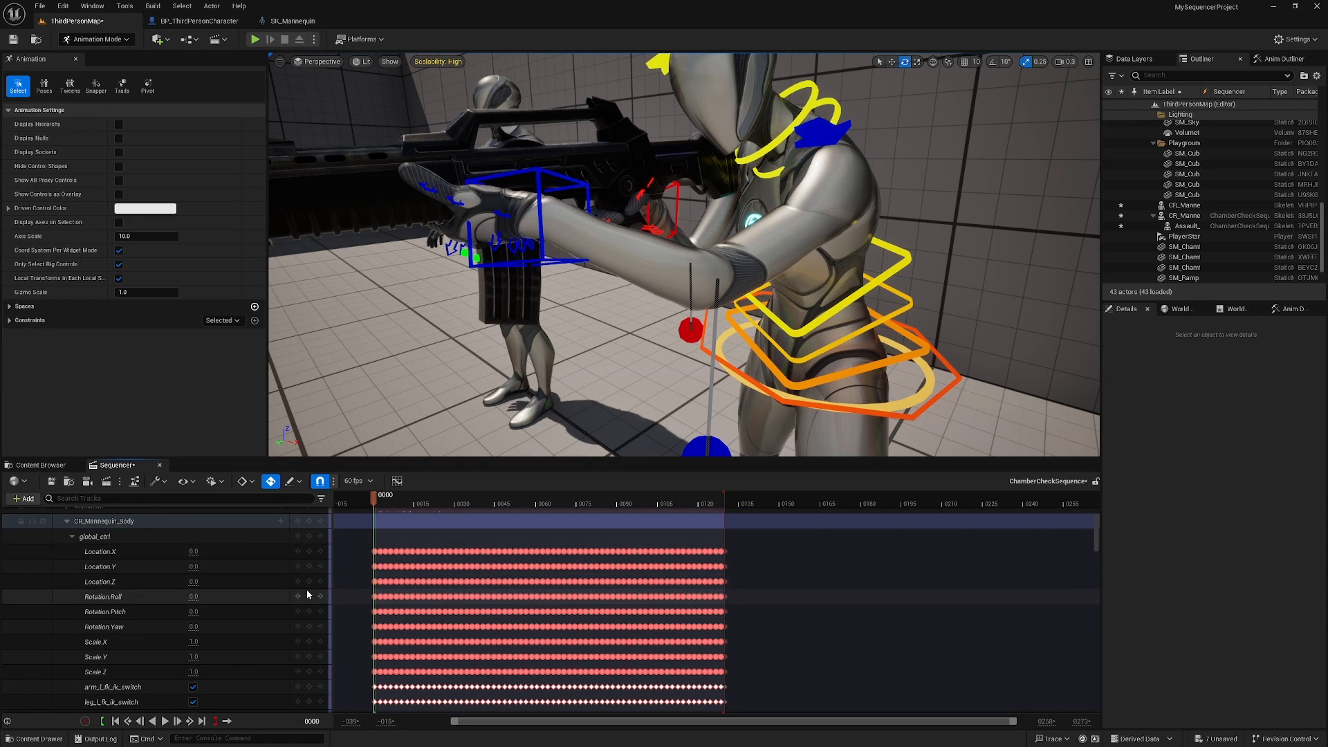
pyautogui.scroll(-3, 314, 595)
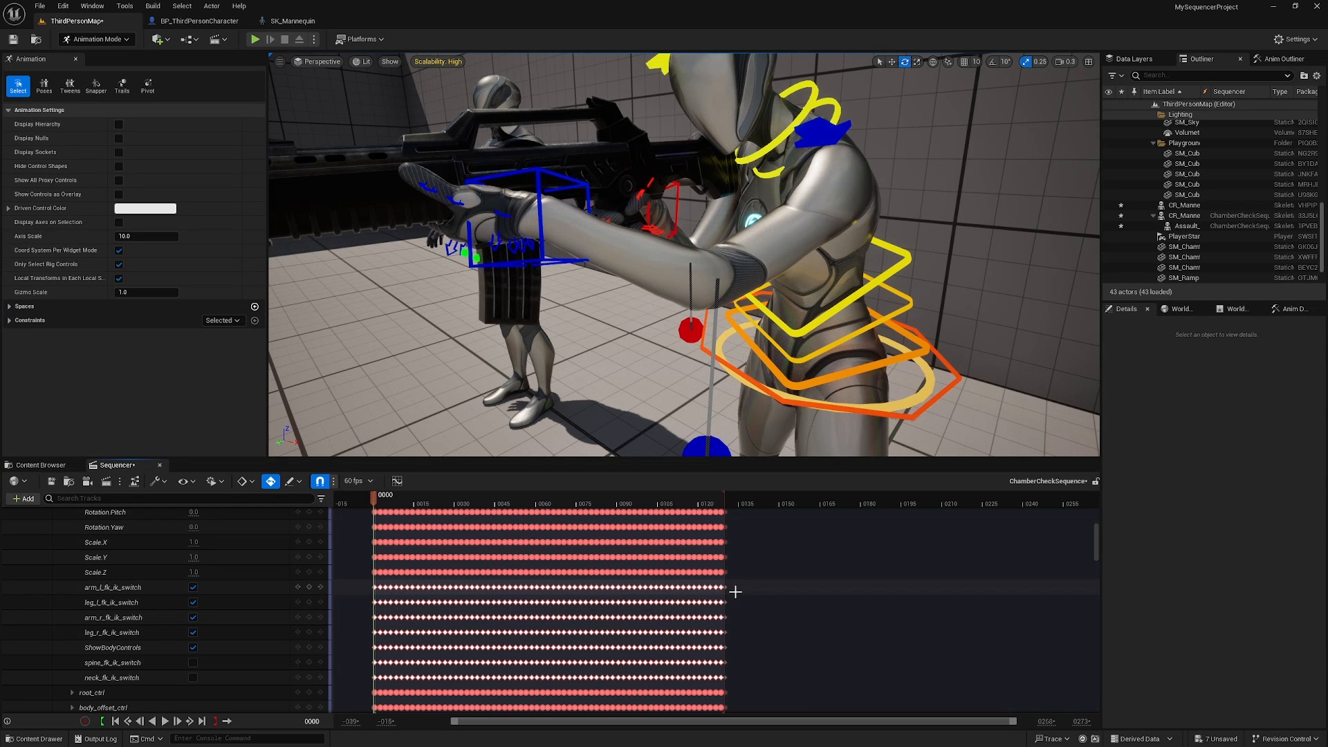
pyautogui.moveTo(364, 583); pyautogui.dragTo(363, 583)
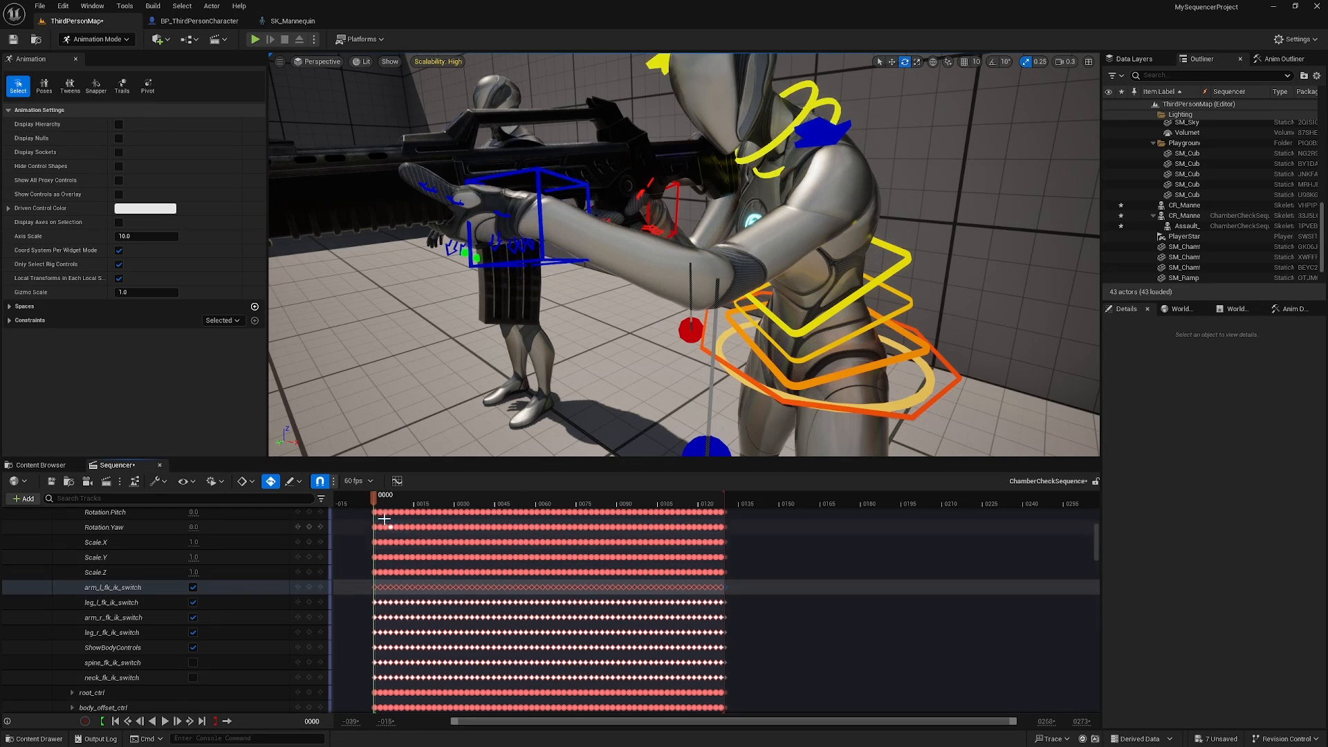
pyautogui.moveTo(375, 503); pyautogui.dragTo(412, 520)
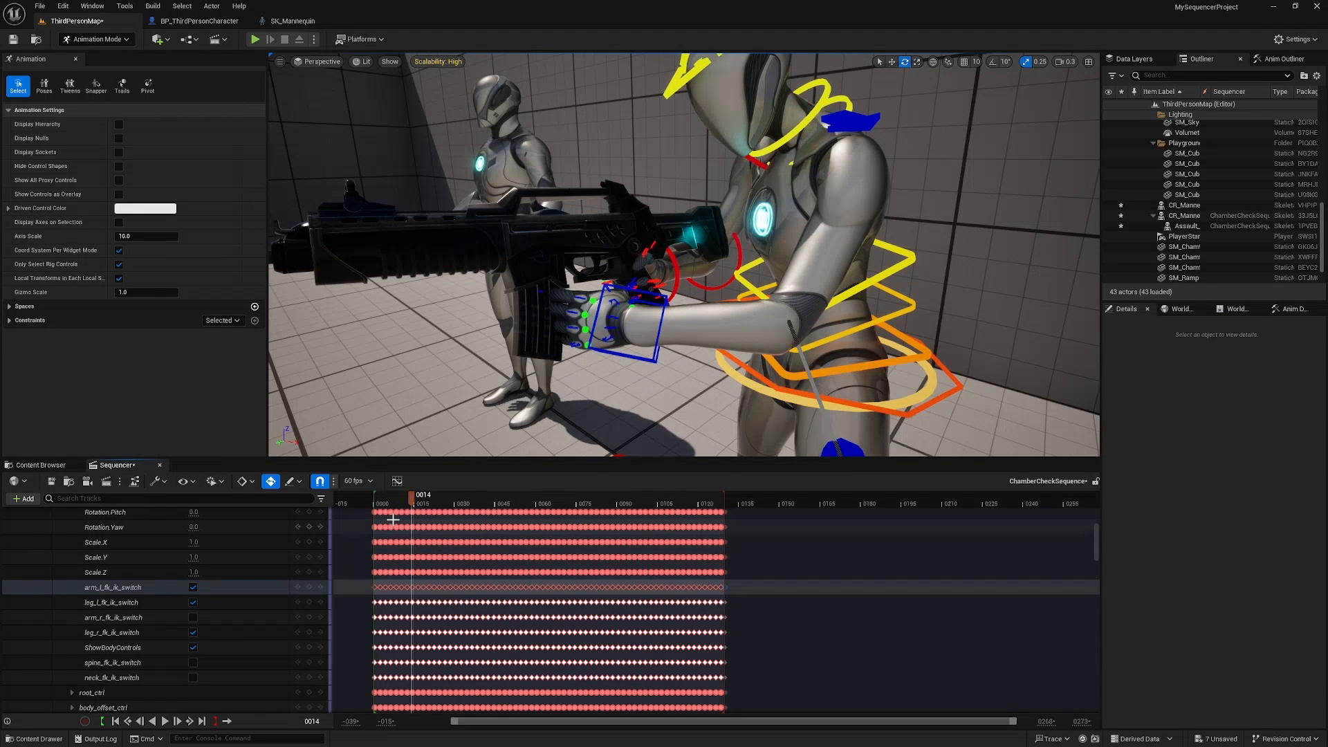
# Move the left hand's hand_l_ik_ctrl away from the rifle's magazine at frame 14
pyautogui.click(665, 304)
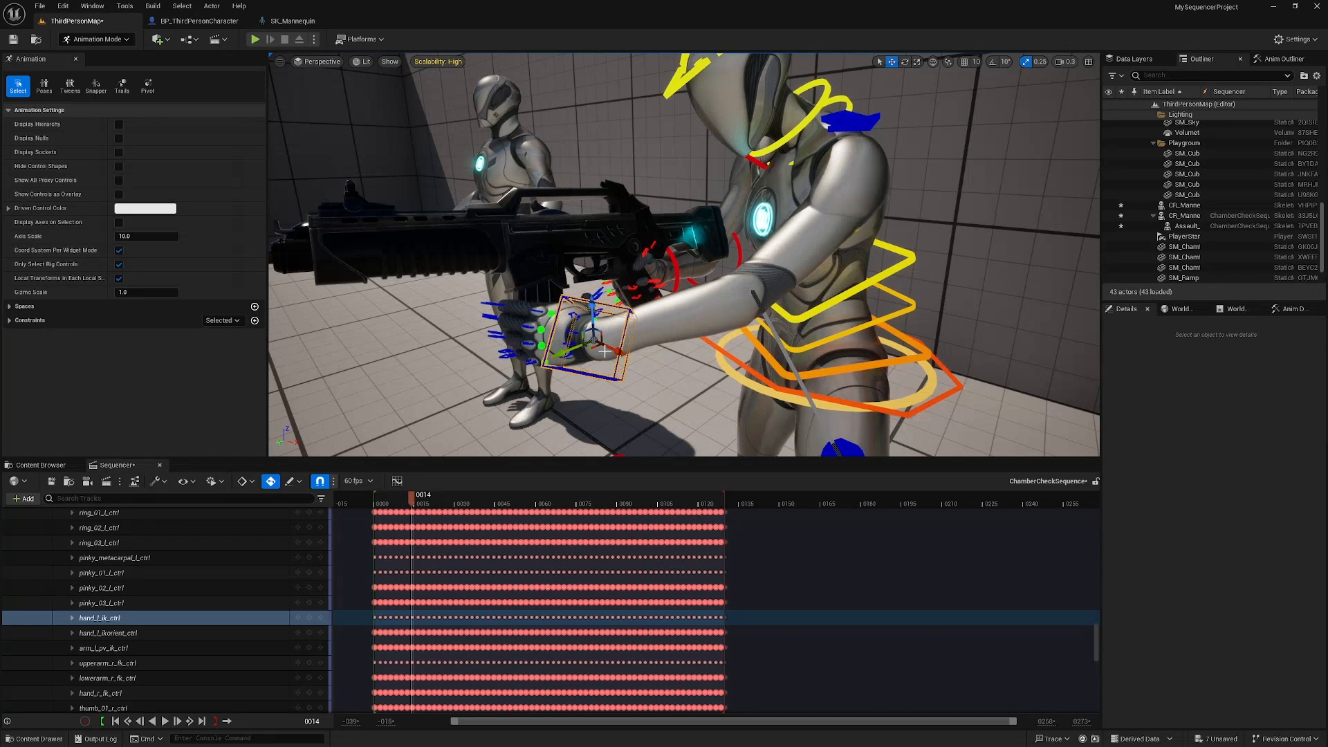
pyautogui.moveTo(597, 328); pyautogui.dragTo(549, 374, button='right')
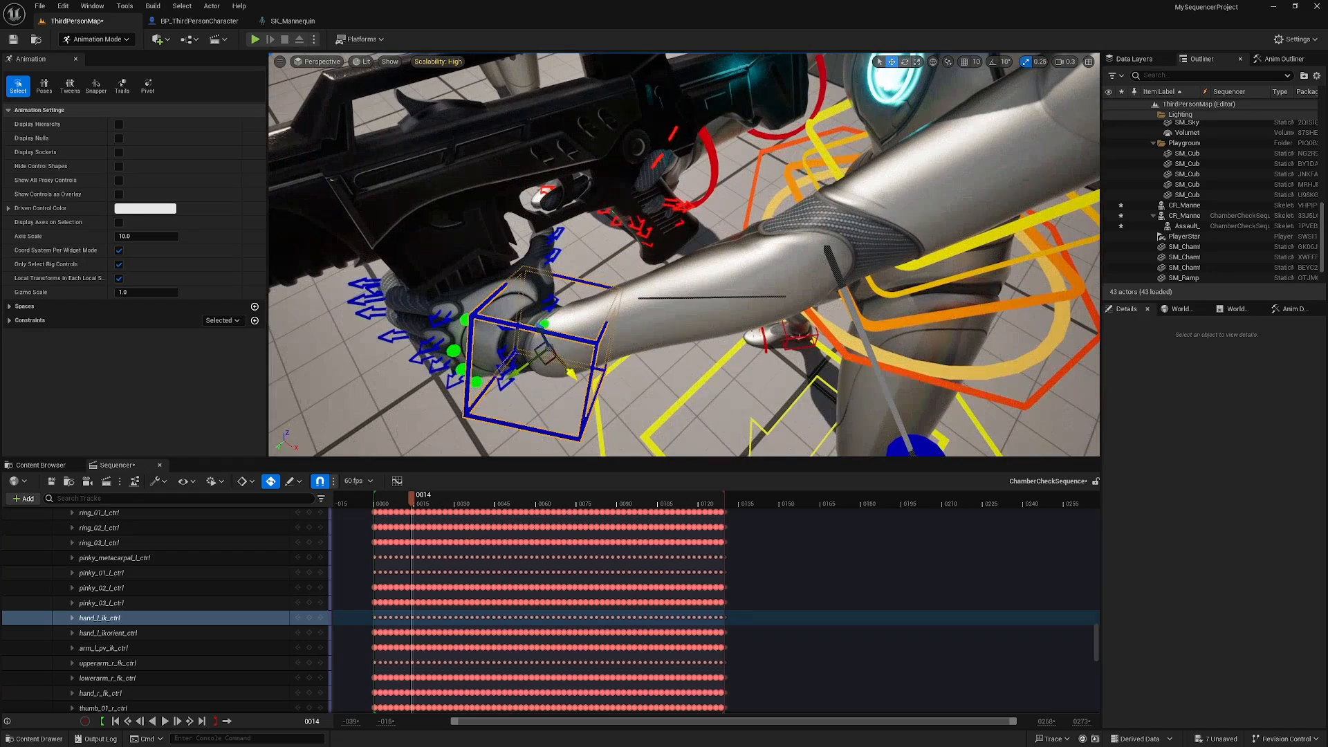
pyautogui.moveTo(570, 368); pyautogui.dragTo(543, 334)
pyautogui.moveTo(555, 295); pyautogui.dragTo(379, 454, button='right')
pyautogui.moveTo(413, 499)
pyautogui.mouseDown()
pyautogui.moveTo(377, 499)
pyautogui.moveTo(412, 508)
pyautogui.mouseUp()
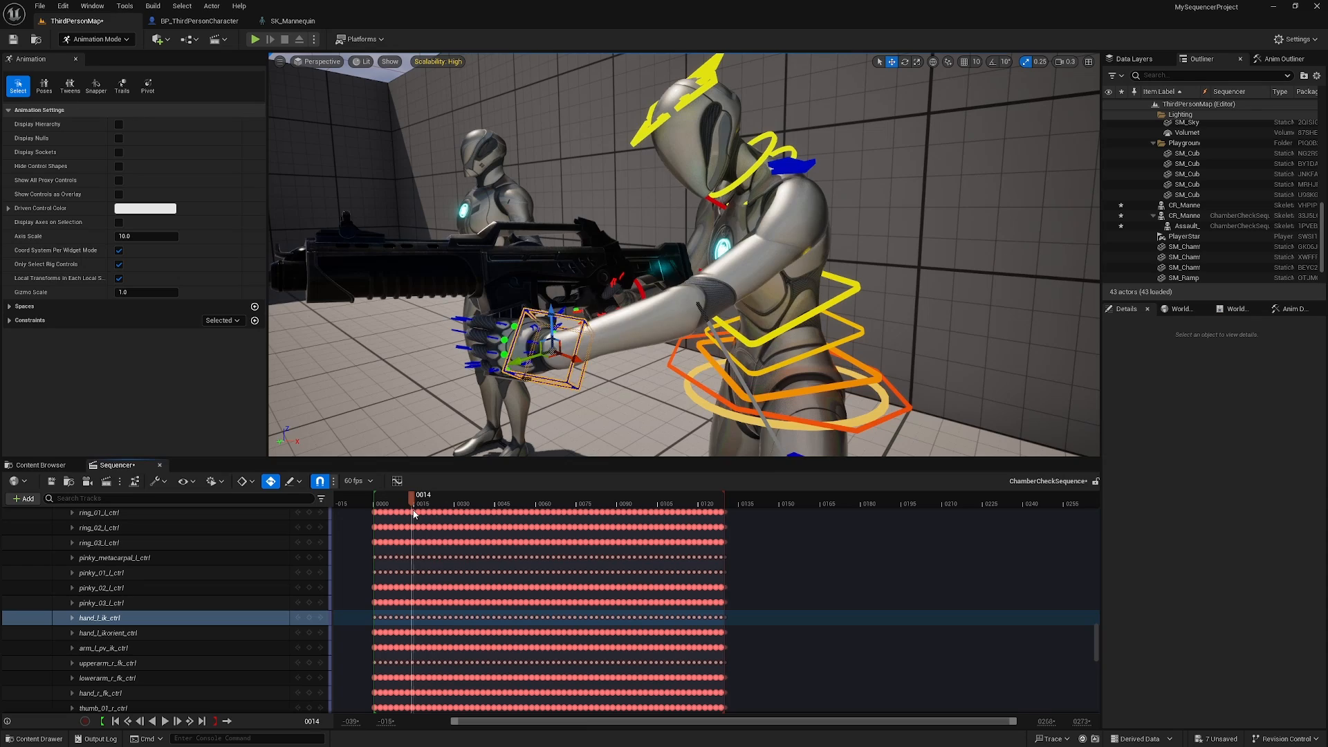
# Delete the hand_l_ik_ctrl keys between frames 0 and 14, keeping the keys at both ends
pyautogui.moveTo(414, 514)
pyautogui.mouseDown()
pyautogui.moveTo(450, 516)
pyautogui.moveTo(387, 520)
pyautogui.moveTo(412, 524)
pyautogui.mouseUp()
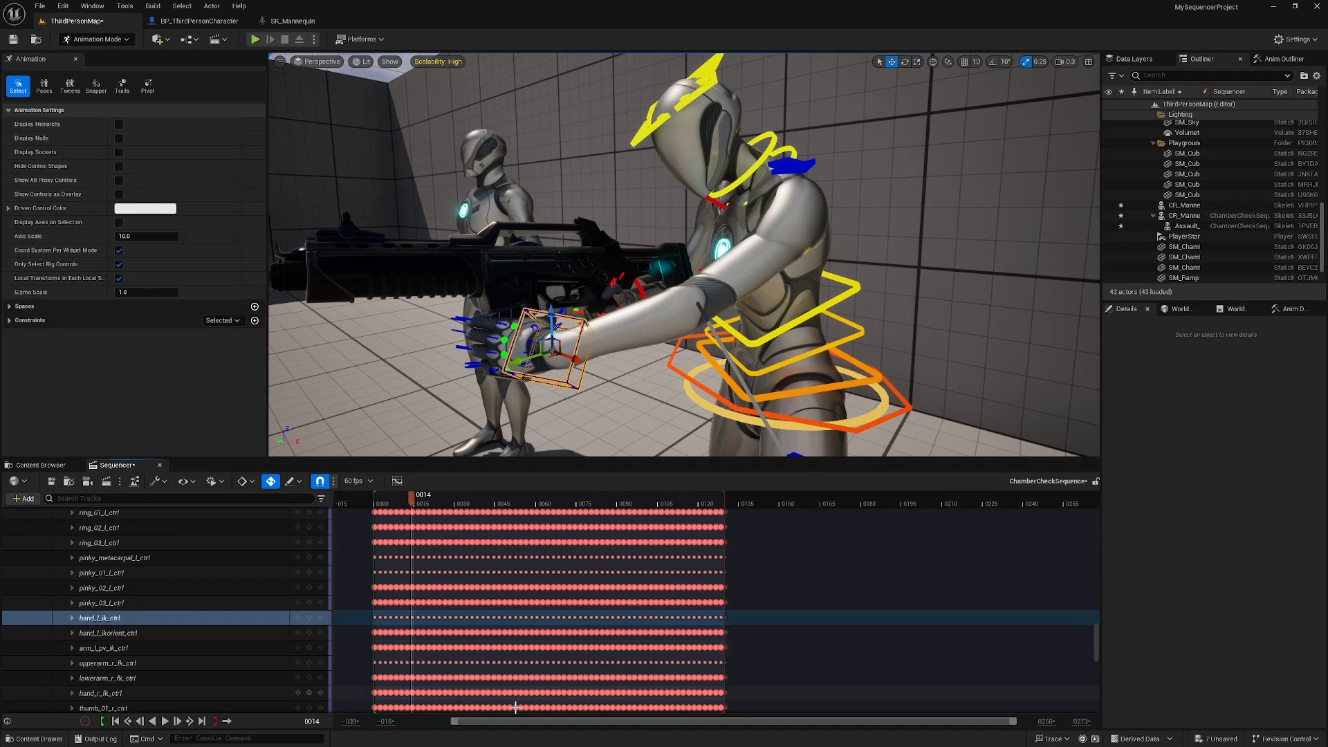
pyautogui.moveTo(1012, 724); pyautogui.dragTo(623, 724)
pyautogui.moveTo(457, 723); pyautogui.dragTo(477, 723)
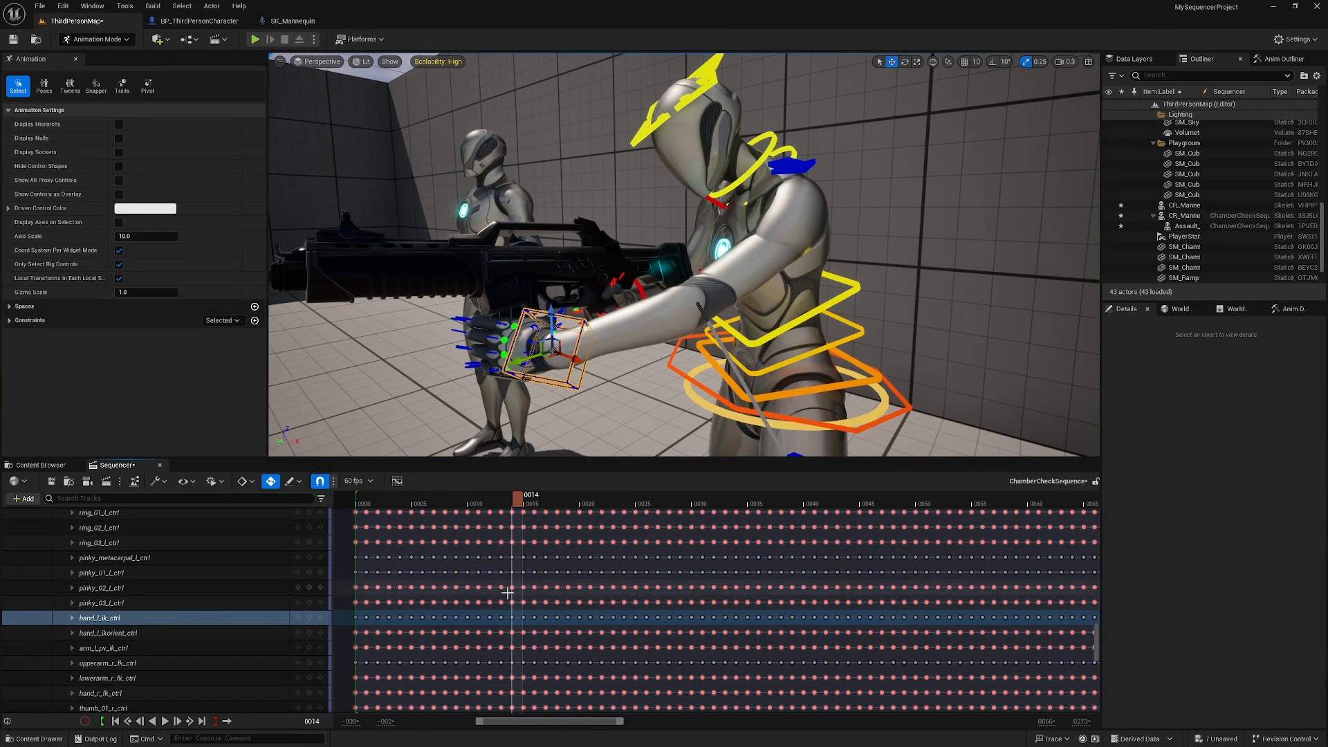
pyautogui.press('Left')
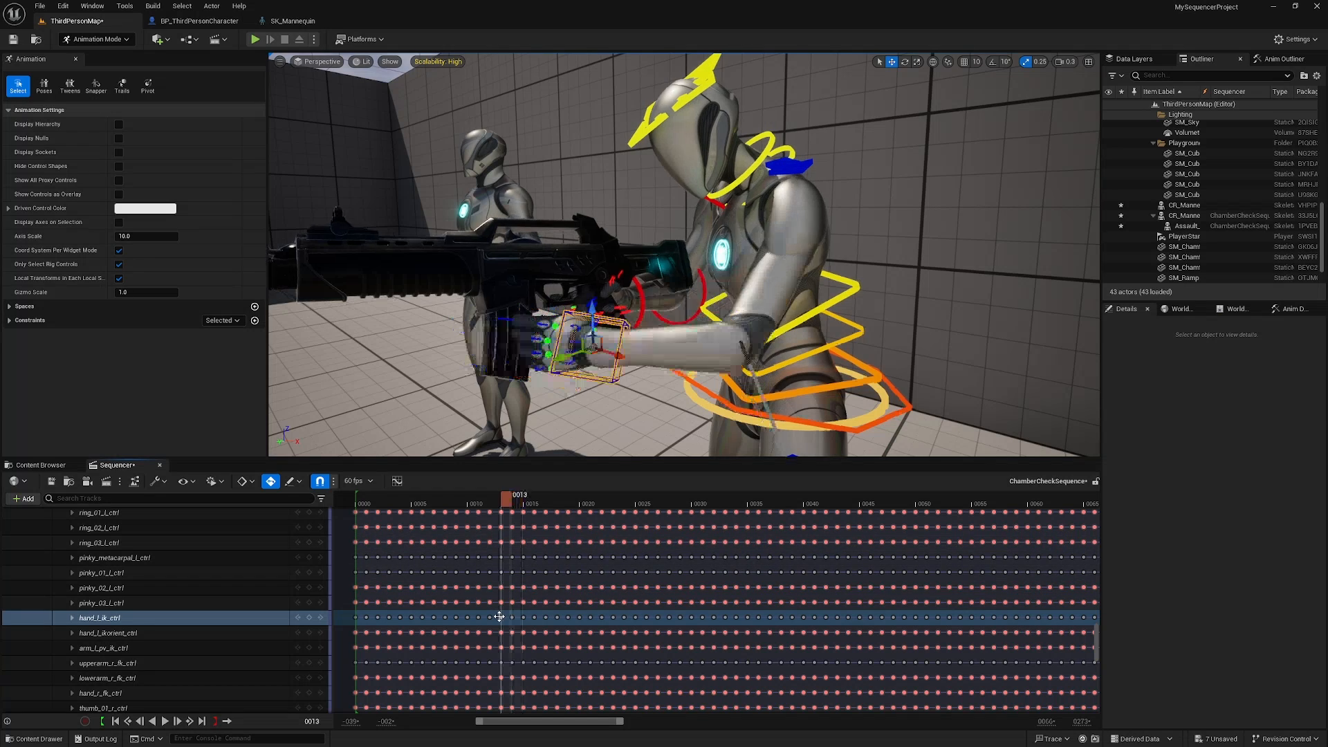
pyautogui.press('Right')
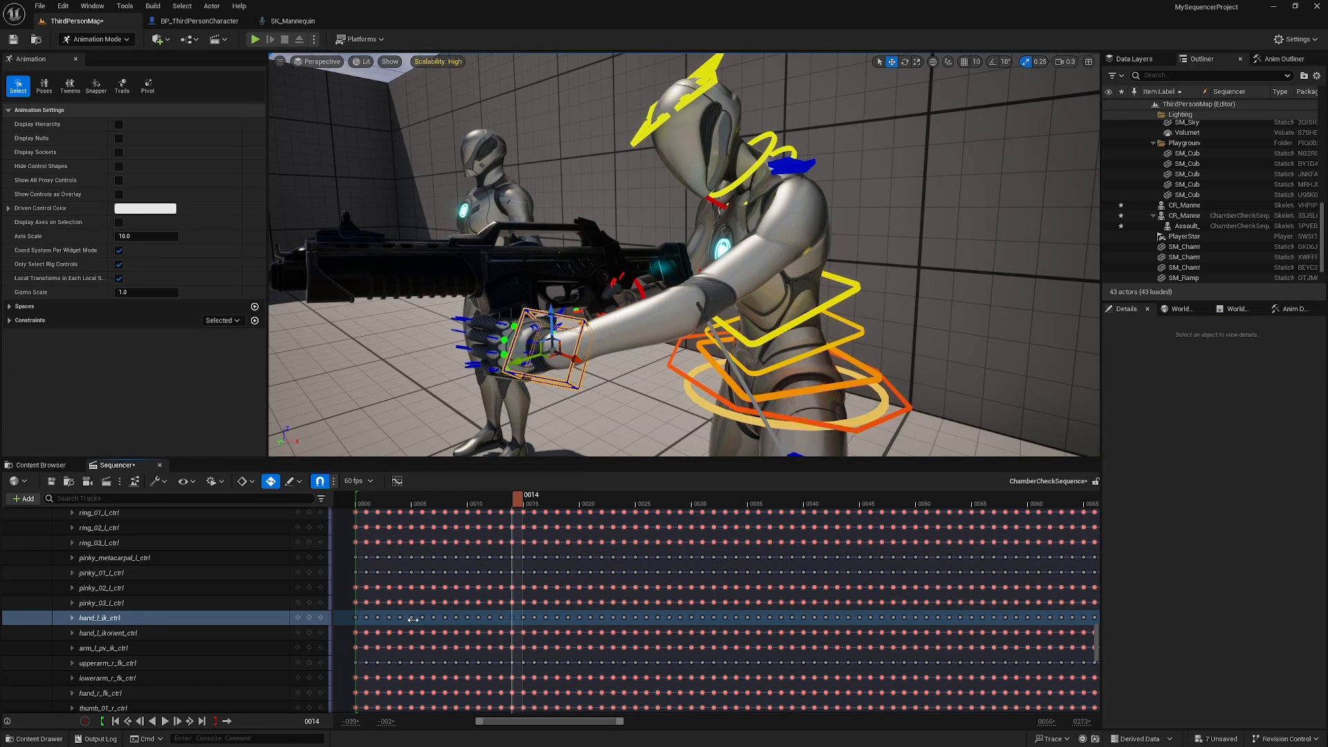
pyautogui.press('Up')
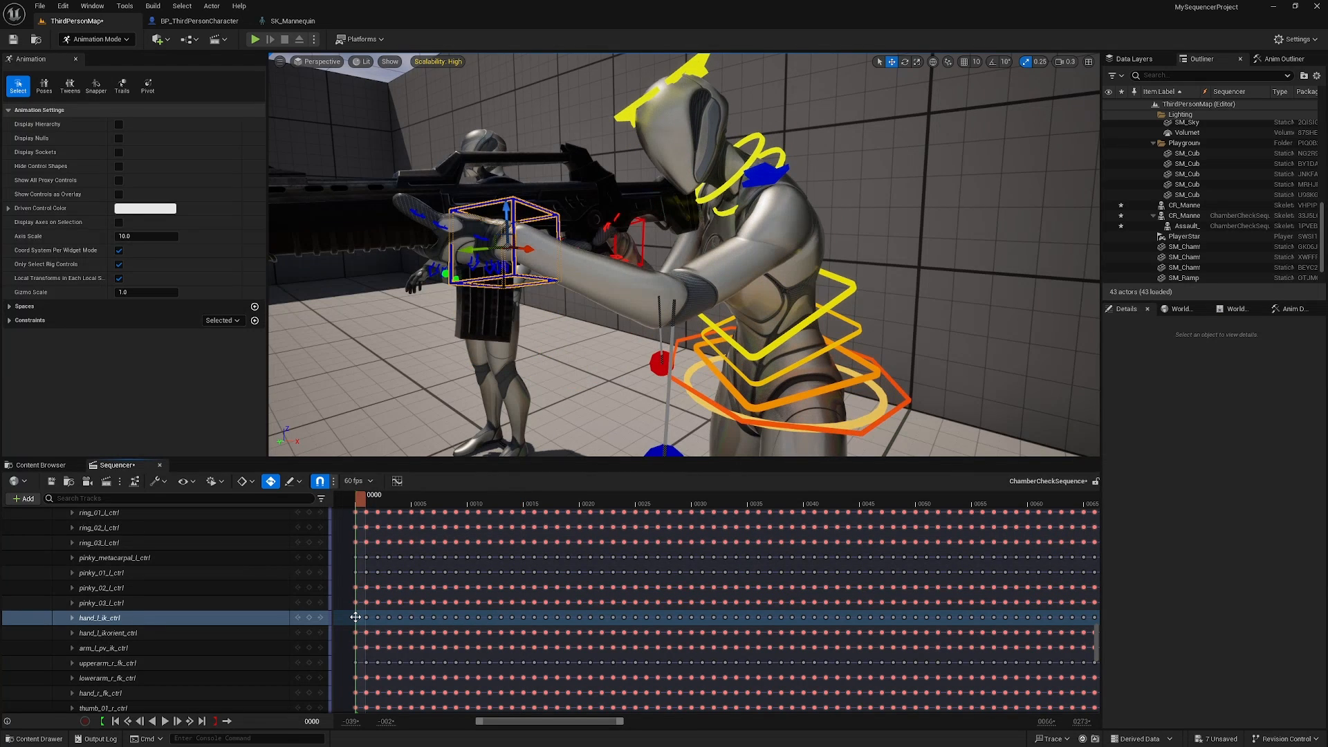
pyautogui.click(480, 617)
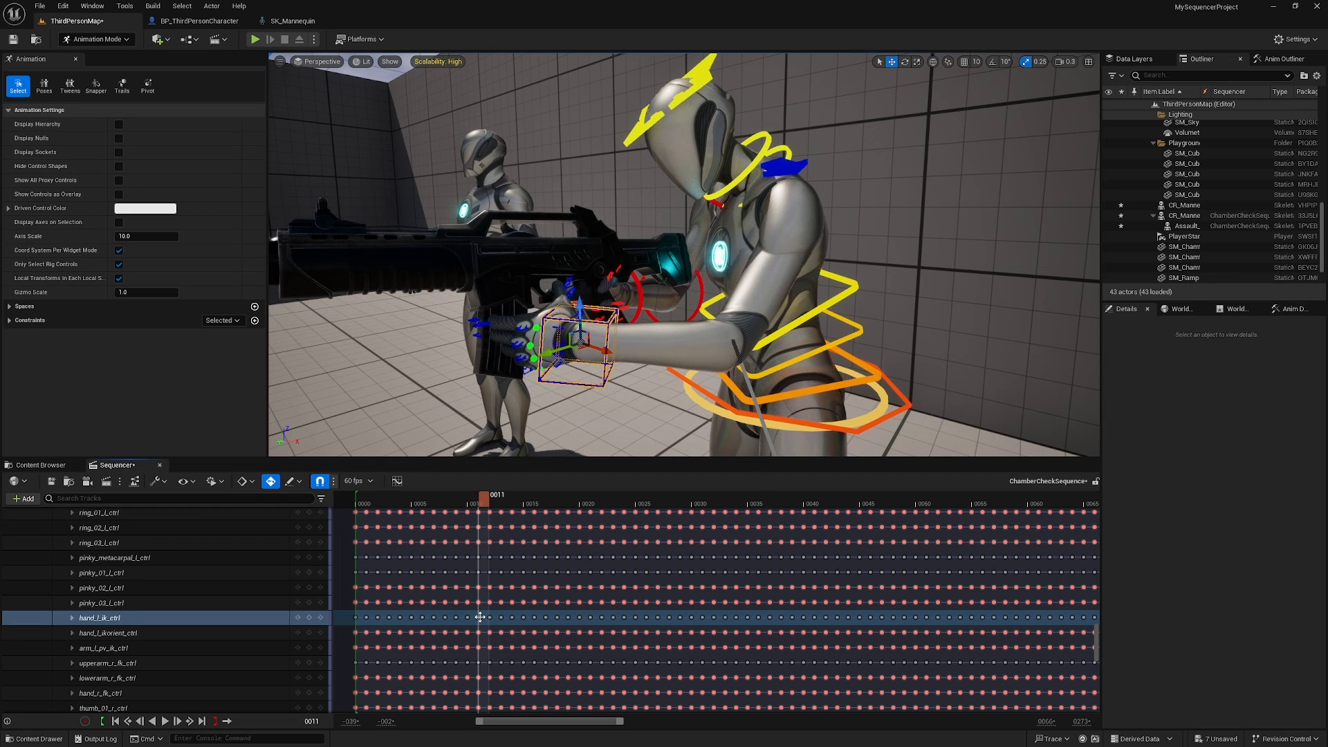
pyautogui.moveTo(485, 499); pyautogui.dragTo(516, 500)
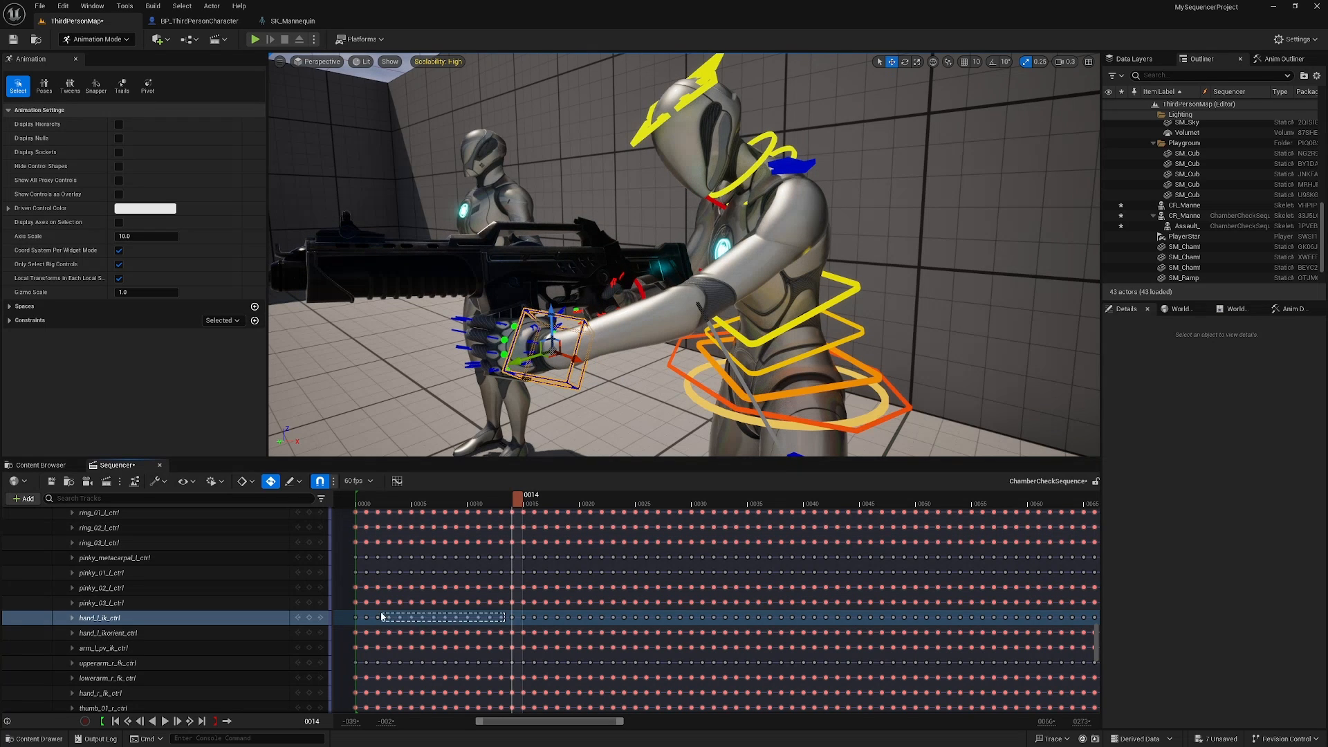
pyautogui.moveTo(364, 618); pyautogui.dragTo(364, 618)
pyautogui.press('Delete')
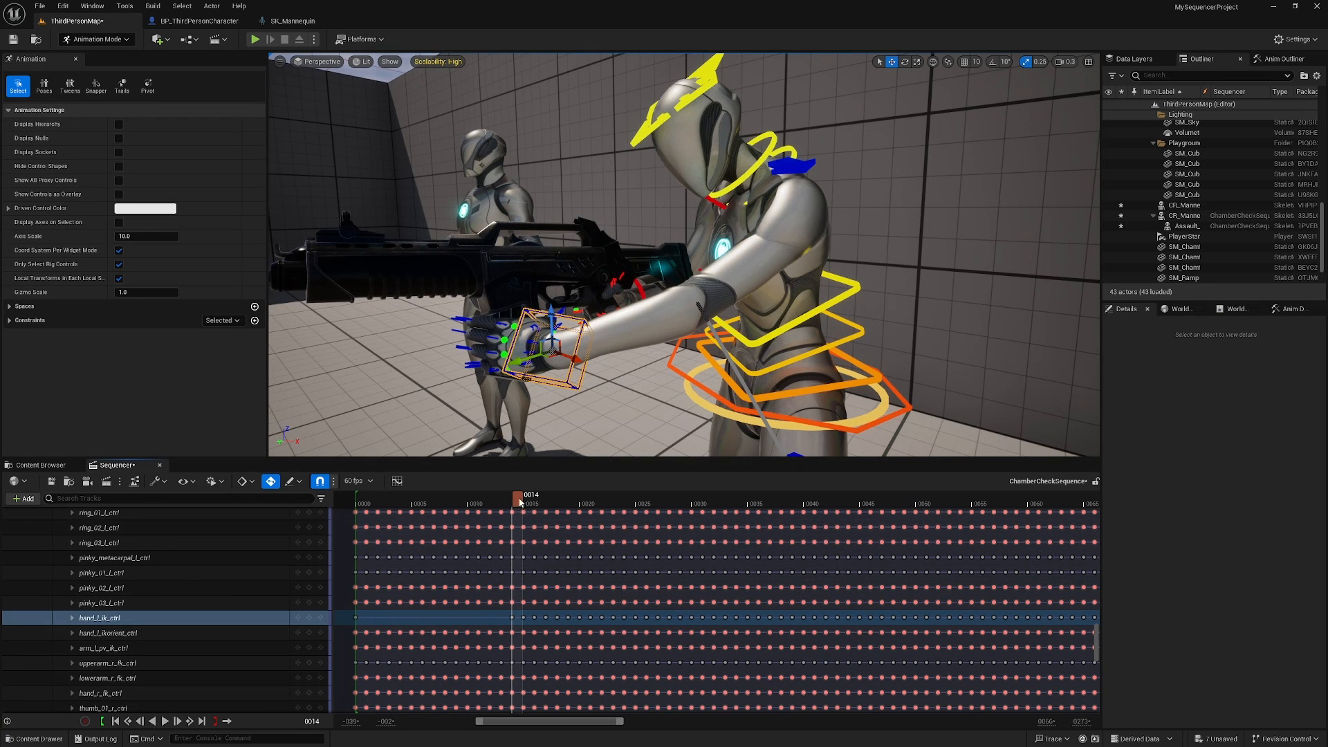
# Delete the hand_l_ik_ctrl keys between frames 14 and 29 and scrub through the left hand's motion
pyautogui.moveTo(520, 502); pyautogui.dragTo(518, 541)
pyautogui.moveTo(518, 541); pyautogui.dragTo(682, 564)
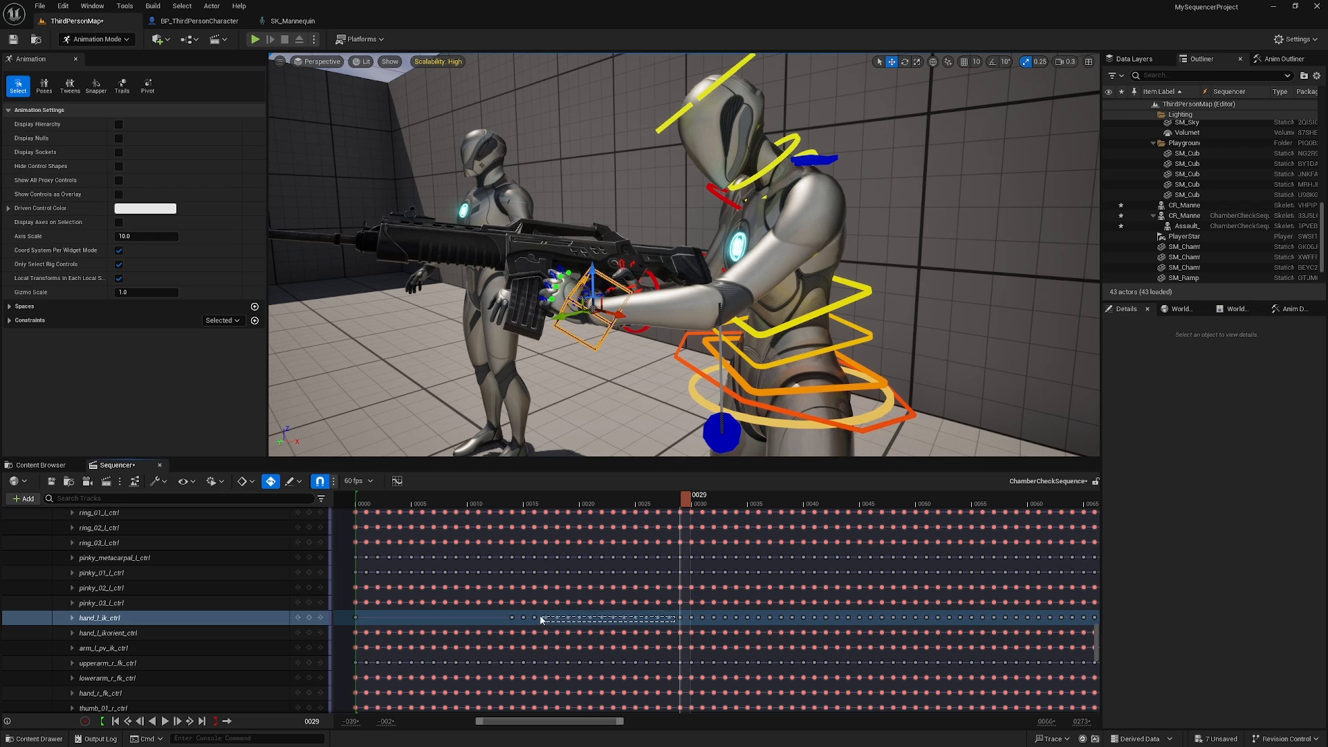
pyautogui.moveTo(523, 618); pyautogui.dragTo(520, 618)
pyautogui.press('Delete')
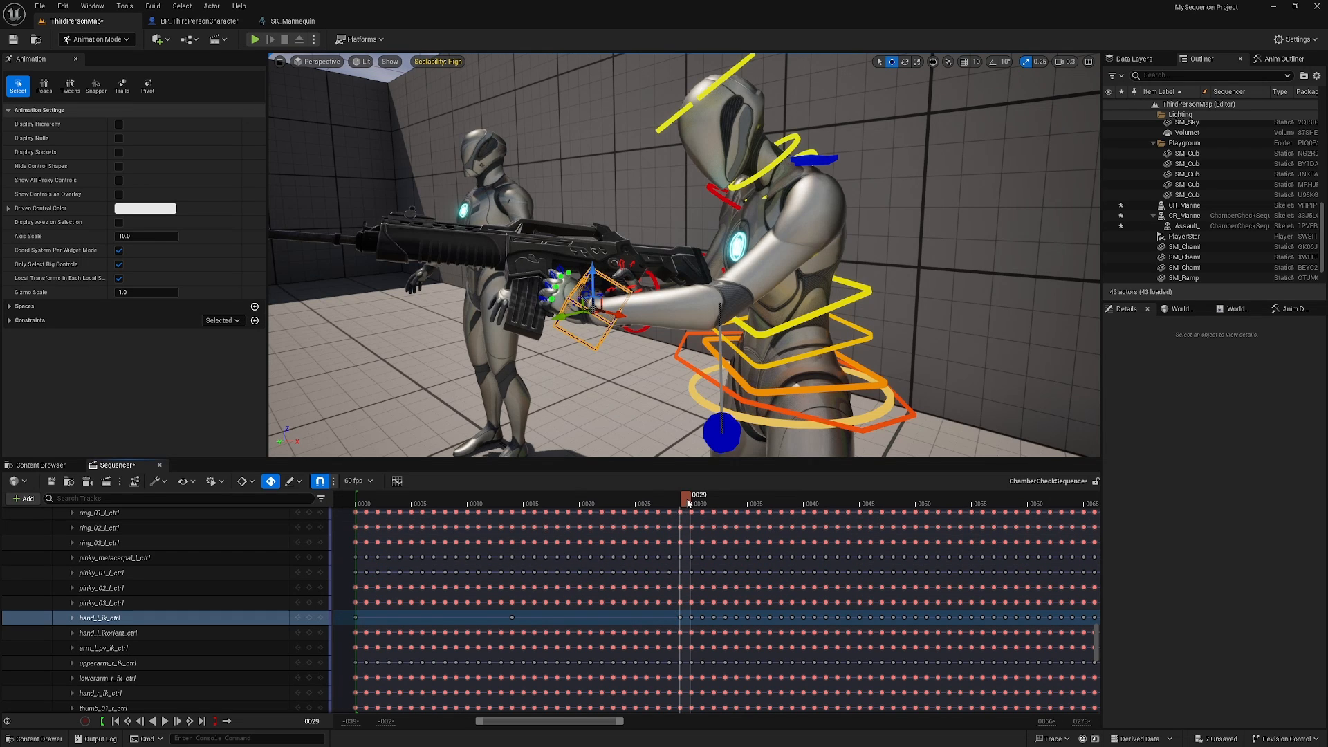
pyautogui.click(391, 500)
pyautogui.moveTo(391, 500); pyautogui.dragTo(687, 526)
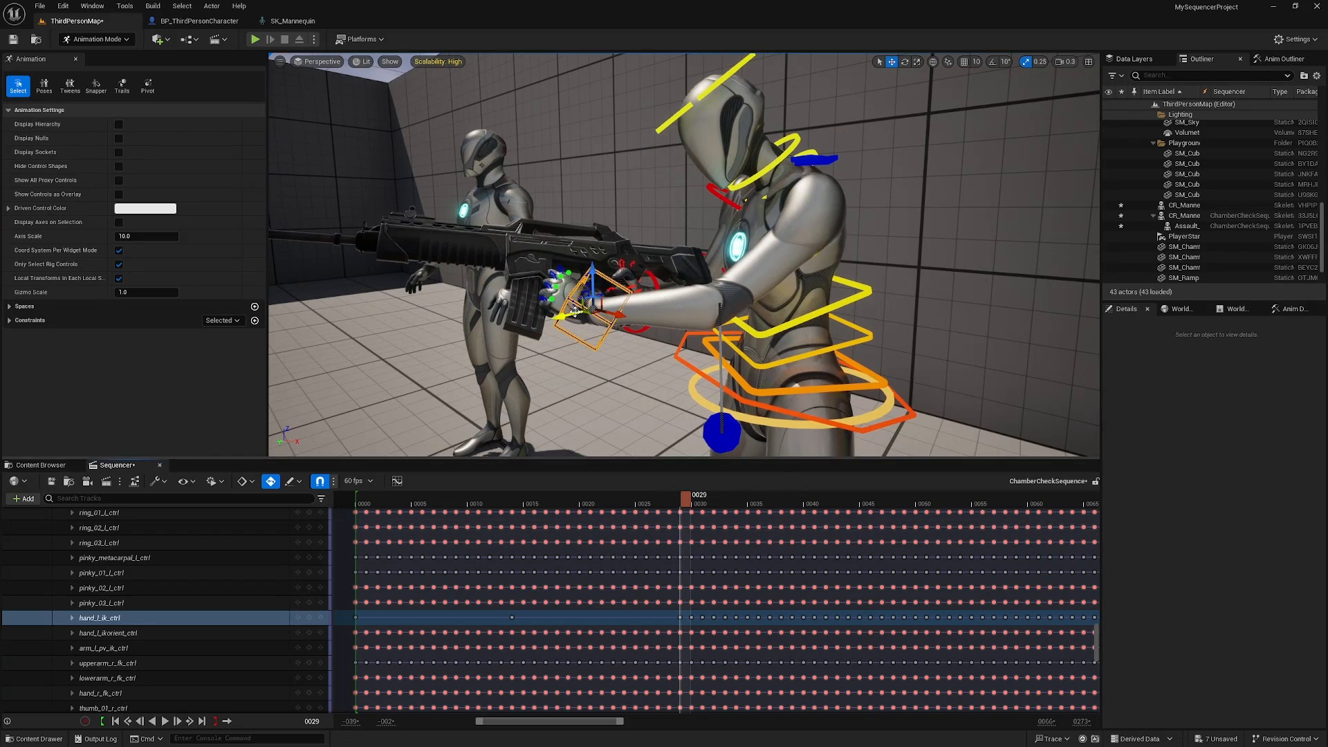
# Move hand_l_ik_ctrl at frame 29 so the left hand meets the rifle's magazine
pyautogui.moveTo(575, 312); pyautogui.dragTo(543, 324)
pyautogui.moveTo(548, 323); pyautogui.dragTo(575, 359, button='right')
pyautogui.moveTo(576, 358); pyautogui.dragTo(548, 337)
pyautogui.keyDown('alt'); pyautogui.moveTo(649, 262); pyautogui.dragTo(705, 316); pyautogui.keyUp('alt')
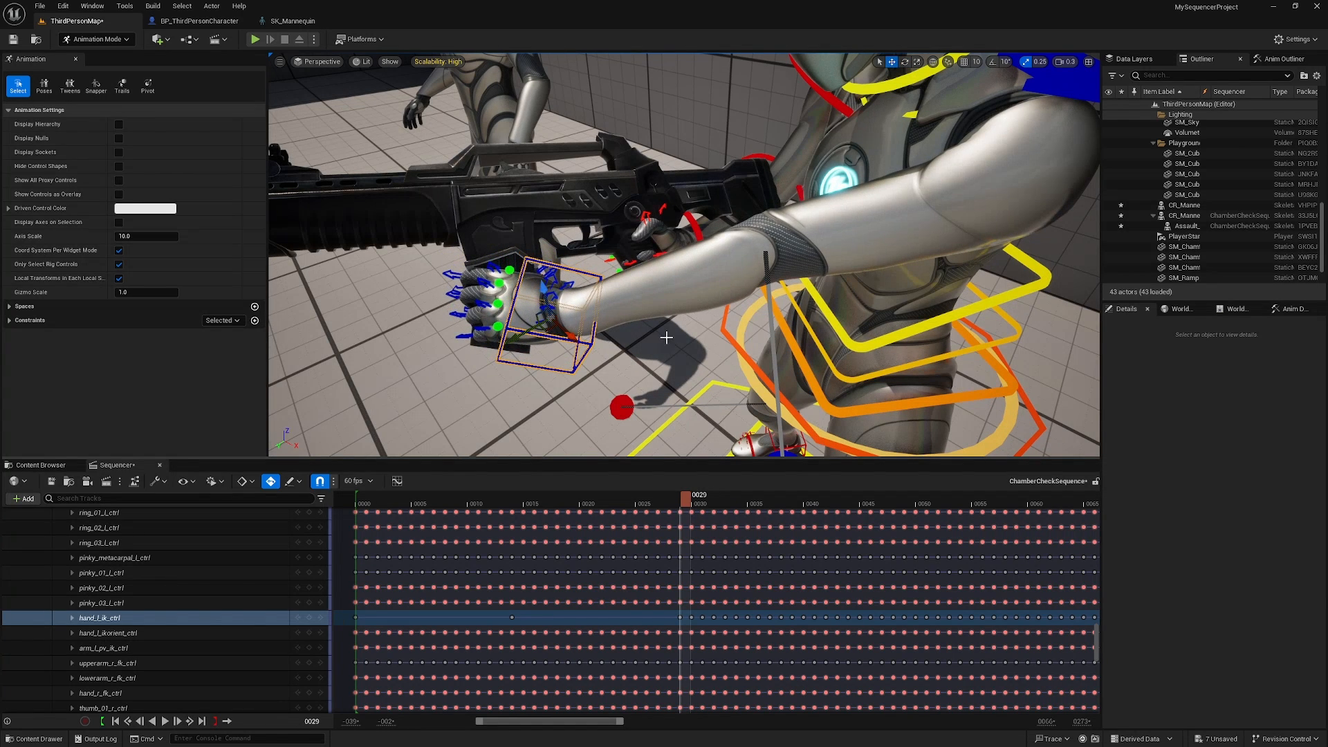
# Delete the hand_l_ik_ctrl keys between frames 29 and 38, keeping the keys at both ends
pyautogui.moveTo(682, 503); pyautogui.dragTo(787, 539)
pyautogui.keyDown('alt'); pyautogui.moveTo(684, 291); pyautogui.dragTo(688, 235); pyautogui.keyUp('alt')
pyautogui.moveTo(688, 236); pyautogui.dragTo(633, 242, button='right')
pyautogui.moveTo(778, 507)
pyautogui.mouseDown()
pyautogui.moveTo(630, 512)
pyautogui.moveTo(784, 527)
pyautogui.mouseUp()
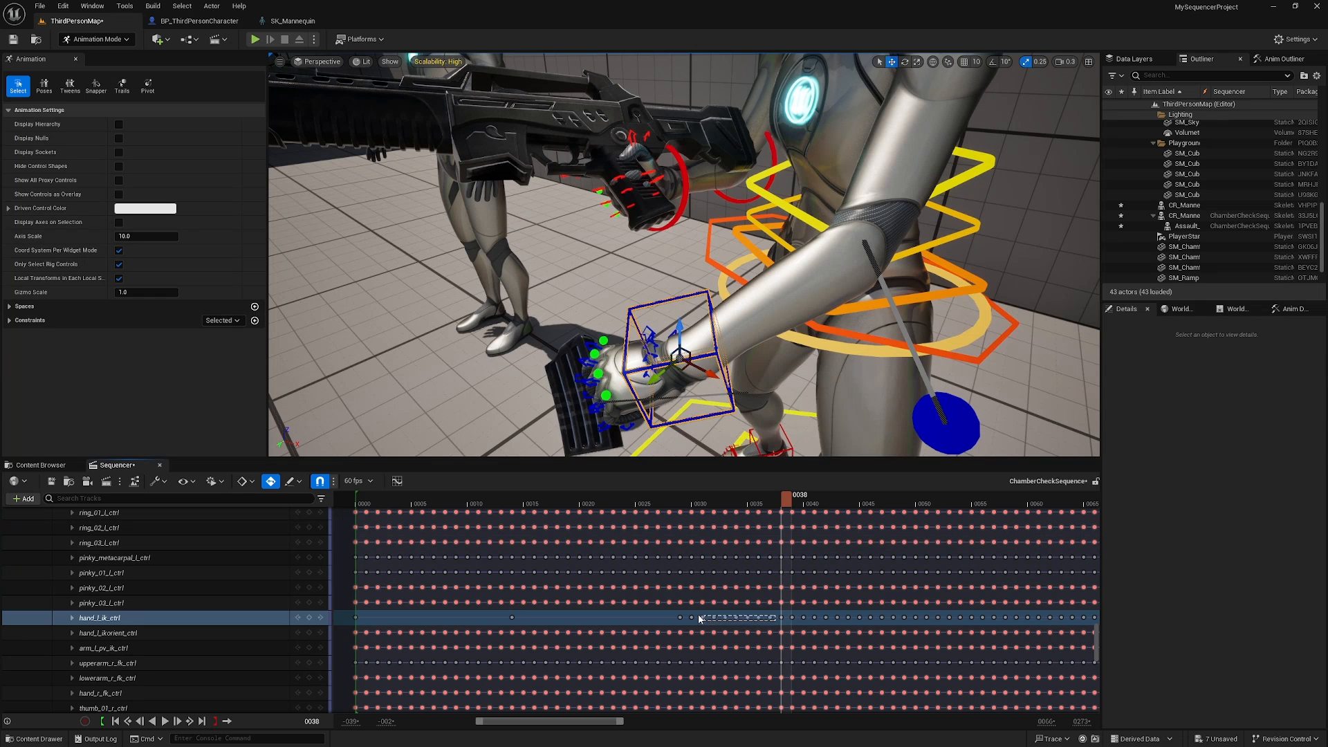
pyautogui.moveTo(691, 618); pyautogui.dragTo(692, 618)
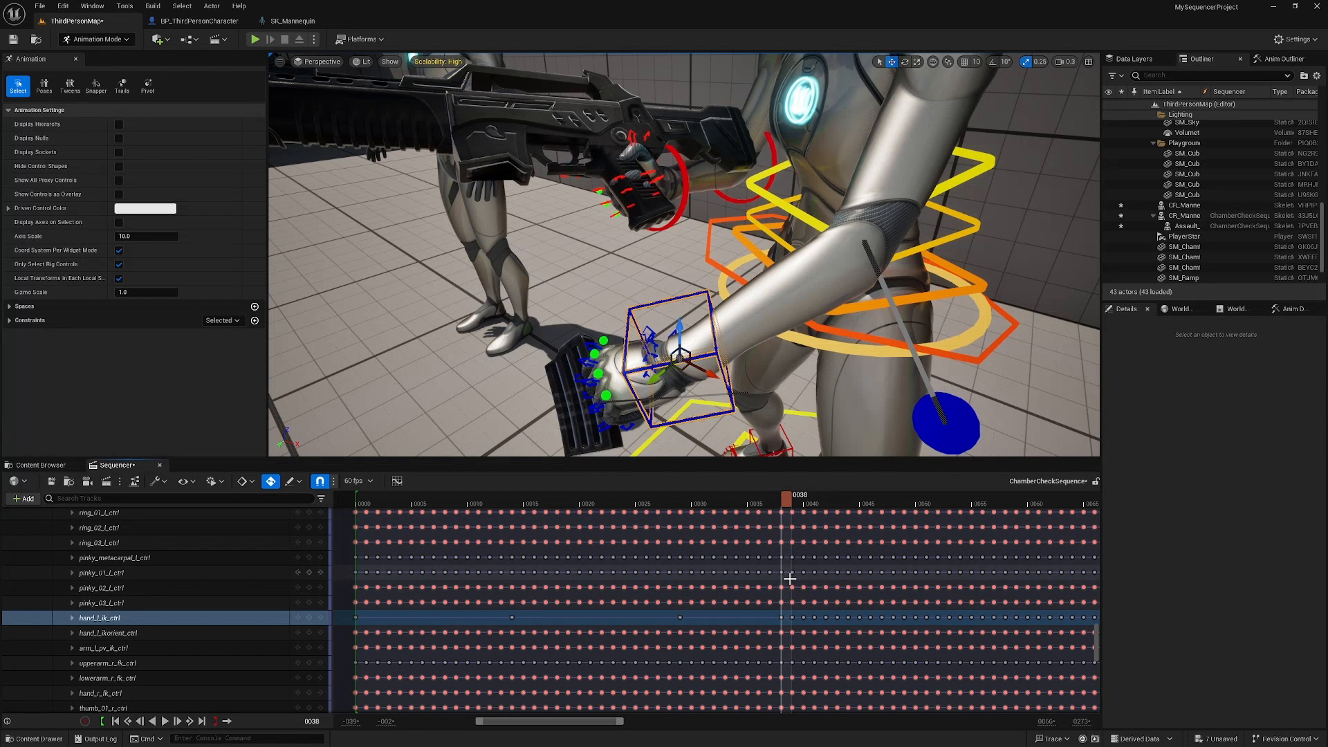
pyautogui.press('Delete')
# Move hand_l_ik_ctrl at frame 38 so the left hand reaches the removed magazine
pyautogui.moveTo(656, 372); pyautogui.dragTo(582, 378)
pyautogui.moveTo(602, 328); pyautogui.dragTo(305, 346)
pyautogui.moveTo(665, 270); pyautogui.dragTo(706, 270, button='right')
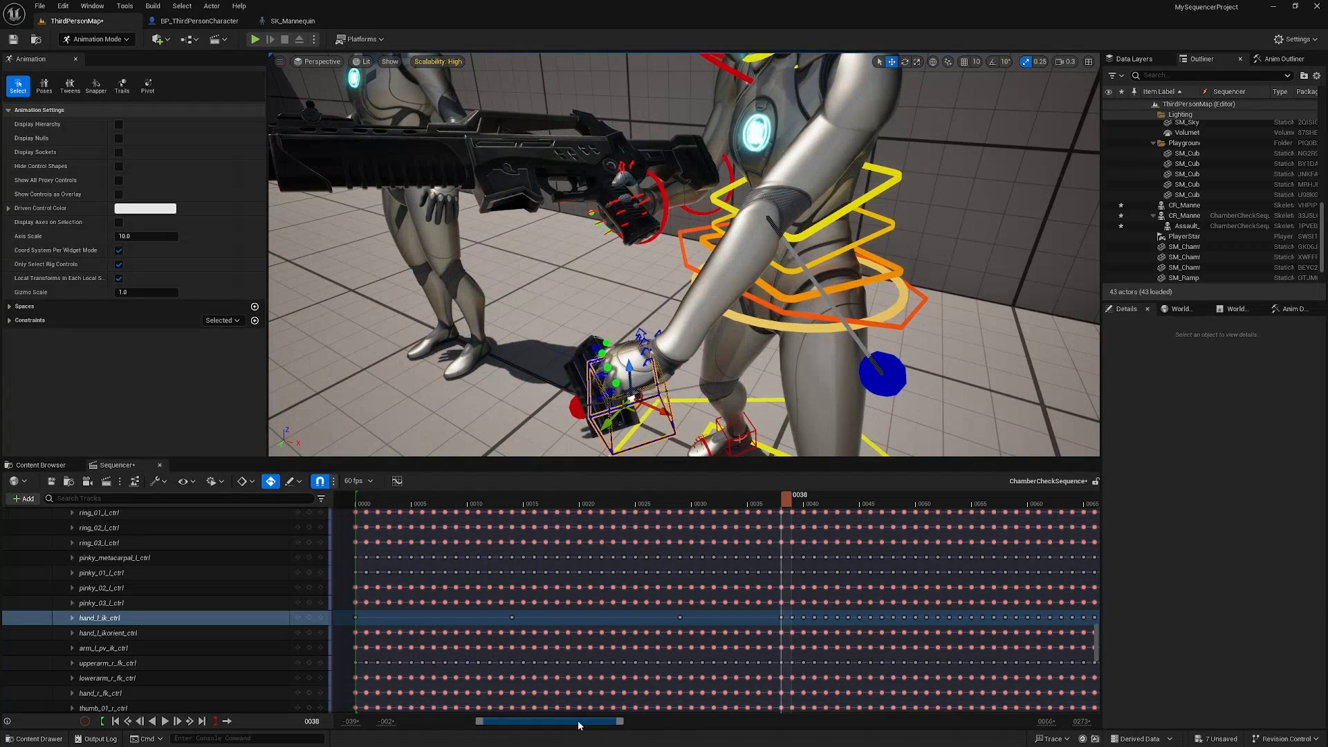
# Find where the left hand returns to the rifle and delete the hand_l_ik_ctrl keys from after frame 38 up to about frame 100
pyautogui.moveTo(578, 722); pyautogui.dragTo(719, 724)
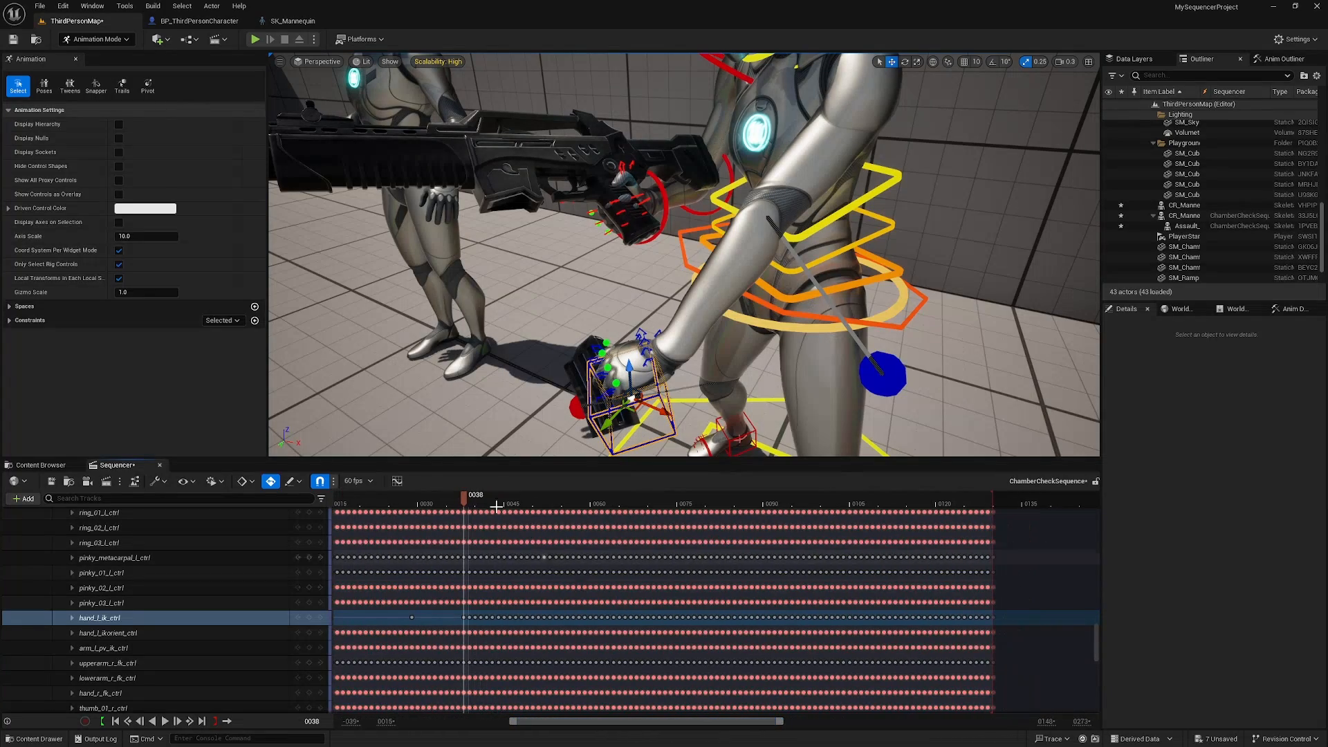
pyautogui.moveTo(473, 503); pyautogui.dragTo(503, 498)
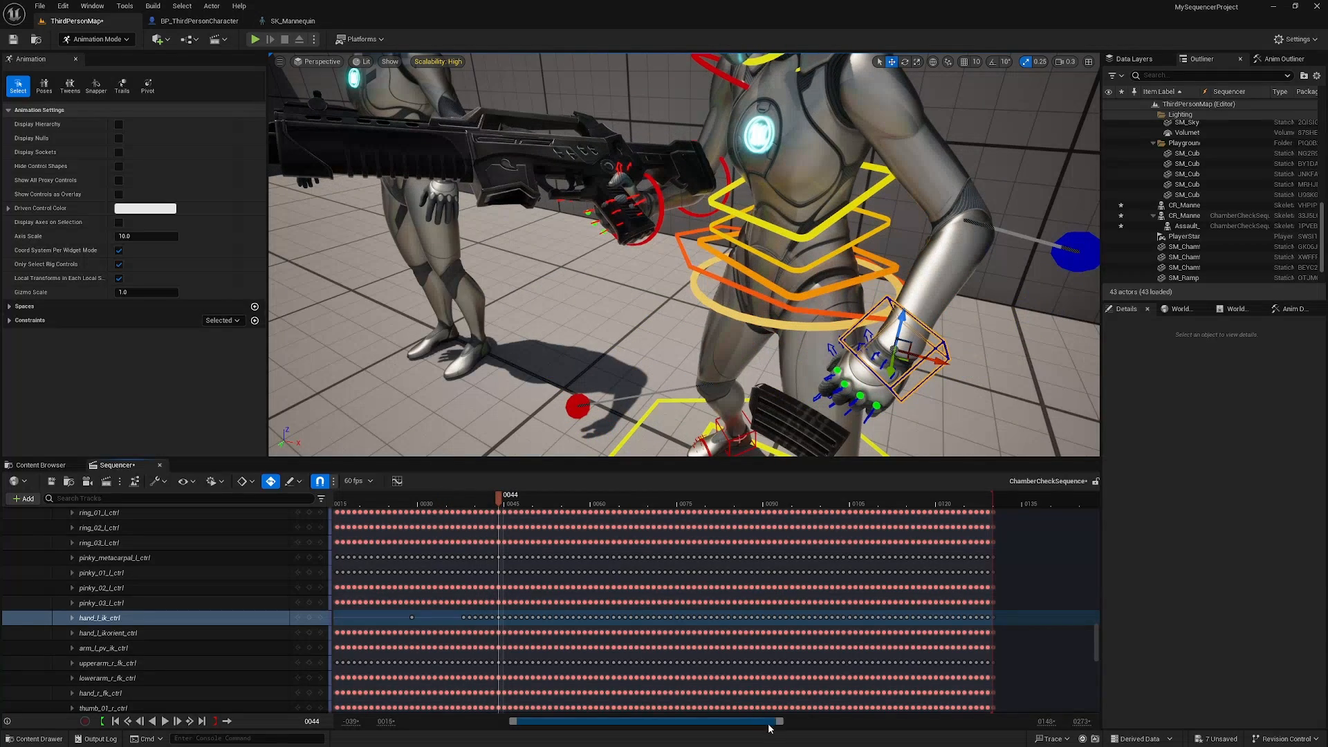
pyautogui.moveTo(781, 721); pyautogui.dragTo(627, 718)
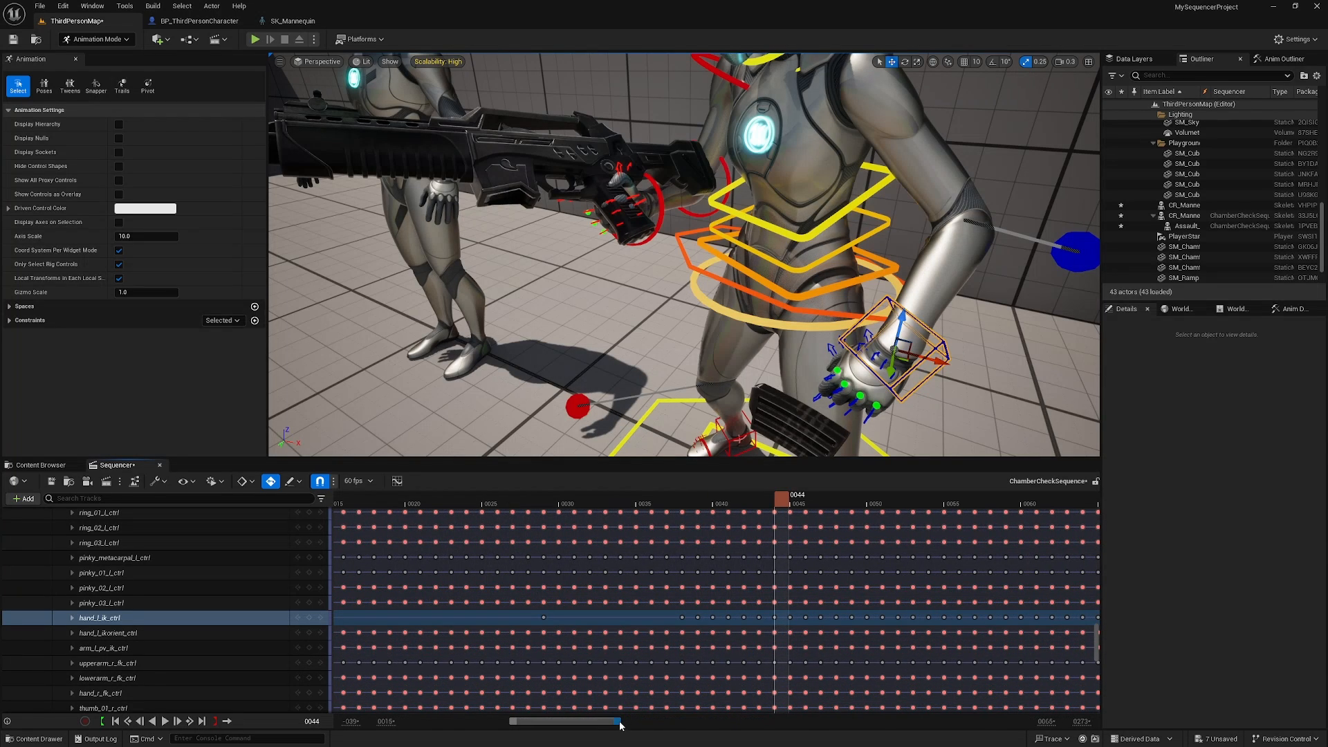
pyautogui.moveTo(620, 724); pyautogui.dragTo(793, 723)
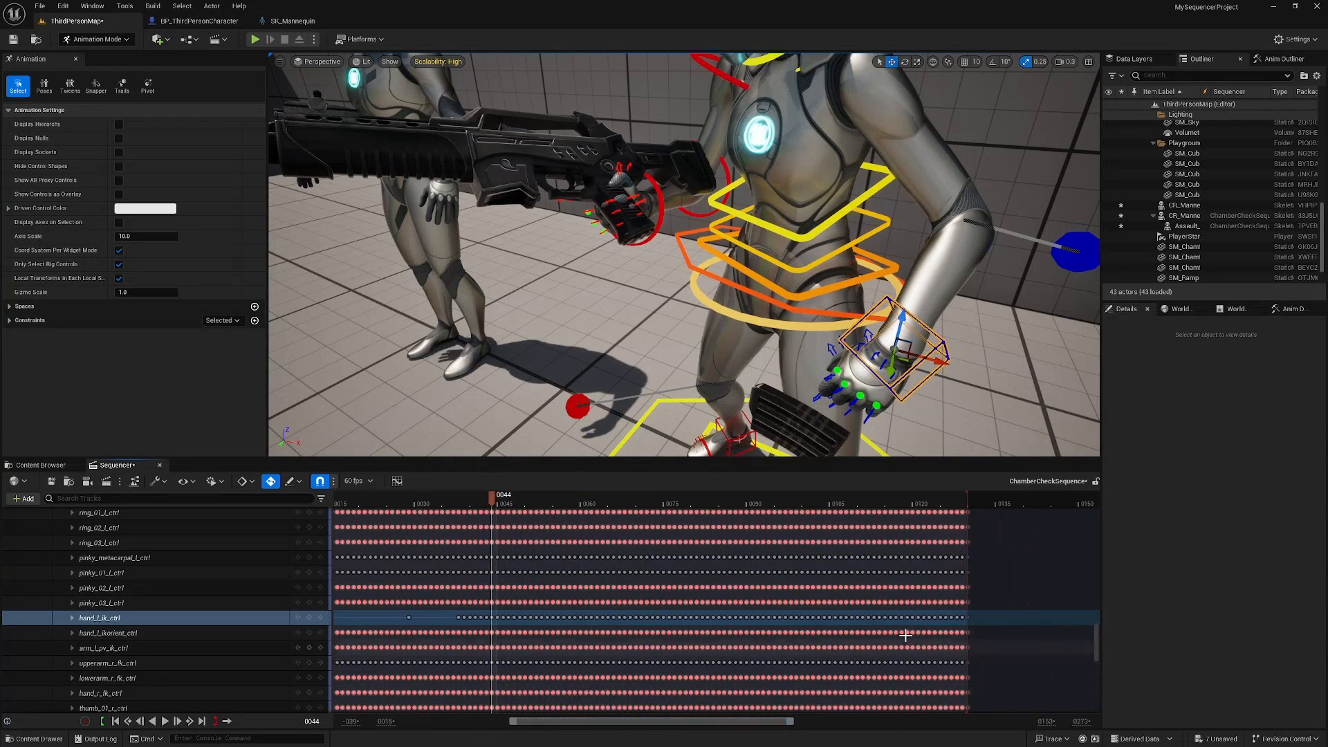
pyautogui.click(869, 618)
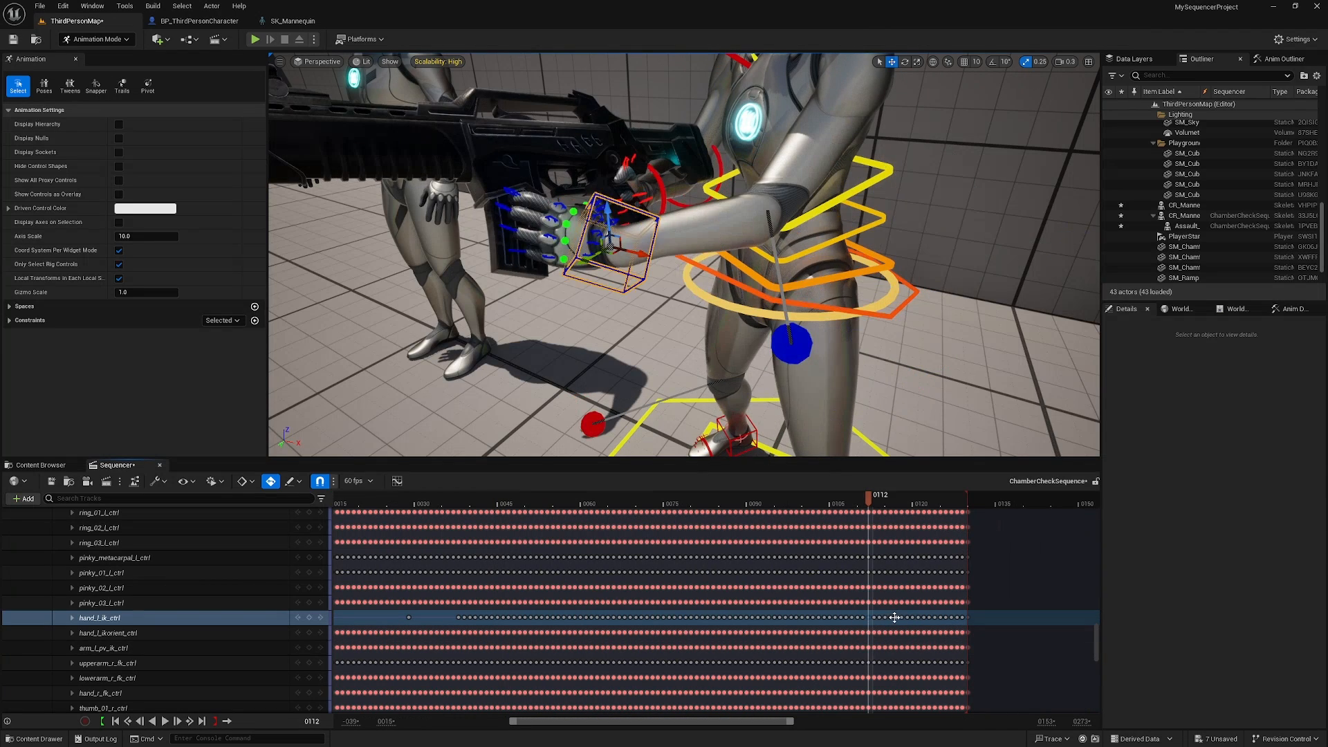
pyautogui.click(895, 618)
pyautogui.click(834, 618)
pyautogui.click(807, 619)
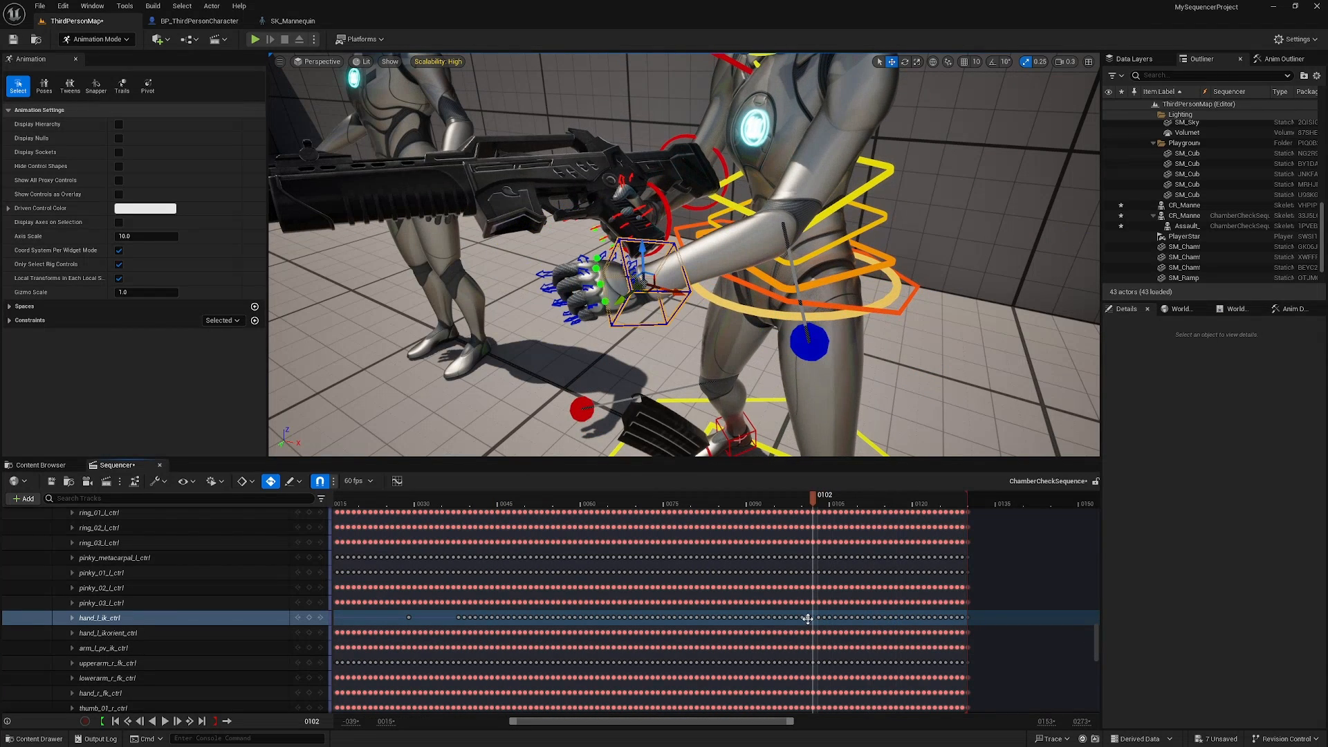
pyautogui.click(790, 618)
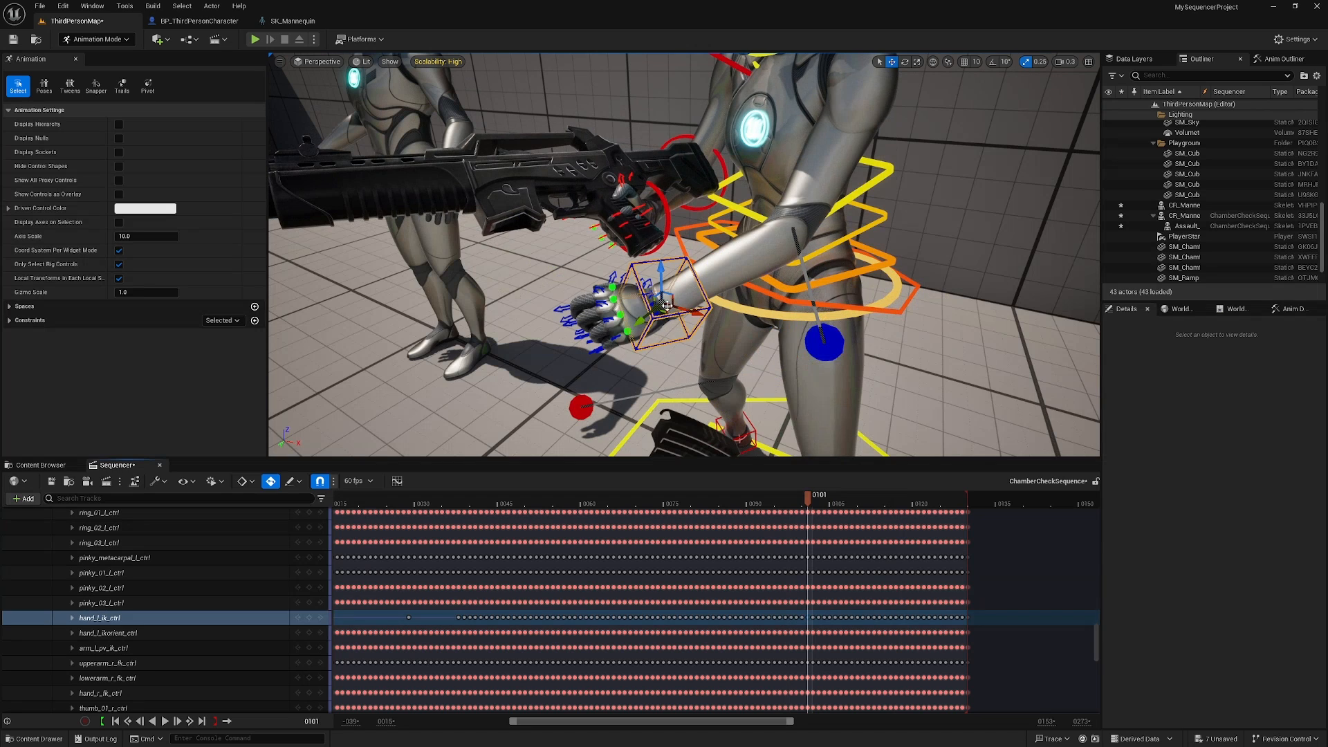
pyautogui.click(790, 619)
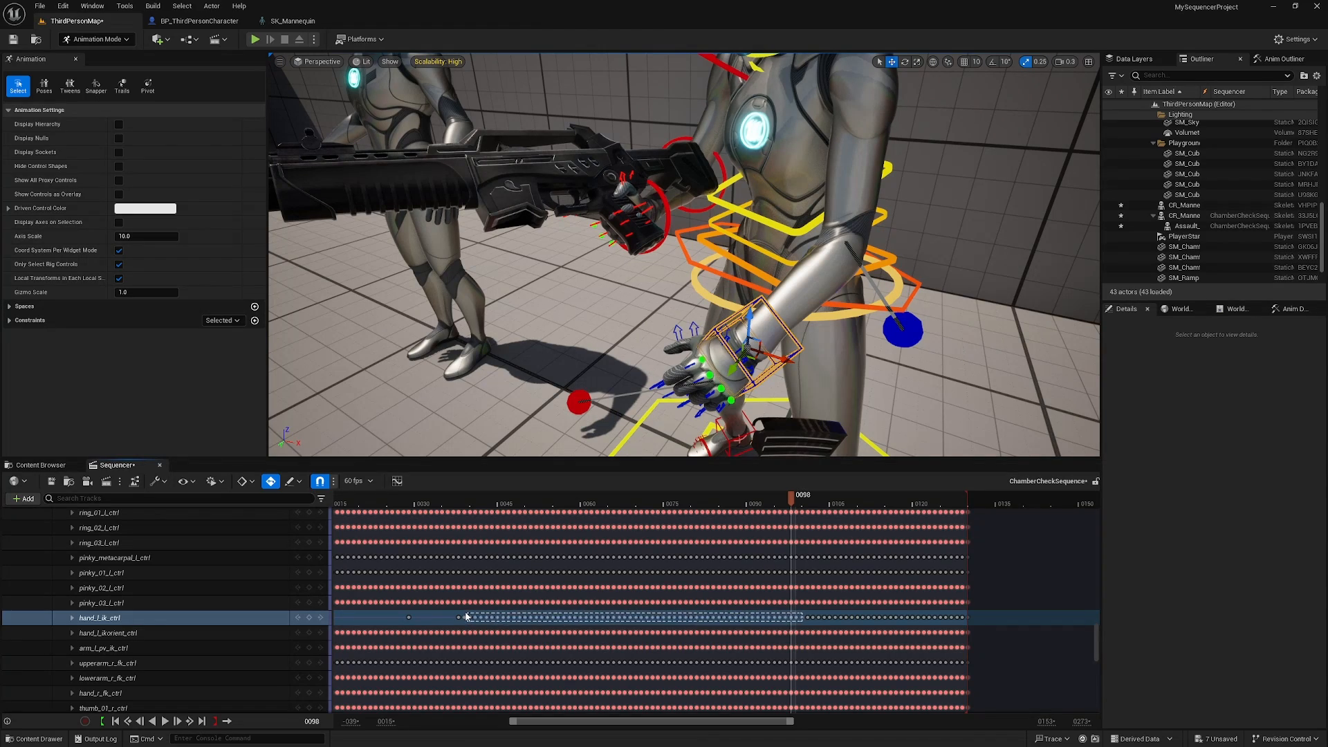
pyautogui.moveTo(467, 616); pyautogui.dragTo(464, 617)
pyautogui.press('Delete')
# Move and rotate hand_l_ik_ctrl at frame 43 so the left hand grips the magazine
pyautogui.moveTo(793, 499); pyautogui.dragTo(488, 562)
pyautogui.moveTo(664, 408); pyautogui.dragTo(807, 428)
pyautogui.moveTo(807, 429); pyautogui.dragTo(759, 404, button='right')
pyautogui.moveTo(670, 320); pyautogui.dragTo(708, 334)
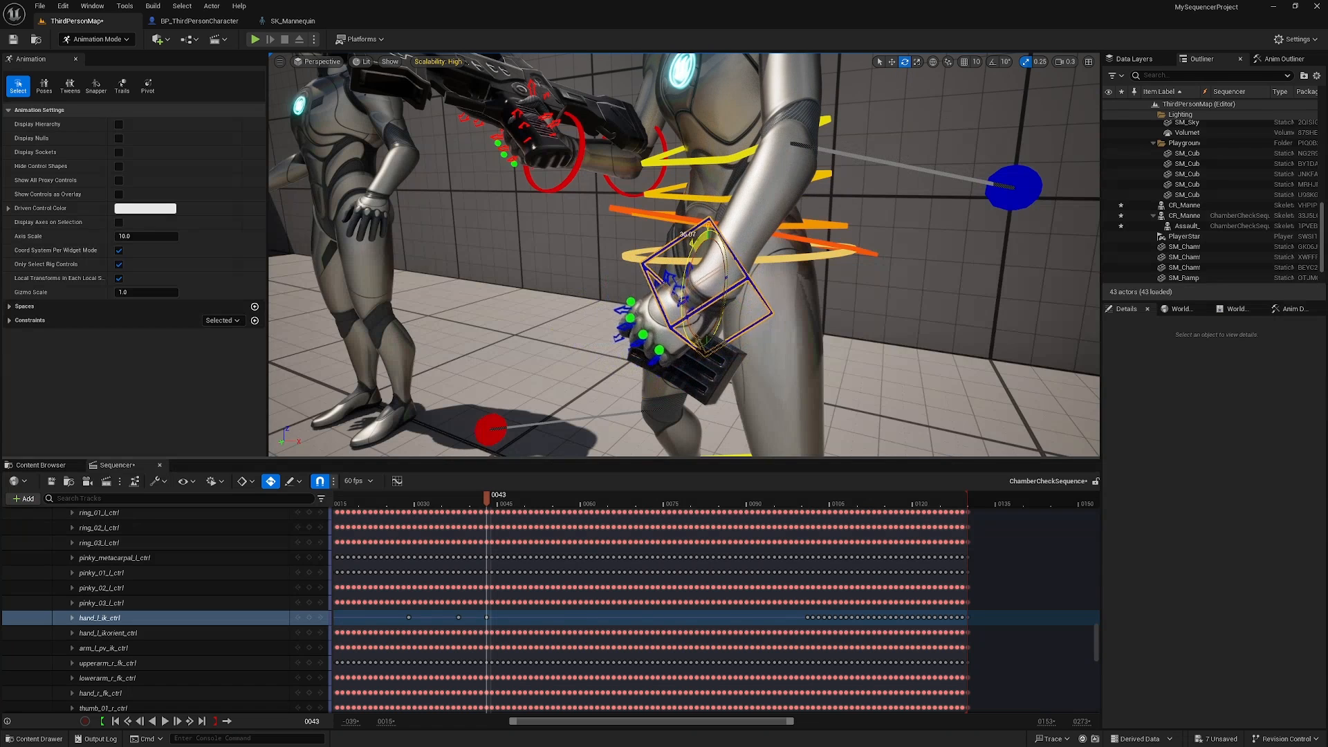
pyautogui.moveTo(682, 267); pyautogui.dragTo(688, 272)
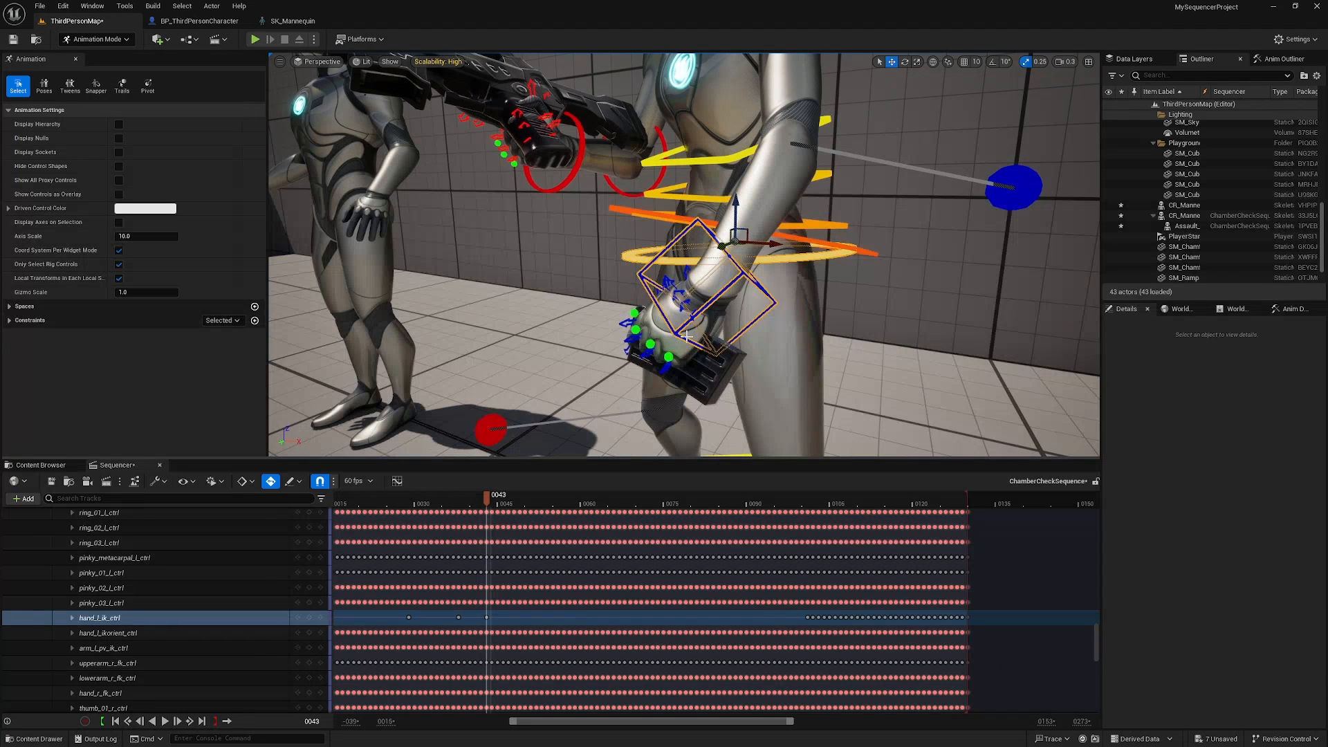
pyautogui.moveTo(709, 255); pyautogui.dragTo(709, 270)
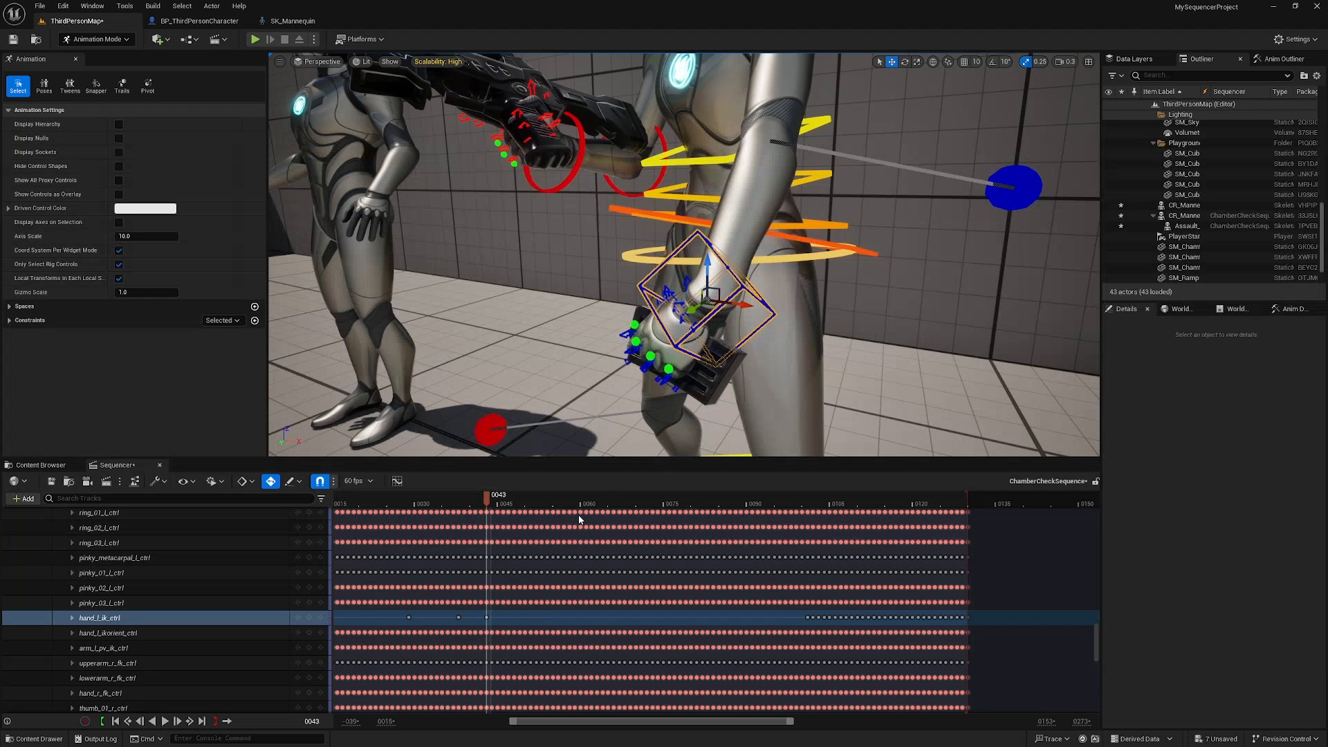
# Move and rotate hand_l_ik_ctrl at frame 53 so the left hand holds the magazine beside the hip
pyautogui.moveTo(489, 504); pyautogui.dragTo(547, 508)
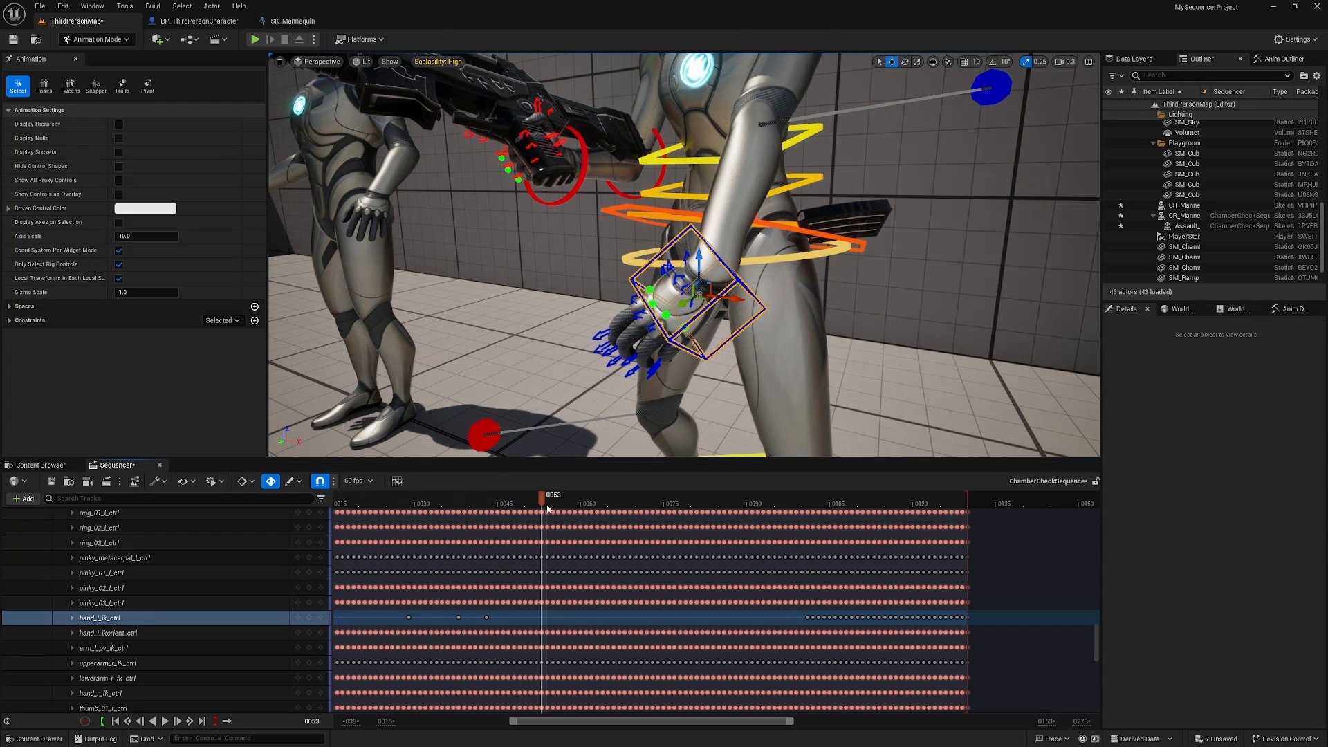
pyautogui.moveTo(731, 307); pyautogui.dragTo(845, 280)
pyautogui.moveTo(845, 253); pyautogui.dragTo(768, 346, button='right')
pyautogui.press('e')
pyautogui.moveTo(838, 459); pyautogui.dragTo(849, 531)
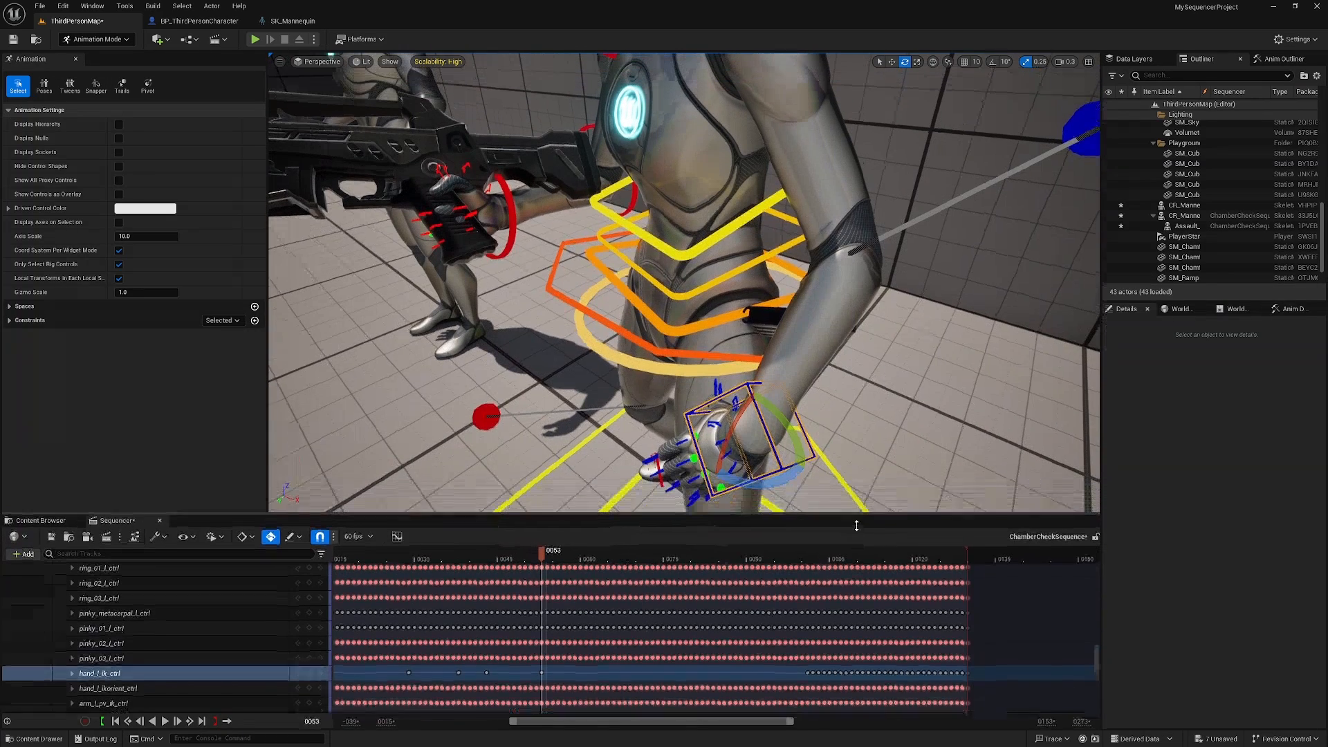
pyautogui.moveTo(802, 443); pyautogui.dragTo(817, 304)
pyautogui.moveTo(835, 243); pyautogui.dragTo(845, 279)
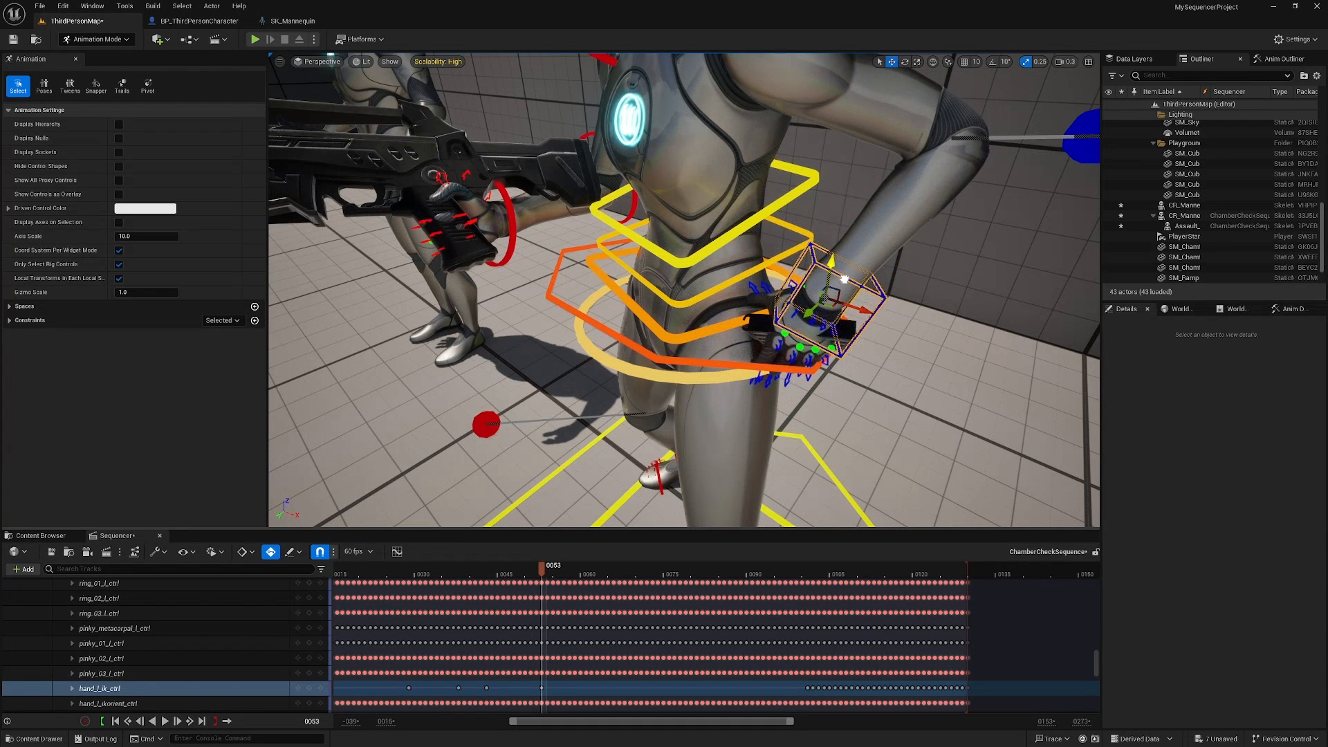
pyautogui.moveTo(854, 303); pyautogui.dragTo(830, 197, button='right')
# Move and rotate hand_l_ik_ctrl at frame 60 so the left hand follows the magazine behind the hip
pyautogui.moveTo(544, 567); pyautogui.dragTo(586, 569)
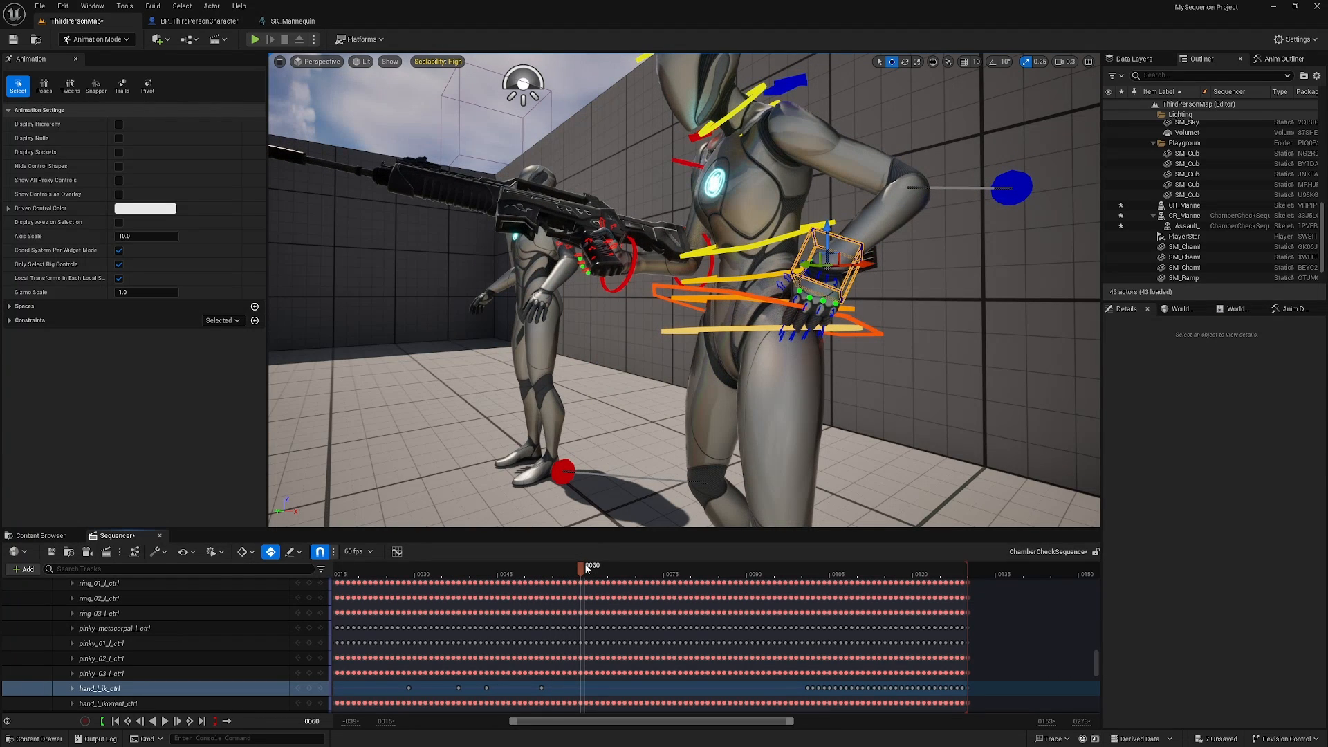
pyautogui.moveTo(818, 397); pyautogui.dragTo(603, 393, button='right')
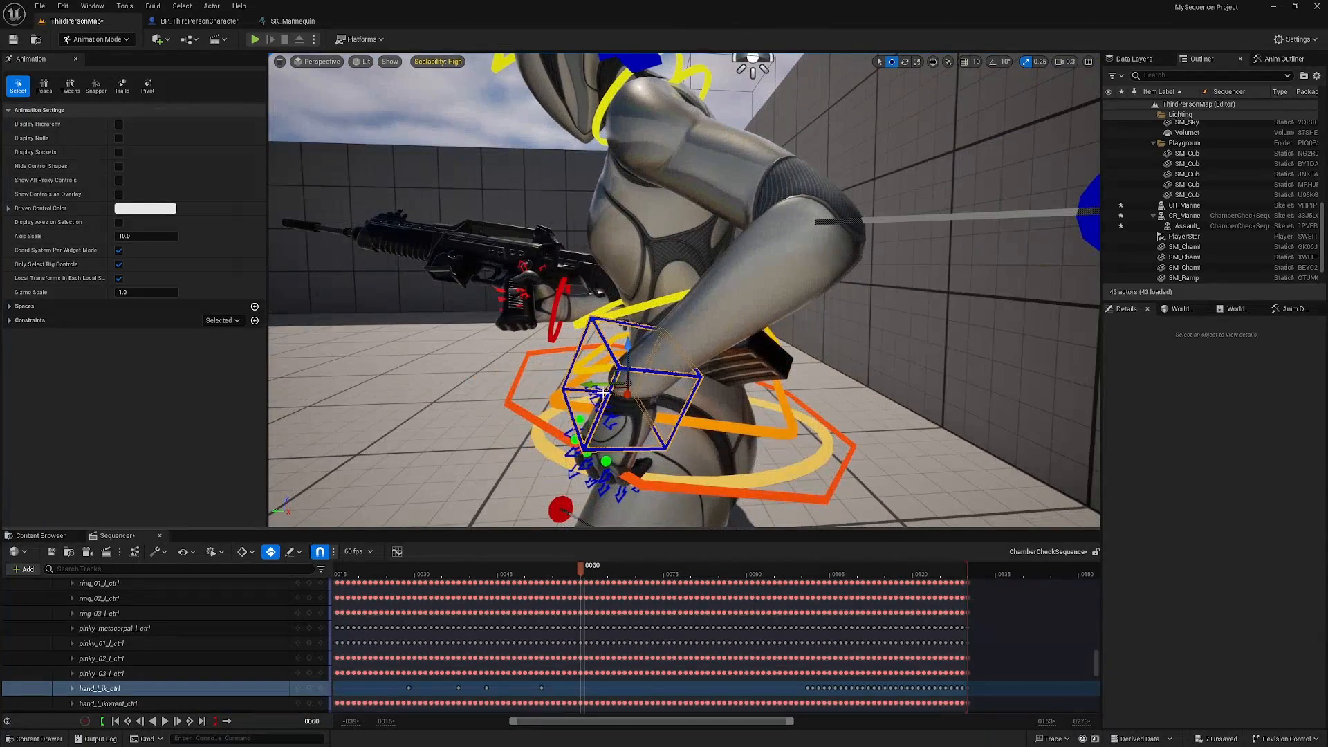
pyautogui.keyDown('alt'); pyautogui.moveTo(675, 400); pyautogui.dragTo(743, 432); pyautogui.keyUp('alt')
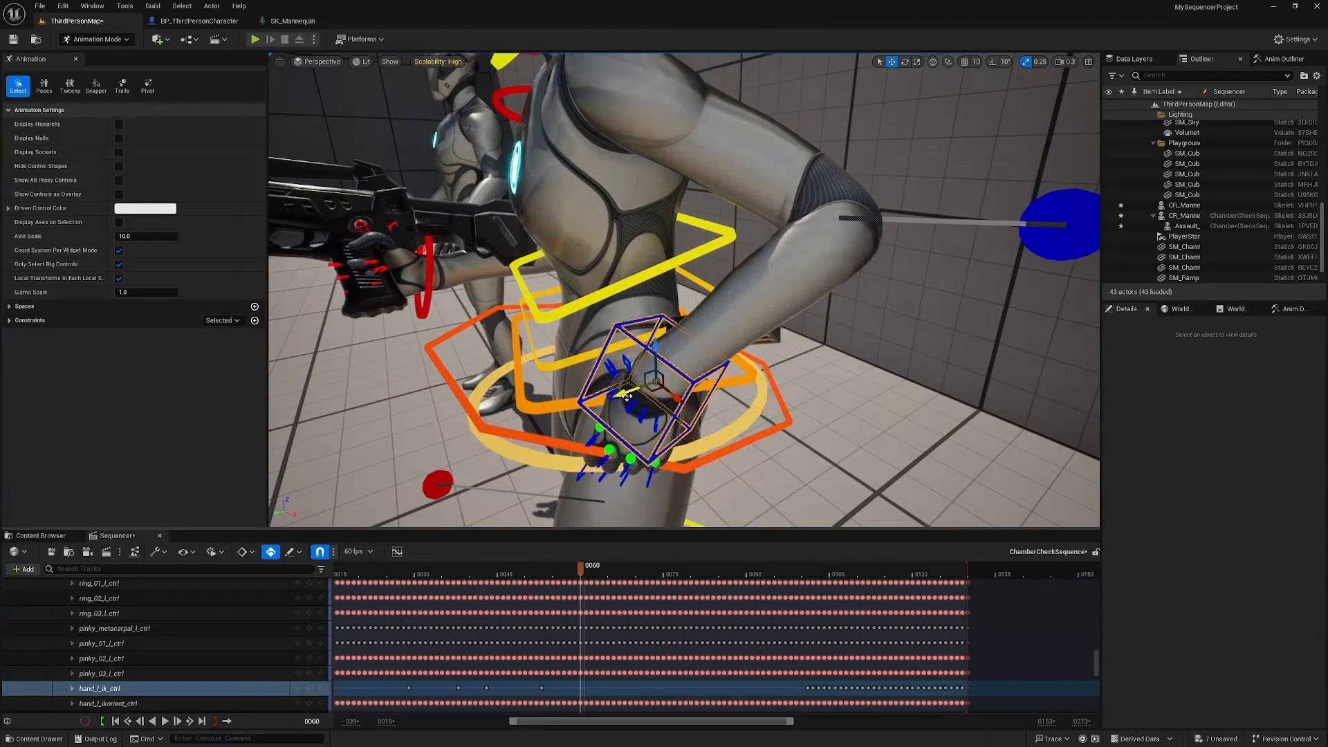
pyautogui.moveTo(624, 398); pyautogui.dragTo(733, 282)
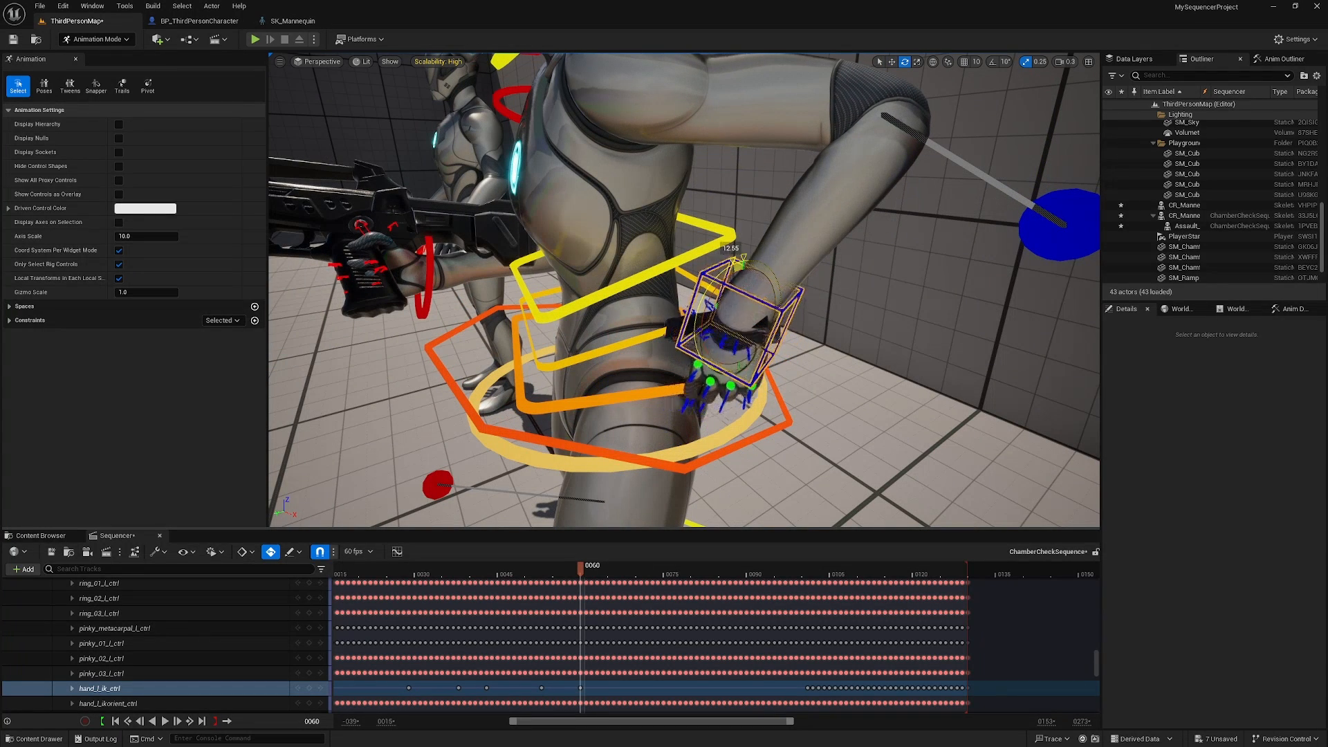
# Move arm_l_pv_ik_ctrl at frame 60 closer to the left elbow to adjust the arm's bend
pyautogui.scroll(-4, 963, 265)
pyautogui.keyDown('alt'); pyautogui.moveTo(963, 265); pyautogui.dragTo(779, 263); pyautogui.keyUp('alt')
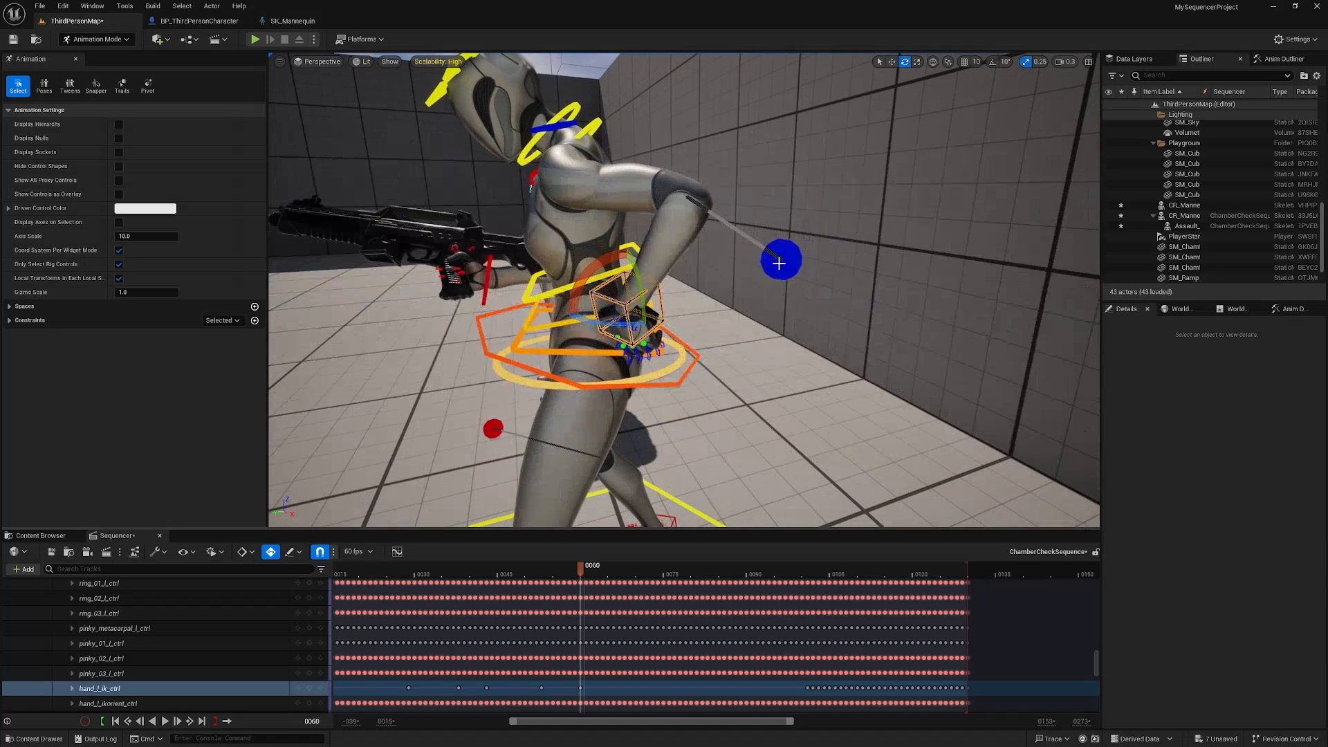
pyautogui.click(782, 263)
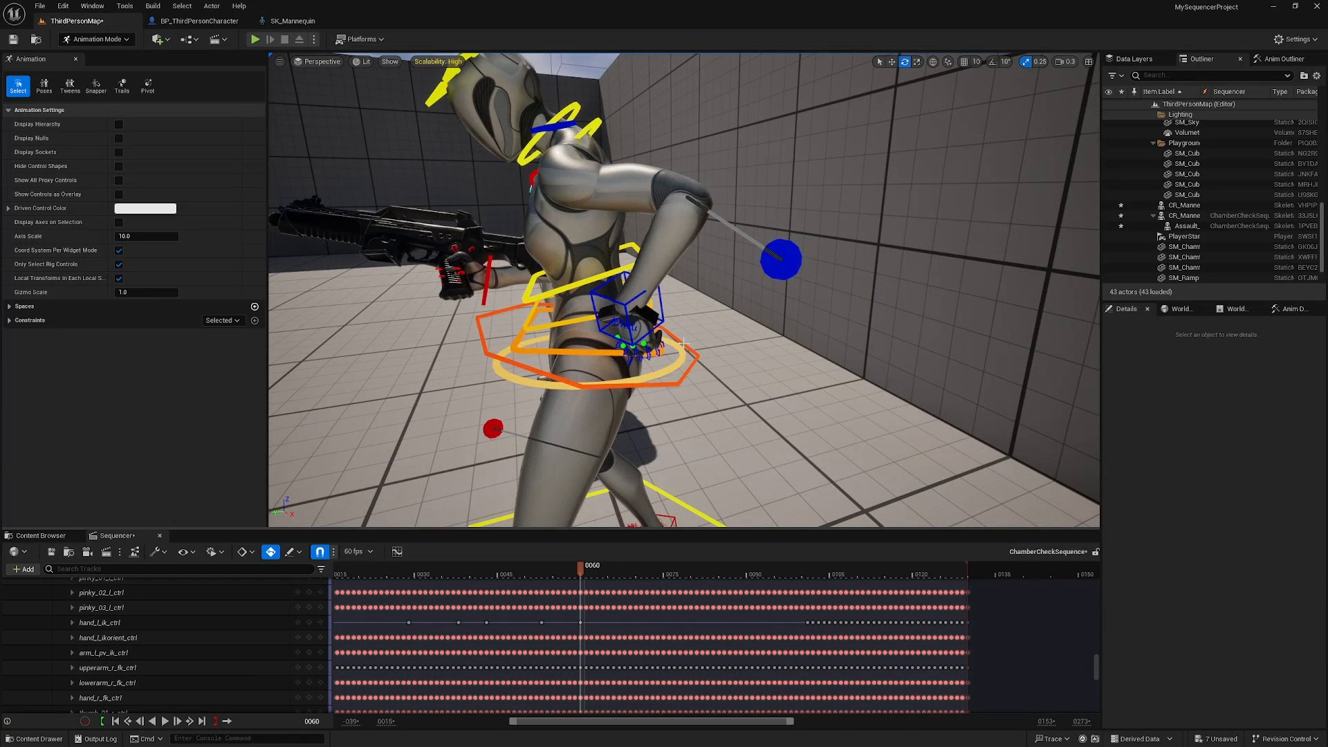
pyautogui.scroll(5, 684, 343)
pyautogui.click(887, 283)
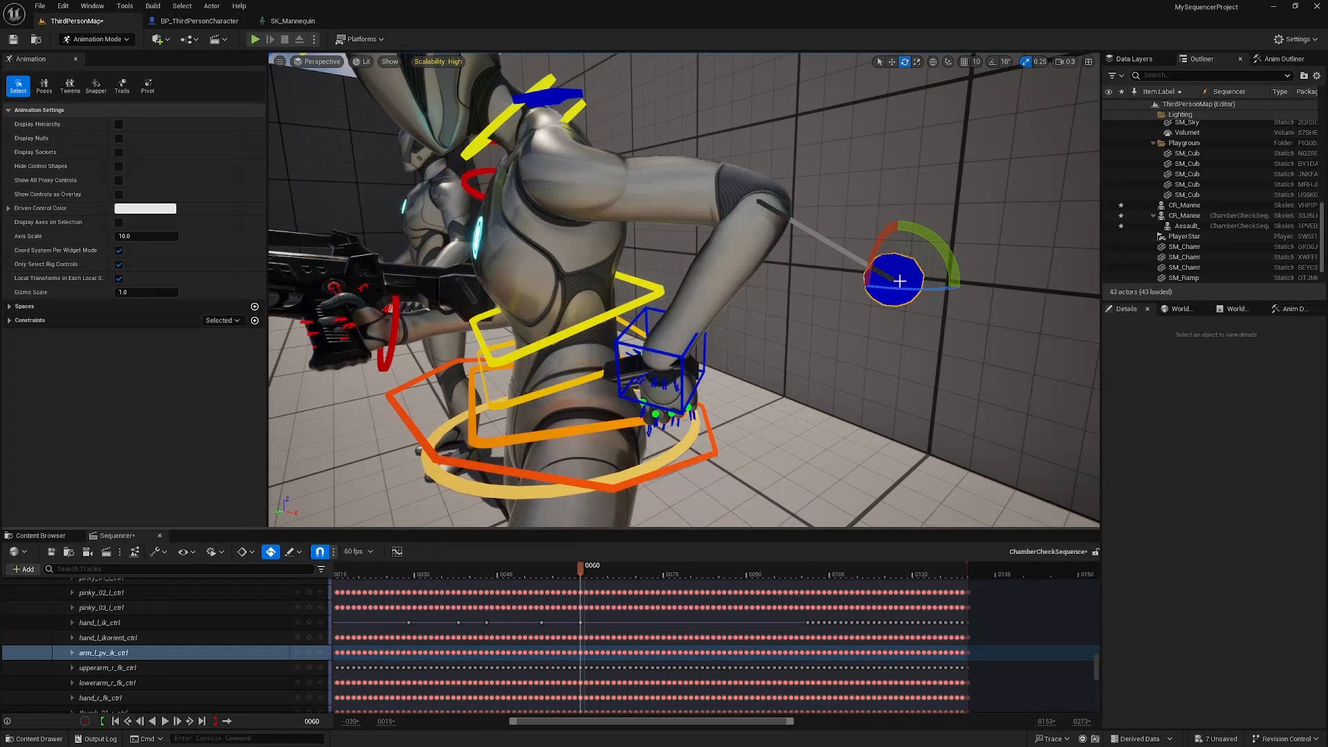
pyautogui.press('w')
pyautogui.moveTo(877, 284); pyautogui.dragTo(773, 328)
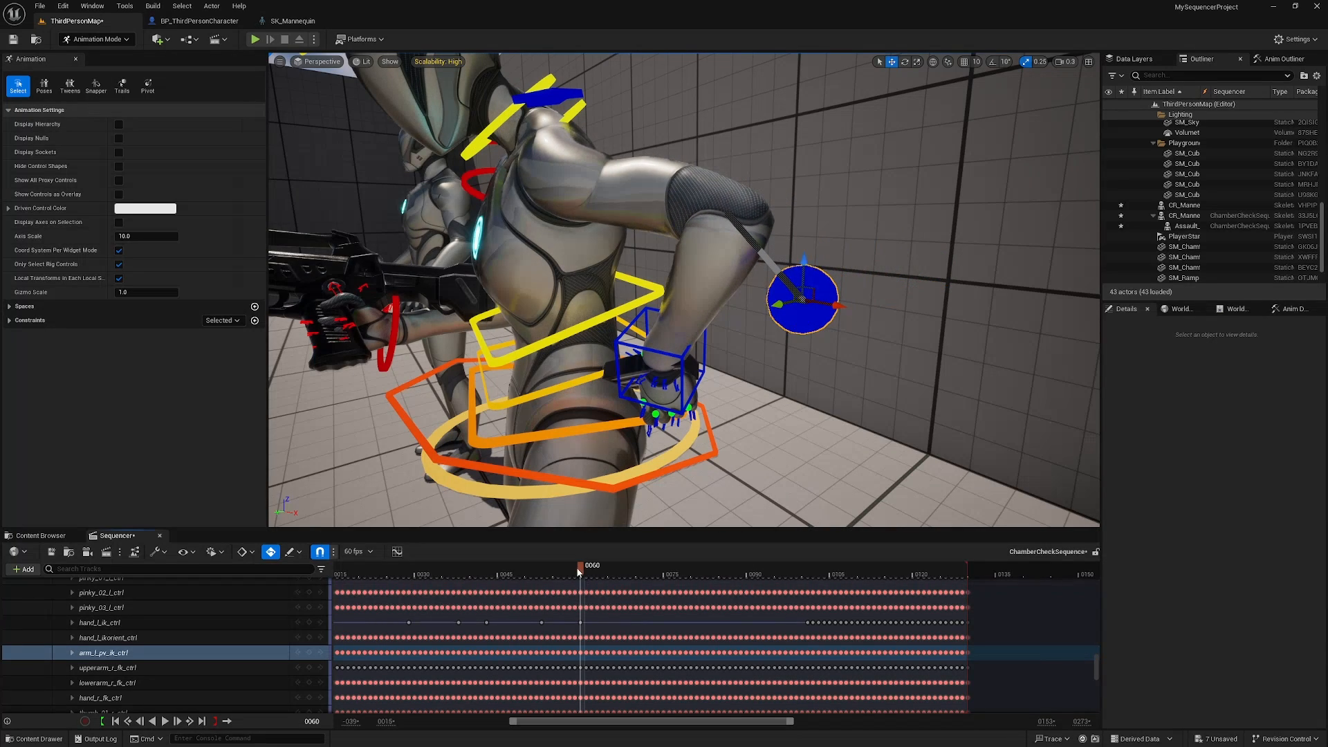
# Delete the arm_l_pv_ik_ctrl keys on both sides of frame 60, from about frame 51 to 69, keeping the key at frame 60
pyautogui.moveTo(581, 575)
pyautogui.mouseDown()
pyautogui.moveTo(447, 579)
pyautogui.moveTo(602, 588)
pyautogui.moveTo(581, 591)
pyautogui.mouseUp()
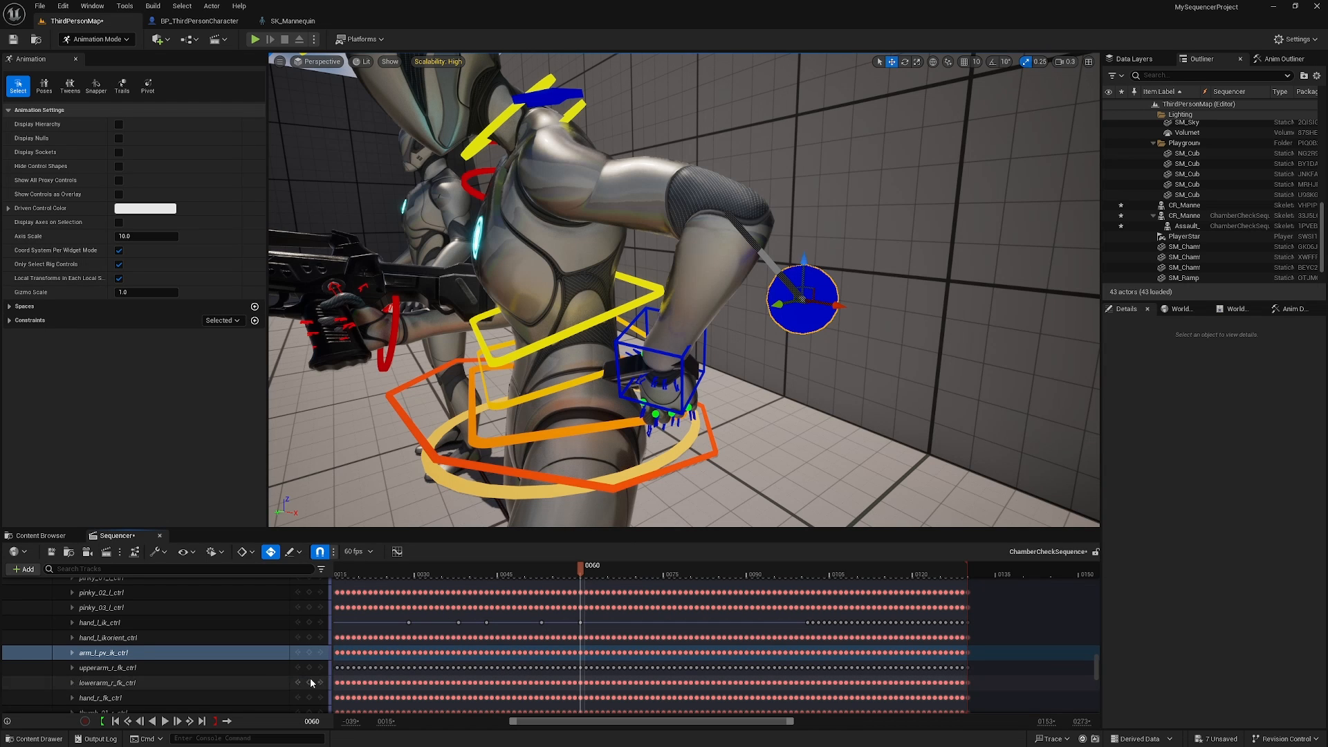
pyautogui.scroll(-3, 159, 671)
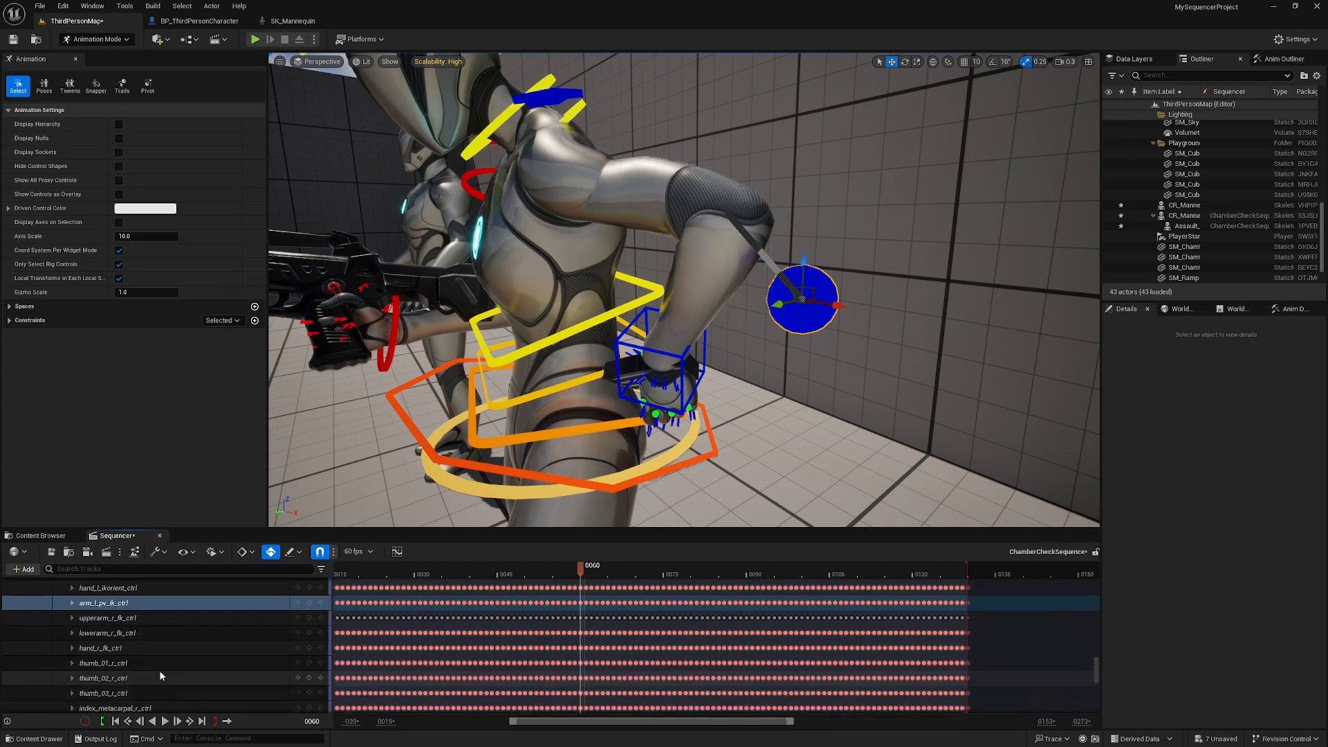
pyautogui.scroll(3, 159, 670)
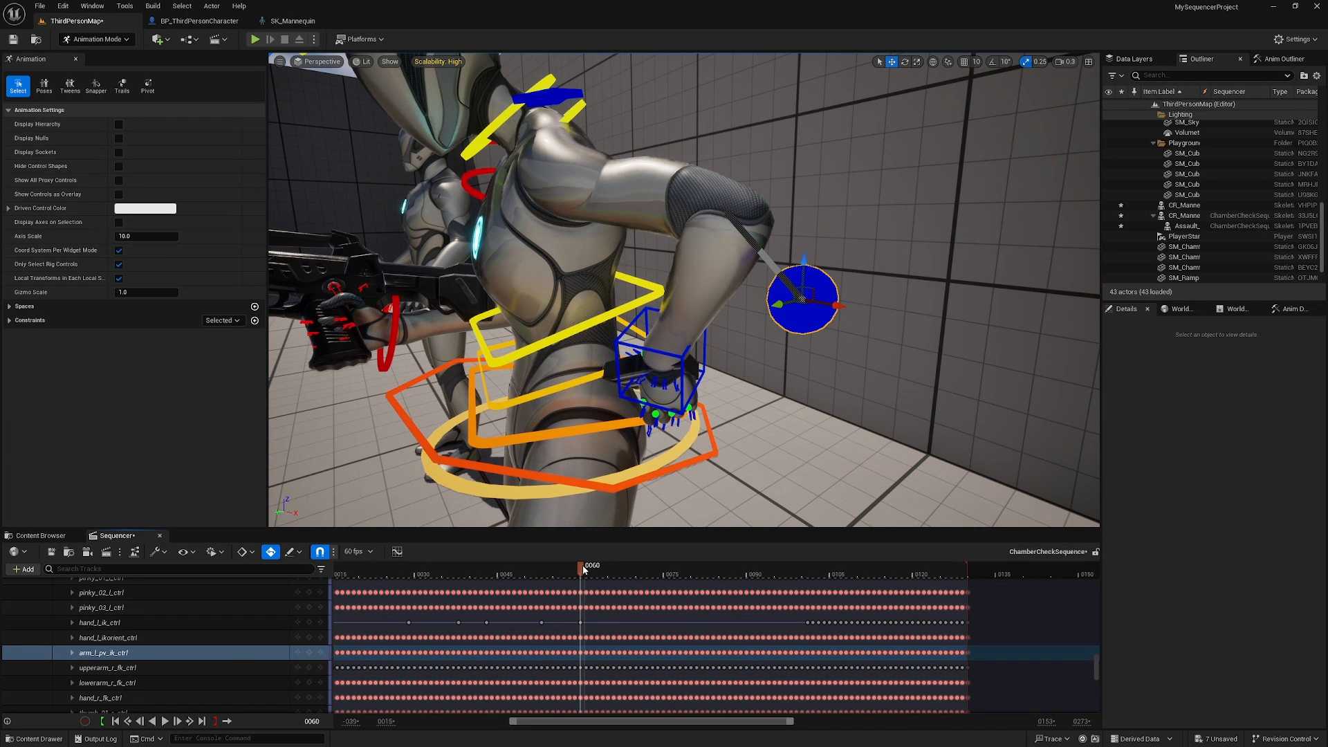
pyautogui.moveTo(583, 566)
pyautogui.mouseDown()
pyautogui.moveTo(566, 570)
pyautogui.moveTo(581, 570)
pyautogui.mouseUp()
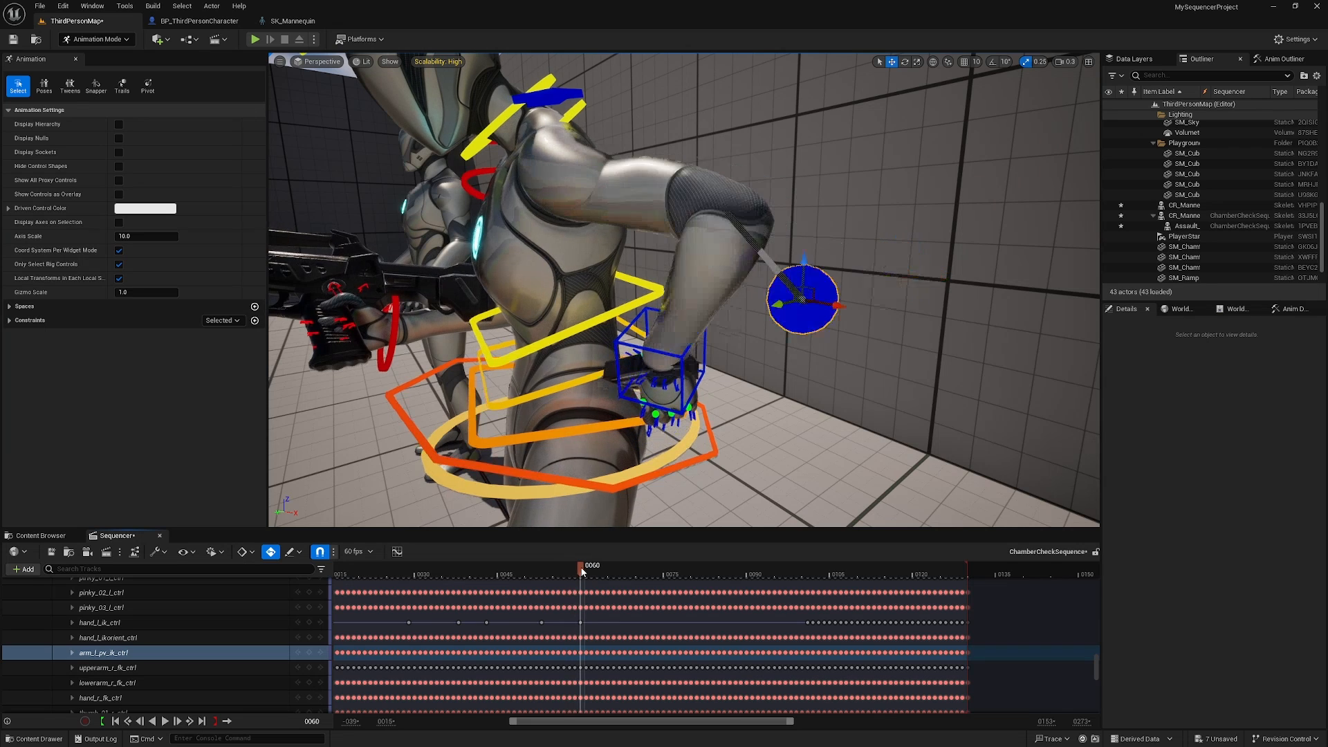
pyautogui.scroll(-2, 594, 675)
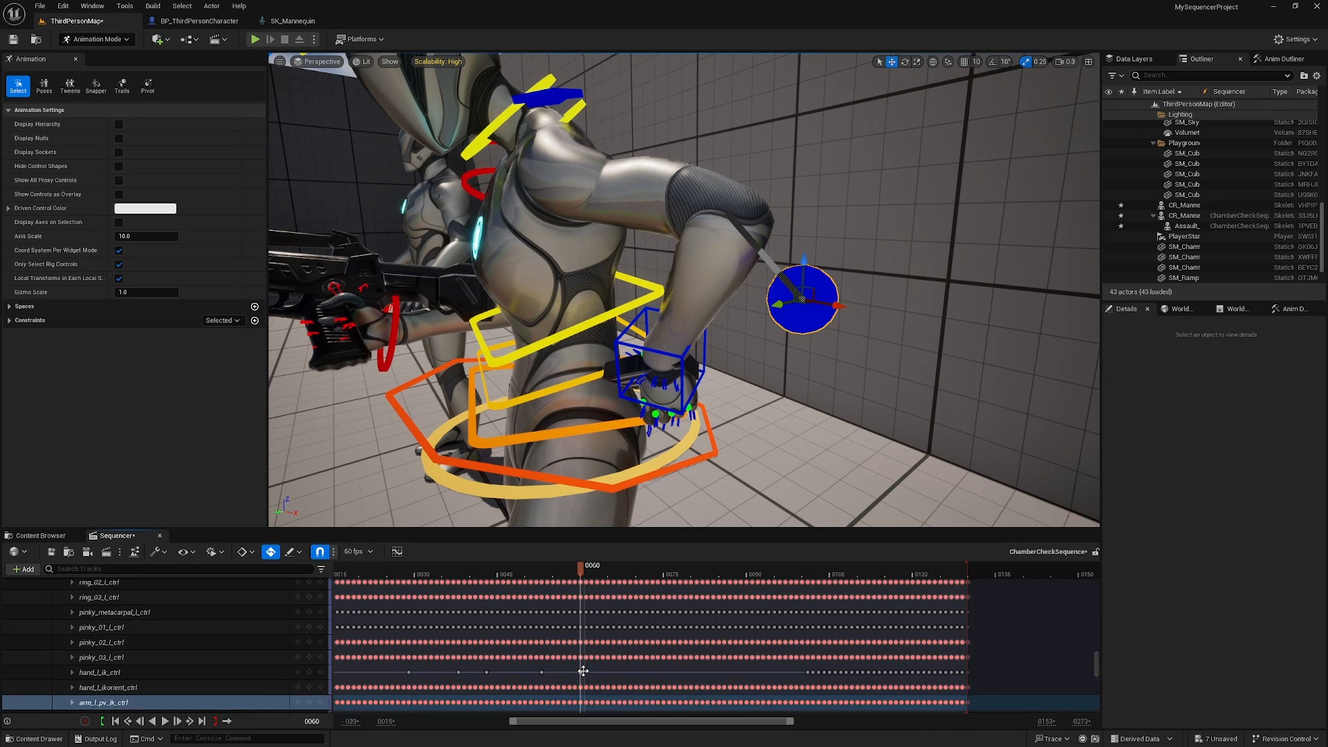
pyautogui.click(575, 620)
pyautogui.press('Delete')
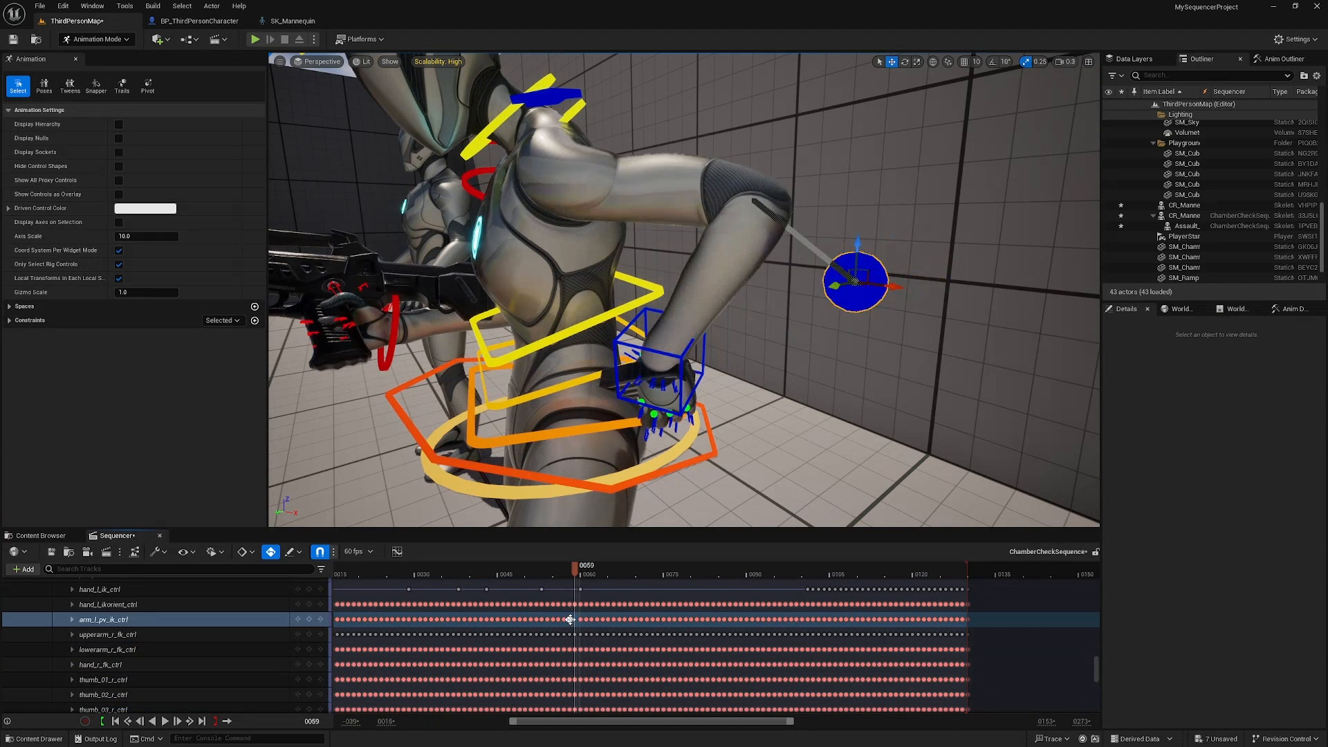
pyautogui.click(569, 620)
pyautogui.press('Delete')
pyautogui.click(564, 620)
pyautogui.press('Delete')
pyautogui.click(585, 620)
pyautogui.press('Delete')
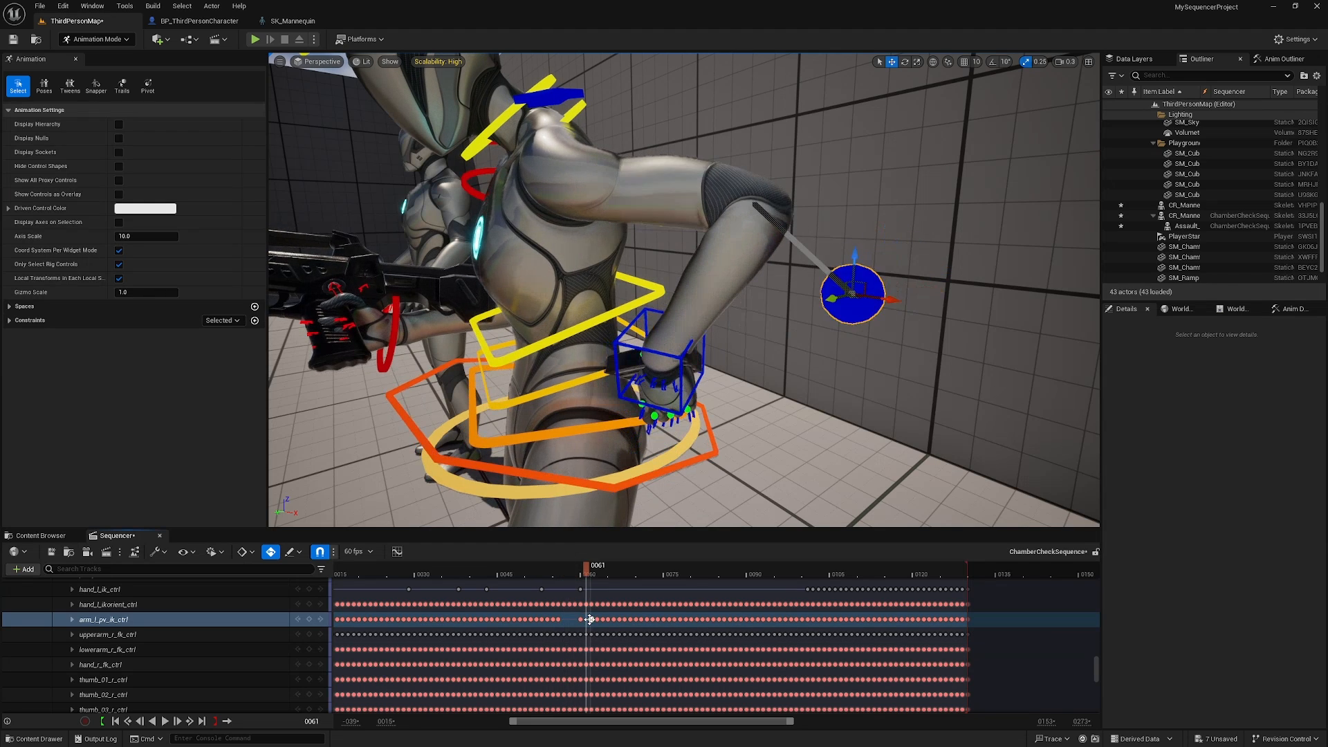
pyautogui.click(591, 619)
pyautogui.press('Delete')
pyautogui.click(597, 619)
pyautogui.press('Delete')
pyautogui.moveTo(598, 580)
pyautogui.mouseDown()
pyautogui.moveTo(553, 571)
pyautogui.moveTo(609, 577)
pyautogui.moveTo(479, 602)
pyautogui.moveTo(582, 600)
pyautogui.mouseUp()
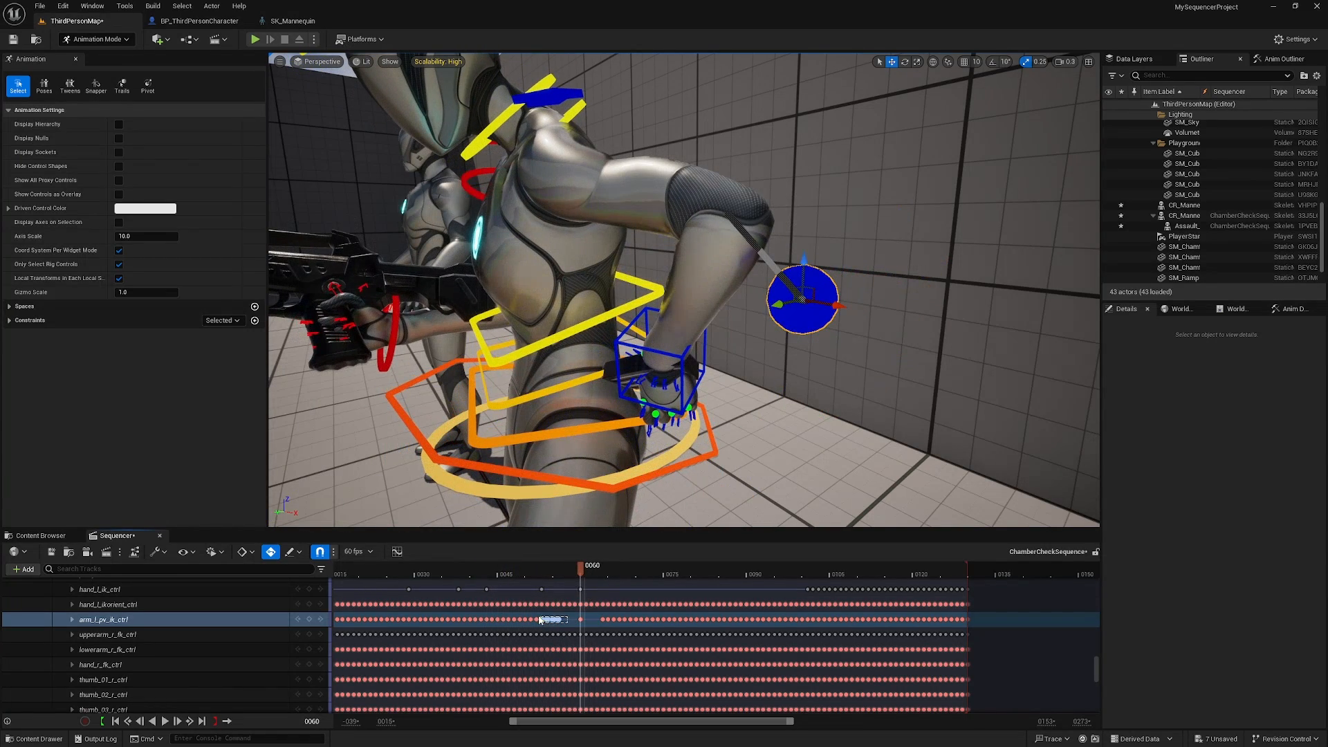
pyautogui.press('Delete')
pyautogui.press('Delete')
# Move hand_l_ik_ctrl at frame 79 so the left hand meets the magazine behind the hip
pyautogui.moveTo(576, 569); pyautogui.dragTo(686, 623)
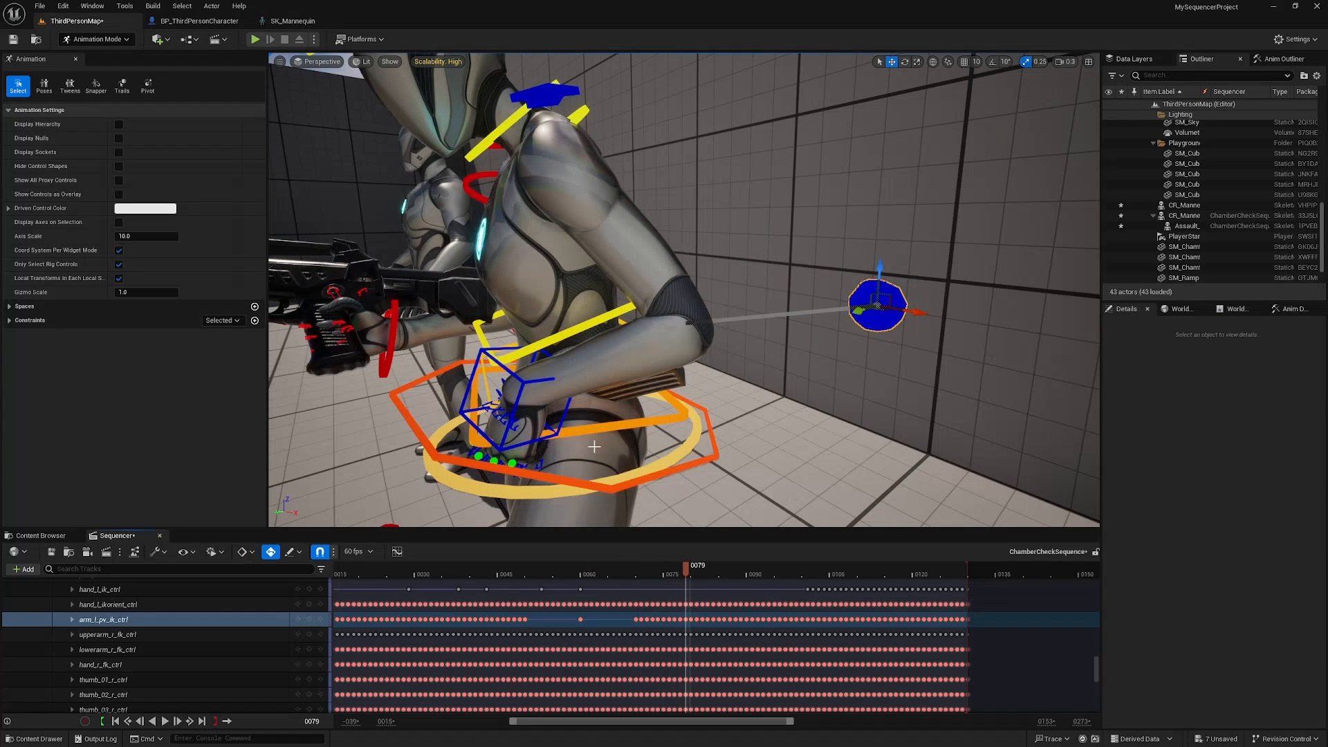
pyautogui.scroll(5, 1096, 662)
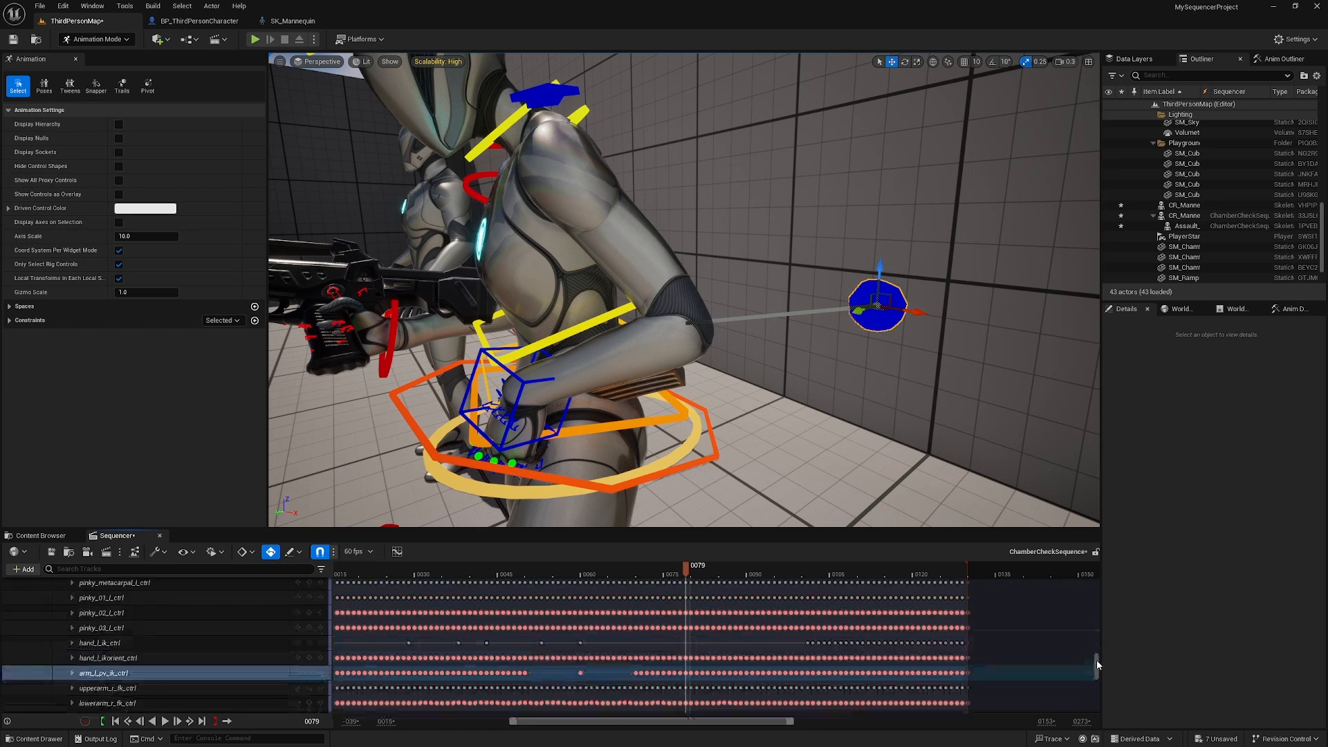
pyautogui.click(541, 393)
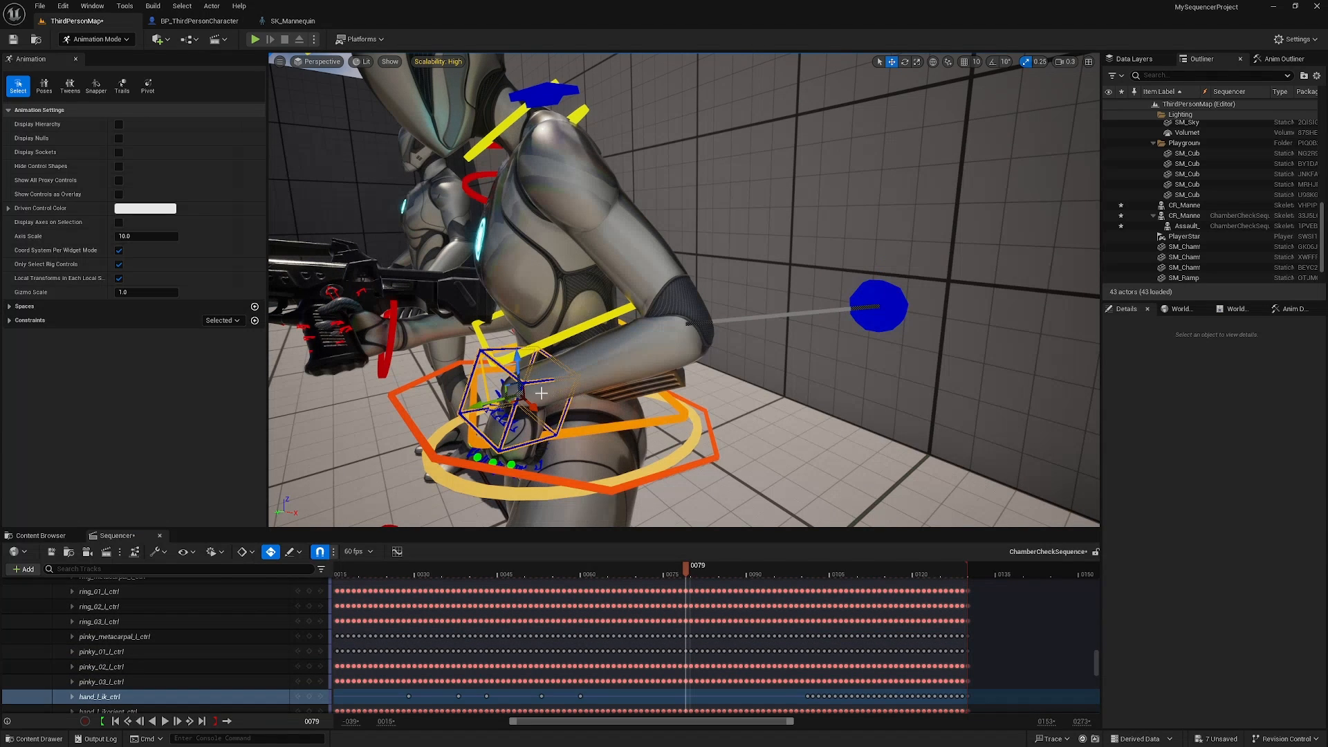
pyautogui.moveTo(519, 391); pyautogui.dragTo(677, 323)
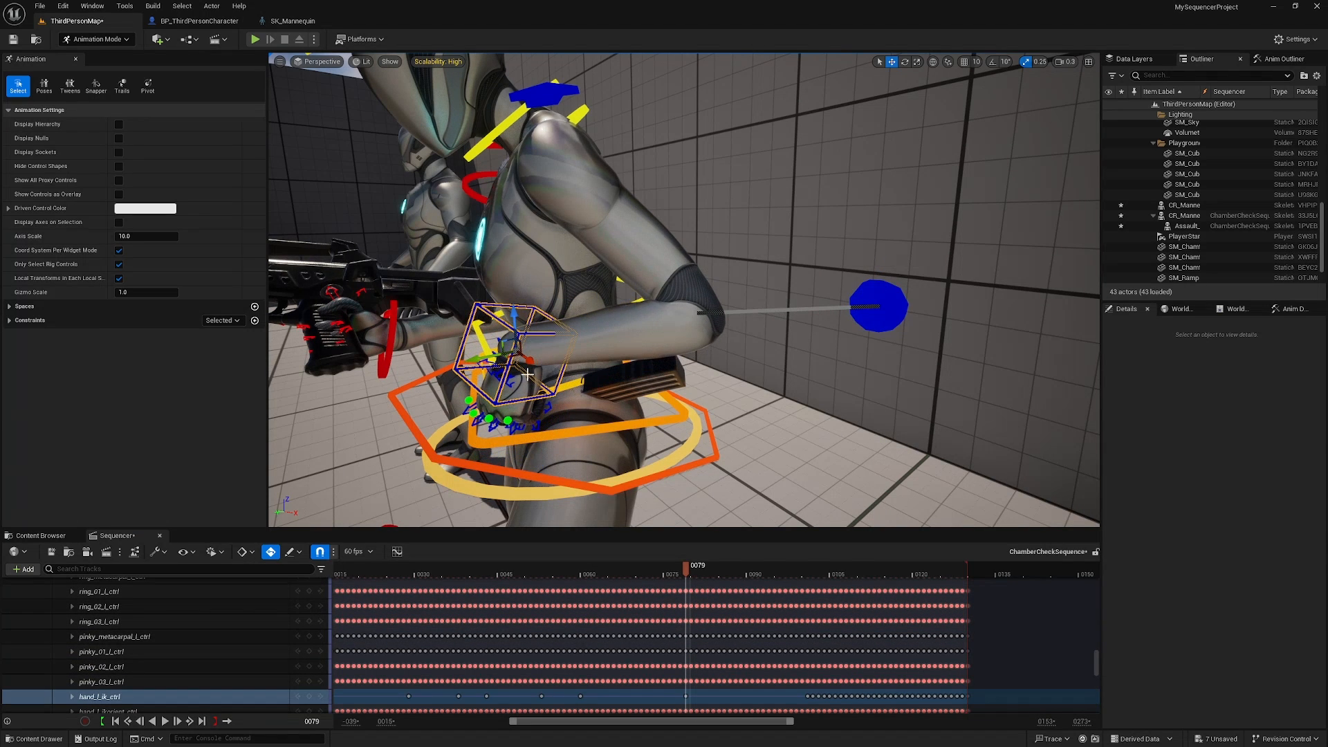
pyautogui.moveTo(494, 357); pyautogui.dragTo(640, 323)
pyautogui.moveTo(640, 323); pyautogui.dragTo(744, 331, button='right')
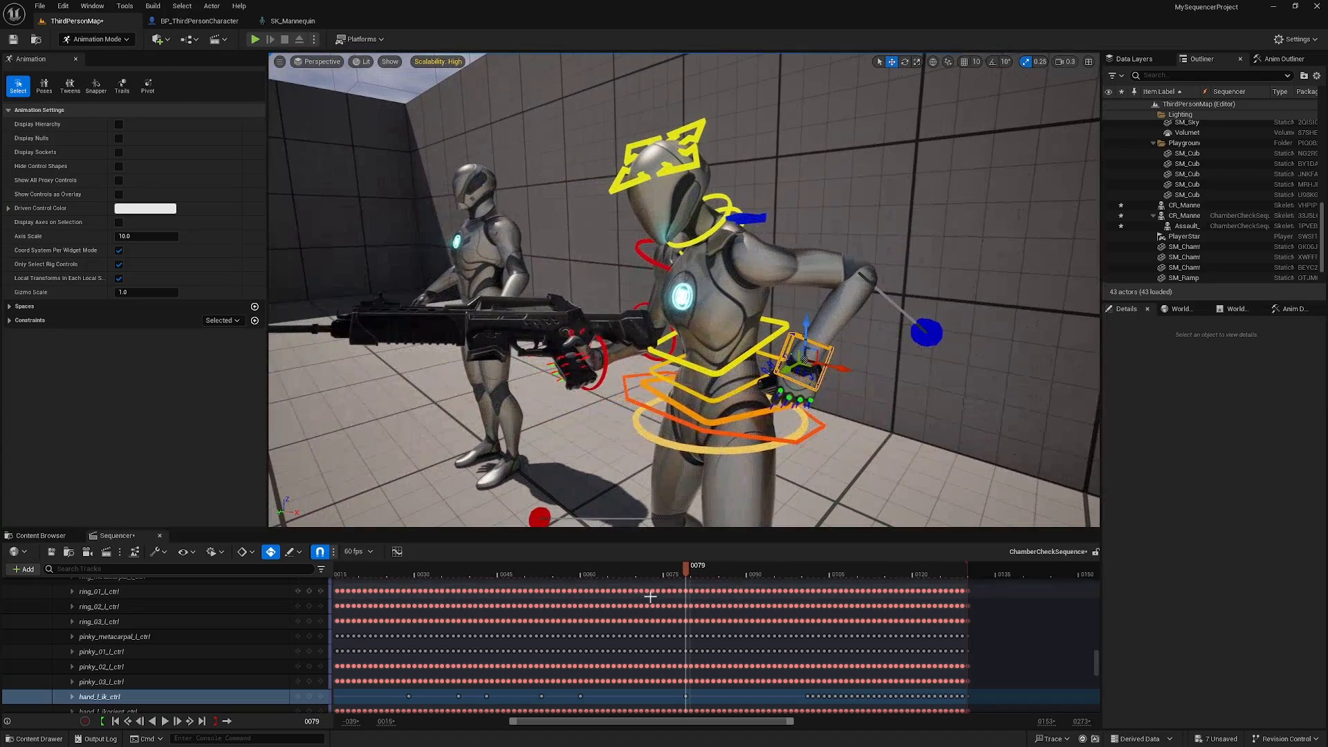
# Bring the left hand to the magazine beside the thigh at frame 90 and rotate it towards the grip
pyautogui.moveTo(688, 570); pyautogui.dragTo(751, 580)
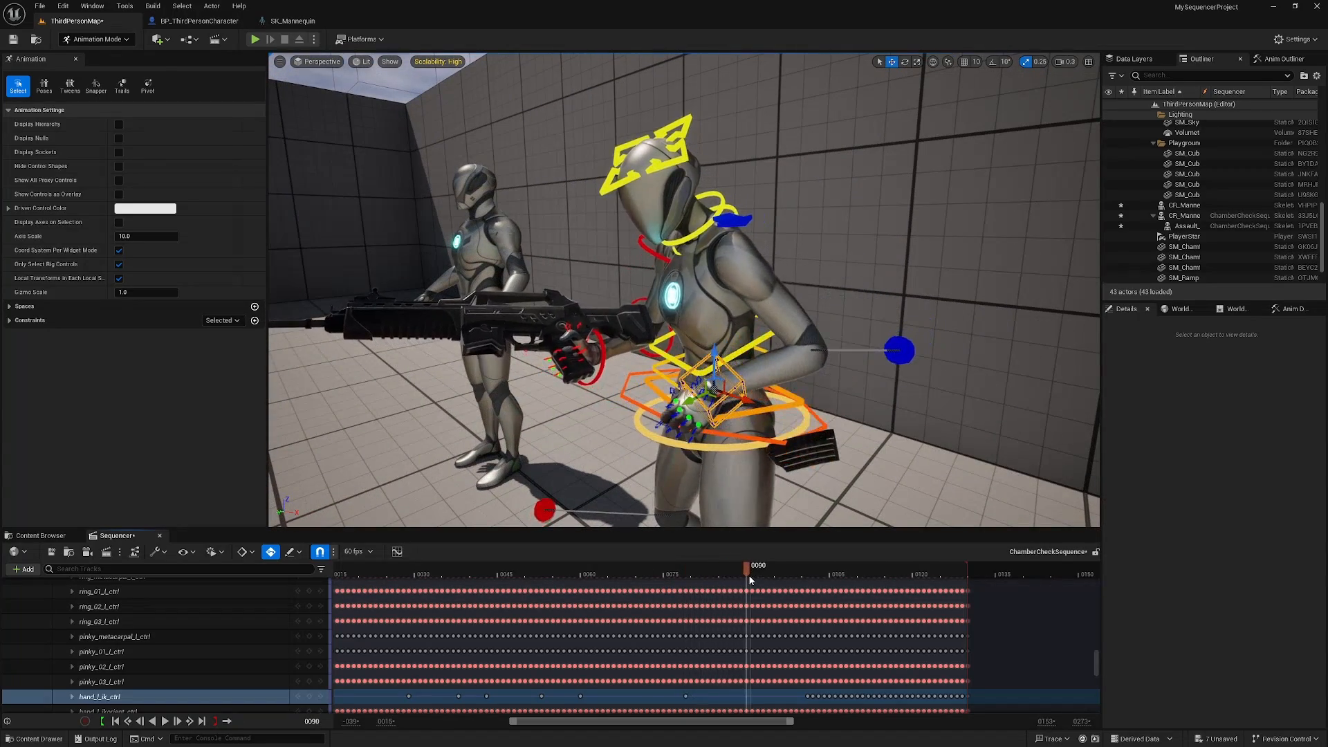
pyautogui.moveTo(711, 363); pyautogui.dragTo(770, 470)
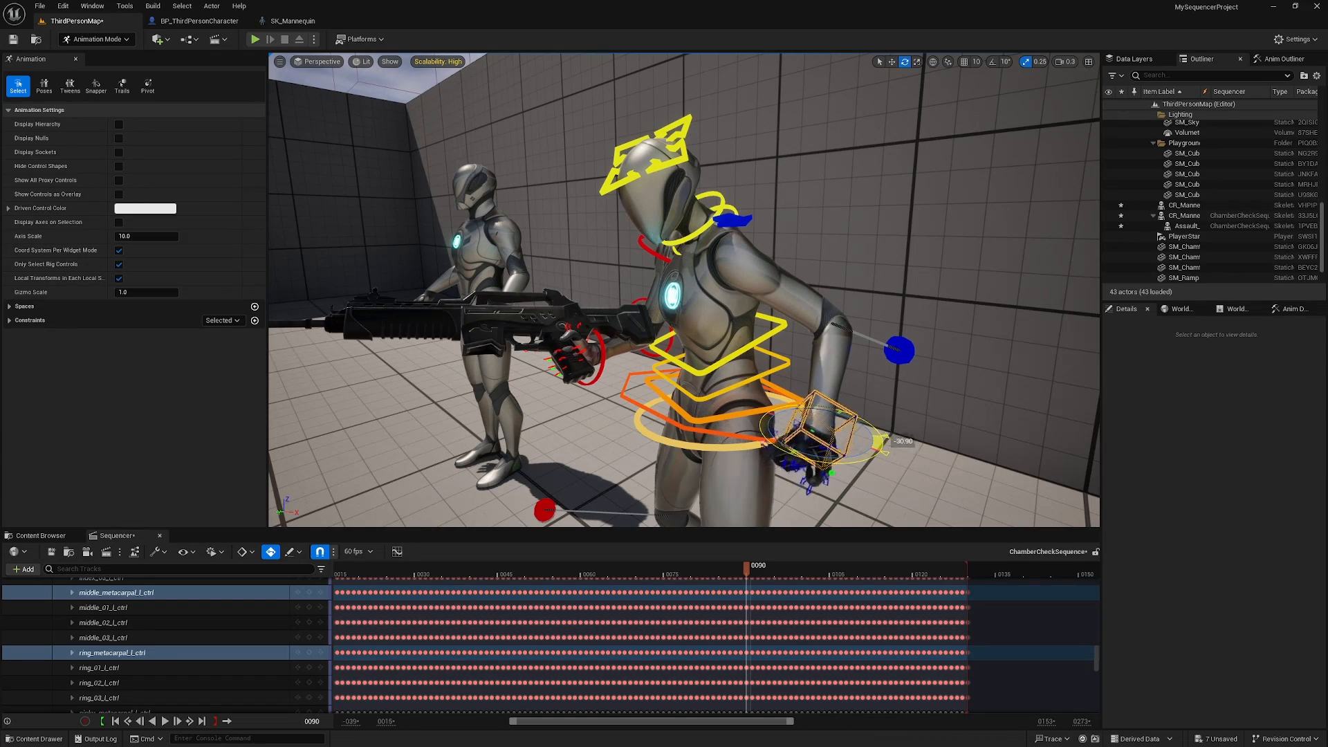
pyautogui.moveTo(855, 455); pyautogui.dragTo(820, 313, button='right')
pyautogui.moveTo(744, 192); pyautogui.dragTo(719, 311)
pyautogui.keyDown('alt'); pyautogui.moveTo(674, 384); pyautogui.dragTo(810, 380, button='middle'); pyautogui.keyUp('alt')
pyautogui.keyDown('alt'); pyautogui.moveTo(691, 312); pyautogui.dragTo(726, 242); pyautogui.keyUp('alt')
pyautogui.keyDown('alt'); pyautogui.moveTo(726, 242); pyautogui.dragTo(836, 305, button='right'); pyautogui.keyUp('alt')
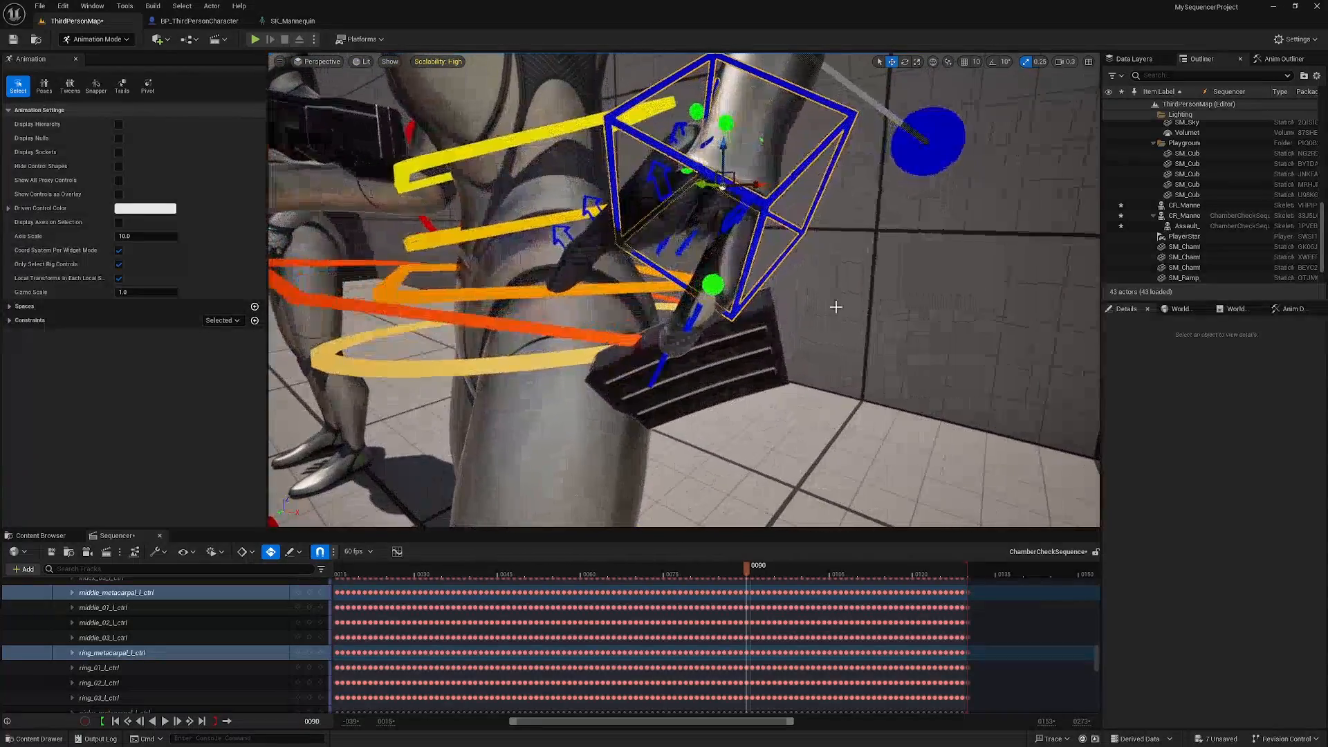
# Reselect hand_l_ik_ctrl alone and refine its frame 90 pose so the left hand covers the magazine
pyautogui.moveTo(749, 567)
pyautogui.mouseDown()
pyautogui.moveTo(699, 570)
pyautogui.moveTo(753, 572)
pyautogui.mouseUp()
pyautogui.scroll(5, 134, 644)
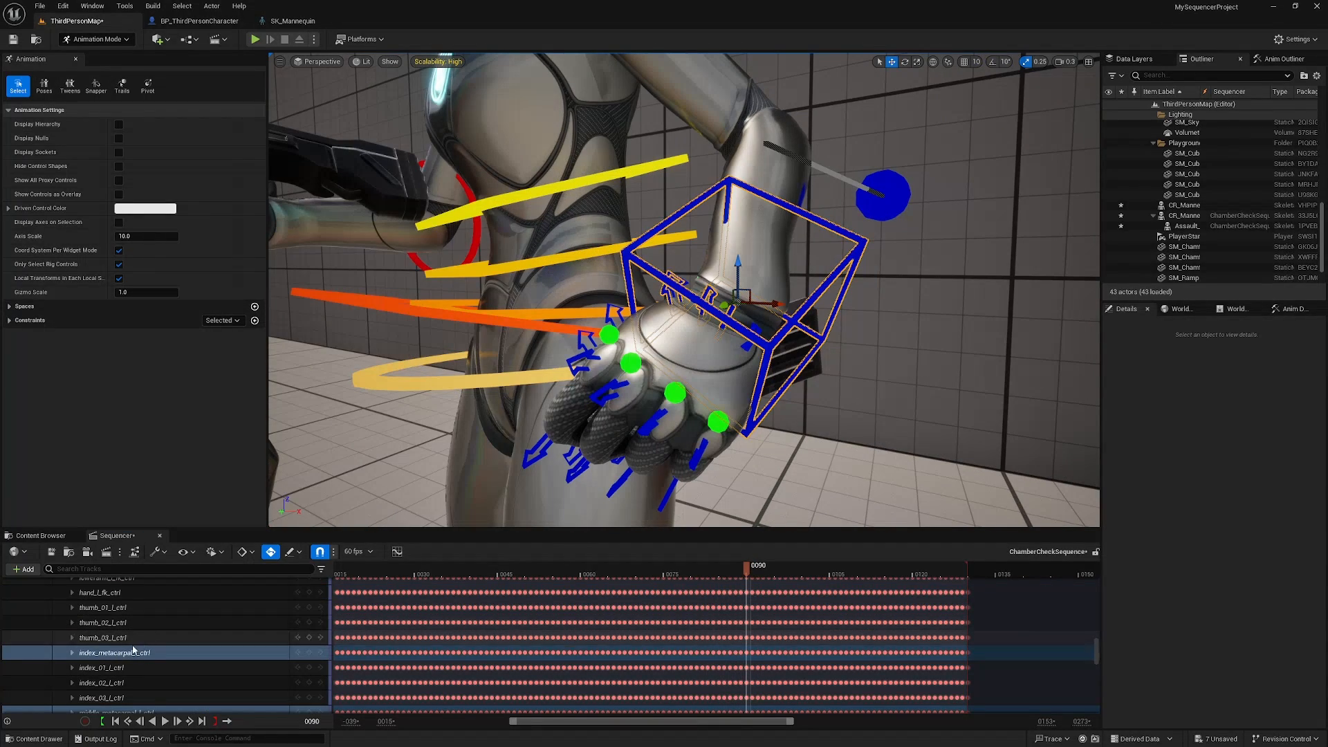
pyautogui.click(858, 247)
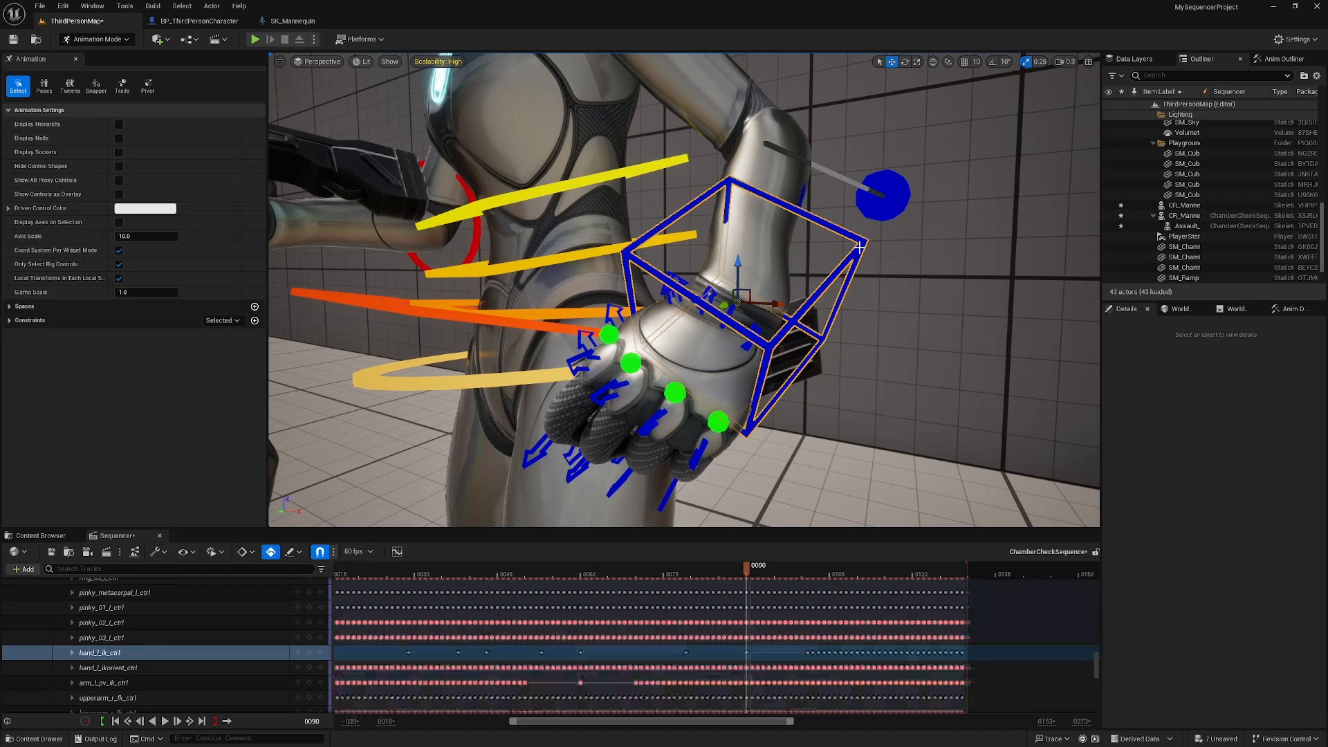
pyautogui.moveTo(738, 265); pyautogui.dragTo(738, 220)
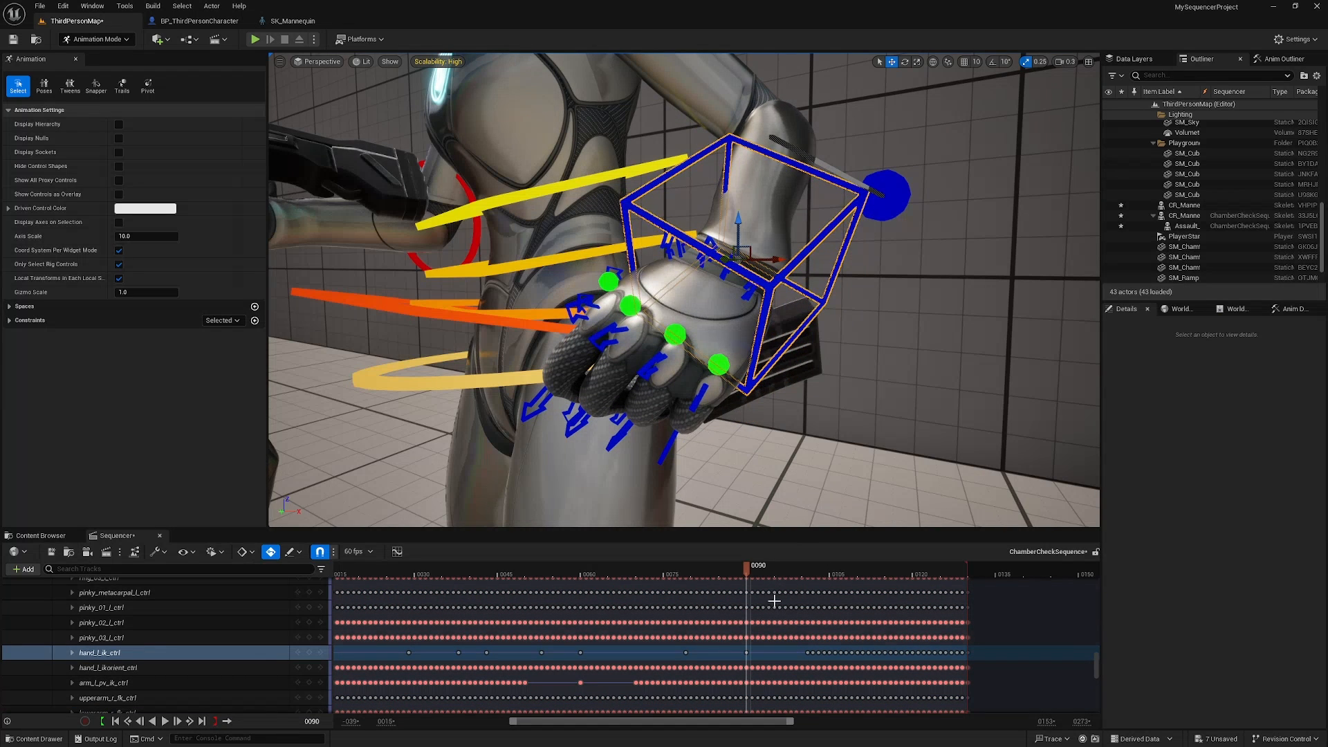
pyautogui.moveTo(749, 574)
pyautogui.mouseDown()
pyautogui.moveTo(670, 574)
pyautogui.moveTo(750, 585)
pyautogui.mouseUp()
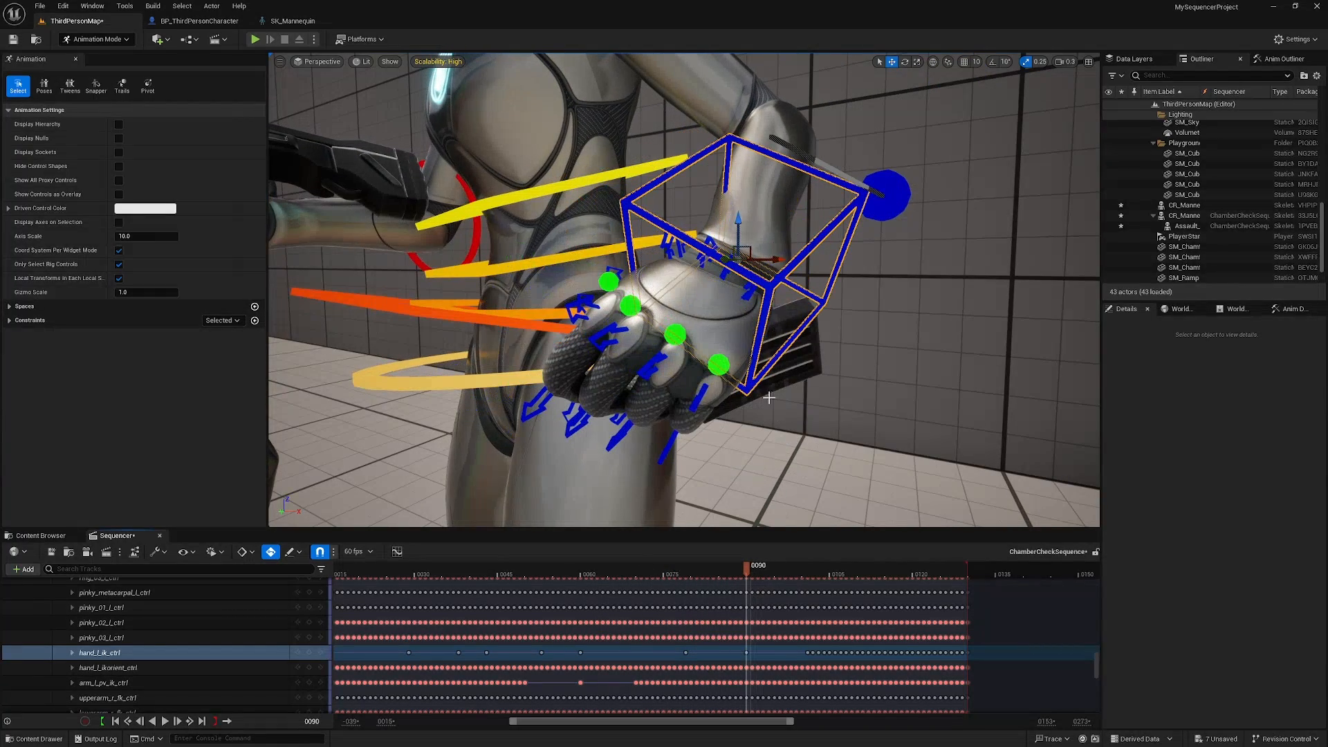
pyautogui.moveTo(721, 305); pyautogui.dragTo(771, 289)
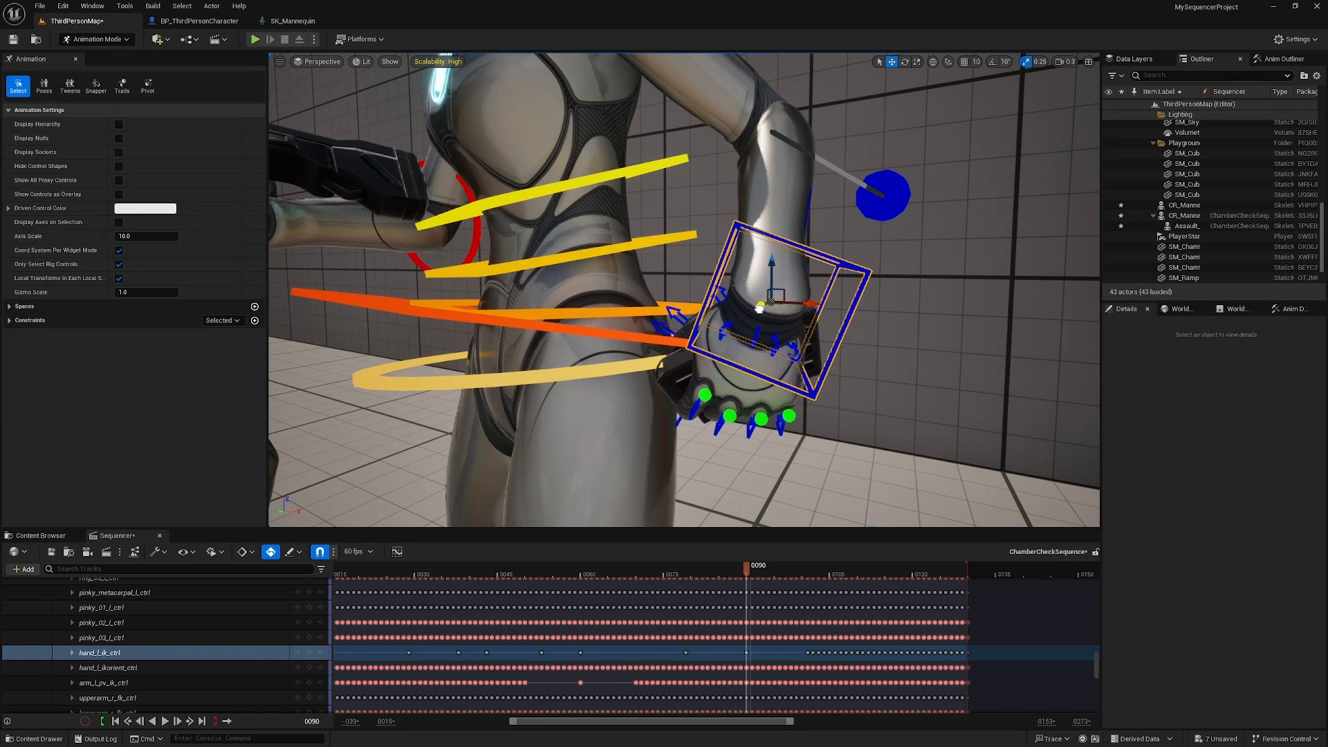
# Move and rotate hand_l_ik_ctrl at frame 96 so the left hand holds the magazine in front of the thigh
pyautogui.moveTo(747, 569); pyautogui.dragTo(785, 570)
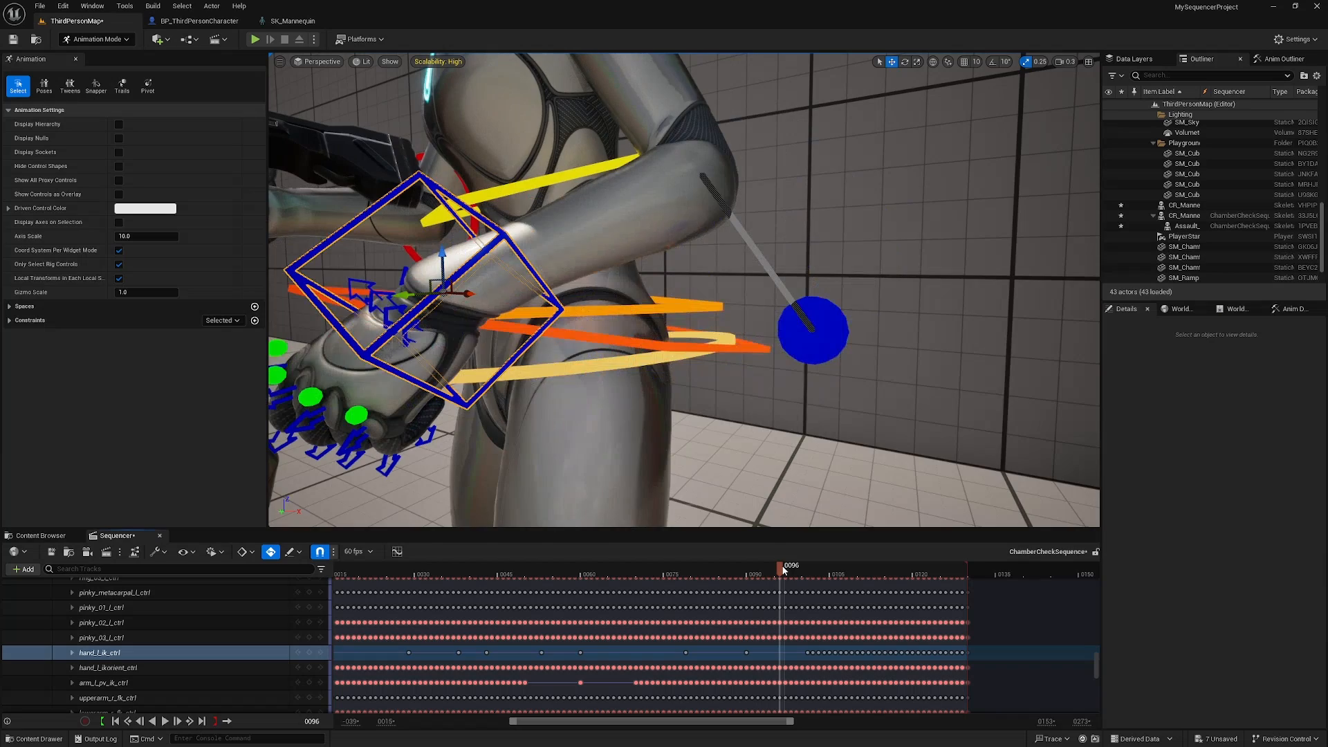
pyautogui.moveTo(768, 415); pyautogui.dragTo(747, 449, button='right')
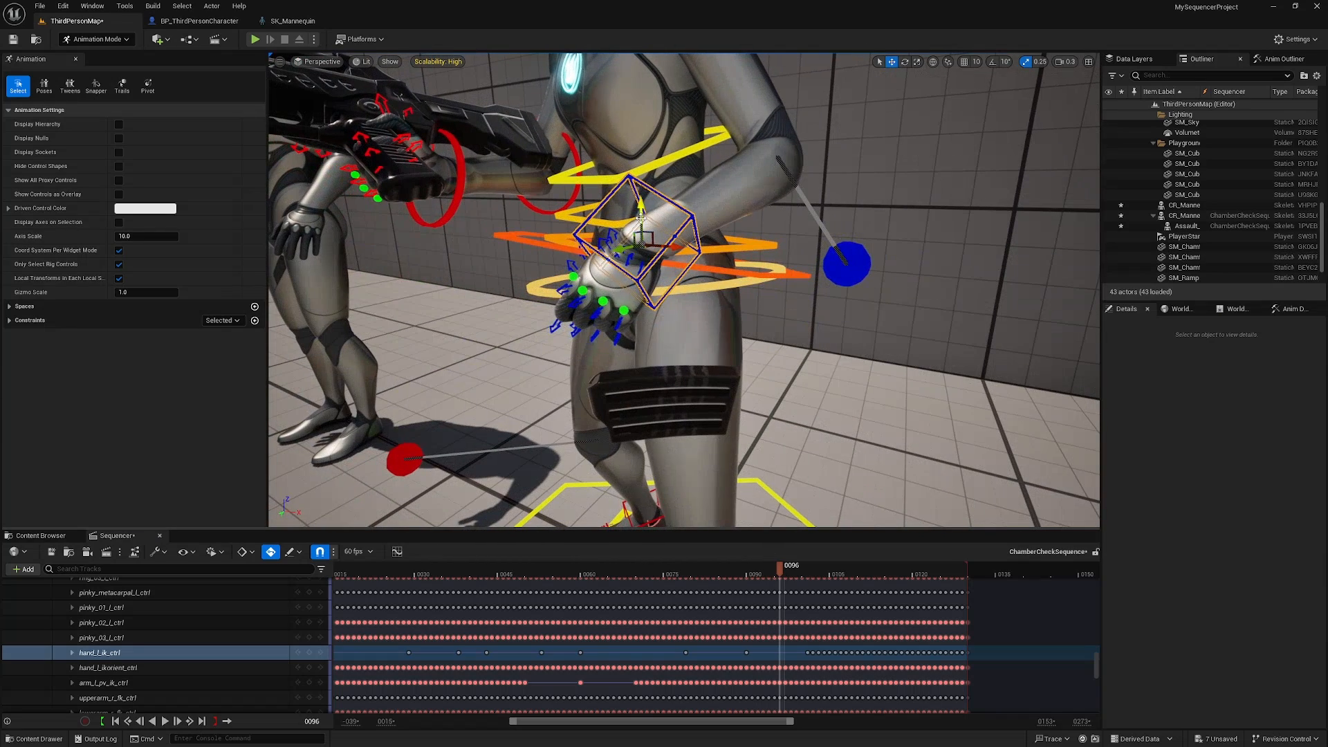
pyautogui.moveTo(642, 218); pyautogui.dragTo(657, 406)
pyautogui.press('e')
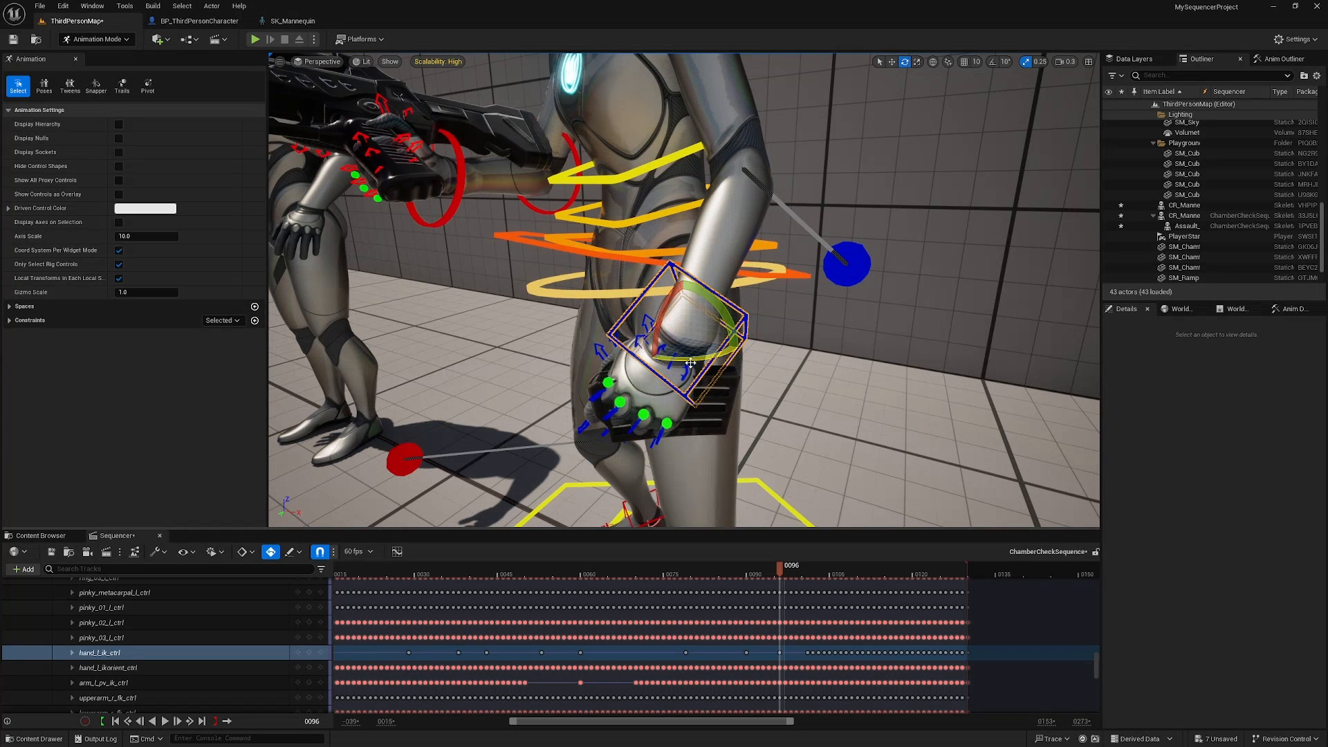
pyautogui.moveTo(725, 313); pyautogui.dragTo(732, 348)
pyautogui.press('e')
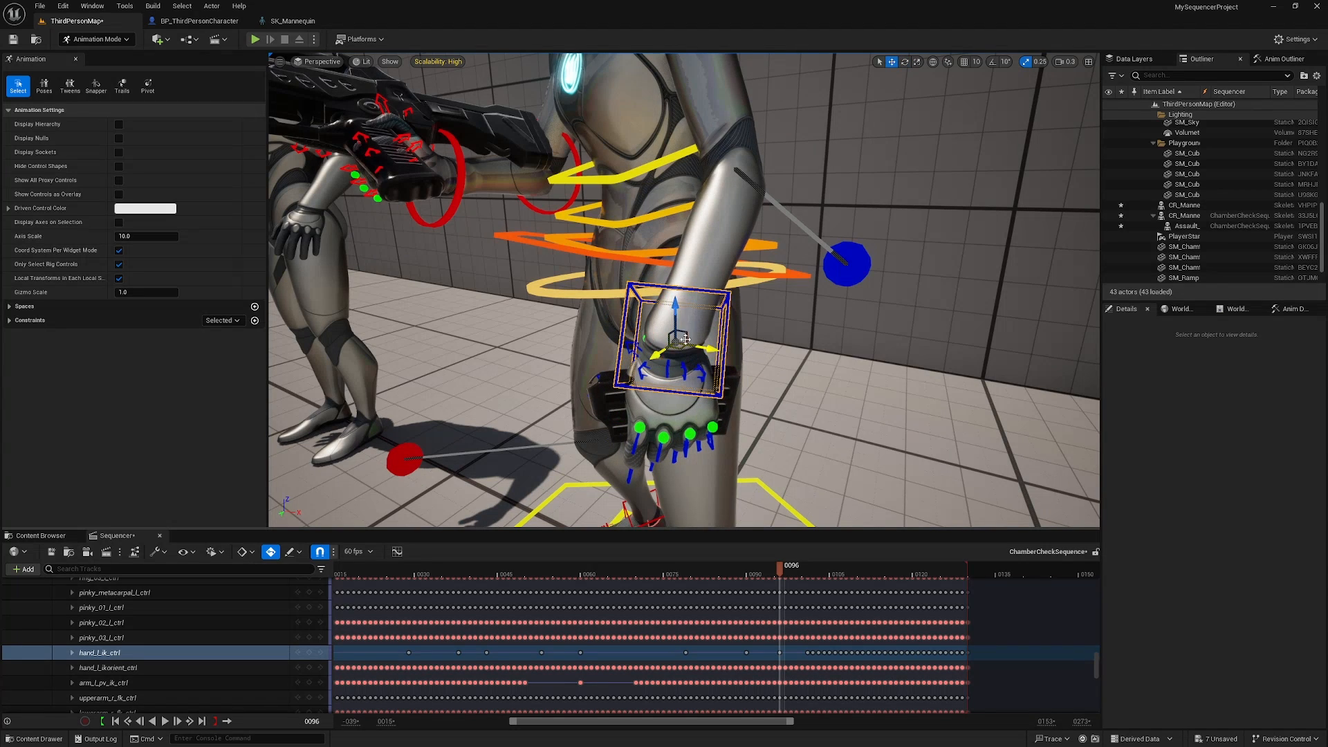
pyautogui.moveTo(674, 315); pyautogui.dragTo(676, 290)
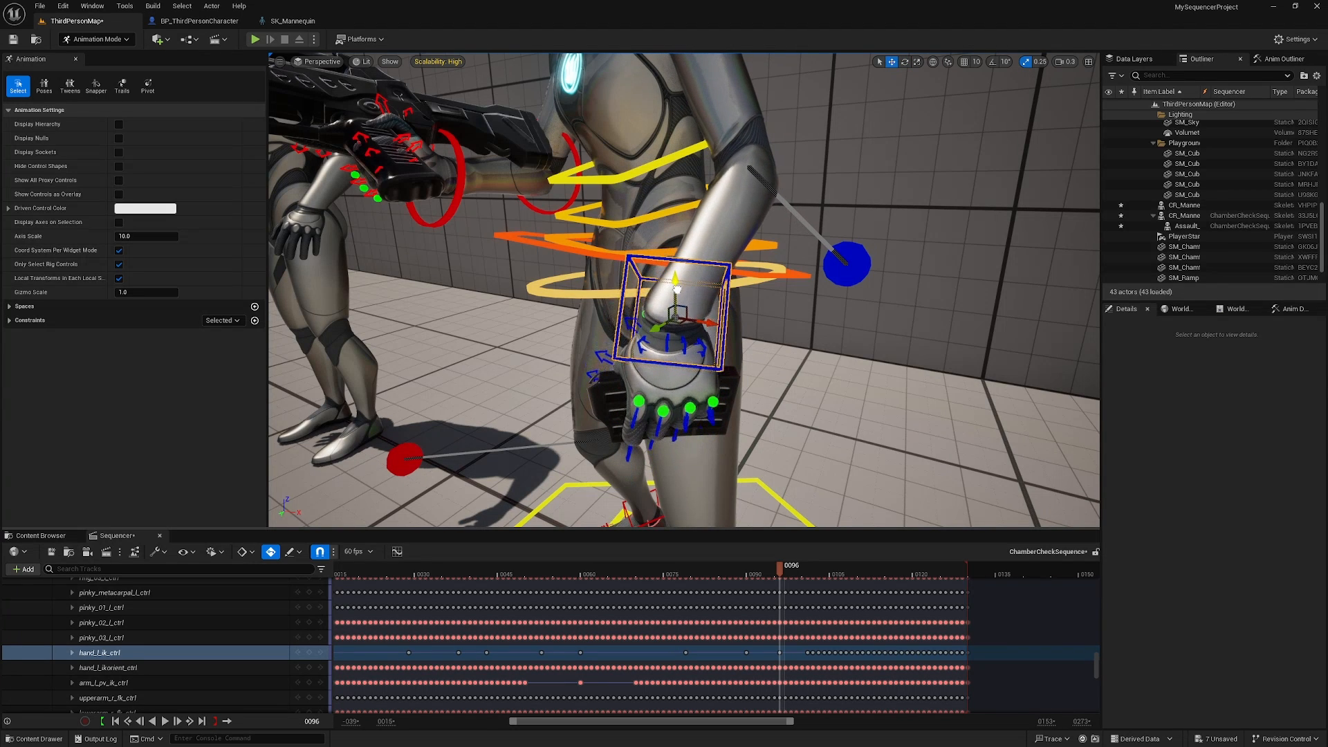
# Move and rotate hand_l_ik_ctrl at frame 100 so the left hand reaches down to the magazine, undoing the unwanted move
pyautogui.press('Right')
pyautogui.press('Right')
pyautogui.press('Right')
pyautogui.press('Right')
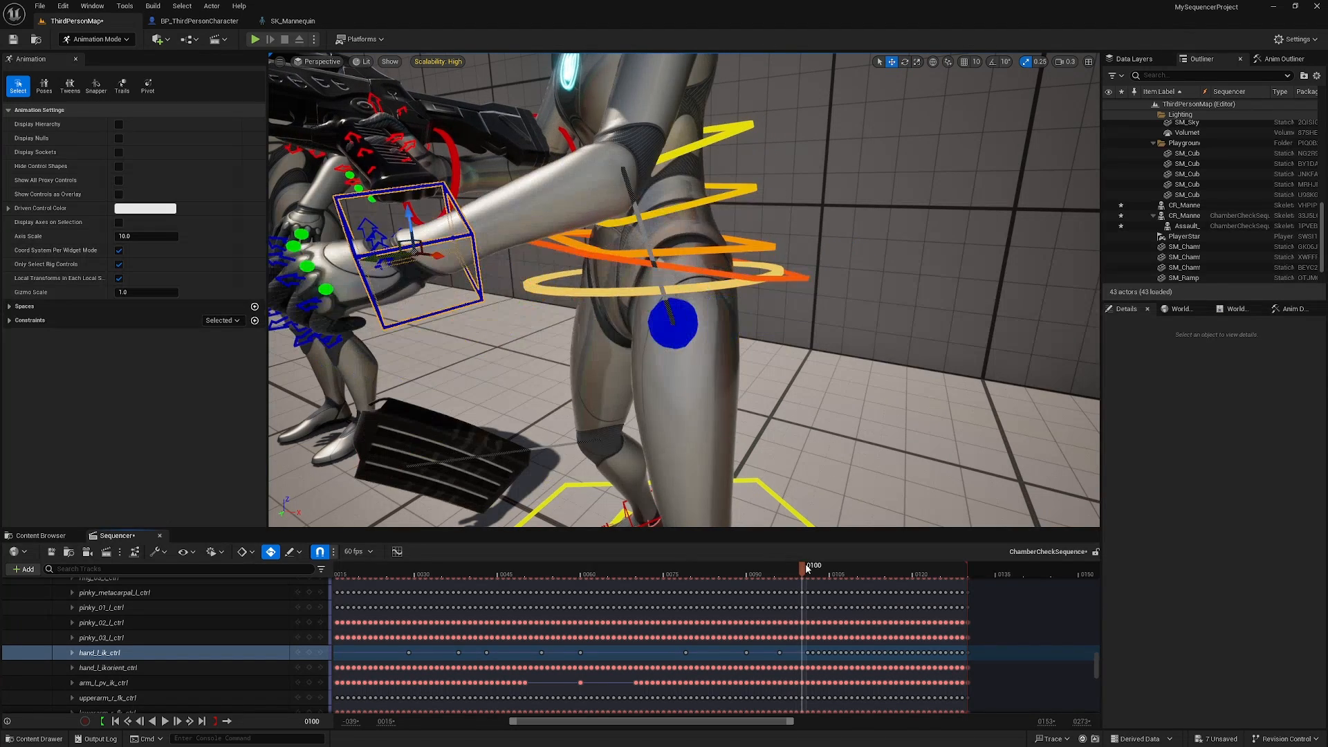
pyautogui.moveTo(606, 381); pyautogui.dragTo(689, 377, button='right')
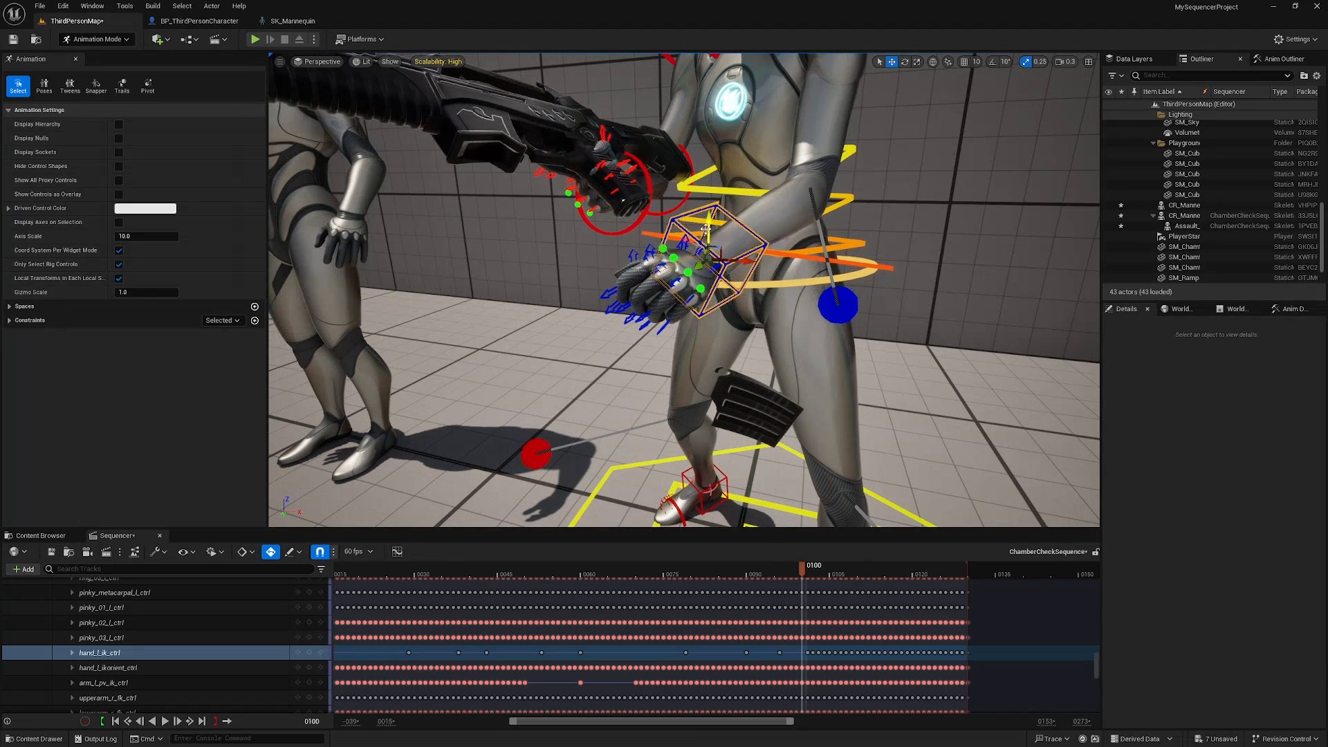
pyautogui.moveTo(705, 228); pyautogui.dragTo(759, 323)
pyautogui.moveTo(704, 356); pyautogui.dragTo(806, 358)
pyautogui.press('e')
pyautogui.press('w')
pyautogui.moveTo(815, 325); pyautogui.dragTo(719, 415, button='right')
pyautogui.hotkey('ctrl', 'z')
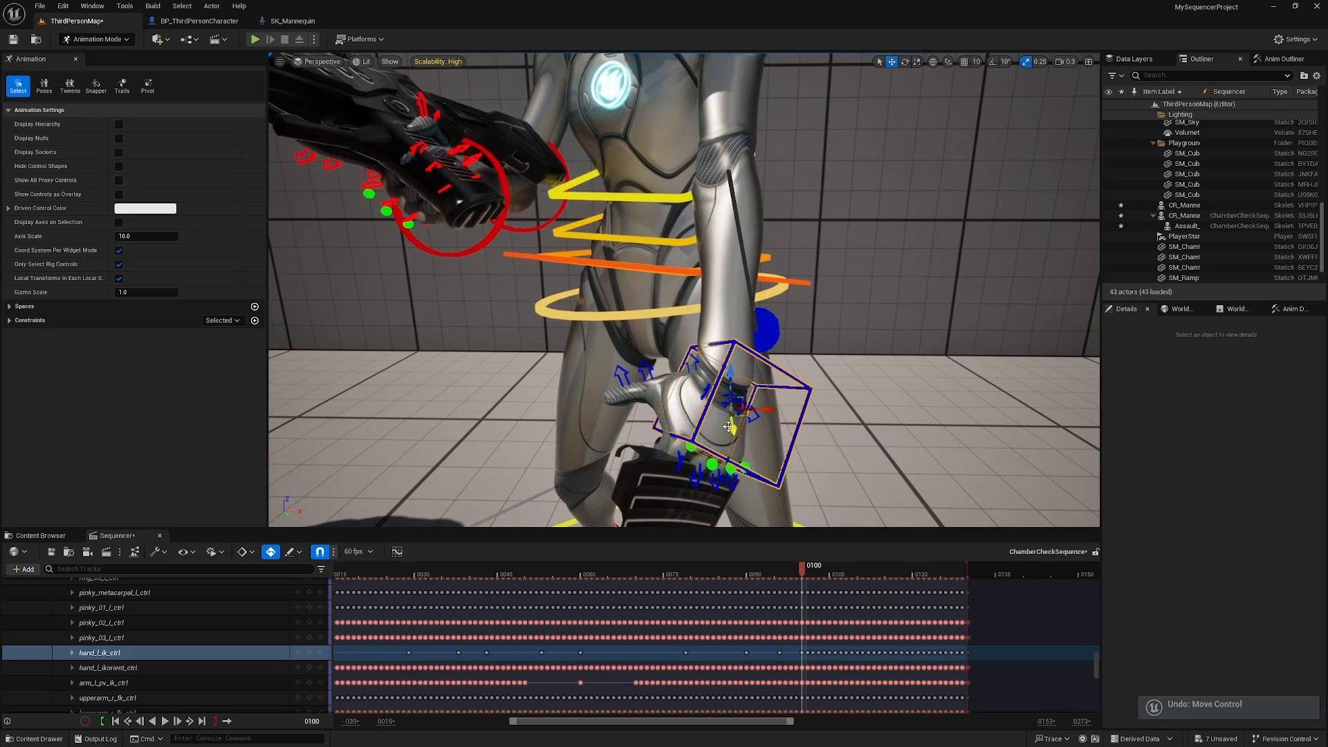
pyautogui.moveTo(732, 425); pyautogui.dragTo(737, 433)
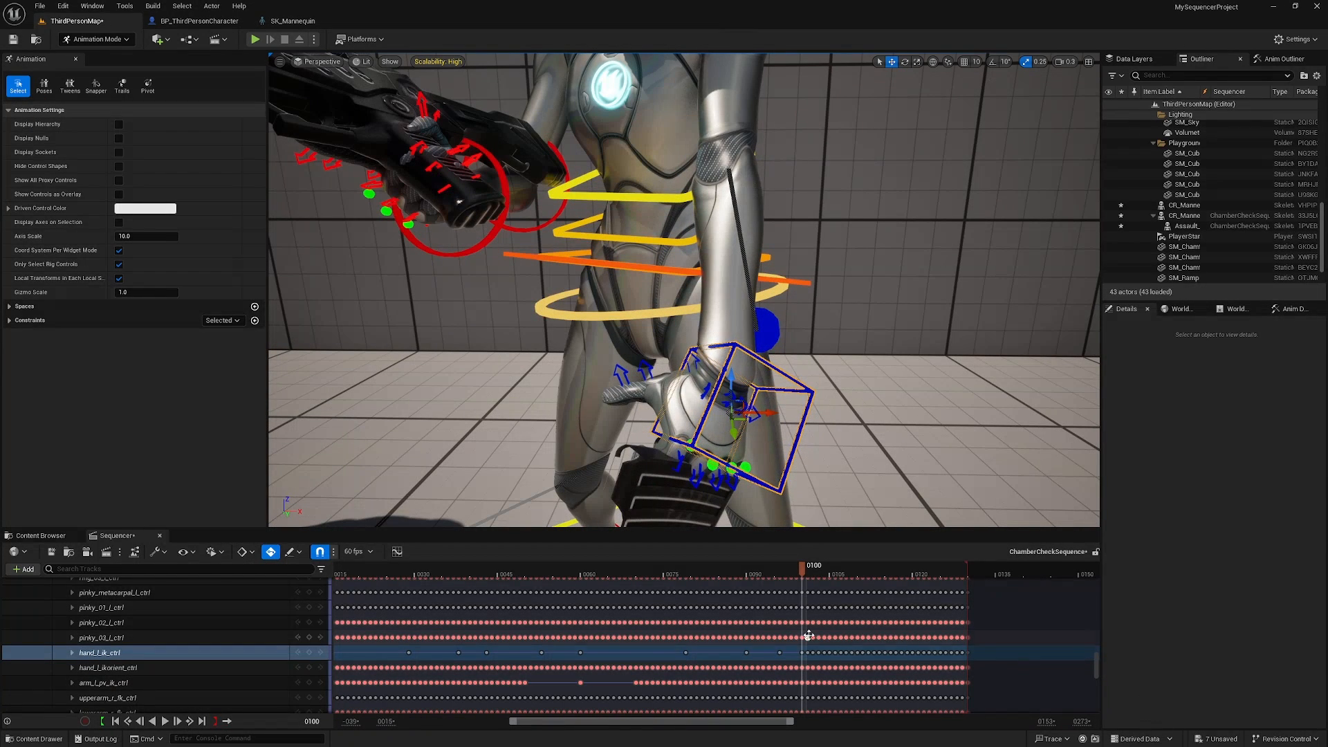
# Delete the hand_l_ik_ctrl keys between frame 100 and frame 122
pyautogui.moveTo(809, 566); pyautogui.dragTo(918, 572)
pyautogui.moveTo(907, 416); pyautogui.dragTo(905, 505, button='right')
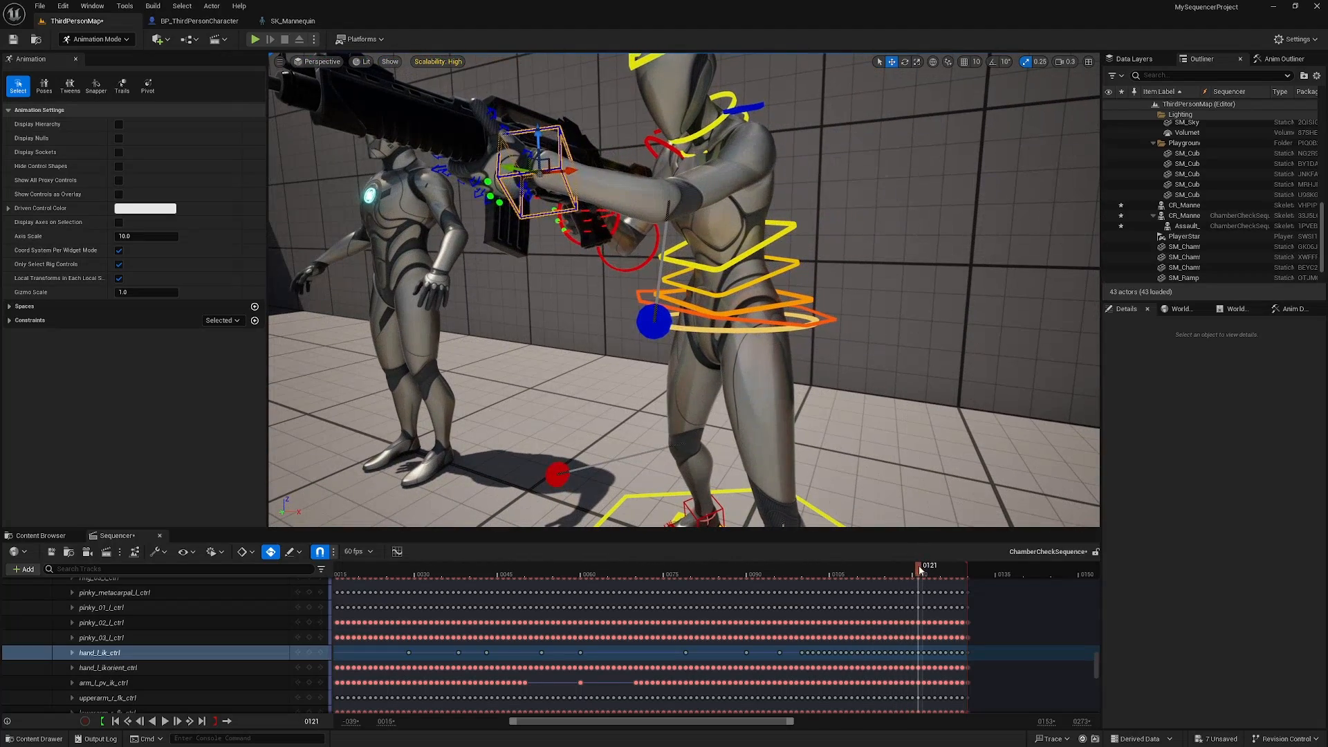
pyautogui.moveTo(920, 571)
pyautogui.mouseDown()
pyautogui.moveTo(968, 570)
pyautogui.moveTo(915, 573)
pyautogui.moveTo(927, 575)
pyautogui.mouseUp()
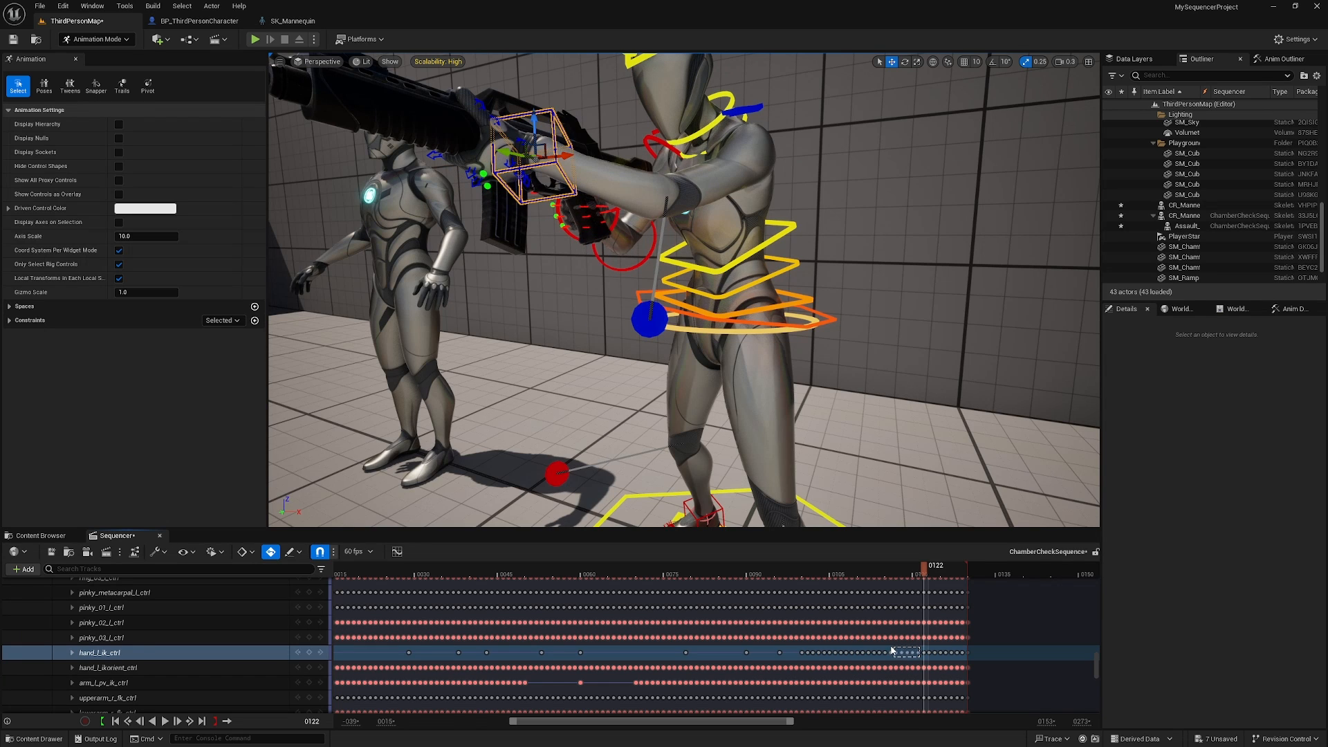
pyautogui.moveTo(810, 651); pyautogui.dragTo(808, 651)
pyautogui.press('Delete')
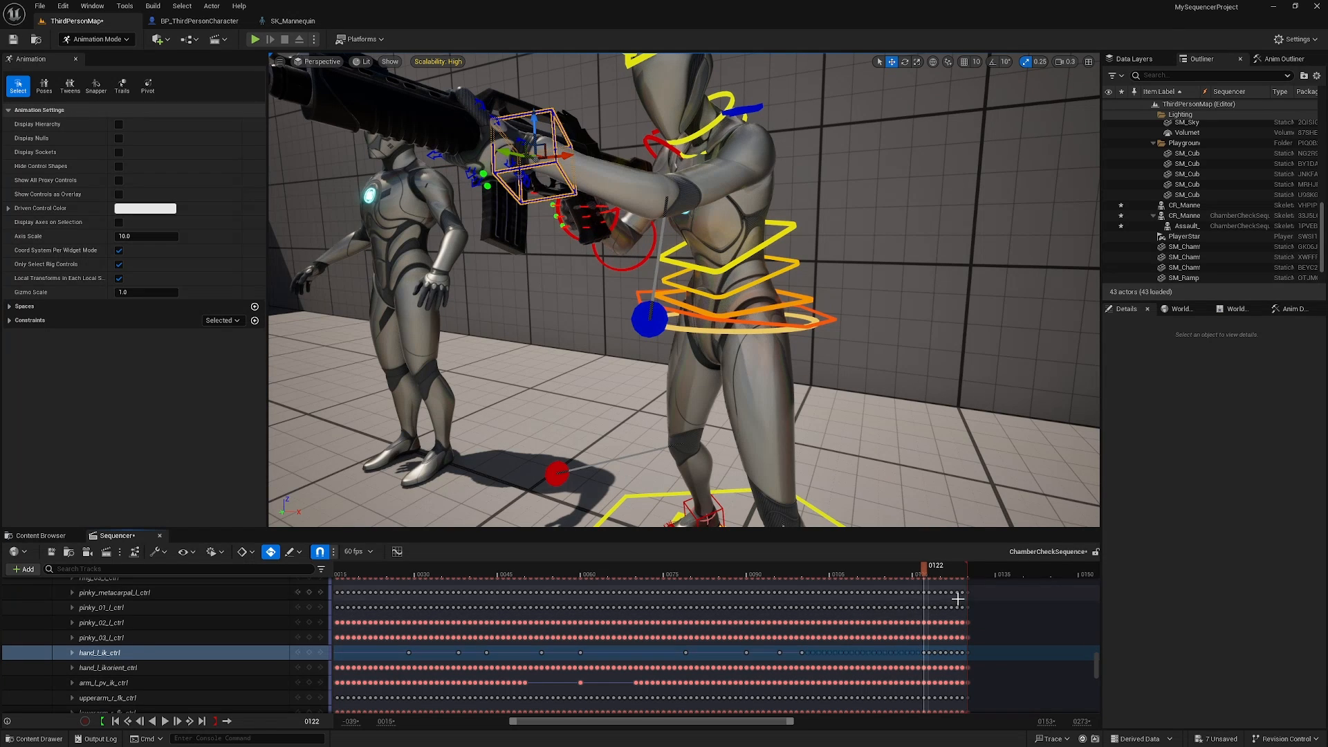
# Re-pose hand_l_ik_ctrl at frames 105 and 110 so the left hand carries the magazine up towards the rifle
pyautogui.moveTo(925, 572); pyautogui.dragTo(836, 573)
pyautogui.moveTo(693, 350); pyautogui.dragTo(606, 337)
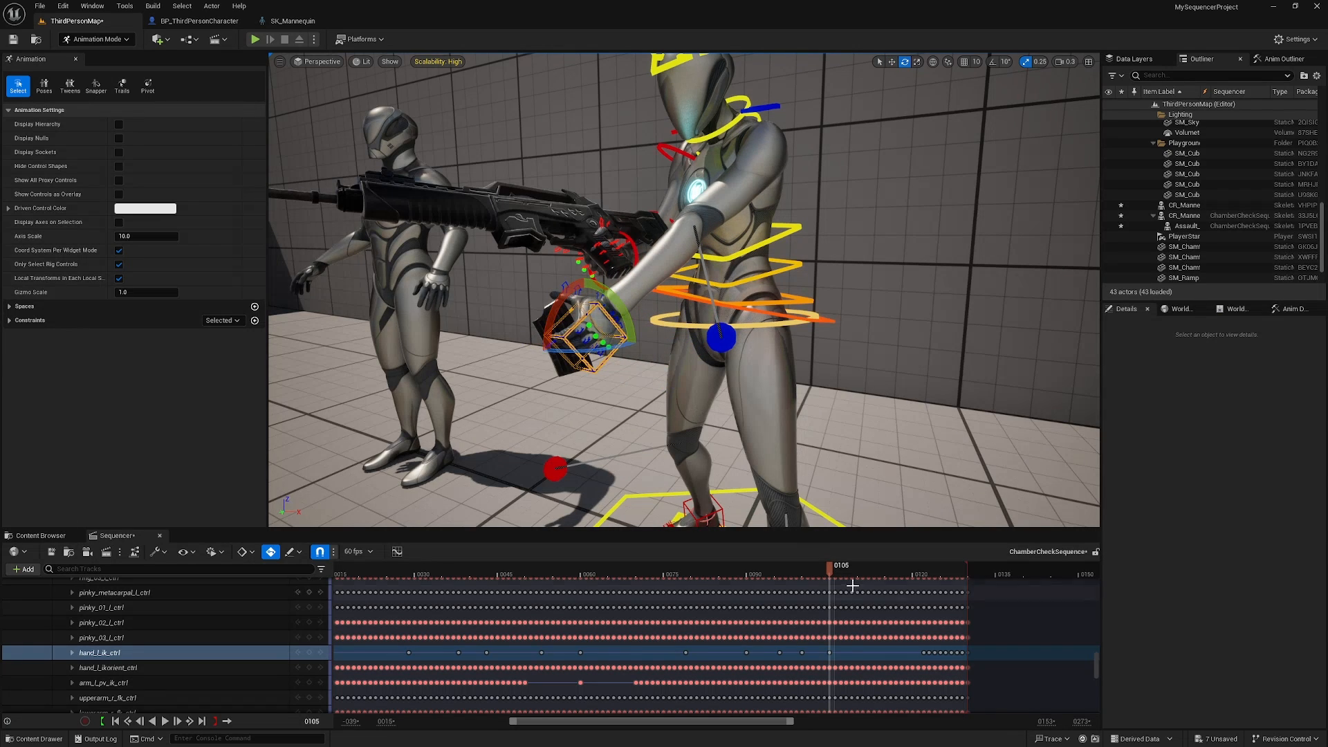
pyautogui.moveTo(836, 572); pyautogui.dragTo(862, 567)
pyautogui.moveTo(796, 415); pyautogui.dragTo(861, 380, button='right')
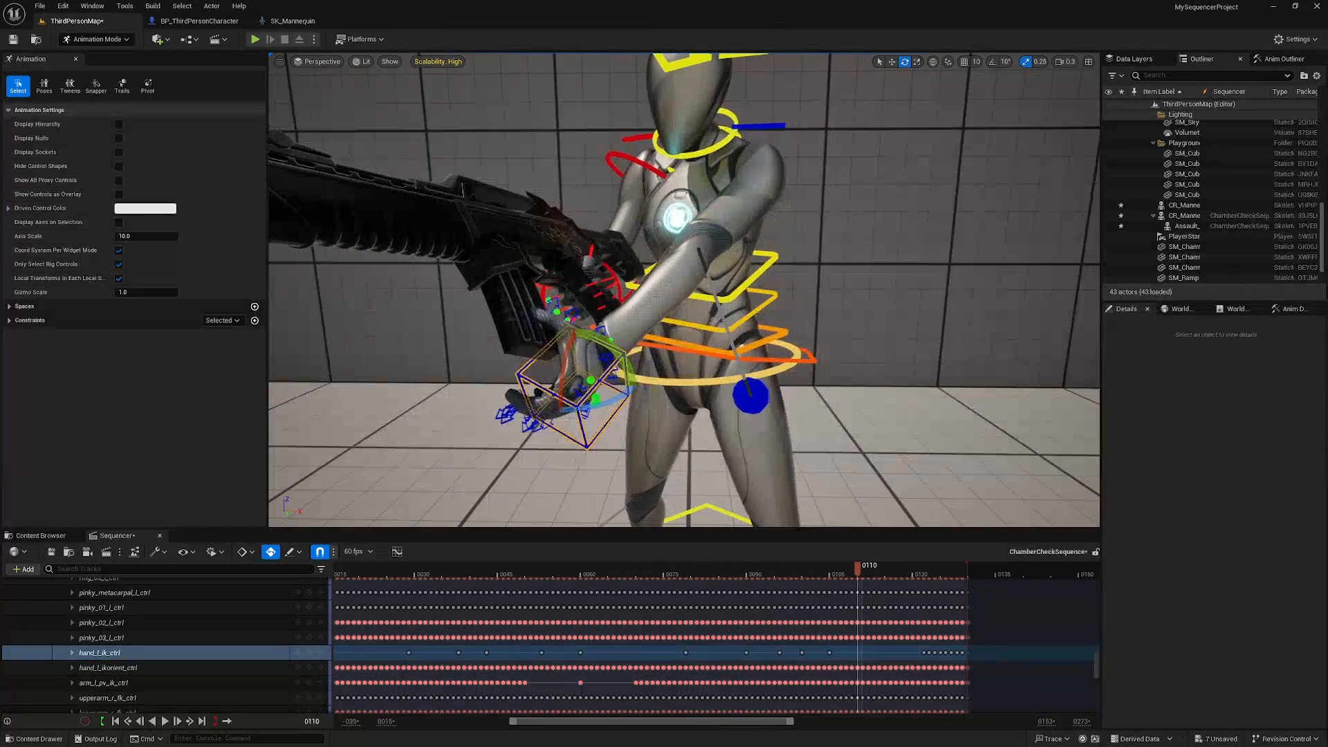
pyautogui.moveTo(579, 352); pyautogui.dragTo(577, 286)
pyautogui.moveTo(598, 355); pyautogui.dragTo(557, 356, button='right')
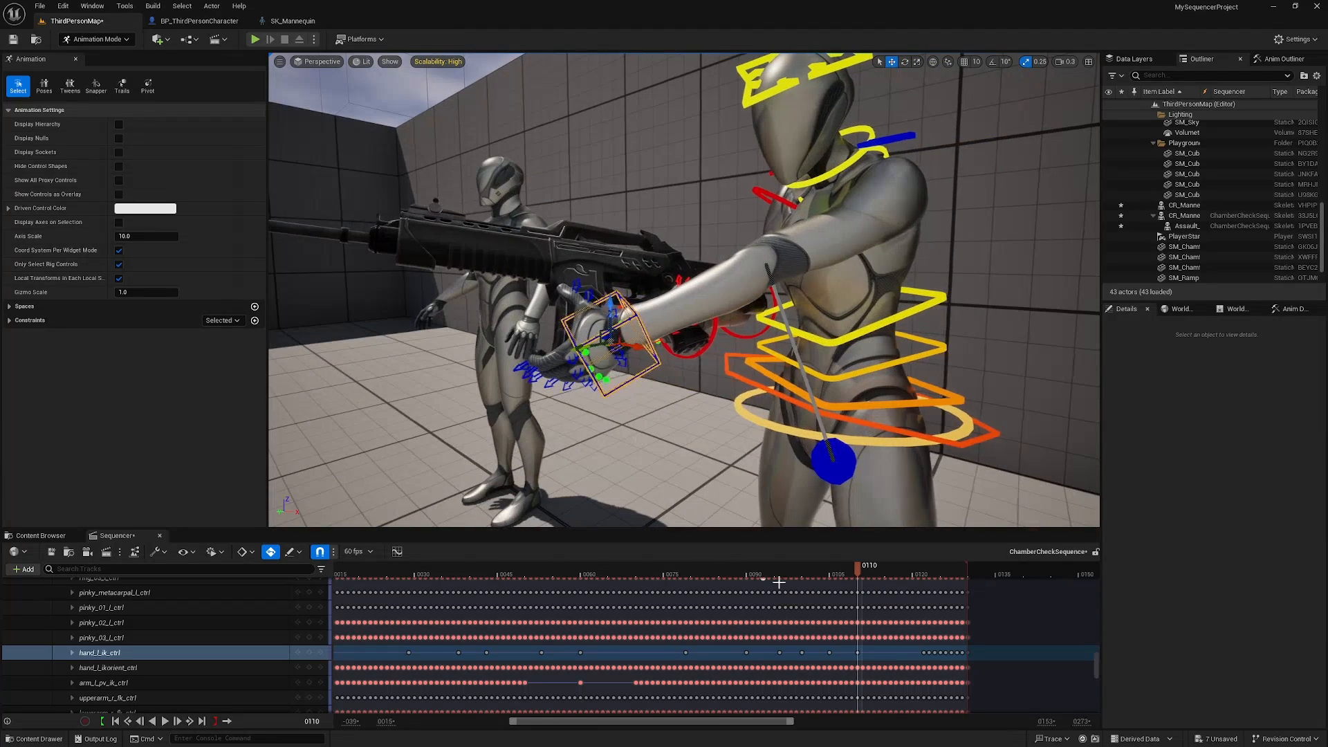
# Scrub through the sequence back to frame 0 to check the left hand's motion during the reload
pyautogui.moveTo(862, 569); pyautogui.dragTo(614, 585)
pyautogui.press('s')
pyautogui.moveTo(786, 376); pyautogui.dragTo(723, 467, button='right')
pyautogui.moveTo(613, 571); pyautogui.dragTo(433, 597)
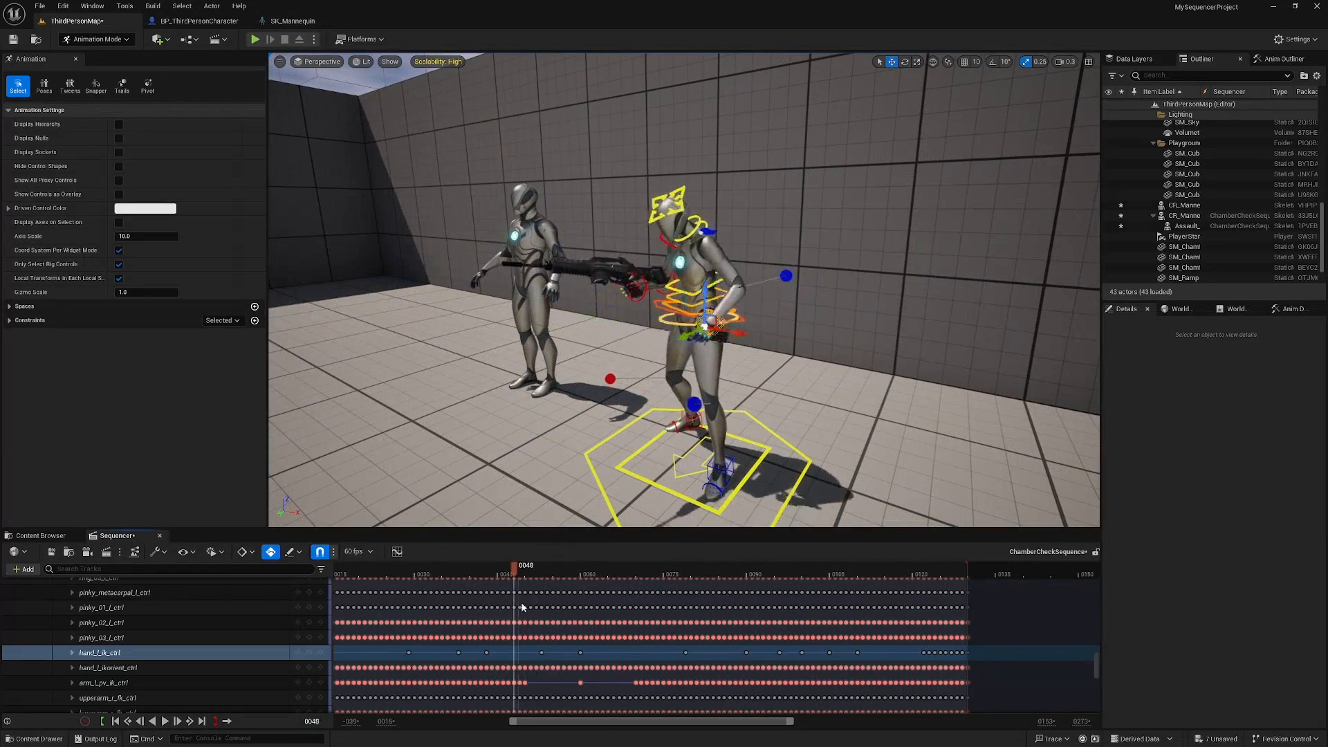
pyautogui.moveTo(521, 607); pyautogui.dragTo(608, 608)
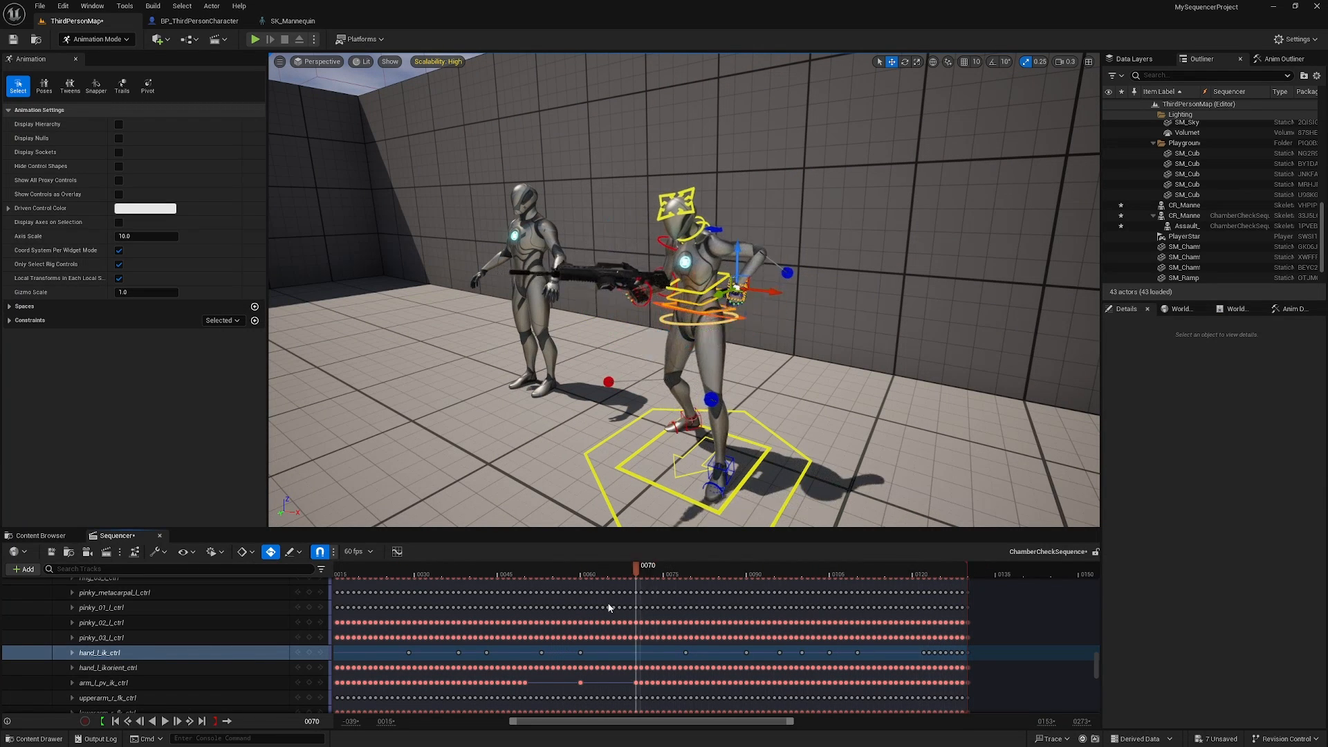
pyautogui.moveTo(422, 603)
pyautogui.mouseDown()
pyautogui.moveTo(375, 603)
pyautogui.moveTo(415, 609)
pyautogui.mouseUp()
pyautogui.moveTo(514, 723); pyautogui.dragTo(476, 734)
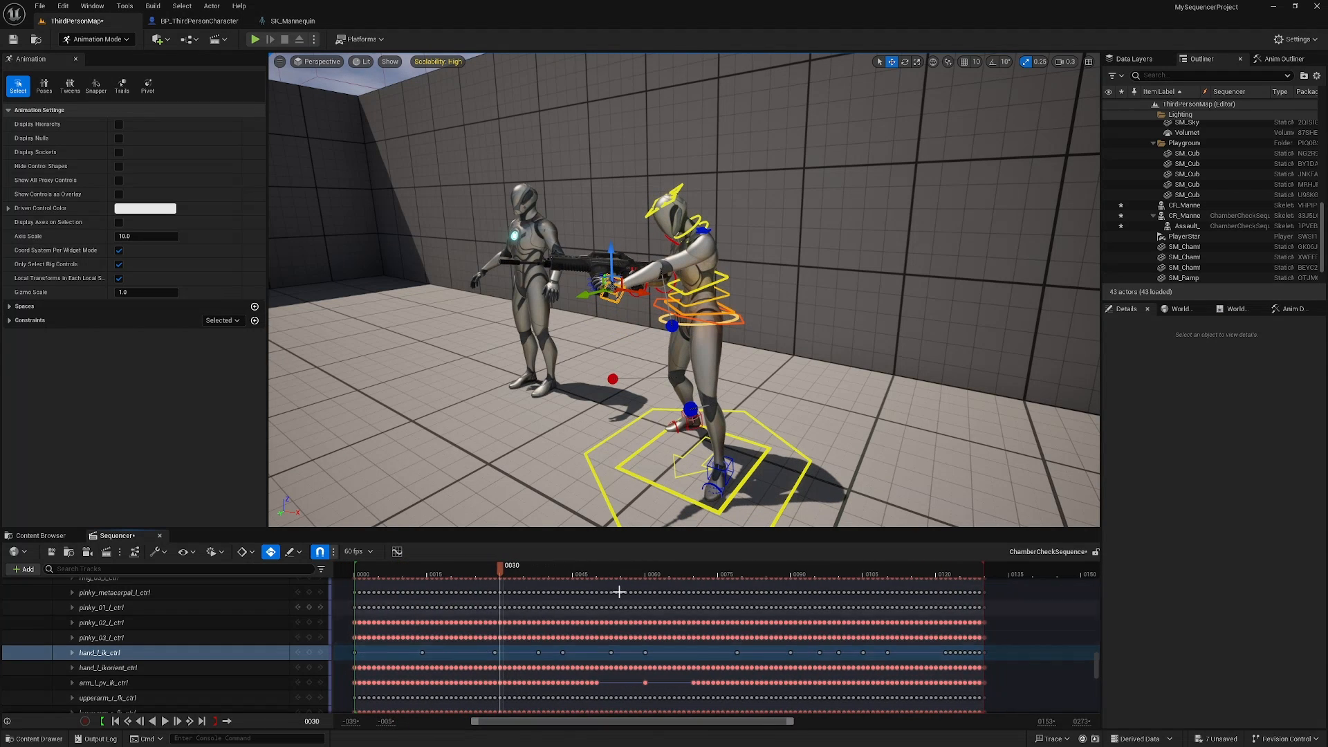
pyautogui.moveTo(503, 595); pyautogui.dragTo(354, 624)
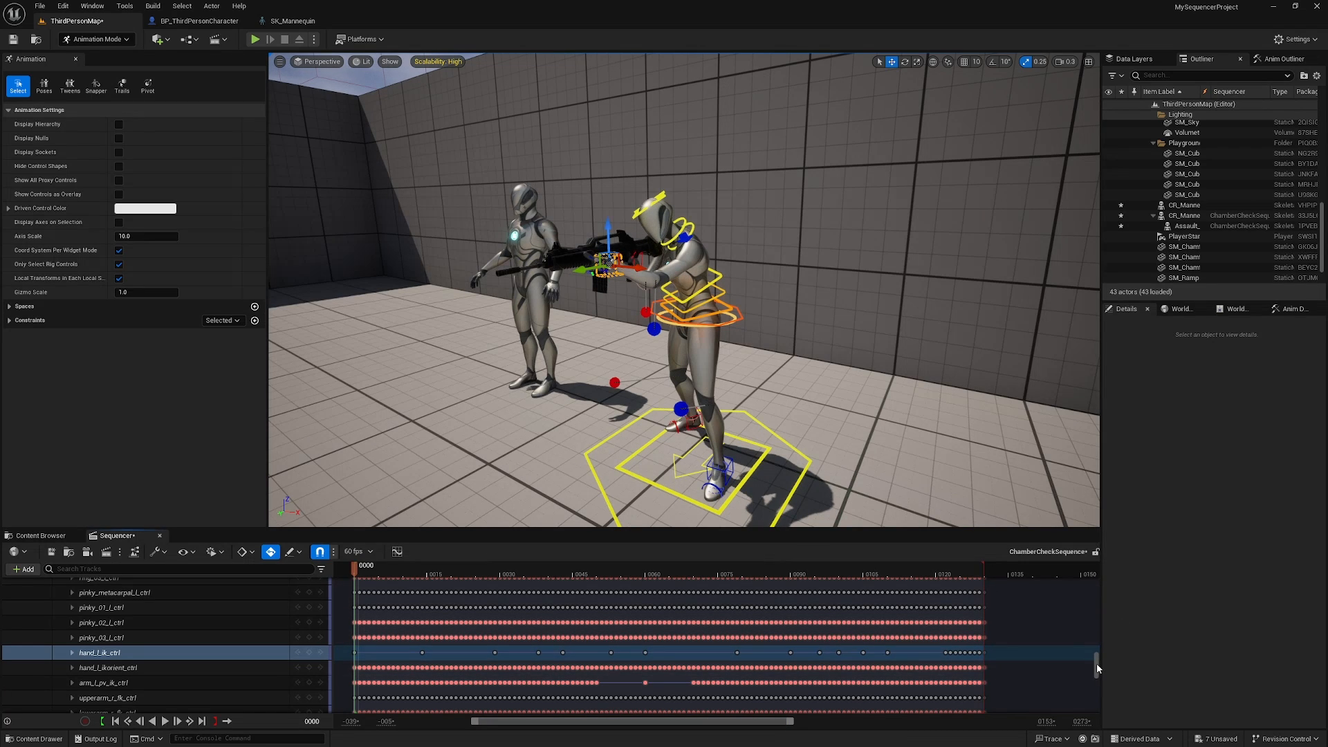
# Bake CR_Mannequin_Body2 to an animation sequence named Reload_Sequence in the Mannequins Meshes folder, using the default export options
pyautogui.moveTo(1097, 663); pyautogui.dragTo(1106, 577)
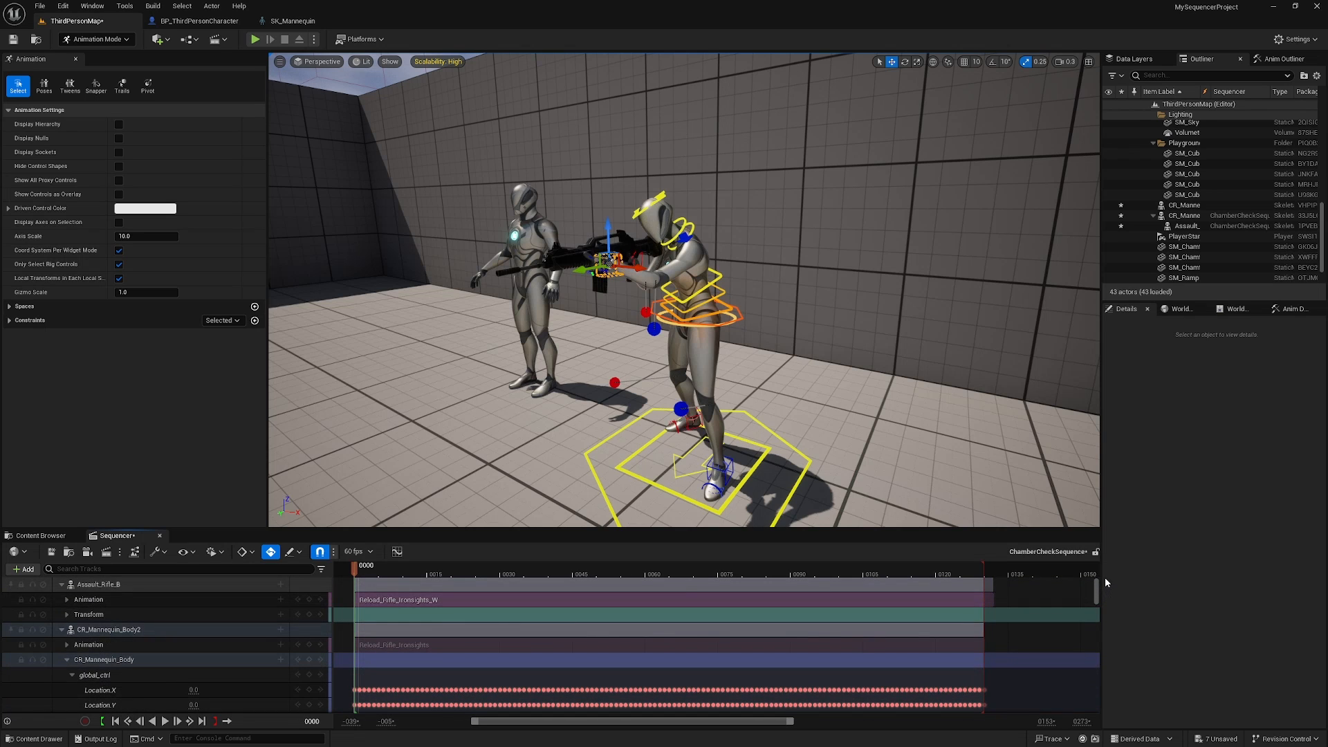
pyautogui.rightClick(117, 631)
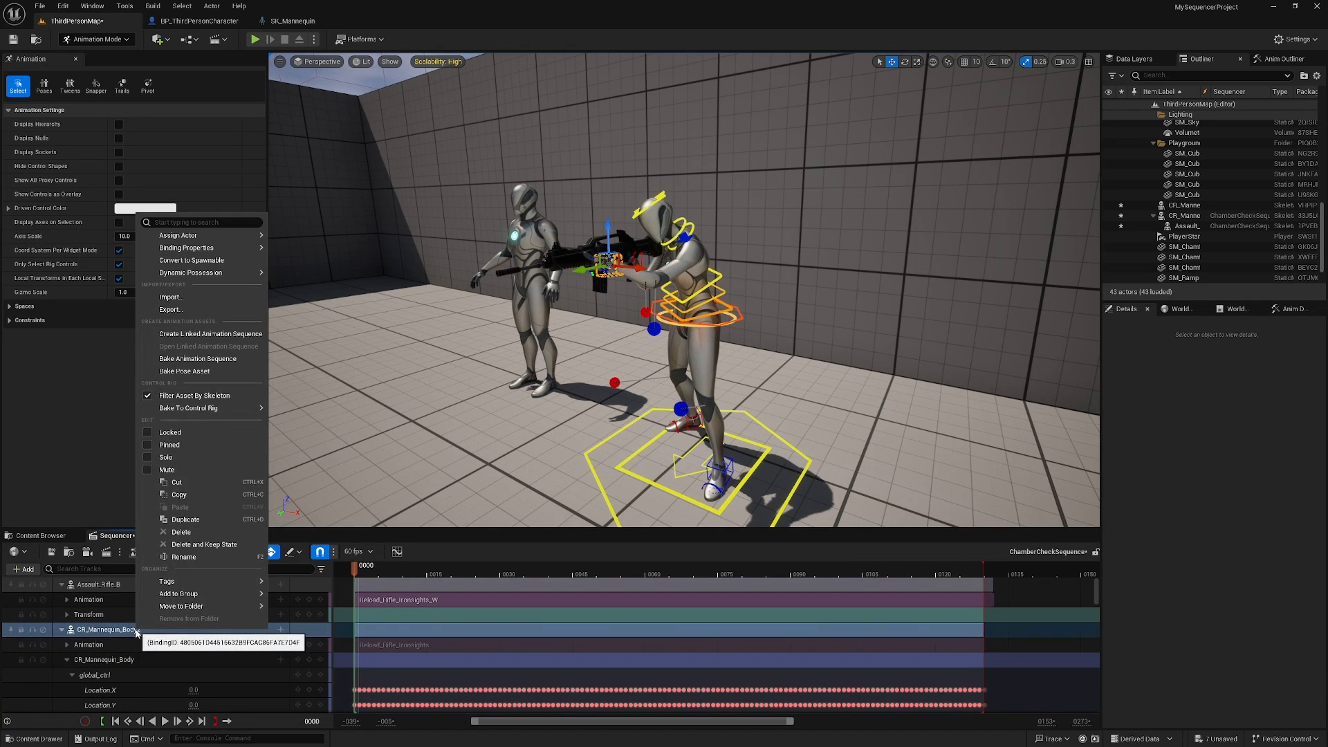
pyautogui.click(216, 360)
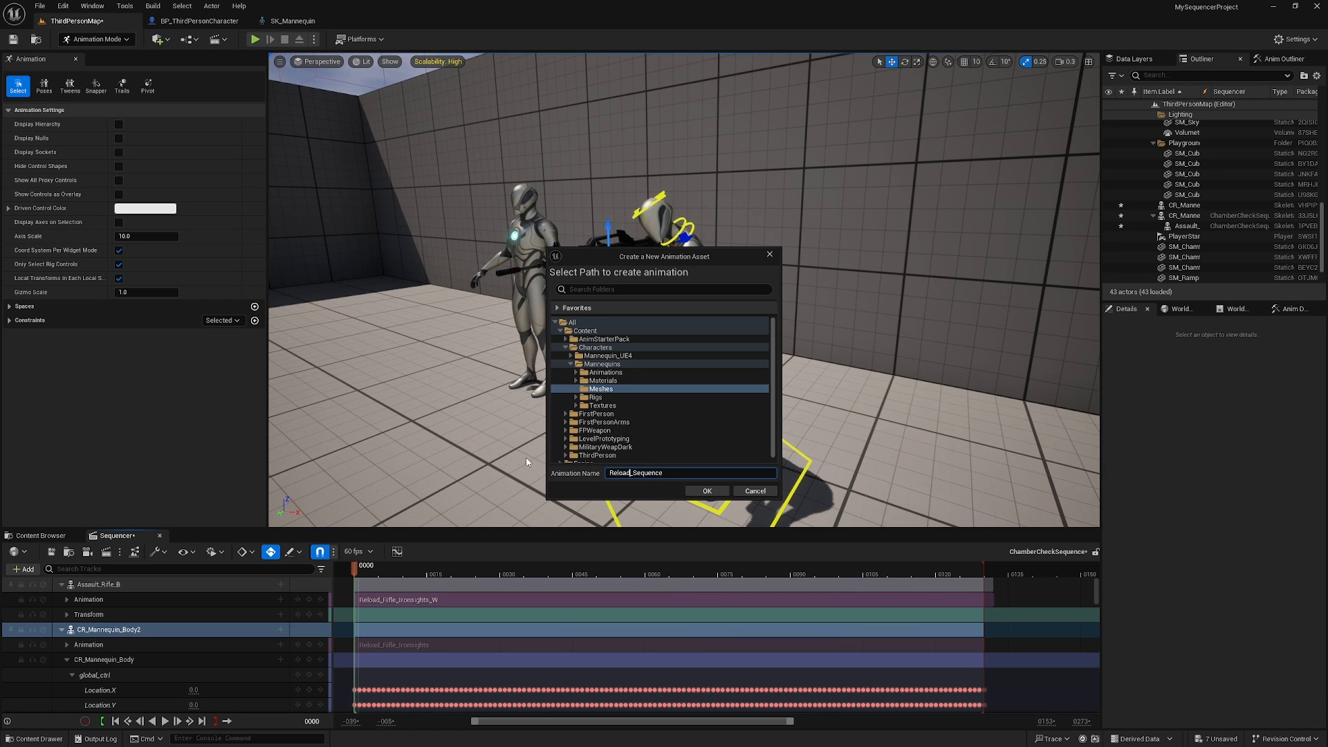
pyautogui.click(706, 492)
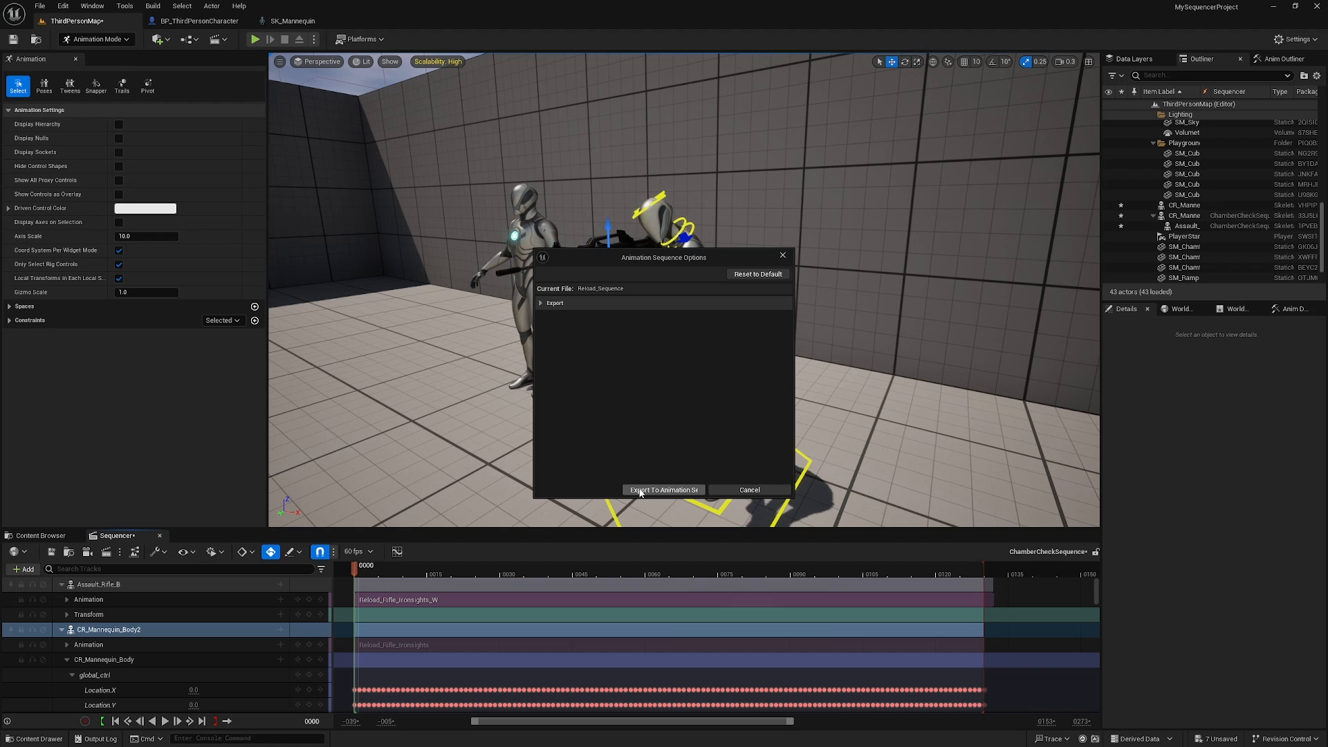
pyautogui.click(700, 492)
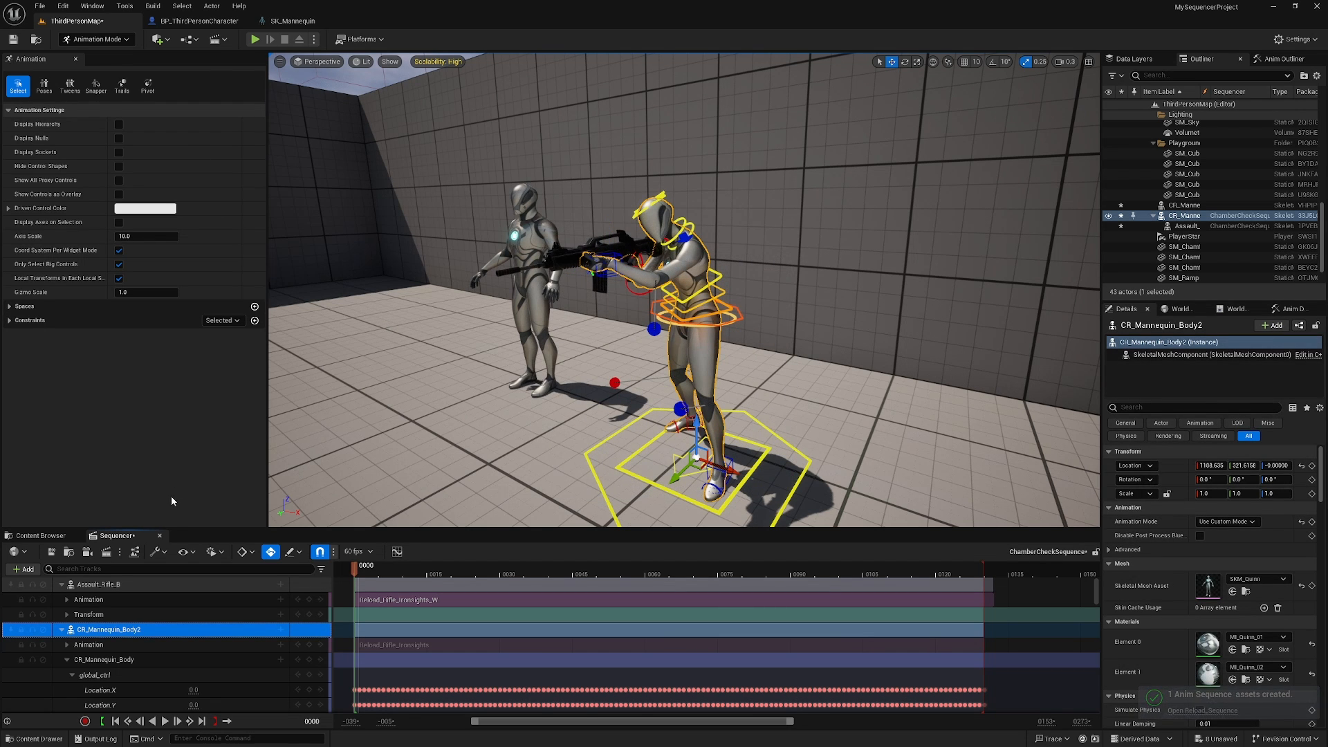
# Search the Content folder for "reload sequence" and show the Reload_Sequence asset in its containing folder
pyautogui.click(41, 535)
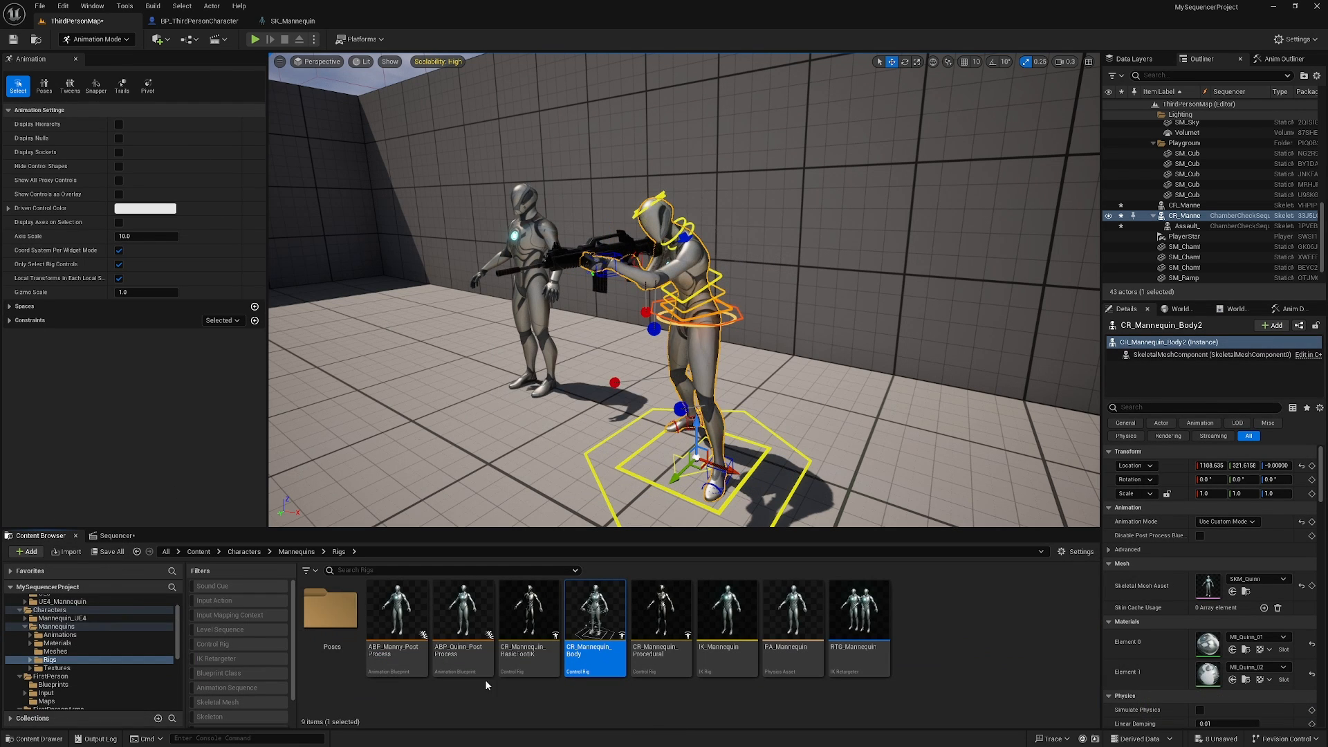
pyautogui.scroll(3, 177, 629)
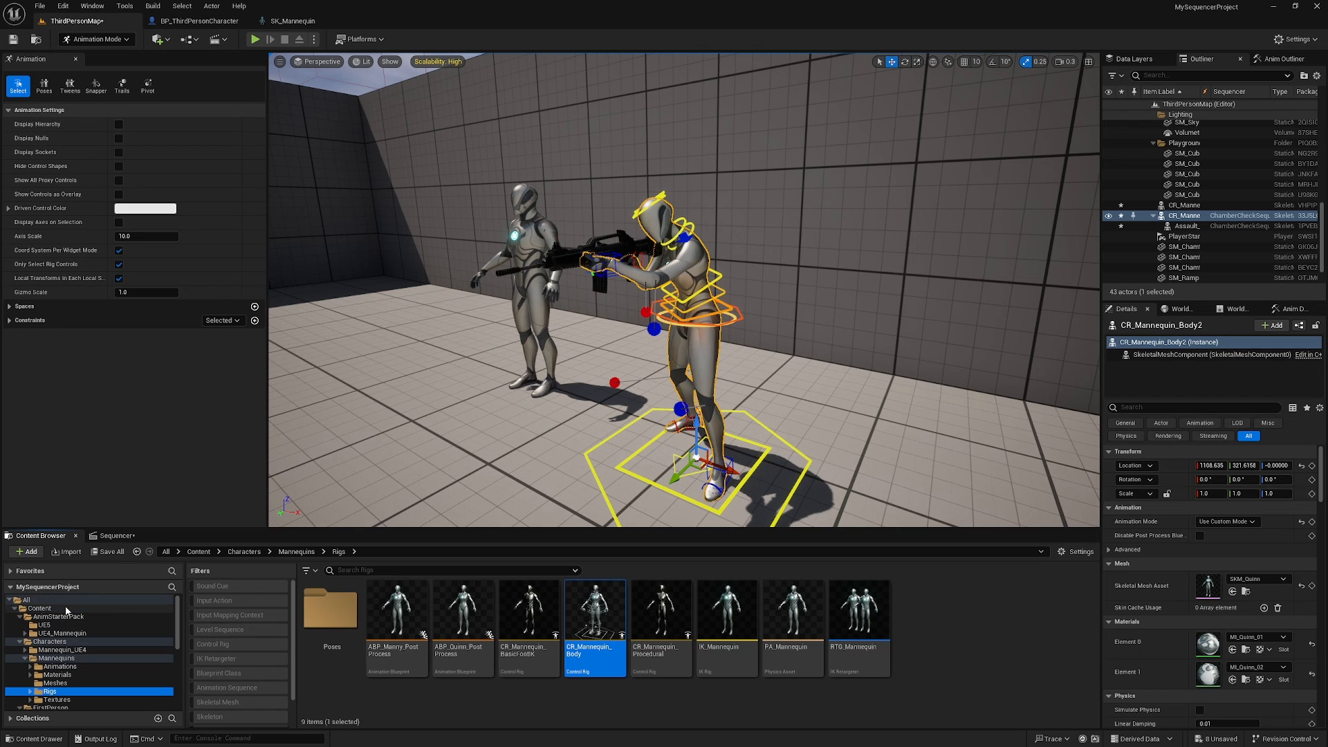
pyautogui.click(68, 610)
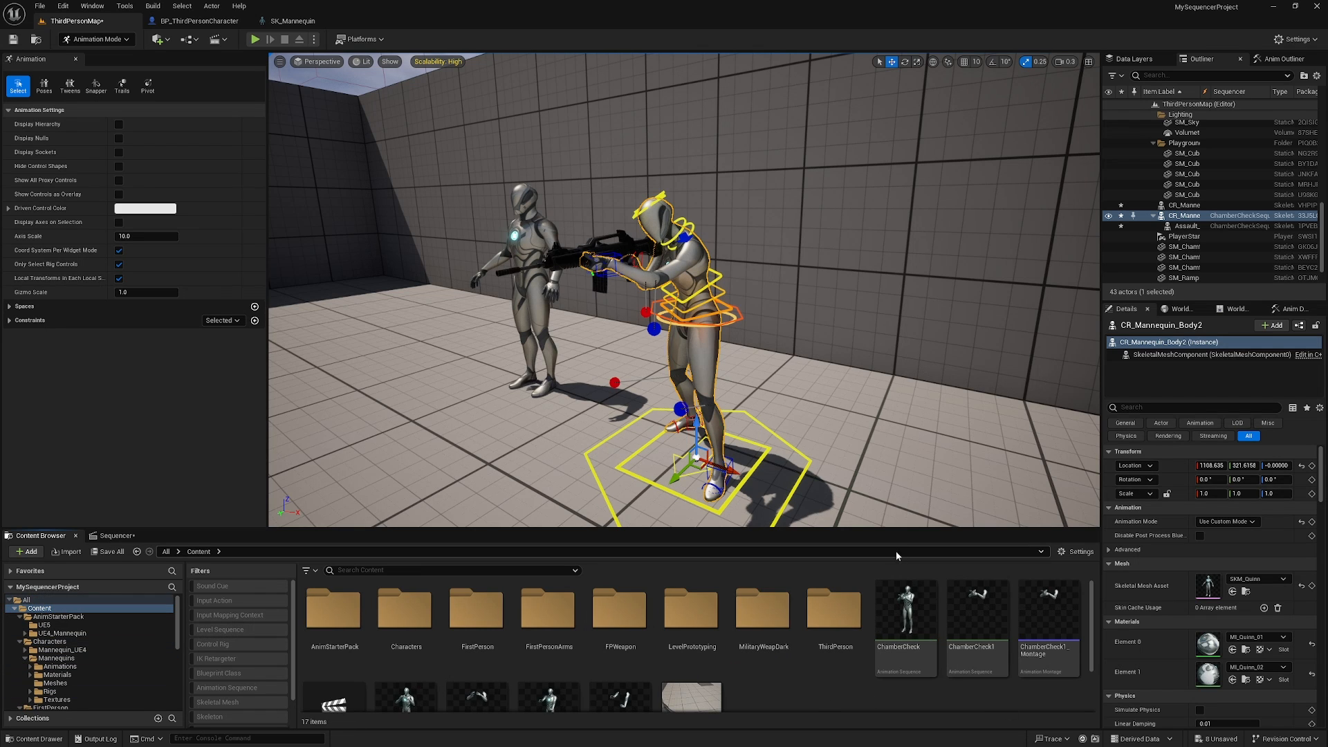
pyautogui.moveTo(927, 523); pyautogui.dragTo(927, 387)
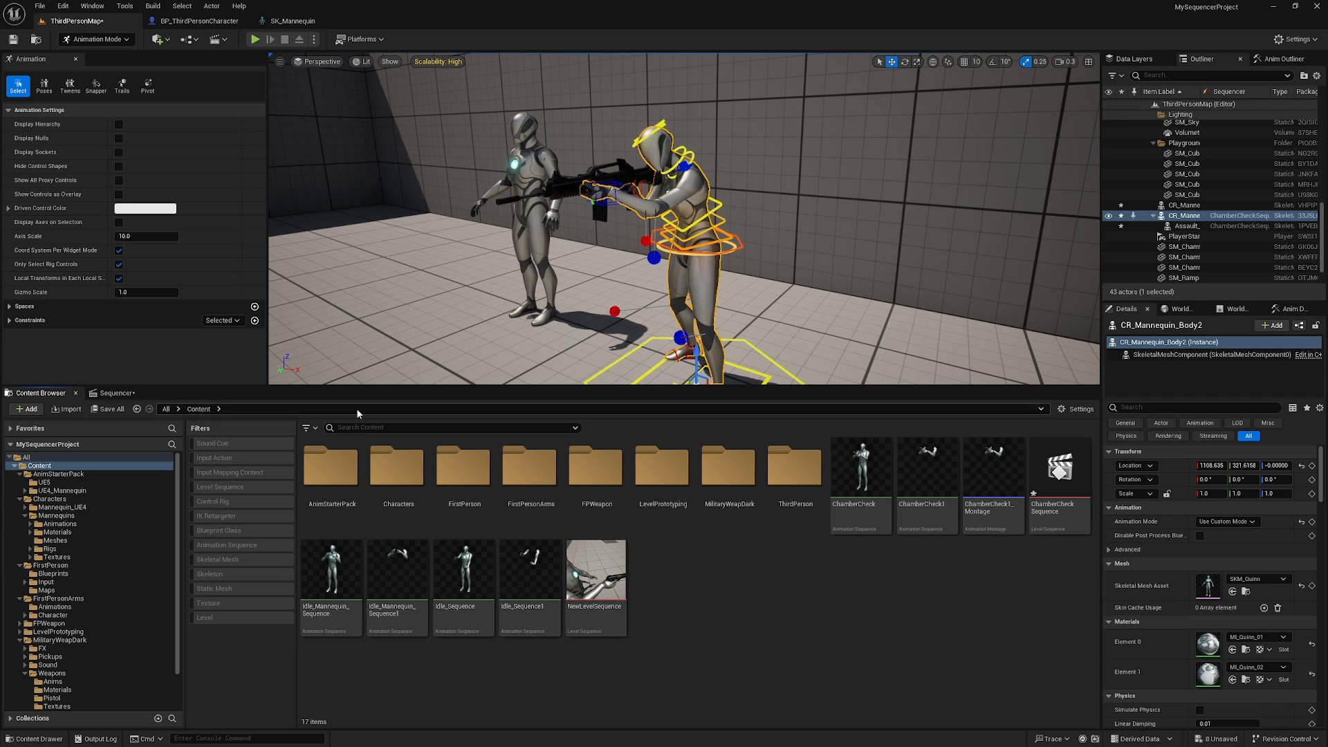
pyautogui.write('reload sequence')
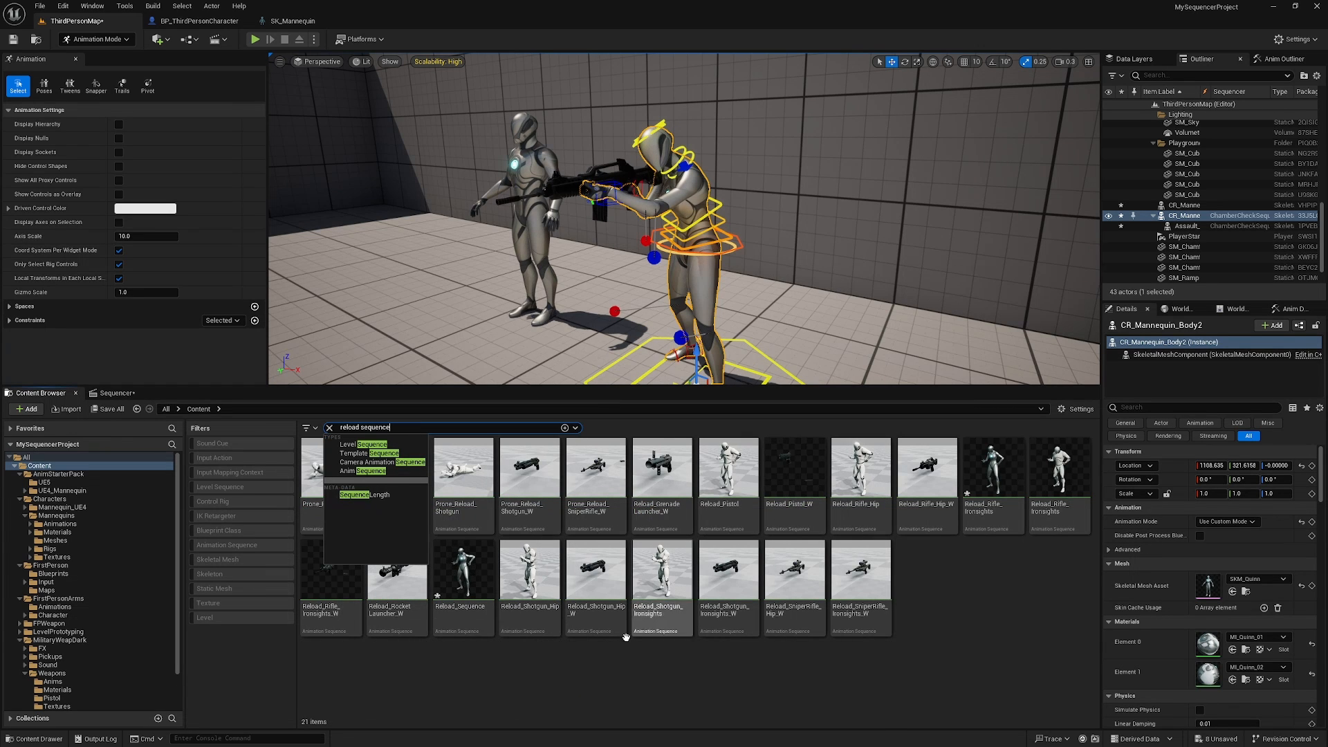
pyautogui.click(462, 588)
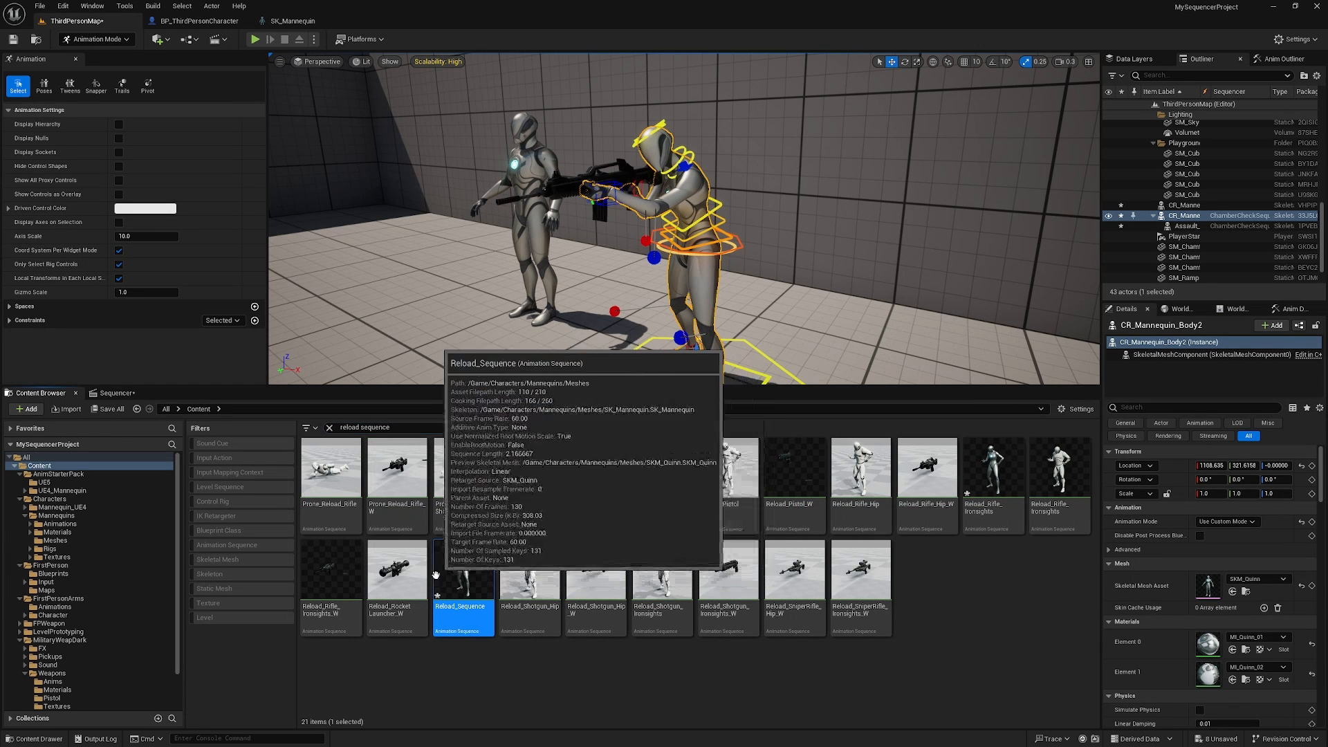
pyautogui.rightClick(464, 588)
pyautogui.click(489, 705)
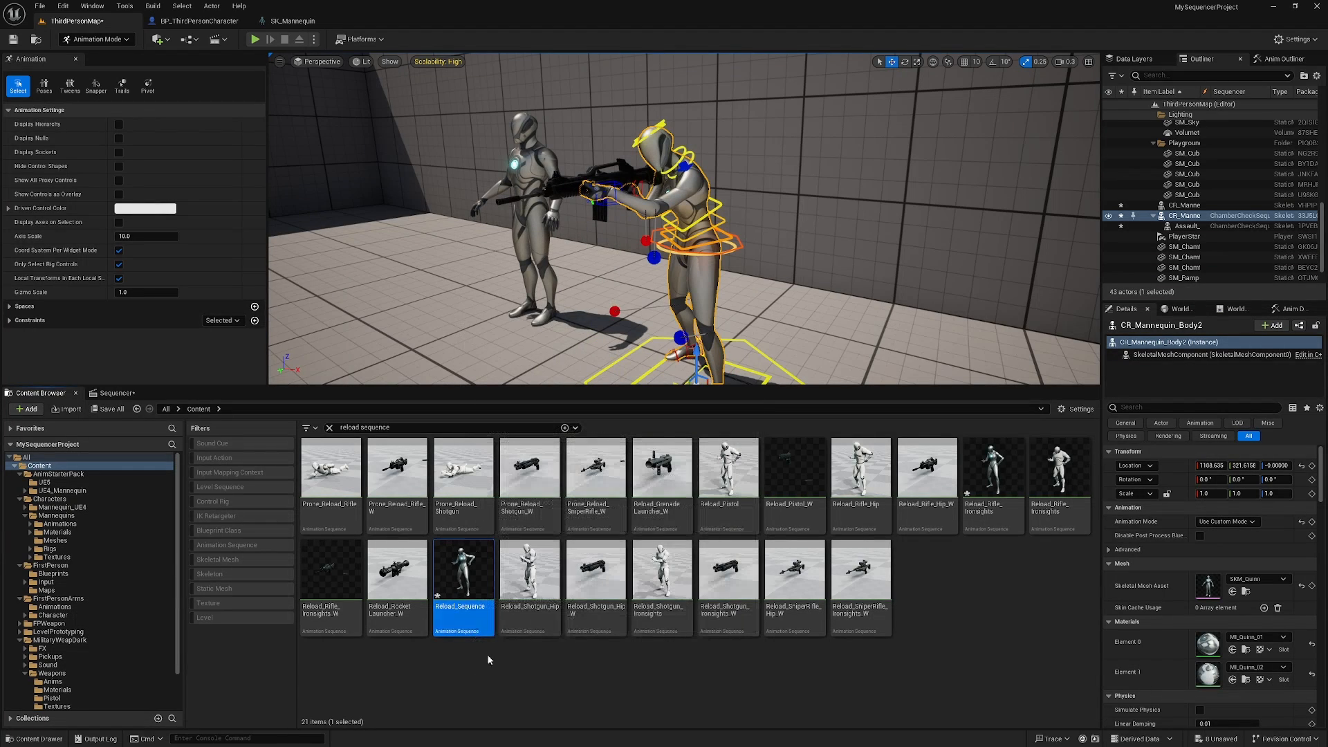
pyautogui.hotkey('ctrl', 'b')
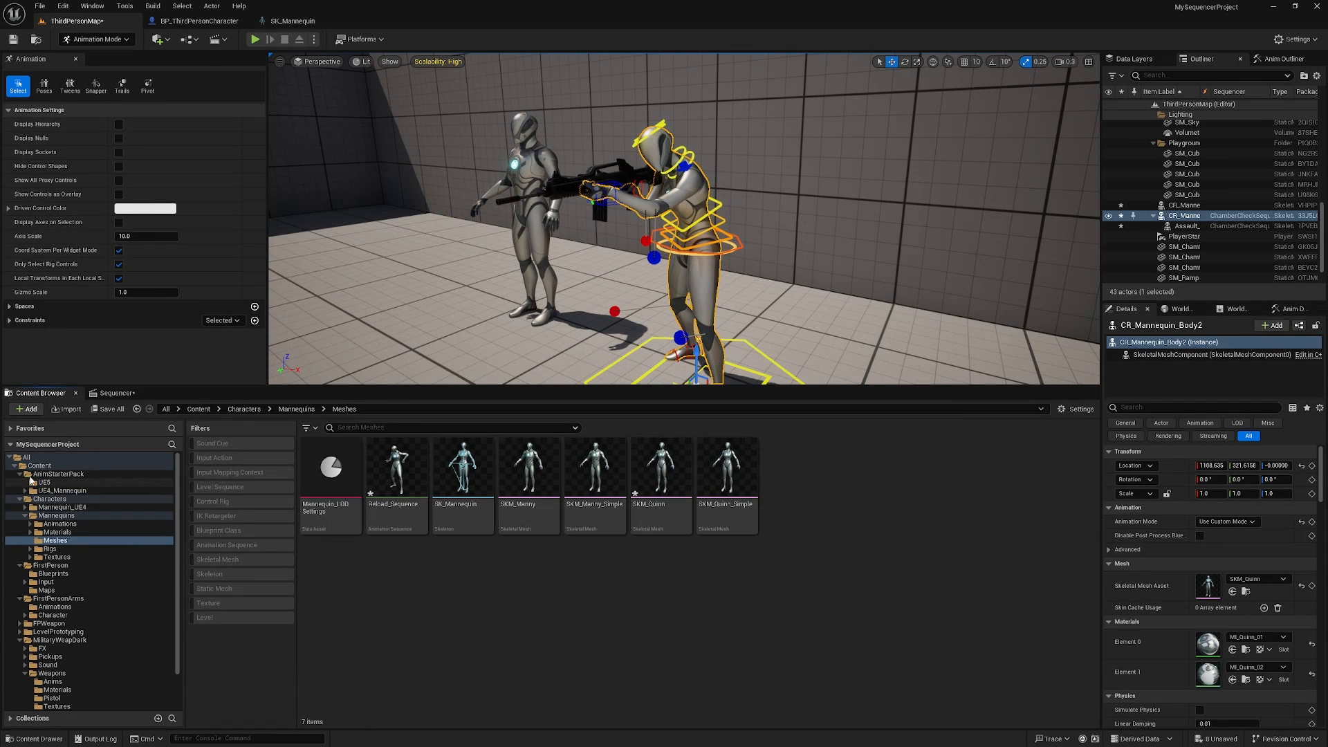
# Move Reload_Sequence from the Meshes folder to the root Content folder and open that folder
pyautogui.moveTo(397, 471); pyautogui.dragTo(48, 465)
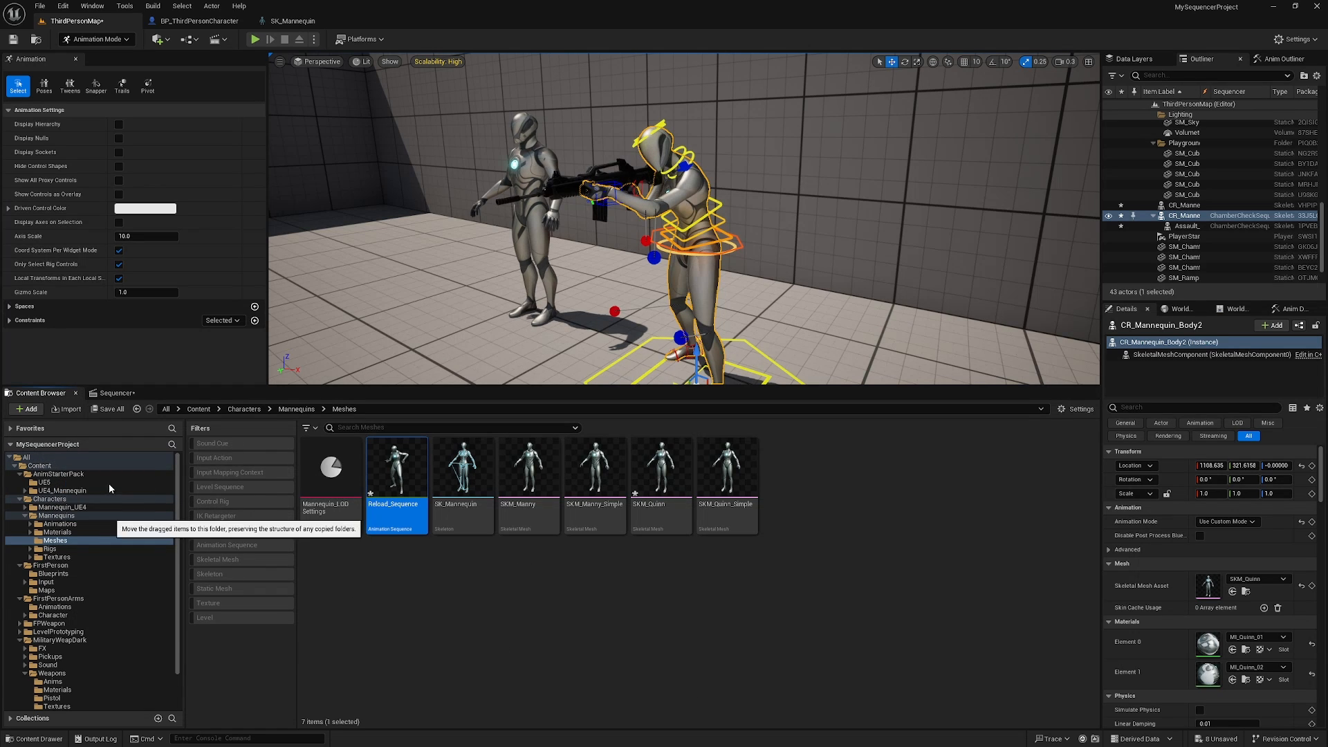
pyautogui.click(56, 472)
pyautogui.click(54, 467)
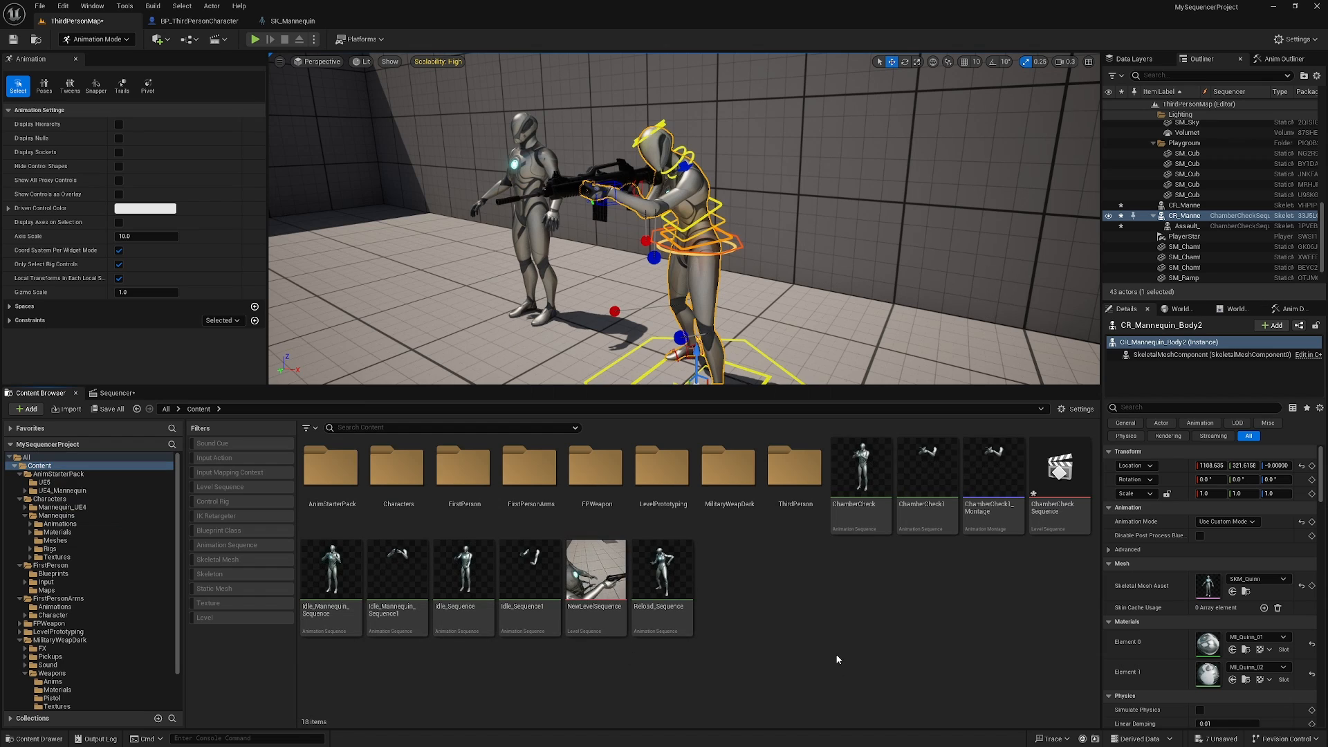
# Create an AnimMontage from Reload_Sequence and open it for editing
pyautogui.doubleClick(668, 581)
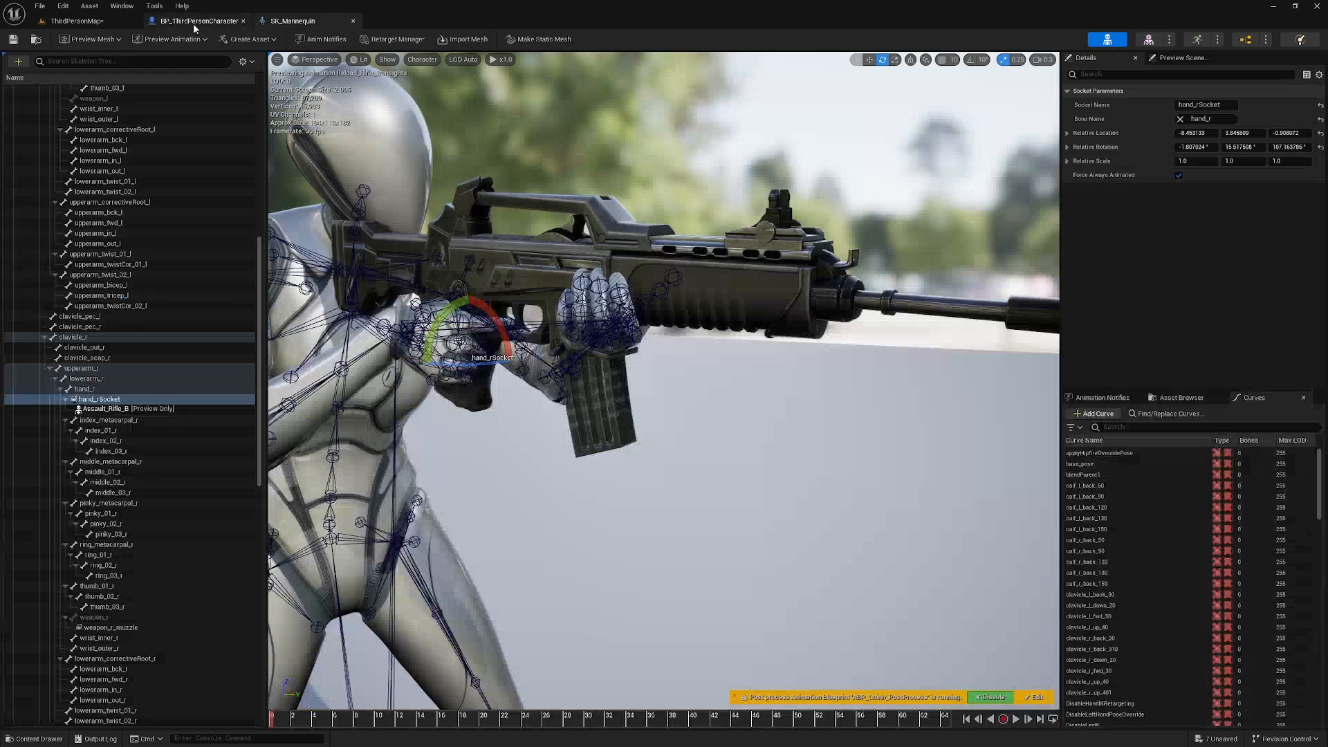
pyautogui.click(76, 21)
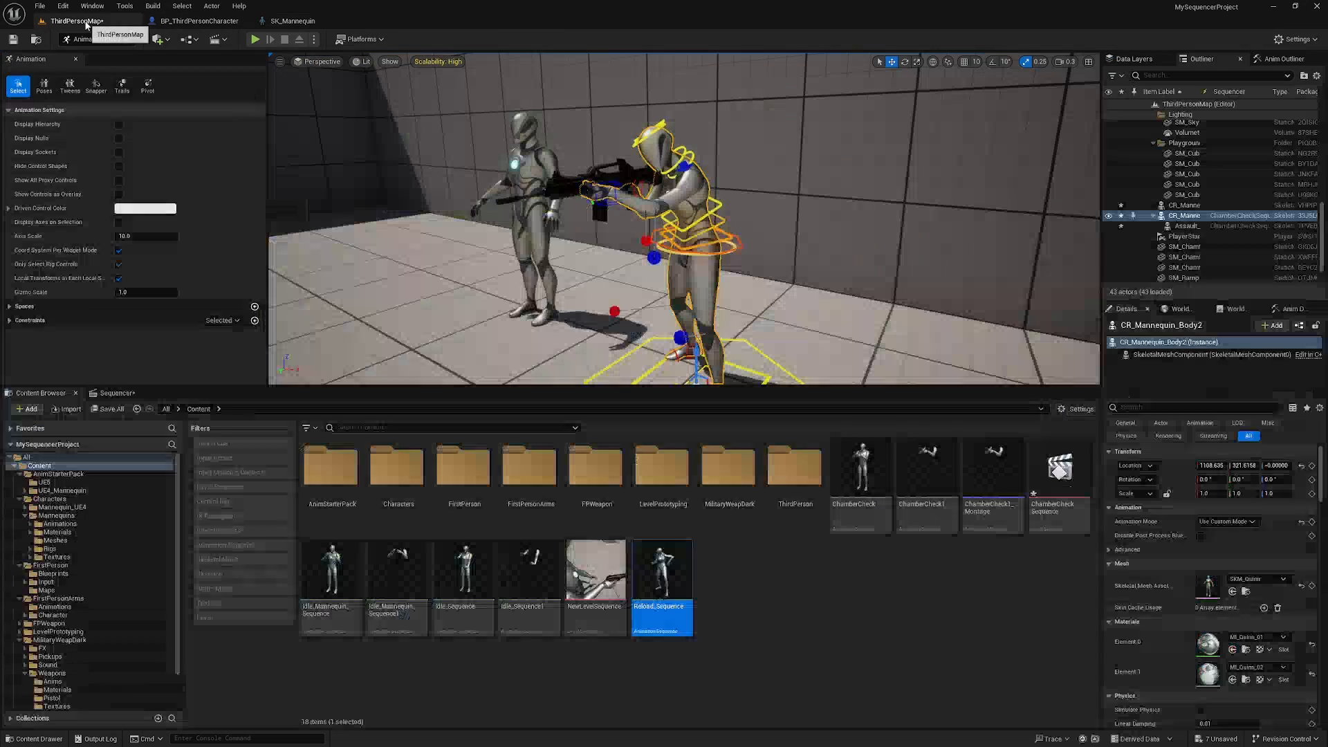
pyautogui.rightClick(668, 582)
pyautogui.moveTo(722, 279)
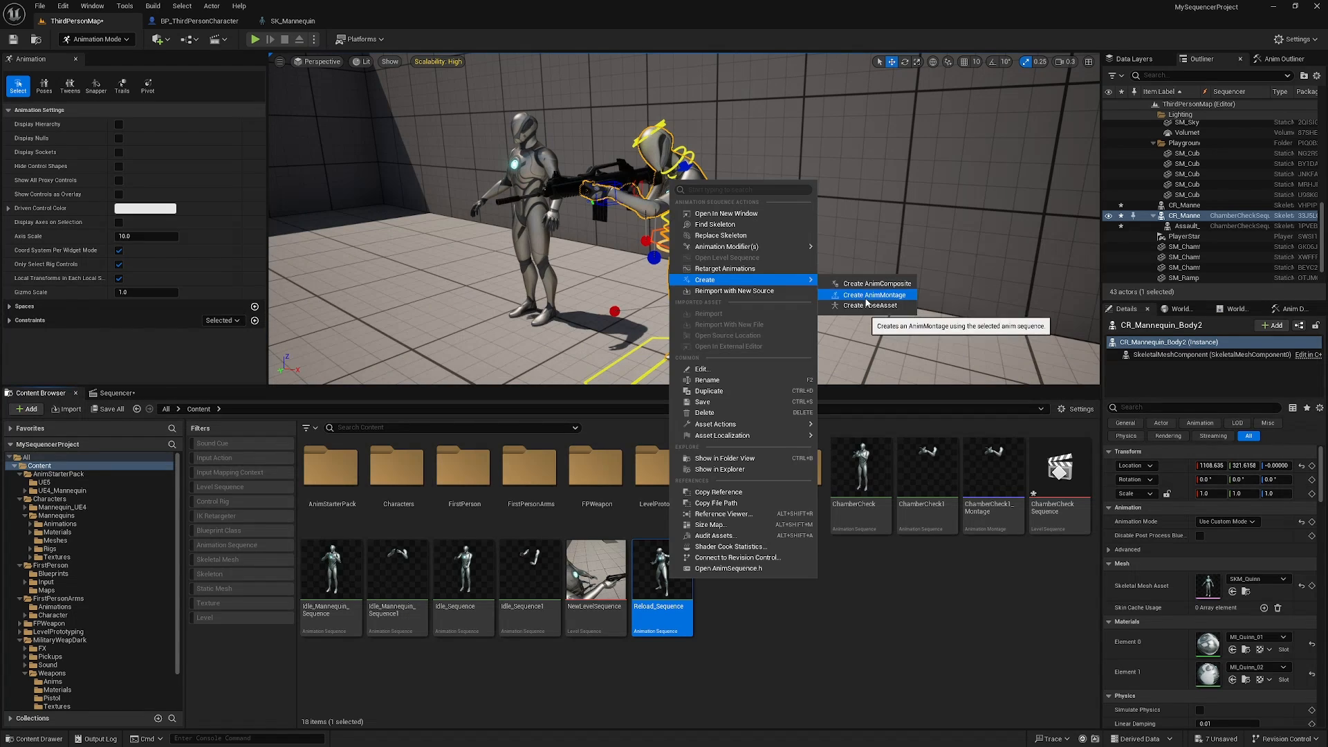
pyautogui.click(865, 295)
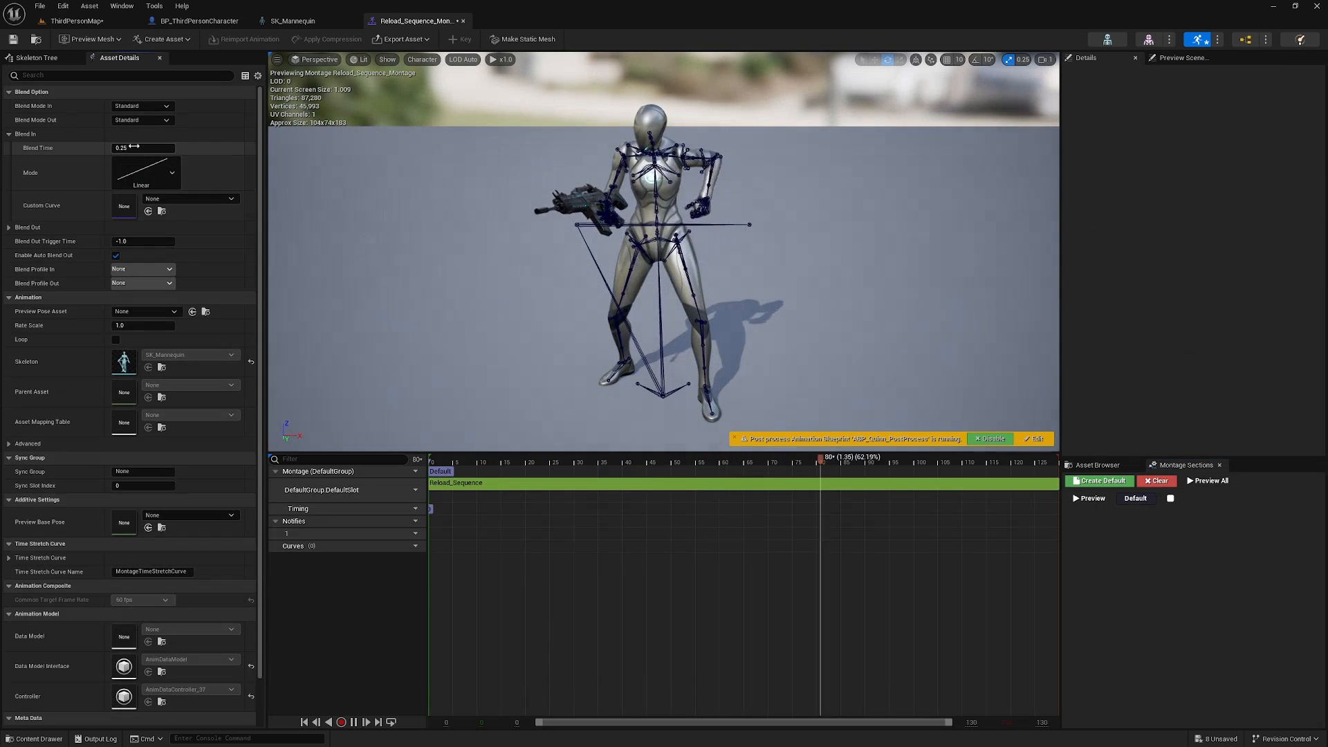
# Set the montage's Blend In time to 0.01 and its Blend Out Trigger Time to 0.01
pyautogui.click(141, 147)
pyautogui.write('0')
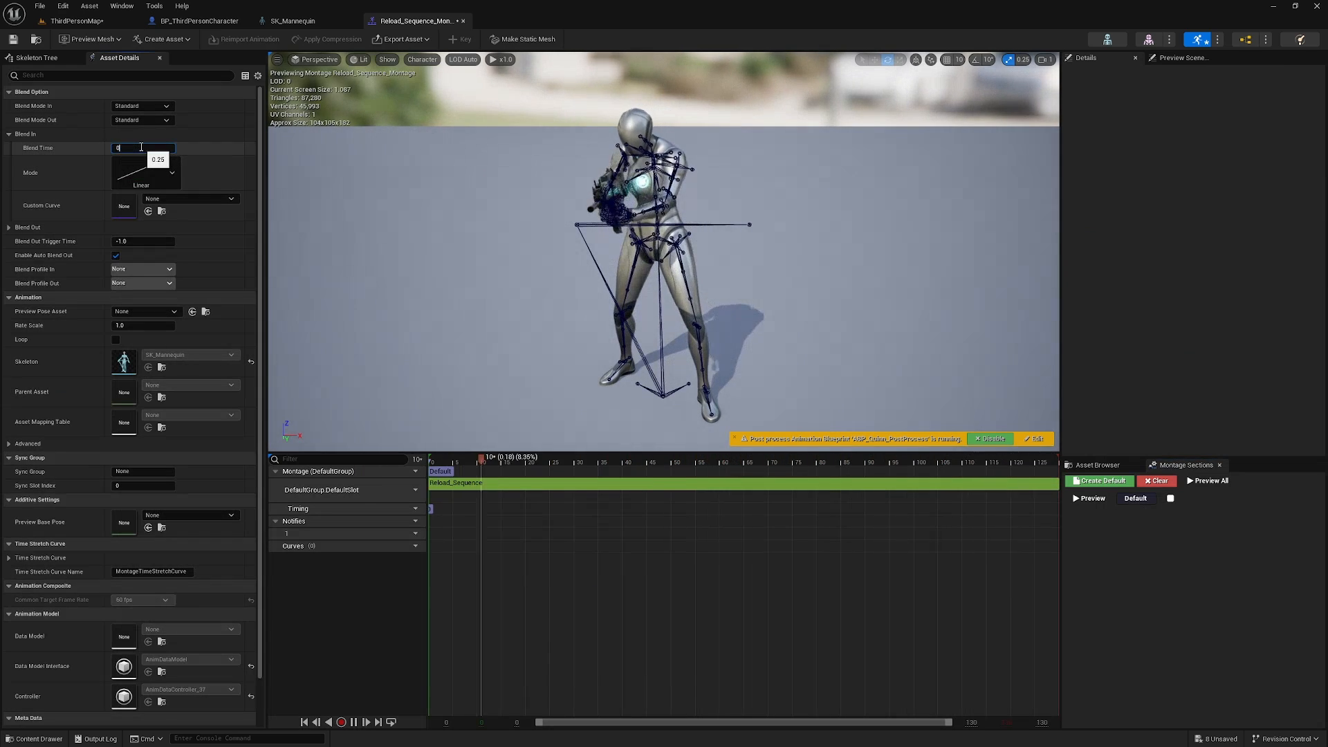
pyautogui.write('.1')
pyautogui.press('Return')
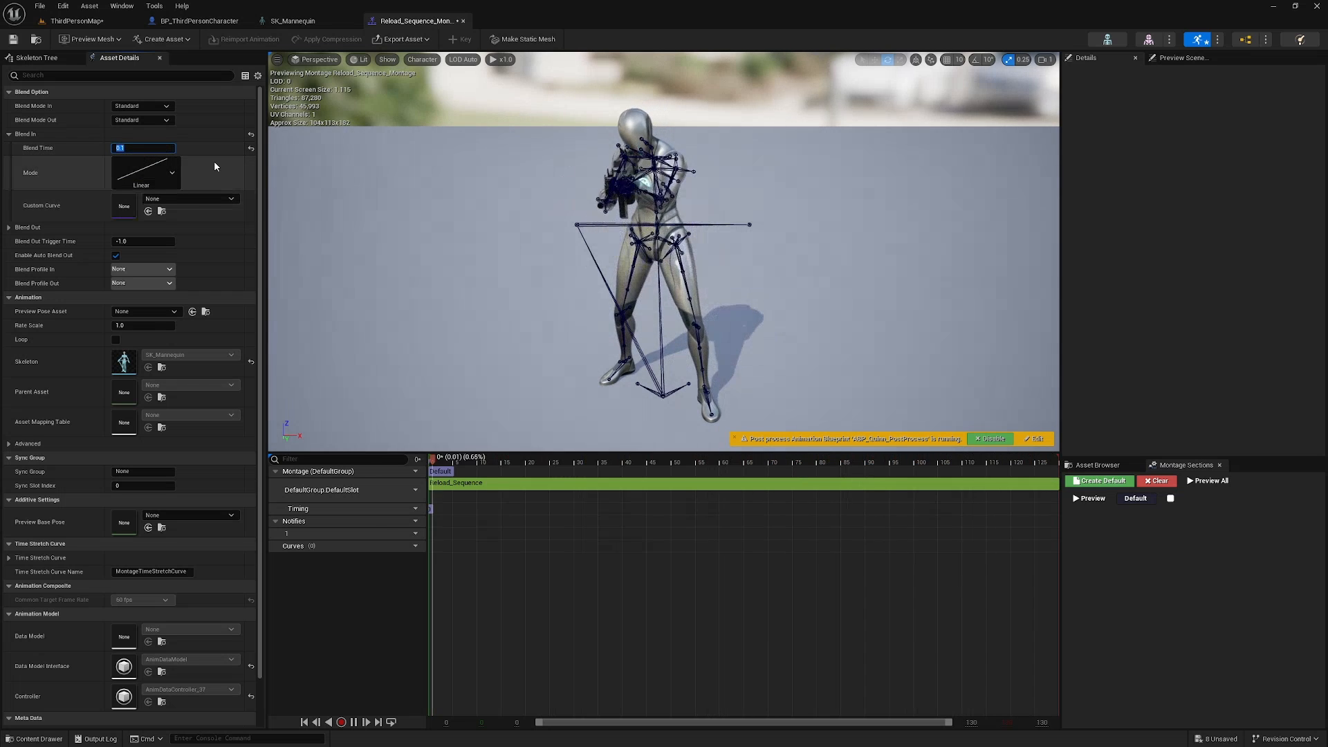
pyautogui.write('0.01')
pyautogui.click(138, 243)
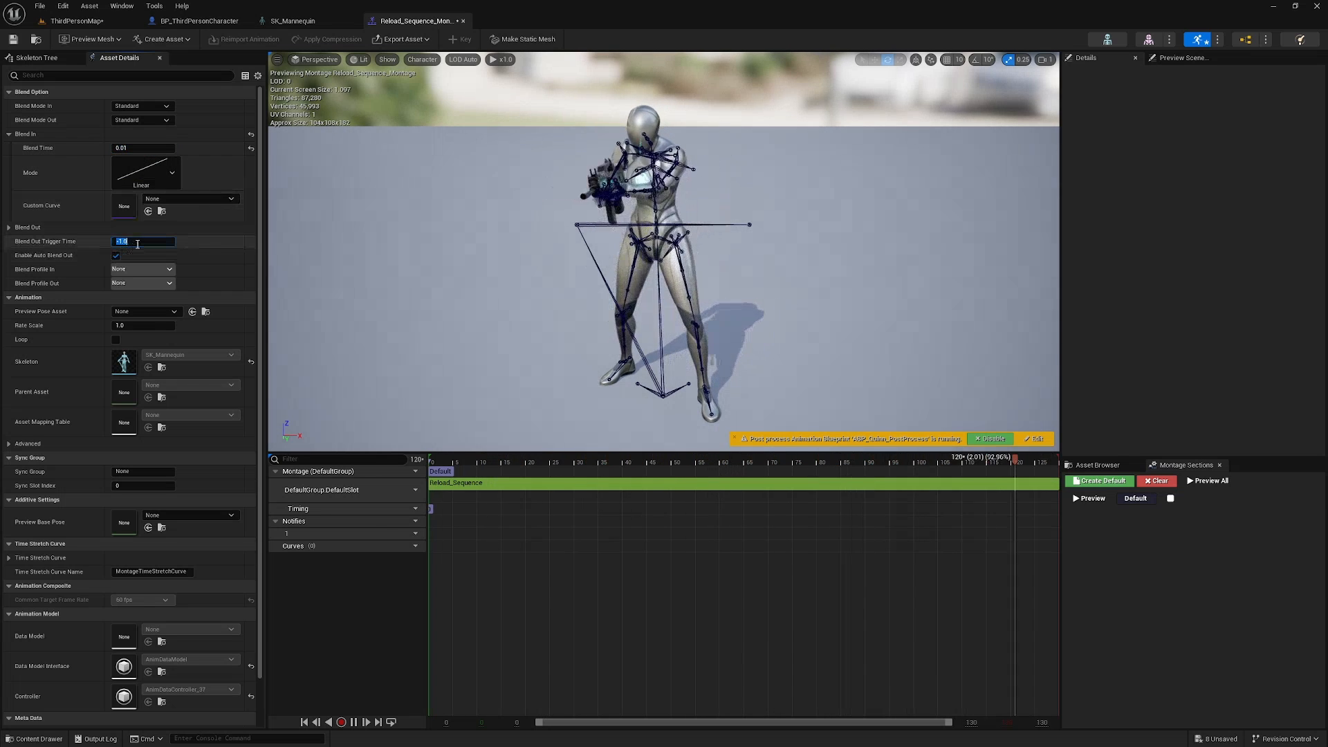
pyautogui.write('0.01')
pyautogui.press('Return')
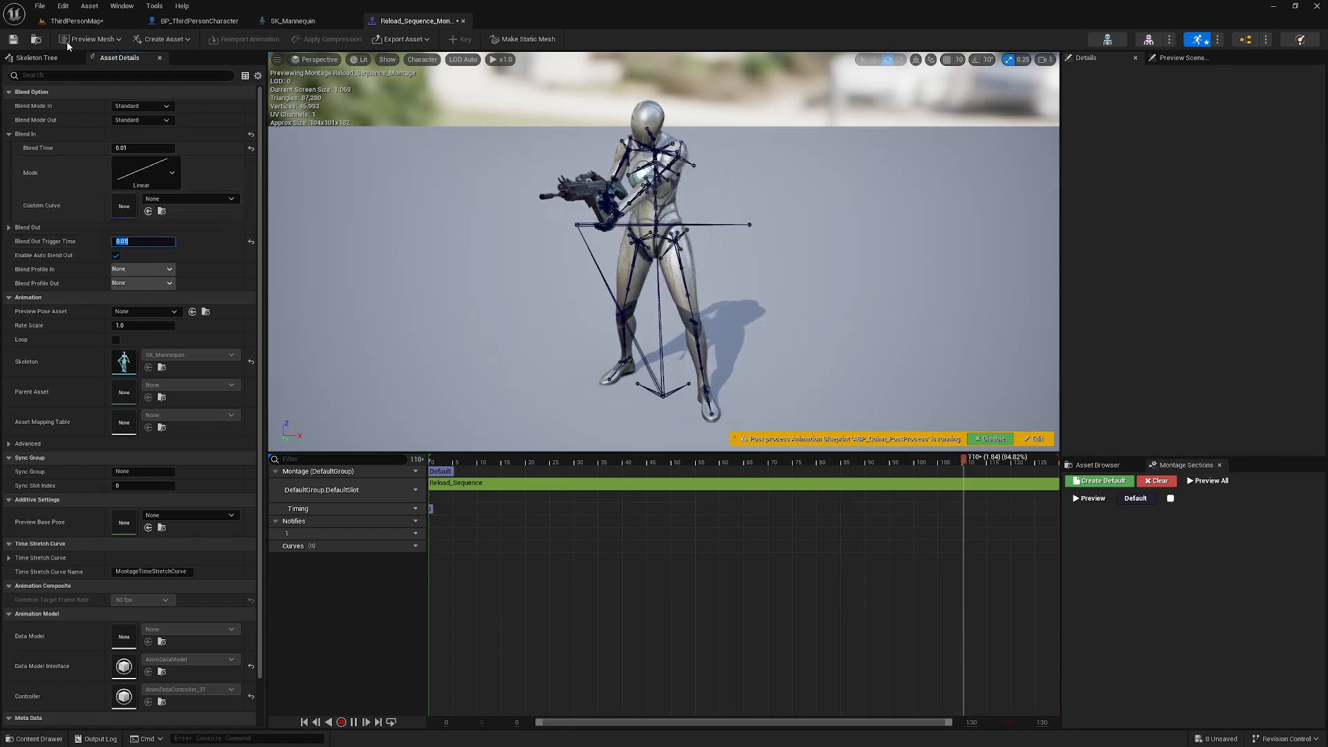
# In the BP_ThirdPersonCharacter event graph, assign Reload_Sequence_Montage to the Play Montage node and compile the blueprint
pyautogui.click(199, 21)
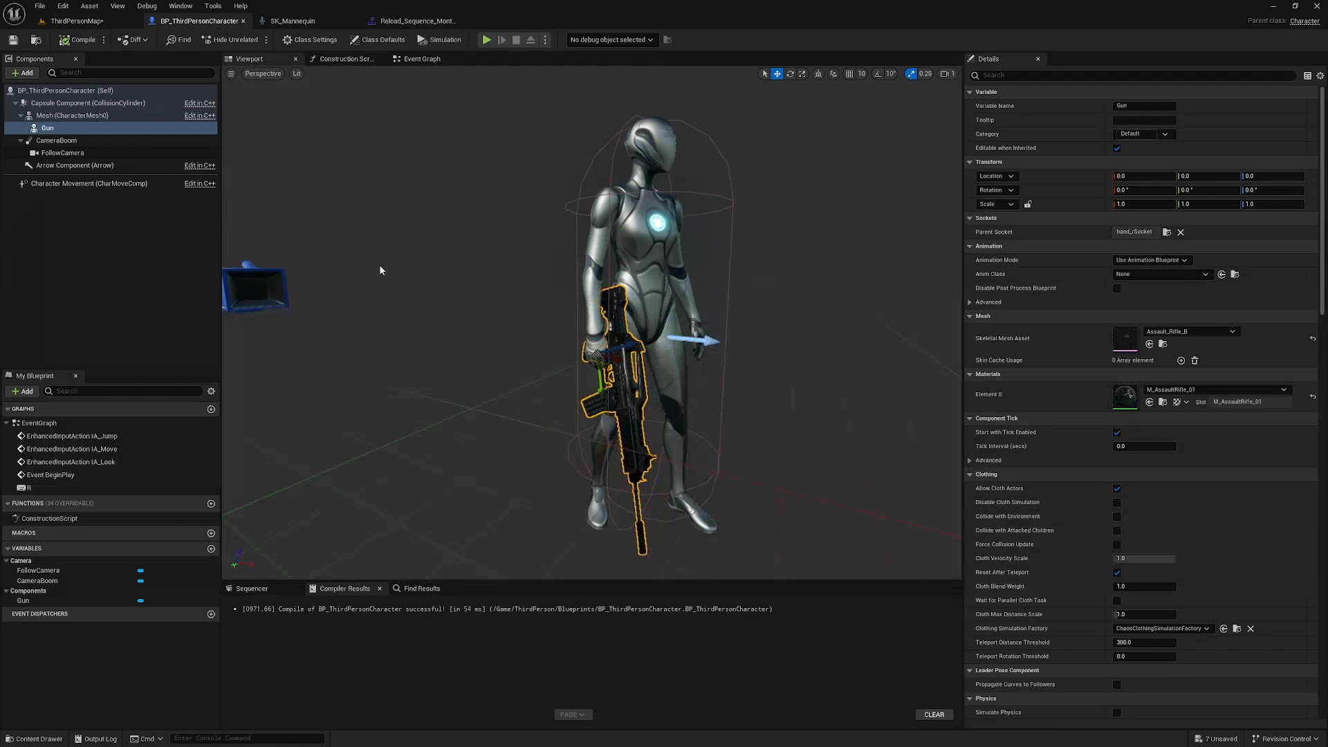
pyautogui.click(419, 59)
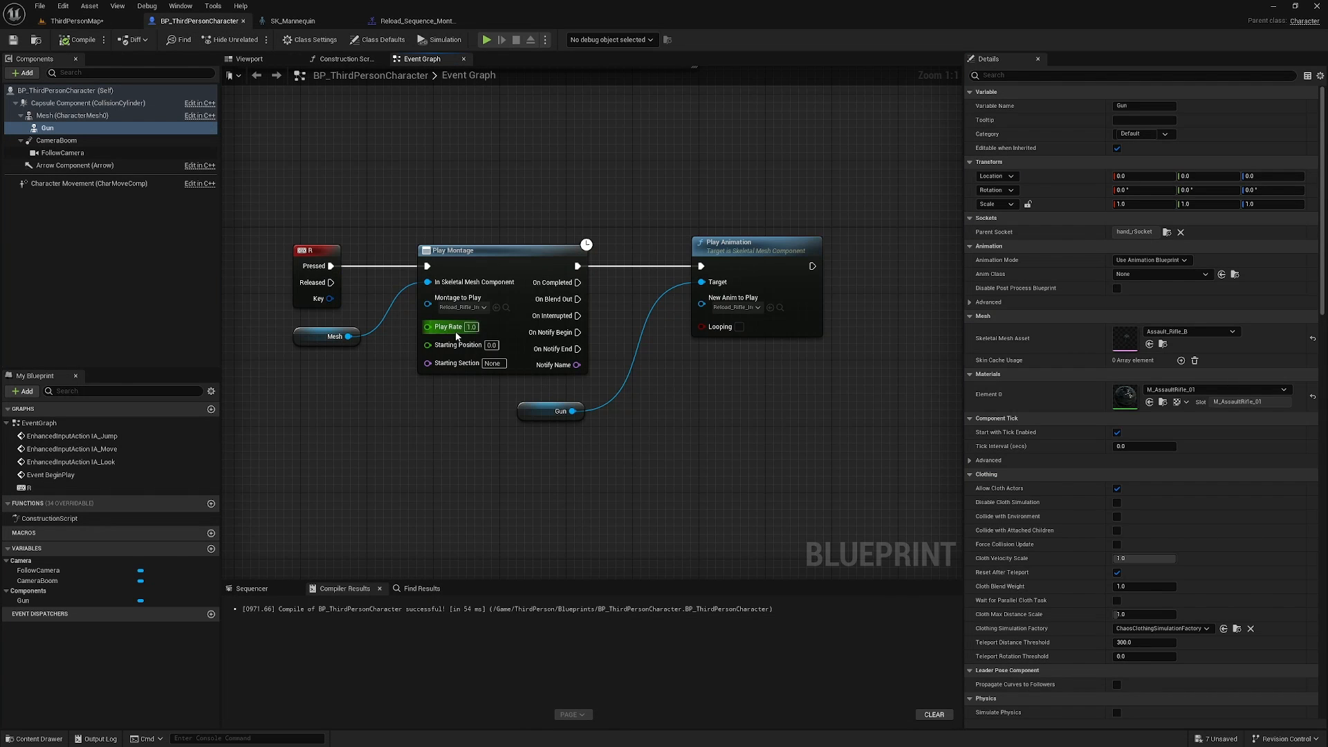
pyautogui.click(461, 308)
pyautogui.write('re')
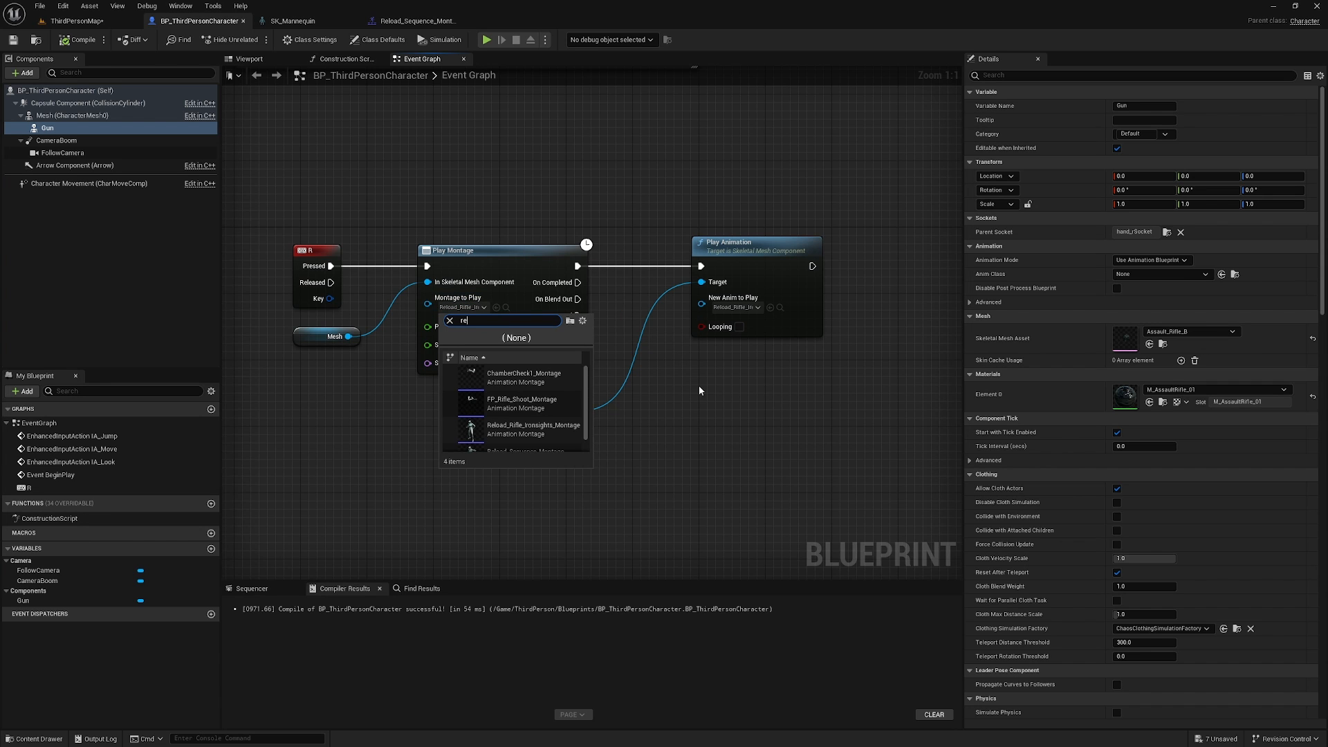
pyautogui.write('load')
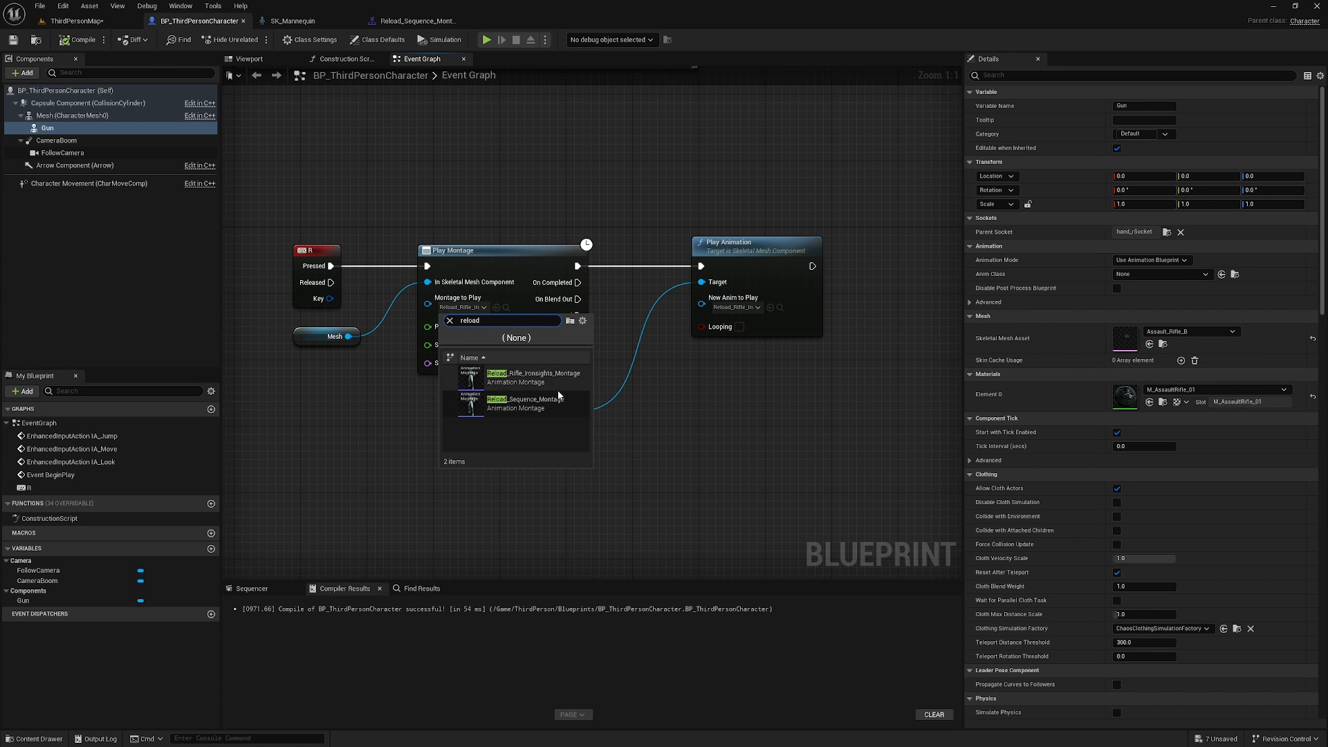
pyautogui.click(525, 401)
pyautogui.click(506, 308)
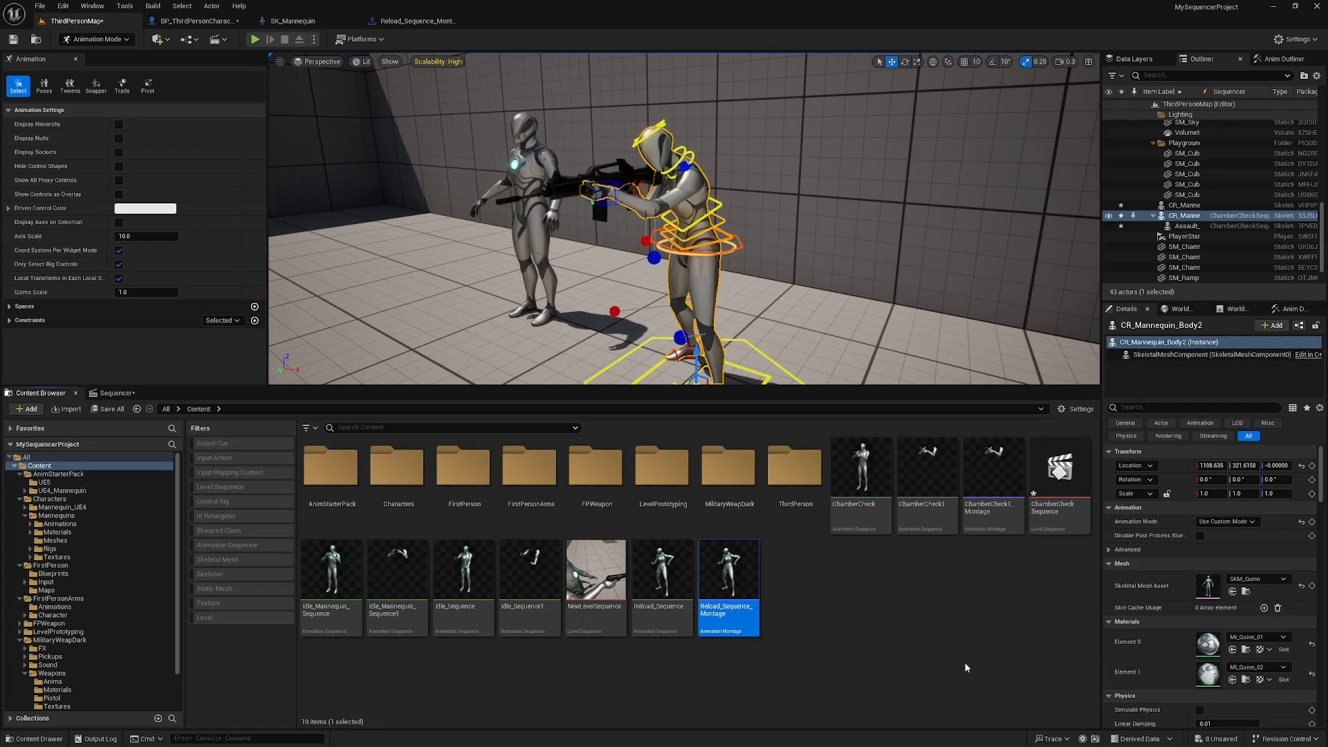
pyautogui.click(199, 21)
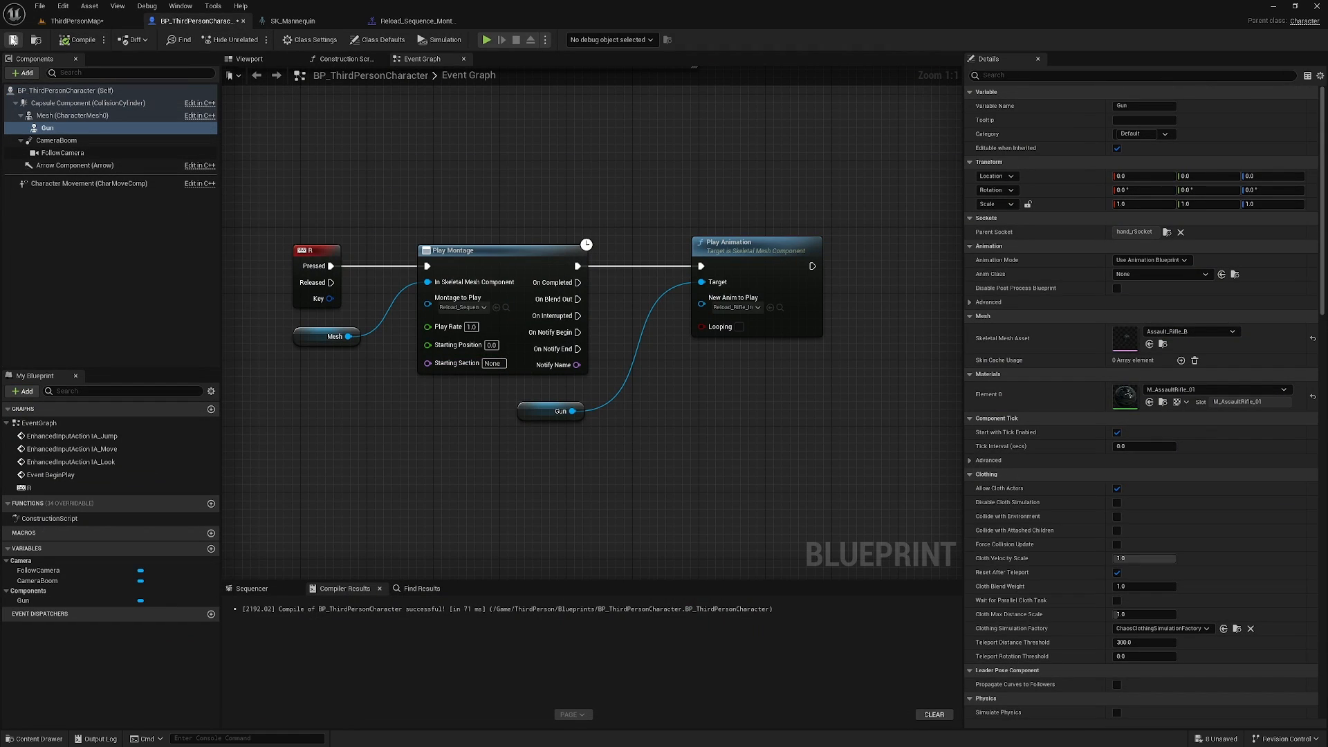
# Save all modified assets in the project from the ThirdPersonMap level
pyautogui.click(73, 21)
pyautogui.click(97, 408)
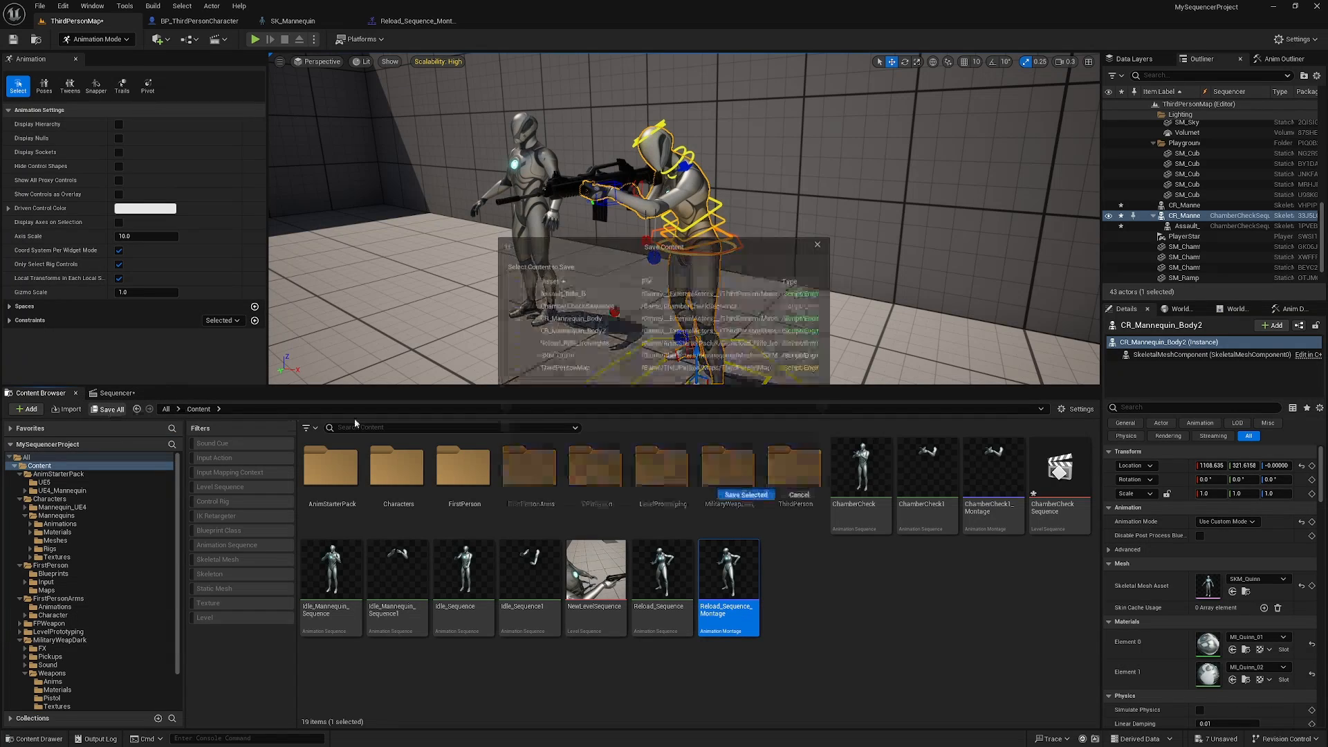
pyautogui.click(718, 496)
pyautogui.click(896, 599)
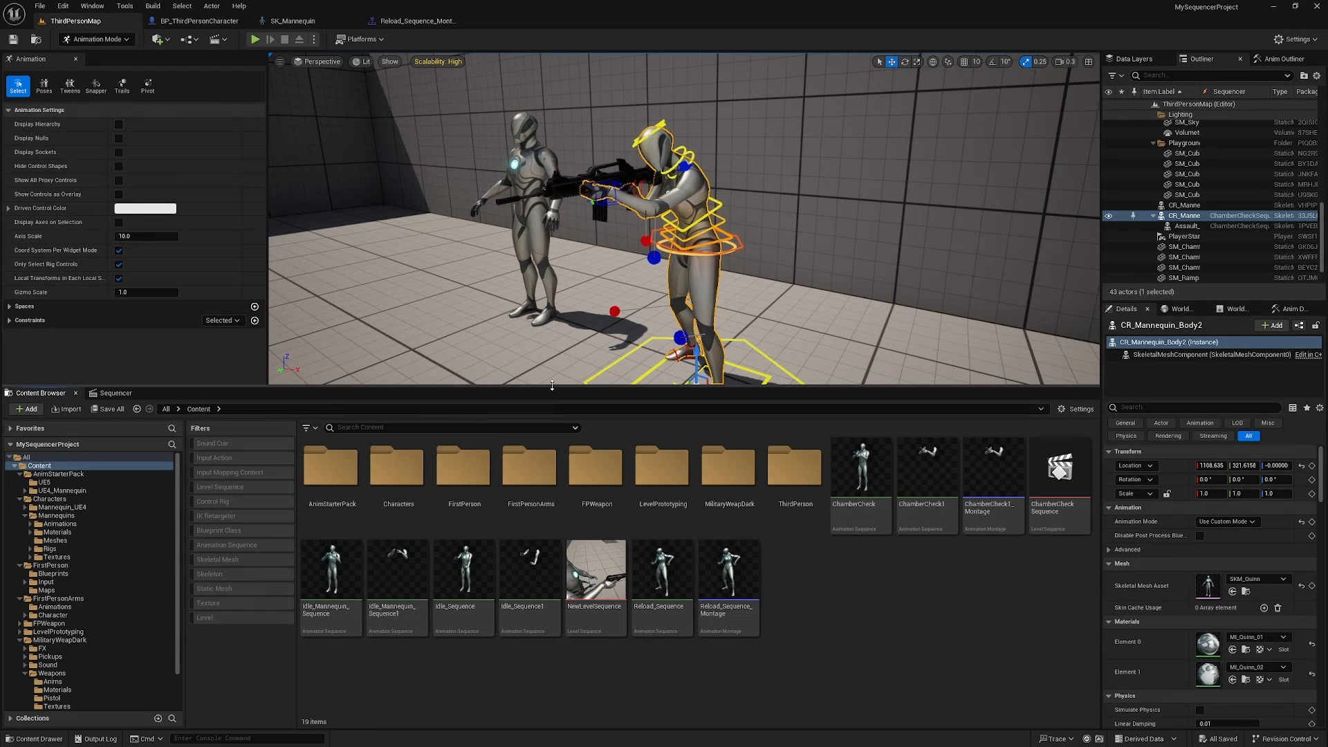
# Enlarge the level viewport, play the level full screen, trigger the character's reload several times, and end the play session
pyautogui.moveTo(546, 388); pyautogui.dragTo(546, 523)
pyautogui.click(77, 59)
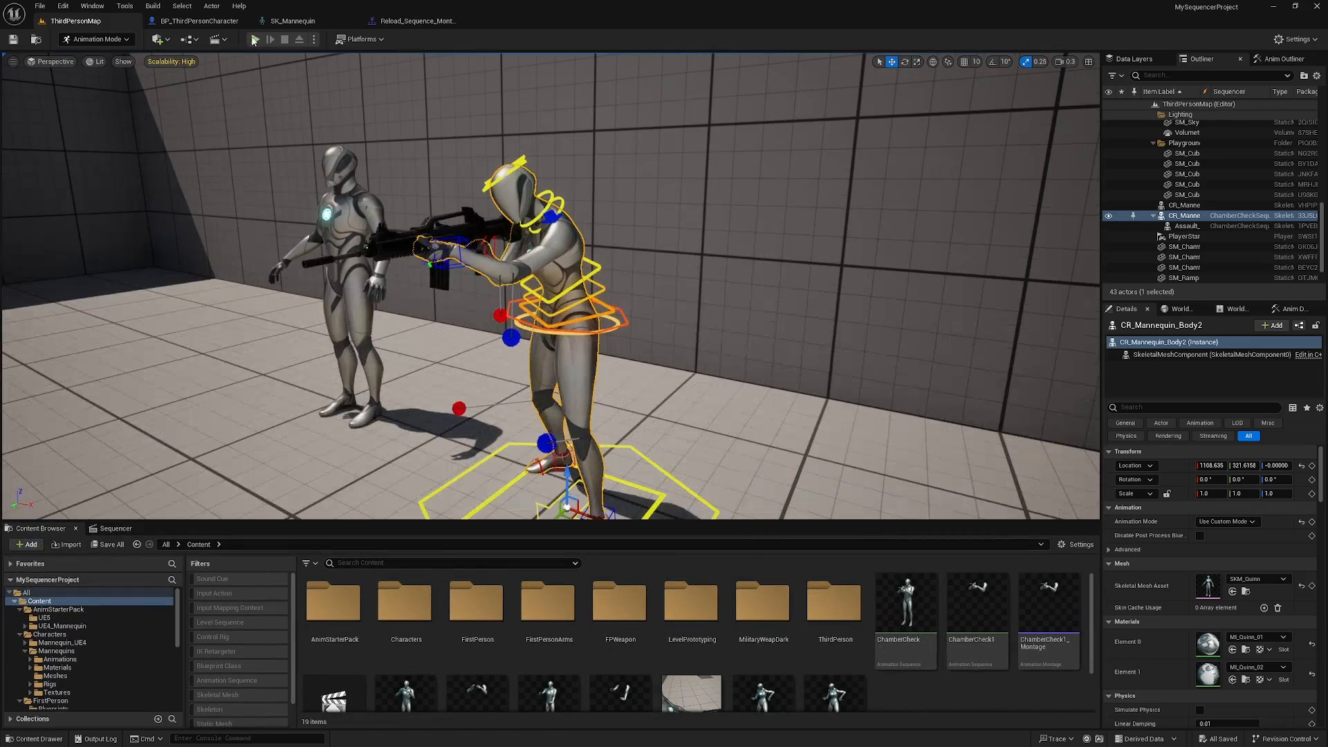
pyautogui.click(254, 40)
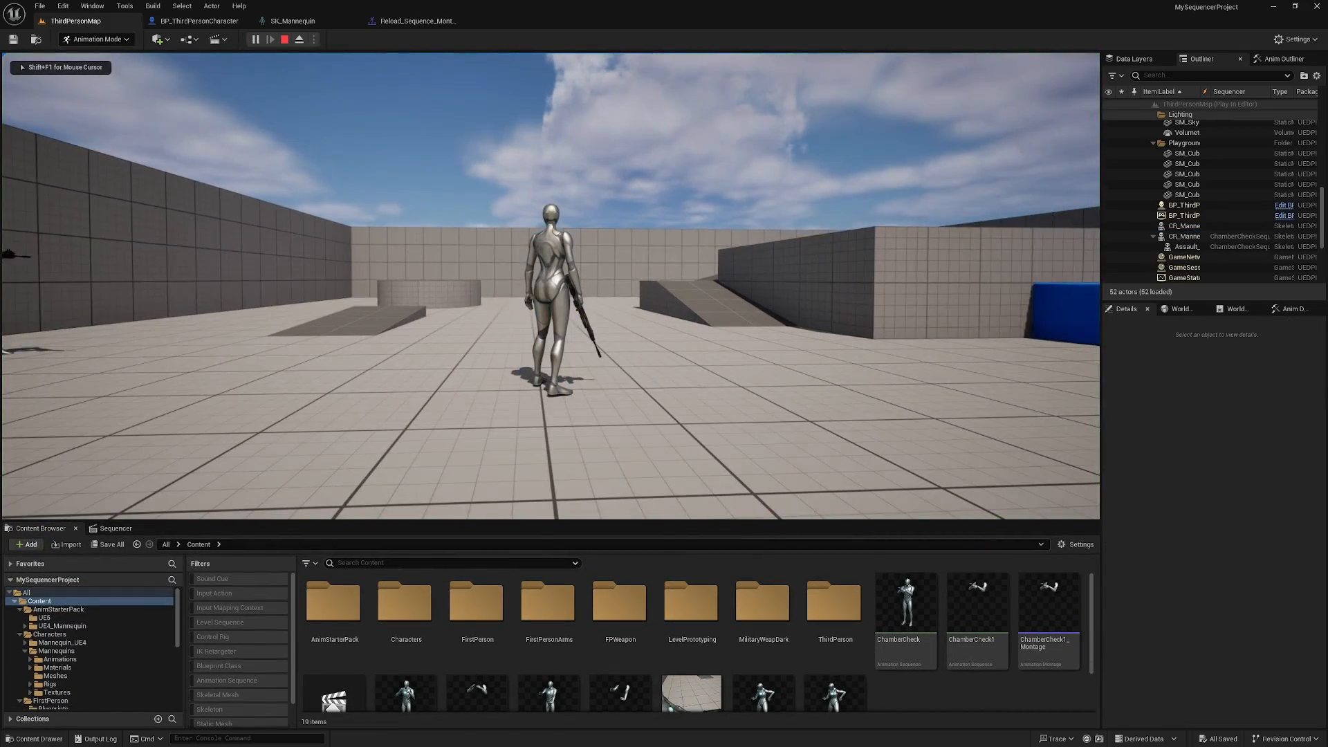
pyautogui.press('F11')
pyautogui.press('s')
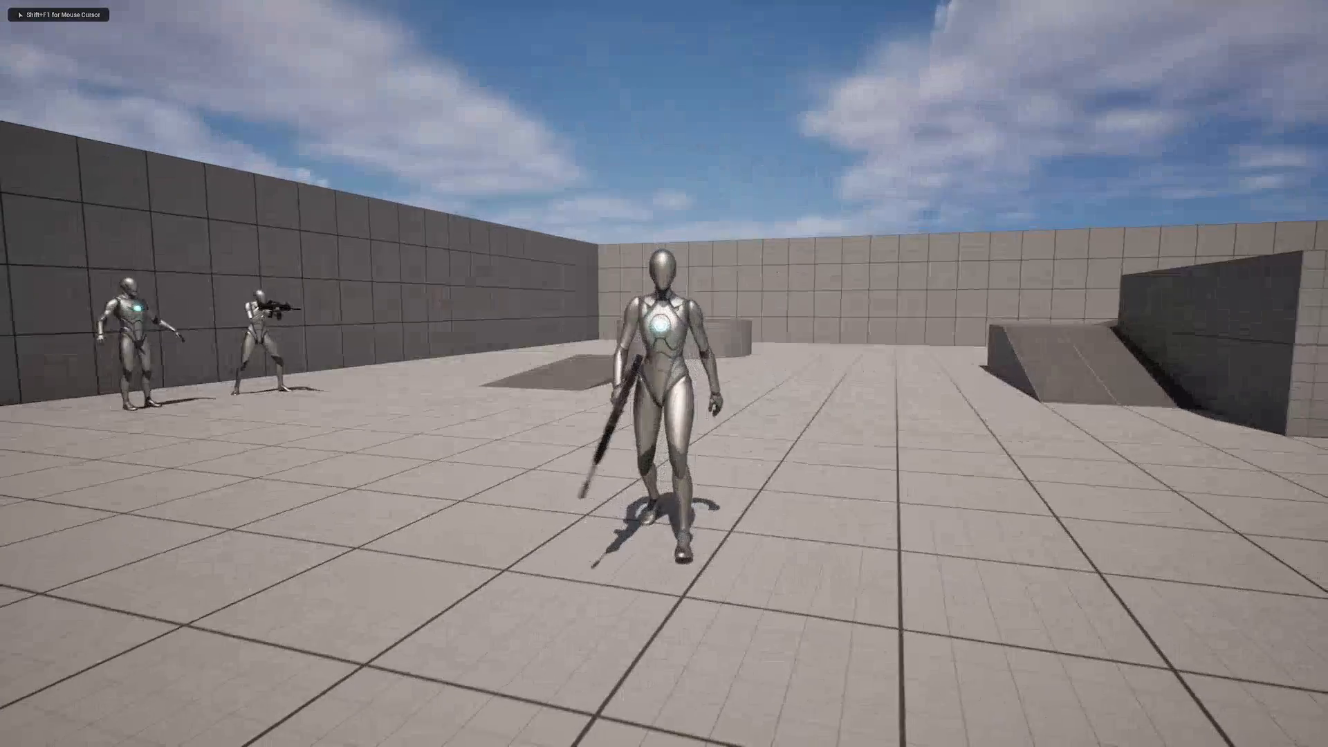
pyautogui.press('r')
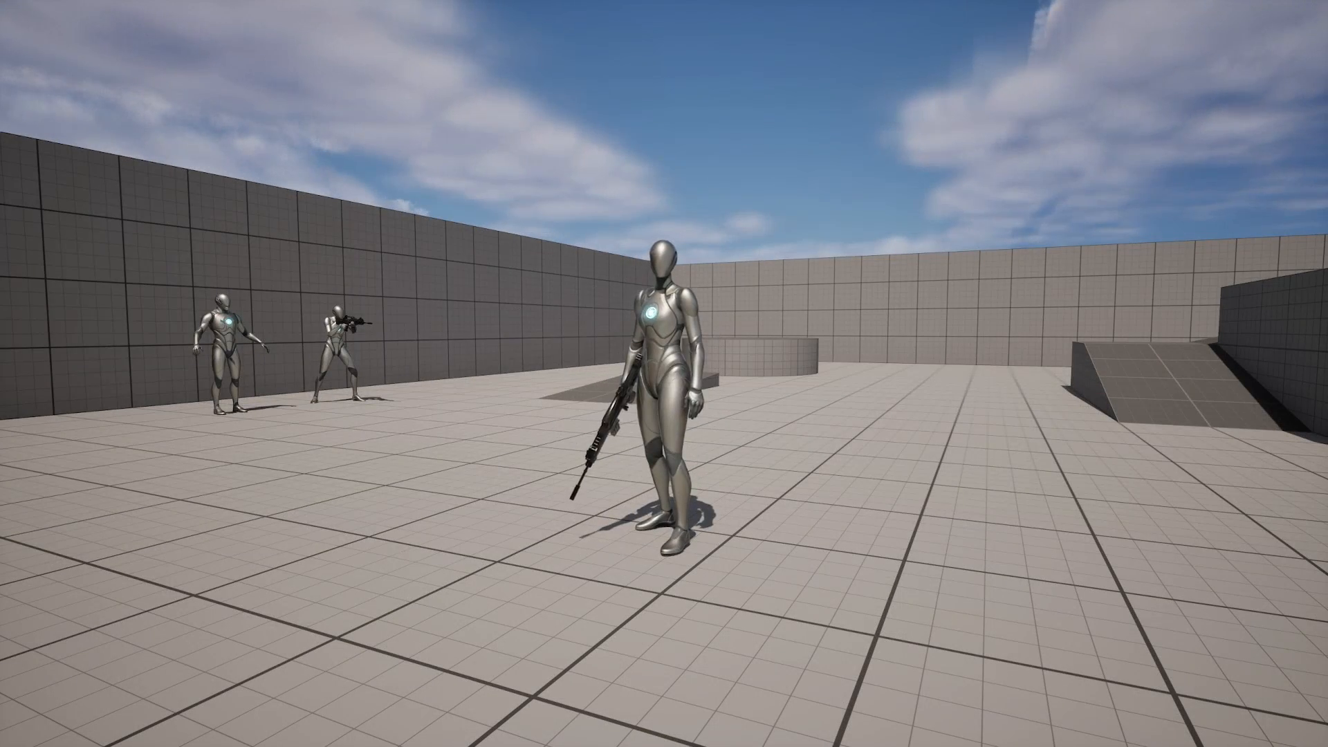
pyautogui.press('r')
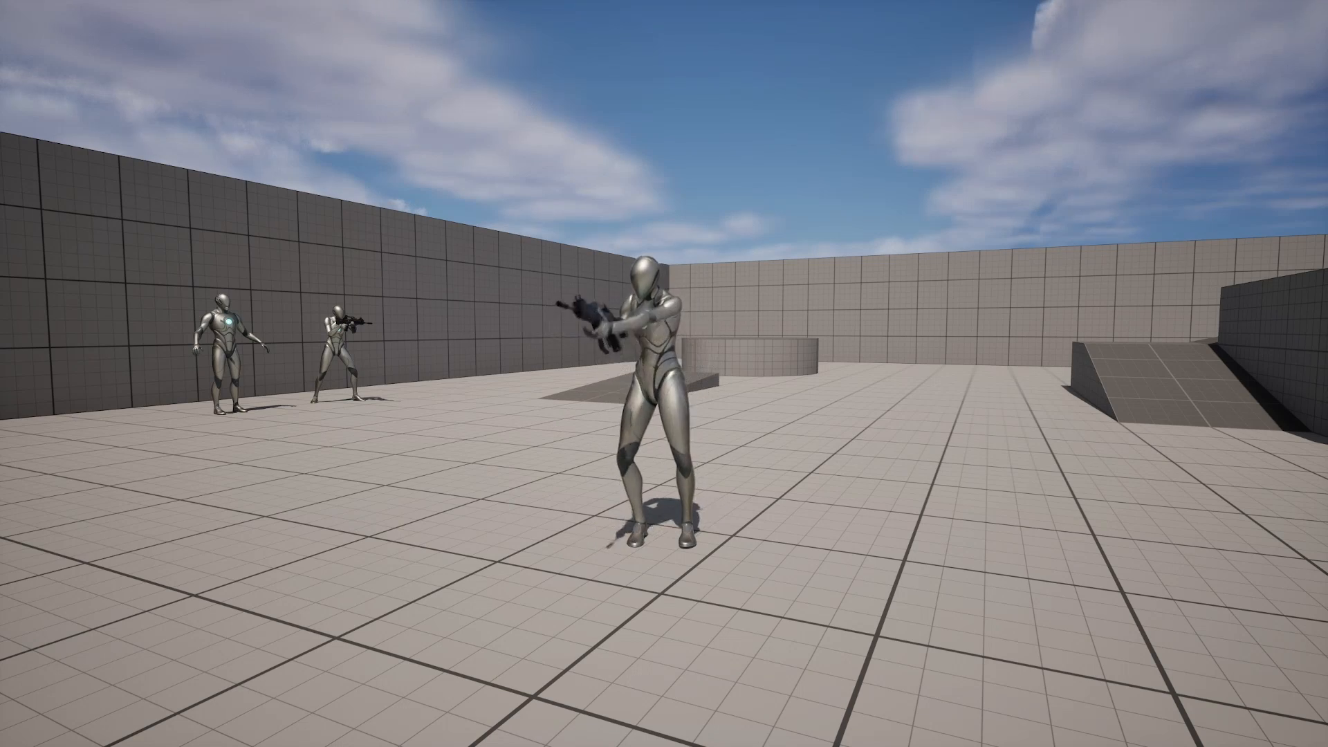
pyautogui.press('r')
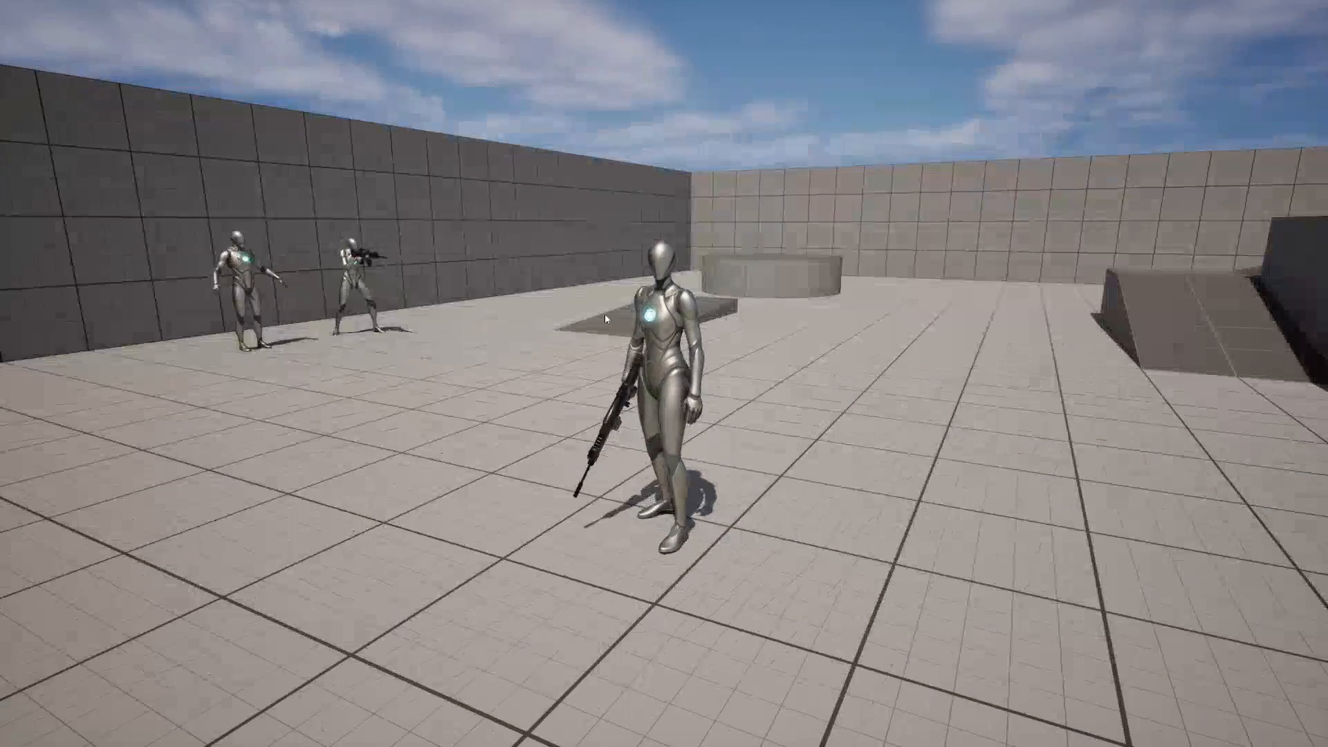
pyautogui.press('Escape')
pyautogui.press('F11')
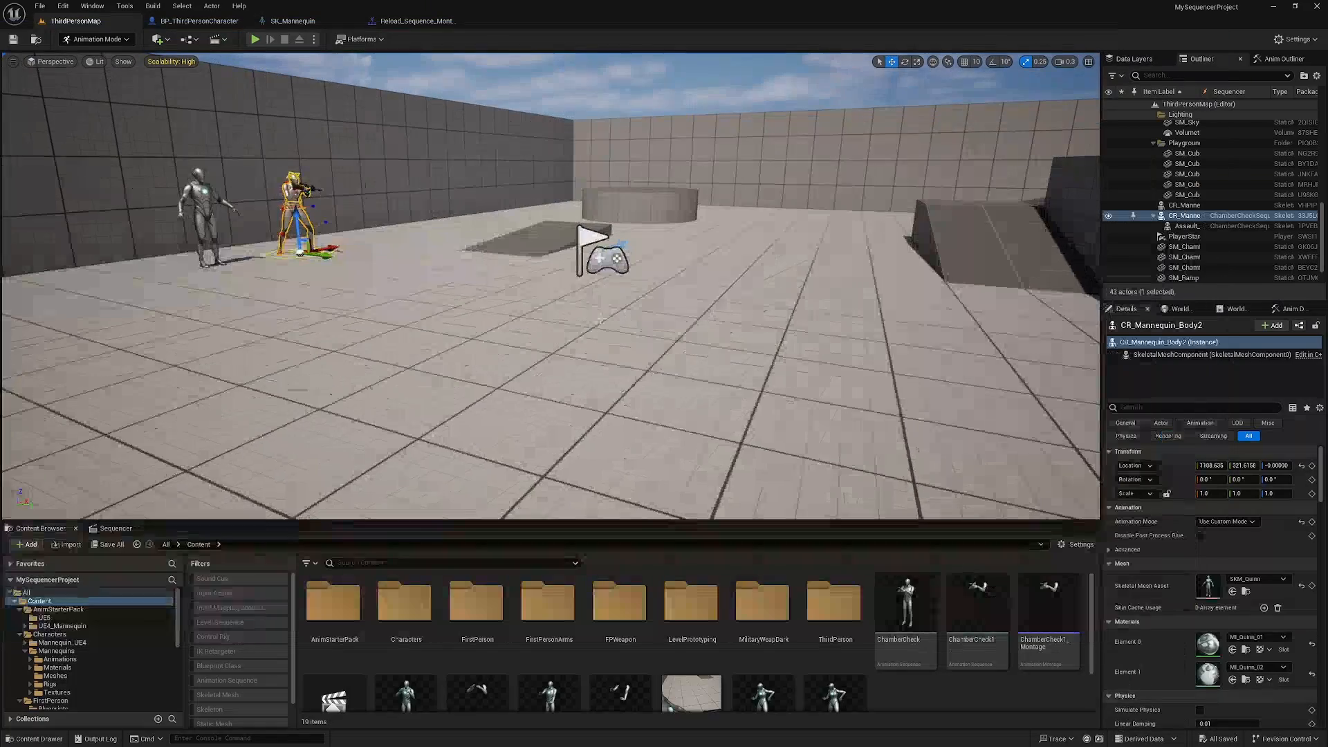
# Find the character mesh's animation blueprint in the Animations folder and open the neighbouring ABP_Manny
pyautogui.moveTo(700, 521); pyautogui.dragTo(699, 407)
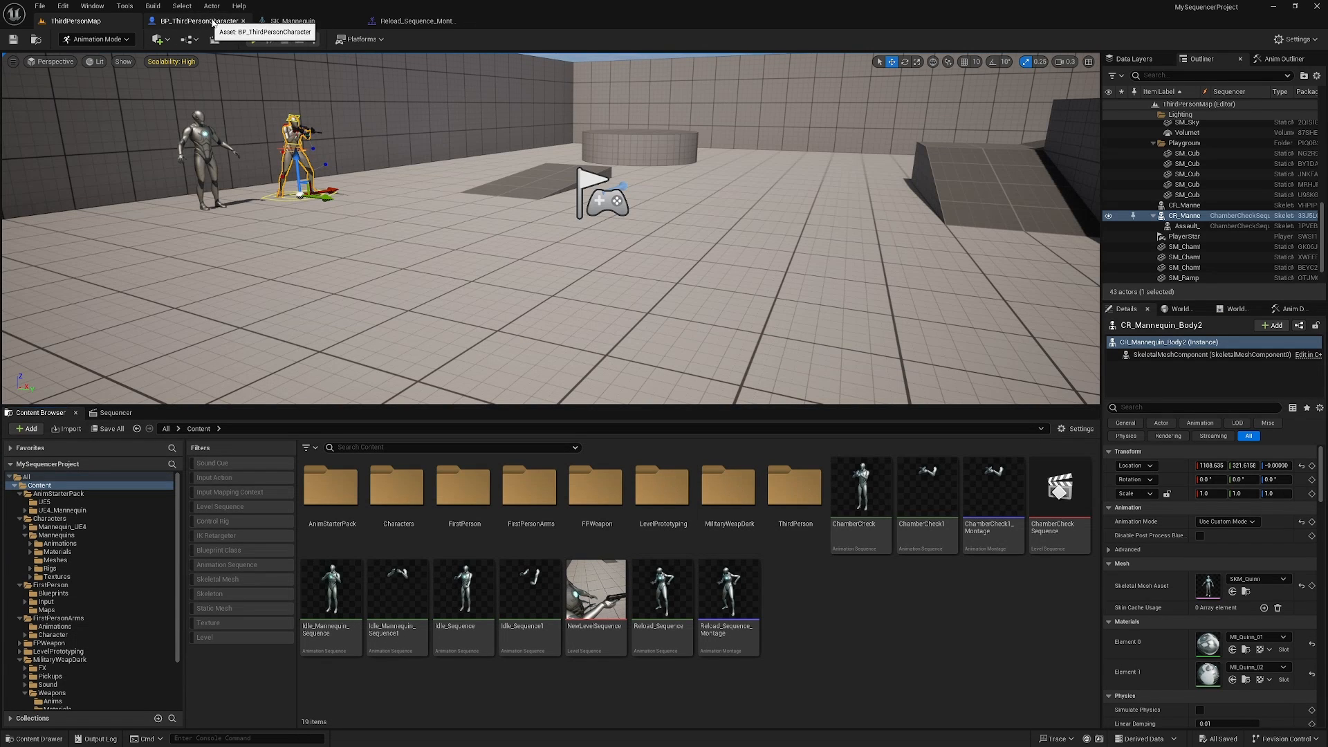
pyautogui.click(188, 22)
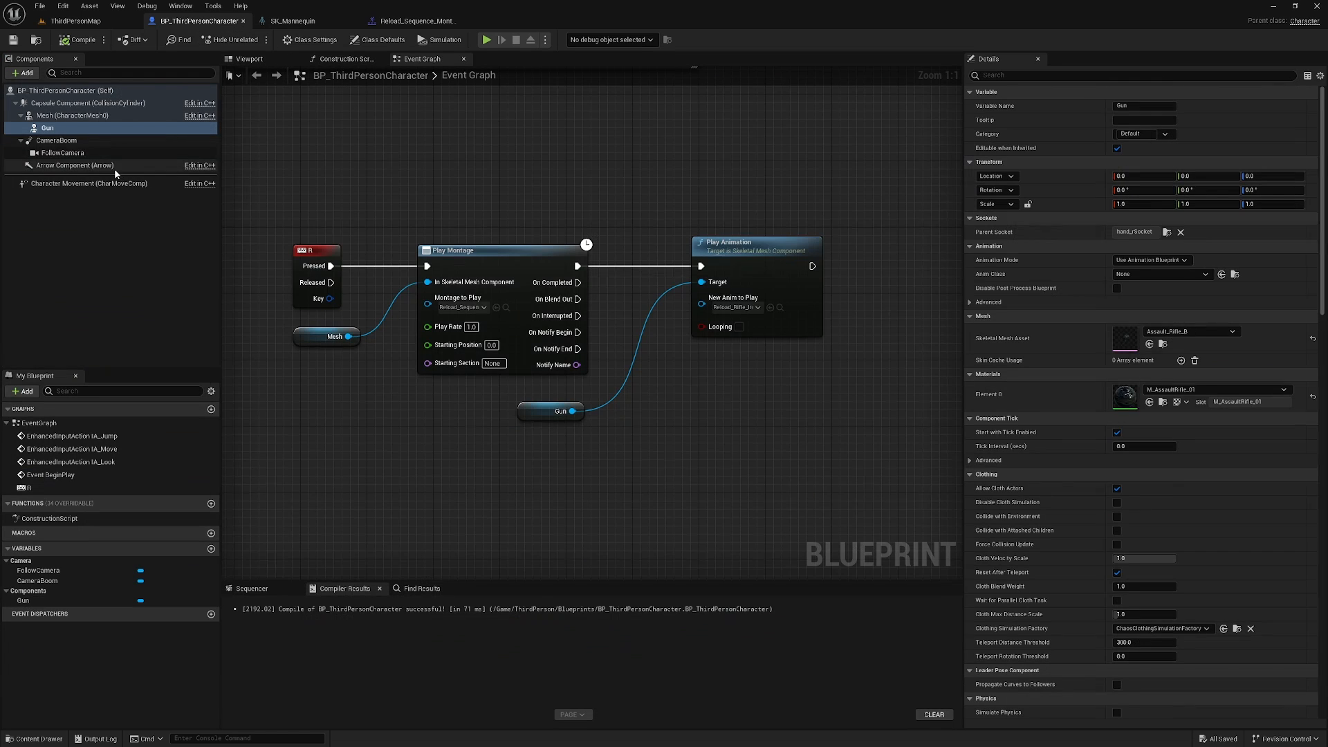
pyautogui.click(69, 116)
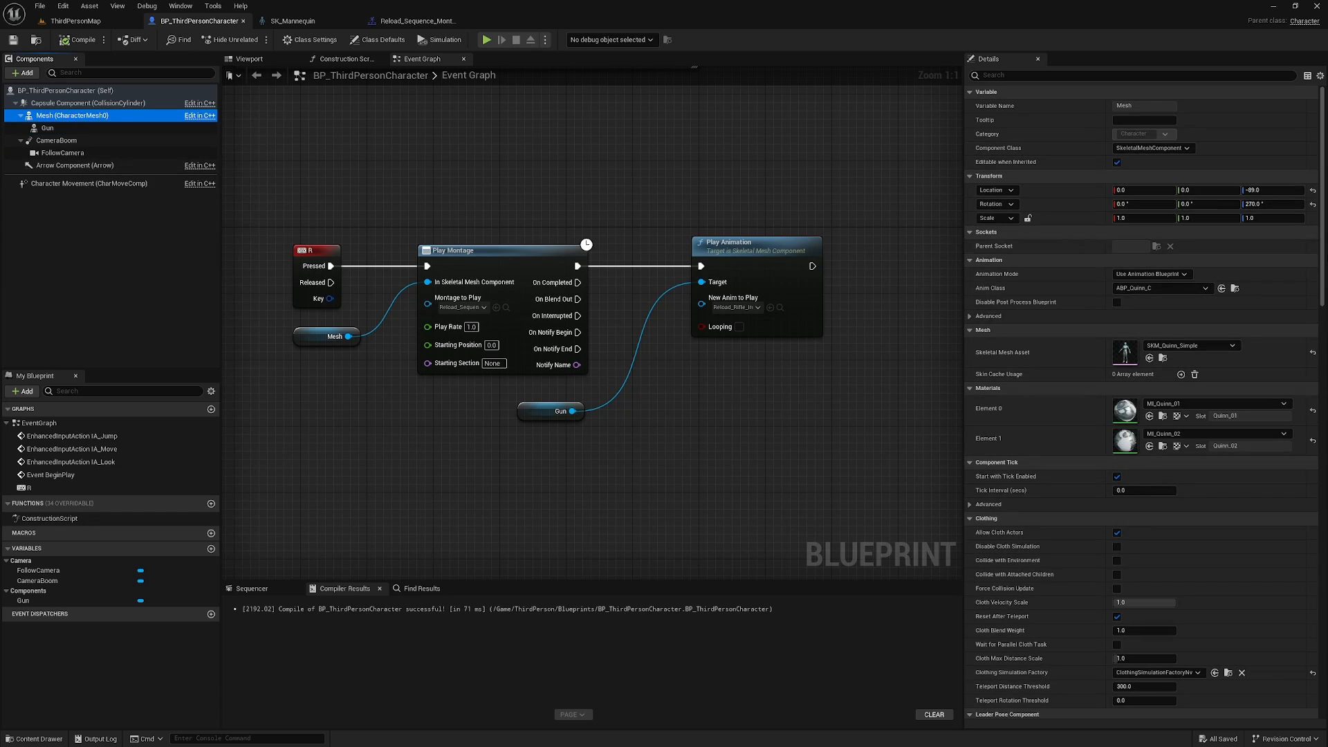
pyautogui.click(1238, 288)
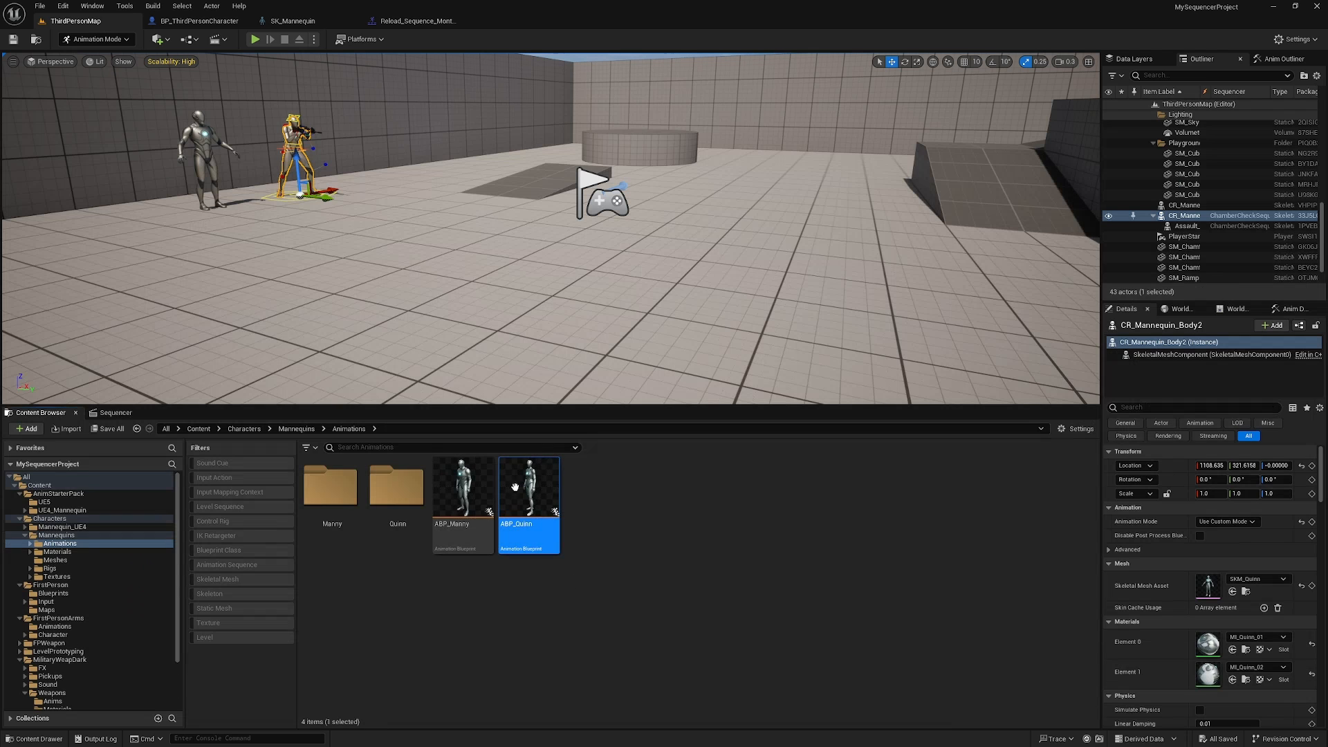
pyautogui.doubleClick(453, 515)
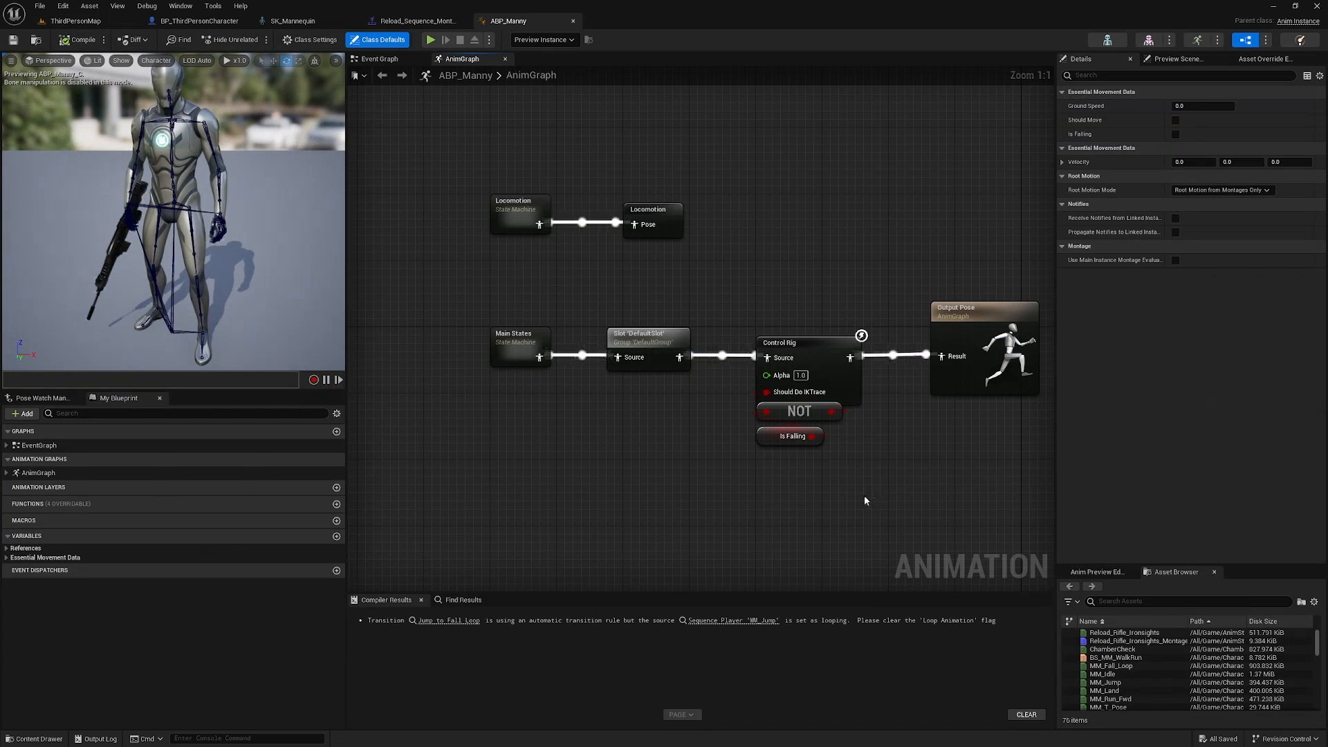
# Delete the Control Rig, NOT and Is Falling nodes in ABP_Manny's AnimGraph, connect DefaultSlot directly to Output Pose, and compile and save
pyautogui.moveTo(829, 496); pyautogui.dragTo(756, 290)
pyautogui.press('Delete')
pyautogui.moveTo(679, 357); pyautogui.dragTo(941, 356)
pyautogui.click(78, 40)
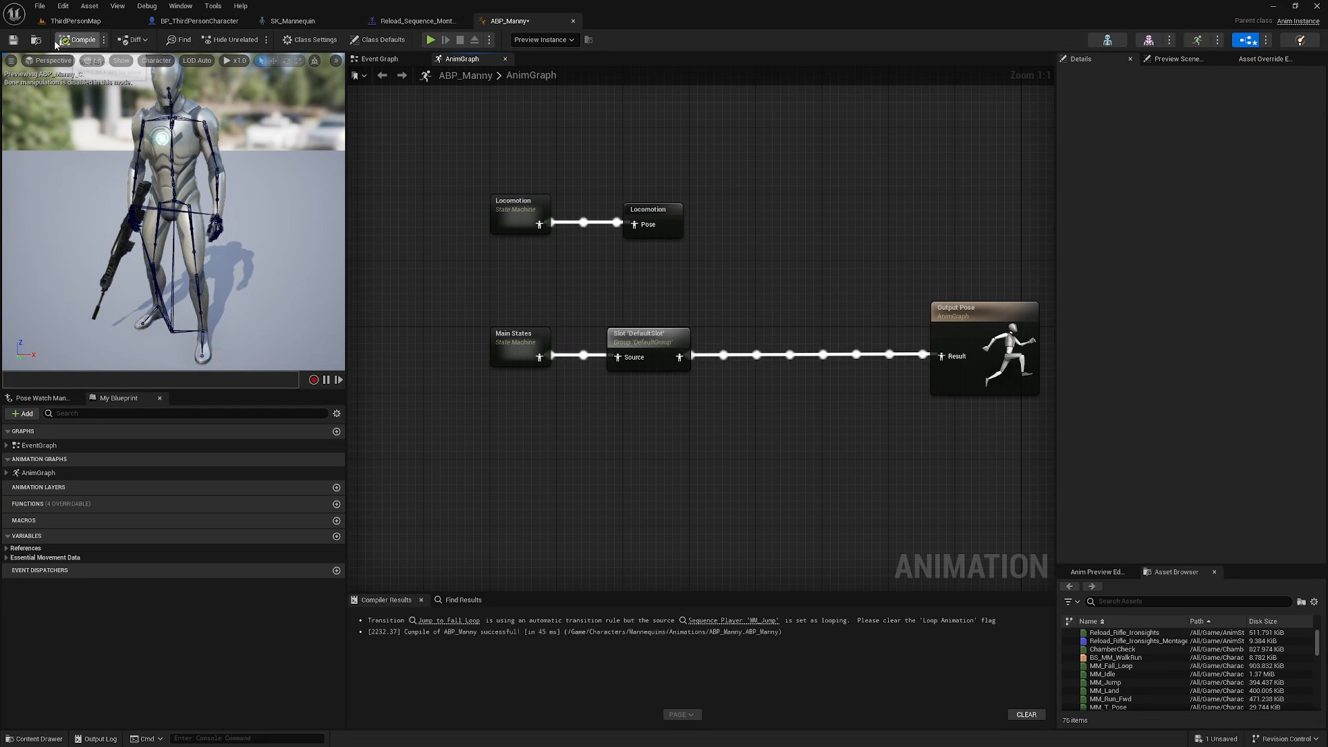
# Play ThirdPersonMap full screen and trigger the character's reload repeatedly to check the animation without the Control Rig
pyautogui.click(73, 22)
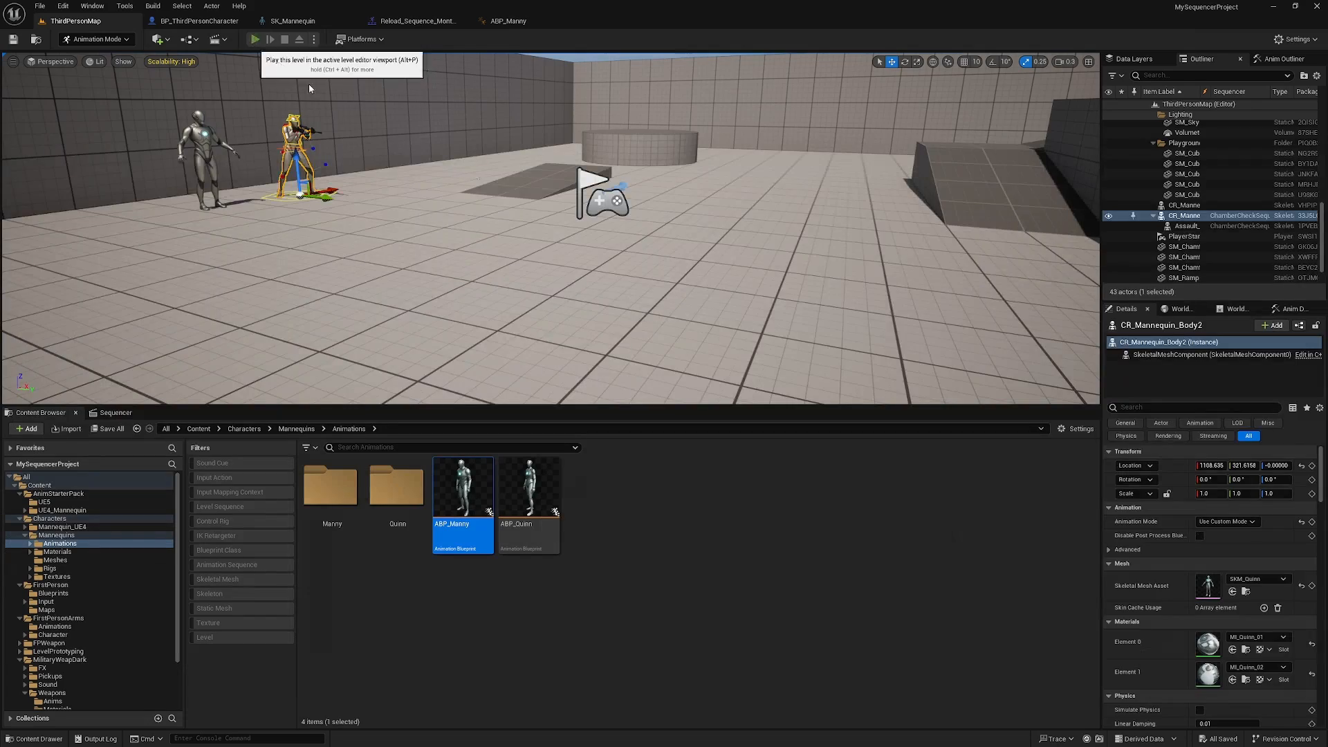
pyautogui.click(257, 39)
pyautogui.press('r')
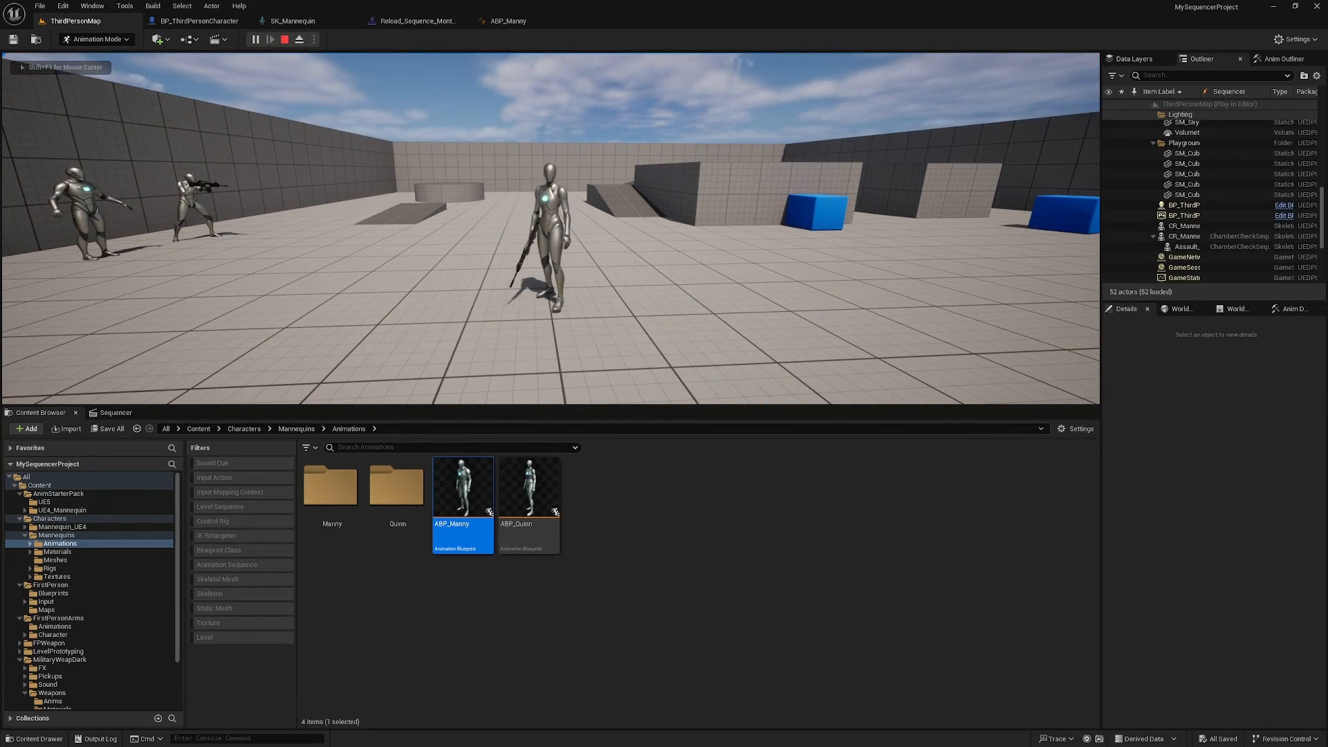
pyautogui.press('F11')
pyautogui.press('r')
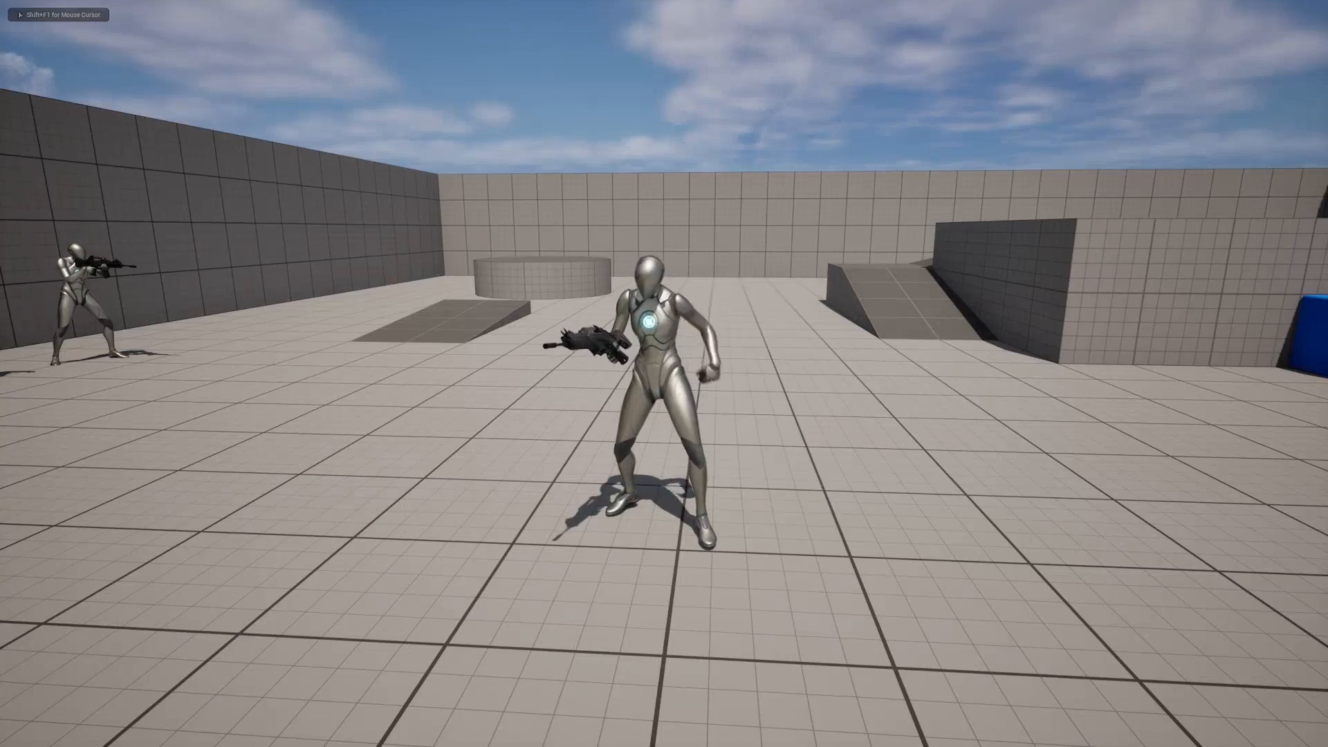
pyautogui.press('r')
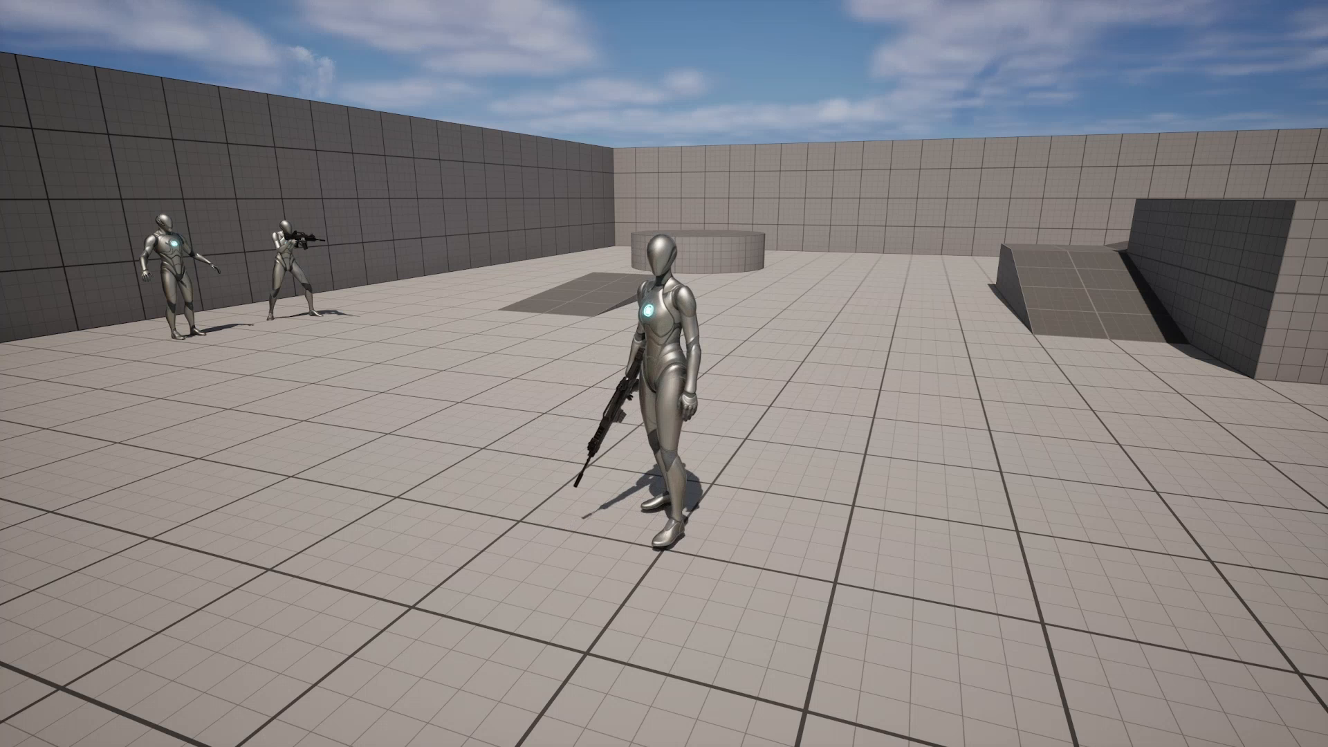
pyautogui.press('r')
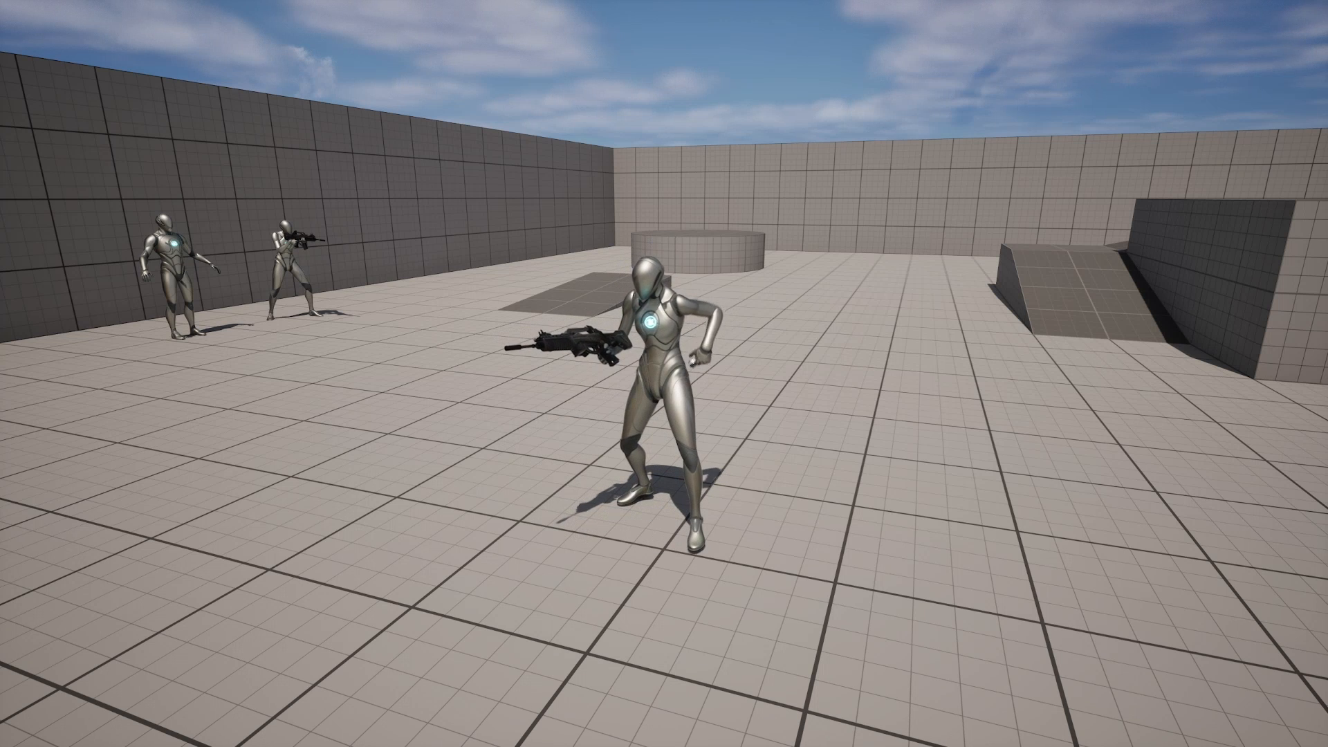